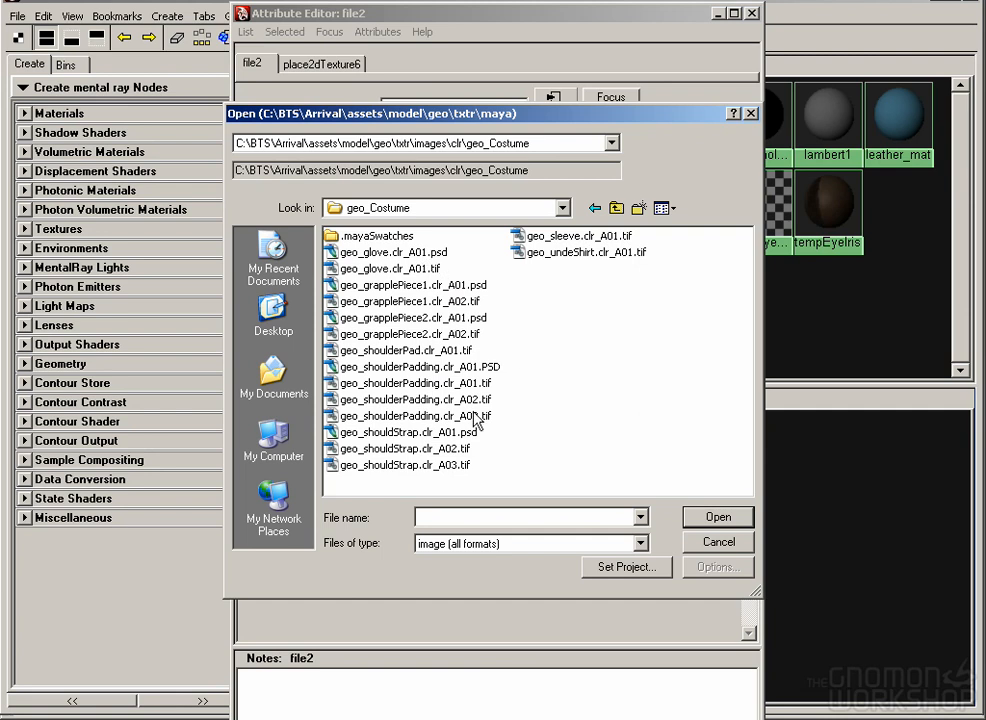
Step: Load geo_shoulderPadding.clr_A03.tif into the file2 texture and rename the shoulder Nexus material geoShoulderPadding_nxs
double_click(470, 416)
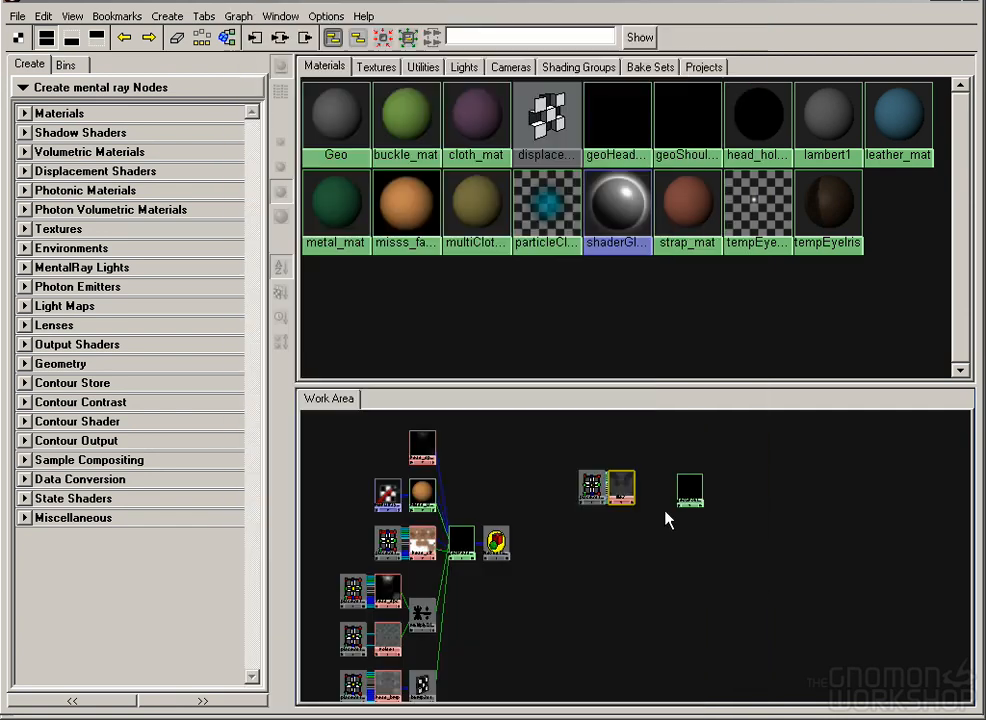
double_click(689, 489)
left_click(441, 107)
type("Padding_nxs")
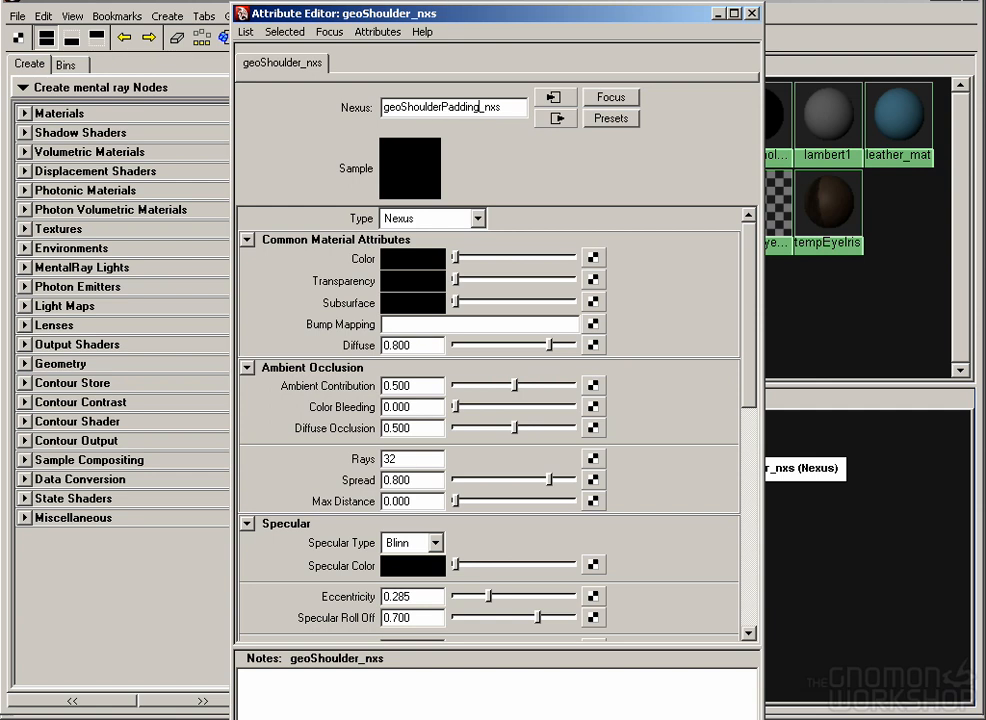
left_click(751, 13)
Step: Connect file2 to the color of geoShoulderPadding_nxs and assign the material to the shoulder padding mesh
left_click_drag(620, 484, 688, 492)
left_click(802, 572)
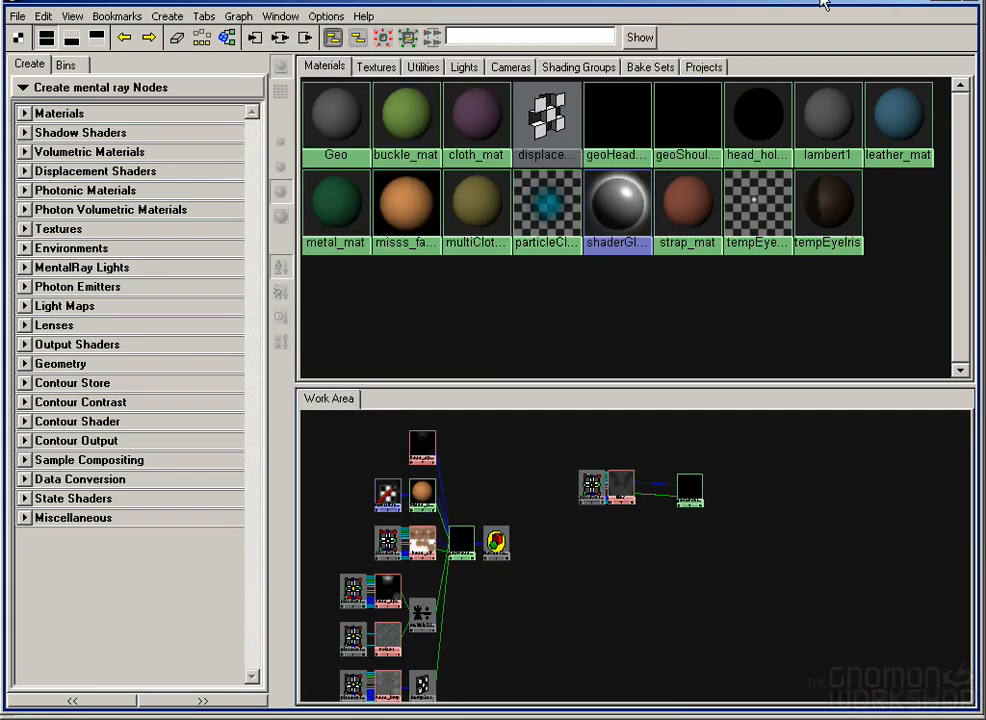
left_click_drag(818, 3, 985, 42)
left_click(372, 352)
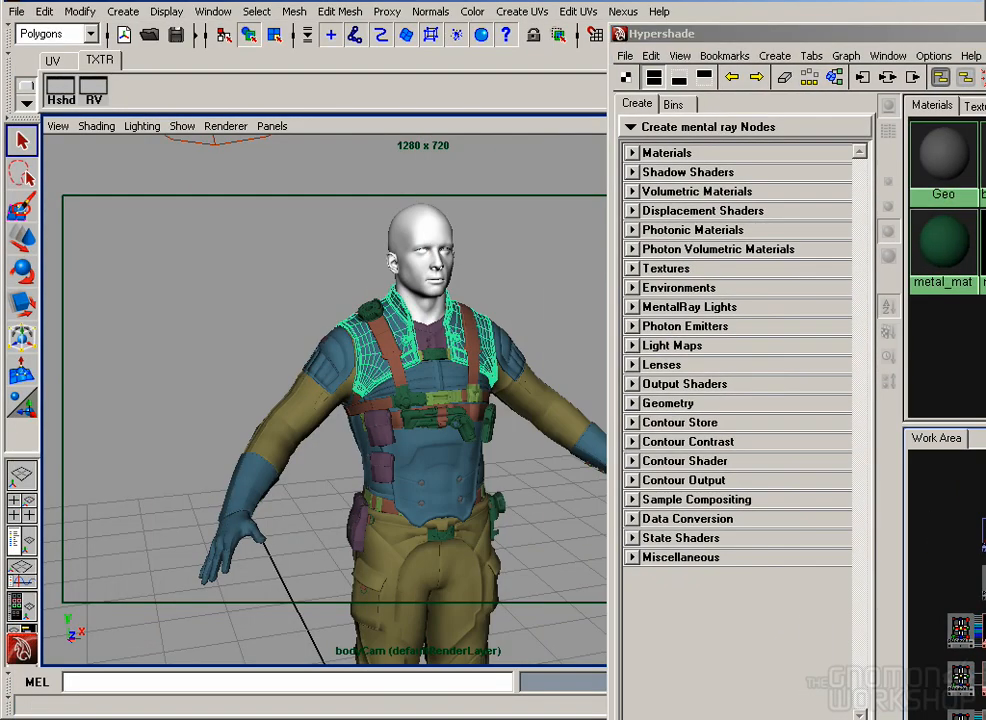
left_click_drag(788, 36, 165, 35)
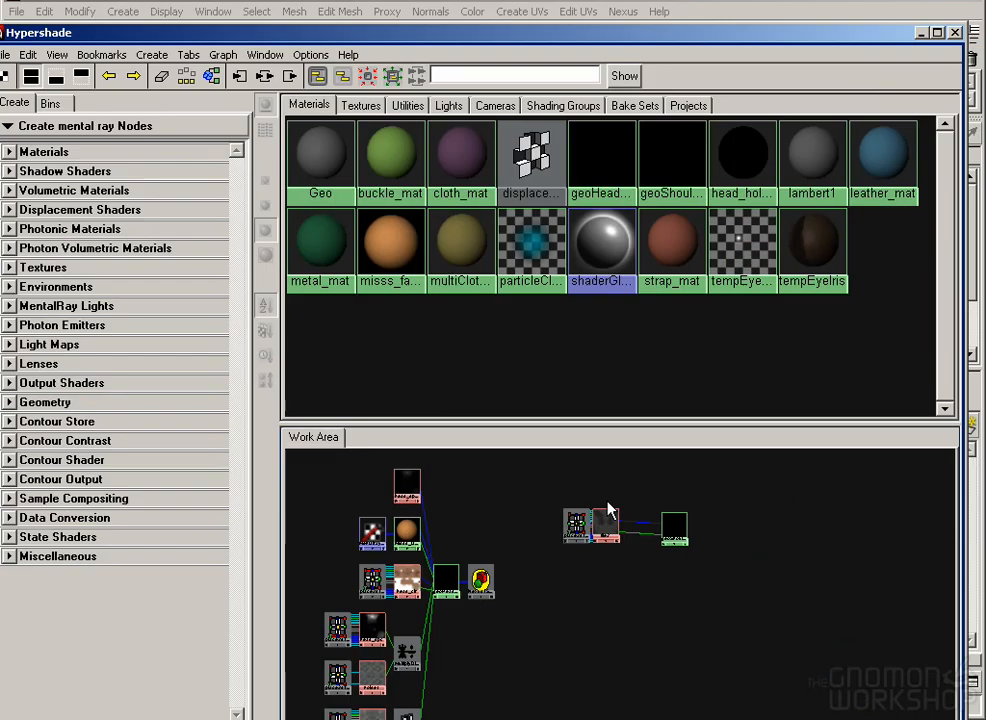
left_click_drag(645, 40, 662, 1)
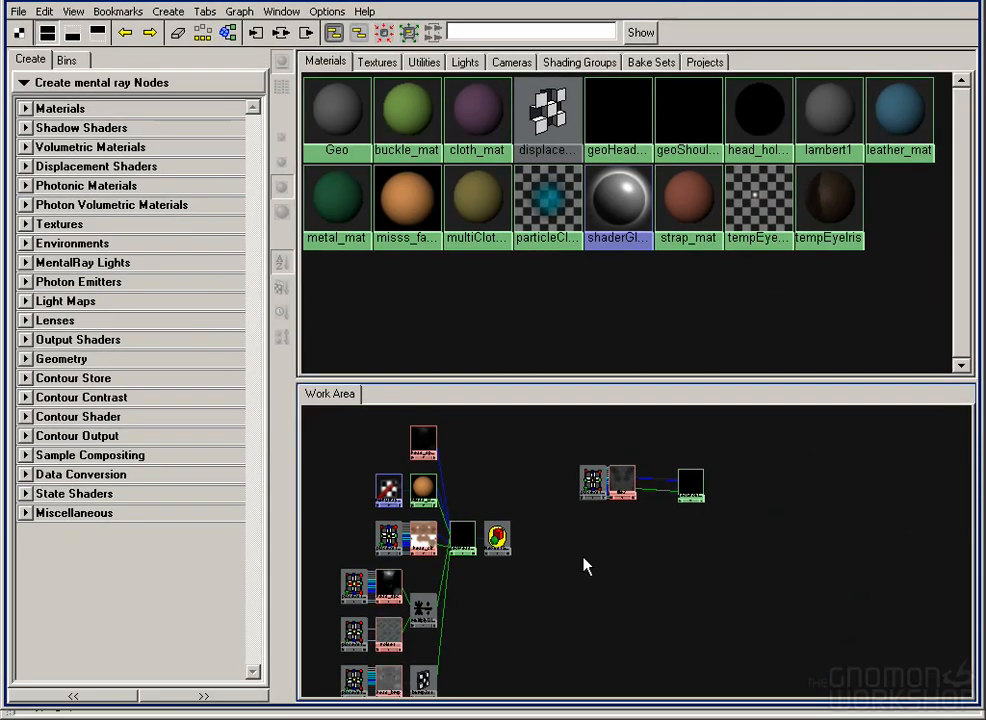
Step: Raise the specular color of geoShoulderPadding_nxs to dark grey and set its eccentricity to 0.2
left_click_drag(584, 566, 654, 623)
left_click(562, 517)
double_click(699, 512)
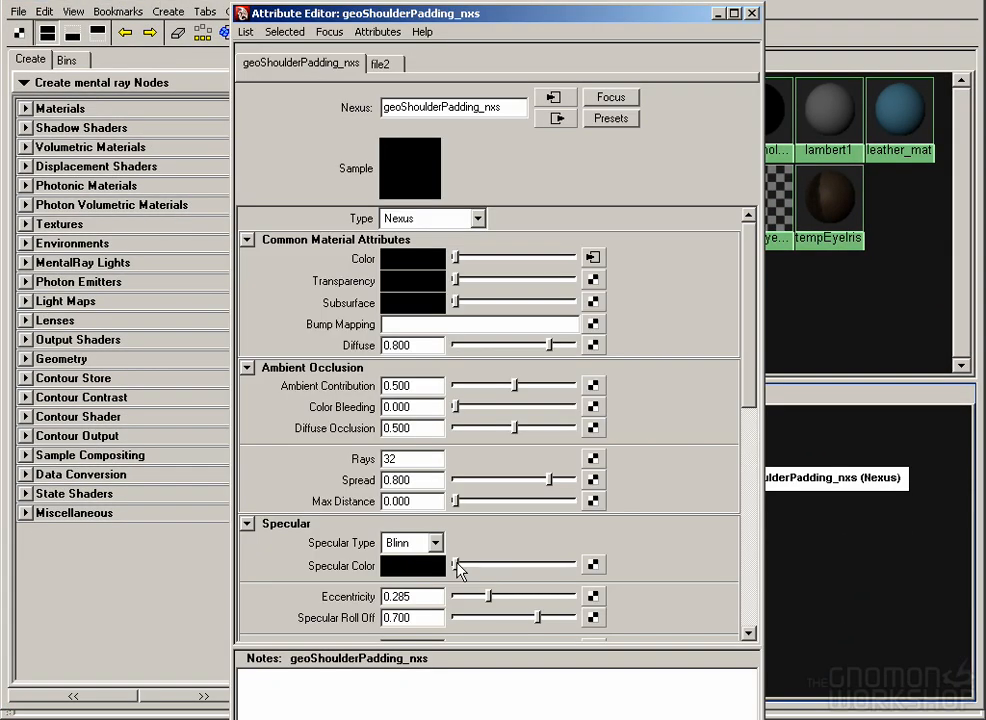
left_click(487, 566)
left_click_drag(392, 596, 452, 606)
type("2")
key("Return")
left_click_drag(746, 369, 752, 490)
left_click(670, 717)
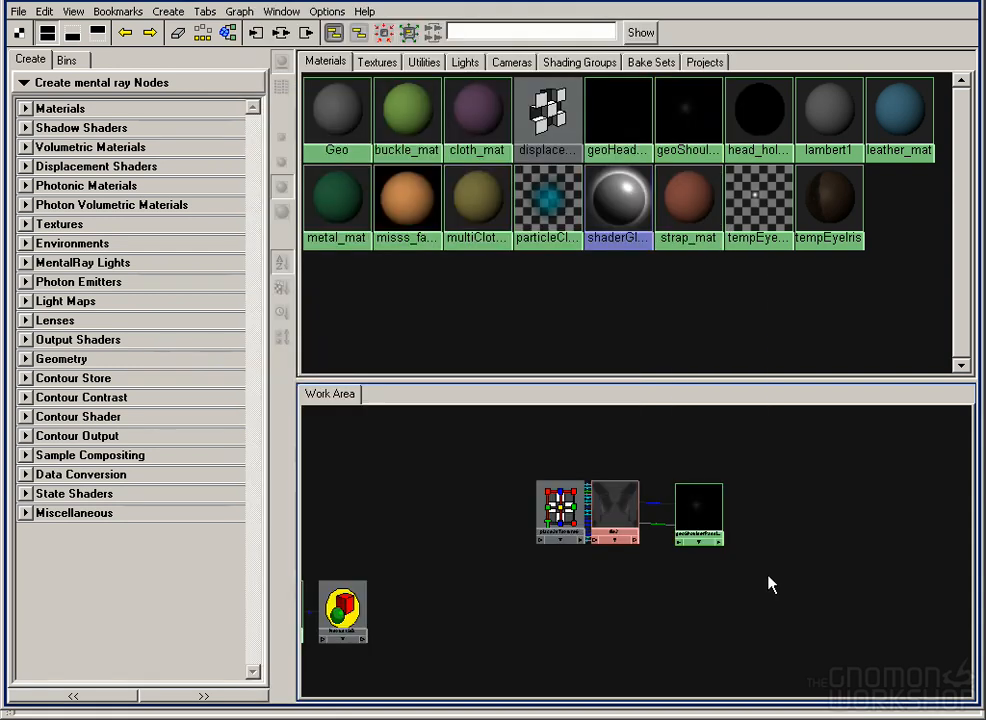
Step: Duplicate the geoShoulderPadding_nxs material and its file2 texture, placing the copies beneath the originals
mouse_move(686, 532)
left_mouse_down()
mouse_move(696, 517)
mouse_move(687, 520)
left_mouse_up()
left_click(506, 588)
left_click(697, 502)
key("ctrl+d")
left_click_drag(327, 427, 708, 582)
left_click(612, 525)
key("ctrl+d")
left_click_drag(325, 505, 576, 587)
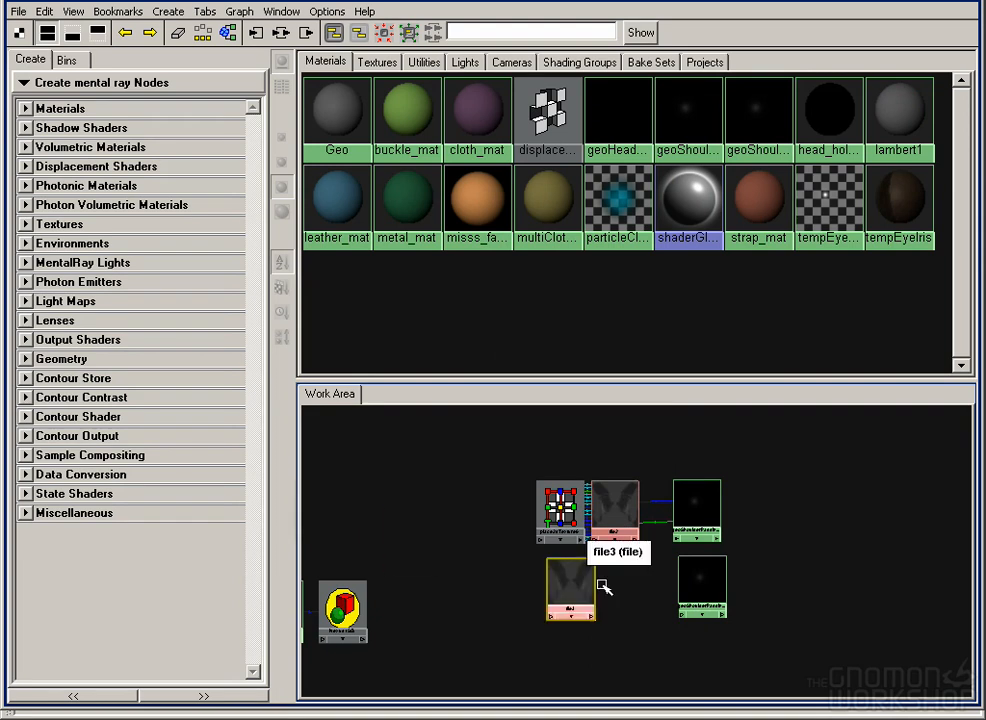
Step: Load geo_shoulderPad.clr_A01.tif into the file3 texture and connect it to the duplicate material's color
double_click(576, 587)
left_click(592, 301)
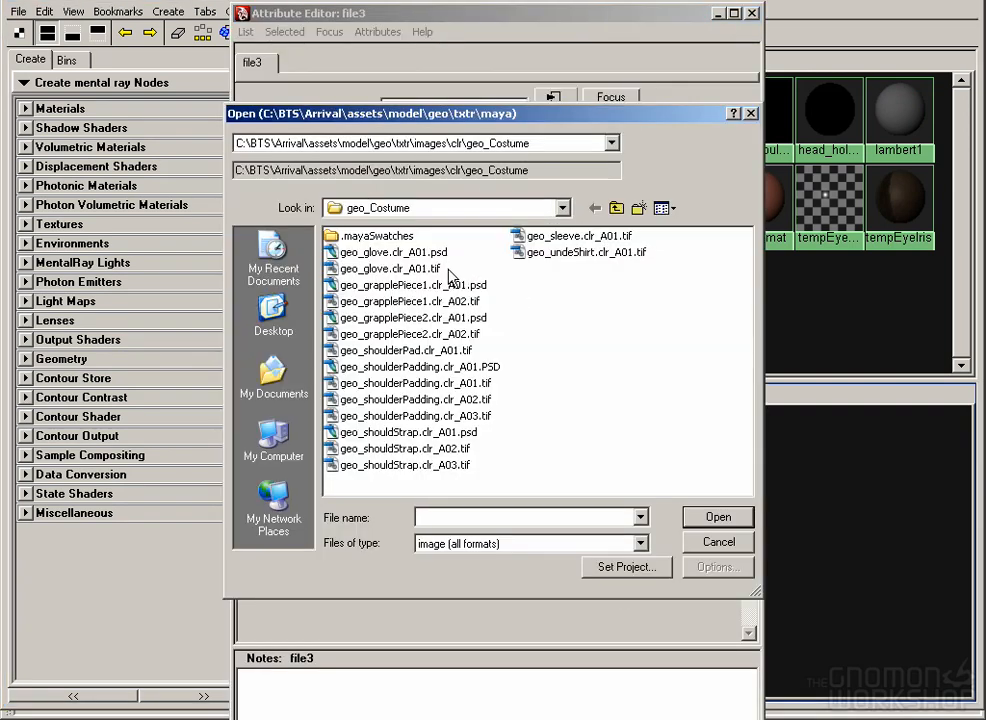
left_click(468, 352)
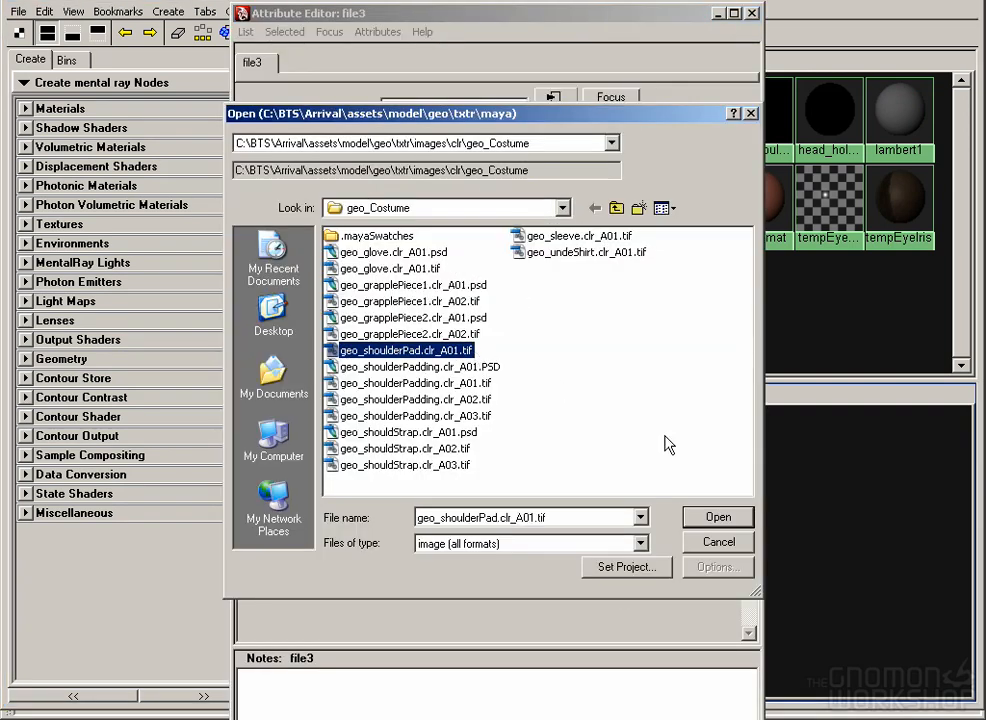
key("Return")
left_click(751, 13)
left_click_drag(612, 583, 684, 594)
left_click(770, 680)
Step: Rename the duplicate Nexus material geoShoulderPad_nxs
double_click(700, 583)
key("BackSpace")
key("BackSpace")
key("BackSpace")
key("BackSpace")
left_click(507, 107)
key("BackSpace")
key("Return")
left_click(805, 627)
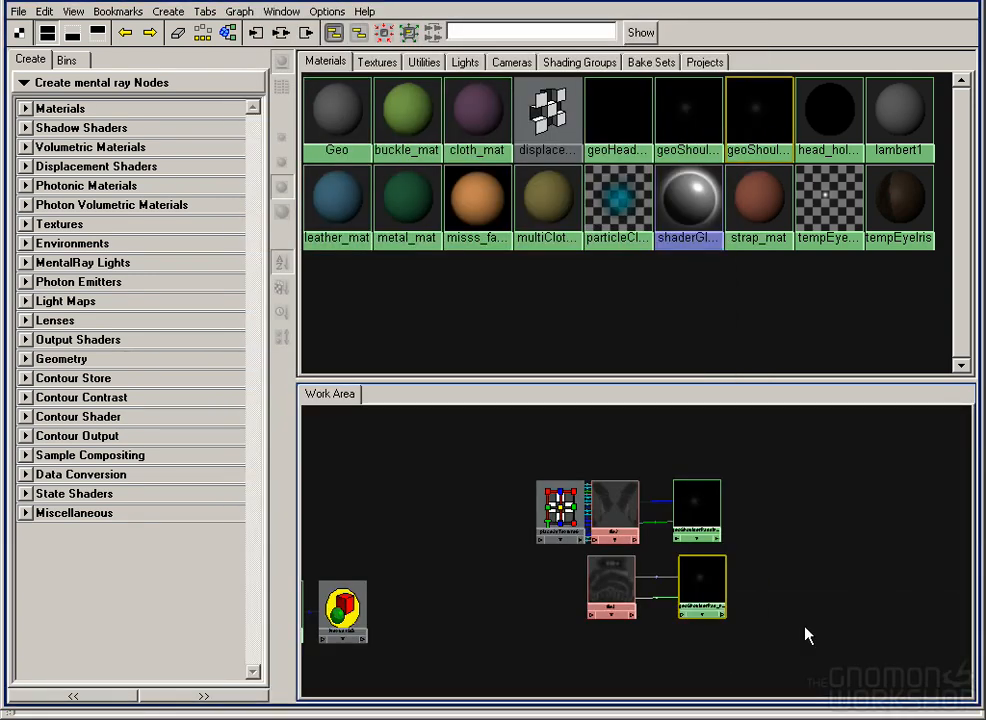
Step: Duplicate the geoShoulderPad_nxs material and its file3 texture, placing the copies in a third row
left_click(704, 597)
key("ctrl+d")
left_click_drag(334, 559, 715, 648)
left_click_drag(766, 575, 759, 513)
left_click(599, 530)
key("ctrl+d")
left_click_drag(325, 557, 599, 590)
Step: Load geo_undeShirt.clr_A01.tif into the file4 texture and connect it to the color of geoShoulderPad_nxs1
double_click(599, 590)
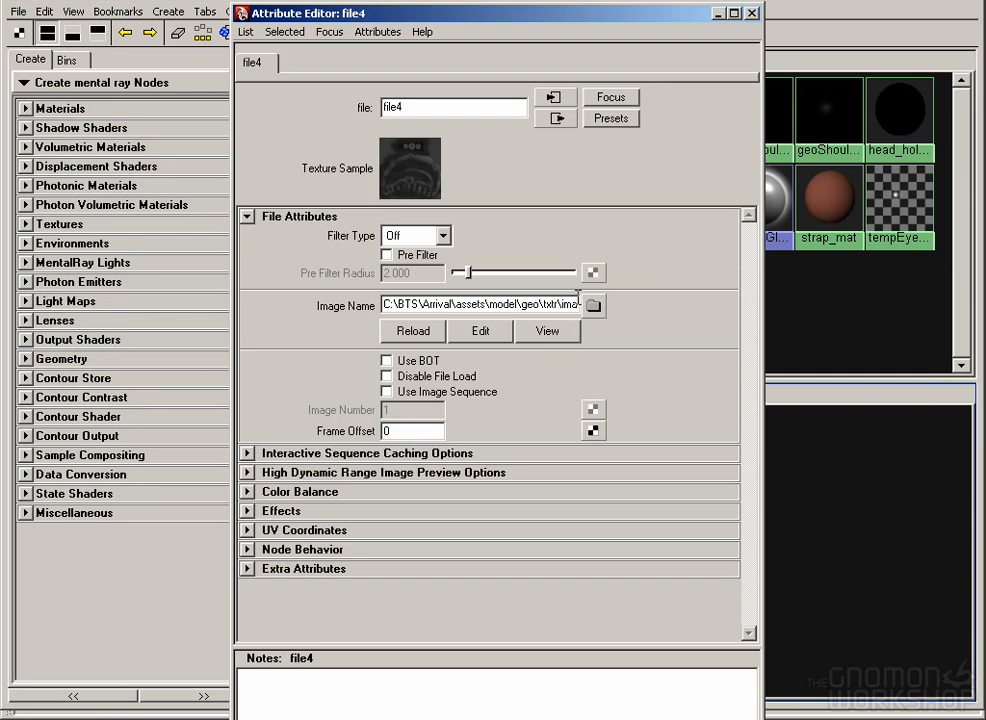
left_click(592, 305)
left_click(553, 255)
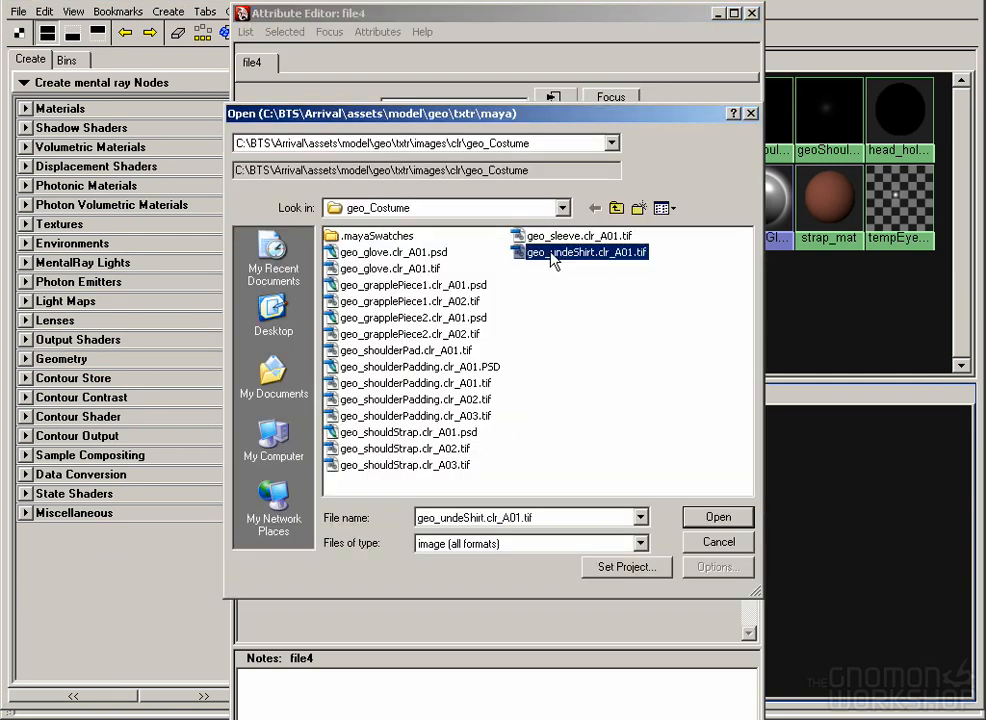
double_click(553, 255)
left_click_drag(609, 600, 706, 603)
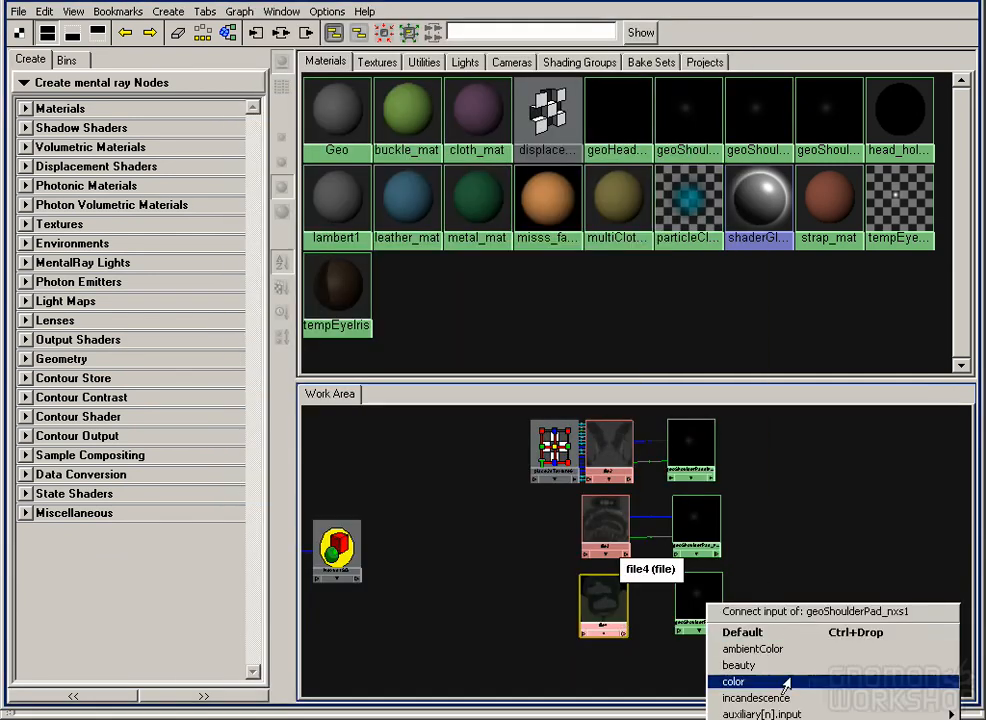
left_click(782, 682)
Step: Rename the geoShoulderPad_nxs1 material geoUnderShirt_nxs
double_click(689, 599)
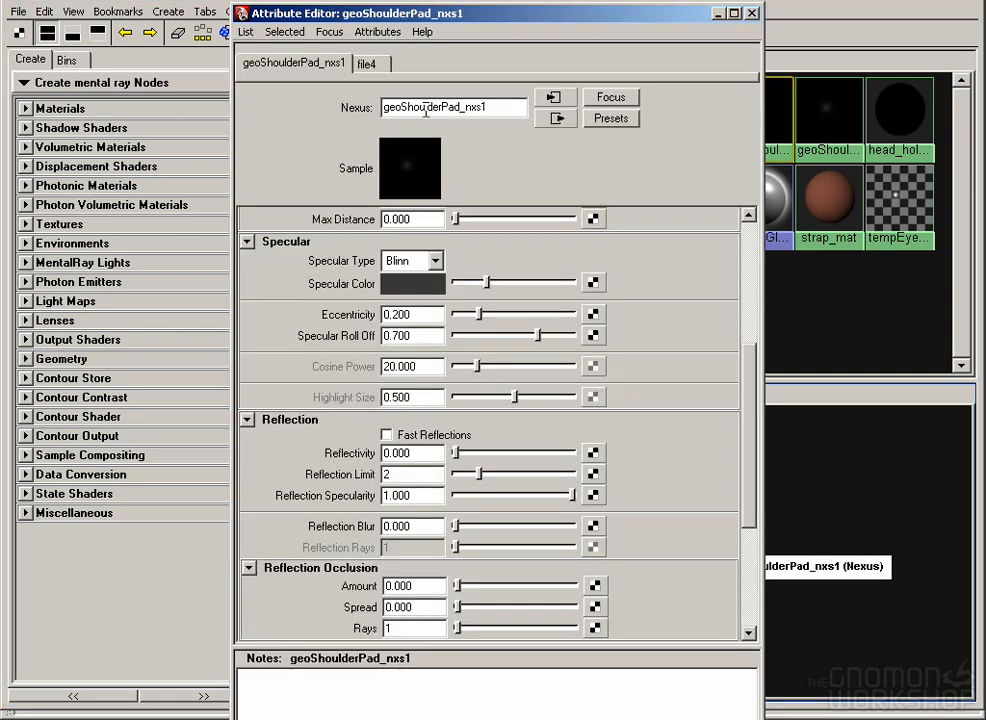
left_click_drag(460, 107, 401, 110)
type("Unde")
key("Return")
left_click(751, 13)
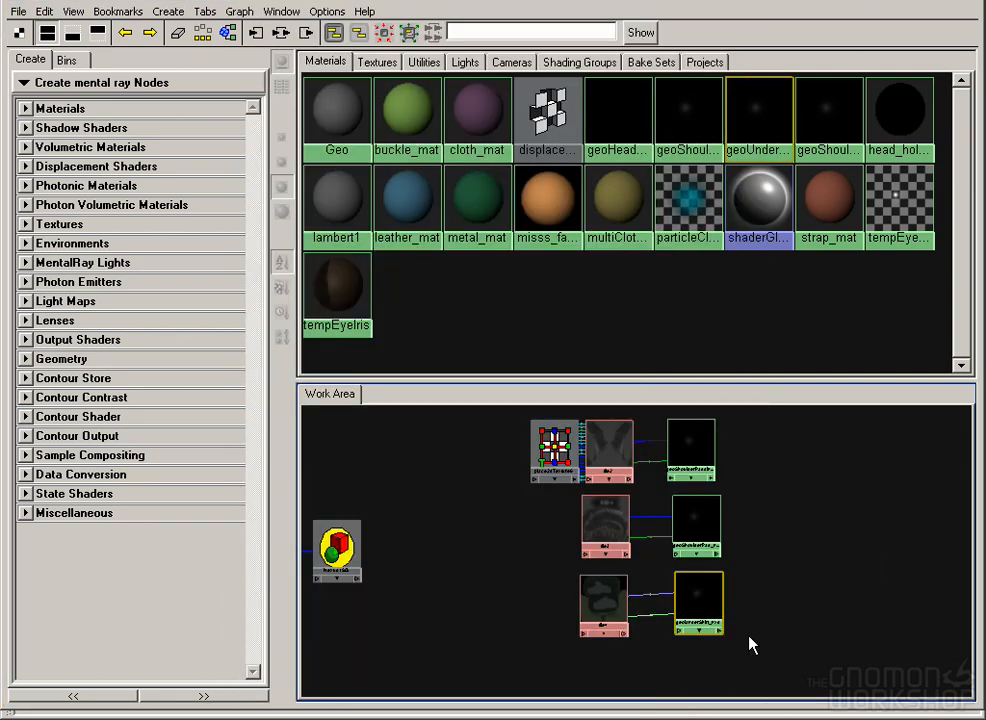
Step: Assign the geoShoulderPad_nxs material to both shoulder pads of the character
left_click_drag(600, 1, 900, 464)
left_click(506, 348)
left_click(322, 360, "shift")
left_click_drag(640, 466, 443, 644)
left_click(587, 337)
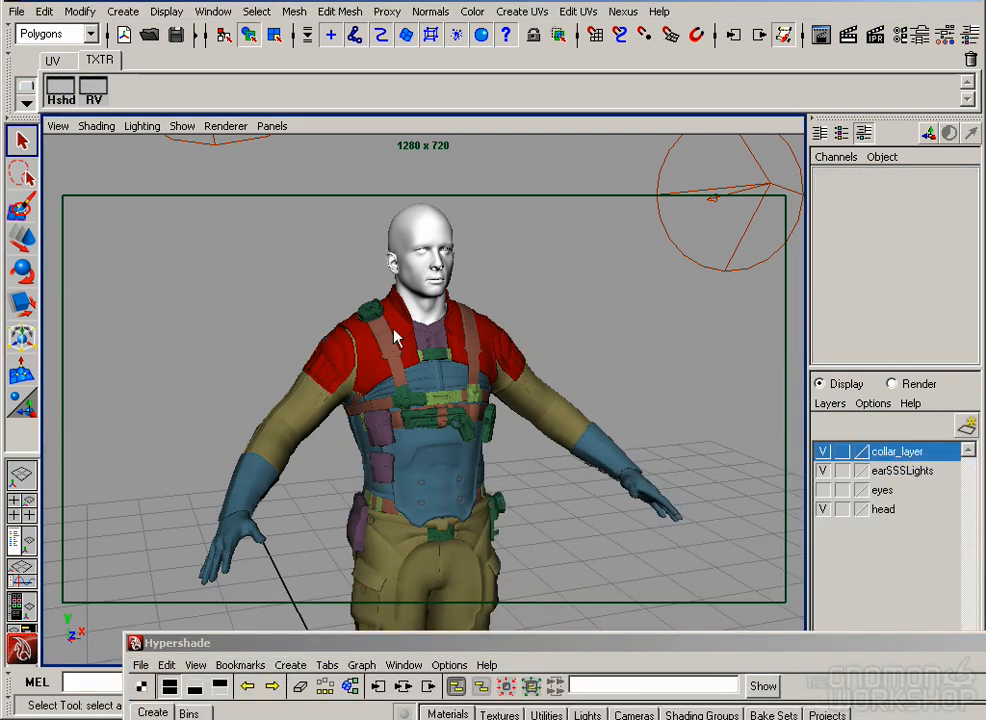
Step: Select the undershirt pieces at the character's neck and assign the geoUnderShirt_nxs material to them
left_click(439, 334)
left_click(419, 328, "shift")
left_click(425, 320, "shift")
left_click_drag(720, 643, 598, 224)
left_click_drag(659, 225, 629, 45)
right_click(678, 672)
left_click(676, 633)
left_click(908, 44)
left_click(667, 429)
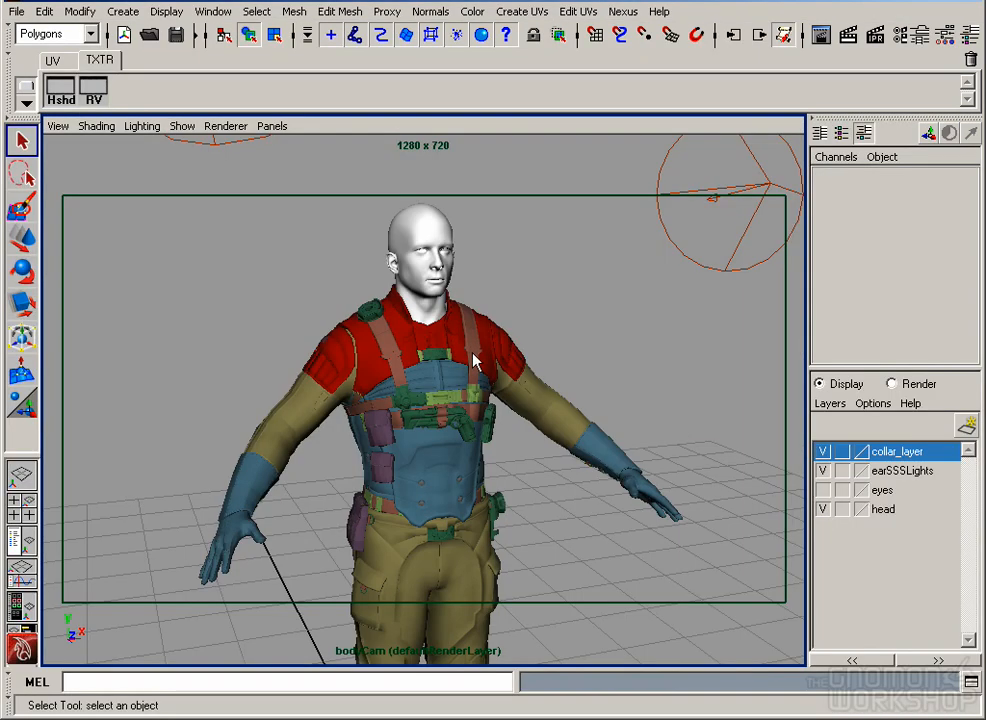
Step: Open the Render View at 1:1 size and set rendering to Preview with the Color pass
left_click(92, 97)
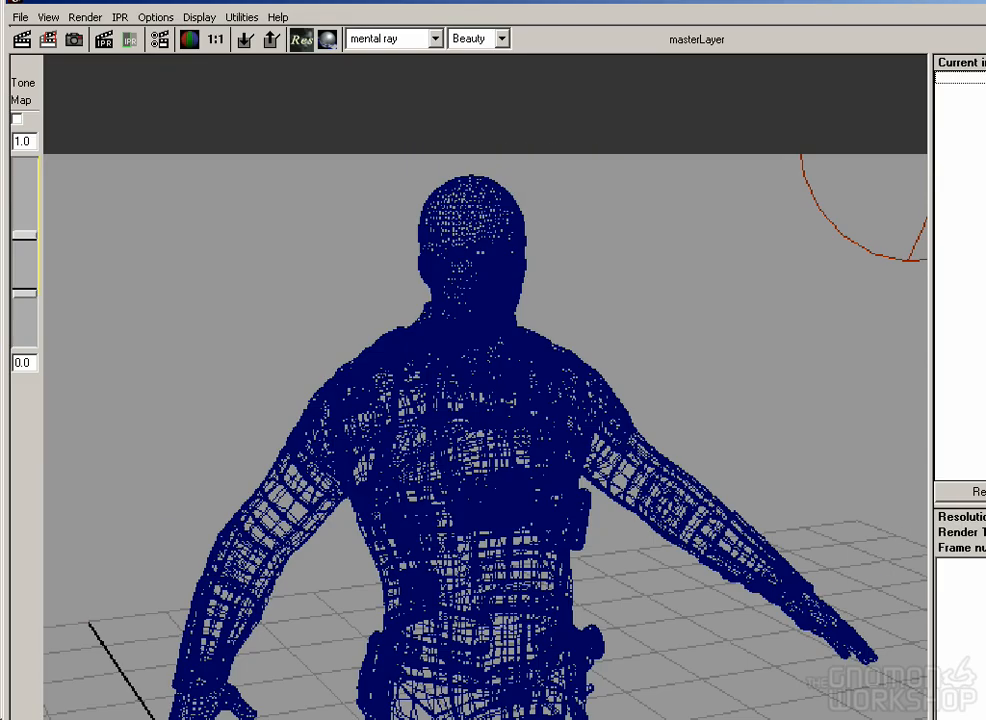
mouse_move(985, 719)
left_mouse_down()
mouse_move(922, 574)
mouse_move(979, 710)
left_mouse_up()
left_click(215, 39)
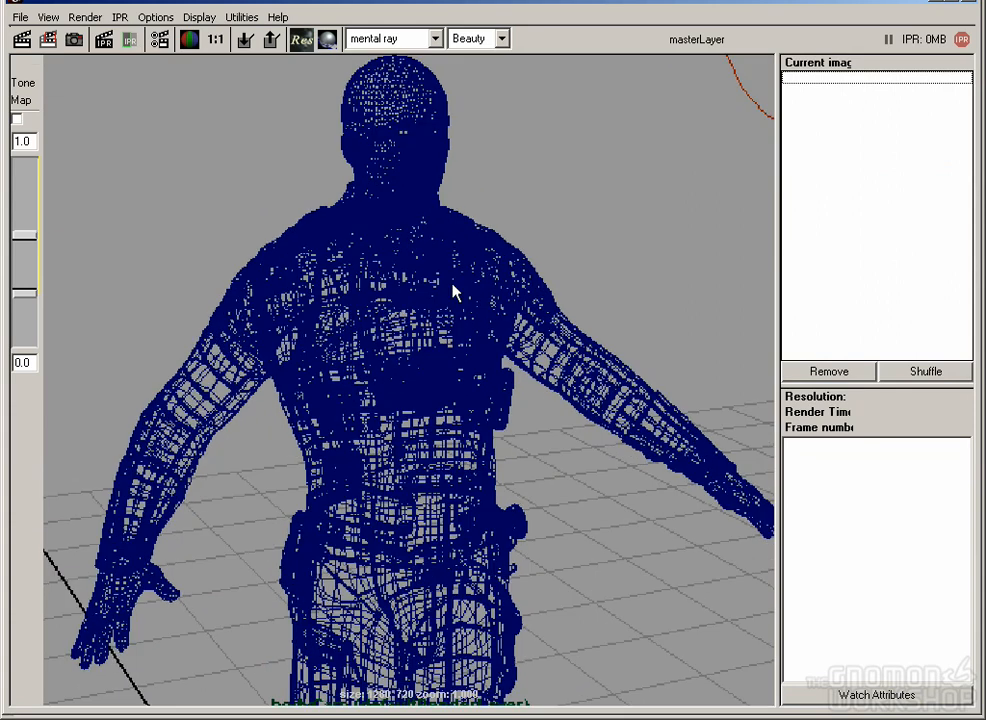
left_click_drag(229, 203, 255, 215)
left_click(478, 38)
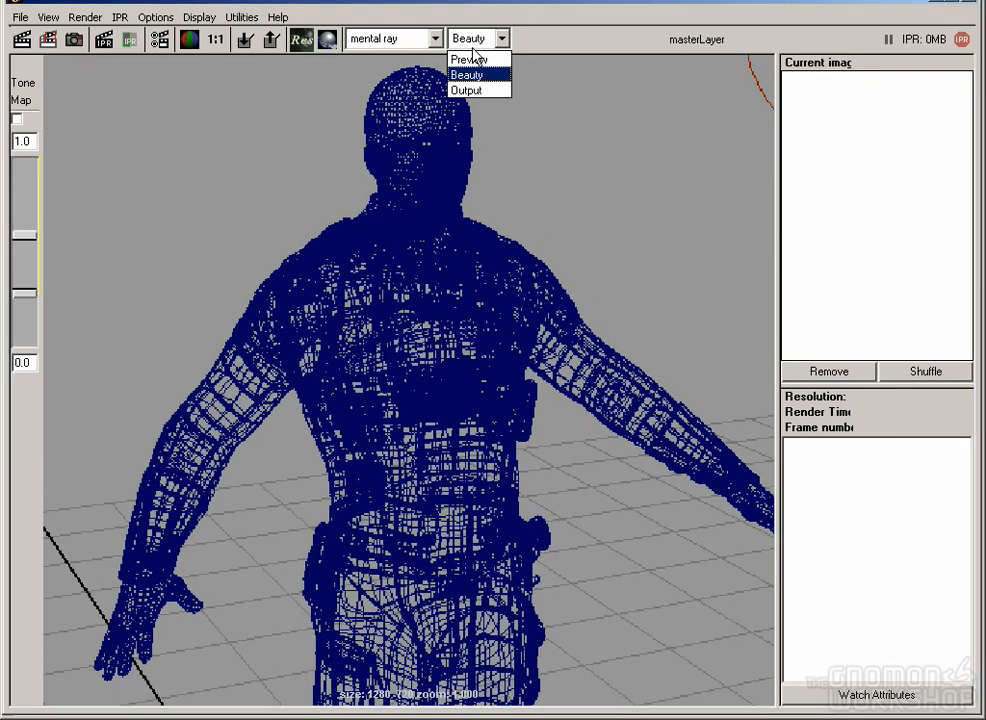
left_click(466, 60)
left_click(550, 38)
left_click(552, 104)
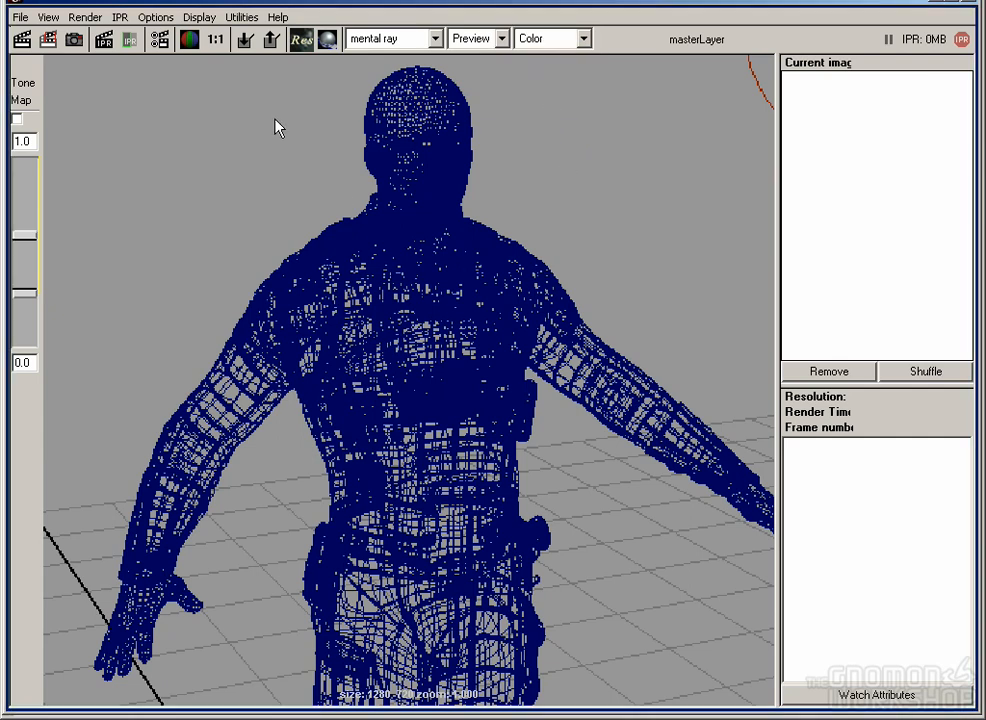
Step: Render the region covering the head and upper torso, and inspect the collar, shoulder pad and undershirt textures
left_click_drag(200, 66, 617, 444)
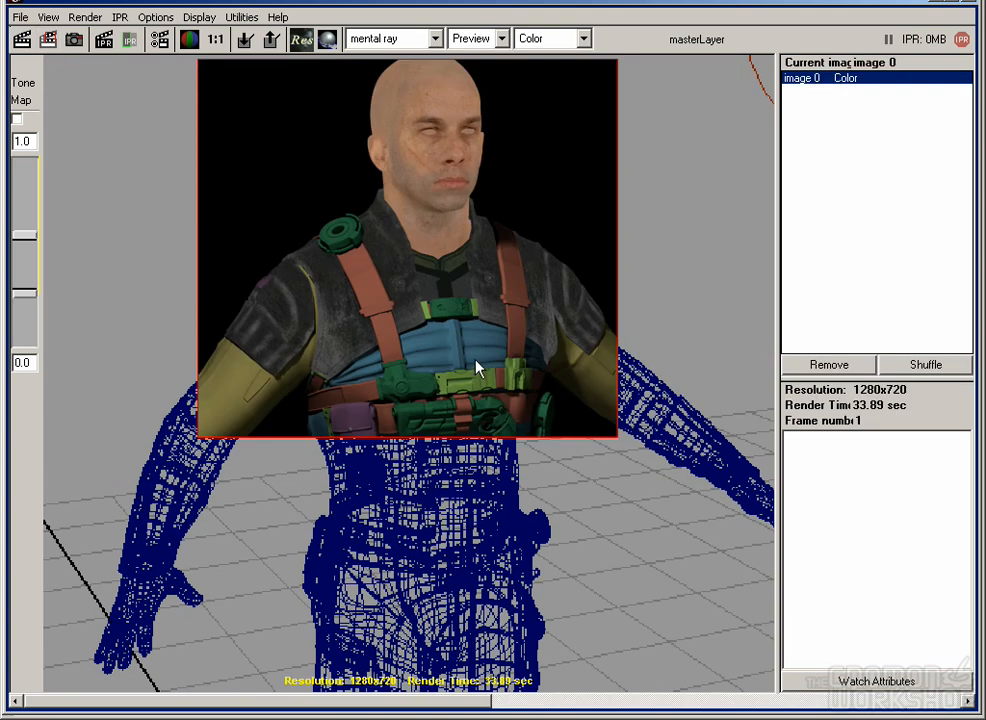
left_click(618, 330)
left_click_drag(433, 204, 433, 310)
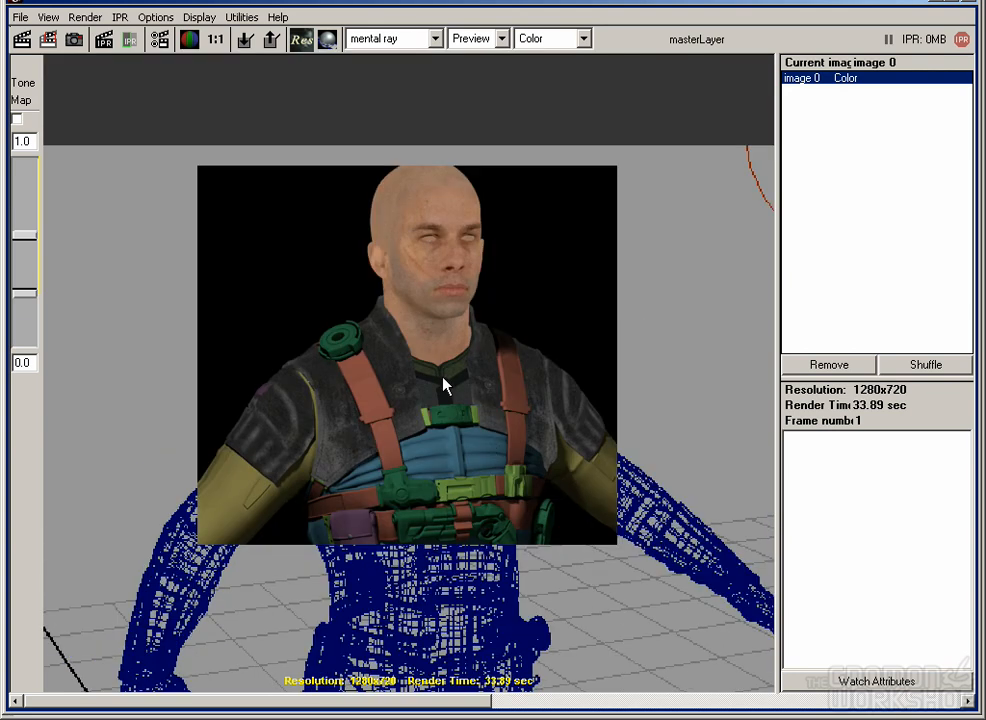
left_click_drag(361, 341, 353, 379)
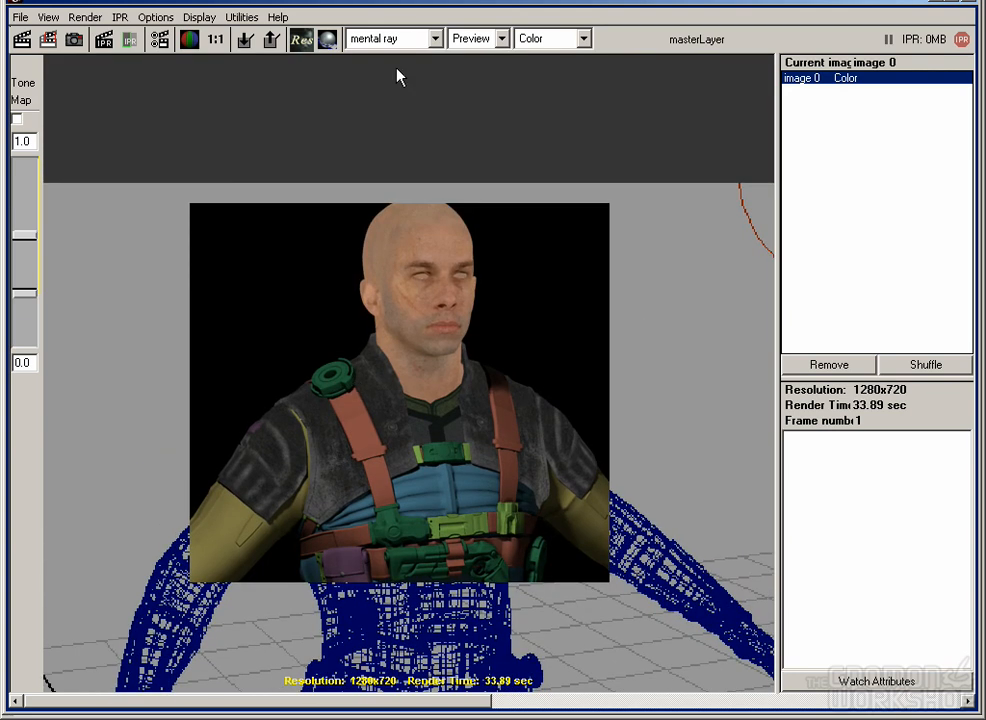
left_click(938, 5)
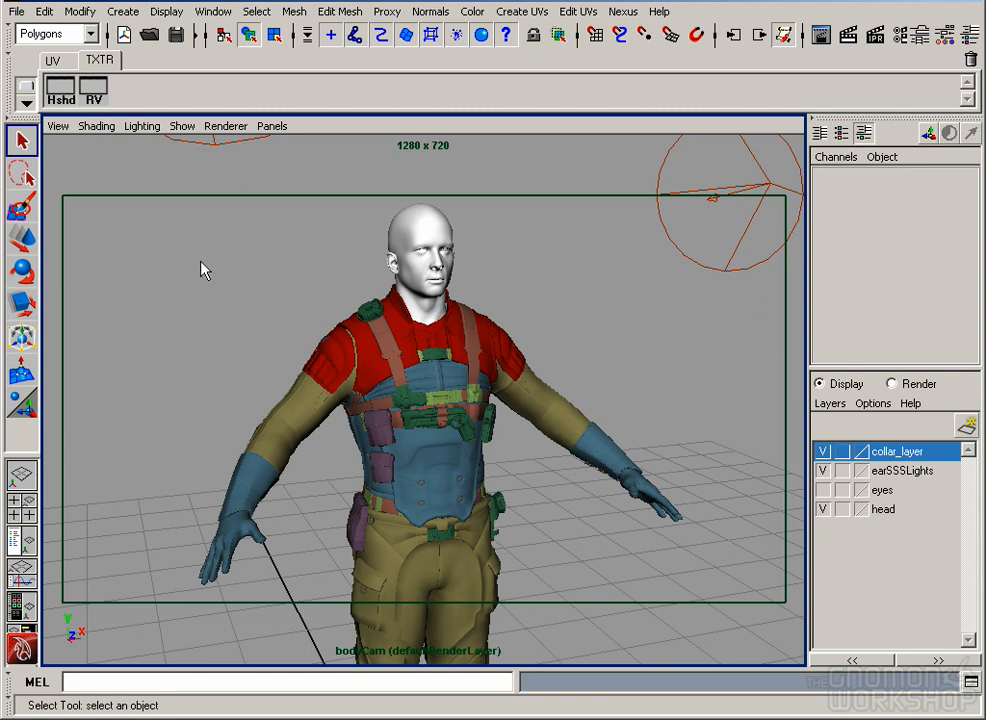
Step: Reframe the bodyCam view closer on the character's head and upper torso
left_click(61, 92)
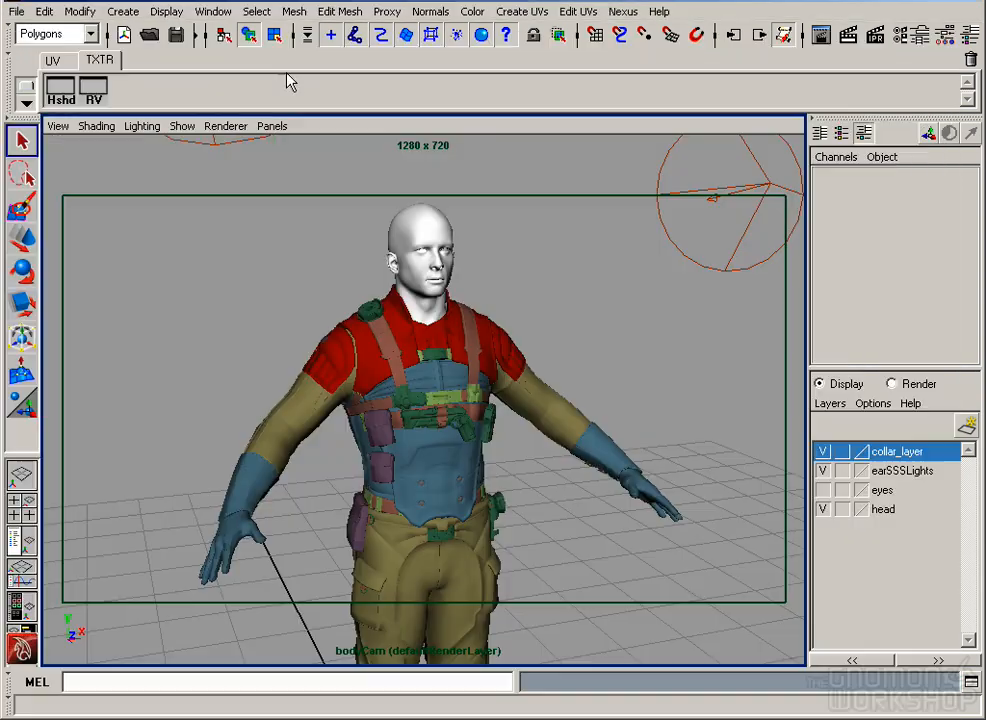
left_click(271, 126)
left_click(474, 255)
left_click_drag(314, 319, 420, 321)
left_click_drag(455, 285, 264, 277)
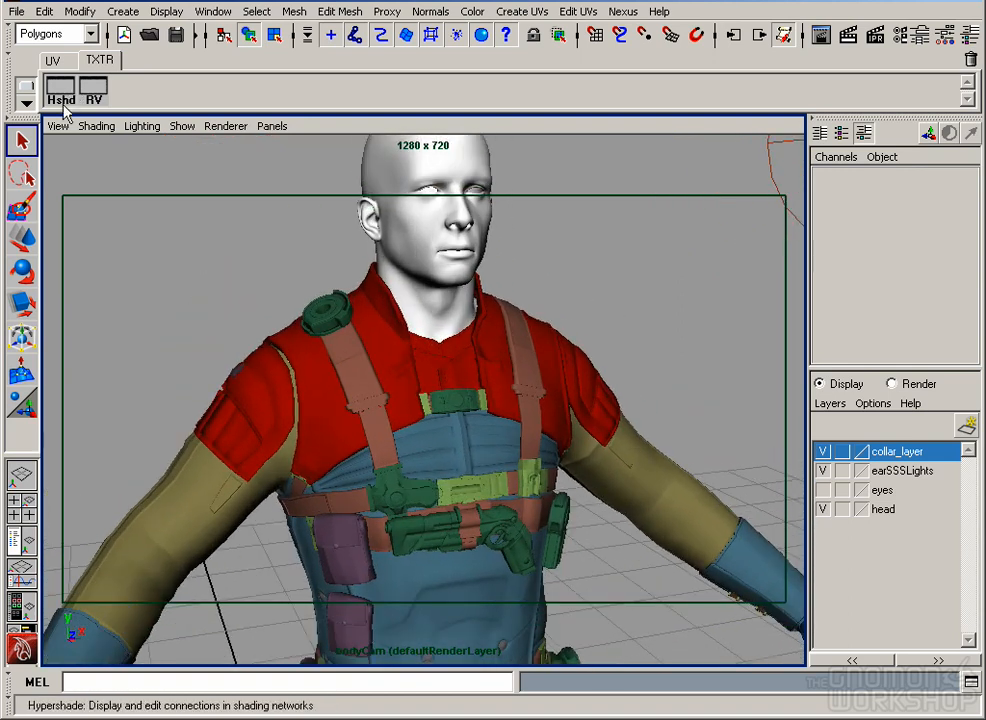
Step: Create a 3D Leather texture node in the Hypershade work area
left_click(60, 100)
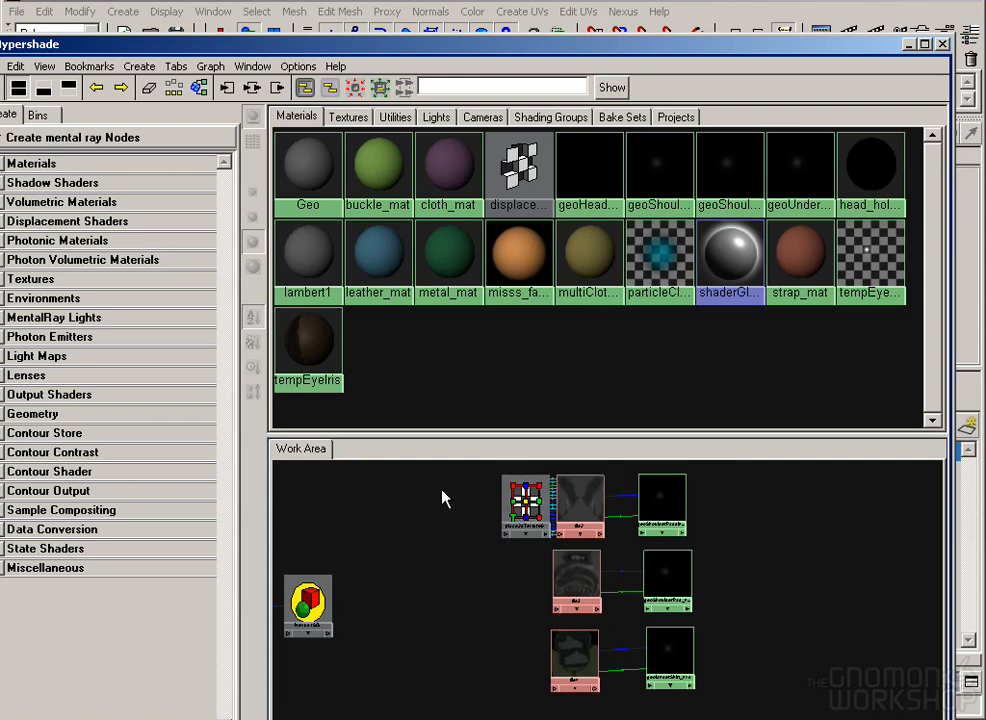
scroll(519, 588, "up", 3)
left_click(572, 682)
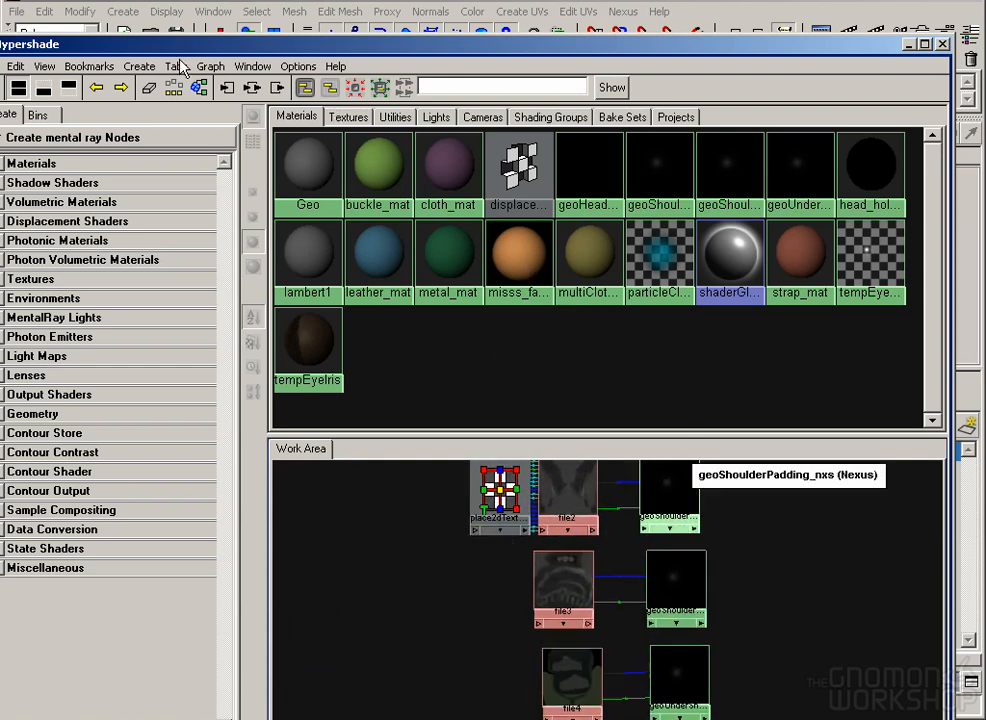
left_click(139, 66)
left_click_drag(150, 47, 182, 0)
left_click(169, 12)
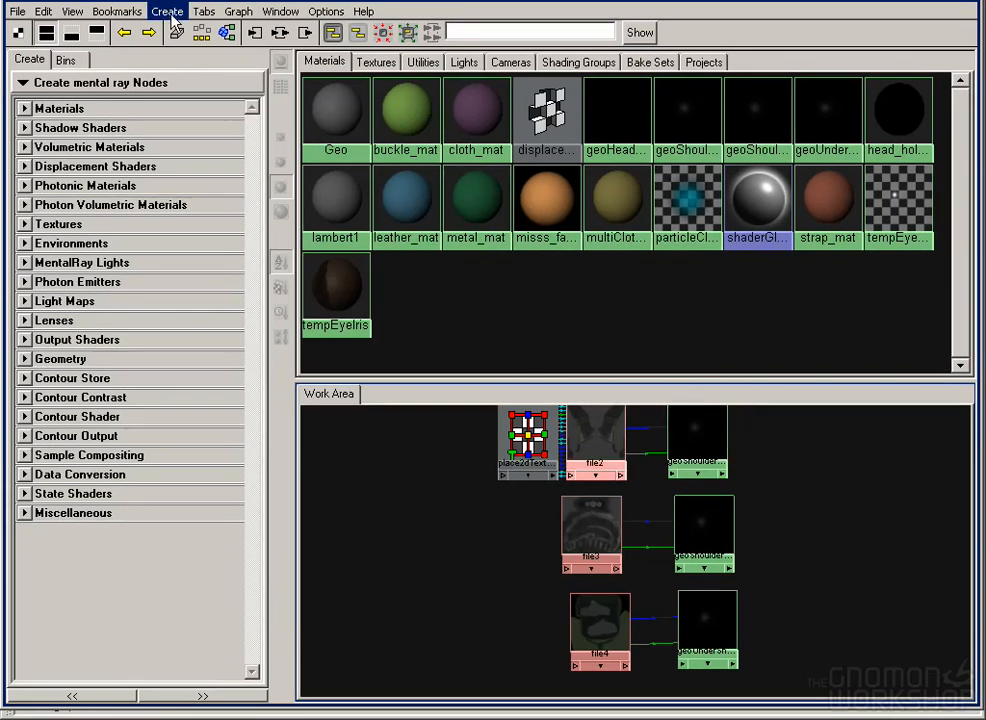
mouse_move(286, 99)
left_click(420, 191)
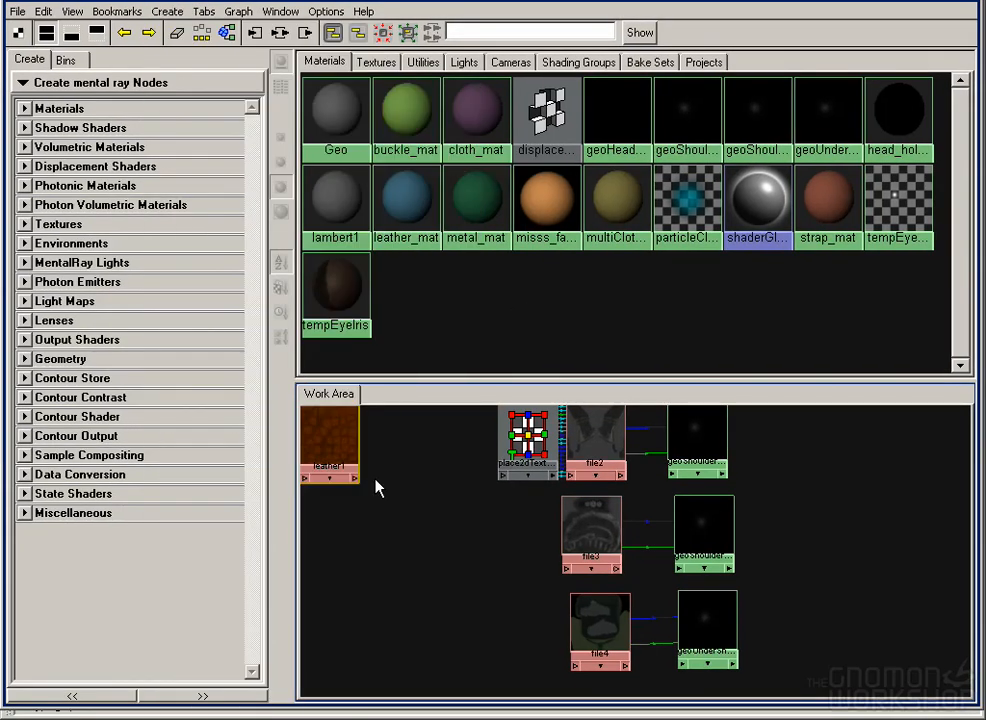
Step: Move the new leather texture node into clear space in the work area
left_click_drag(398, 488, 484, 529)
left_click_drag(337, 535, 414, 496)
left_click_drag(427, 484, 590, 607)
left_click_drag(780, 567, 680, 567)
left_click_drag(482, 568, 746, 490)
Step: Open the leather texture's attributes and set its crease color to black
double_click(746, 496)
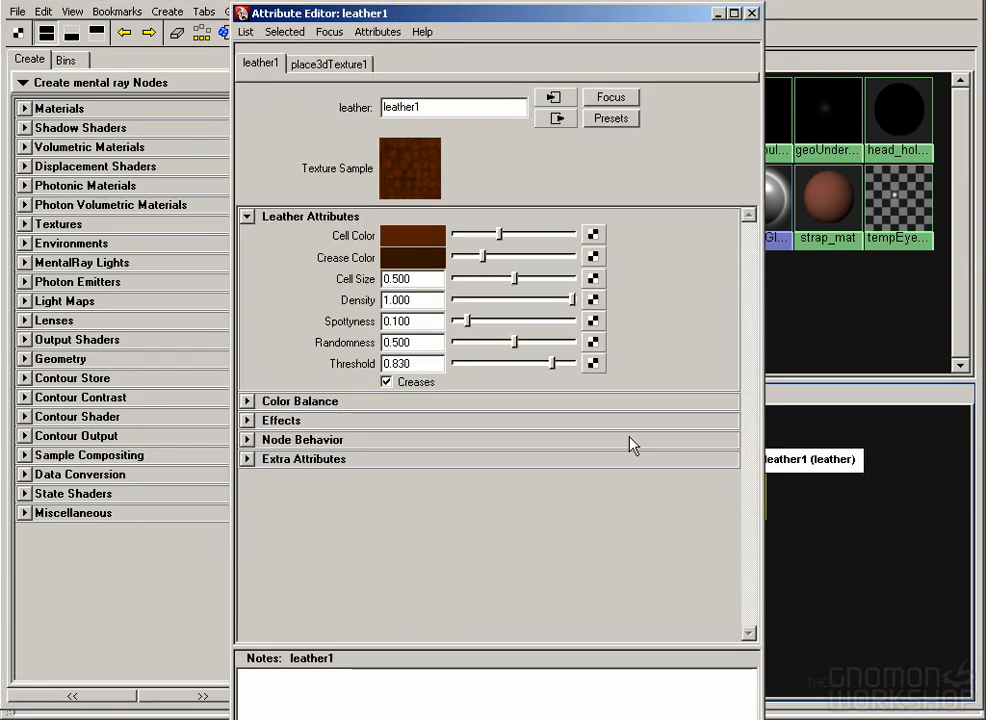
left_click(418, 257)
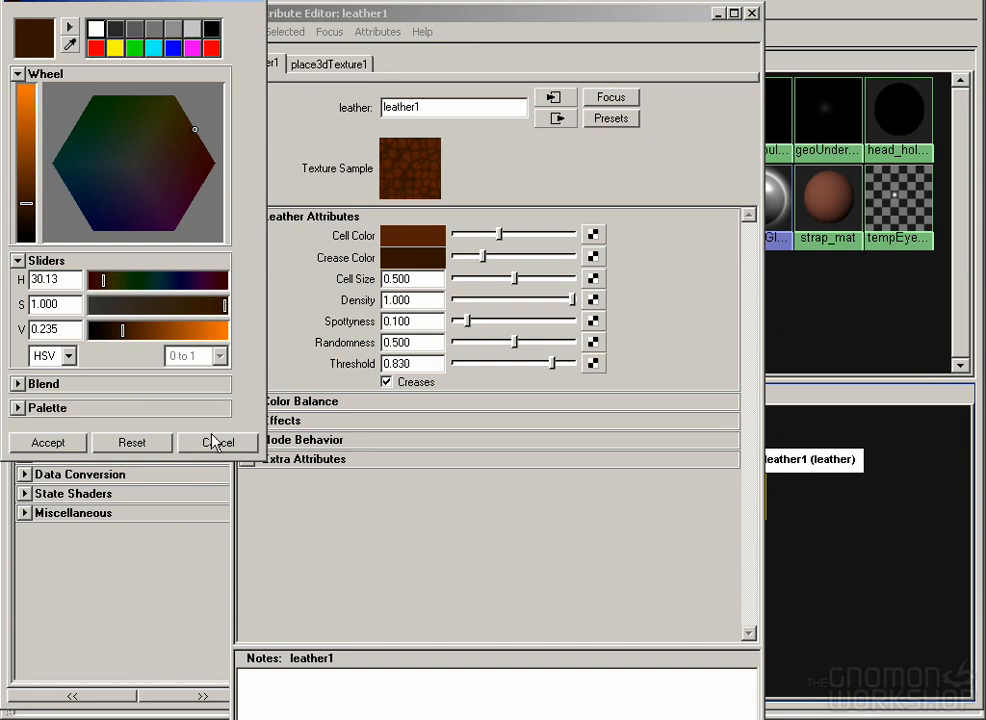
left_click(216, 442)
left_click_drag(483, 257, 429, 257)
Step: Set the leather's cell color to a very dark neutral grey with hue 0, saturation 0 and value 0.08
left_click(414, 236)
left_click(192, 32)
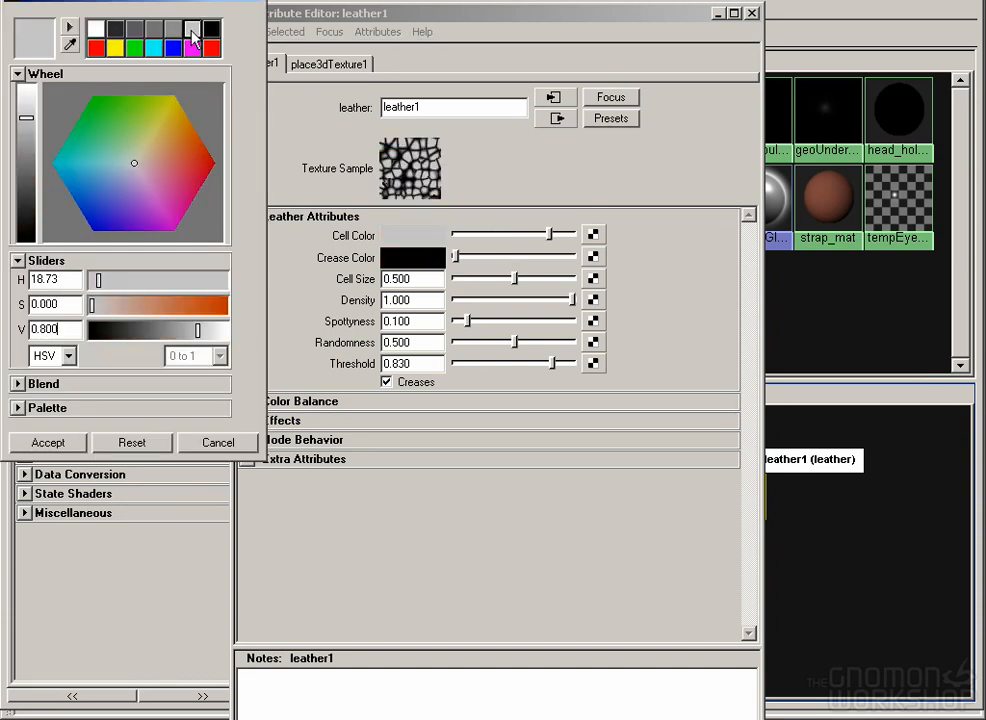
left_click(119, 29)
left_click_drag(64, 281, 4, 262)
type("0")
left_click_drag(39, 329, 93, 330)
type("01")
key("Return")
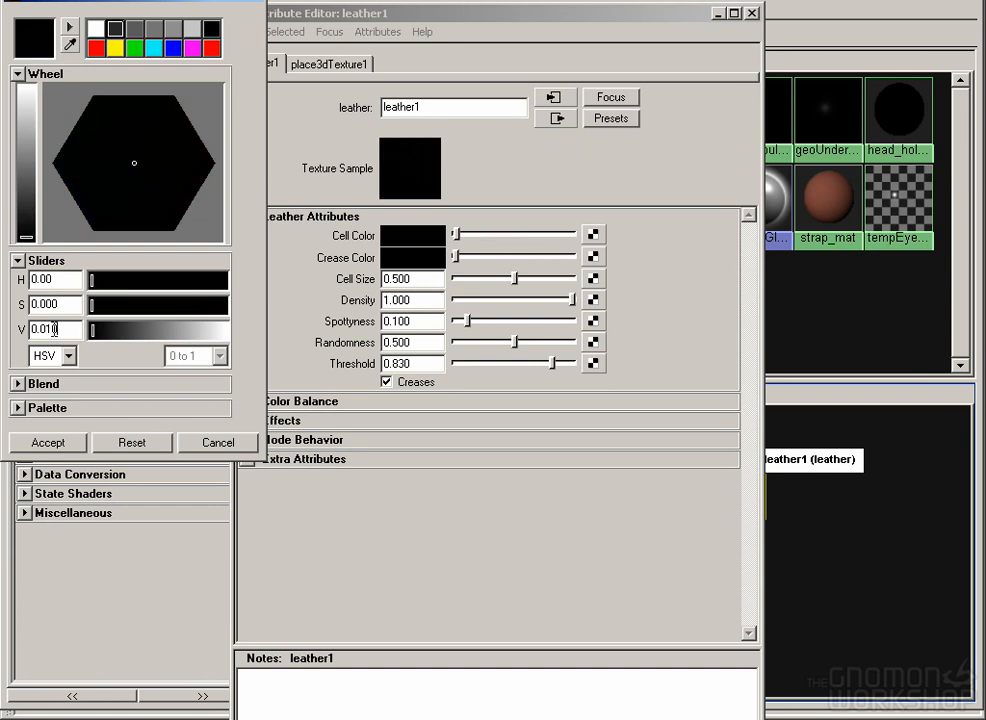
type("8")
key("Return")
left_click(54, 436)
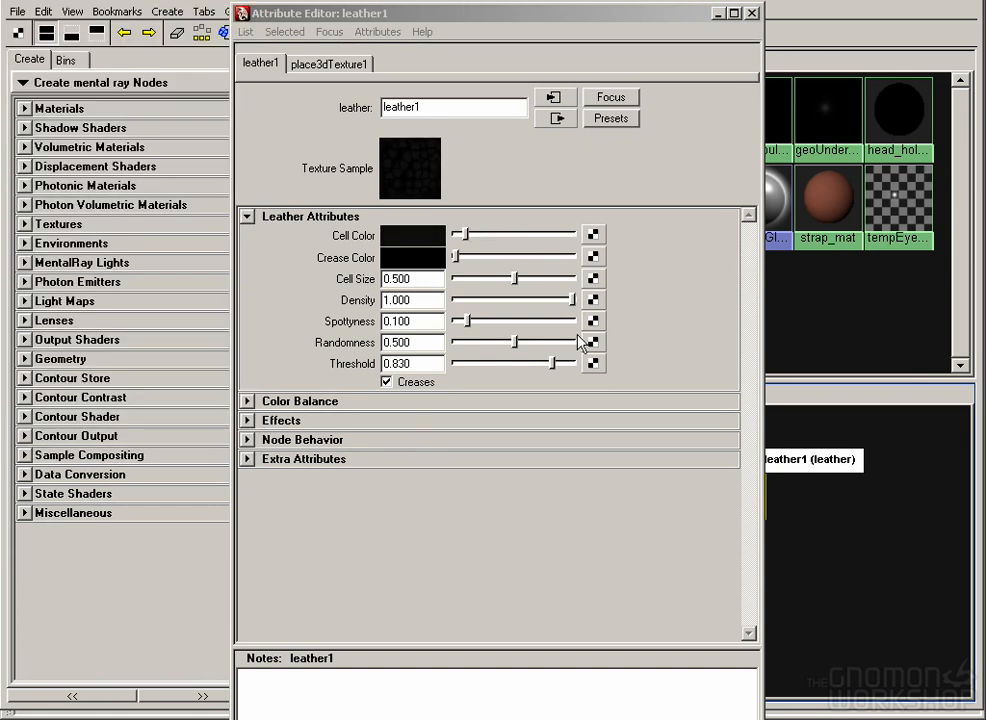
Step: Raise the leather texture's spottyness to about 0.248 and set its cell size to 0.09
left_click_drag(472, 321, 481, 321)
mouse_move(393, 282)
left_mouse_down()
mouse_move(381, 280)
mouse_move(403, 280)
mouse_move(383, 280)
left_mouse_up()
type("009")
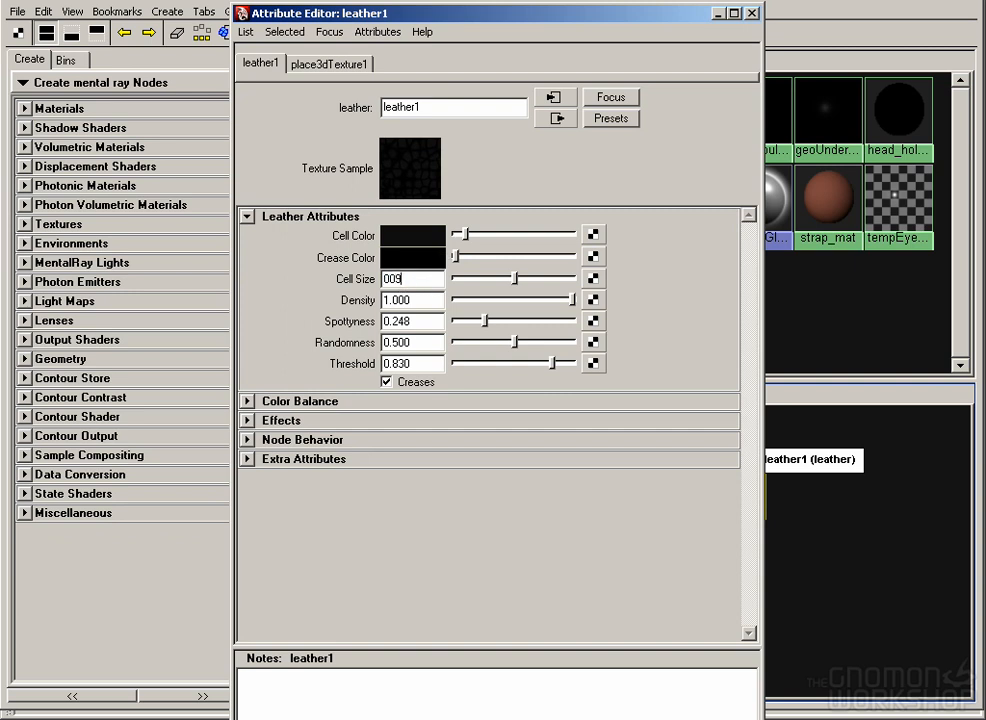
type("09")
key("Return")
left_click(774, 527)
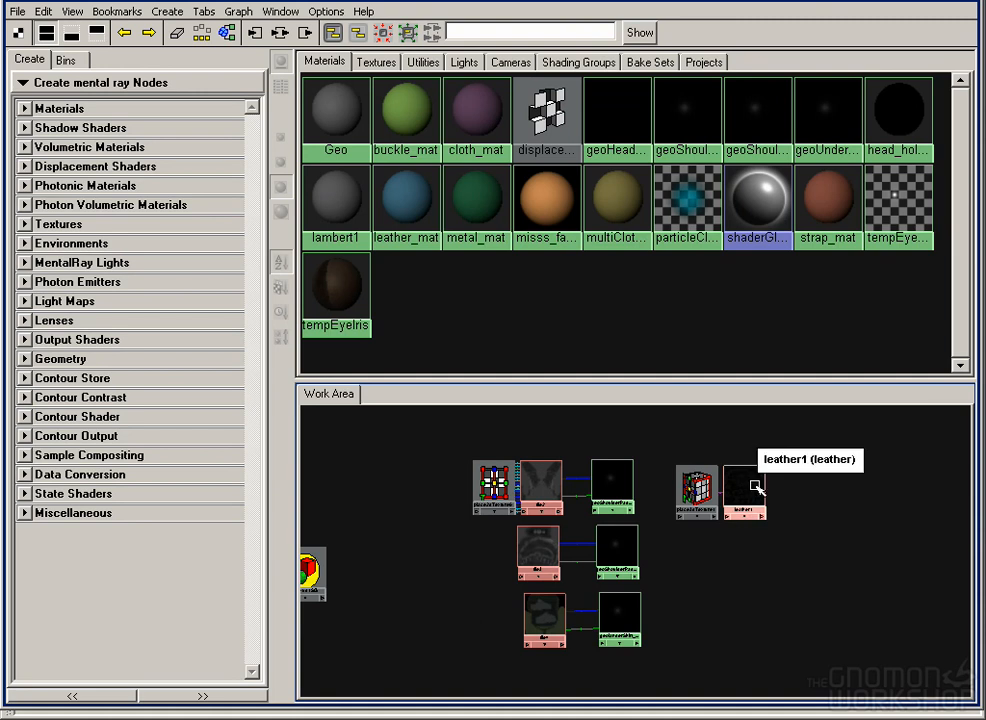
Step: Create a Bump 3d utility node and connect the leather texture to it
left_click(203, 13)
mouse_move(167, 11)
mouse_move(200, 154)
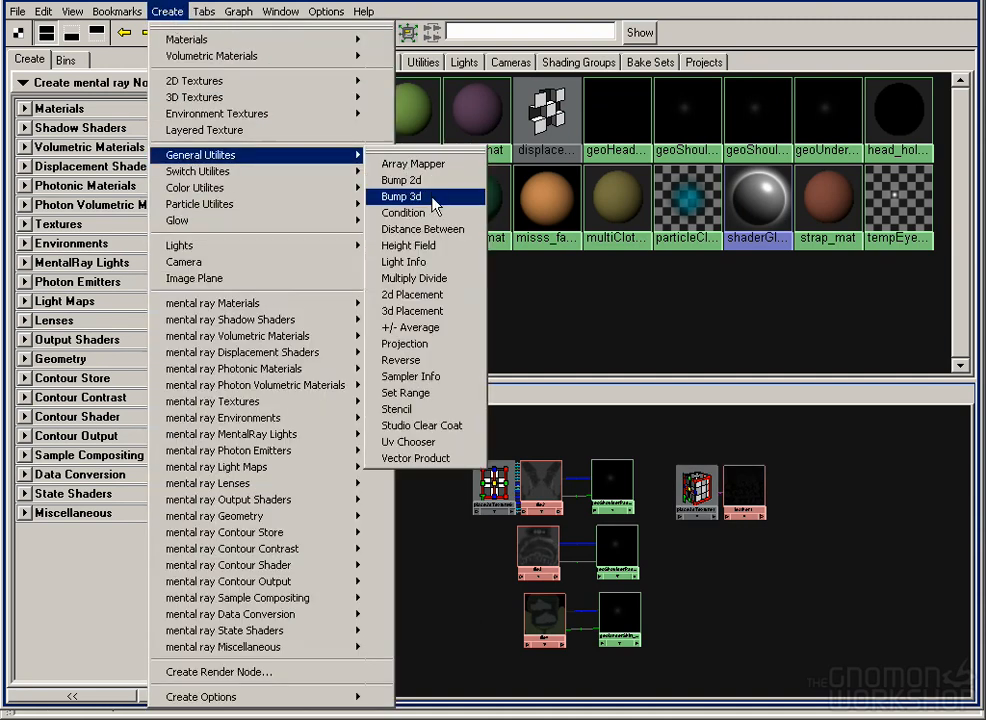
left_click(434, 197)
left_click_drag(748, 477, 780, 564)
left_click(832, 590)
Step: Set the 3D bump node's bump depth to 0.06
double_click(779, 556)
left_click_drag(412, 255, 355, 244)
type(".06")
key("Return")
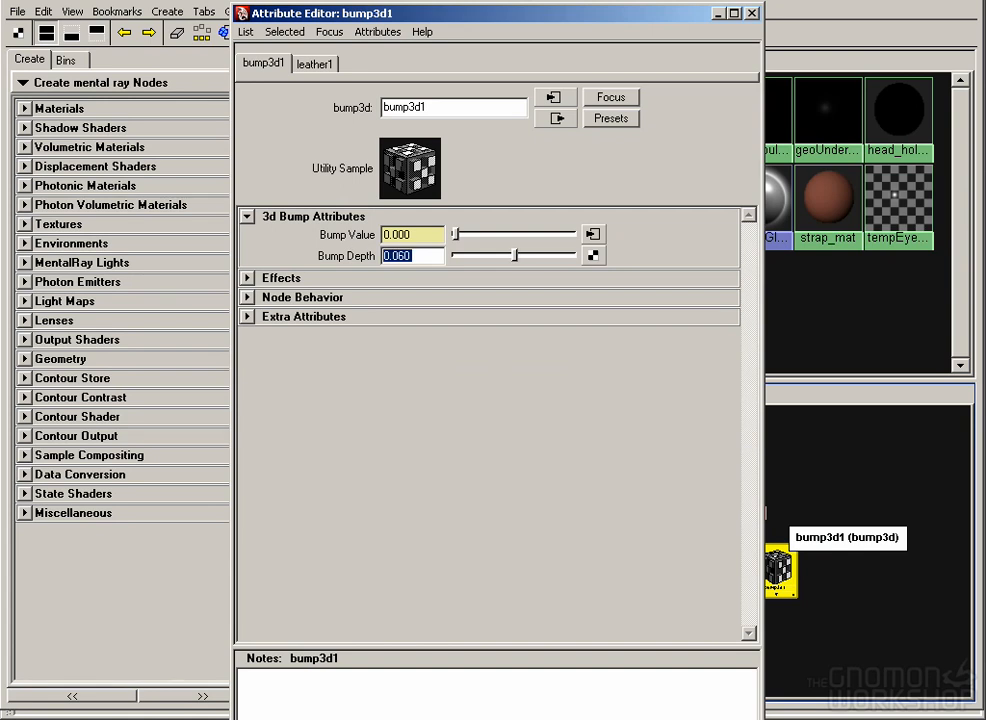
left_click(810, 643)
Step: Connect the 3D bump node to the shoulder padding, shoulder pads and undershirt materials, and move it into clear space
left_click_drag(772, 572, 623, 489)
left_click(658, 519)
left_click_drag(776, 568, 625, 552)
left_click(660, 581)
left_click_drag(776, 570, 637, 625)
left_click(656, 711)
left_click_drag(792, 589, 850, 554)
left_click(800, 510)
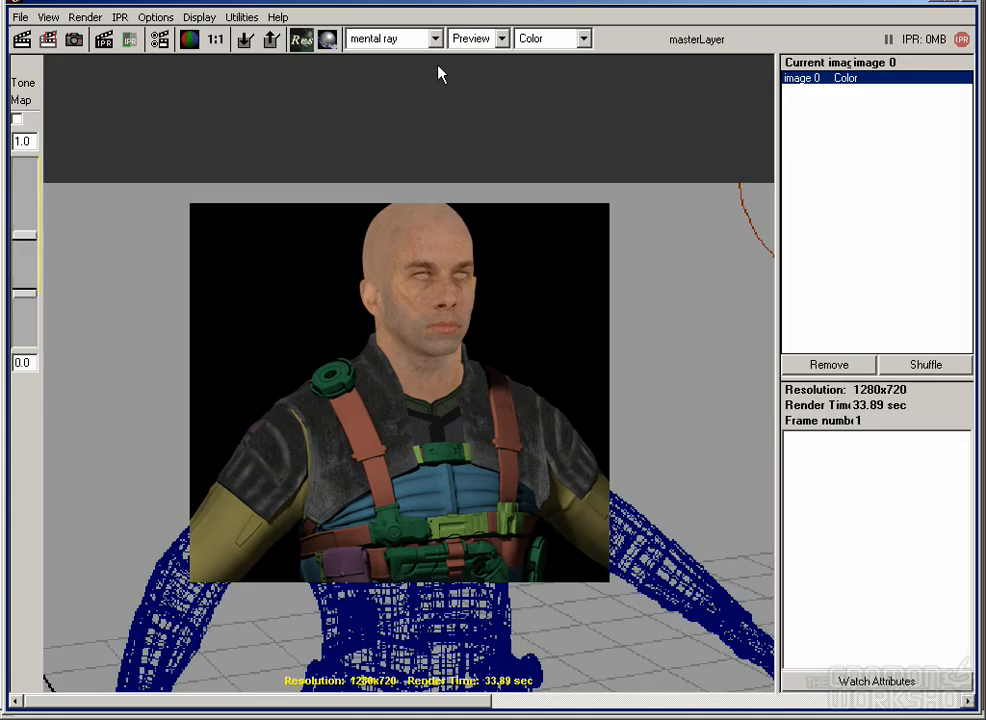
Step: Switch the render output to Beauty and render the region around the character's neck and shoulders
left_click(480, 38)
left_click(466, 75)
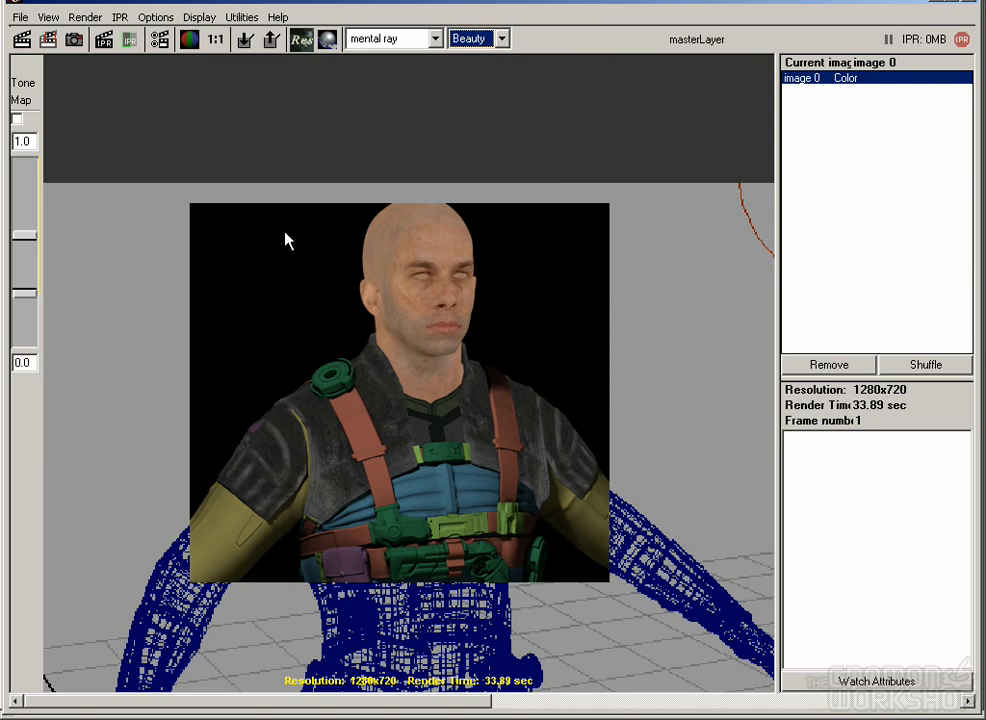
left_click(47, 39)
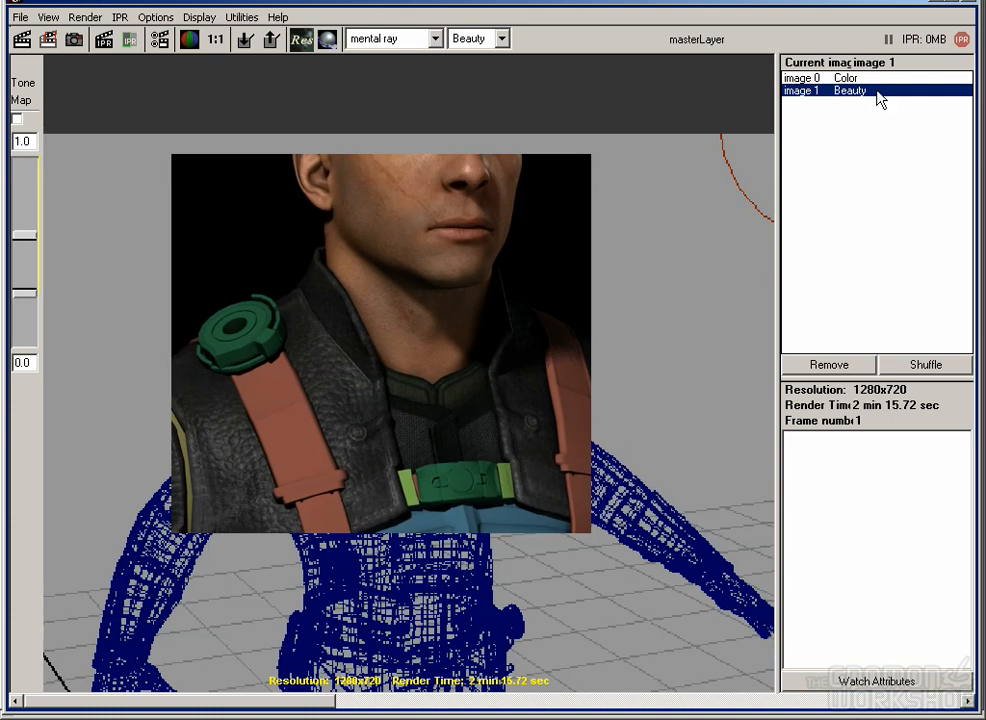
Step: Compare the Color and Beauty renders and inspect the leather bump on the collar and shoulder padding up close
left_click(856, 78)
left_click(856, 91)
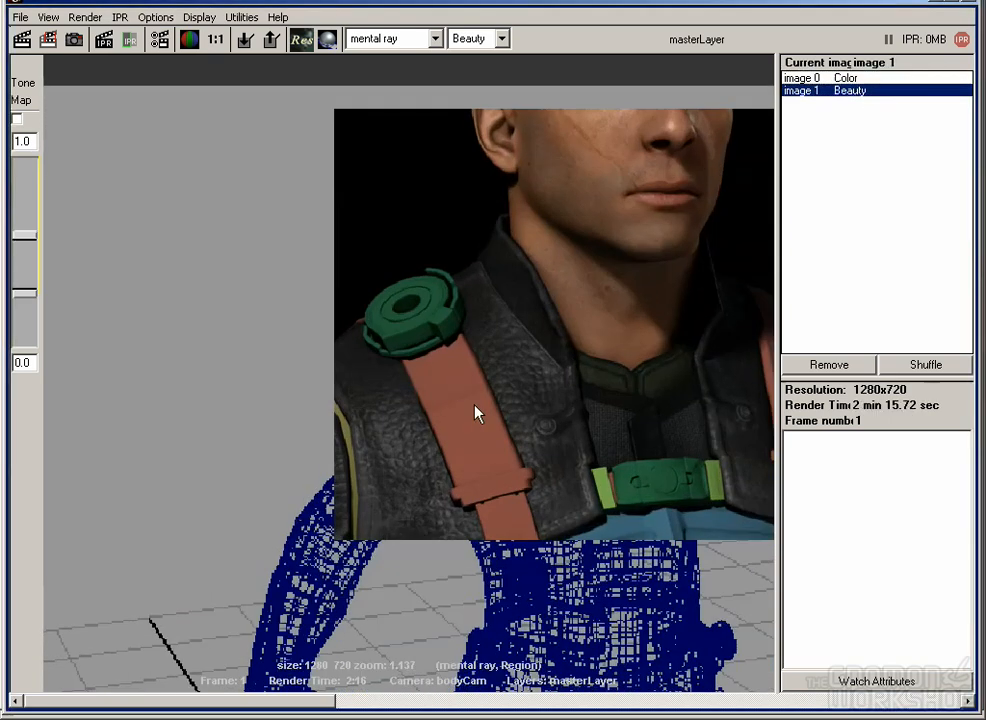
scroll(474, 404, "up", 1)
left_click_drag(540, 474, 408, 486)
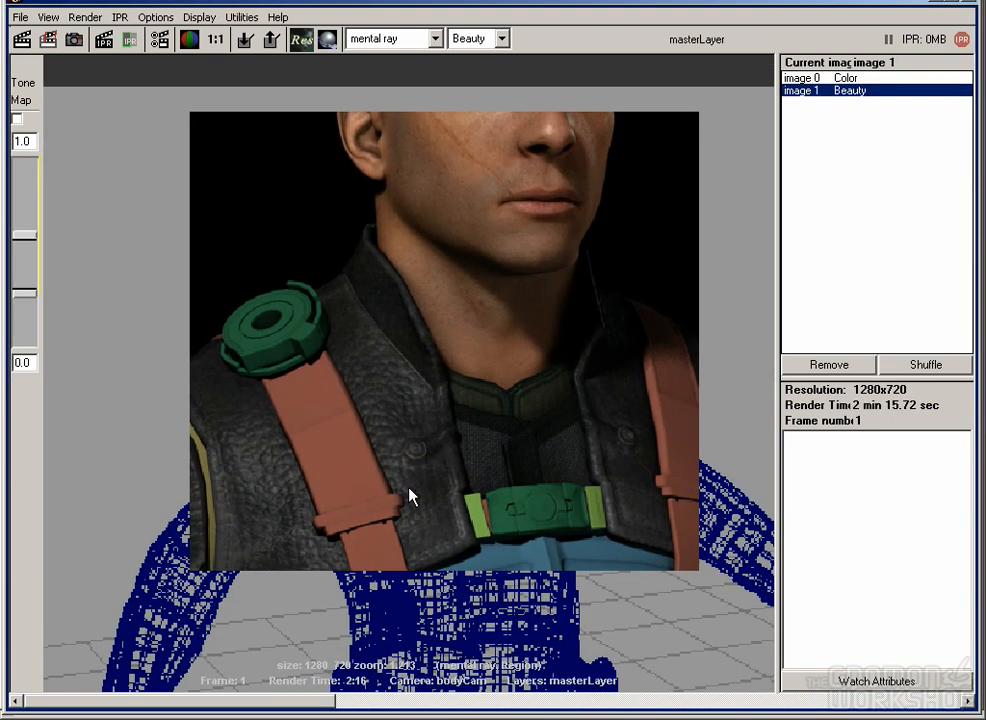
scroll(408, 486, "down", 2)
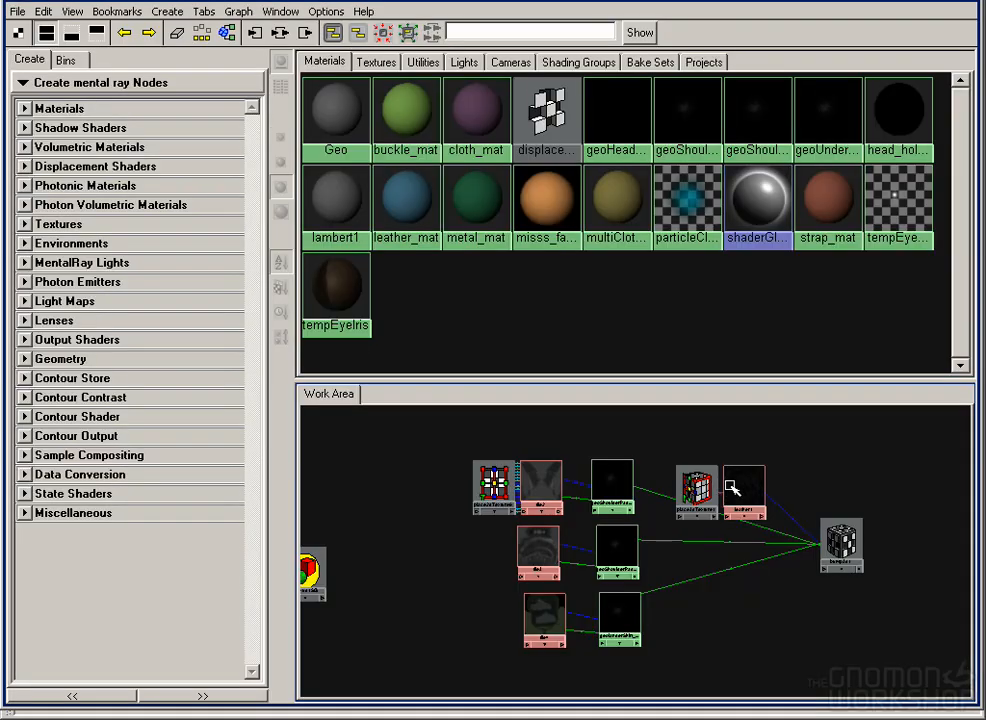
Step: Reduce the leather texture's cell size to 0.075 and shift the 3D bump node slightly away from the other nodes
double_click(731, 487)
type("0.08")
key("Return")
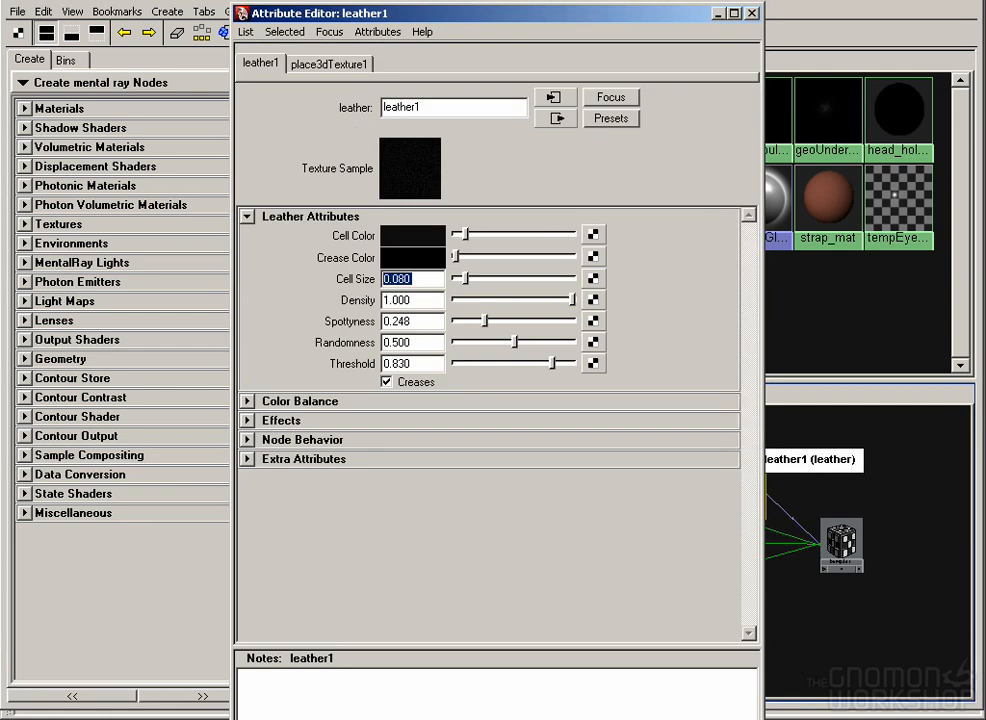
left_click(399, 280)
type("75")
key("Return")
left_click_drag(821, 552, 841, 556)
left_click(770, 618)
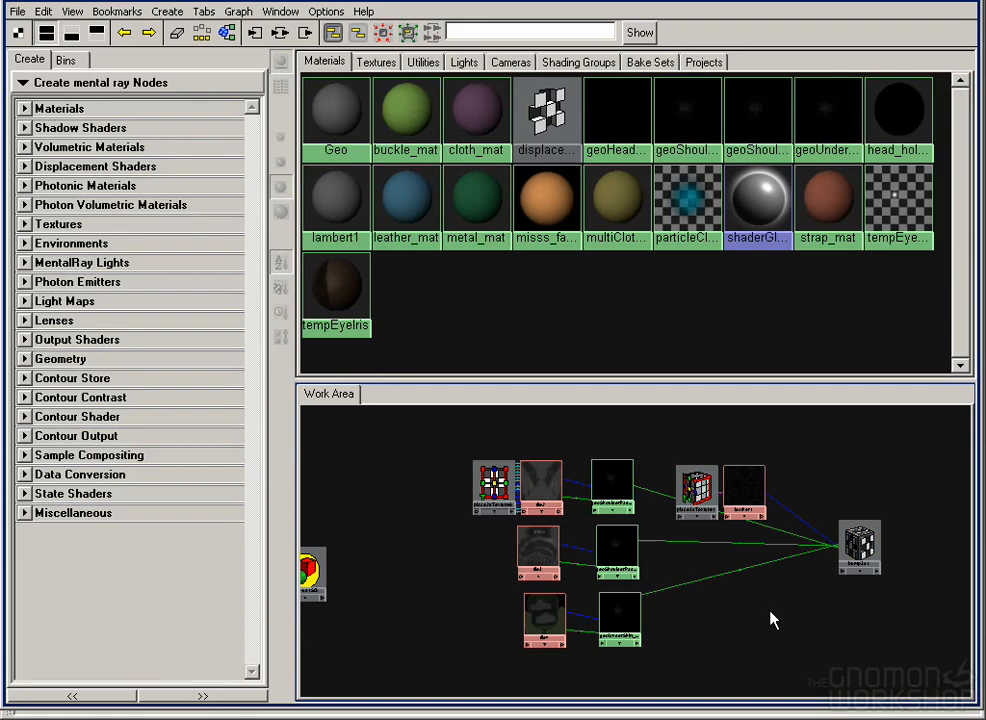
Step: Rearrange the shading network with the leather nodes above the materials, the bump node closer, and the file nodes aligned
left_click_drag(687, 457, 752, 503)
left_click_drag(743, 497, 719, 430)
left_click_drag(861, 547, 762, 497)
left_click(845, 597)
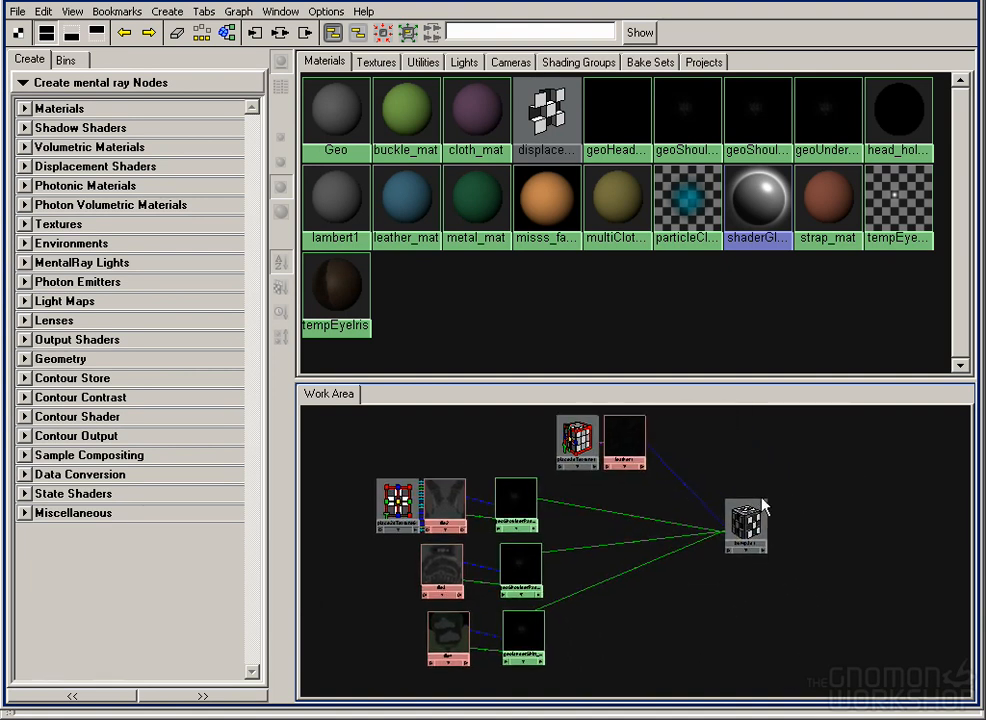
left_click_drag(453, 623, 449, 629)
left_click_drag(453, 572, 453, 580)
left_click(704, 609)
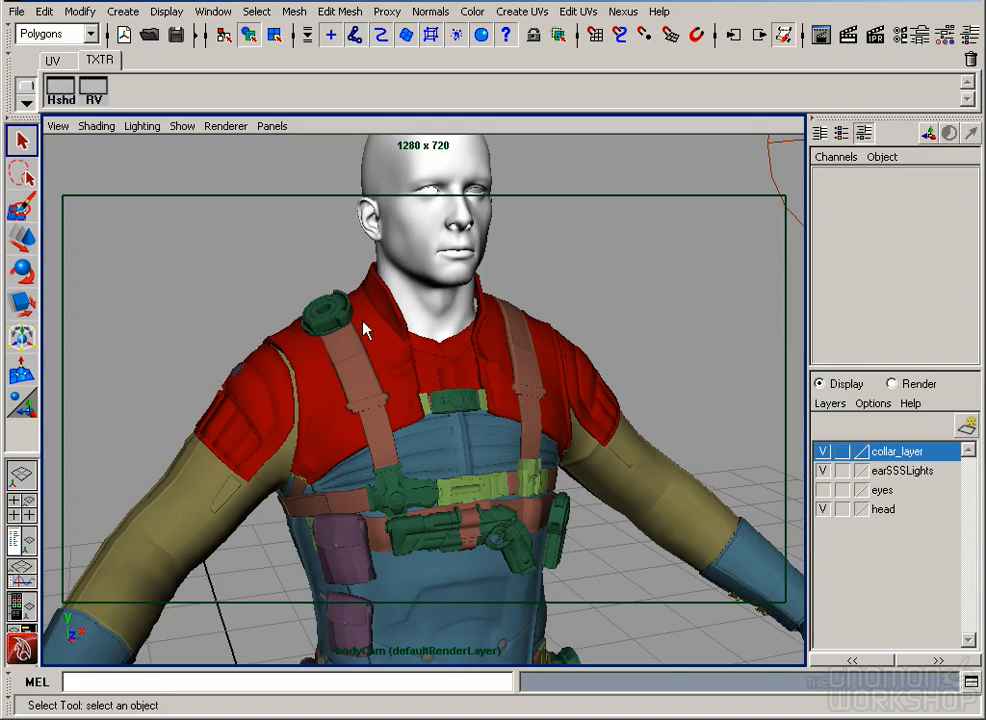
Step: Reframe the bodyCam view on the character's shoulder and render a Beauty region covering the shoulder and chest
left_click_drag(365, 330, 410, 312)
left_click(93, 99)
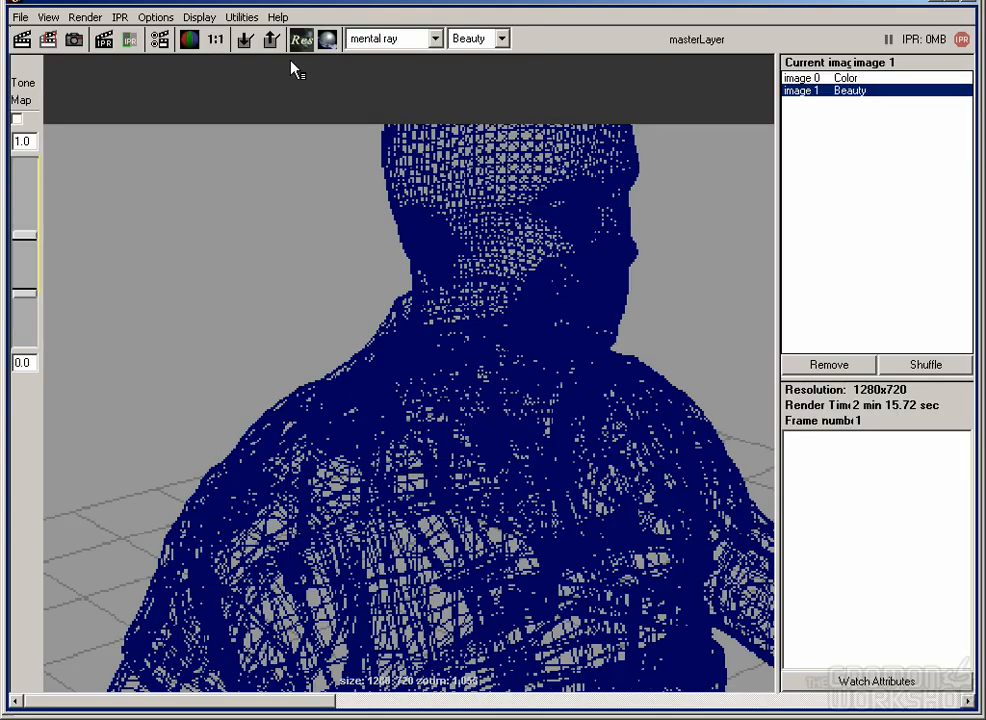
left_click_drag(478, 548, 487, 625)
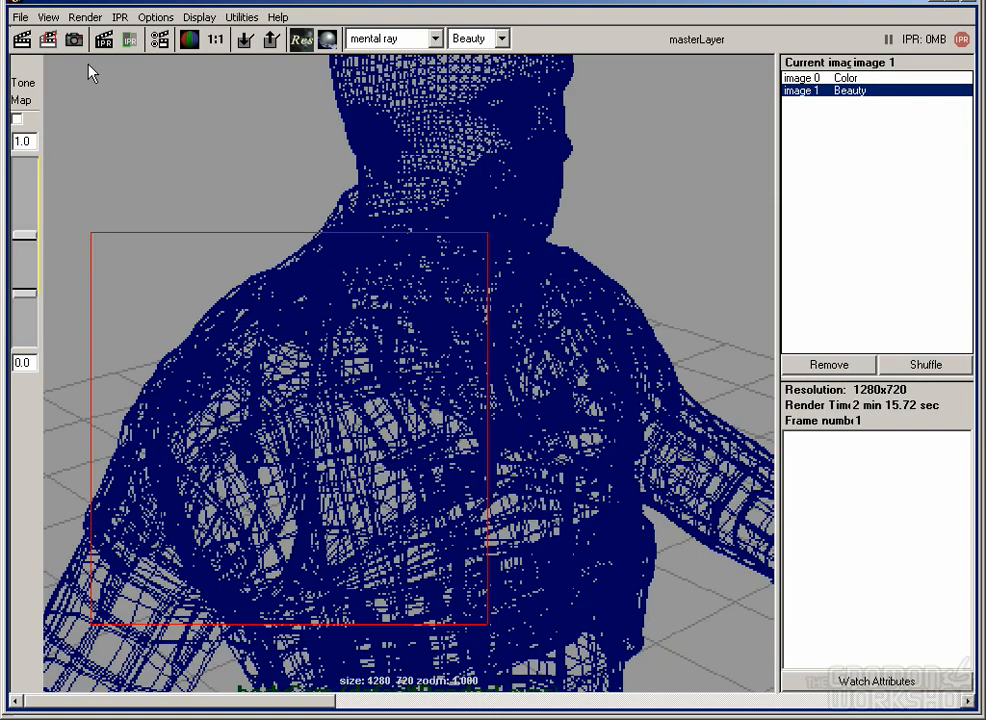
left_click(48, 41)
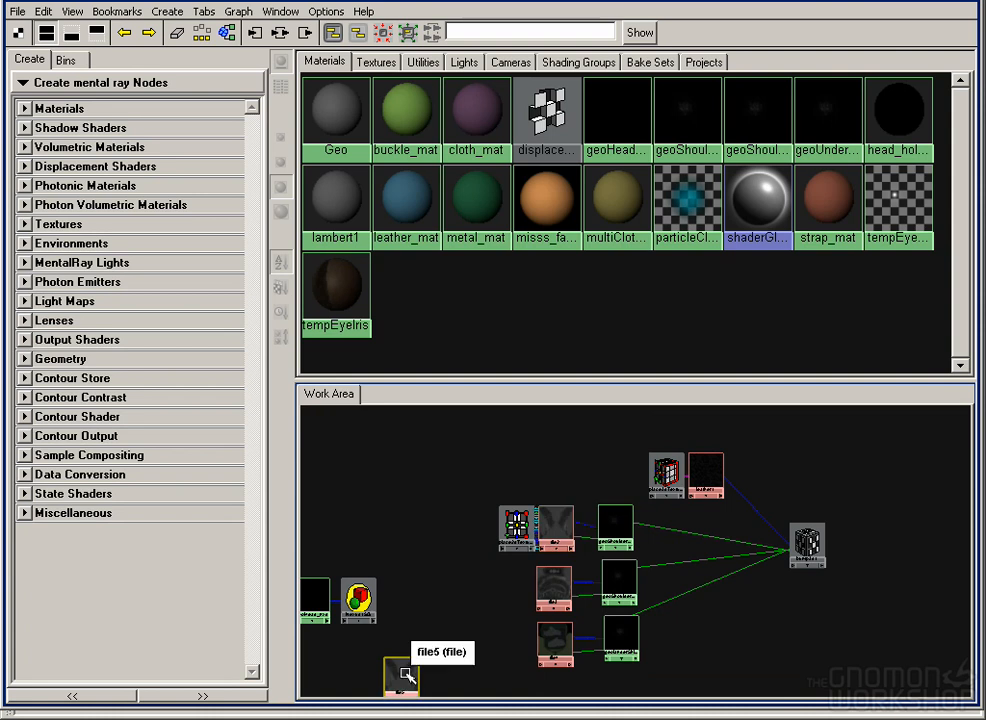
Step: Load geo_shoulderpadding.spc_A03.tif from the spc geo_costume folder into the file5 node and place it above the shoulder padding's color file
double_click(400, 665)
left_click(593, 306)
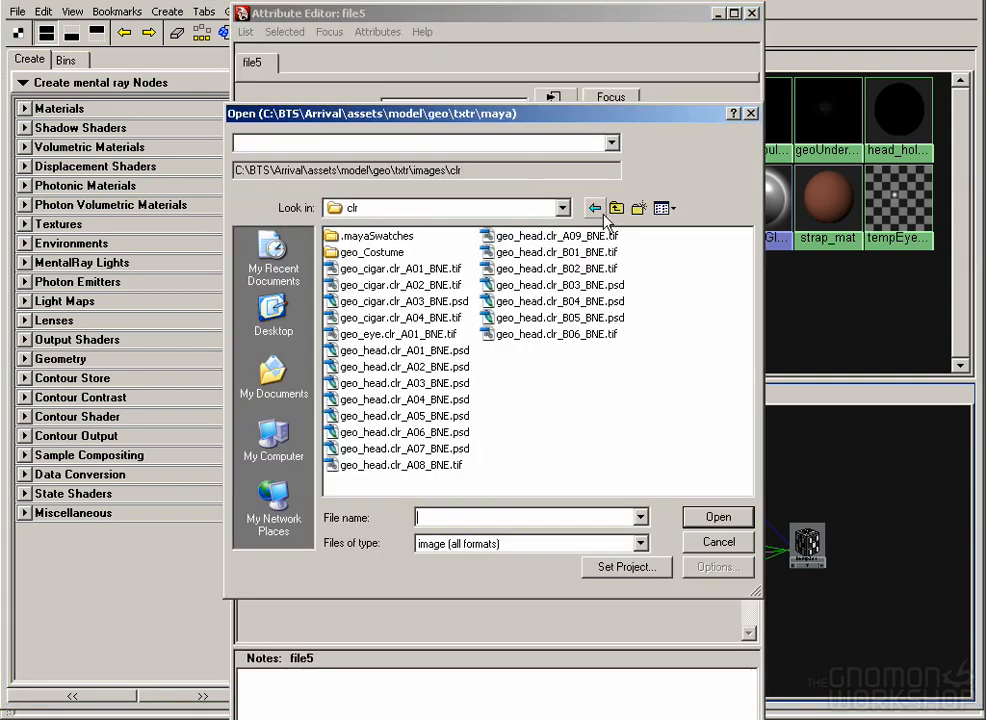
left_click(600, 209)
double_click(361, 252)
left_click(400, 285)
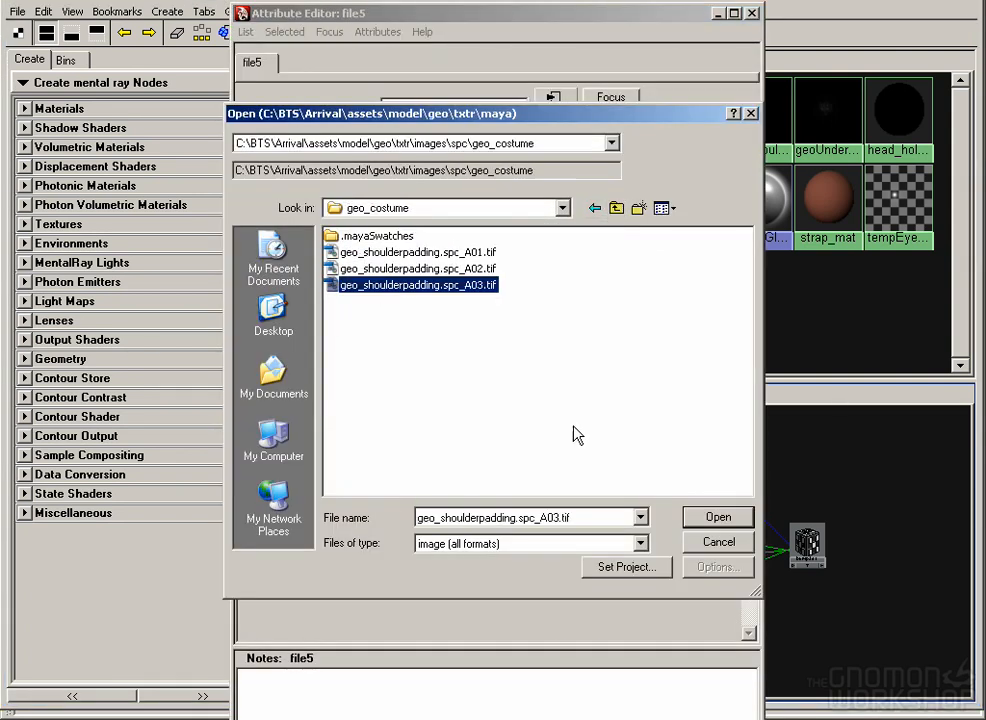
left_click(705, 516)
left_click(744, 714)
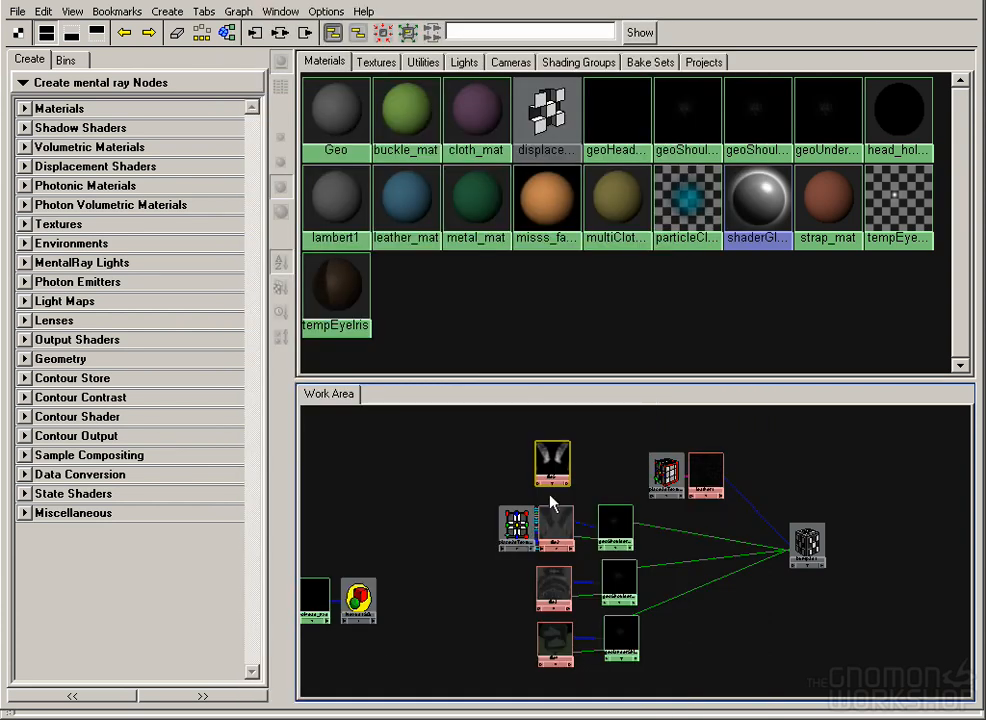
mouse_move(554, 450)
left_mouse_down()
mouse_move(614, 523)
mouse_move(554, 463)
left_mouse_up()
left_click(662, 715)
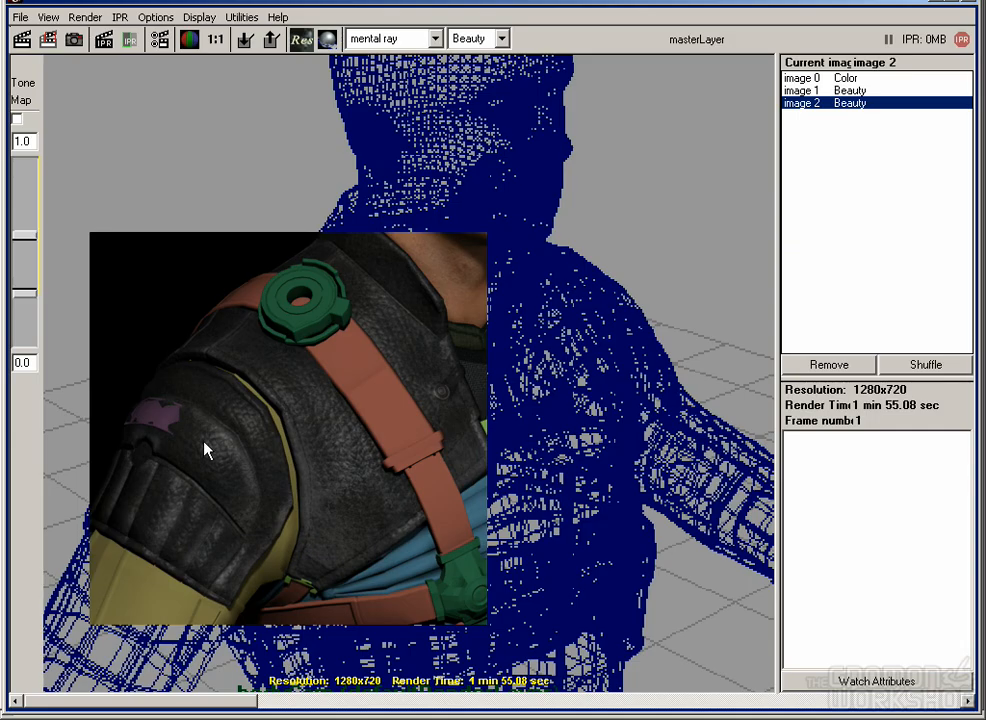
Step: Render the shoulder region again and compare its specular and leather detail with the previous Beauty render
left_click(46, 44)
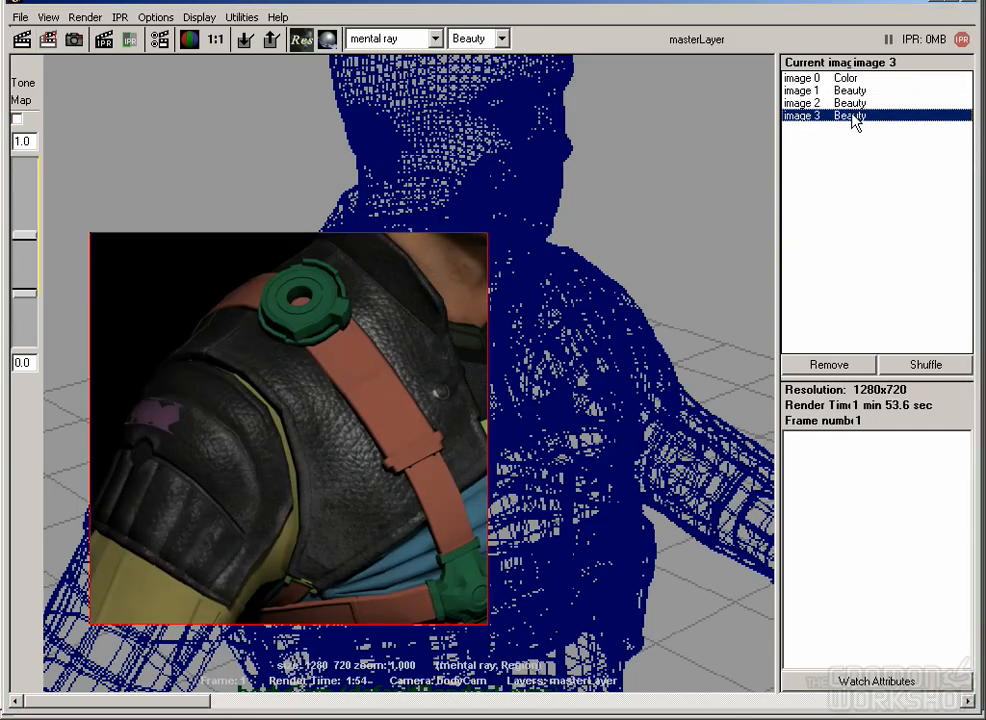
key("Up")
key("Down")
key("Up")
key("Down")
key("Up")
key("Down")
key("Up")
key("Down")
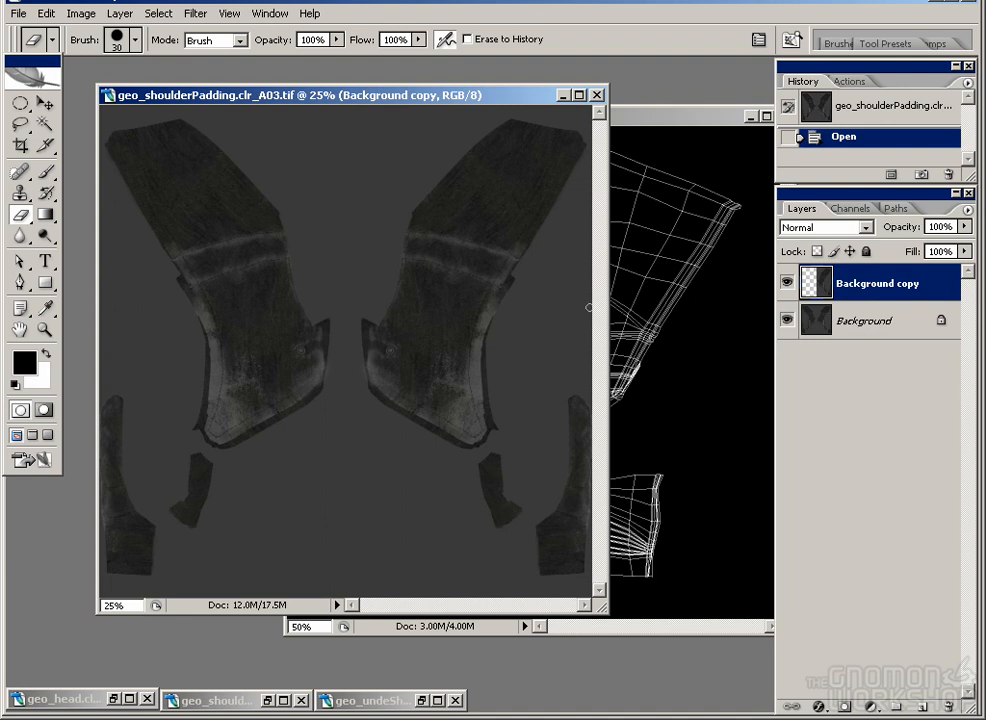
Step: Switch to Photoshop and view geo_shoulderPadding.clr_A03.tif at 100% with monitor proof colors turned on
double_click(45, 328)
left_click_drag(520, 347, 131, 358)
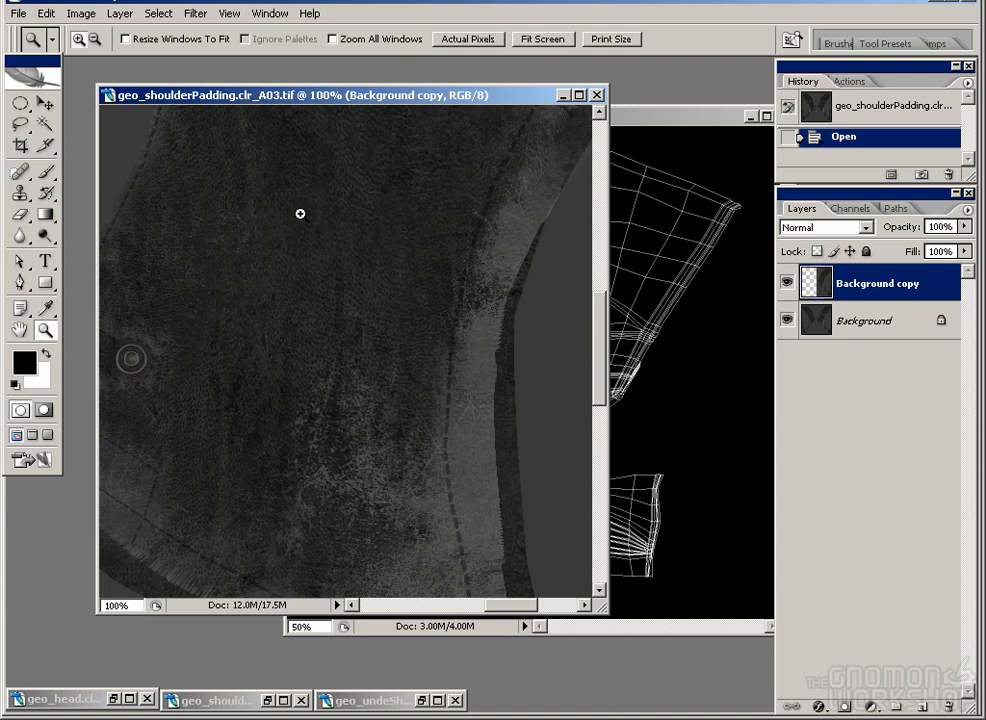
left_click(227, 14)
left_click(240, 51)
left_click_drag(243, 95, 181, 88)
key("b")
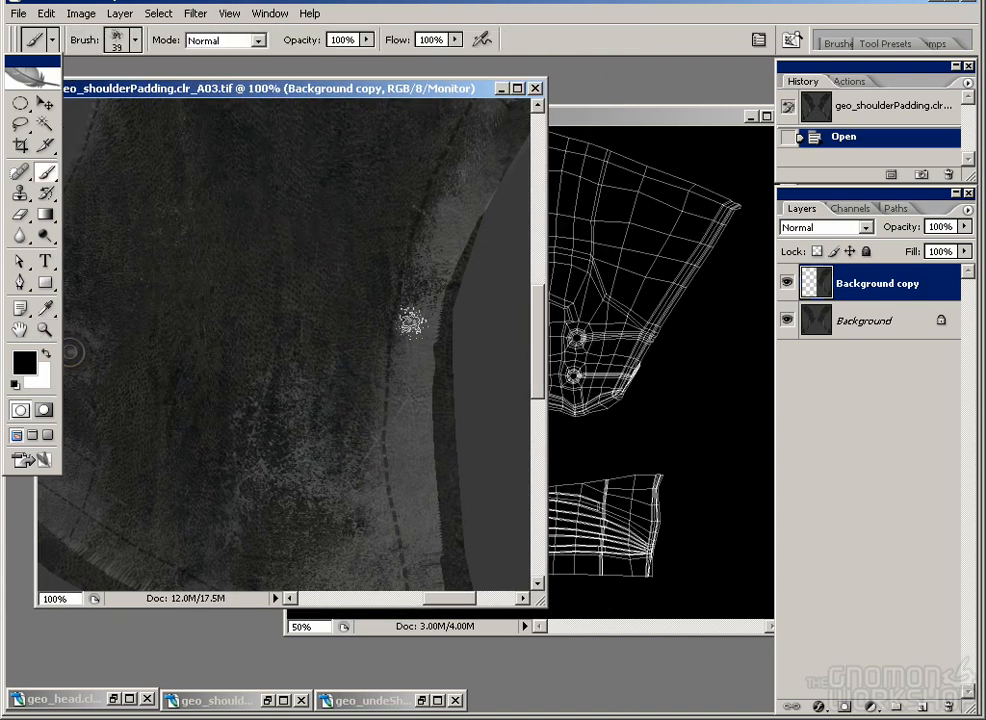
Step: Copy a rectangular patch of leather from the shoulder padding texture into the UV wireframe document, centered over the lower shell
mouse_move(299, 248)
left_mouse_down()
mouse_move(319, 310)
mouse_move(330, 431)
left_mouse_up()
left_click_drag(20, 104, 75, 103)
mouse_move(156, 209)
left_mouse_down()
mouse_move(175, 136)
mouse_move(436, 466)
mouse_move(427, 550)
left_mouse_up()
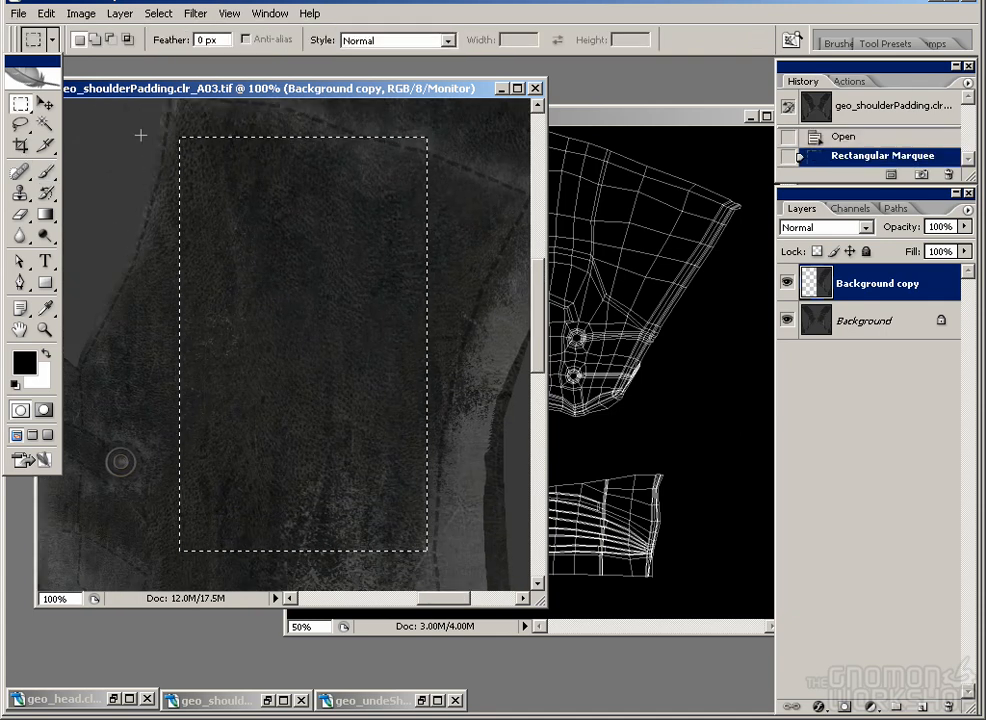
left_click(45, 103)
left_click_drag(296, 291, 568, 550)
left_click_drag(423, 117, 293, 131)
left_click(639, 121)
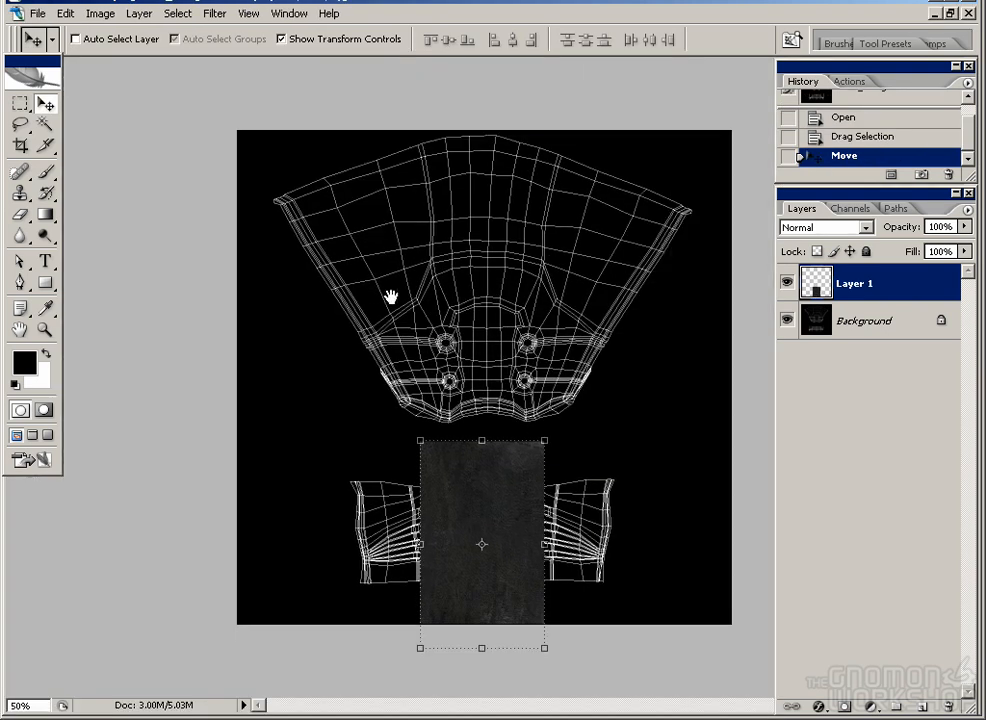
Step: Rotate the leather patch 90 degrees and position it over the lower UV shell, flush with the shell's left end
key("ctrl+plus")
key("ctrl+plus")
left_click_drag(436, 549, 421, 380)
left_click_drag(398, 317, 616, 492)
left_click_drag(528, 464, 480, 511)
Step: Extend the leather patch with the Clone Stamp until it covers the uncovered right end of the lower UV shell
key("s")
left_click(535, 529, "alt")
mouse_move(625, 582)
left_mouse_down()
mouse_move(627, 594)
mouse_move(654, 598)
left_mouse_up()
left_click(517, 523, "alt")
mouse_move(632, 468)
left_mouse_down()
mouse_move(650, 431)
mouse_move(682, 430)
left_mouse_up()
left_click(531, 475, "alt")
mouse_move(614, 512)
left_mouse_down()
mouse_move(620, 534)
mouse_move(655, 502)
left_mouse_up()
mouse_move(615, 538)
left_mouse_down()
mouse_move(668, 530)
mouse_move(693, 475)
mouse_move(716, 500)
left_mouse_up()
left_click(404, 518, "alt")
left_click(462, 561, "alt")
mouse_move(699, 576)
left_mouse_down()
mouse_move(697, 605)
mouse_move(694, 592)
left_mouse_up()
left_click(539, 453, "alt")
left_click_drag(729, 419, 690, 408)
left_click(465, 483, "alt")
left_click_drag(627, 393, 605, 398)
left_click(267, 546, "alt")
left_click(546, 556)
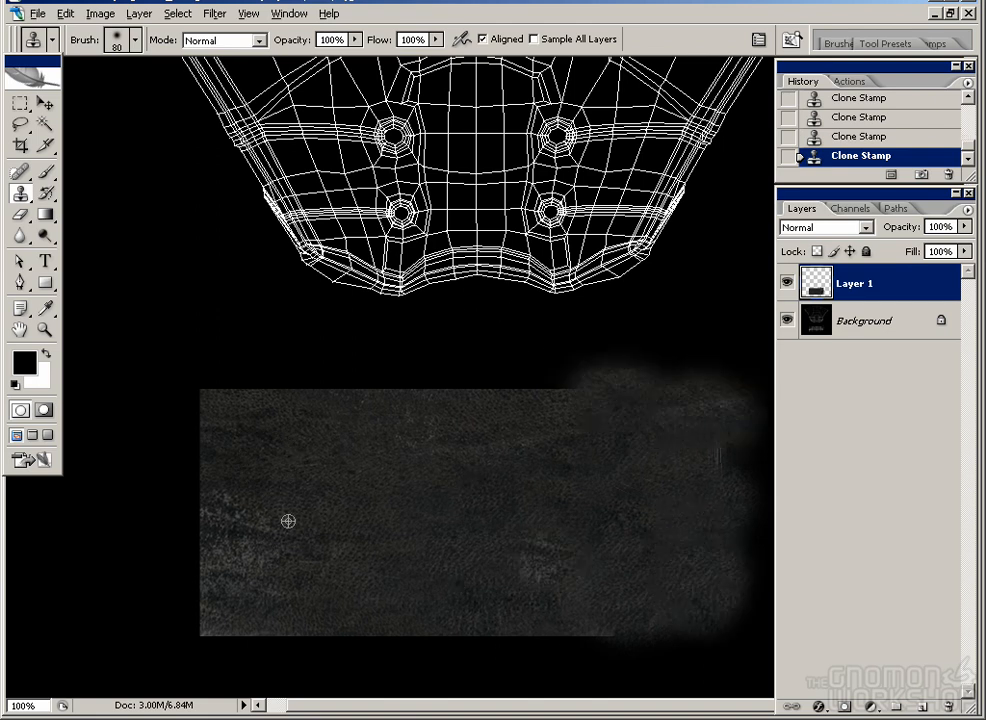
Step: Duplicate the wireframe background layer, place the copy above the leather layer and set its opacity to 5%
left_click(786, 284)
left_click(786, 284)
left_click_drag(860, 320, 862, 273)
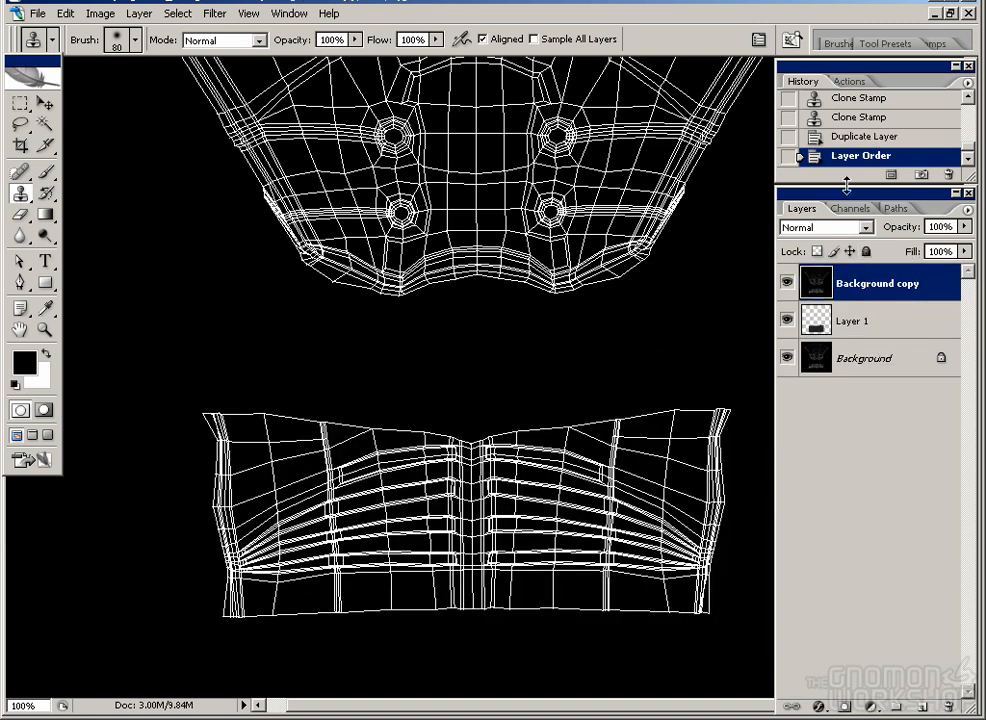
left_click_drag(963, 227, 872, 245)
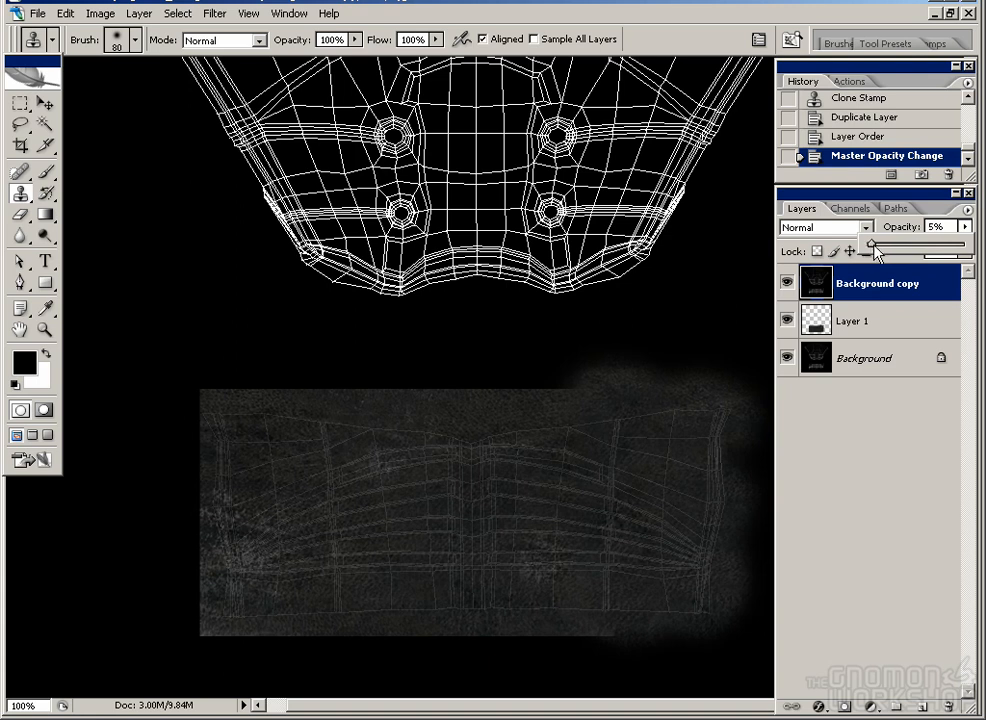
Step: Choose a soft round 17 px brush and add a new layer directly above the leather patch layer
key("ctrl+plus")
key("ctrl+plus")
key("ctrl+plus")
left_click_drag(549, 503, 531, 269)
key("ctrl+minus")
key("ctrl+minus")
key("b")
left_click(136, 40)
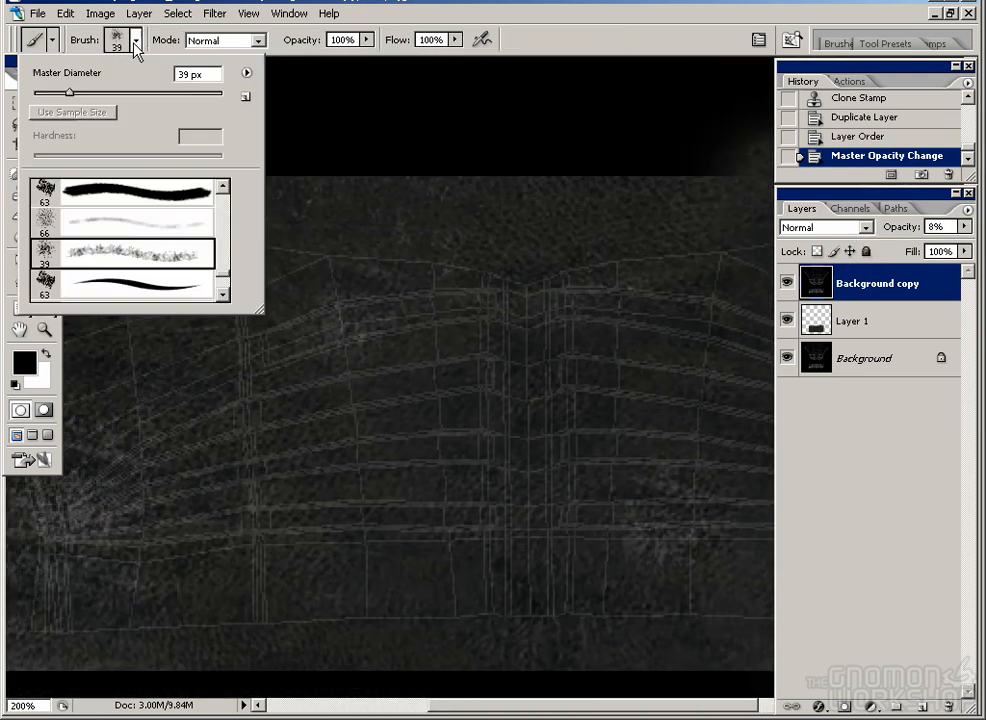
mouse_move(227, 257)
left_mouse_down()
mouse_move(224, 211)
mouse_move(224, 255)
mouse_move(226, 226)
left_mouse_up()
left_click(193, 203)
key("Return")
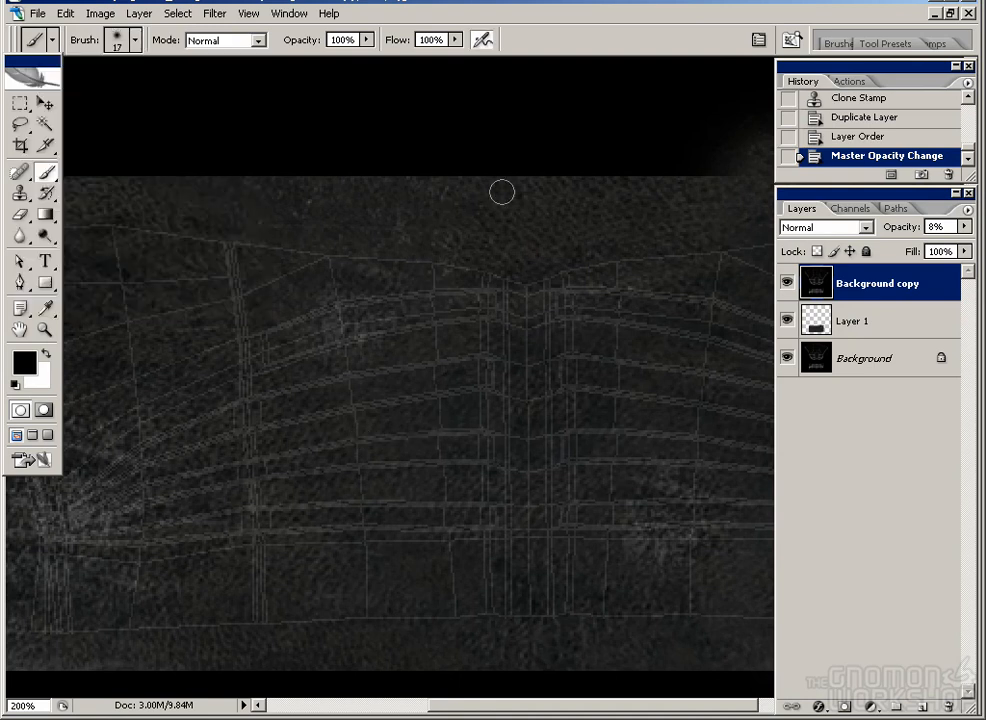
left_click(875, 312)
left_click(921, 706)
mouse_move(425, 376)
left_mouse_down()
mouse_move(293, 400)
mouse_move(466, 374)
left_mouse_up()
key("ctrl+z")
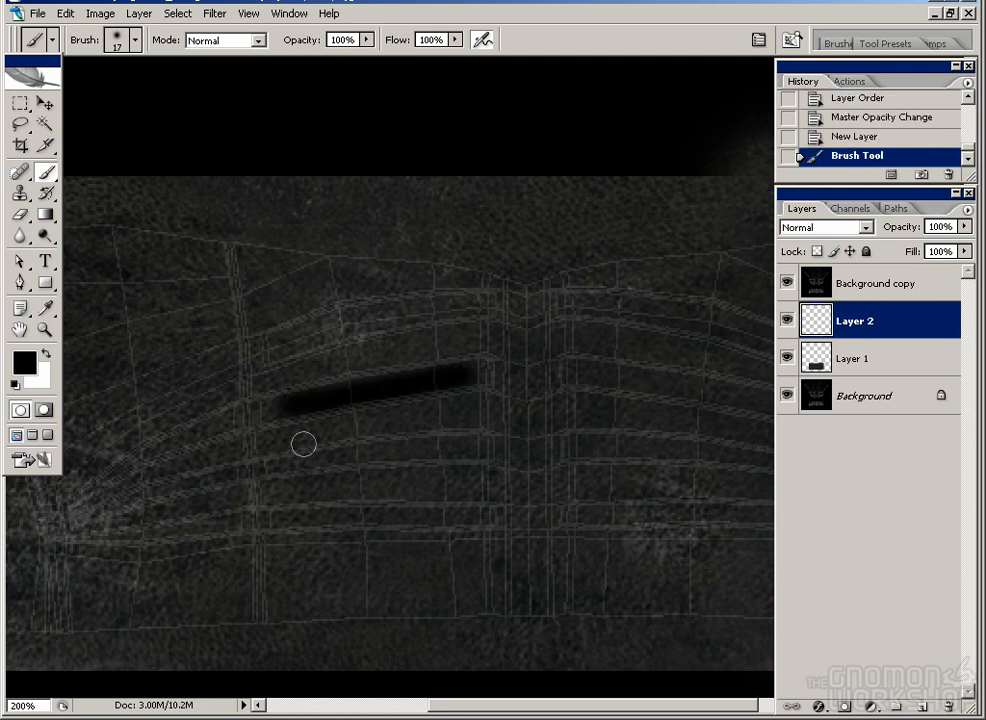
key("ctrl+z")
Step: Paint five black shading strokes along the wireframe ribs on the left half of the lower shell, enlarging the brush to 20 px
left_click_drag(283, 462, 486, 450)
left_click_drag(296, 401, 483, 371)
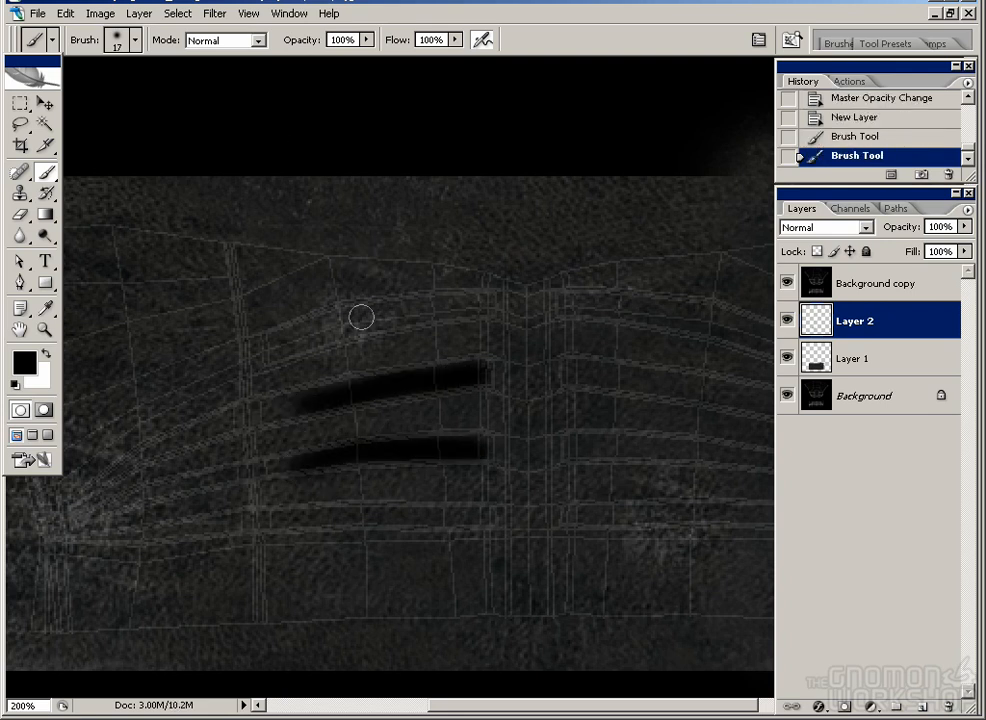
mouse_move(266, 350)
left_mouse_down()
mouse_move(409, 308)
mouse_move(493, 303)
left_mouse_up()
left_click_drag(272, 520, 500, 513)
key("ctrl+z")
key("bracketright")
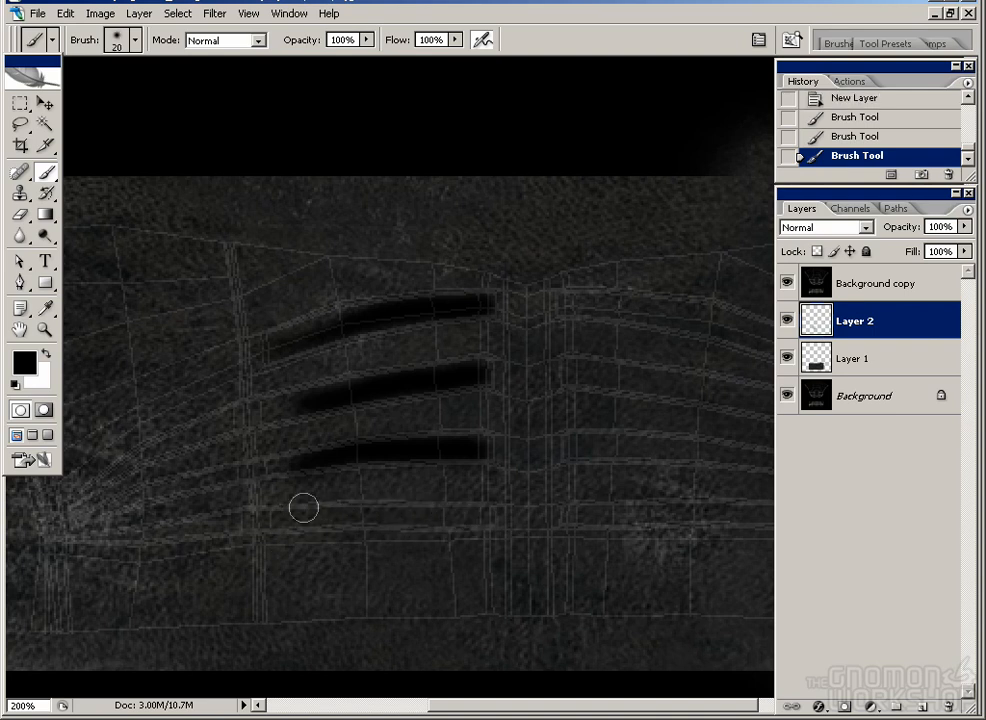
left_click_drag(275, 519, 479, 515)
key("bracketright")
mouse_move(293, 556)
left_mouse_down()
mouse_move(339, 556)
mouse_move(478, 548)
left_mouse_up()
Step: Extend the black strokes toward the shell's left end, set their layer's opacity to 43% and hide the wireframe overlay
left_click_drag(296, 315, 231, 318)
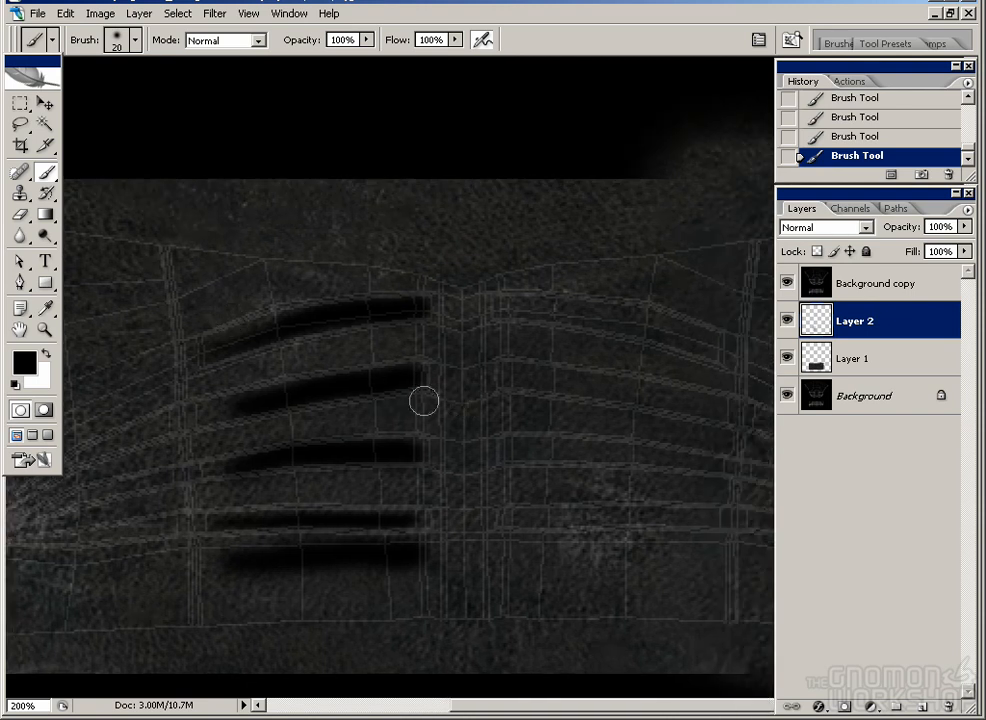
left_click_drag(172, 421, 262, 411)
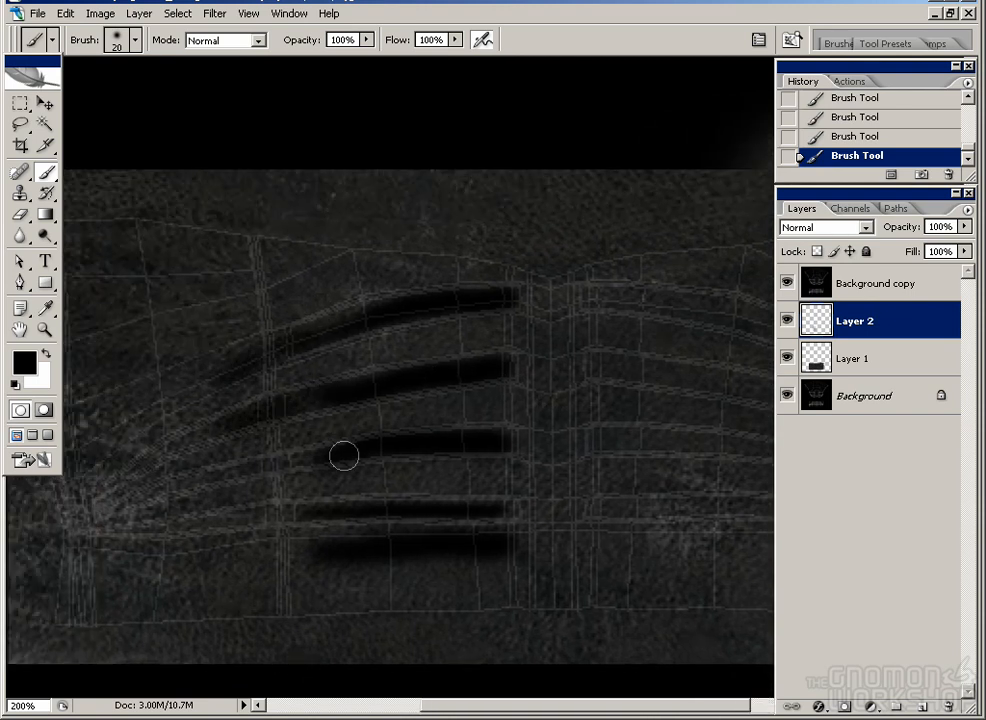
left_click_drag(357, 381, 250, 428)
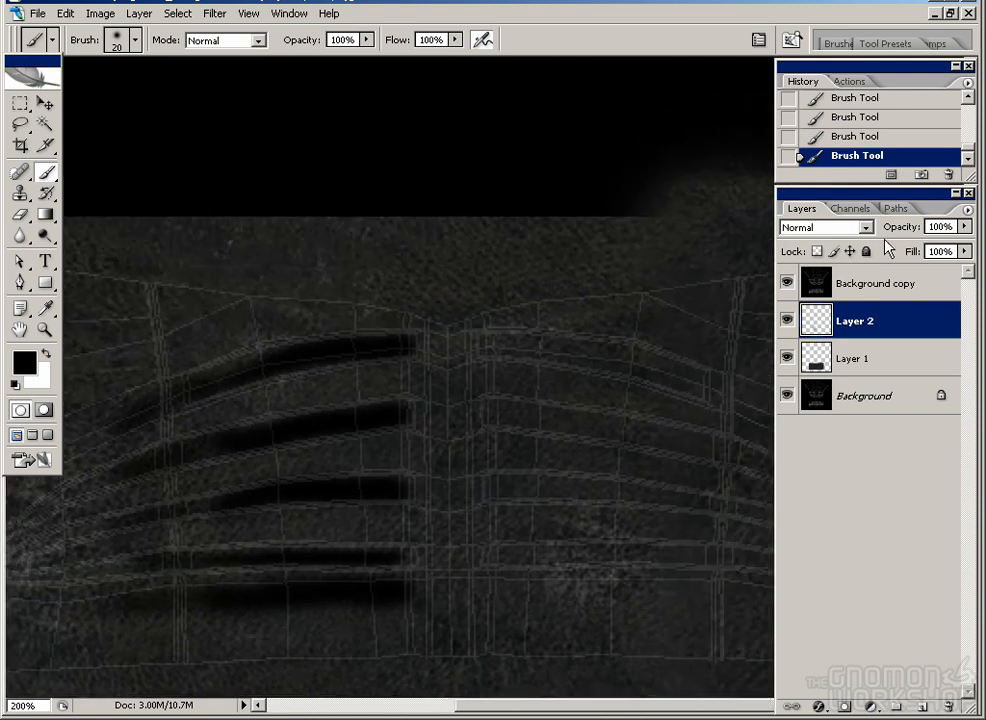
left_click_drag(964, 226, 920, 249)
left_click(792, 282)
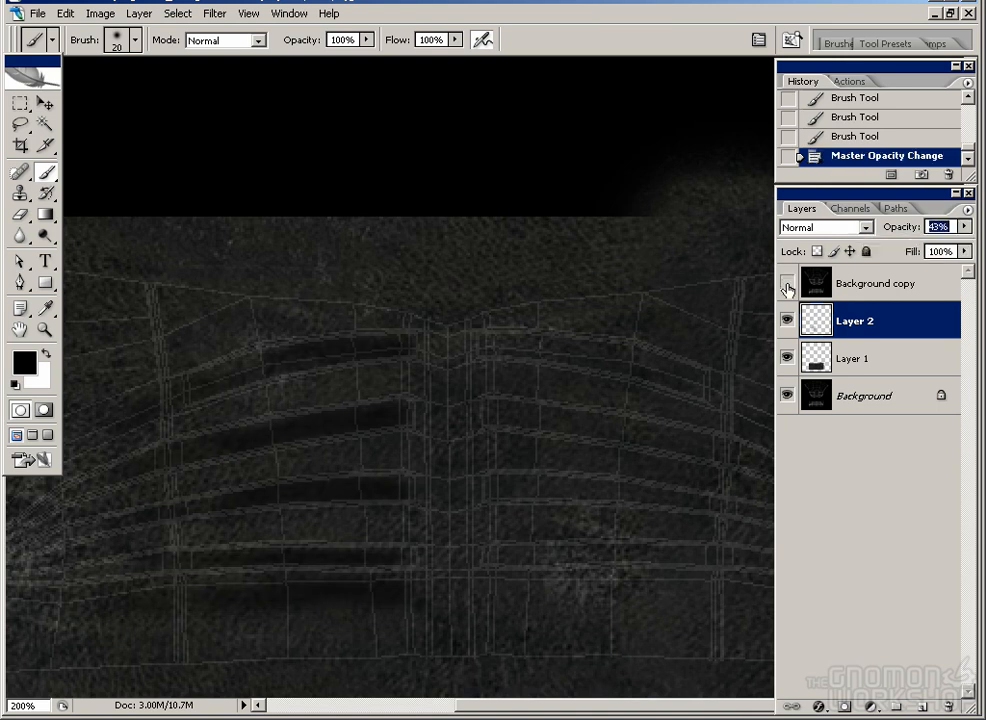
Step: Duplicate the stroke layer, flip the copy horizontally and align it with the right half of the lower shell
key("v")
left_click(66, 14)
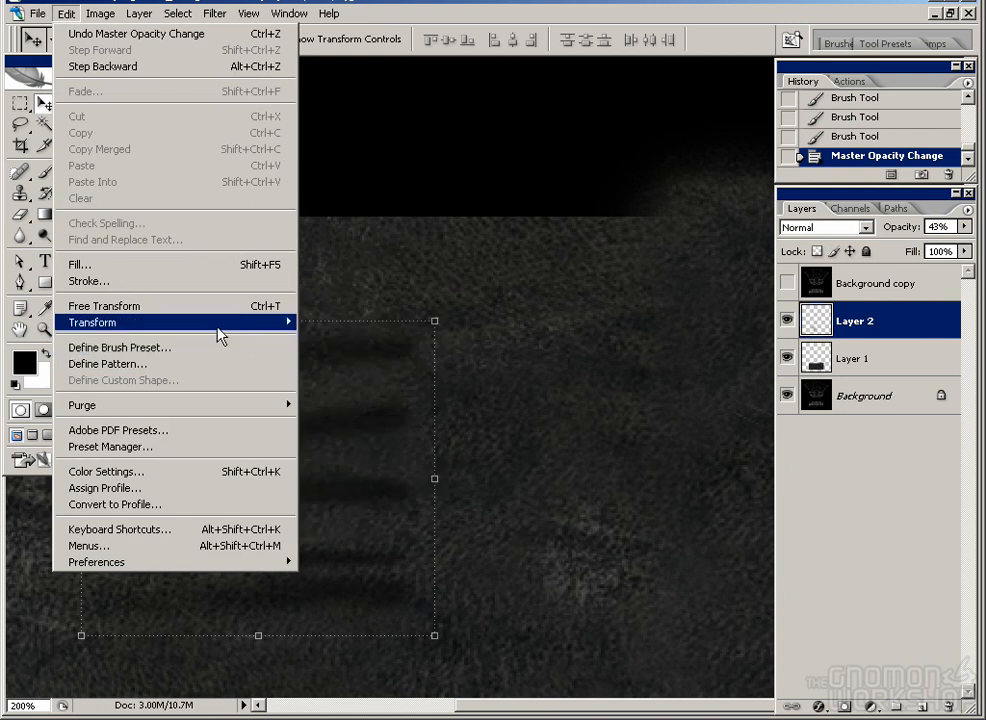
left_click_drag(890, 328, 922, 705)
left_click(68, 14)
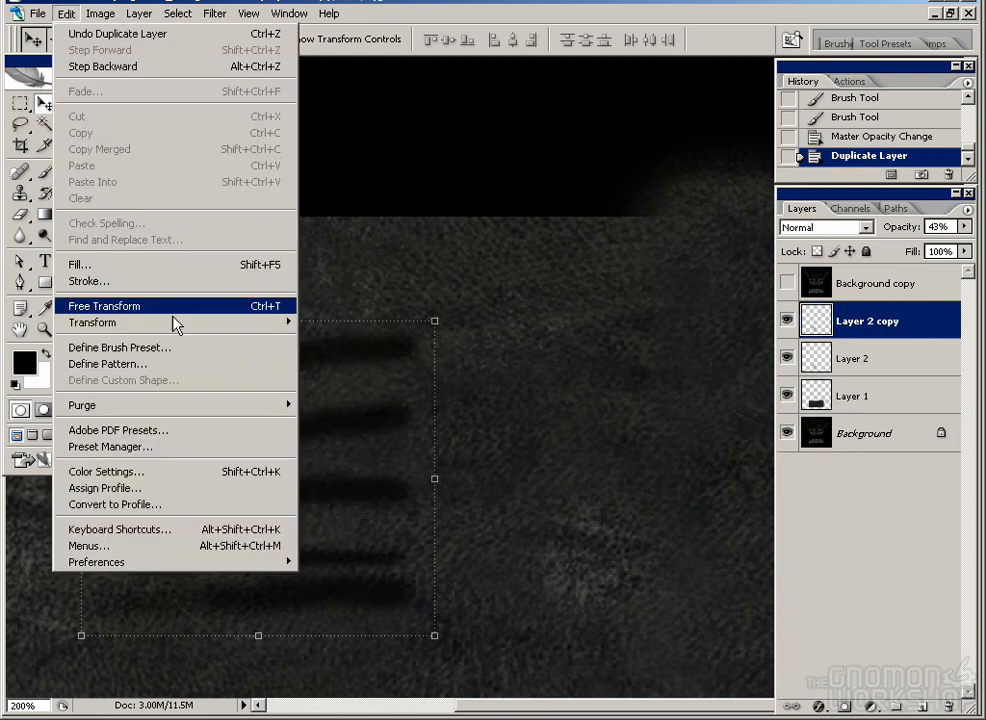
left_click(280, 390)
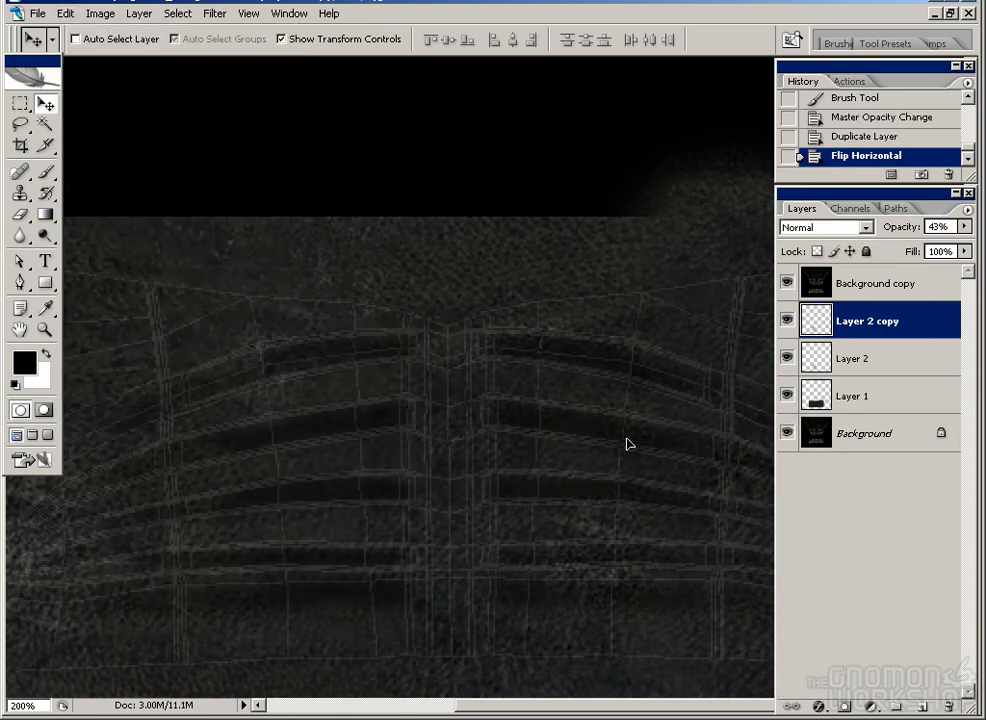
left_click_drag(616, 452, 616, 452)
left_click(786, 285)
left_click_drag(652, 306, 580, 370)
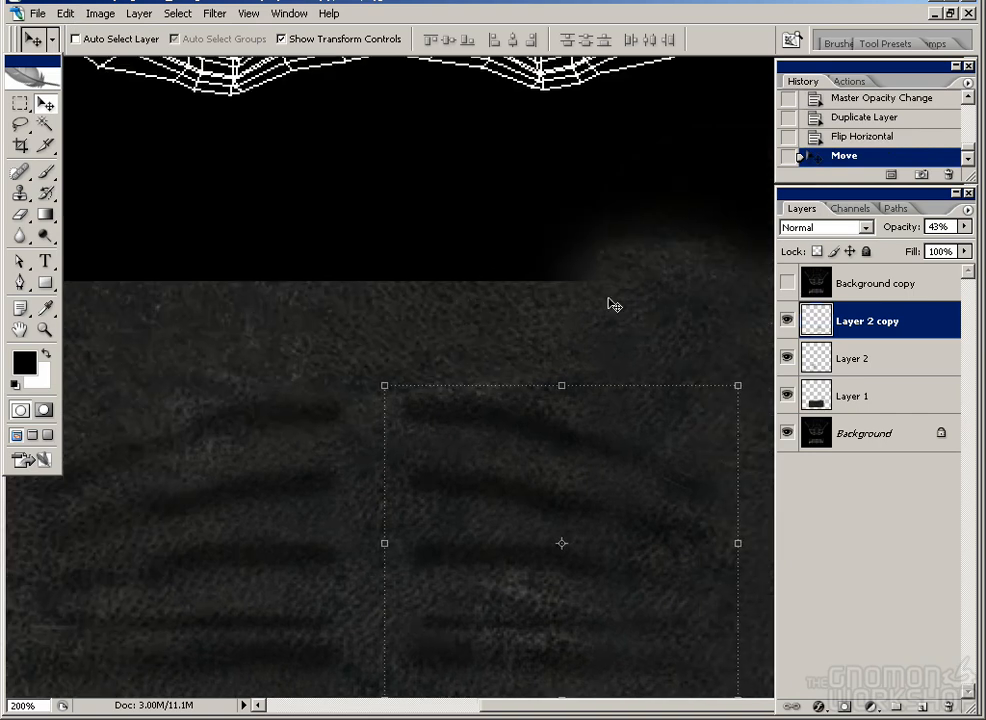
key("ctrl+minus")
key("ctrl+minus")
key("ctrl+plus")
left_click_drag(532, 411, 519, 261)
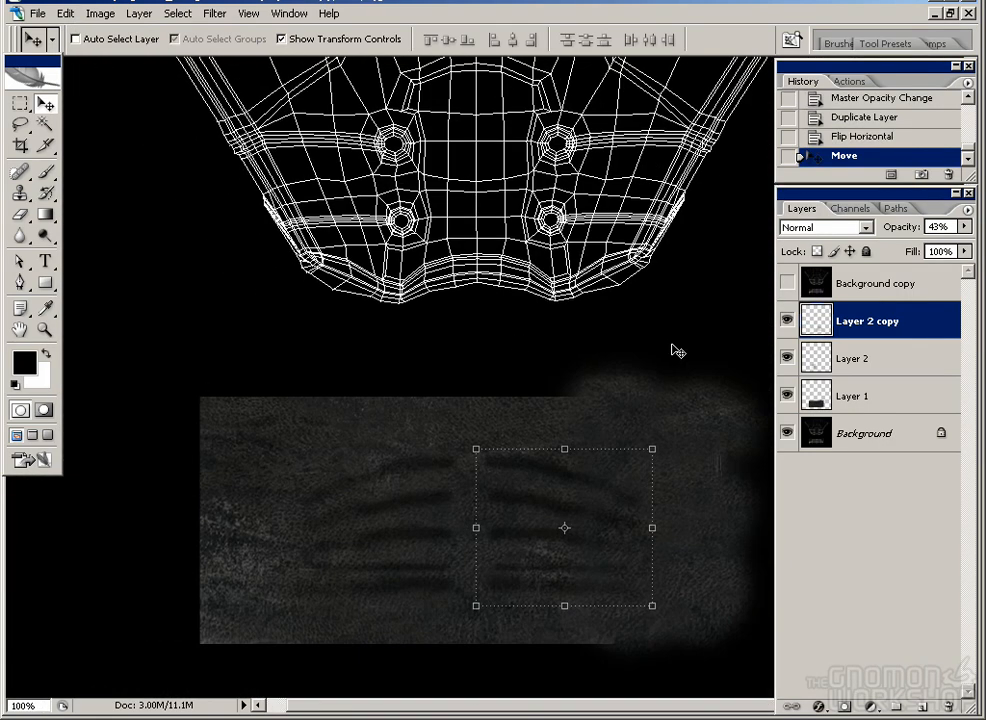
Step: Save the document as geo_chest.clr_A01.tif in the clr/geo_Costume folder, keeping its layers
key("ctrl+shift+s")
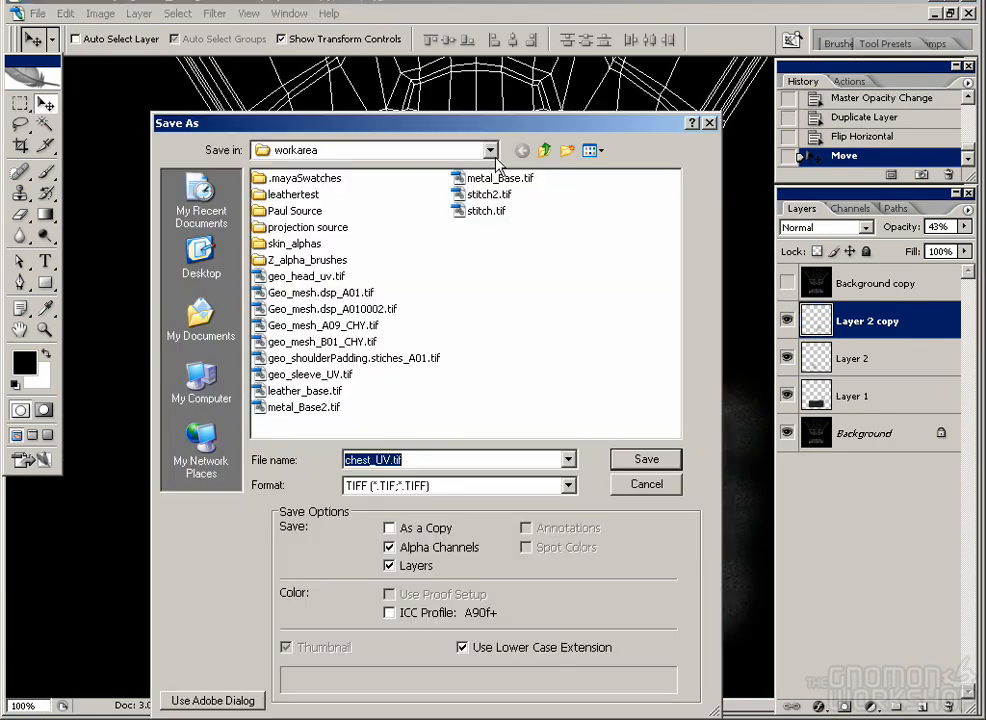
left_click(545, 151)
double_click(278, 194)
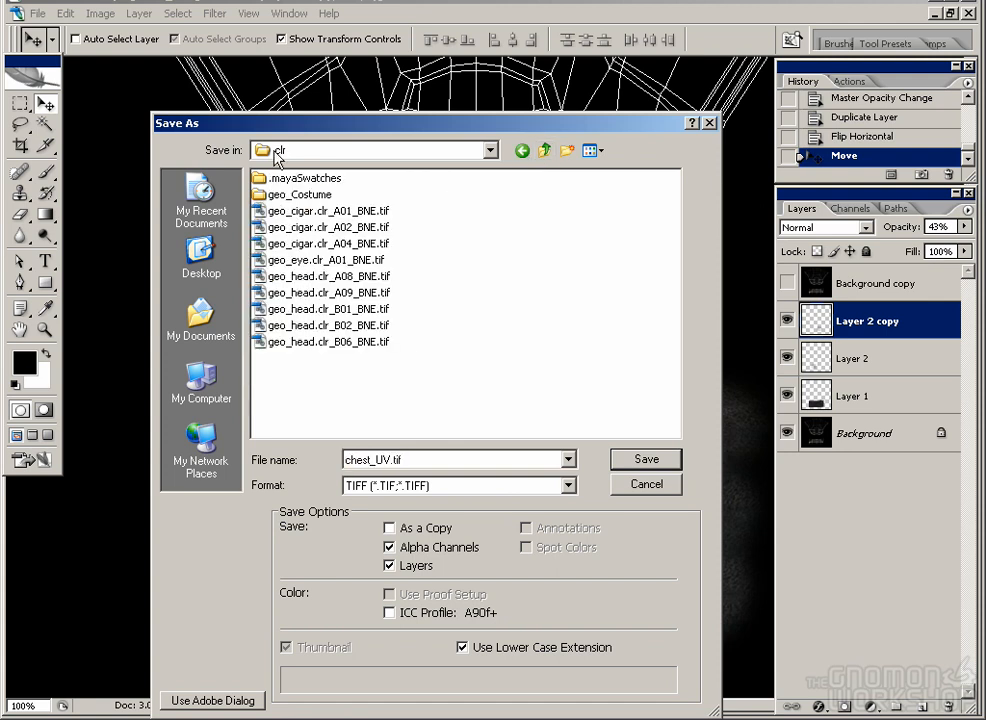
double_click(290, 194)
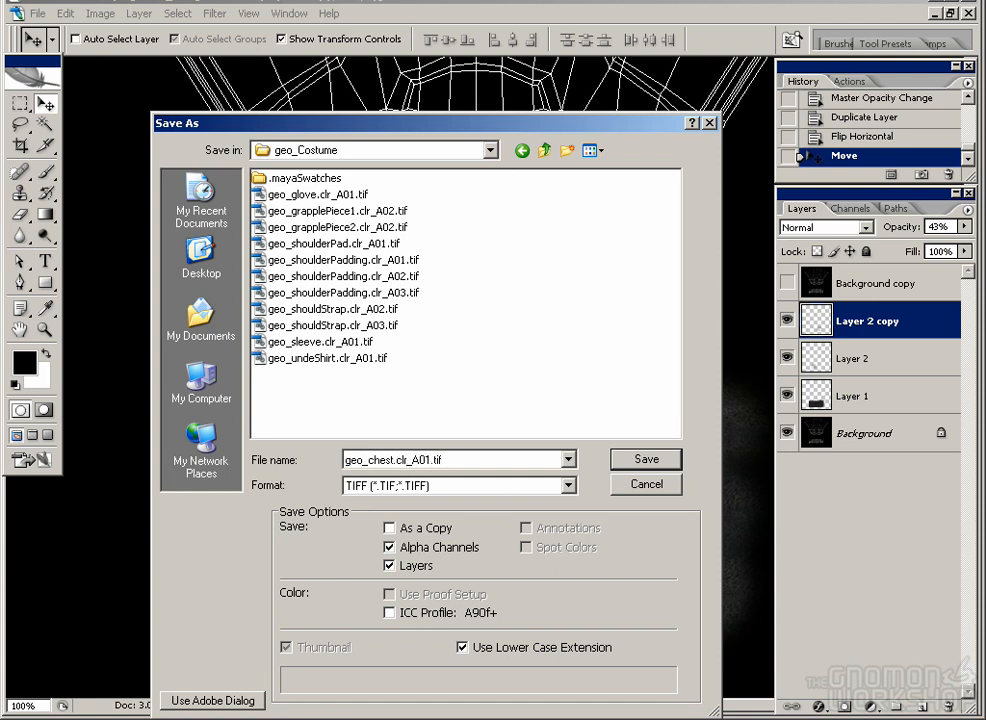
left_click(459, 549)
left_click(646, 459)
left_click(612, 100)
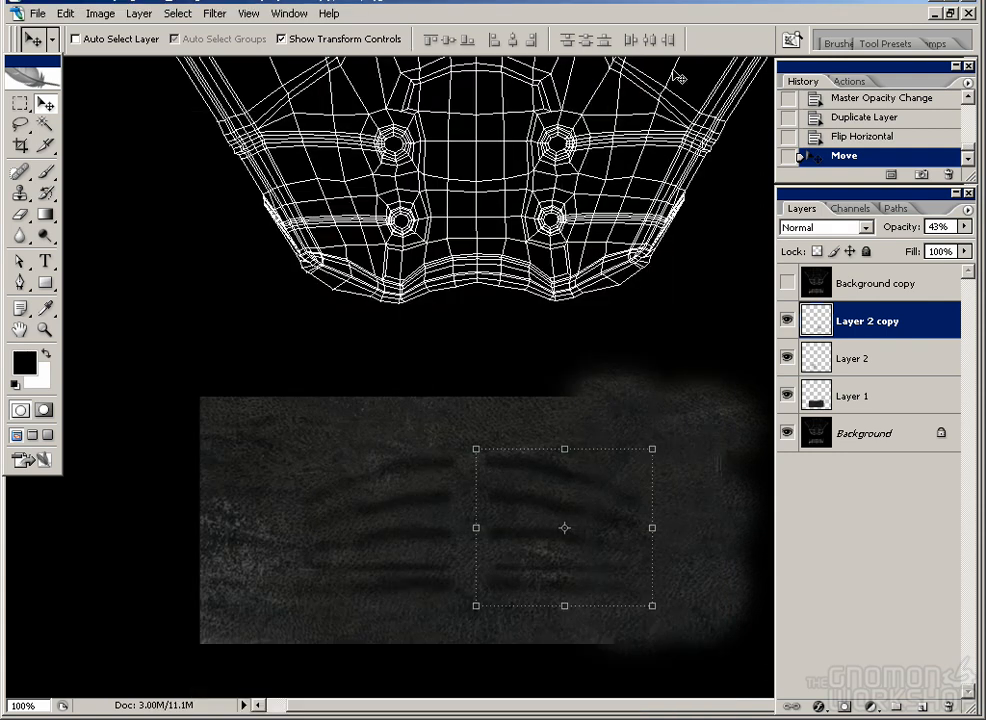
Step: Close the chest document and minimize the shoulder padding texture
left_click(933, 14)
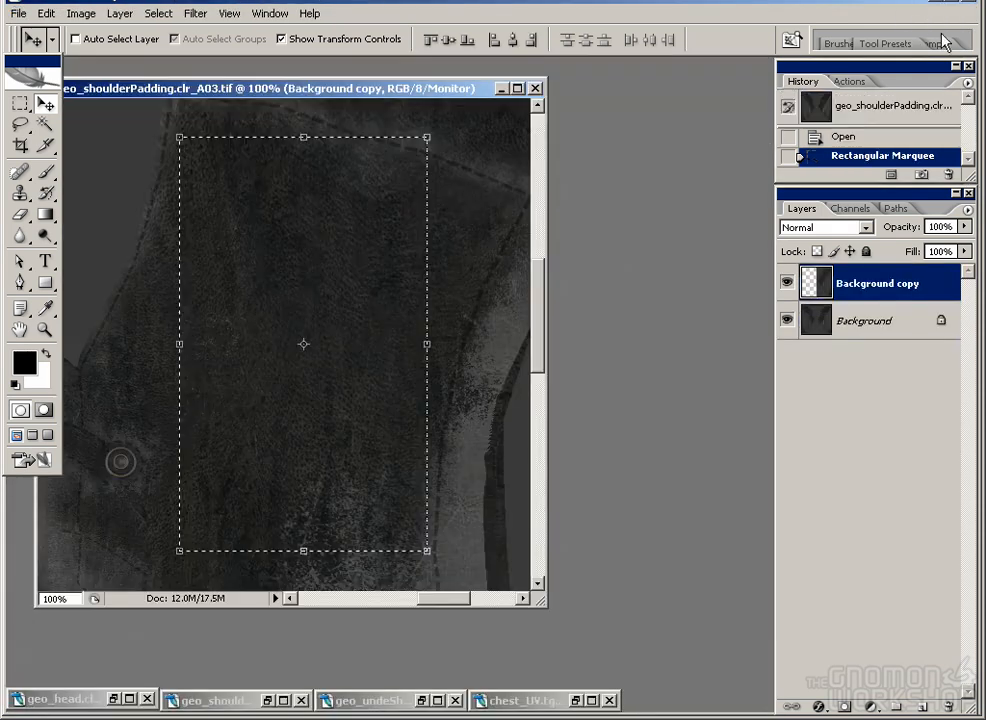
left_click(525, 700)
left_click(590, 705)
key("ctrl+w")
left_click(548, 284)
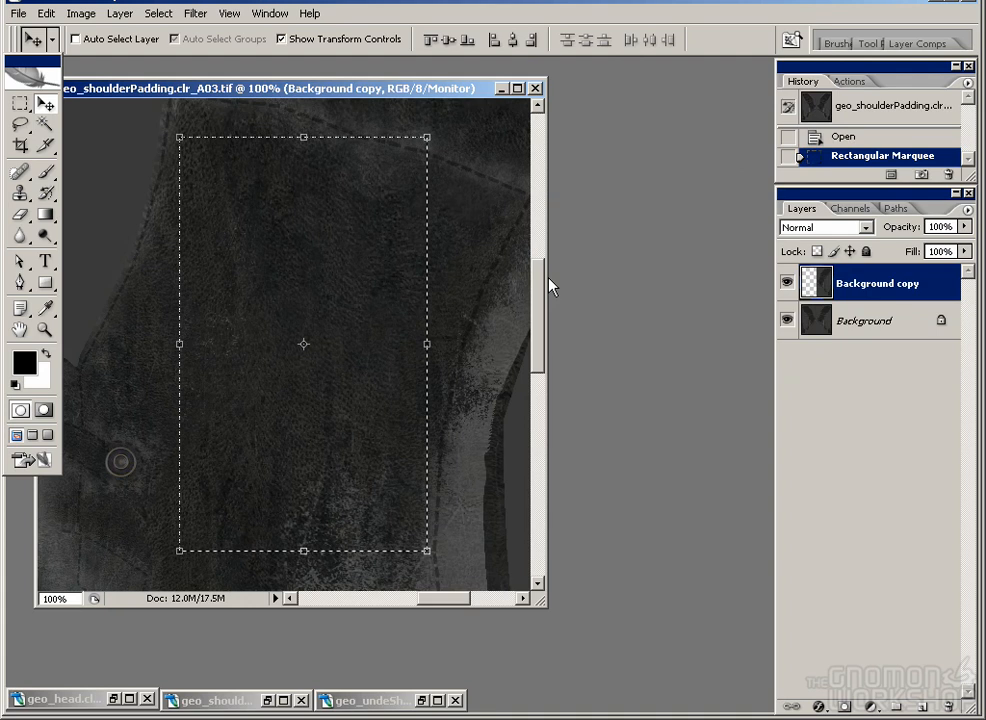
left_click(501, 88)
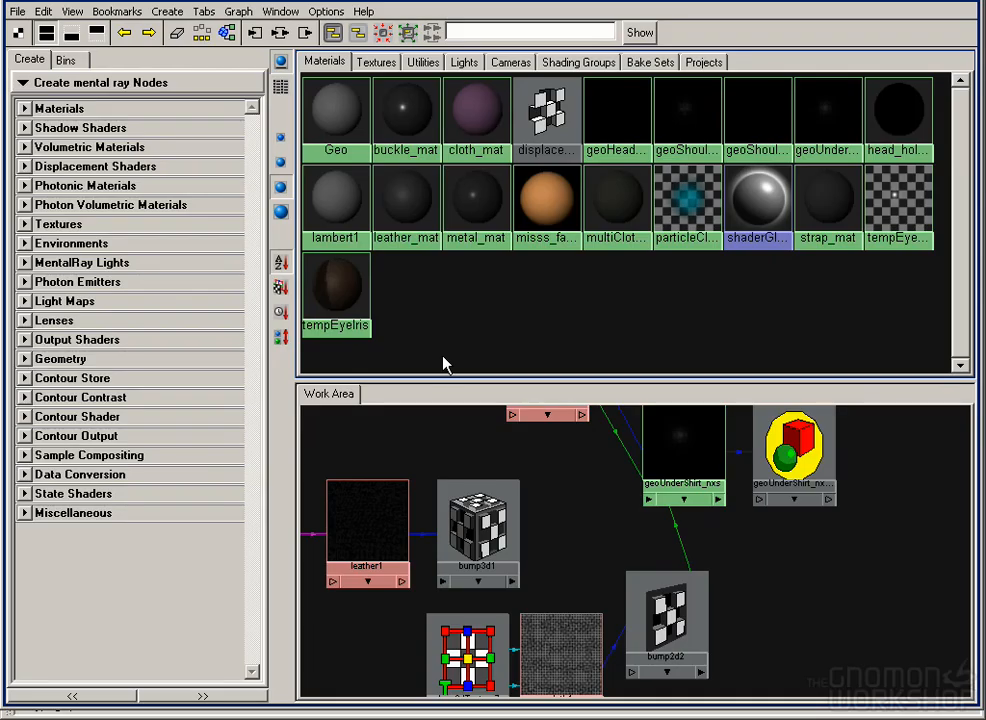
Step: In Maya's Hypershade, duplicate the shoulder padding Nexus material and rename the copy geoChest_nxs
left_click_drag(828, 115, 822, 606)
left_click(226, 33)
left_click_drag(456, 535, 721, 541)
key("ctrl+a")
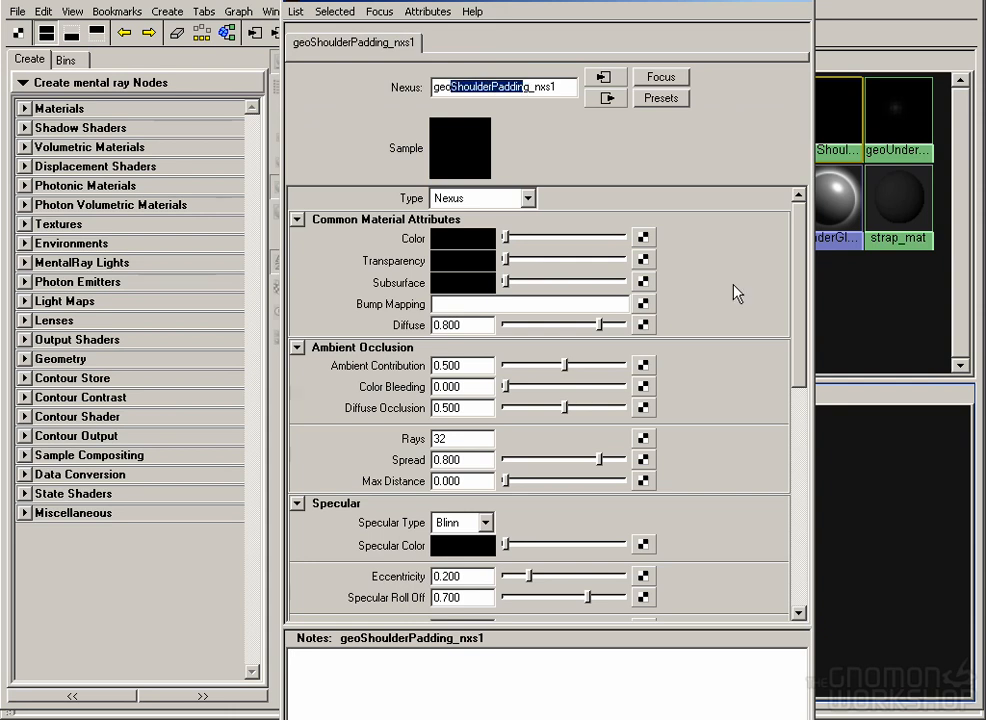
type("Chest")
left_click(528, 88)
key("BackSpace")
key("Return")
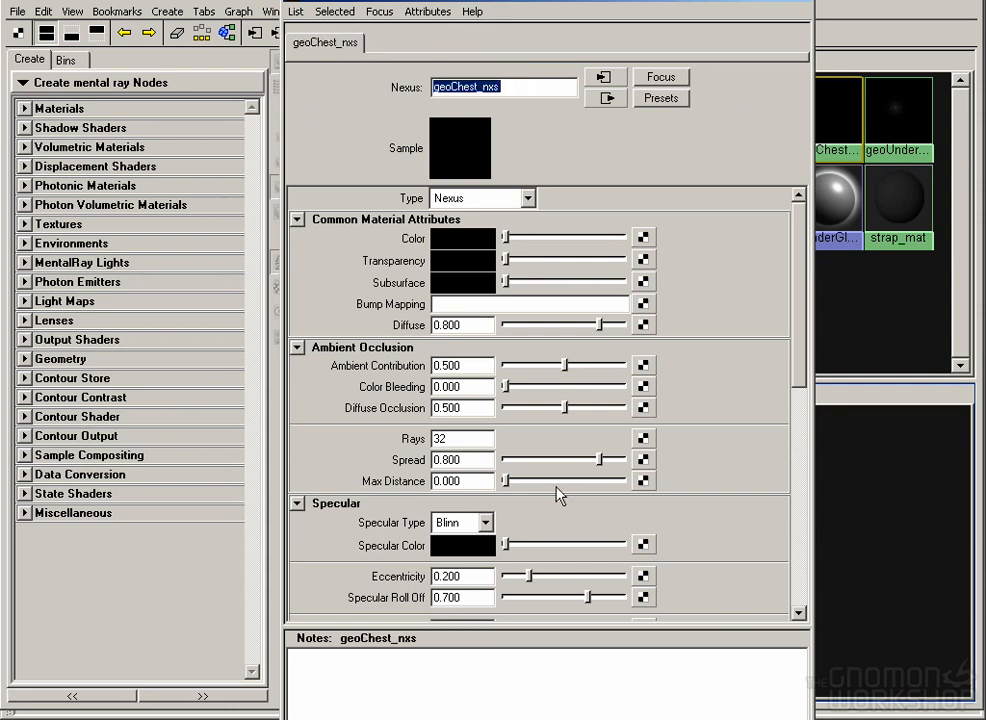
key("ctrl+a")
Step: Create a 2D file texture with filtering off and load geo_chest.clr_A01.tif from the clr/geo_Costume folder
left_click(152, 13)
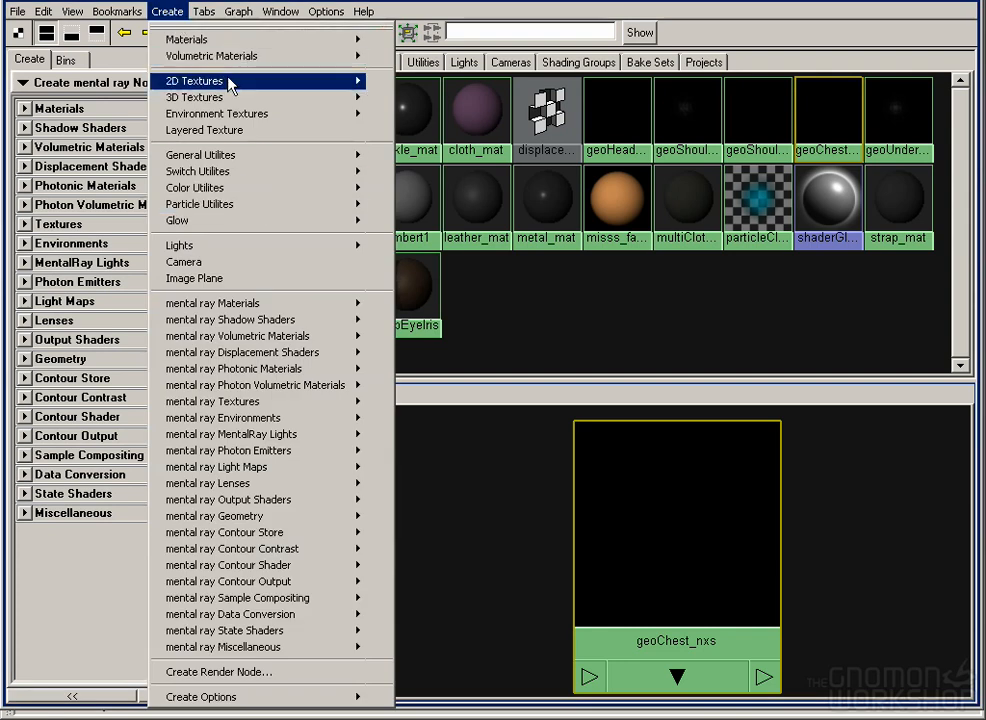
mouse_move(231, 81)
left_click(437, 140)
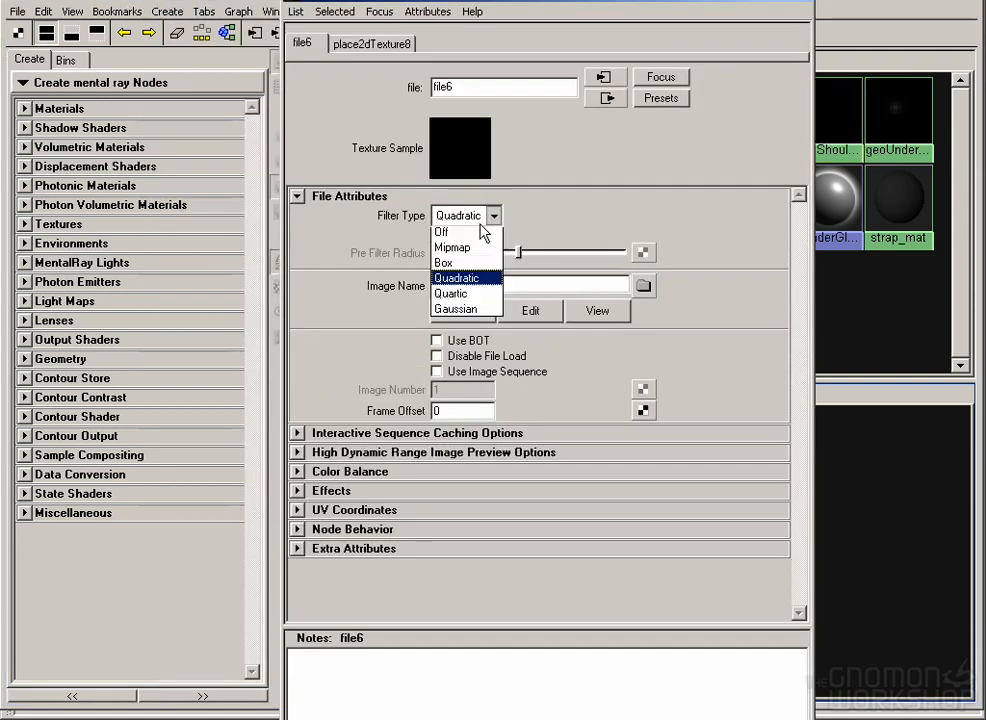
left_click(641, 286)
left_click(619, 350)
left_click(619, 350)
double_click(360, 411)
double_click(349, 394)
double_click(358, 396)
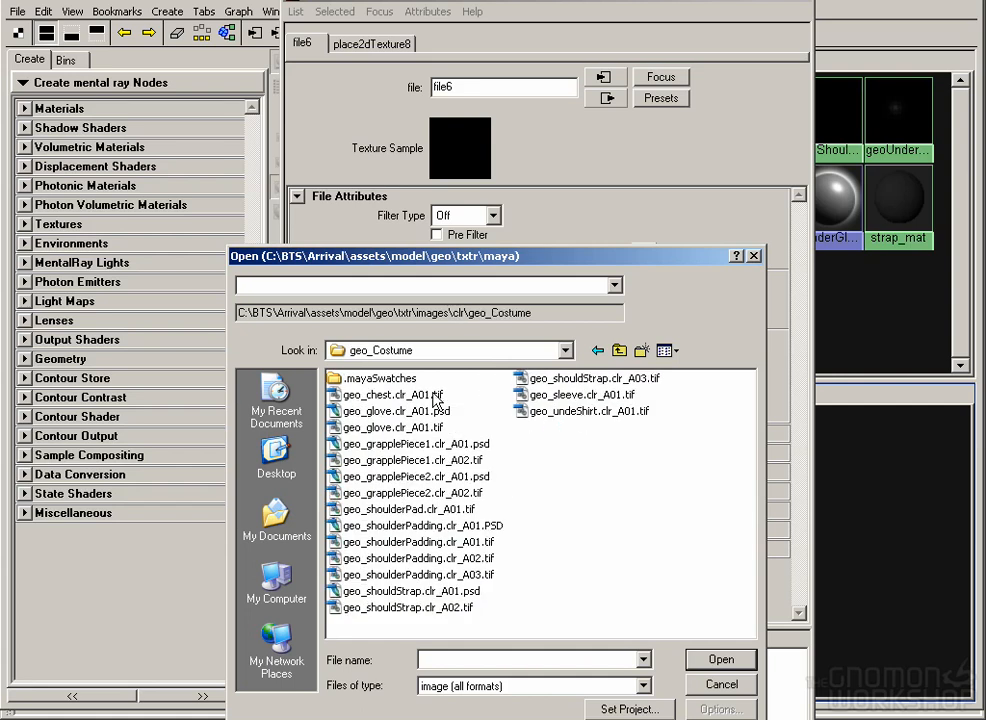
double_click(392, 395)
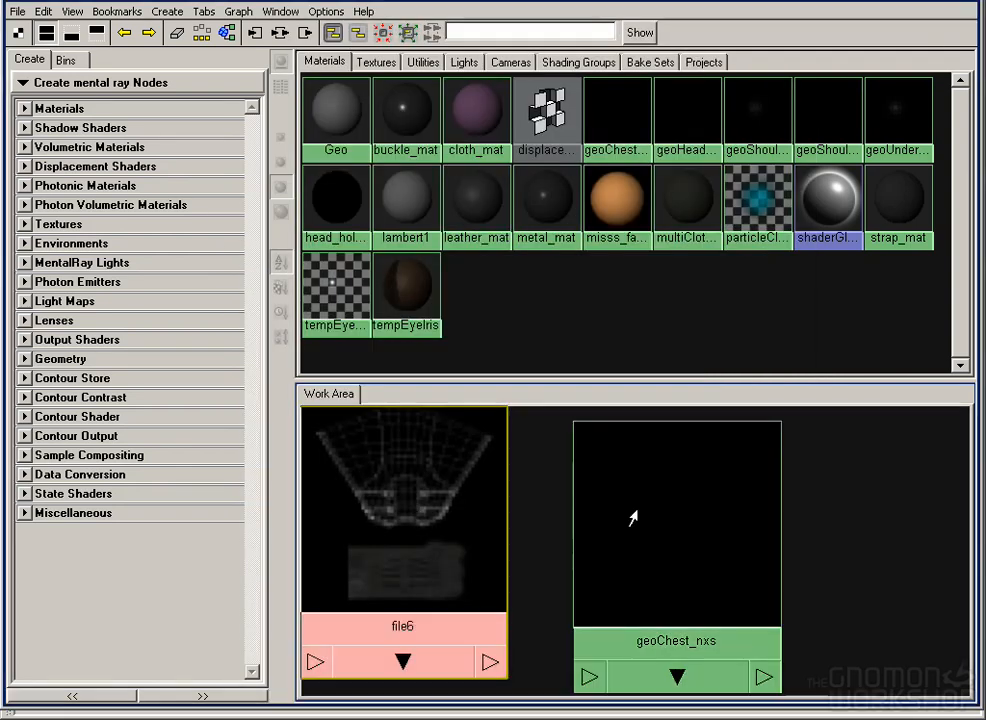
Step: Connect the chest file texture to the geoChest_nxs material and bring a utility node into the work area
left_click_drag(425, 507, 634, 513)
left_click(689, 610)
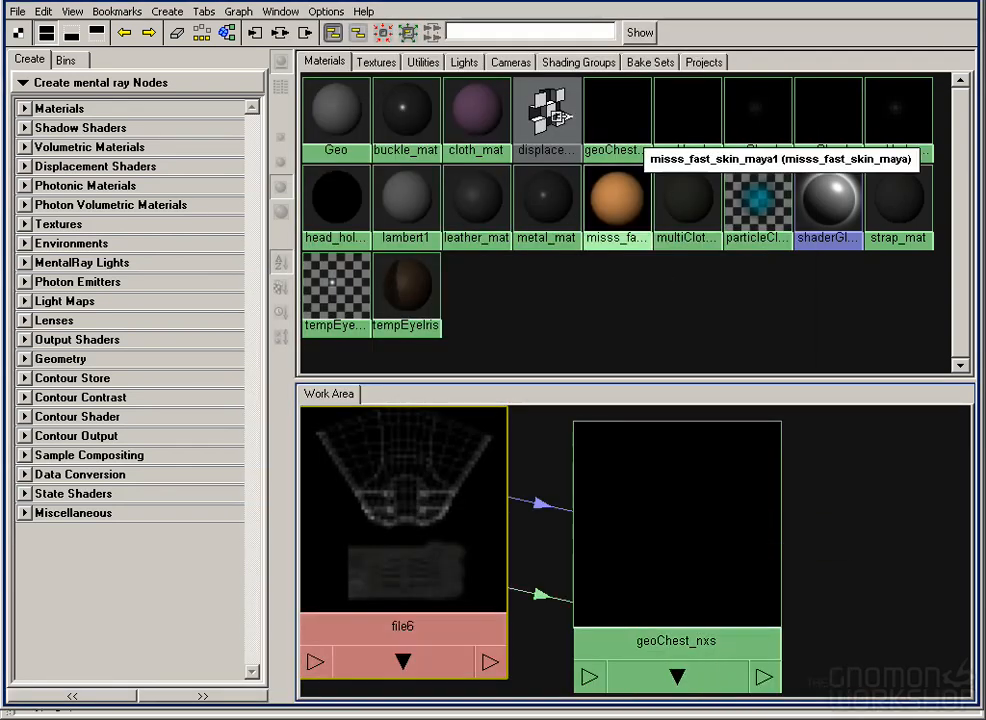
left_click(420, 63)
left_click_drag(476, 118, 505, 468)
Step: Assign the geoChest_nxs material to the chest and abdomen padding meshes in the scene
left_click(762, 714)
left_click_drag(455, 2, 478, 717)
left_click(482, 449)
left_click(520, 590, "shift")
left_click_drag(612, 716, 600, 351)
left_click(935, 351)
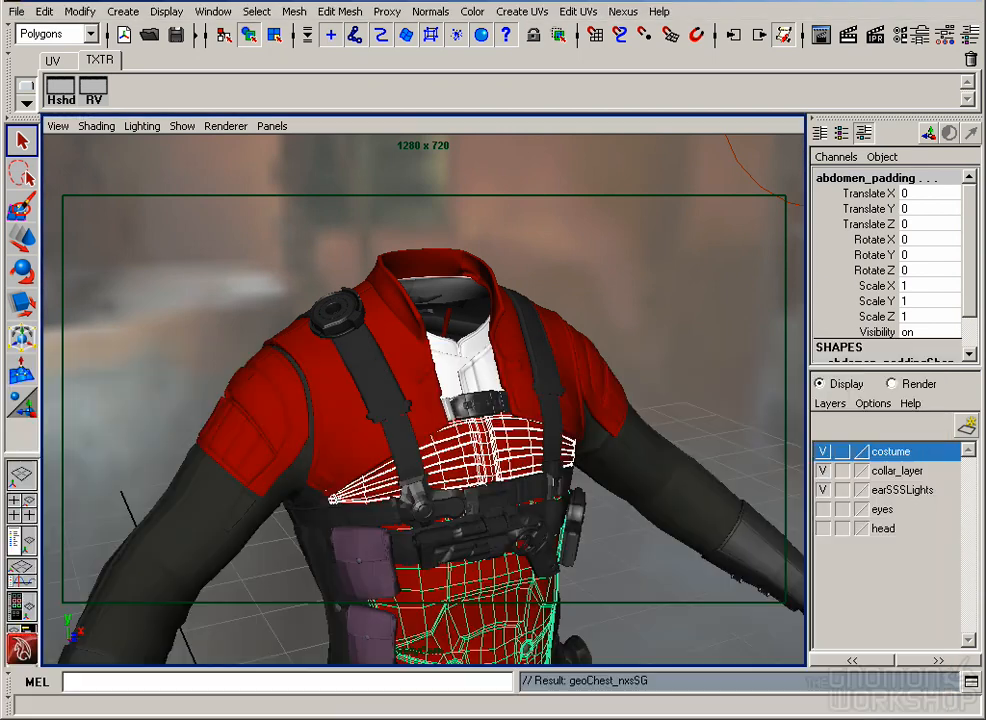
Step: Switch to Photoshop, open geo_chest.clr_A01.tif and make the leather patch layer active
key("alt+Tab")
left_click(537, 706)
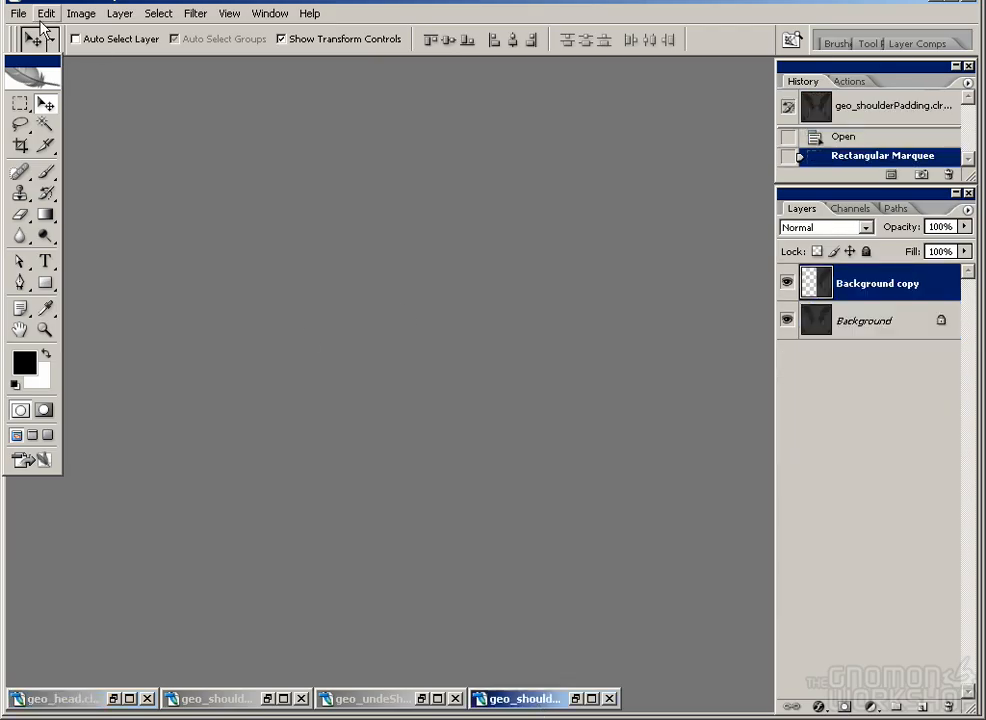
key("ctrl+o")
double_click(322, 201)
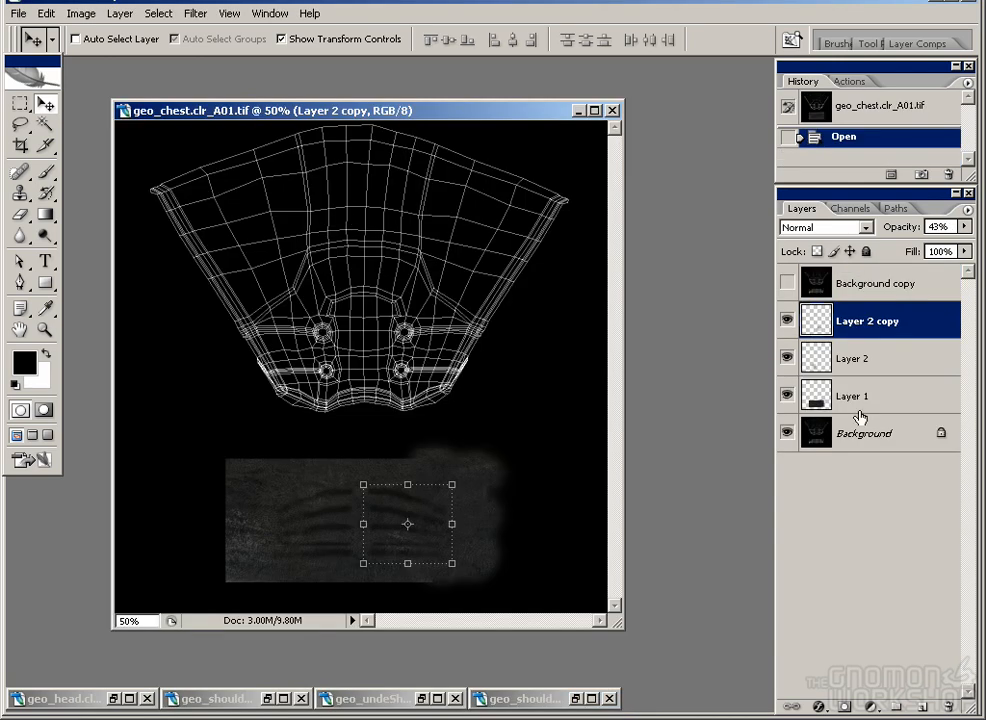
left_click(858, 398)
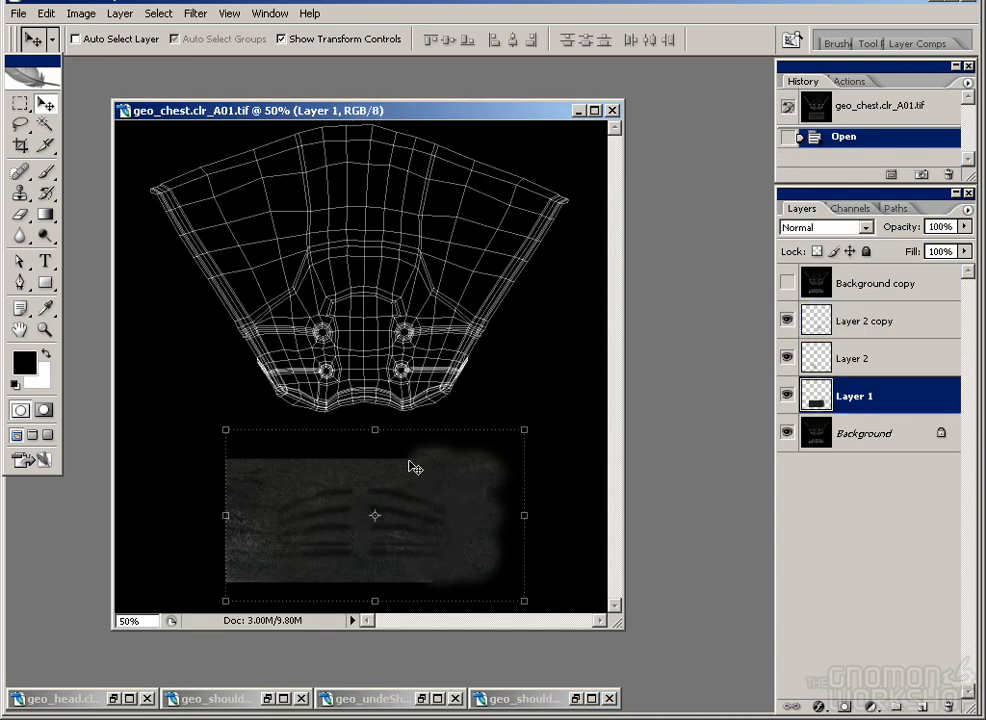
Step: Select a large rectangular area of leather on the Background layer of geo_shoulderPadding.clr_A03.tif
double_click(537, 706)
left_click_drag(340, 388, 509, 190)
left_click_drag(218, 363, 418, 601)
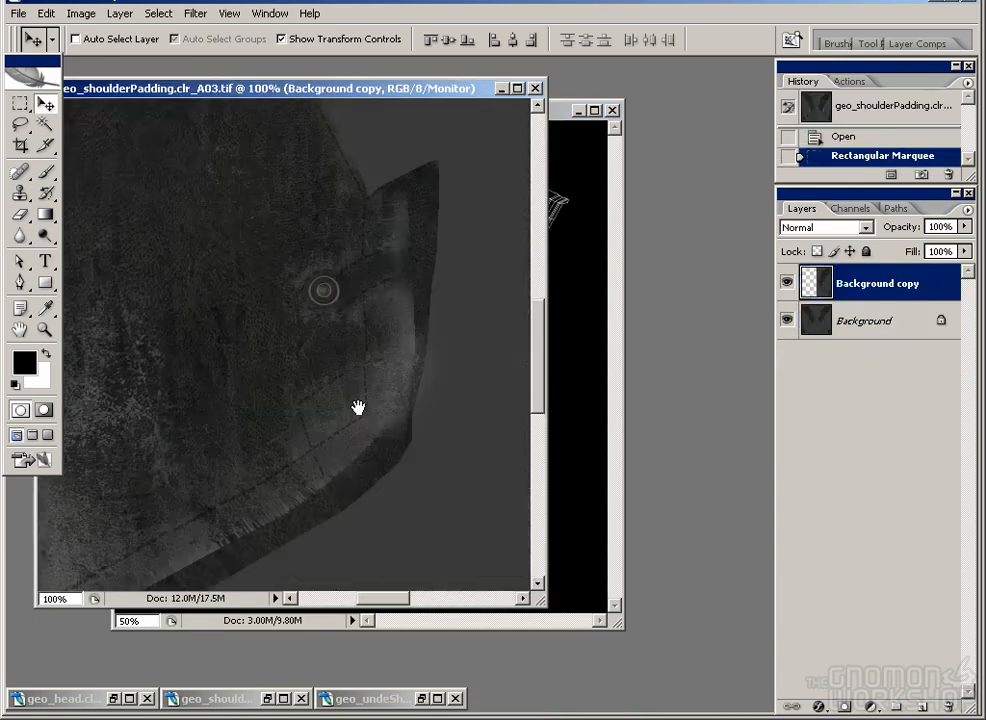
left_click(17, 109)
left_click_drag(316, 367, 292, 250)
left_click_drag(541, 601, 770, 716)
left_click_drag(365, 485, 496, 566)
left_click_drag(190, 163, 561, 671)
left_click(876, 320)
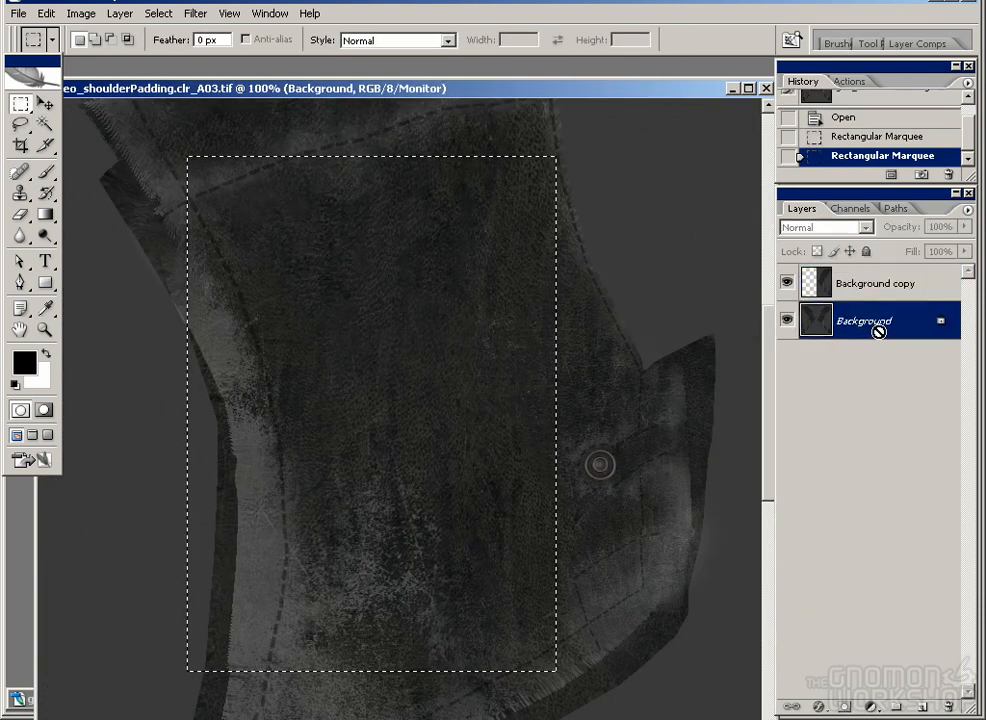
Step: Paste the selected leather into geo_chest.clr_A01.tif as a new layer above the lower leather patch, covering part of the upper UV shell
left_click(731, 88)
key("z")
left_click(352, 380)
key("ctrl+v")
key("v")
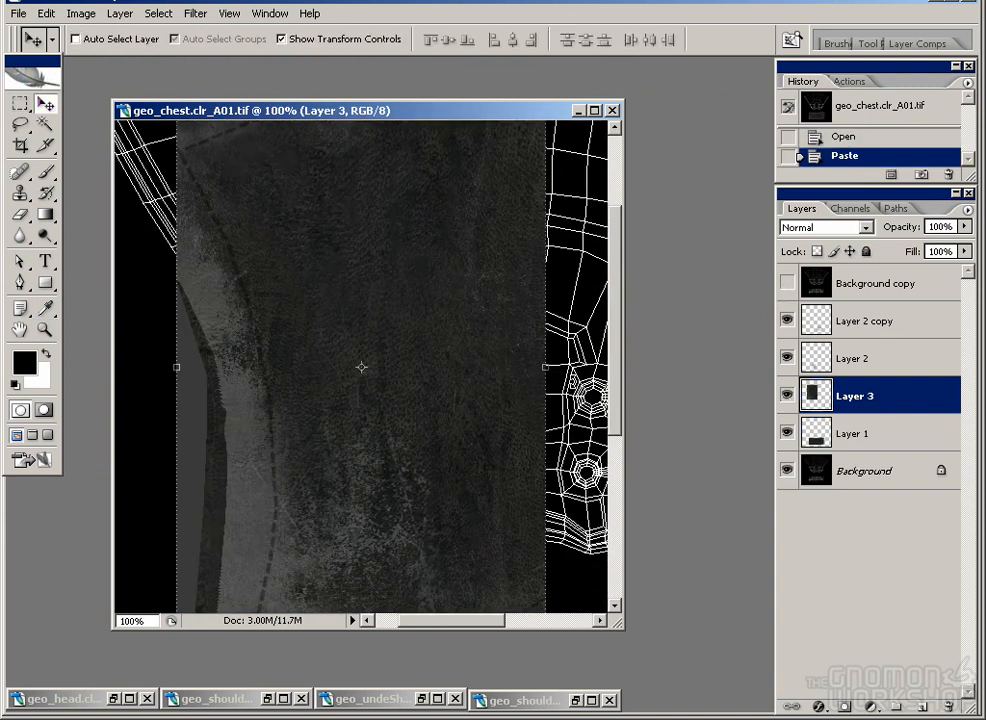
Step: Rotate and move the pasted leather on Layer 3 so it follows one side of the upper UV shell
left_click_drag(416, 479, 421, 383)
left_click_drag(154, 392, 215, 480)
left_click_drag(412, 389, 381, 383)
left_click_drag(442, 357, 406, 428)
key("Return")
left_click_drag(618, 623, 805, 714)
left_click_drag(457, 322, 433, 186)
Step: Duplicate the Layer 1 leather patch and move the copy up over the lower part of the upper UV shell
left_click_drag(878, 435, 921, 710)
left_click_drag(492, 575, 517, 246)
key("ctrl+z")
left_click_drag(878, 434, 922, 707)
left_click_drag(492, 575, 499, 298)
left_click_drag(372, 490, 370, 498)
Step: Hide the Background copy wireframe and erase the hard lower edge of the Layer 3 leather patch
left_click(855, 411)
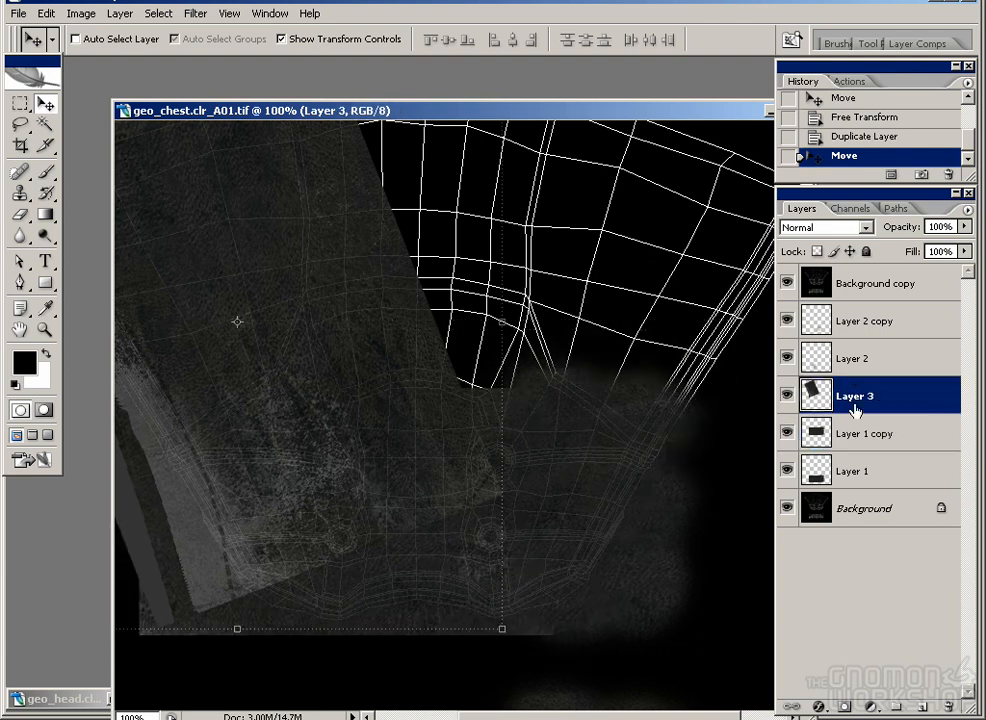
key("e")
mouse_move(495, 495)
left_mouse_down()
mouse_move(450, 466)
mouse_move(445, 511)
left_mouse_up()
key("ctrl+z")
left_click(788, 283)
mouse_move(268, 602)
left_mouse_down()
mouse_move(365, 549)
mouse_move(276, 588)
mouse_move(322, 535)
left_mouse_up()
Step: Clone-stamp leather on Layer 3 along its lower edge to blend it into the patch beneath
key("s")
left_click(236, 542, "alt")
key("ctrl+z")
left_click(288, 475, "alt")
left_click_drag(300, 582, 285, 595)
left_click(326, 458, "alt")
left_click_drag(398, 578, 365, 585)
left_click(258, 542, "alt")
left_click_drag(227, 601, 217, 610)
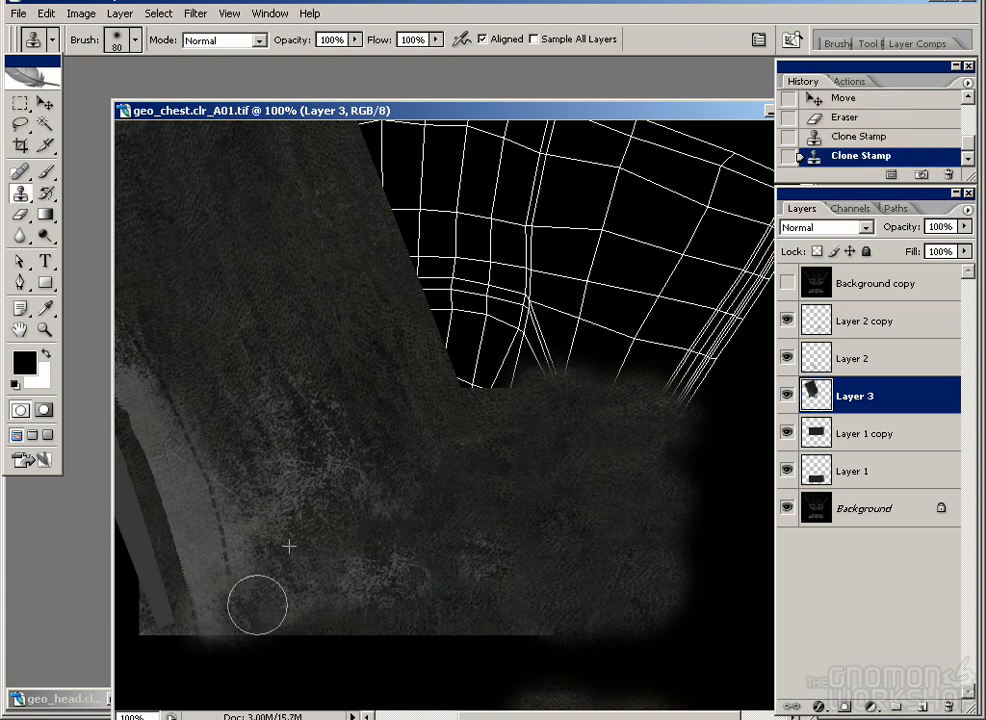
Step: Clone leather over the stitched seam on Layer 3 using a 60 px Clone Stamp brush
left_click(217, 609)
key("bracketleft")
key("bracketleft")
left_click(227, 436, "alt")
left_click_drag(224, 504, 189, 394)
left_click_drag(210, 468, 171, 387)
left_click(269, 533, "alt")
mouse_move(222, 558)
left_mouse_down()
mouse_move(232, 510)
mouse_move(368, 536)
left_mouse_up()
mouse_move(264, 448)
left_mouse_down()
mouse_move(210, 330)
mouse_move(276, 371)
left_mouse_up()
left_click_drag(200, 300, 182, 262)
left_click(284, 295, "alt")
left_click_drag(218, 207, 268, 222)
mouse_move(423, 506)
left_mouse_down()
mouse_move(367, 374)
mouse_move(229, 472)
left_mouse_up()
Step: Duplicate Layer 3, flip the copy horizontally and move it over the opposite half of the upper UV shell
left_click_drag(857, 398, 922, 707)
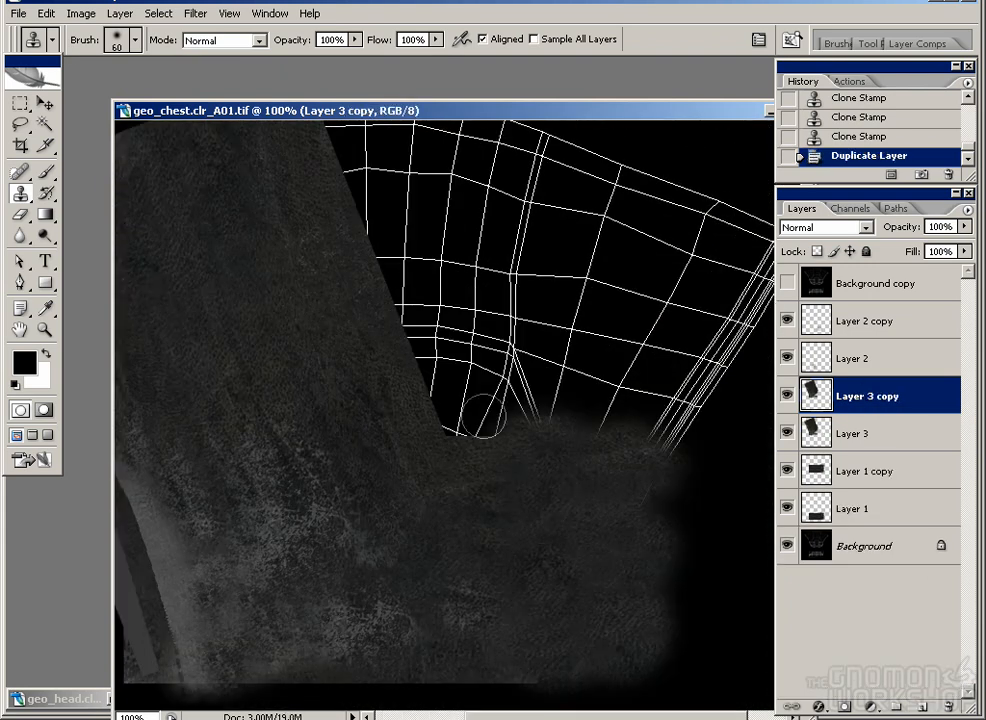
left_click(46, 104)
left_click(80, 13)
mouse_move(45, 13)
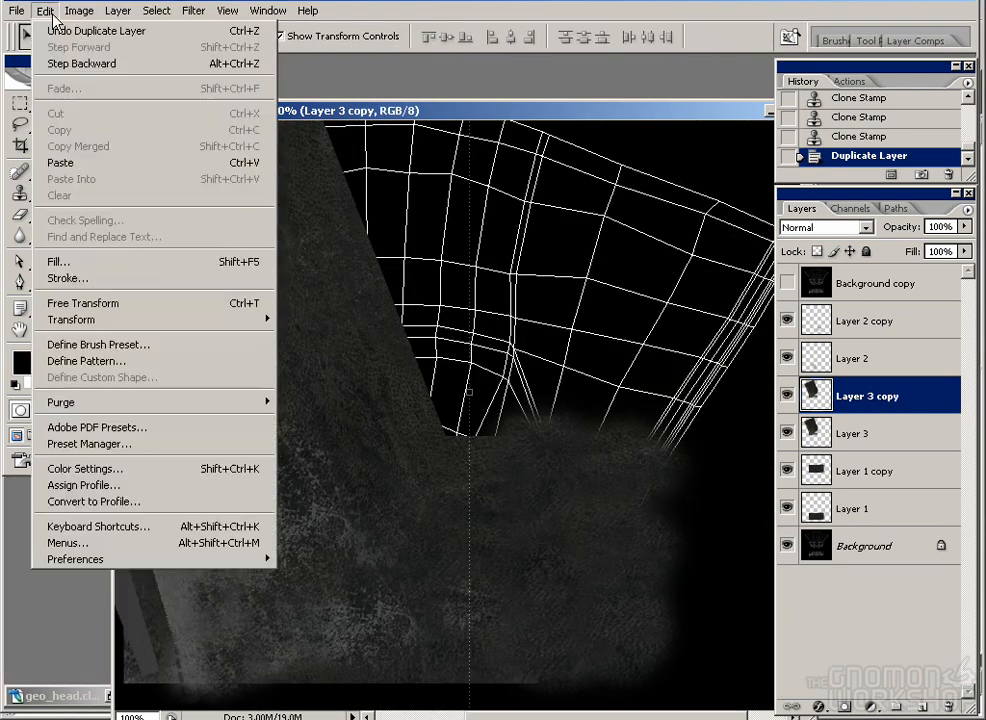
mouse_move(200, 319)
left_click(365, 504)
mouse_move(370, 502)
left_mouse_down()
mouse_move(340, 484)
mouse_move(535, 511)
mouse_move(543, 391)
mouse_move(499, 440)
left_mouse_up()
Step: Clone leather on Layer 1 copy into the lower part of the gap between the two mirrored patches
key("s")
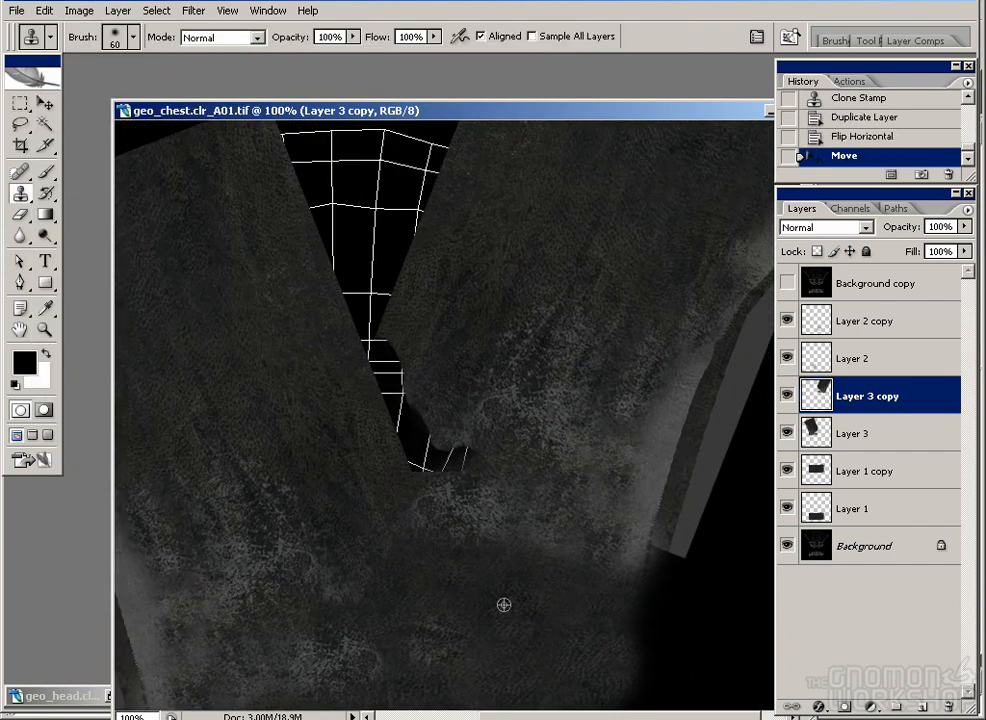
mouse_move(429, 460)
left_mouse_down()
mouse_move(376, 384)
mouse_move(370, 350)
left_mouse_up()
key("ctrl+z")
left_click(836, 462)
left_click_drag(308, 326, 358, 326)
left_click(292, 336, "alt")
mouse_move(398, 289)
left_mouse_down()
mouse_move(412, 300)
mouse_move(425, 293)
mouse_move(377, 191)
left_mouse_up()
Step: Clone leather on Layer 3 to fill the upper part of the gap between the mirrored patches
left_click(822, 446)
left_click(268, 310, "alt")
left_click(250, 239, "alt")
mouse_move(325, 169)
left_mouse_down()
mouse_move(443, 160)
mouse_move(398, 192)
left_mouse_up()
left_click(517, 197, "alt")
mouse_move(442, 180)
left_mouse_down()
mouse_move(465, 203)
mouse_move(459, 163)
left_mouse_up()
left_click(243, 240, "alt")
left_click_drag(346, 136, 354, 155)
Step: Clone leather on Layer 3 copy to blend its inner and lower edges into the neighbouring patches
left_click(846, 390)
left_click(523, 168, "alt")
mouse_move(470, 186)
left_mouse_down()
mouse_move(452, 168)
mouse_move(458, 139)
mouse_move(459, 156)
left_mouse_up()
left_click(521, 183, "alt")
left_click_drag(424, 242, 415, 249)
left_click_drag(521, 346, 416, 346)
left_click_drag(470, 242, 540, 228)
left_click(361, 378, "alt")
left_click_drag(361, 404, 337, 452)
left_click(550, 584, "alt")
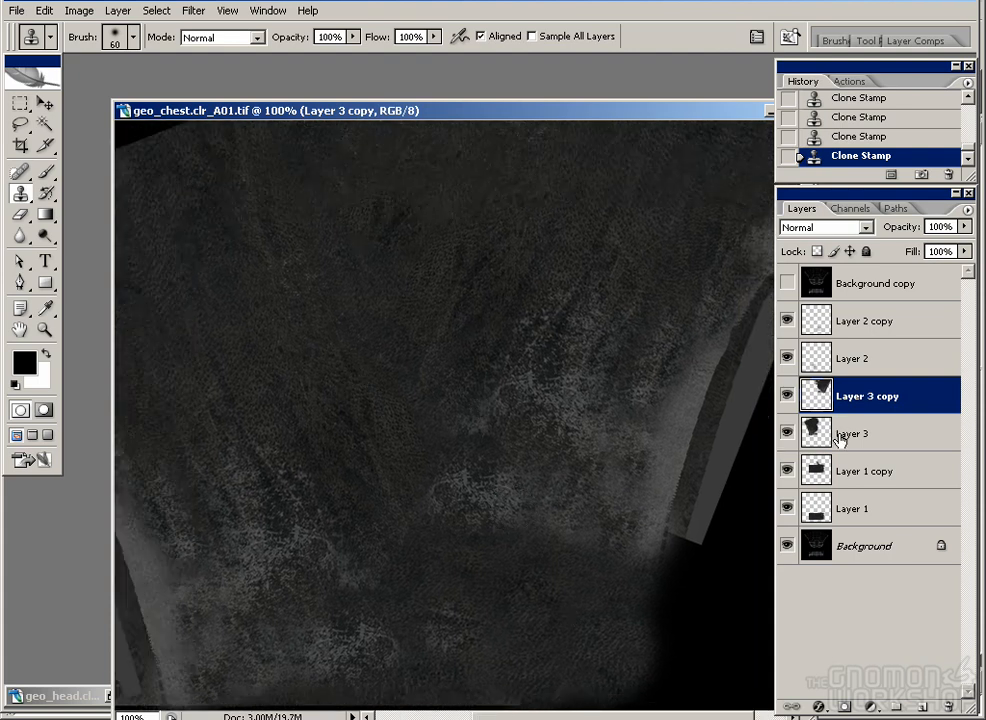
Step: Merge Layer 3 copy, Layer 3 and Layer 1 copy into a single leather layer
left_click(808, 434)
left_click(829, 470)
left_click_drag(493, 488, 536, 516)
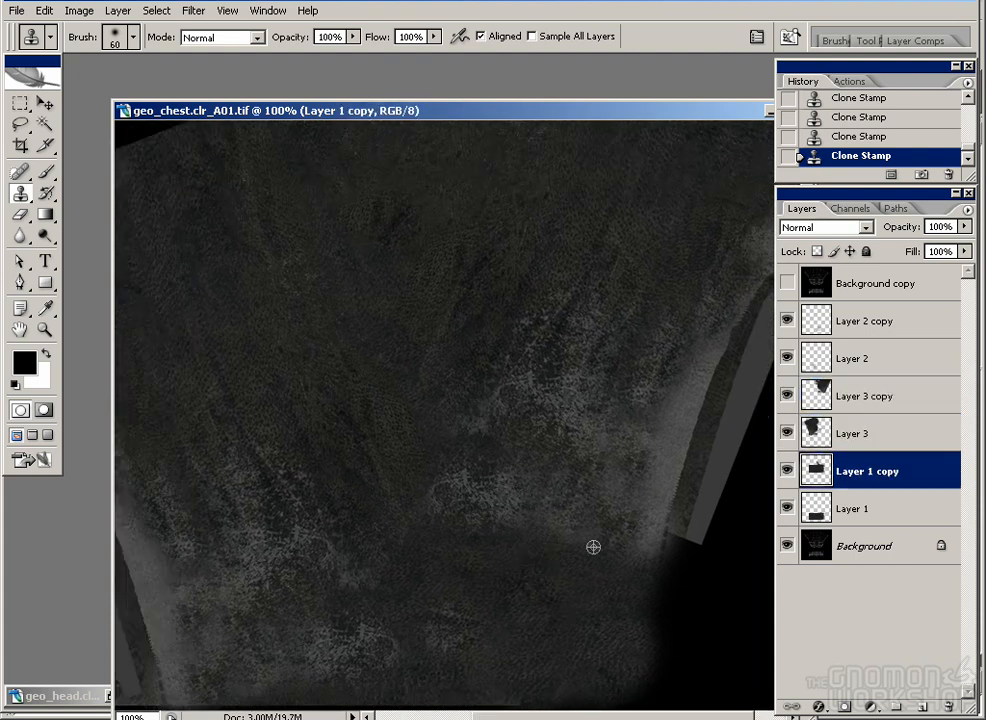
left_click(850, 396)
left_click(867, 470, "shift")
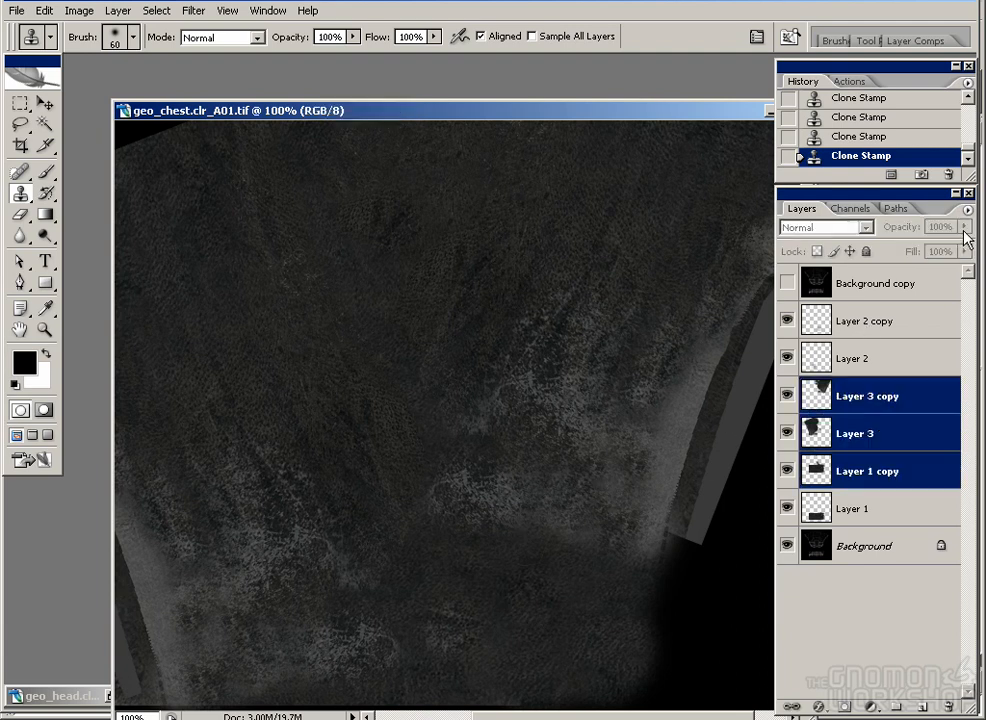
key("ctrl+e")
Step: Clone worn leather across the lower part of the merged layer, checking its coverage against the UV wireframe
left_click(489, 503)
left_click_drag(482, 514, 436, 464)
left_click_drag(462, 555, 481, 408)
left_click_drag(626, 476, 600, 364)
left_click(341, 511, "alt")
left_click_drag(412, 485, 407, 472)
mouse_move(550, 492)
left_mouse_down()
mouse_move(513, 462)
mouse_move(579, 323)
mouse_move(627, 409)
left_mouse_up()
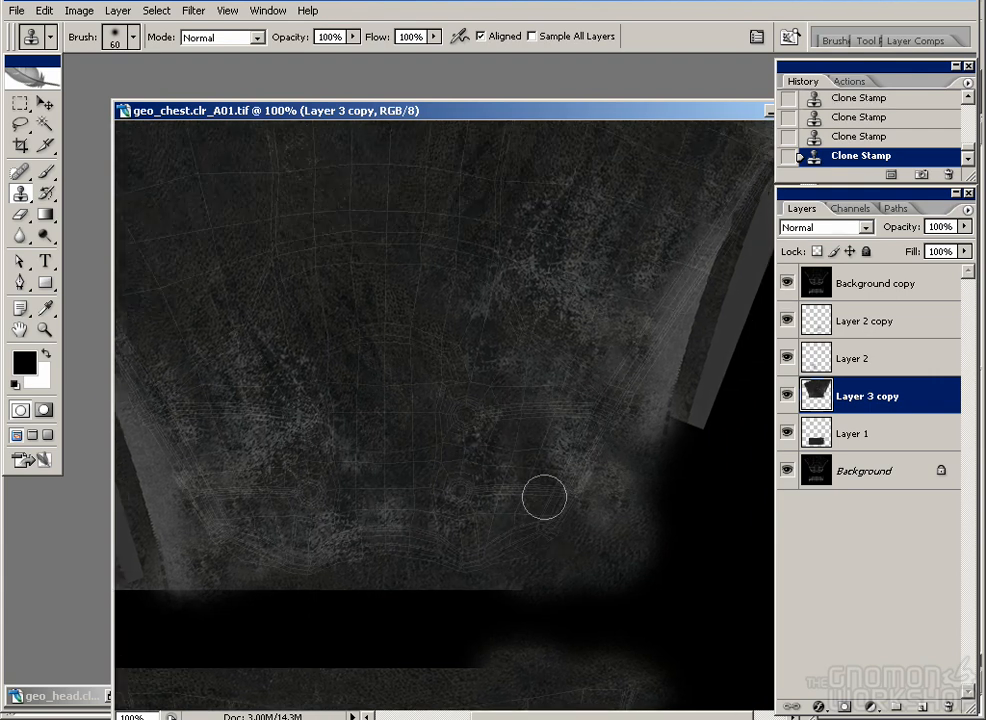
left_click(787, 285)
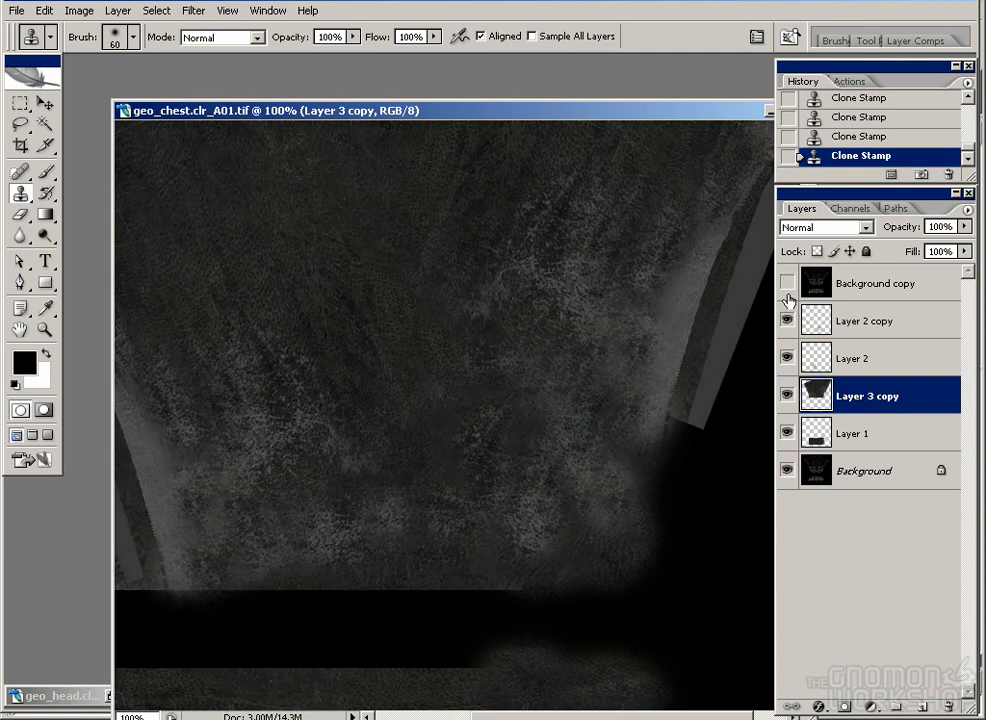
left_click_drag(452, 390, 508, 211)
left_click(787, 286)
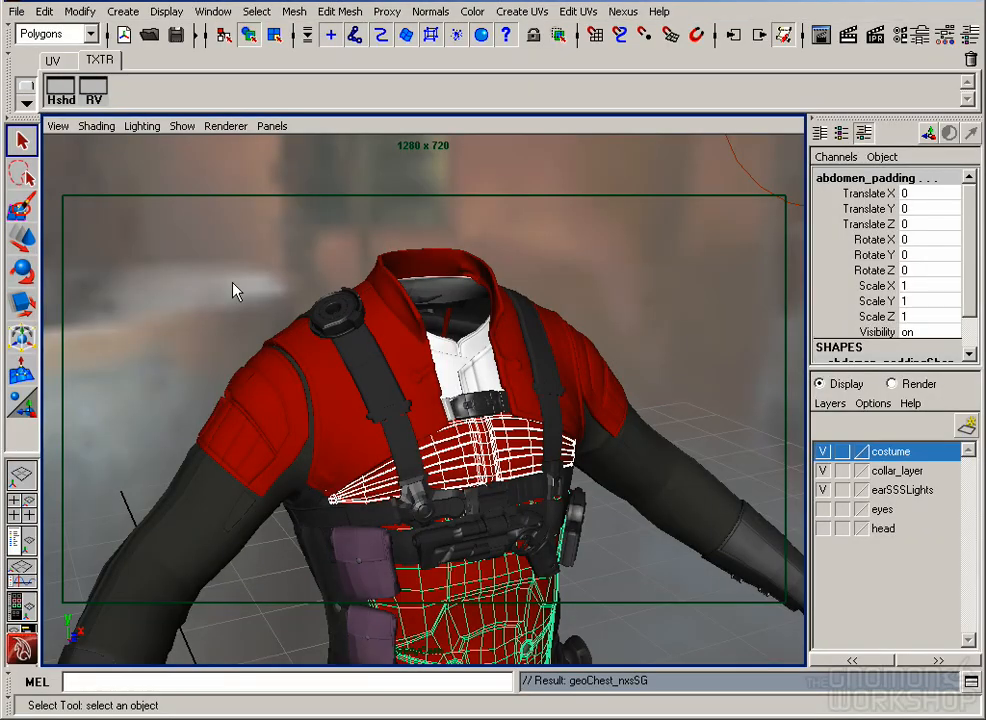
Step: Switch to Maya and select the collar, shoulder padding, sleeves, chest layers, and chest and abdomen padding meshes
left_click(232, 283)
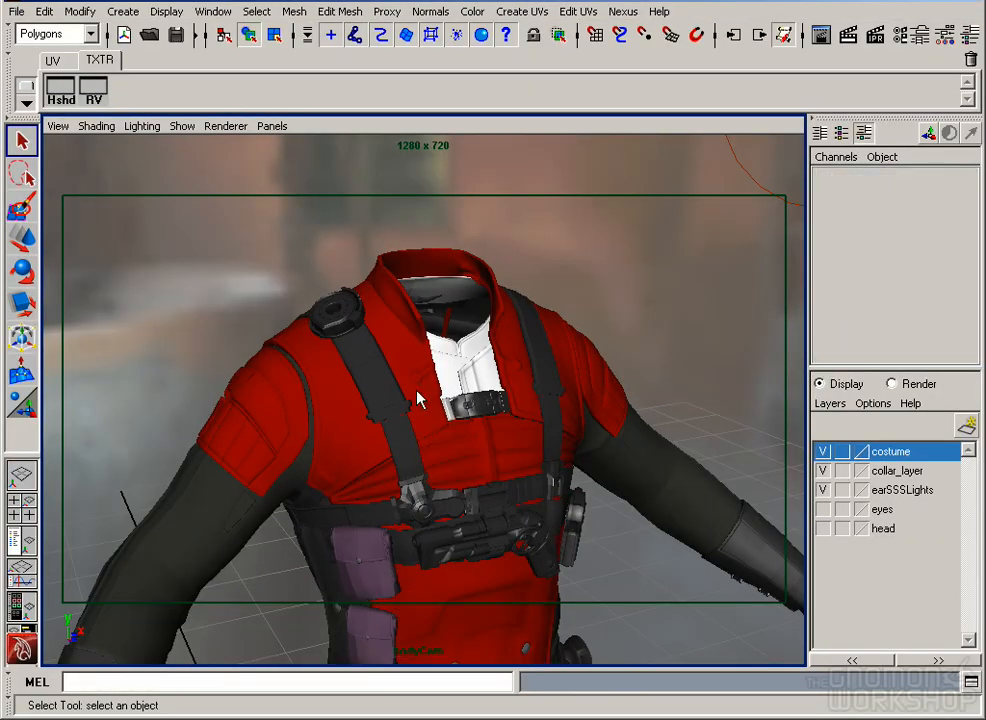
scroll(422, 455, "down", 3)
scroll(422, 455, "up", 1)
scroll(424, 460, "up", 2)
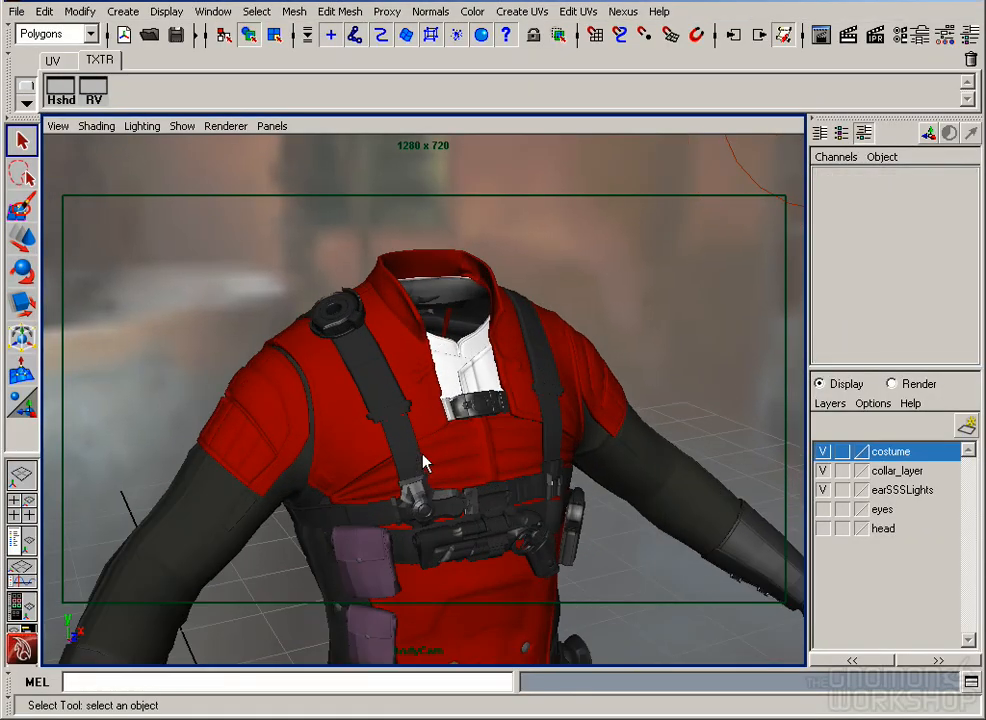
left_click_drag(424, 460, 403, 341)
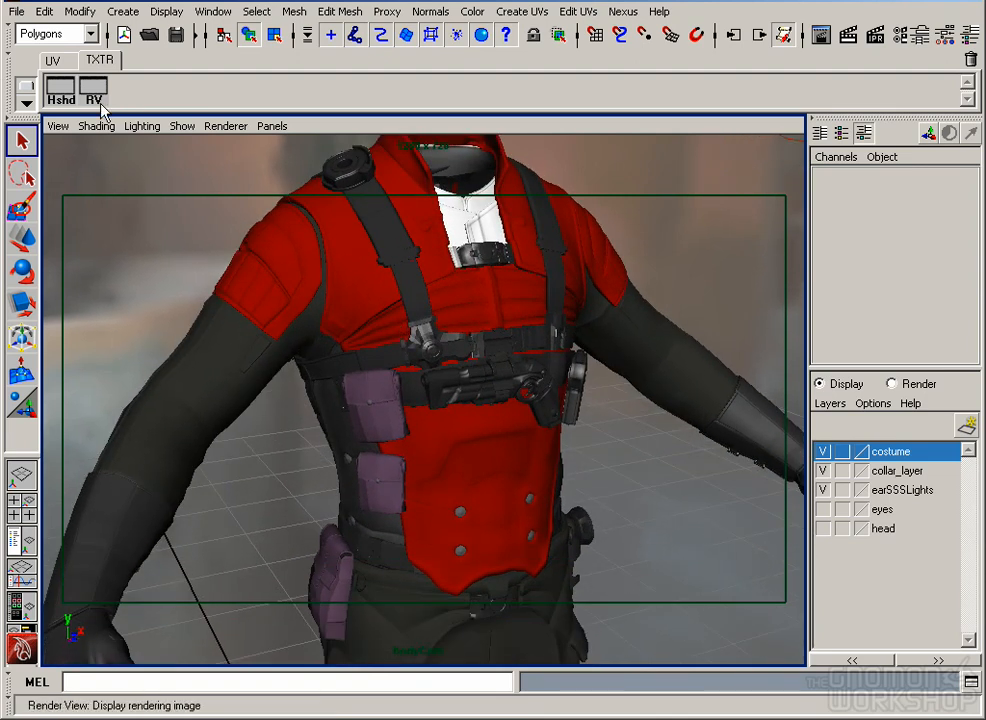
left_click(285, 140)
left_click(286, 293, "shift")
left_click(265, 330, "shift")
left_click(640, 340, "shift")
left_click(603, 258, "shift")
left_click(478, 215, "shift")
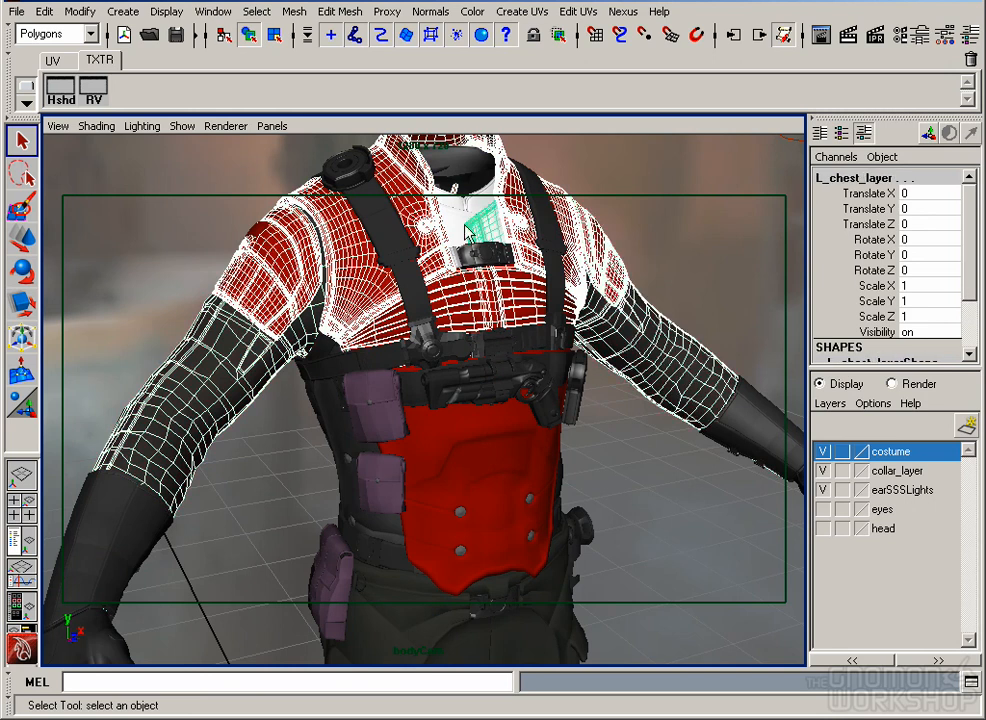
left_click(452, 198, "shift")
left_click(499, 233, "shift")
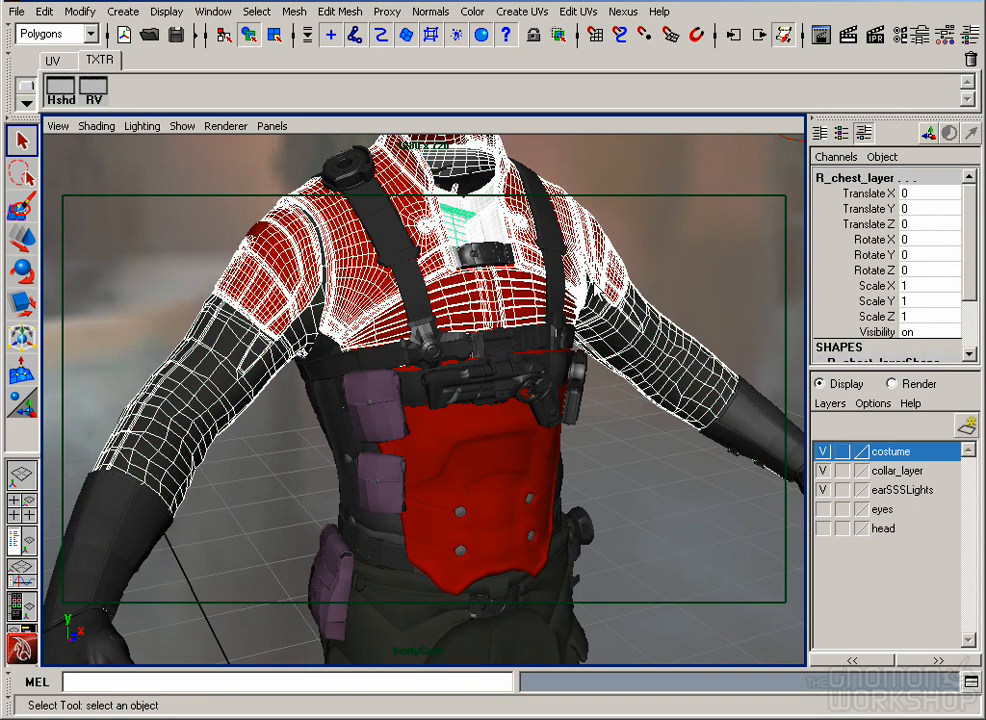
left_click(460, 462, "shift")
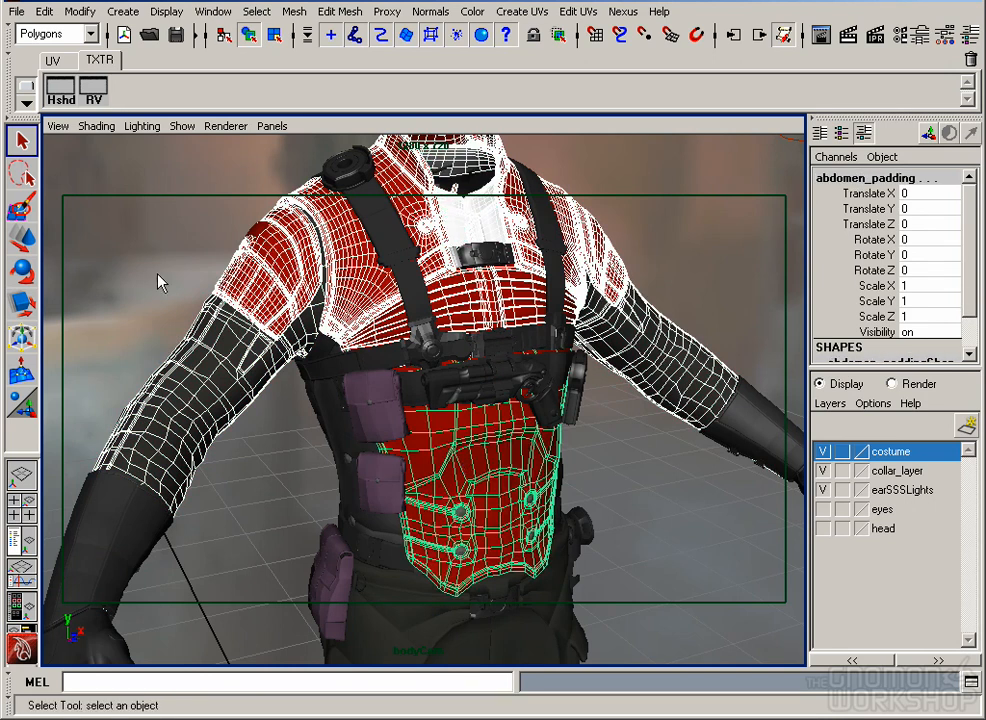
Step: Add the scene lights to the selection, isolate the selected objects in the viewport and frame the whole costume top
left_click(213, 11)
left_click(268, 147)
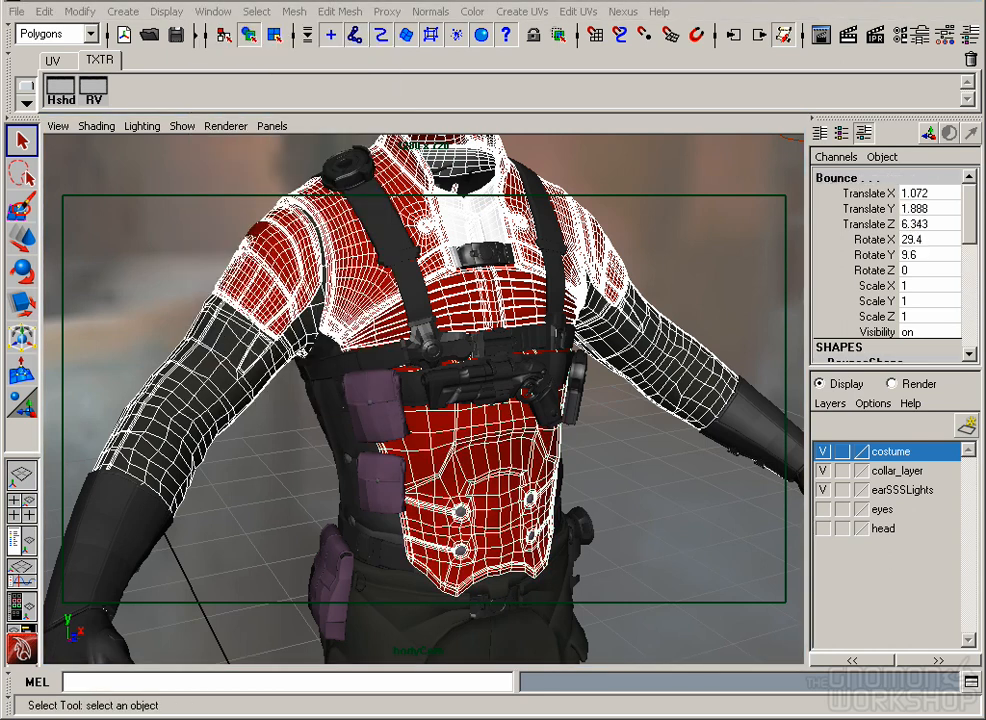
middle_click(621, 446)
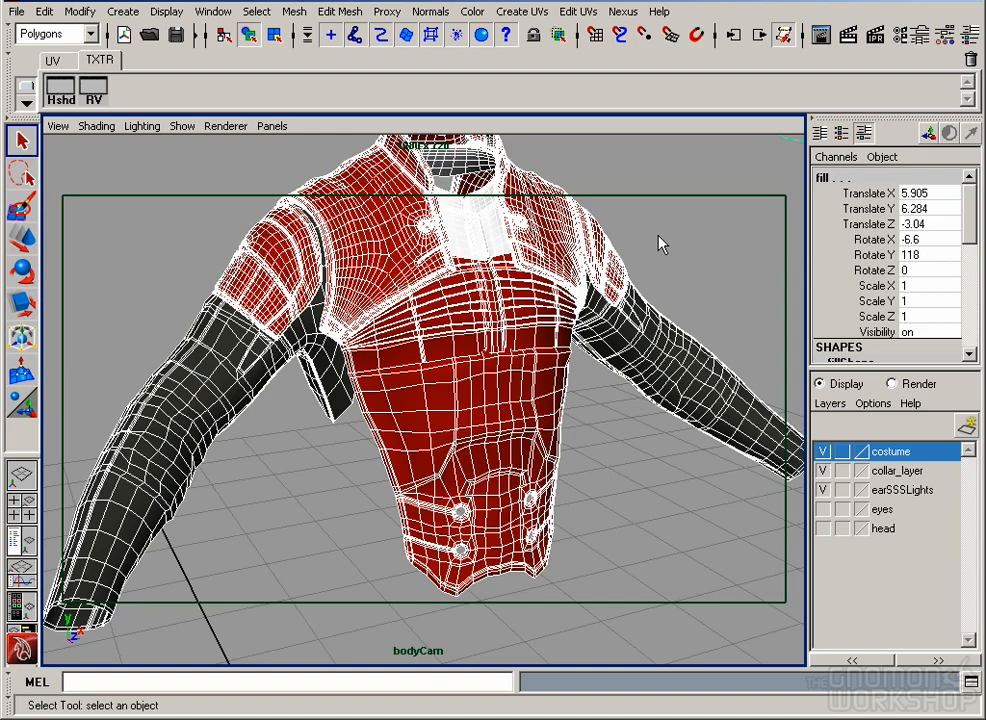
left_click(658, 242)
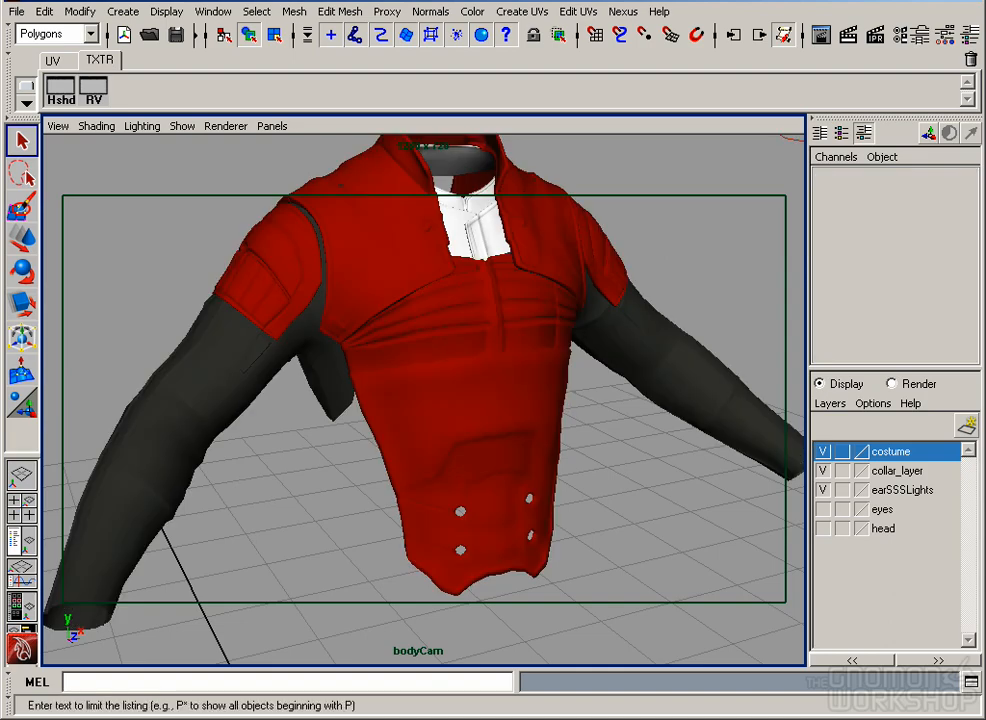
scroll(641, 280, "up", 2)
scroll(641, 280, "up", 2)
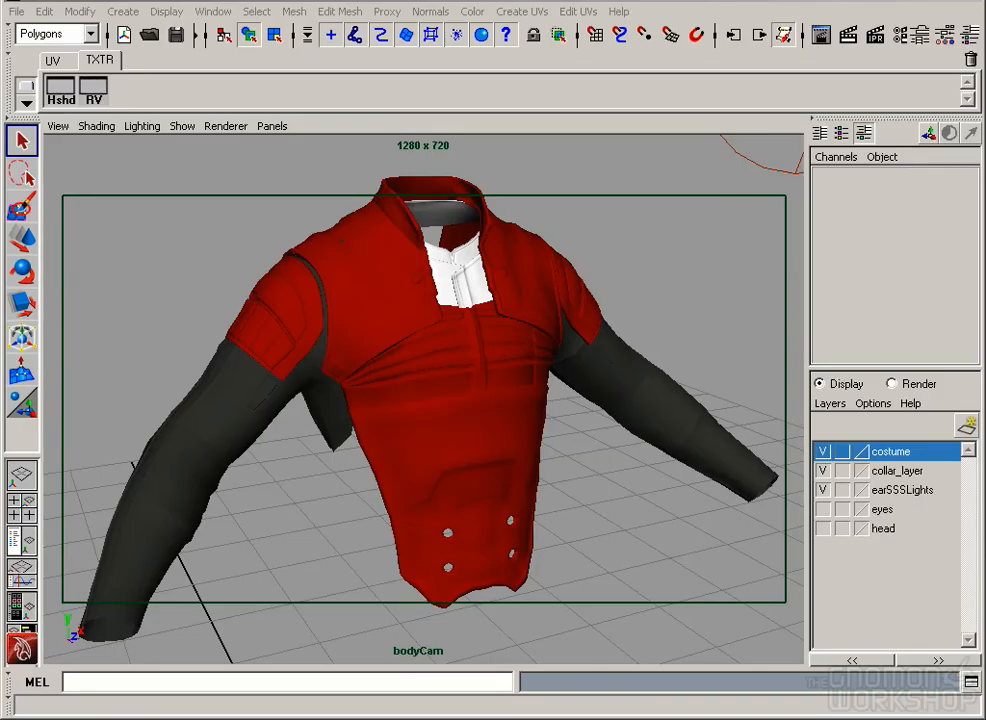
left_click(768, 266)
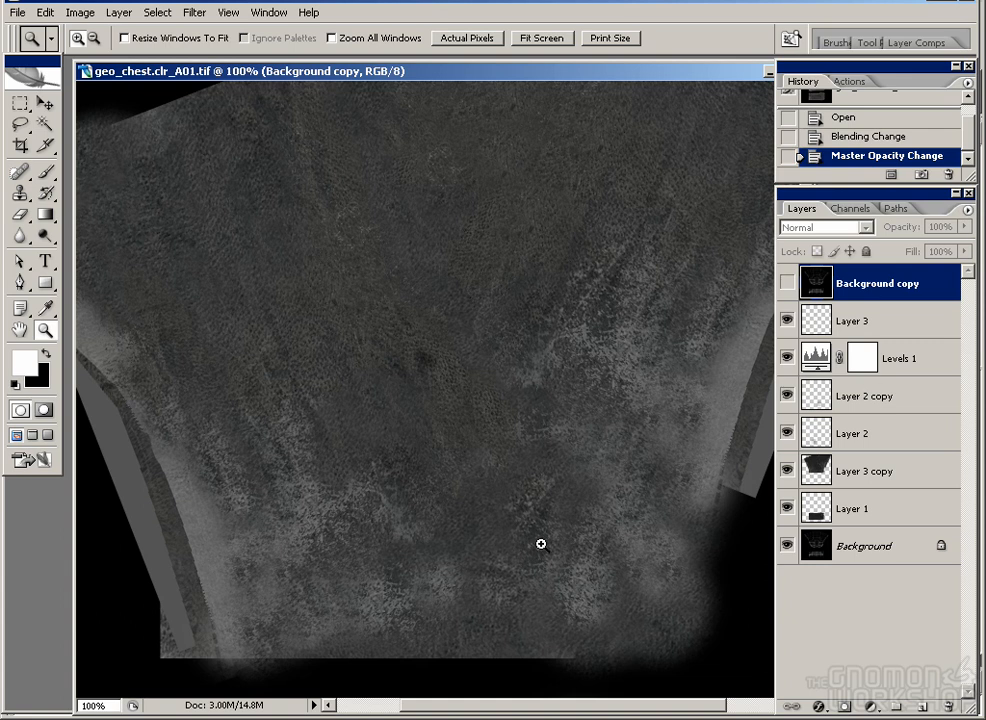
Step: Switch to Photoshop, show the Background copy wireframe in geo_chest.clr_A01.tif at 15% opacity and zoom to 200% on the abdomen buttons
key("b")
left_click(787, 283)
scroll(438, 325, "down", 3)
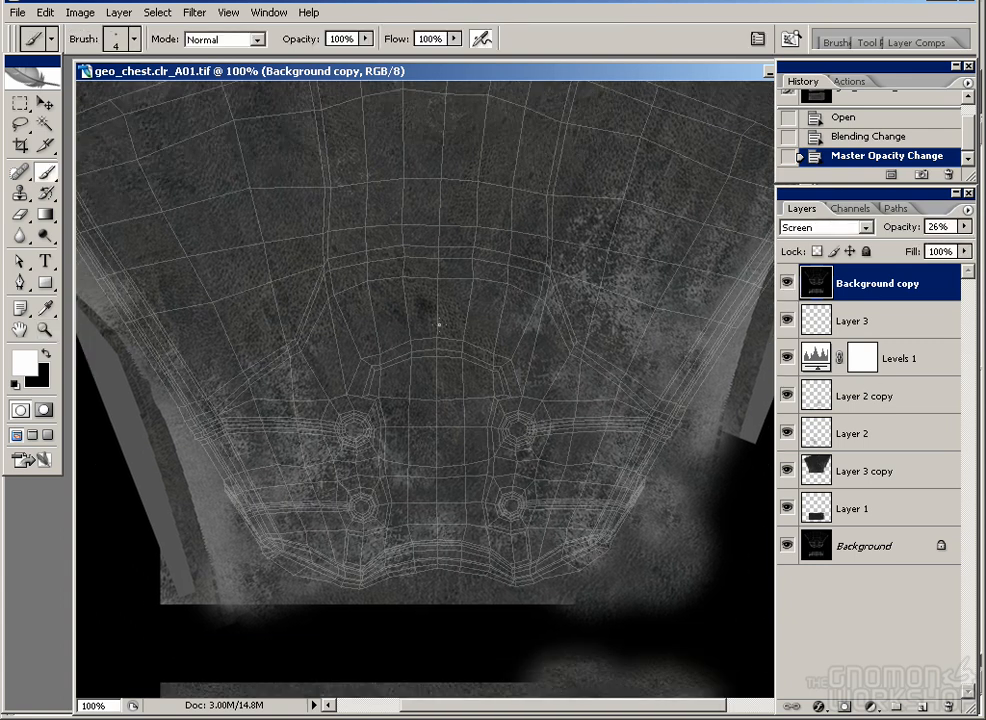
key("ctrl+plus")
left_click_drag(568, 470, 474, 445)
left_click_drag(884, 227, 686, 193)
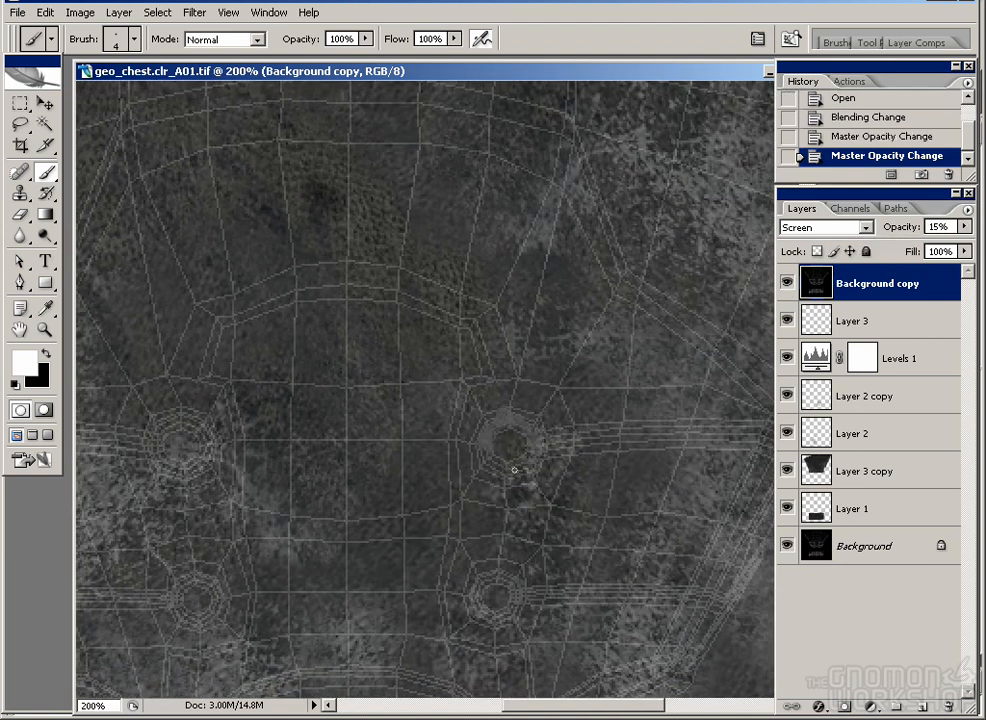
left_click_drag(478, 452, 465, 459)
key("ctrl+z")
Step: Paint thin white creases radiating from one upper abdomen button on Layer 3 with a 1 px brush
key("alt+bracketleft")
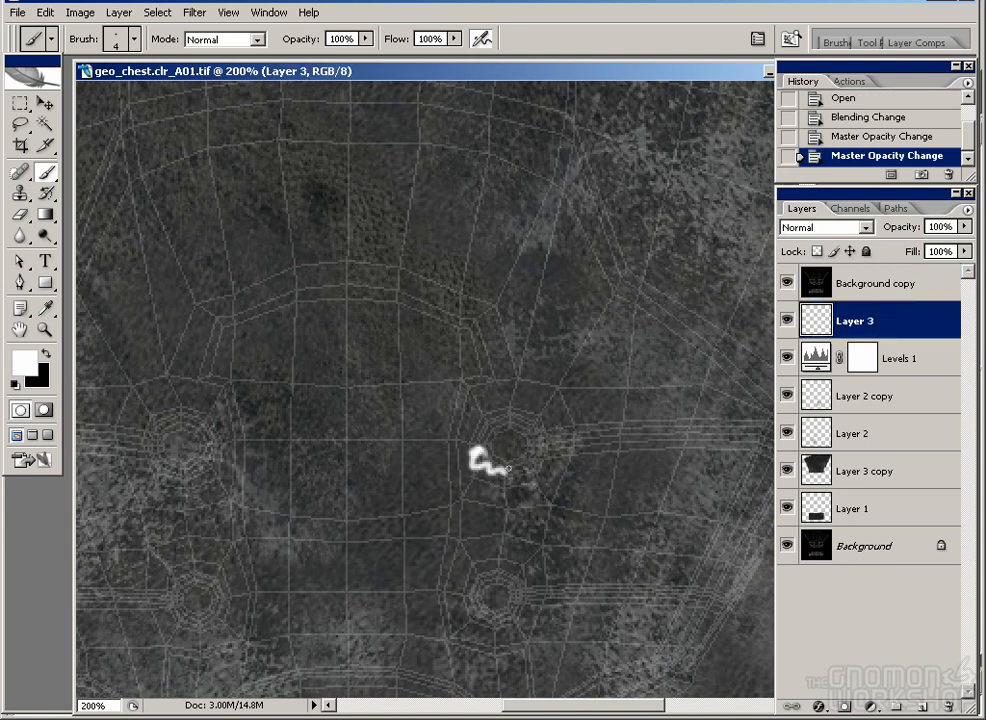
left_click_drag(519, 425, 490, 468)
key("ctrl+z")
key("p")
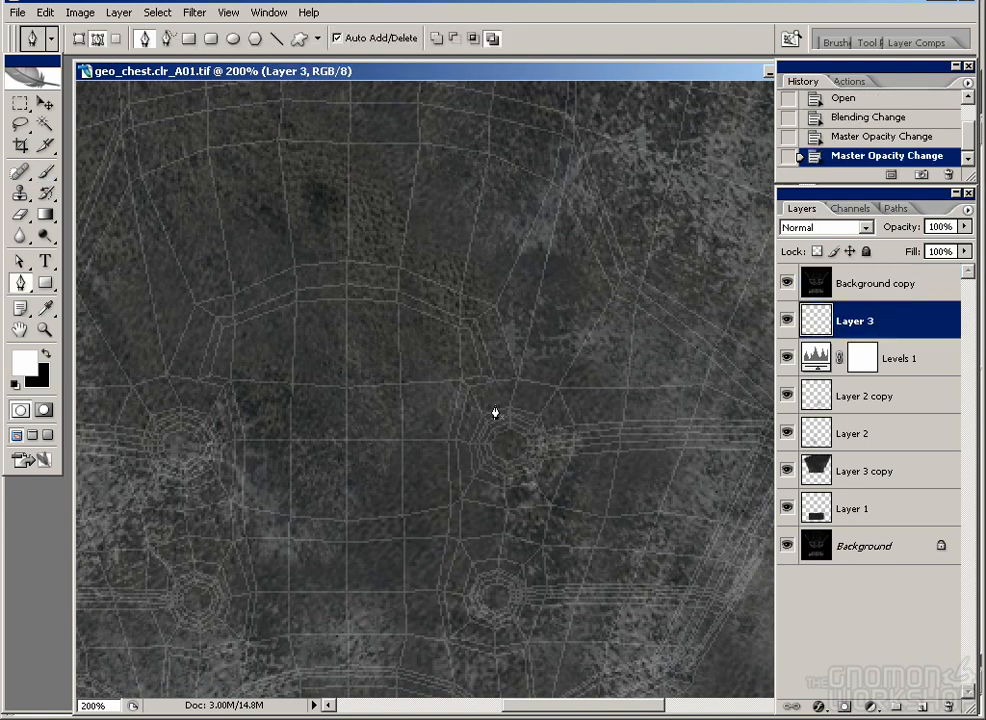
key("b")
left_click_drag(480, 404, 491, 425)
left_click_drag(489, 410, 508, 443)
left_click_drag(530, 395, 516, 425)
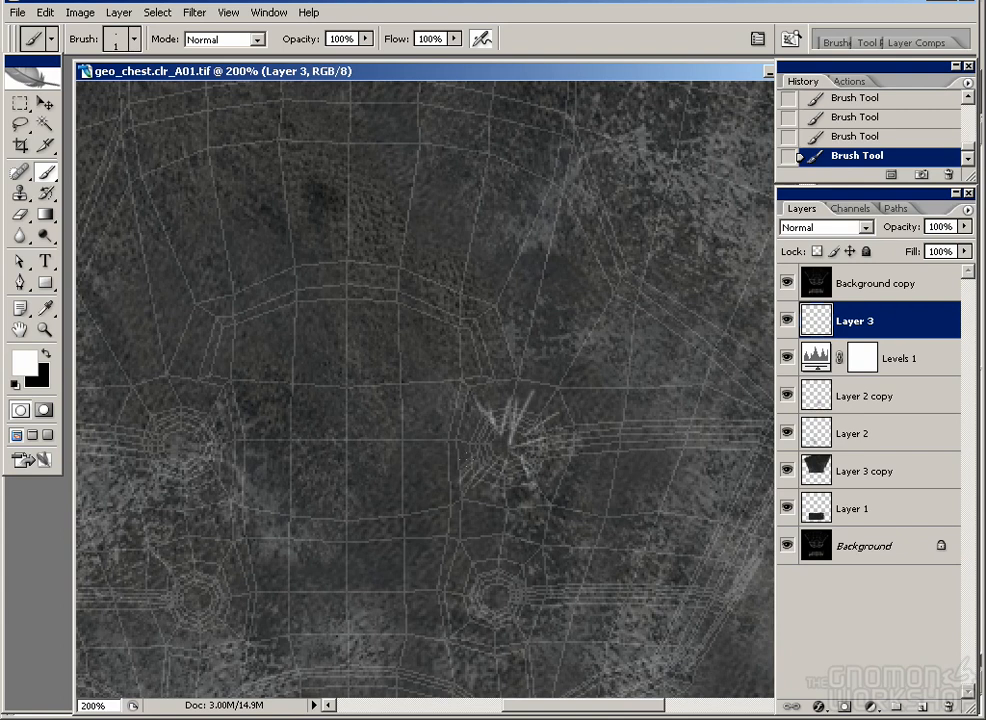
Step: Paint thin horizontal crease lines across the center of the abdomen and curved ones above the buttons
left_click_drag(351, 423, 419, 408)
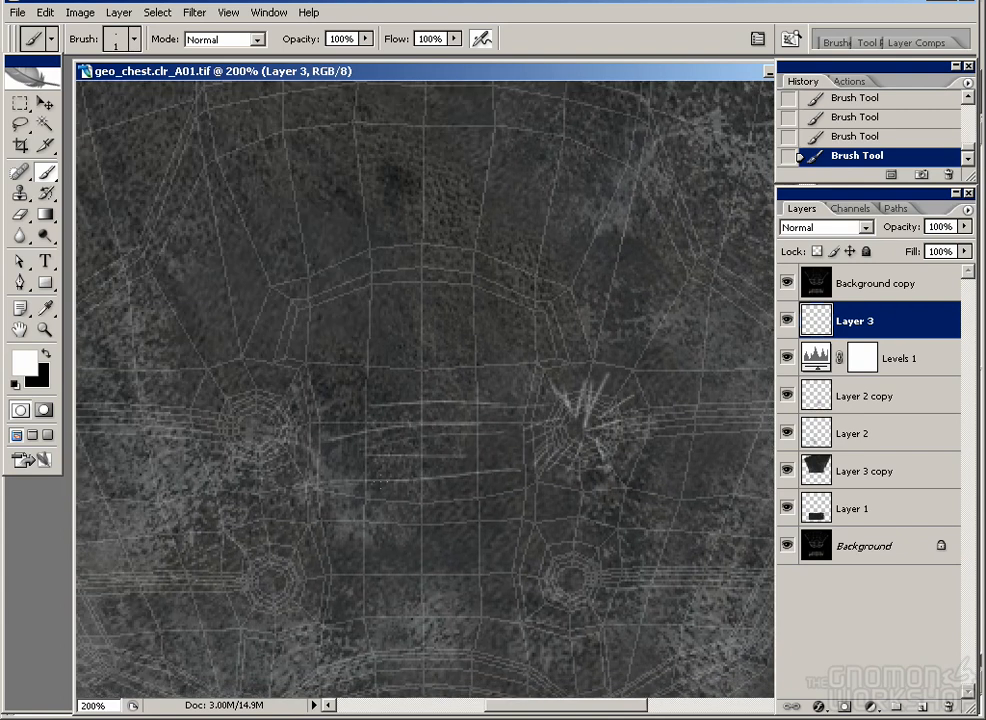
left_click_drag(482, 523, 366, 537)
left_click_drag(392, 372, 404, 468)
left_click_drag(528, 398, 288, 400)
left_click_drag(530, 374, 320, 385)
left_click_drag(208, 368, 452, 340)
left_click_drag(534, 330, 312, 336)
left_click_drag(545, 305, 510, 315)
mouse_move(420, 321)
left_mouse_down()
mouse_move(555, 323)
mouse_move(398, 305)
left_mouse_up()
mouse_move(483, 298)
left_mouse_down()
mouse_move(308, 318)
mouse_move(414, 374)
left_mouse_up()
left_click_drag(458, 322, 305, 372)
left_click_drag(432, 341, 330, 415)
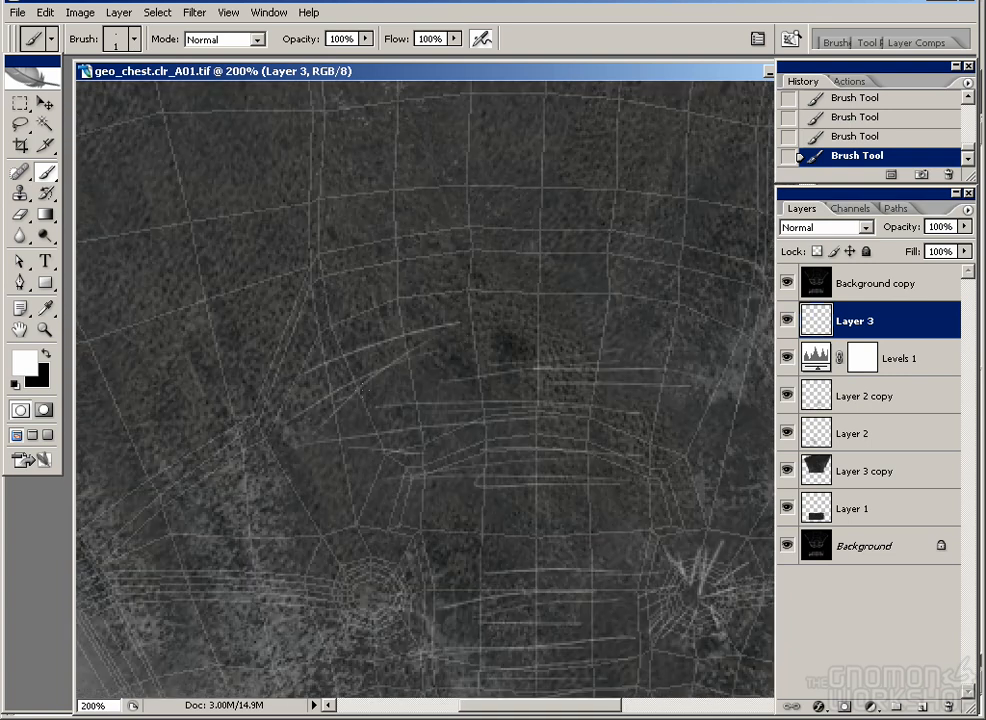
Step: Add crease lines beside the upper abdomen and radiating creases around the three remaining buttons
left_click_drag(670, 424, 460, 378)
left_click_drag(460, 378, 494, 398)
left_click_drag(587, 463, 547, 283)
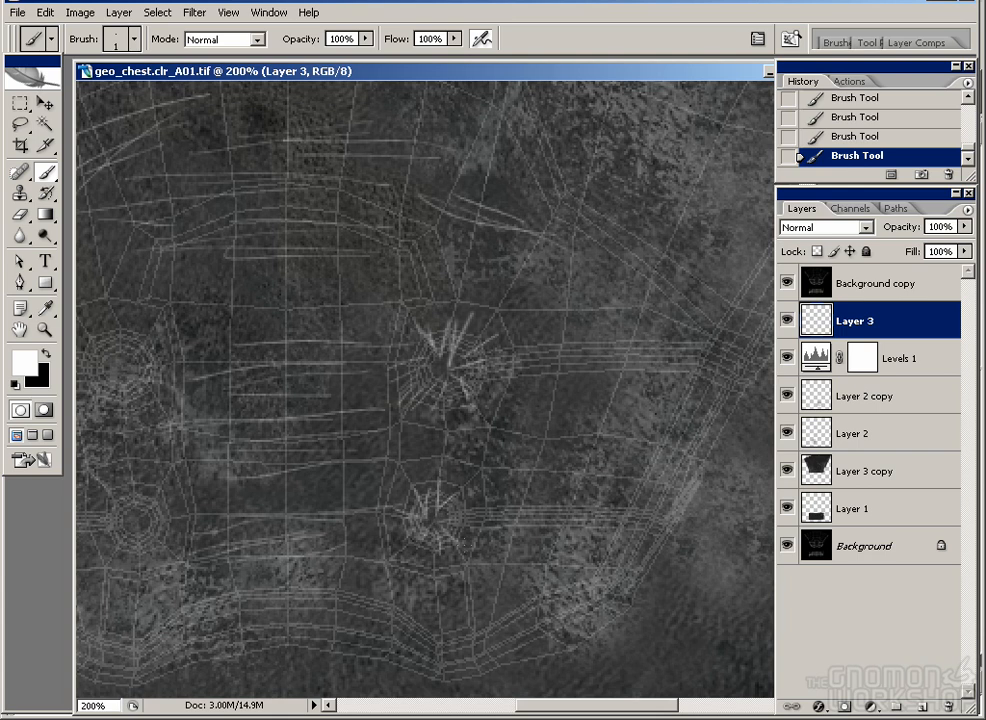
left_click_drag(517, 497, 663, 474)
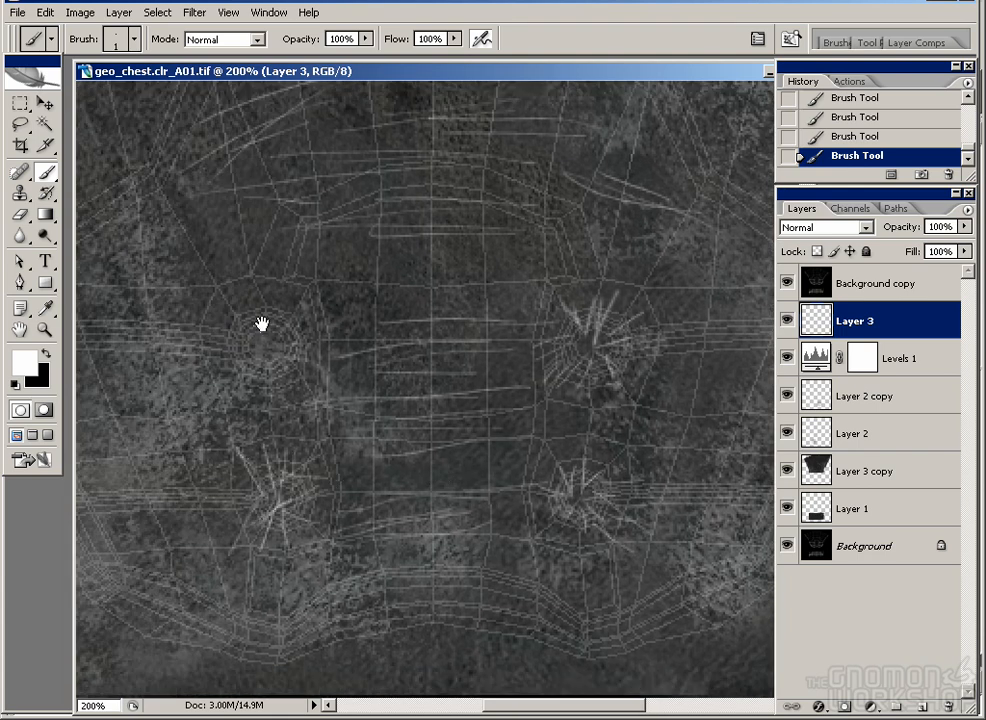
left_click_drag(230, 355, 247, 402)
left_click_drag(268, 320, 287, 390)
left_click_drag(287, 390, 301, 346)
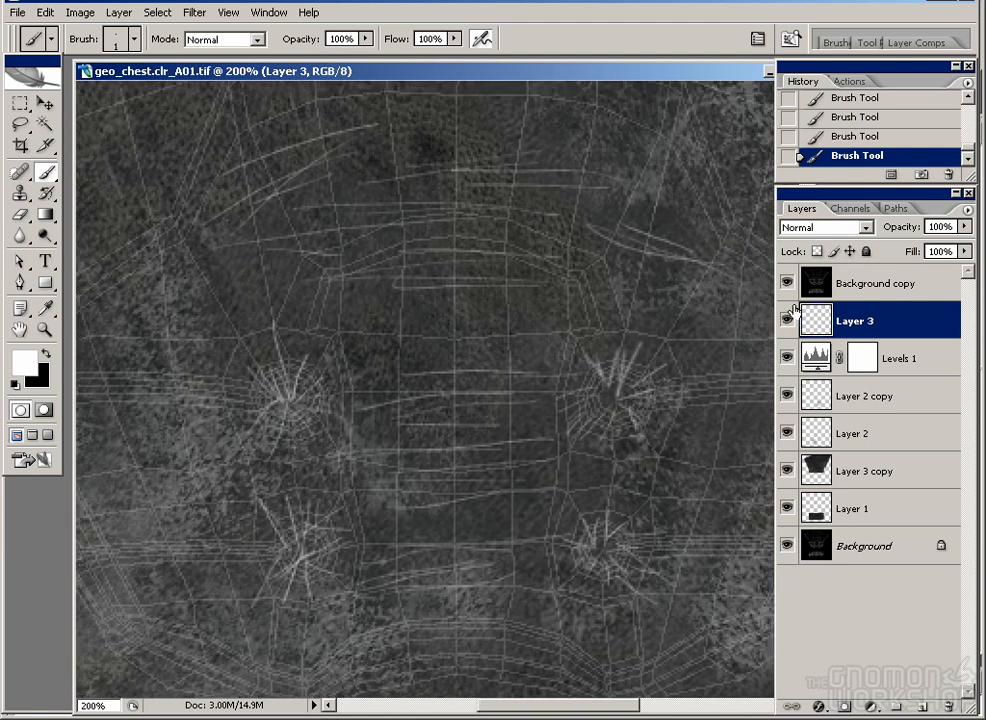
Step: Hide the wireframe and fade the painted creases on Layer 3 with a 30 px eraser
left_click(787, 283)
key("e")
mouse_move(262, 357)
left_mouse_down()
mouse_move(258, 400)
mouse_move(272, 410)
left_mouse_up()
left_click_drag(272, 340, 275, 325)
left_click_drag(265, 495, 311, 494)
left_click_drag(235, 585, 332, 594)
left_click_drag(616, 517, 645, 560)
left_click_drag(595, 355, 573, 370)
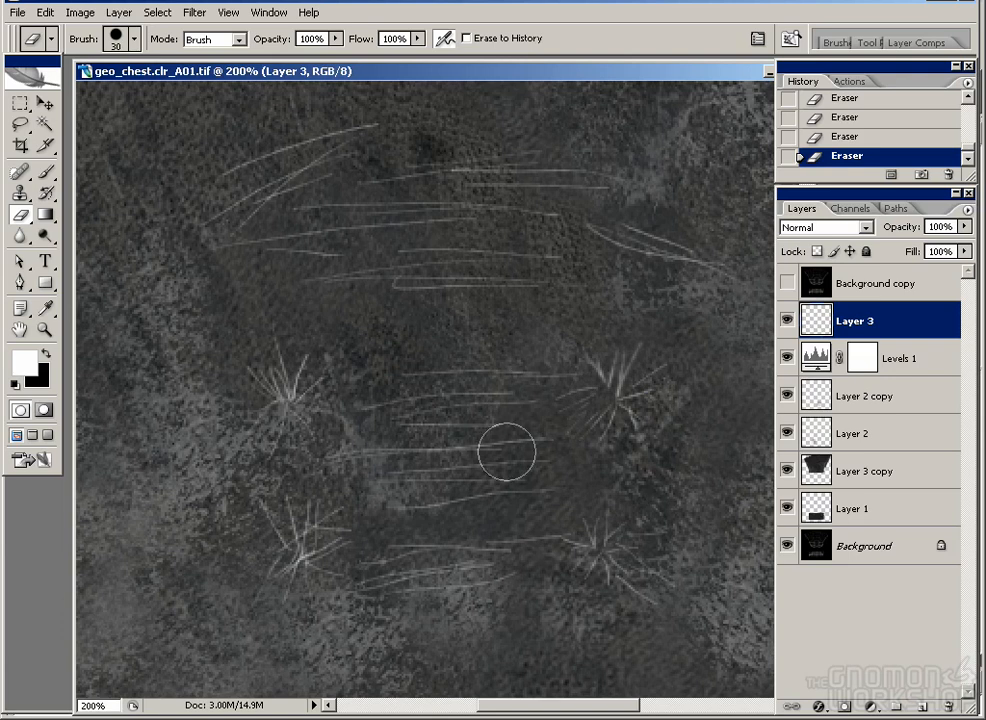
left_click_drag(257, 177, 287, 263)
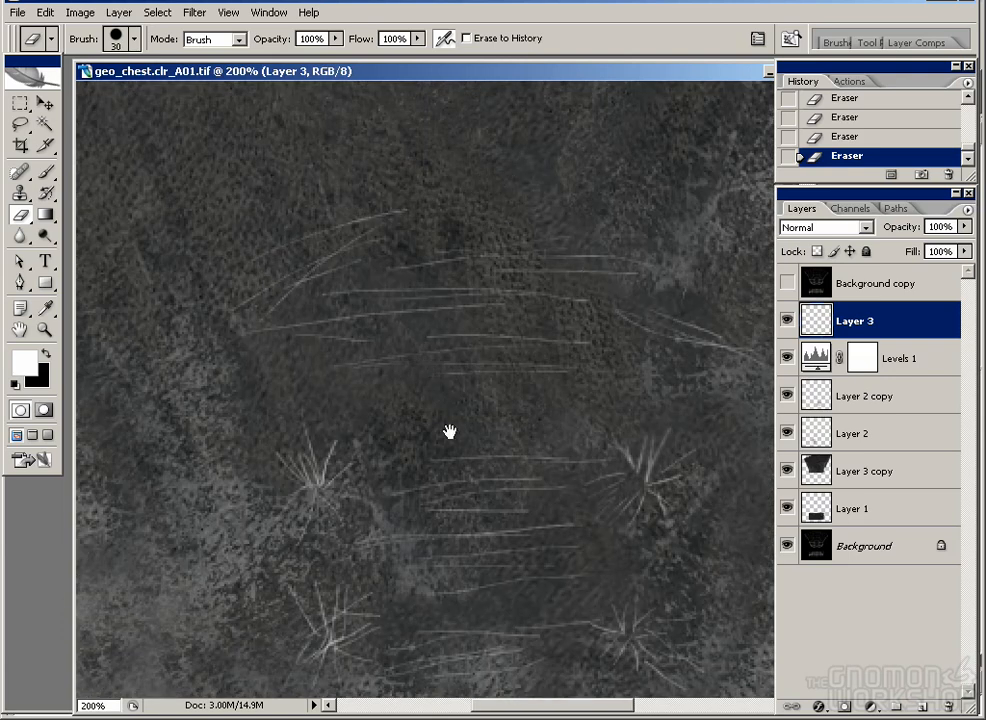
left_click_drag(480, 378, 450, 288)
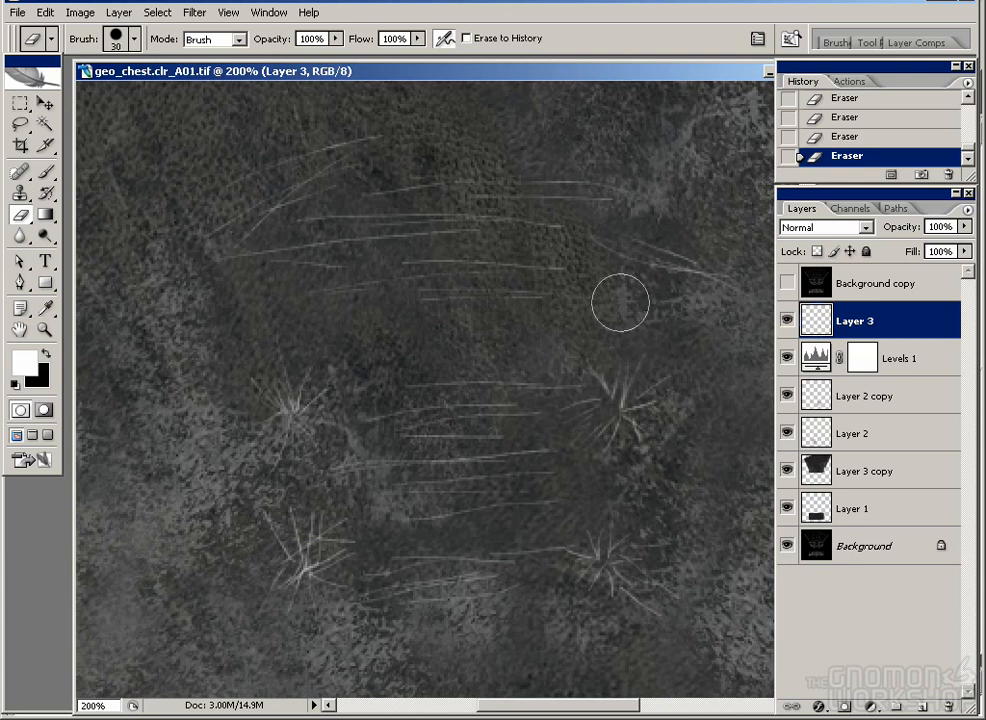
Step: Set the blending mode of the crease layer, Layer 3, to Overlay
left_click_drag(396, 452, 405, 414)
left_click_drag(502, 229, 466, 251)
left_click(787, 283)
left_click(787, 283)
left_click_drag(476, 417, 472, 382)
left_click(826, 227)
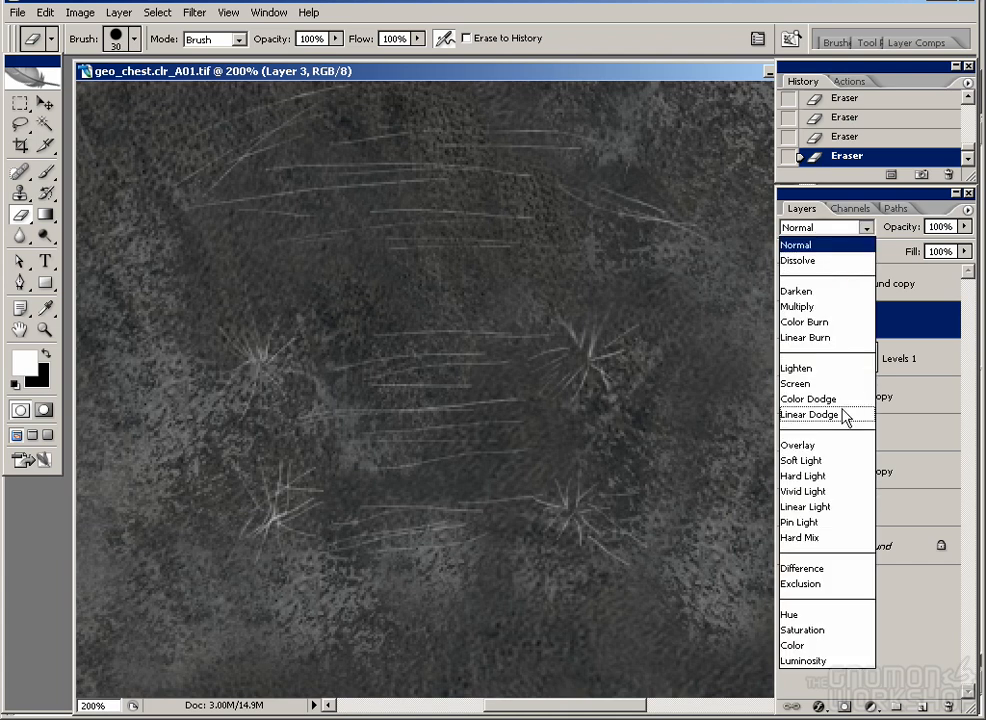
left_click(823, 450)
Step: Duplicate the crease layer and set the copy to Screen mode at 62% opacity
left_click_drag(845, 320, 921, 706)
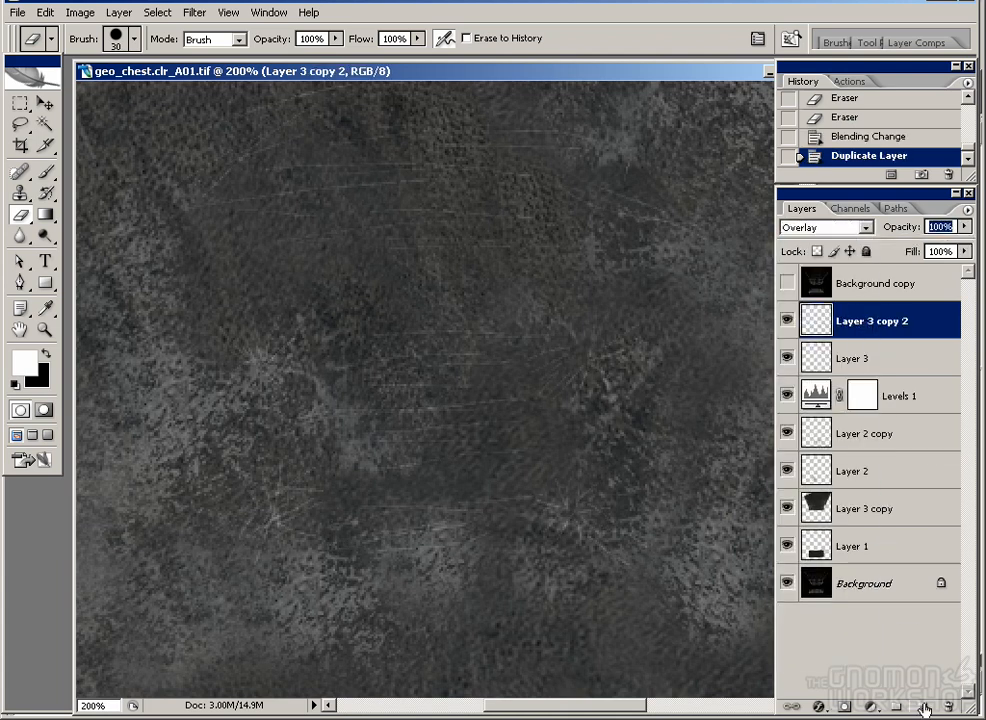
left_click(826, 227)
left_click(797, 381)
left_click_drag(964, 226, 902, 245)
left_click_drag(516, 395, 473, 371)
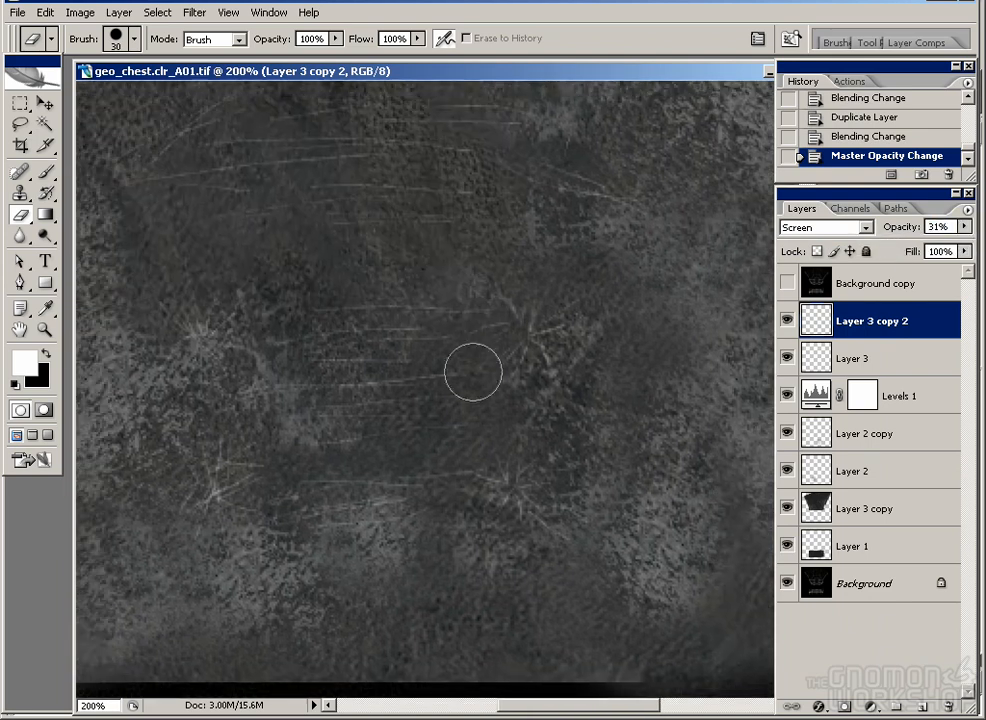
key("ctrl+minus")
left_click_drag(454, 301, 468, 360)
left_click(964, 227)
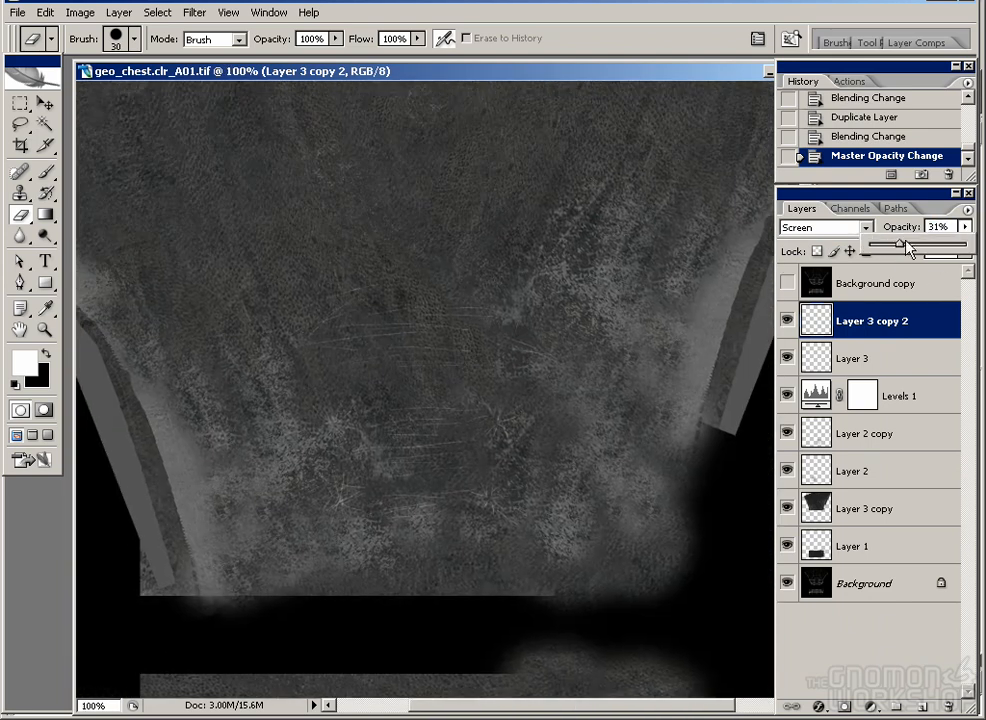
left_click_drag(708, 278, 702, 289)
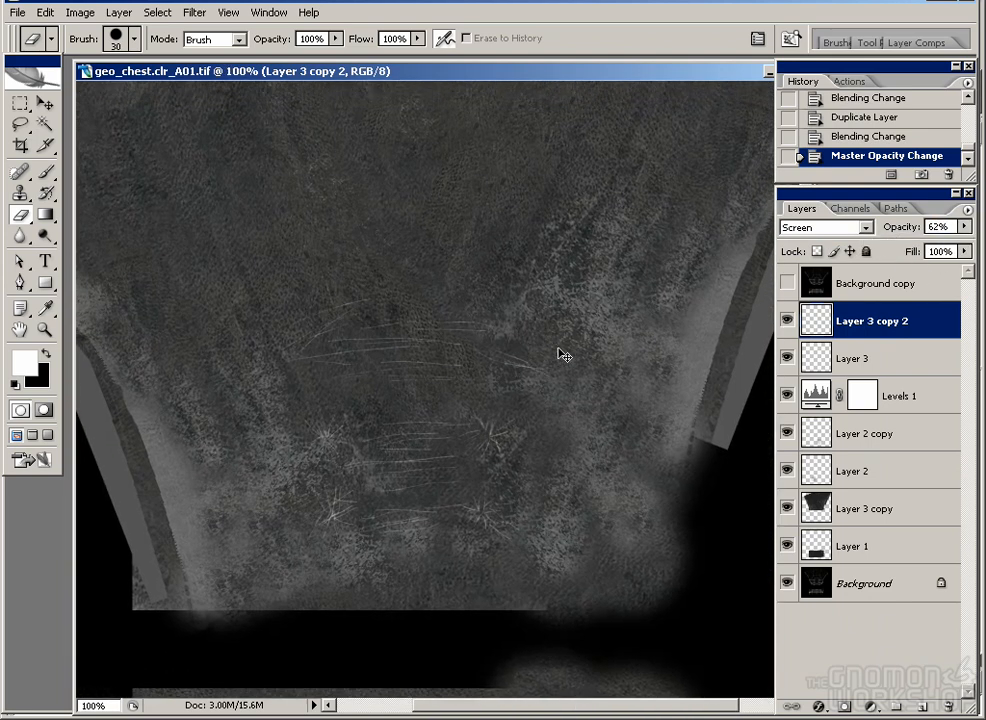
Step: Add a new layer above the crease layers and choose the 39 px spatter brush
left_click(787, 284)
left_click(787, 284)
left_click(921, 706)
key("b")
left_click(134, 40)
left_click_drag(224, 194, 227, 277)
left_click(222, 187)
left_click(222, 187)
left_click(190, 197)
left_click(340, 445)
Step: Show the UV wireframe and paint white speckled spots over the four abdomen buttons on Layer 4
left_click(787, 284)
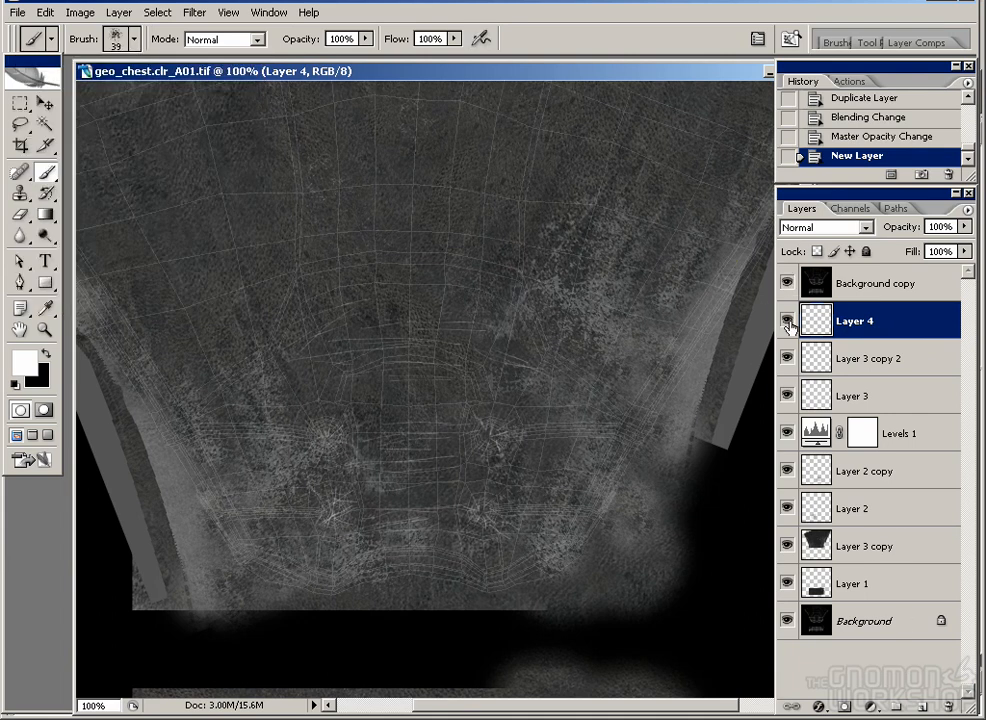
left_click(488, 433)
left_click(486, 512)
left_click(333, 514)
left_click(324, 433)
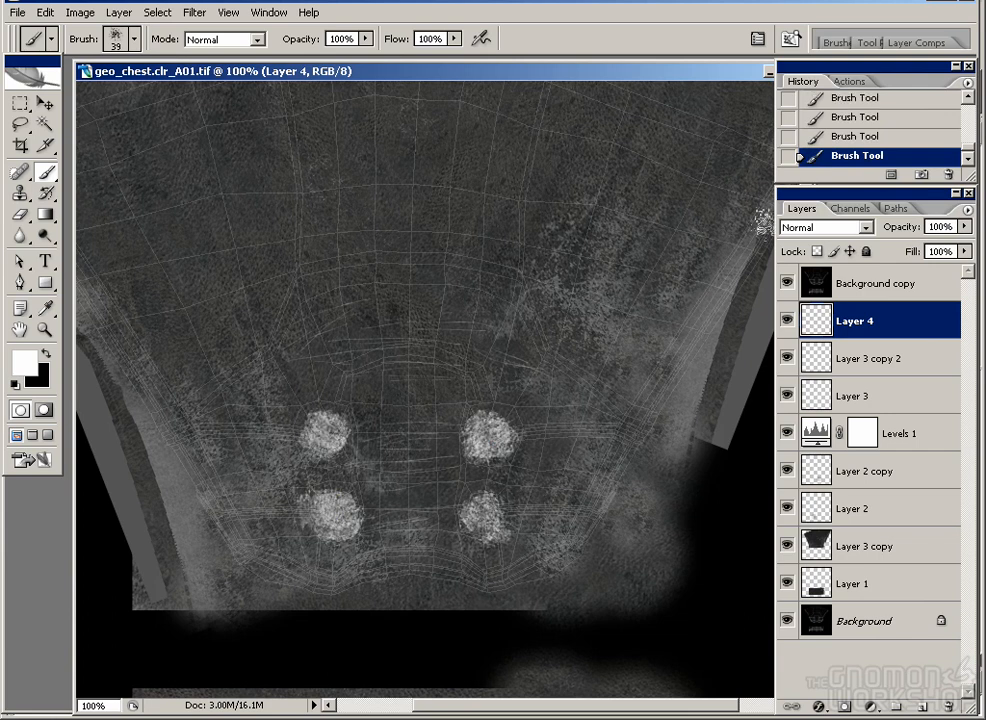
Step: Adjust the painted button spots with Levels, using input values 31, 0.52 and 253
left_click(80, 12)
left_click(285, 56)
left_click_drag(700, 438, 753, 438)
left_click_drag(576, 438, 605, 438)
left_click_drag(821, 438, 816, 443)
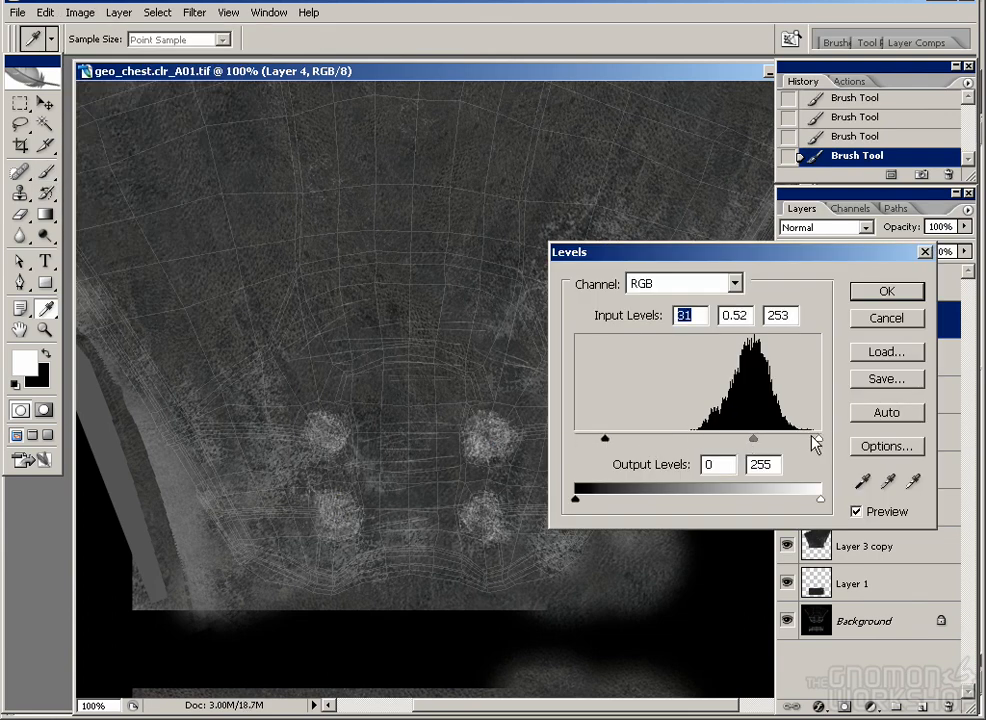
key("Return")
Step: Set Layer 4 to Lighten mode at 43% opacity and hide the UV wireframe
left_click(836, 230)
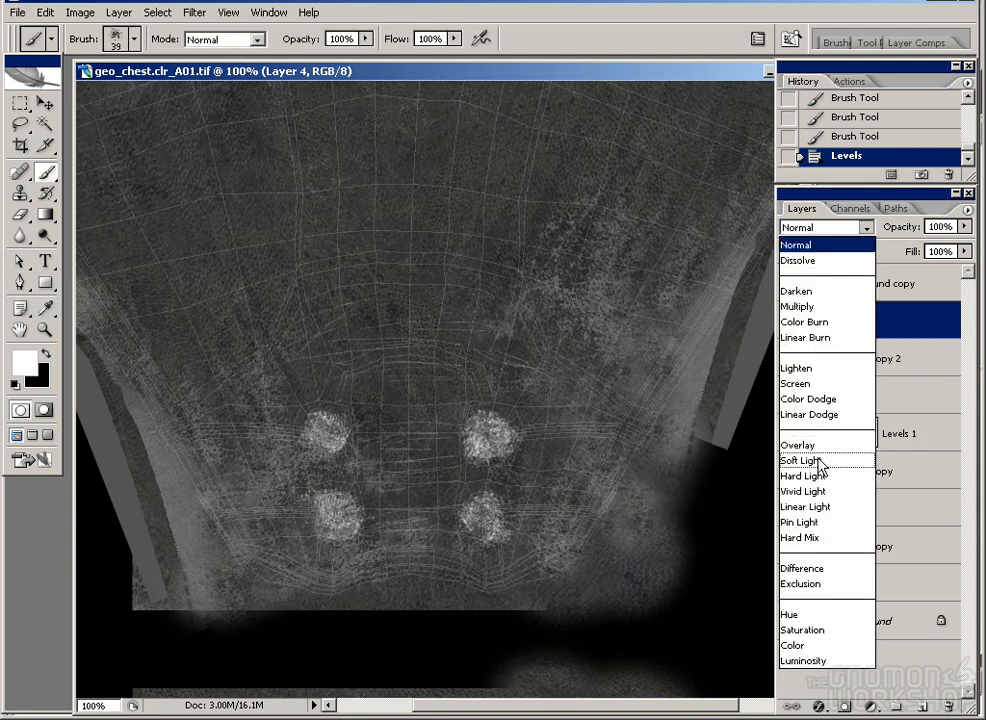
left_click(826, 385)
left_click(836, 228)
left_click(812, 368)
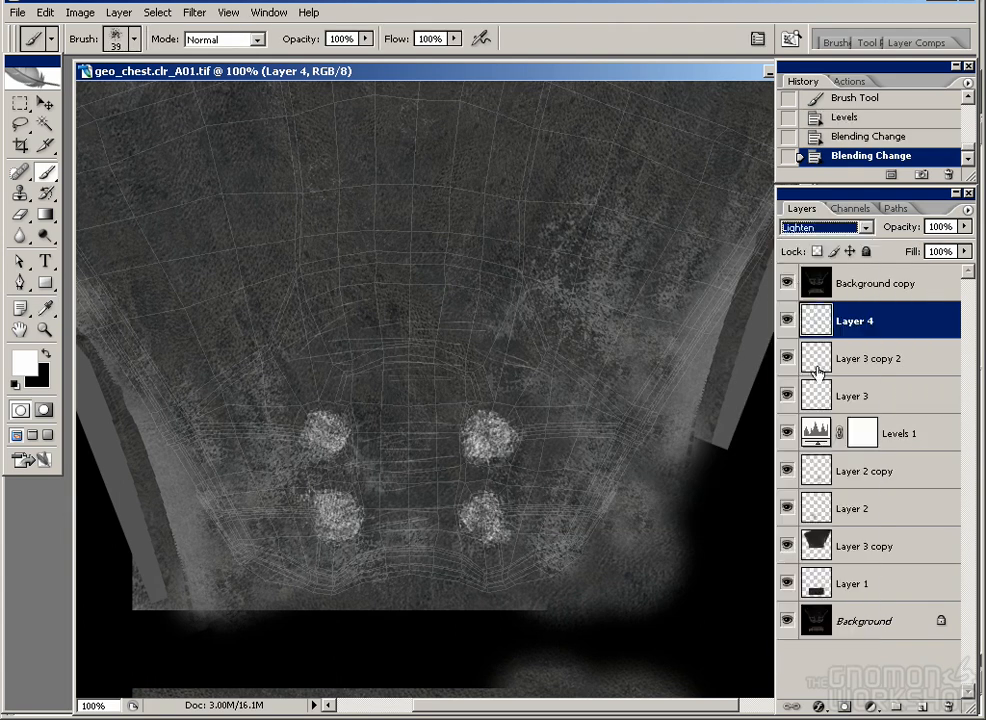
left_click(787, 284)
left_click(965, 227)
left_click_drag(922, 250, 907, 244)
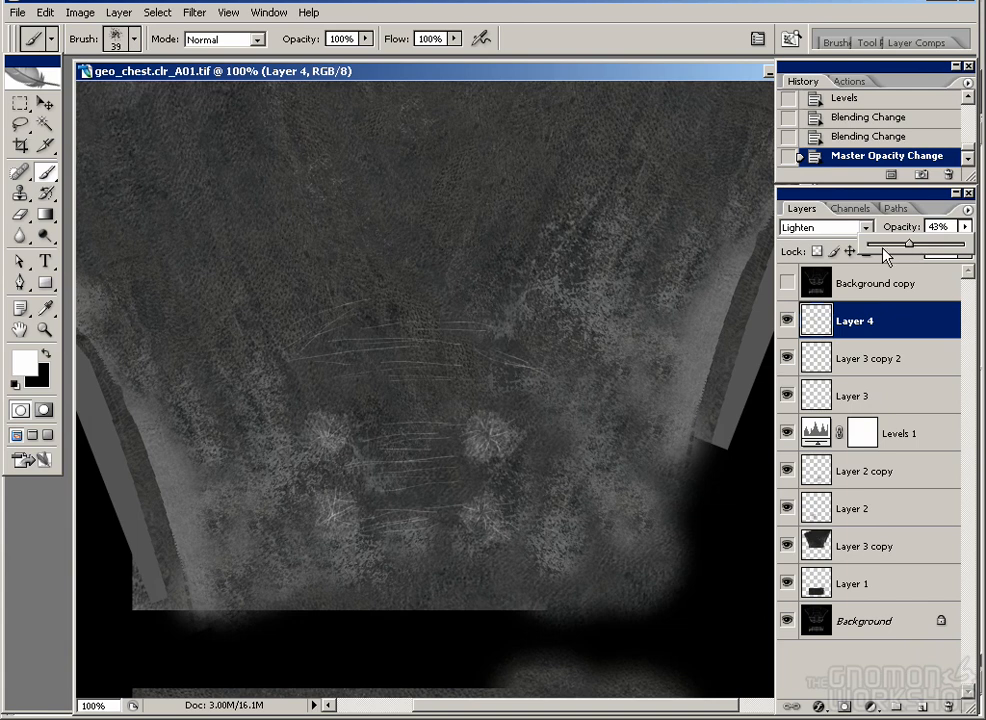
Step: Use the wireframe as a guide to paint 20 px spatter wear along the lower piece's center seam and raised ribs, and hide it again
left_click_drag(470, 288, 462, 336)
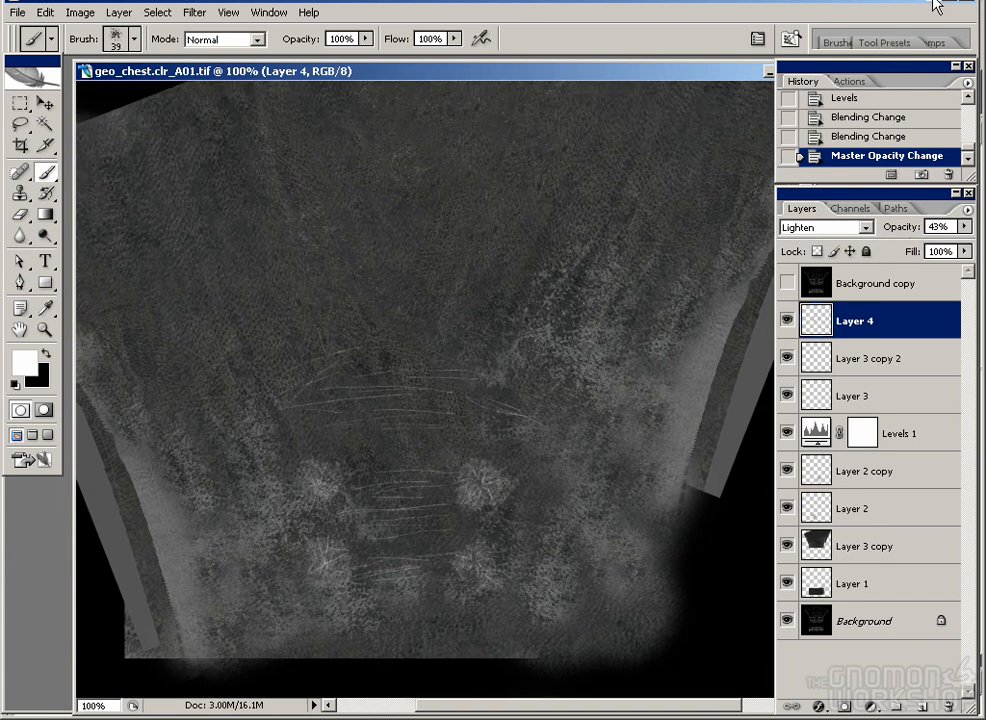
left_click_drag(423, 690, 482, 357)
key("ctrl+plus")
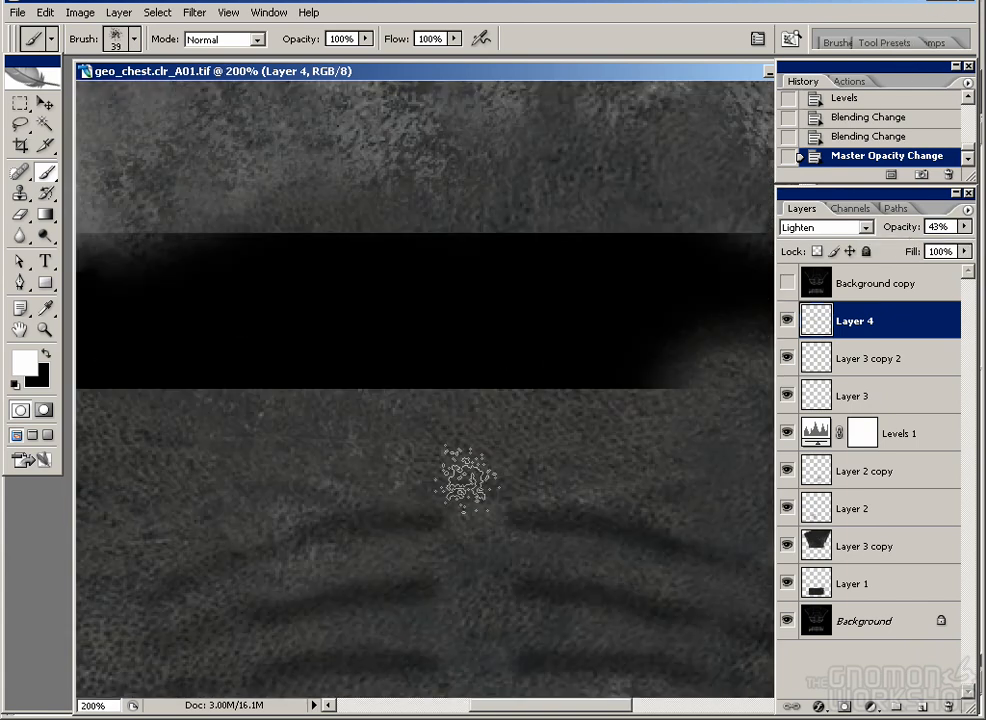
left_click(787, 283)
scroll(363, 286, "down", 3)
key("bracketleft")
key("bracketleft")
mouse_move(455, 405)
left_mouse_down()
mouse_move(462, 621)
mouse_move(492, 378)
left_mouse_up()
left_click_drag(207, 499, 410, 468)
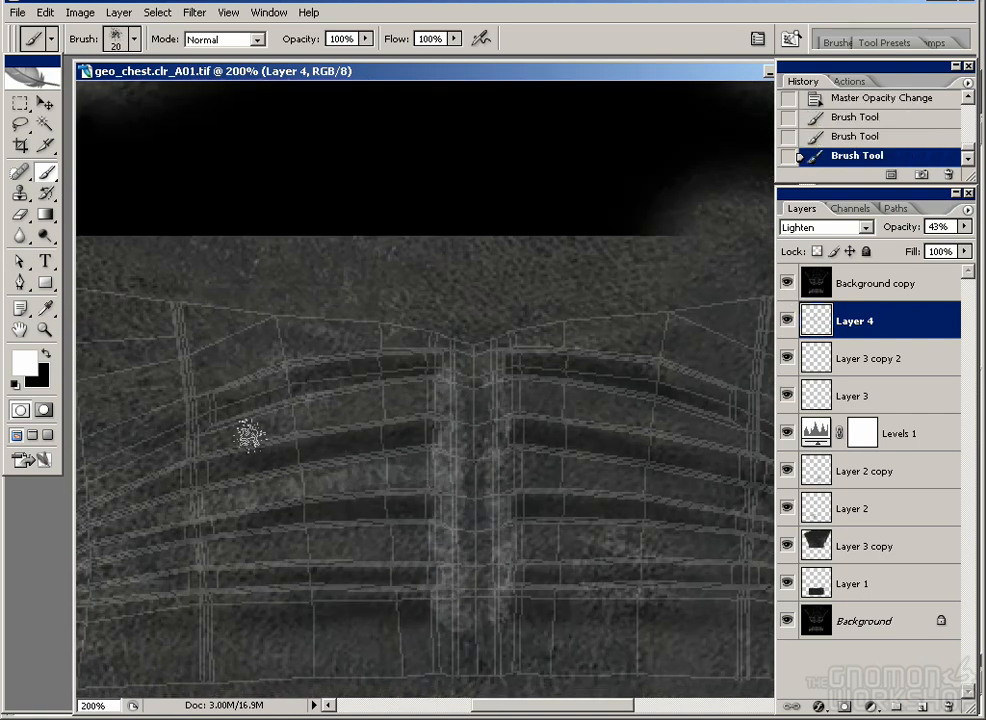
left_click_drag(251, 434, 430, 398)
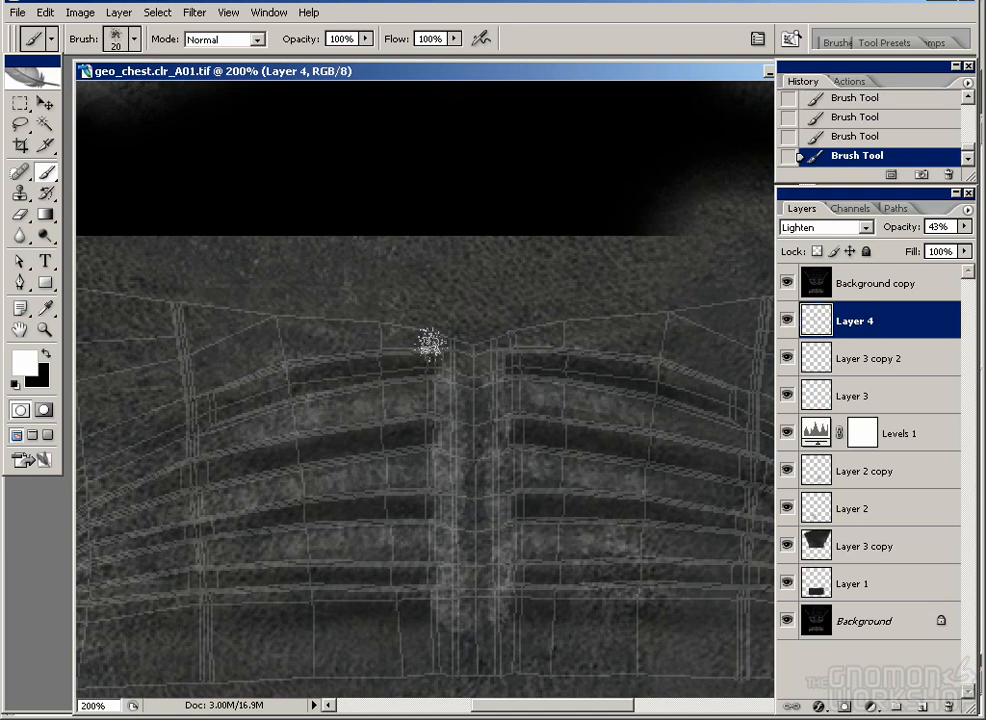
left_click(787, 283)
key("r")
left_click_drag(451, 453, 563, 414)
key("ctrl+z")
Step: Fade the spatter wear around the center seam and its lower end with a 30 px eraser
key("e")
left_click_drag(469, 464, 392, 470)
left_click_drag(442, 550, 442, 614)
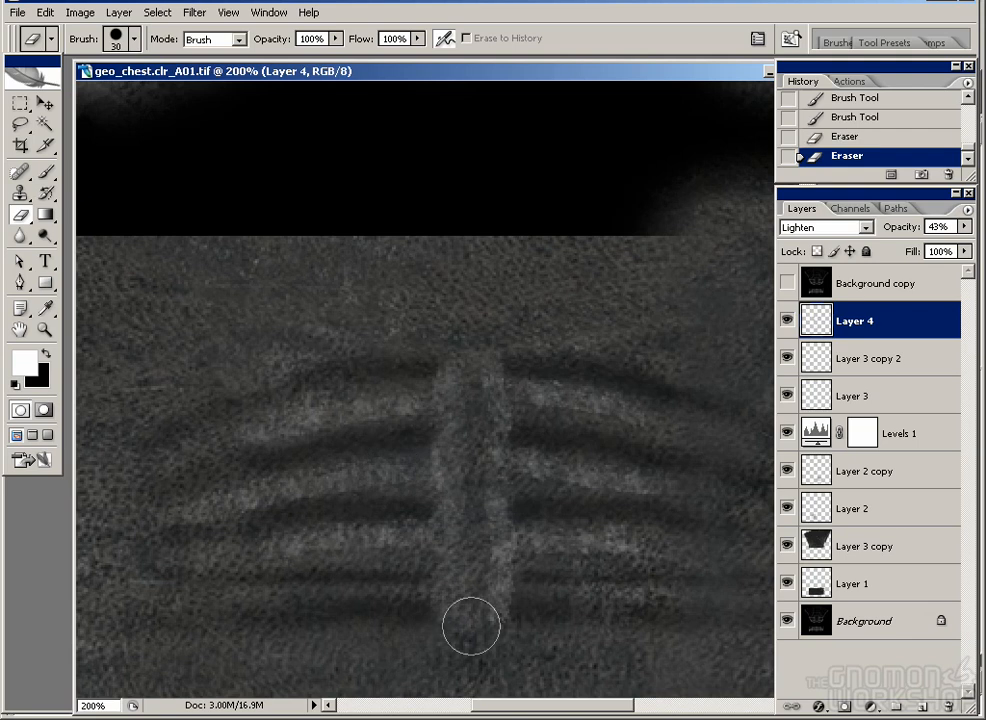
left_click(447, 614)
left_click(502, 606)
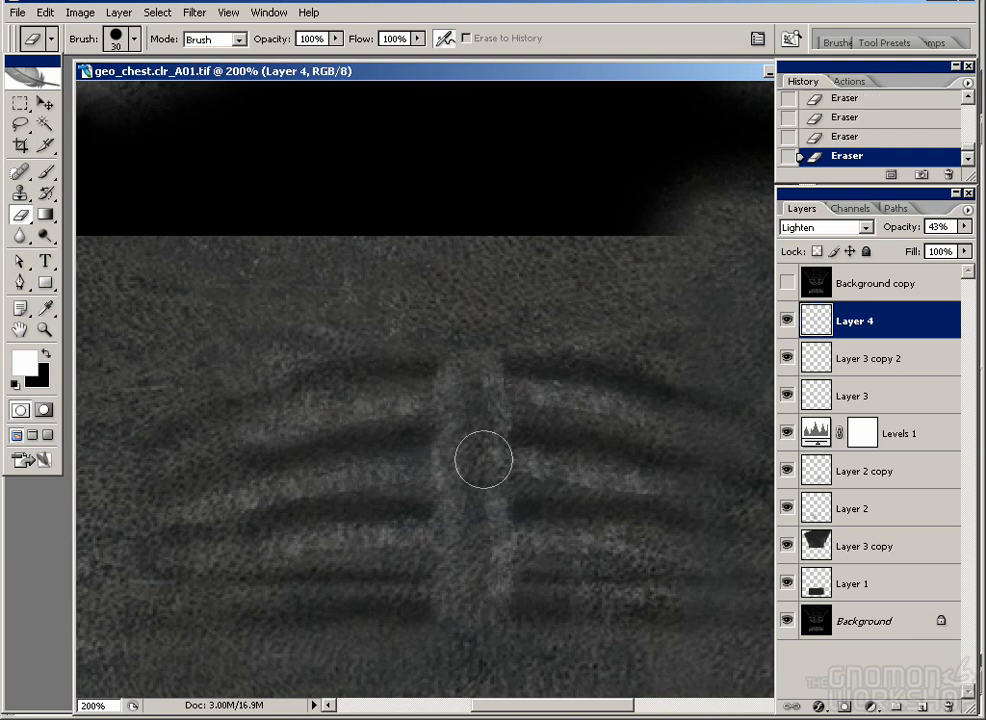
Step: Switch to Maya's Render View and mark a render region around the front of the torso
key("ctrl+minus")
key("ctrl+minus")
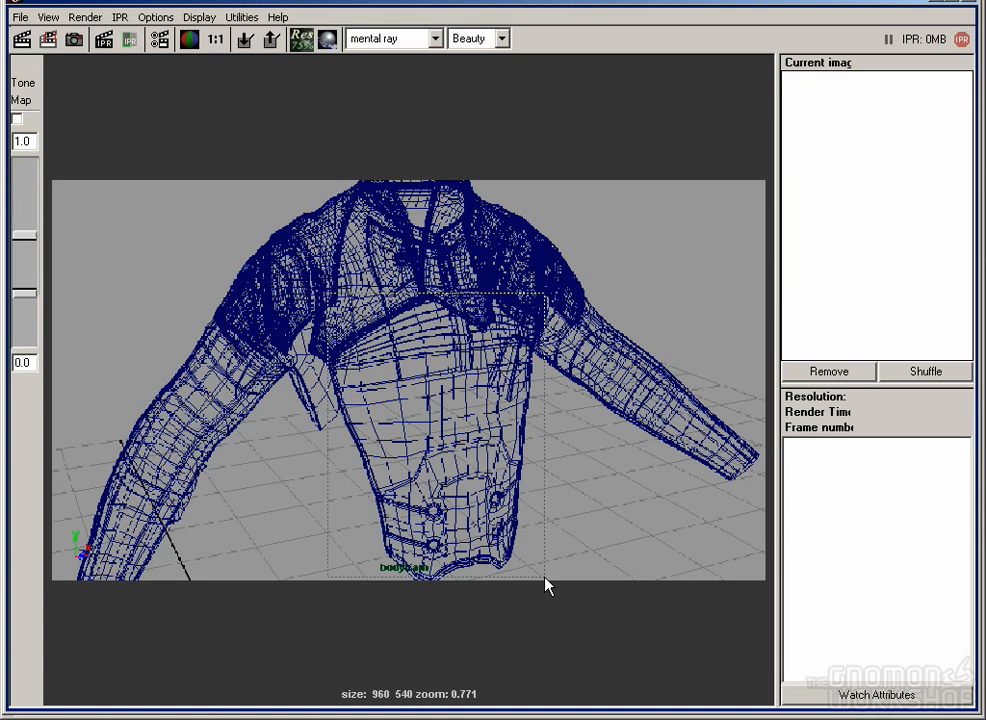
left_click_drag(544, 578, 328, 293)
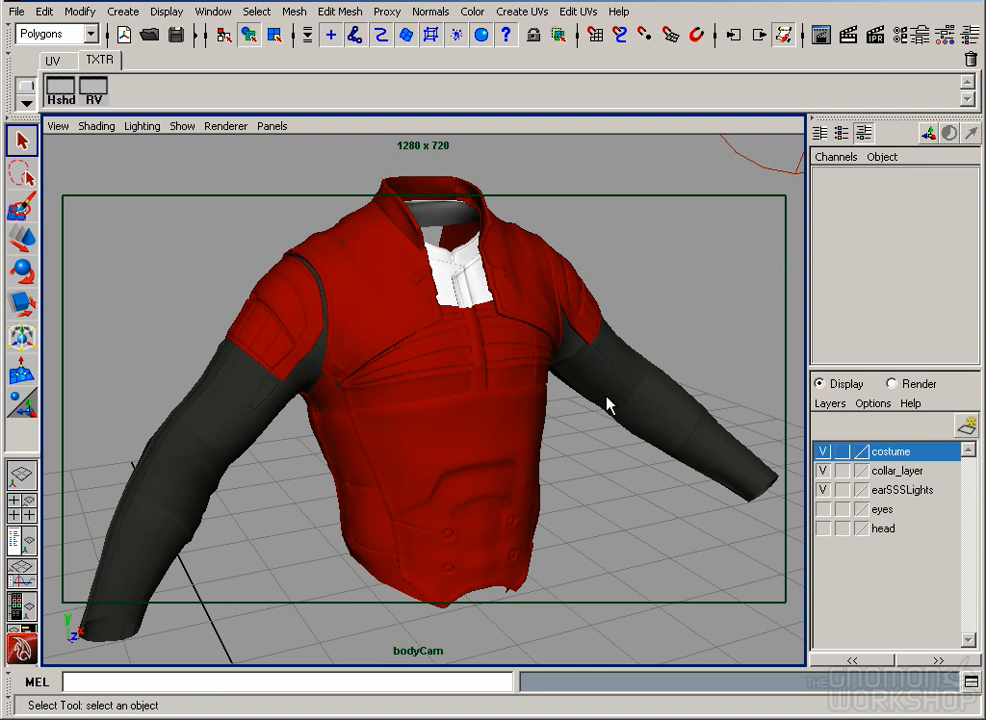
Step: Smooth the meshes of both sleeves and keep the two sleeves selected
left_click(607, 404)
left_click(193, 425, "shift")
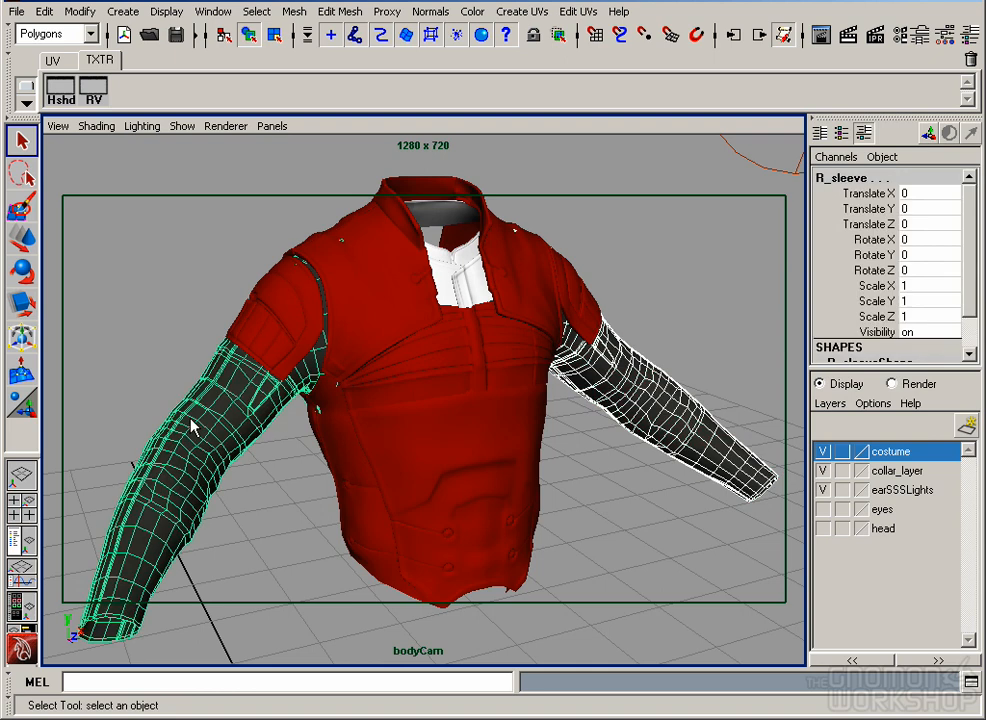
left_click(294, 11)
left_click(315, 110)
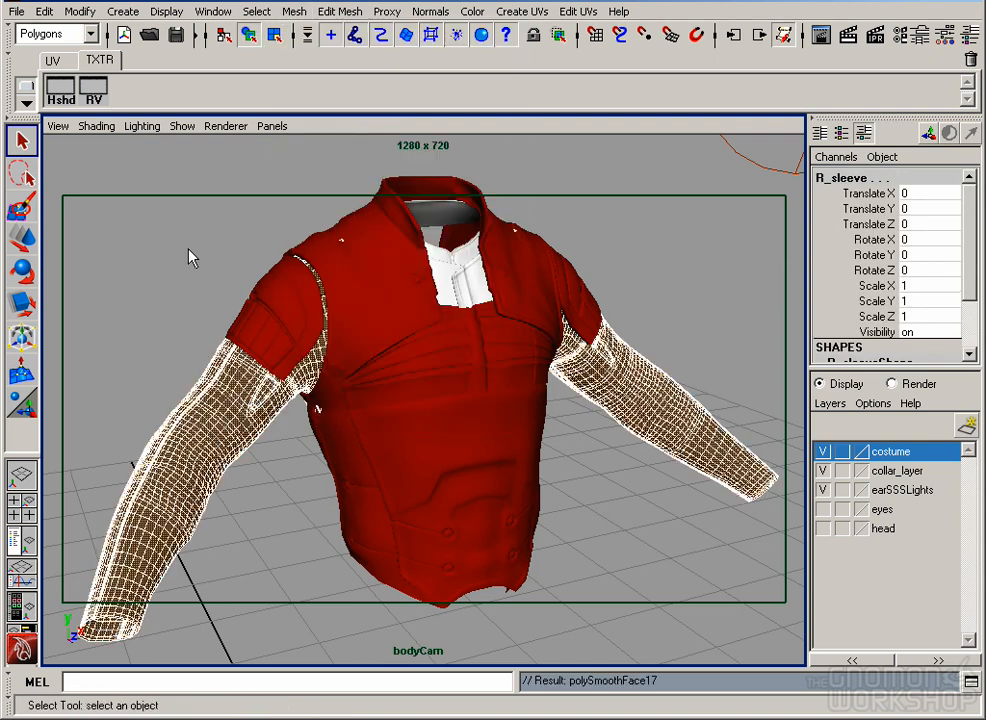
left_click(127, 185)
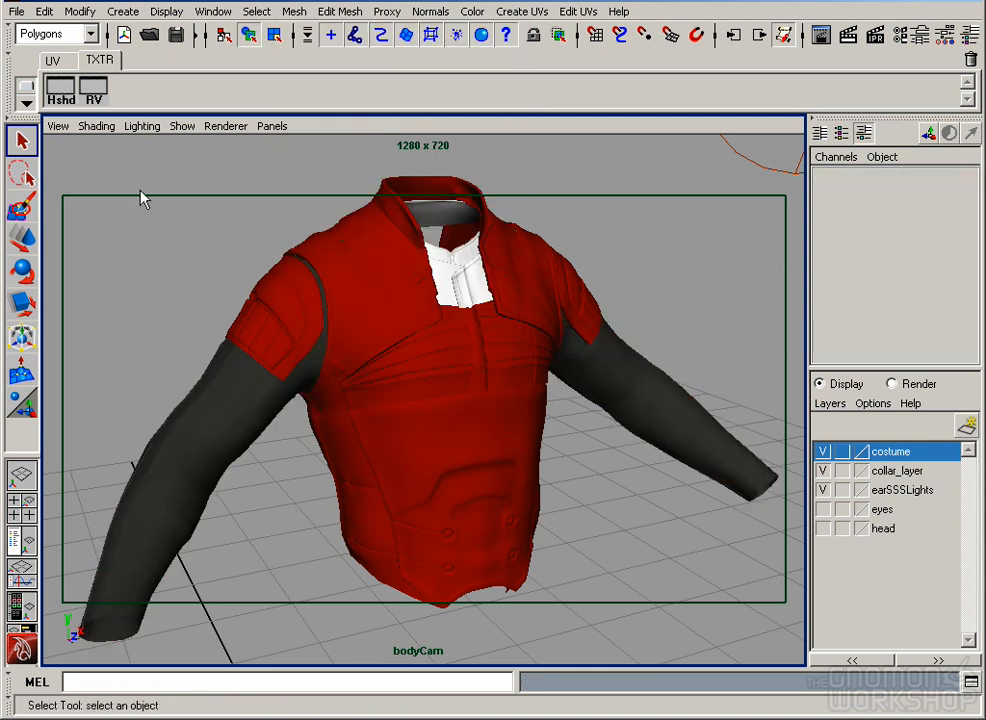
key("ctrl+z")
key("ctrl+z")
Step: Open the sleeves' UV layout and set up a UV snapshot at 2048 by 2048
left_click(213, 11)
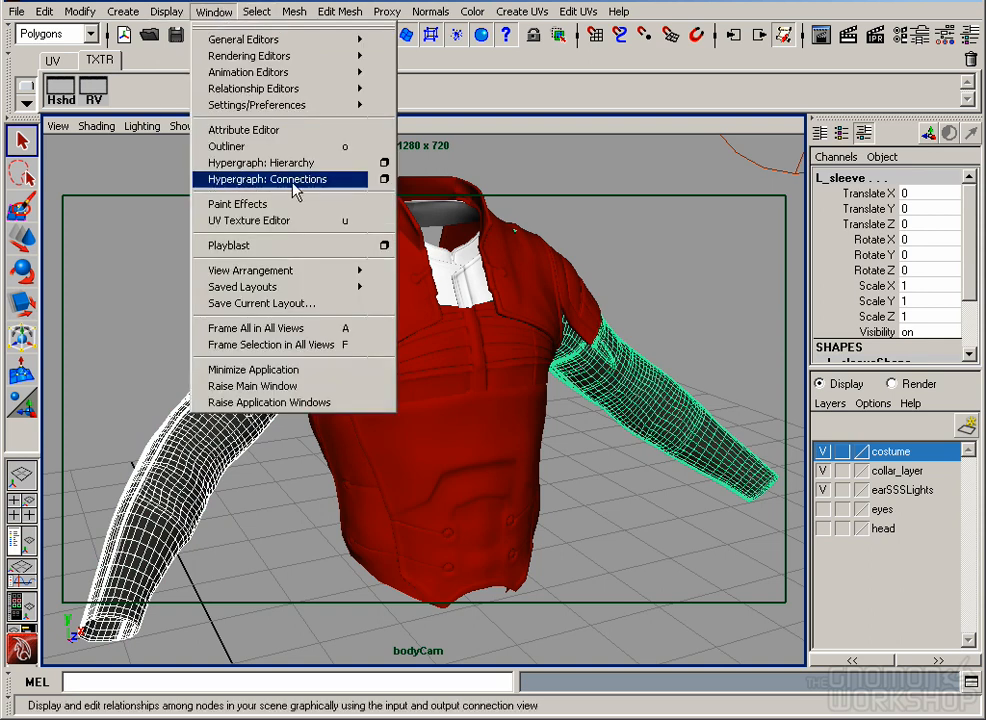
left_click(293, 218)
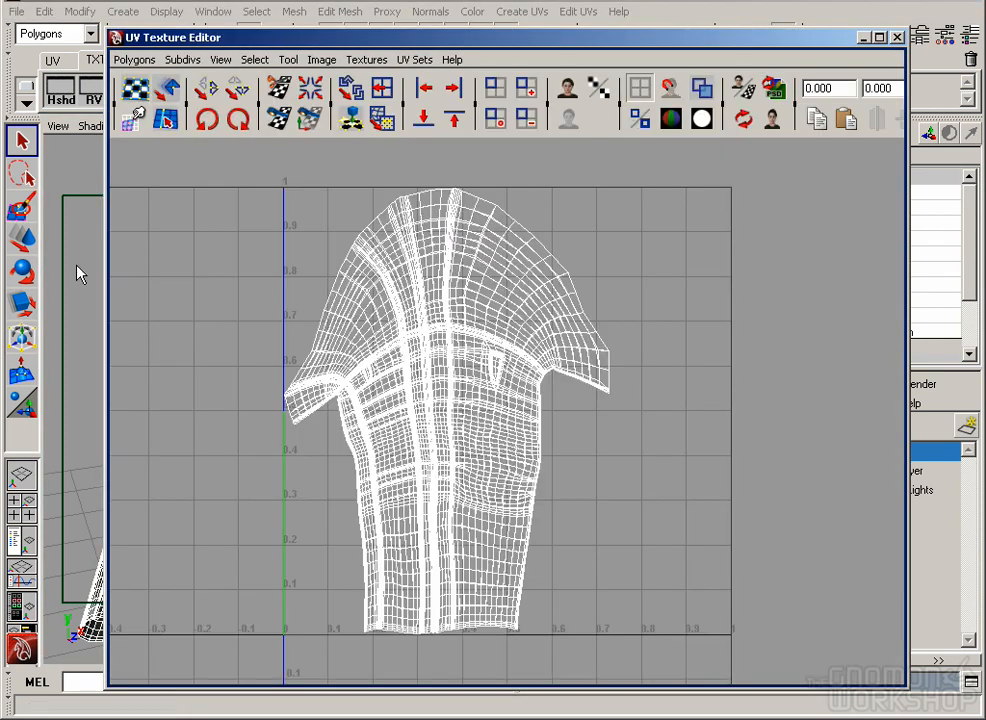
left_click(134, 59)
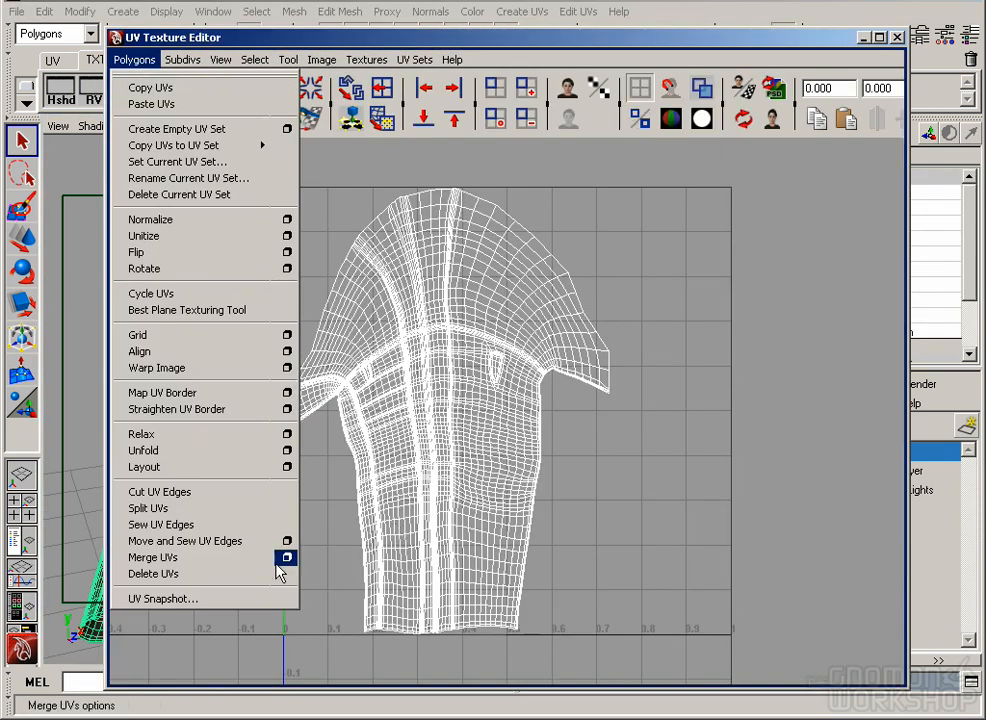
left_click(163, 598)
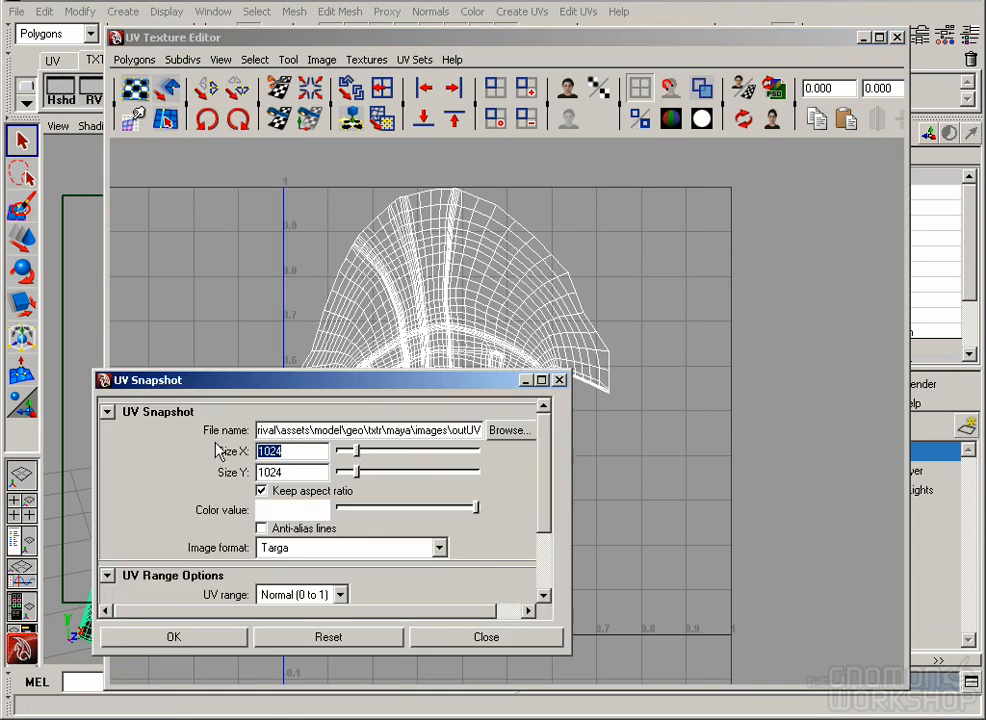
left_click(295, 475)
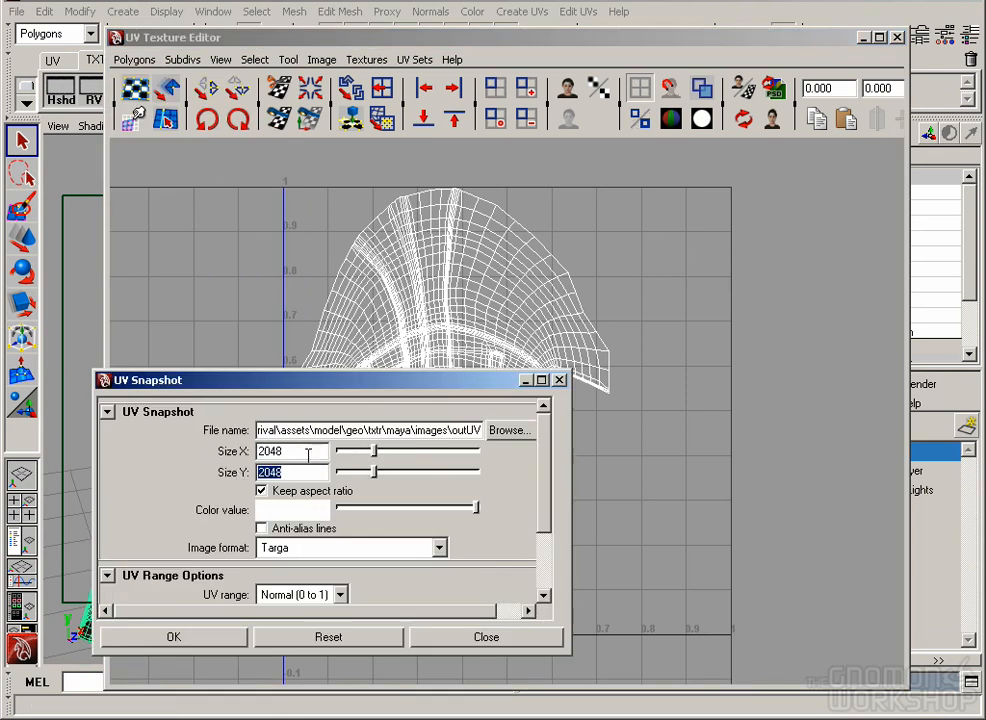
Step: Save the UV snapshot as sleeves_UV in the images\workarea folder
left_click(509, 430)
double_click(138, 189)
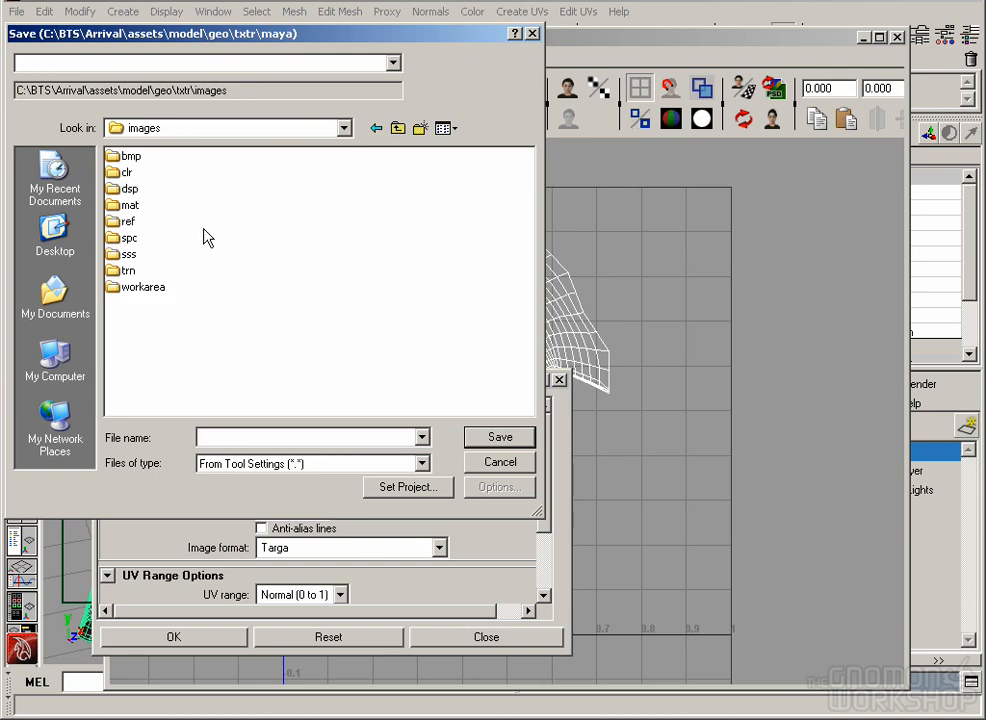
double_click(143, 287)
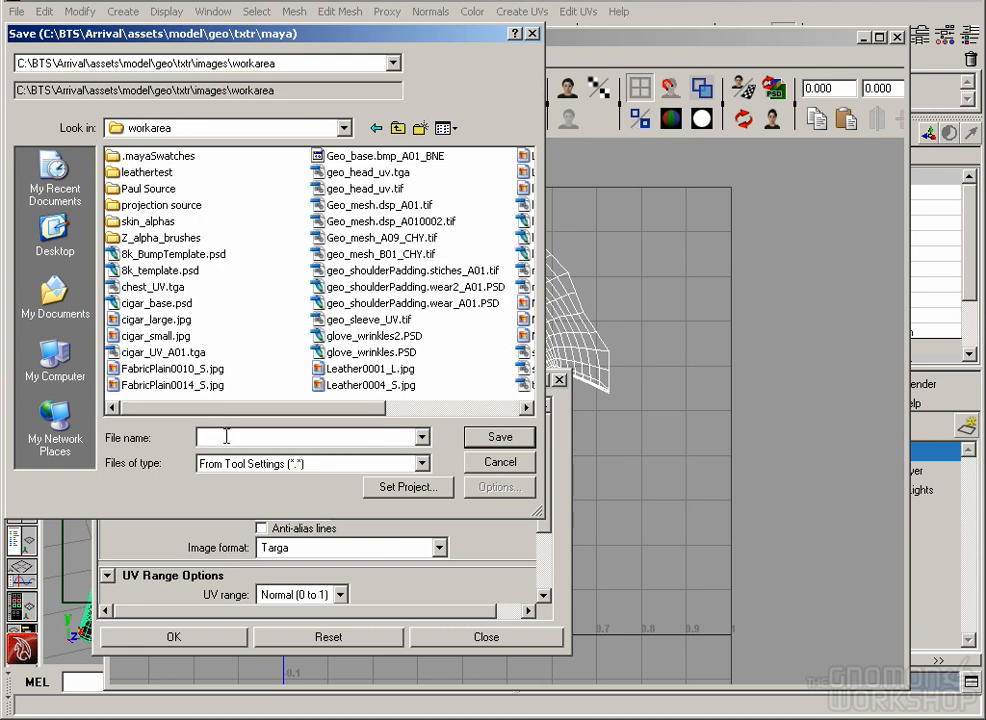
type("sleeves_UV")
left_click(500, 438)
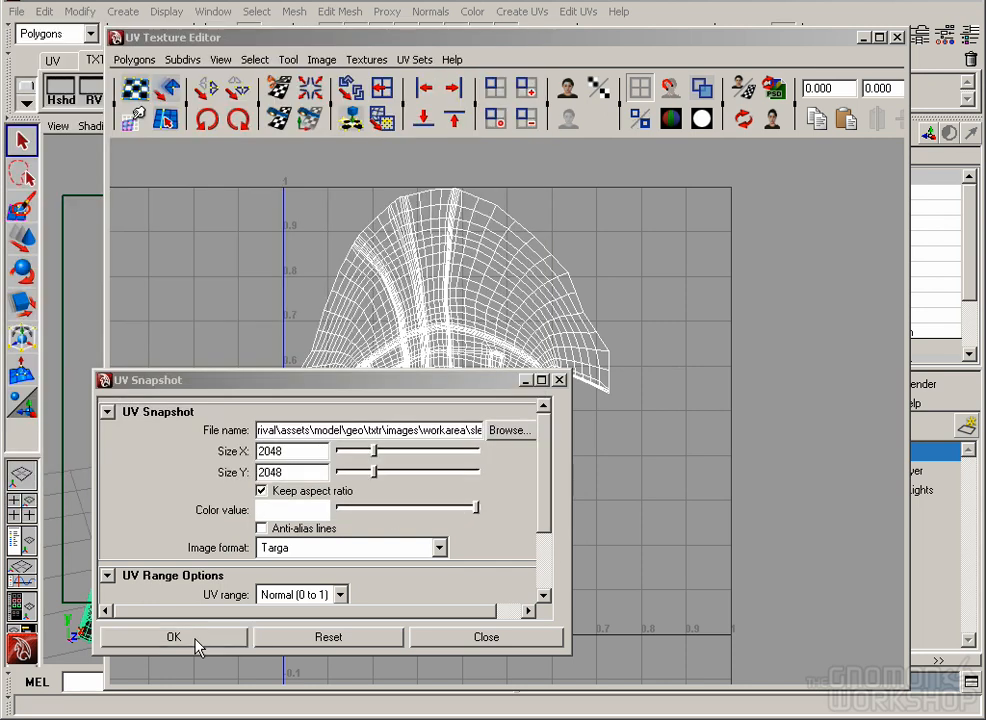
left_click(197, 646)
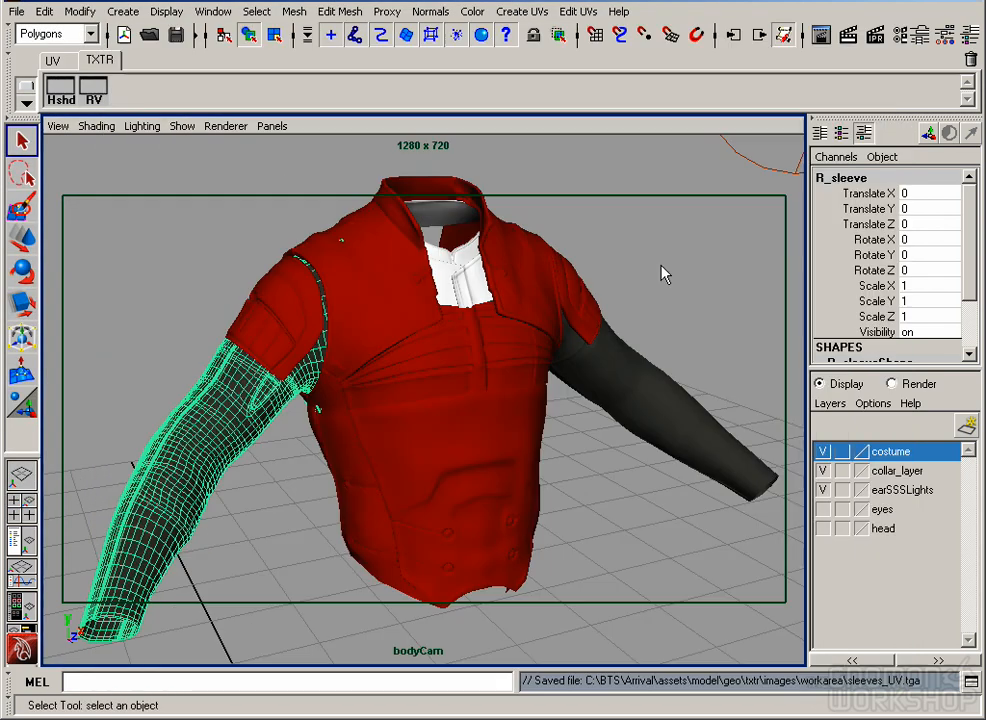
left_click(662, 273)
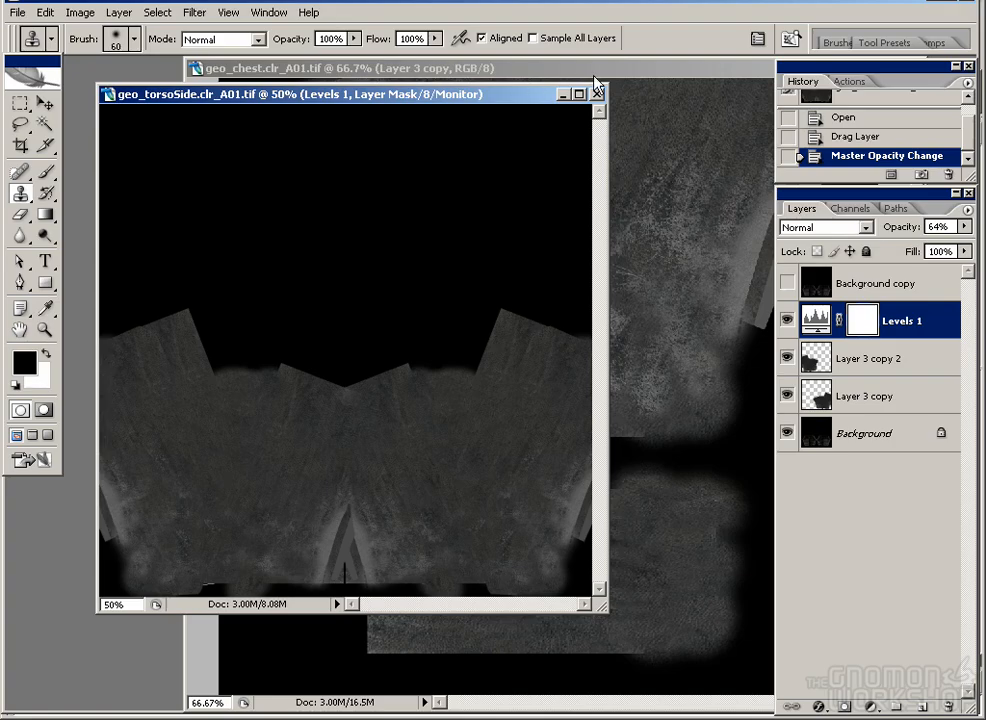
Step: Switch to Photoshop and close the torso side and chest color texture files
left_click(596, 94)
left_click_drag(637, 70, 407, 82)
left_click(682, 81)
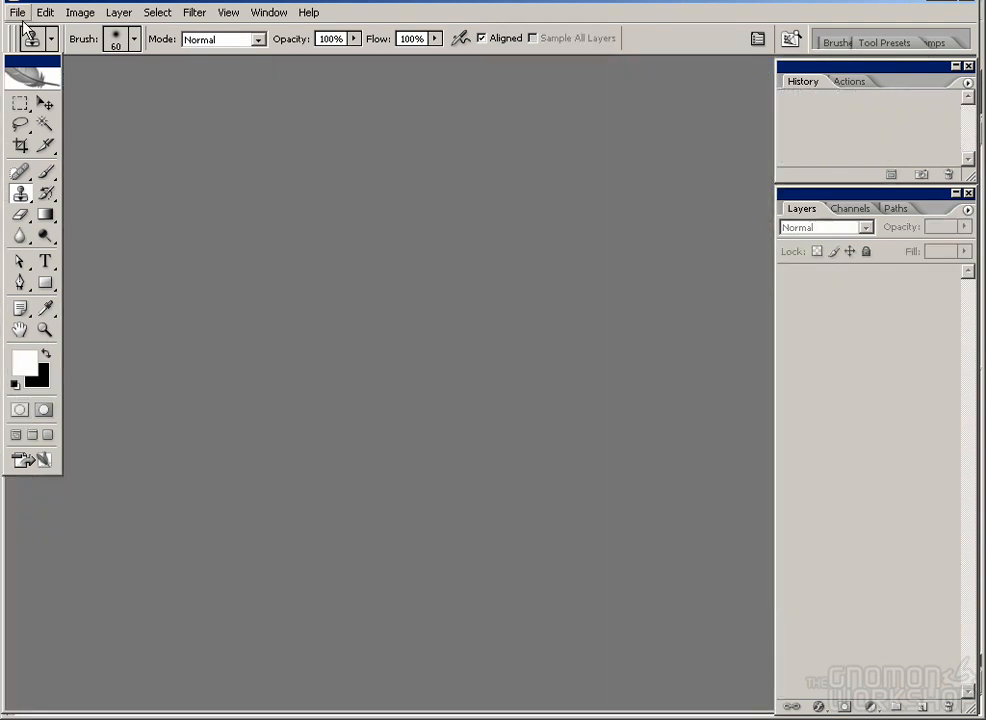
Step: Open the sleeves' UV snapshot from the images\workarea folder
left_click(17, 12)
left_click(33, 54)
left_click(560, 157)
left_click(560, 157)
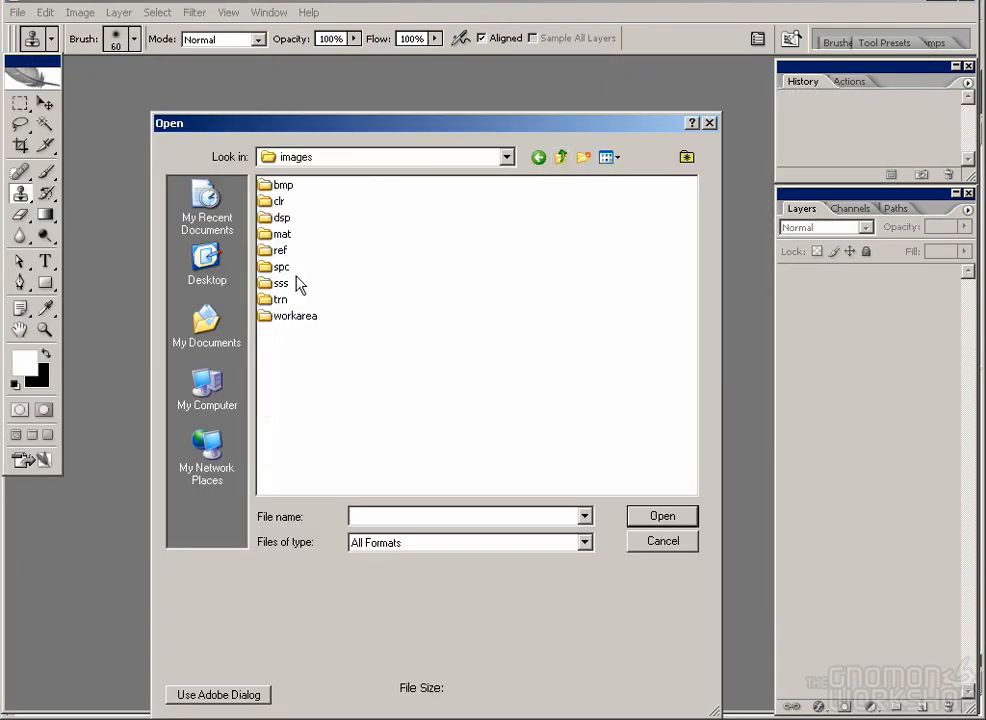
double_click(288, 315)
left_click_drag(590, 490, 662, 490)
double_click(503, 285)
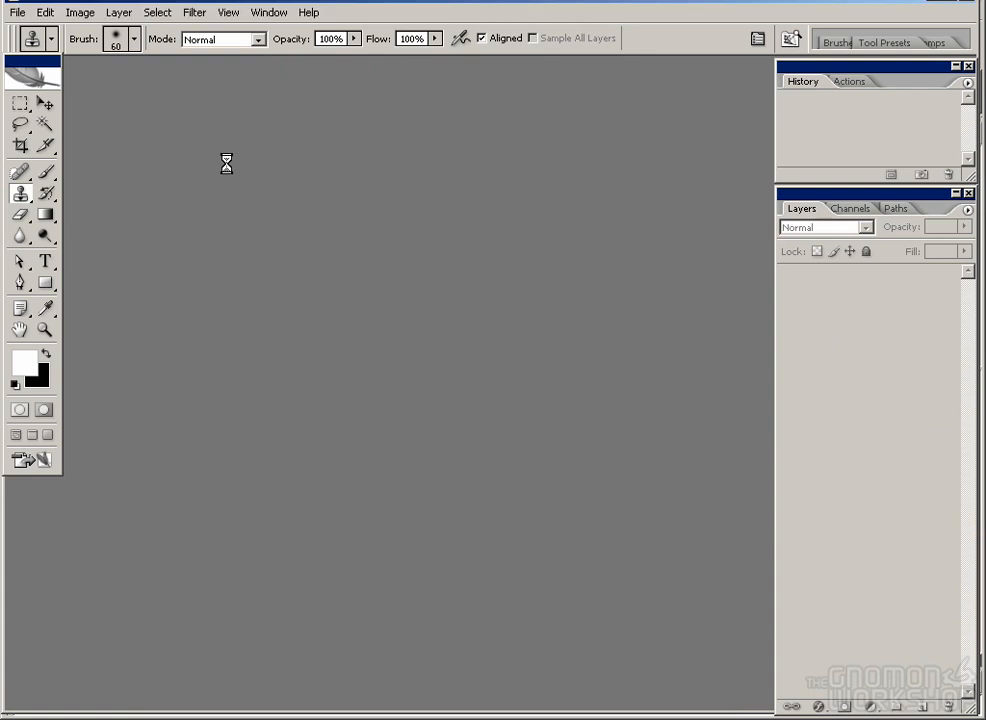
Step: Examine the shoulder and upper arm area of the sleeves UV layout at 50% zoom
double_click(45, 330)
left_click_drag(579, 584, 772, 712)
key("ctrl+minus")
key("ctrl+minus")
left_click_drag(200, 278, 388, 436)
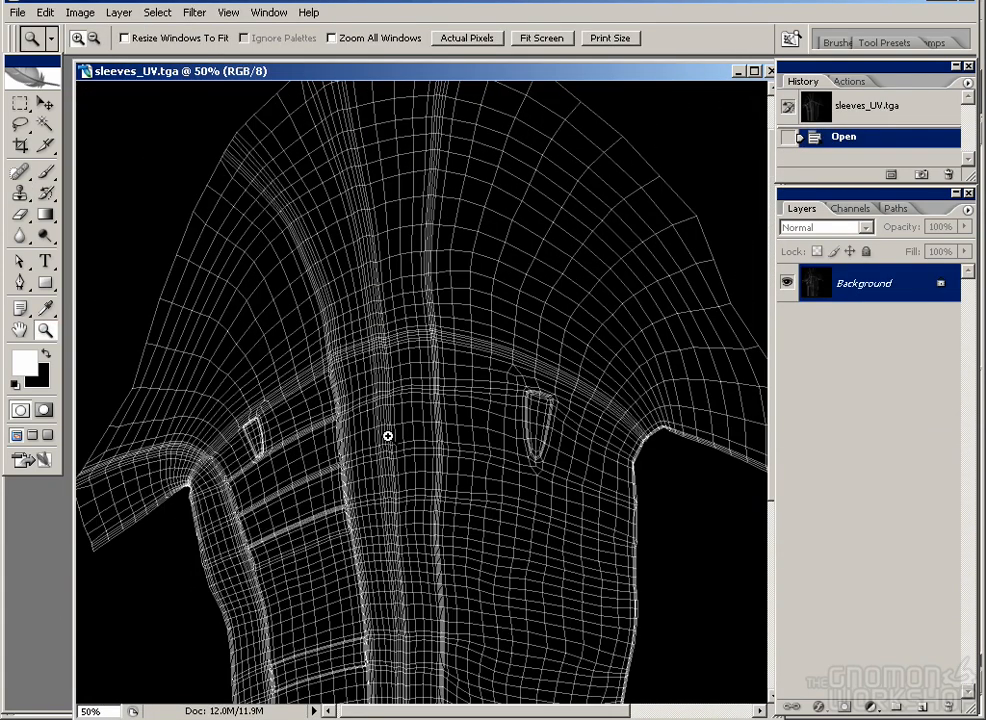
left_click_drag(503, 671, 473, 620)
left_click_drag(398, 493, 411, 449)
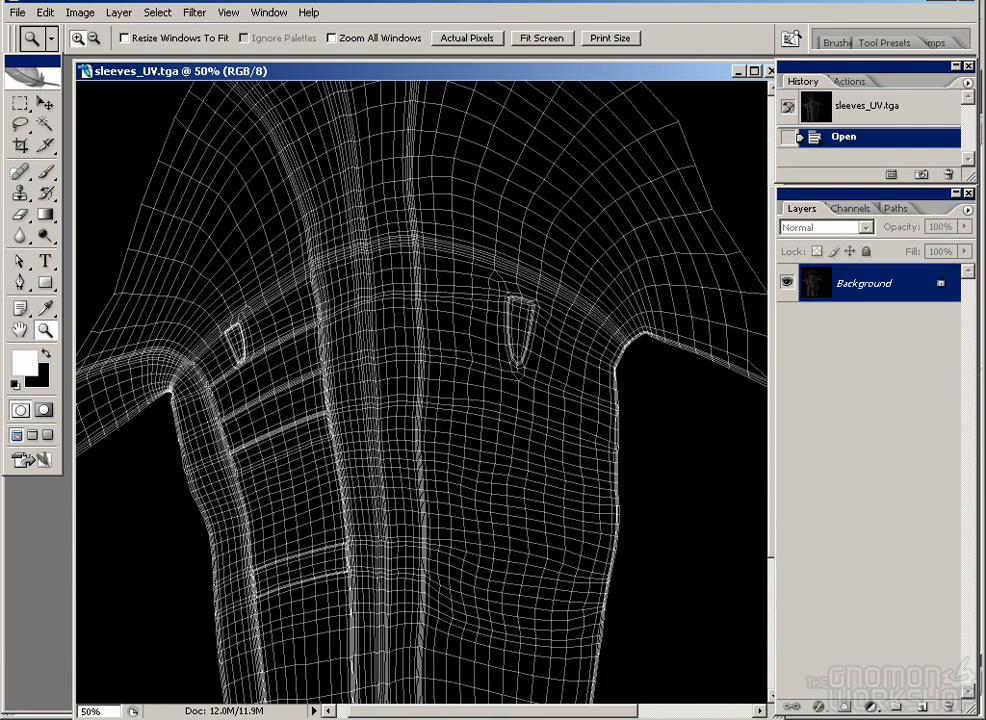
Step: Switch to the Arrival project folder in File Explorer and open Geoadjust_MG02_022507.jpg from assets\reference\geo in a large viewer
key("alt+Tab")
double_click(423, 240)
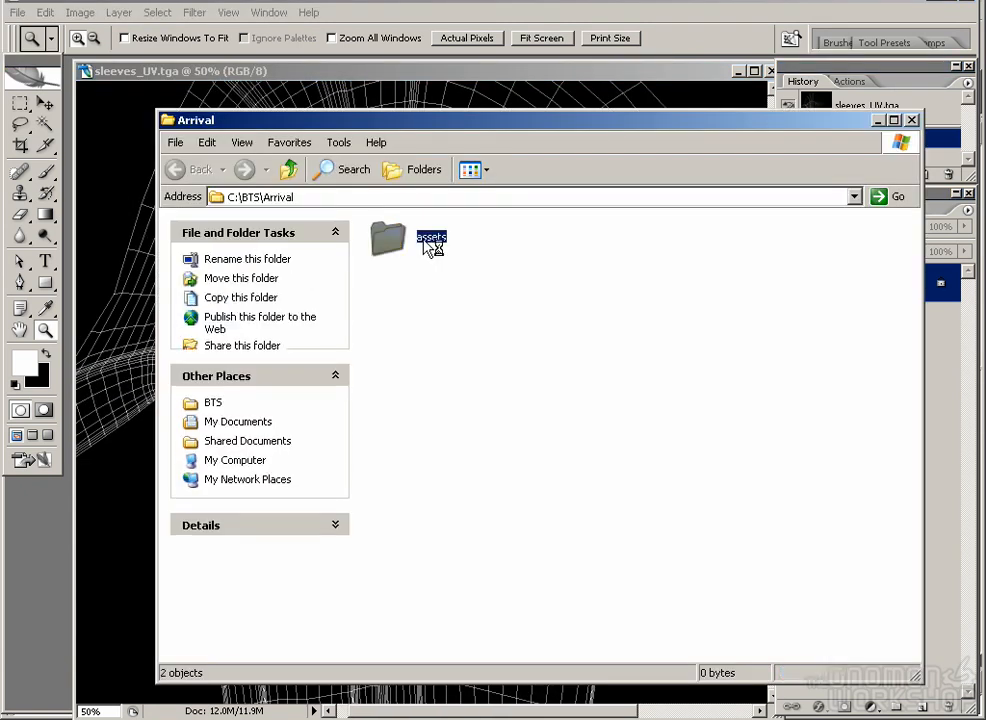
double_click(600, 244)
left_click_drag(553, 121, 503, 92)
double_click(355, 202)
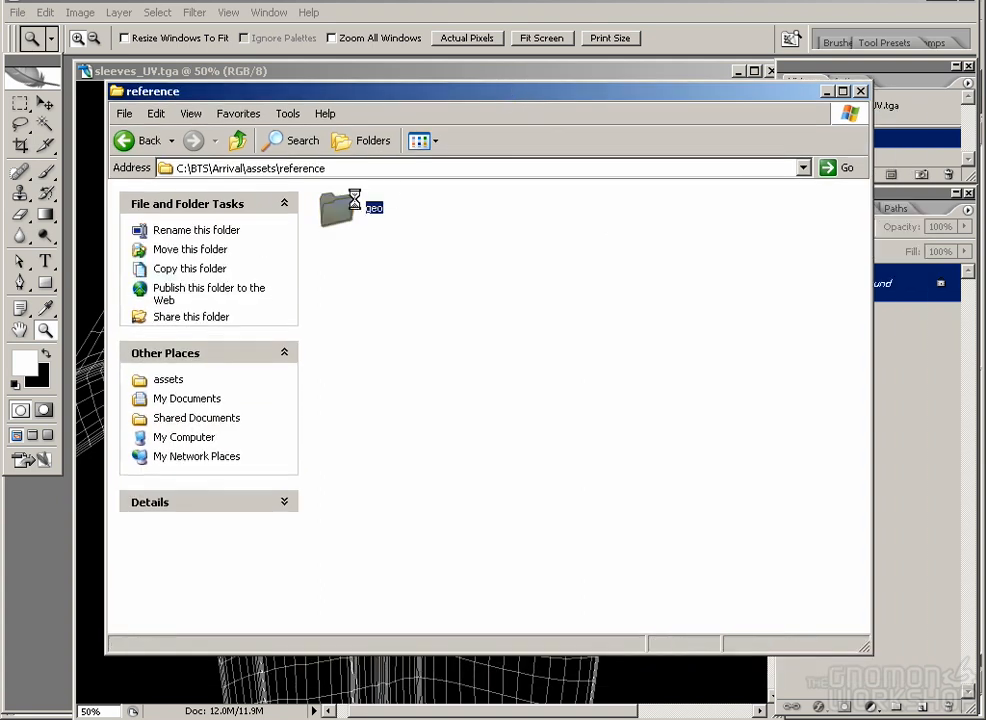
left_click_drag(404, 626, 605, 628)
left_click(543, 566)
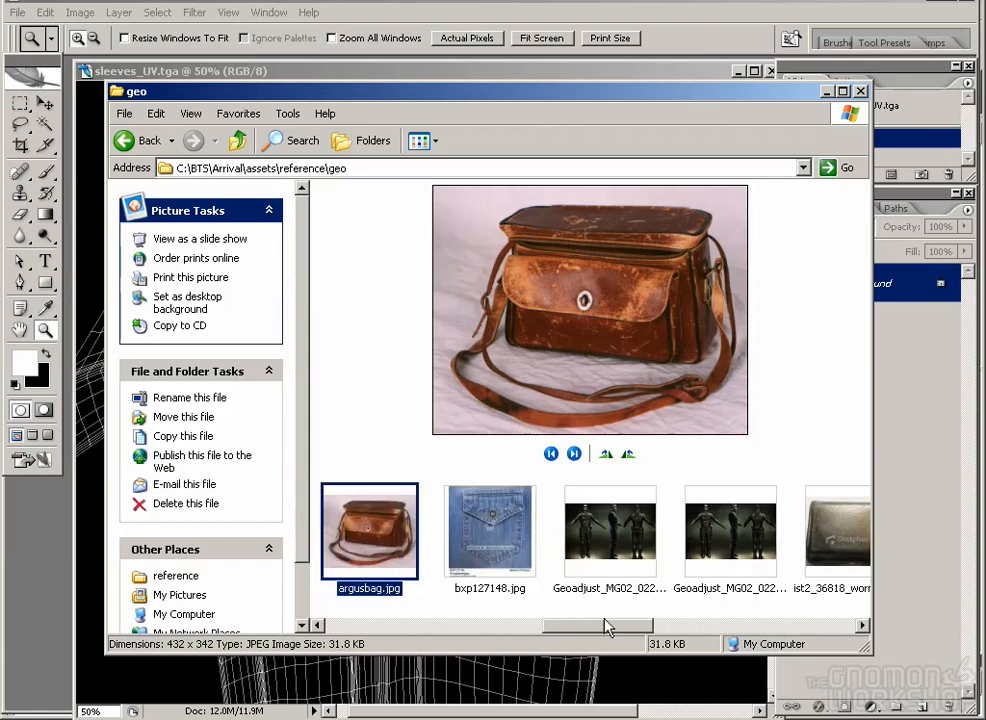
left_click(615, 550)
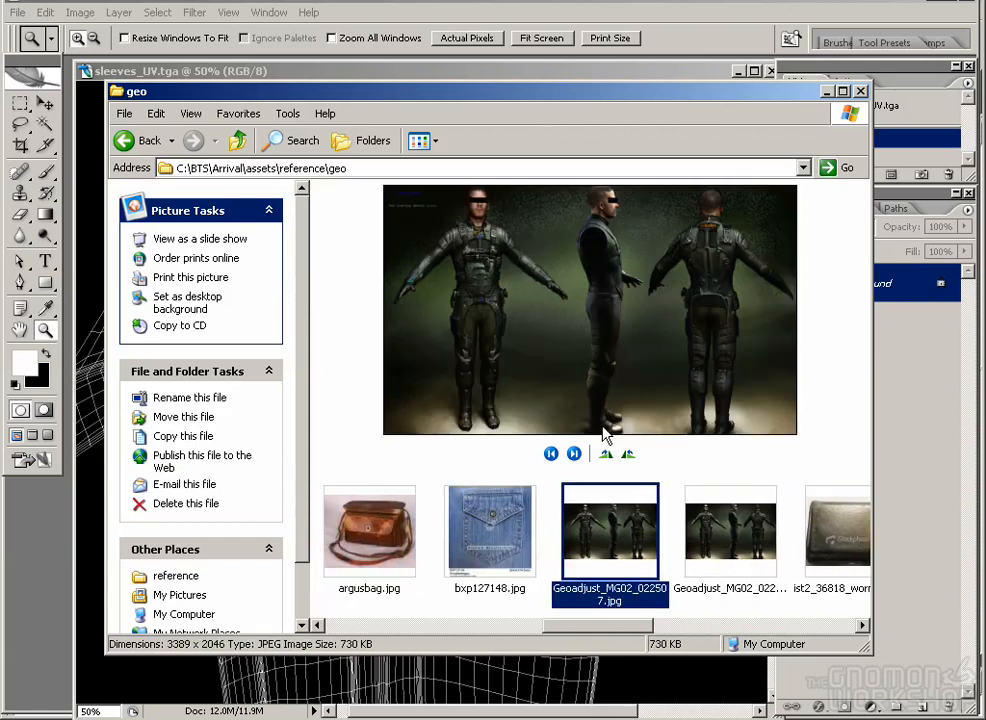
left_click_drag(862, 648, 940, 703)
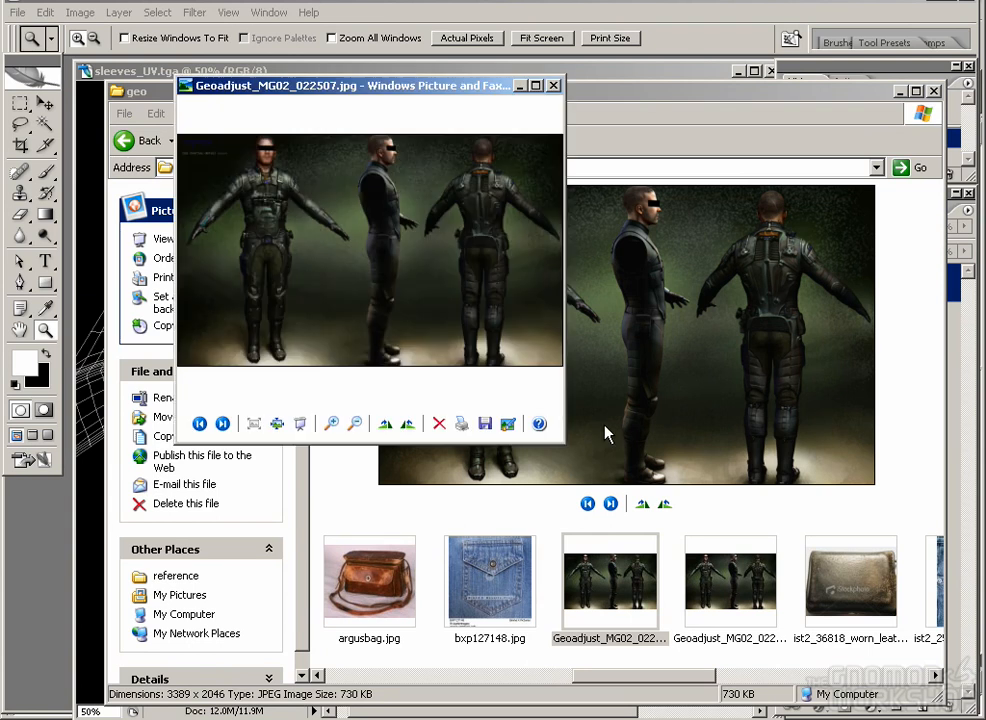
left_click_drag(564, 447, 885, 660)
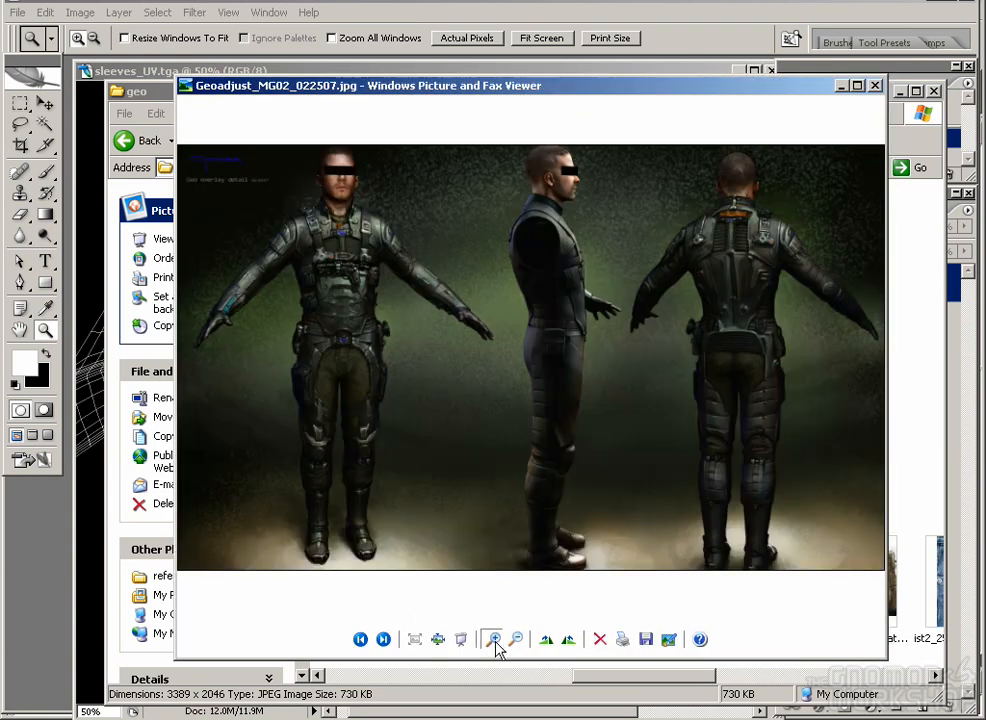
Step: Examine the sleeves and shoulders up close in the costume reference, then return to Photoshop
left_click(494, 640)
left_click(494, 640)
left_click(494, 640)
left_click(494, 640)
left_click(494, 640)
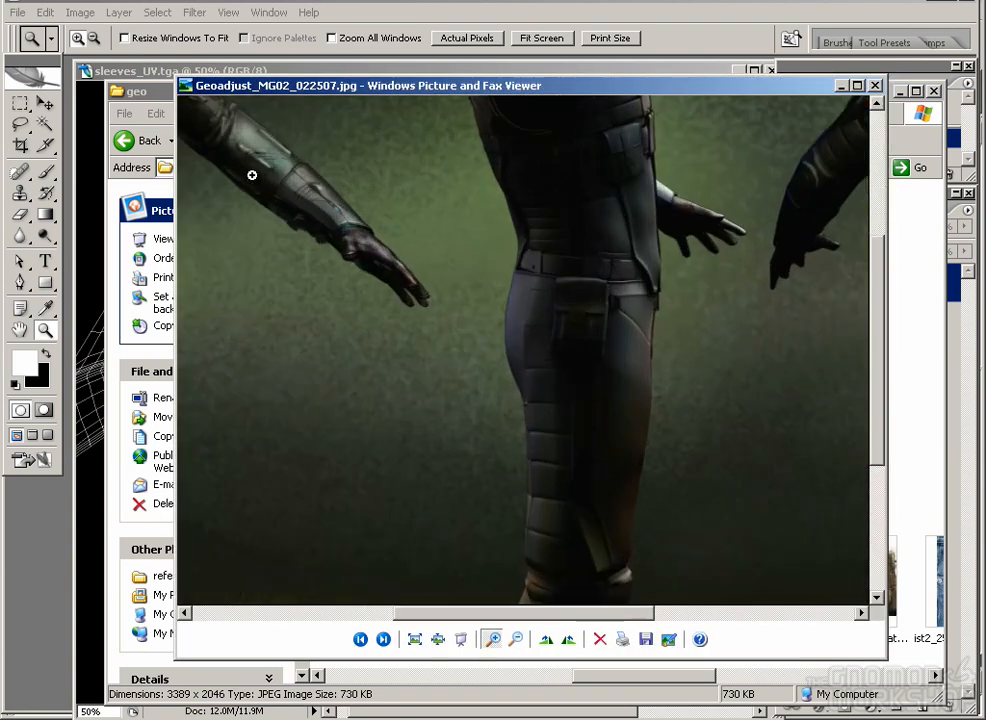
left_click(305, 232)
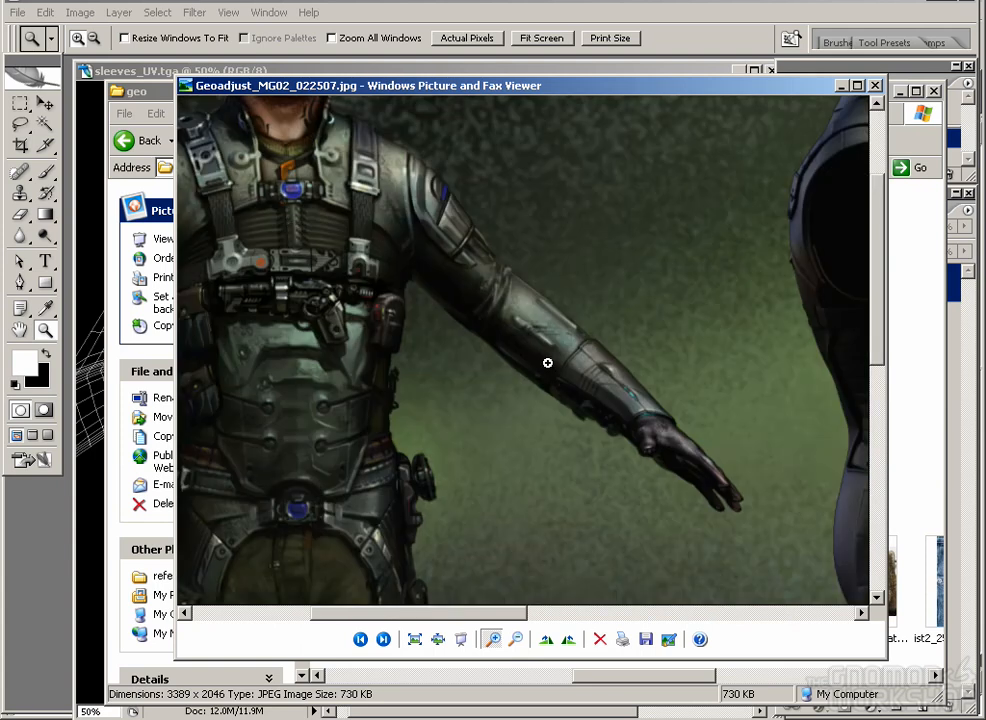
left_click_drag(376, 86, 350, 76)
left_click_drag(447, 284, 697, 381)
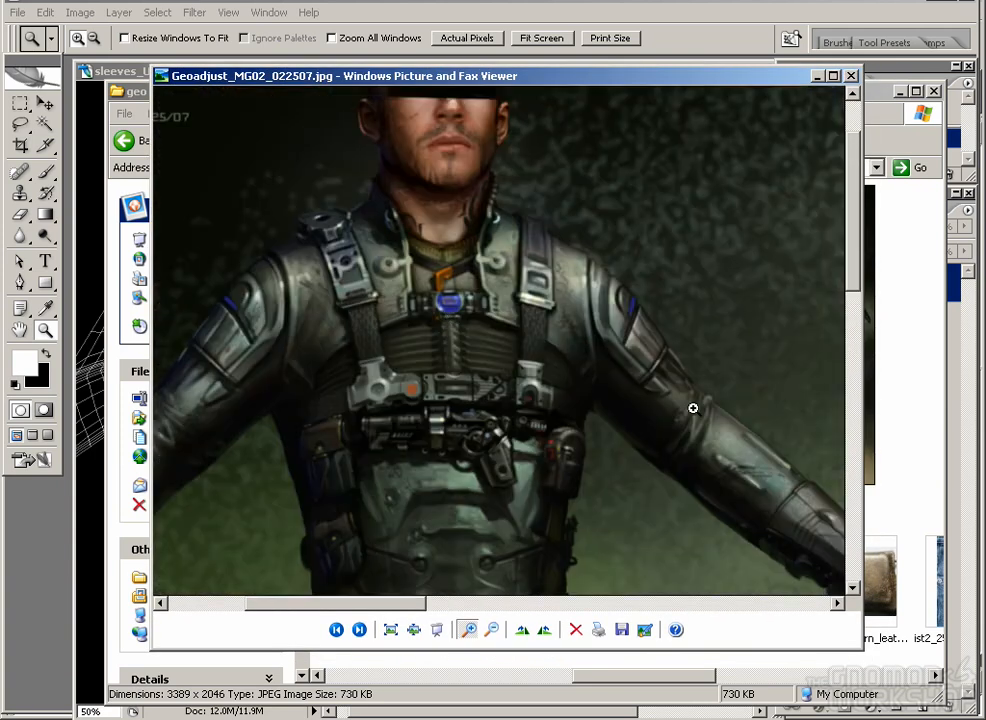
left_click_drag(380, 603, 358, 603)
left_click_drag(853, 246, 853, 235)
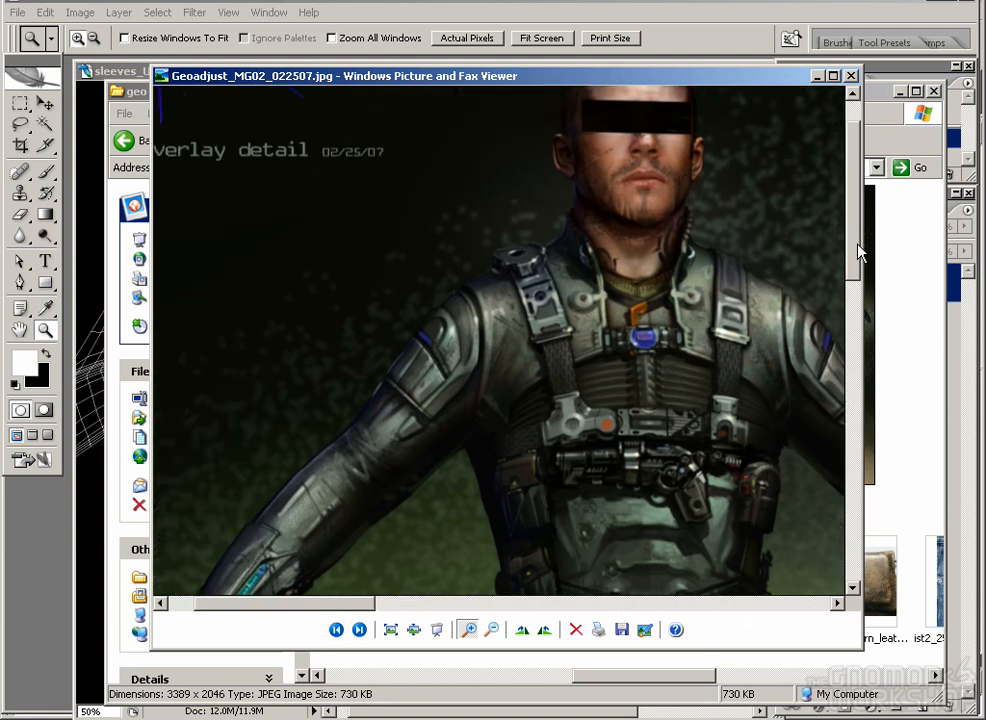
left_click_drag(857, 243, 853, 262)
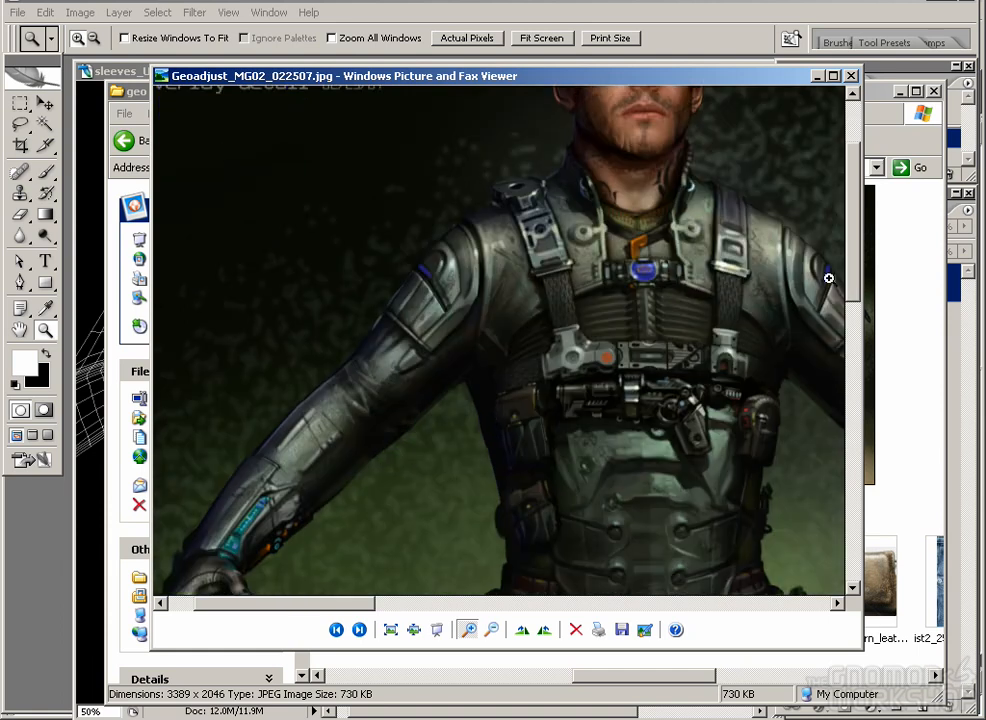
left_click(816, 76)
left_click(898, 92)
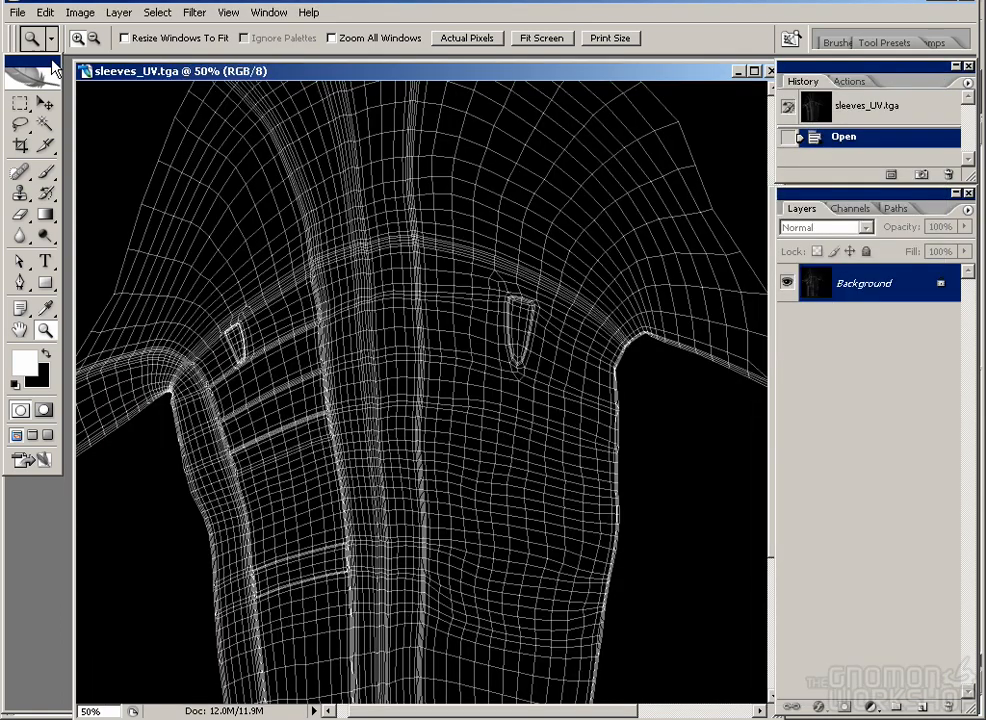
Step: Open the shoulder padding color texture geo_shoulderPadding.clr_A03.tif from the geo_Costume folder
left_click(17, 12)
left_click(37, 49)
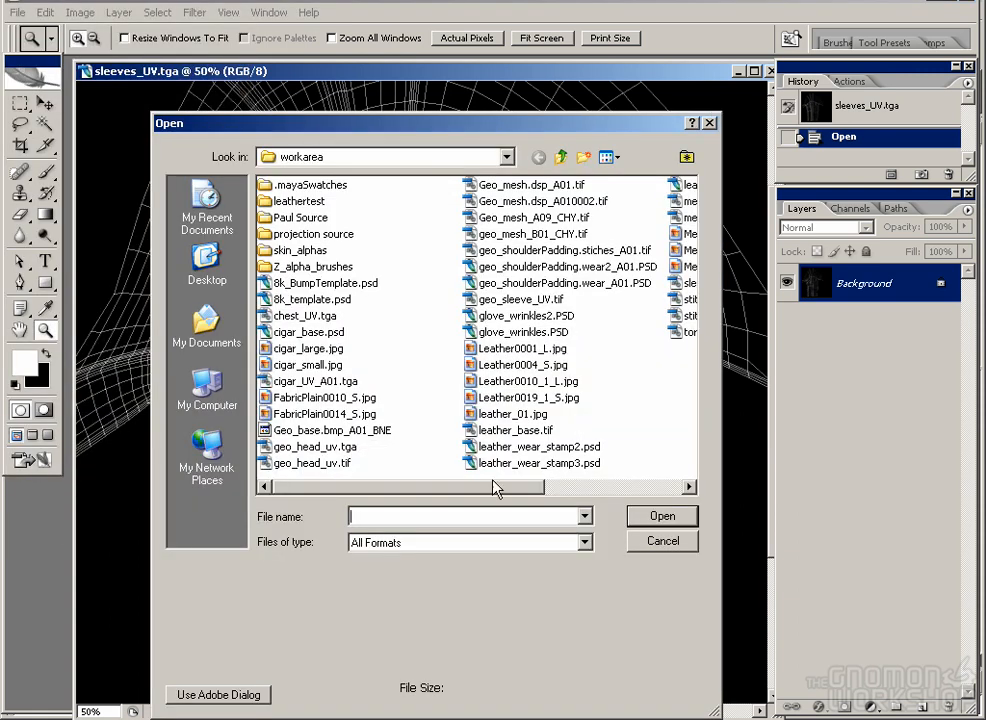
left_click(557, 156)
double_click(278, 198)
double_click(305, 199)
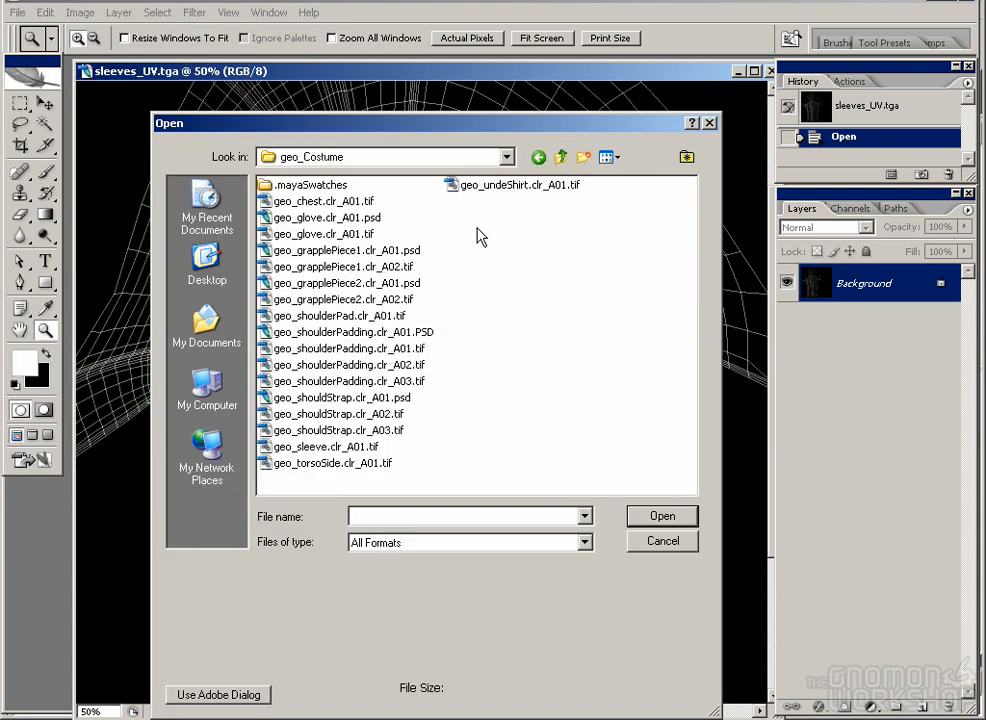
left_click(379, 465)
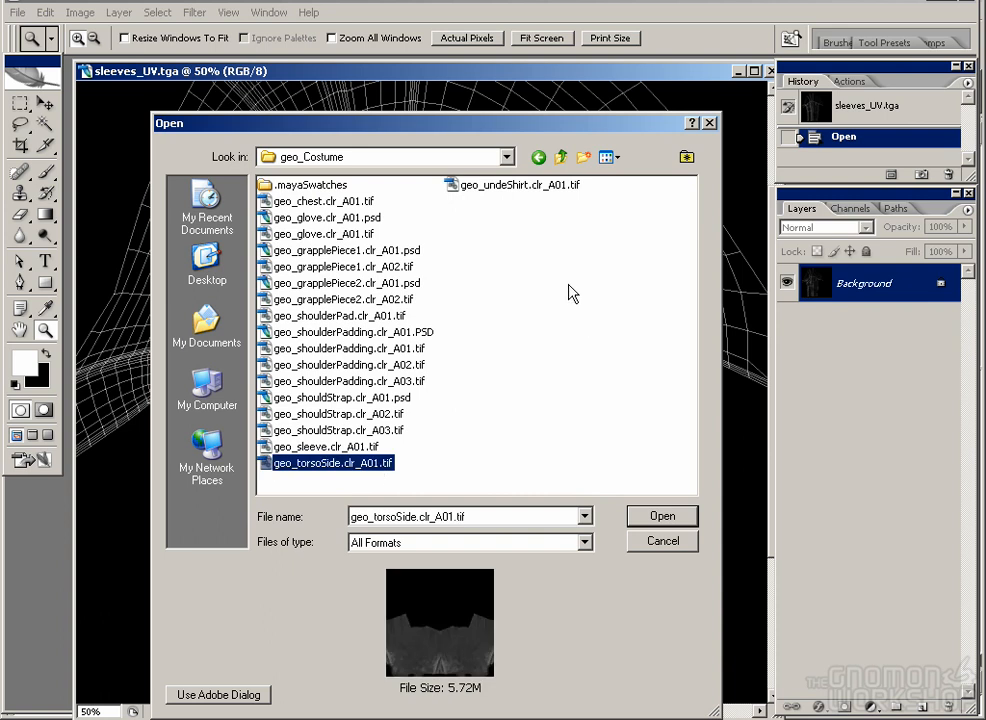
double_click(400, 379)
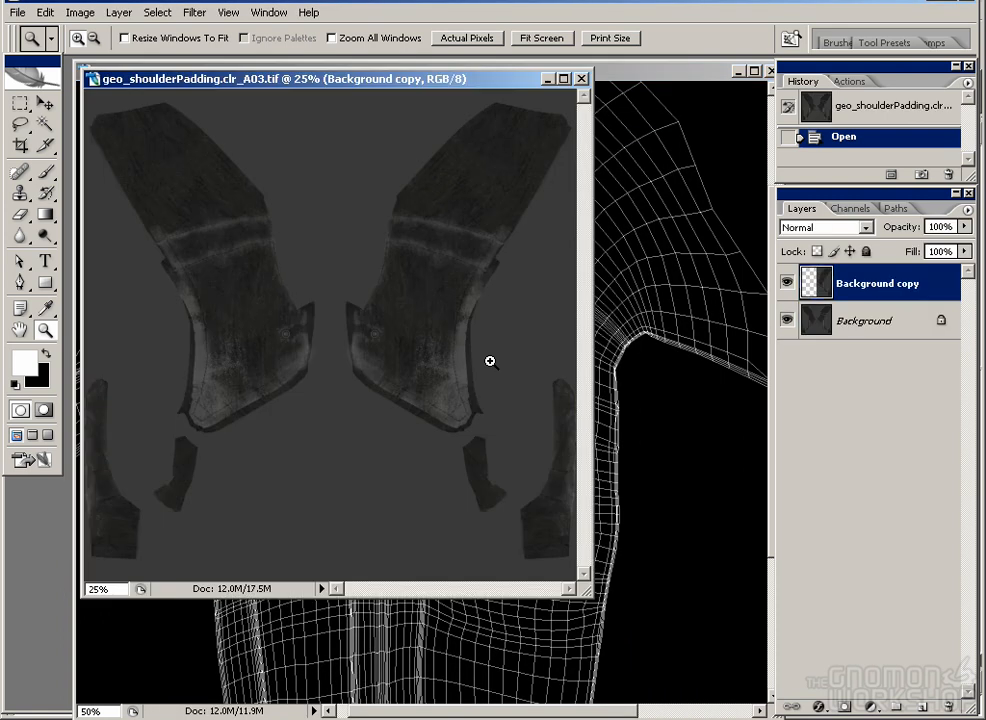
Step: Copy a rectangular patch of plain leather from the shoulder padding's Background layer into the sleeves UV image
double_click(45, 331)
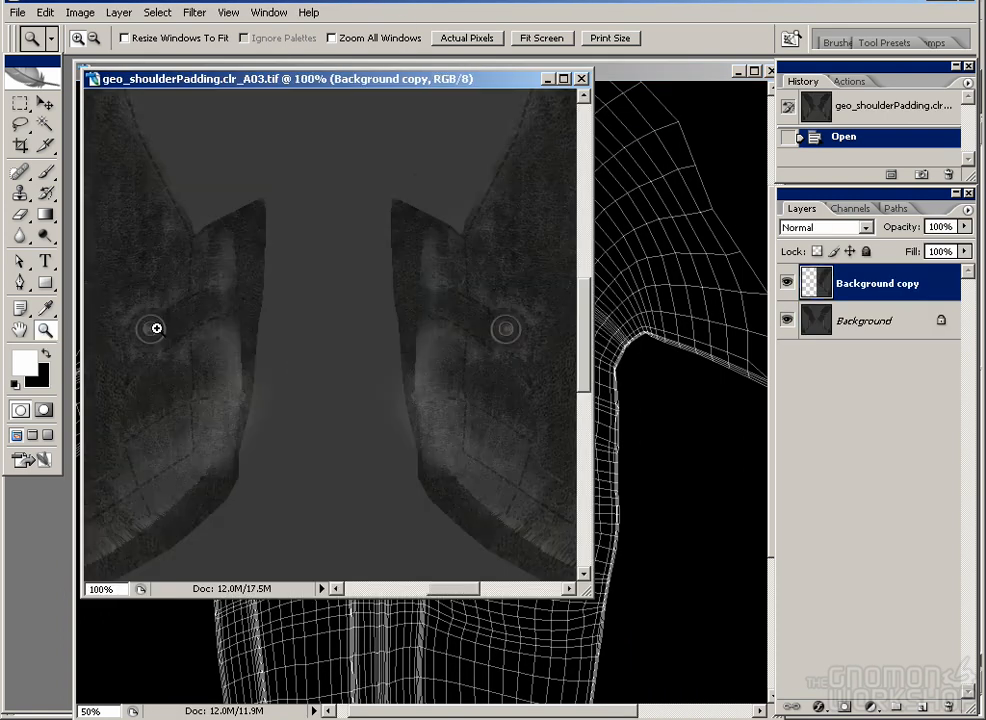
left_click_drag(261, 257, 560, 470)
left_click(22, 104)
mouse_move(121, 273)
left_mouse_down()
mouse_move(396, 495)
mouse_move(416, 557)
left_mouse_up()
key("shift+Up")
left_click(45, 104)
left_click_drag(330, 380, 640, 495)
left_click(473, 273)
left_click(864, 320)
left_click_drag(289, 395, 400, 371)
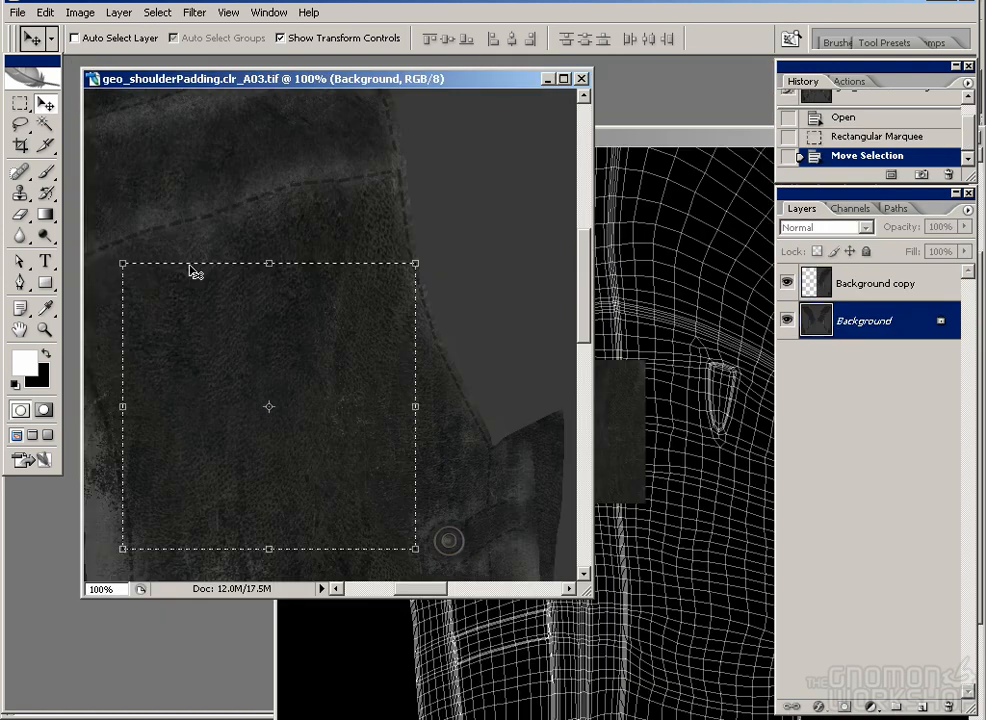
Step: Copy a larger rectangle of the padding's upper leather strip into the sleeves UV image, directly above the first patch
key("ctrl+minus")
key("ctrl+minus")
key("ctrl+minus")
key("m")
left_click_drag(104, 103, 328, 242)
key("v")
left_click_drag(390, 262, 587, 339)
Step: Merge the two pasted leather layers in the sleeves image, keeping the UV background separate
left_click(870, 320)
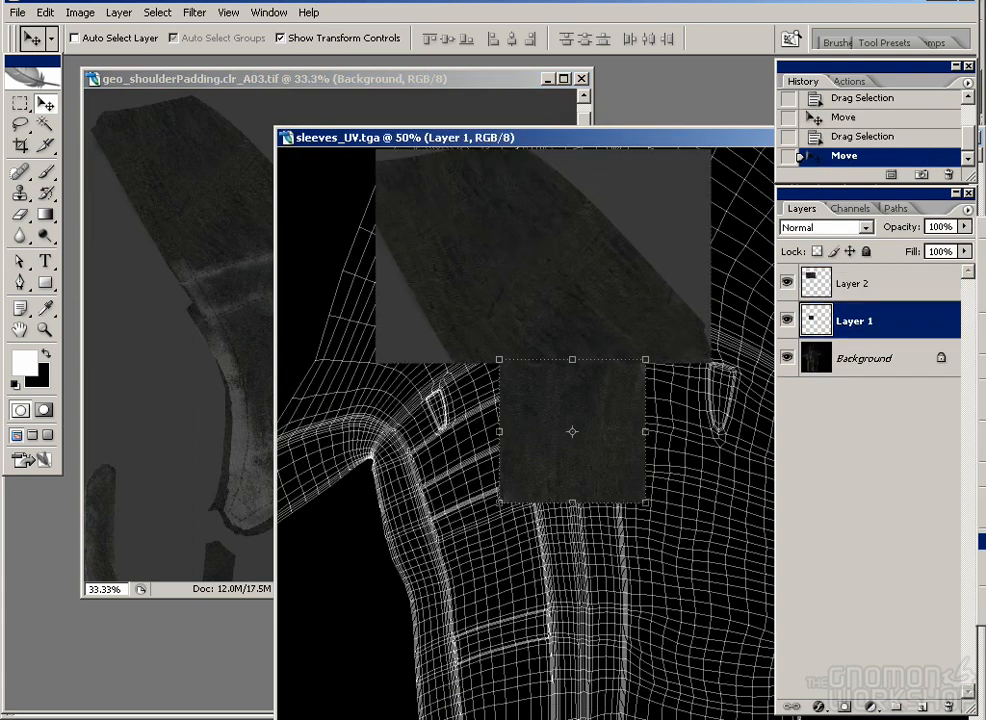
key("ctrl+e")
key("ctrl+z")
left_click(902, 286, "shift")
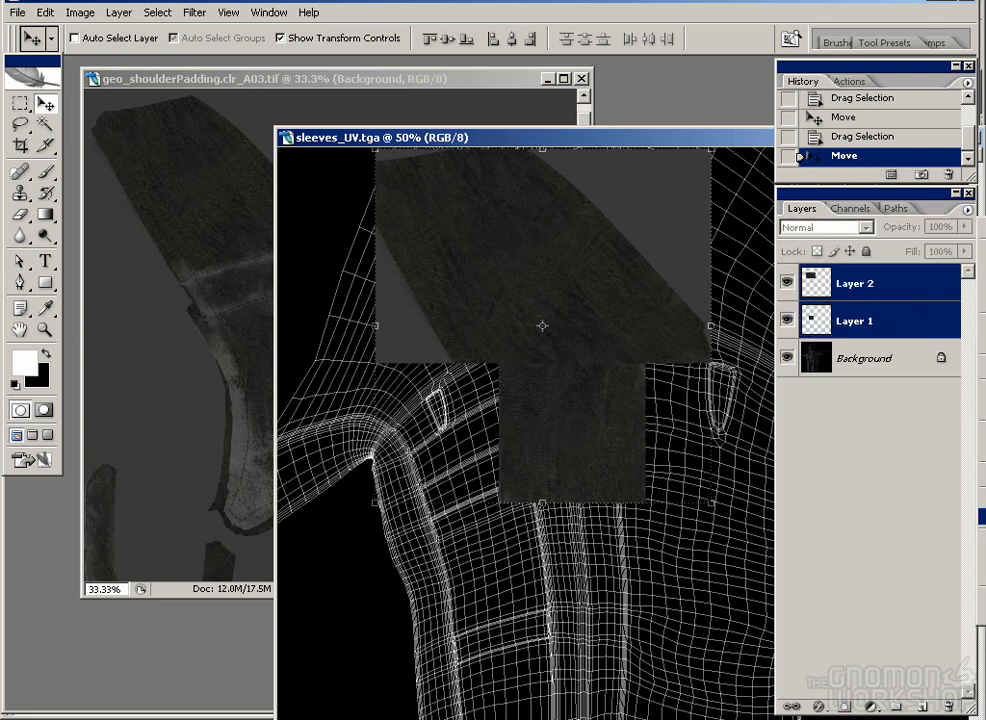
key("ctrl+e")
Step: Clone leather along the seam and around the edges of the smaller patch with the 60-pixel Clone Stamp brush
key("s")
left_click_drag(469, 363, 478, 385)
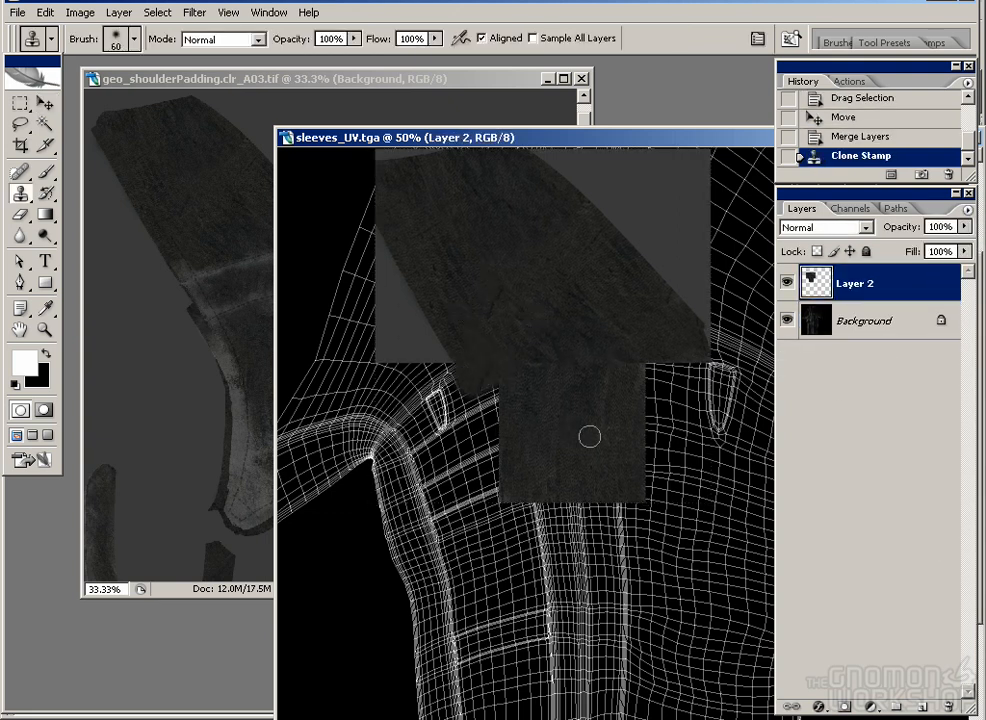
key("ctrl+plus")
key("ctrl+plus")
left_click_drag(502, 314, 563, 490)
left_click_drag(503, 141, 265, 77)
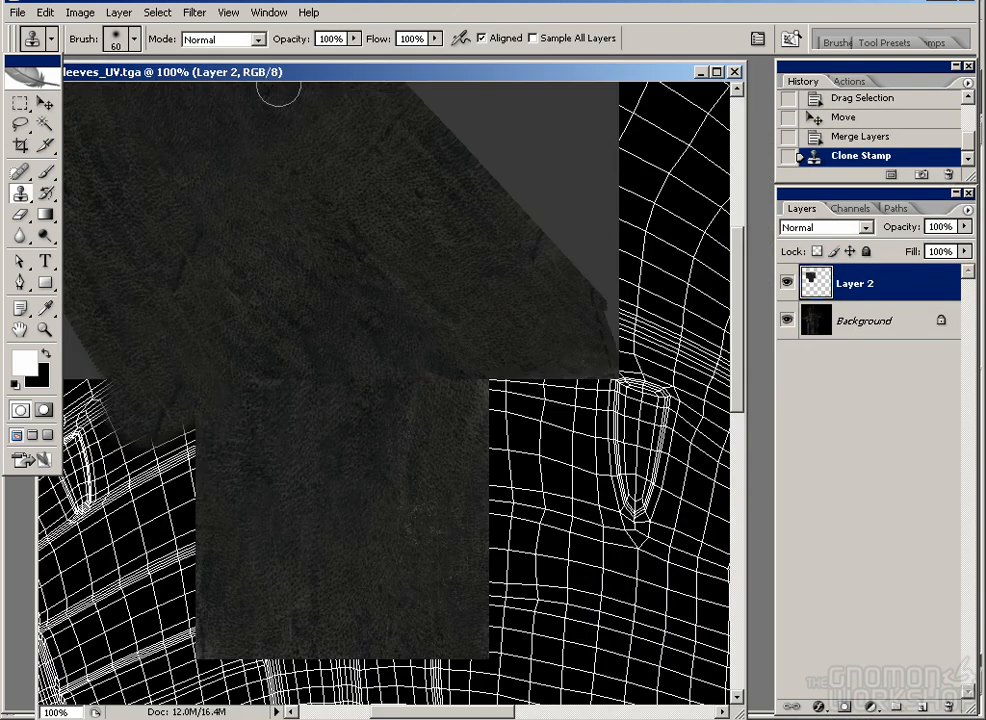
left_click_drag(500, 420, 450, 417)
mouse_move(462, 420)
left_mouse_down()
mouse_move(449, 414)
mouse_move(451, 396)
mouse_move(480, 410)
left_mouse_up()
left_click(367, 526, "alt")
mouse_move(450, 499)
left_mouse_down()
mouse_move(435, 547)
mouse_move(441, 452)
left_mouse_up()
left_click(386, 270, "alt")
mouse_move(428, 360)
left_mouse_down()
mouse_move(500, 398)
mouse_move(550, 396)
mouse_move(572, 370)
left_mouse_up()
left_click(450, 311, "alt")
left_click_drag(227, 482, 415, 490)
left_click(398, 553, "alt")
mouse_move(321, 463)
left_mouse_down()
mouse_move(311, 480)
mouse_move(336, 456)
left_mouse_up()
left_click_drag(401, 481, 397, 480)
left_click(394, 580, "alt")
mouse_move(330, 593)
left_mouse_down()
mouse_move(335, 512)
mouse_move(267, 523)
mouse_move(238, 542)
left_mouse_up()
left_click(411, 512, "alt")
left_click_drag(336, 626, 350, 660)
left_click(370, 538, "alt")
mouse_move(251, 485)
left_mouse_down()
mouse_move(227, 438)
mouse_move(250, 552)
left_mouse_up()
Step: Extend the cloned leather over the left side of the sleeve, near the armhole and the upper ribbed strips
left_click_drag(254, 246, 332, 350)
left_click(332, 350, "alt")
left_click_drag(320, 498, 253, 497)
left_click(288, 294, "alt")
mouse_move(240, 385)
left_mouse_down()
mouse_move(191, 357)
mouse_move(200, 394)
left_mouse_up()
left_click(273, 359, "alt")
mouse_move(223, 491)
left_mouse_down()
mouse_move(273, 475)
mouse_move(278, 545)
left_mouse_up()
left_click(214, 378, "alt")
left_click_drag(240, 550, 295, 618)
left_click_drag(398, 520, 350, 336)
left_click(349, 447, "alt")
mouse_move(206, 440)
left_mouse_down()
mouse_move(242, 508)
mouse_move(268, 480)
left_mouse_up()
left_click(495, 379, "alt")
left_click_drag(444, 218, 465, 332)
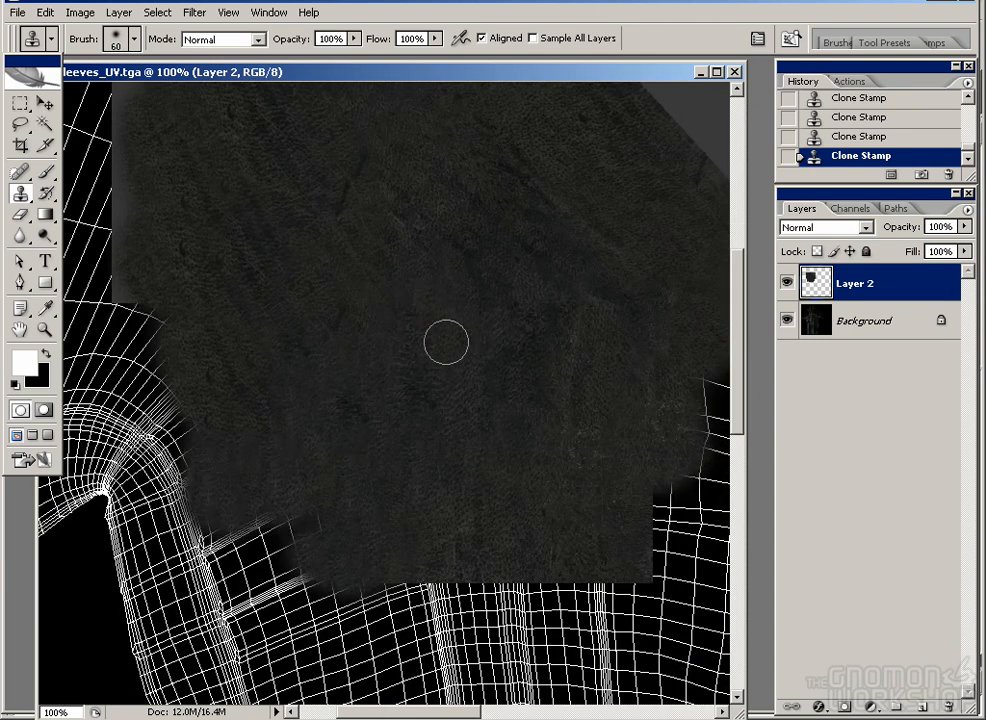
Step: Clone leather across the right side of the sleeve, covering the pocket outline and the area toward the right armhole
left_click_drag(511, 513, 354, 513)
left_click(354, 513, "alt")
left_click_drag(473, 522, 574, 537)
left_click_drag(466, 282, 306, 380)
left_click(306, 381, "alt")
left_click_drag(370, 502, 443, 423)
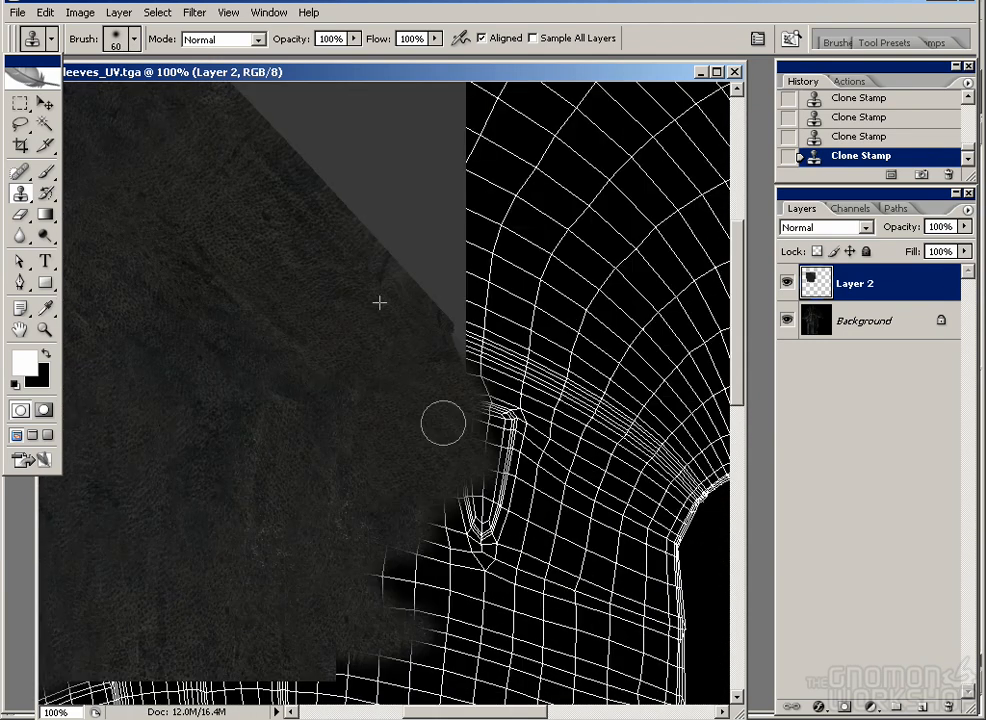
left_click(195, 610, "alt")
mouse_move(405, 560)
left_mouse_down()
mouse_move(339, 524)
mouse_move(395, 433)
mouse_move(410, 591)
mouse_move(459, 508)
left_mouse_up()
left_click(295, 642, "alt")
left_click_drag(266, 585, 276, 464)
left_click(211, 475, "alt")
mouse_move(381, 515)
left_mouse_down()
mouse_move(431, 552)
mouse_move(434, 512)
left_mouse_up()
left_click(154, 432, "alt")
mouse_move(451, 443)
left_mouse_down()
mouse_move(475, 433)
mouse_move(599, 519)
left_mouse_up()
left_click(364, 377, "alt")
mouse_move(494, 342)
left_mouse_down()
mouse_move(494, 385)
mouse_move(582, 412)
left_mouse_up()
left_click(387, 321, "alt")
mouse_move(485, 250)
left_mouse_down()
mouse_move(548, 291)
mouse_move(585, 345)
left_mouse_up()
left_click(400, 385, "alt")
left_click_drag(475, 545, 518, 560)
Step: Clone leather over the sleeve's left edge just below the armhole
mouse_move(425, 450)
left_mouse_down()
mouse_move(348, 477)
mouse_move(306, 472)
left_mouse_up()
key("ctrl+minus")
key("ctrl+minus")
left_click_drag(160, 410, 284, 462)
mouse_move(250, 515)
left_mouse_down()
mouse_move(212, 550)
mouse_move(169, 440)
mouse_move(170, 545)
mouse_move(201, 566)
left_mouse_up()
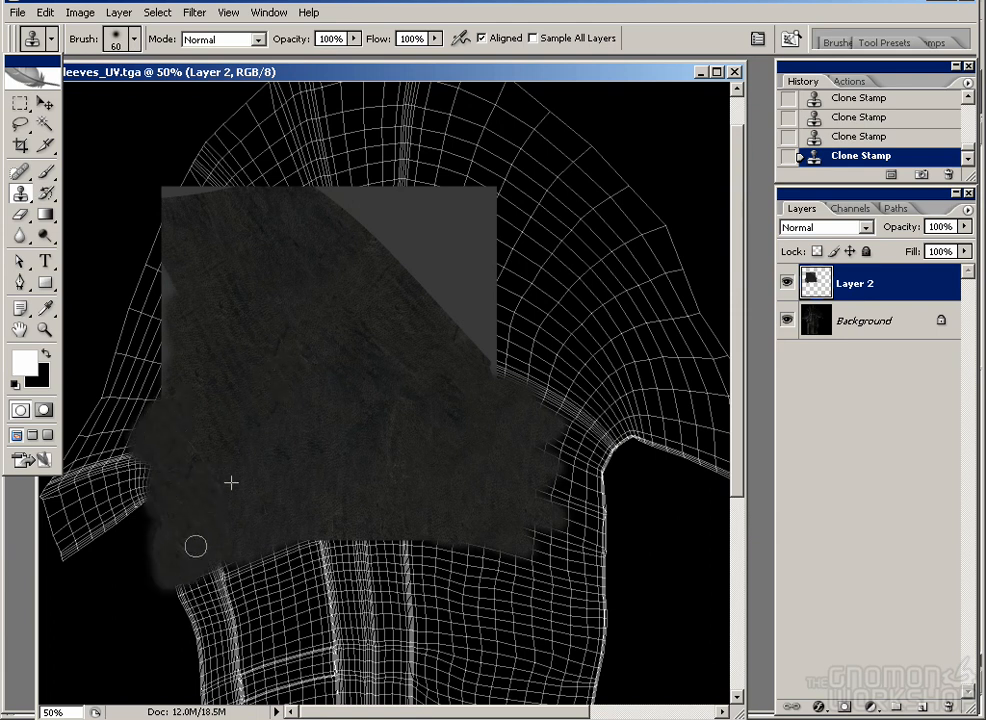
Step: Enlarge the Clone Stamp brush to 175 and cover the patch's gray corners and upper edge with leather
left_click(424, 374, "alt")
left_click_drag(519, 357, 521, 401)
key("bracketright")
key("bracketright")
key("bracketright")
key("bracketright")
key("bracketright")
left_click(304, 310, "alt")
mouse_move(428, 231)
left_mouse_down()
mouse_move(398, 239)
mouse_move(451, 295)
mouse_move(455, 277)
left_mouse_up()
left_click(279, 299, "alt")
mouse_move(196, 230)
left_mouse_down()
mouse_move(197, 187)
mouse_move(162, 240)
left_mouse_up()
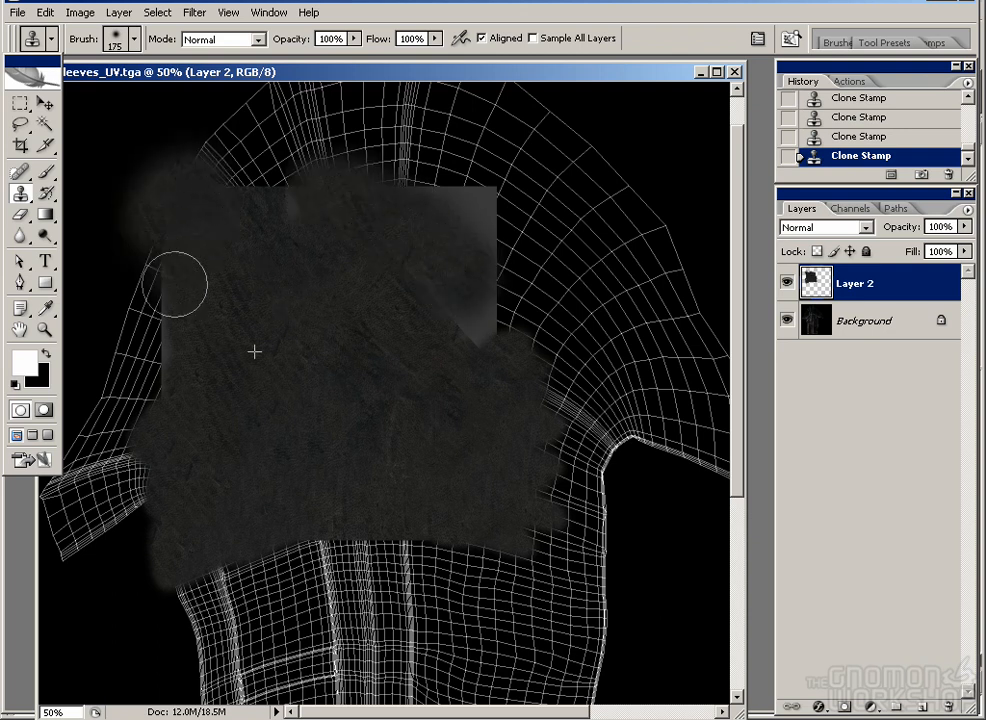
Step: Extend the cloned leather past the patch's left edge over the outer shoulder UVs
left_click_drag(131, 302, 129, 335)
left_click(240, 347, "alt")
left_click_drag(152, 375, 134, 408)
left_click_drag(349, 340, 338, 385)
left_click(338, 385, "alt")
left_click_drag(241, 355, 222, 350)
Step: Clone leather over the narrow UV flap at the lower left of the shoulder
key("space")
left_click_drag(288, 451, 299, 445)
left_click(347, 381, "alt")
left_click_drag(147, 482, 88, 540)
key("space")
left_click_drag(226, 485, 224, 478)
left_click(219, 395, "alt")
left_click_drag(148, 454, 101, 464)
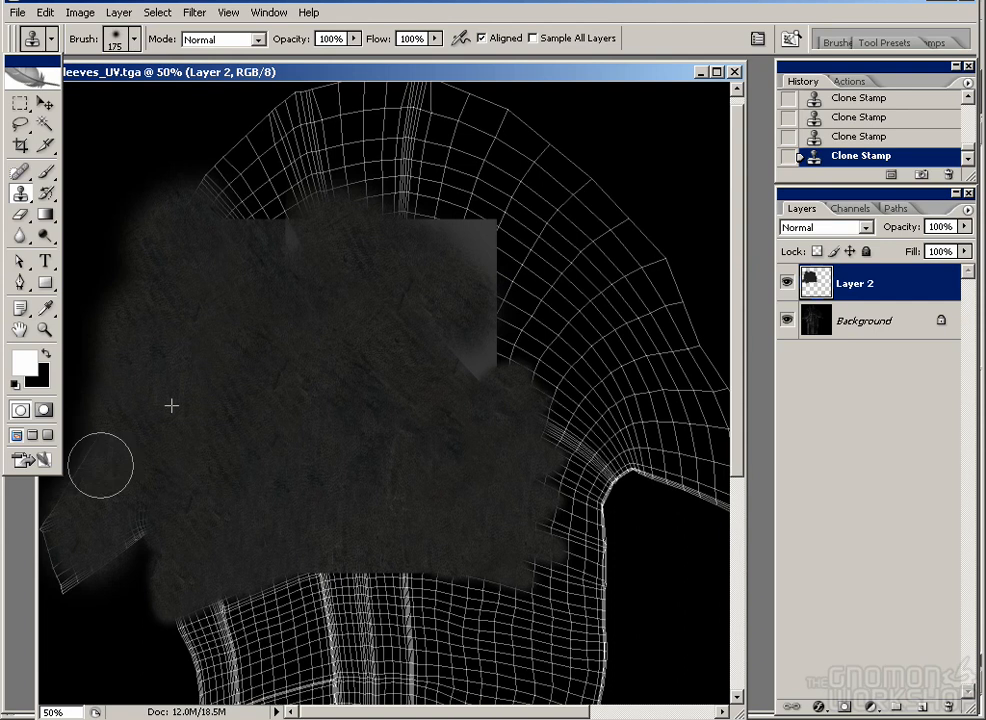
key("space")
left_click_drag(183, 475, 183, 466)
left_click(240, 438, "alt")
left_click_drag(147, 523, 144, 499)
left_click_drag(68, 562, 66, 543)
Step: Clone leather over the remaining gray areas along the patch's upper and right edges
key("space")
left_click_drag(330, 430, 306, 452)
left_click_drag(474, 342, 503, 392)
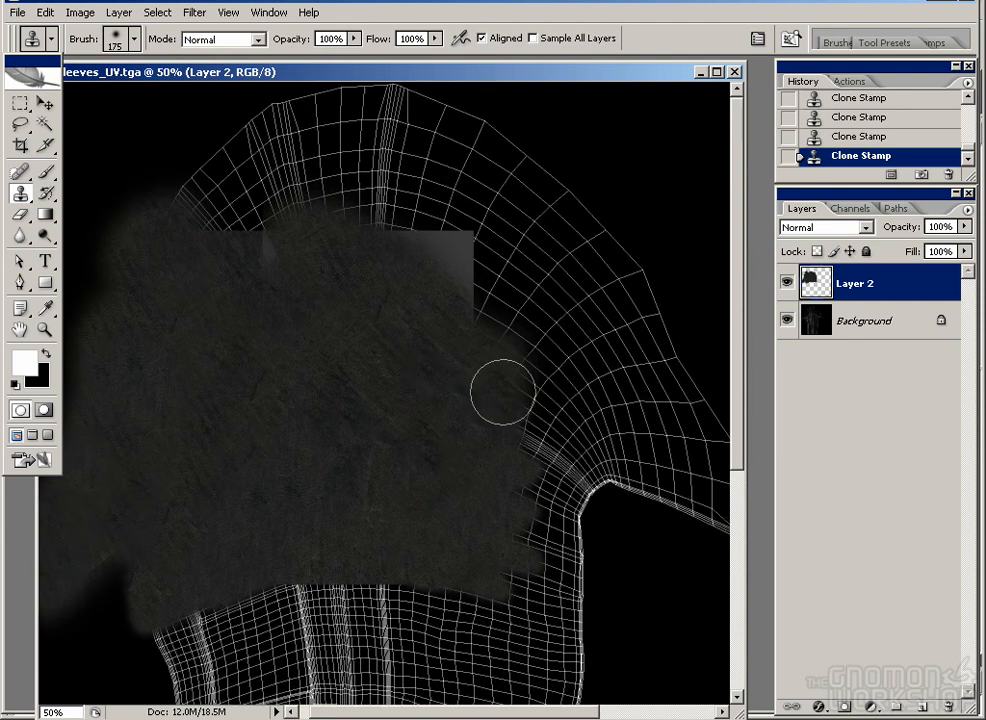
left_click(363, 470, "alt")
left_click_drag(246, 262, 235, 209)
left_click_drag(204, 373, 228, 373)
left_click(199, 356, "alt")
mouse_move(223, 184)
left_mouse_down()
mouse_move(207, 185)
mouse_move(302, 265)
left_mouse_up()
Step: Extend the cloned leather over the right half of the shoulder cap UVs
key("space")
left_click_drag(481, 529, 382, 529)
left_click(376, 462, "alt")
mouse_move(463, 469)
left_mouse_down()
mouse_move(448, 527)
mouse_move(486, 451)
mouse_move(466, 462)
left_mouse_up()
left_click(259, 432, "alt")
left_click_drag(424, 382, 446, 376)
left_click(256, 334, "alt")
mouse_move(353, 240)
left_mouse_down()
mouse_move(397, 237)
mouse_move(417, 303)
left_mouse_up()
left_click(181, 301, "alt")
left_click_drag(240, 189, 378, 207)
left_click(431, 435, "alt")
mouse_move(470, 367)
left_mouse_down()
mouse_move(508, 427)
mouse_move(575, 454)
left_mouse_up()
Step: Clone leather over the sleeve's right edge just below the armhole
left_click(400, 457, "alt")
left_click(429, 473, "alt")
mouse_move(505, 499)
left_mouse_down()
mouse_move(513, 508)
mouse_move(528, 494)
left_mouse_up()
left_click(427, 496, "alt")
left_click_drag(440, 570, 506, 597)
left_click_drag(506, 597, 394, 597)
Step: Clone varied leather over the middle of the shoulder to blend repeating patches
left_click(299, 436, "alt")
mouse_move(342, 310)
left_mouse_down()
mouse_move(334, 326)
mouse_move(434, 361)
left_mouse_up()
left_click(328, 341, "alt")
mouse_move(365, 198)
left_mouse_down()
mouse_move(321, 258)
mouse_move(393, 258)
left_mouse_up()
left_click(207, 429, "alt")
left_click_drag(336, 372, 410, 437)
left_click_drag(184, 387, 351, 387)
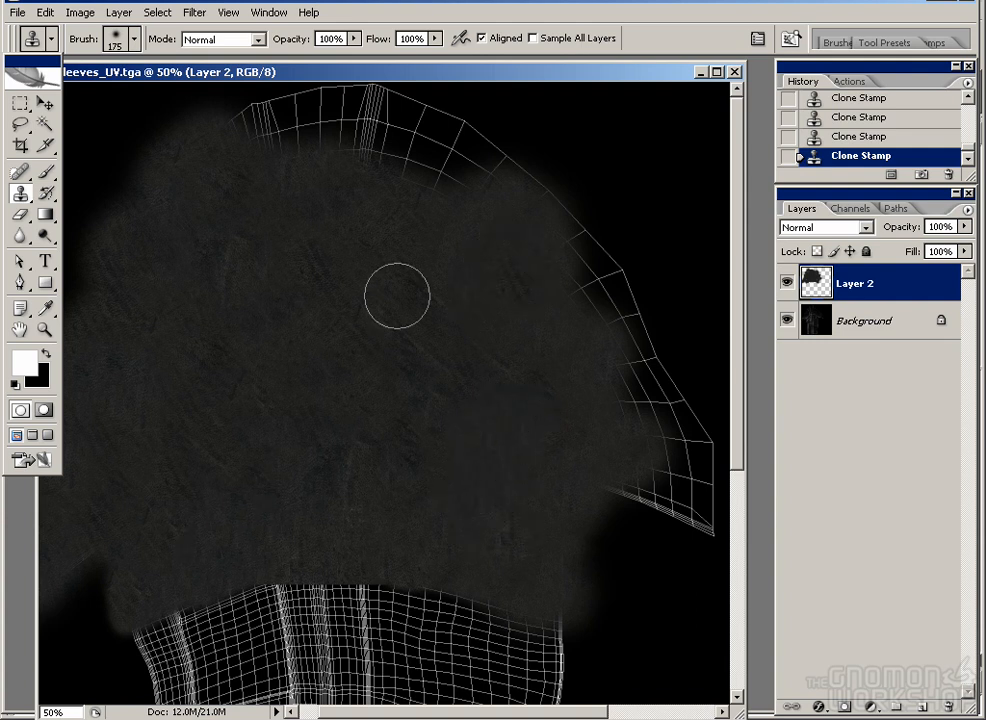
Step: Clone leather over the shoulder cap's uncovered top and outer right UV edges
left_click(506, 416, "alt")
left_click_drag(627, 346, 558, 230)
left_click(278, 249, "alt")
mouse_move(270, 127)
left_mouse_down()
mouse_move(397, 127)
mouse_move(510, 163)
left_mouse_up()
left_click(431, 194, "alt")
mouse_move(535, 206)
left_mouse_down()
mouse_move(570, 236)
mouse_move(658, 376)
mouse_move(689, 510)
left_mouse_up()
Step: Lasso a large leather area from the middle of the shoulder down past the patch's lower edge
key("ctrl+plus")
key("ctrl+plus")
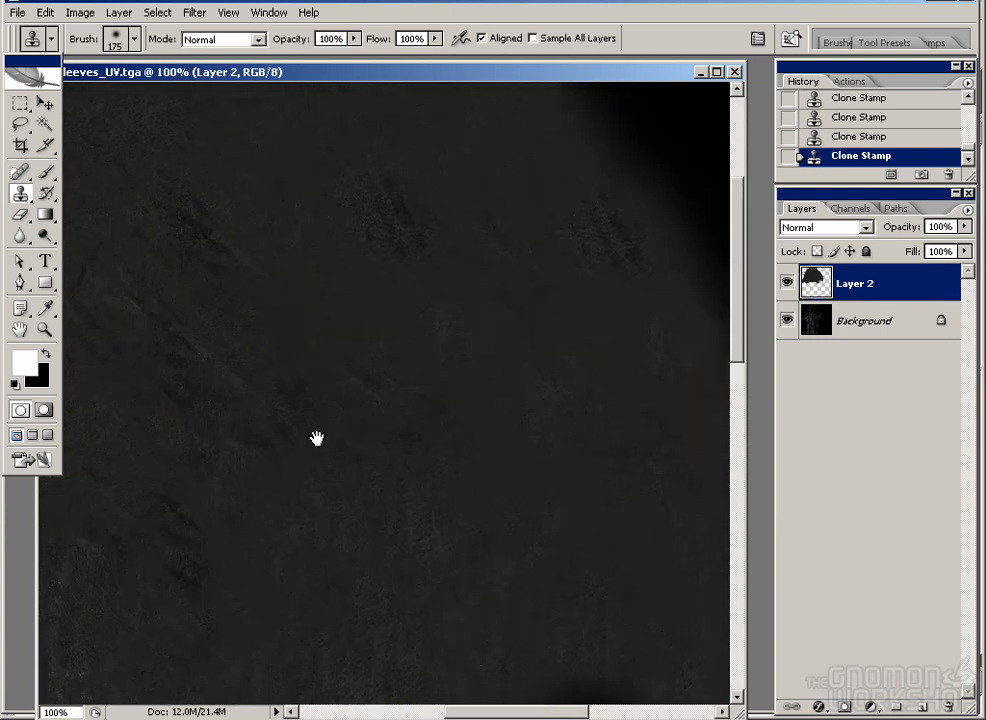
left_click_drag(315, 436, 411, 348)
key("ctrl+minus")
key("ctrl+minus")
key("ctrl+minus")
left_click_drag(325, 515, 386, 477)
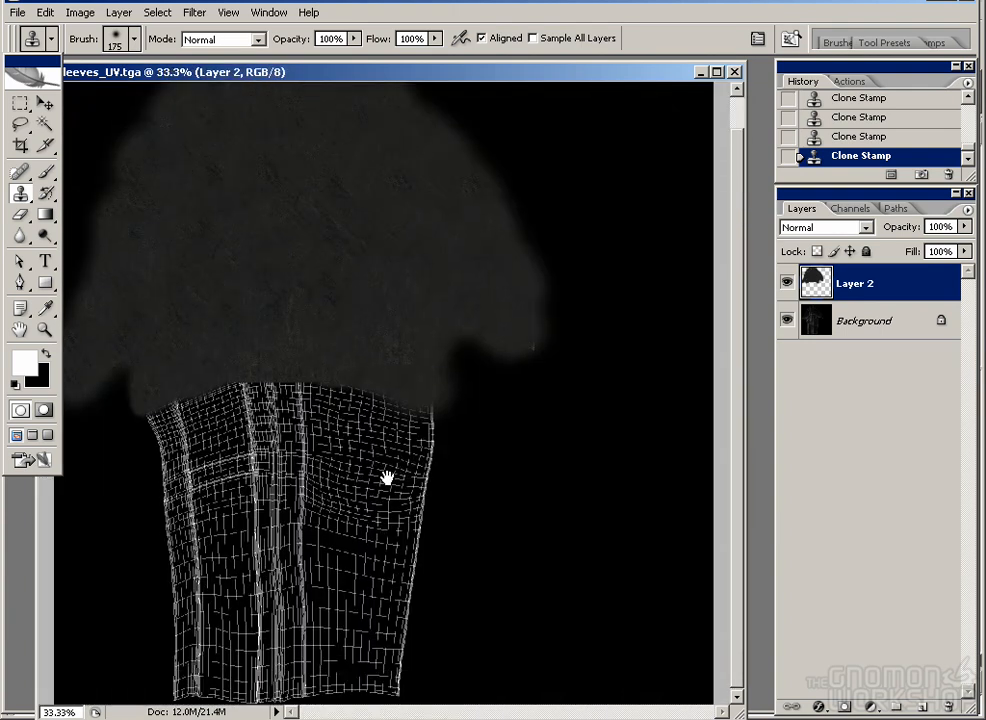
key("l")
left_click_drag(417, 380, 375, 203)
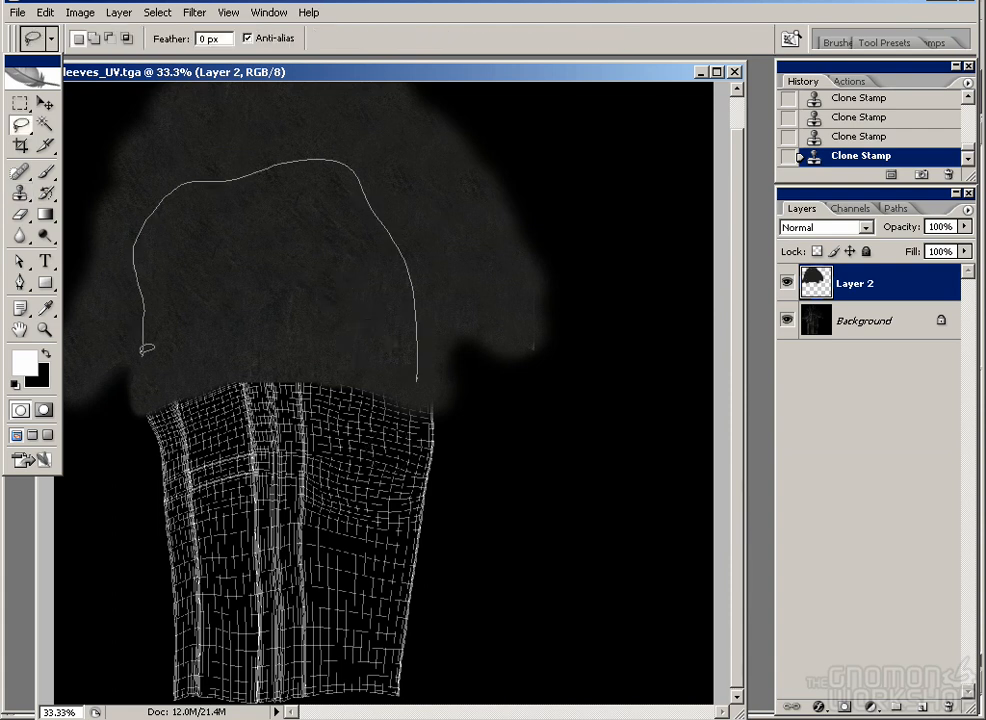
left_click_drag(416, 333, 416, 334)
left_click_drag(145, 374, 418, 349, "shift")
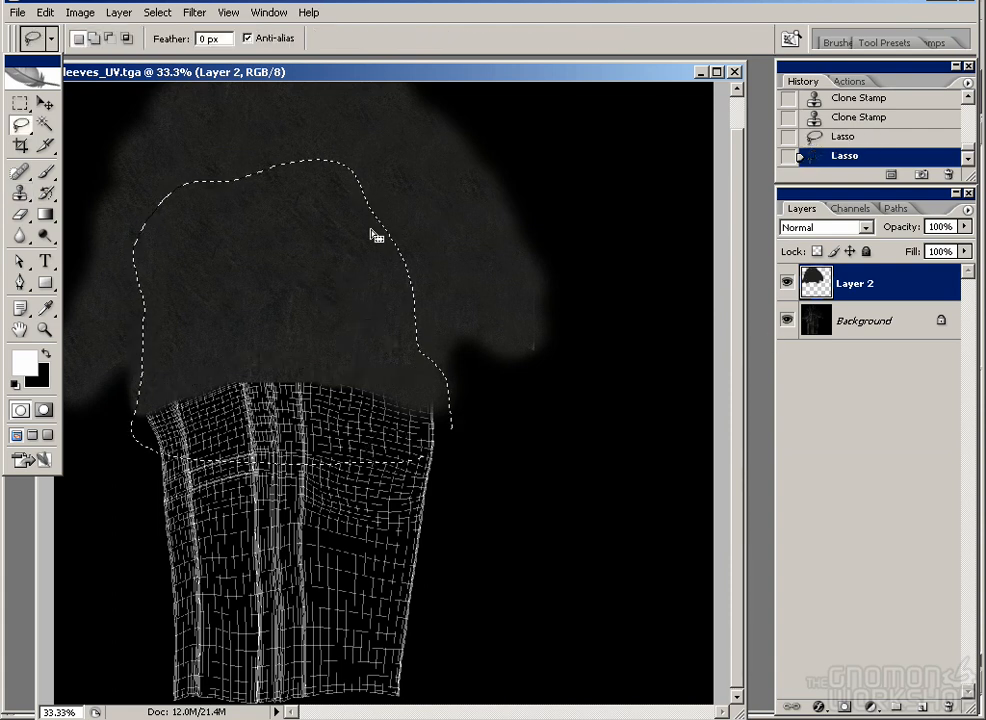
Step: Duplicate the selected leather twice down the sleeve to cover the lower arm UVs, and clear the selection
key("v")
left_click_drag(240, 348, 256, 480)
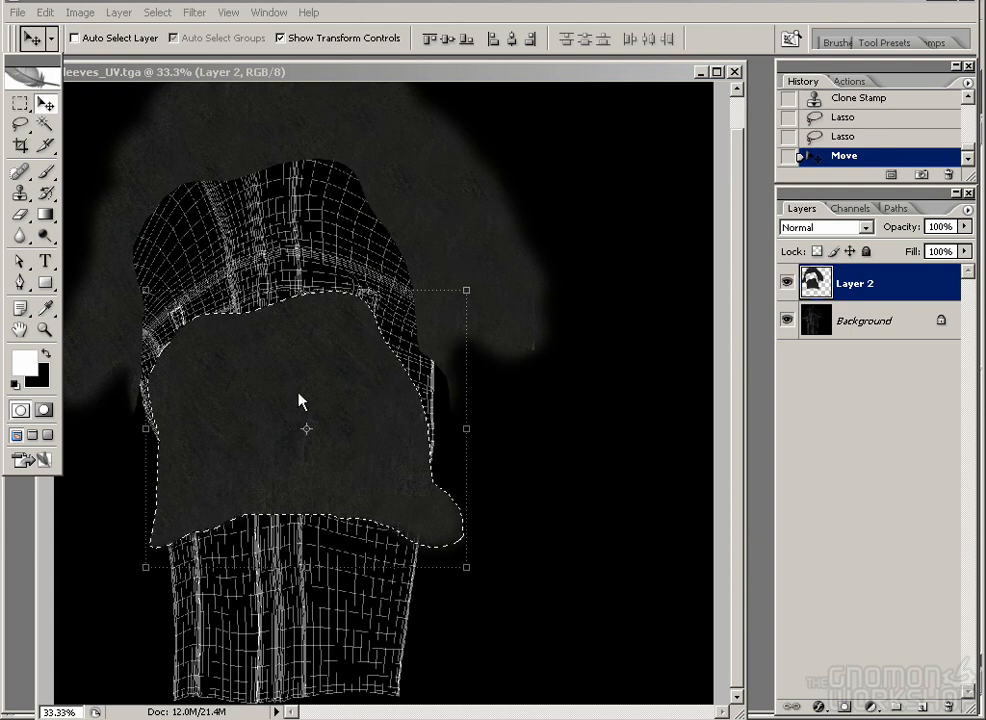
key("ctrl+z")
left_click_drag(244, 326, 233, 530, "alt")
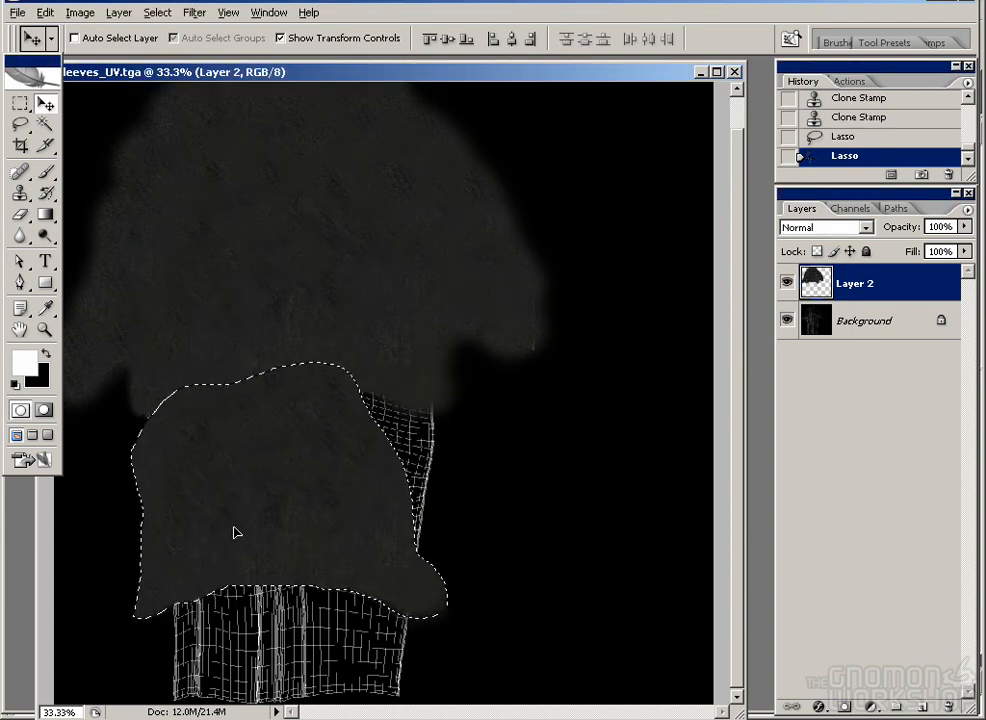
left_click_drag(282, 464, 297, 552, "alt")
key("ctrl+d")
Step: Clone leather over the seams and uncovered side edges of the duplicated sleeve pieces
key("s")
left_click(249, 528, "alt")
left_click_drag(211, 560, 334, 570)
left_click_drag(385, 623, 398, 615)
mouse_move(380, 452)
left_mouse_down()
mouse_move(436, 437)
mouse_move(423, 408)
left_mouse_up()
left_click(335, 511, "alt")
left_click_drag(411, 518, 423, 546)
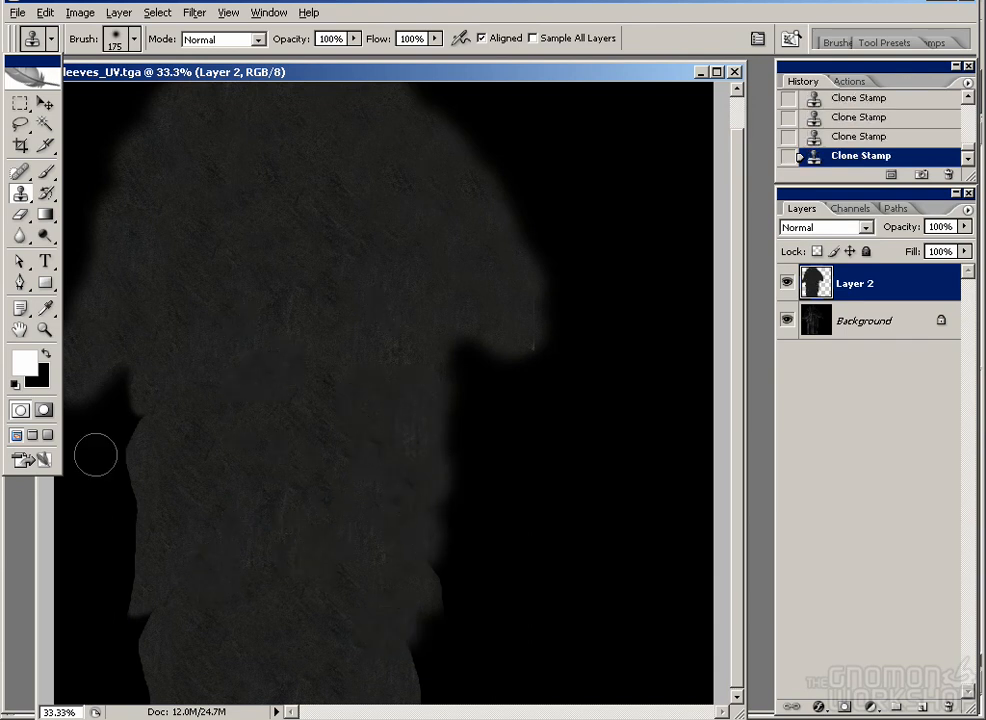
left_click_drag(155, 612, 145, 615)
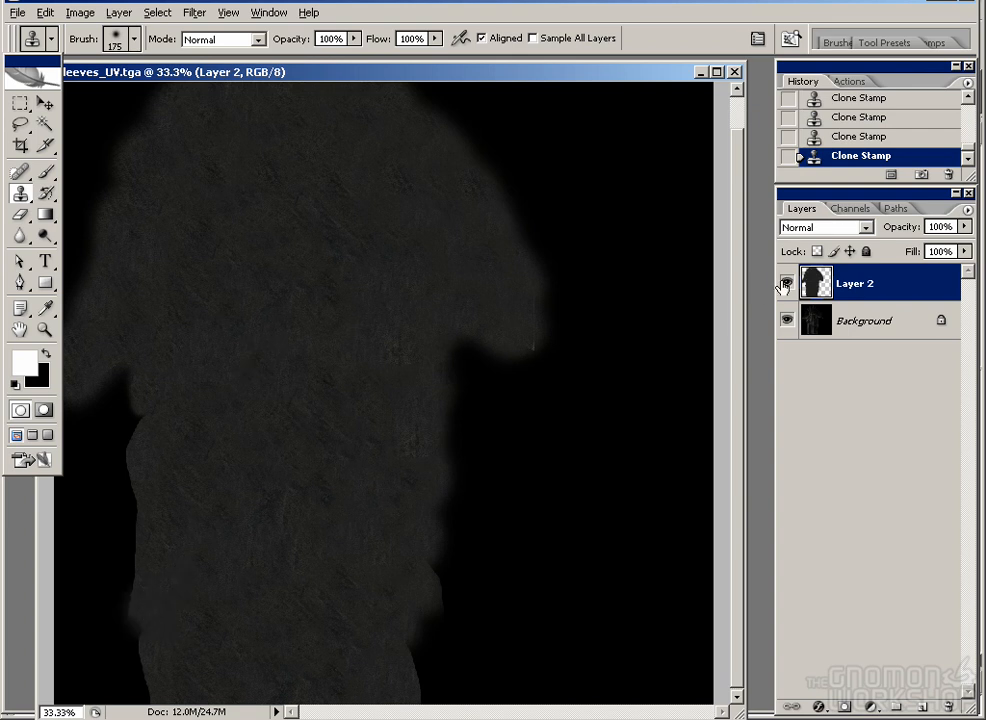
Step: Duplicate the Background UV layer above Layer 2 and set the copy to Lighten at 11% opacity
left_click_drag(859, 326, 868, 264)
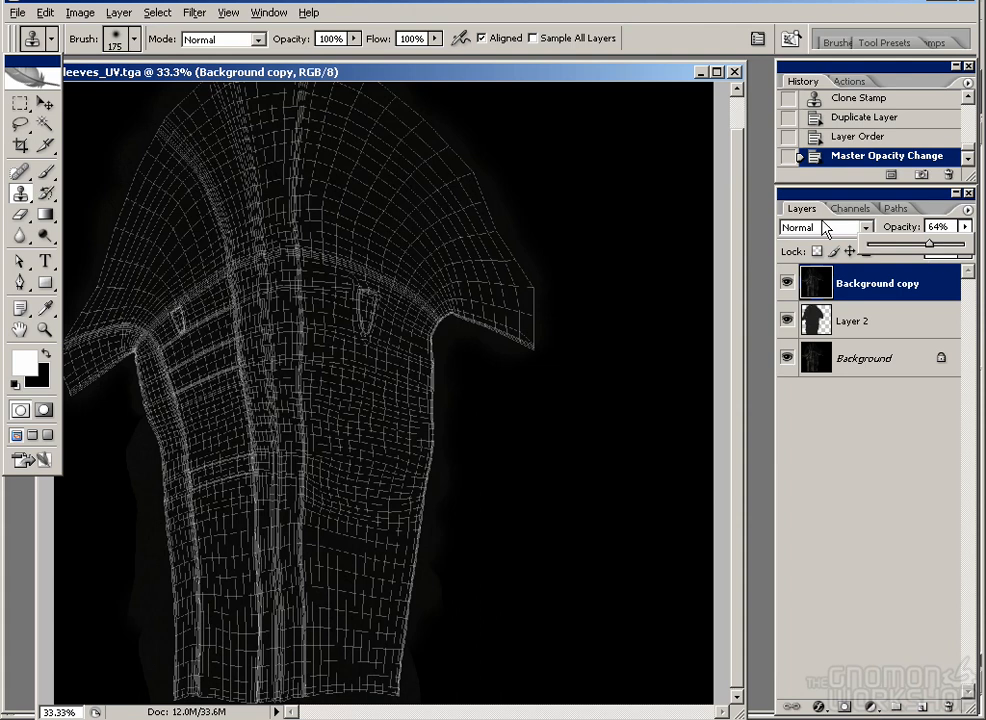
left_click(826, 228)
left_click(830, 457)
left_click_drag(920, 248, 841, 238)
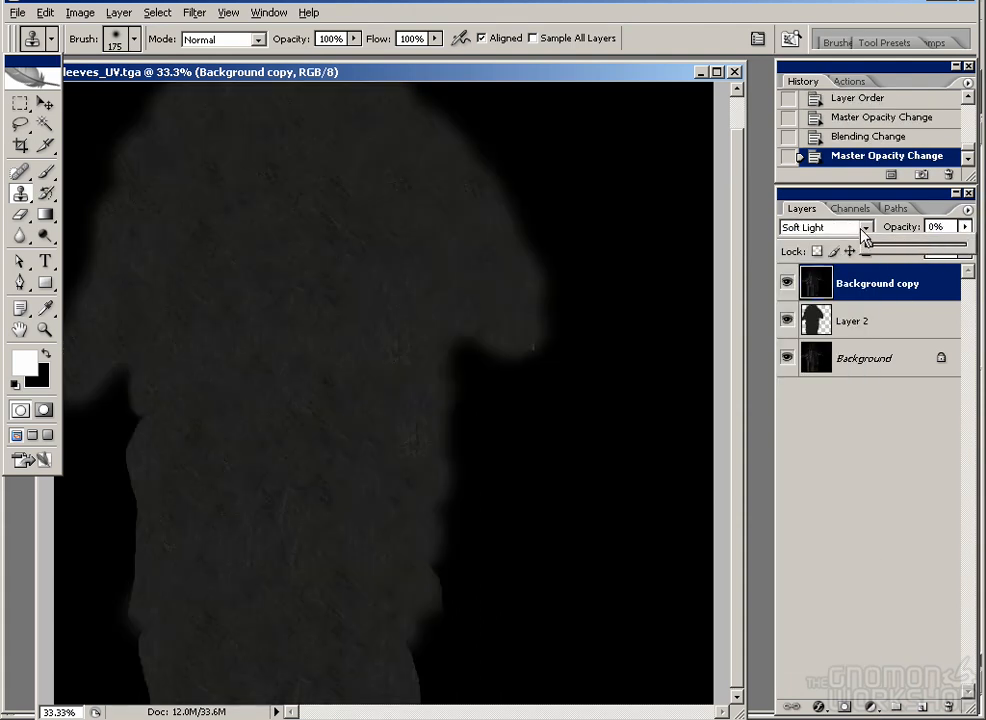
left_click_drag(897, 252, 890, 245)
left_click(826, 228)
left_click(829, 368)
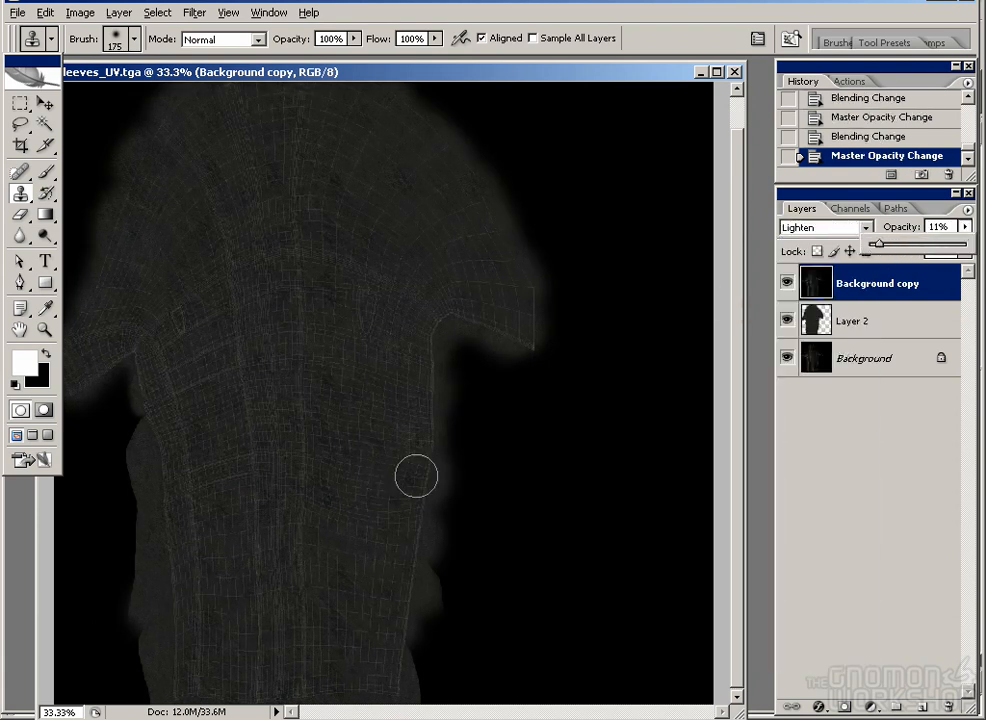
Step: Inspect the leather up close, hide the Background copy layer, and make Layer 2 active
key("ctrl+alt+0")
left_click_drag(305, 357, 497, 427)
left_click(785, 283)
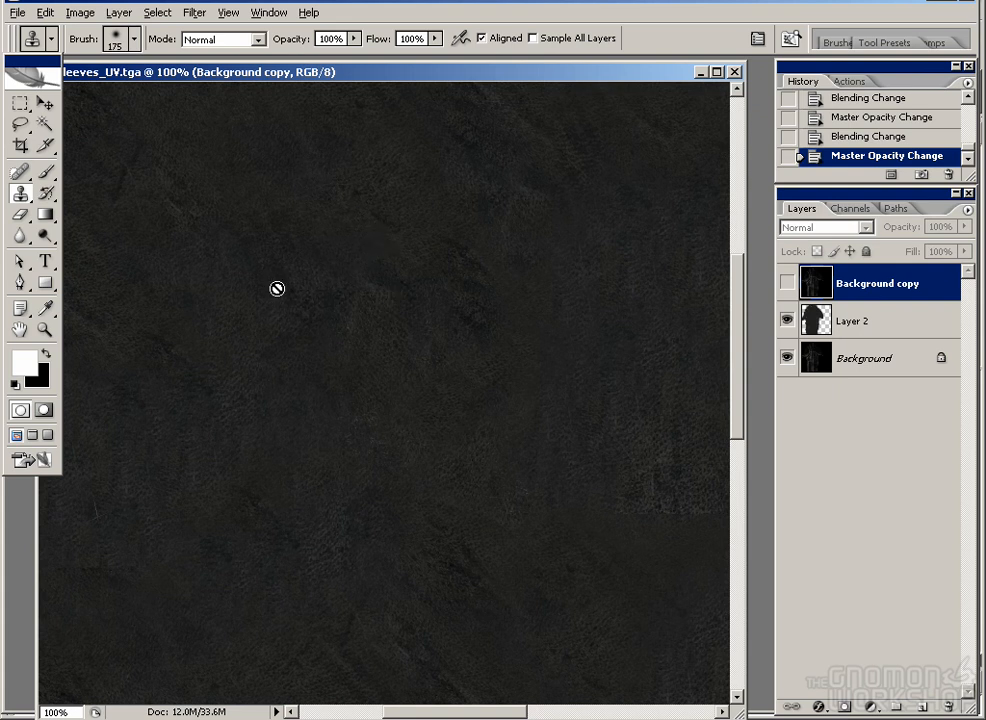
key("ctrl+minus")
left_click(866, 326)
left_click_drag(273, 341, 315, 378)
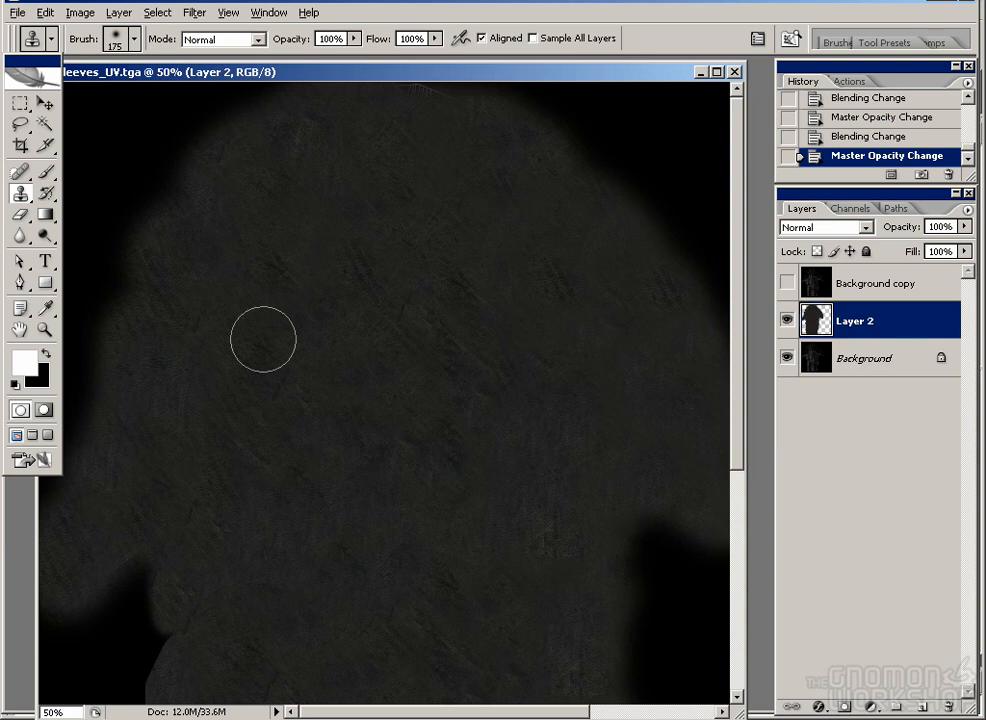
Step: Start saving the sleeve texture under a new name in the geo_Costume folder
key("ctrl+shift+s")
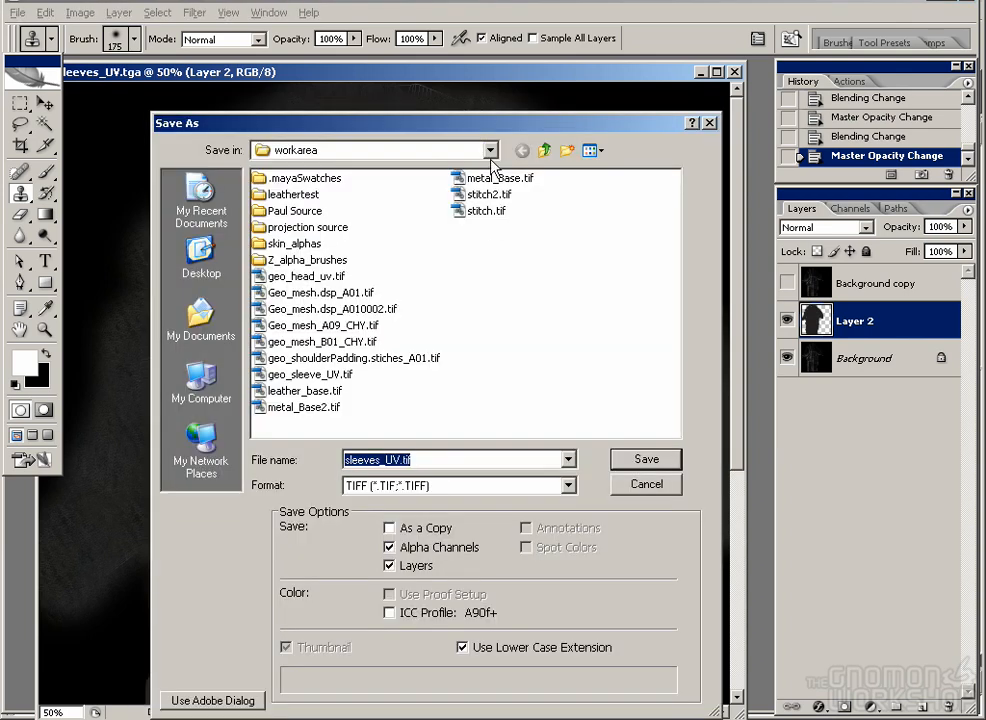
left_click(543, 151)
left_click(271, 196)
double_click(264, 196)
double_click(280, 195)
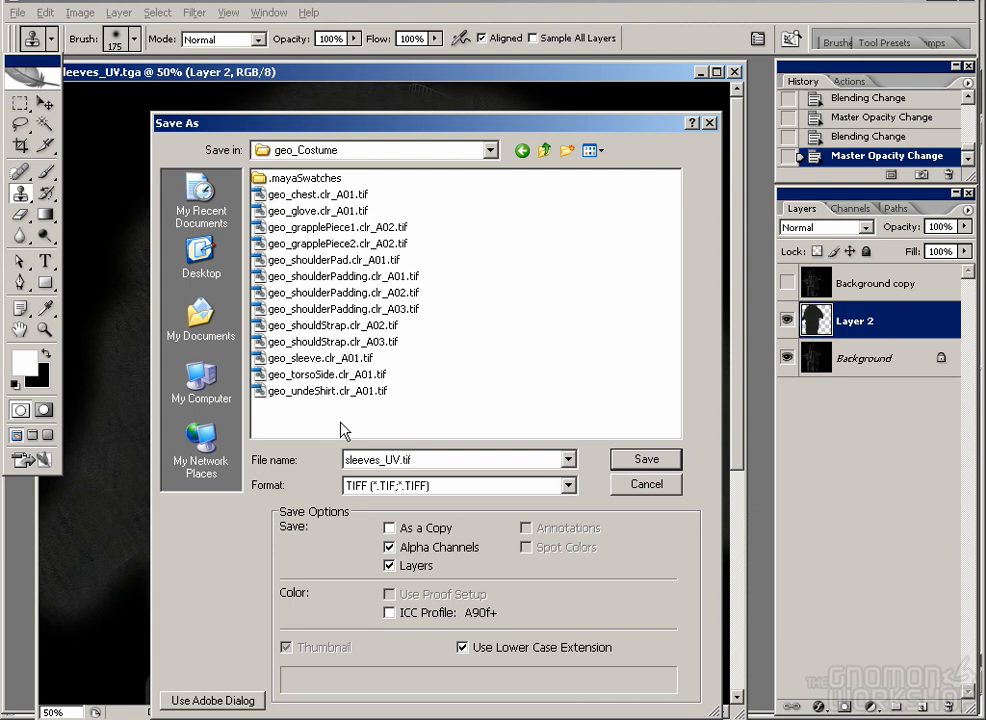
Step: Save a layered TIFF copy named geo_sleeve.clr_A02.tif without image compression
double_click(354, 457)
type("geo_")
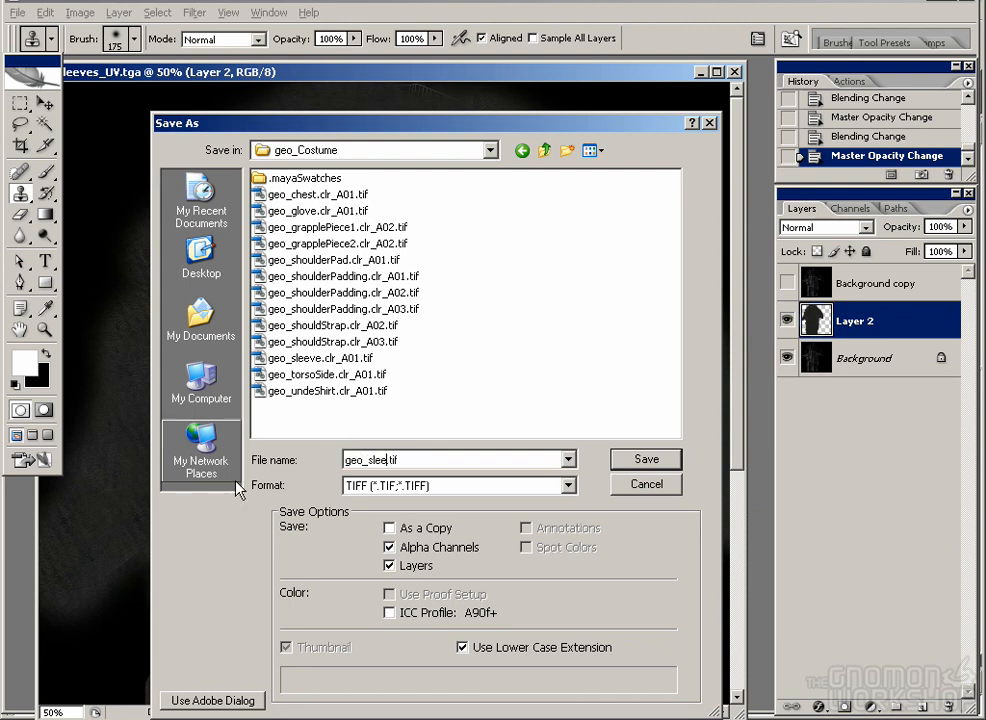
left_click(348, 359)
left_click(433, 461)
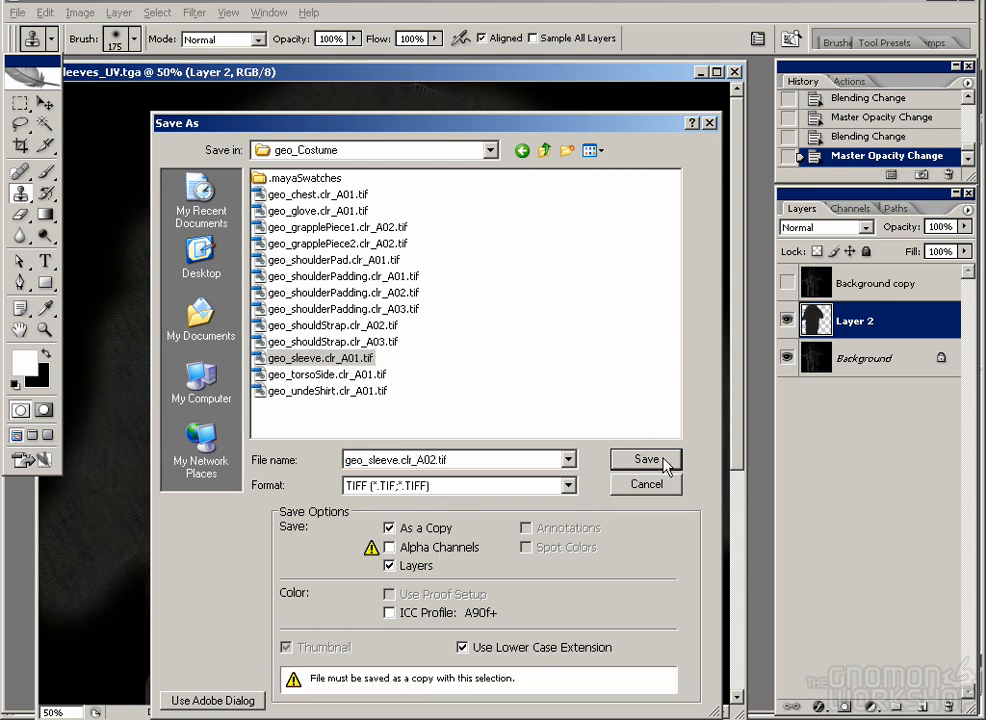
left_click(634, 463)
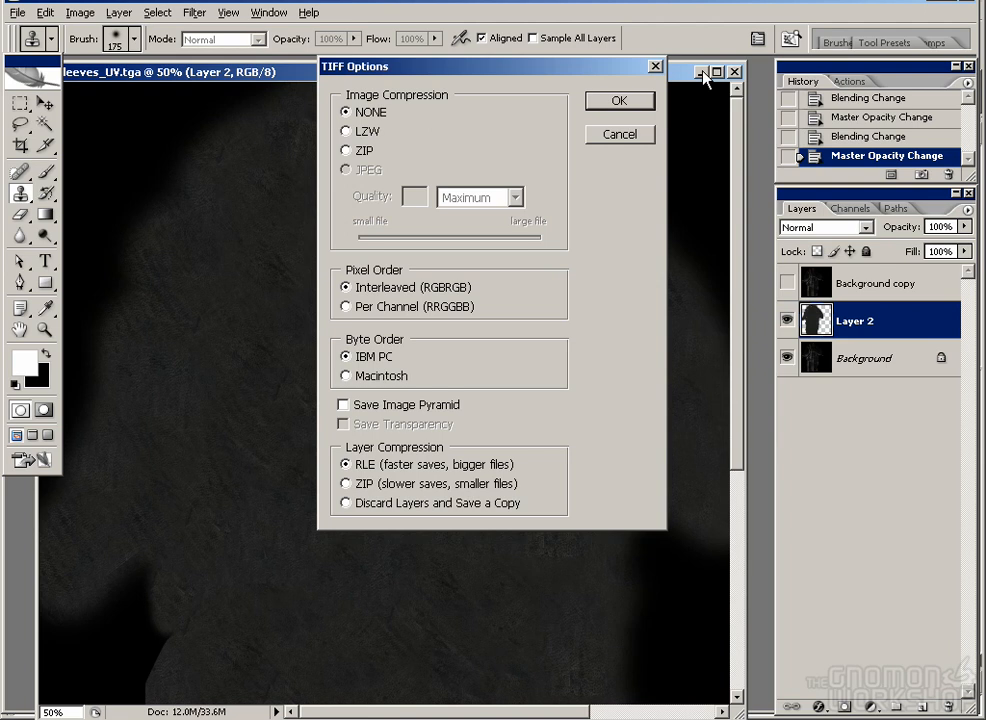
key("Return")
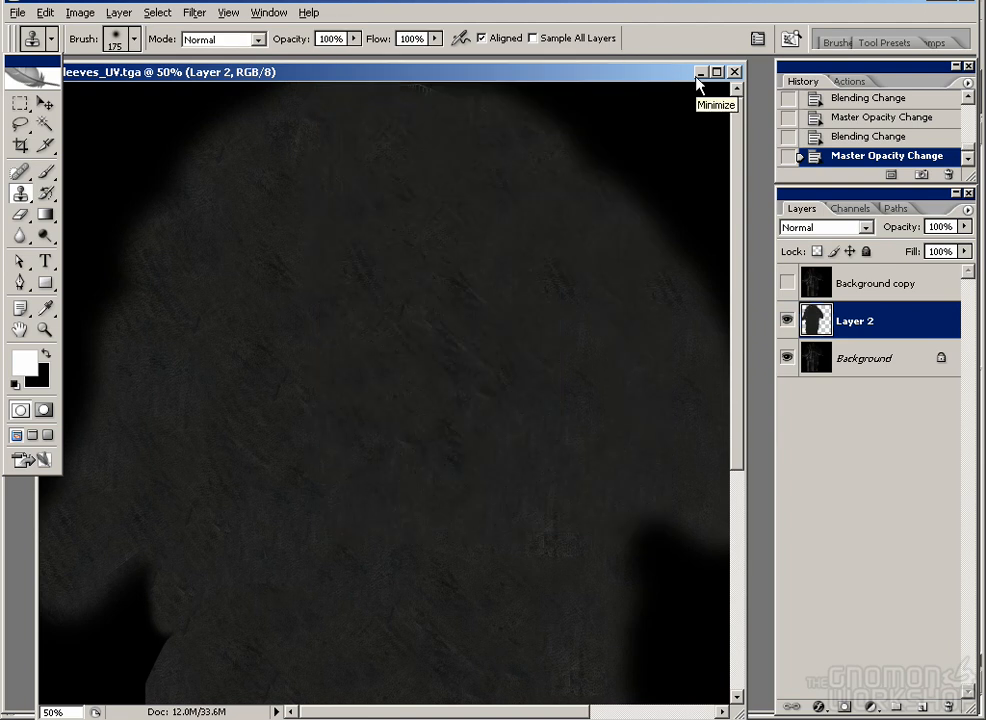
Step: Minimize the sleeves document, deselect the area in geo_shoulderPadding.clr_A03.tif, and enlarge its window to view both shoulder pads
left_click(700, 73)
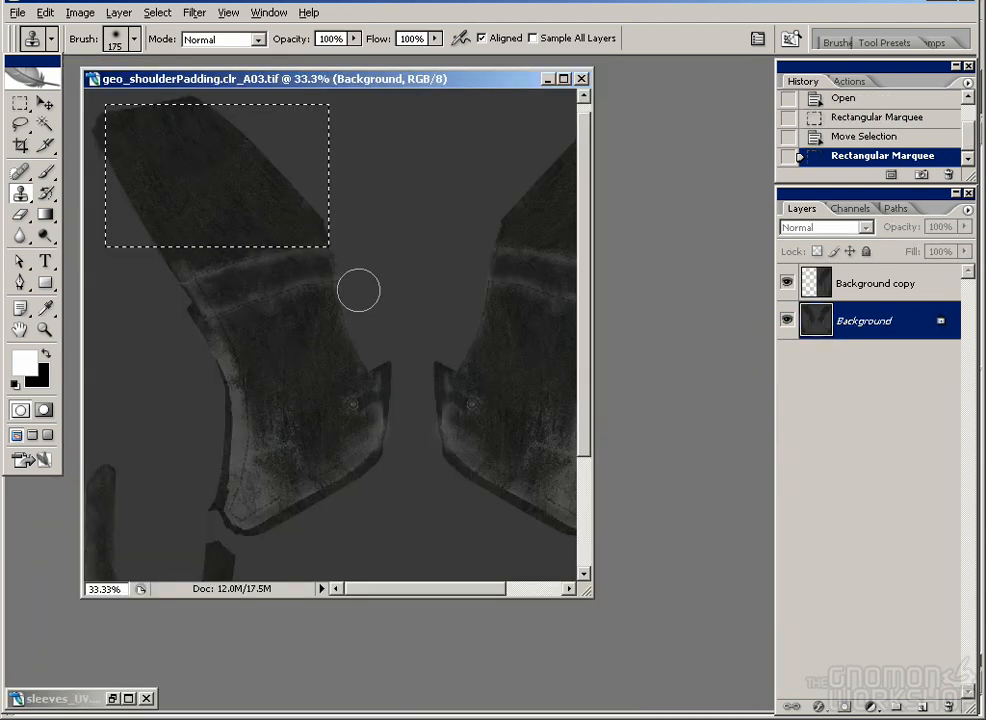
key("ctrl+d")
left_click_drag(208, 62, 240, 66)
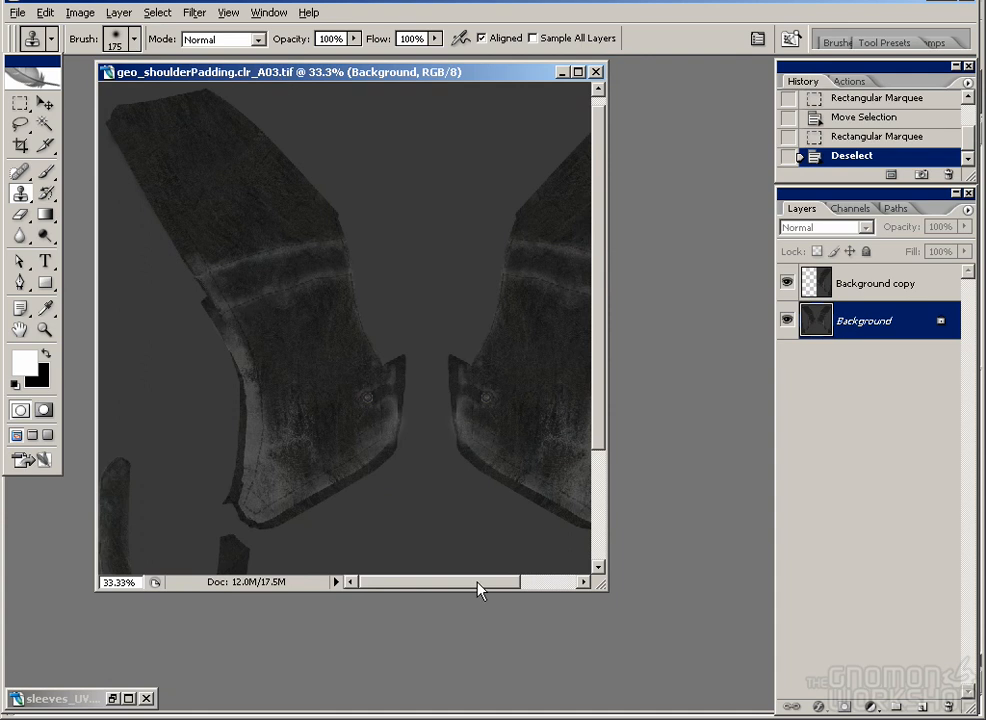
left_click_drag(600, 585, 715, 661)
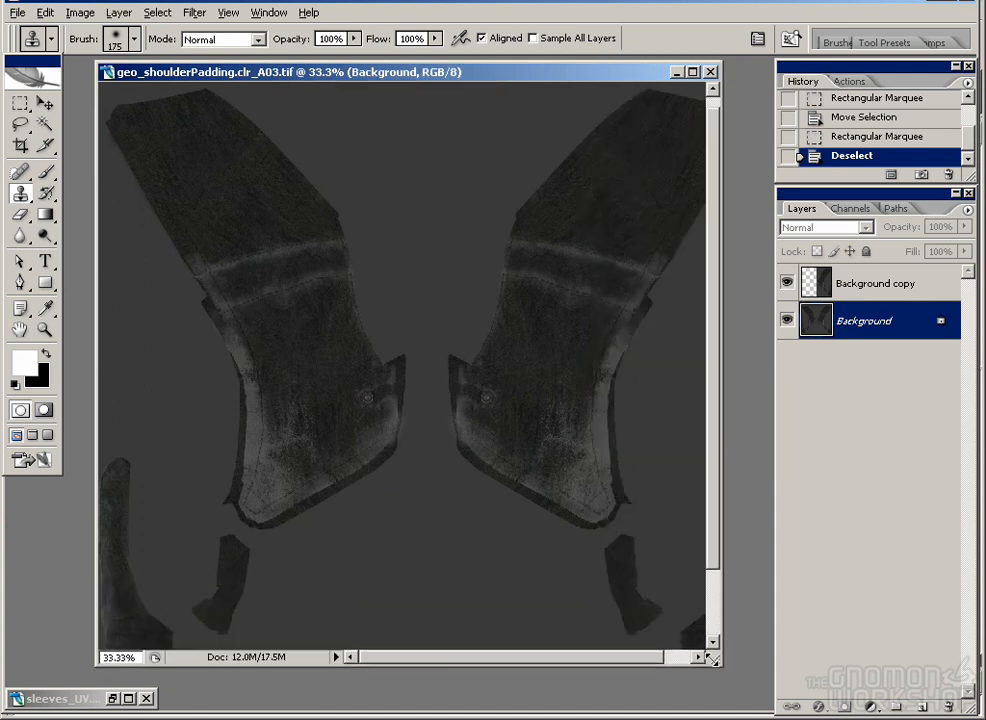
left_click_drag(493, 395, 478, 410)
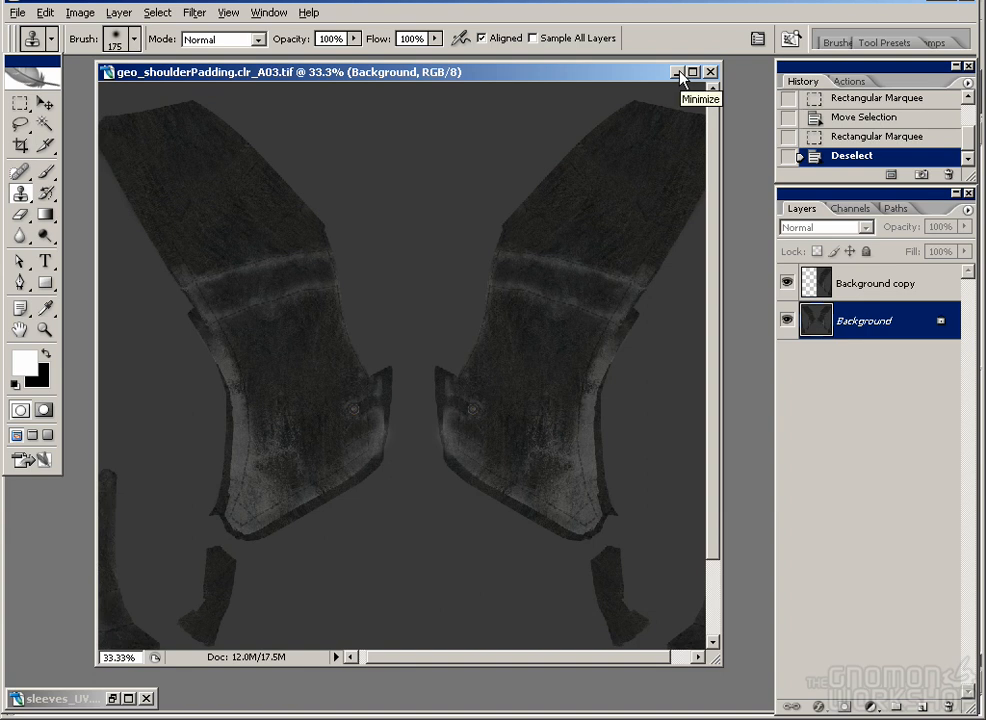
Step: Minimize the shoulder padding texture, switch to Maya, and open the Hypershade
left_click(680, 74)
left_click(924, 2)
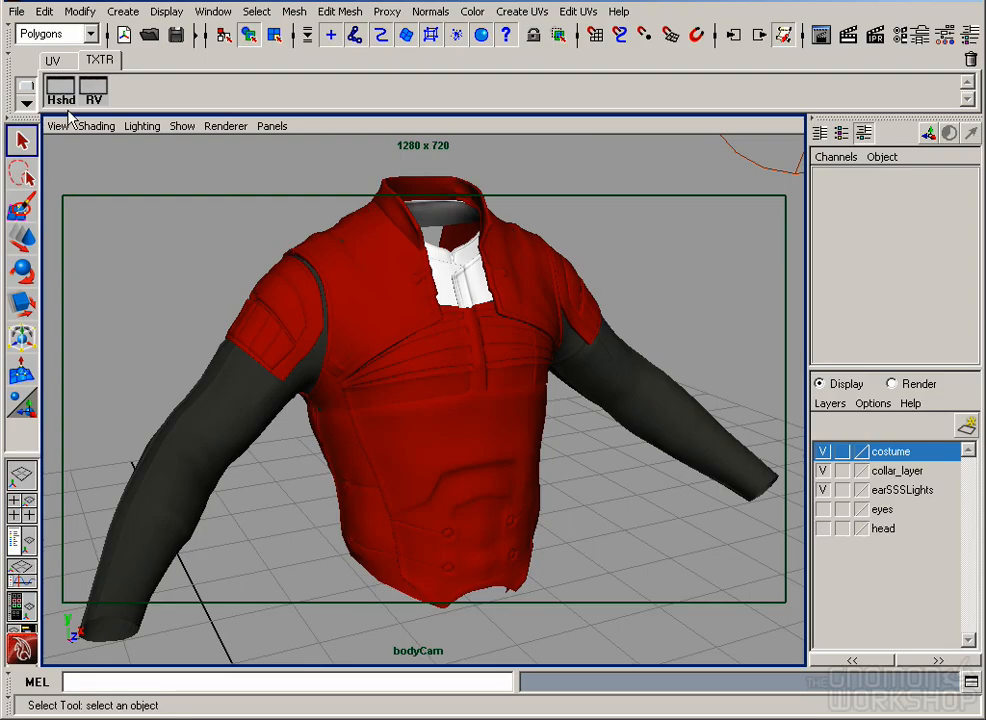
left_click(66, 103)
left_click_drag(256, 2, 817, 209)
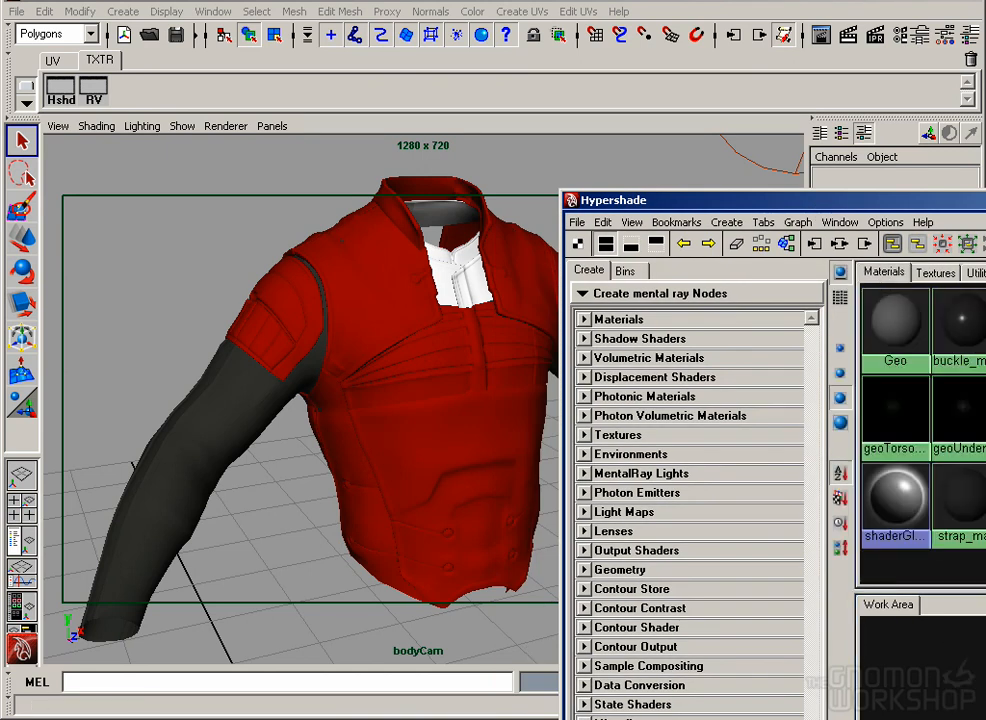
left_click_drag(985, 200, 491, 2)
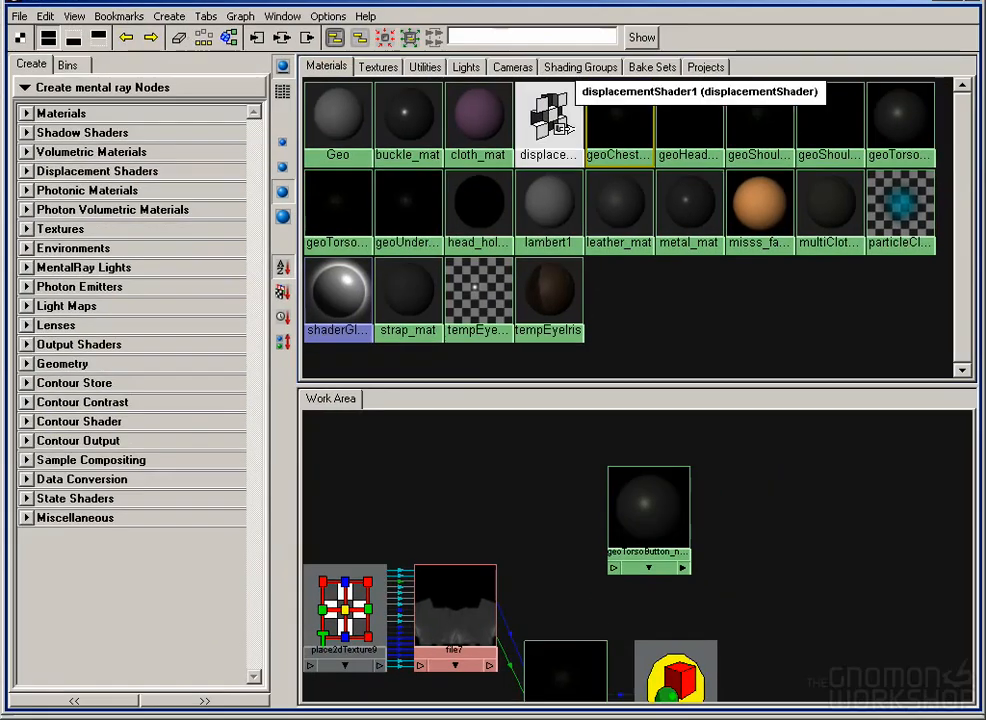
Step: Duplicate the geoChest_nxs material and rename the copy geoSleeve_nxs
left_click(279, 37)
left_click(704, 554)
key("ctrl+d")
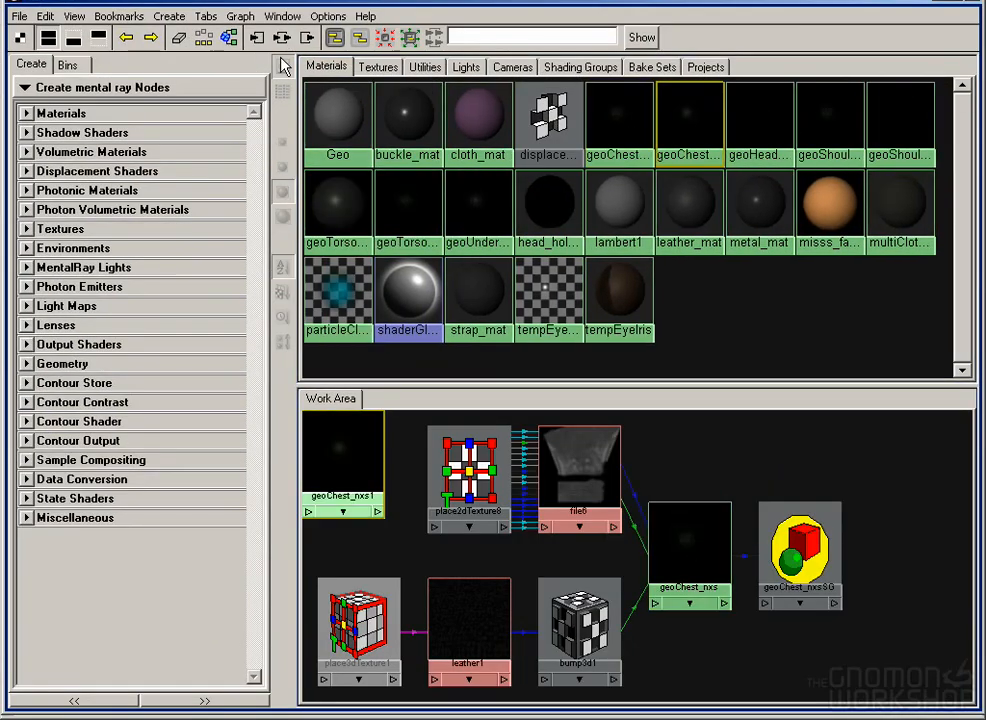
left_click(281, 37)
double_click(444, 580)
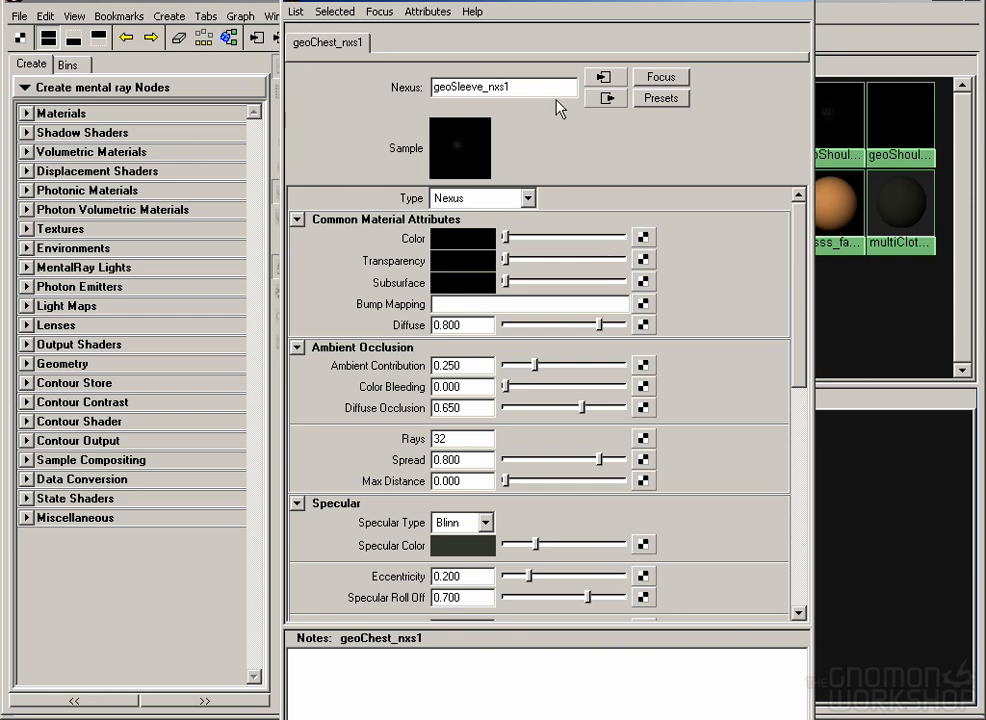
key("BackSpace")
key("Return")
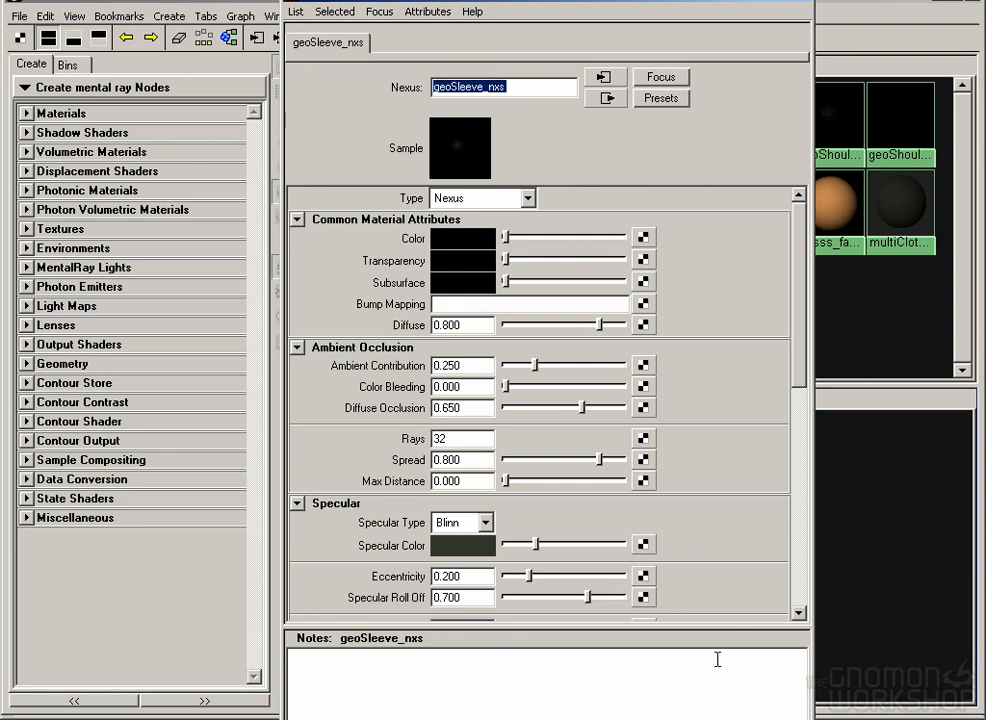
Step: Connect the existing bump3d1 utility to geoSleeve_nxs as its bump map
key("ctrl+a")
left_click(435, 70)
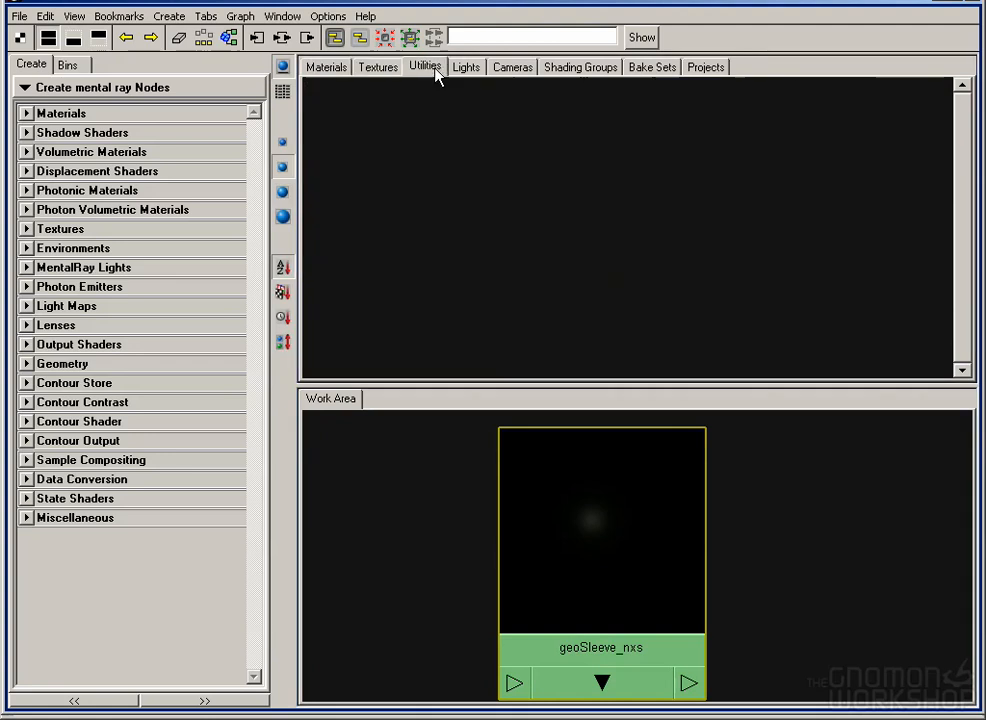
left_click_drag(464, 110, 572, 548)
left_click(689, 711)
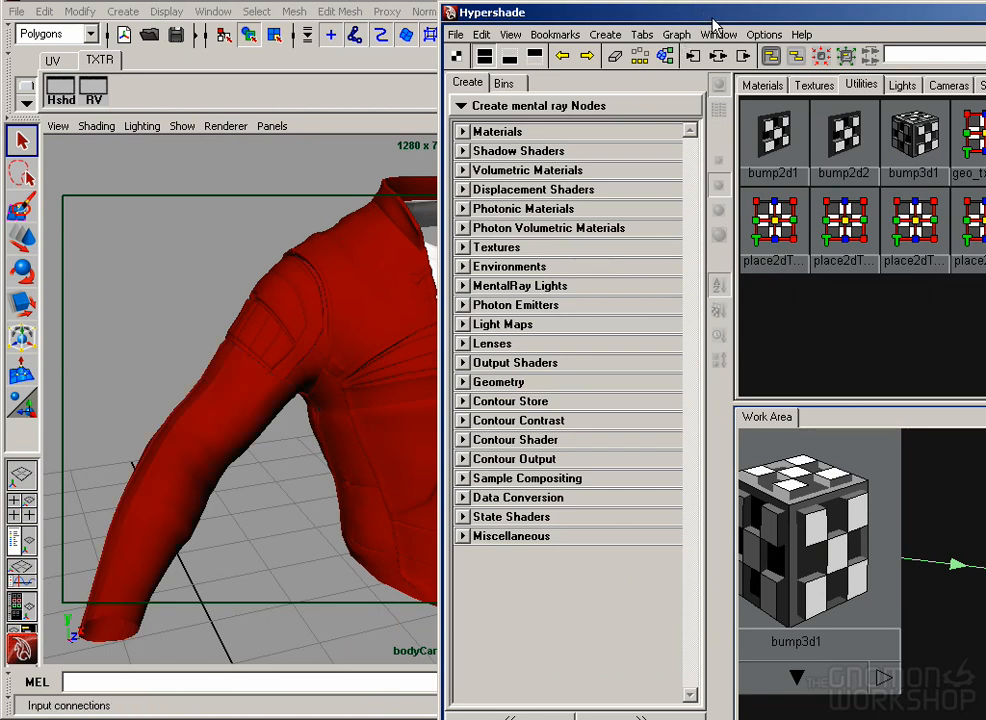
Step: Select the costume's other sleeve, assign geoSleeve_nxs to it, and graph the material's connections
left_click_drag(713, 20, 692, 504)
left_click(627, 381)
left_click_drag(779, 497, 377, 55)
right_click(666, 555)
left_click(664, 517)
left_click(295, 95)
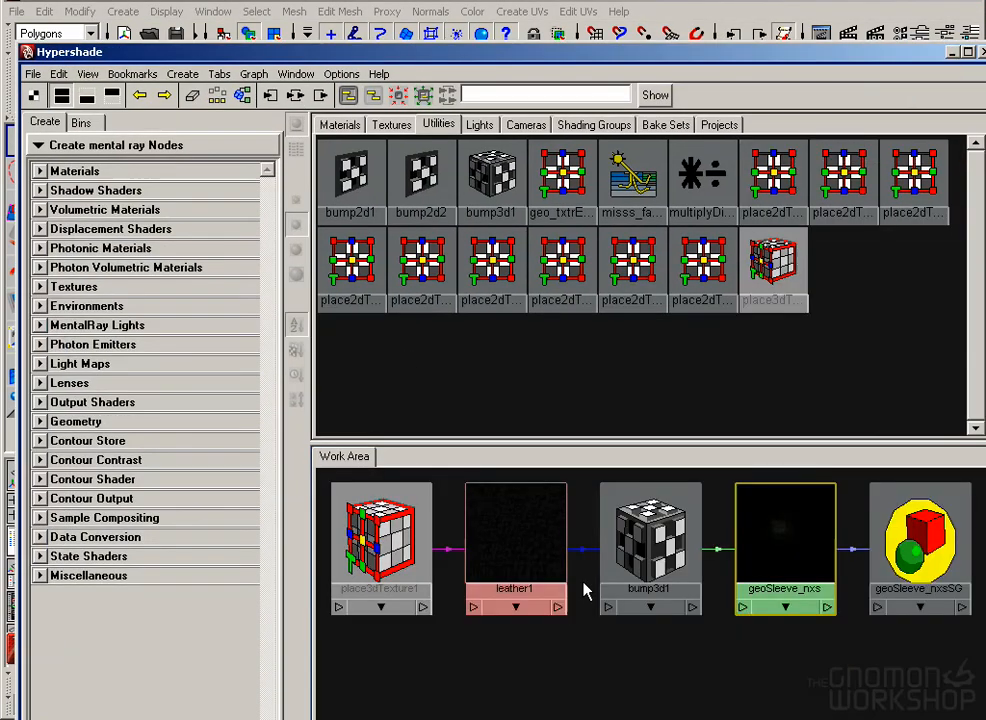
Step: Create a 2D File texture beside the geoSleeve_nxs network and load the geo_sleeve color image into it
left_click_drag(799, 617, 752, 671)
left_click(182, 74)
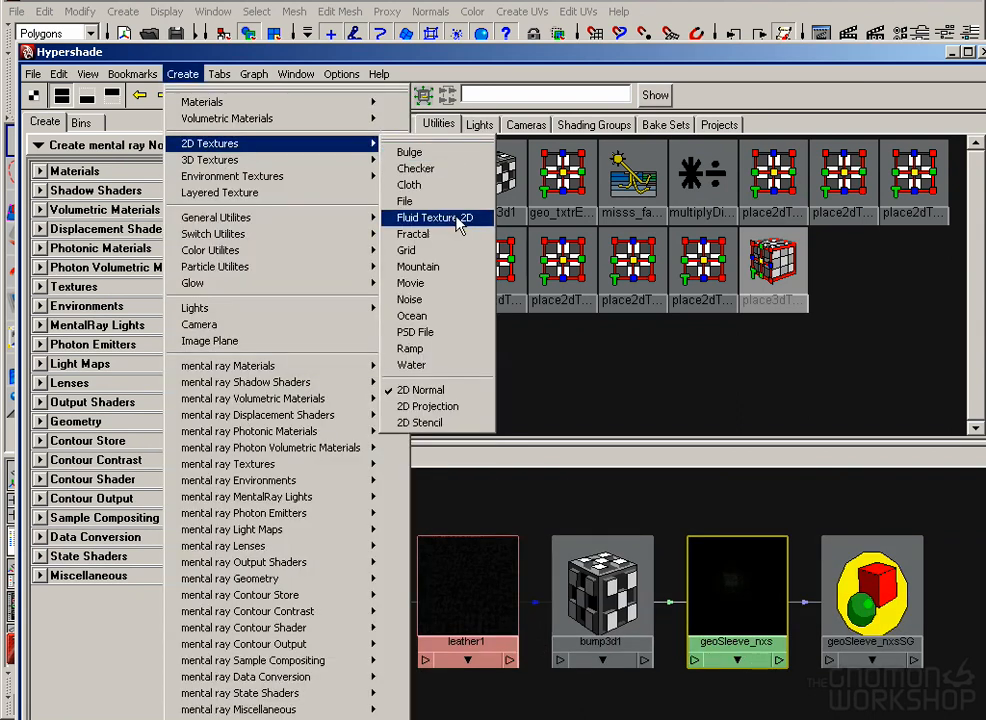
left_click(404, 198)
left_click_drag(385, 508, 573, 537)
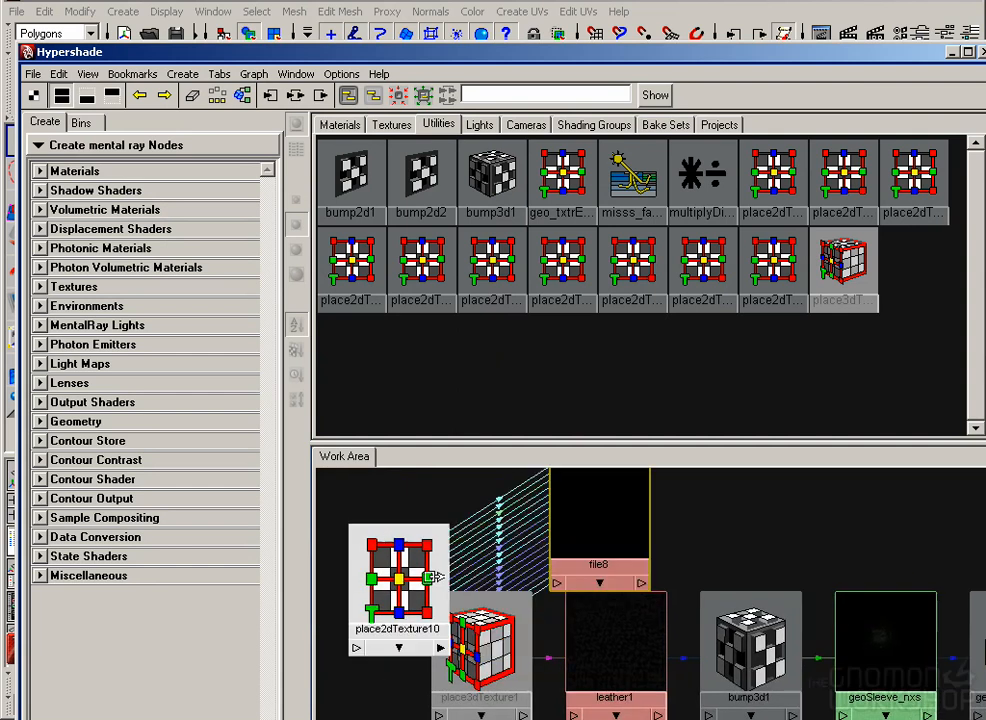
double_click(594, 528)
left_click(643, 285)
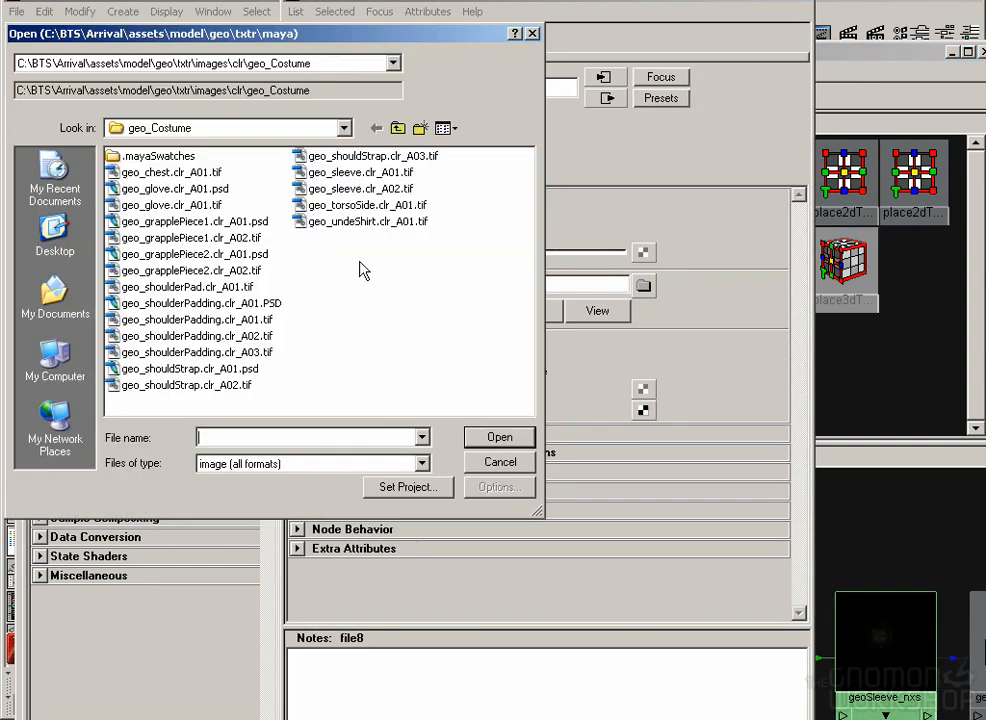
double_click(362, 143)
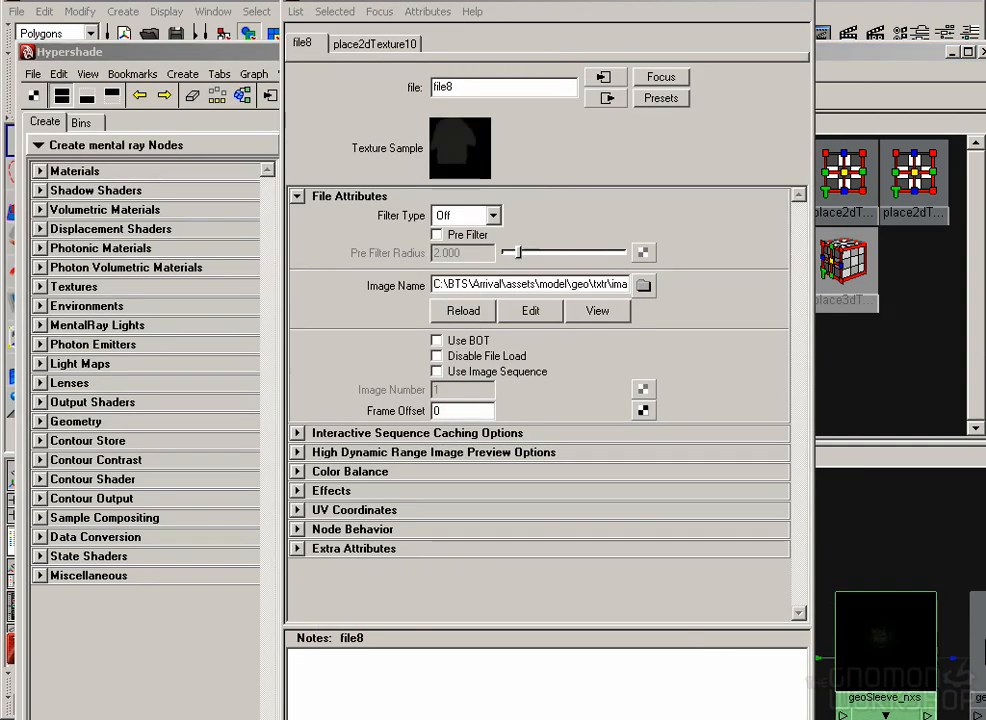
Step: Connect the file8 texture to geoSleeve_nxs as its color and minimize the Hypershade
key("ctrl+a")
left_click_drag(631, 515, 887, 655)
left_click(924, 682)
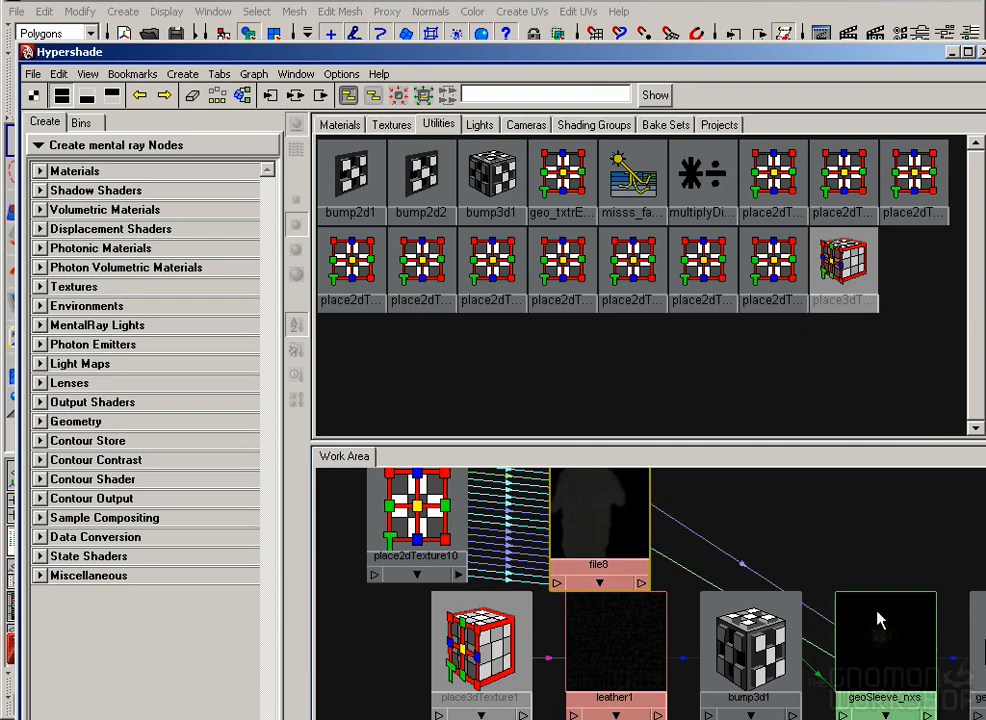
left_click(953, 52)
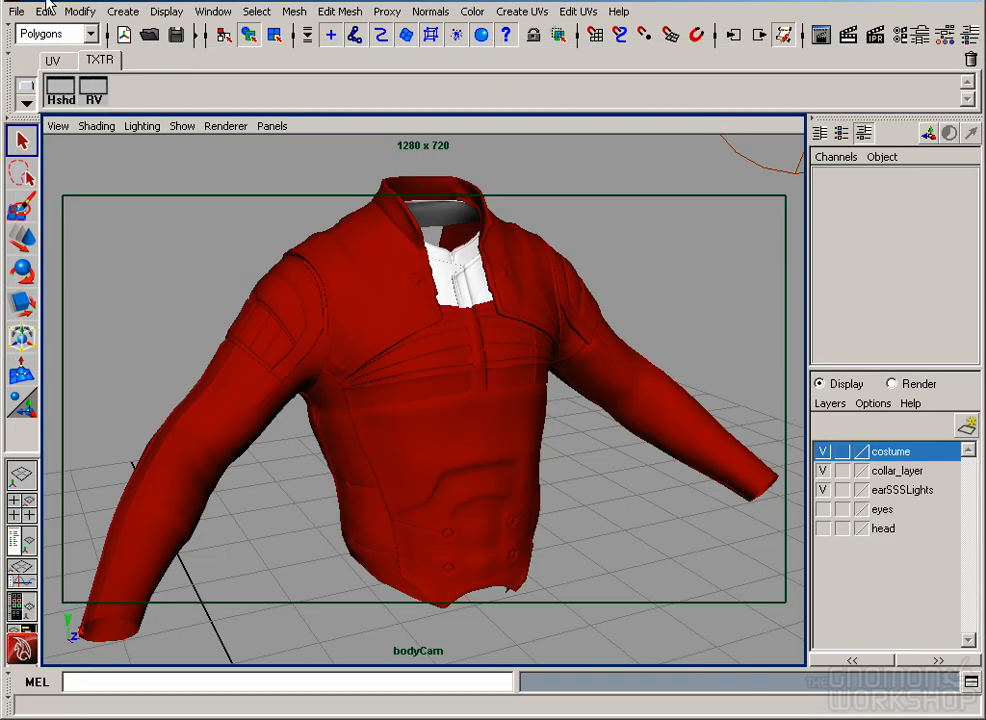
Step: Save the scene and render the region around the sleeve and shoulder in the Render View
left_click(16, 11)
left_click(60, 81)
key("alt+r")
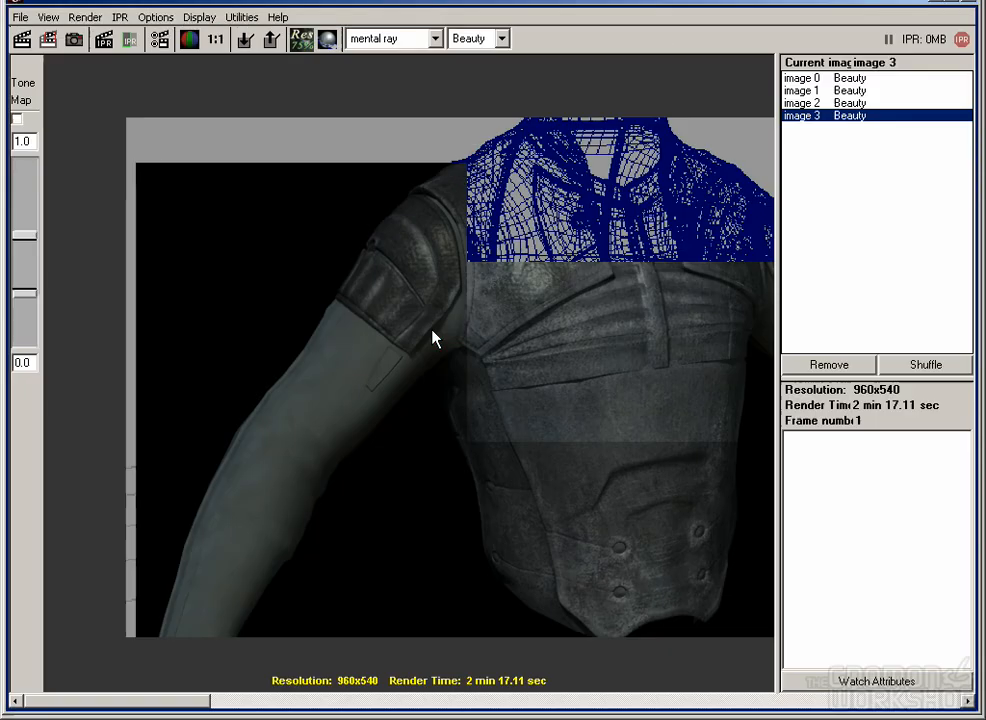
left_click(215, 39)
left_click_drag(103, 203, 432, 633)
left_click_drag(431, 147, 119, 622)
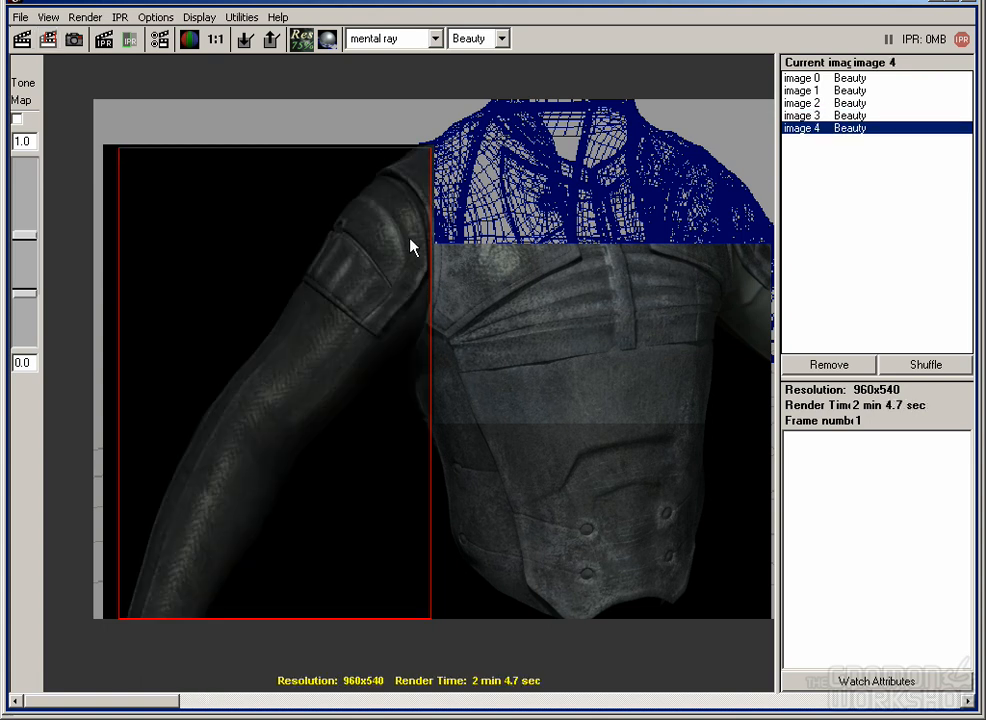
Step: Compare the new sleeve render with image 3 and examine the leather across the whole costume
left_click(836, 116)
left_click(838, 129)
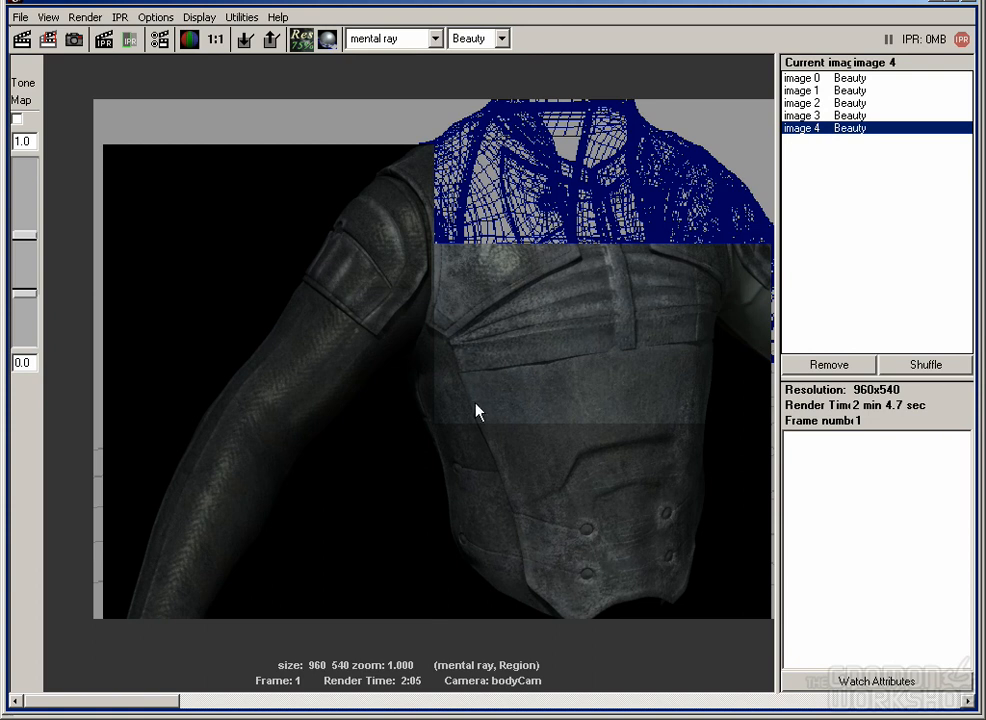
left_click_drag(645, 344, 434, 326)
scroll(434, 326, "down", 2)
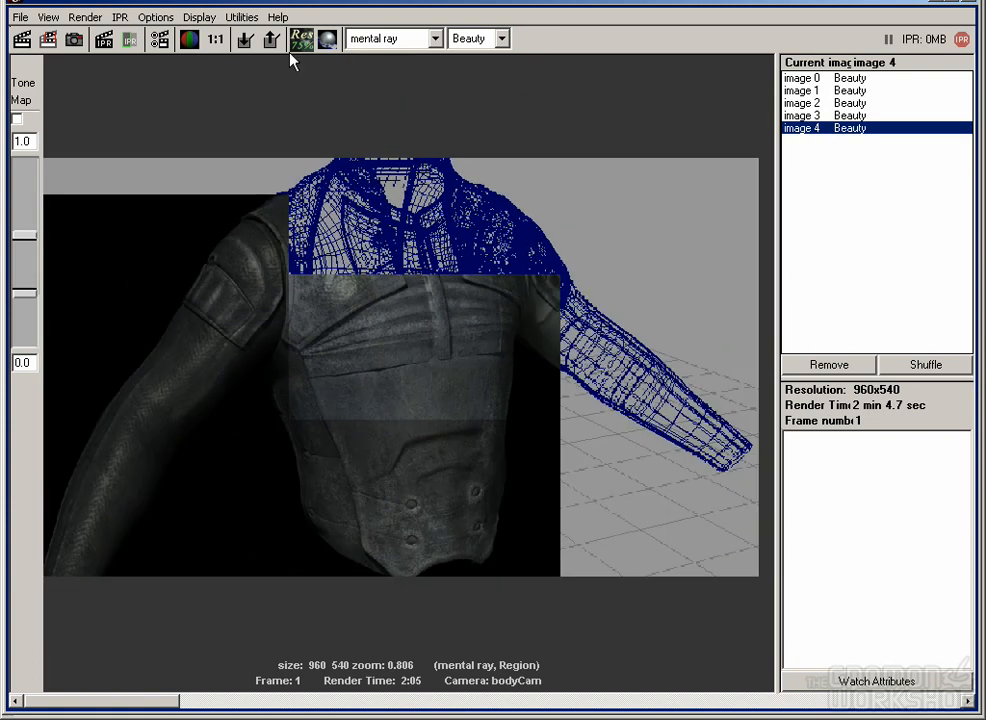
left_click(217, 42)
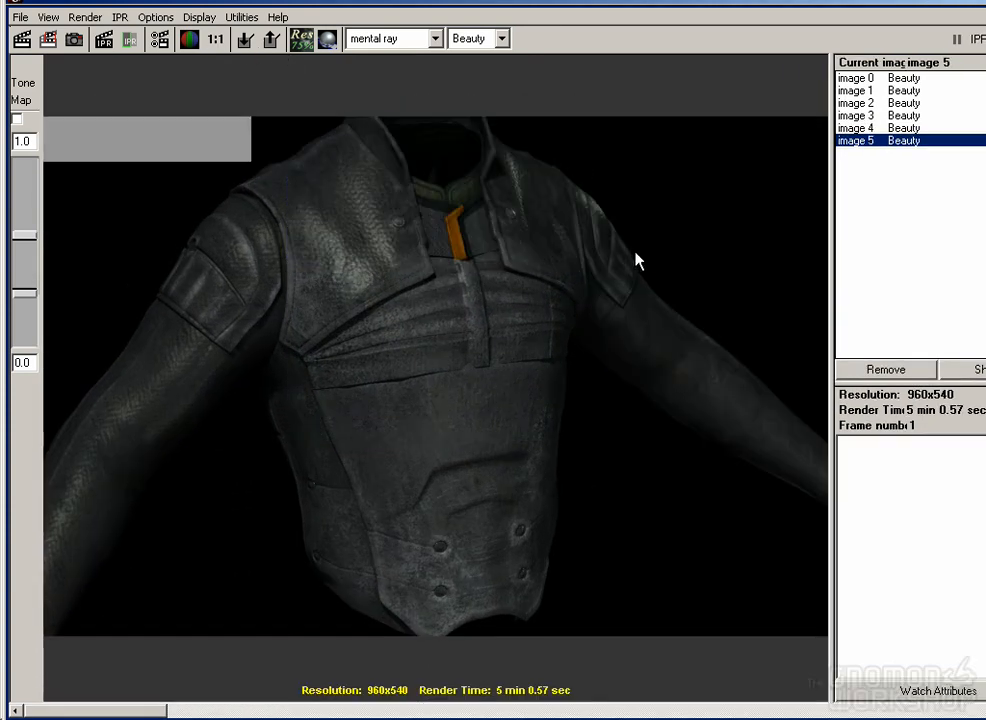
left_click_drag(457, 537, 478, 523)
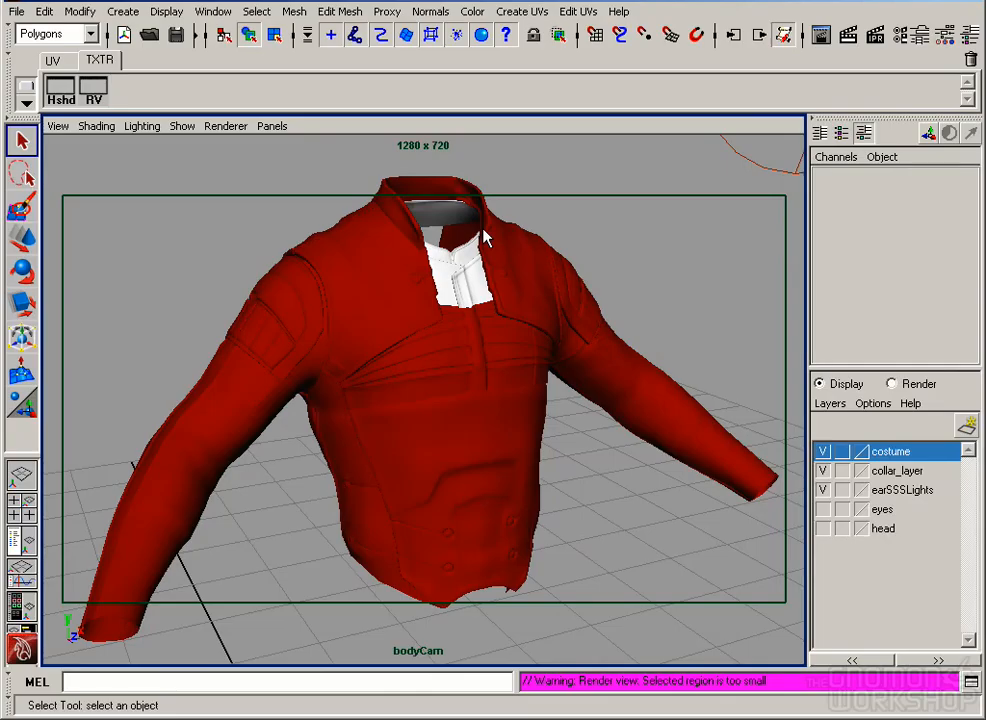
Step: Graph the input and output connections of geoSleeve_nxs and spread its nodes apart for a clear overview
left_click(66, 94)
mouse_move(630, 18)
left_mouse_down()
mouse_move(639, 60)
mouse_move(623, 42)
mouse_move(634, 11)
left_mouse_up()
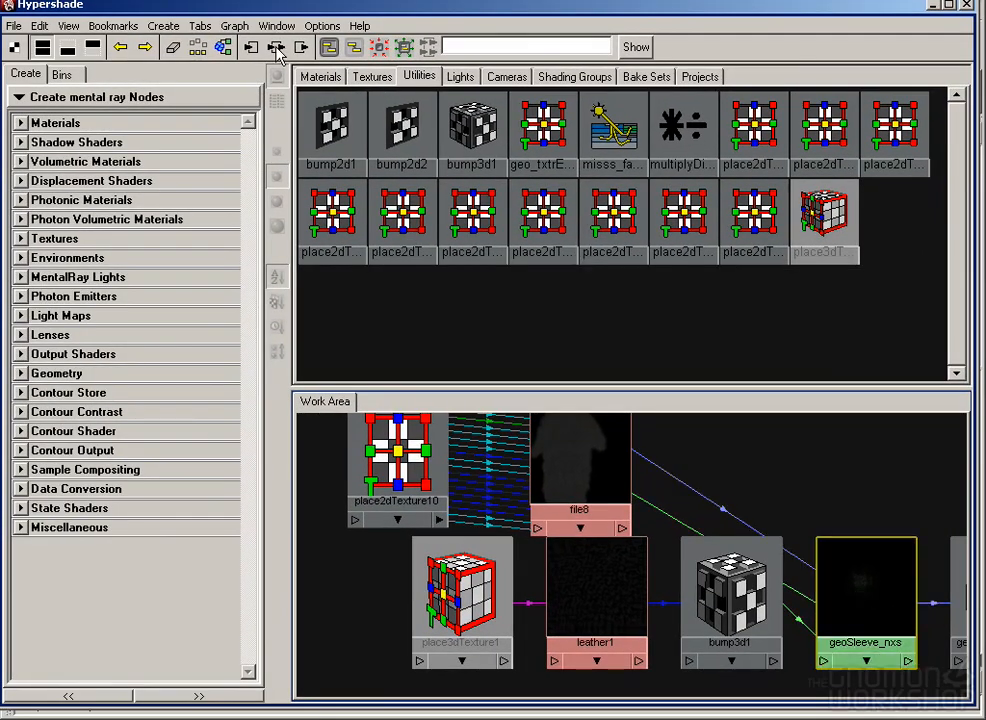
left_click(277, 48)
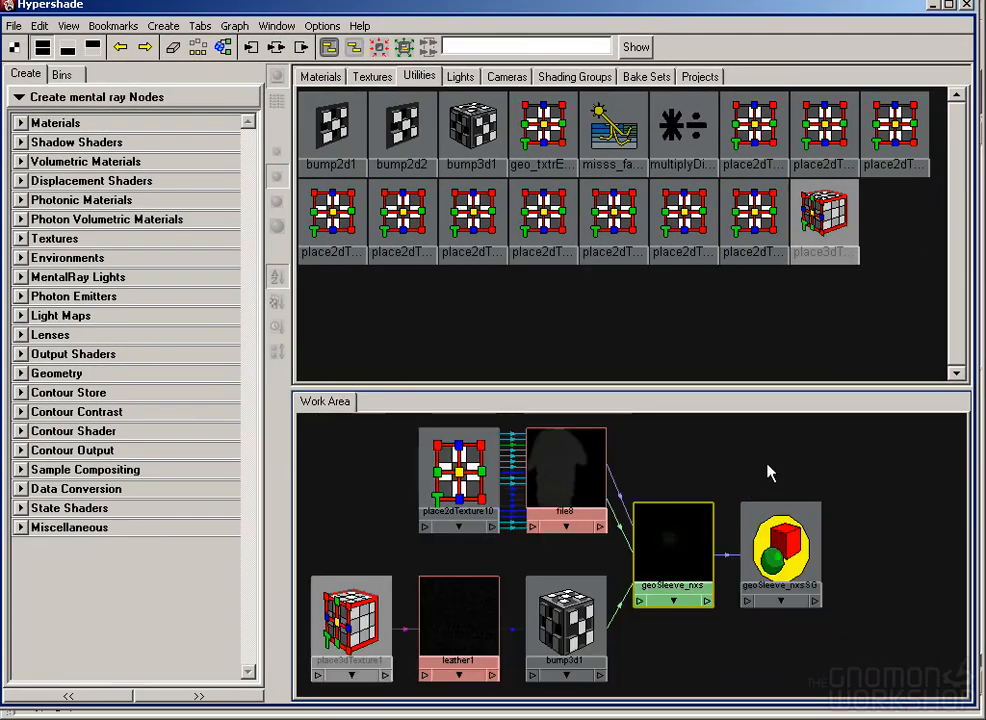
left_click(755, 637)
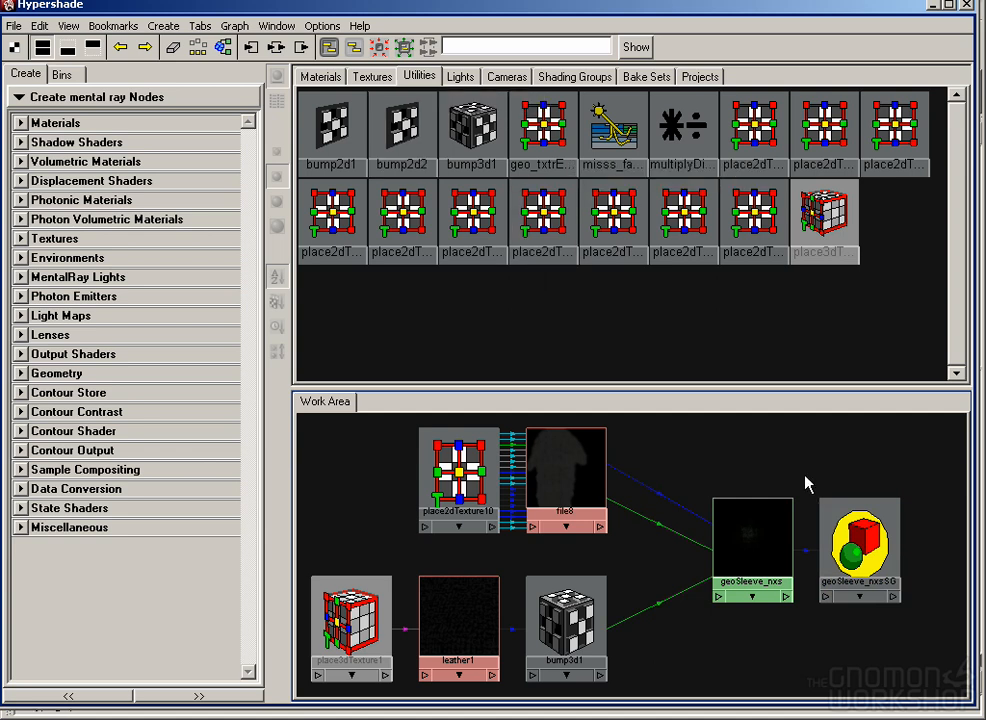
Step: Graph the geoTorsoButton_nxs material, lighten its color to a brighter dark gray, and darken its specular color
left_click(325, 77)
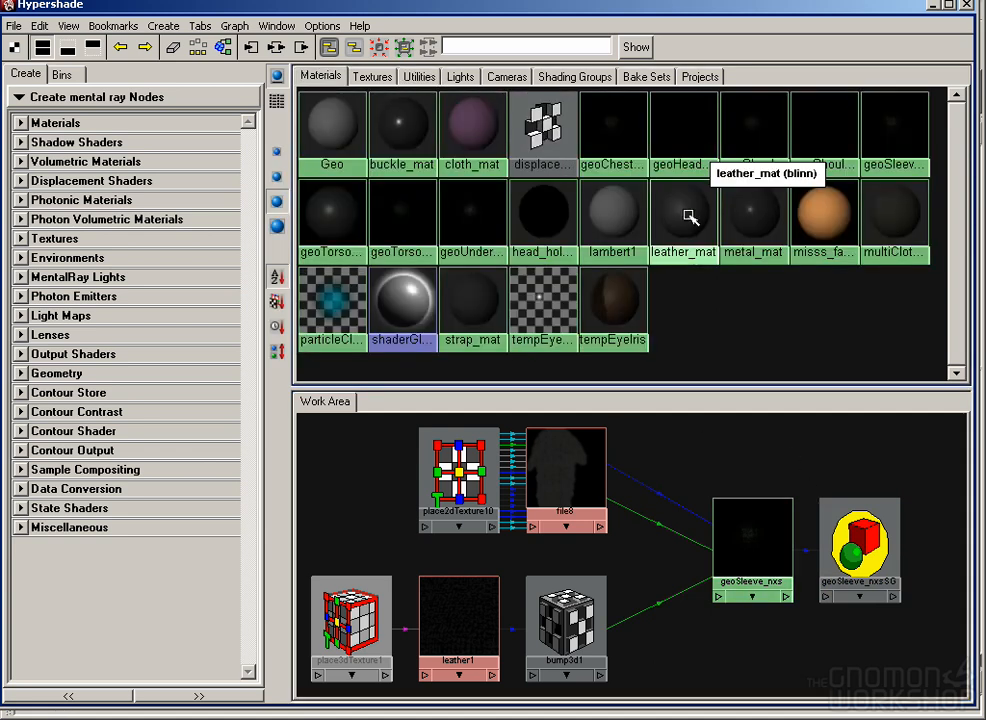
left_click(346, 222)
left_click(253, 55)
key("ctrl+a")
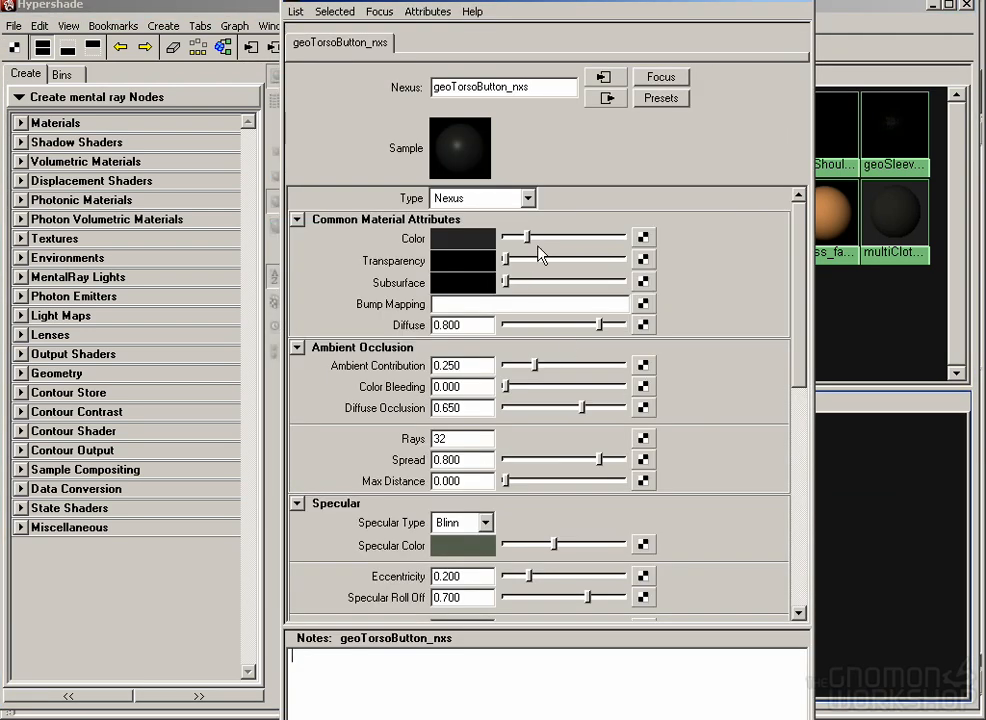
left_click_drag(527, 237, 537, 237)
left_click(541, 545)
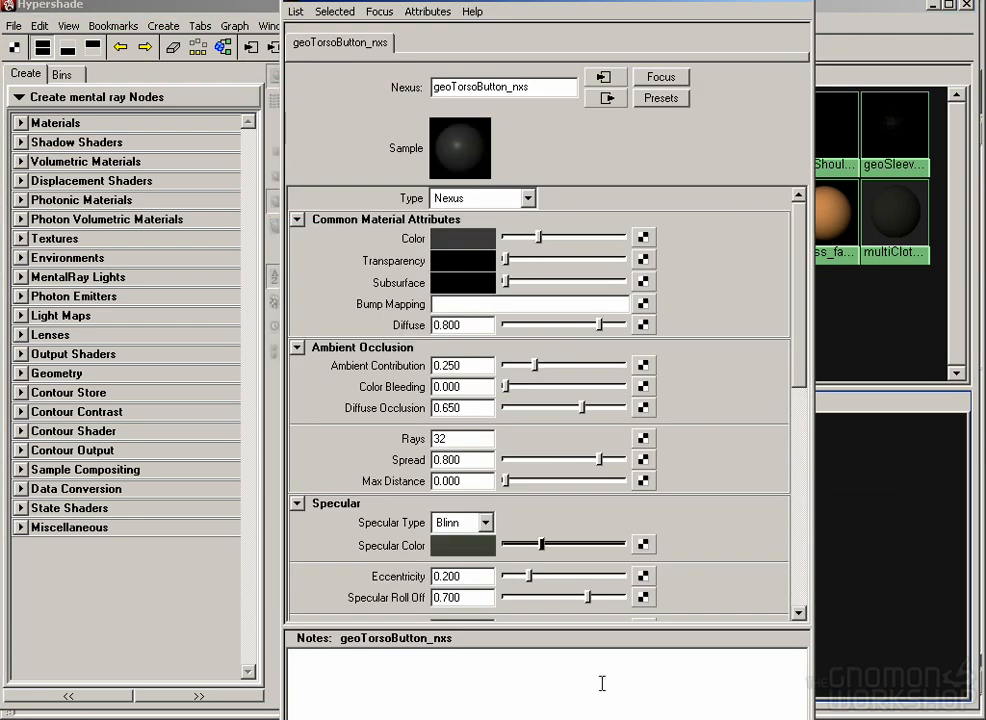
left_click(847, 511)
double_click(472, 500)
left_click_drag(538, 236, 543, 236)
left_click(874, 491)
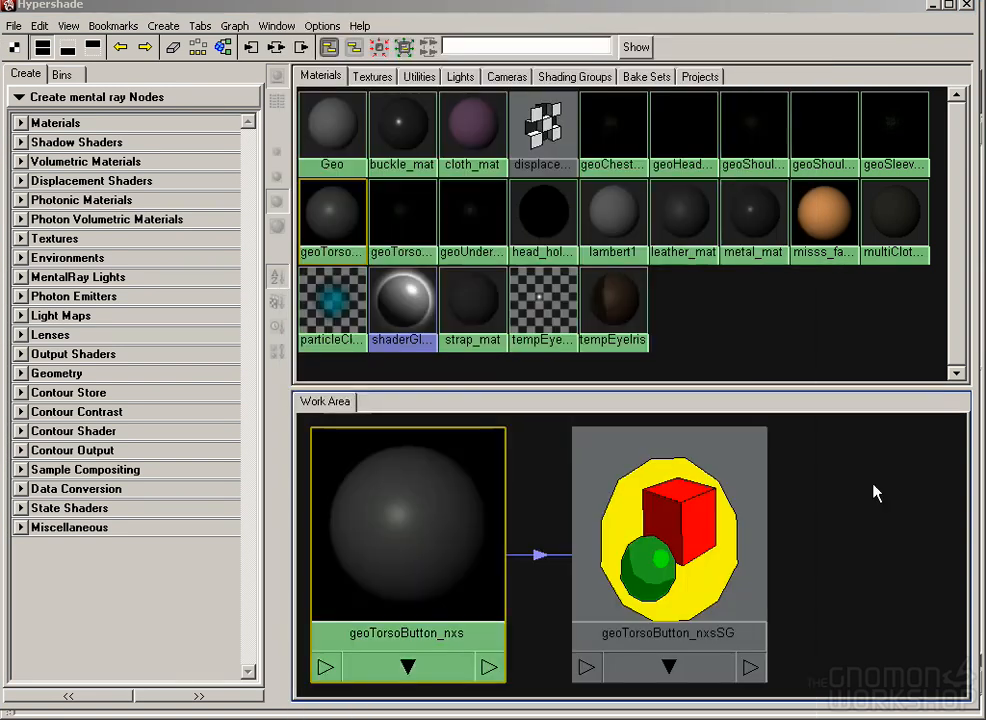
Step: Save the scene with the Hypershade minimized and reopen the costume render
left_click(933, 6)
key("ctrl+s")
left_click(100, 92)
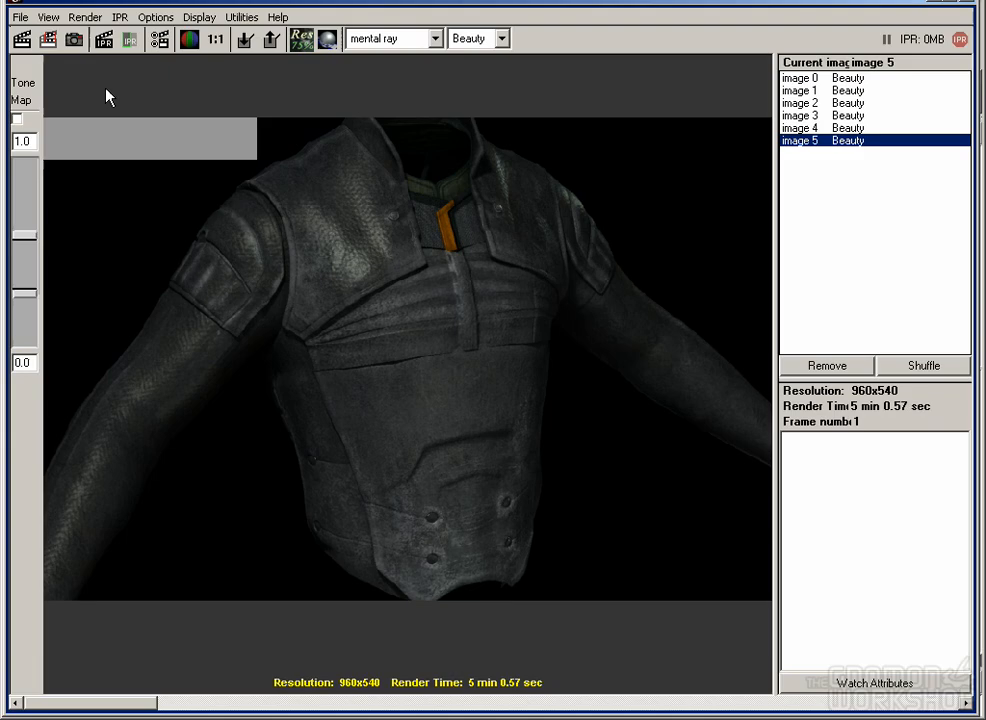
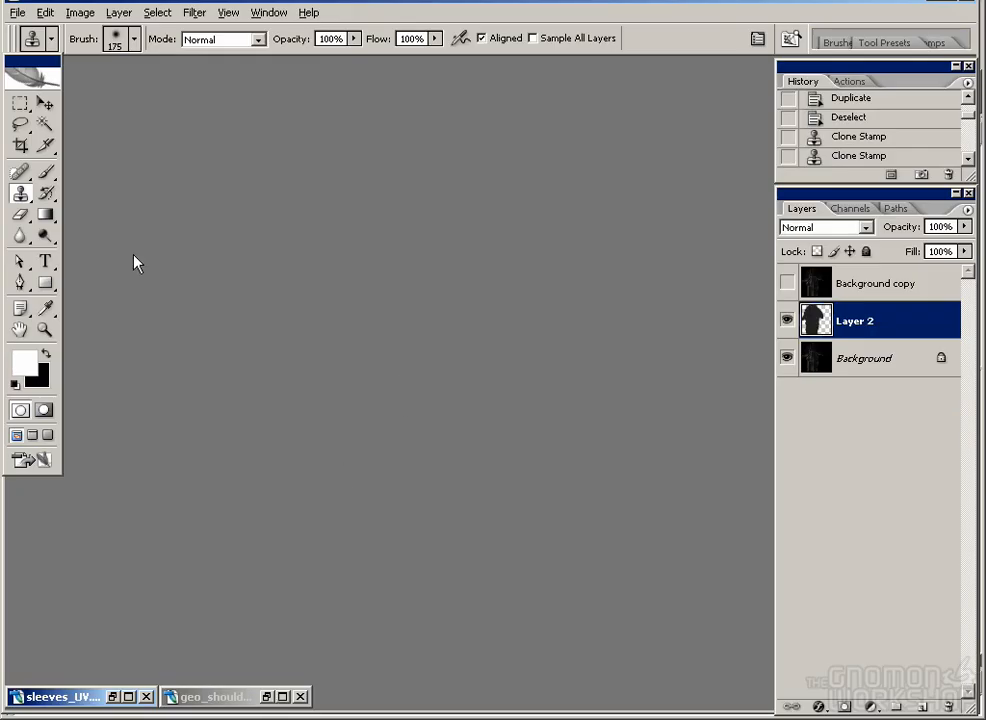
Step: Switch to Photoshop and open the geo_sleeve.clr_A02.tif texture
left_click(17, 12)
left_click(35, 48)
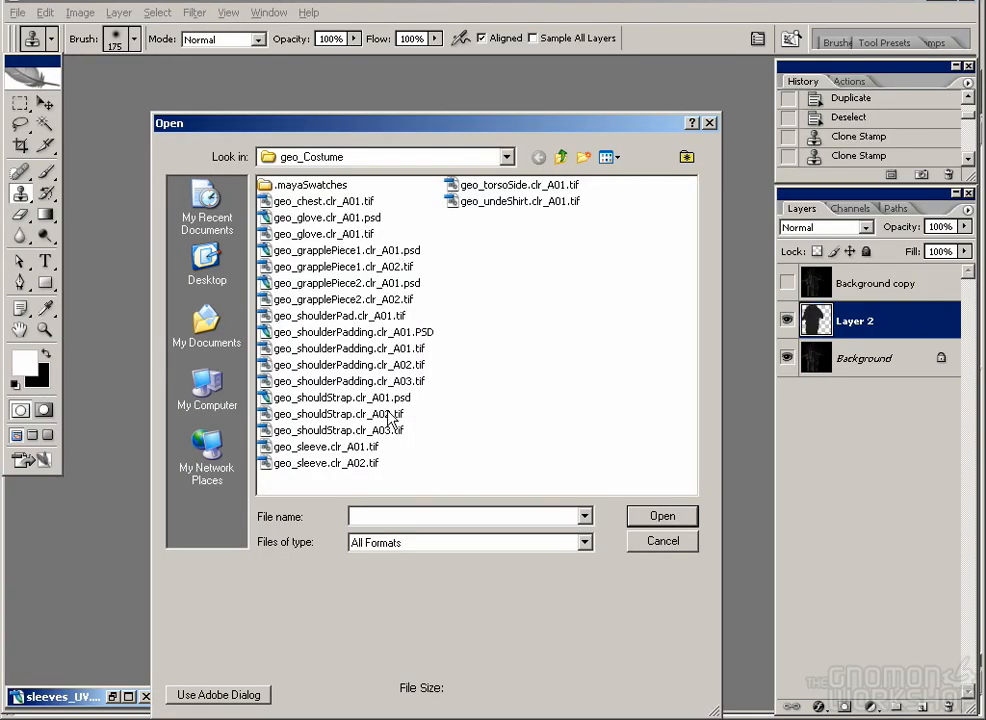
double_click(325, 463)
left_click(268, 12)
left_click(243, 47)
Step: Show the Background copy UV layer and enlarge the document window to view the sleeve at 50%
left_click(787, 283)
left_click_drag(590, 597, 716, 714)
double_click(44, 330)
left_click_drag(340, 450, 463, 309)
key("ctrl+minus")
key("ctrl+minus")
left_click_drag(469, 433, 448, 368)
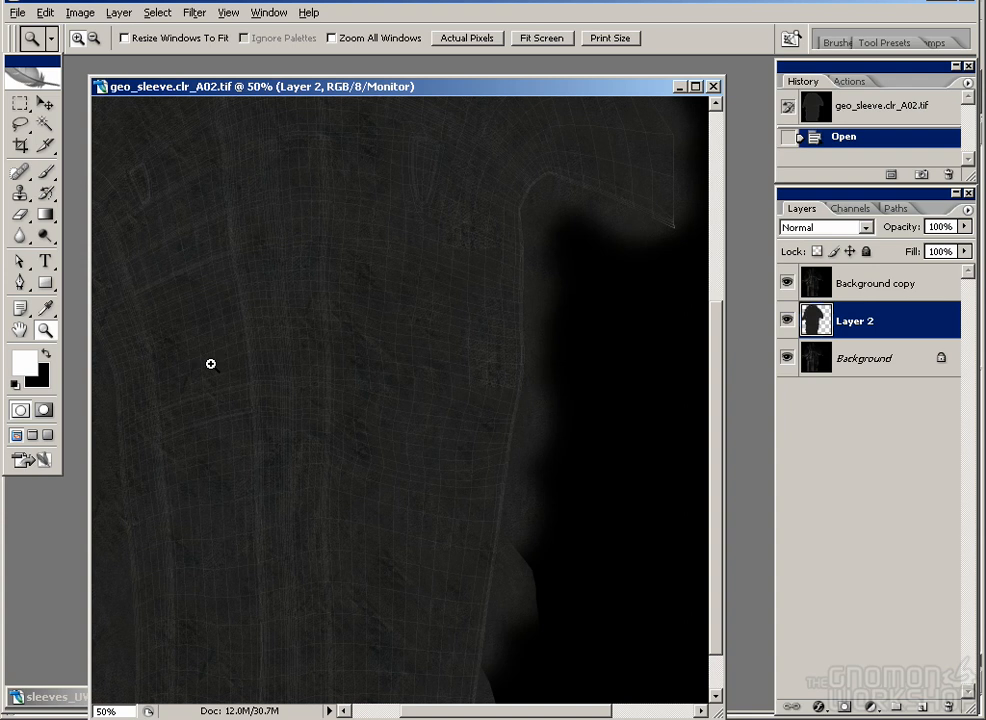
Step: Add a new layer above Layer 2 and set the textured brush to 90 px
left_click(921, 707)
key("b")
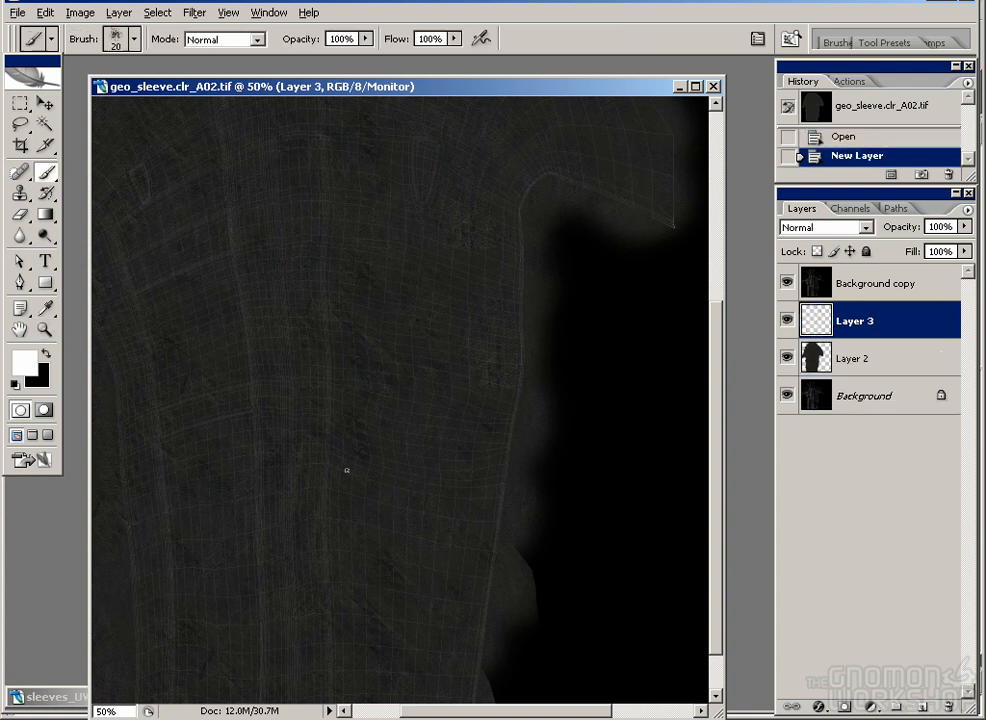
key("bracketright")
key("bracketright")
key("bracketright")
key("bracketright")
key("bracketright")
Step: Paint rough white wear patches on both sides of the upper sleeve around the armpit areas
left_click_drag(378, 300, 333, 482)
mouse_move(412, 288)
left_mouse_down()
mouse_move(452, 310)
mouse_move(488, 384)
left_mouse_up()
left_click_drag(410, 320, 463, 388)
left_click(352, 293)
left_click(386, 255)
left_click(471, 272)
left_click_drag(471, 272, 616, 303)
mouse_move(191, 398)
left_mouse_down()
mouse_move(176, 438)
mouse_move(228, 327)
mouse_move(215, 400)
left_mouse_up()
Step: Paint a wide, rough white wear patch across the middle of the sleeve near its edge
left_click_drag(478, 613, 393, 338)
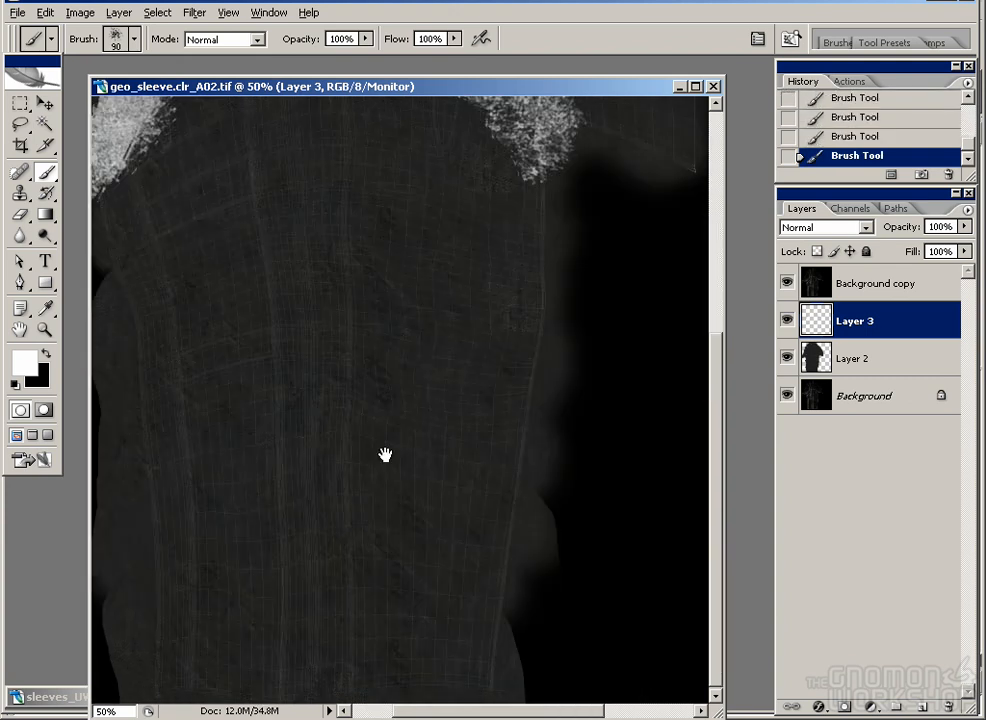
left_click_drag(385, 453, 366, 485)
mouse_move(361, 373)
left_mouse_down()
mouse_move(416, 350)
mouse_move(437, 369)
left_mouse_up()
left_click_drag(440, 369, 483, 422)
left_click_drag(490, 375, 510, 363)
left_click_drag(318, 373, 330, 364)
mouse_move(174, 394)
left_mouse_down()
mouse_move(242, 423)
mouse_move(249, 408)
left_mouse_up()
key("ctrl+z")
mouse_move(380, 476)
left_mouse_down()
mouse_move(337, 420)
mouse_move(306, 420)
left_mouse_up()
left_click_drag(372, 386, 368, 423)
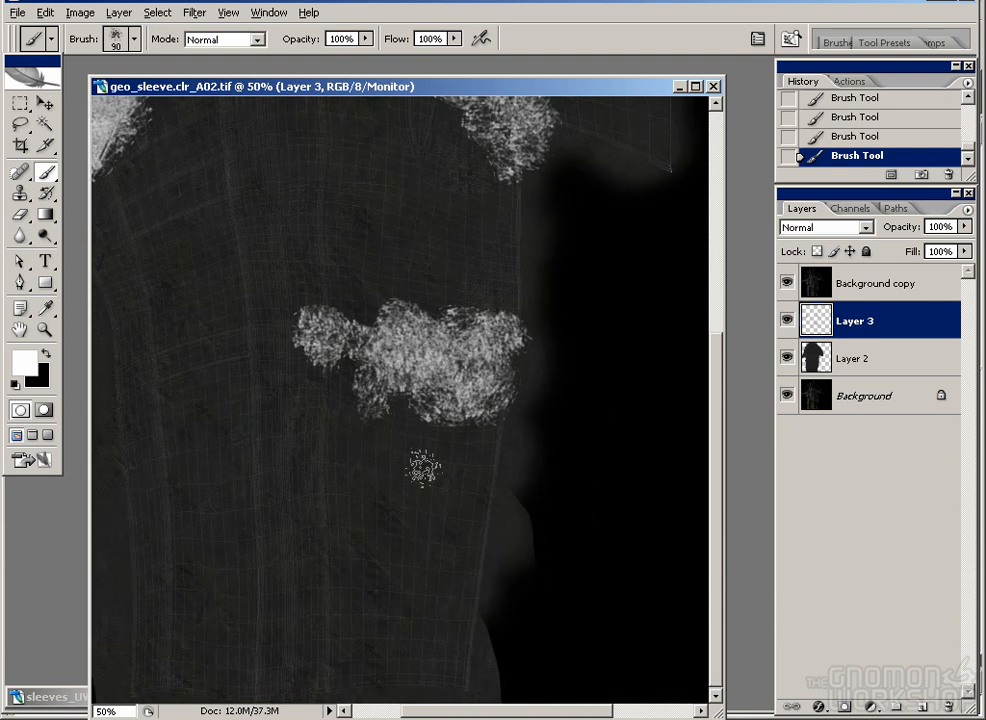
Step: Paint further white wear patches just above the mid-sleeve patch and lower down the sleeve
left_click_drag(423, 466, 421, 530)
left_click_drag(412, 315, 365, 323)
left_click_drag(333, 257, 372, 306)
mouse_move(311, 468)
left_mouse_down()
mouse_move(303, 434)
mouse_move(311, 405)
left_mouse_up()
left_click(345, 555)
left_click(329, 611)
left_click(283, 583)
mouse_move(305, 560)
left_mouse_down()
mouse_move(232, 572)
mouse_move(264, 597)
left_mouse_up()
Step: Set Layer 3's blend mode to Lighten and its opacity to 20%
left_click(862, 228)
left_click(831, 369)
left_click_drag(963, 228, 887, 250)
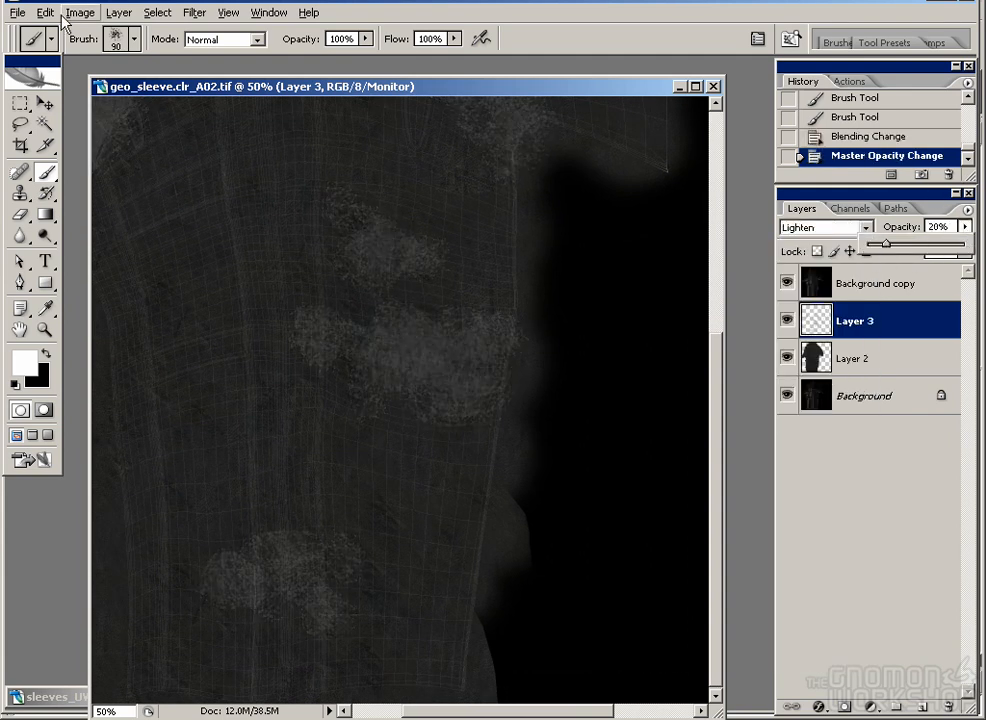
Step: Erase small spots from the mid-sleeve wear patch using the Eraser with a 39 px textured brush
left_click(20, 214)
left_click(133, 39)
left_click(135, 192)
left_click(354, 312)
left_click(307, 360)
left_click(387, 319)
left_click(420, 323)
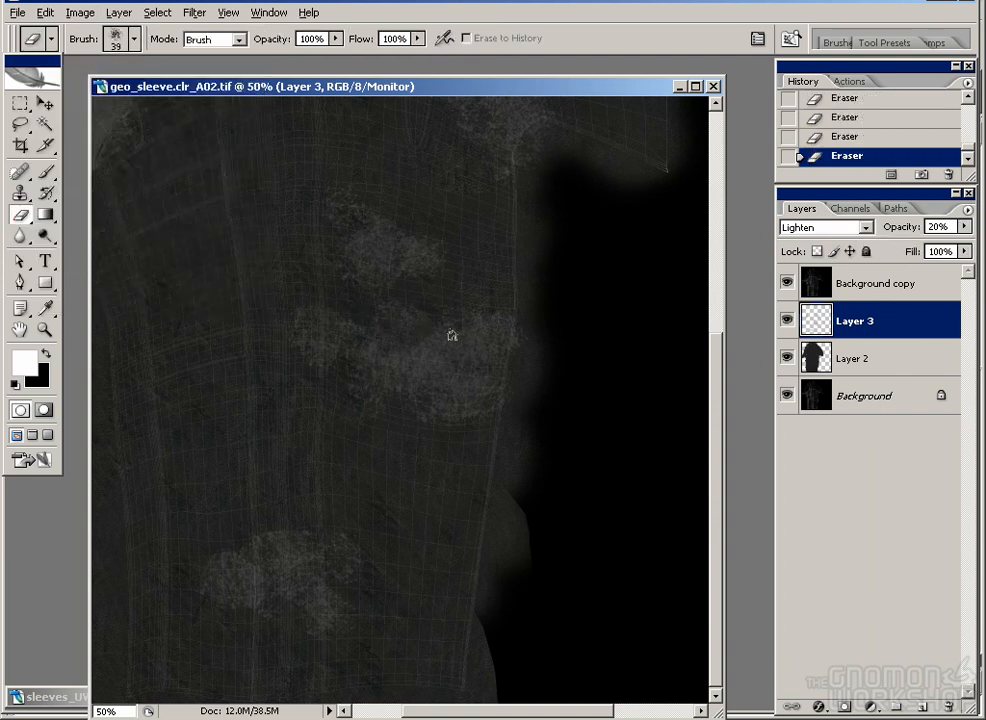
Step: Enlarge the textured Eraser to 70 px and break up the mid-sleeve and lower wear patches
key("bracketright")
key("bracketright")
key("bracketright")
key("bracketright")
mouse_move(446, 266)
left_mouse_down()
mouse_move(372, 234)
mouse_move(429, 252)
mouse_move(332, 185)
left_mouse_up()
left_click_drag(398, 392, 462, 398)
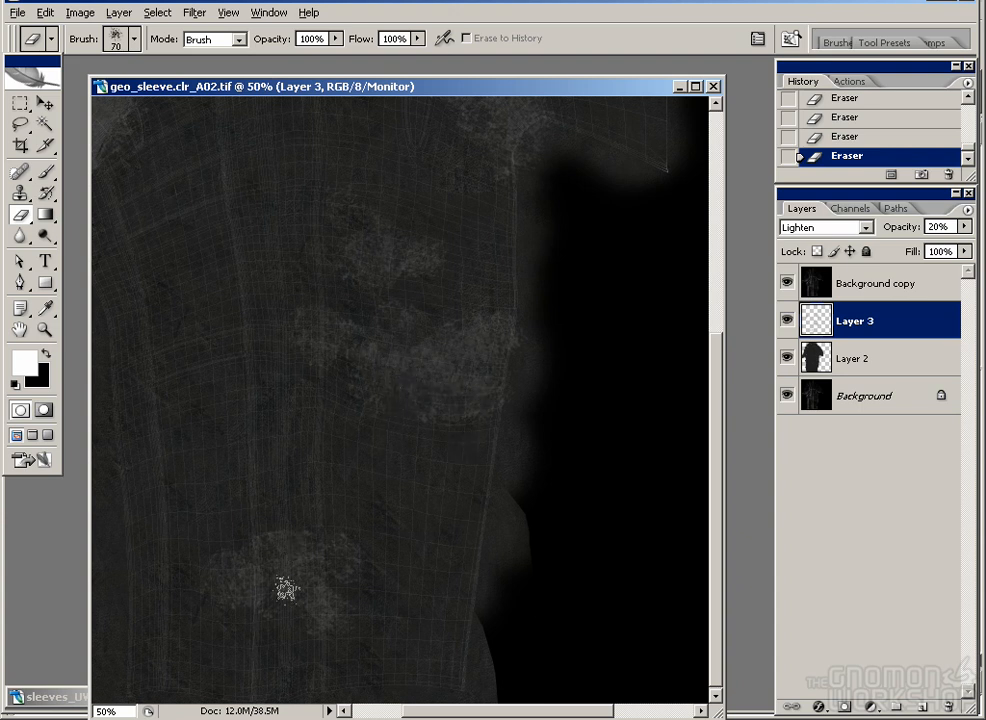
Step: Thin out the wear patches on the upper sleeve and soften the remaining mid-sleeve areas with the Eraser
scroll(488, 227, "up", 2)
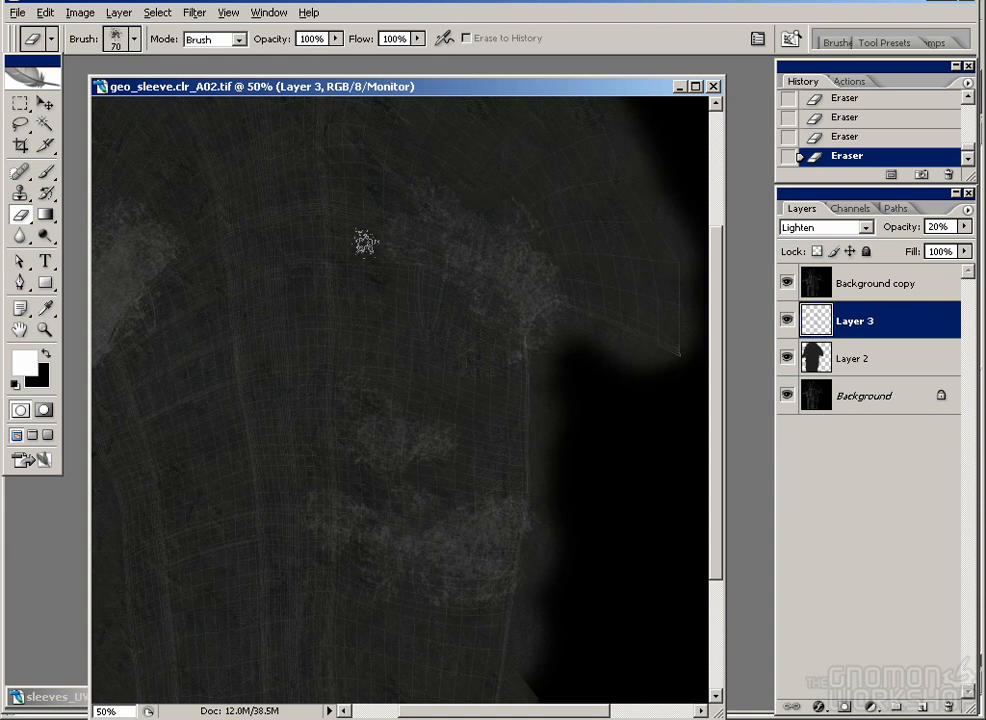
left_click_drag(168, 286, 249, 308)
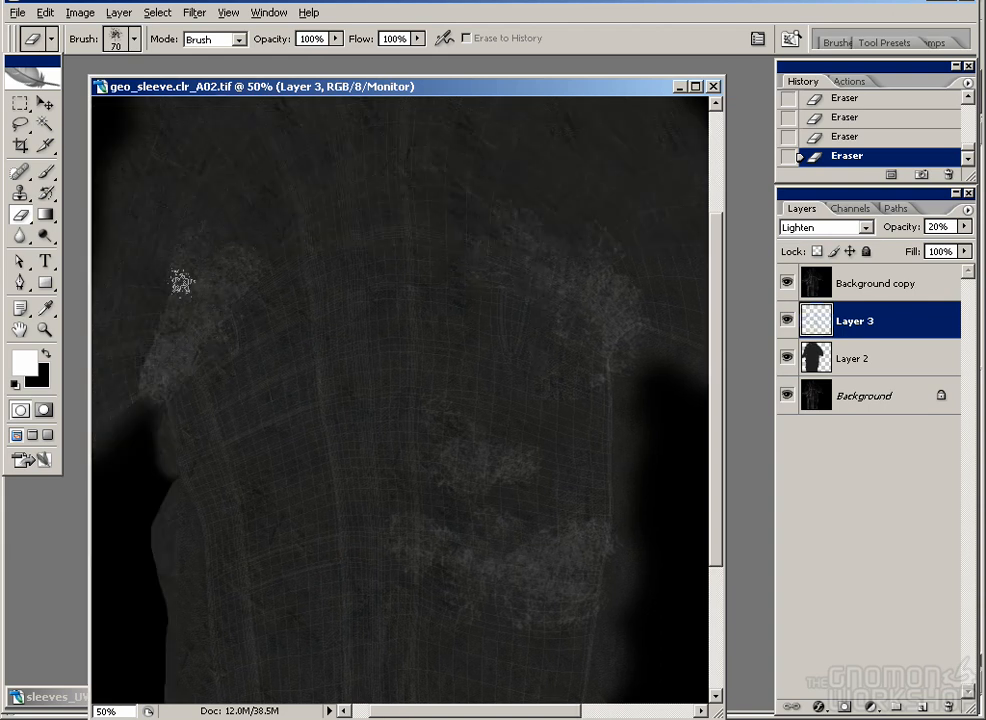
left_click_drag(531, 336, 455, 349)
left_click_drag(445, 474, 414, 379)
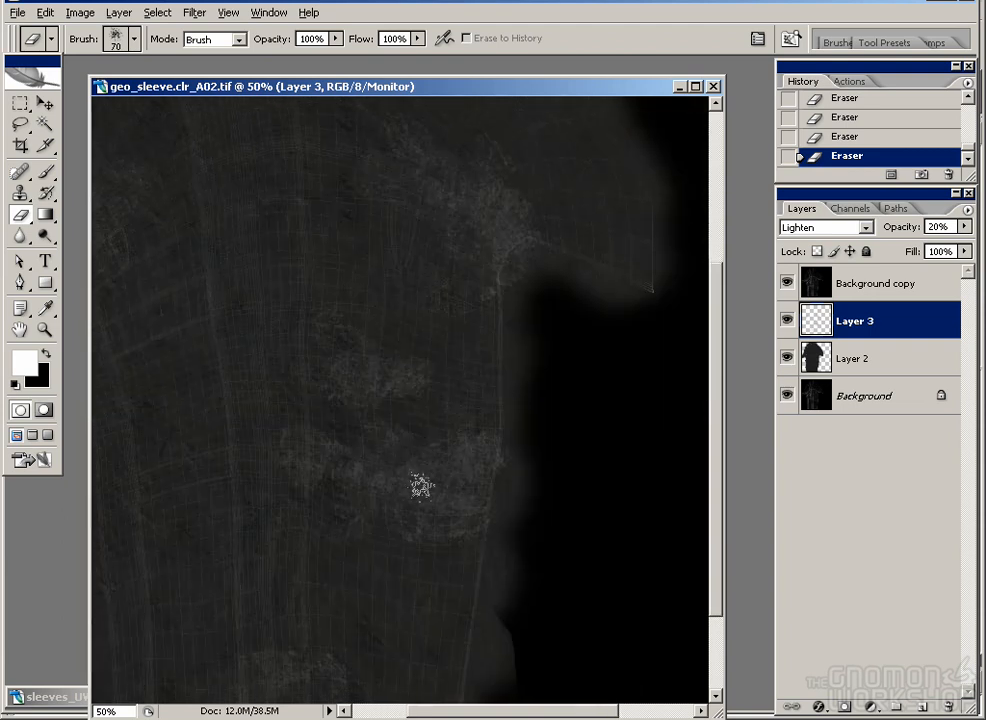
left_click_drag(330, 473, 338, 424)
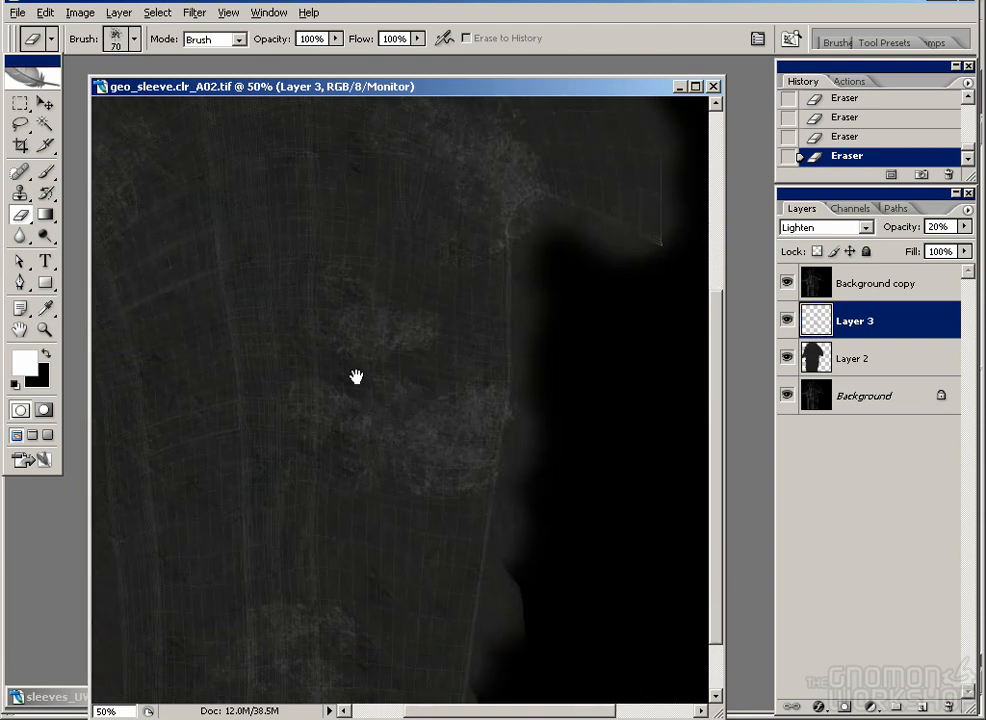
left_click_drag(477, 398, 437, 379)
Step: Add a new layer above Layer 3 and choose the hard round 19 px brush tip
left_click(787, 283)
left_click(922, 707)
left_click(787, 283)
left_click(134, 39)
scroll(222, 243, "up", 10)
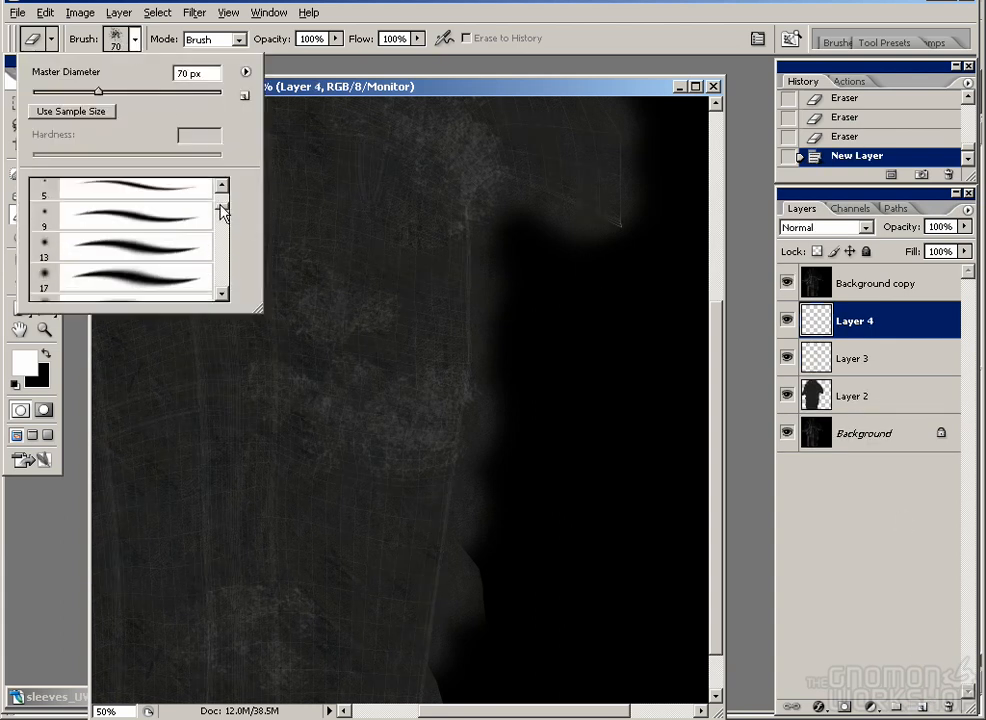
double_click(204, 292)
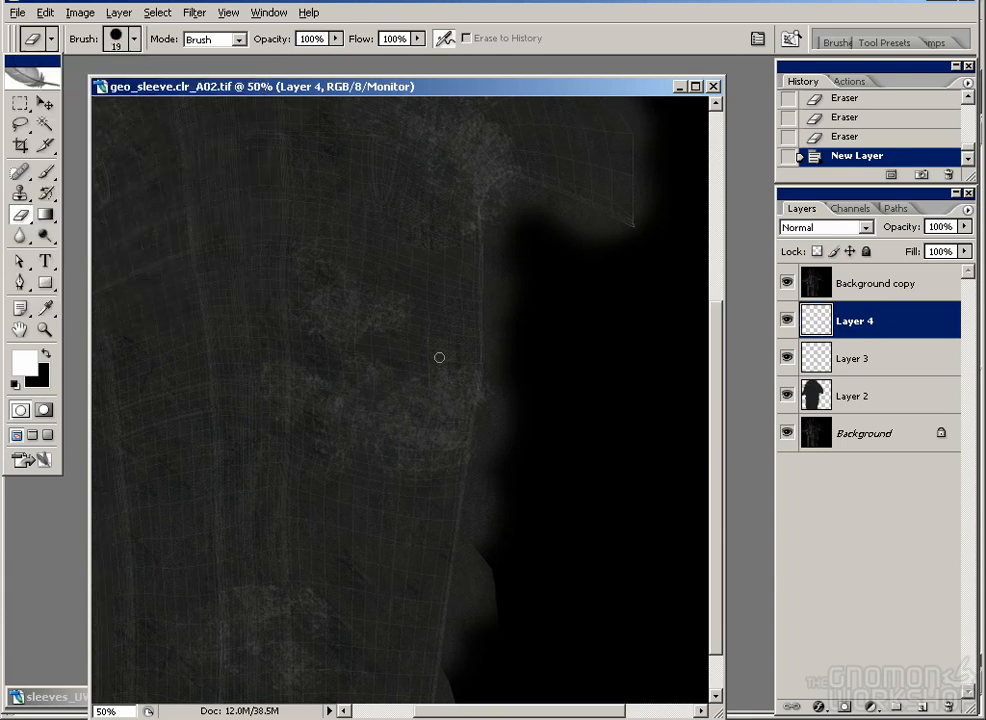
Step: Paint fine, nearly horizontal white scratches across the mid-sleeve wear patch on Layer 4, using the Brush at 3 px
key("b")
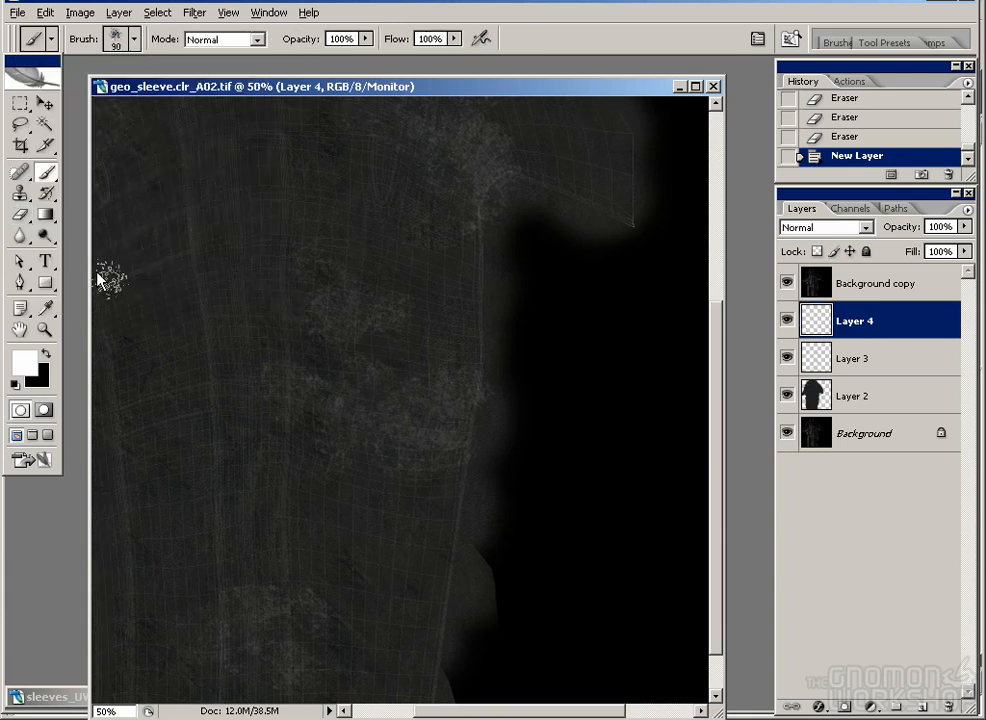
right_click(200, 240)
left_click(145, 217)
key("Return")
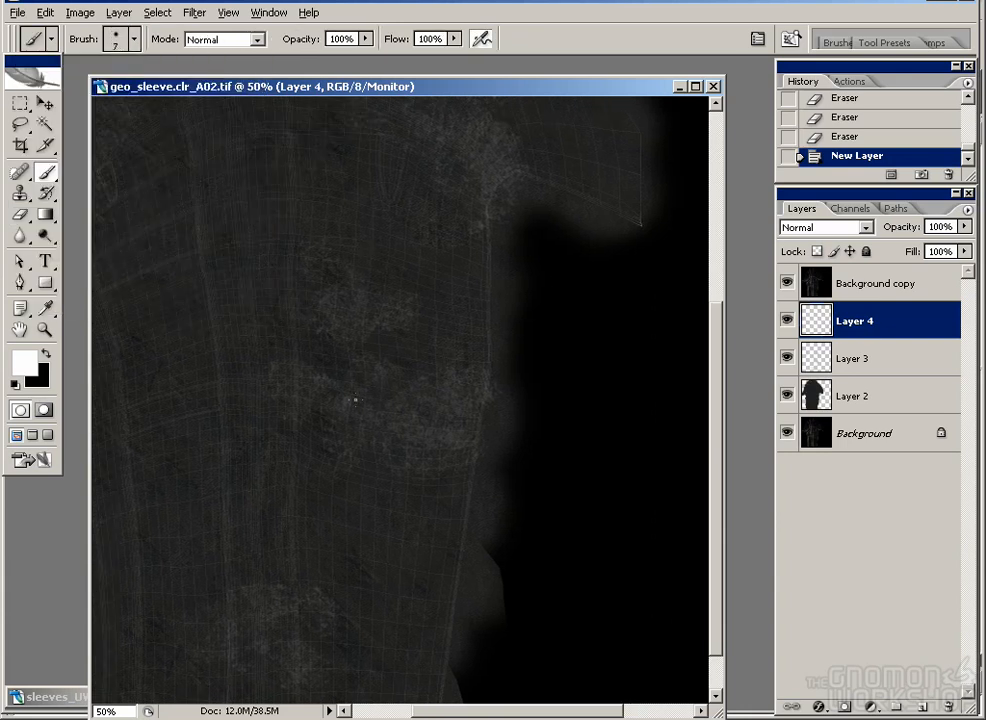
key("ctrl+plus")
key("ctrl+plus")
left_click_drag(284, 406, 436, 414)
key("ctrl+z")
left_click(300, 428)
left_click_drag(322, 431, 428, 434)
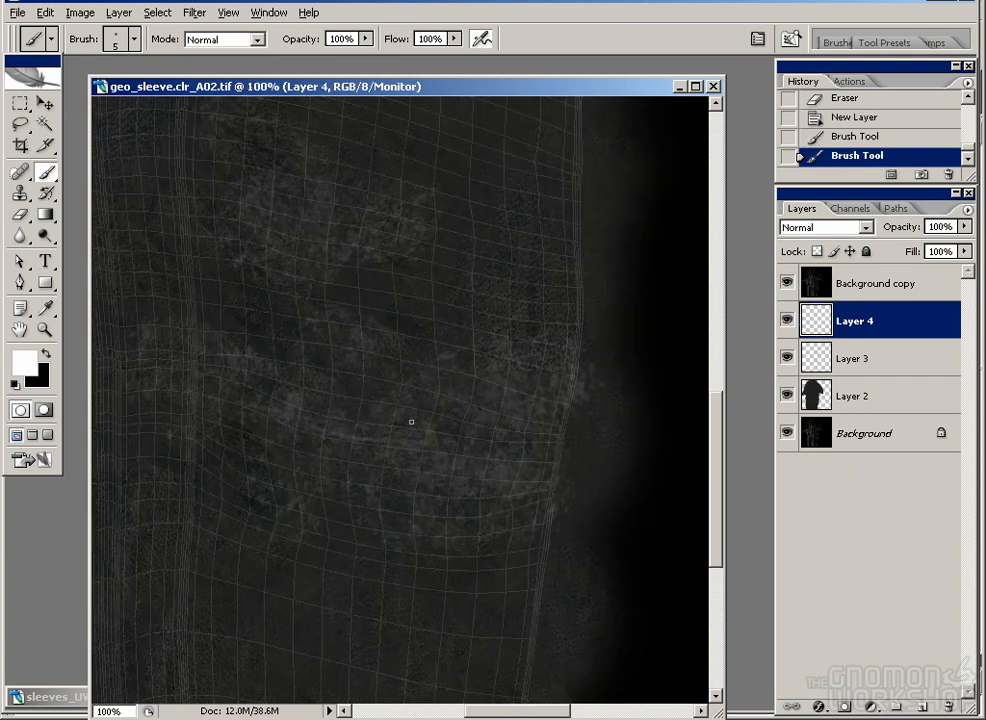
left_click_drag(253, 371, 400, 400)
left_click_drag(270, 385, 450, 412)
left_click_drag(295, 373, 500, 397)
mouse_move(372, 410)
left_mouse_down()
mouse_move(556, 418)
mouse_move(605, 440)
left_mouse_up()
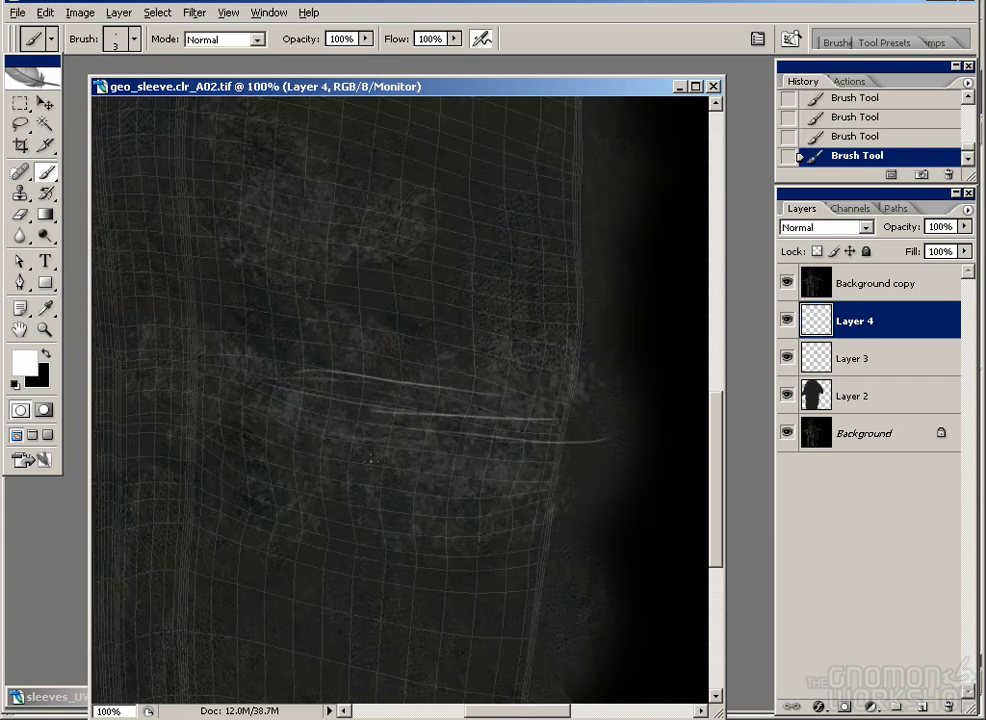
Step: Paint more thin scratches on the lower sleeve and along the folds radiating from the armpit
scroll(230, 440, "down", 5)
left_click_drag(390, 150, 330, 560)
left_click_drag(390, 170, 318, 426)
left_click_drag(362, 355, 430, 412)
left_click_drag(368, 333, 449, 414)
left_click_drag(348, 294, 330, 343)
left_click_drag(345, 222, 465, 418)
mouse_move(250, 198)
left_mouse_down()
mouse_move(365, 288)
mouse_move(316, 272)
left_mouse_up()
left_click_drag(280, 155, 490, 389)
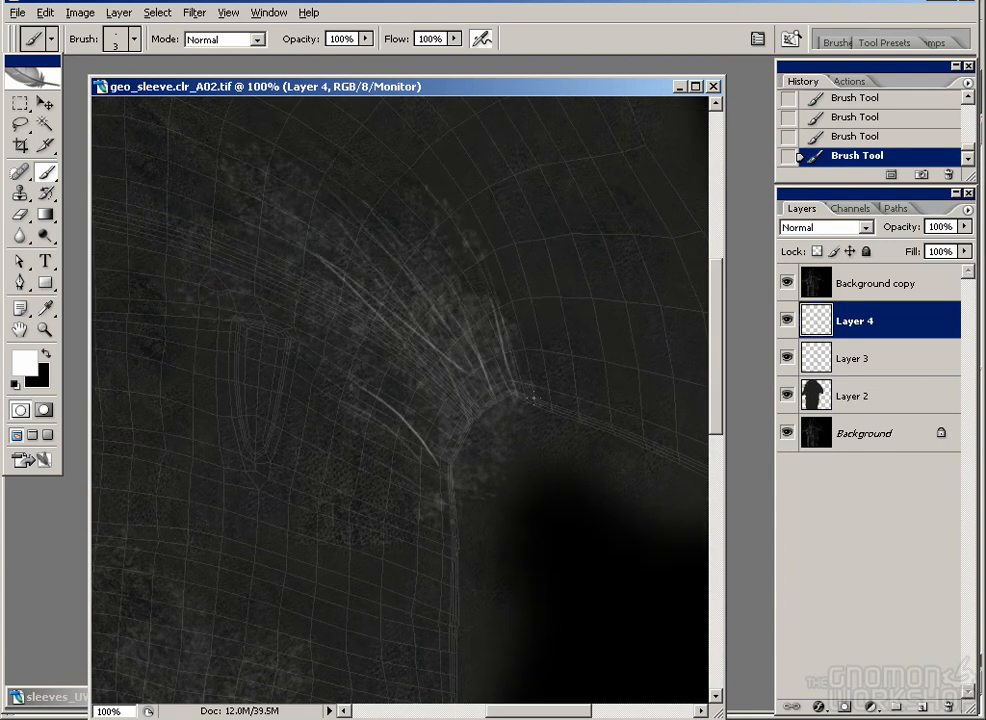
left_click_drag(340, 326, 426, 406)
Step: Hide the Background copy layer and fade the lower-sleeve scratches with the 19 px Eraser
left_click(787, 283)
key("e")
mouse_move(401, 363)
left_mouse_down()
mouse_move(370, 302)
mouse_move(460, 332)
left_mouse_up()
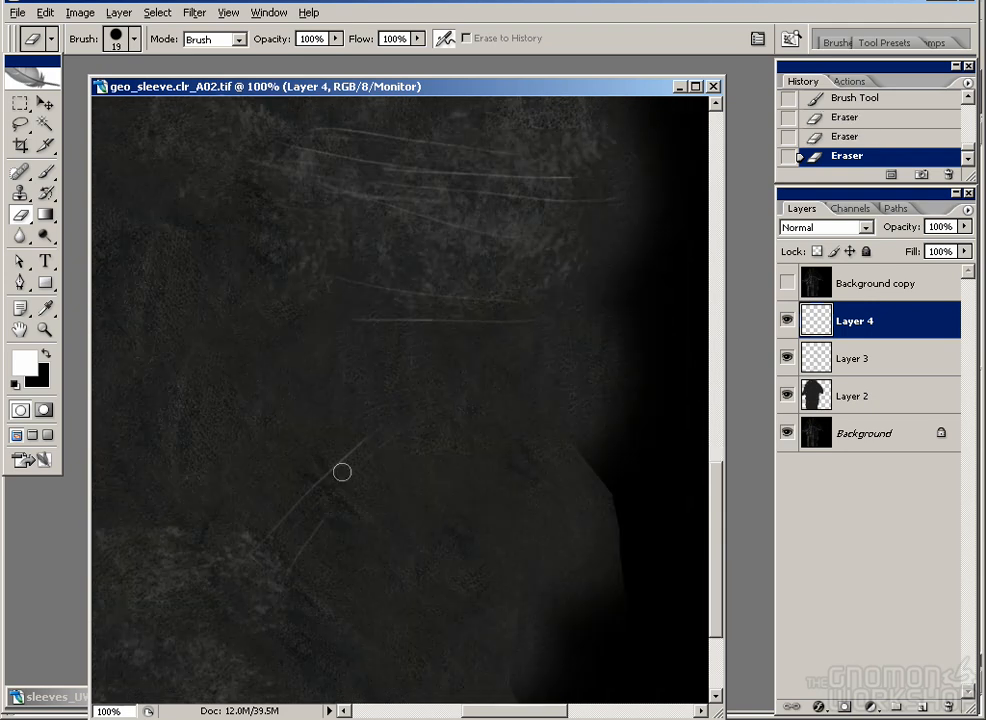
left_click_drag(341, 471, 466, 324)
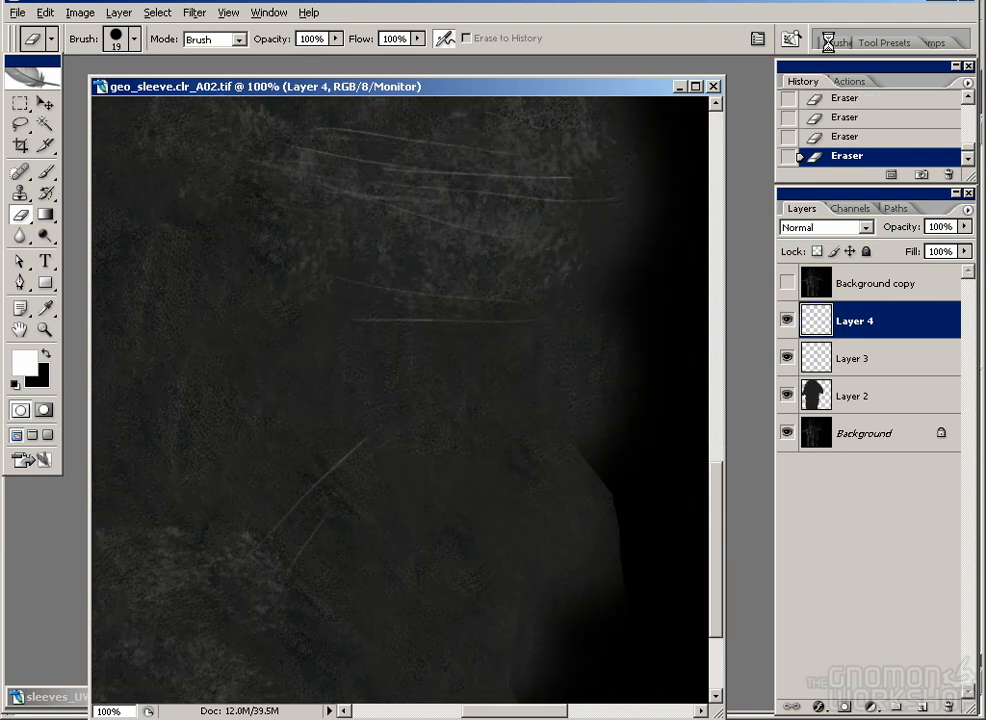
Step: Switch to Maya and render the lower arm and shoulder regions with mental ray at Preview quality
left_click(921, 3)
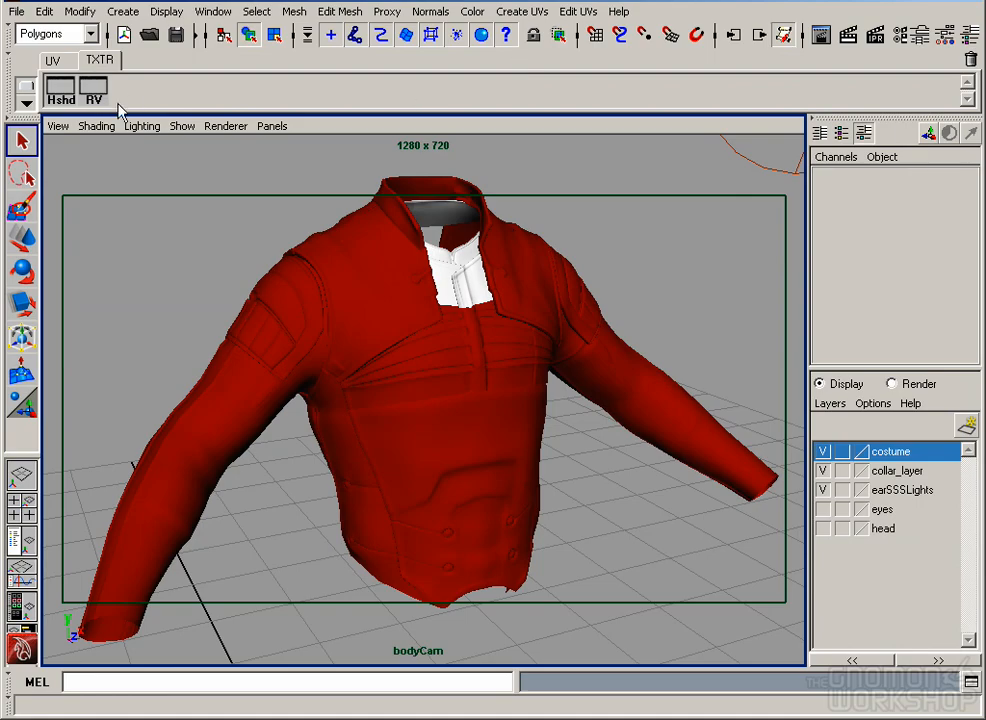
left_click(93, 93)
left_click(478, 38)
left_click(462, 59)
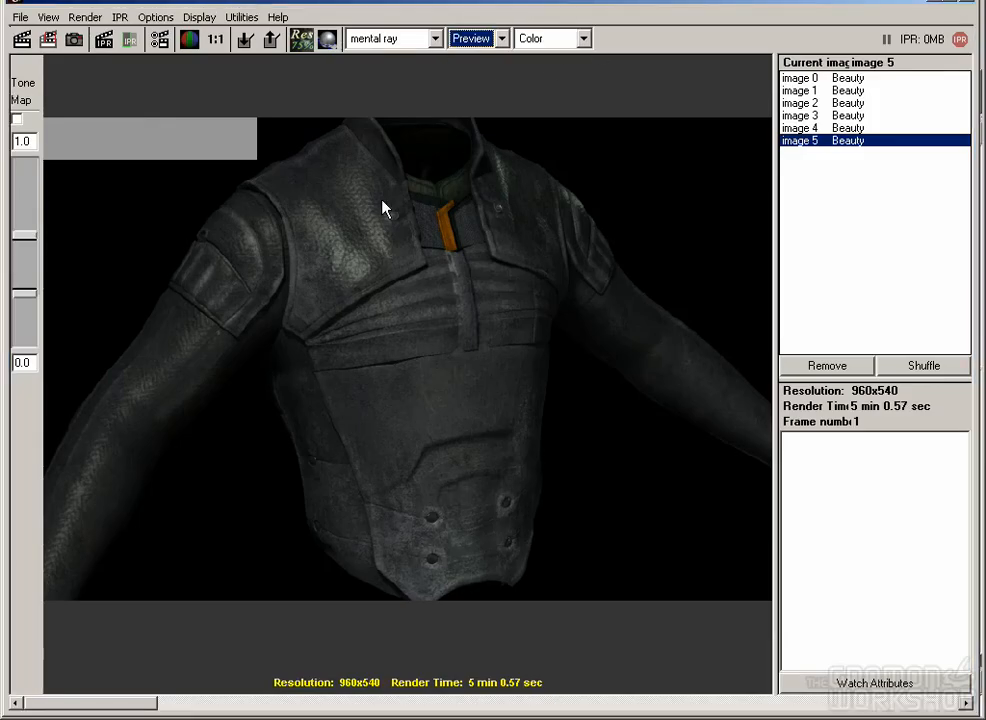
left_click_drag(235, 373, 475, 328)
mouse_move(242, 232)
left_mouse_down()
mouse_move(462, 556)
mouse_move(496, 556)
left_mouse_up()
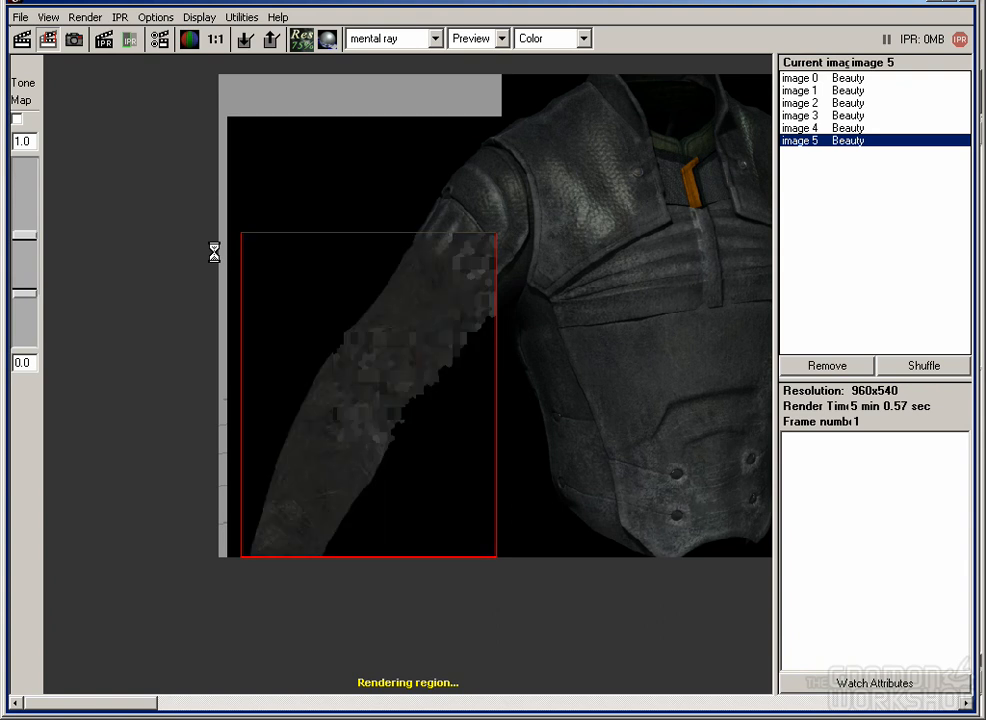
left_click_drag(392, 152, 550, 337)
left_click(47, 38)
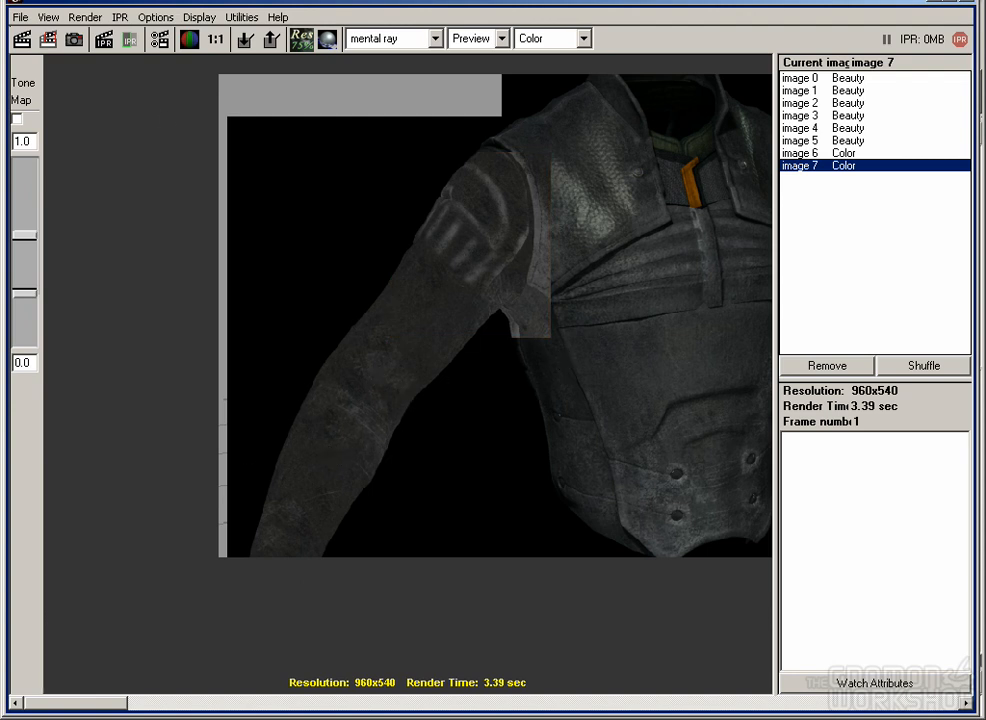
Step: Switch to Photoshop, show the Background copy layer again and move the mid-sleeve scratches on Layer 4 upward
key("alt+Tab")
mouse_move(380, 162)
left_mouse_down()
mouse_move(371, 252)
mouse_move(335, 293)
left_mouse_up()
key("b")
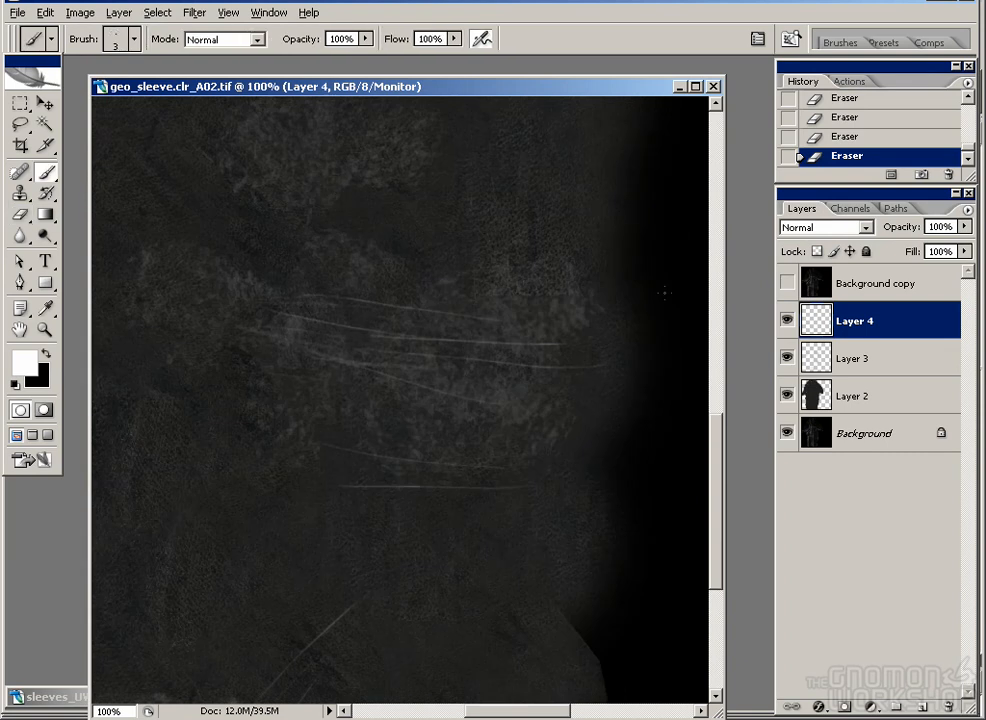
left_click(787, 283)
key("l")
mouse_move(354, 210)
left_mouse_down()
mouse_move(640, 462)
mouse_move(610, 205)
left_mouse_up()
key("v")
left_click_drag(469, 423, 474, 373)
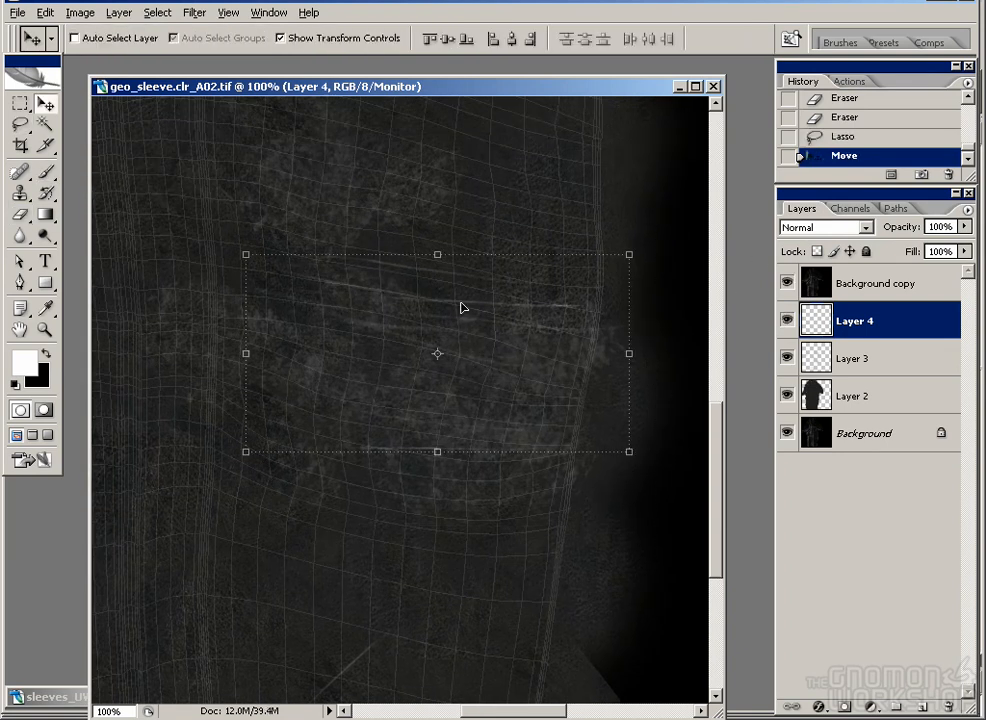
key("ctrl+d")
Step: Add several short horizontal scratches to the mid-sleeve patch with the 3 px Brush
key("b")
left_click_drag(372, 379, 450, 375)
left_click_drag(295, 349, 353, 355)
left_click_drag(462, 372, 532, 373)
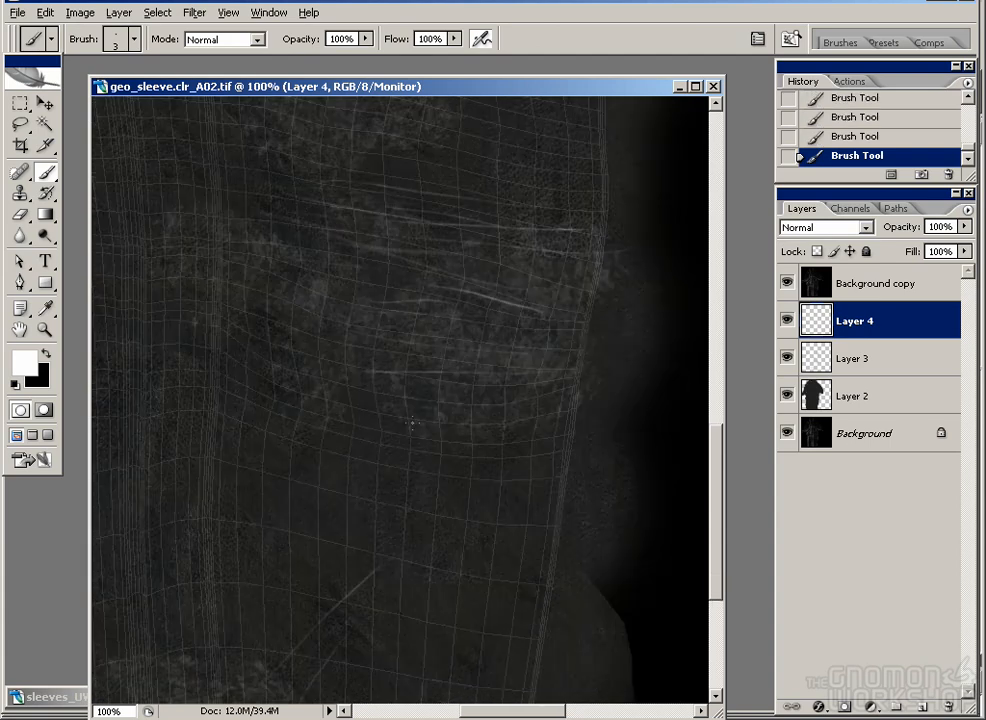
Step: Paint diagonal scratches on the lower sleeve near the cuff and soften them with the 19 px Eraser
left_click_drag(380, 444, 524, 222)
left_click_drag(315, 500, 251, 423)
left_click_drag(422, 608, 505, 435)
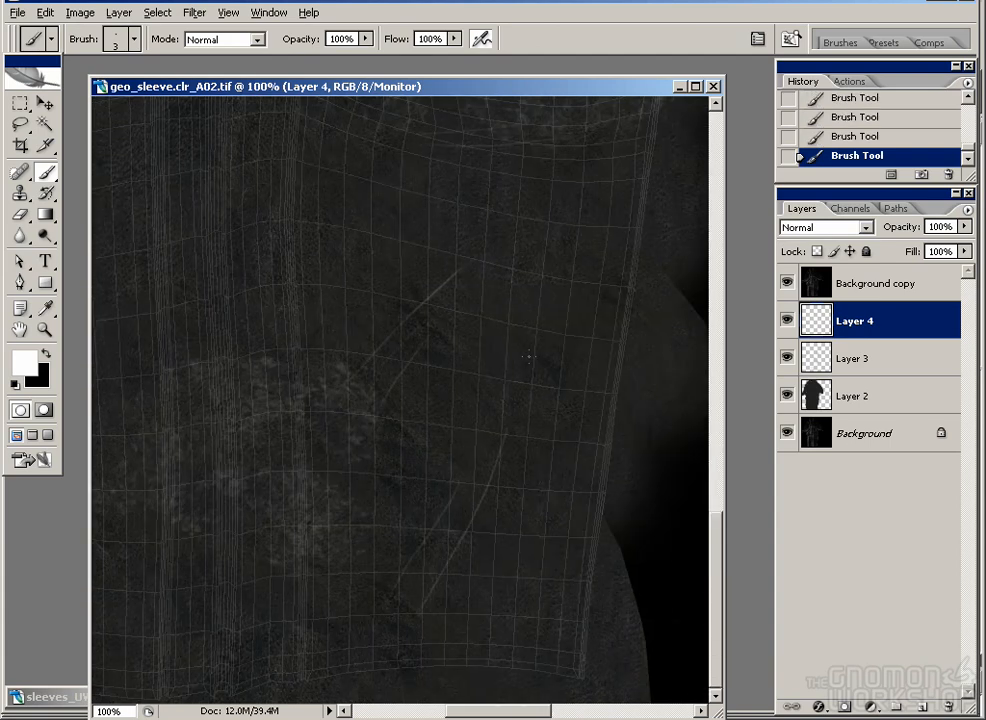
left_click_drag(567, 410, 492, 568)
key("e")
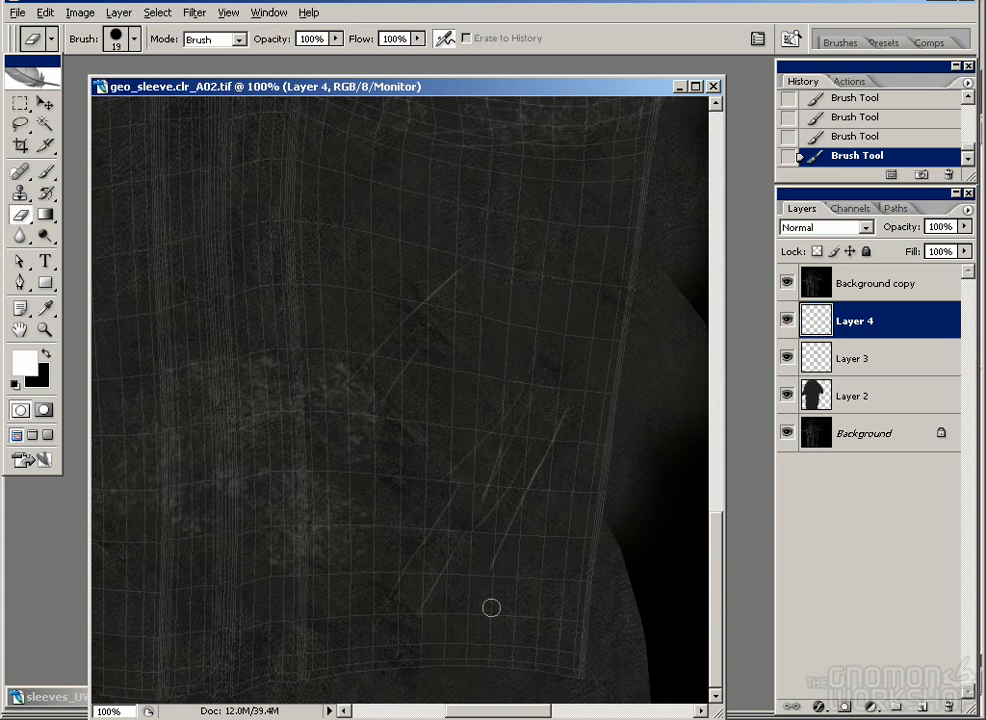
left_click_drag(531, 485, 542, 418)
mouse_move(460, 270)
left_mouse_down()
mouse_move(440, 279)
mouse_move(405, 540)
left_mouse_up()
Step: Set the blend mode of Layer 3 to Screen and its opacity to 27%
left_click(812, 362)
left_click_drag(669, 340, 649, 384)
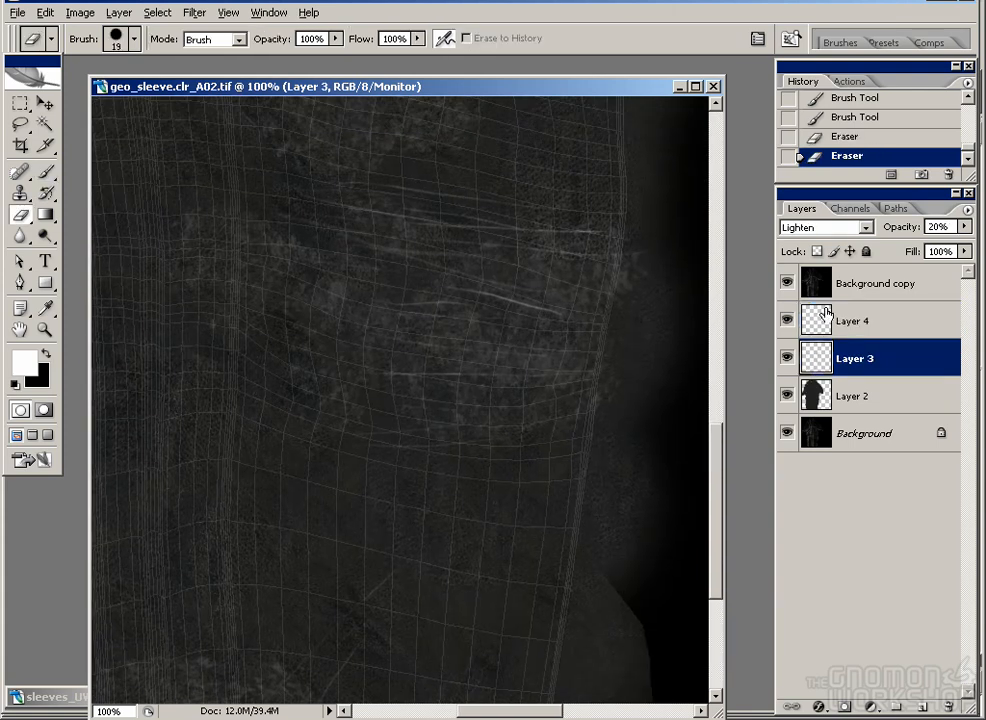
left_click(848, 229)
left_click(832, 382)
left_click_drag(963, 227, 972, 242)
Step: Lasso the mid-sleeve wear patch on Layer 3, move it upward and deselect it
key("l")
mouse_move(660, 333)
left_mouse_down()
mouse_move(638, 238)
mouse_move(180, 270)
mouse_move(536, 508)
left_mouse_up()
key("v")
mouse_move(534, 437)
left_mouse_down()
mouse_move(545, 432)
mouse_move(543, 393)
left_mouse_up()
key("ctrl+d")
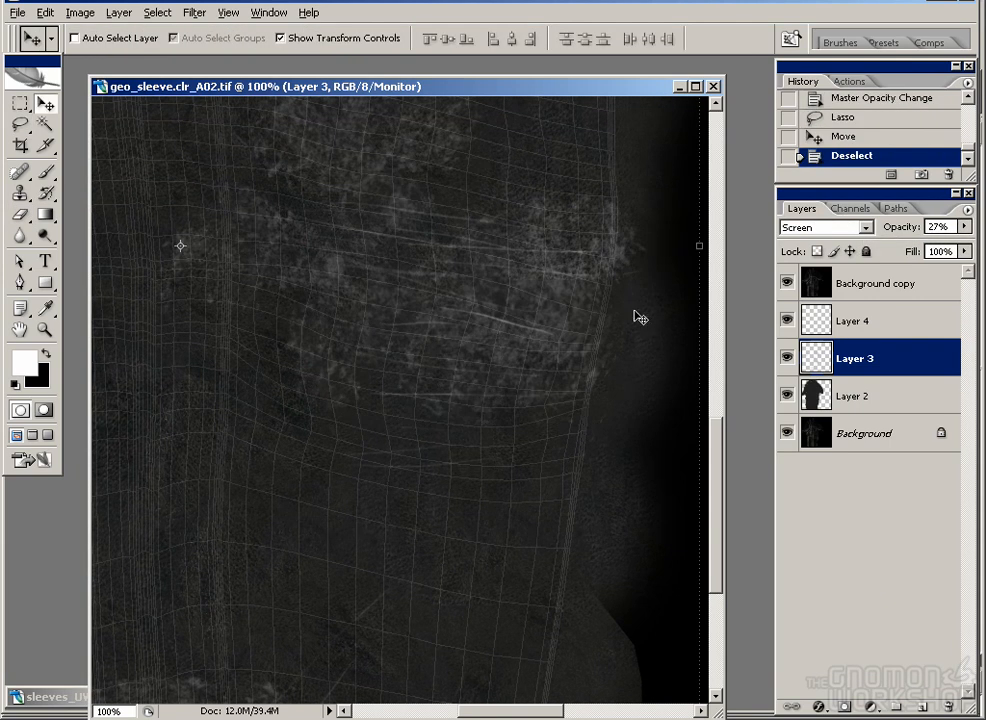
Step: Hide the Background copy layer and lower the opacity of Layer 3 to 20%
left_click_drag(963, 227, 890, 246)
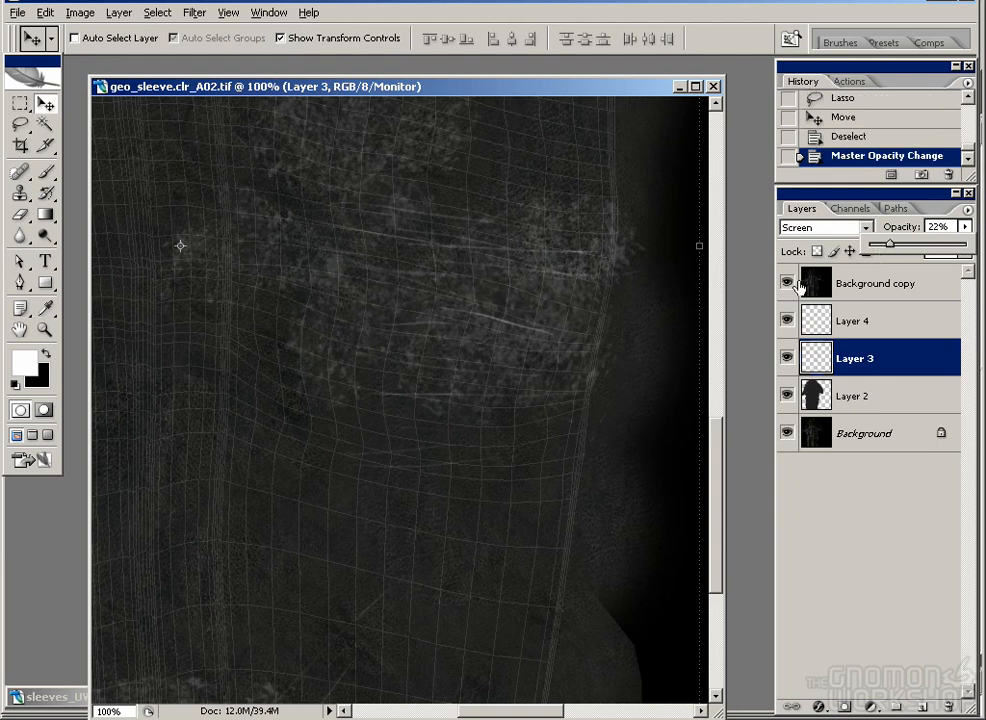
left_click(787, 283)
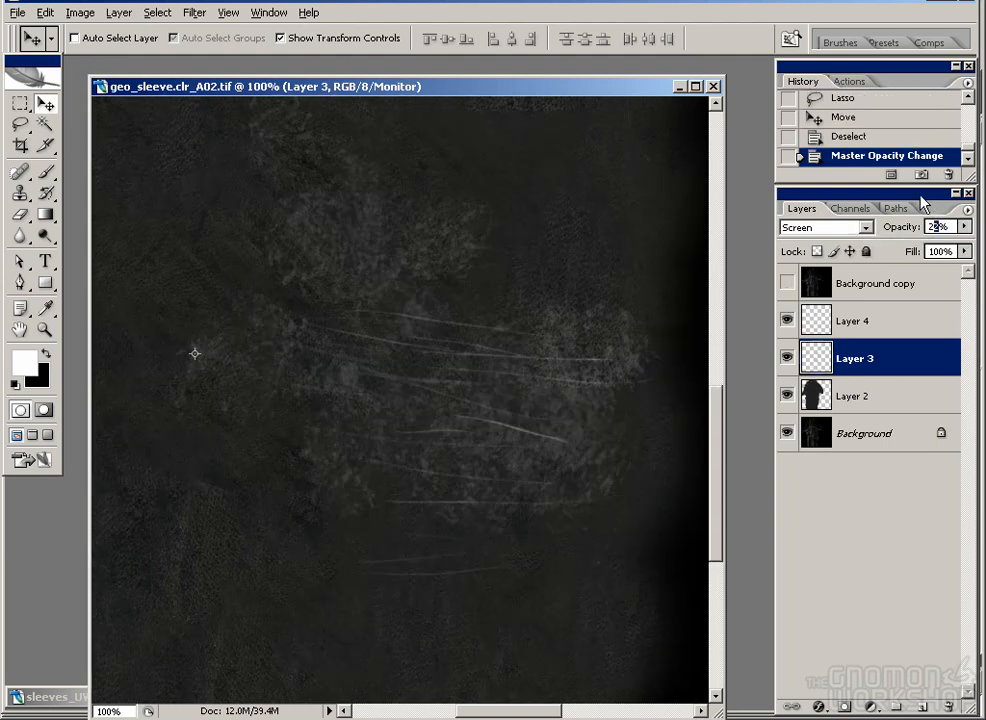
type("0")
key("Return")
Step: Examine the sleeve wear against the UV wireframe and compare it with Layer 4 and Layer 3 hidden and shown
left_click_drag(424, 300, 586, 315)
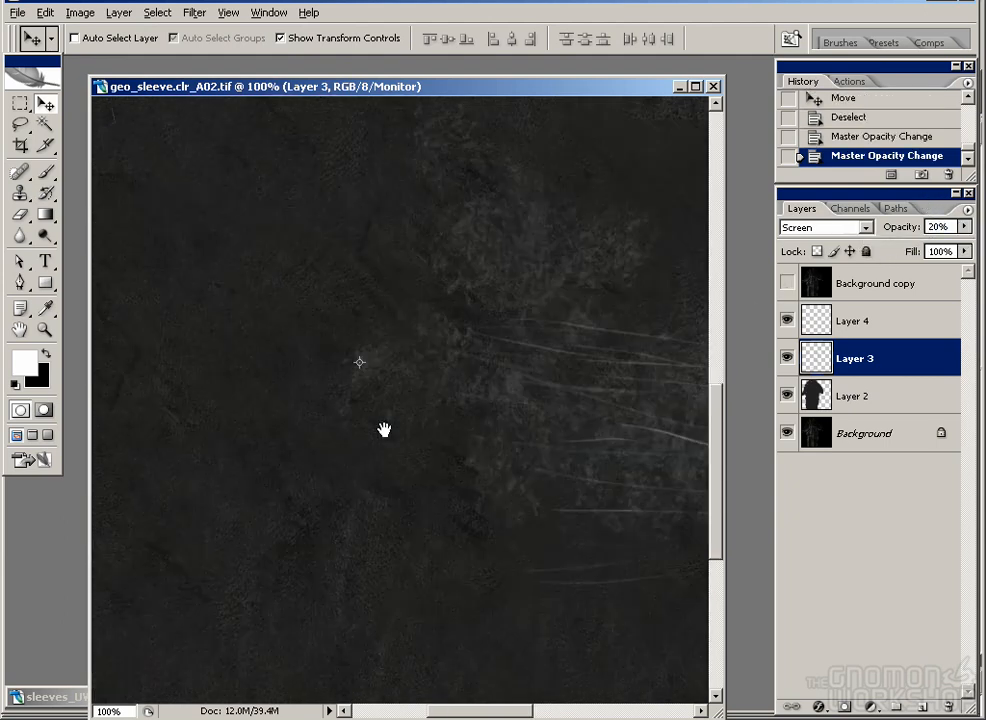
left_click_drag(383, 429, 354, 325)
left_click(787, 283)
left_click_drag(629, 317, 373, 534)
key("b")
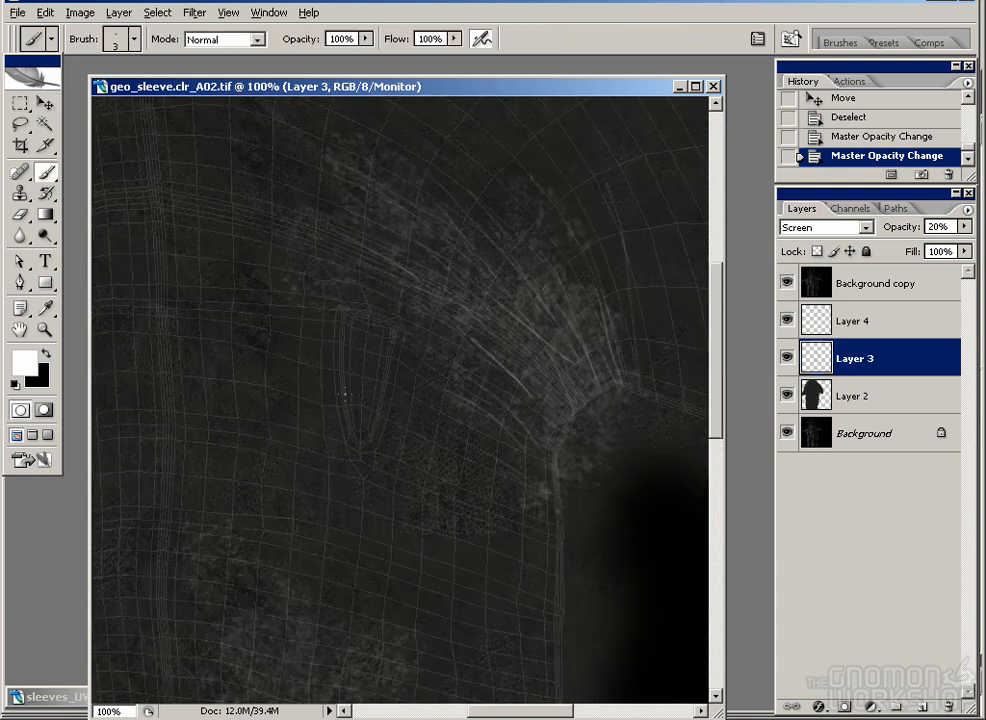
left_click(826, 327)
left_click(787, 321)
left_click(787, 321)
left_click(846, 362)
left_click(787, 357)
left_click(787, 357)
Step: Paint wear around the narrow U-shaped seam on the upper sleeve on Layer 3 with a textured 36 px brush
left_click(115, 39)
mouse_move(222, 240)
left_mouse_down()
mouse_move(224, 280)
mouse_move(222, 268)
left_mouse_up()
left_click(200, 236)
double_click(178, 212)
left_click_drag(340, 303, 391, 498)
key("ctrl+z")
mouse_move(337, 330)
left_mouse_down()
mouse_move(358, 462)
mouse_move(325, 381)
mouse_move(378, 370)
mouse_move(328, 332)
left_mouse_up()
mouse_move(318, 395)
left_mouse_down()
mouse_move(318, 425)
mouse_move(367, 352)
mouse_move(361, 393)
left_mouse_up()
Step: Break up the wear around the U-shaped seam with a textured 39 px Eraser and hide the Background copy layer
key("e")
left_click(117, 39)
left_click(200, 228)
left_click_drag(222, 268, 222, 279)
double_click(190, 236)
mouse_move(345, 397)
left_mouse_down()
mouse_move(356, 429)
mouse_move(354, 397)
mouse_move(334, 482)
mouse_move(314, 407)
mouse_move(336, 330)
mouse_move(406, 363)
mouse_move(353, 465)
left_mouse_up()
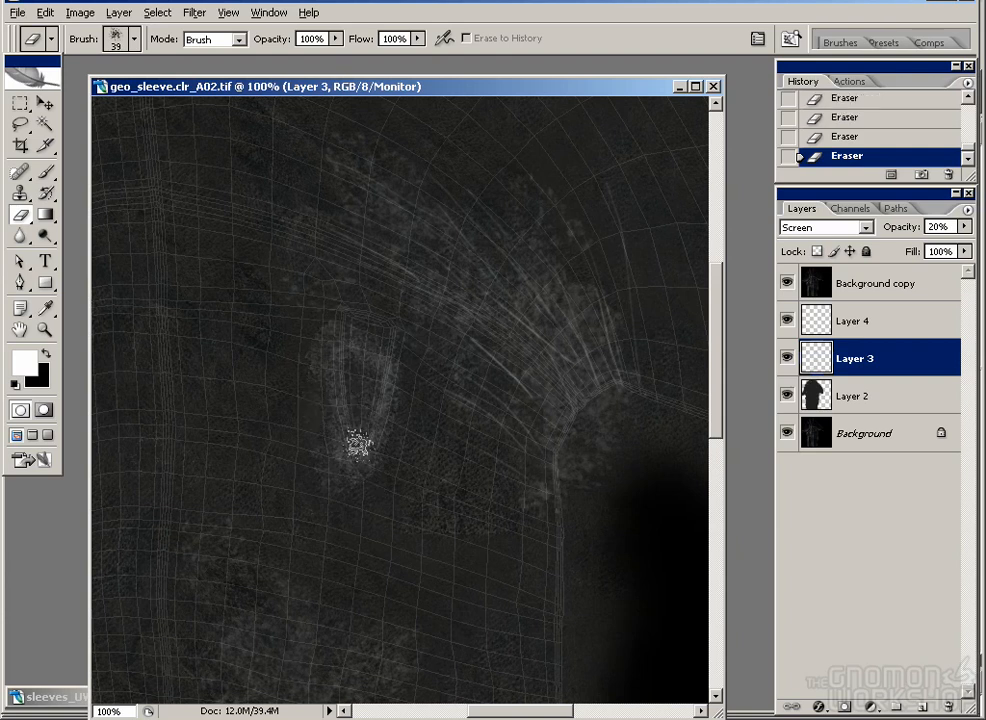
left_click(787, 283)
Step: Re-render the shoulder region in Maya, followed by a larger region covering the whole arm
left_click(17, 12)
left_click(328, 488)
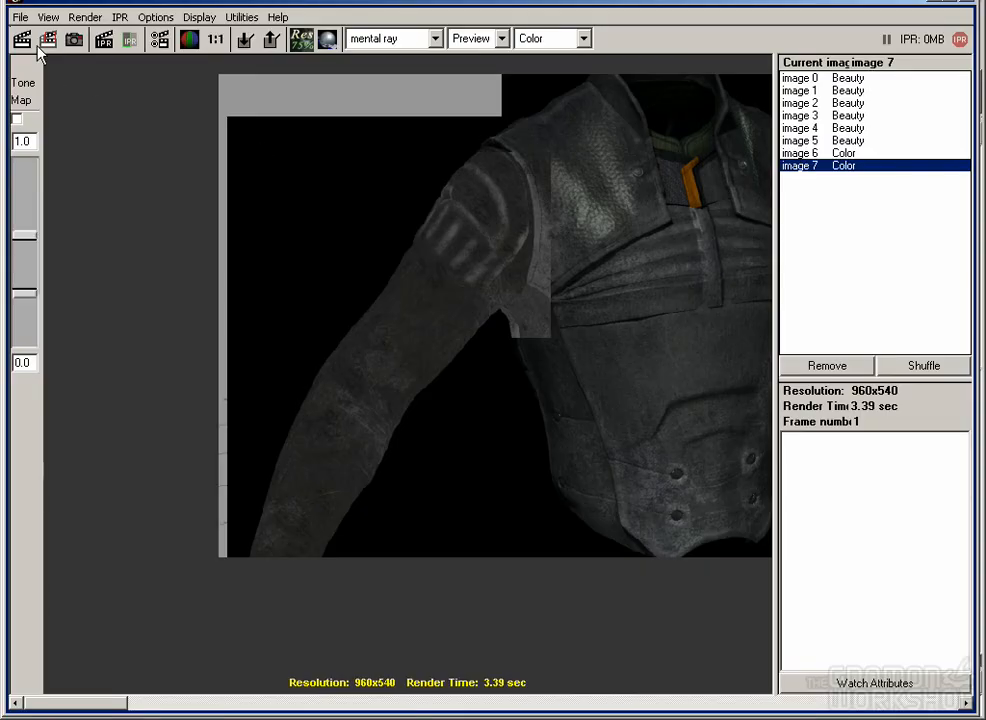
left_click(45, 41)
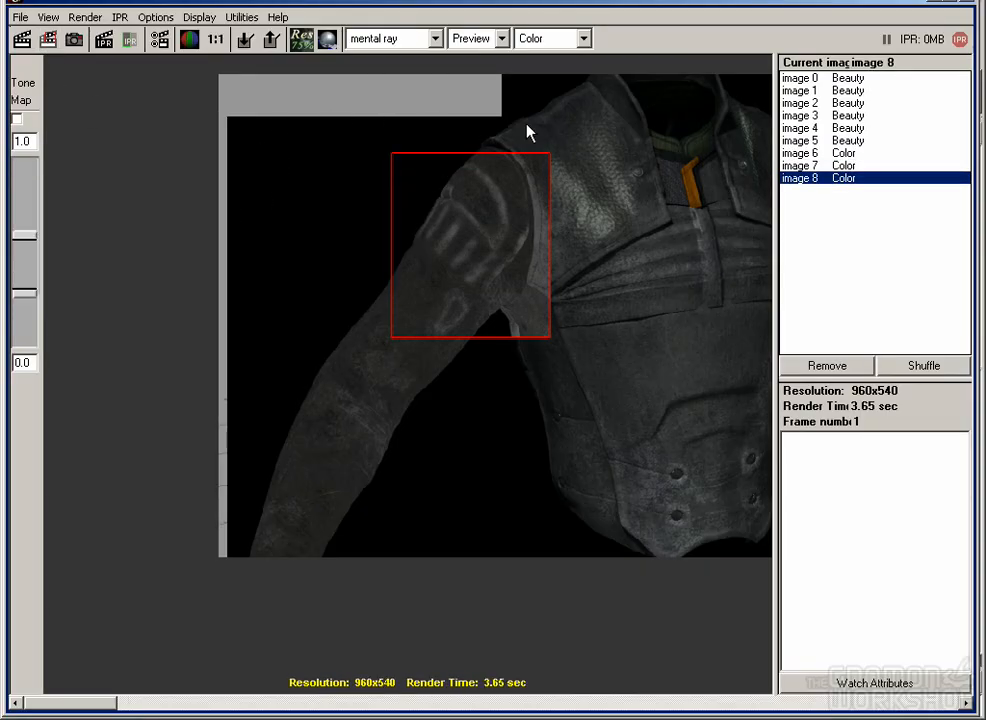
left_click_drag(533, 121, 247, 557)
left_click(47, 40)
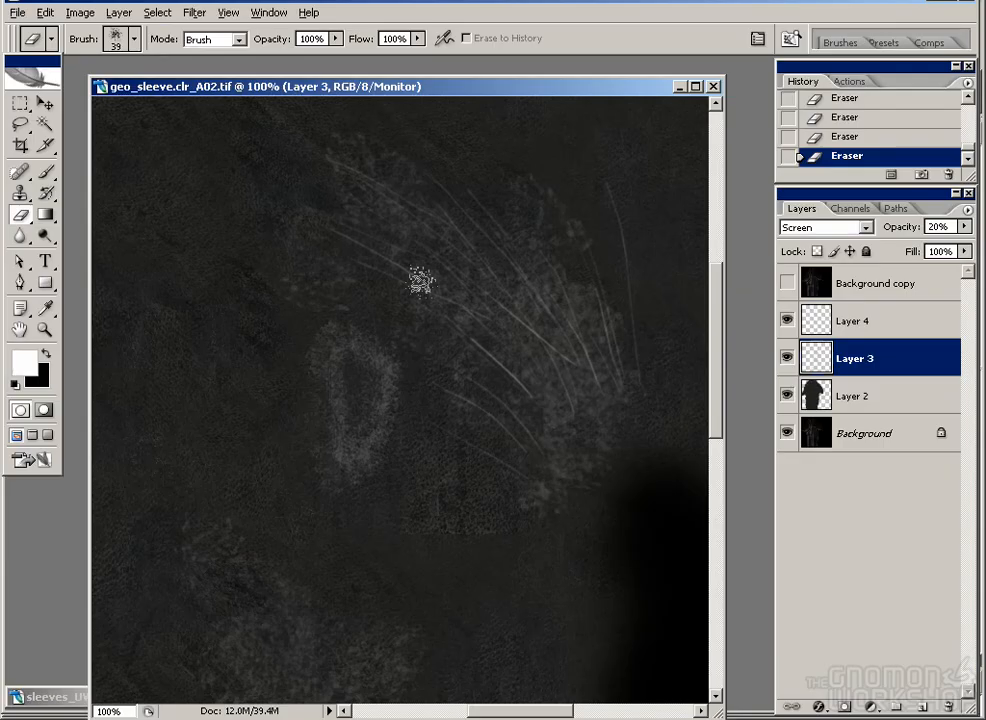
Step: Switch to Photoshop, activate Layer 4 and choose a 5 px tip for the Brush tool
key("b")
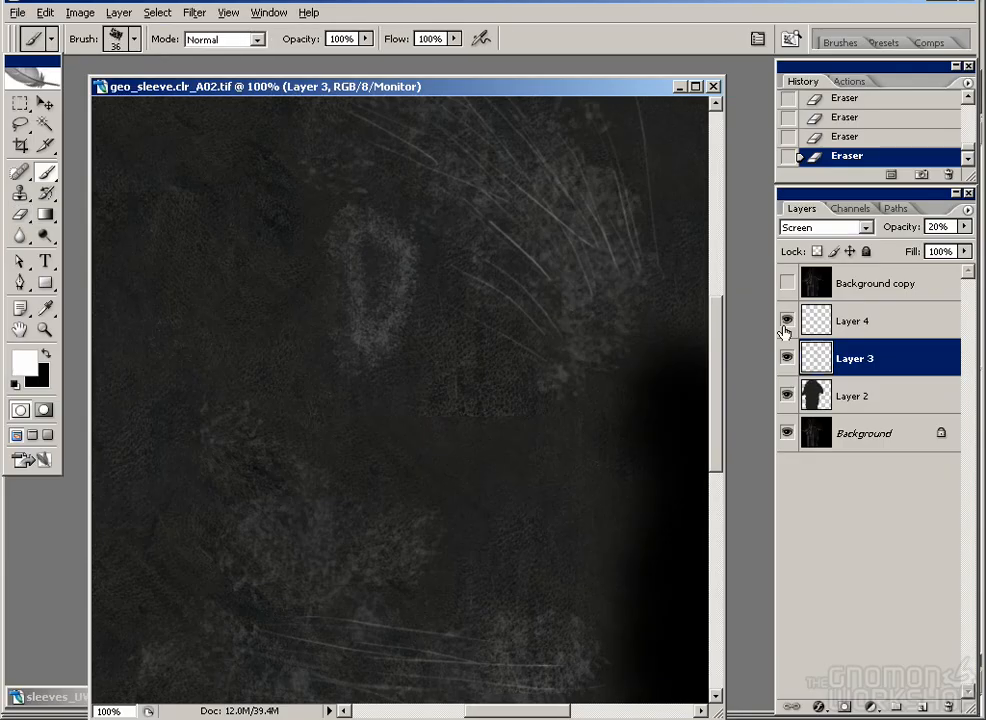
left_click(803, 322)
left_click(134, 39)
left_click_drag(213, 264, 219, 197)
double_click(208, 208)
mouse_move(328, 454)
left_mouse_down()
mouse_move(365, 425)
mouse_move(531, 490)
mouse_move(484, 332)
left_mouse_up()
key("ctrl+z")
left_click_drag(386, 525, 456, 539)
key("ctrl+z")
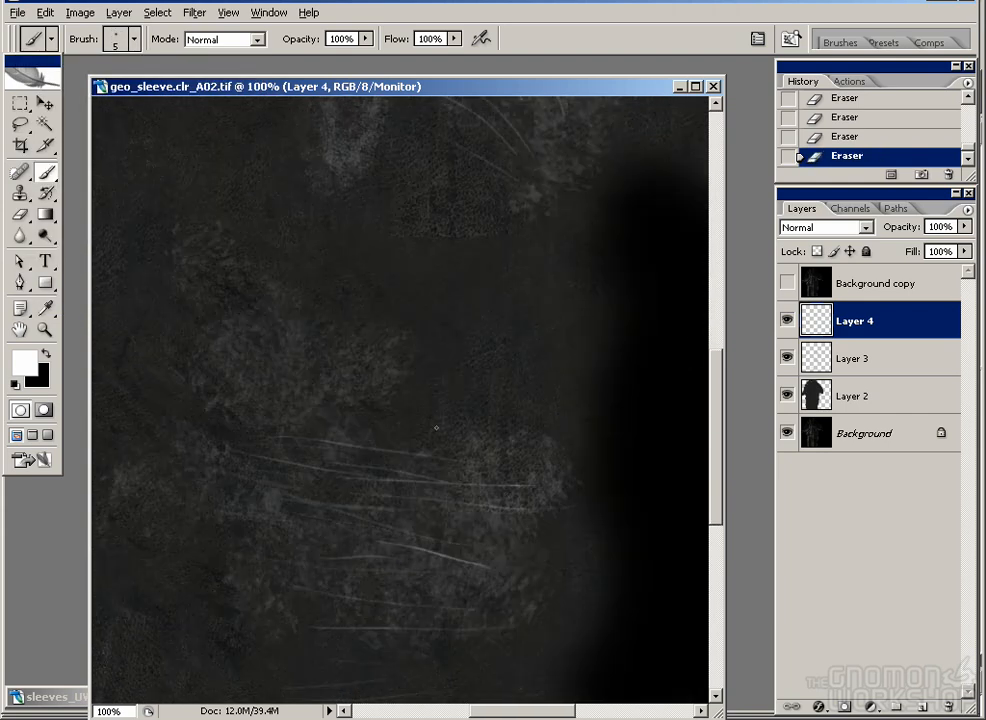
Step: Paint long, slightly curved scratches across the mid-sleeve wear patch with the 5 px Brush, undoing unsuitable strokes
left_click_drag(693, 339, 682, 317)
left_click_drag(275, 454, 398, 483)
key("ctrl+z")
left_click_drag(289, 476, 492, 508)
left_click_drag(480, 515, 504, 436)
left_click_drag(252, 476, 408, 480)
key("ctrl+z")
left_click_drag(305, 428, 496, 458)
key("ctrl+z")
key("ctrl+z")
left_click_drag(465, 409, 587, 423)
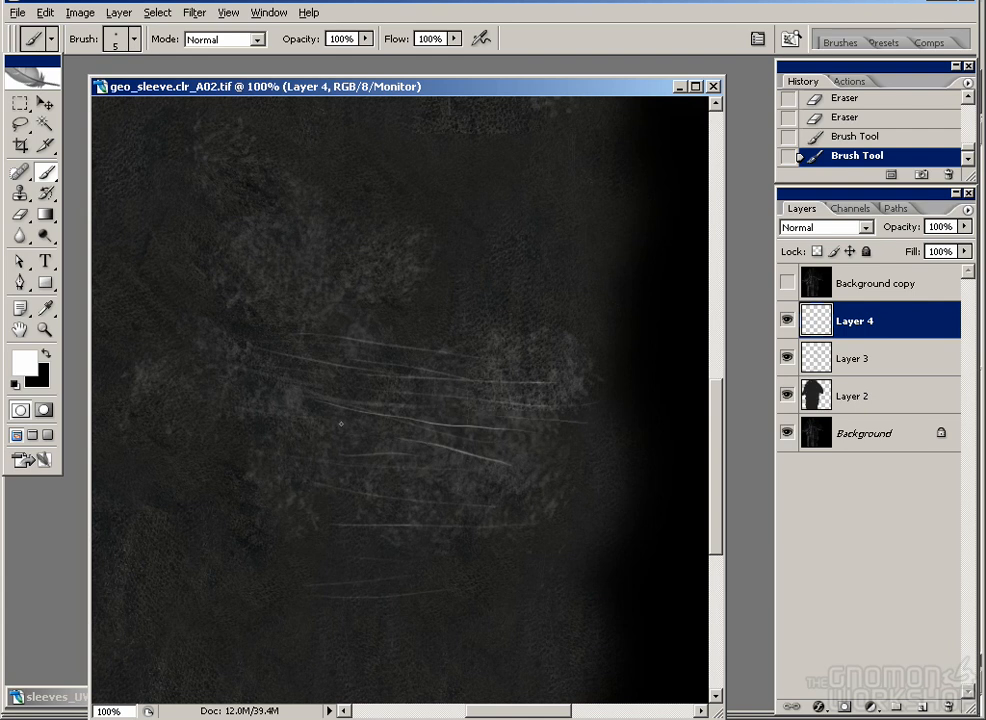
Step: Add short scratches around the edges of the mid-sleeve patch and faint diagonal ones just above it
left_click_drag(195, 452, 258, 443)
key("z")
left_click_drag(459, 354, 504, 364)
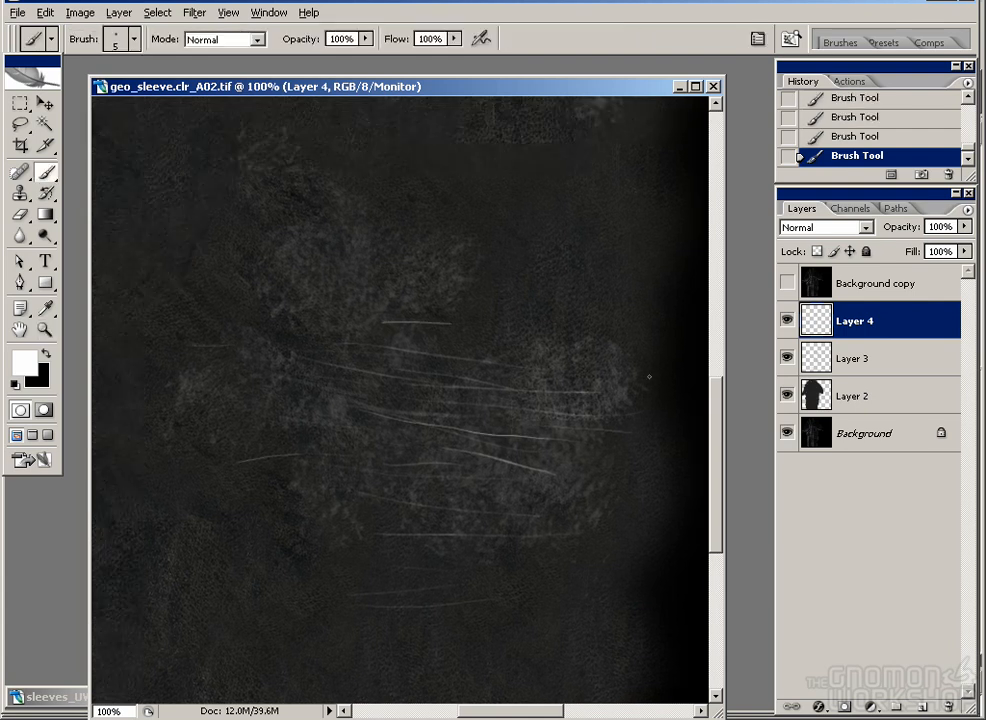
left_click_drag(514, 299, 485, 251)
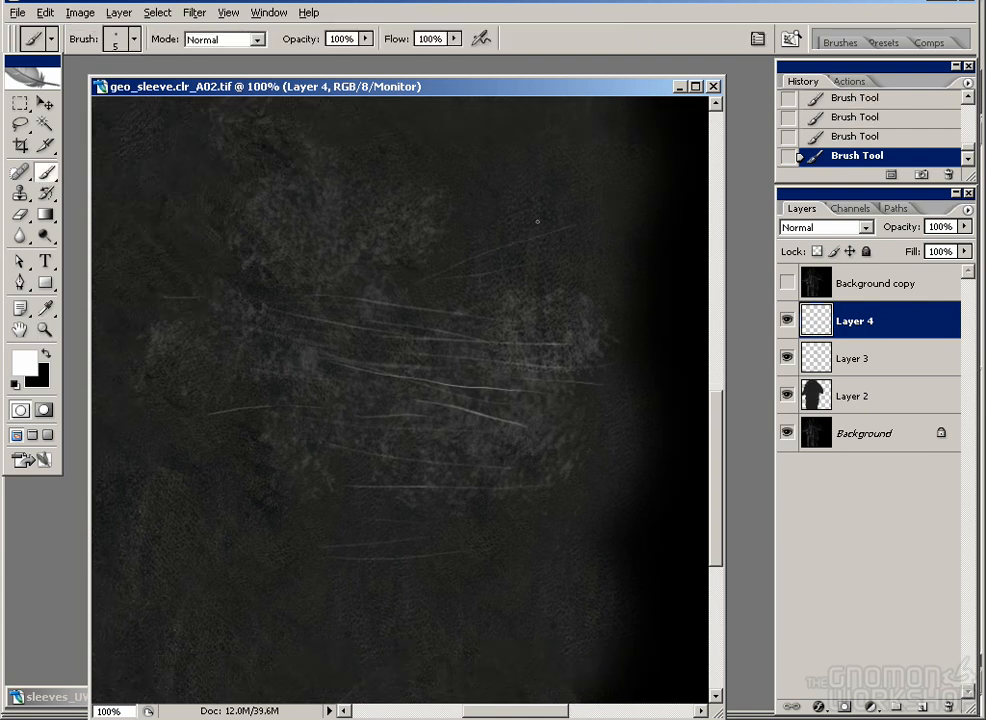
left_click_drag(436, 384, 446, 262)
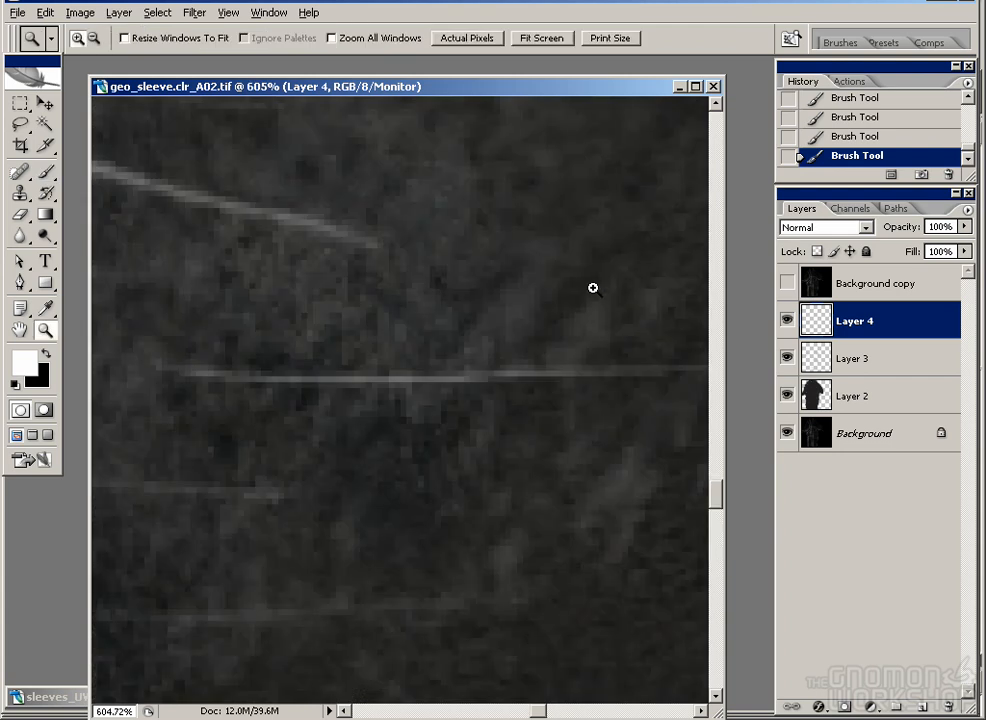
Step: Examine the mid-sleeve scratches at close and normal magnification and minimize the geo_sleeve image
key("ctrl+minus")
key("ctrl+minus")
key("ctrl+minus")
key("ctrl+minus")
key("ctrl+minus")
key("b")
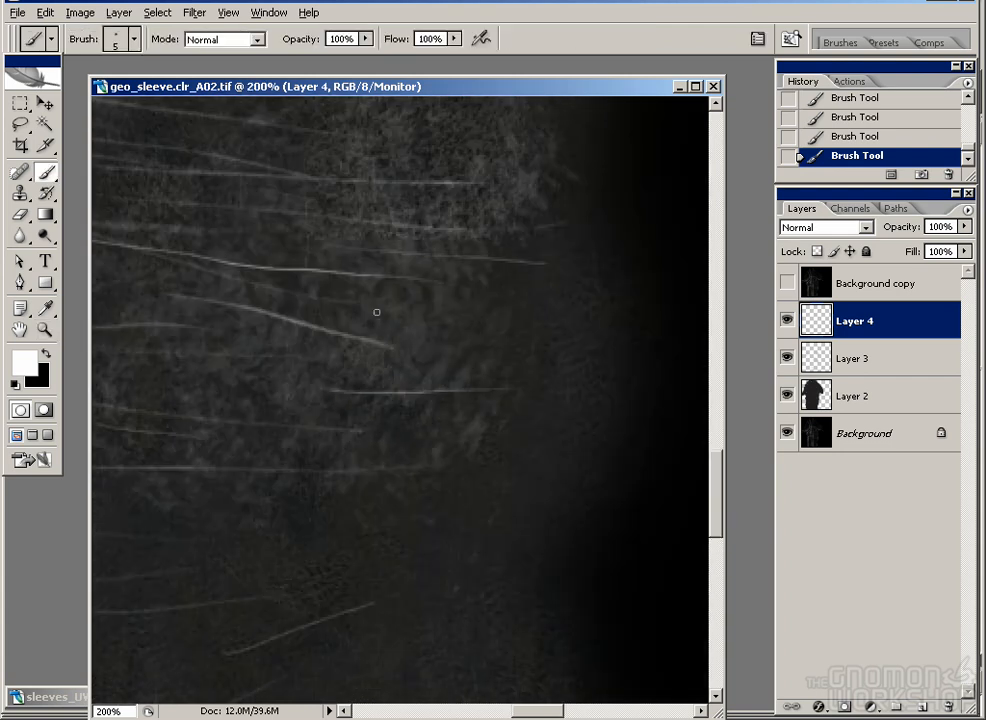
key("ctrl+minus")
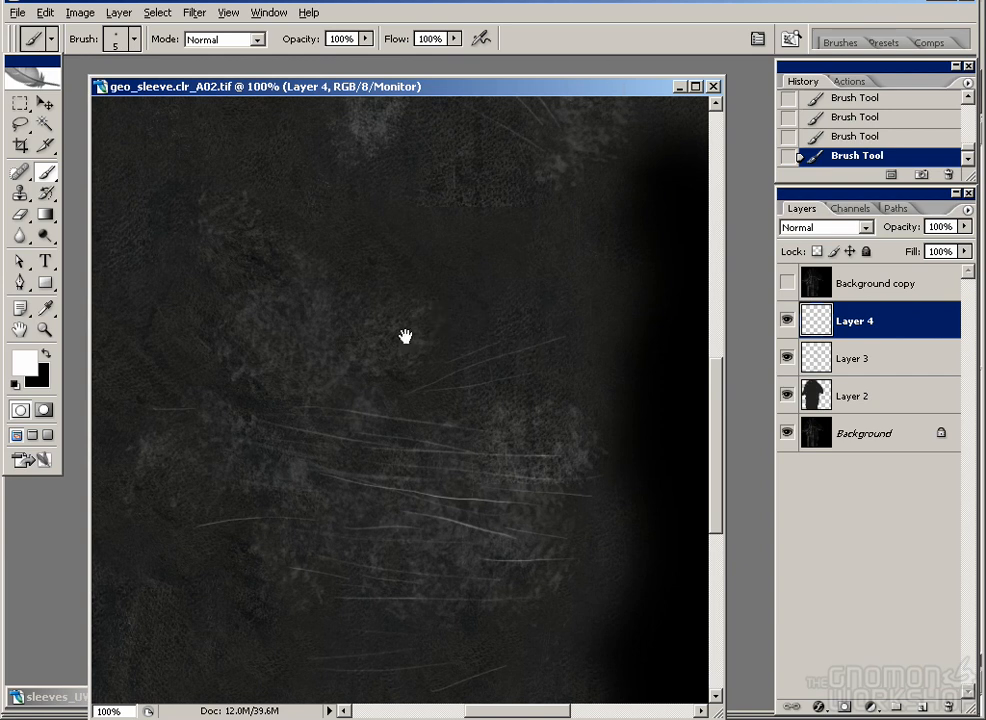
left_click_drag(426, 304, 424, 339)
left_click(679, 87)
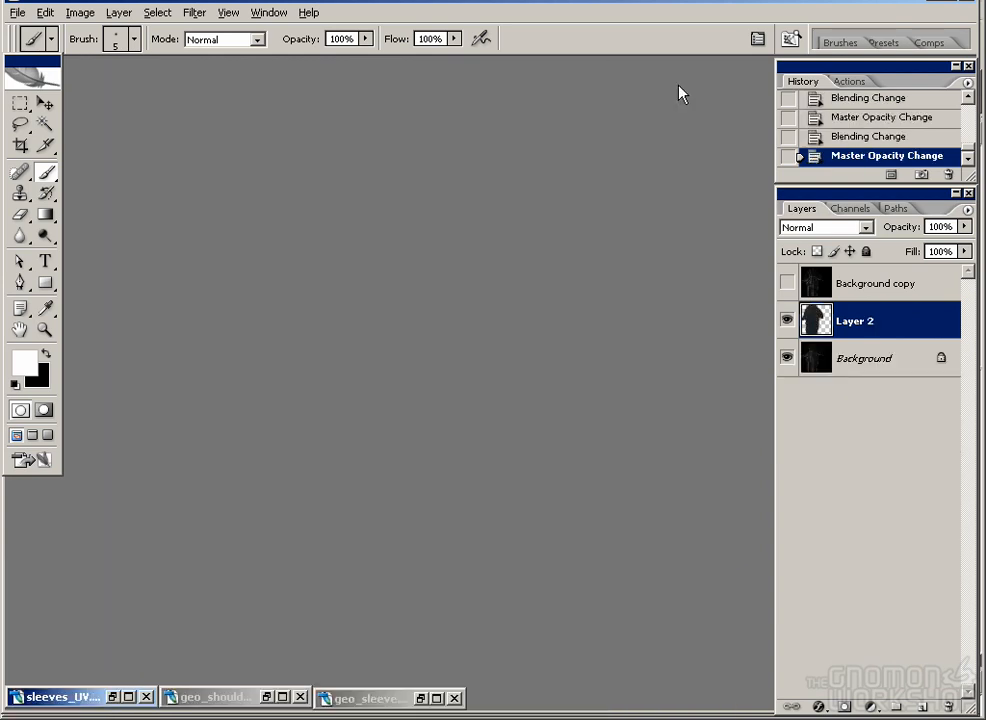
Step: Minimize Photoshop, render the sleeve region in Maya's Color pass and compare image 9 with image 10
left_click(423, 699)
left_click(935, 3)
left_click(47, 42)
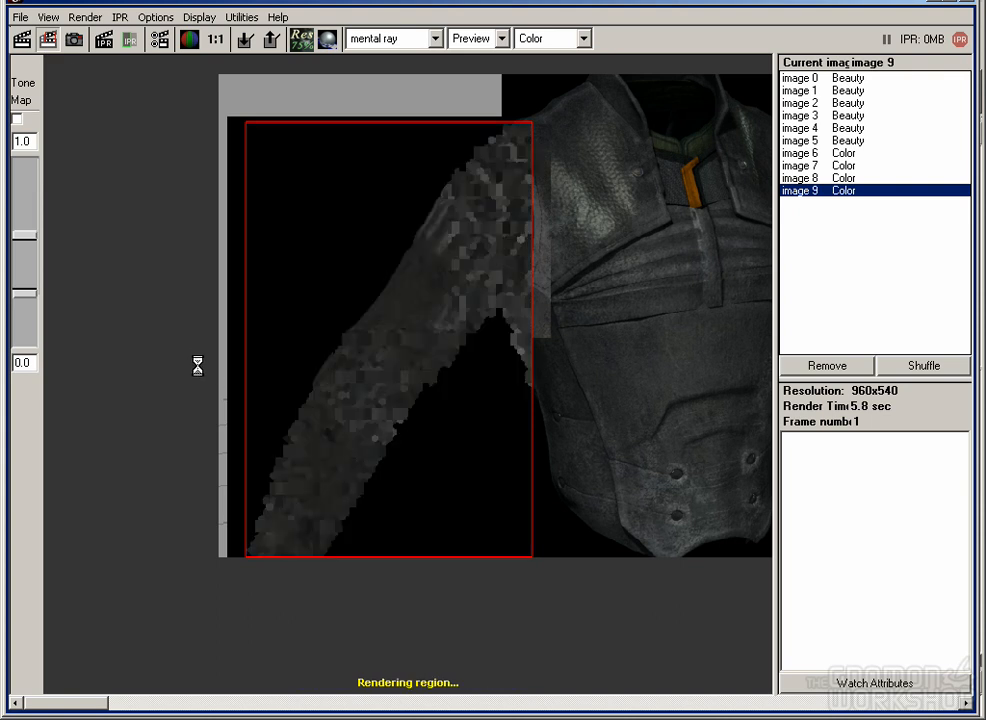
left_click(842, 191)
left_click(843, 204)
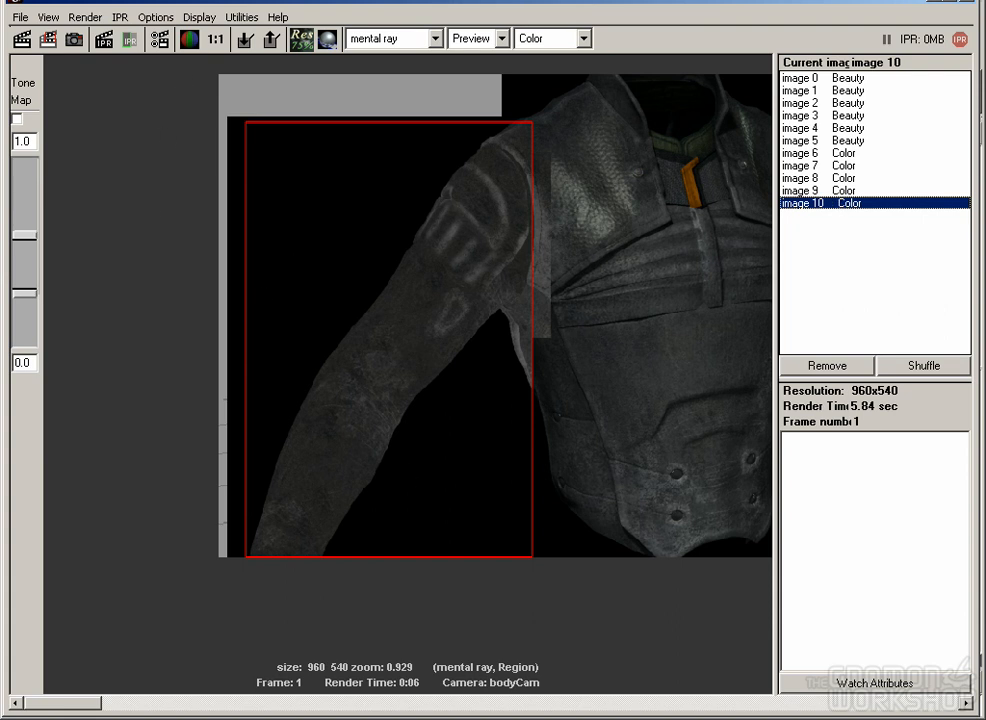
Step: Return to Photoshop, set Layer 4 to Overlay at 100% opacity and duplicate it
key("alt+Tab")
left_click(852, 357)
left_click(964, 227)
left_click_drag(882, 244, 880, 244)
left_click(816, 321)
left_click(830, 227)
left_click(788, 442)
key("ctrl+j")
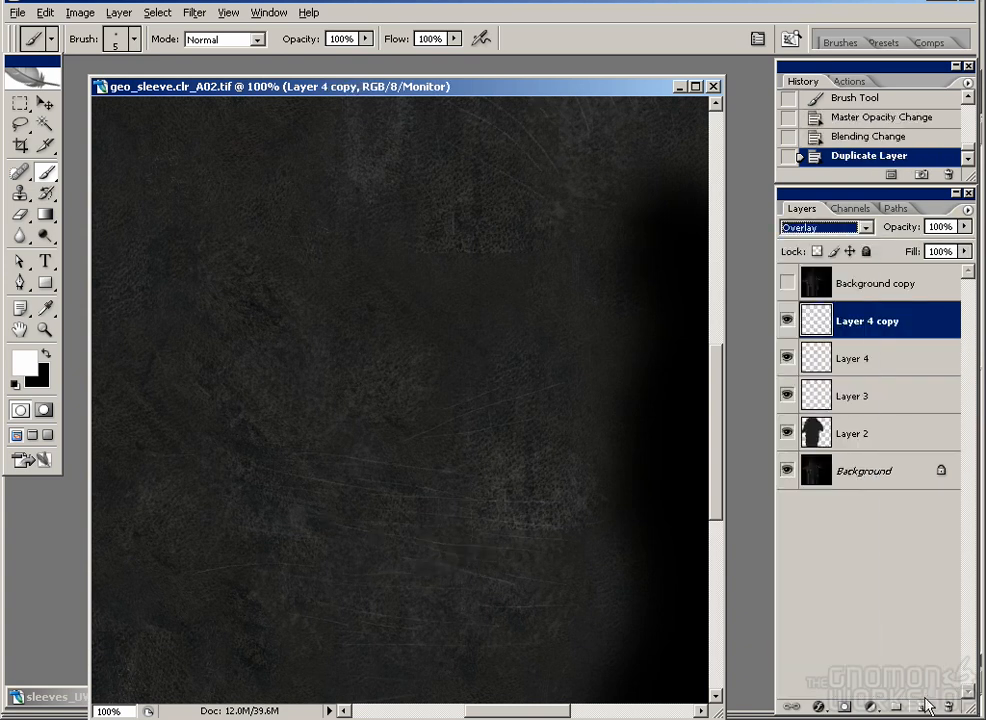
Step: Set Layer 4 copy to Lighten blending with 67% opacity
left_click(822, 227)
left_click(794, 365)
left_click(964, 227)
left_click_drag(962, 244, 933, 248)
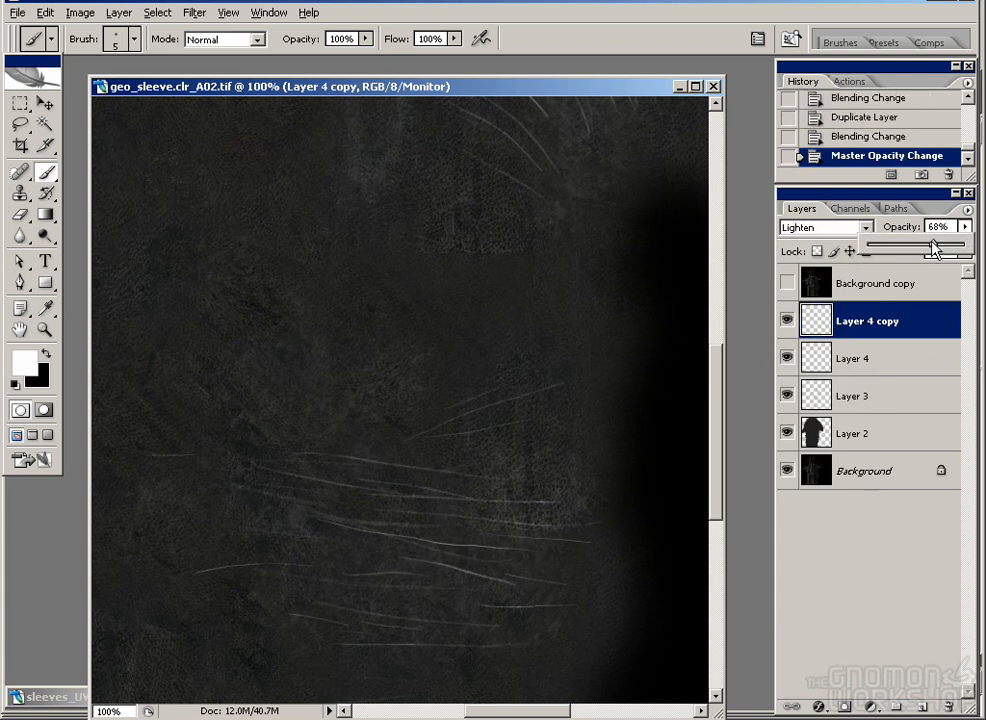
left_click_drag(597, 420, 603, 385)
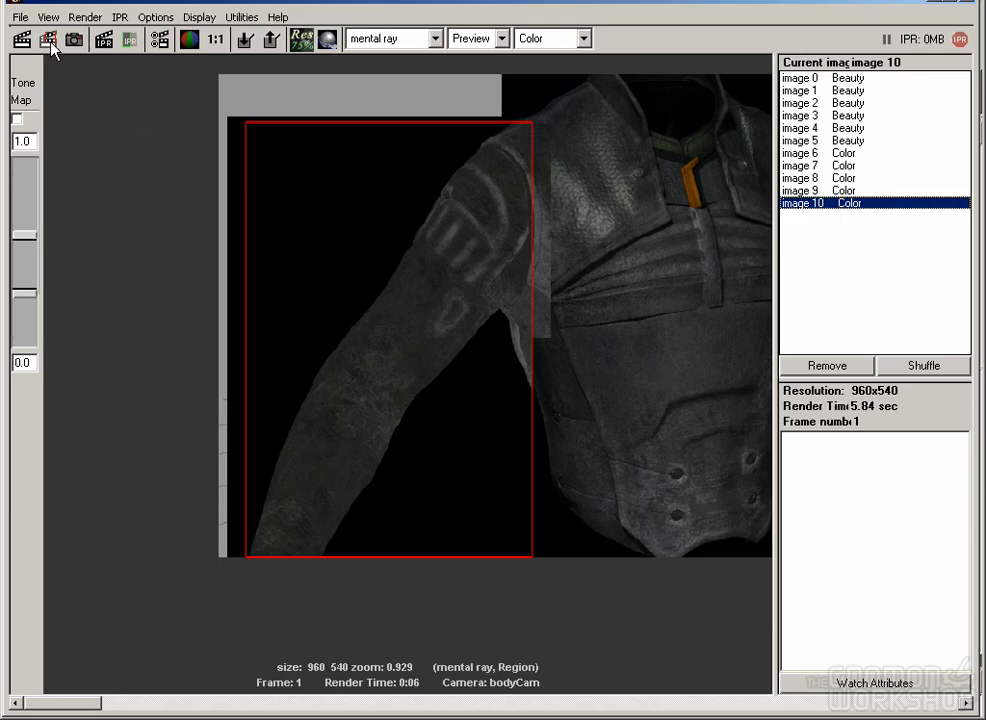
Step: Render the sleeve region in Maya and compare the rendered scratches with the Photoshop texture
left_click(49, 45)
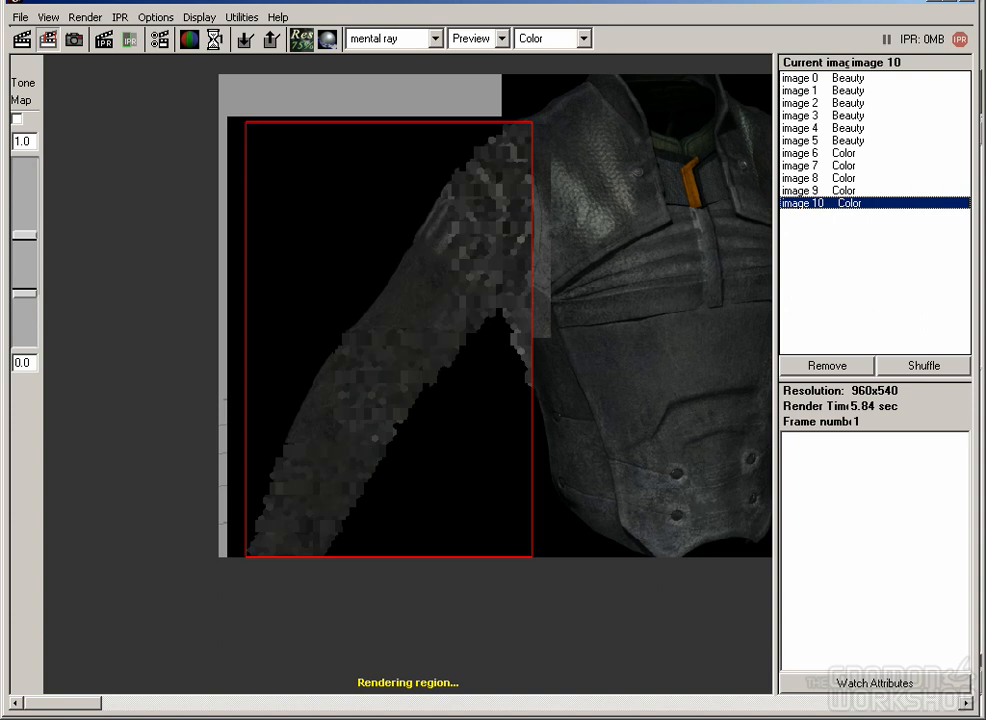
left_click(215, 41)
left_click_drag(325, 330, 467, 453)
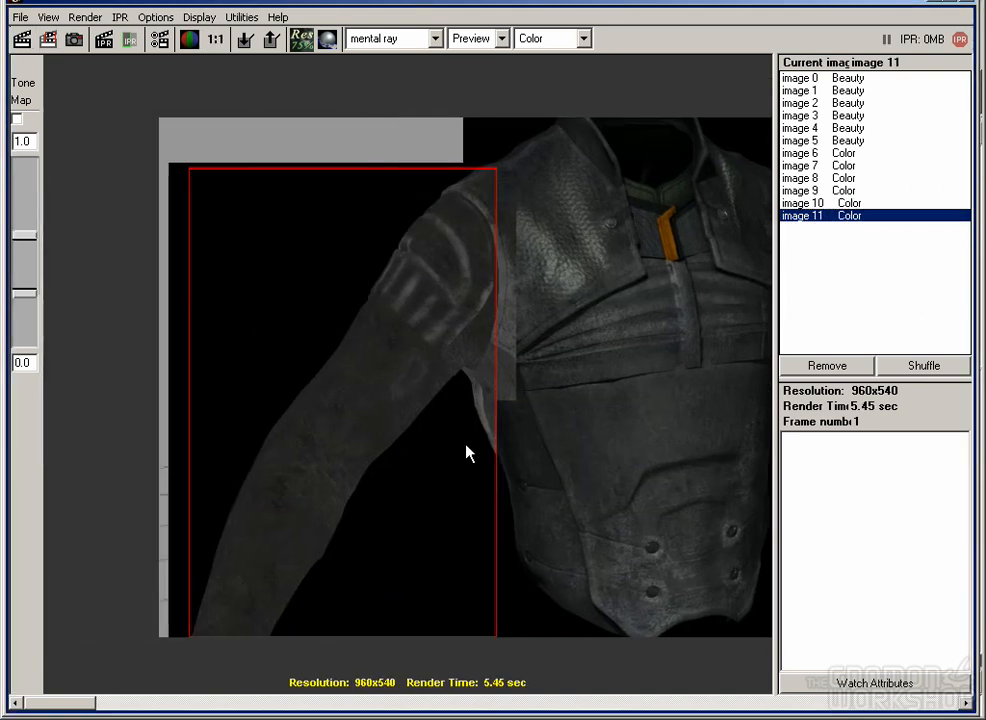
key("alt+Tab")
left_click_drag(320, 78, 371, 114)
left_click(876, 110)
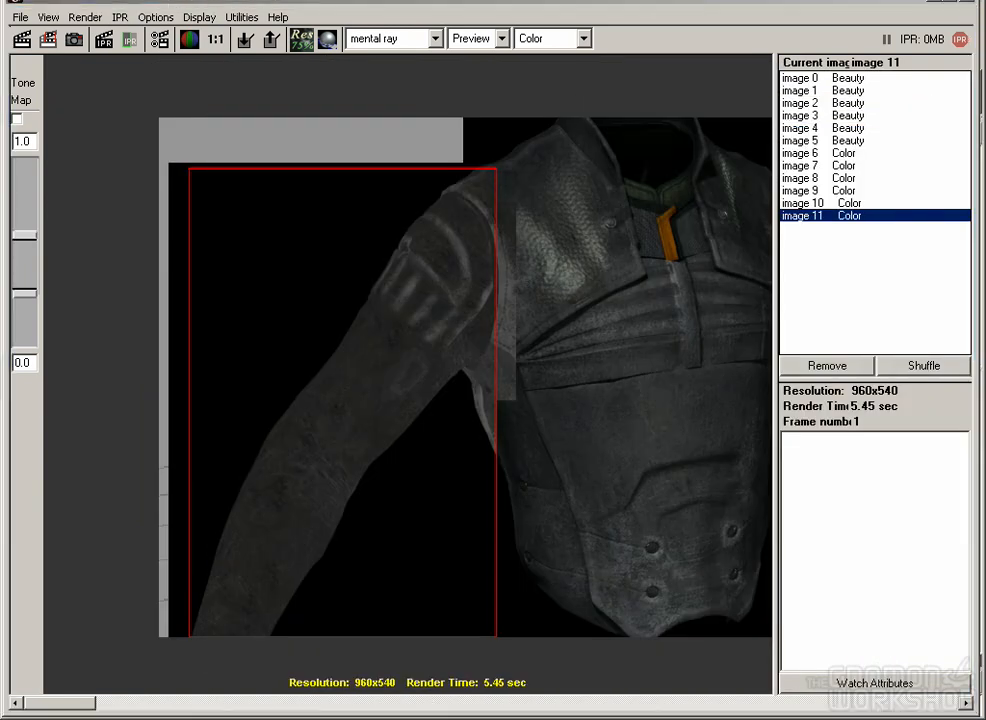
key("alt+Tab")
Step: Show the wireframe layer Background copy and set Layer 4 copy's opacity to 100%
left_click_drag(390, 110, 547, 418)
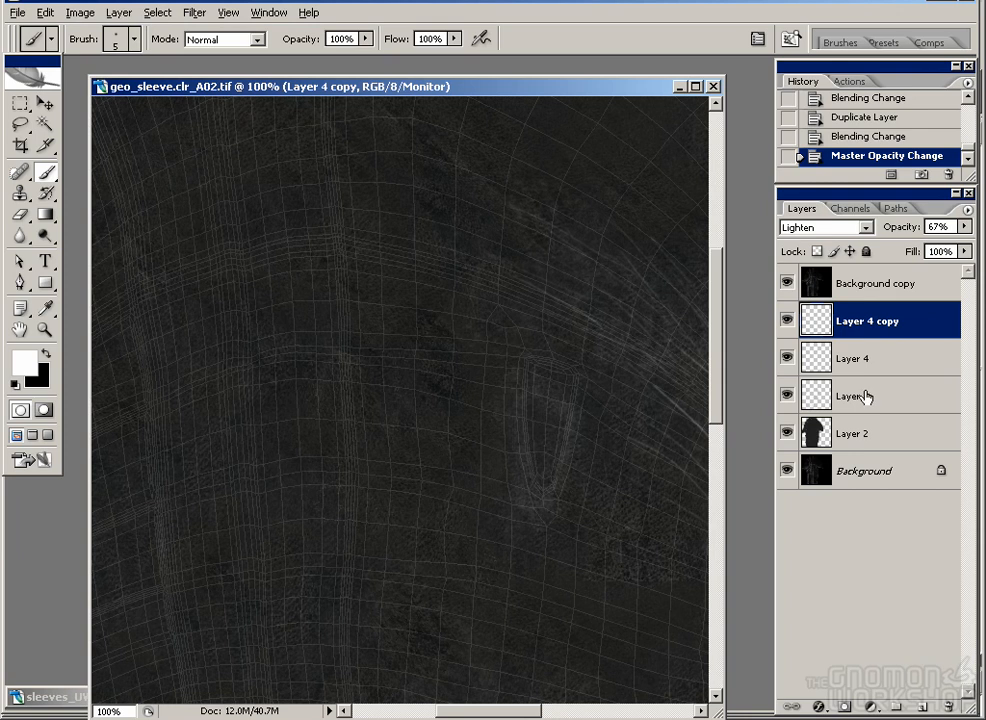
left_click(866, 396)
left_click(858, 322)
left_click(963, 227)
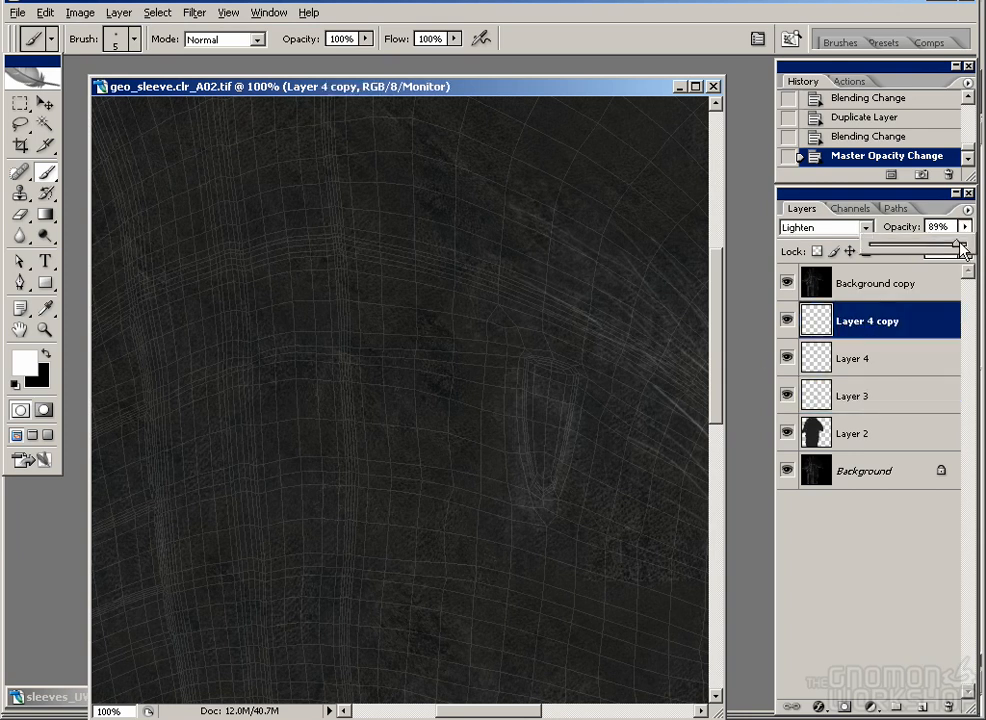
left_click(964, 248)
Step: Create a new layer directly above Layer 3 and choose a spatter Brush tip enlarged to 70 px
left_click_drag(557, 560, 343, 374)
left_click_drag(345, 445, 481, 518)
left_click_drag(457, 359, 496, 519)
key("alt+[")
key("alt+[")
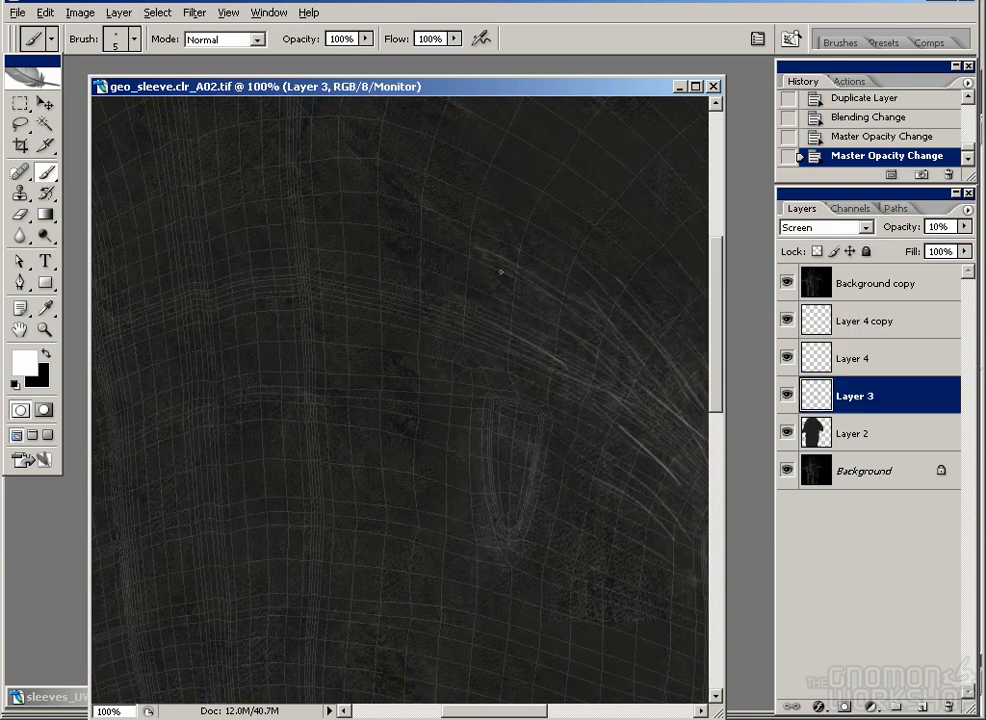
left_click(134, 39)
left_click_drag(221, 200, 235, 276)
left_click(193, 210)
left_click(409, 295)
mouse_move(335, 286)
left_mouse_down()
mouse_move(354, 312)
mouse_move(478, 348)
left_mouse_up()
key("ctrl+z")
left_click(922, 706)
key("ctrl+z")
key("bracketright")
key("bracketright")
key("bracketright")
key("bracketright")
Step: Paint white spatter on Layer 5 in a curved band across the upper sleeve, following the wireframe
left_click(350, 296)
left_click(266, 327)
left_click(376, 342)
left_click(288, 292)
left_click(431, 318)
left_click(386, 268)
left_click_drag(307, 316, 454, 386)
left_click(323, 376)
left_click(250, 432)
left_click_drag(305, 410, 390, 373)
left_click(247, 436)
mouse_move(262, 440)
left_mouse_down()
mouse_move(170, 488)
mouse_move(318, 468)
left_mouse_up()
left_click(224, 438)
left_click(267, 517)
left_click_drag(360, 350, 410, 335)
left_click_drag(479, 328, 314, 357)
left_click(418, 297)
left_click(355, 335)
left_click(362, 462)
left_click_drag(669, 333, 330, 352)
left_click(364, 440)
left_click(438, 471)
left_click(418, 398)
left_click(315, 467)
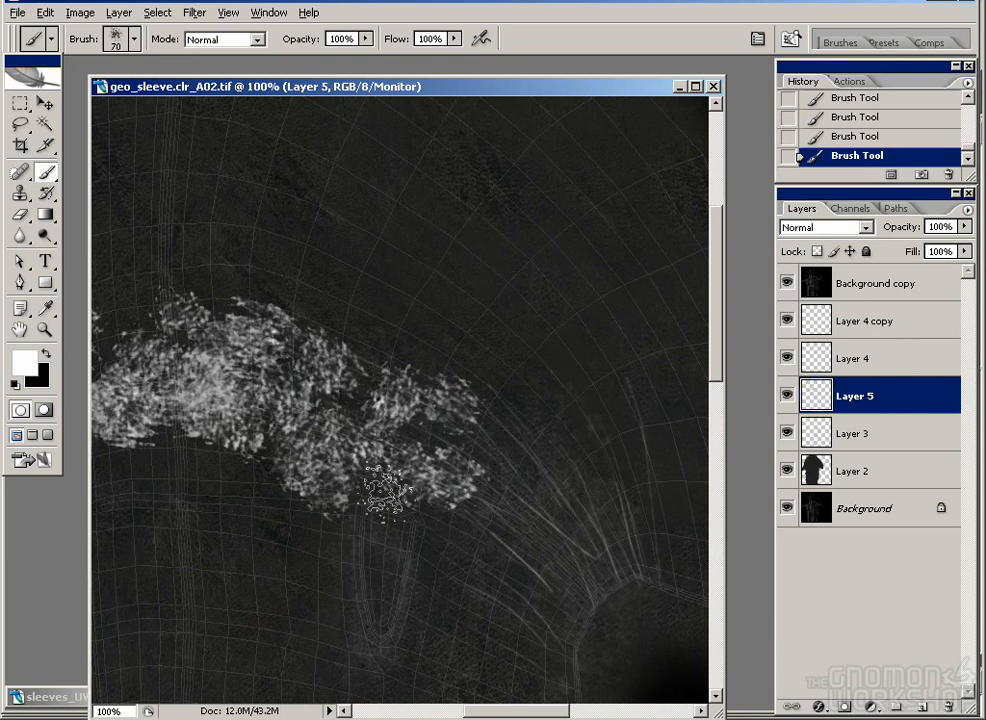
Step: Widen and fill the upper-sleeve spatter band along its full arc with more 70 px Brush strokes
left_click(445, 342)
left_click_drag(445, 342, 596, 300)
left_click(262, 390)
left_click(338, 391)
left_click(267, 280)
left_click(268, 236)
left_click_drag(346, 194, 340, 326)
left_click(325, 350)
left_click(420, 350)
left_click_drag(525, 410, 415, 405)
mouse_move(182, 382)
left_mouse_down()
mouse_move(369, 370)
mouse_move(255, 432)
left_mouse_up()
left_click(390, 410)
left_click_drag(690, 440, 350, 366)
mouse_move(405, 470)
left_mouse_down()
mouse_move(392, 418)
mouse_move(401, 387)
left_mouse_up()
left_click_drag(282, 392, 405, 380)
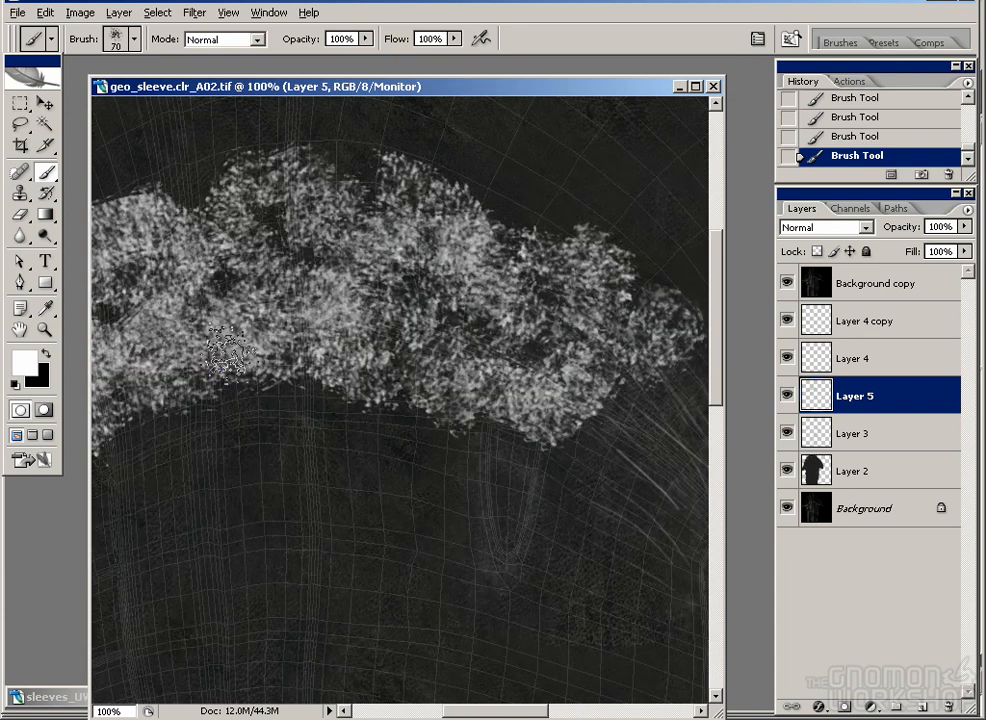
Step: Set Layer 5 to Overlay blending and duplicate it
left_click(866, 227)
left_click(866, 443)
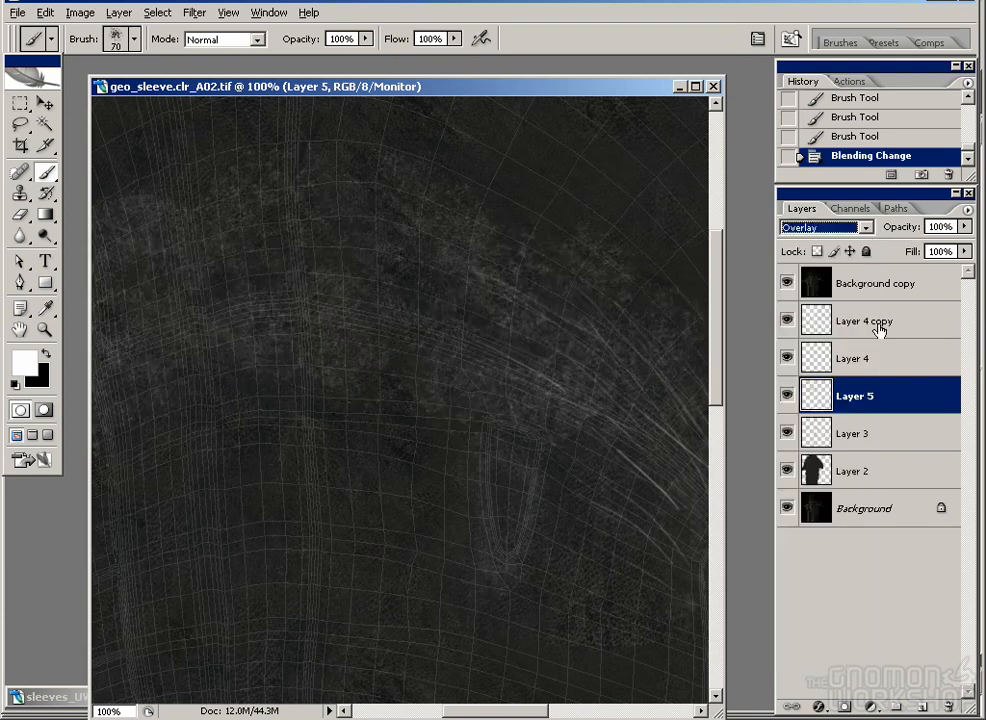
left_click_drag(862, 396, 921, 706)
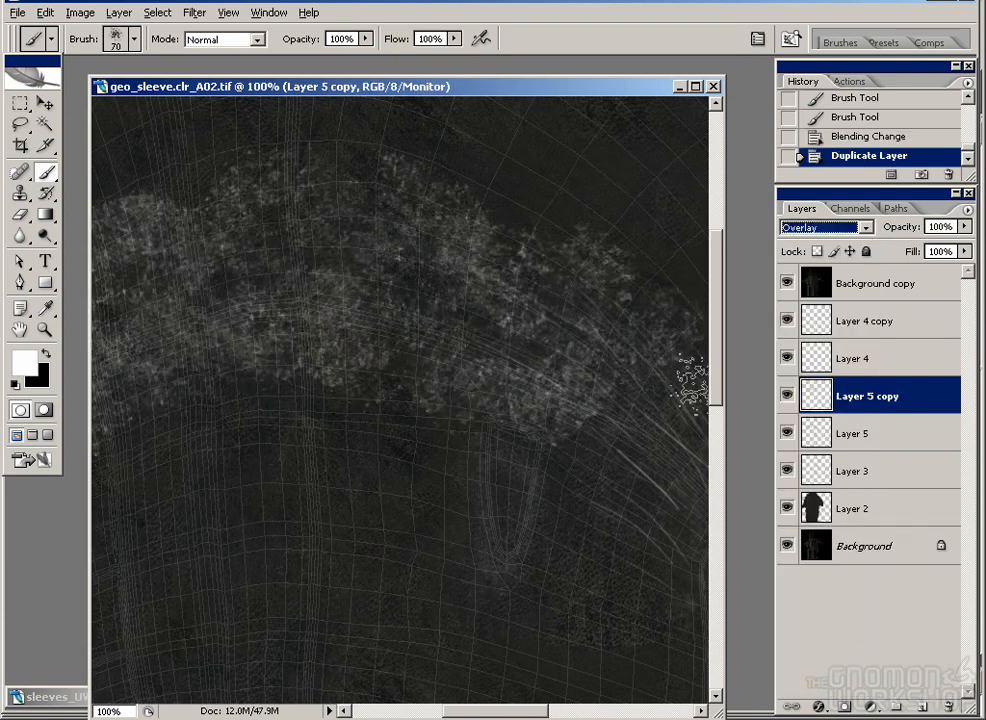
Step: Brush more spatter on Layer 5 copy toward the left end of the band and hide the wireframe layer
left_click_drag(321, 298, 358, 335)
mouse_move(358, 335)
left_mouse_down()
mouse_move(209, 321)
mouse_move(351, 292)
left_mouse_up()
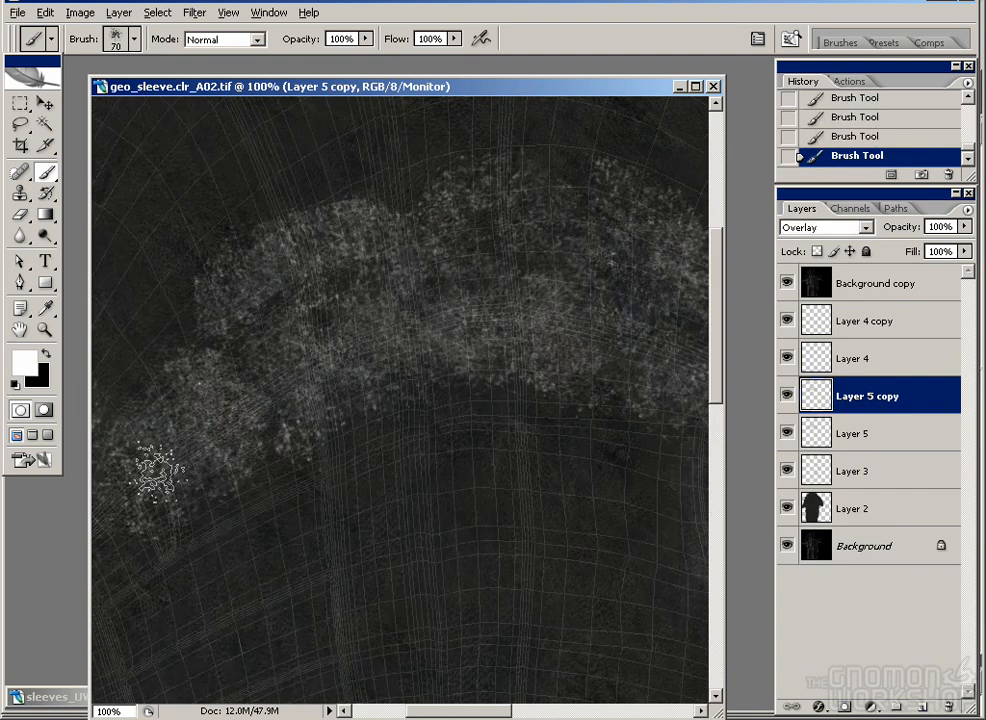
left_click(786, 284)
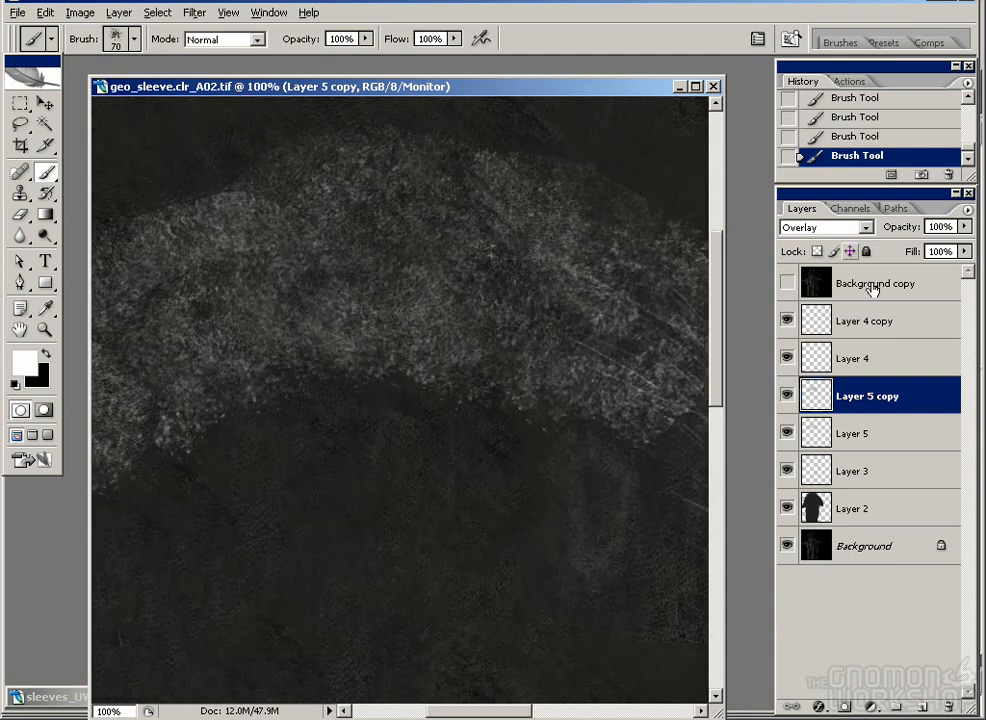
Step: Set Layer 5 copy to Screen at 11% opacity and Layer 5's opacity to 81%
left_click(965, 227)
mouse_move(958, 246)
left_mouse_down()
mouse_move(878, 246)
mouse_move(945, 246)
left_mouse_up()
left_click(865, 433)
left_click(965, 227)
left_click(870, 408)
left_click(825, 227)
left_click(803, 383)
left_click(965, 227)
left_click(865, 433)
left_click(965, 227)
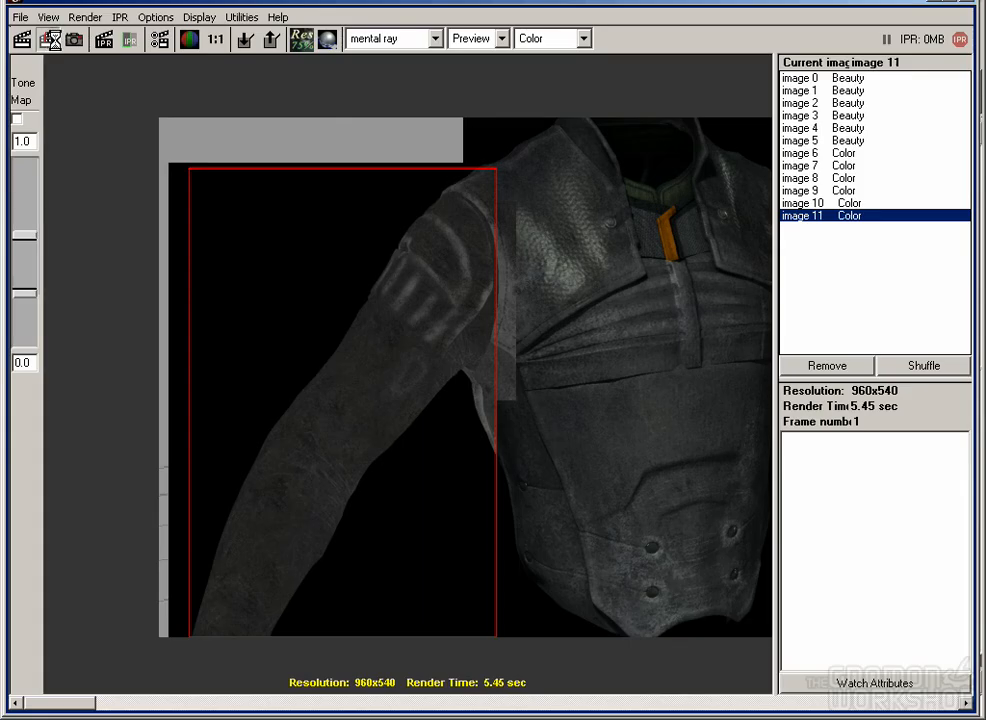
Step: Render the sleeve region in Maya to check the upper-sleeve wear, and return to Photoshop
left_click(46, 39)
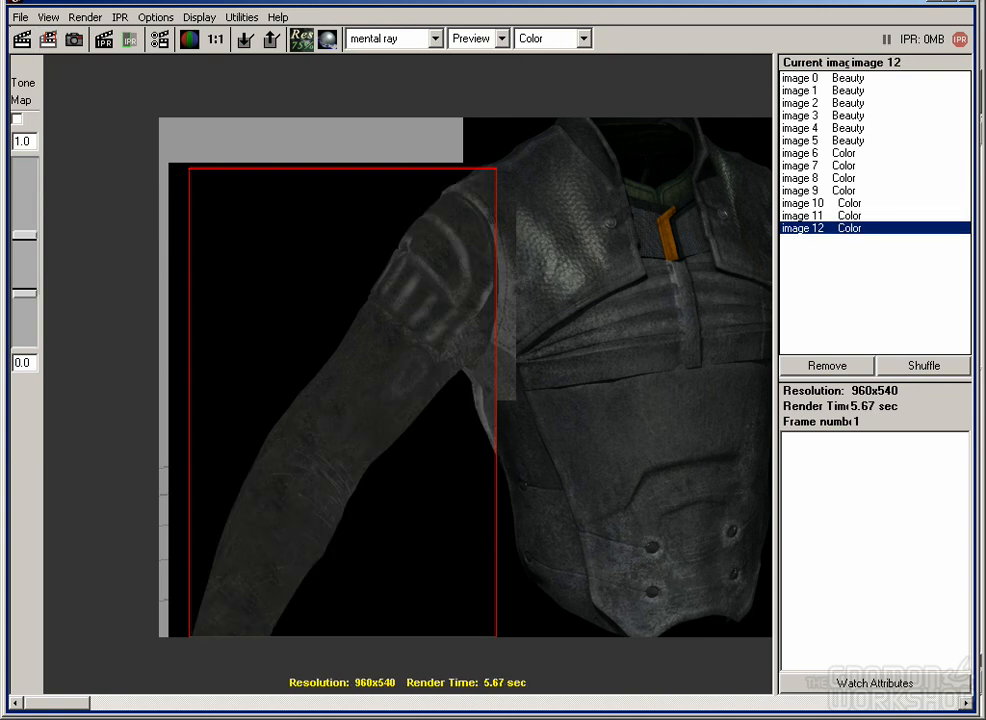
key("alt+Tab")
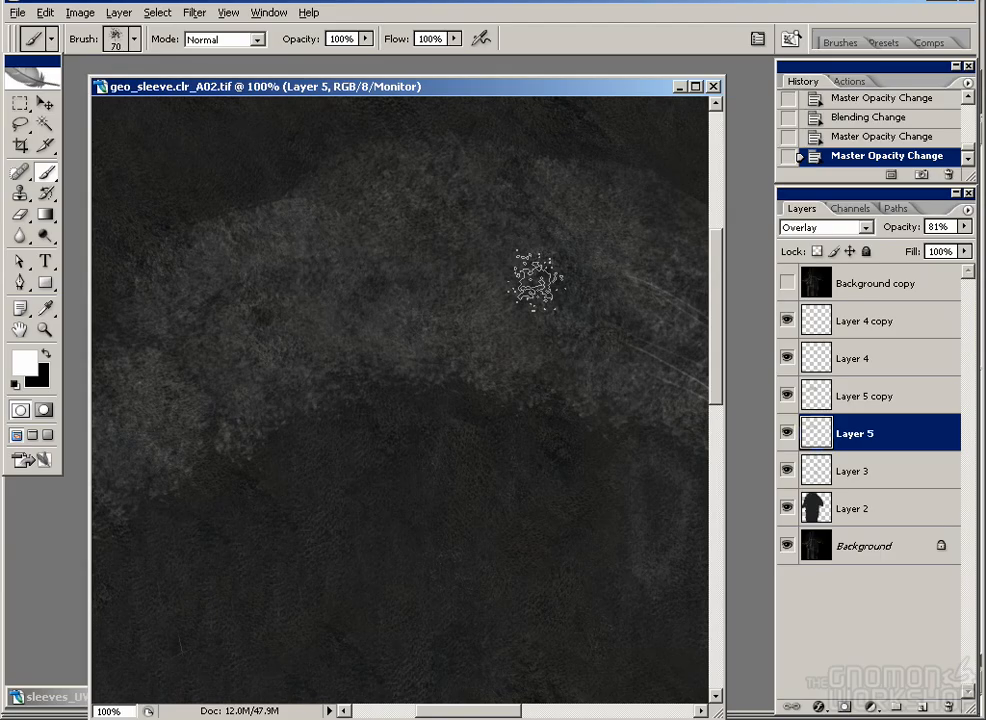
Step: Show the wireframe and move Layer 5 and Layer 5 copy together slightly down the sleeve
left_click(787, 284)
key("v")
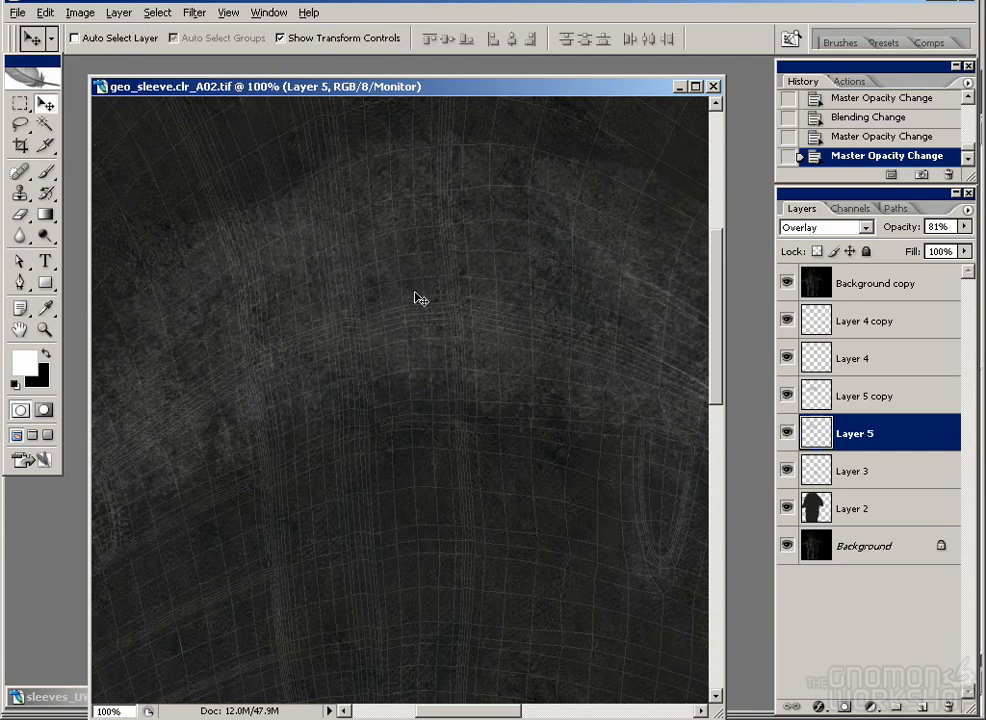
left_click(815, 396, "shift")
left_click_drag(488, 261, 482, 296)
key("ctrl+z")
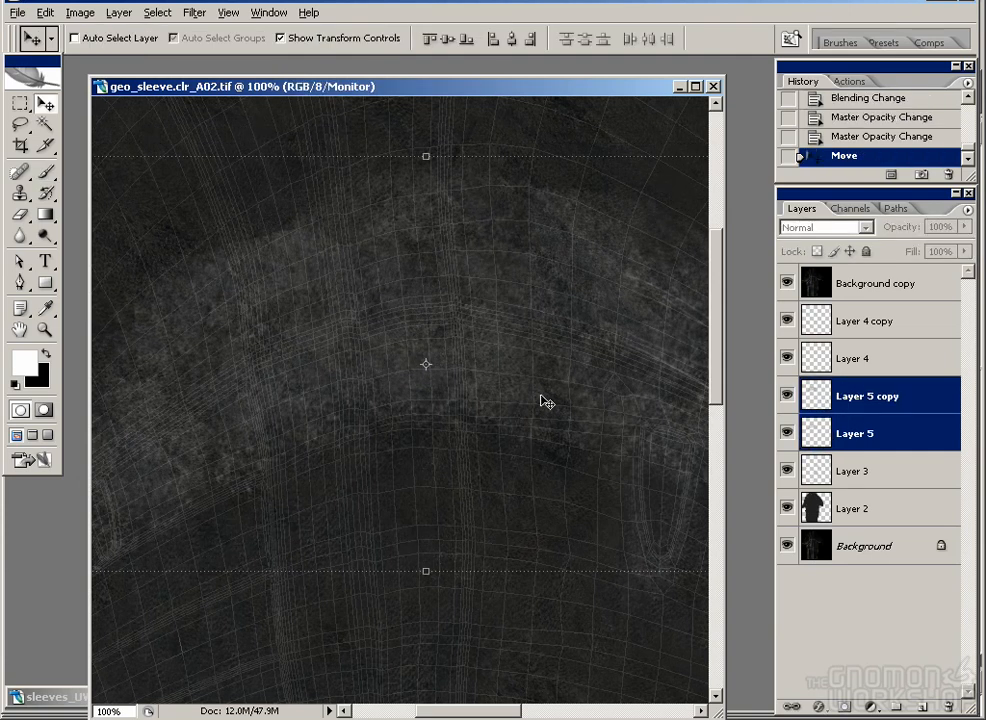
Step: Paint thin scratches along the lower edge of the wear band on Layer 4 copy with a 3 px Brush
left_click(866, 321)
key("b")
left_click(135, 39)
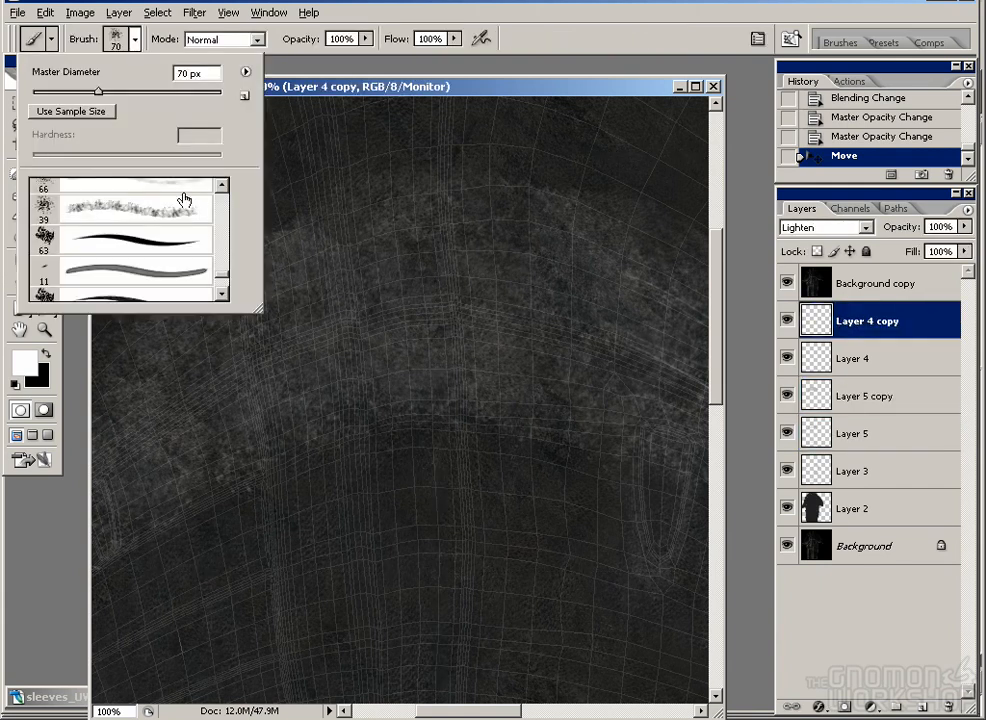
left_click_drag(222, 275, 222, 192)
left_click(205, 225)
left_click_drag(328, 468, 444, 441)
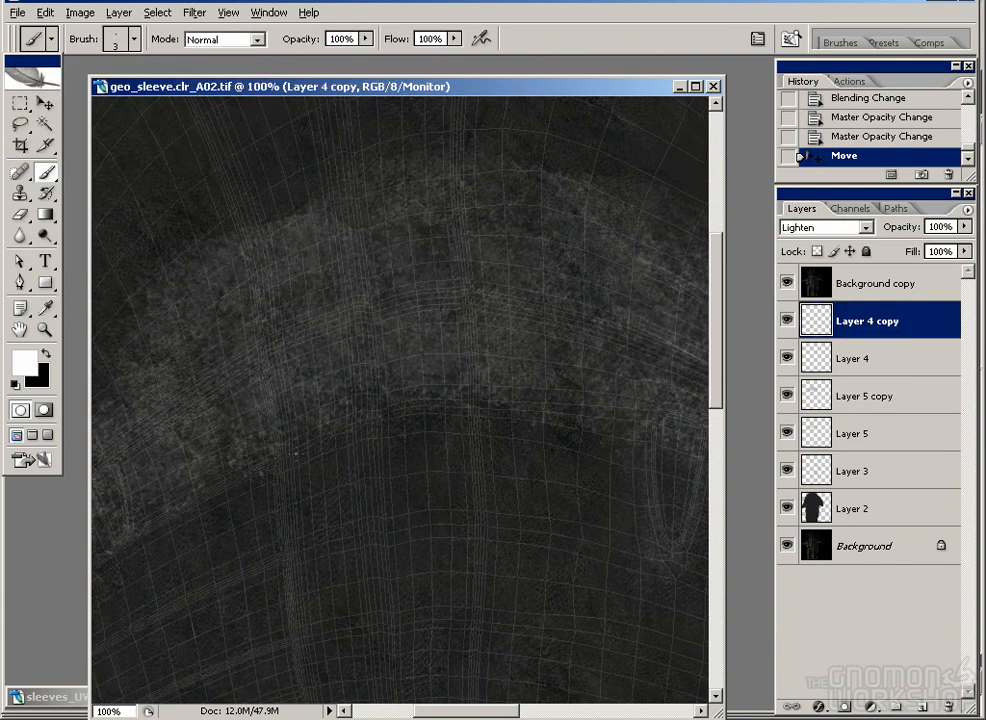
left_click_drag(296, 453, 362, 435)
left_click_drag(372, 433, 502, 423)
mouse_move(510, 424)
left_mouse_down()
mouse_move(566, 432)
mouse_move(438, 426)
left_mouse_up()
left_click_drag(233, 461, 358, 461)
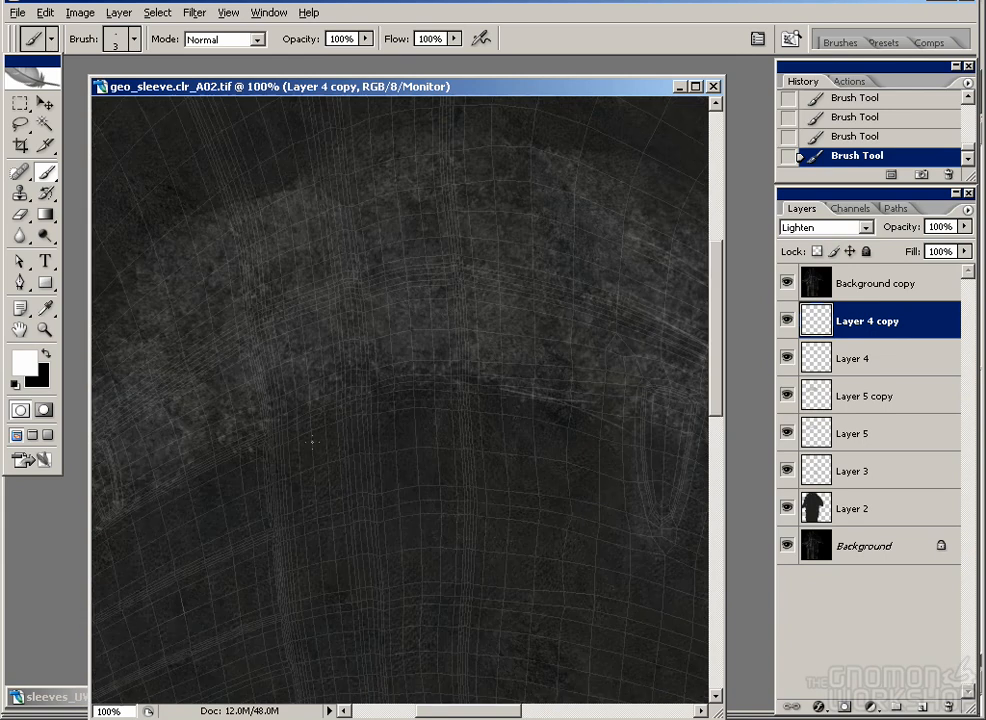
left_click_drag(255, 465, 380, 365)
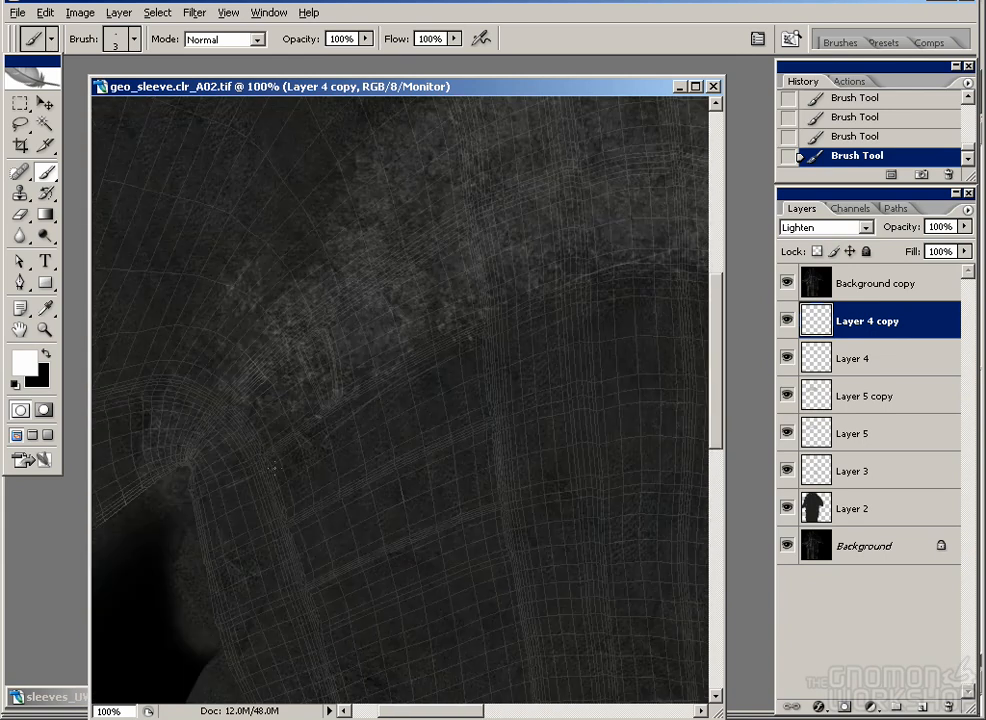
Step: Hide the wireframe layer, look over the sleeve scratches and render the sleeve region in Maya
left_click(787, 283)
left_click_drag(600, 350, 260, 390)
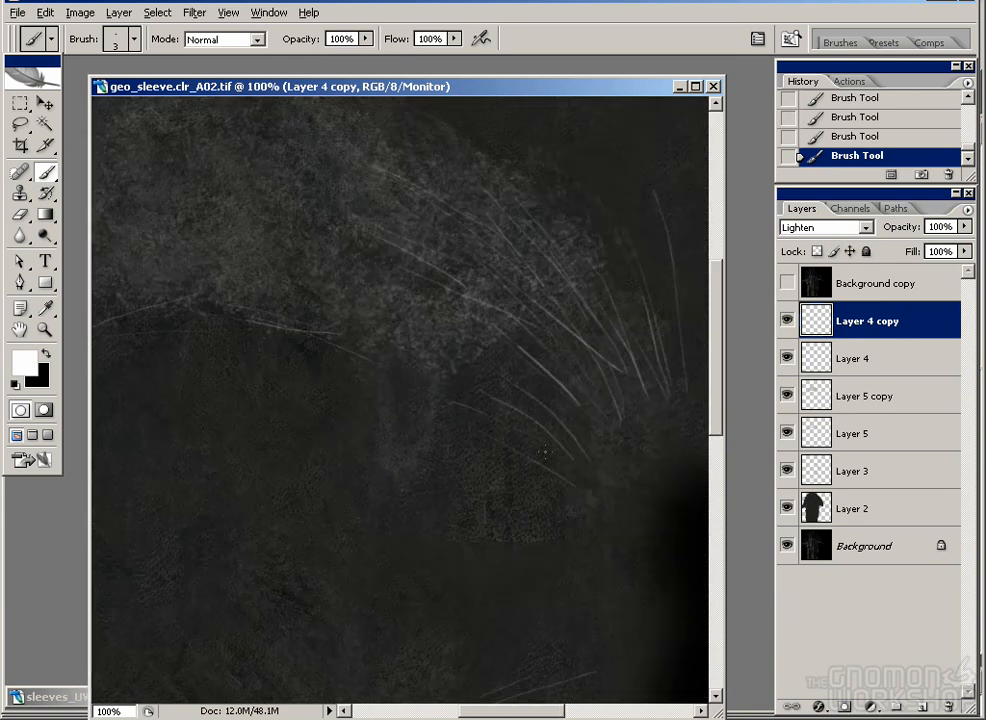
left_click_drag(590, 540, 521, 335)
left_click_drag(448, 502, 527, 253)
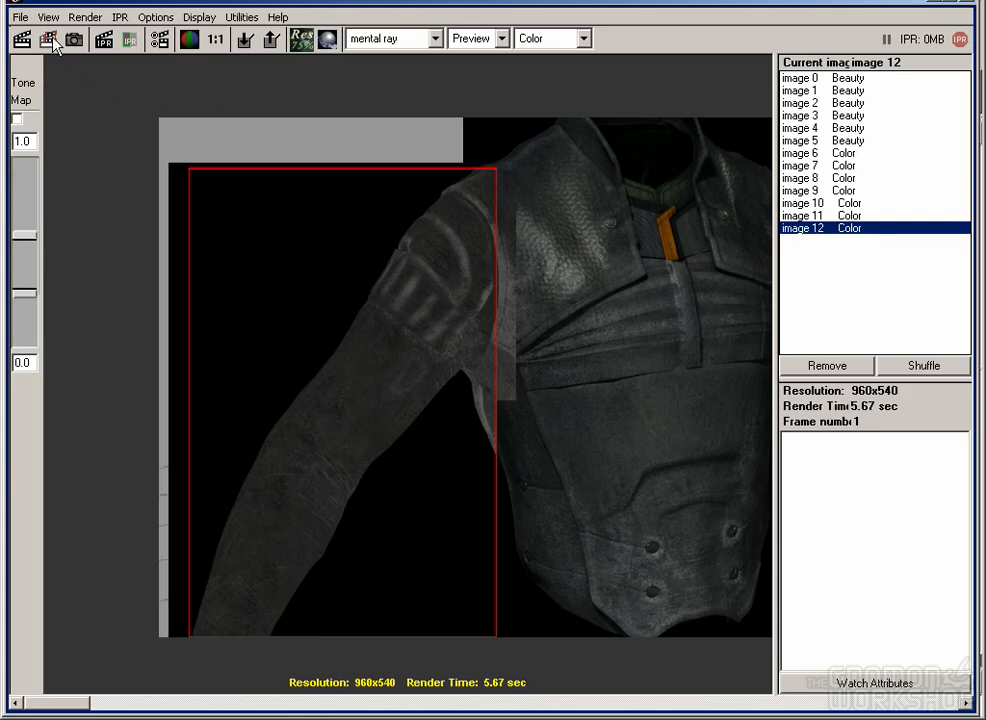
left_click(47, 39)
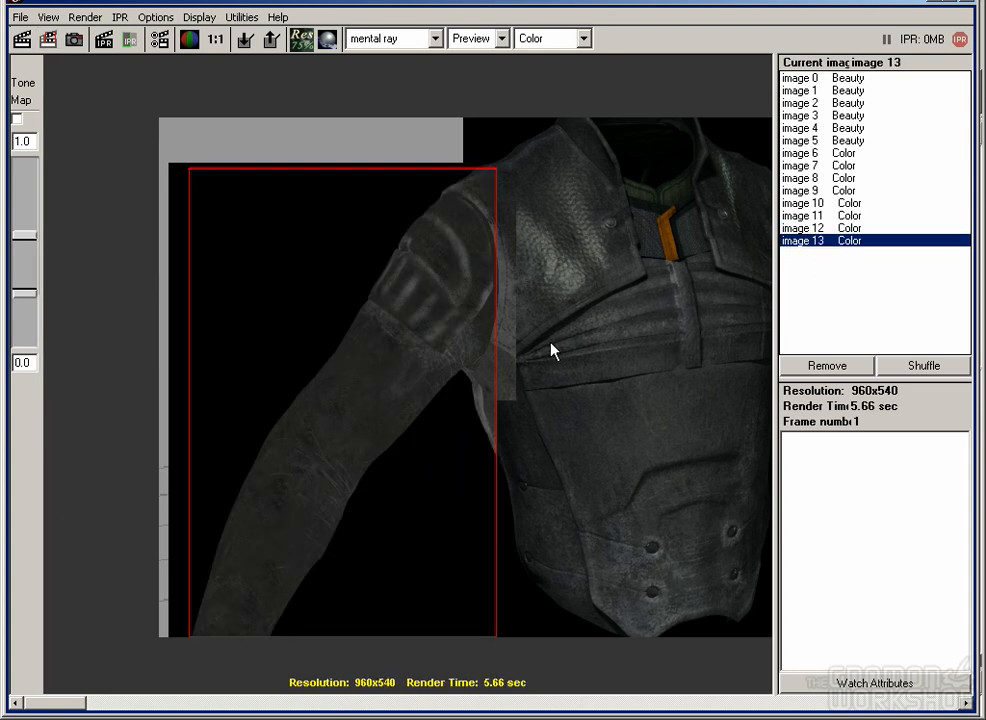
Step: Switch the render pass from Preview to Beauty and render the sleeve region again
left_click(483, 43)
left_click(460, 75)
left_click(47, 39)
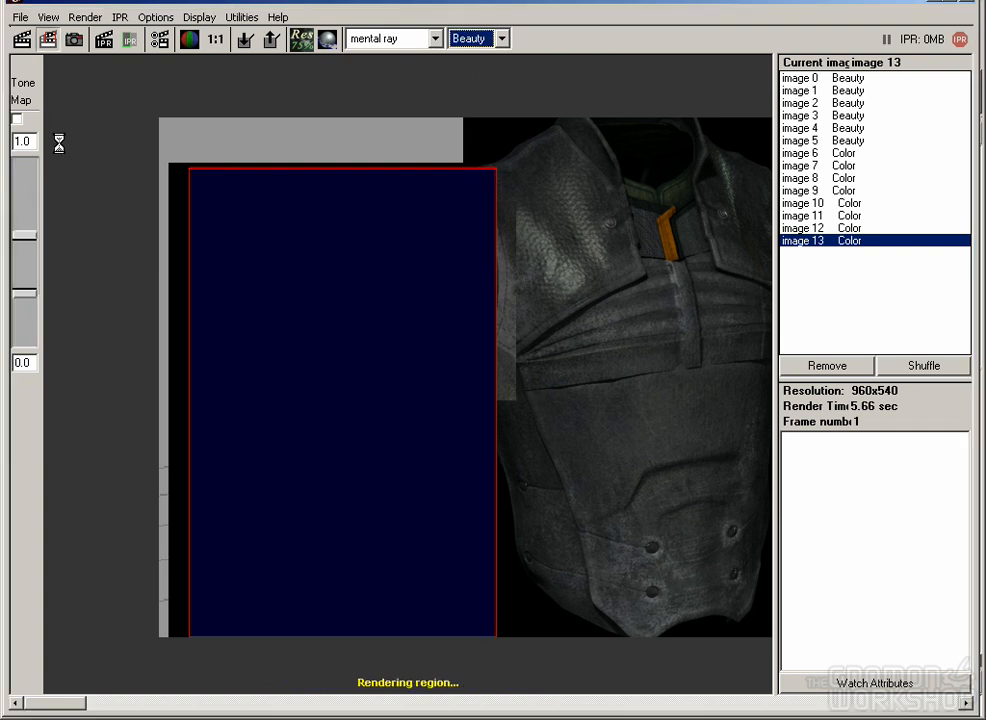
Step: Compare the Beauty renders image 5 and image 14 of the sleeve
left_click(852, 141)
left_click(872, 254)
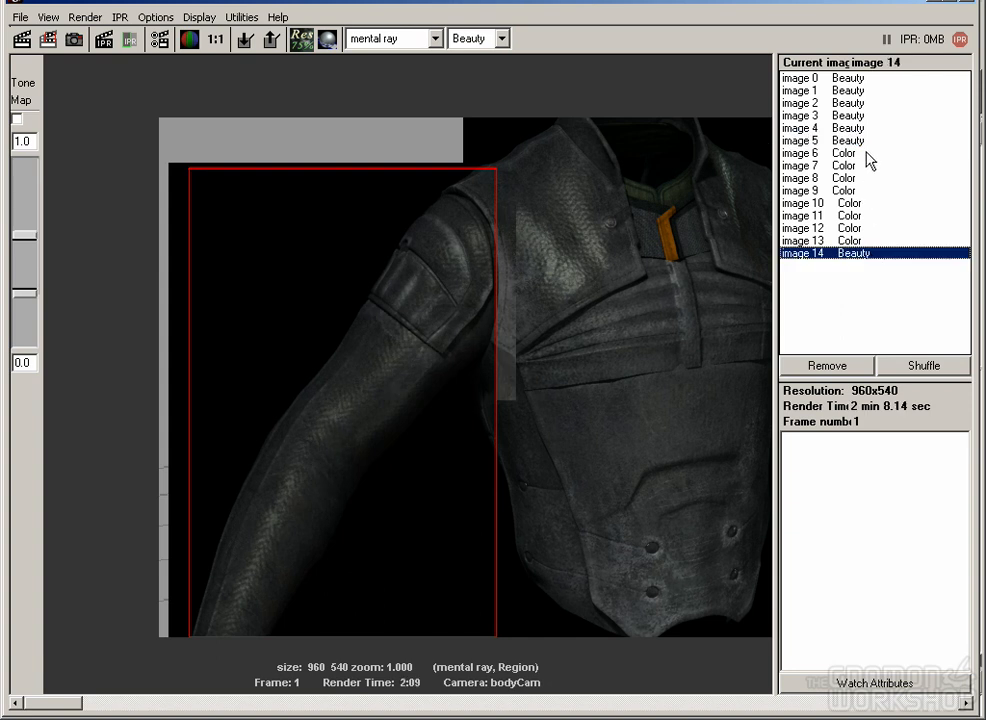
left_click(852, 141)
left_click(872, 254)
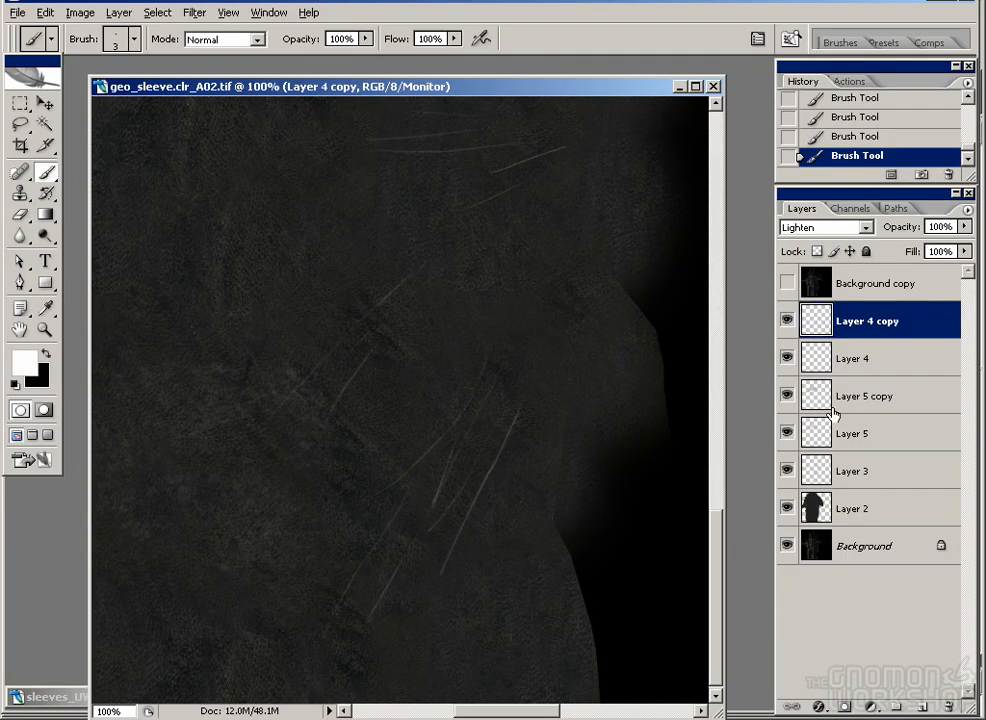
Step: Return to Photoshop and erase parts of the upper-sleeve wear on Layer 5 copy with the 39 px spatter Eraser
left_click(818, 399)
mouse_move(466, 120)
left_mouse_down()
mouse_move(466, 396)
mouse_move(500, 495)
left_mouse_up()
key("e")
mouse_move(362, 396)
left_mouse_down()
mouse_move(264, 403)
mouse_move(405, 385)
left_mouse_up()
left_click_drag(680, 386, 450, 390)
left_click_drag(535, 390, 594, 390)
mouse_move(594, 390)
left_mouse_down()
mouse_move(484, 397)
mouse_move(520, 372)
left_mouse_up()
Step: Thin out the wear band on Layer 5 with the same Eraser and reactivate Layer 5 copy
key("alt+[")
mouse_move(409, 309)
left_mouse_down()
mouse_move(412, 321)
mouse_move(352, 307)
mouse_move(581, 393)
left_mouse_up()
left_click_drag(489, 318, 246, 321)
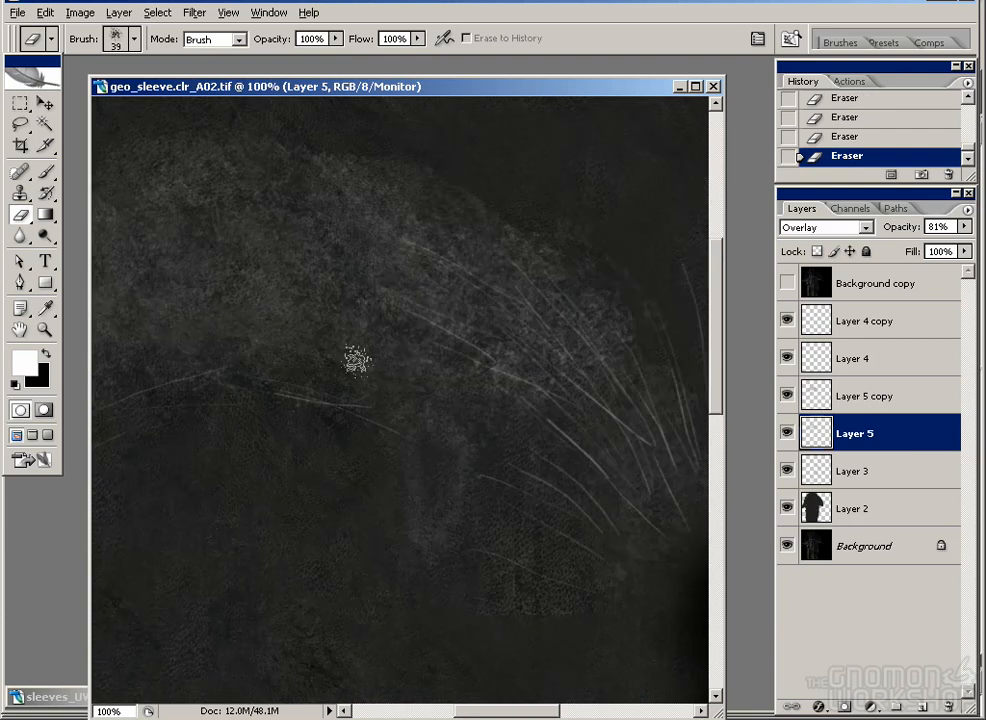
left_click(897, 401)
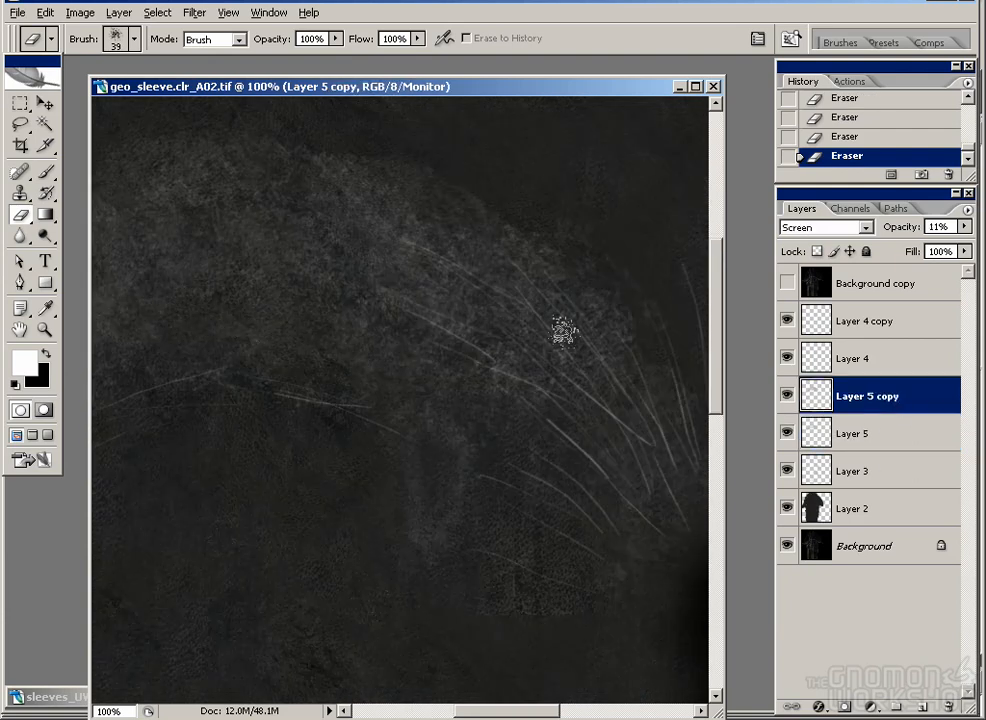
left_click_drag(423, 695, 325, 250)
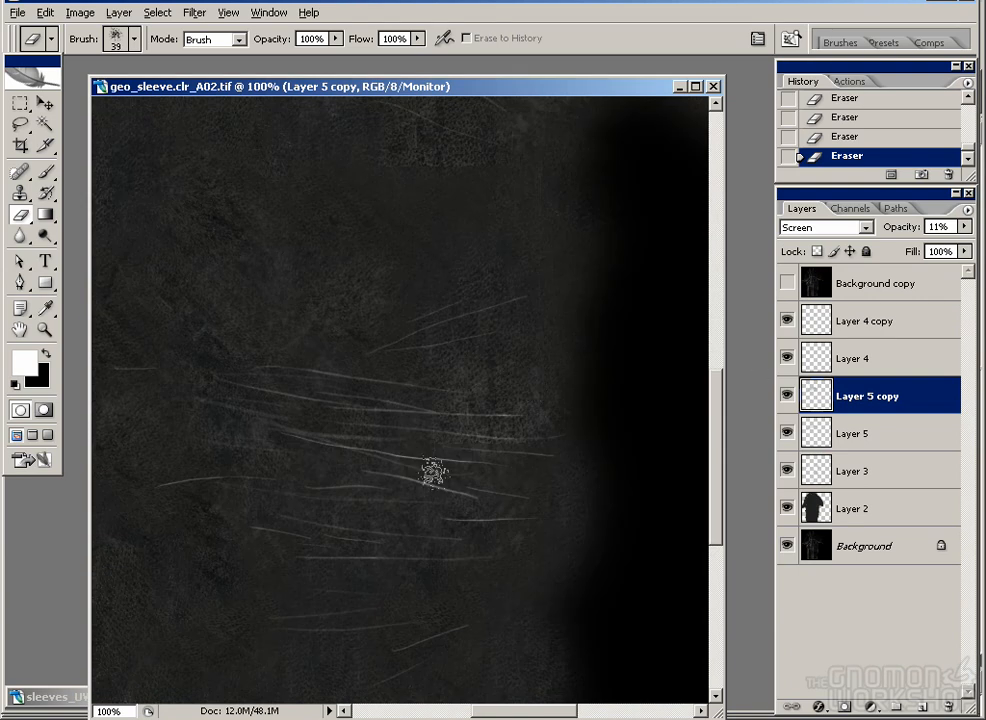
key("ctrl+minus")
key("ctrl+minus")
key("ctrl+plus")
key("ctrl+plus")
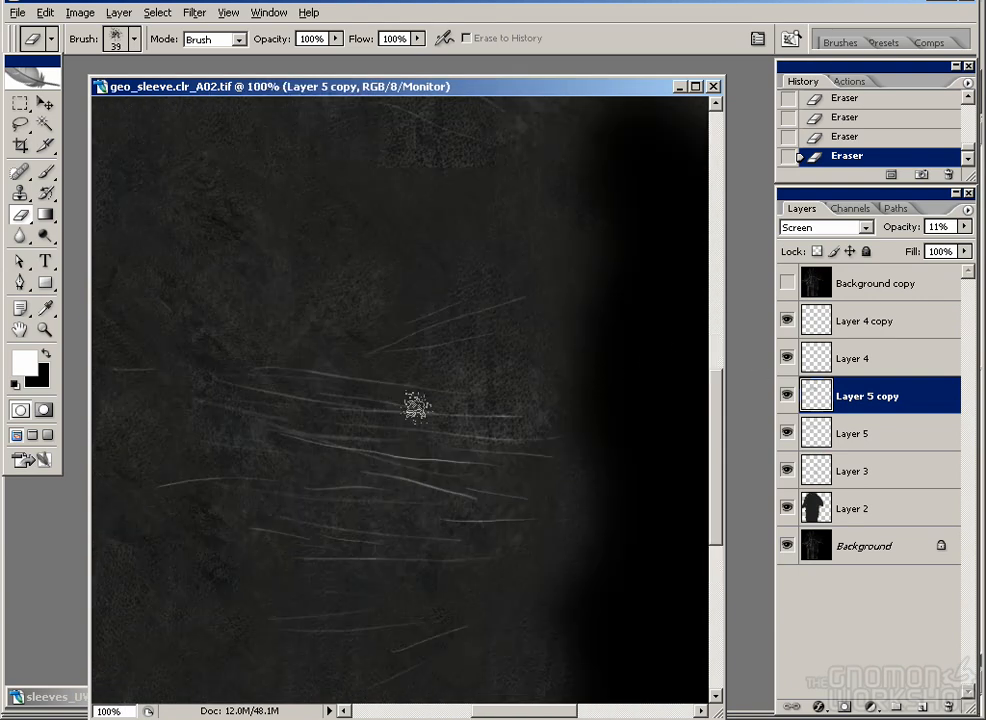
left_click_drag(372, 484, 462, 469)
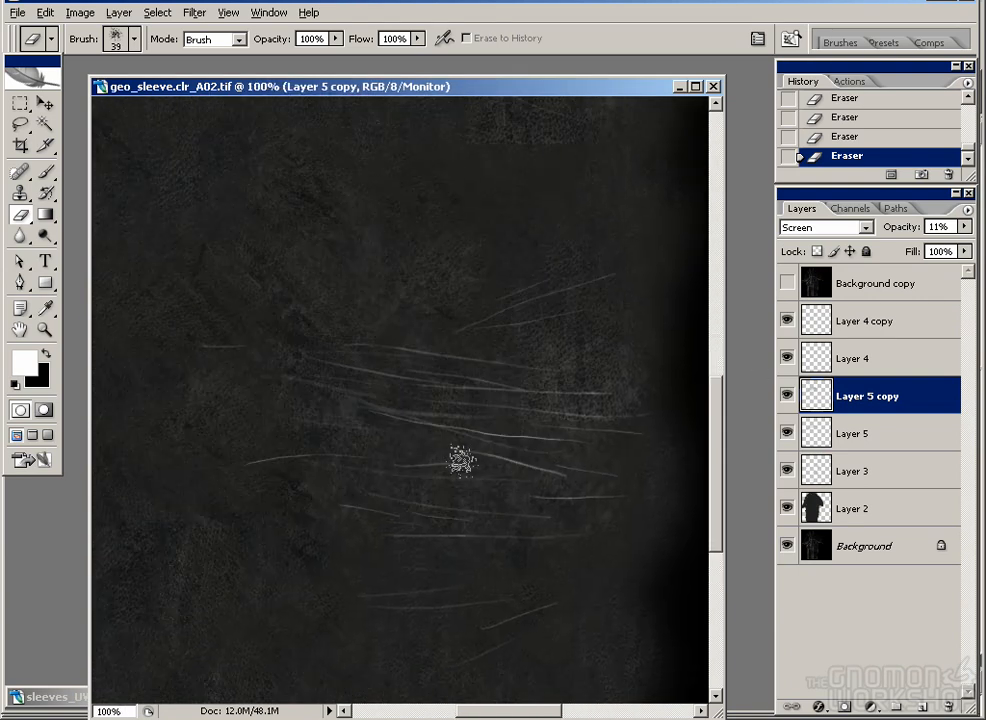
Step: Switch to Maya and render a Beauty region around the character's left sleeve
left_click(680, 86)
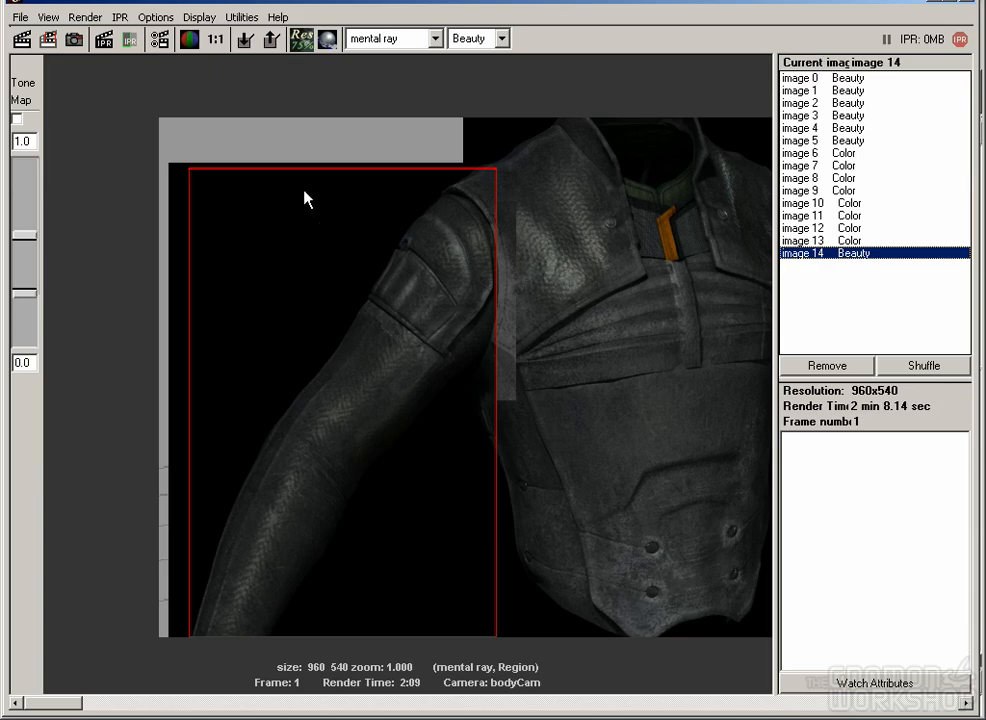
left_click_drag(603, 323, 644, 558)
left_click(48, 38)
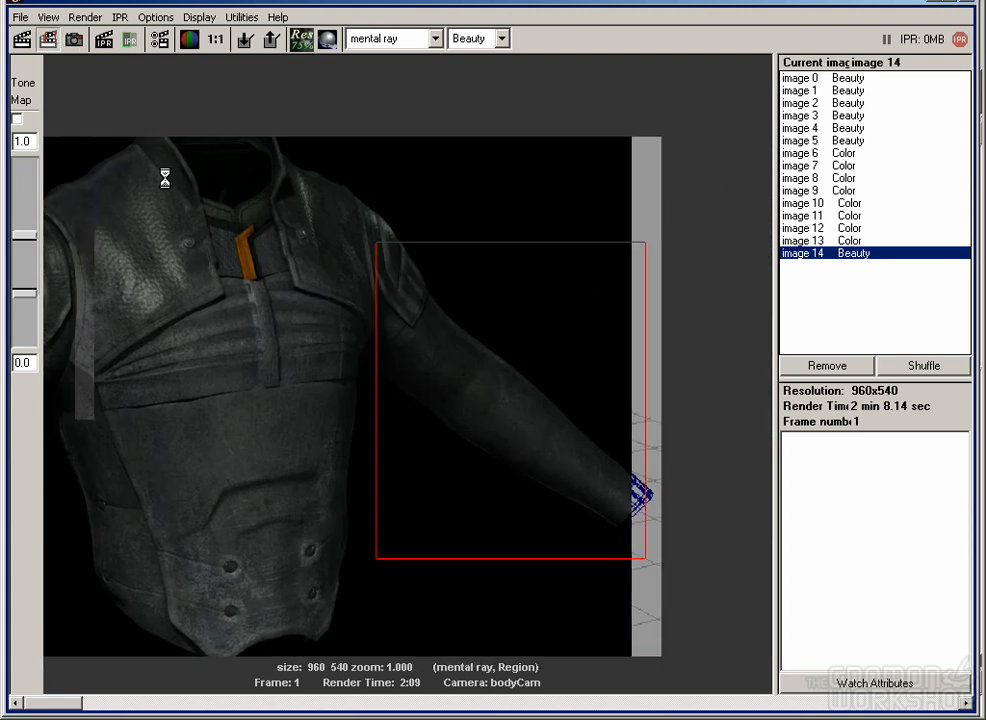
left_click_drag(546, 445, 362, 468)
left_click(933, 7)
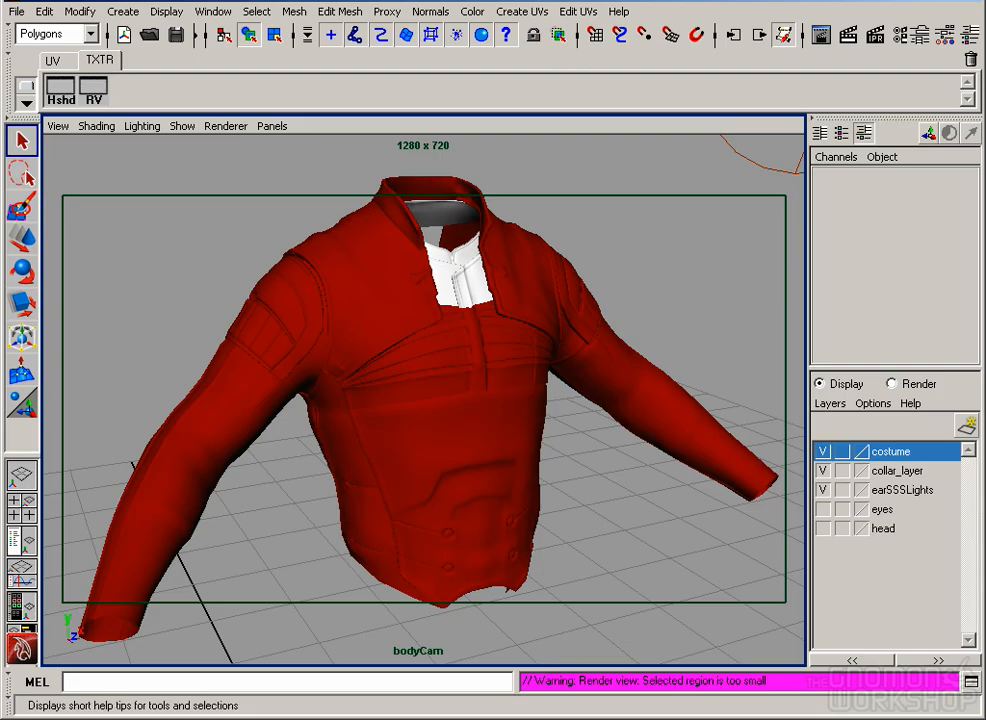
Step: Return to Photoshop and show the Background copy wireframe layer over the sleeve texture
key("alt+Tab")
left_click(416, 695)
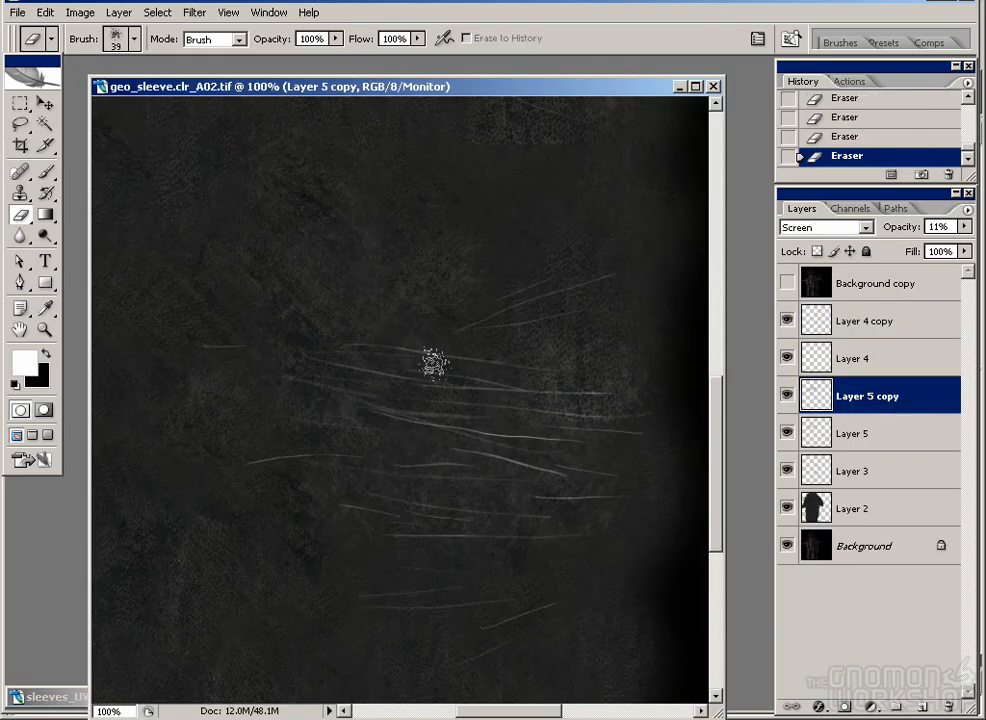
left_click(45, 106)
left_click(787, 283)
left_click_drag(554, 288, 503, 457)
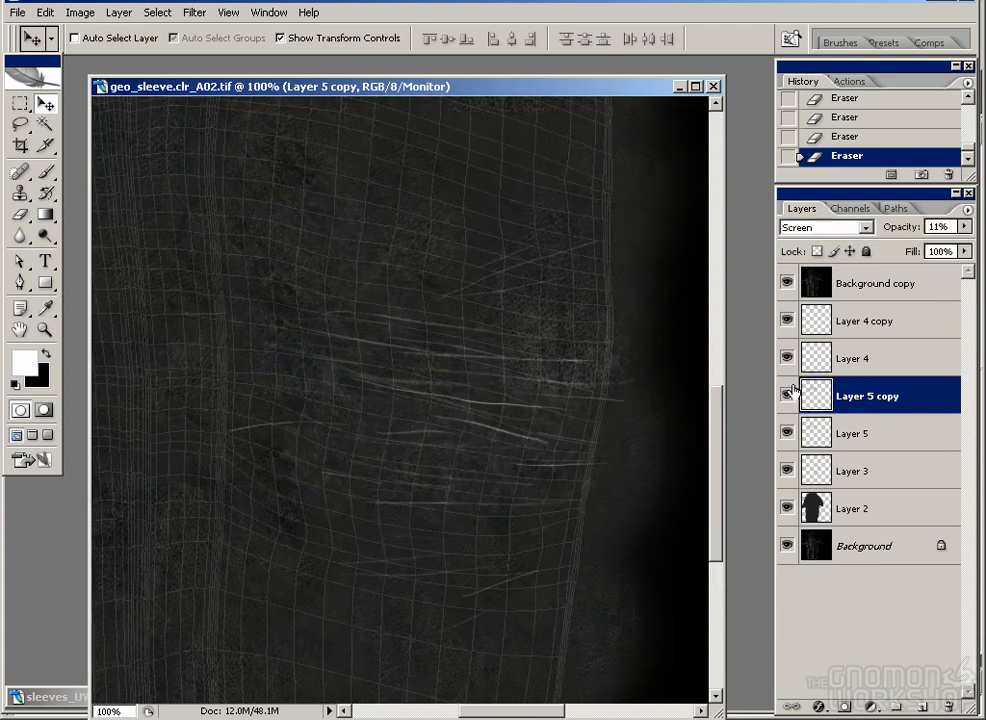
Step: Lasso the elbow wear patches on Layer 3, nudge them upward along the sleeve, and deselect
left_click(800, 433)
left_click(848, 474)
key("l")
mouse_move(654, 330)
left_mouse_down()
mouse_move(660, 268)
mouse_move(202, 466)
mouse_move(630, 555)
left_mouse_up()
key("v")
key("Up")
key("Up")
key("Up")
key("Up")
key("Up")
key("Up")
key("Up")
key("Up")
key("Up")
key("Up")
key("Up")
key("Up")
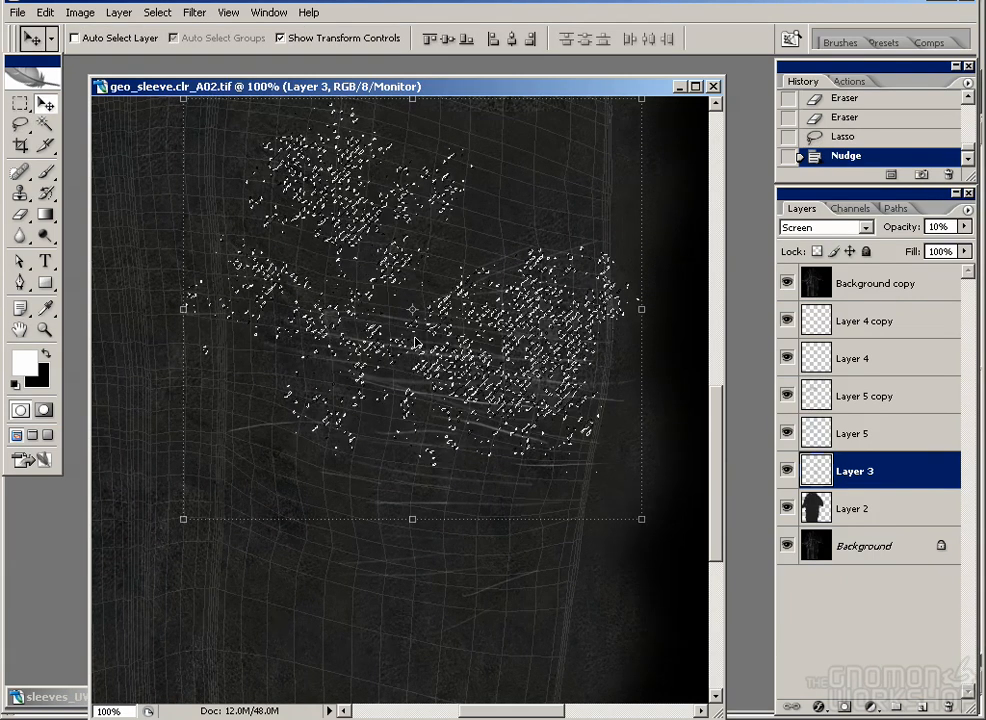
key("ctrl+d")
Step: Lasso the elbow scratches, activate Layer 4 copy, and nudge its scratches upward along the sleeve wireframe
left_click(848, 358)
key("l")
mouse_move(674, 325)
left_mouse_down()
mouse_move(241, 609)
mouse_move(668, 470)
left_mouse_up()
key("v")
left_click(787, 321)
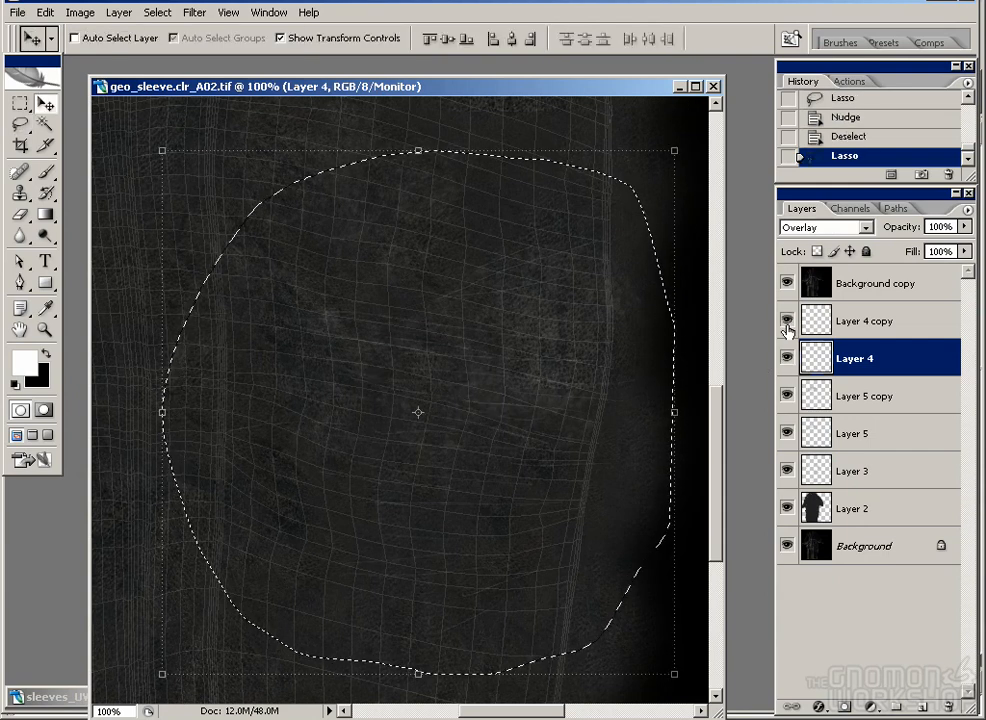
left_click(787, 321)
left_click(865, 321)
key("Up")
key("Up")
key("Up")
key("Up")
key("Up")
key("Up")
key("Up")
key("Up")
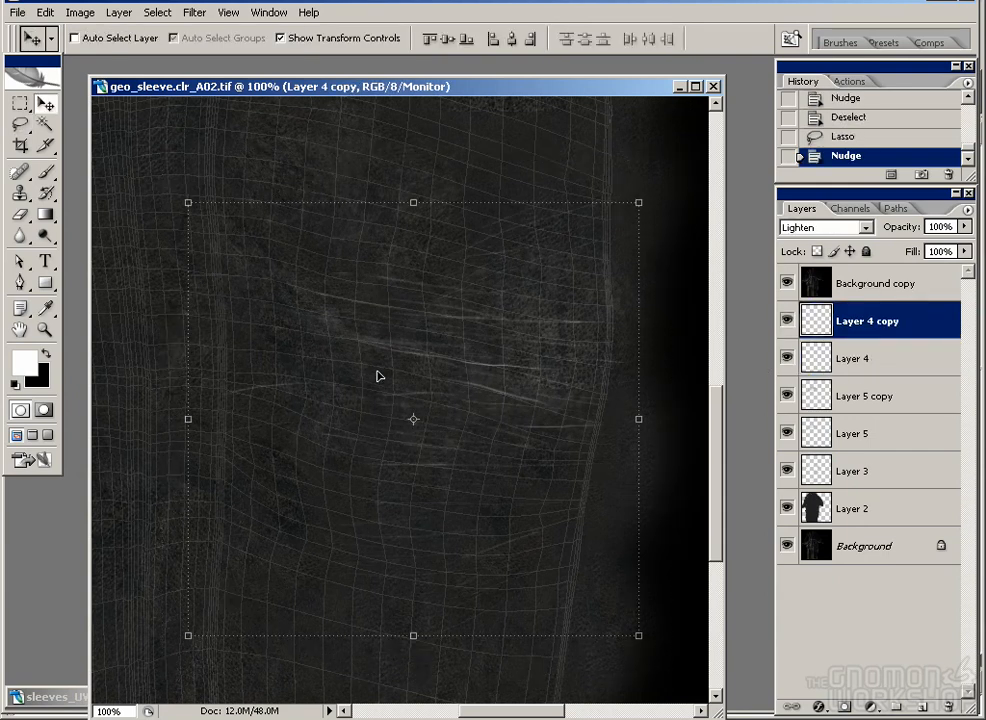
key("Up")
key("Up")
key("Up")
key("Up")
key("Up")
key("Up")
key("Up")
key("Up")
key("Up")
key("Up")
key("Up")
key("Up")
key("Up")
key("Up")
key("Up")
key("Up")
key("Up")
key("Up")
key("Up")
key("Up")
key("Up")
key("Up")
key("Up")
key("Up")
key("Up")
key("Up")
key("Up")
key("Up")
key("Up")
key("Up")
key("Up")
key("Up")
key("Up")
key("Up")
key("Up")
key("Up")
key("Up")
key("Up")
key("Up")
key("Up")
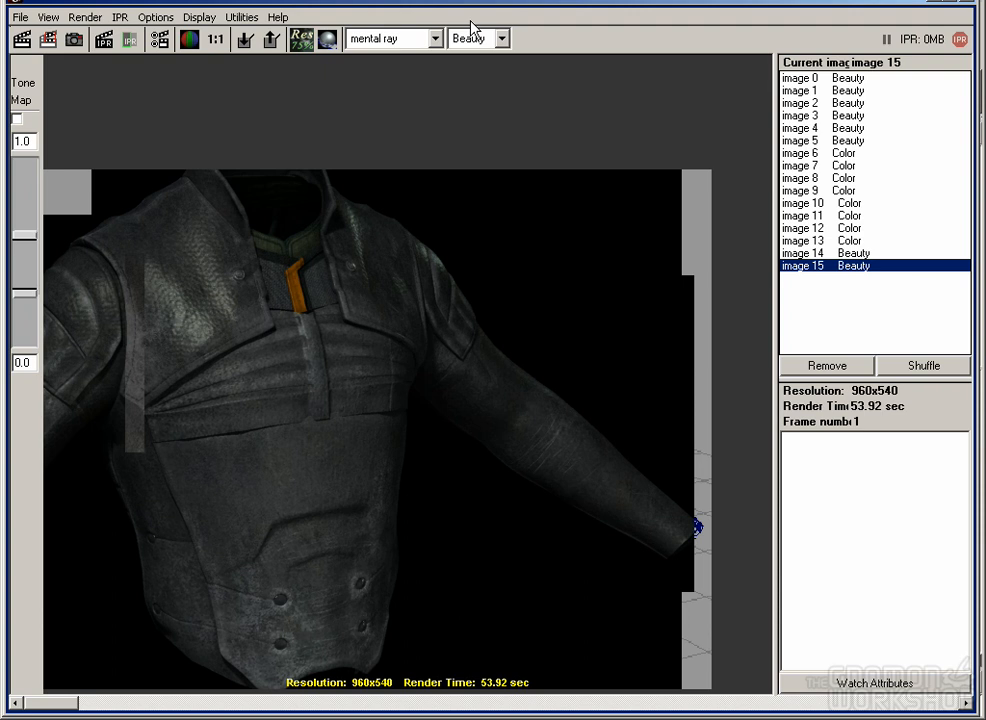
Step: Switch to Maya, set the render pass to Preview with Color, and render the character's left sleeve region
left_click(478, 40)
left_click(469, 53)
left_click(534, 40)
left_click(532, 54)
left_click_drag(457, 320, 653, 548)
left_click(44, 45)
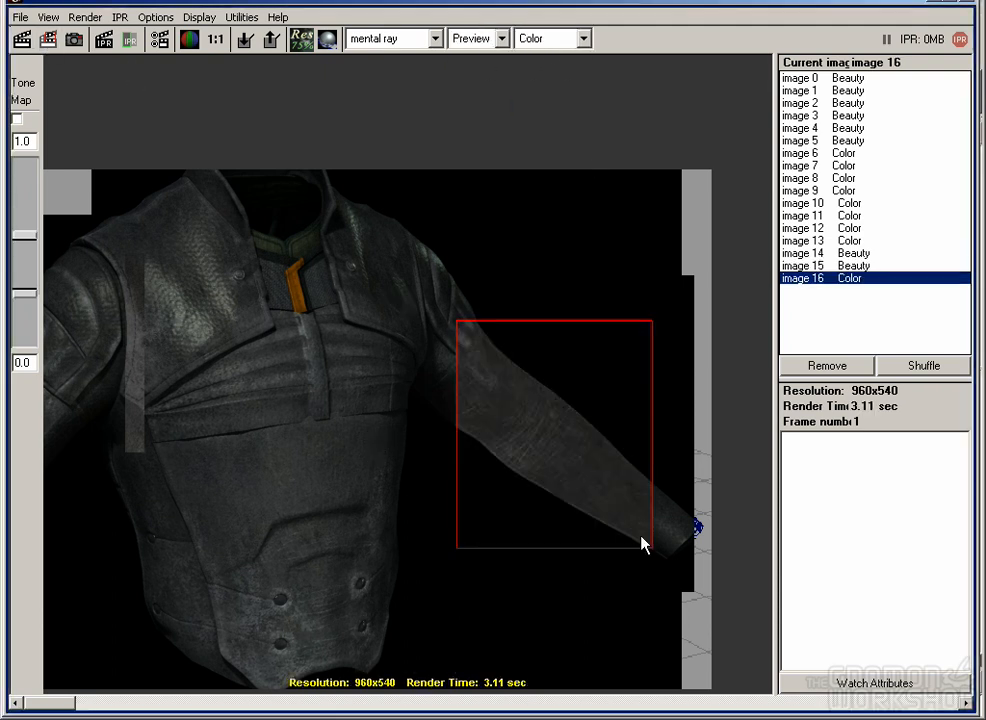
Step: Render a Color region around the elbow of the character's right sleeve
left_click_drag(209, 478, 543, 433)
left_click_drag(216, 376, 388, 573)
left_click(48, 39)
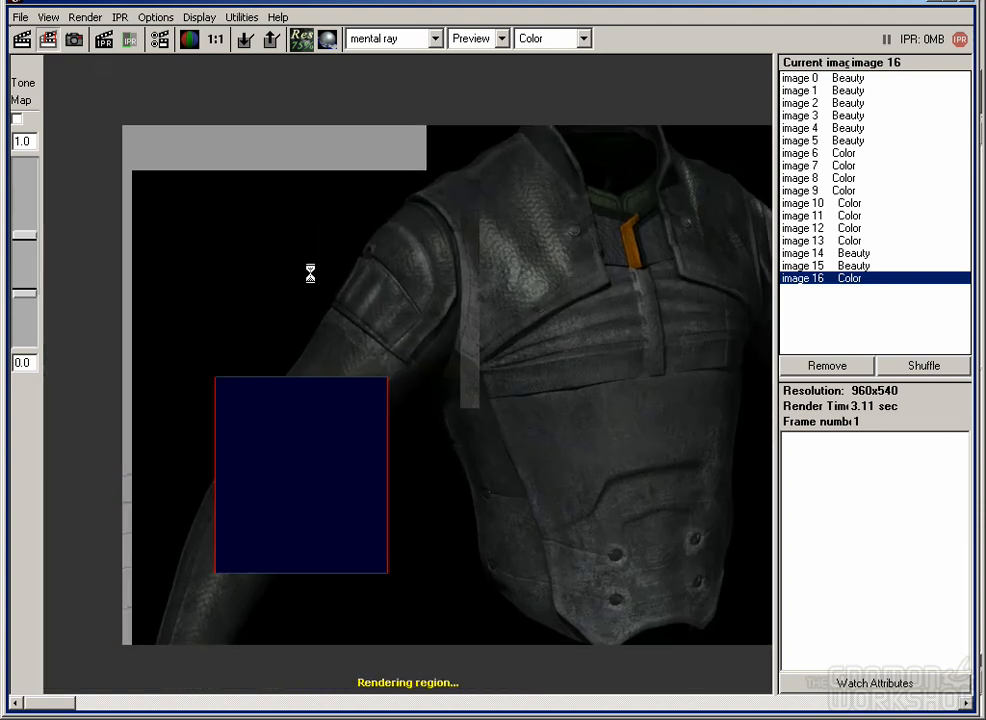
Step: Return to Photoshop, hide the Background copy wireframe layer, and duplicate Layer 4 copy to strengthen the scratches
left_click(523, 410)
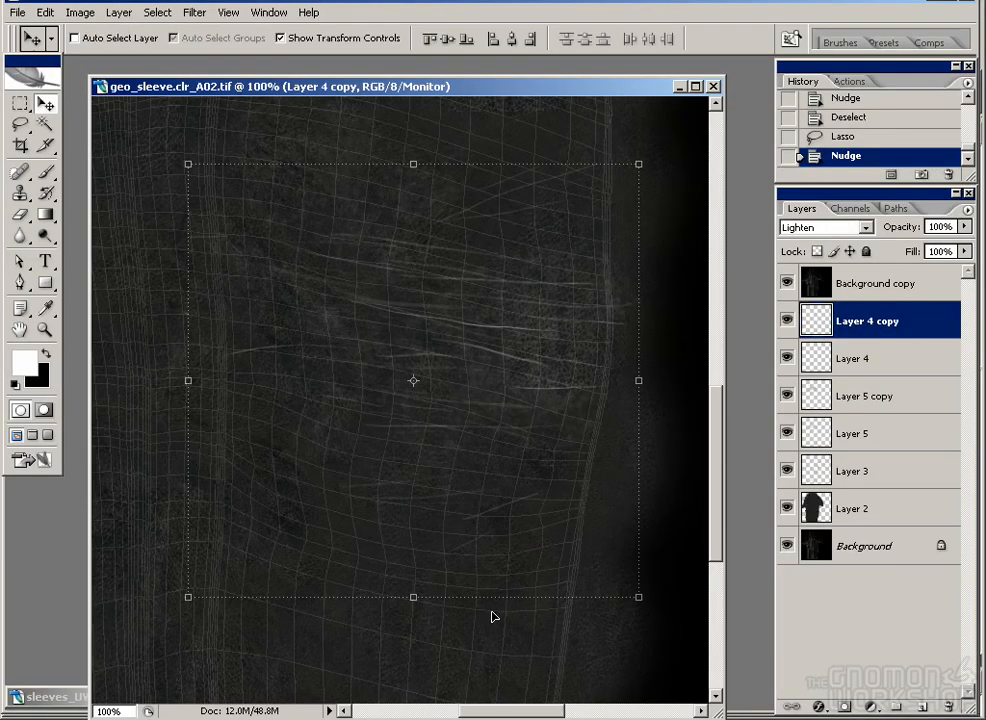
left_click(787, 285)
left_click_drag(890, 320, 920, 706)
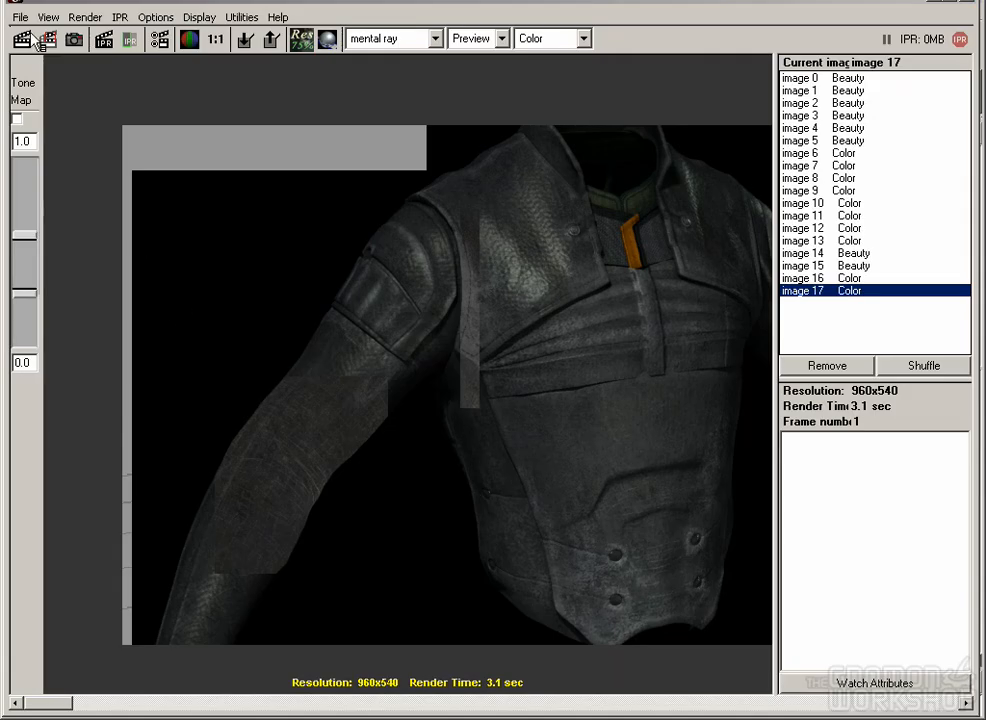
Step: Render the right elbow region again in Maya with the updated texture, plus a region around the left elbow
left_click(44, 40)
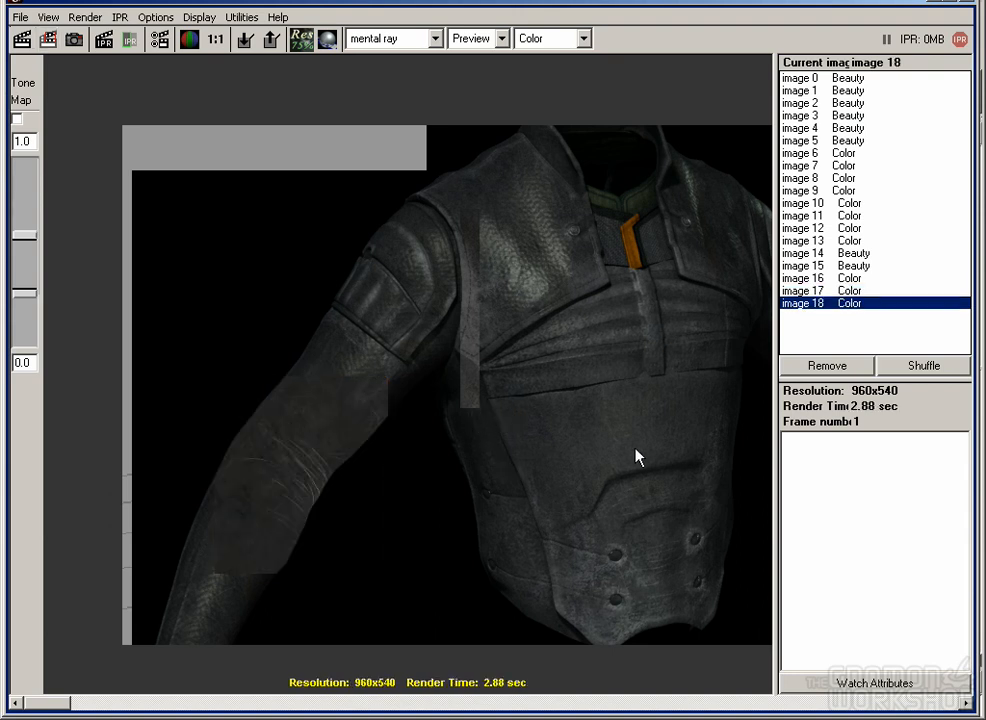
left_click_drag(632, 456, 297, 441)
left_click_drag(464, 297, 592, 441)
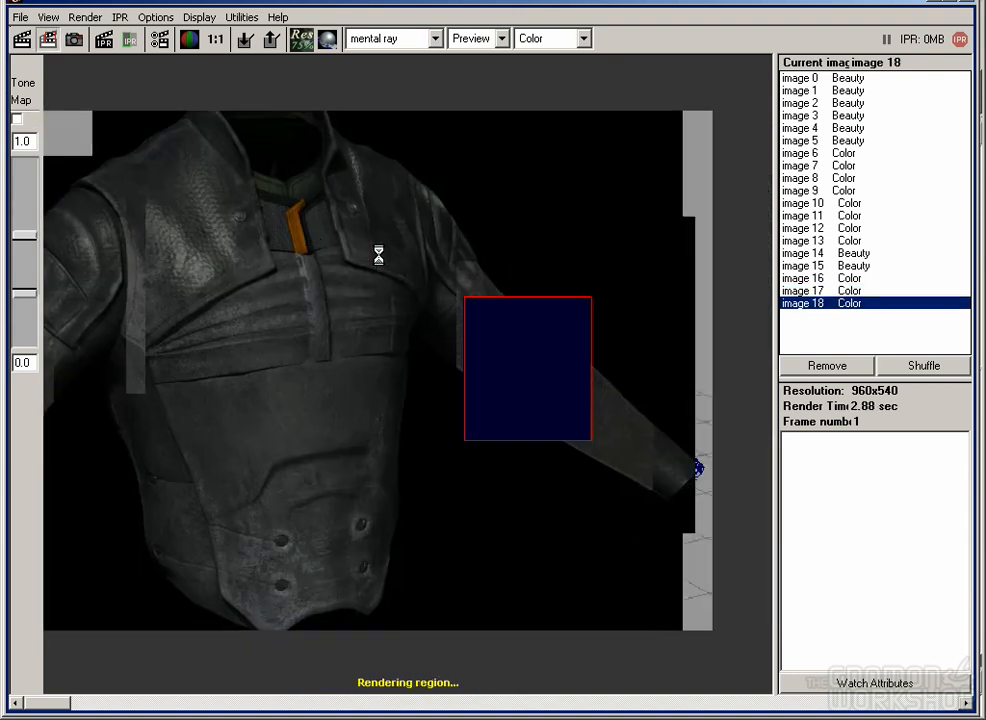
Step: Render a Color region covering the character's right shoulder, upper sleeve and underarm
left_click(518, 420)
left_click_drag(427, 423, 431, 462)
left_click_drag(299, 271, 495, 447)
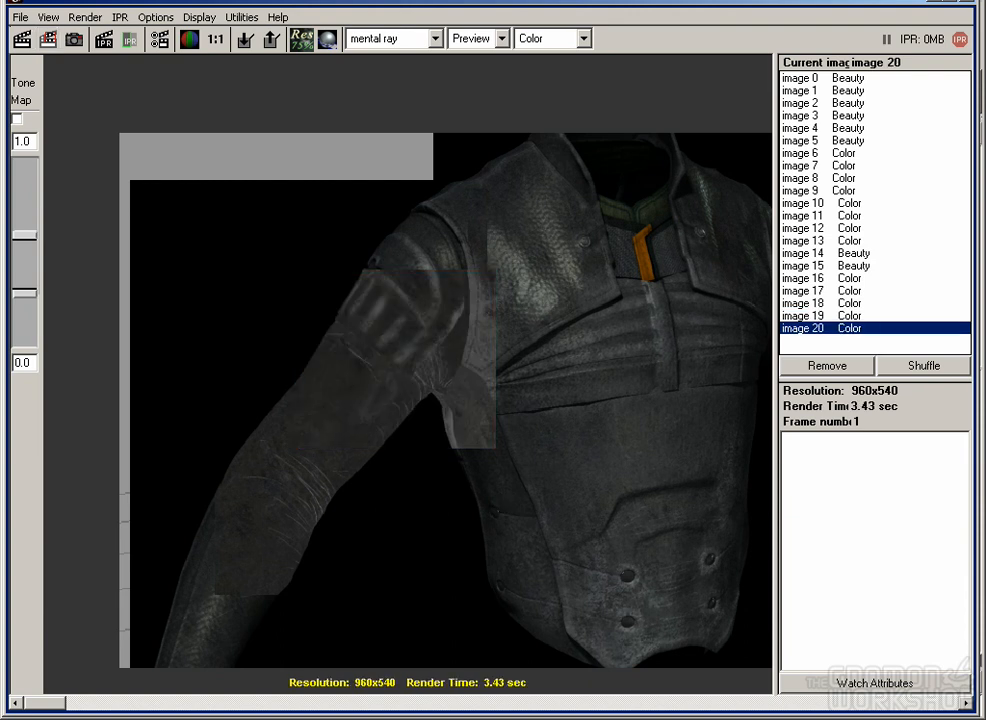
Step: Check the sleeves in the concept image Geoadjust_MG02_022507.jpg and return to the sleeve texture in Photoshop
key("alt+Tab")
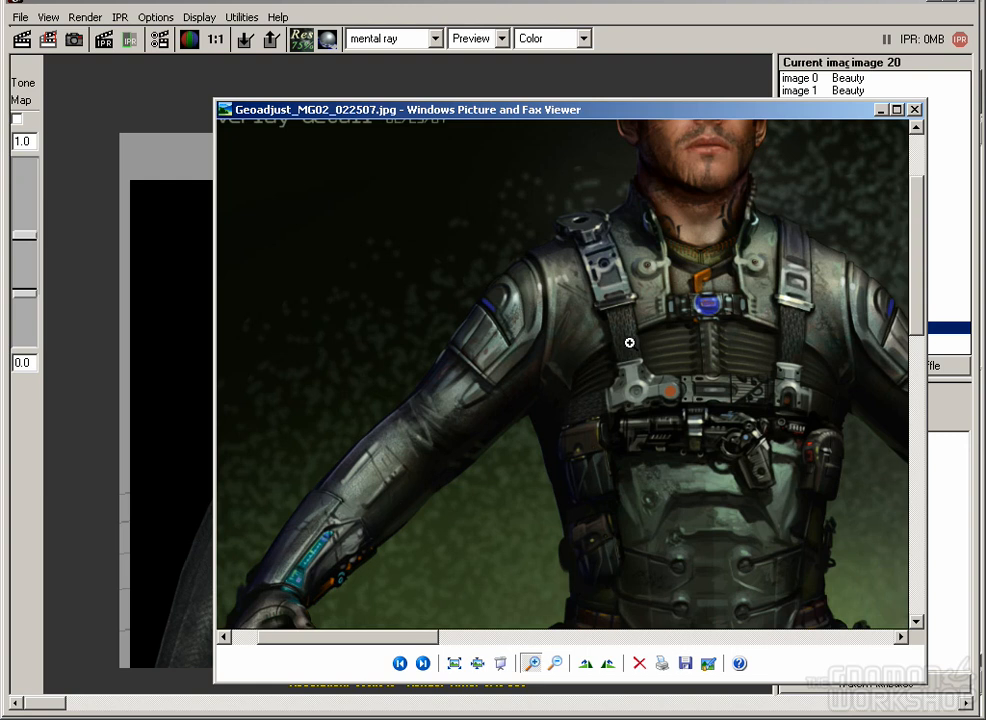
key("alt+Tab")
key("alt+Tab")
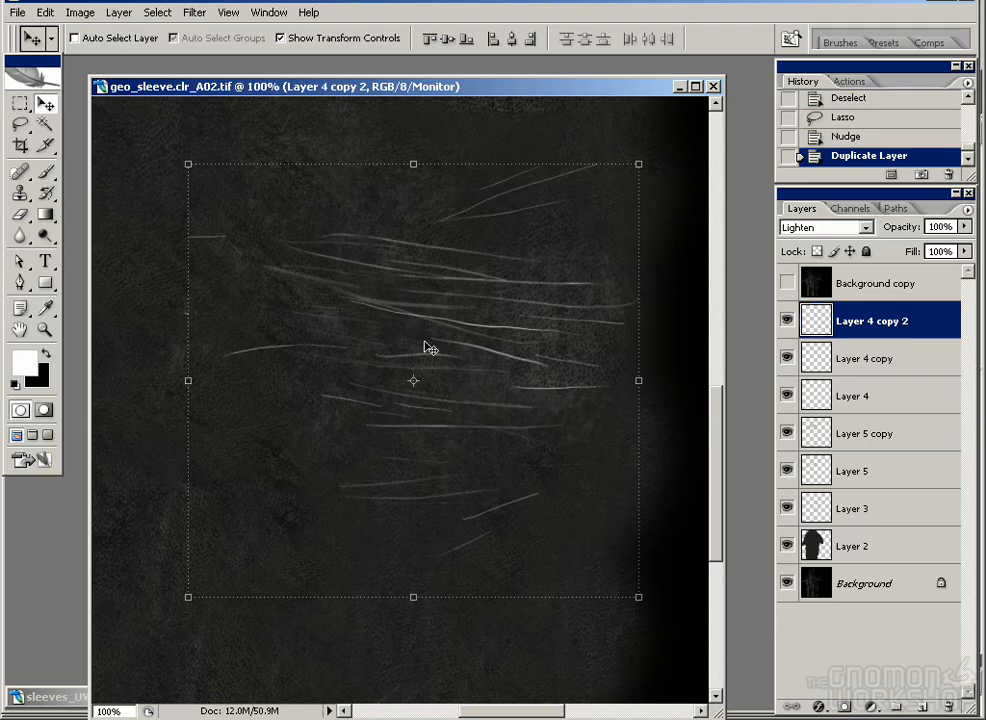
Step: Select Layer 4 copy and set the Eraser to the hard round 19 px brush
left_click_drag(425, 280, 403, 451)
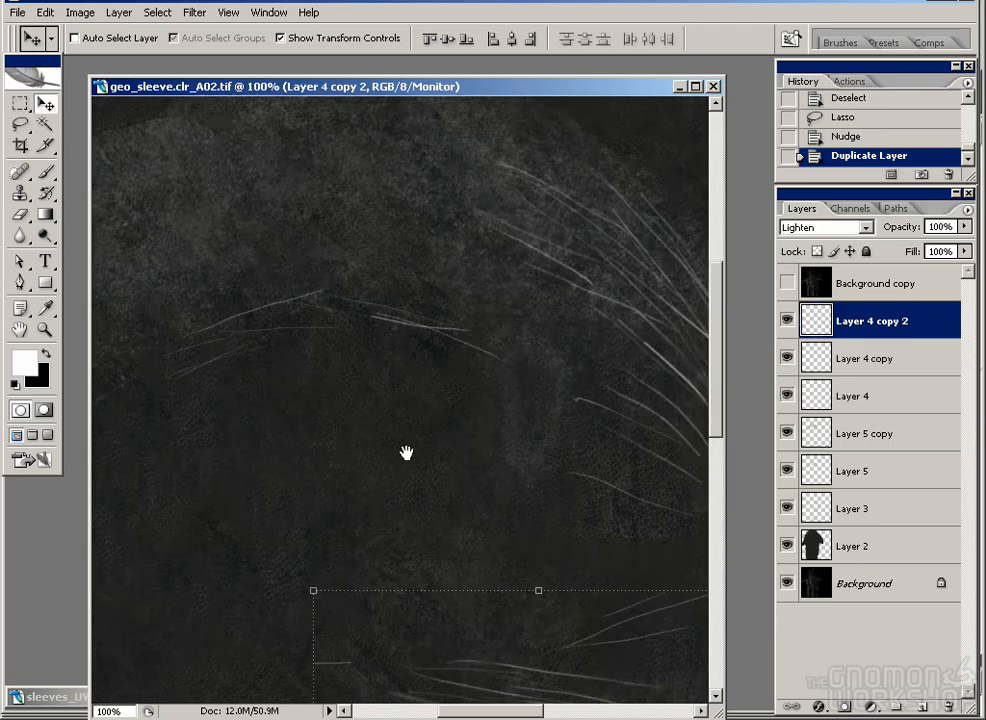
left_click(800, 359)
left_click(800, 396)
key("e")
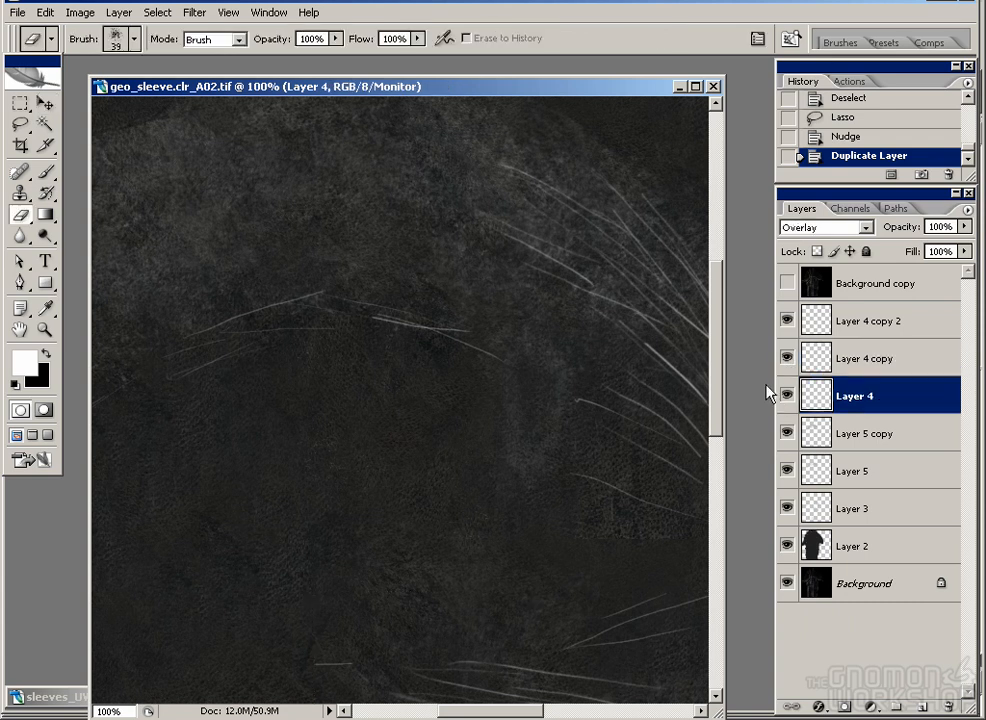
key("alt+bracketright")
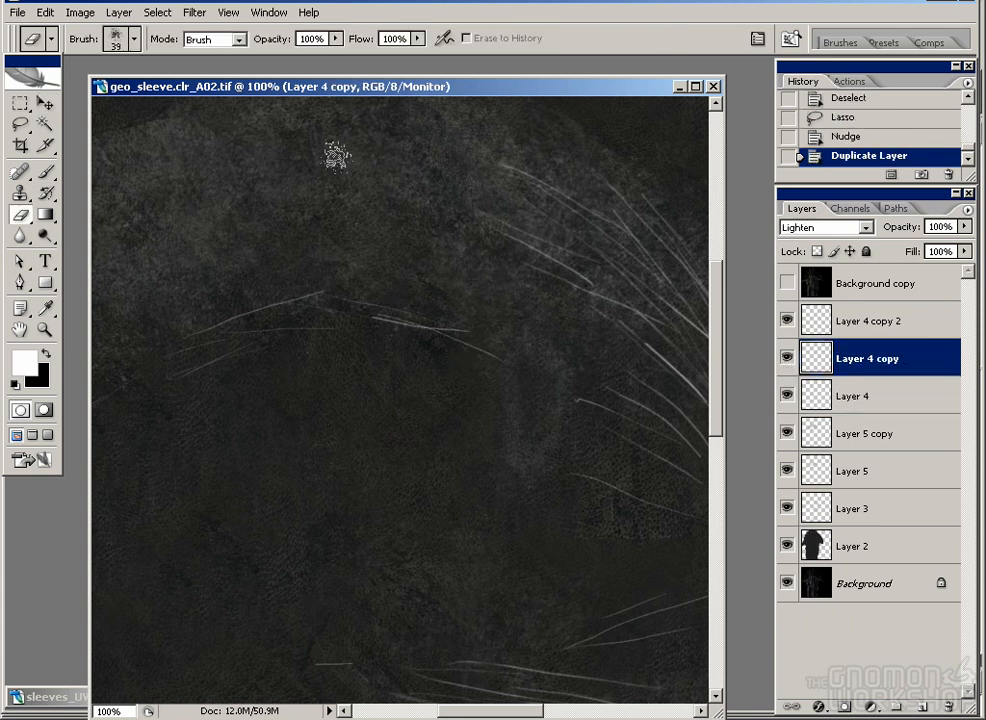
left_click(277, 295)
key("ctrl+z")
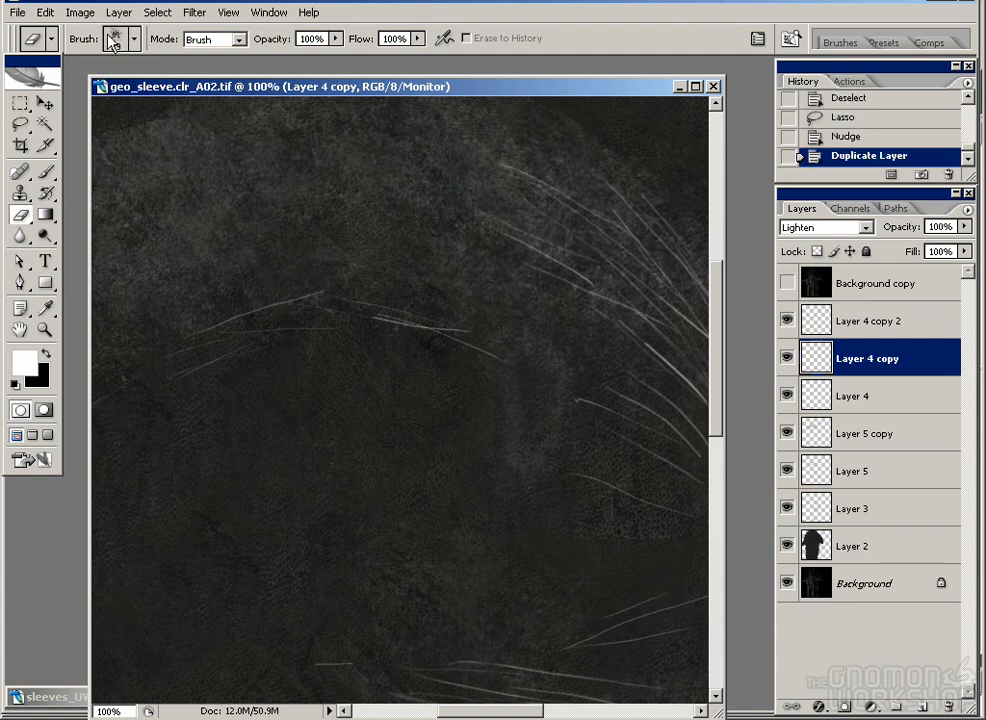
left_click(115, 40)
left_click_drag(222, 202, 222, 225)
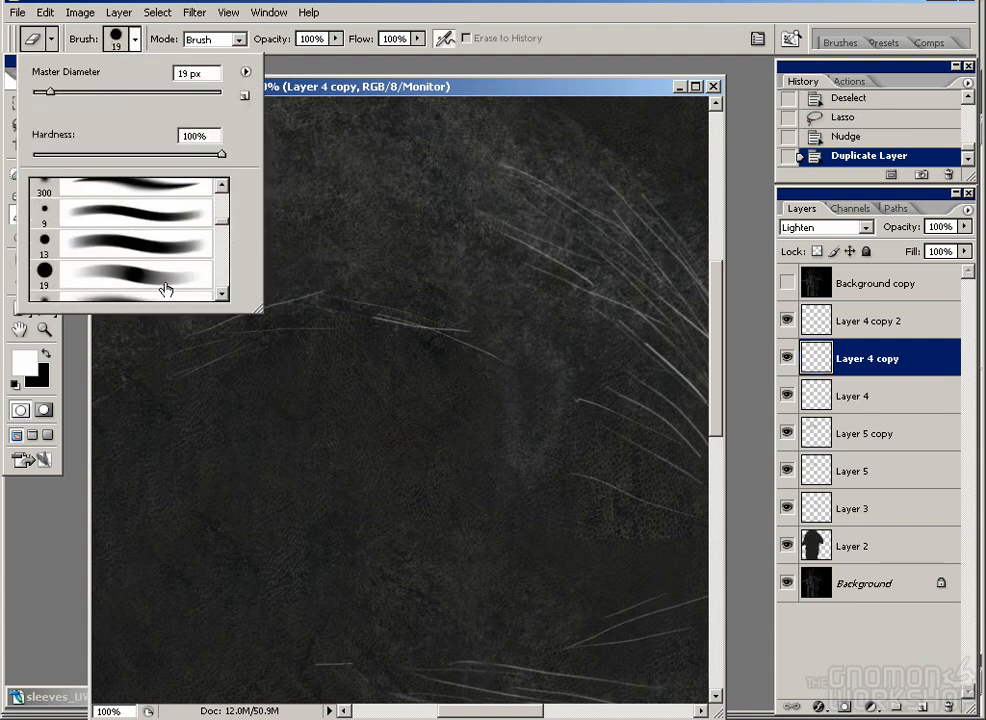
double_click(160, 284)
Step: Erase parts of the scratch lines on Layer 4 copy across the sleeve's upper area and elbow creases
mouse_move(455, 327)
left_mouse_down()
mouse_move(408, 300)
mouse_move(420, 319)
mouse_move(486, 355)
left_mouse_up()
key("ctrl+d")
mouse_move(209, 328)
left_mouse_down()
mouse_move(317, 287)
mouse_move(161, 425)
left_mouse_up()
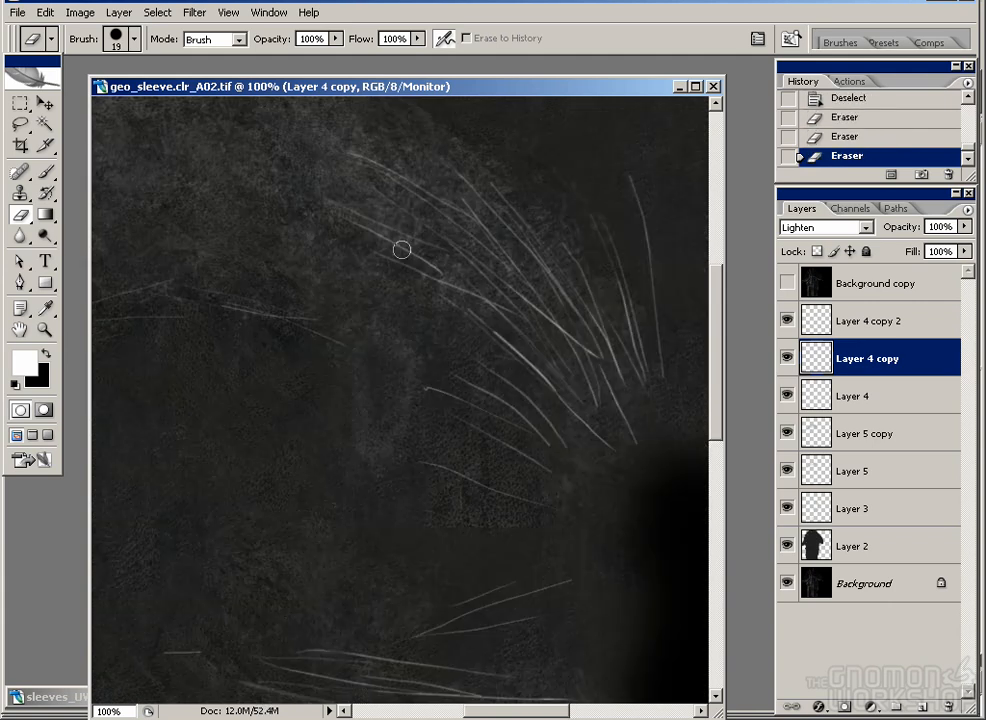
left_click_drag(411, 285, 427, 325)
key("space")
left_click_drag(301, 677, 281, 442)
key("space")
left_click_drag(174, 546, 269, 113)
left_click_drag(396, 396, 266, 478)
key("space")
left_click_drag(485, 158, 432, 296)
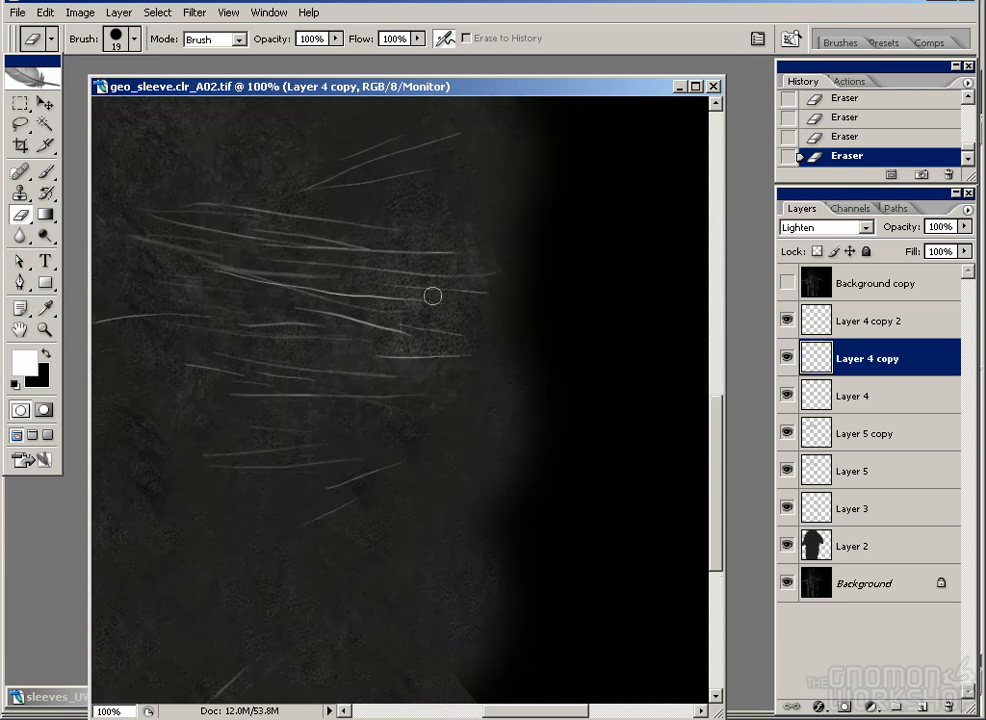
Step: Erase stray scratch ends on Layer 4 and its copies, using the Background copy wireframe as a guide to the sleeve border
left_click(788, 284)
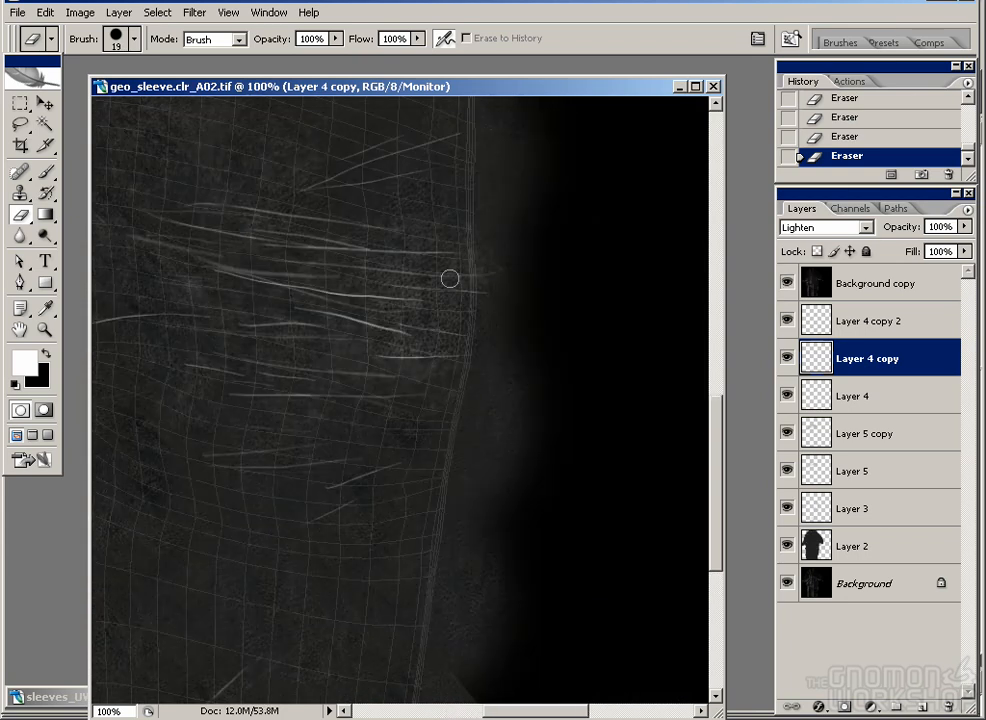
key("alt+bracketleft")
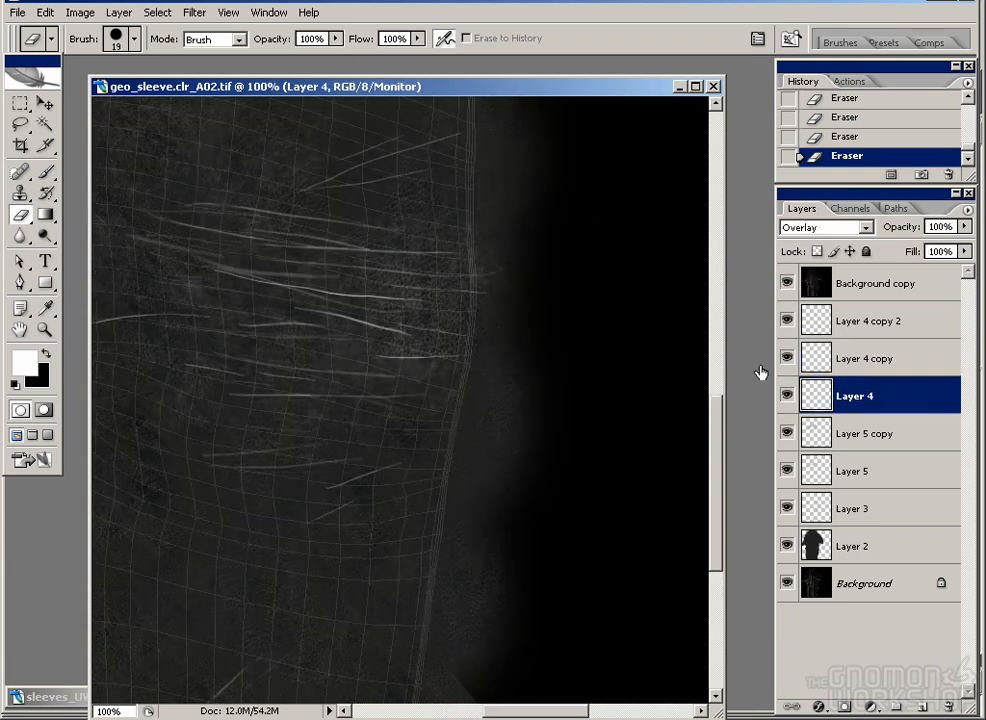
left_click(860, 335)
left_click(788, 284)
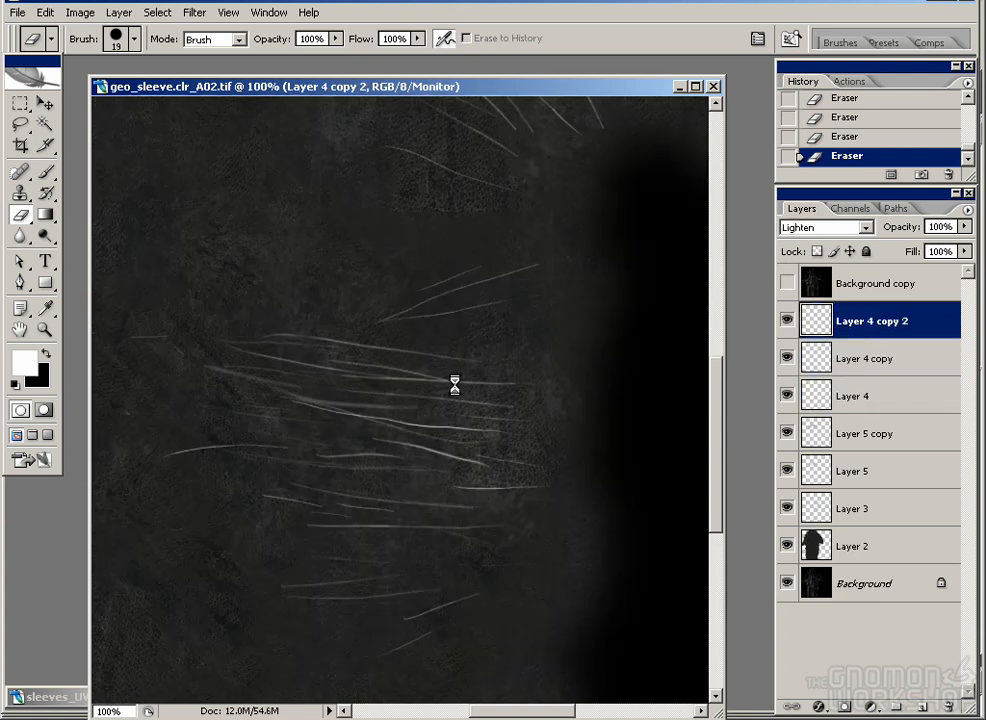
left_click_drag(378, 347, 567, 338)
key("ctrl+minus")
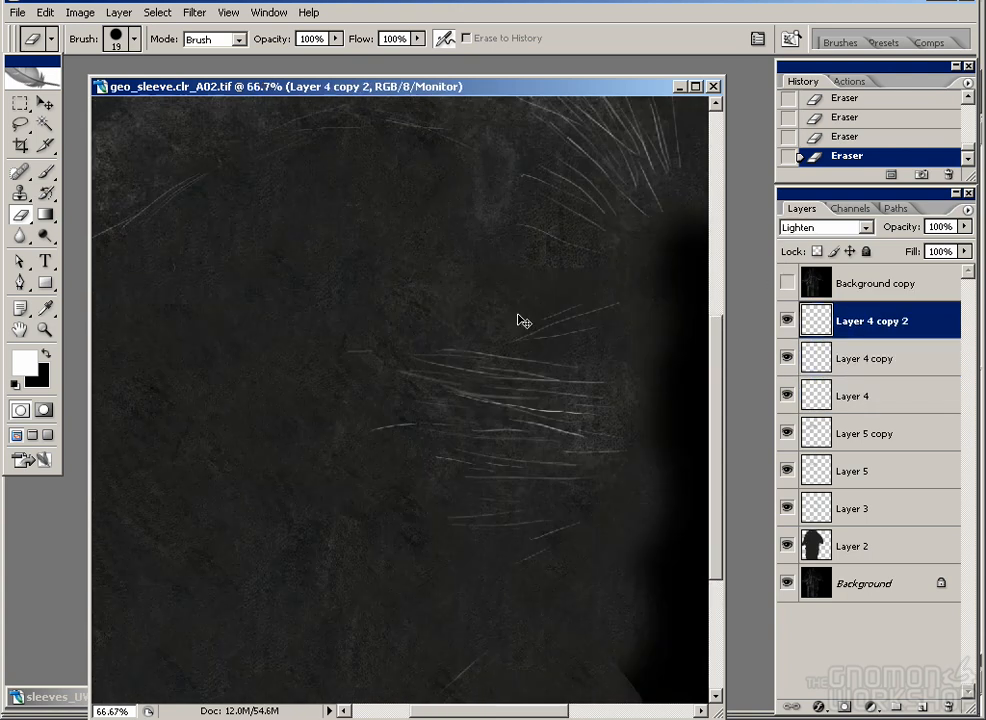
key("alt+bracketleft")
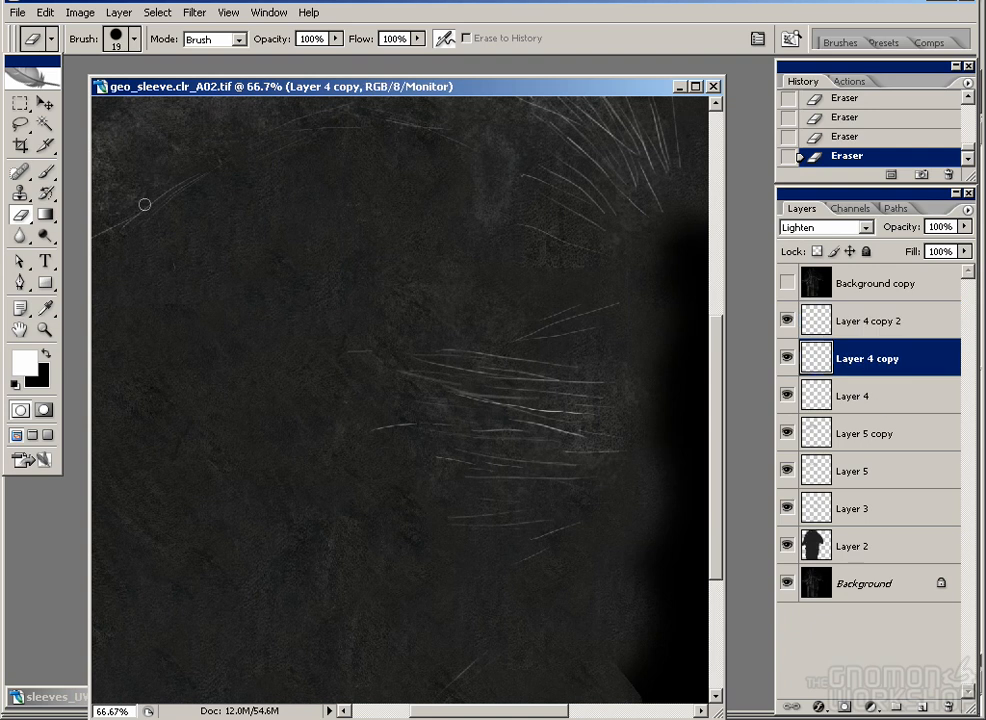
left_click_drag(138, 209, 230, 190)
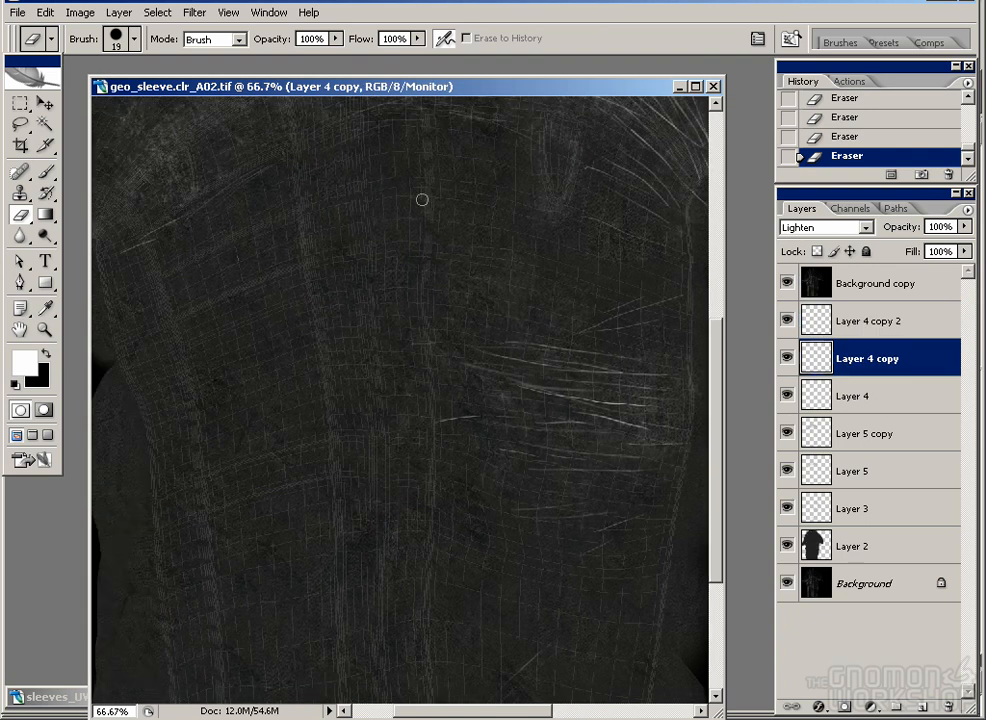
Step: Add a new layer above Layer 4 copy 2 and paint white strokes along the sleeve's central vertical seam with the 3 px brush
key("b")
left_click_drag(424, 203, 428, 330)
key("ctrl+z")
left_click(836, 321)
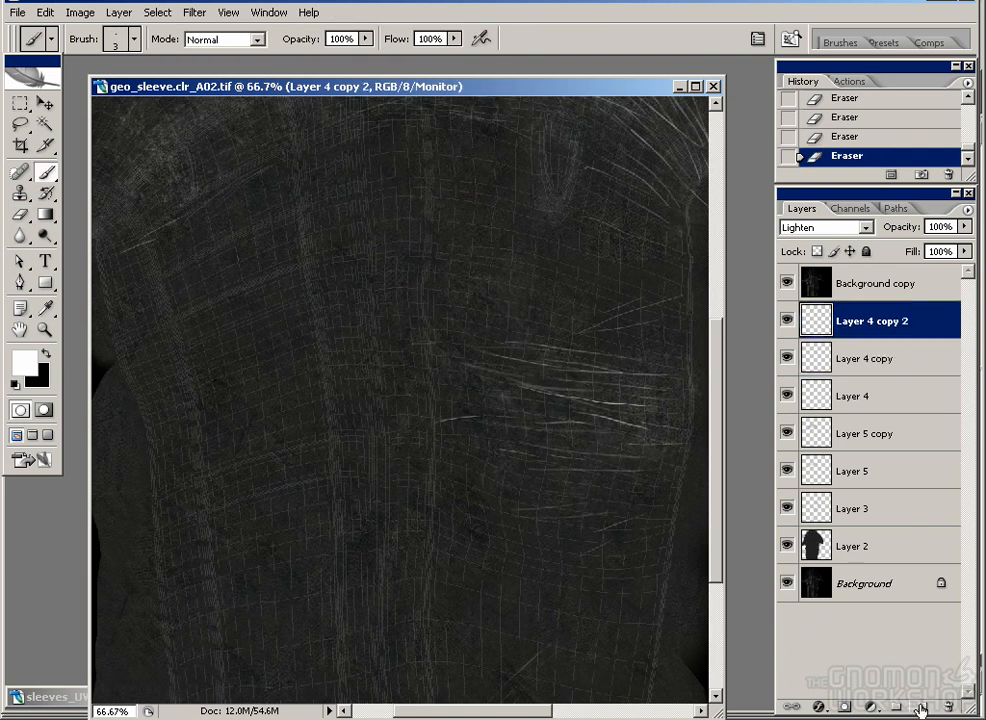
left_click(918, 704)
left_click_drag(427, 217, 430, 330)
mouse_move(430, 315)
left_mouse_down()
mouse_move(437, 430)
mouse_move(440, 402)
left_mouse_up()
mouse_move(436, 395)
left_mouse_down()
mouse_move(428, 510)
mouse_move(432, 397)
left_mouse_up()
left_click_drag(434, 400, 434, 515)
left_click_drag(427, 457, 420, 375)
left_click_drag(421, 376, 430, 549)
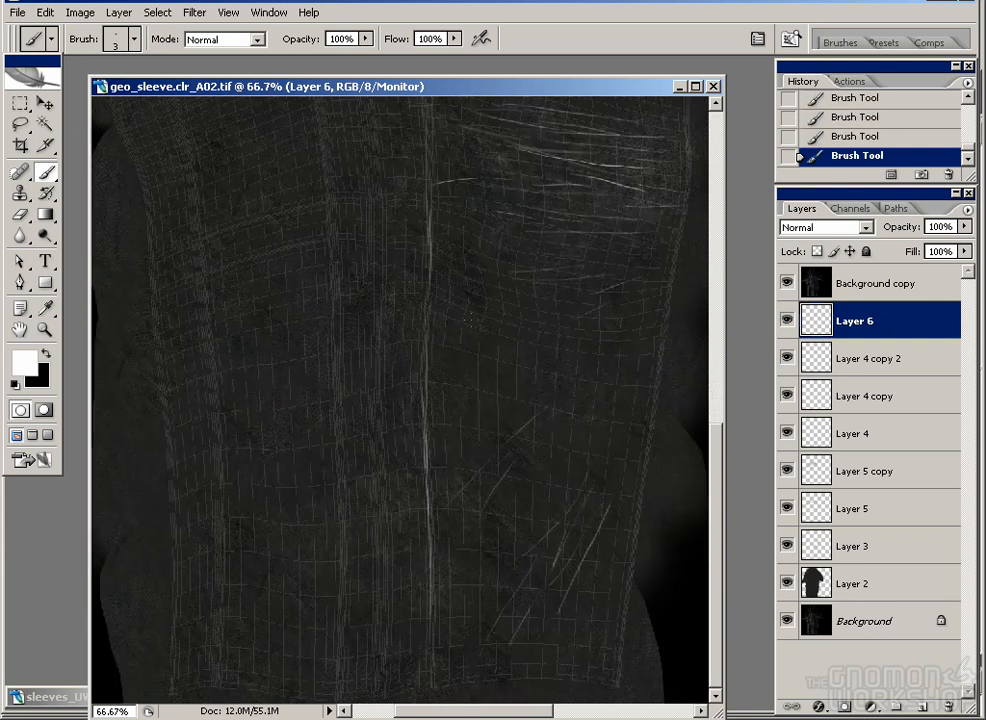
Step: Paint white vertical strokes along two more wireframe seam lines left of the central one on Layer 6
key("ctrl+plus")
key("ctrl+plus")
key("ctrl+minus")
left_click_drag(390, 297, 383, 354)
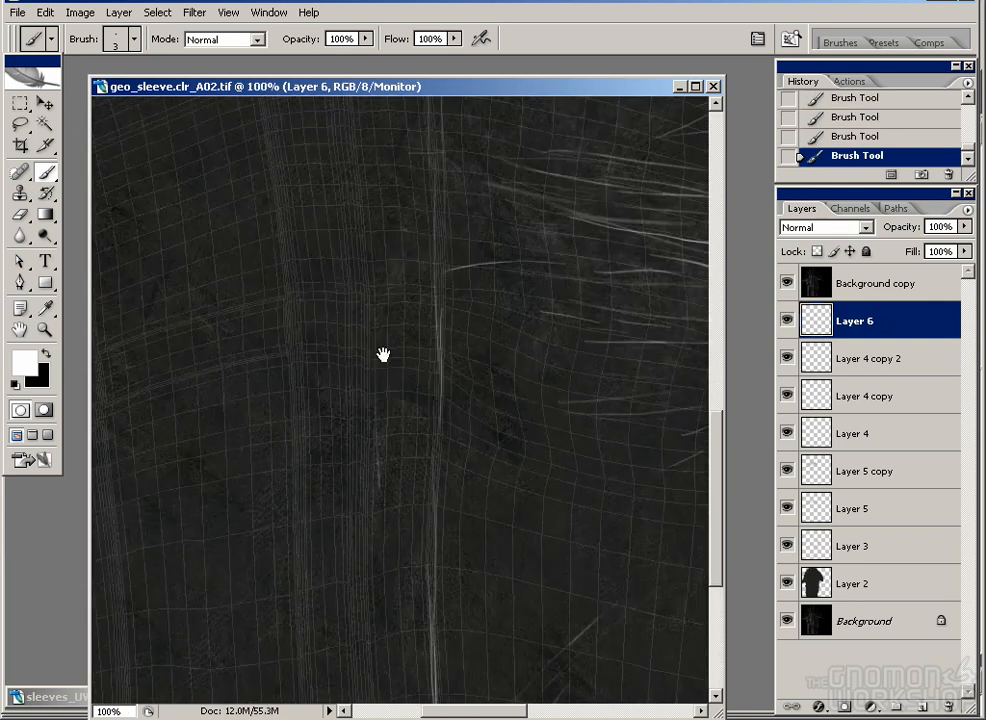
left_click_drag(374, 205, 374, 350)
left_click_drag(374, 176, 370, 256)
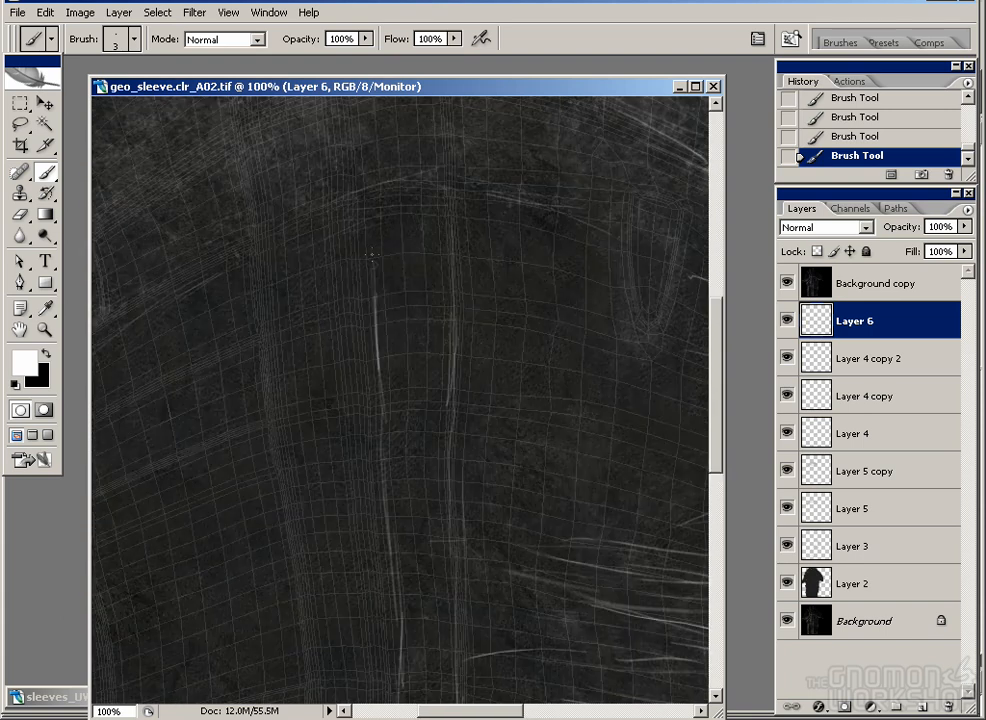
left_click_drag(293, 537, 285, 372)
mouse_move(282, 298)
left_mouse_down()
mouse_move(308, 528)
mouse_move(308, 355)
left_mouse_up()
mouse_move(308, 510)
left_mouse_down()
mouse_move(306, 324)
mouse_move(314, 498)
left_mouse_up()
left_click_drag(312, 646, 308, 458)
left_click_drag(305, 343, 308, 572)
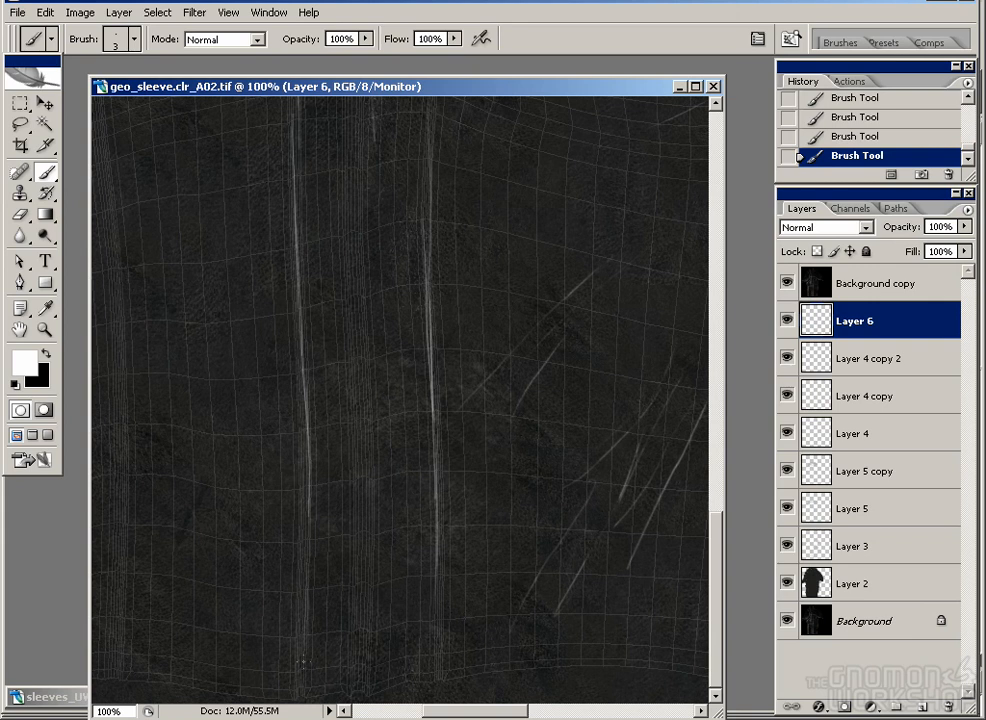
Step: Paint additional thin vertical strokes between the existing seam lines along the length of the sleeve
mouse_move(358, 678)
left_mouse_down()
mouse_move(352, 246)
mouse_move(352, 450)
left_mouse_up()
left_click_drag(352, 440, 350, 278)
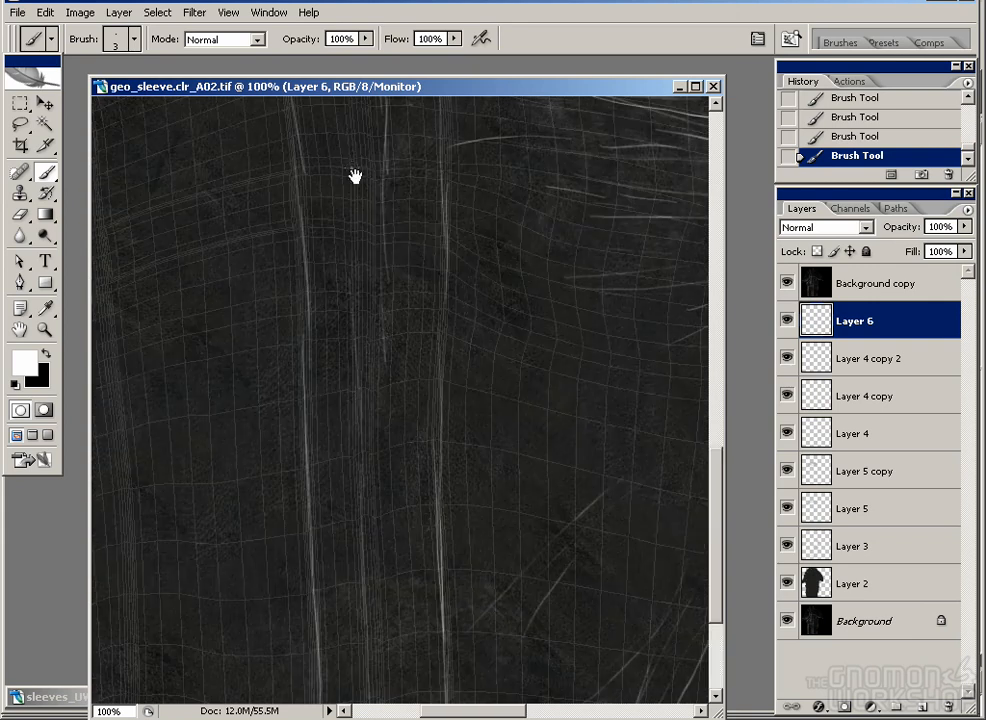
left_click_drag(354, 176, 365, 372)
left_click_drag(365, 420, 352, 213)
mouse_move(350, 188)
left_mouse_down()
mouse_move(360, 354)
mouse_move(345, 200)
left_mouse_up()
left_click_drag(358, 224, 373, 418)
left_click_drag(368, 384, 356, 255)
Step: Hide the Background copy wireframe and apply a 2.8-pixel Gaussian Blur to the seam strokes on Layer 6
left_click(787, 283)
left_click(194, 12)
mouse_move(249, 163)
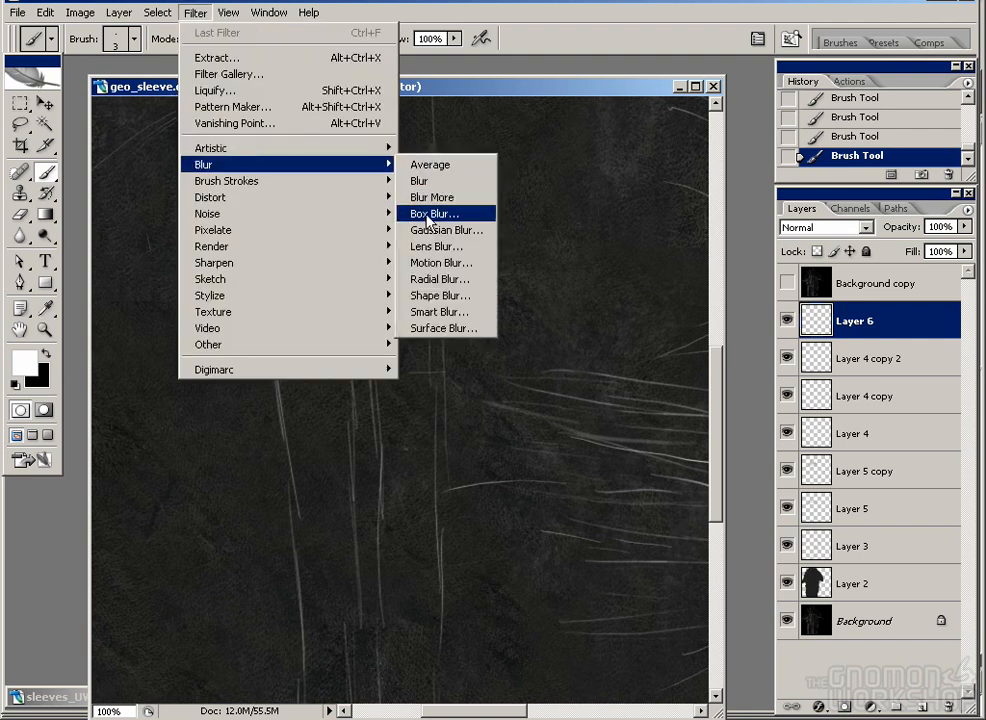
left_click(455, 227)
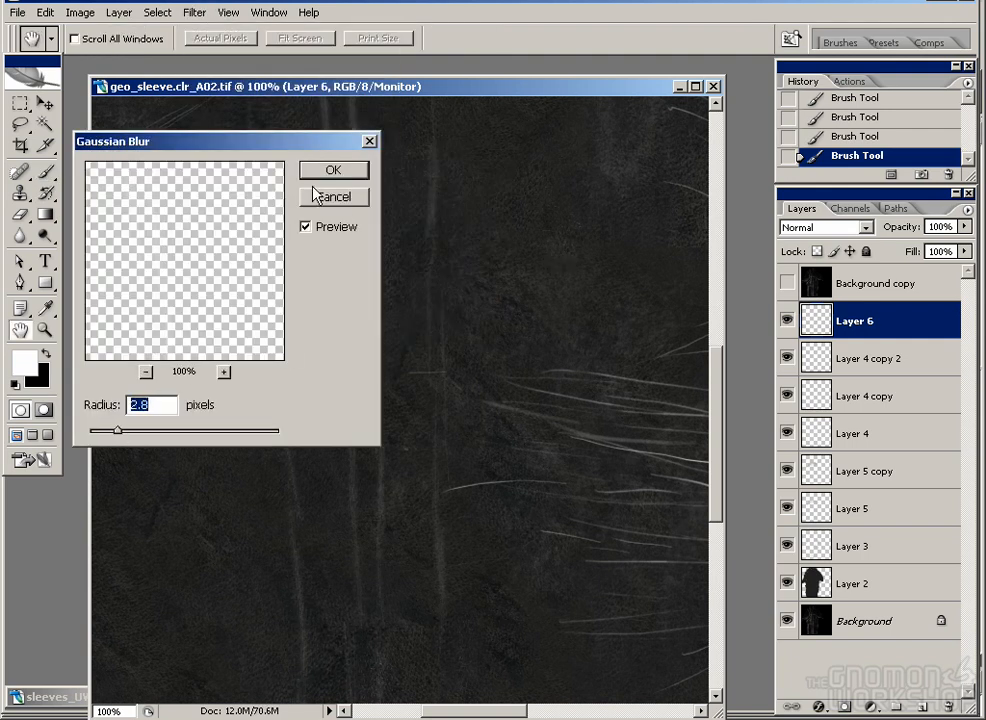
key("Return")
left_click_drag(403, 330, 369, 261)
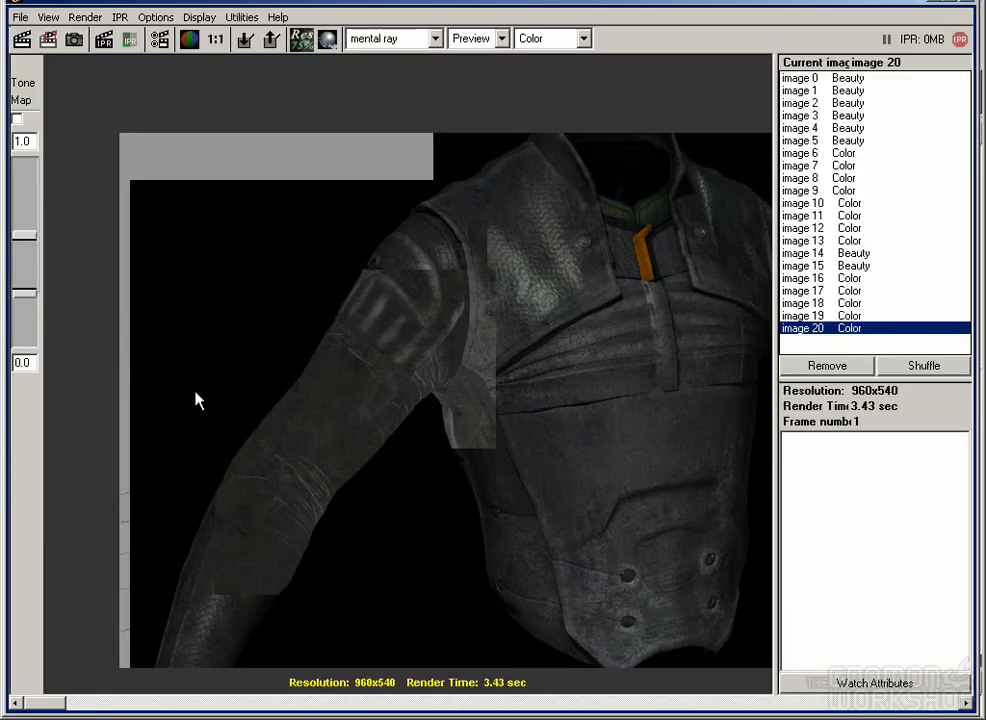
Step: Switch to the Maya Render View and re-render the sleeve region, followed by the whole costume
left_click_drag(148, 292, 392, 668)
left_click(46, 38)
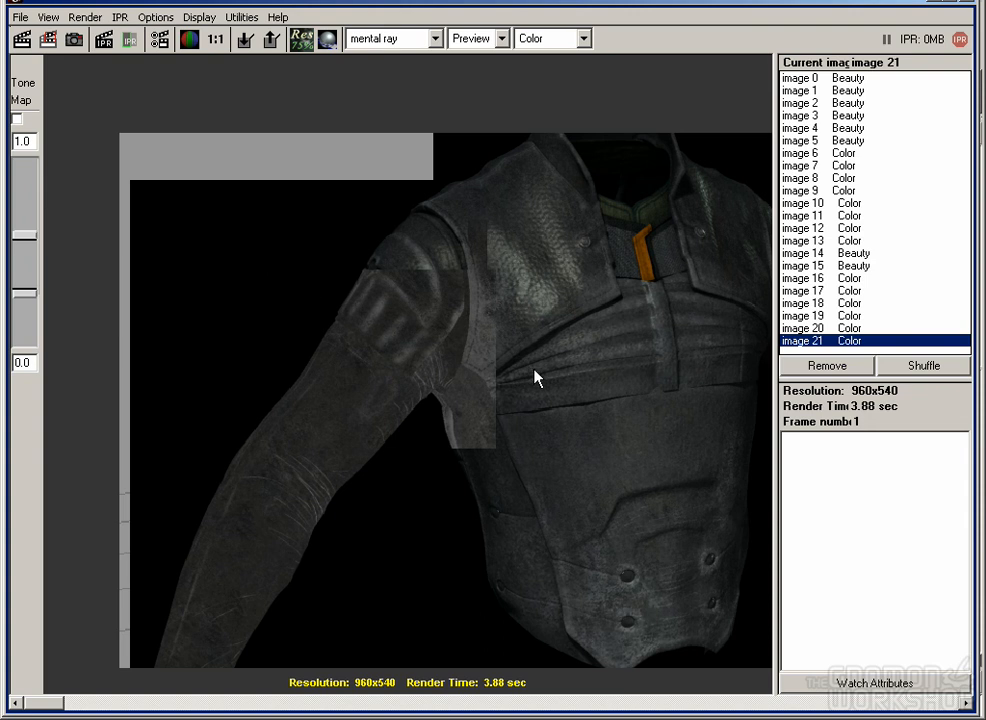
left_click_drag(610, 437, 429, 436)
left_click_drag(323, 313, 330, 313)
left_click_drag(308, 367, 609, 603)
left_click(22, 38)
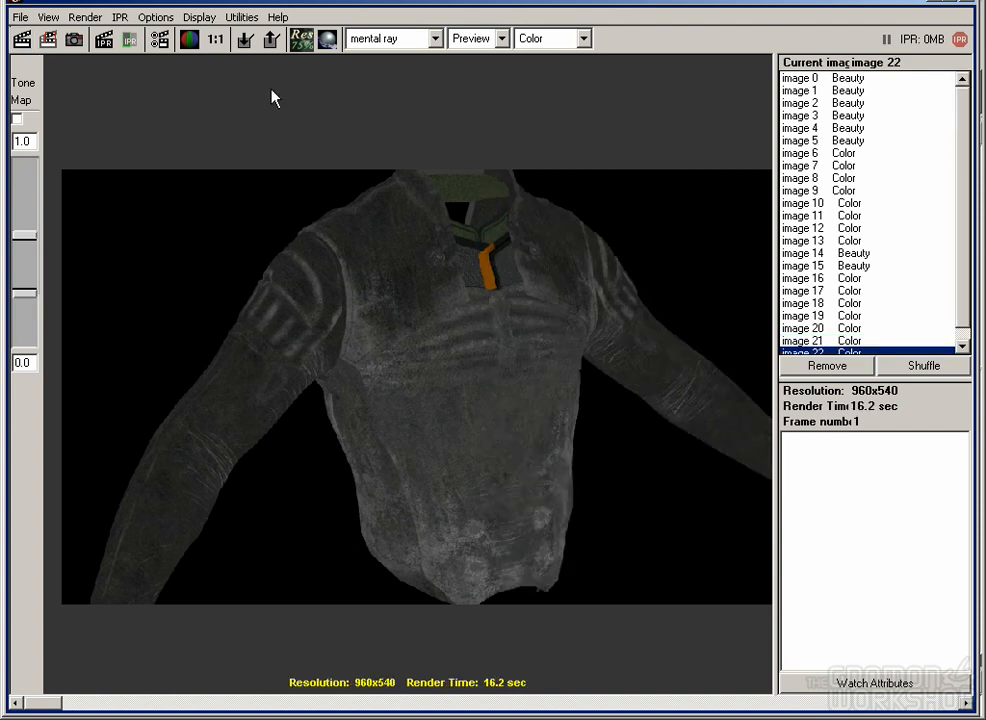
left_click(216, 39)
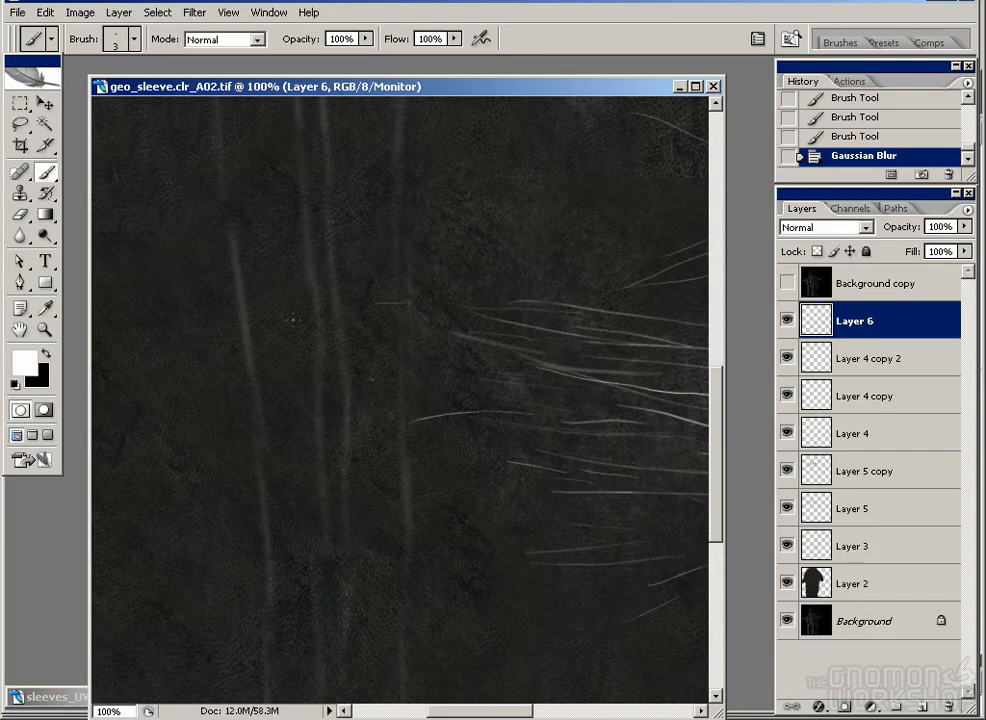
Step: Switch to Photoshop and open geo_torsoSide.clr_A01.tif and geo_chest.clr_A01.tif together
left_click(268, 13)
mouse_move(18, 13)
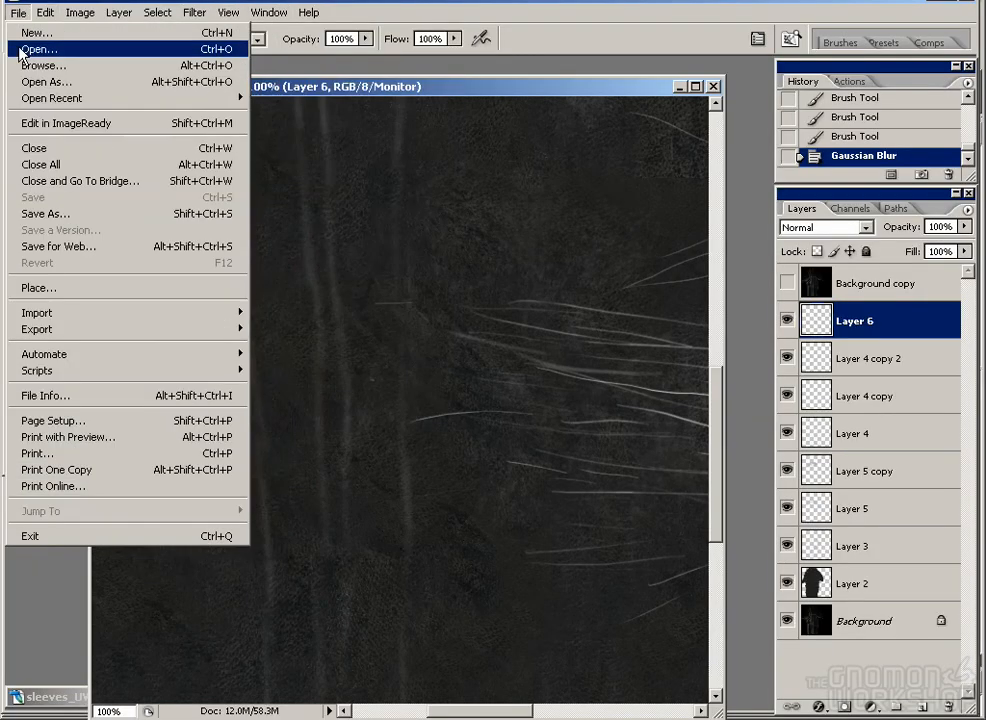
left_click(20, 46)
left_click(522, 186)
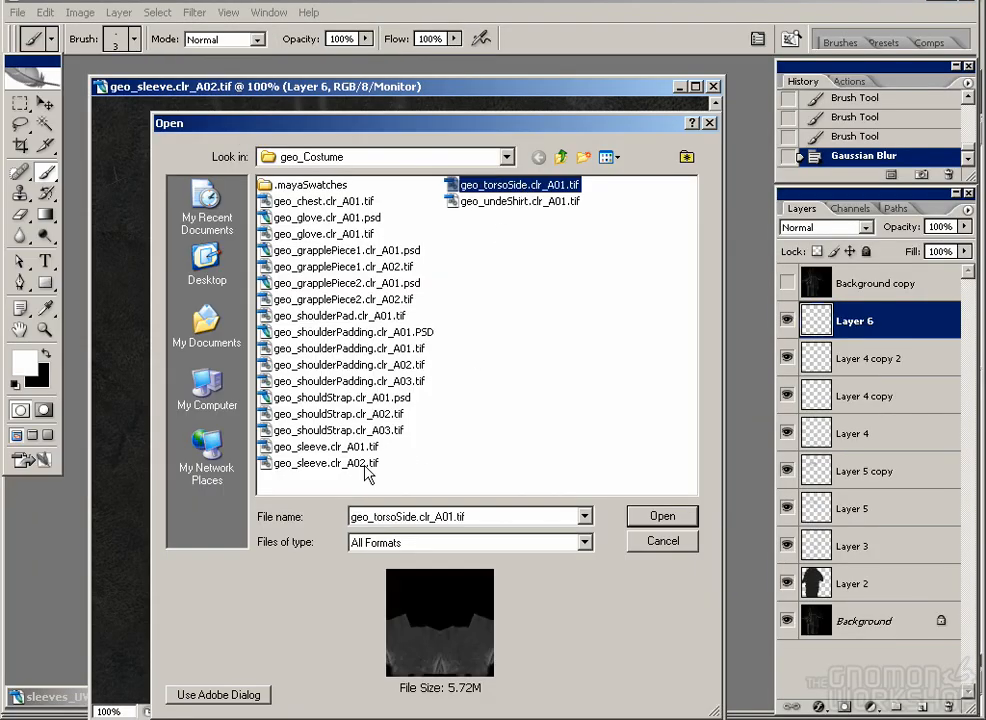
left_click(320, 201, "ctrl")
left_click(662, 516)
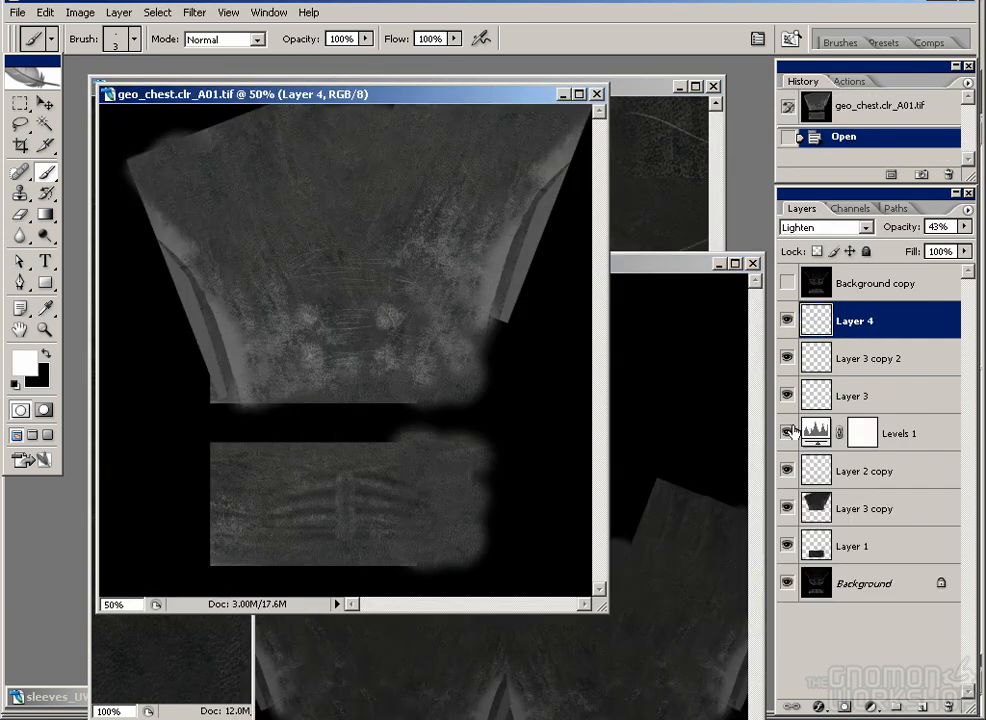
Step: Set the opacity of the Levels 1 adjustment layer in geo_chest.clr_A01.tif to 20%
left_click(787, 433)
left_click(862, 432)
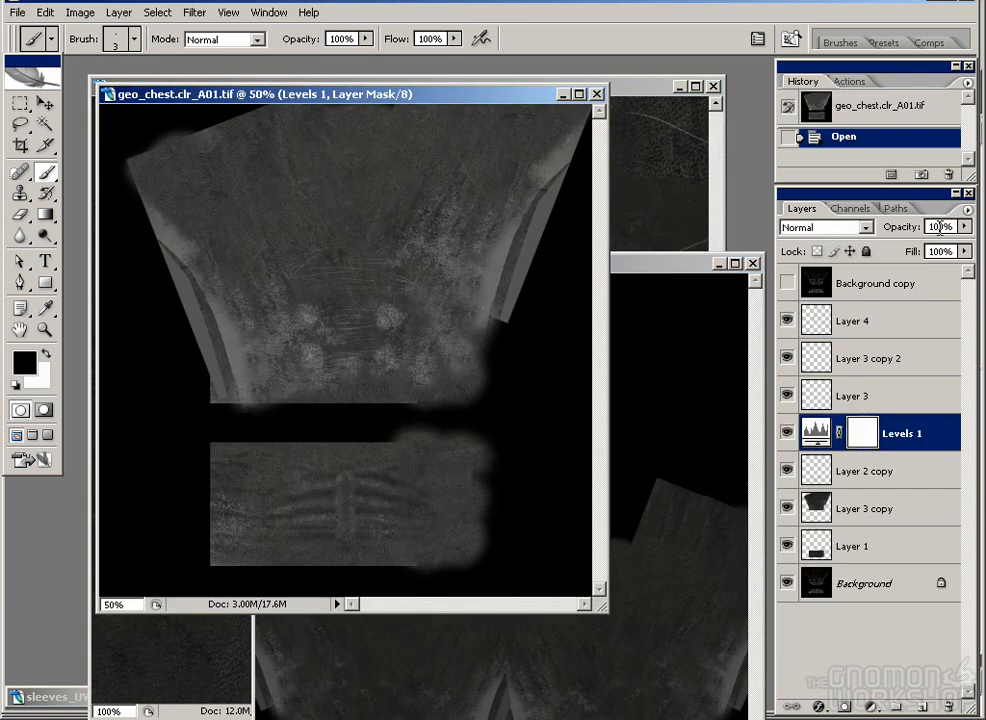
type("20")
key("Return")
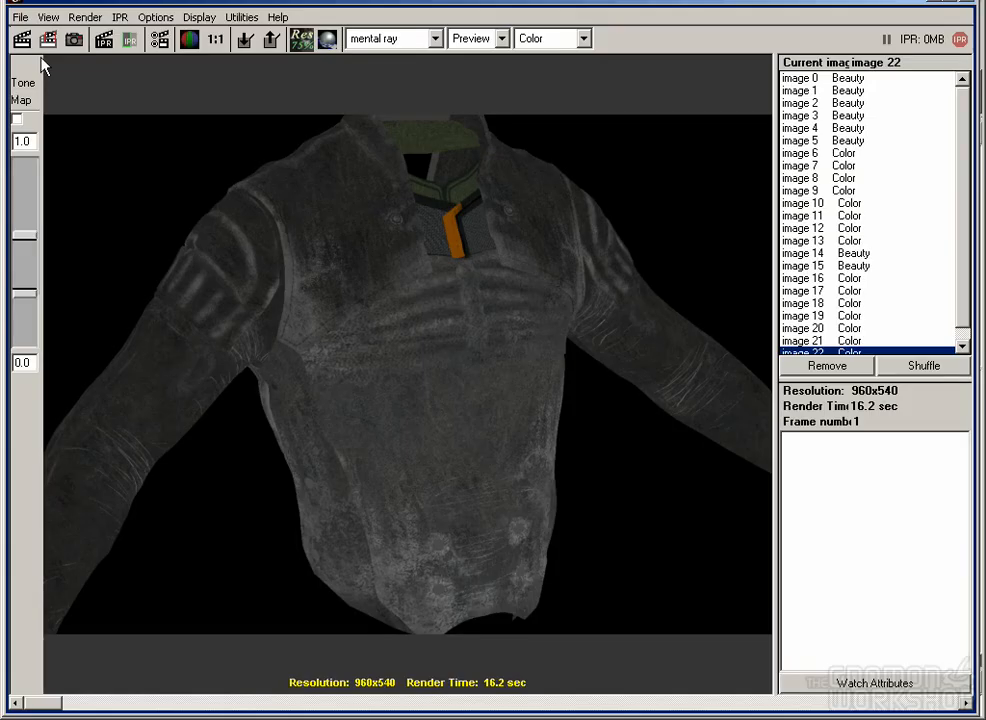
Step: Switch to the Maya Render View and re-render the full costume with the updated chest texture
left_click(22, 39)
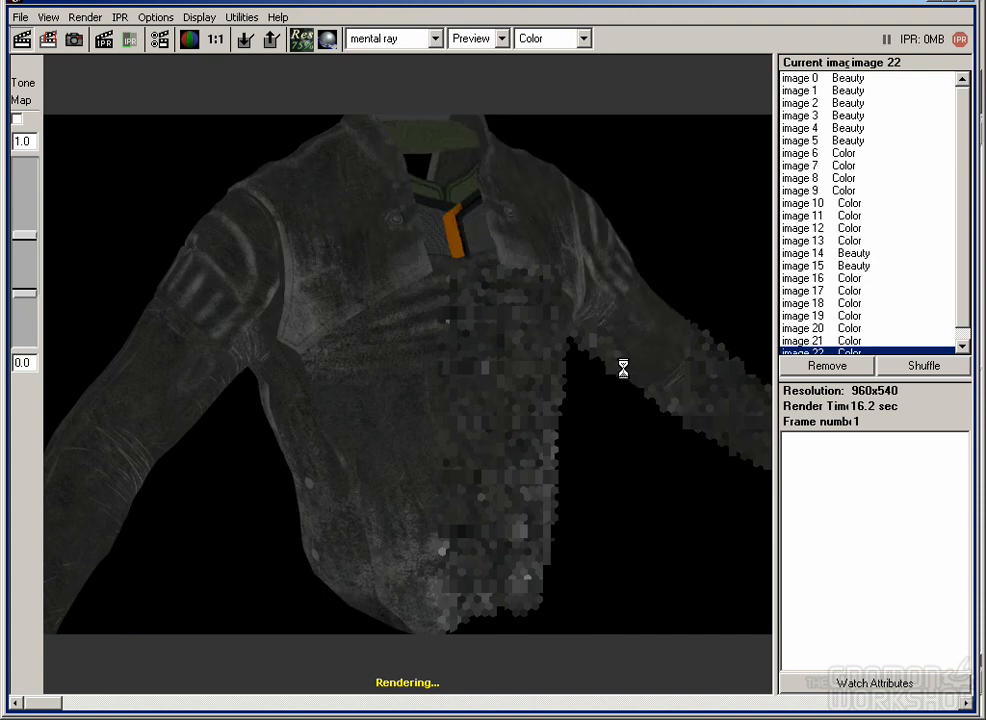
left_click_drag(287, 385, 340, 305)
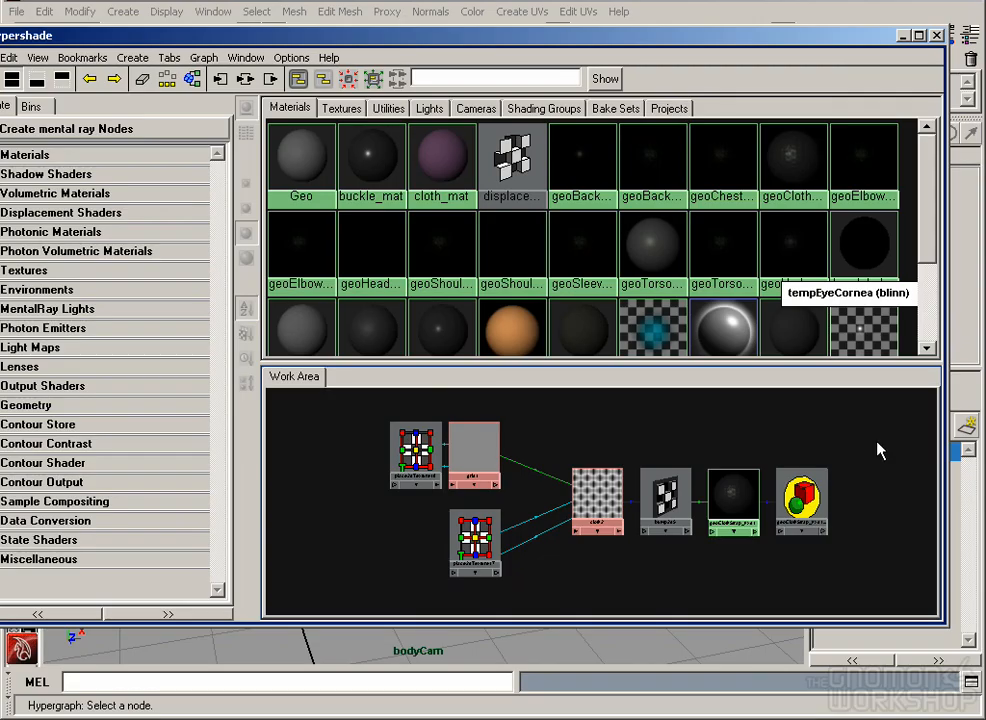
Step: Examine the cloth and grid bump textures of the geoClothStrap shader network in Hypershade
left_click_drag(876, 449, 830, 449)
scroll(830, 449, "up", 5)
left_click_drag(312, 487, 830, 519)
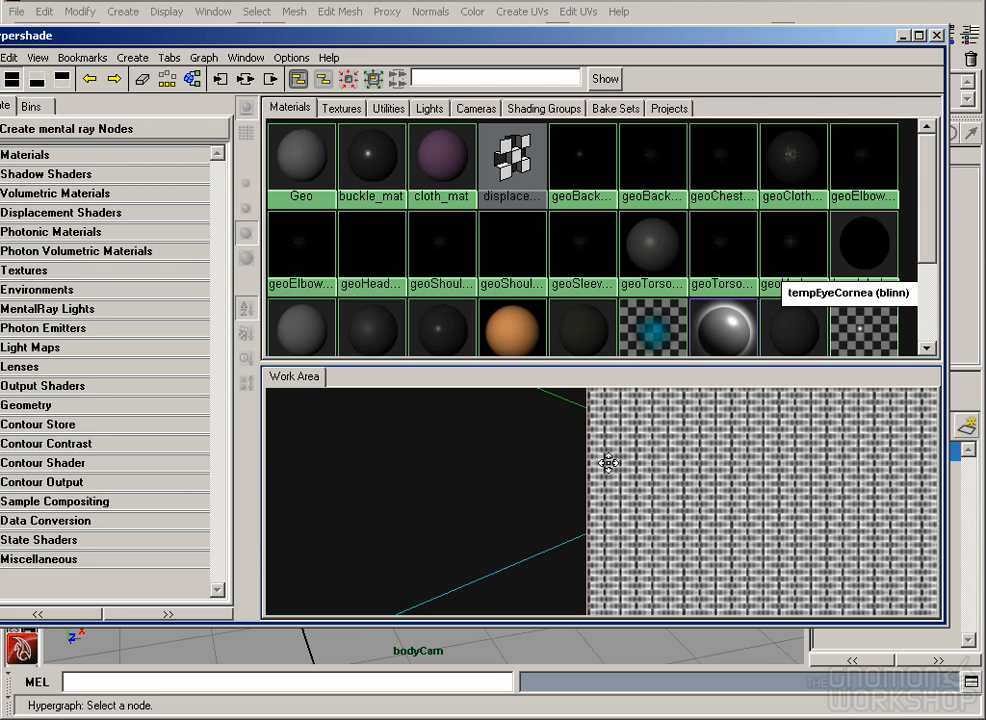
left_click_drag(772, 502, 594, 466)
left_click_drag(594, 466, 745, 548)
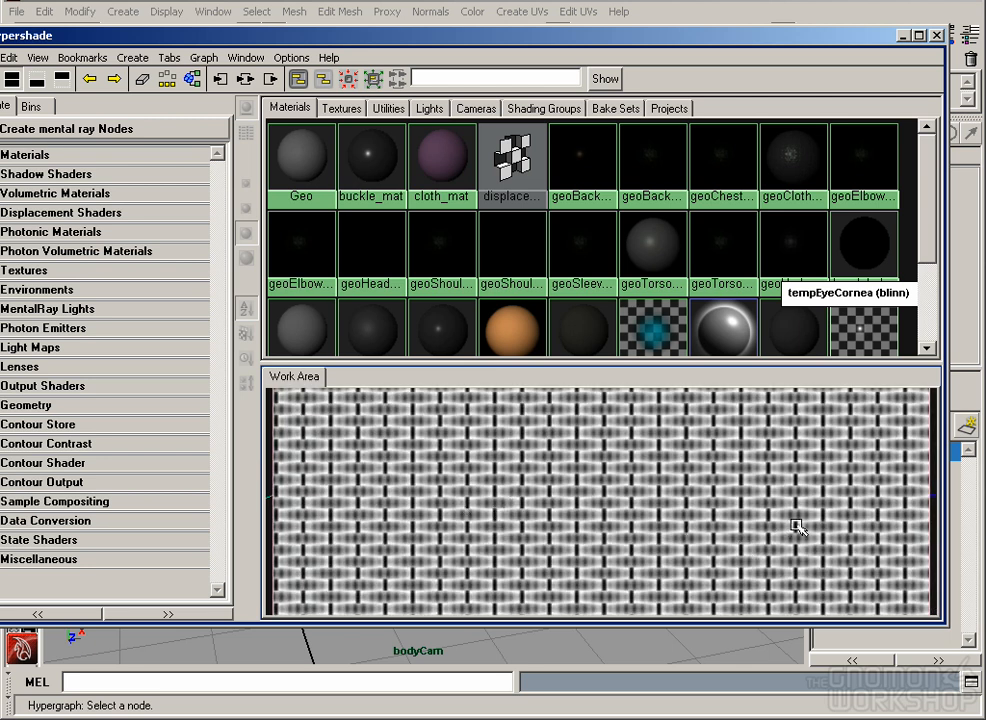
left_click_drag(834, 520, 330, 497)
left_click_drag(536, 425, 561, 446)
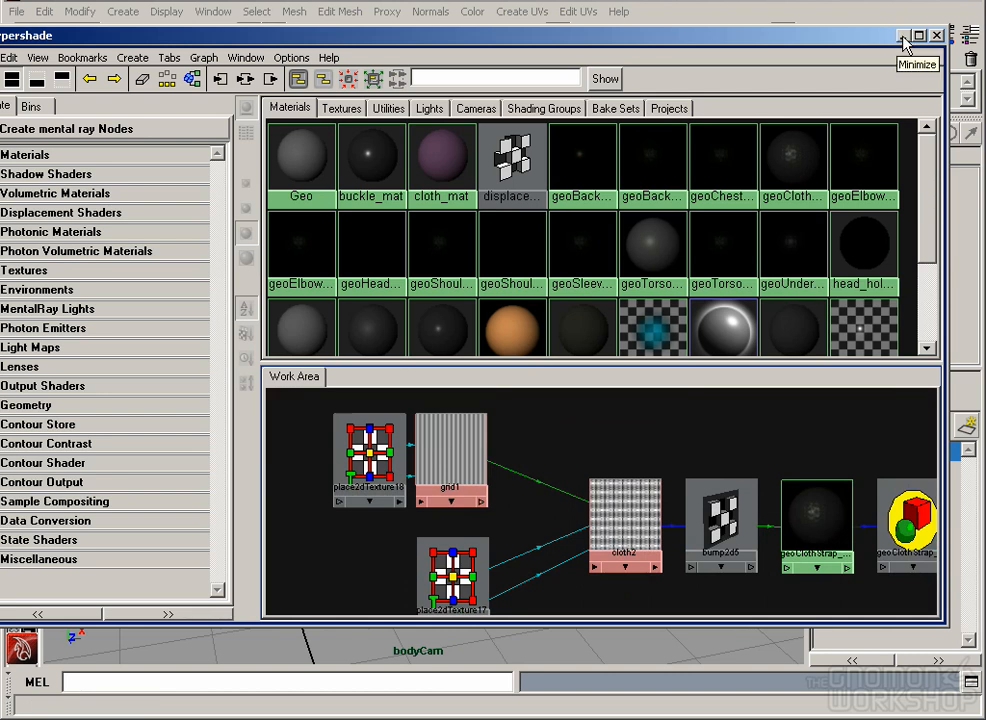
Step: Inspect the chest straps on the costume model and compare them with the latest image in the Render View
left_click(904, 37)
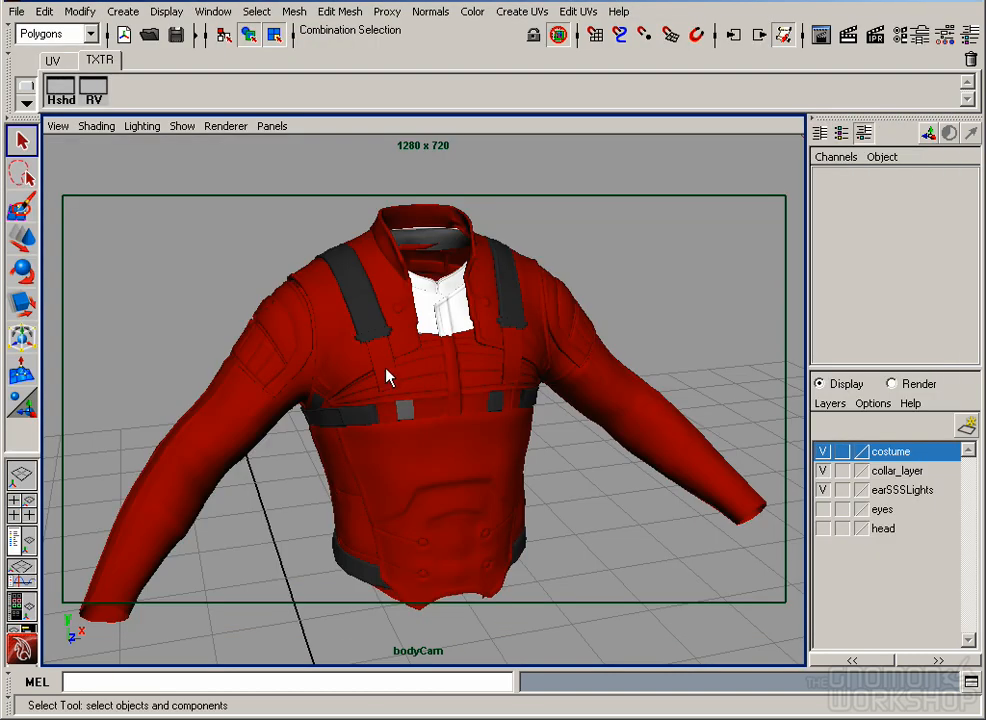
left_click_drag(365, 355, 384, 359)
scroll(404, 355, "up", 3)
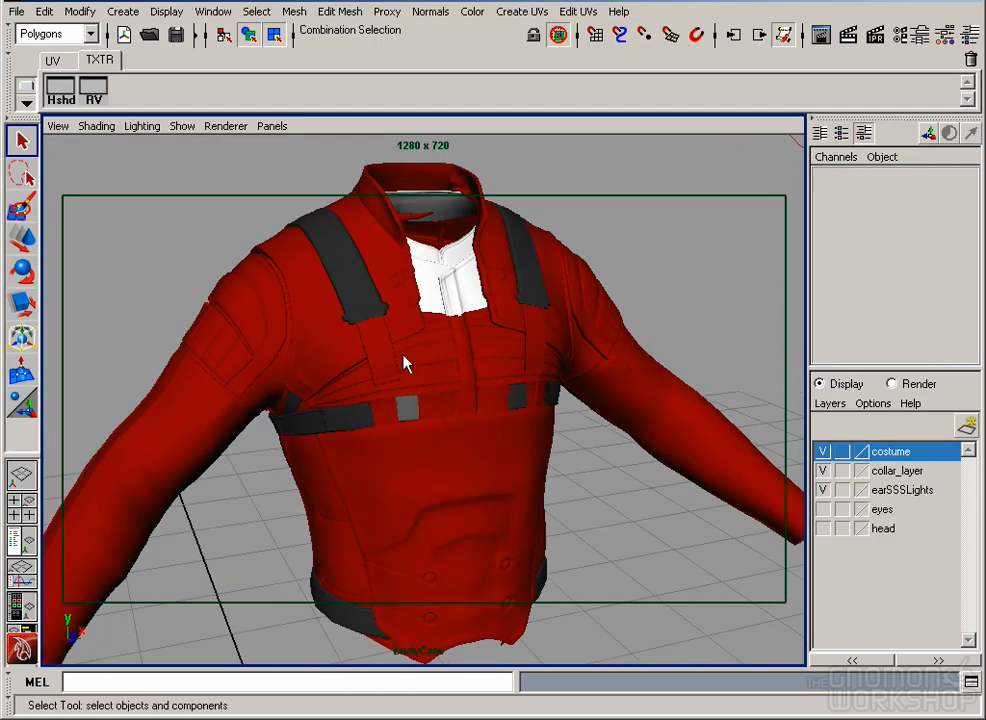
scroll(660, 508, "down", 2)
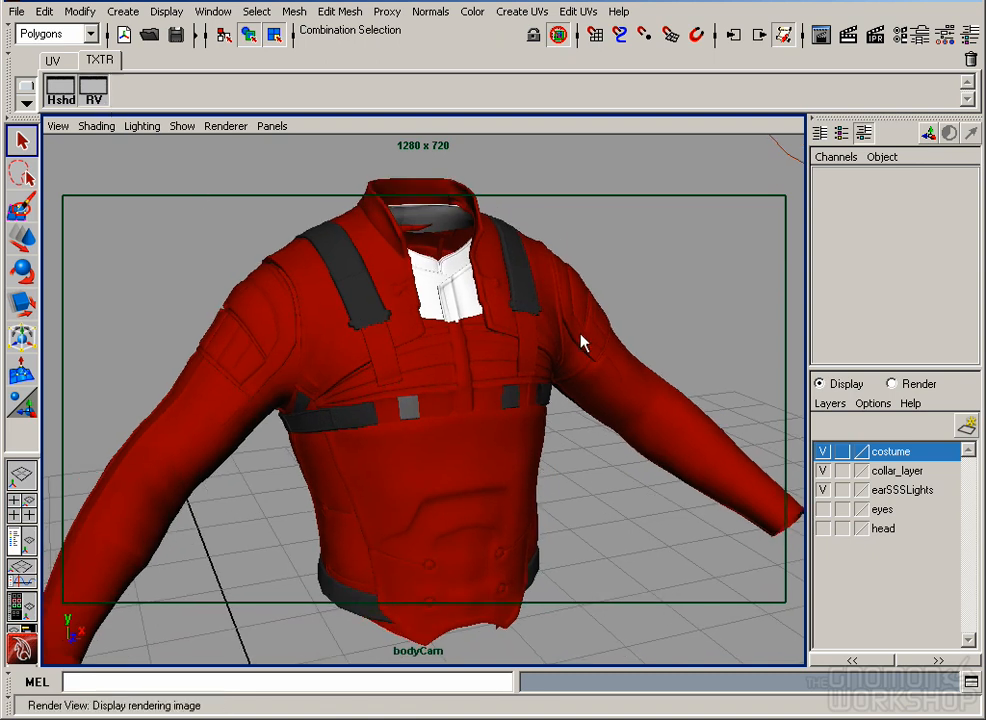
left_click(93, 92)
left_click_drag(406, 274, 422, 352)
scroll(422, 352, "up", 3)
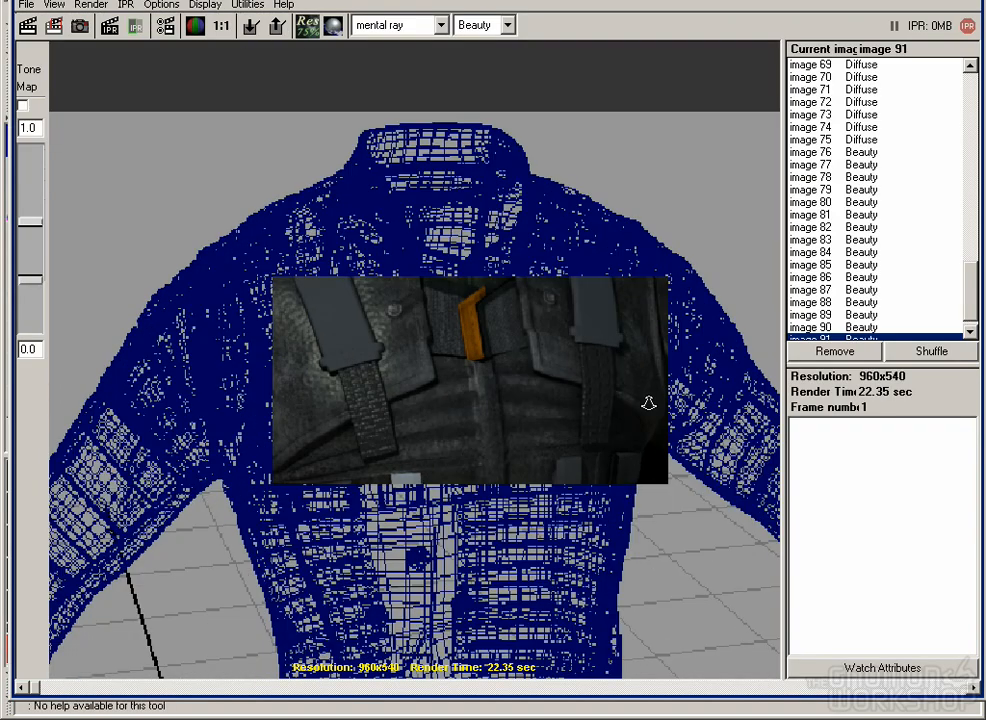
scroll(647, 403, "down", 4)
left_click(222, 24)
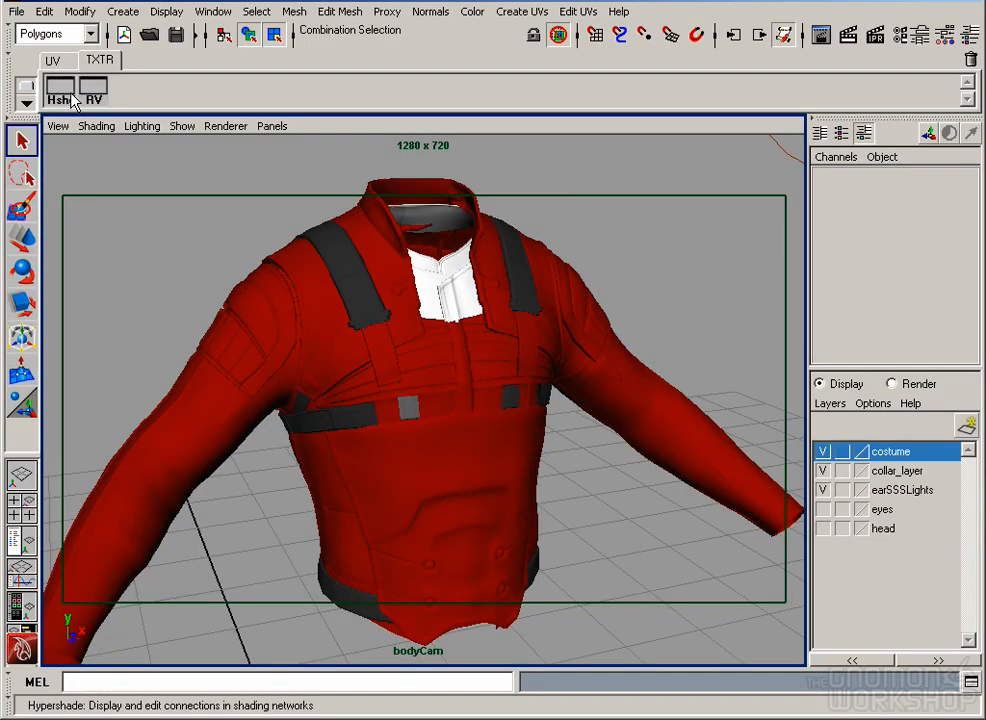
Step: Reopen Hypershade and spread out the cloth, bump, shader and shading group nodes of the geoClothStrap network
left_click(62, 100)
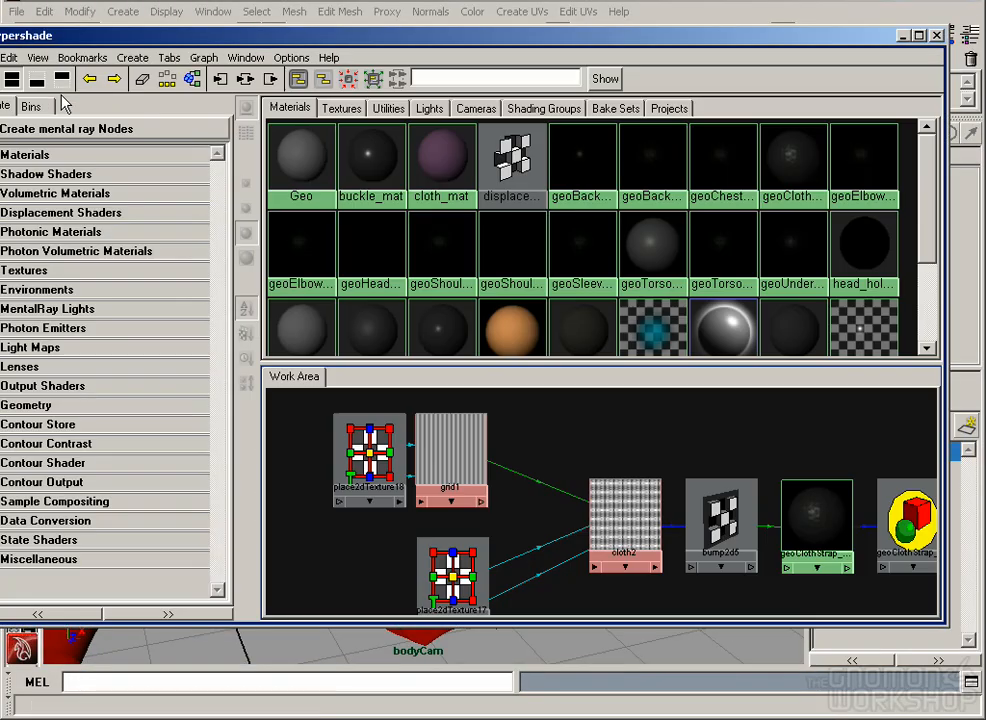
scroll(715, 469, "down", 2)
left_click_drag(715, 469, 708, 462)
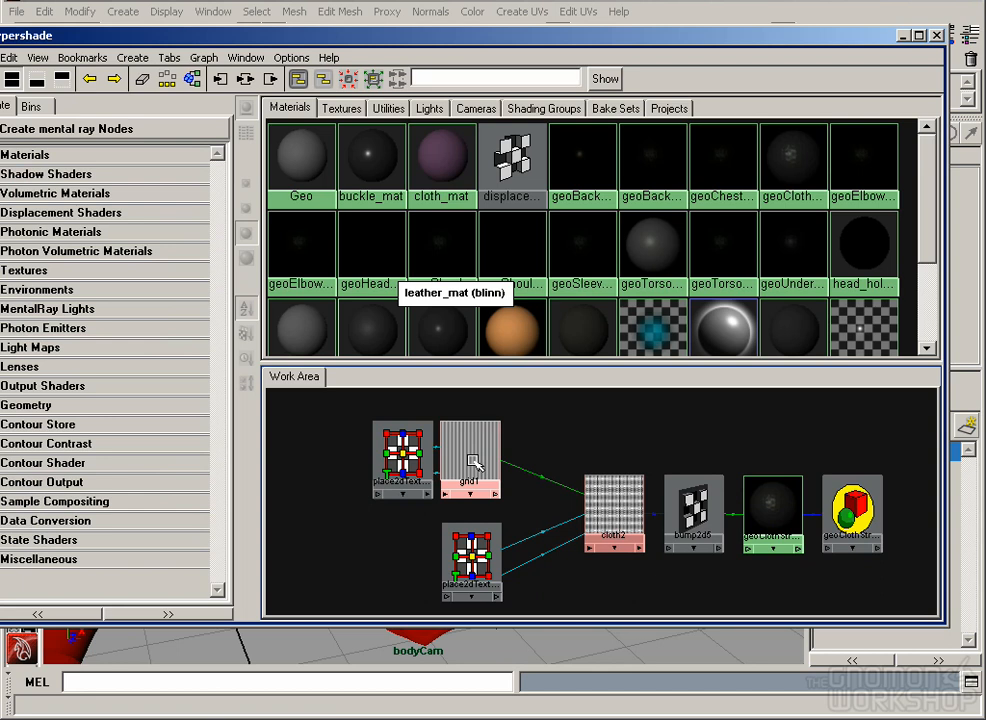
left_click_drag(893, 580, 700, 465)
left_click_drag(852, 464, 693, 444)
left_click_drag(620, 498, 683, 497)
left_click_drag(865, 541, 805, 517)
double_click(772, 505)
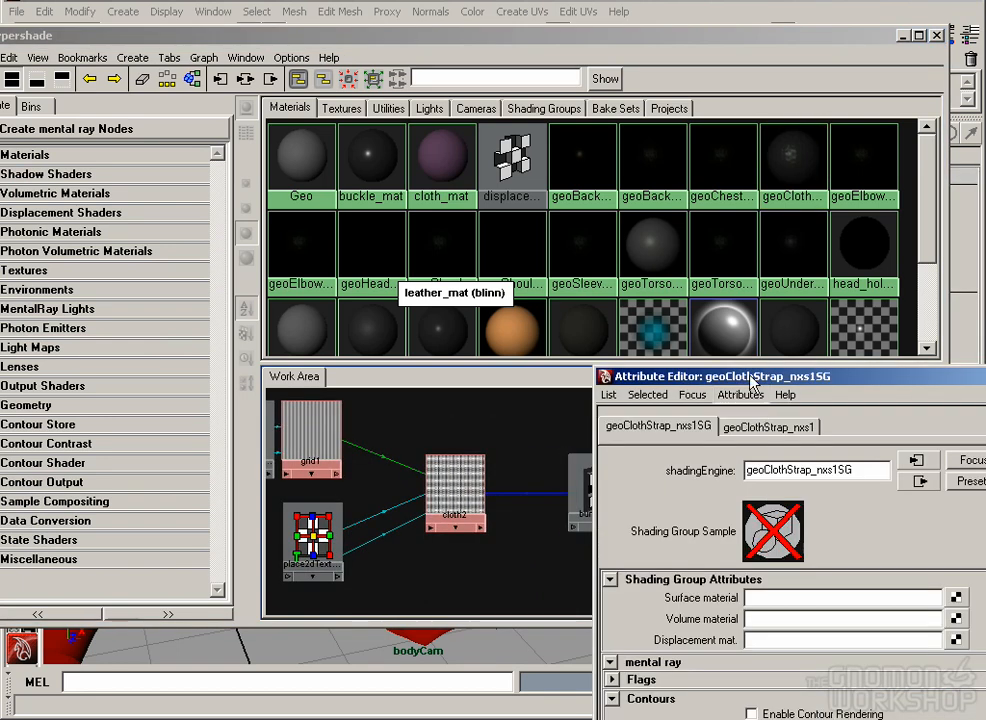
left_click_drag(755, 381, 518, 85)
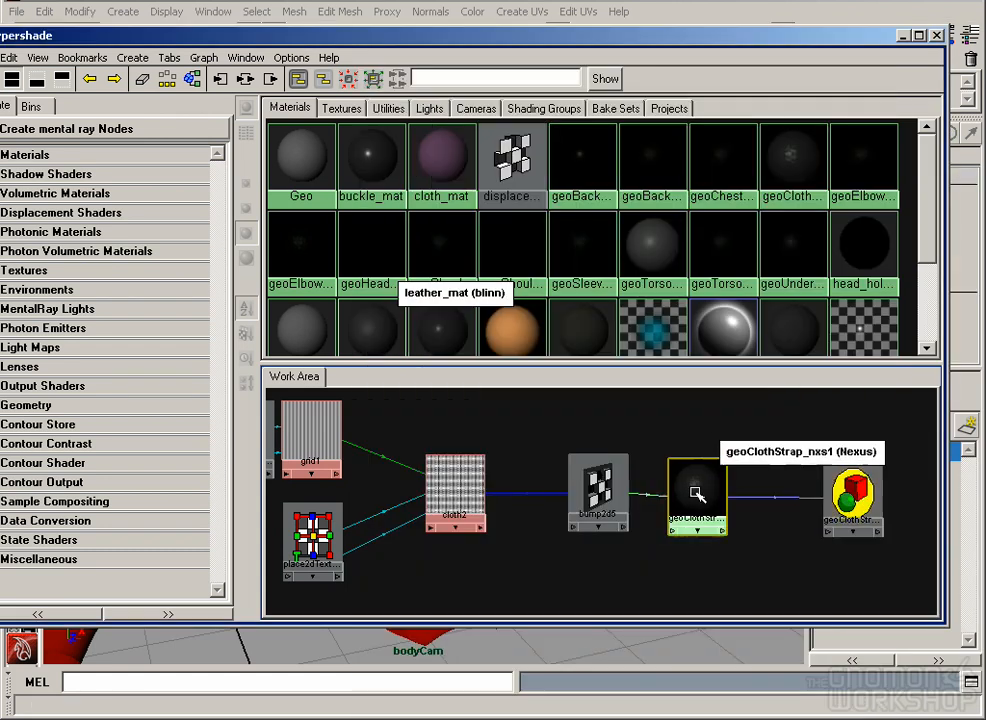
Step: Set the specular eccentricity of the geoClothStrap_nxs1 shader to 0.16
double_click(665, 475)
scroll(700, 380, "down", 3)
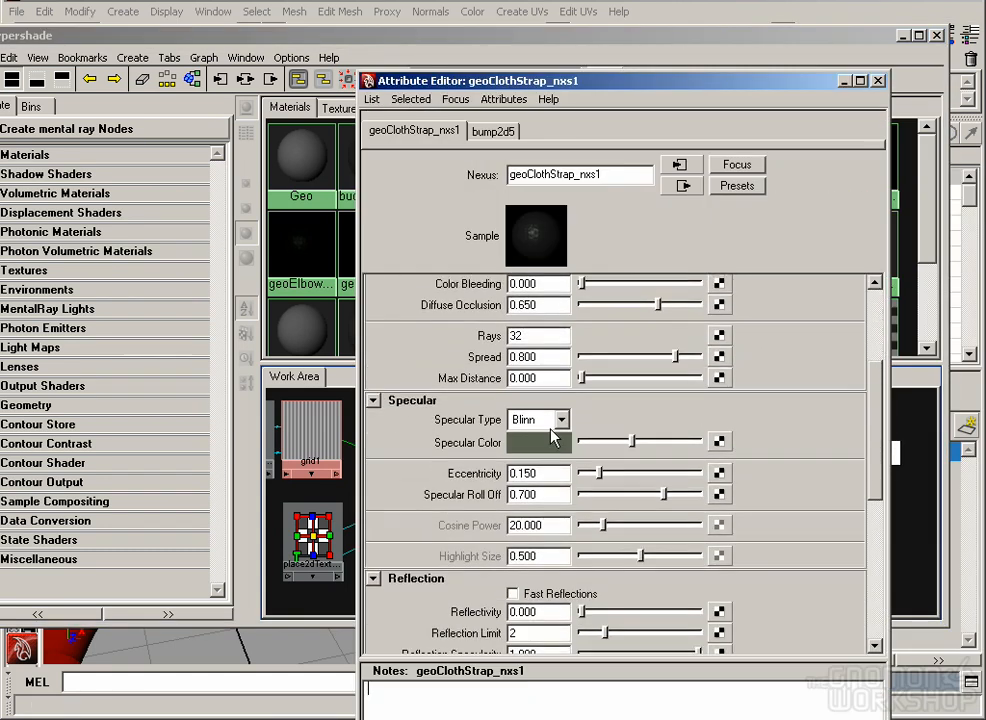
left_click(524, 473)
left_click(527, 473)
type("0.16")
key("Return")
left_click(877, 80)
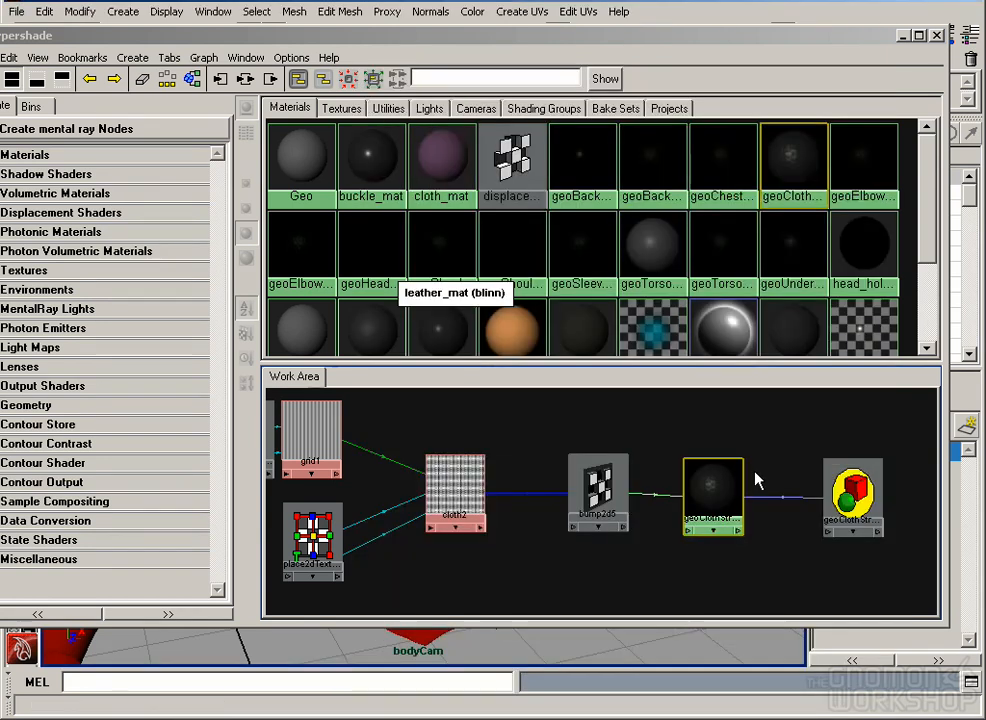
Step: Select both waist straps on the model and examine the waist area in the Geoadjust_MG02_022507.jpg reference painting
left_click(900, 35)
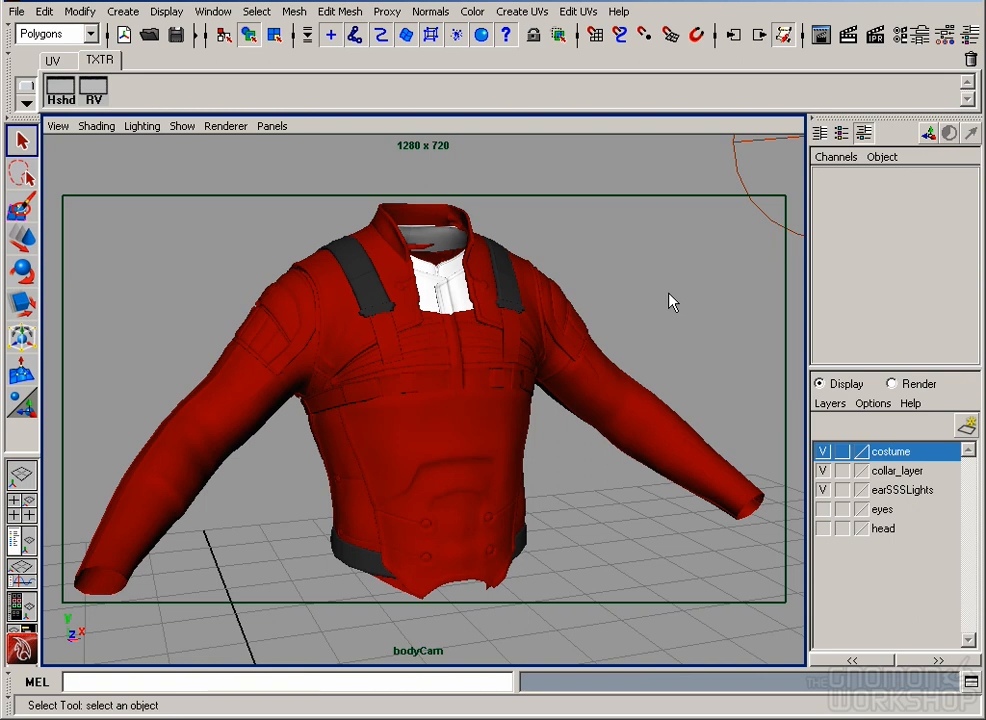
left_click(360, 553)
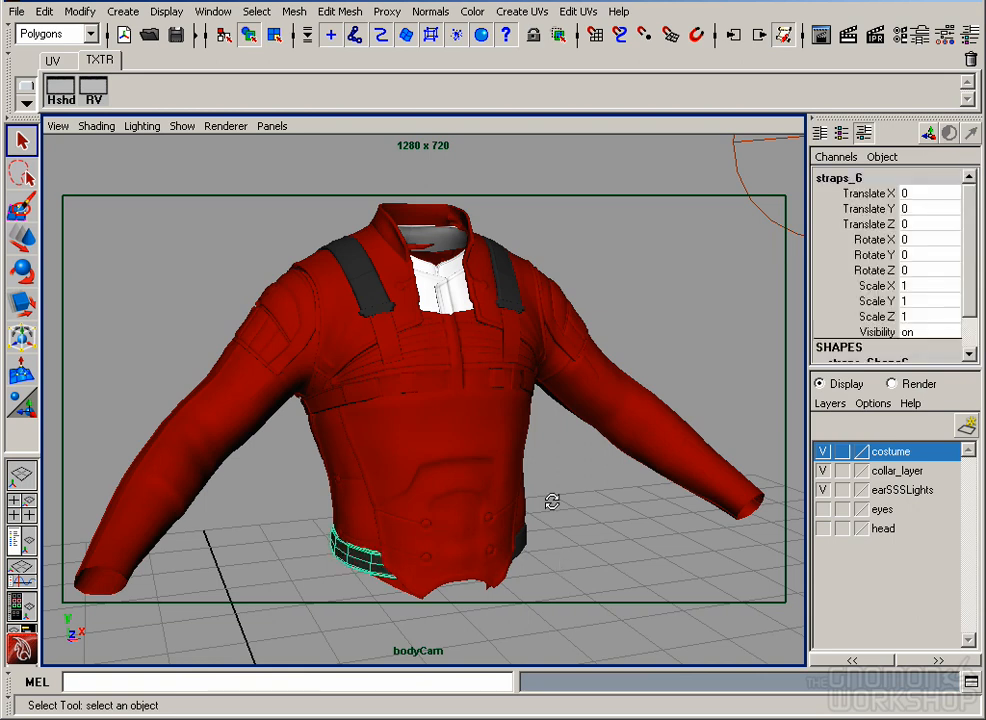
left_click_drag(607, 535, 548, 540)
left_click(549, 570, "shift")
left_click_drag(443, 531, 781, 649)
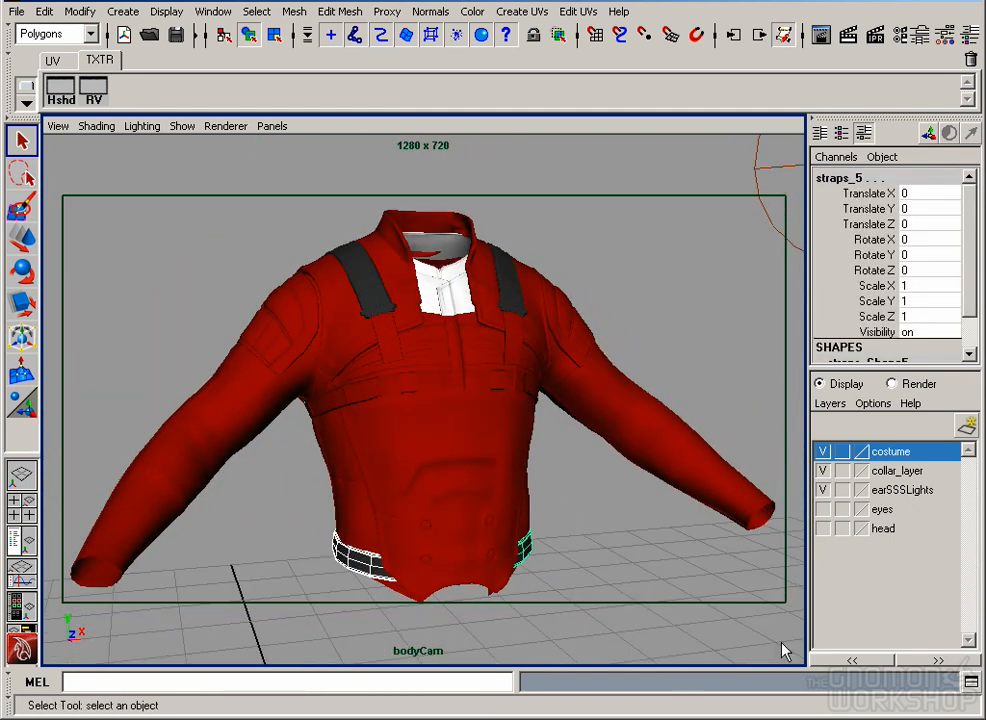
left_click(676, 716)
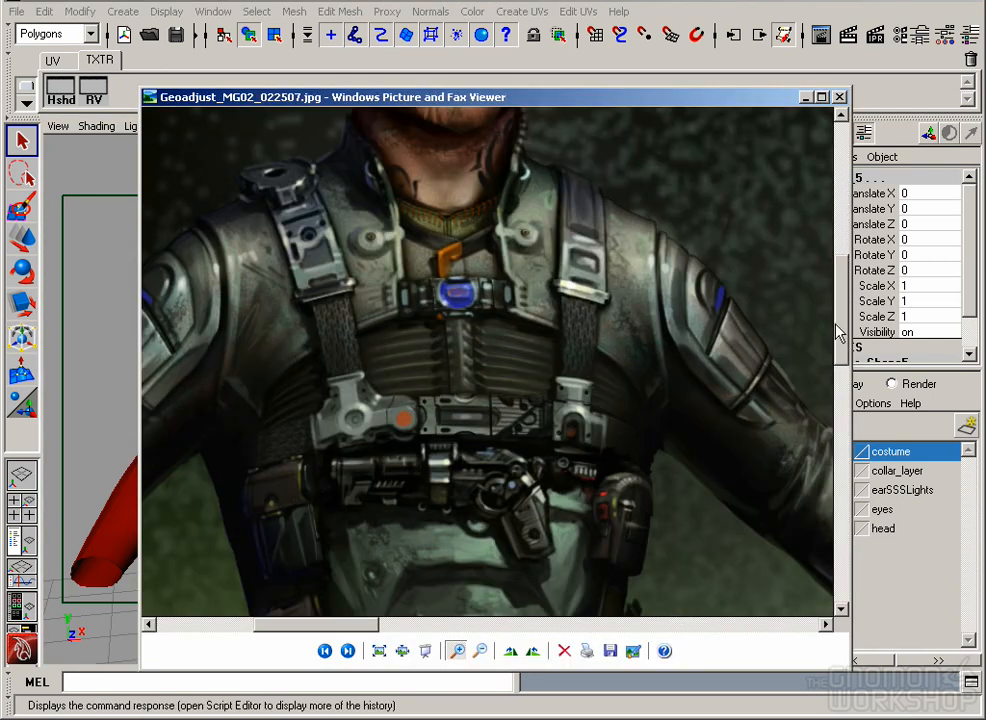
scroll(838, 324, "down", 4)
scroll(838, 318, "up", 1)
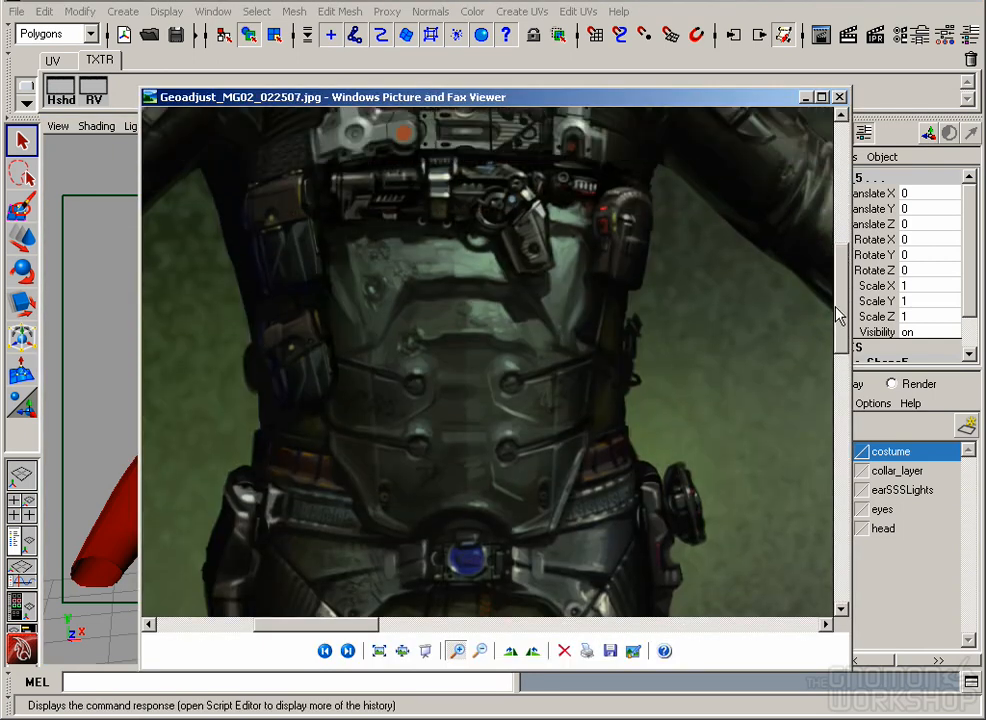
scroll(838, 316, "down", 1)
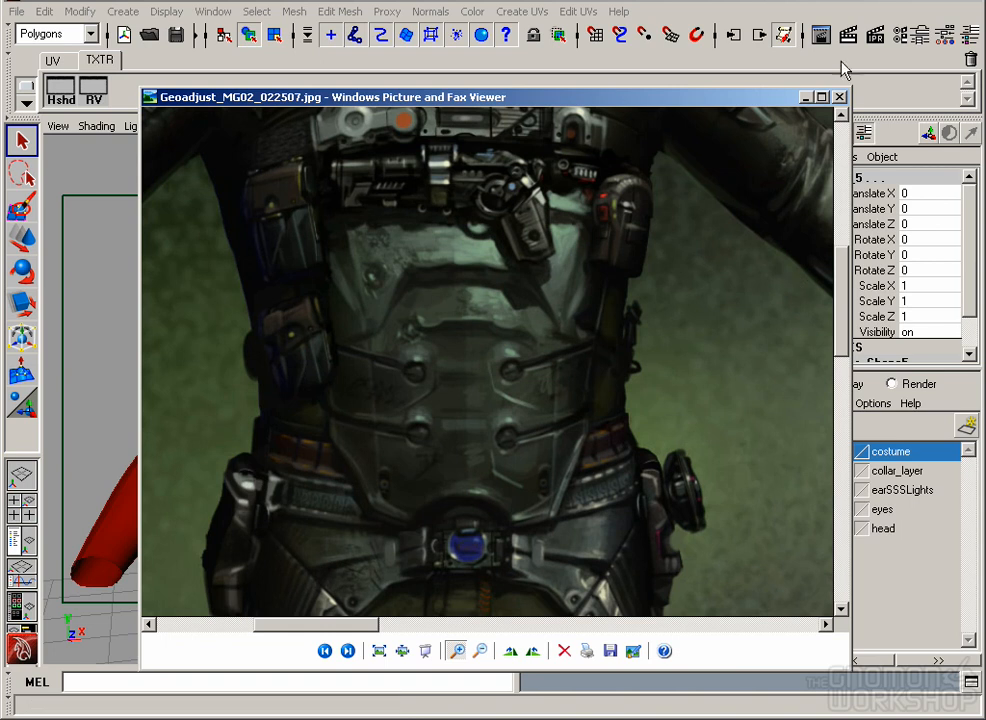
left_click(806, 101)
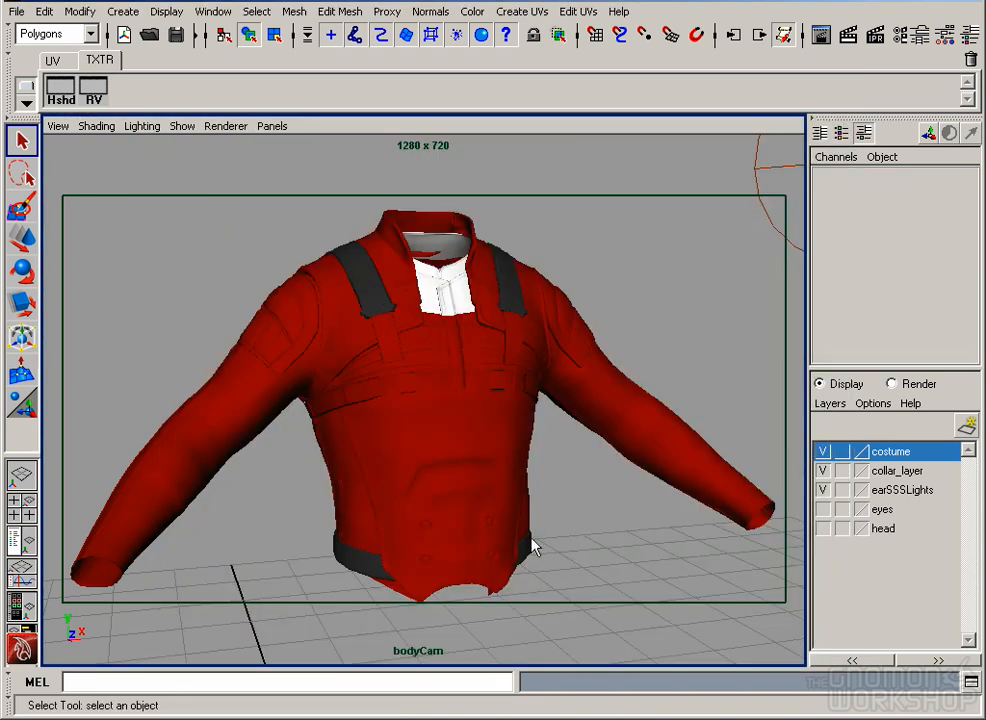
Step: Inspect the waist straps' UV layout in the UV Texture Editor and reselect both straps on the model
left_click(213, 11)
left_click(280, 220)
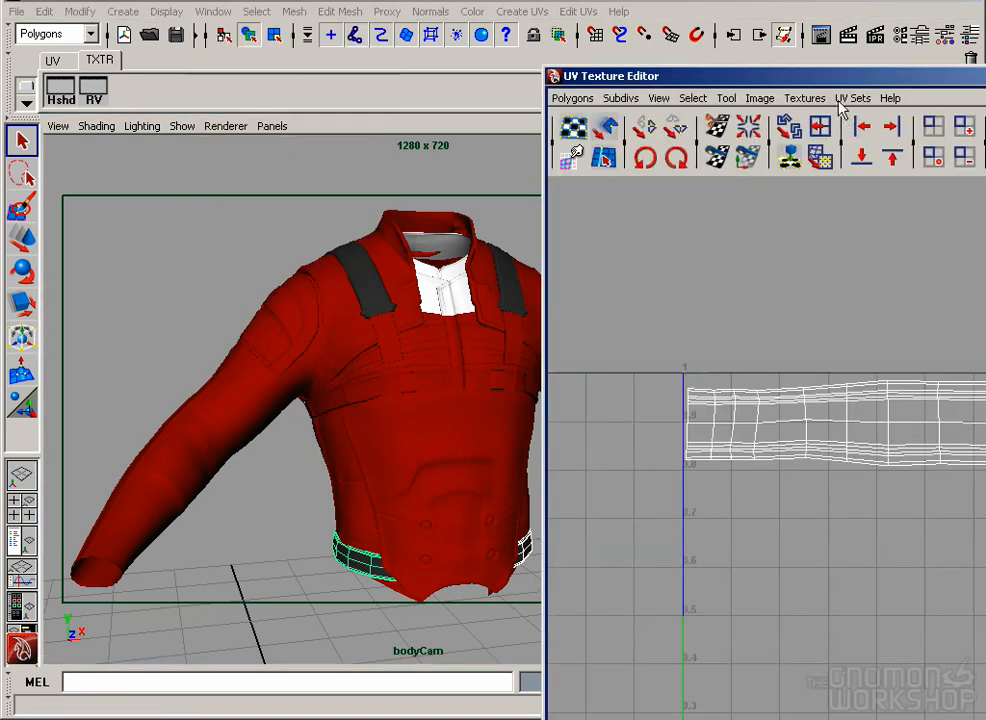
scroll(567, 390, "down", 2)
left_click_drag(566, 392, 489, 348)
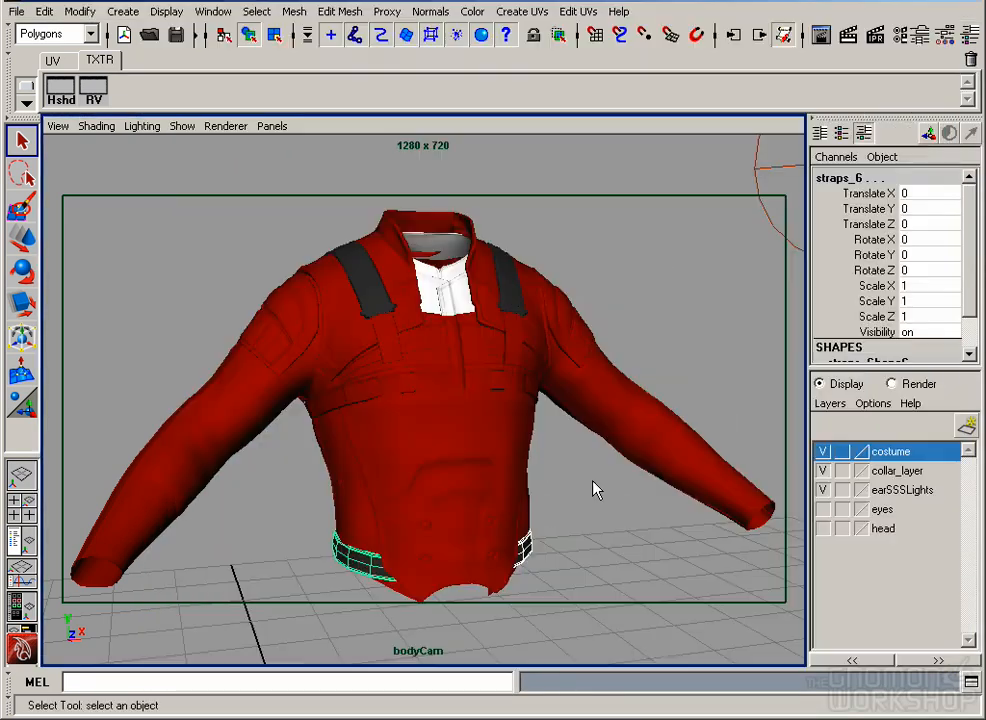
left_click_drag(593, 488, 510, 495)
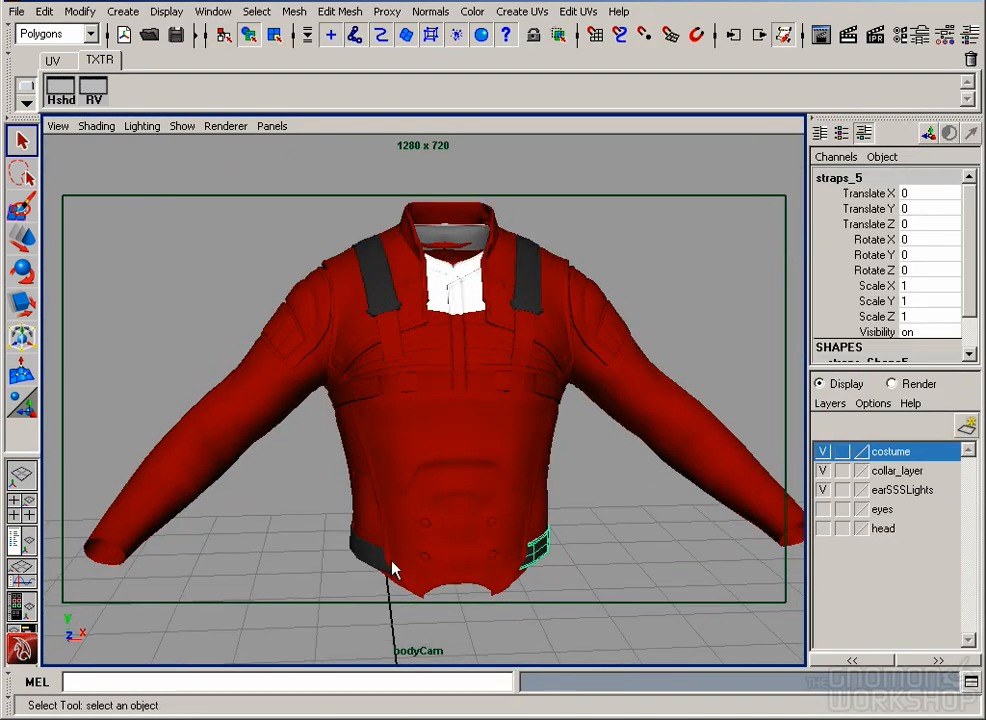
left_click_drag(241, 541, 272, 318)
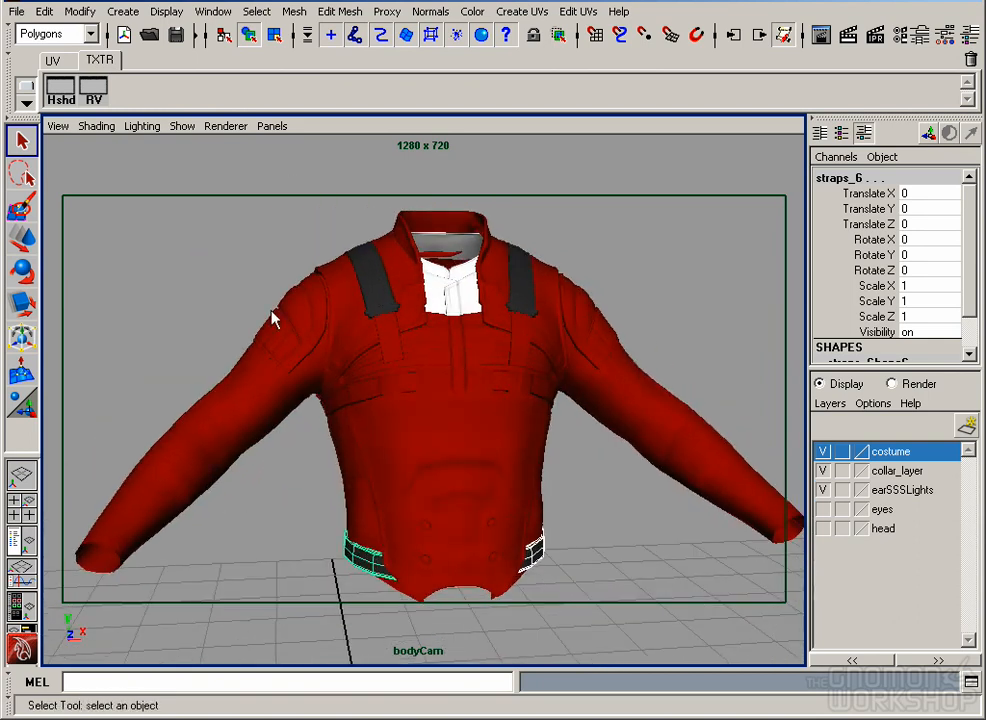
Step: Duplicate the second cloth strap shader in Hypershade and rename the copy geoWaistStrap1_nxs
left_click(66, 94)
key("ctrl+d")
left_click_drag(354, 419, 834, 489)
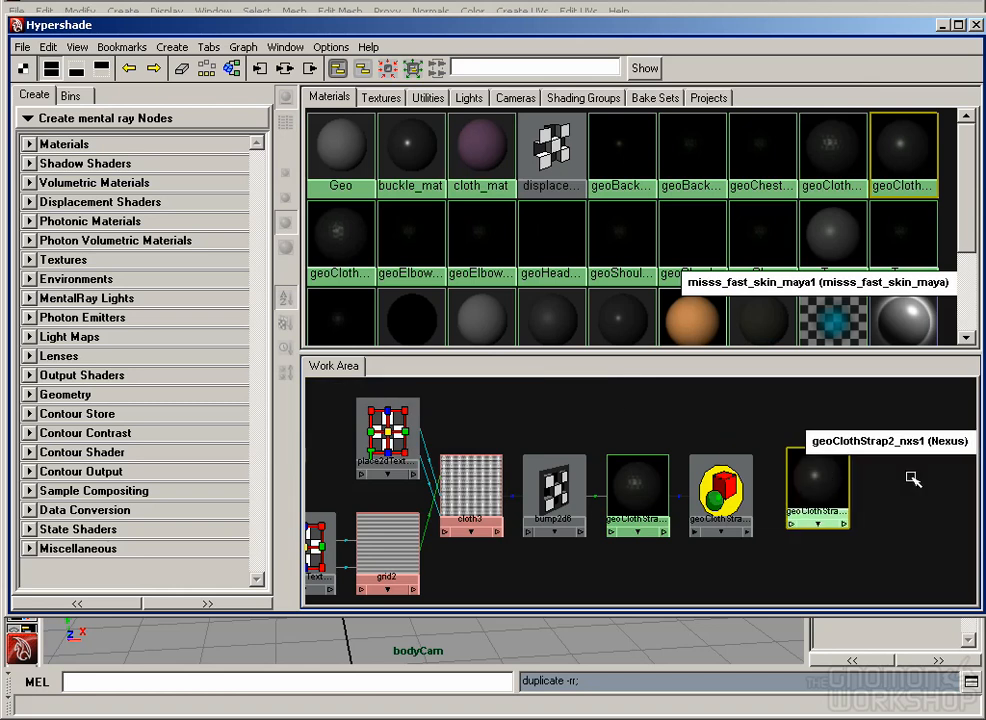
left_click_drag(913, 478, 771, 477)
double_click(687, 477)
left_click_drag(847, 172, 781, 172)
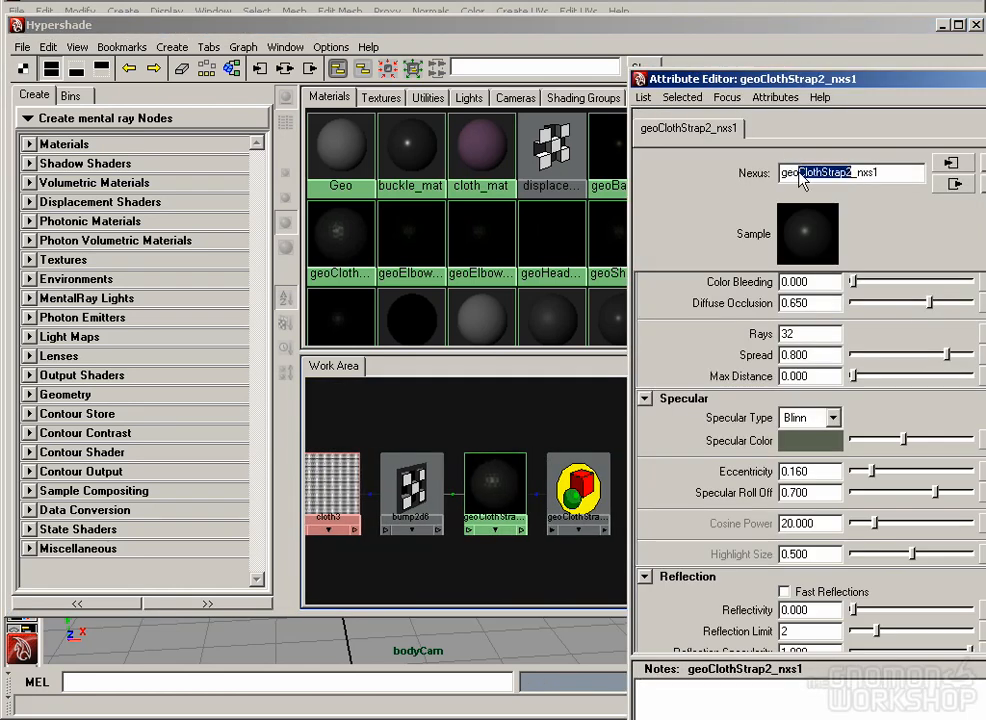
type("geoWalstStrap1")
key("Return")
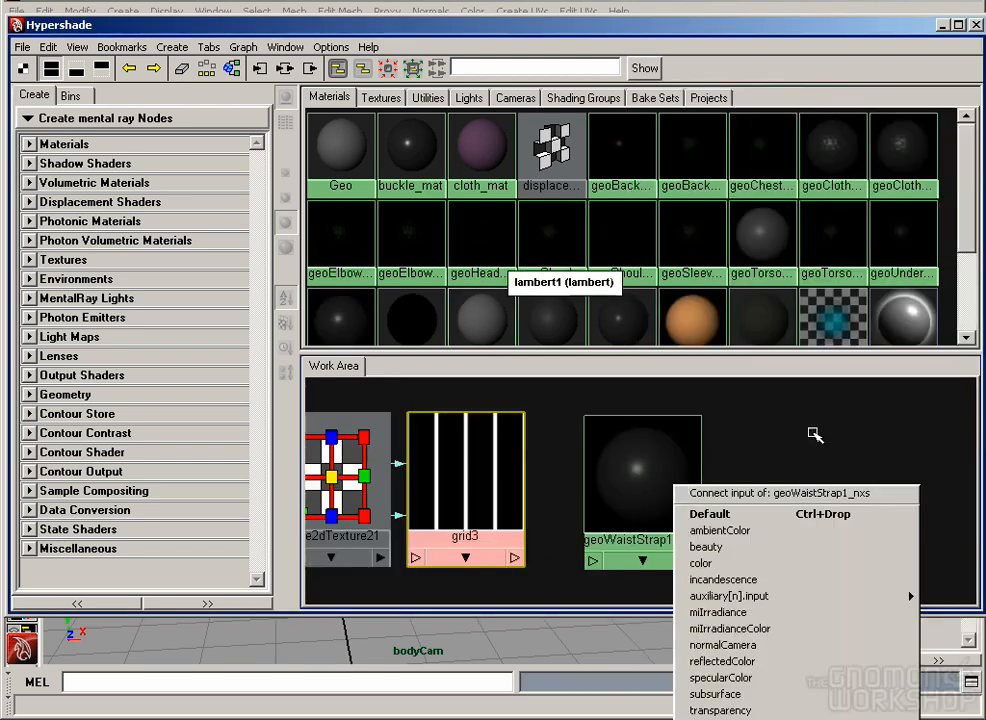
Step: Create a Bump 2d node, feed the grid3 texture into it, and connect it to geoWaistStrap1_nxs's normalCamera input
left_click_drag(642, 460, 795, 456)
left_click(173, 47)
mouse_move(228, 192)
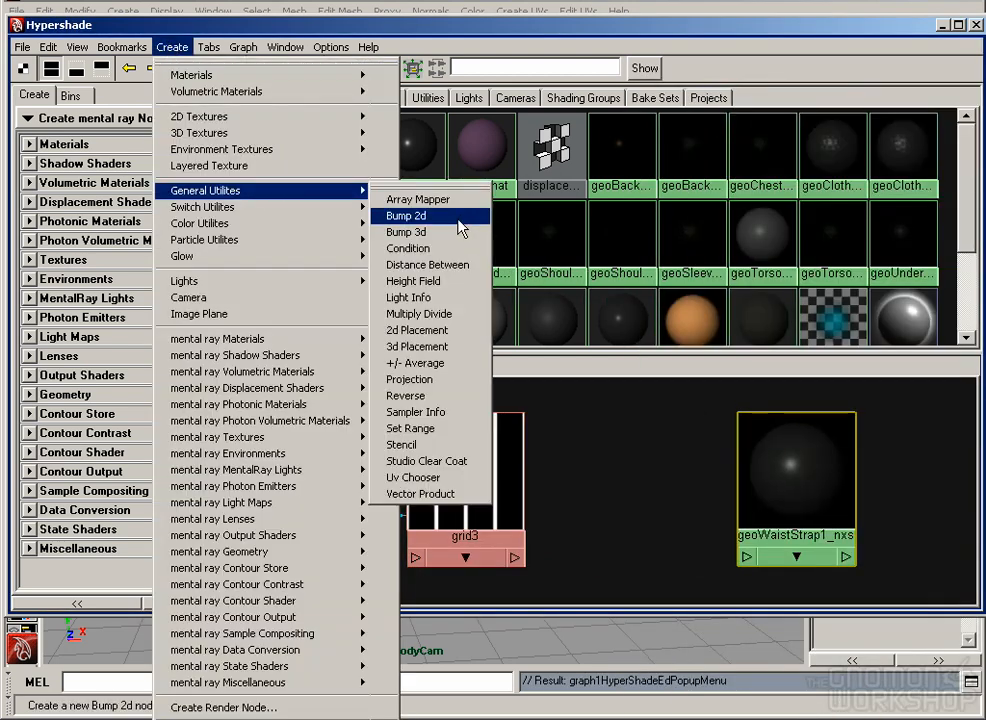
left_click(461, 223)
left_click_drag(874, 480, 625, 478)
left_click_drag(471, 453, 825, 485)
left_click(705, 500)
left_click(890, 521)
left_click_drag(627, 520, 838, 502)
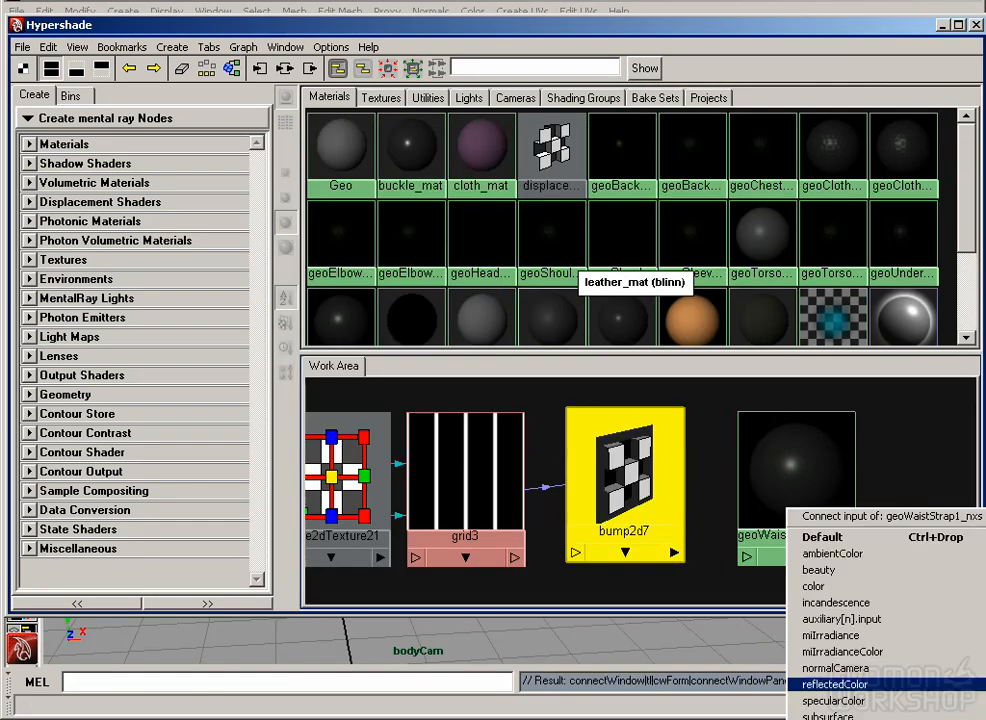
left_click(852, 669)
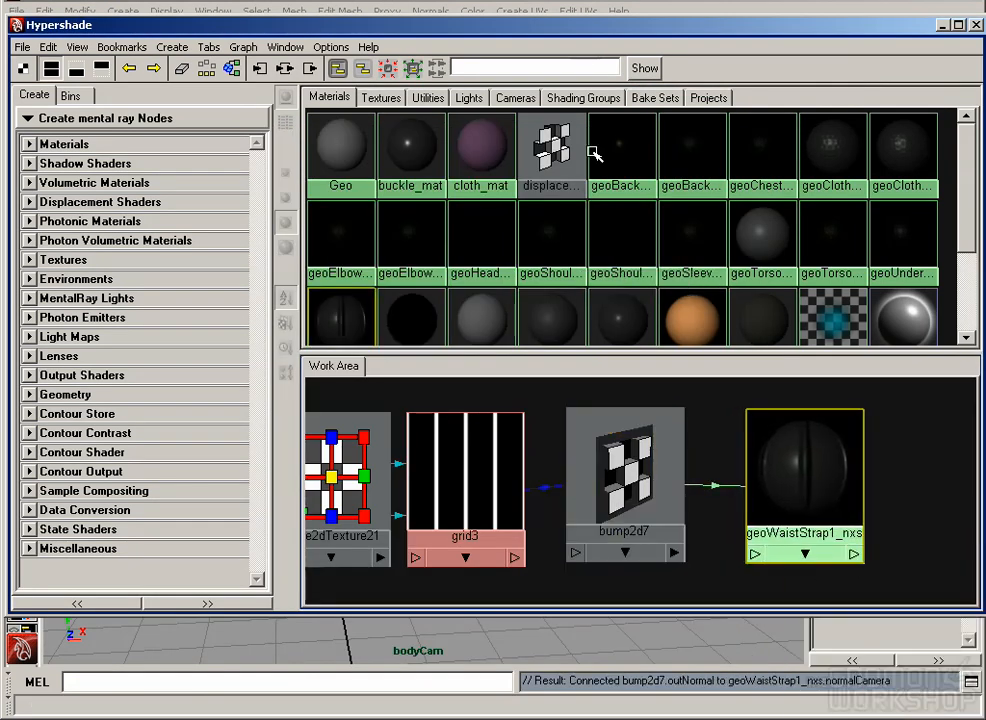
Step: Set the bump depth of the bump2d7 node to 0.1
double_click(625, 470)
left_click_drag(762, 317, 637, 297)
type(".1")
key("Return")
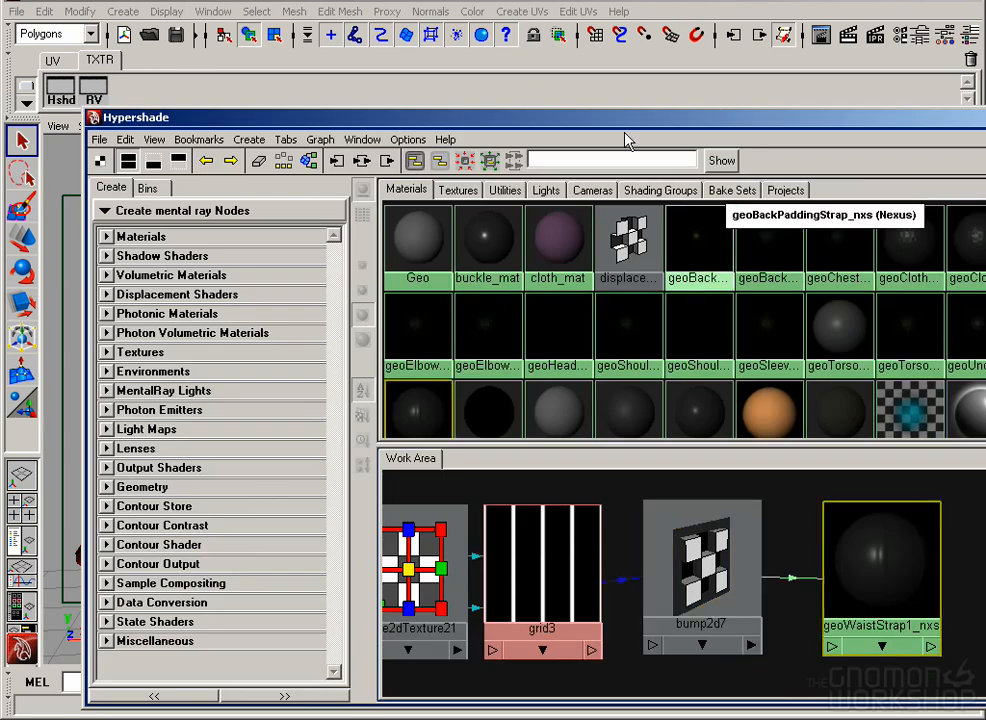
Step: Assign the geoWaistStrap1_nxs shader to both waist straps and check them on the model
left_click_drag(588, 119, 572, 716)
left_click_drag(312, 467, 345, 472, "alt")
left_click(362, 560)
left_click(526, 562, "shift")
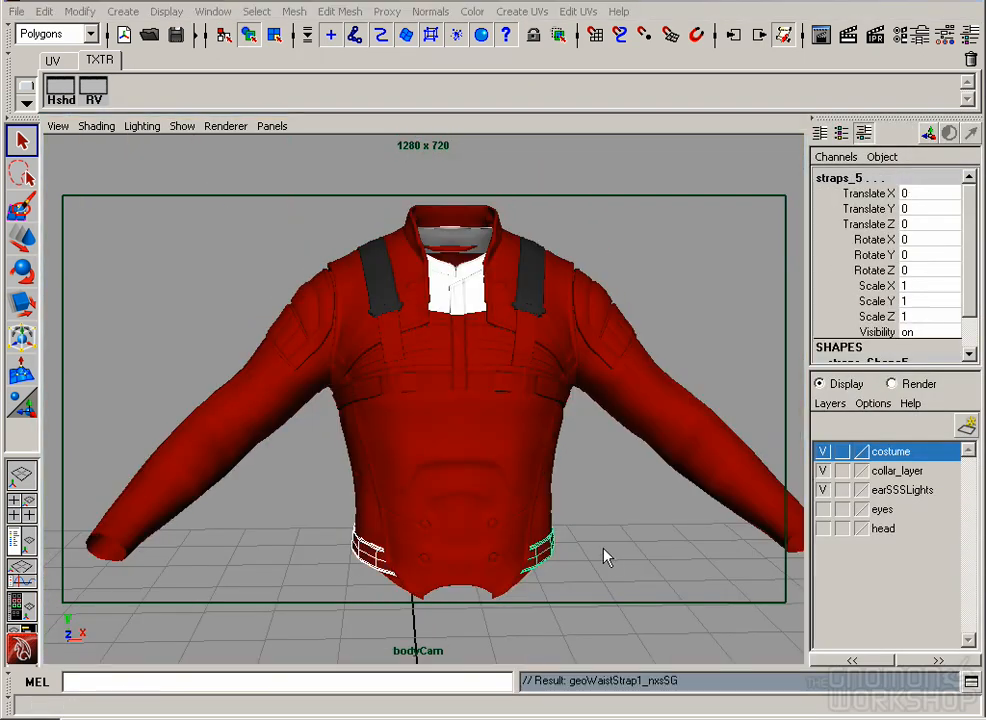
left_click(607, 563)
left_click_drag(654, 583, 405, 436, "alt")
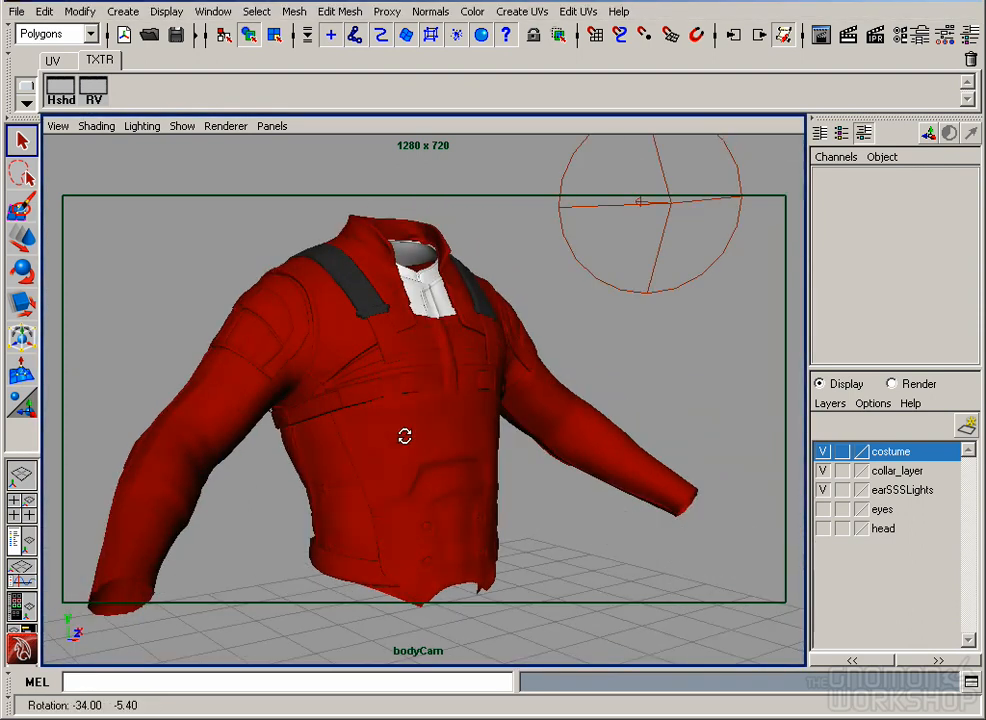
Step: Set the grid texture's Repeat U to 10 in place2dTexture21 and open the attributes of the bump2d7 node
left_click_drag(540, 712, 532, 60)
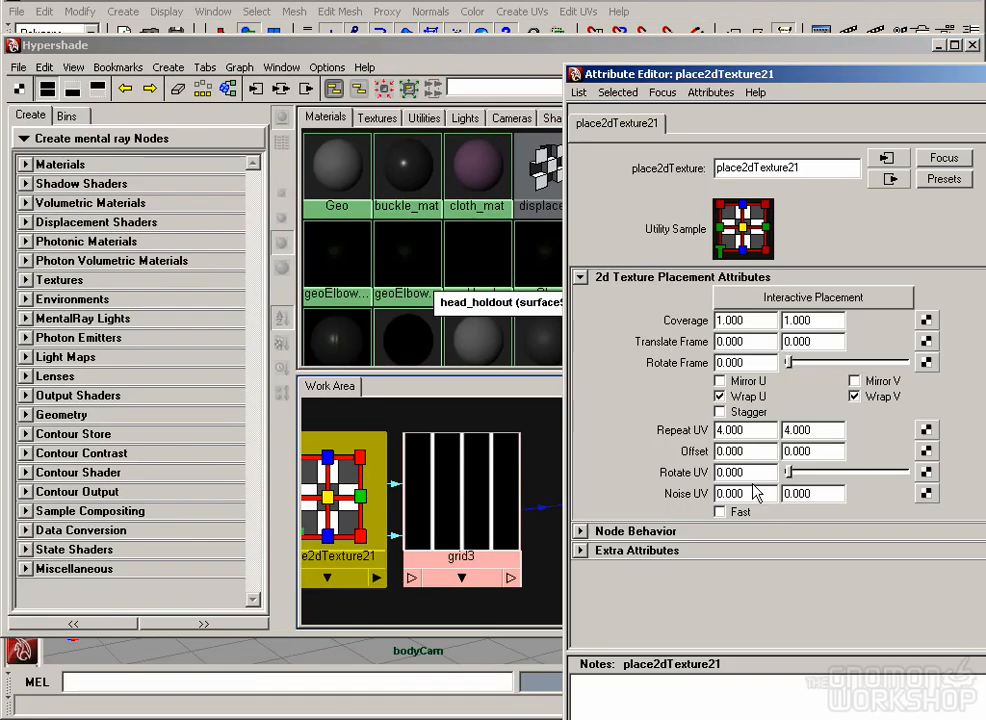
left_click_drag(754, 433, 665, 414)
type("10")
key("Return")
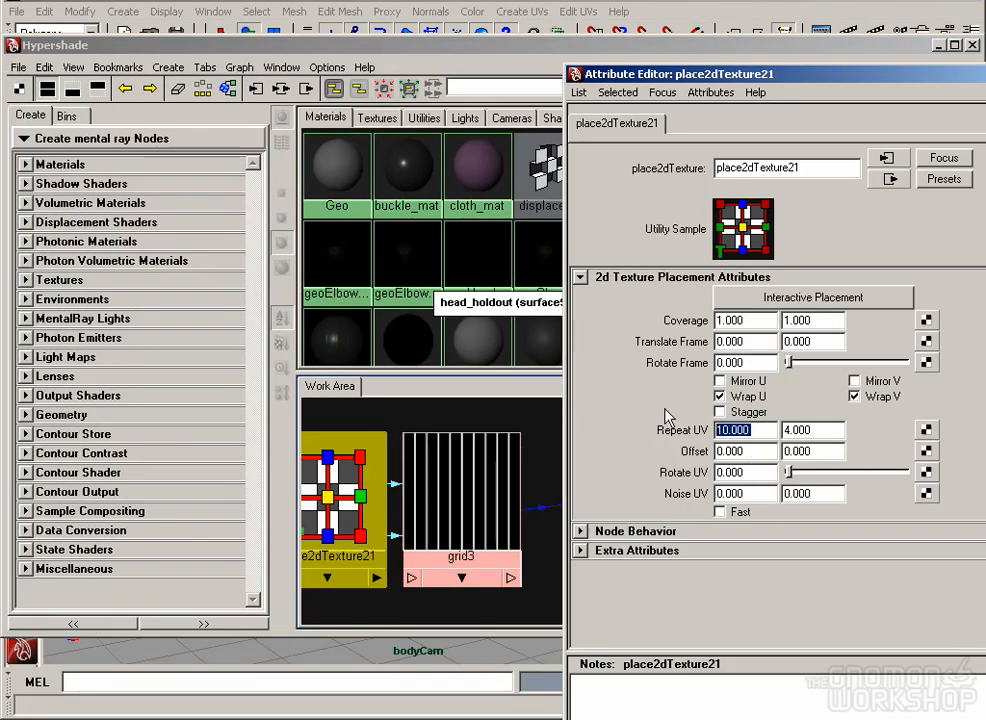
left_click(634, 499)
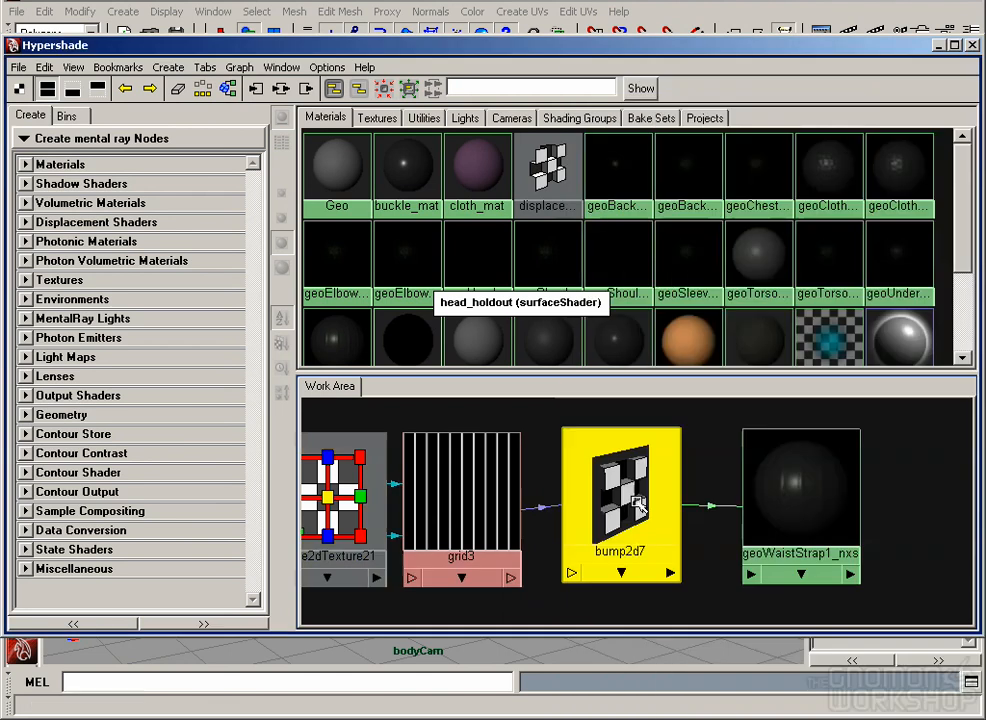
double_click(637, 503)
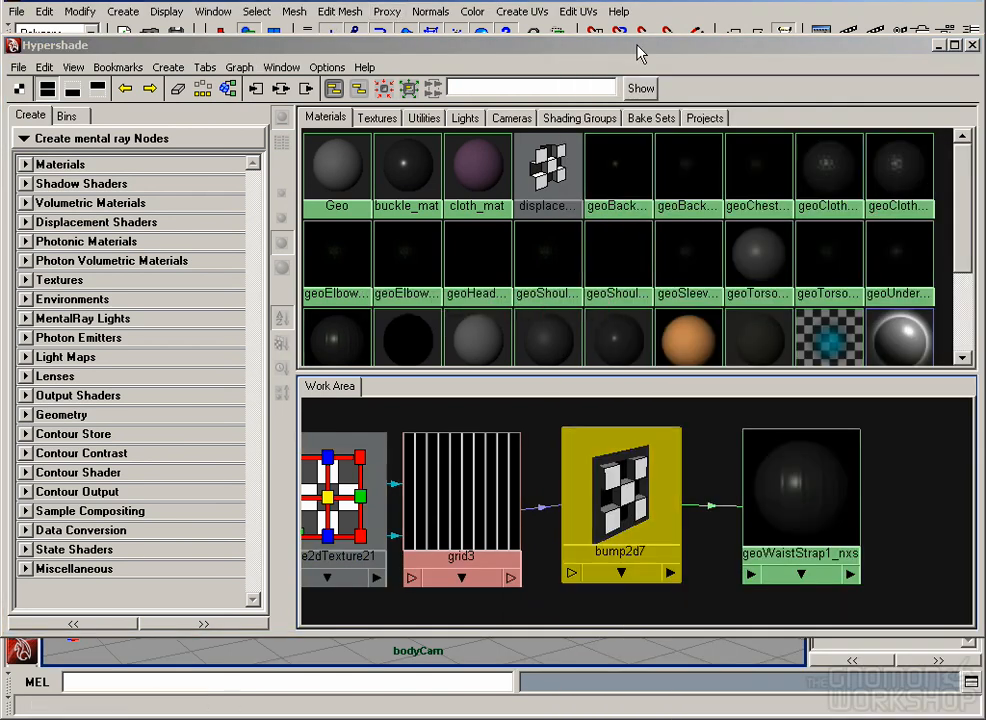
Step: Switch the Render View from the Beauty pass to the Preview Diffuse pass and render the waist strap region
left_click(940, 46)
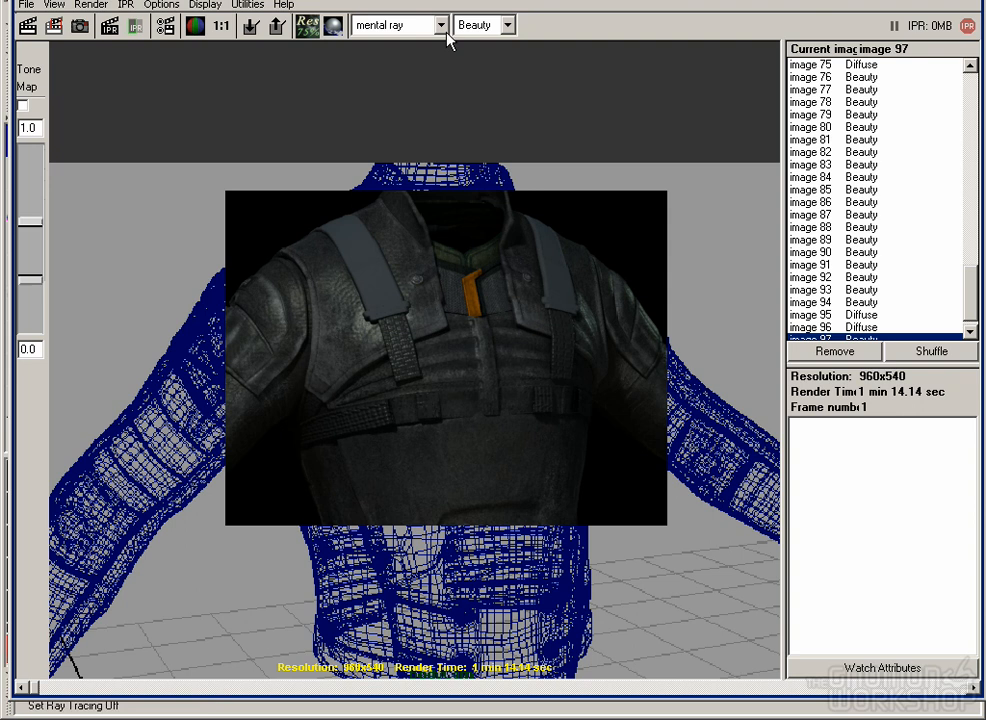
left_click(480, 25)
left_click(482, 46)
left_click(53, 26)
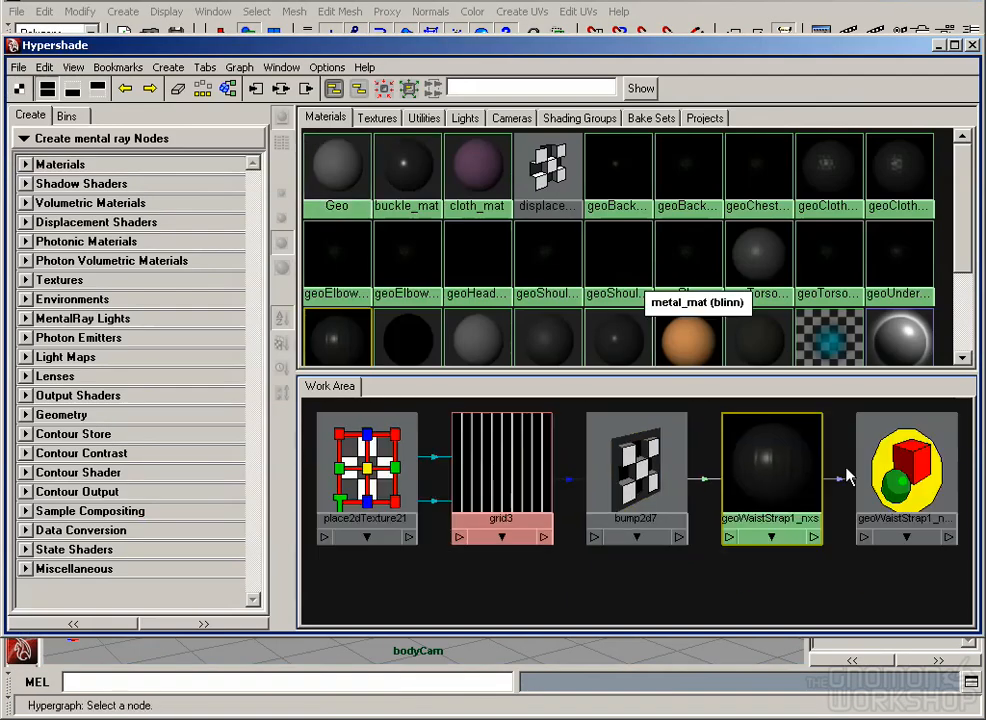
Step: Enable Export with Shading Engine on the geoWaistStrap1_nxsSG shading group and render the waist region again
double_click(890, 472)
left_click(800, 545)
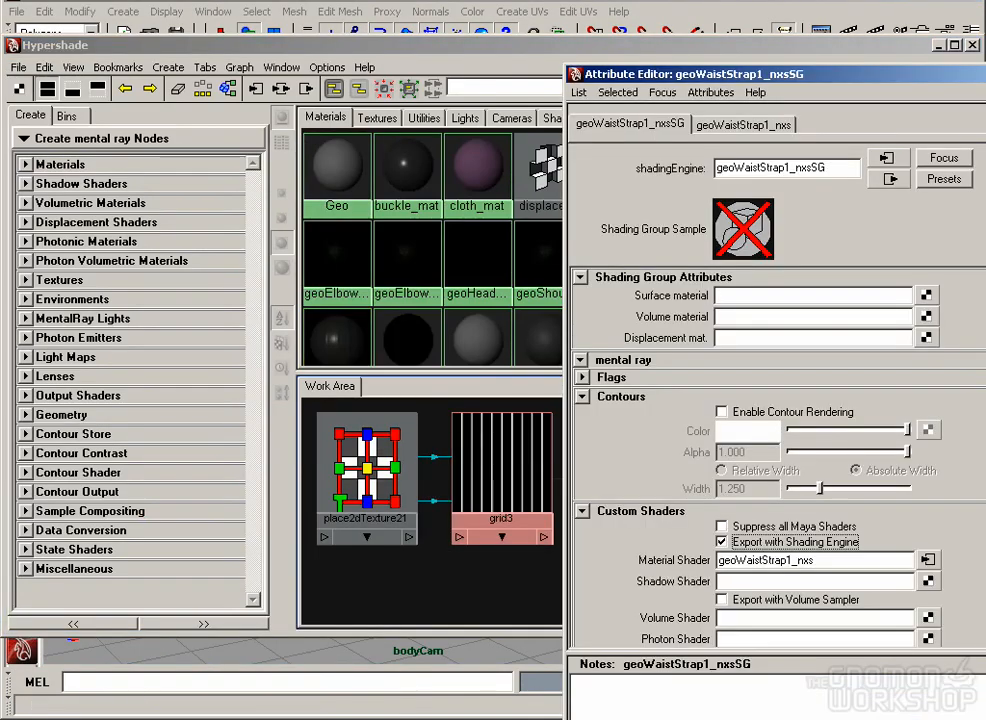
left_click(920, 716)
left_click(936, 46)
left_click(89, 92)
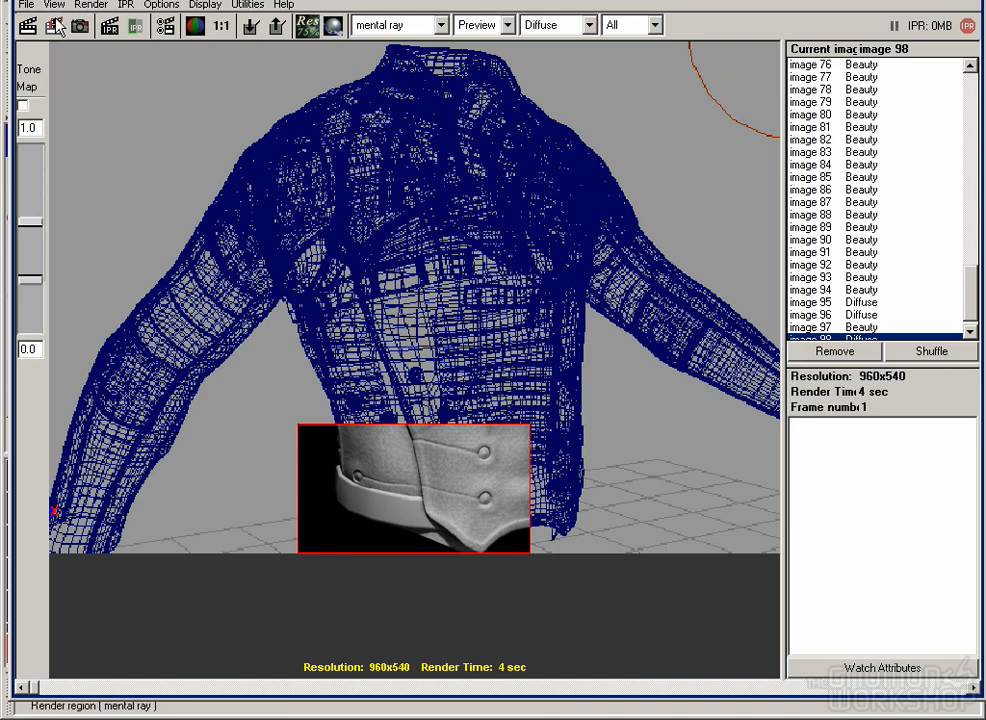
left_click(53, 26)
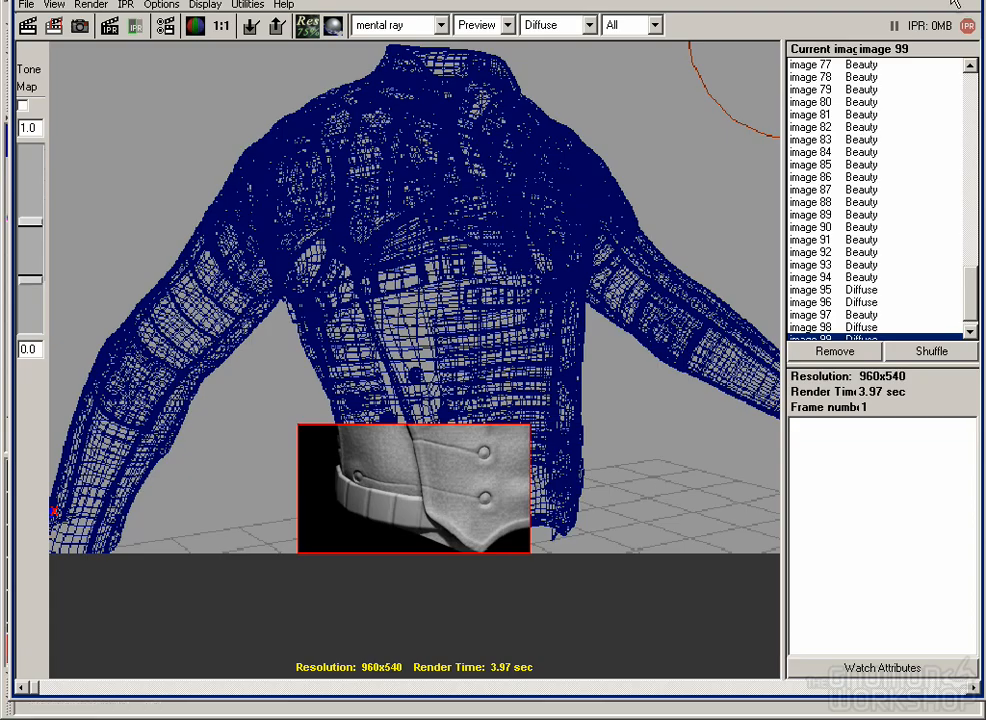
Step: Set the grid3 texture's Repeat U to 20 in place2dTexture21
left_click(950, 2)
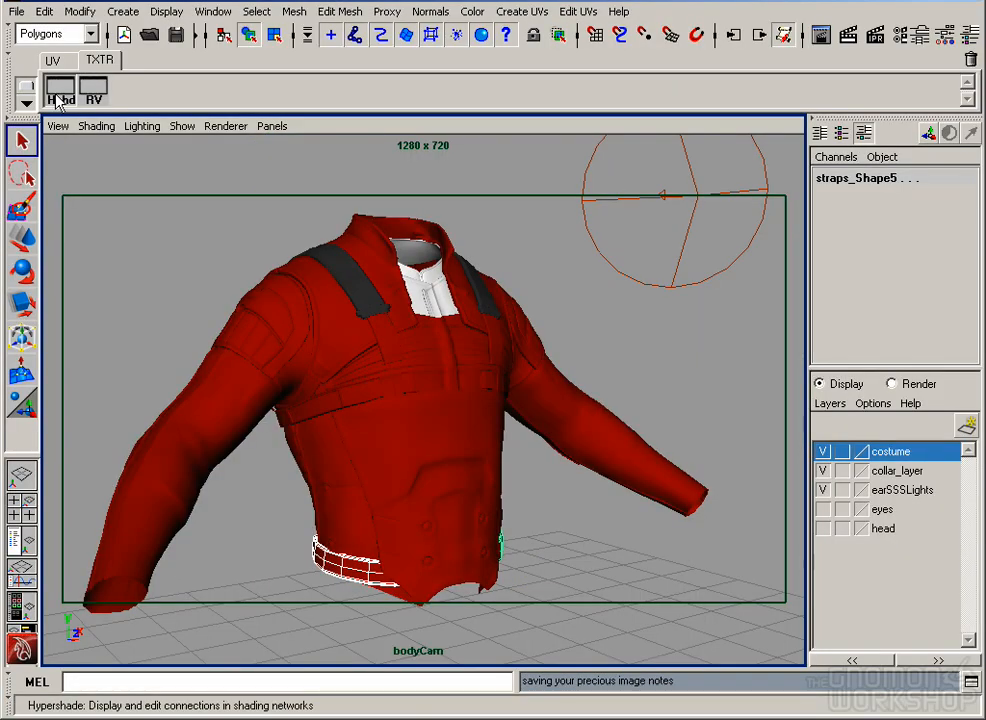
left_click(58, 98)
double_click(510, 497)
left_click(657, 124)
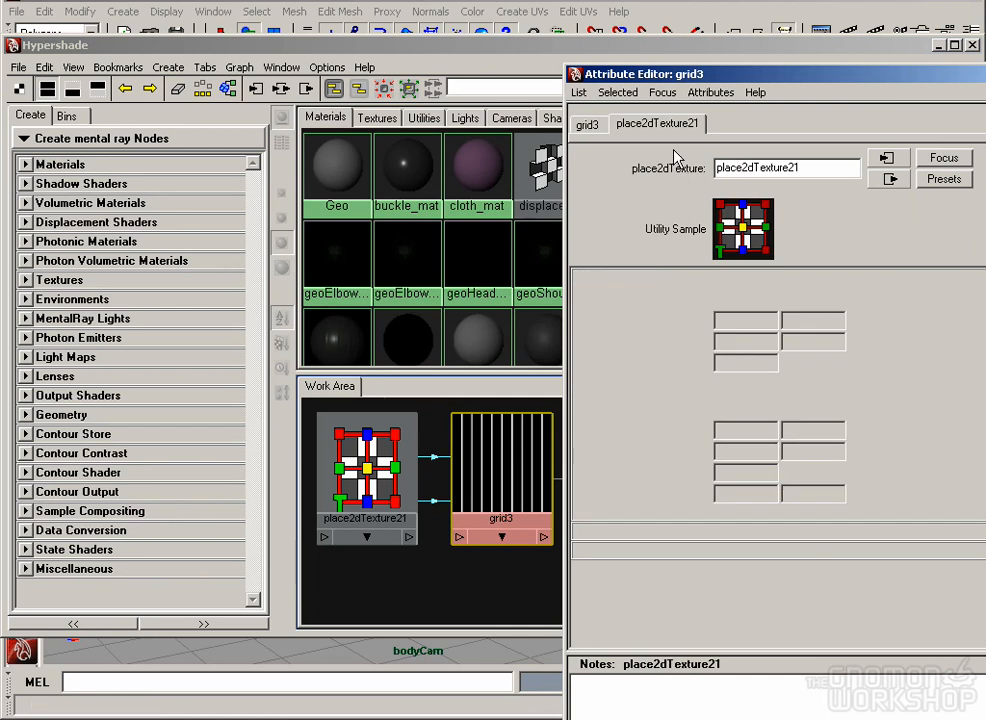
left_click_drag(750, 430, 690, 432)
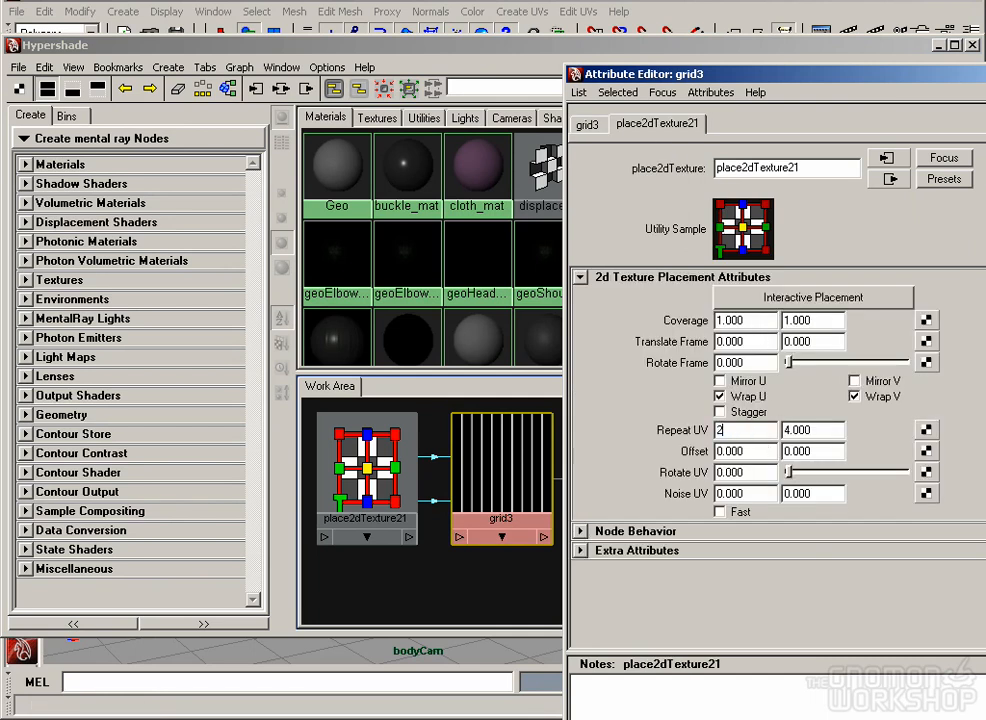
type("20")
key("Return")
left_click(350, 46)
Step: Set the bump depth of the bump2d7 node to 0.085
double_click(636, 470)
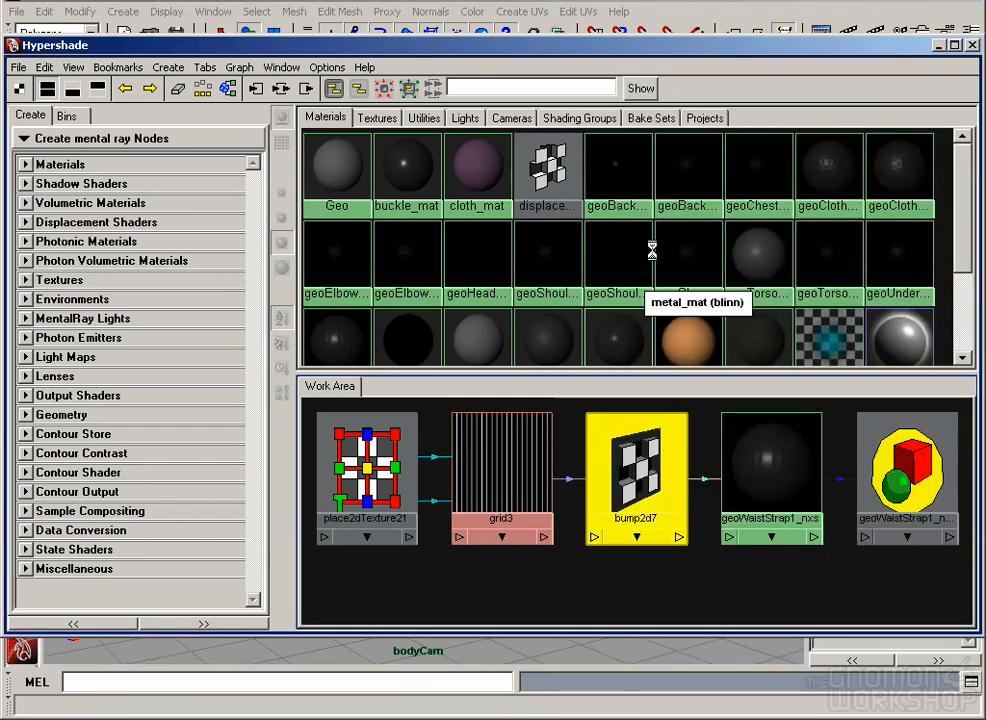
left_click_drag(752, 317, 725, 318)
type("065")
key("Return")
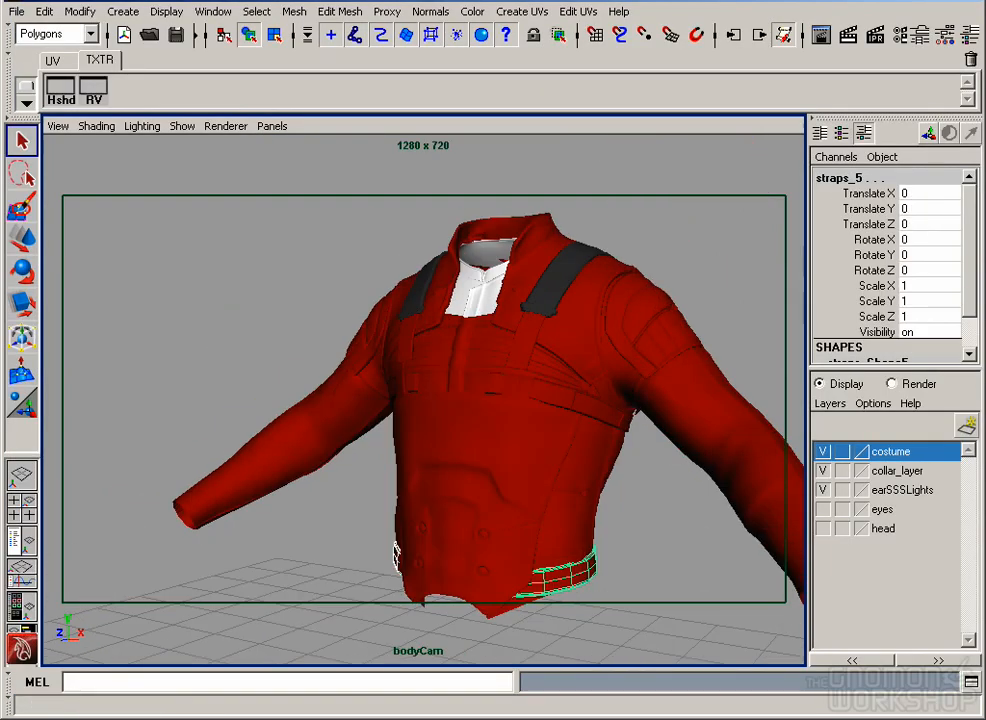
Step: Deselect everything, save the scene and check the waist straps in the reference image Geoadjust_MG02_022507.jpg
left_click(293, 11)
left_click(312, 112)
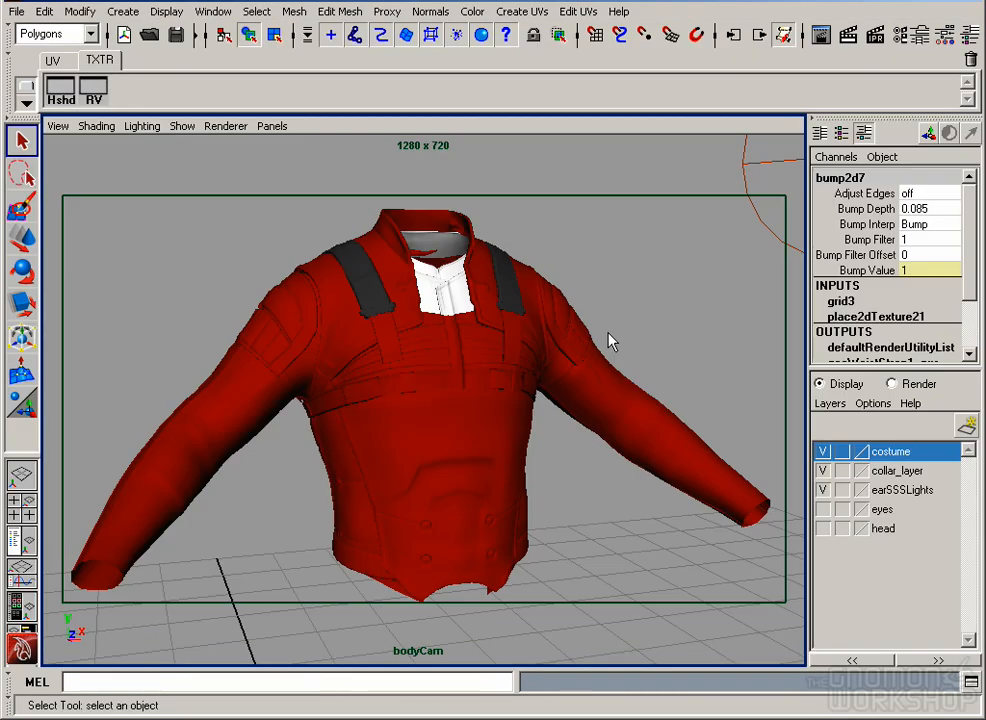
left_click(642, 299)
key("ctrl+s")
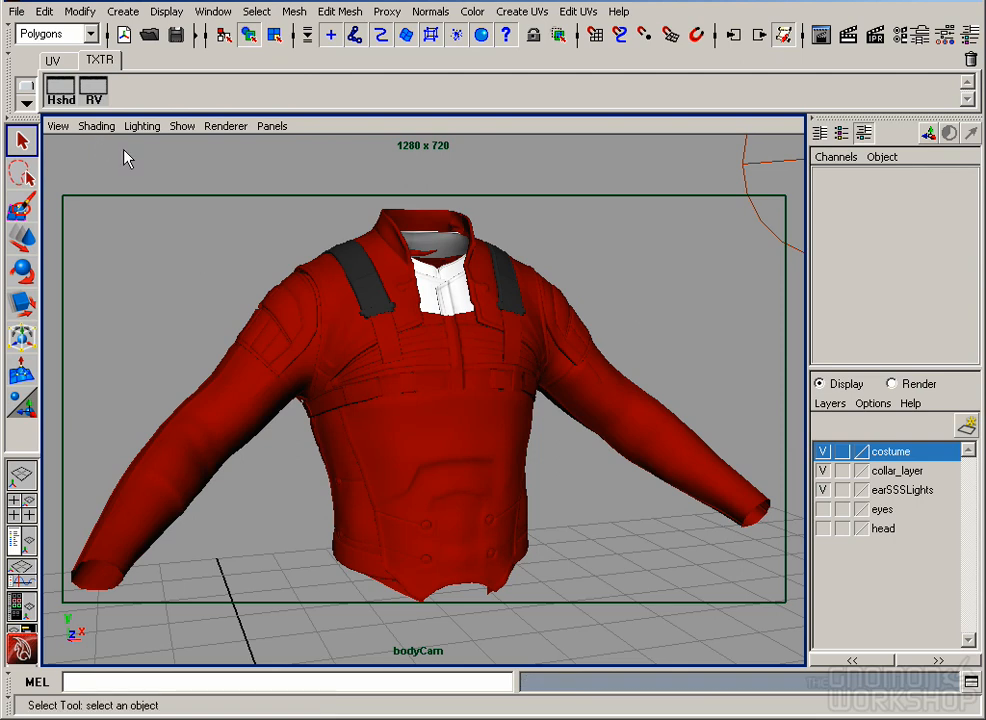
key("alt+Tab")
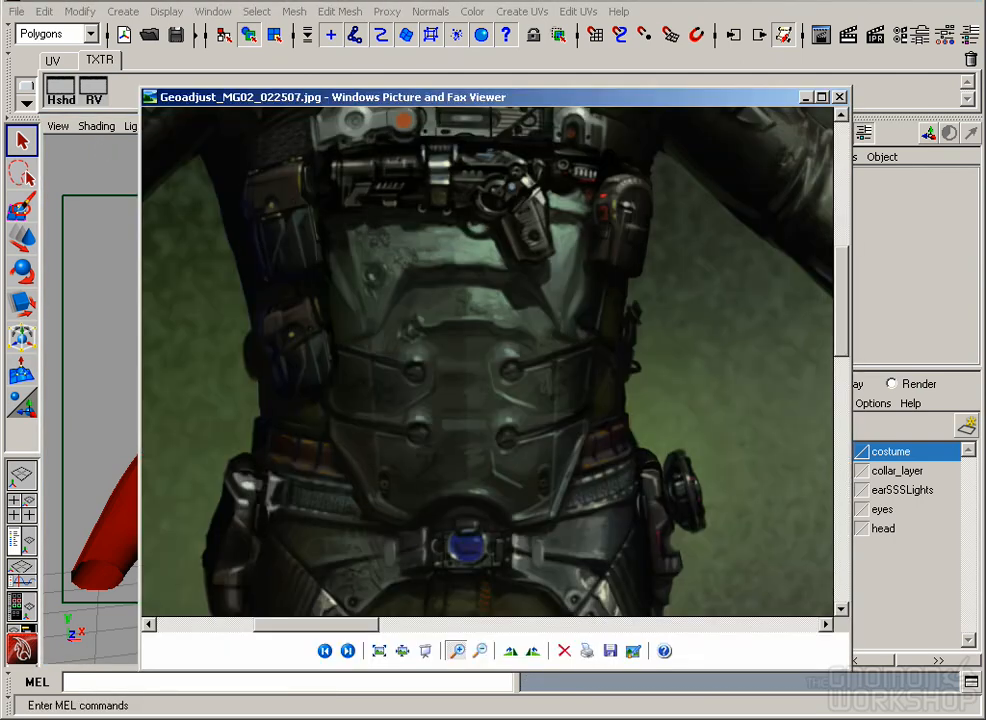
key("alt+Tab")
Step: Duplicate the grid3 texture and connect place2dTexture21 to the copy with the default connections
left_click(60, 95)
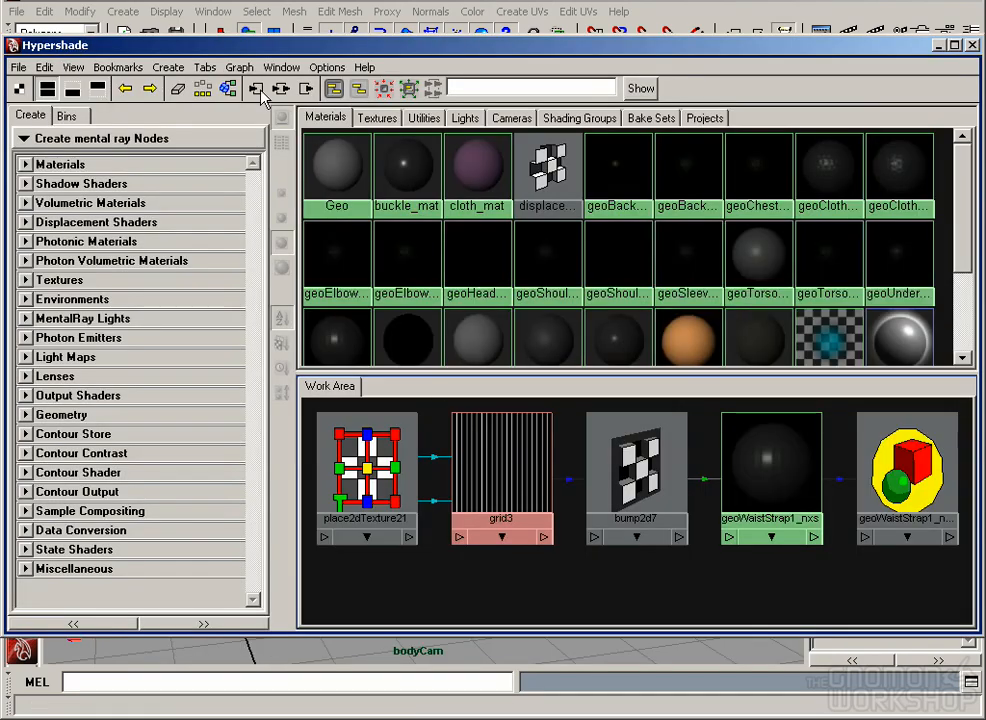
left_click(165, 70)
left_click(506, 486)
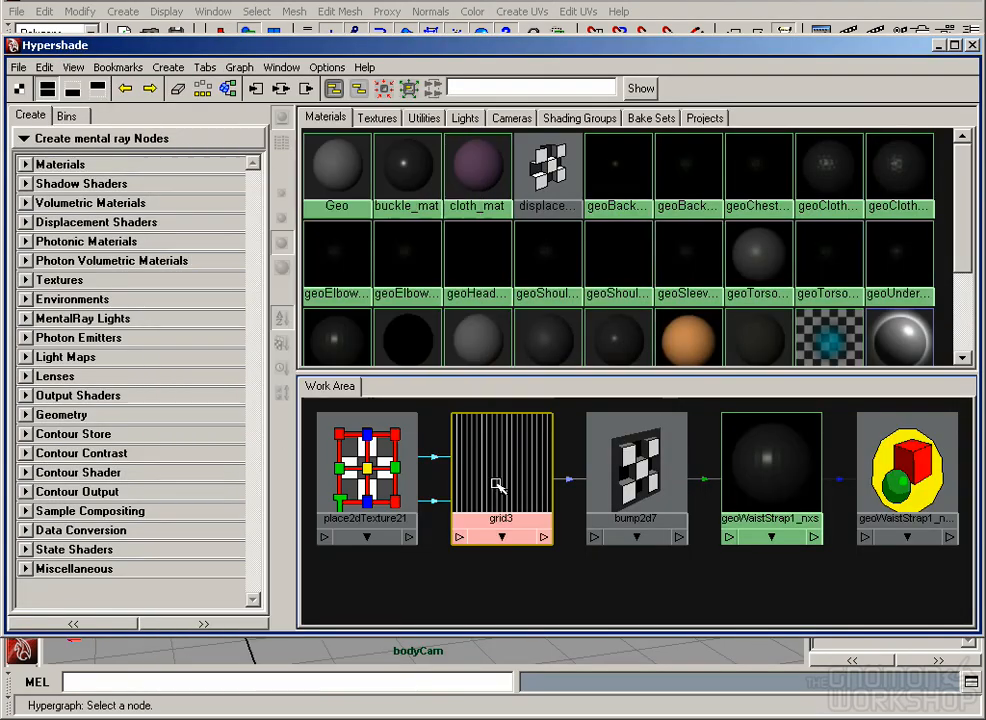
key("ctrl+d")
left_click(357, 436)
left_click(519, 559)
left_click(366, 455)
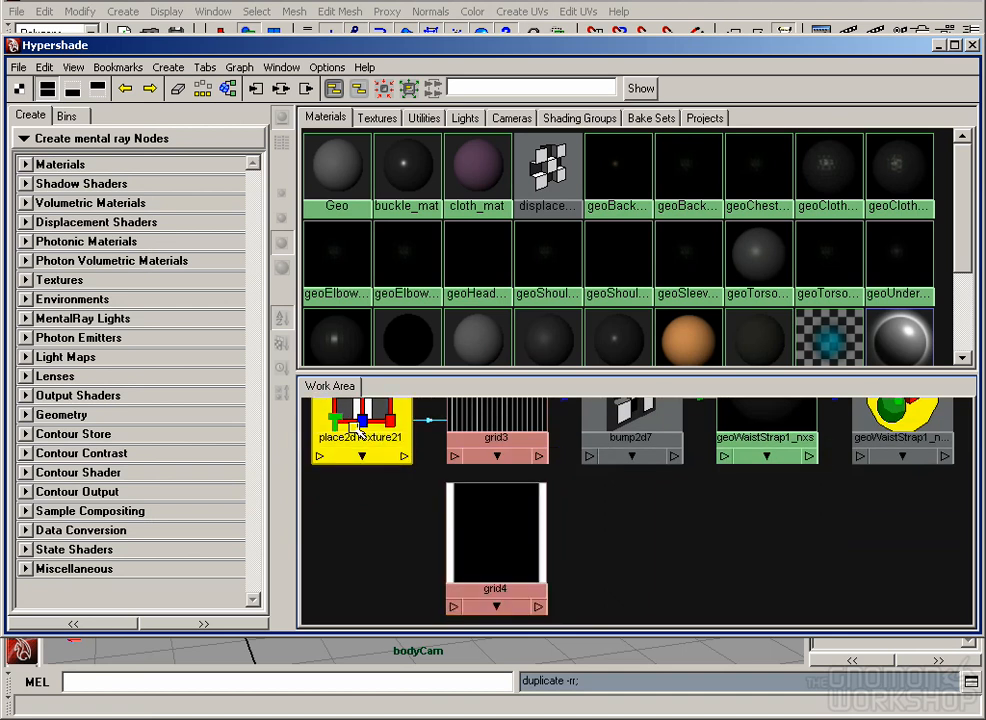
left_click_drag(357, 424, 484, 526)
left_click(562, 558)
Step: Open the grid4 texture's attributes, darken its line color to a value of 0.107 and lighten the filler color to grey
double_click(497, 550)
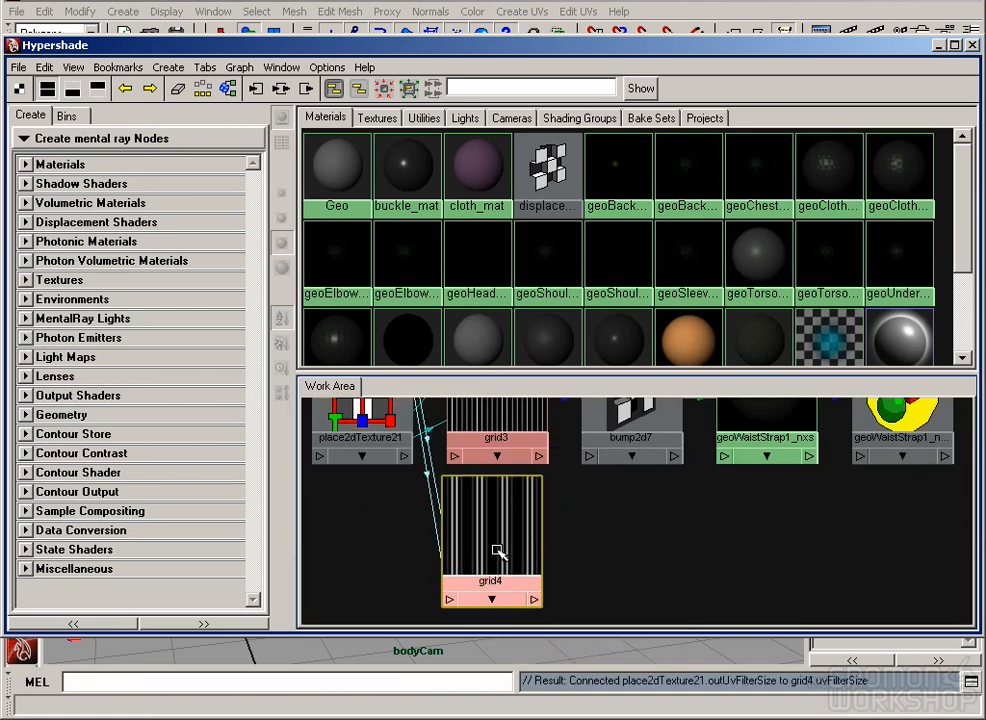
left_click(587, 124)
left_click(580, 424)
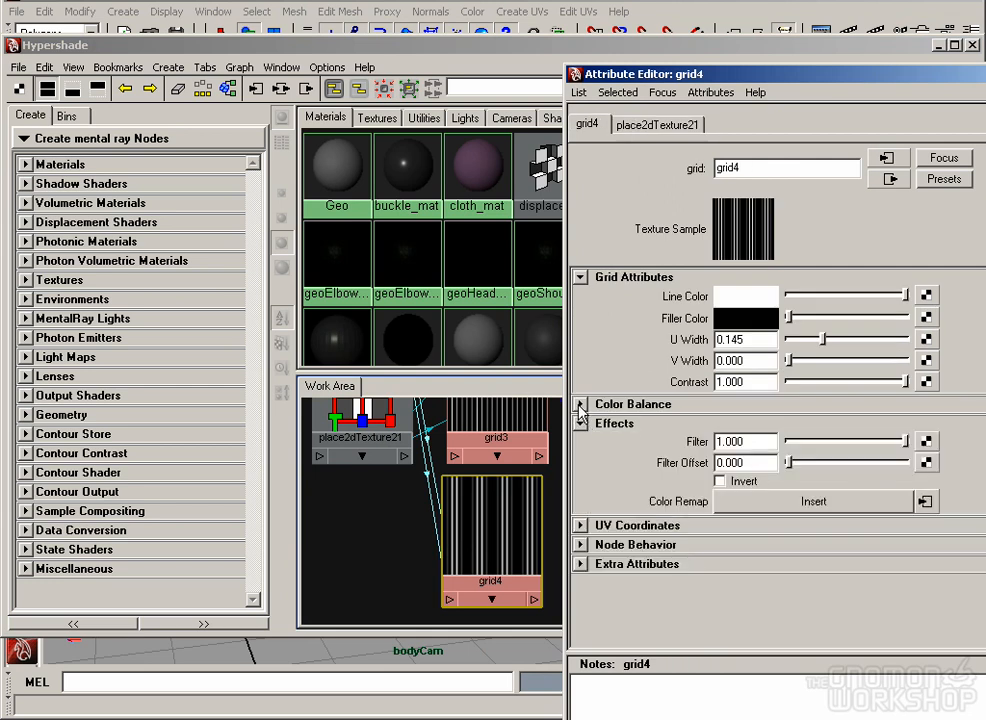
left_click(580, 404)
left_click(745, 300)
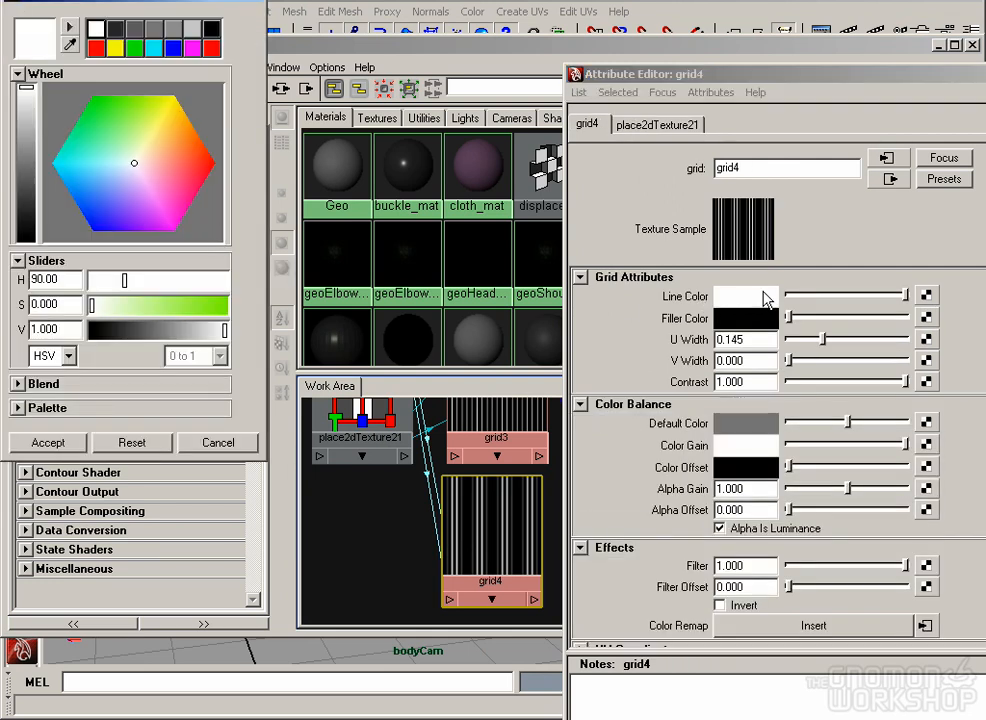
mouse_move(832, 296)
left_mouse_down()
mouse_move(800, 296)
mouse_move(845, 317)
mouse_move(830, 317)
left_mouse_up()
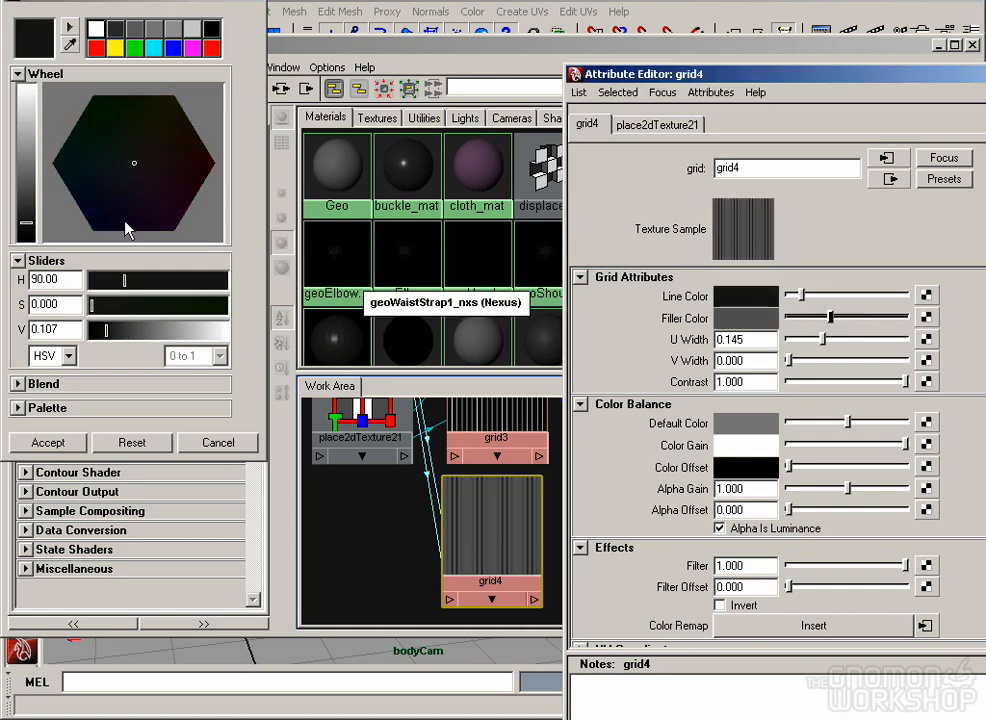
Step: Tint grid4's line color a very dark brown and its filler color brown with H 26.94, S 0.554 and V 0.372
left_click(156, 144)
left_click(28, 176)
left_click(169, 147)
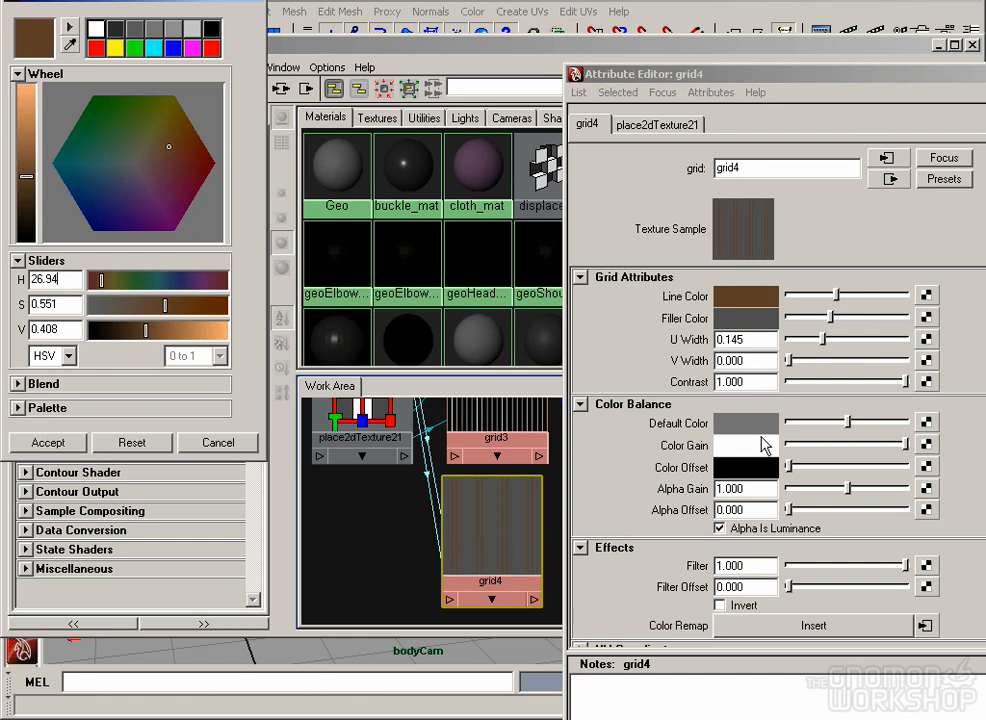
mouse_move(830, 317)
left_mouse_down()
mouse_move(815, 320)
mouse_move(803, 297)
mouse_move(843, 314)
mouse_move(833, 318)
left_mouse_up()
left_click(733, 318)
left_click(165, 305)
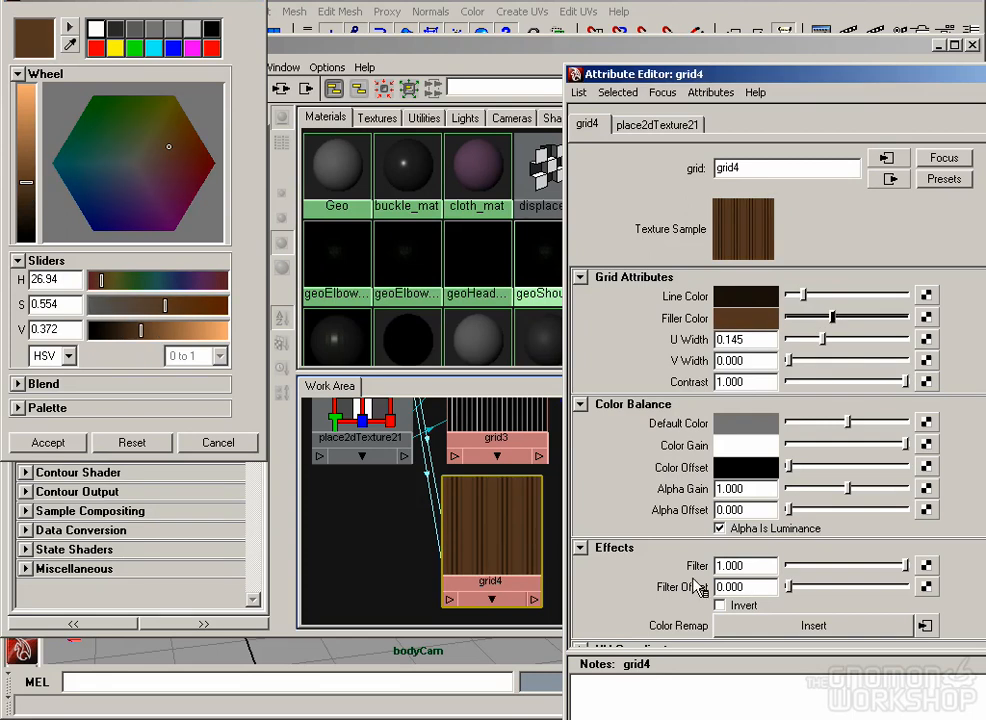
Step: Set the Filter Offset of the grid4 texture to 0.1
left_click_drag(750, 566, 670, 574)
left_click_drag(764, 585, 650, 592)
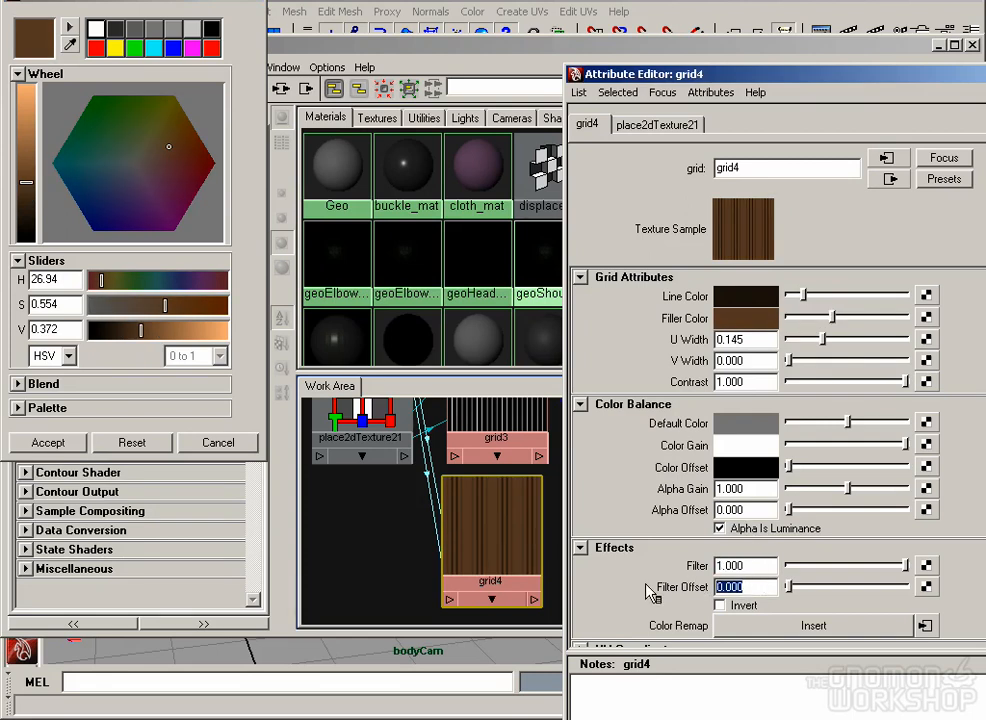
type(".1")
key("Return")
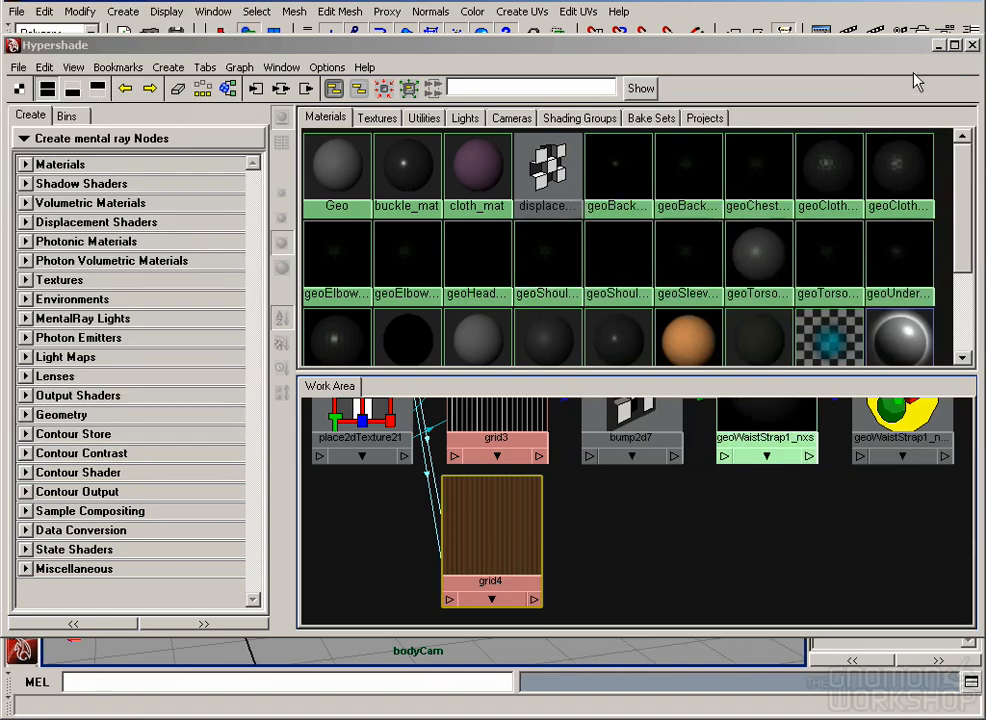
Step: Change the render pass in the Render View and render the waist strap region again
left_click(939, 45)
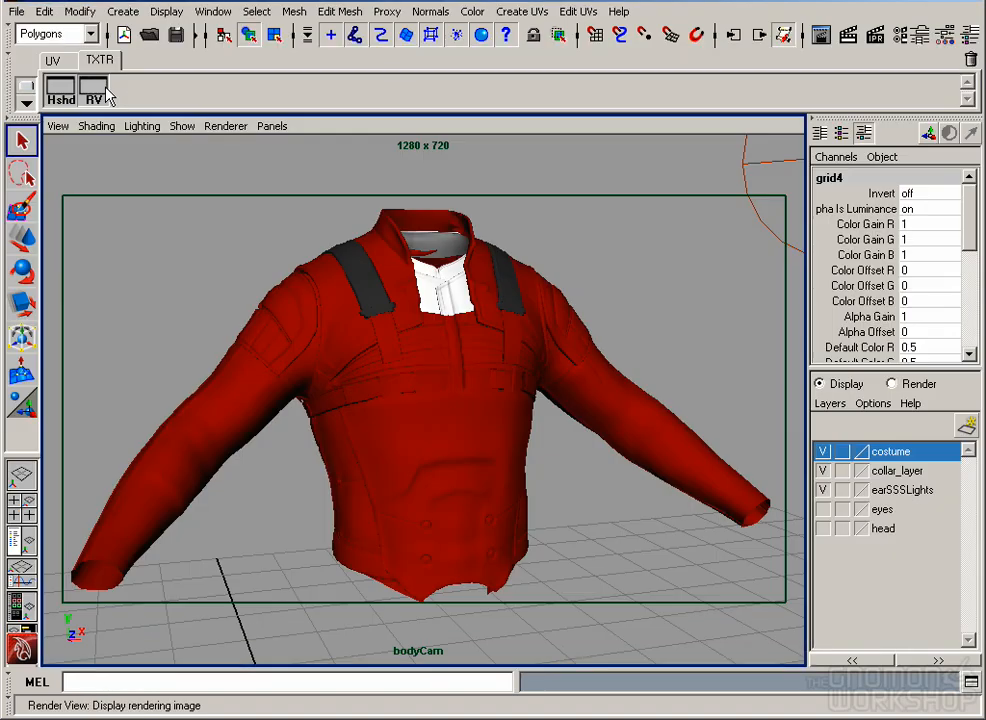
left_click(107, 93)
left_click(546, 27)
left_click(475, 25)
left_click(495, 61)
left_click(54, 26)
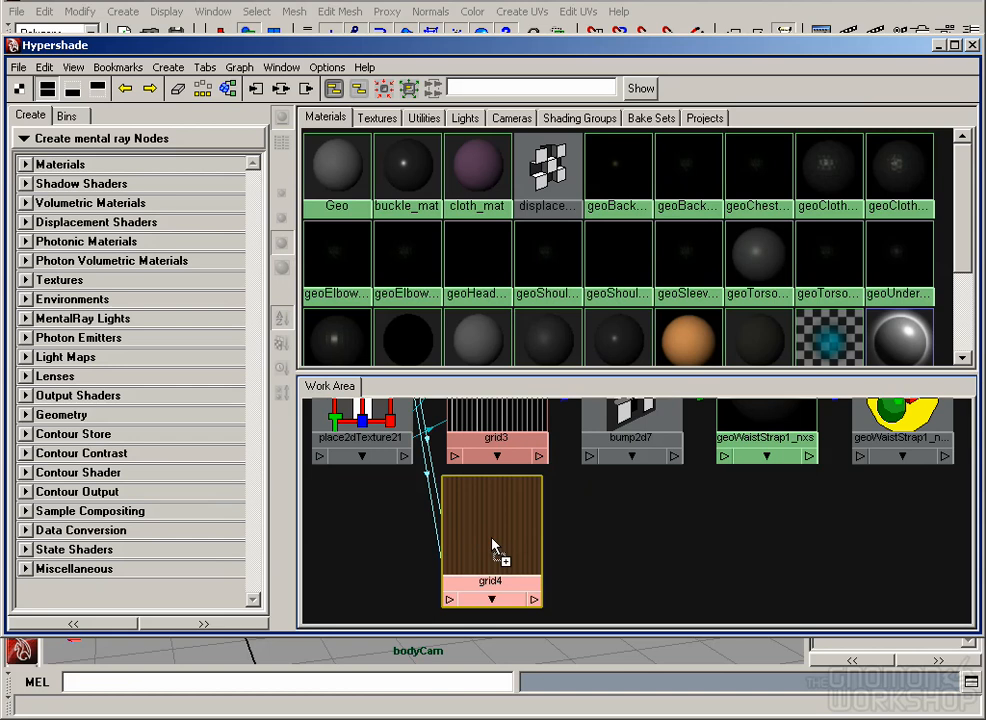
Step: Connect the grid4 texture to the color input of the geoWaistStrap1_nxs shader
left_click_drag(492, 547, 768, 425)
left_click(815, 610)
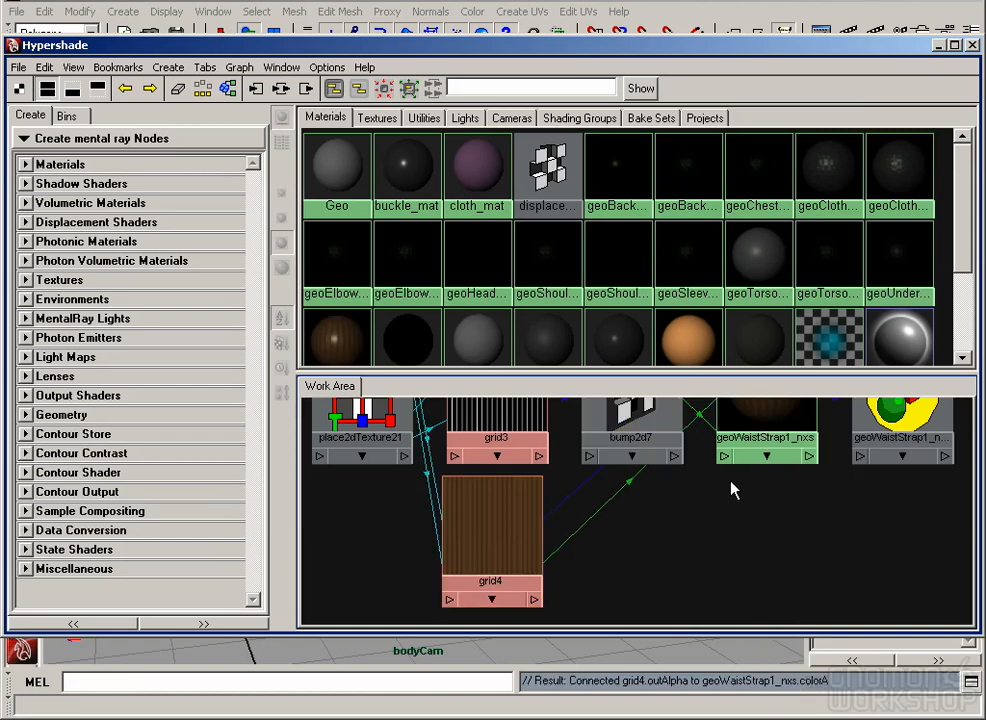
left_click_drag(733, 489, 717, 535)
Step: Set the bump depth of the bump2d7 node to 0.12
left_click(752, 316)
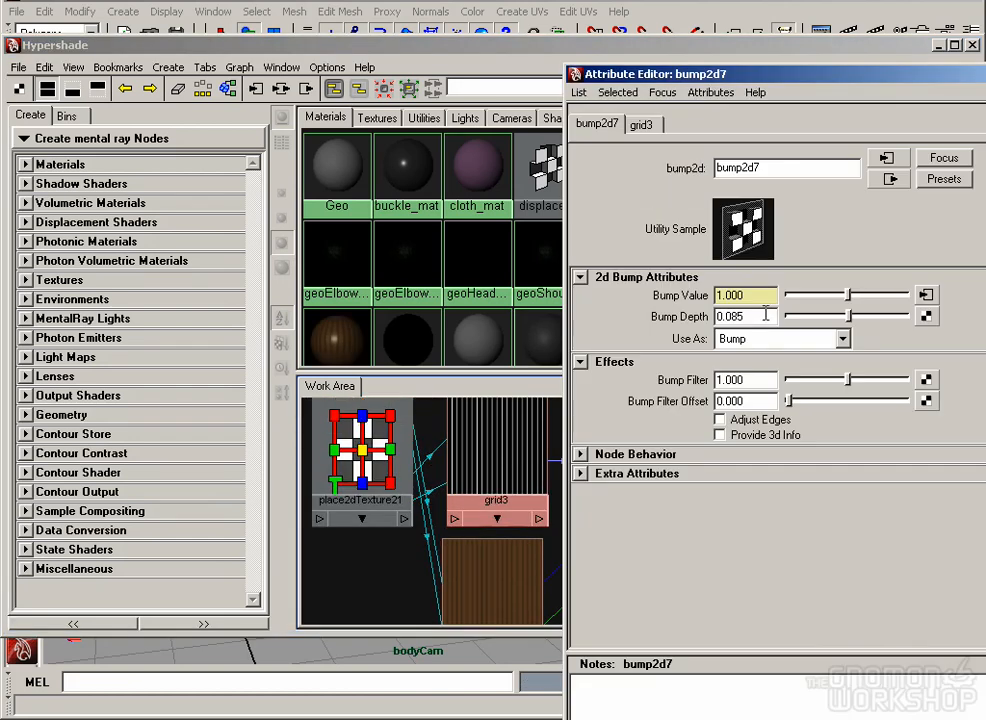
left_click_drag(722, 316, 752, 316)
type("12")
key("Return")
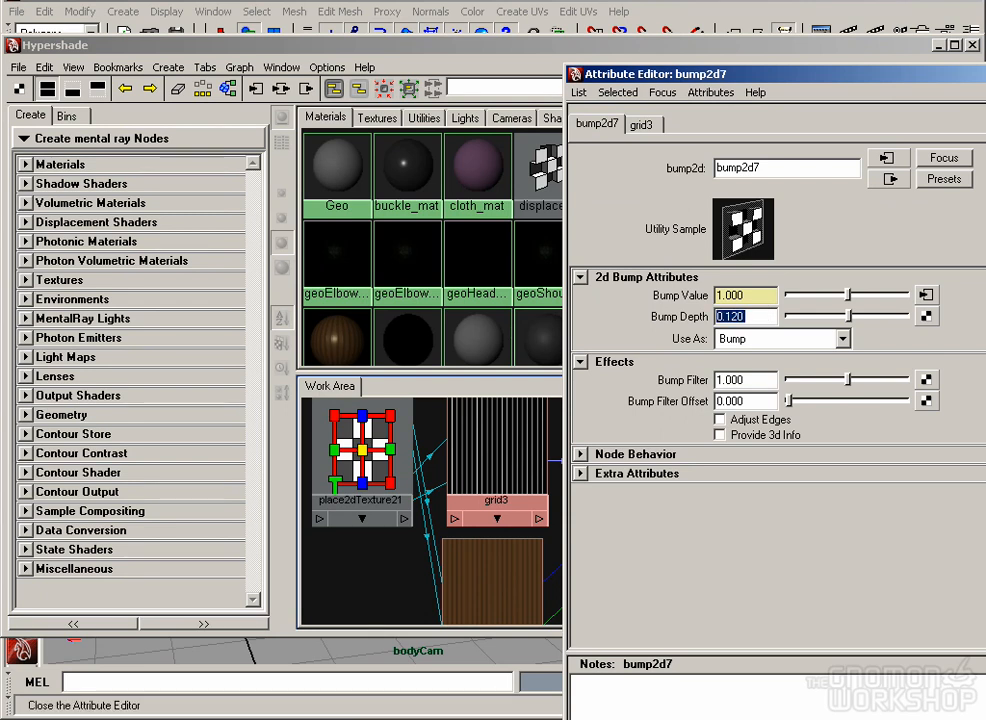
left_click(980, 715)
double_click(14, 45)
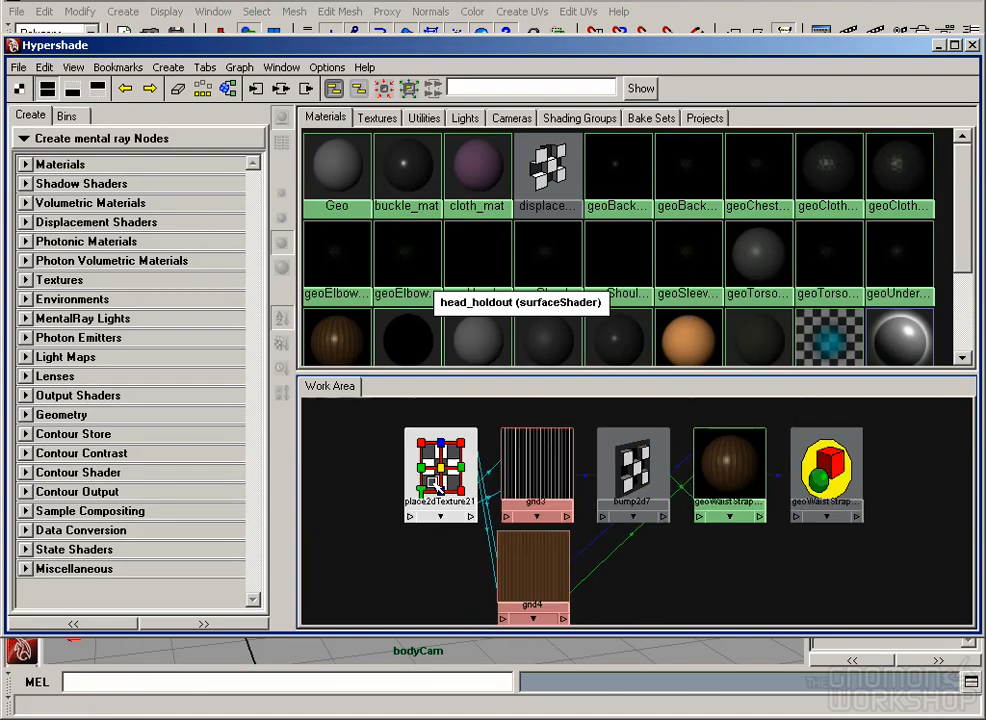
Step: Create a ramp texture with its own 2D placement node beside the grid4 texture
left_click(168, 67)
mouse_move(258, 145)
left_click(420, 341)
double_click(458, 494)
Step: Store grid4's brown filler color as a reusable swatch in the Color Chooser
left_click(548, 488)
left_click(745, 318)
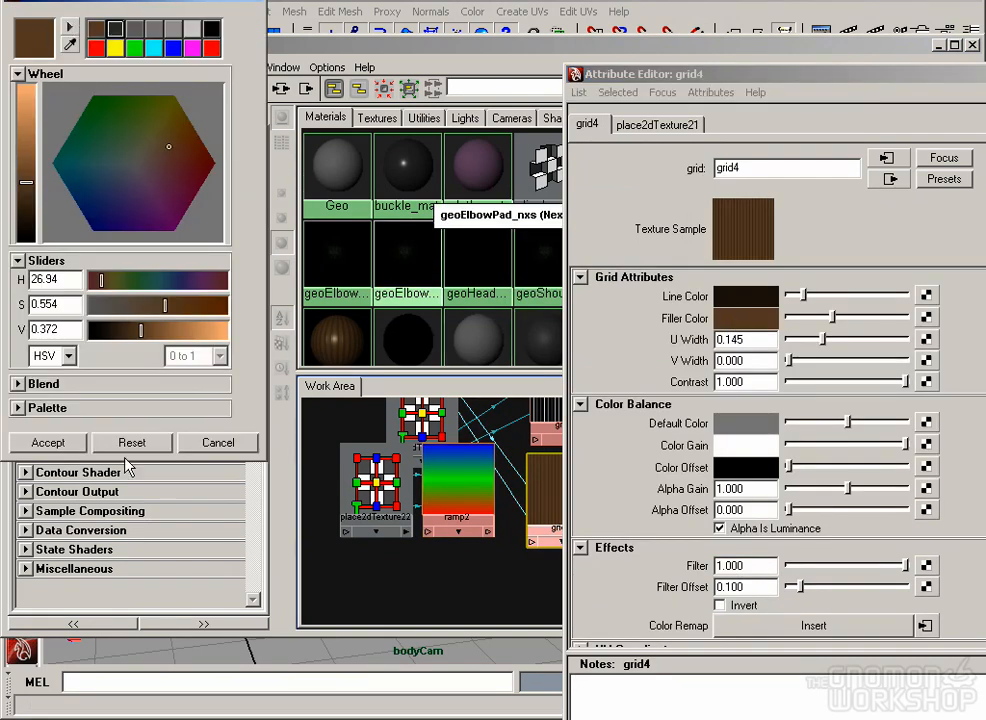
left_click(48, 442)
left_click(935, 716)
Step: Set the bottom and top color entries of the ramp2 texture to the stored brown
double_click(452, 500)
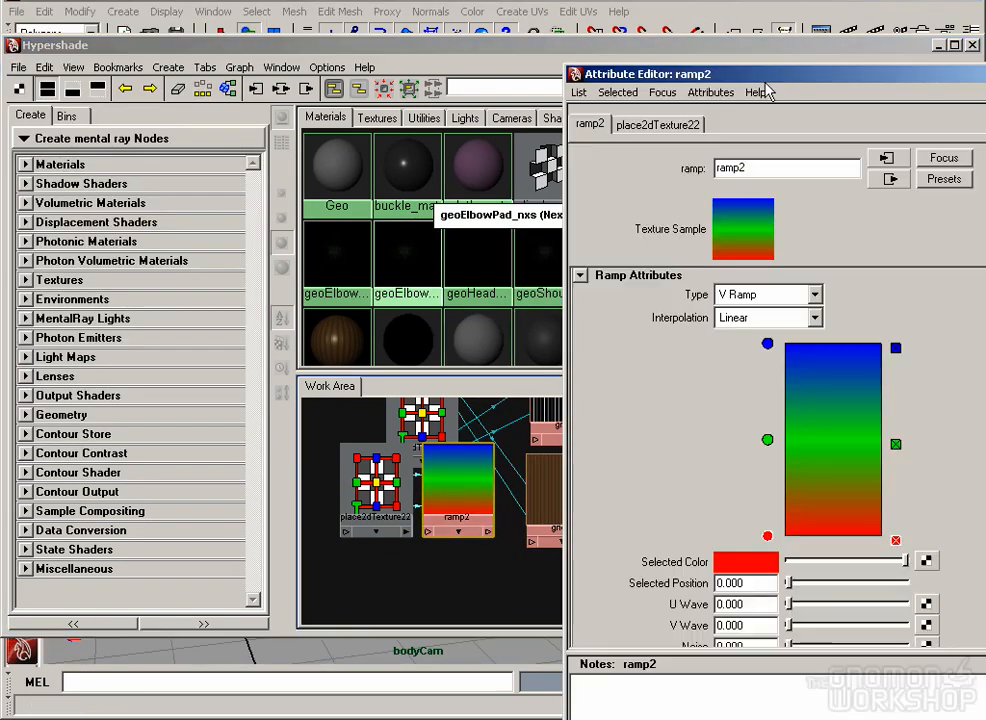
left_click_drag(590, 72, 255, 36)
left_click(412, 525)
left_click(97, 30)
left_click(432, 308)
left_click(96, 29)
left_click(70, 443)
Step: Set the interpolation of the ramp2 texture to Smooth
left_click(418, 284)
left_click(422, 378)
left_click(431, 284)
left_click(428, 366)
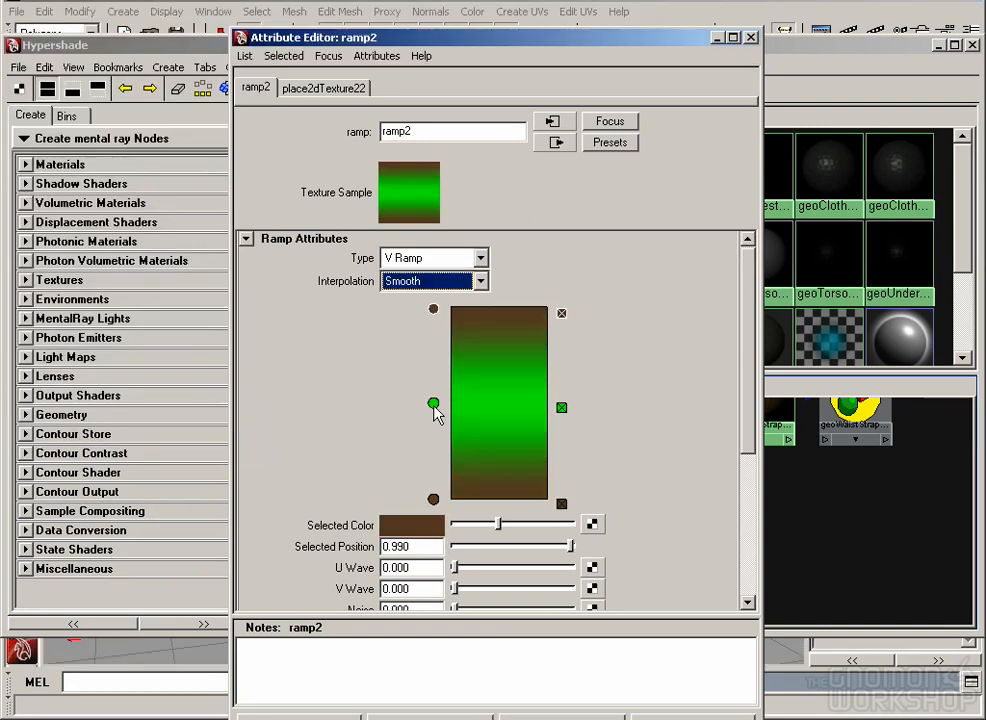
Step: Recolor ramp2's middle entry from the stored brown to a greyish tone with S 0.047 and V 0.525
left_click(425, 525)
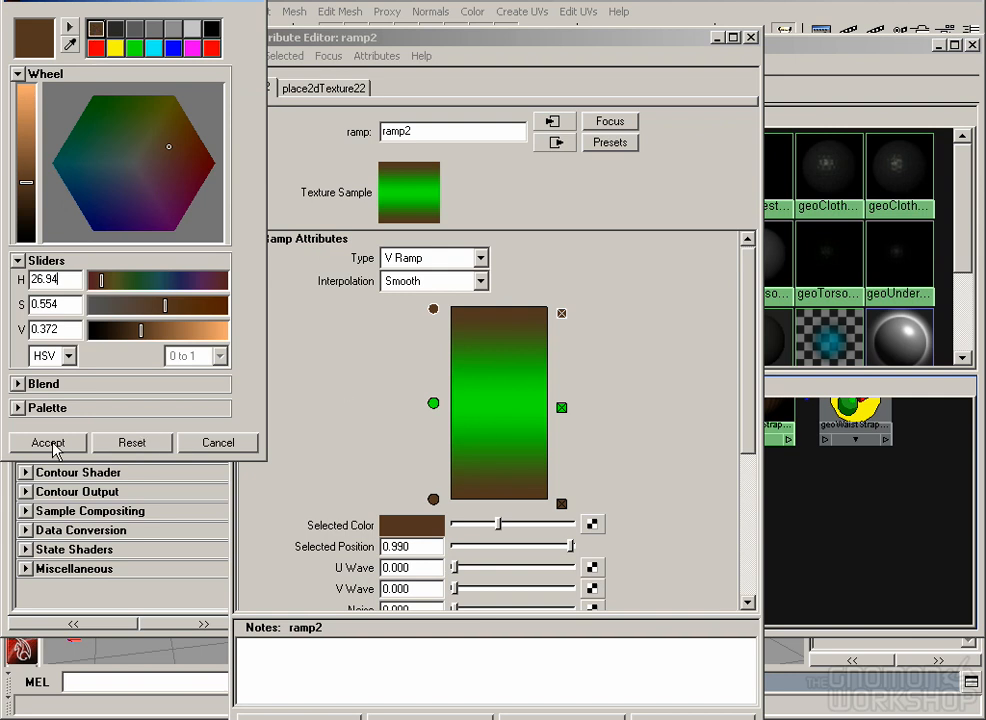
left_click(60, 443)
double_click(433, 404)
left_click(96, 29)
left_click(139, 305)
left_click_drag(141, 329, 97, 307)
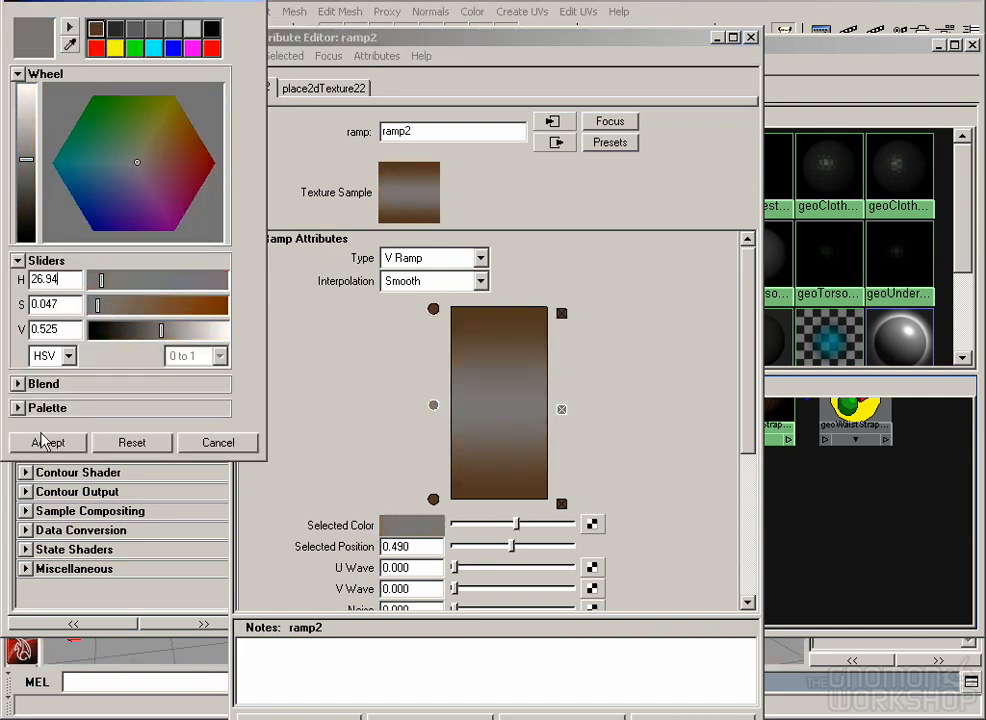
Step: Move ramp2's top and bottom color entries to positions 0.895 and 0.115 and set its noise to 0.157
left_click(48, 442)
left_click_drag(433, 309, 433, 328)
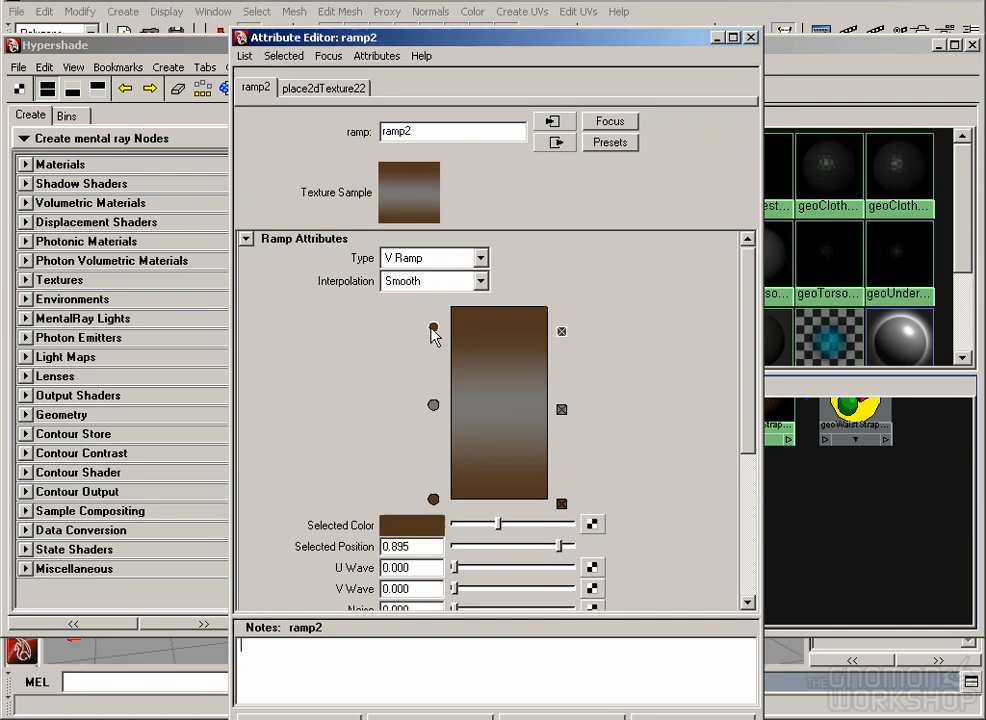
left_click(431, 500)
scroll(600, 480, "down", 3)
left_click_drag(456, 516, 473, 521)
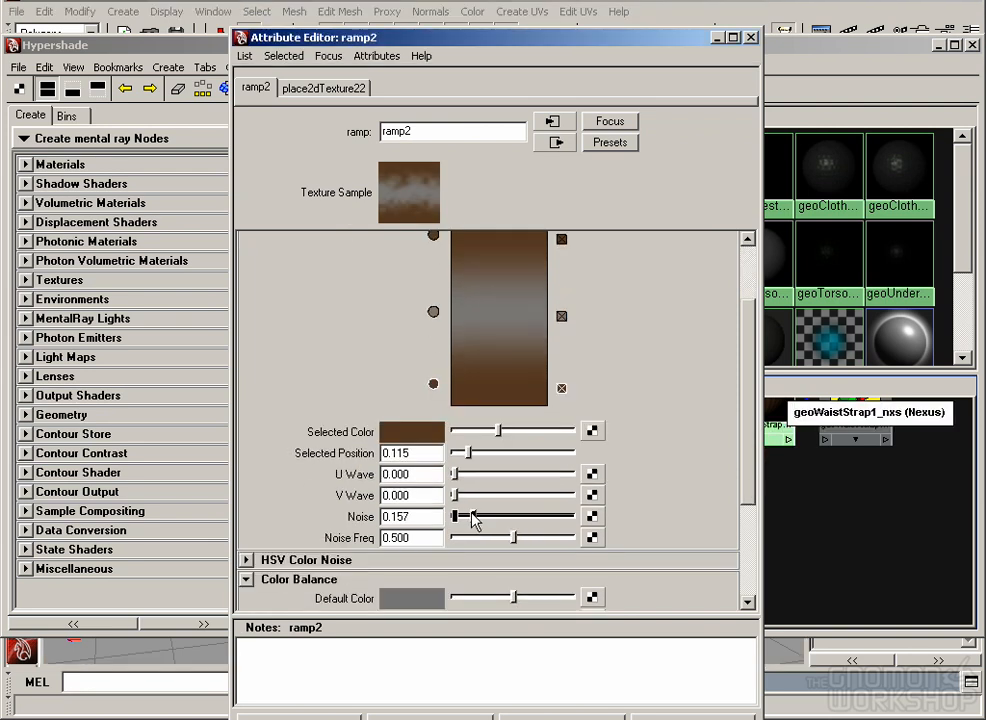
left_click(692, 716)
Step: Connect the out color of ramp2 to the filler color of grid4
double_click(562, 490)
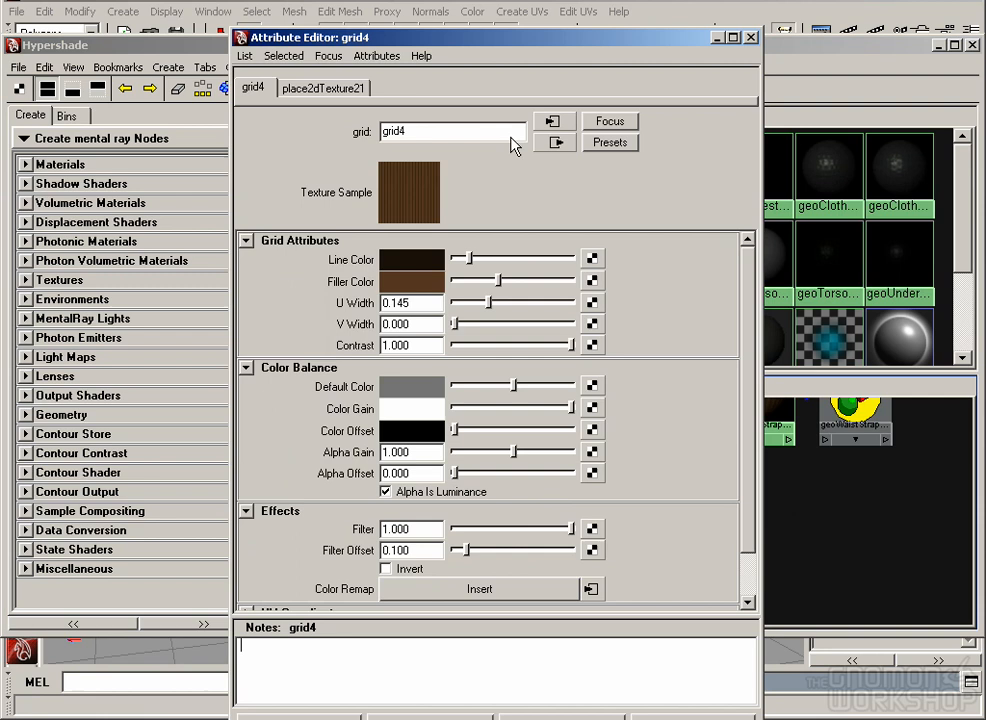
left_click_drag(422, 42, 798, 12)
left_click(543, 46)
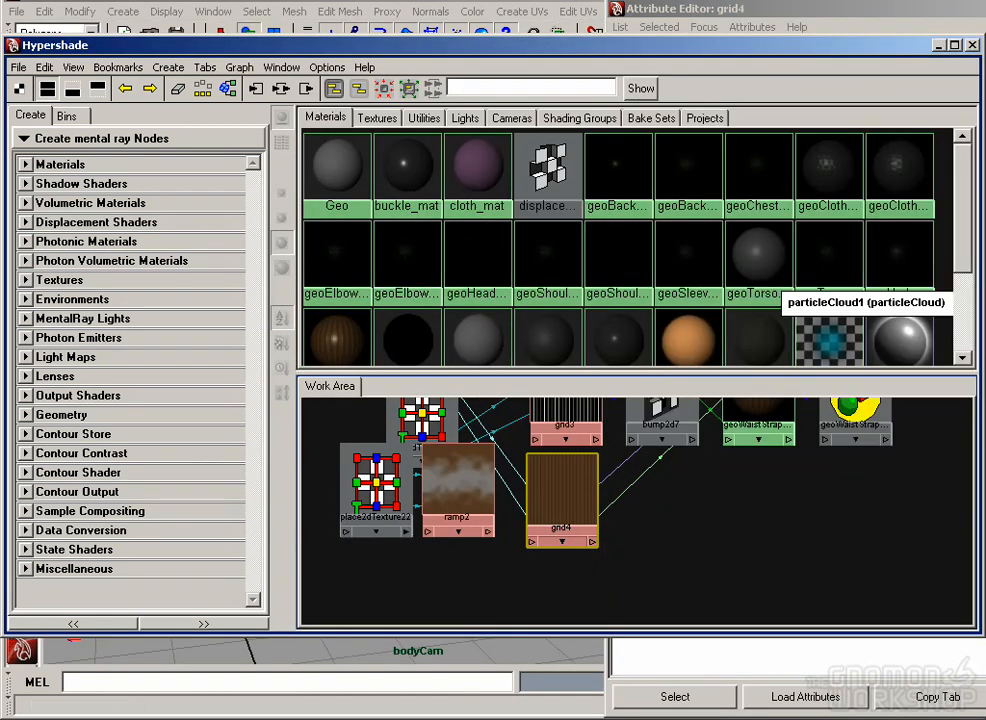
key("ctrl+a")
key("ctrl+a")
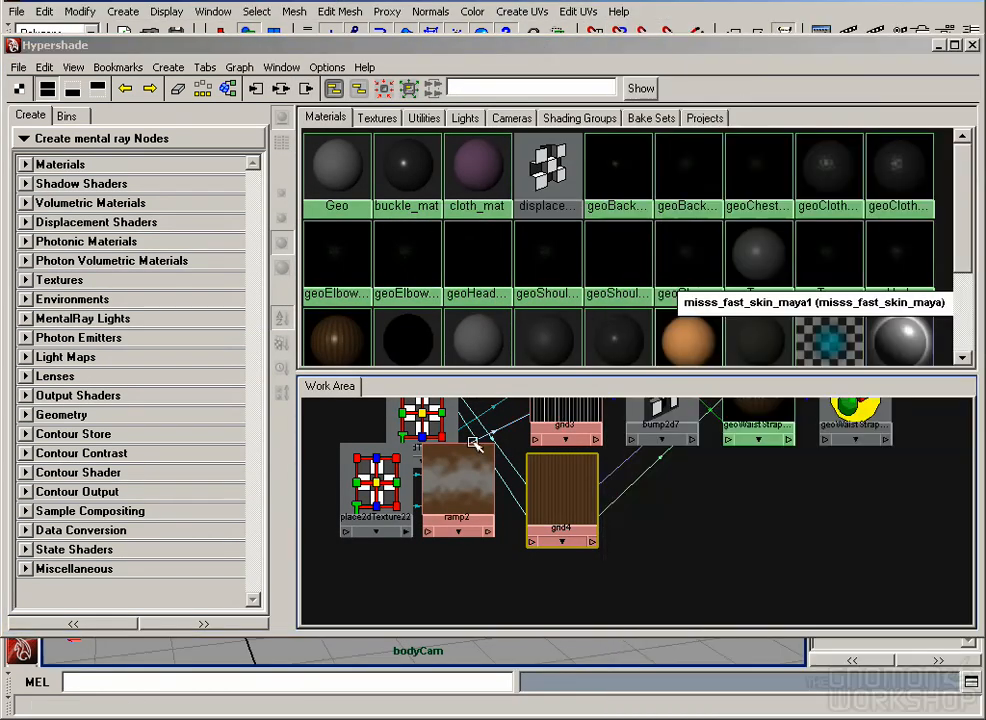
left_click_drag(460, 472, 580, 505)
left_click(688, 600)
left_click(729, 586)
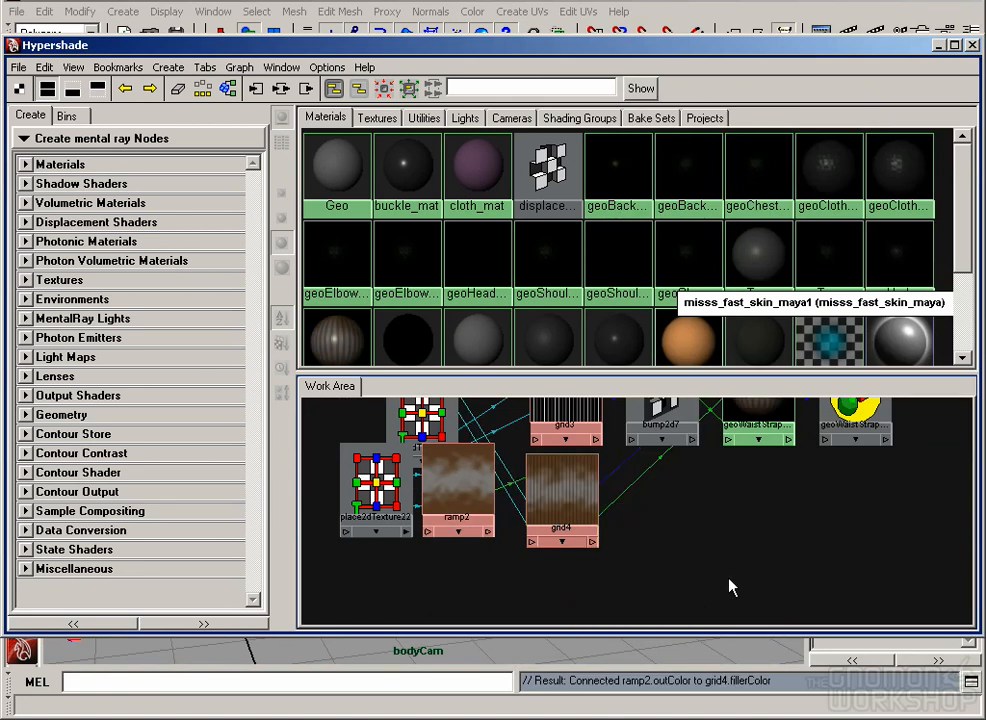
Step: Reposition the ramp2 node below place2dTexture21 and bunch its three color entries towards the ramp's top
left_click(377, 532)
left_click_drag(456, 515, 427, 562)
double_click(420, 530)
scroll(808, 290, "up", 3)
left_click_drag(808, 295, 808, 286)
left_click_drag(809, 378, 808, 331)
left_click_drag(809, 449, 810, 315)
Step: Raise ramp2's noise frequency, reduce its noise to 0.058 and render the waist region
scroll(873, 406, "down", 3)
left_click_drag(889, 482, 948, 482)
left_click_drag(840, 458, 839, 461)
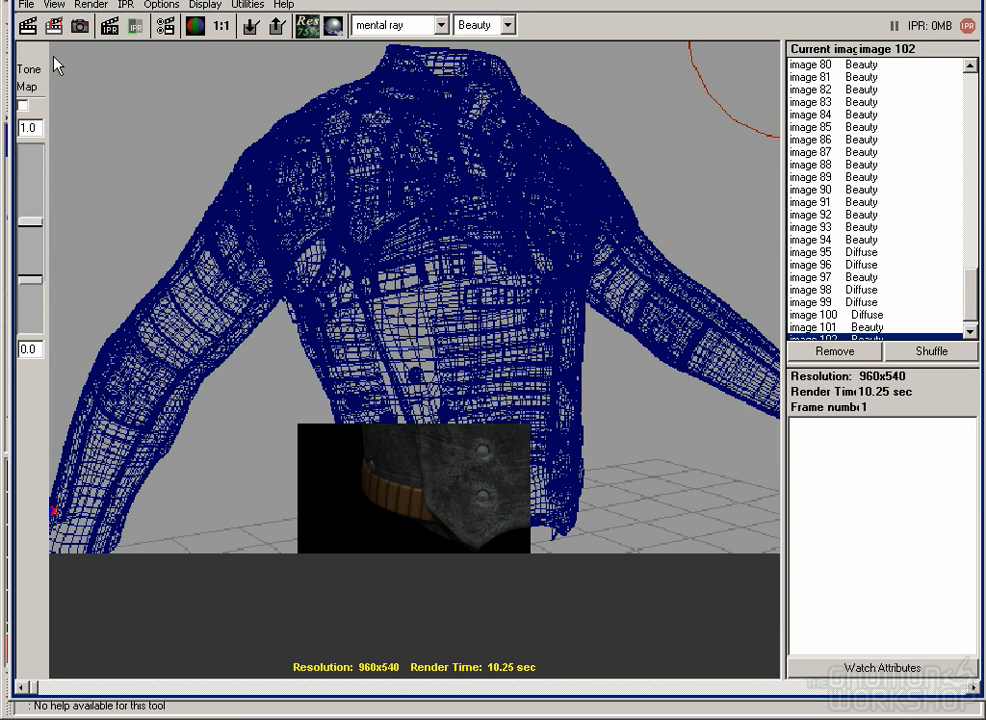
left_click(53, 24)
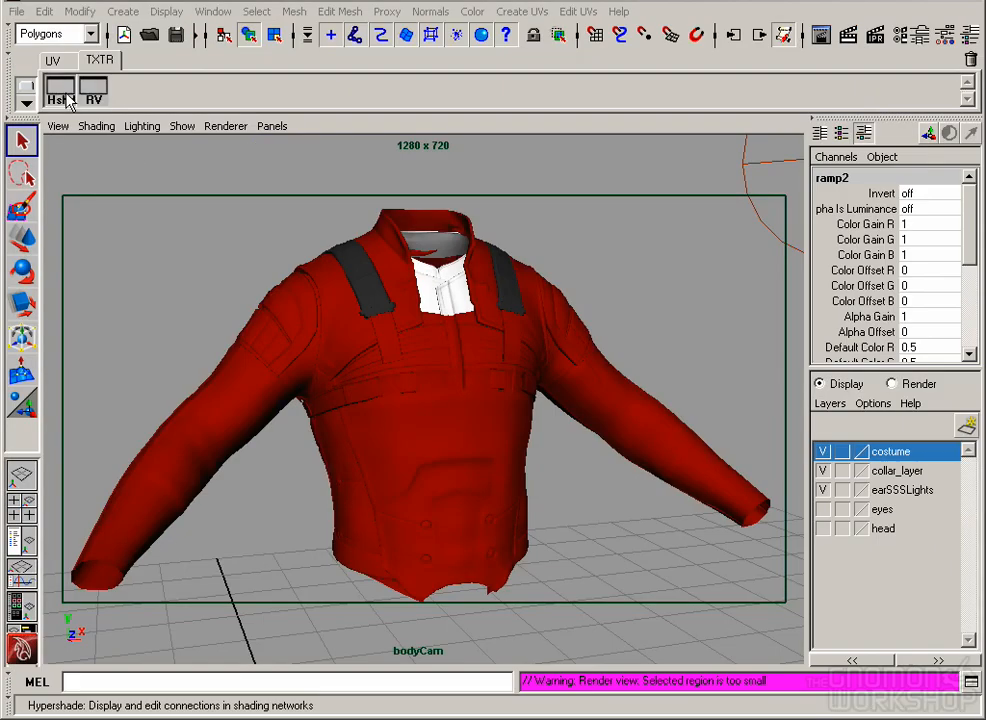
Step: Squeeze ramp2's color entries closer to the top, with the lowest at 0.835, and set the interpolation to Linear
left_click(62, 95)
double_click(420, 526)
left_click(809, 283)
left_click_drag(809, 317, 809, 292)
left_click_drag(809, 344, 811, 311)
left_click(790, 256)
left_click(785, 290)
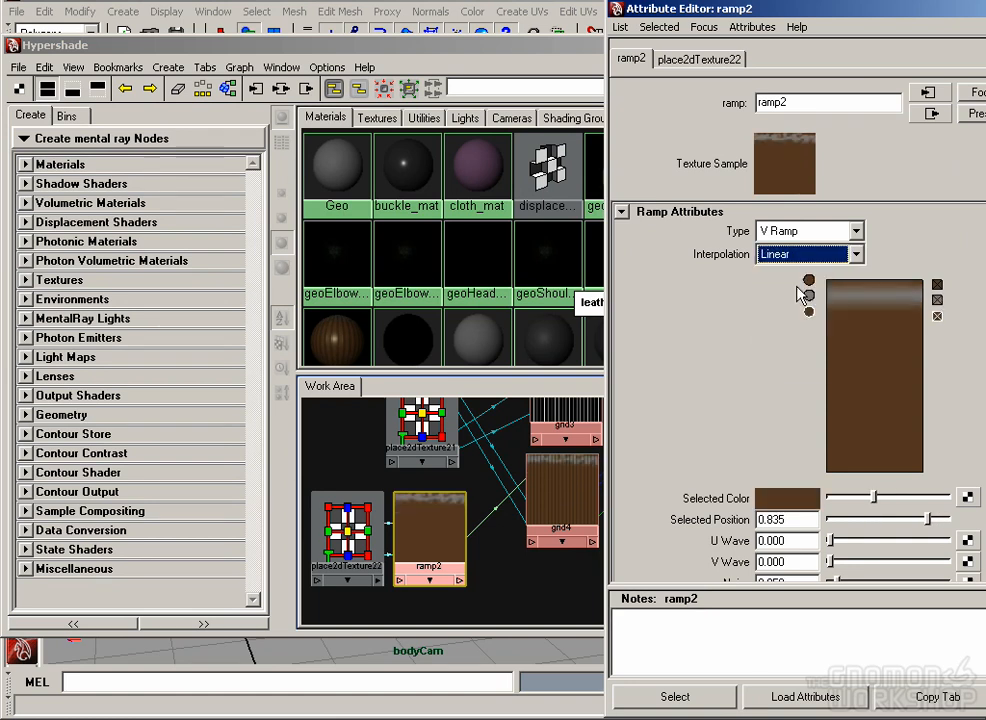
Step: Recolor ramp2's middle entry to a darker grey-brown with S 0.156 and V 0.438
left_click(809, 297)
left_click(789, 497)
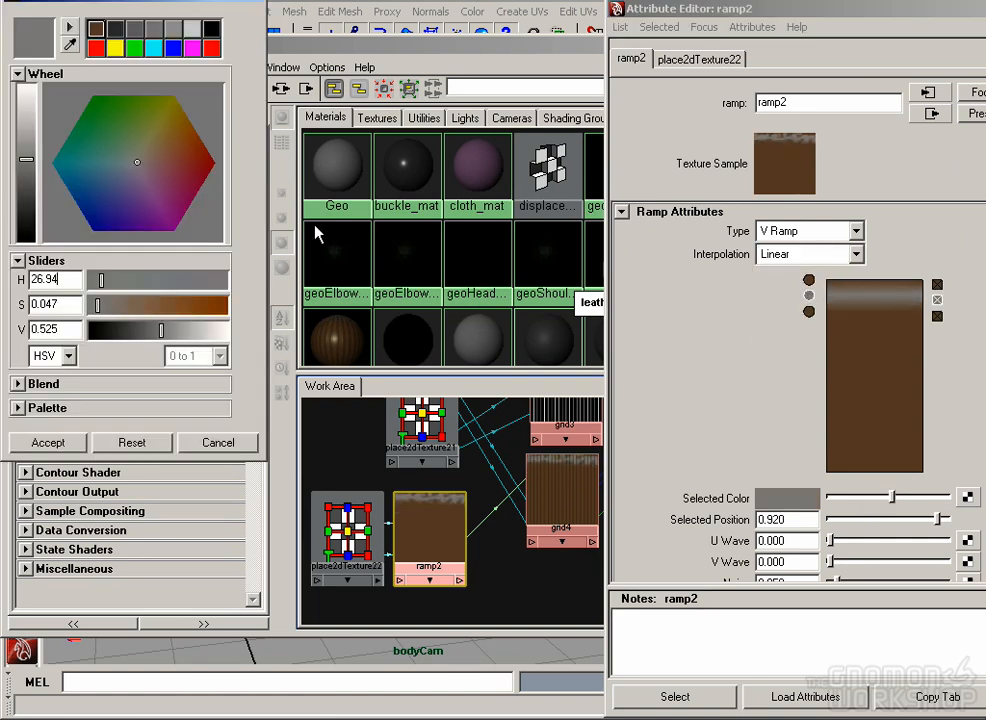
left_click(112, 306)
left_click(148, 330)
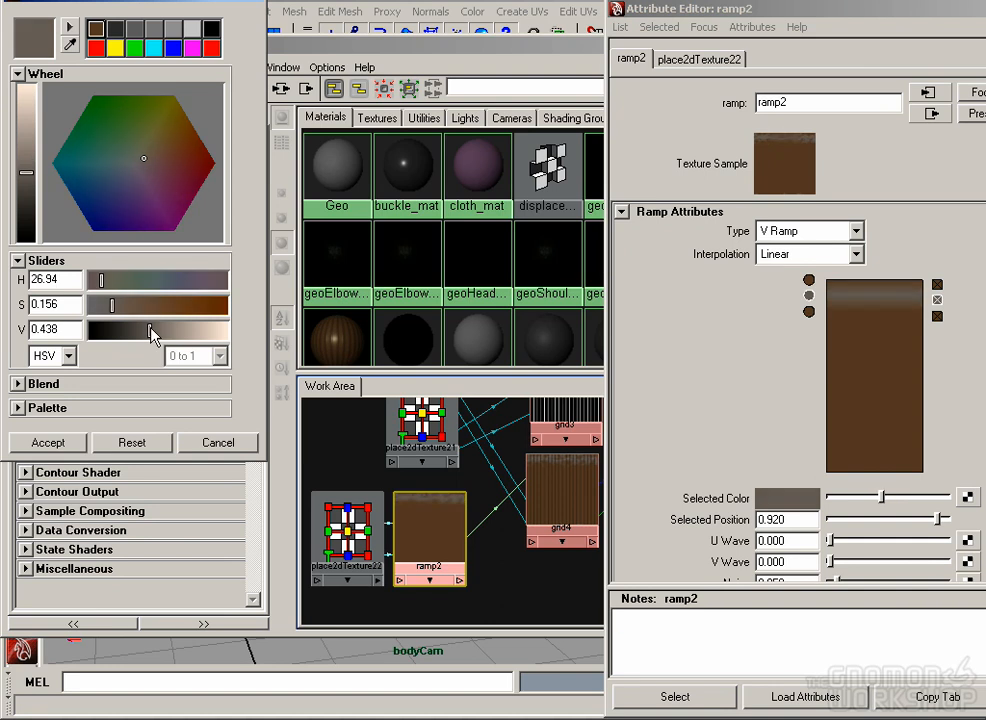
Step: Move ramp2's lowest color entry to position 0.850 and set the noise frequency to 3
left_click(809, 311)
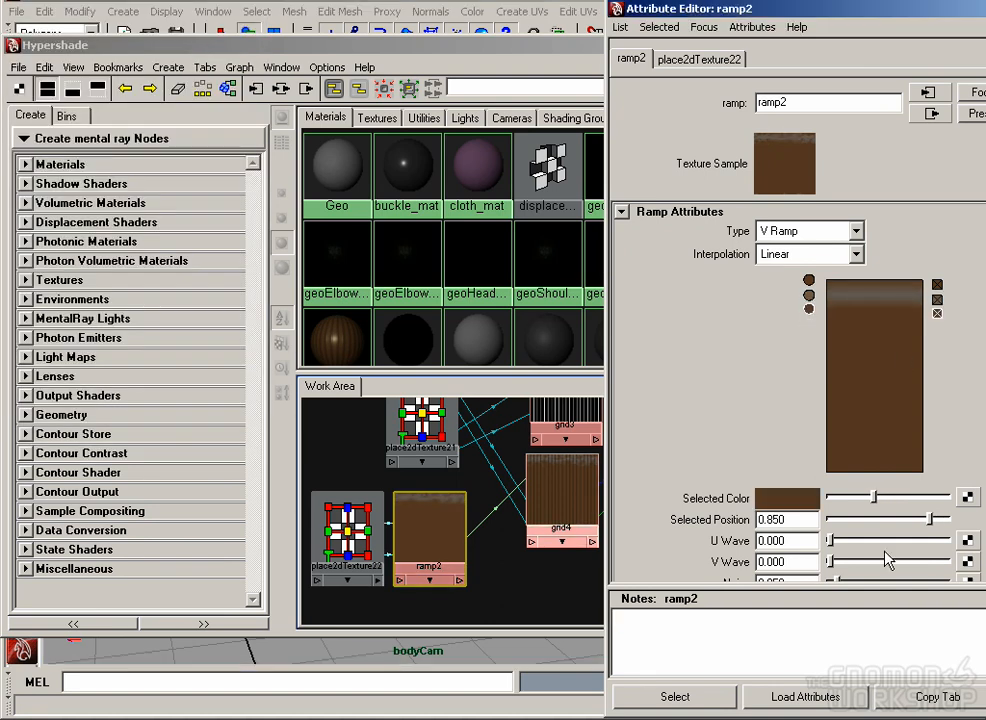
scroll(888, 560, "down", 4)
double_click(796, 413)
type("3")
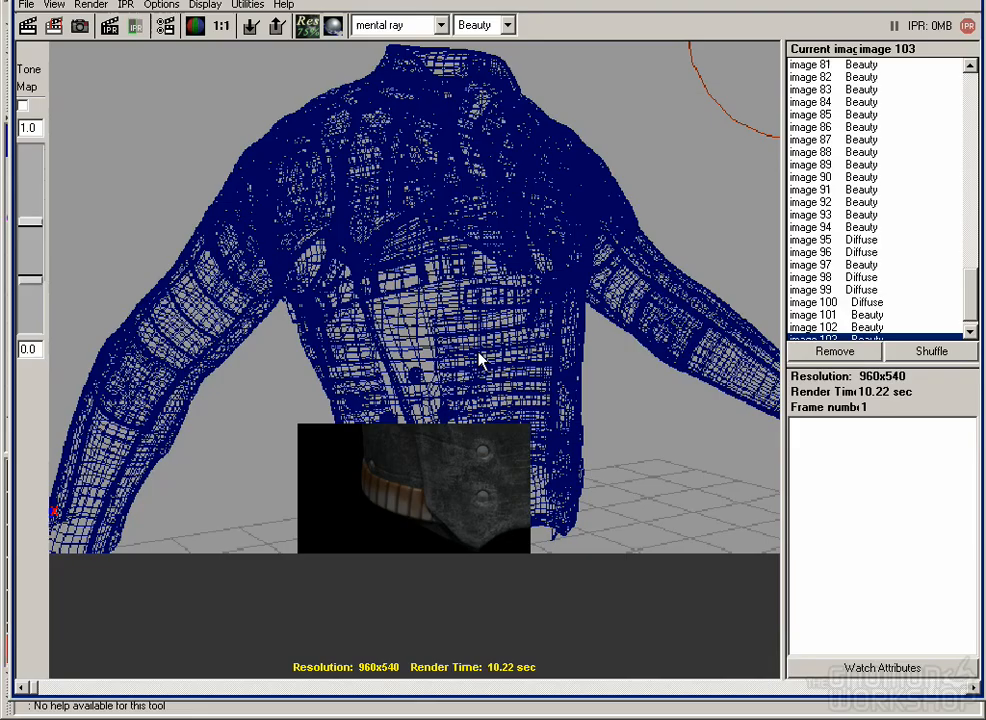
Step: Switch the Render View to the Preview Color pass and render a region around the waist strap
left_click(480, 25)
left_click(475, 40)
left_click(555, 25)
left_click(550, 90)
left_click_drag(313, 437, 452, 543)
left_click(53, 25)
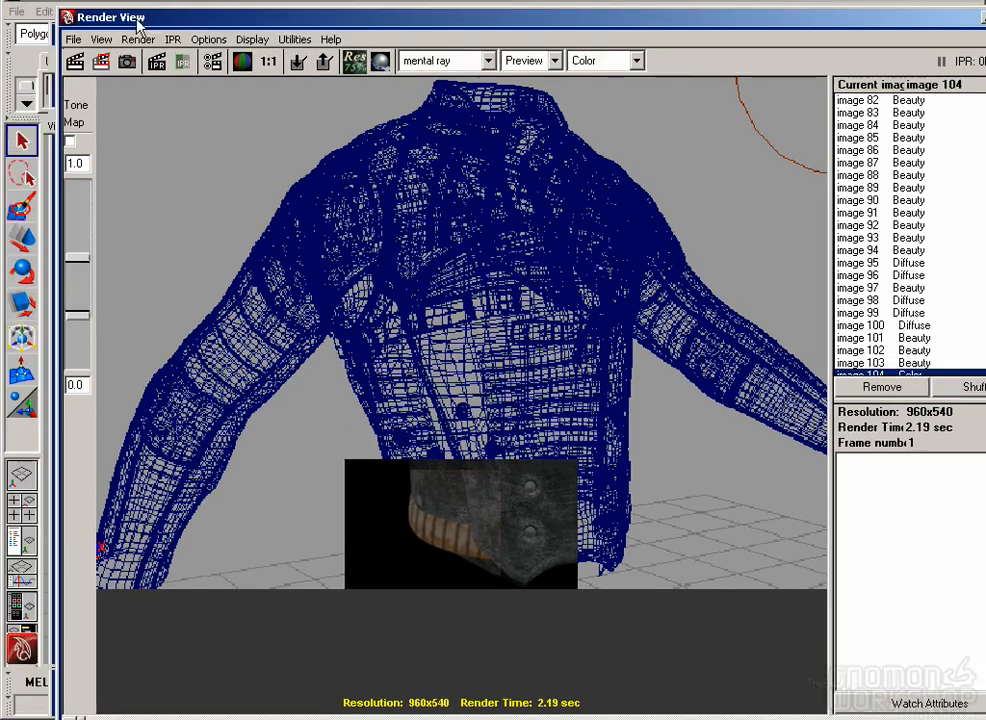
left_click(19, 12)
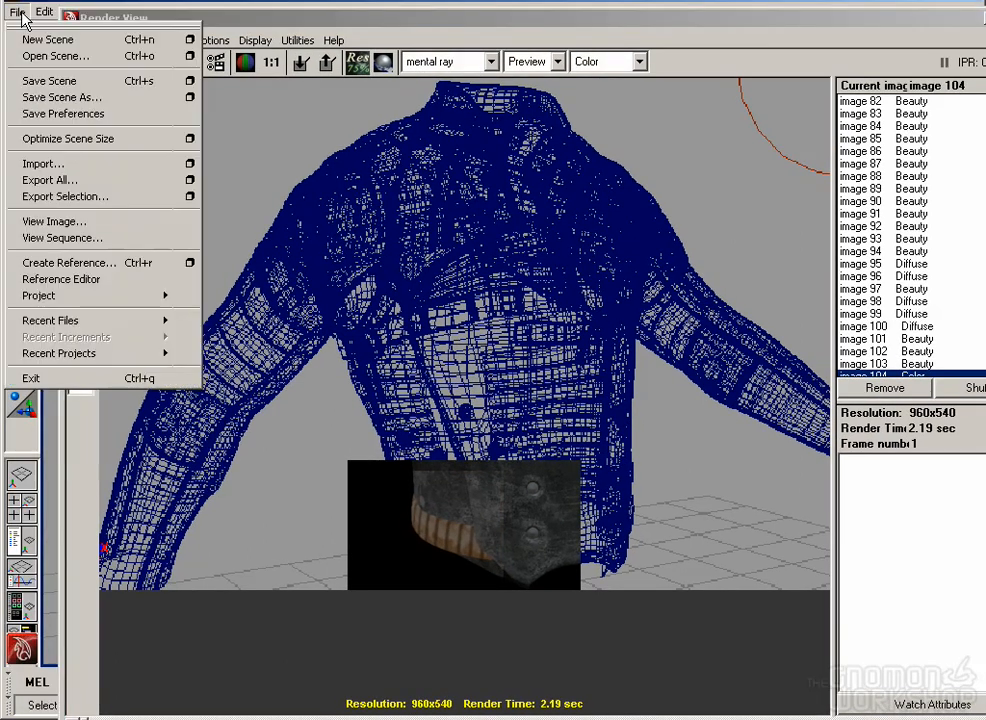
left_click(183, 26)
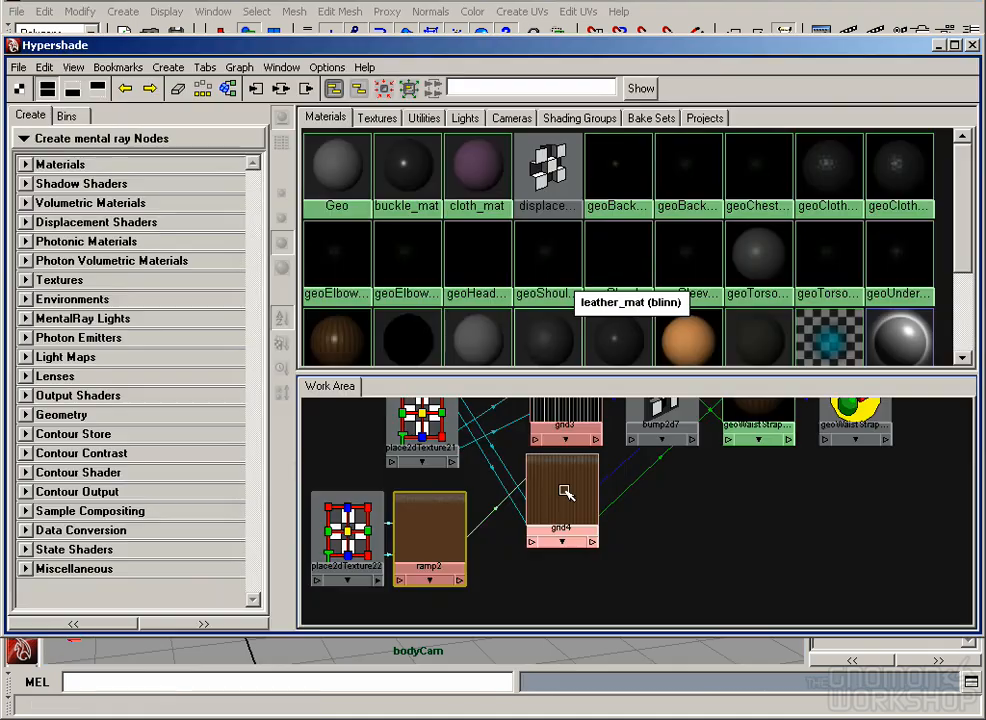
Step: Move the top color entry of ramp2 to position 0.985
double_click(449, 527)
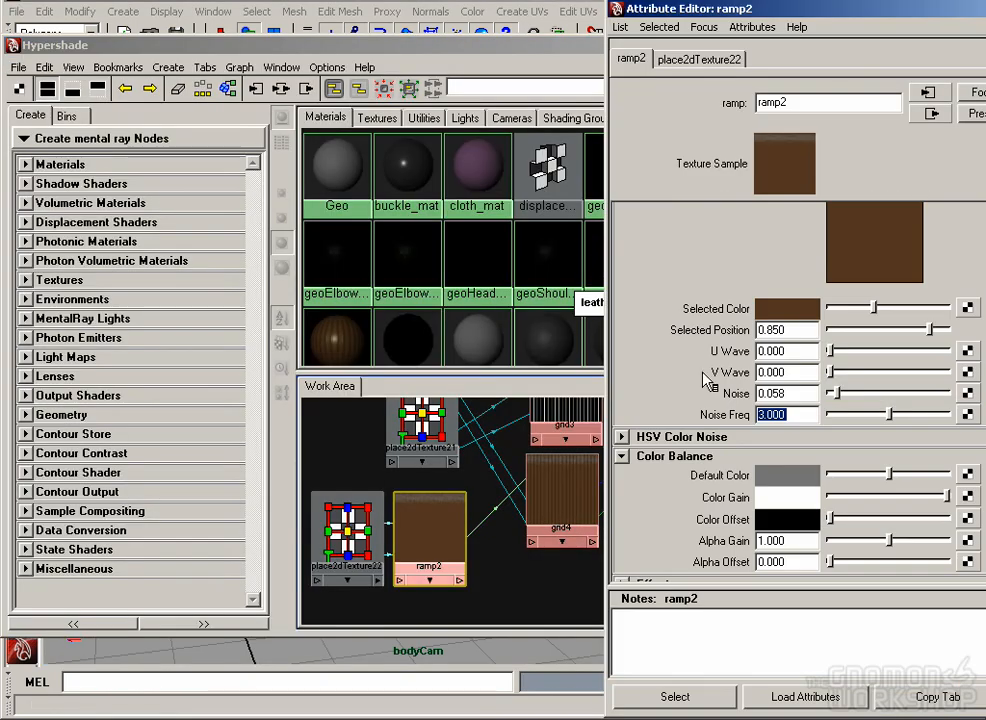
scroll(820, 320, "up", 3)
left_click(809, 281)
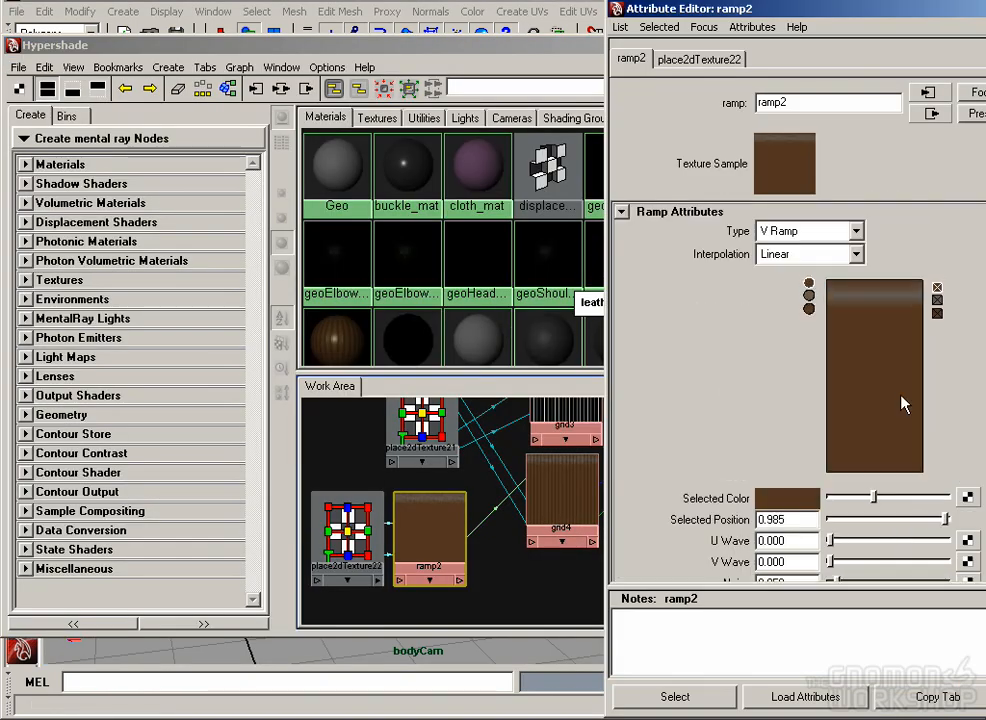
scroll(783, 500, "down", 2)
double_click(780, 534)
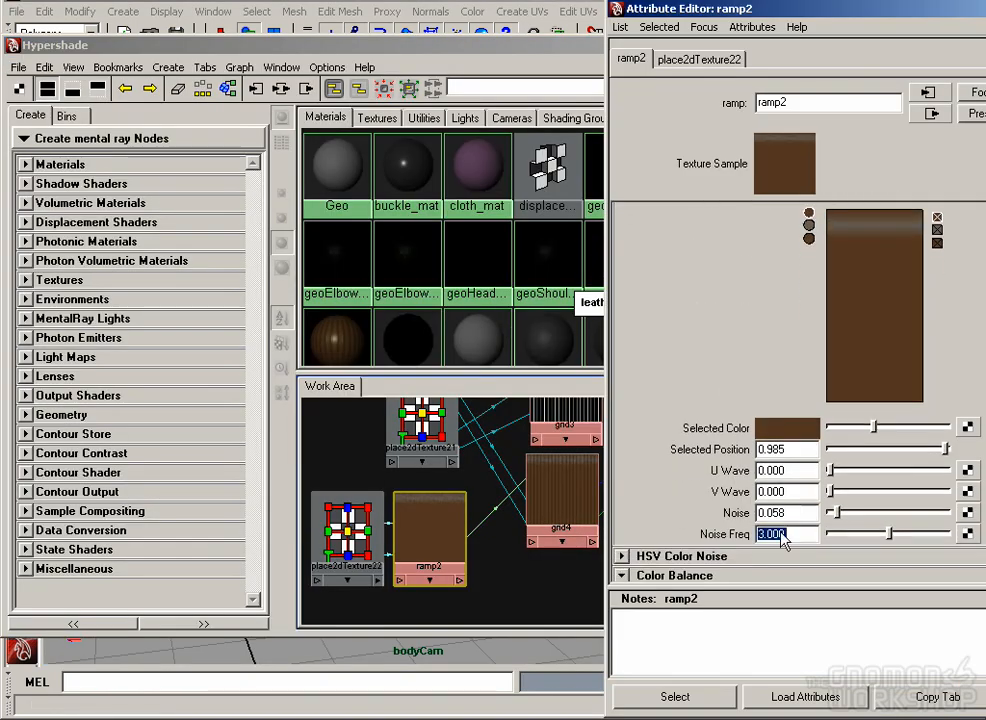
Step: Increase the saturation of ramp2's middle color entry so it blends closer to the brown
left_click(809, 227)
left_click(785, 428)
left_click_drag(134, 306, 146, 306)
left_click(50, 442)
left_click(982, 9)
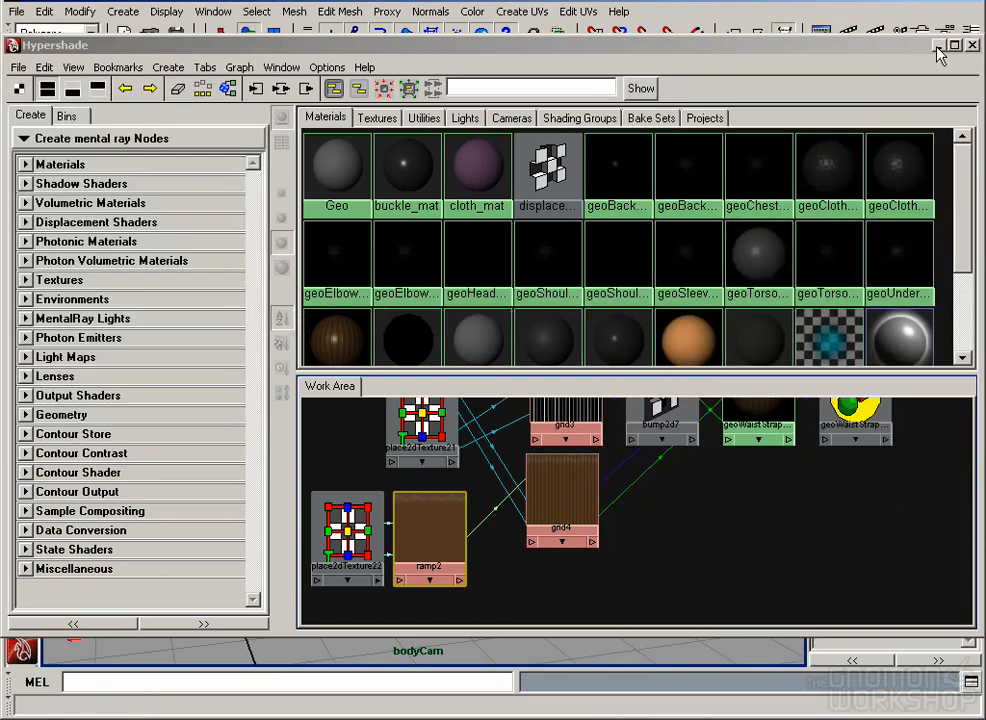
Step: Re-render the waist strap region in the Color pass and compare it with the previous image
left_click(940, 50)
left_click(95, 100)
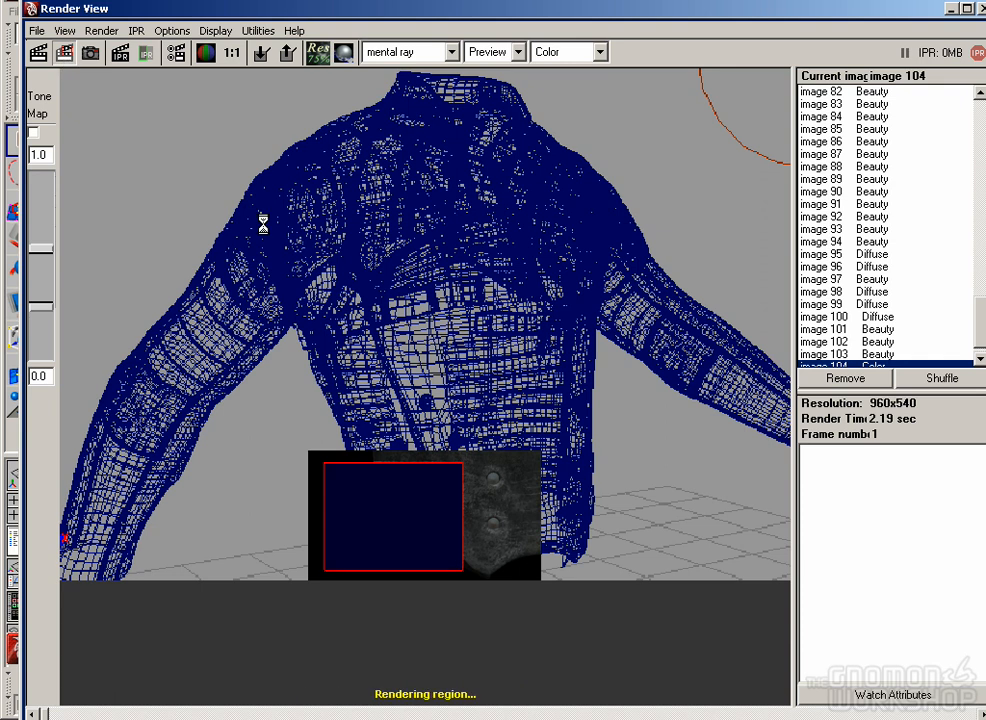
left_click(893, 354)
left_click(880, 358)
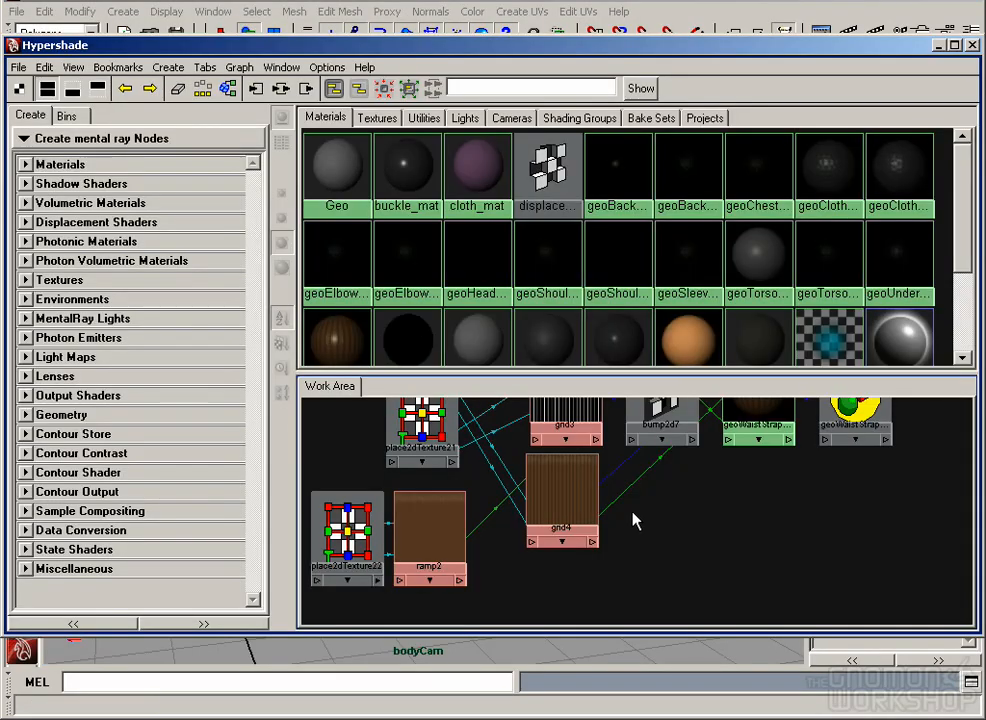
Step: Lighten the line color of grid4 slightly and increase its filter offset
double_click(583, 489)
left_click_drag(835, 20, 784, 45)
scroll(773, 416, "down", 1)
scroll(773, 416, "up", 1)
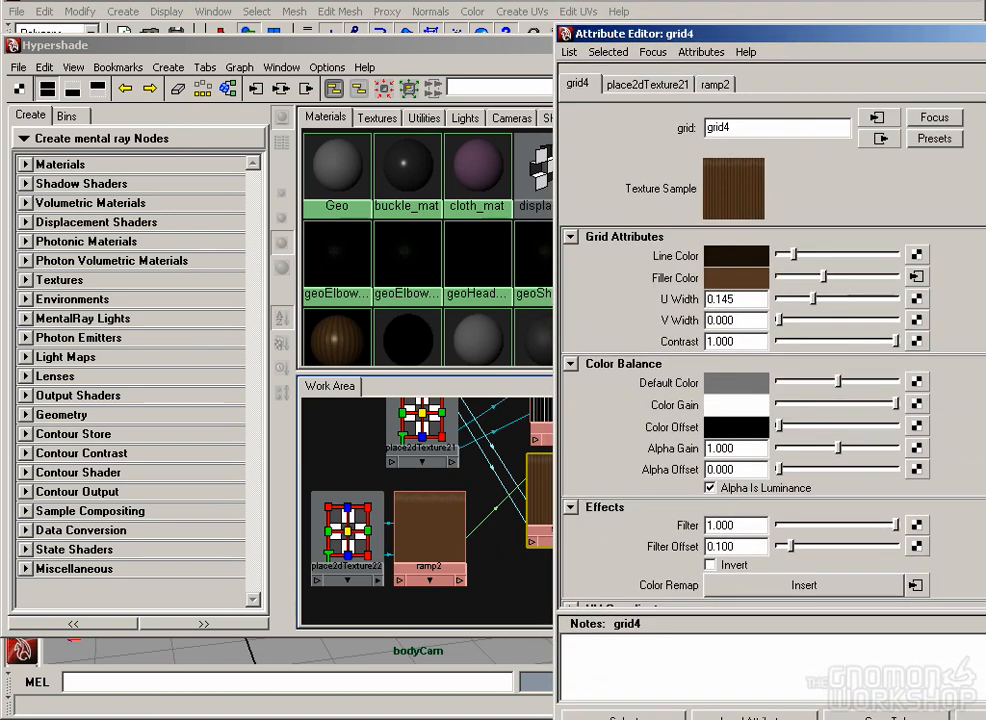
left_click_drag(895, 342, 922, 354)
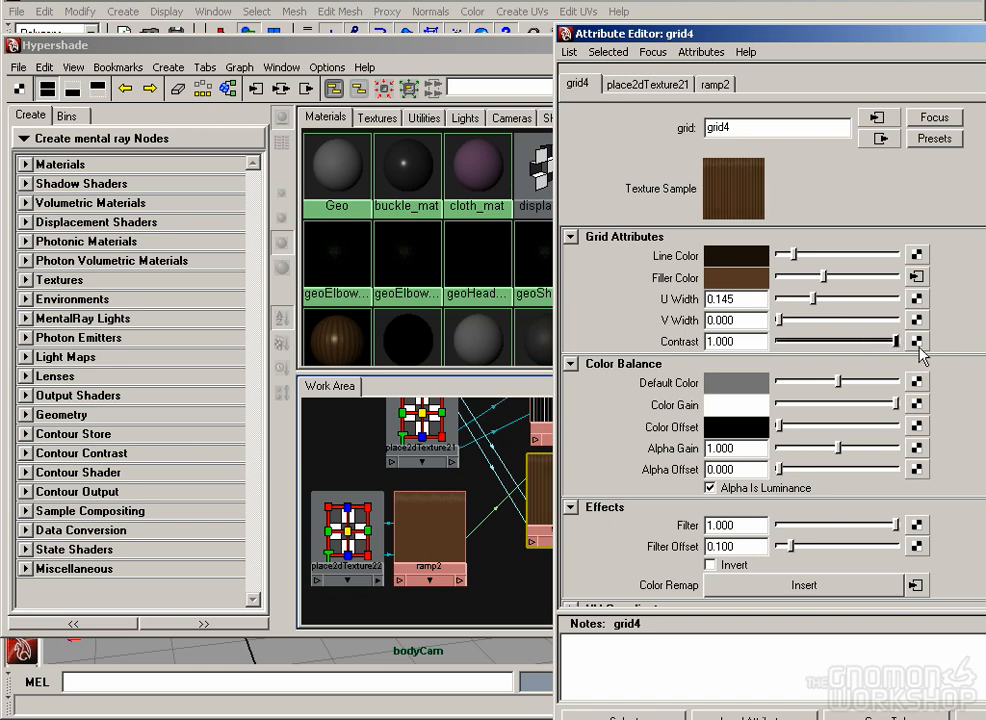
left_click_drag(804, 255, 808, 256)
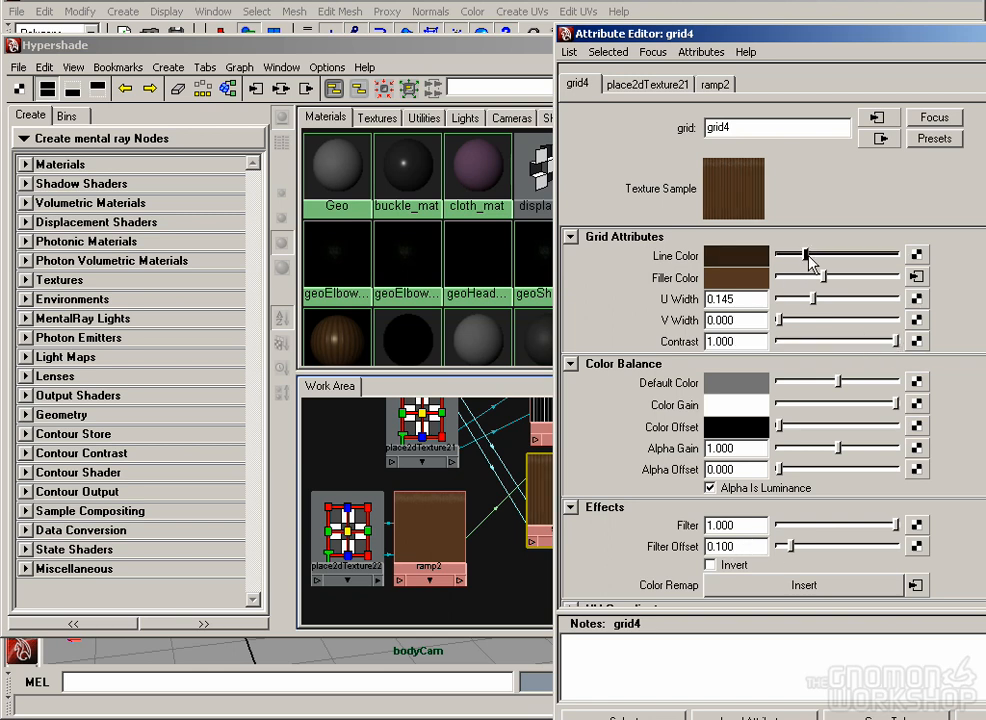
left_click_drag(722, 546, 752, 546)
type("2")
key("Return")
left_click(968, 716)
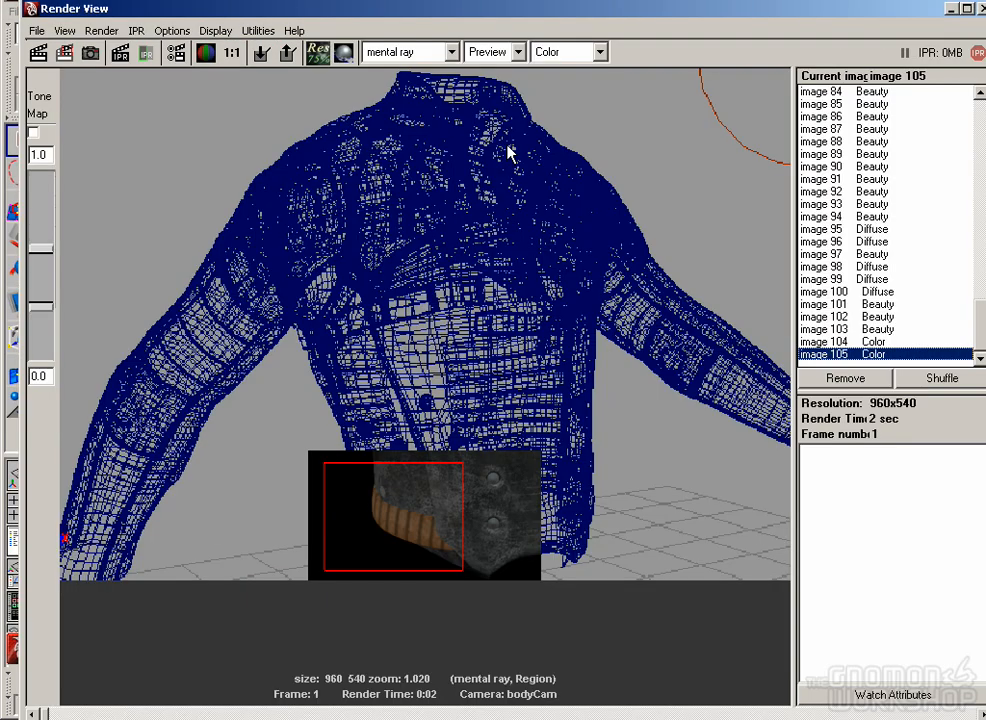
Step: Switch the Render View back to the Beauty pass and check the waist strap render
left_click(516, 52)
left_click(485, 88)
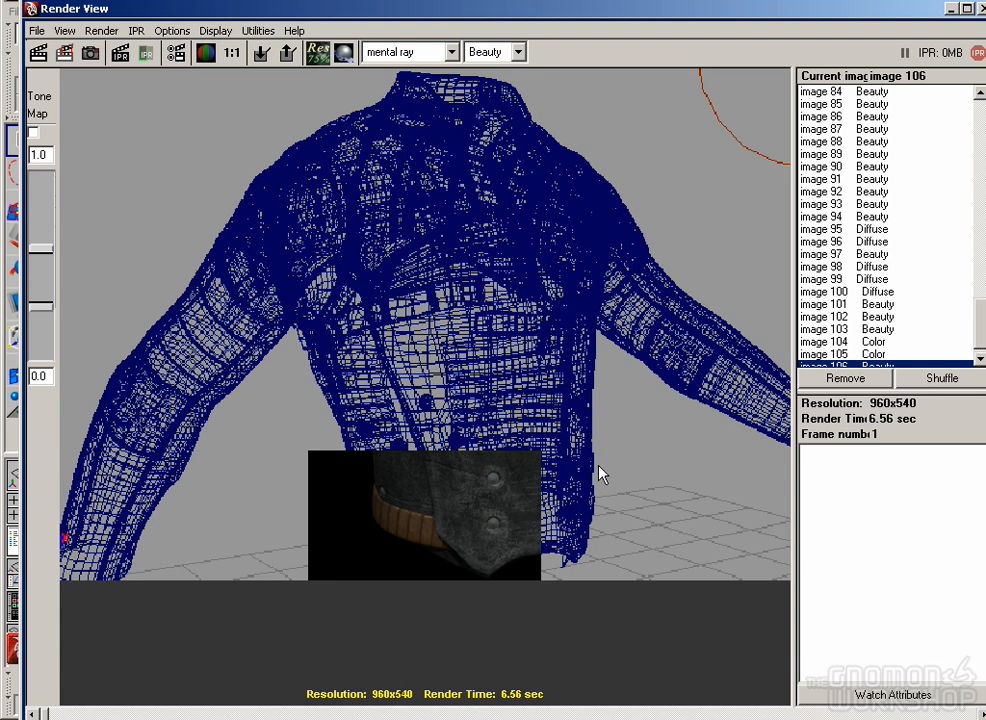
left_click(951, 9)
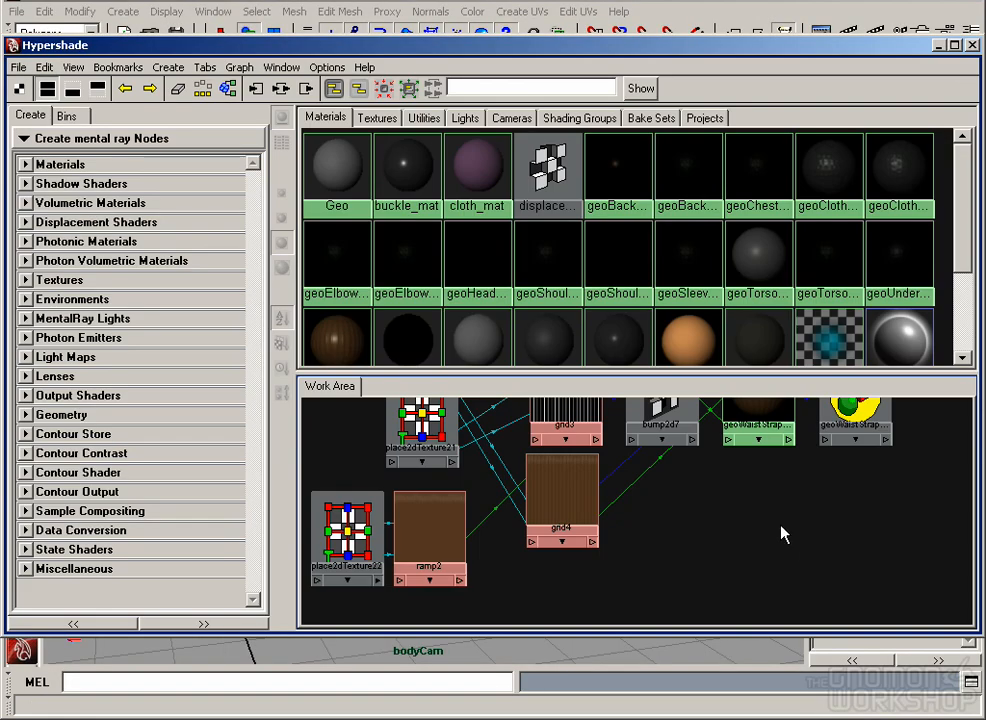
Step: Duplicate the grid3 texture, set the copy's U Width to 0 and adjust its V Width for thin horizontal lines
left_click_drag(781, 533, 762, 608)
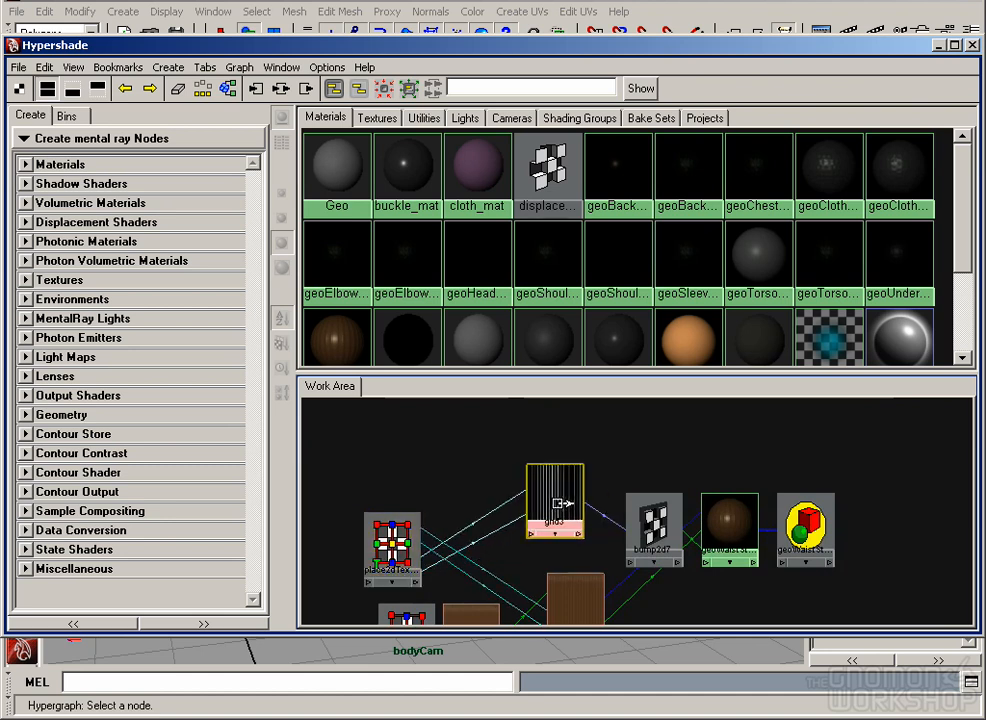
key("ctrl+d")
left_click_drag(553, 590, 468, 429)
double_click(468, 429)
left_click_drag(808, 300, 903, 335)
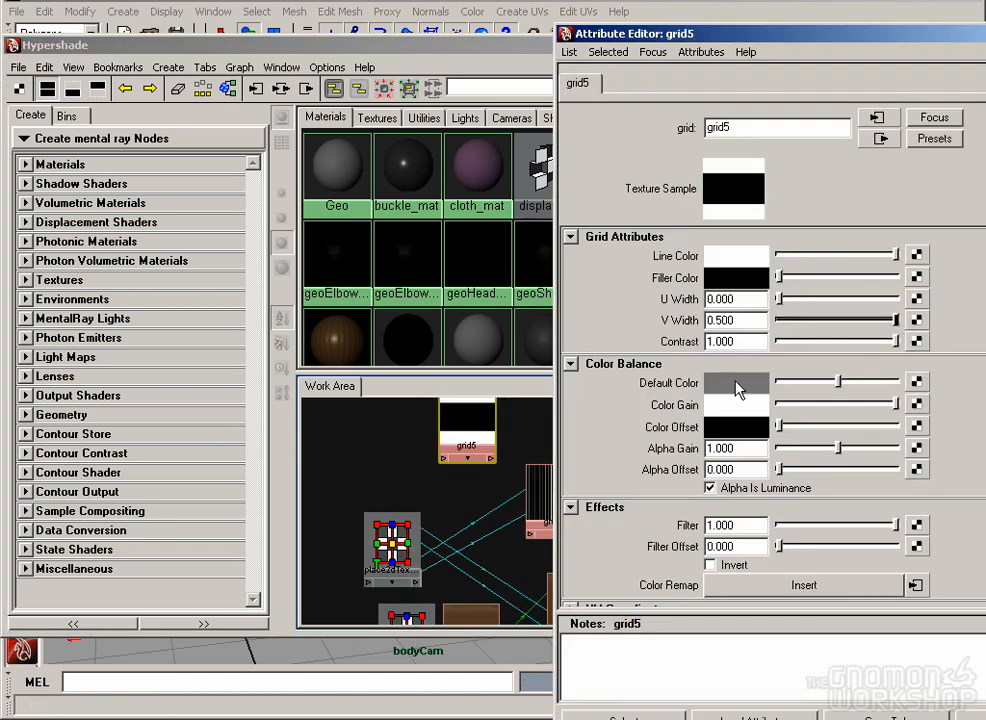
left_click_drag(781, 323, 812, 324)
key("ctrl+a")
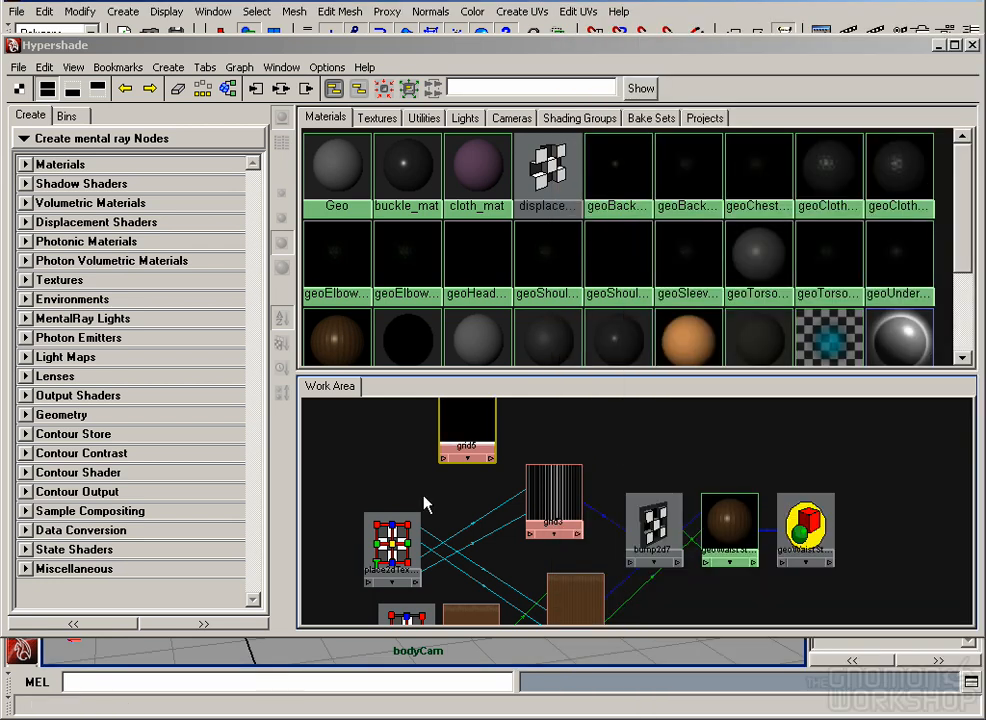
Step: Duplicate the grid's place2dTexture node to drive grid5, and connect grid5's out color to grid3's filler color
left_click(392, 540)
key("ctrl+d")
left_click_drag(581, 431, 343, 430)
left_click_drag(343, 430, 553, 495)
left_click(552, 464)
left_click(612, 531)
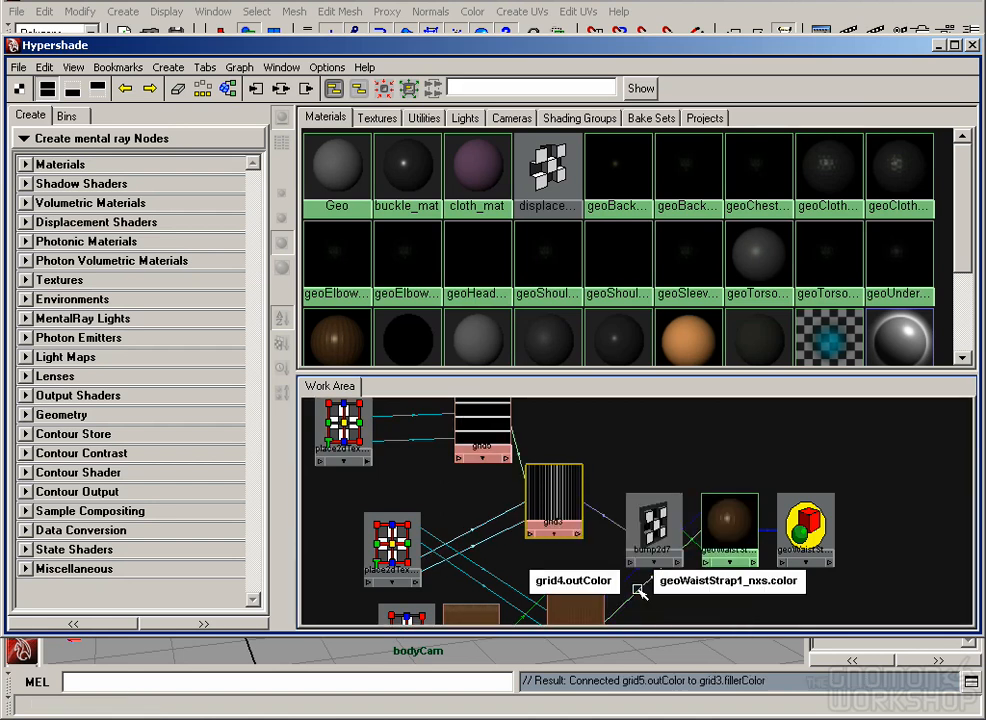
key("ctrl+a")
key("ctrl+a")
Step: Set the V value of Repeat UV on place2dTexture23 to 4
left_click(343, 425)
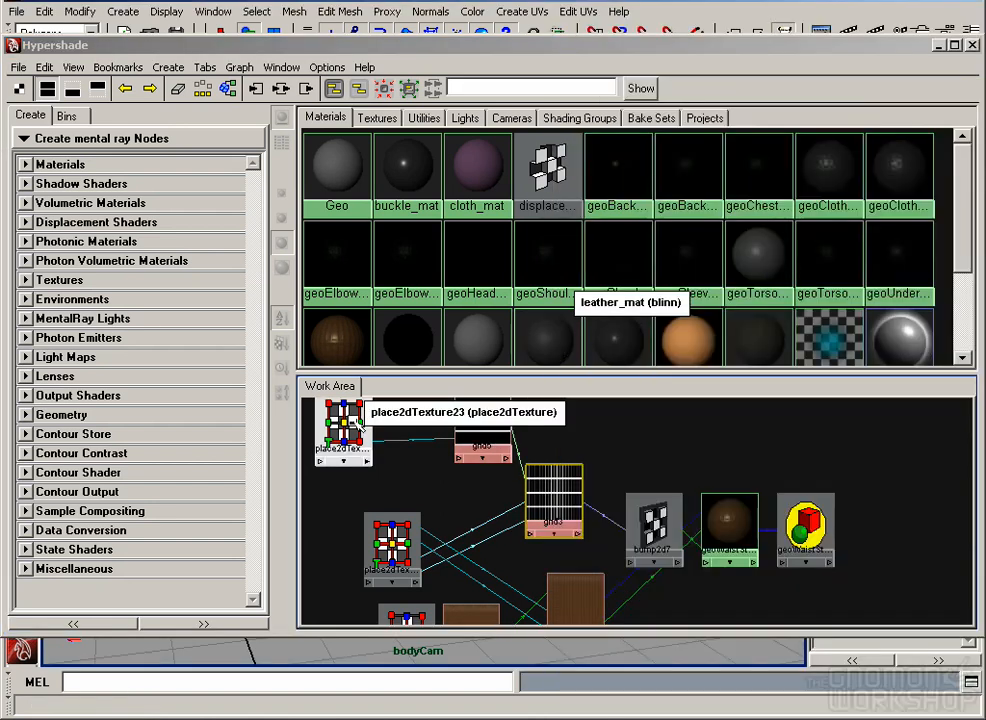
key("ctrl+a")
left_click_drag(726, 38, 753, 47)
key("Tab")
type("20")
key("Return")
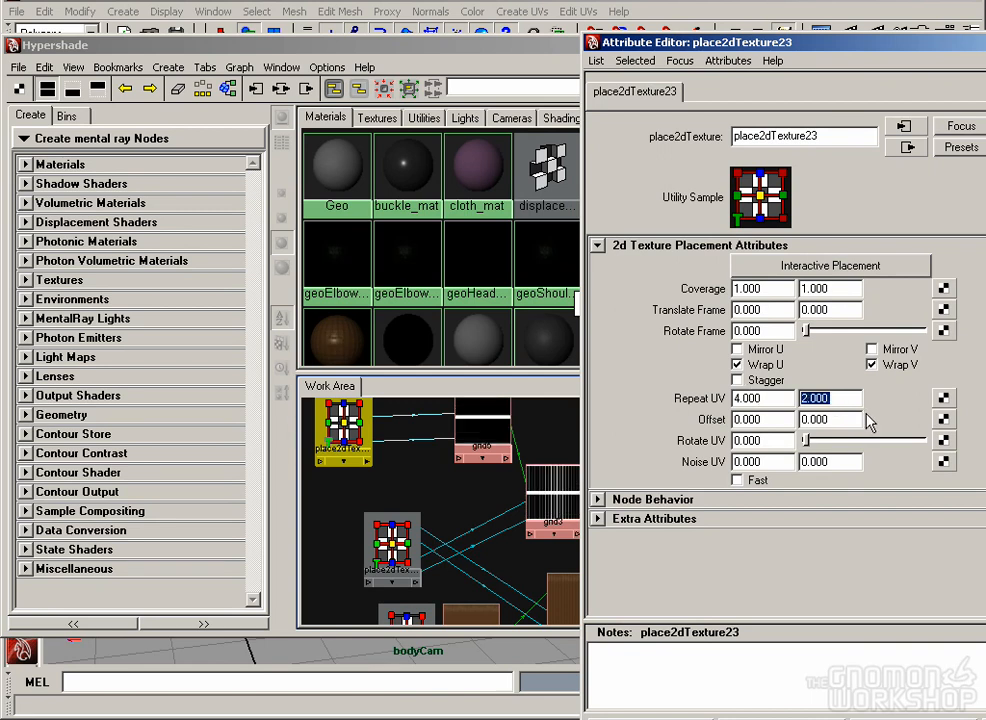
type("4")
key("Return")
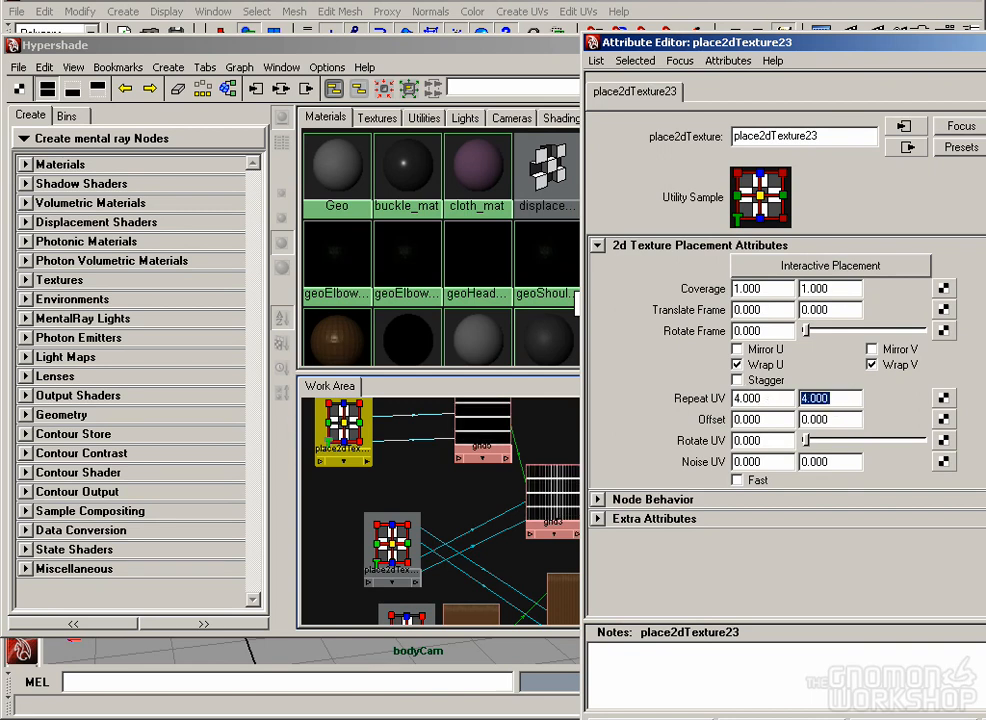
Step: Set the V value of Repeat UV on place2dTexture23 to 8, and delete grid5 together with its placement node
type("8")
key("Return")
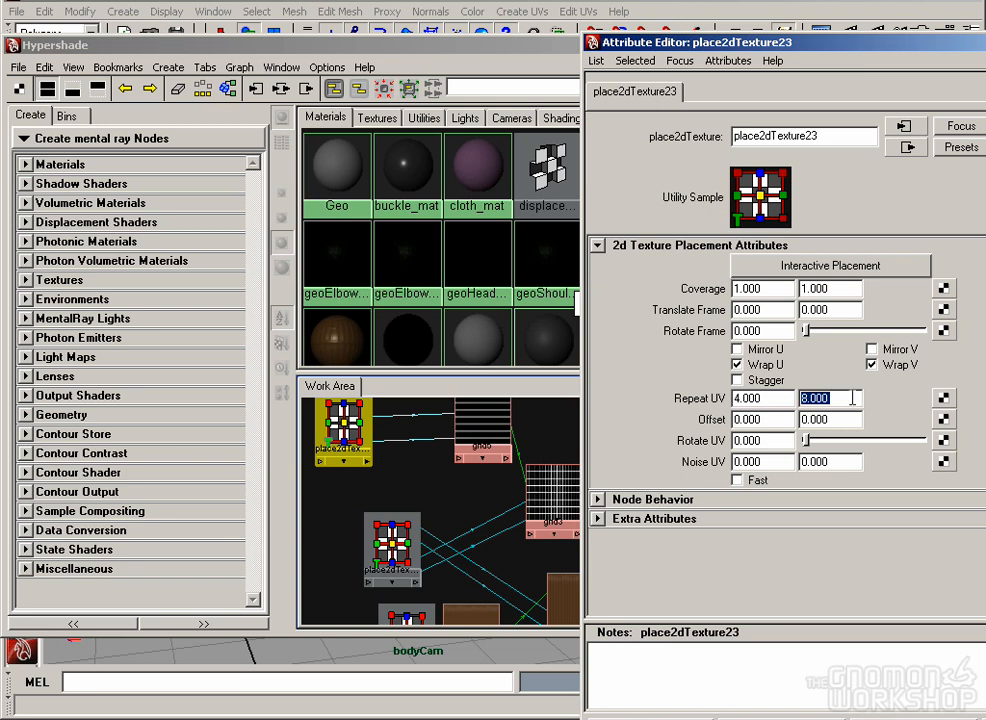
left_click(935, 718)
left_click(480, 440)
key("Delete")
Step: Duplicate the brown ramp texture, place the copy above grid3 and connect it to grid3's filler color
left_click(485, 611)
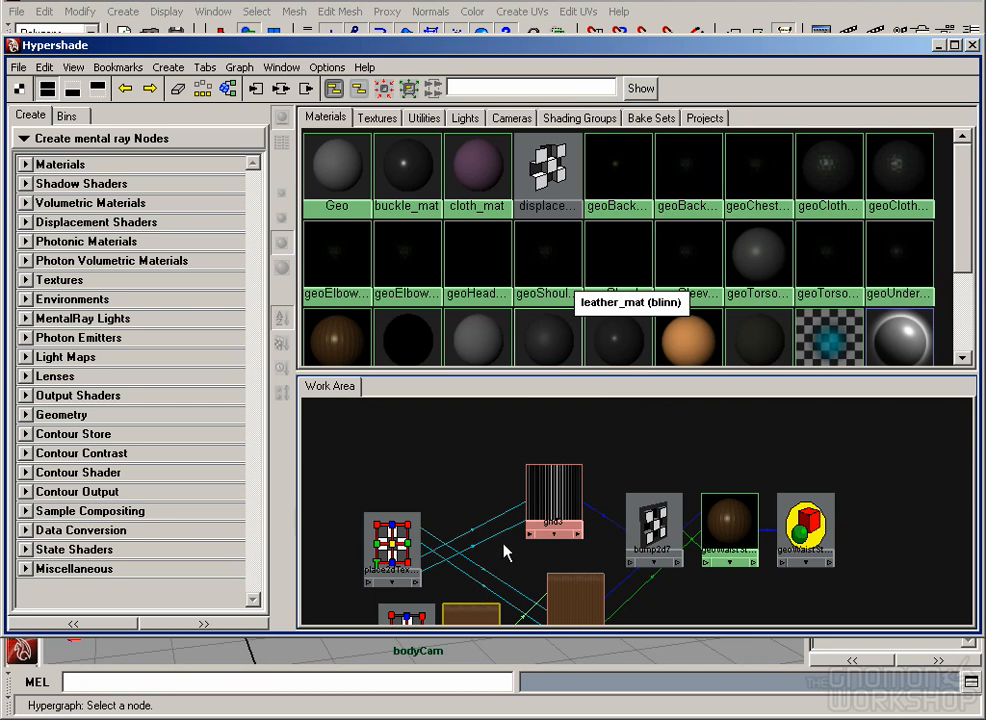
key("ctrl+d")
left_click_drag(586, 530, 545, 470)
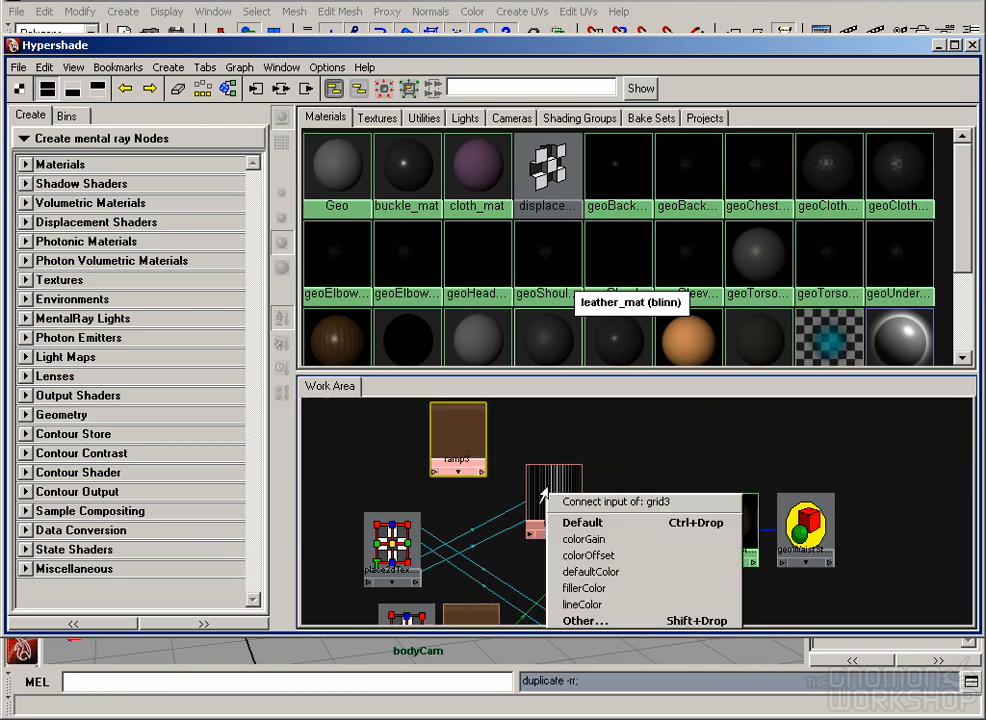
left_click(583, 603)
Step: Set ramp3's Noise to 0 and Interpolation to None, and adjust the position of its color markers
double_click(452, 452)
left_click_drag(776, 567, 696, 542)
type("0")
key("Return")
scroll(785, 400, "up", 2)
left_click(783, 286)
left_click(770, 300)
left_click_drag(789, 340, 777, 317)
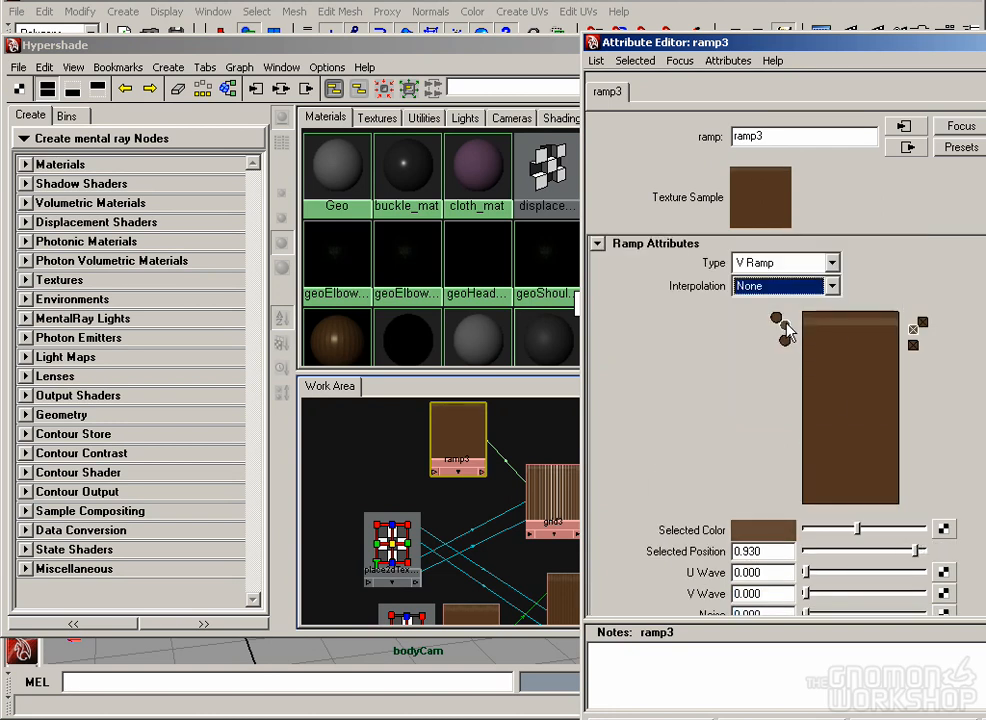
Step: Desaturate ramp3's middle color to gray and lighten its lowest color to a pale tan
left_click(785, 325)
left_click(762, 530)
left_click_drag(144, 305, 108, 308)
left_click(47, 441)
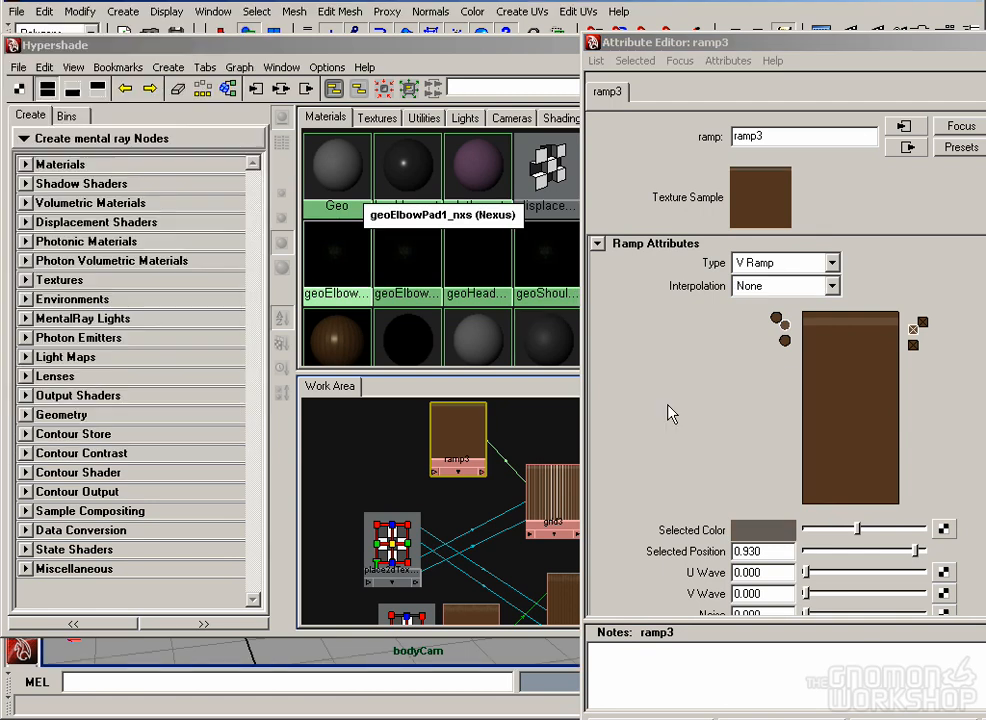
left_click(786, 327)
left_click_drag(848, 528, 889, 528)
left_click(762, 530)
left_click(111, 305)
left_click(54, 445)
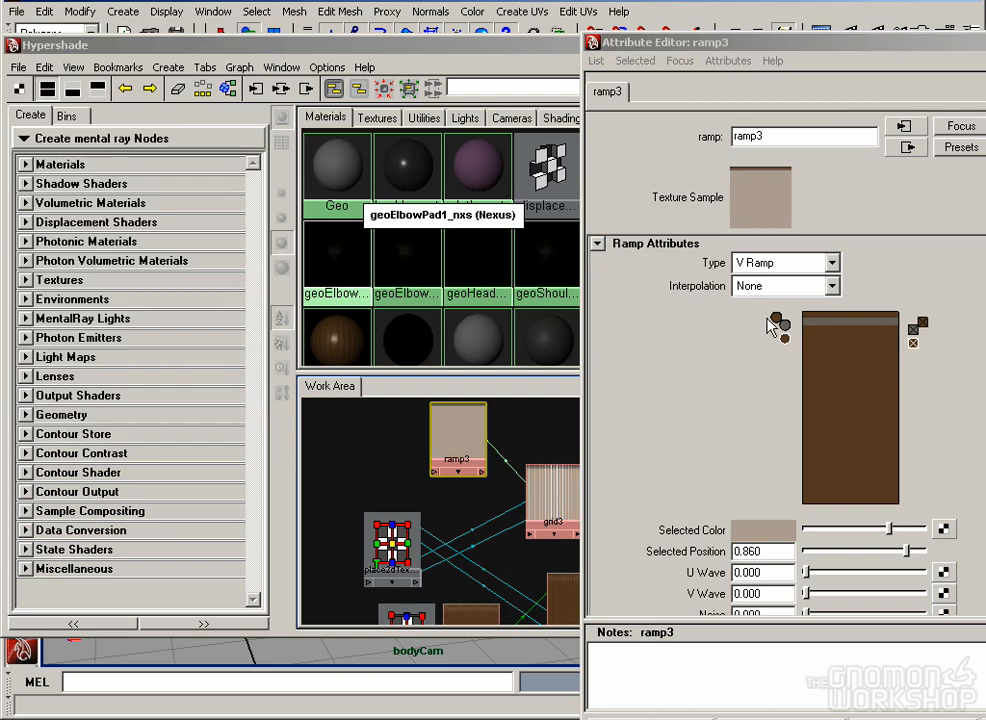
Step: Set the saturation of ramp3's top color to 0 for a neutral gray with value 0.372
left_click(776, 318)
left_click(775, 530)
left_click_drag(126, 305, 104, 318)
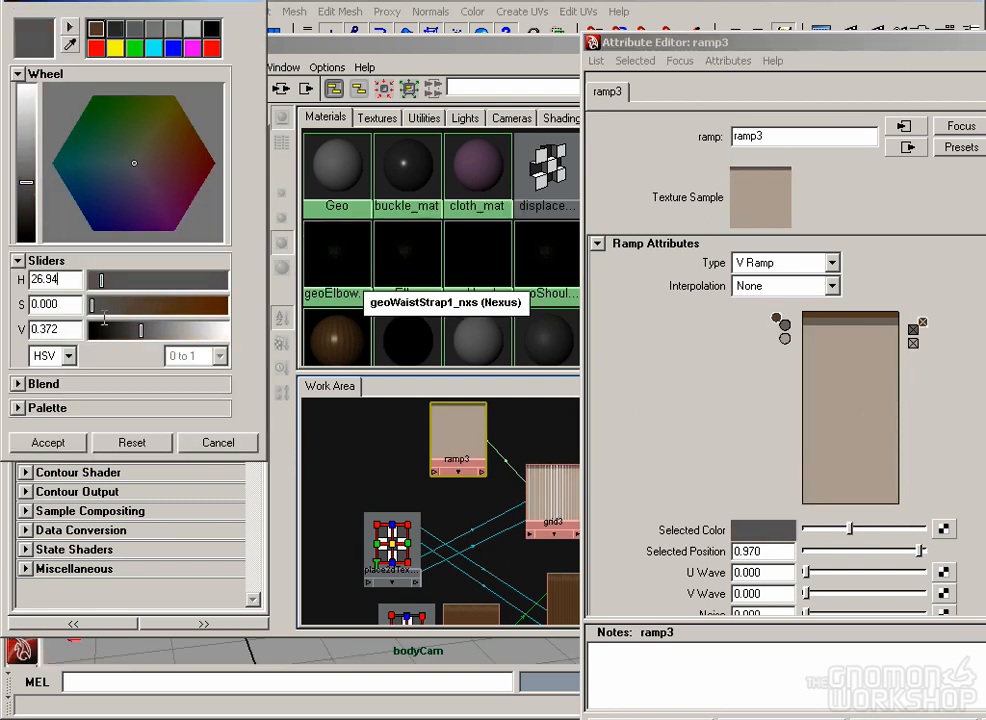
left_click(48, 442)
Step: Apply the stored gray swatch with value 0.4 to ramp3's lowest and top colors, and turn the middle color black
left_click(785, 339)
left_click(762, 530)
left_click(134, 28)
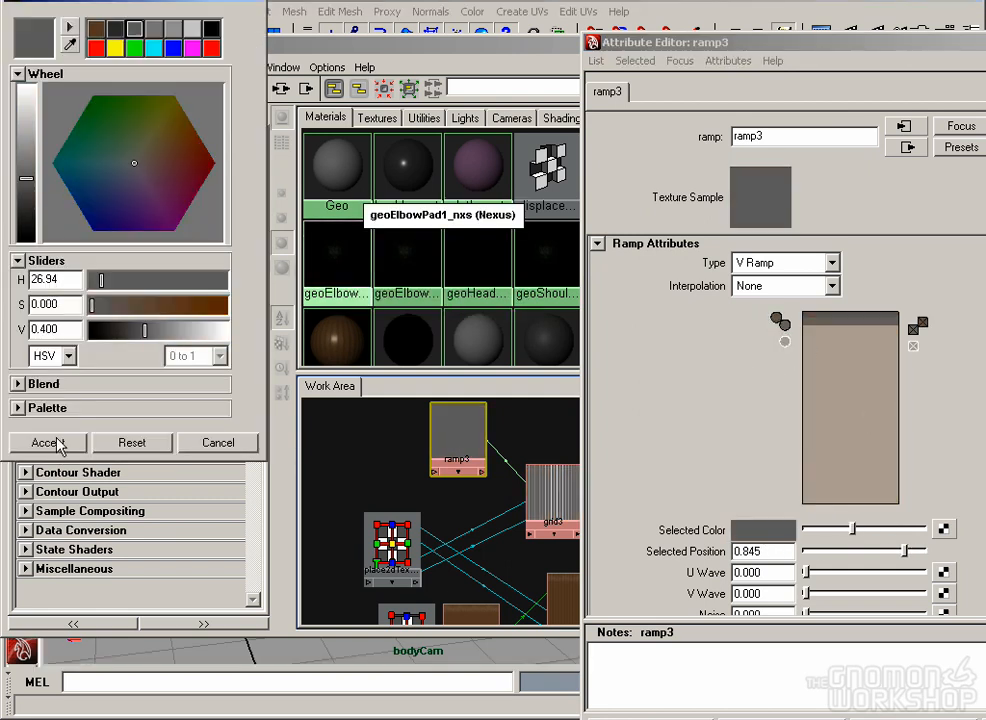
left_click(57, 440)
left_click_drag(776, 318, 781, 335)
left_click(752, 531)
left_click(134, 28)
left_click(48, 442)
left_click_drag(857, 528, 786, 531)
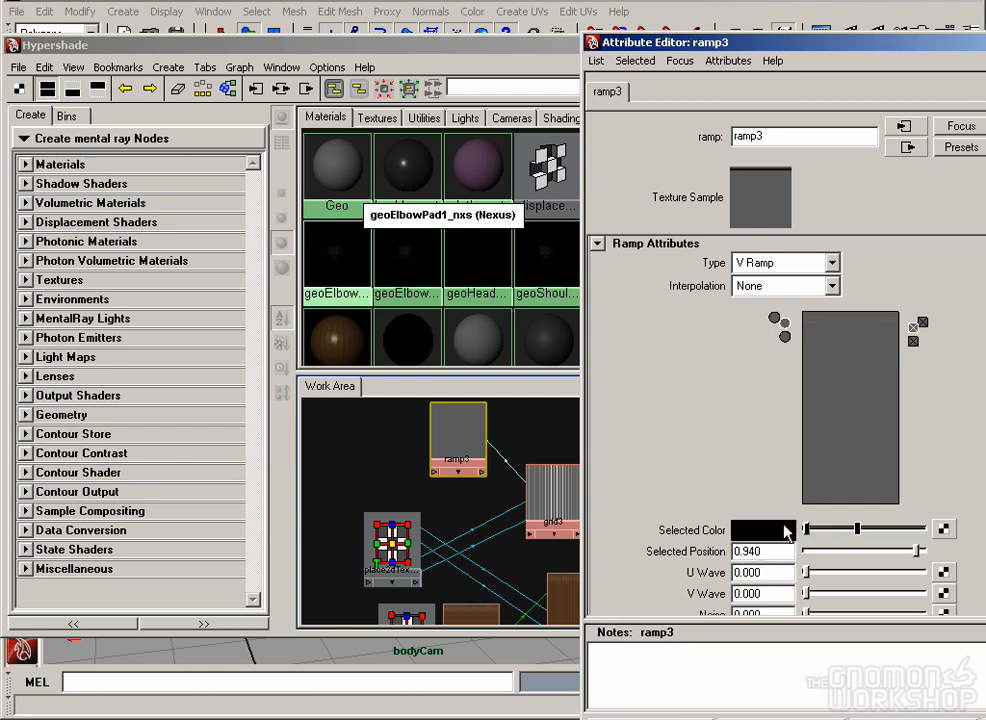
Step: Switch the Render View to the Preview Diffuse pass and render the waist strap region
left_click(940, 716)
left_click(931, 47)
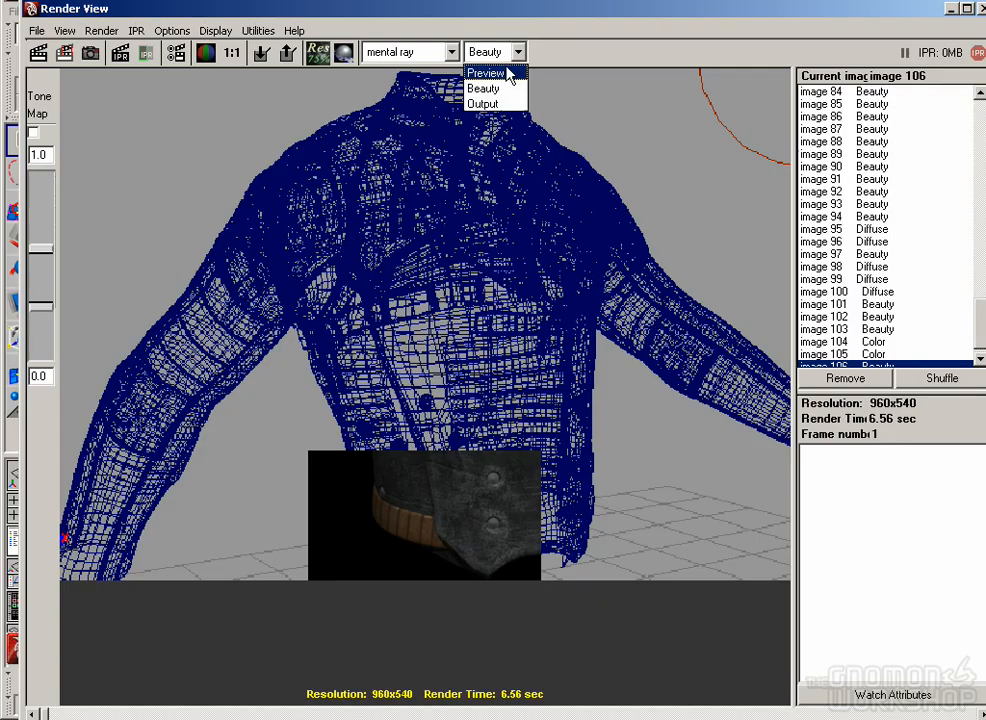
left_click(487, 73)
left_click(565, 51)
left_click(550, 84)
left_click(64, 52)
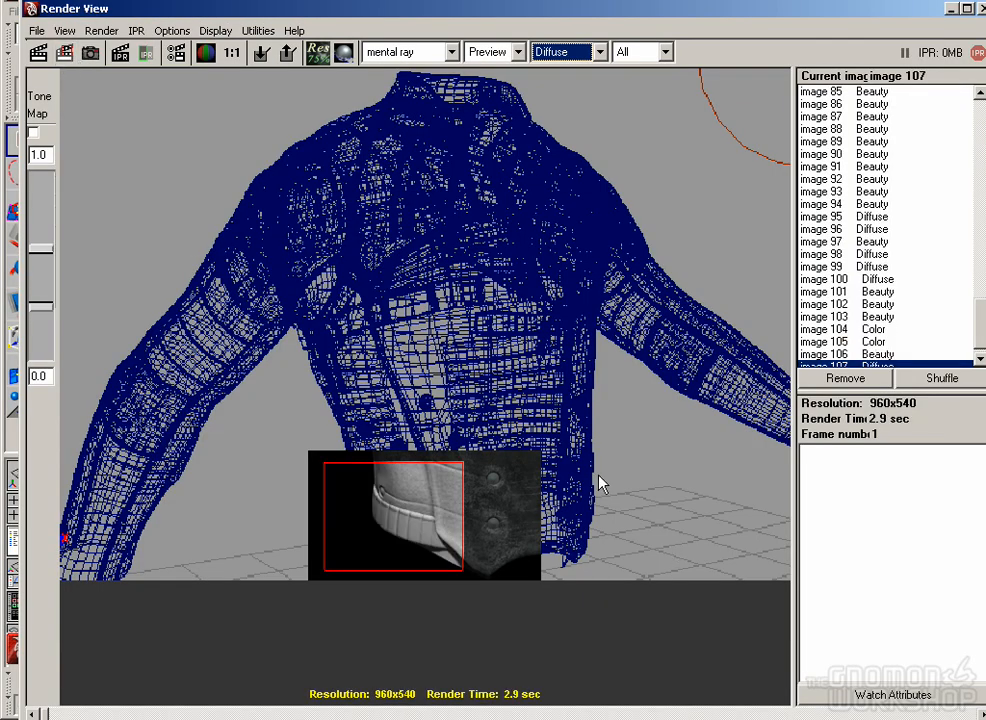
Step: Move ramp3's color markers to thin the black band, with the black color at position 0.945
left_click(950, 10)
left_click(62, 104)
double_click(449, 428)
mouse_move(784, 334)
left_mouse_down()
mouse_move(783, 324)
mouse_move(785, 336)
left_mouse_up()
left_click_drag(775, 323, 778, 323)
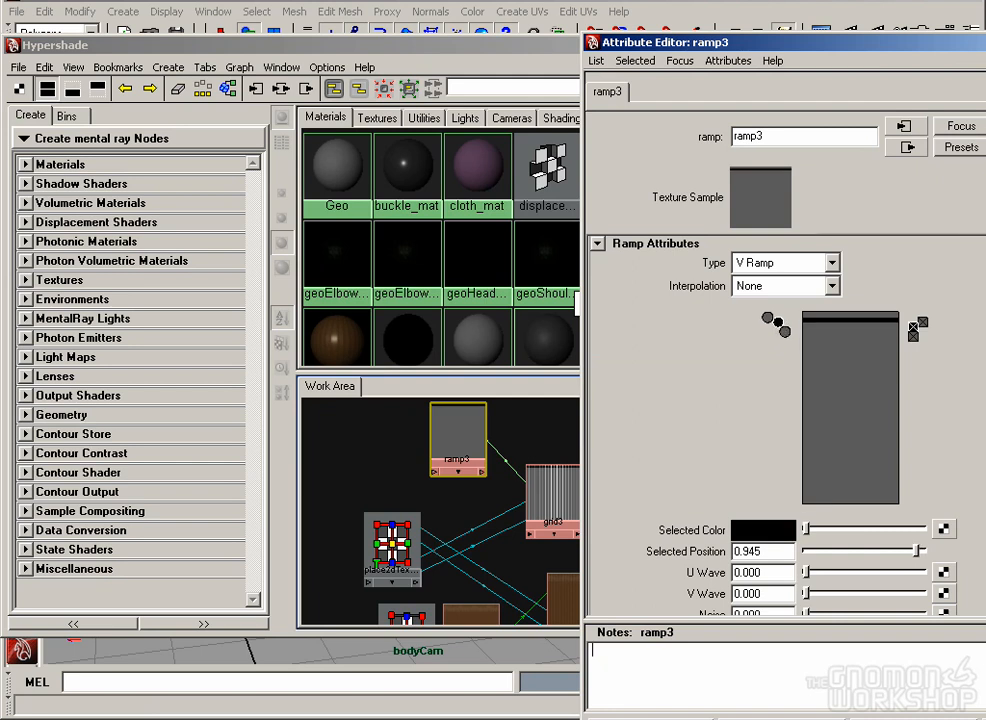
Step: Re-render the waist strap region in the Diffuse pass and compare it with the previous stored render
left_click(180, 3)
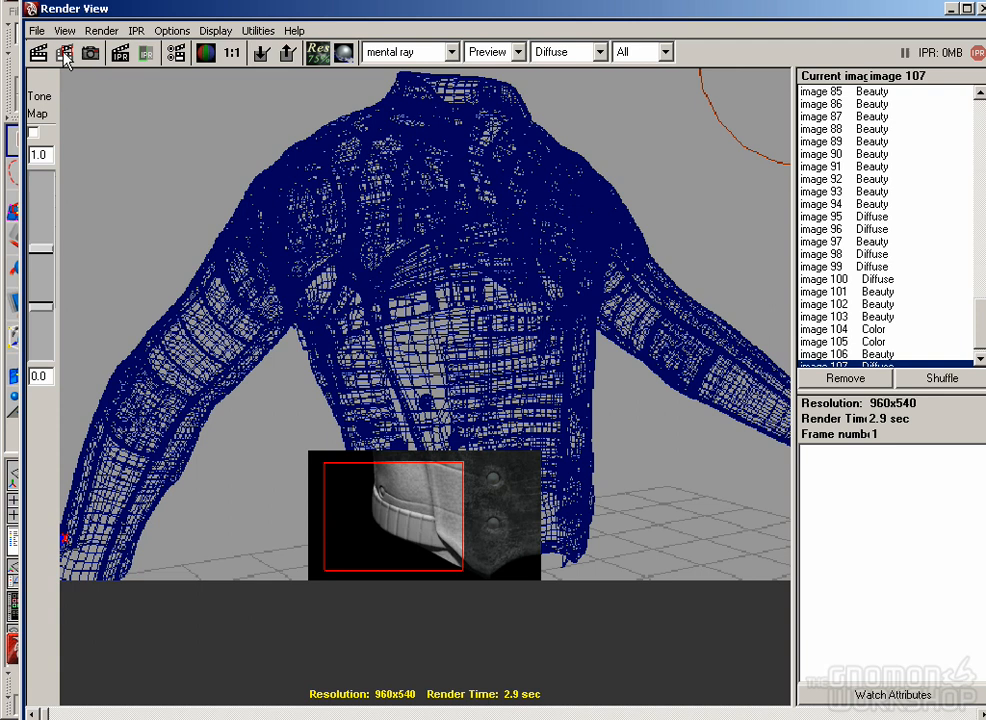
left_click(64, 53)
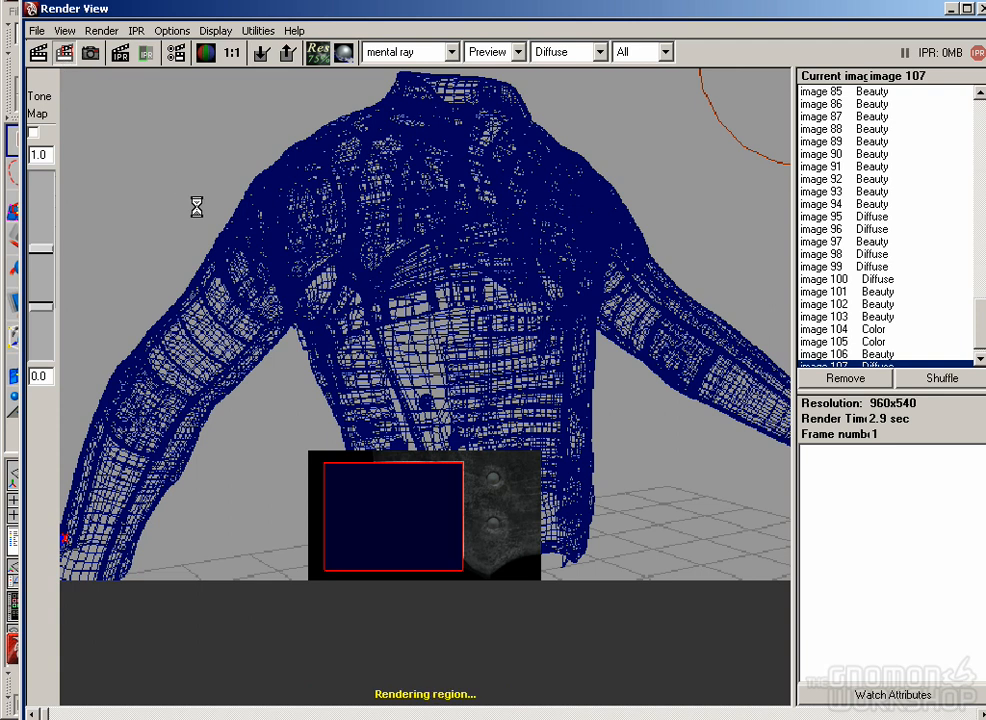
left_click(871, 354)
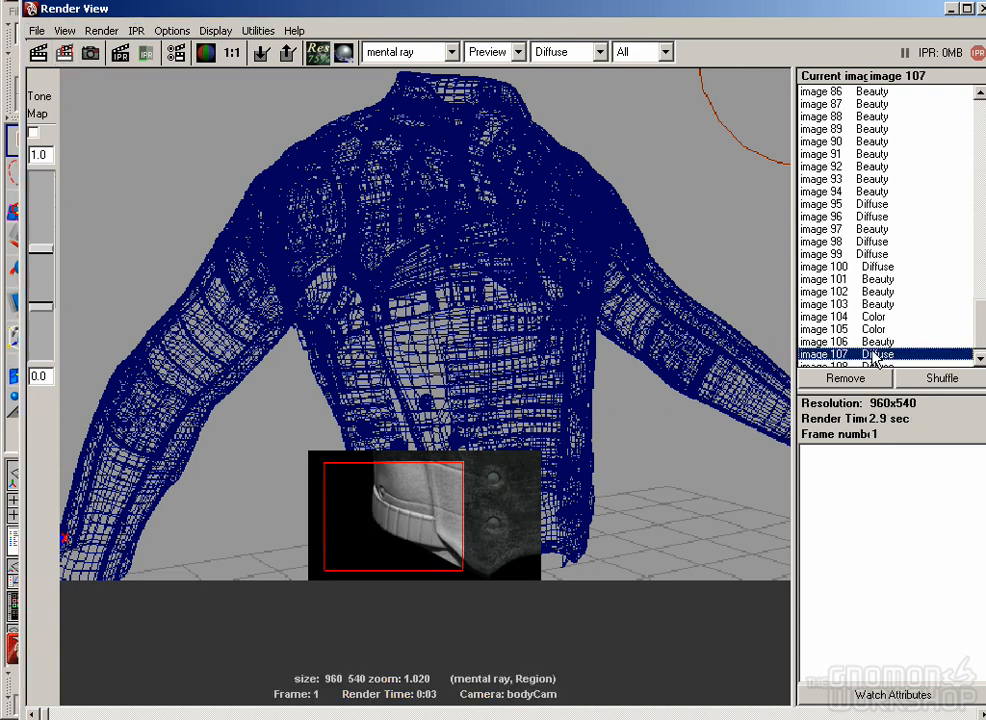
left_click(867, 354)
left_click(867, 341)
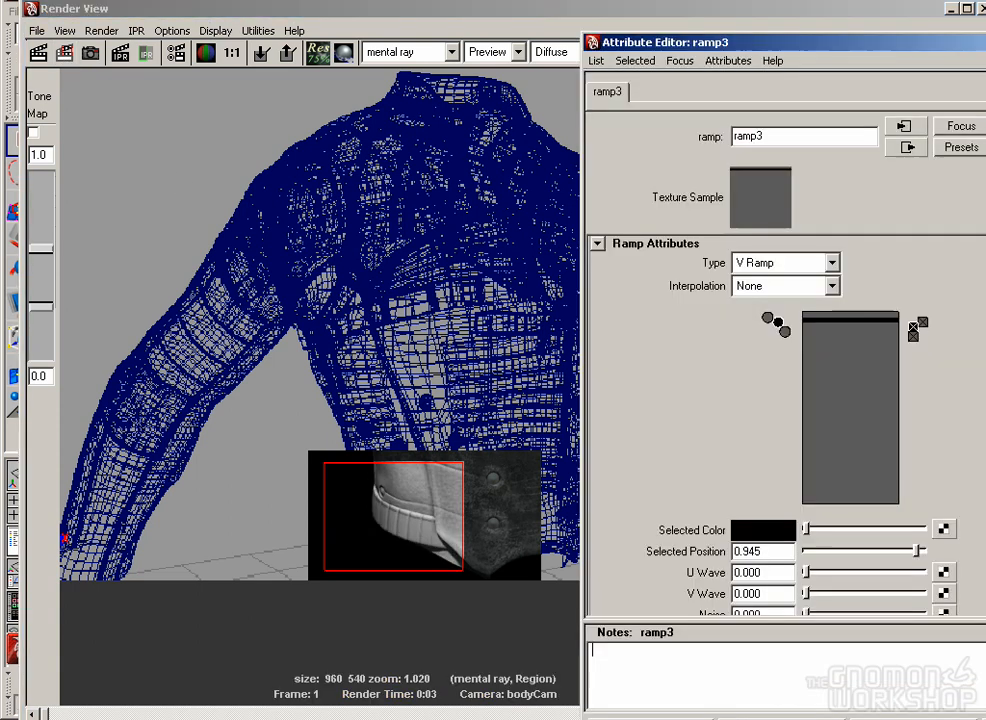
Step: Raise ramp3's lowest color marker, set the black color's position to 0.975 and re-render the strap region
left_click(785, 332)
left_click_drag(912, 548, 920, 550)
left_click(780, 325)
left_click(63, 53)
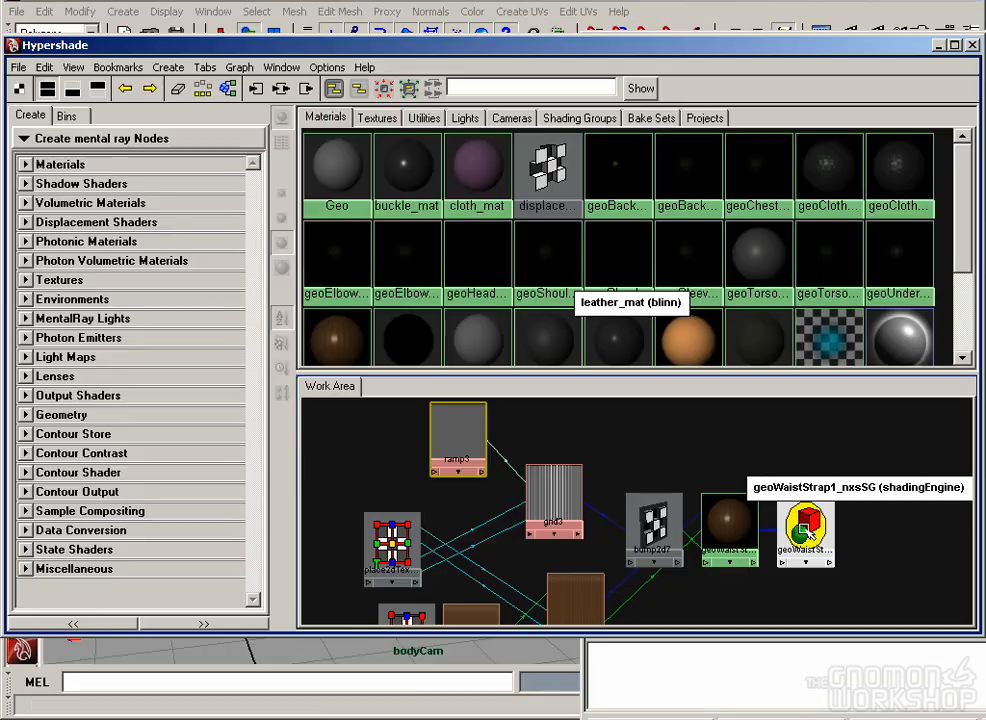
Step: Fine-tune ramp3's marker spacing around the black band and render the waist strap region again
double_click(810, 533)
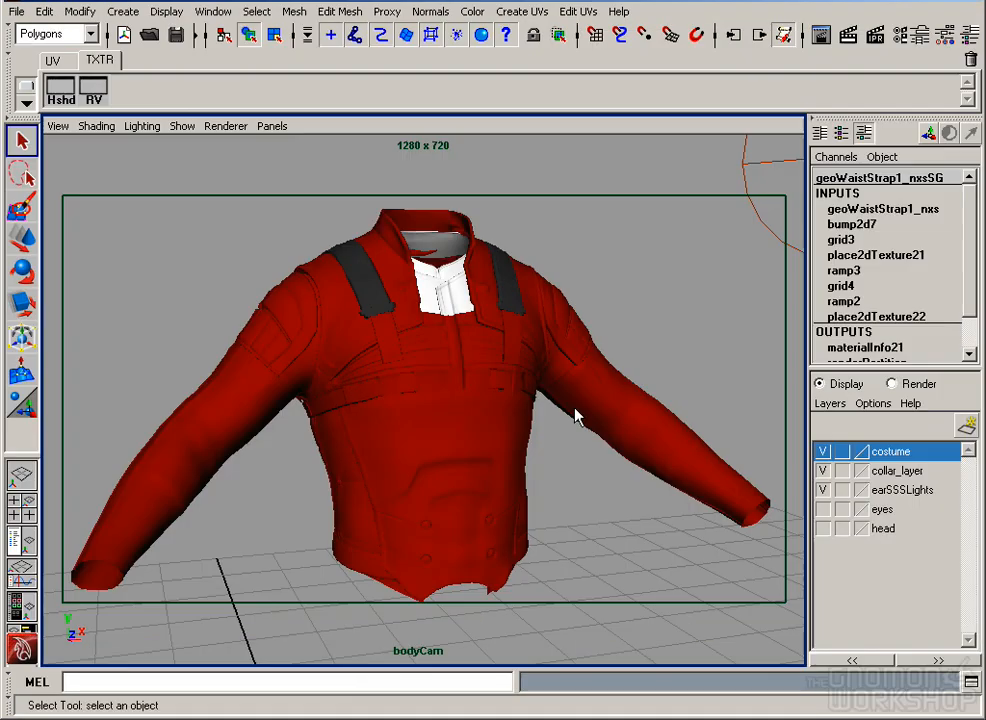
left_click(61, 90)
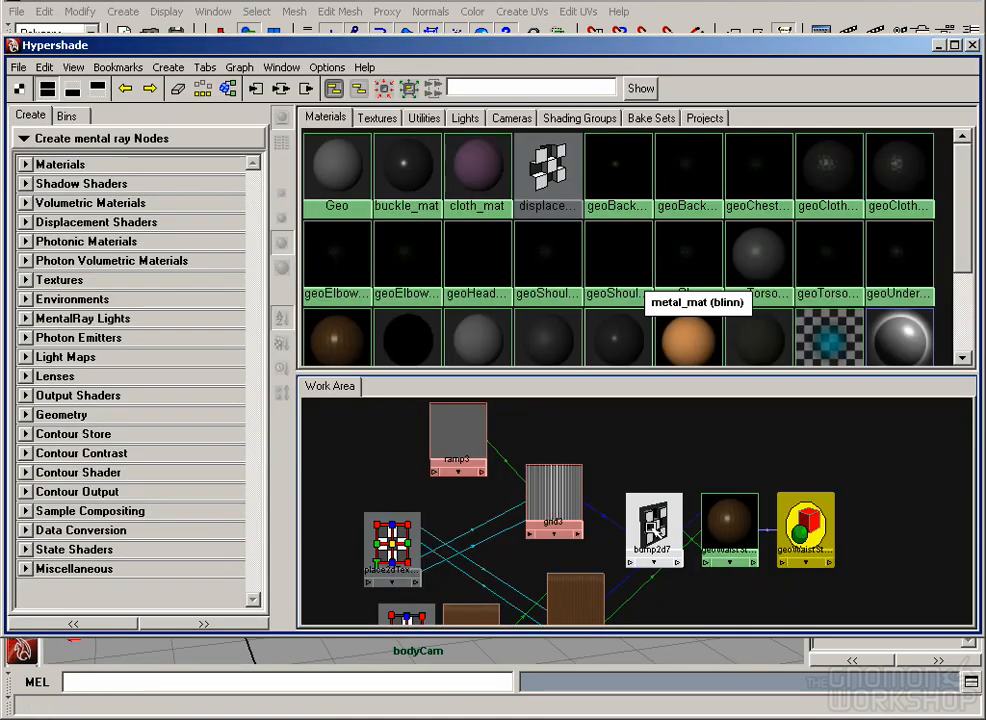
double_click(480, 462)
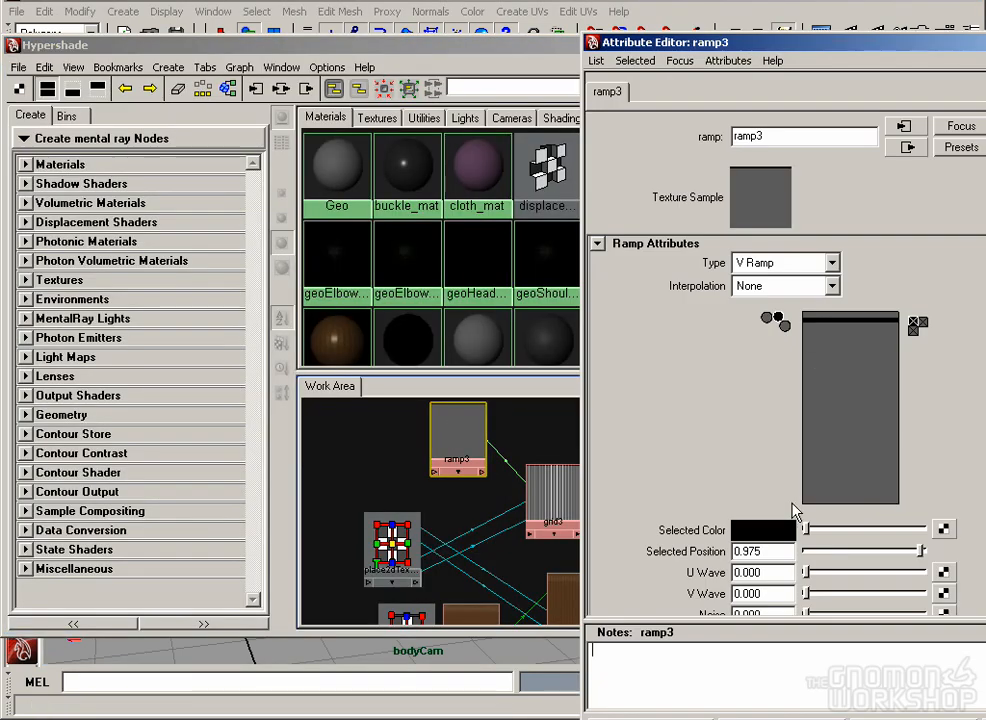
left_click_drag(781, 325, 786, 328)
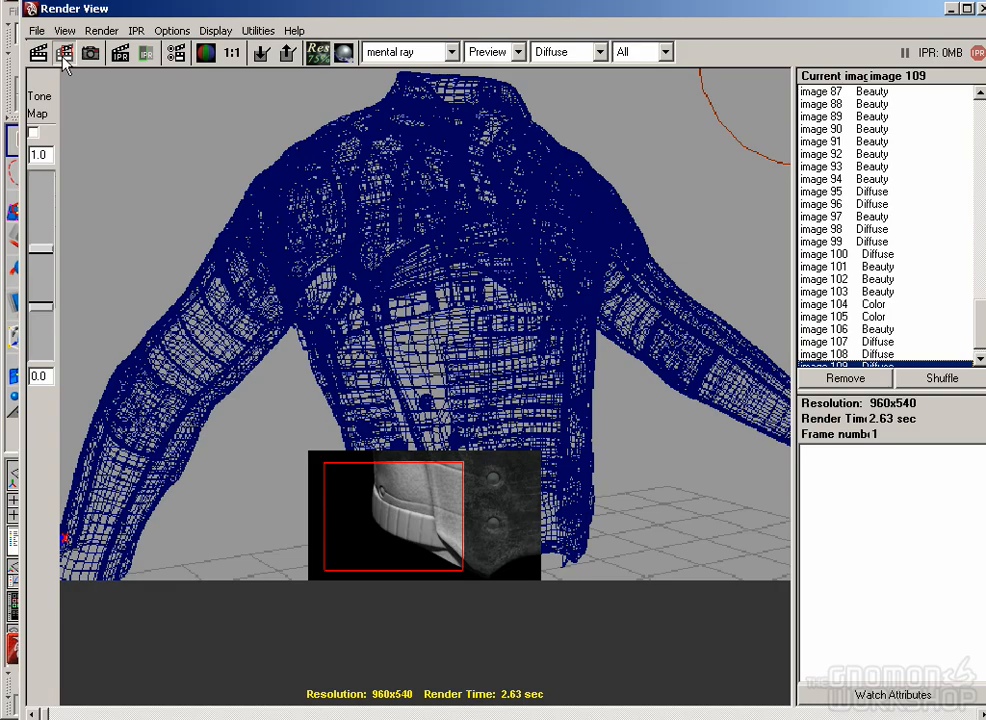
left_click(63, 54)
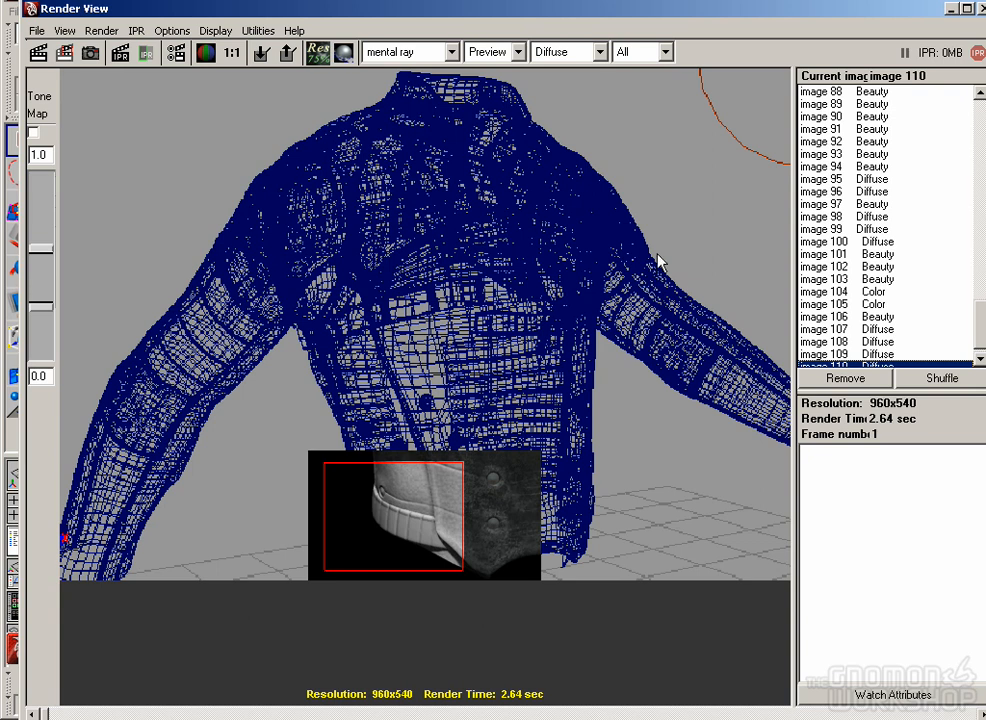
Step: Switch the Render View to the Beauty pass and render the waist strap region
left_click(556, 52)
left_click(517, 53)
left_click(503, 80)
left_click(65, 54)
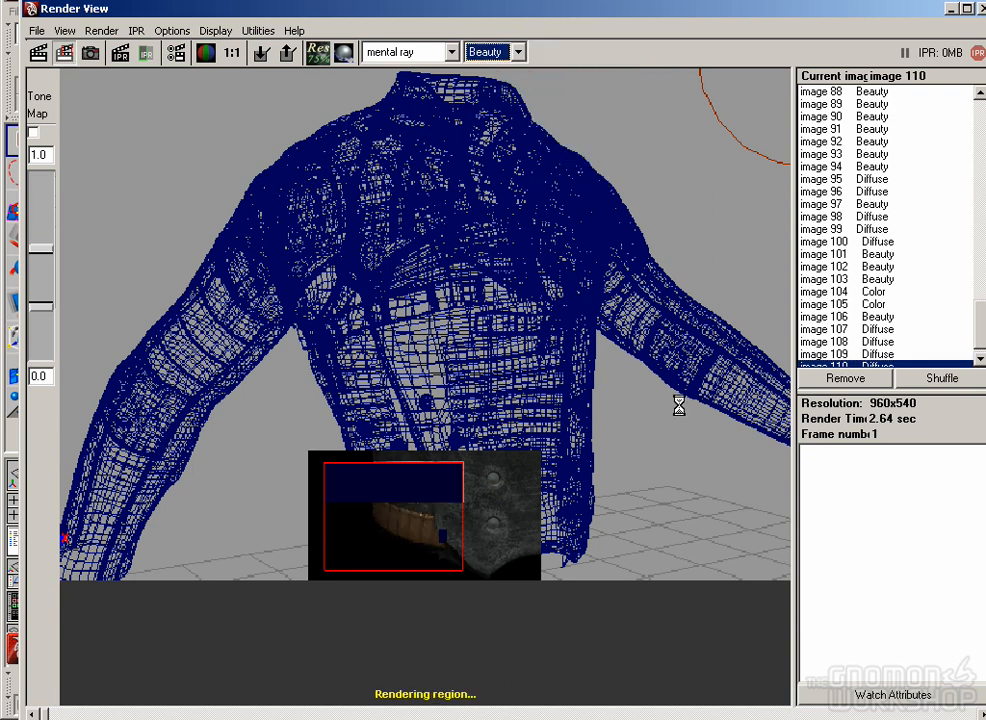
Step: Darken the line color of the grid4 texture on the waist strap shader
left_click(952, 10)
left_click(66, 99)
double_click(572, 594)
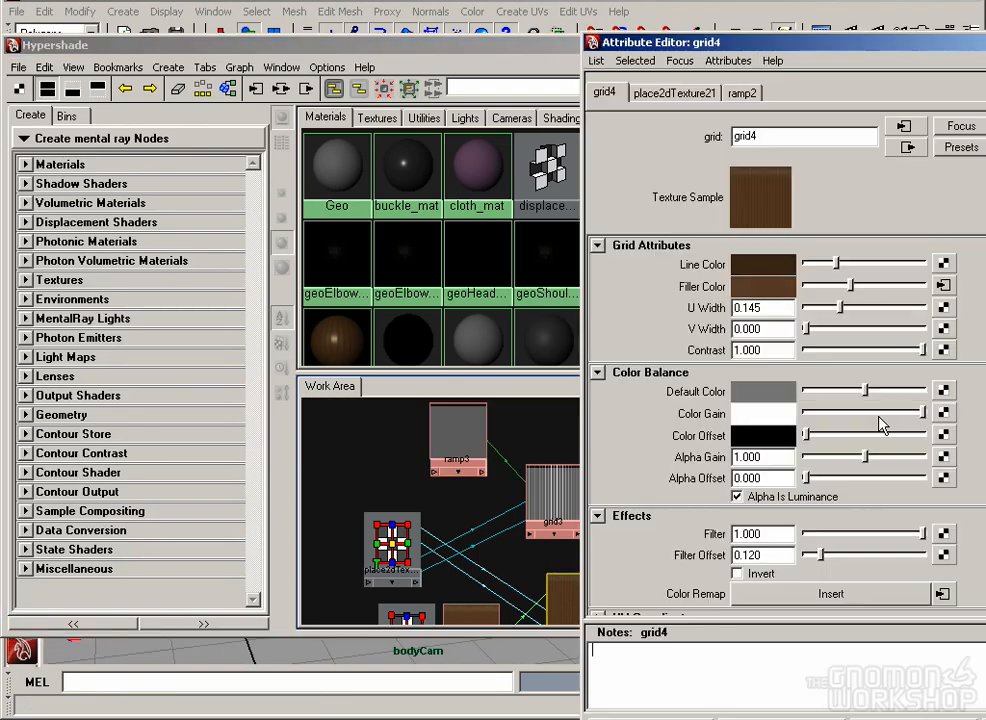
left_click(821, 264)
Step: Darken the lowest, top and middle colors of ramp2, which drives grid4's filler color
left_click(943, 285)
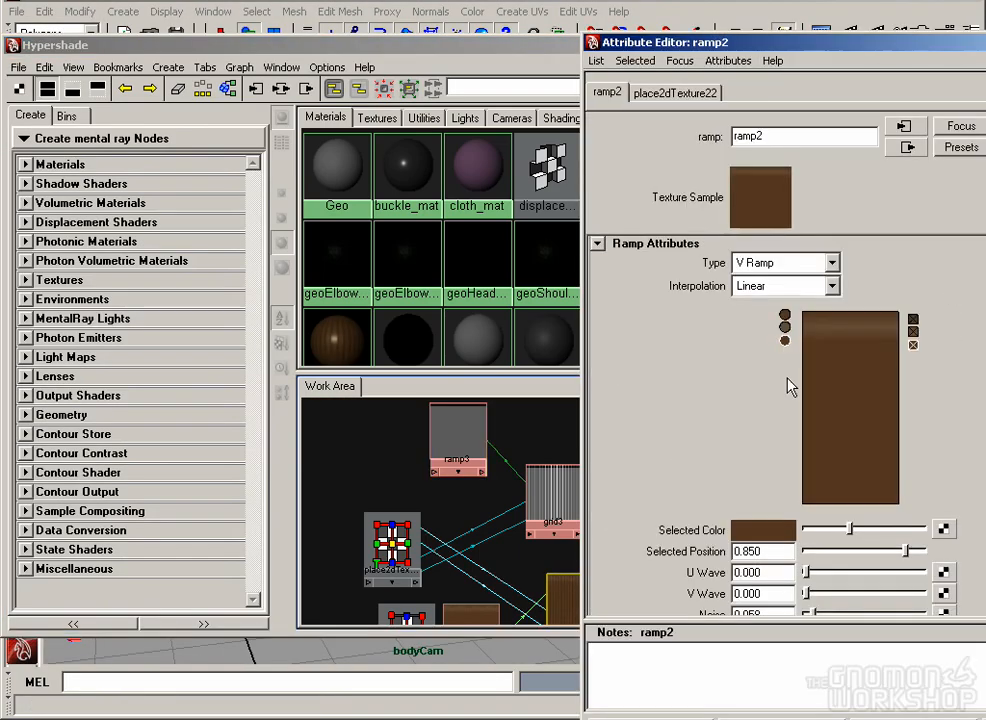
left_click_drag(834, 525, 830, 530)
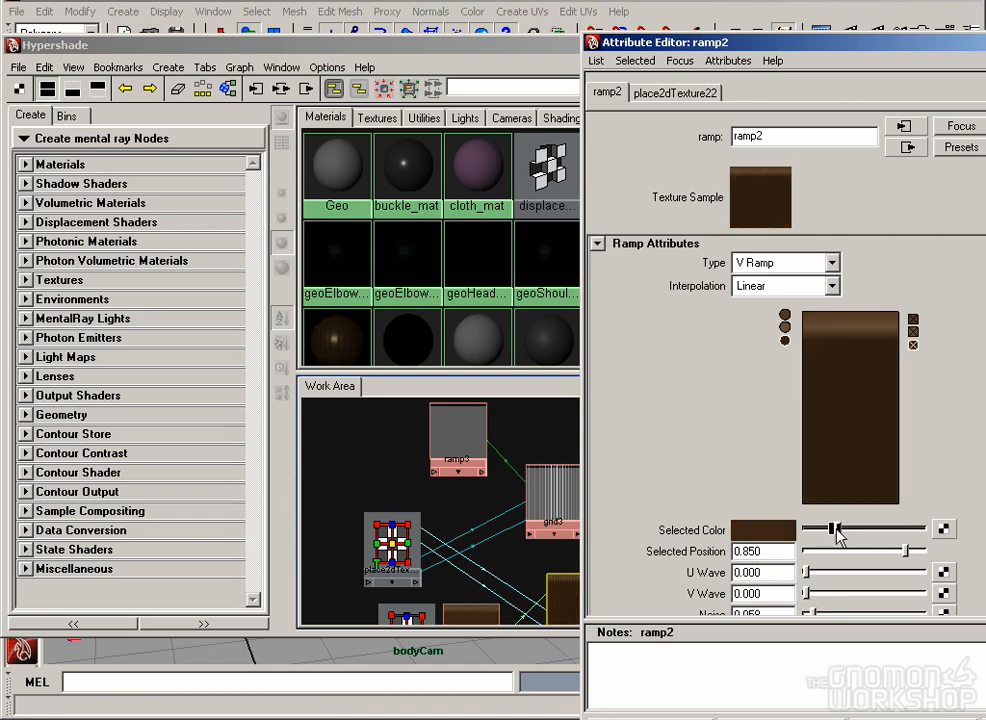
left_click(785, 315)
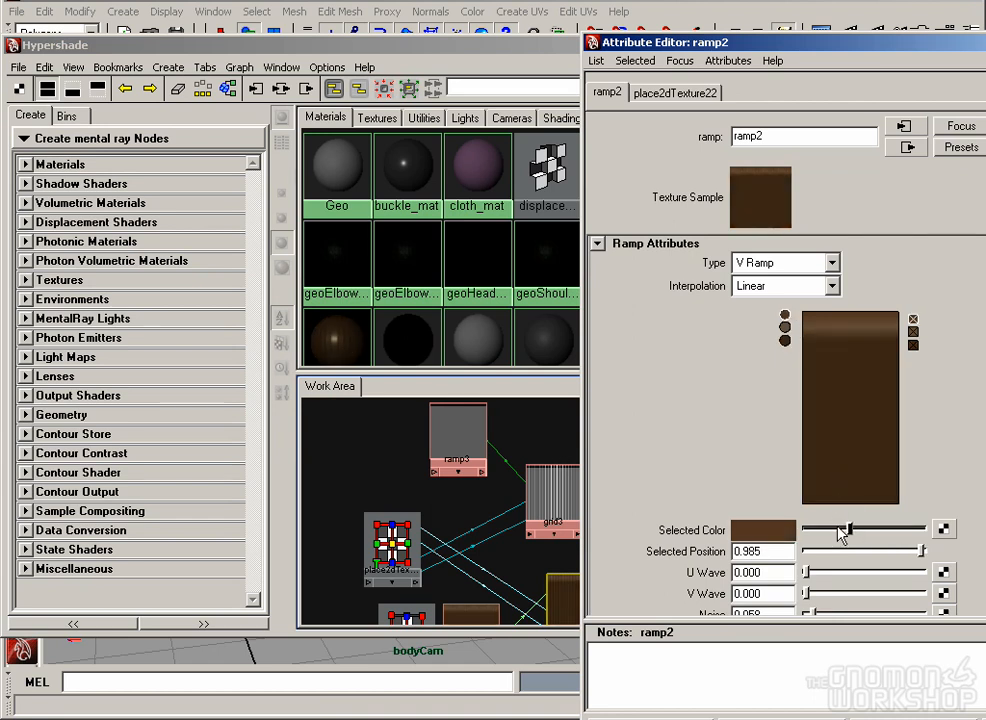
left_click(785, 327)
mouse_move(834, 528)
left_mouse_down()
mouse_move(845, 535)
mouse_move(843, 527)
left_mouse_up()
Step: Re-render the waist strap region in the Beauty pass and save the scene
left_click(935, 717)
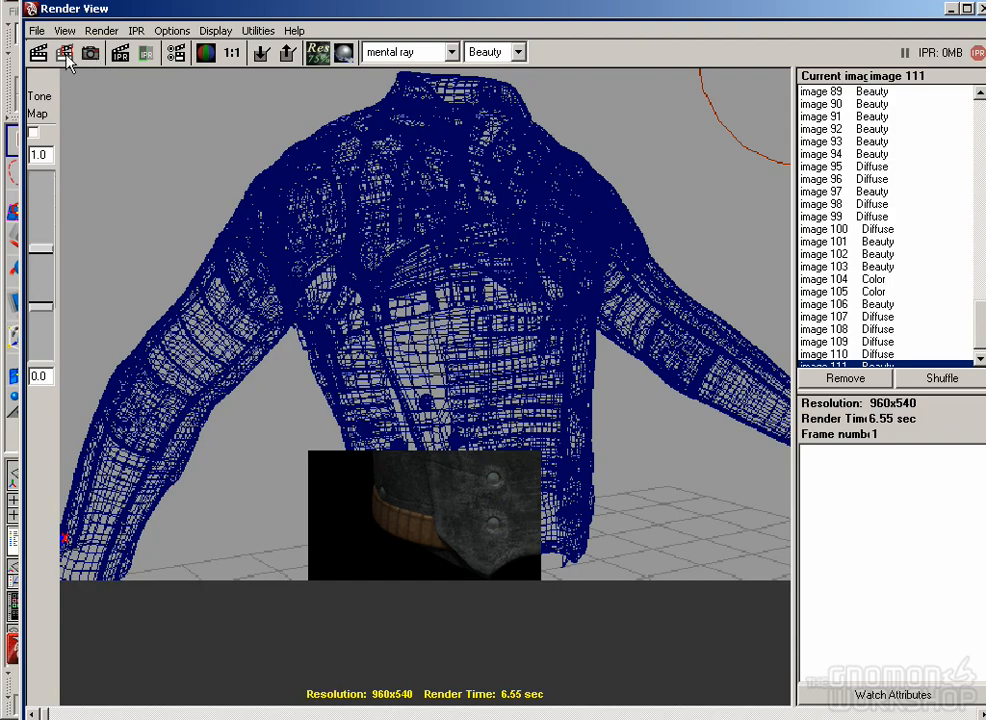
left_click(64, 52)
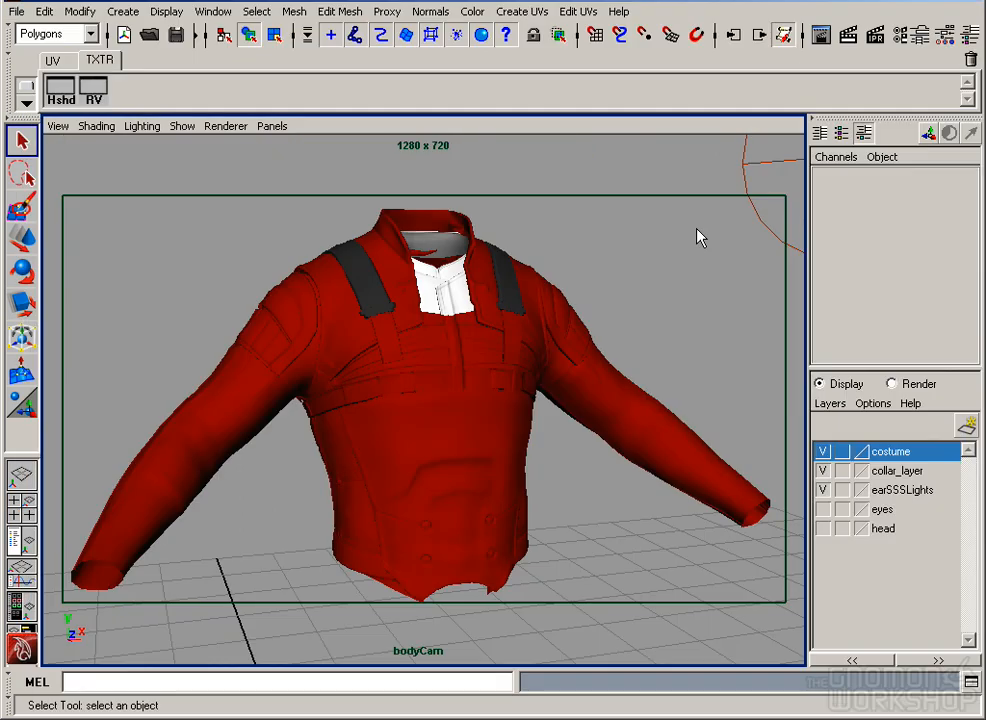
key("ctrl+s")
Step: Shift the geoWaistStrap1_nxs specular color to a warm gray with hue 36.19, saturation 0.113 and value 0.605
left_click(61, 92)
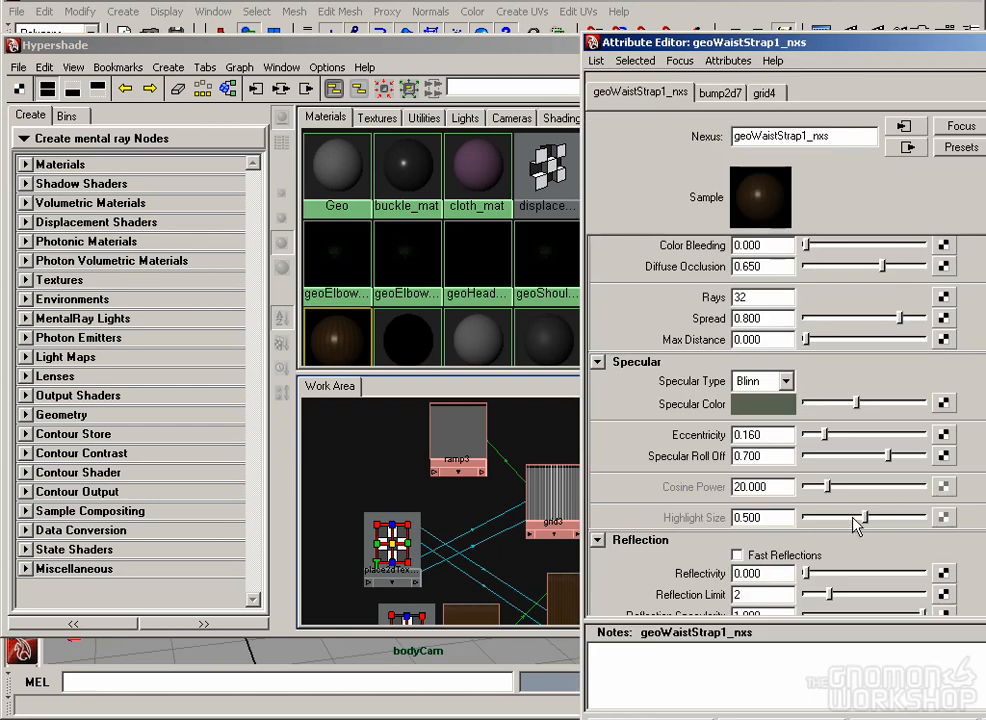
scroll(856, 527, "down", 1)
left_click(760, 382)
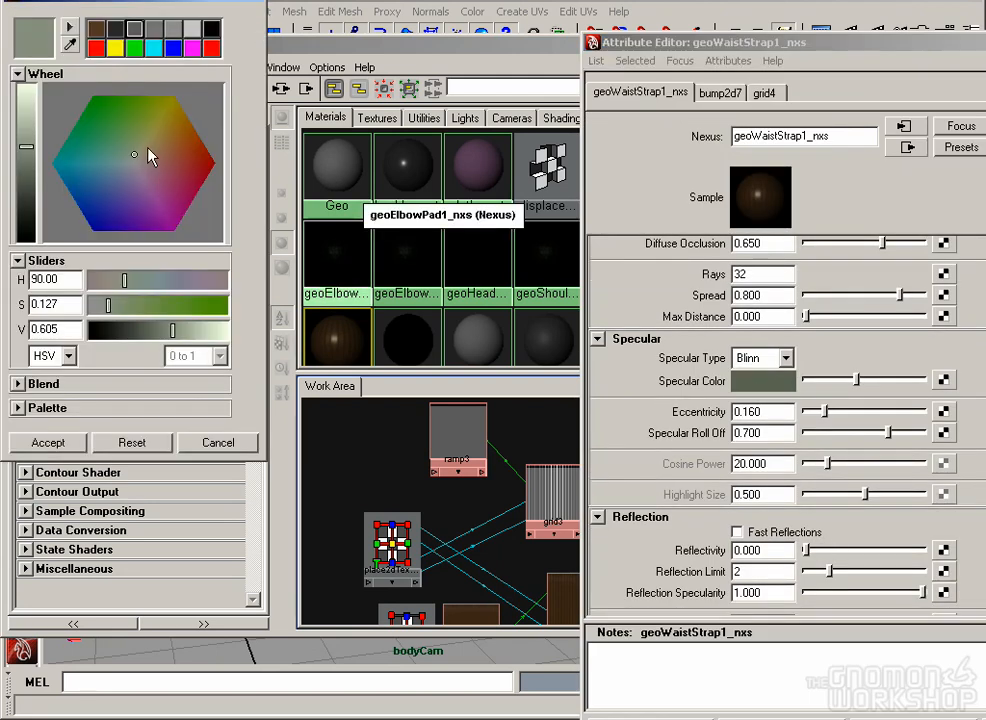
mouse_move(120, 168)
left_mouse_down()
mouse_move(152, 158)
mouse_move(140, 158)
left_mouse_up()
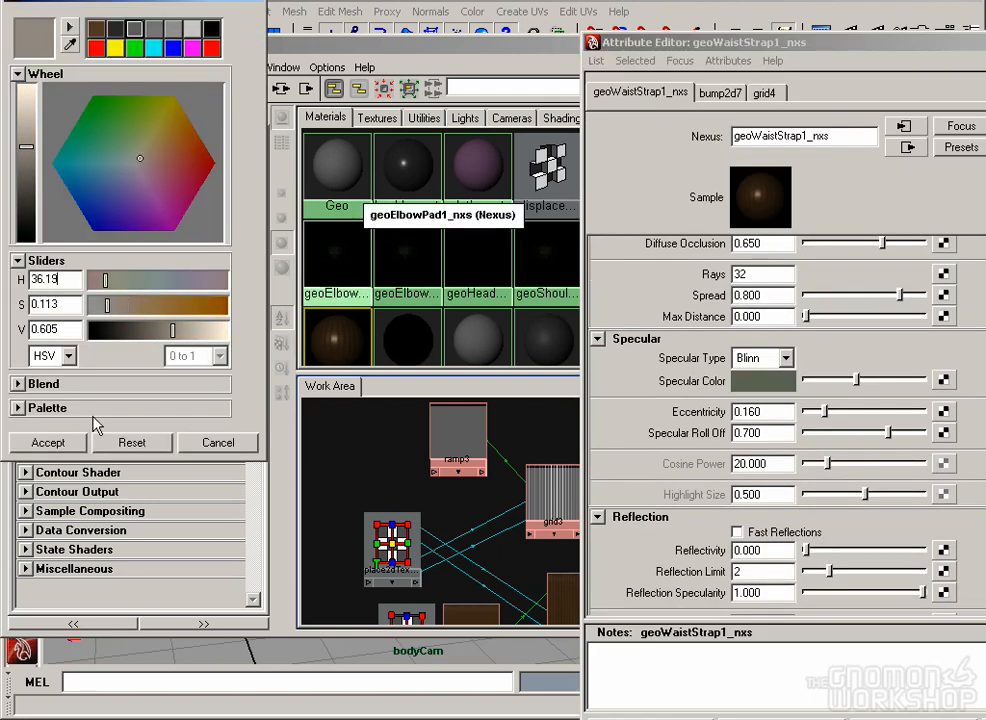
left_click(38, 445)
Step: Set the Eccentricity of geoWaistStrap1_nxs to 0.25
scroll(605, 310, "down", 1)
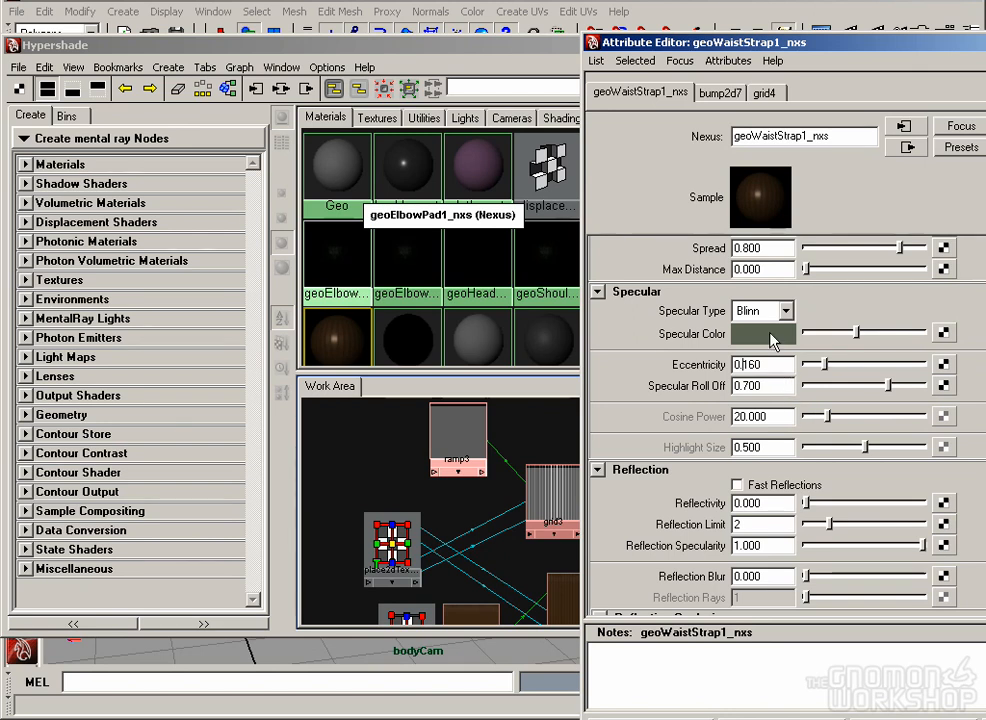
double_click(757, 364)
type("0.25")
key("Return")
Step: Take a new wireframe snapshot in the Render View, mark a region across the full waist and render it
left_click(853, 718)
left_click(962, 45)
left_click(93, 89)
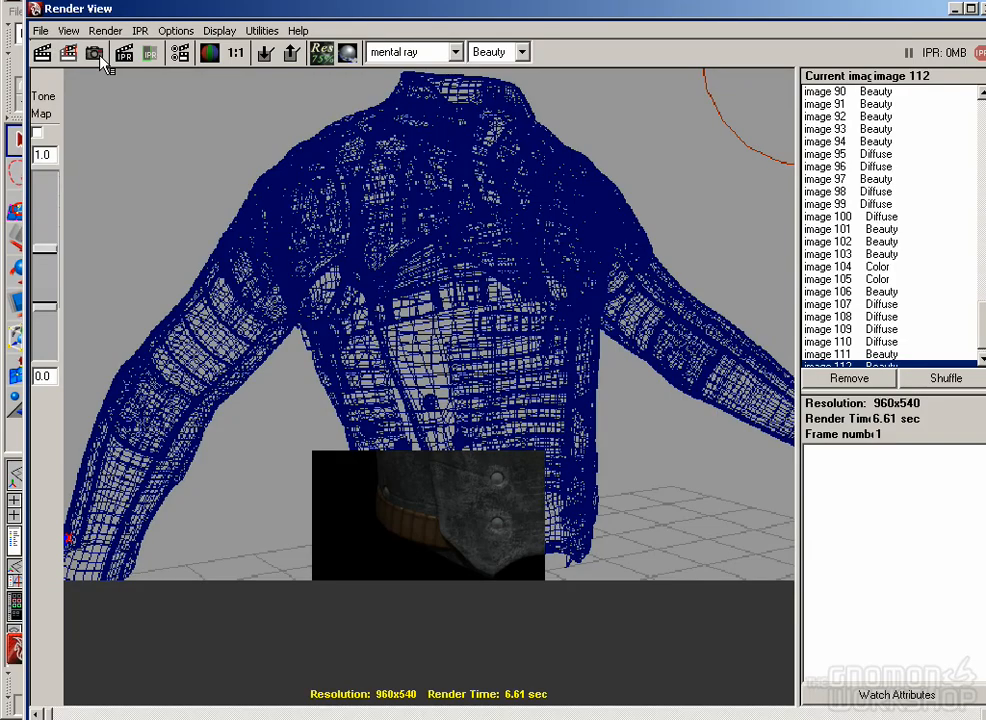
left_click(97, 54)
left_click_drag(355, 439, 670, 571)
left_click(52, 44)
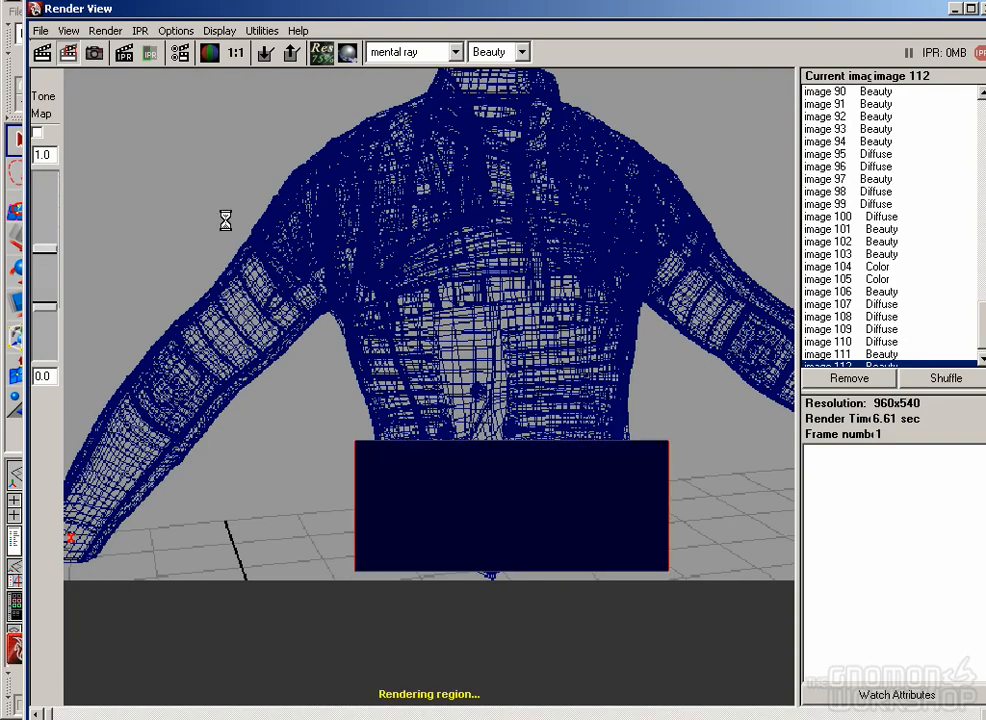
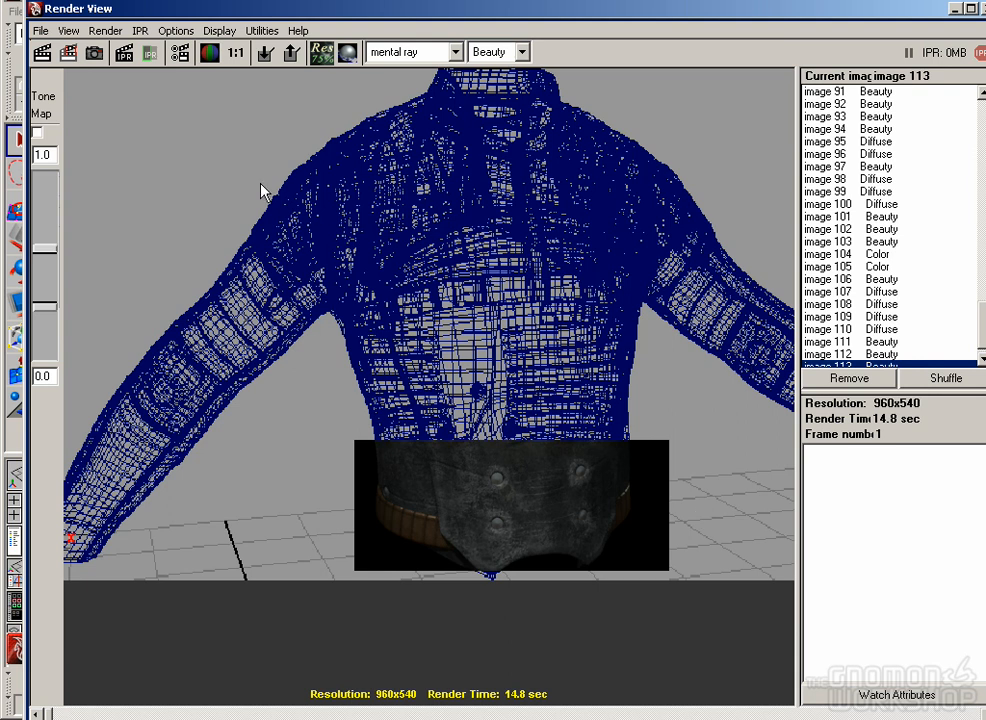
Step: Switch to Photoshop, minimize the geo_bracer document and bring pouch_UV.tga forward as the working document
left_click(957, 9)
left_click(16, 11)
left_click(44, 82)
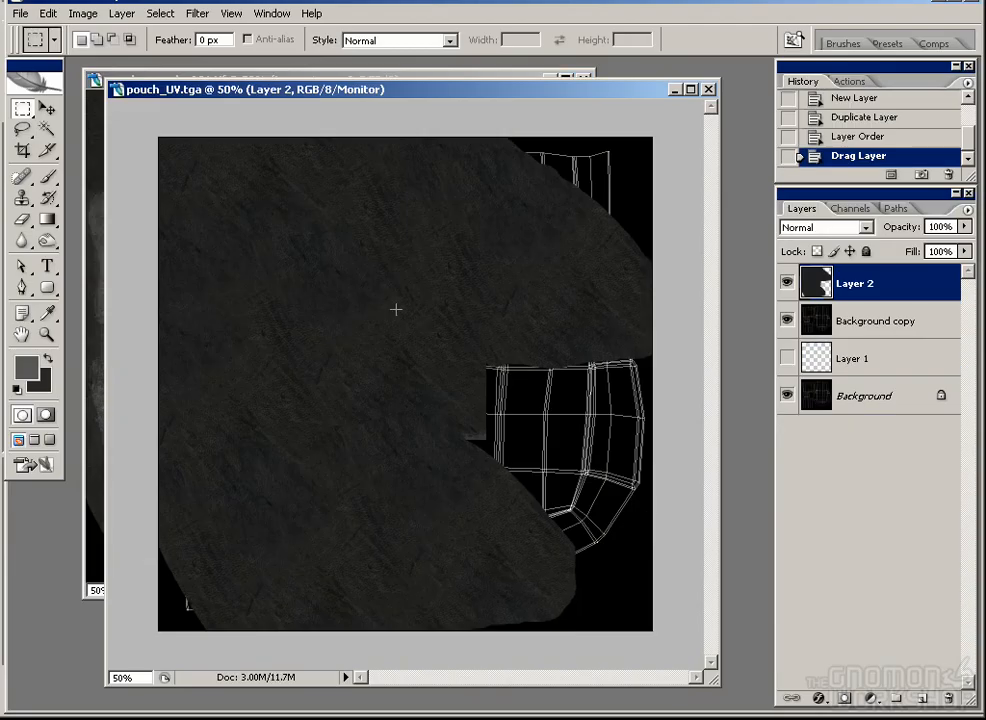
left_click(47, 108)
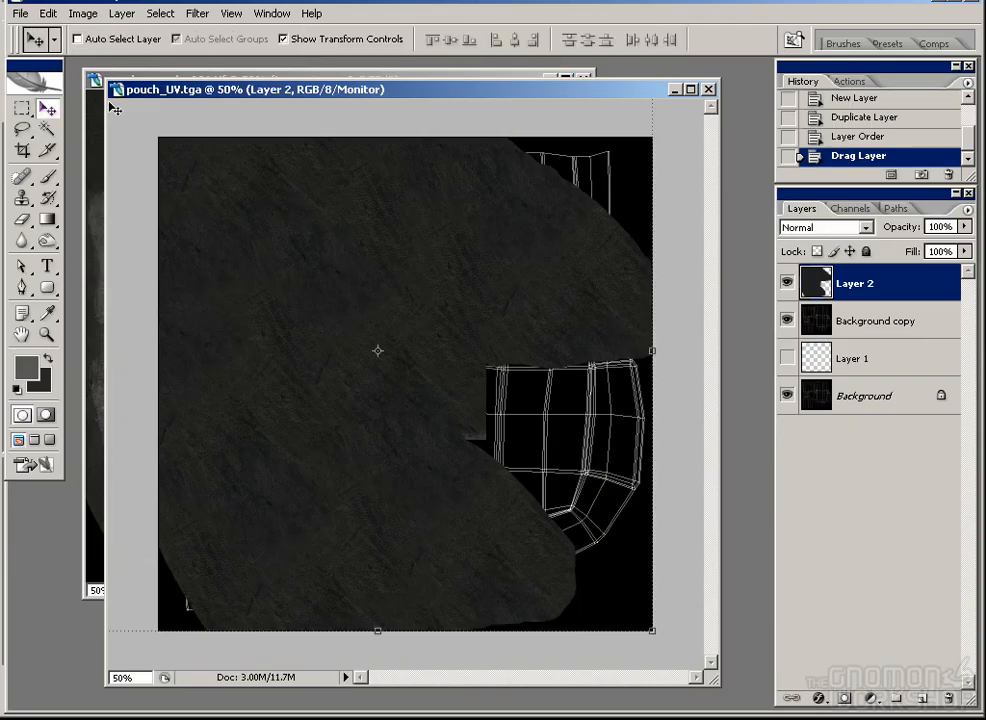
left_click_drag(190, 89, 194, 138)
left_click(200, 78)
left_click(549, 80)
left_click_drag(568, 138, 552, 93)
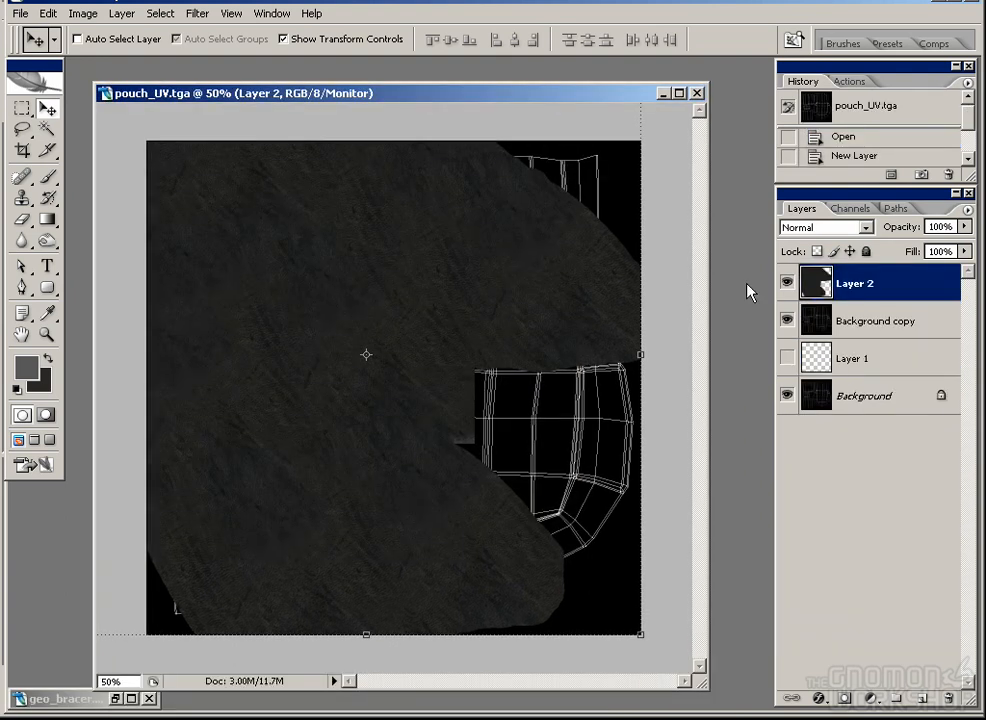
Step: Place the Background copy UV wireframe above Layer 2, blended in Screen mode at 9% opacity
left_click_drag(843, 328, 848, 276)
left_click(825, 227)
left_click(838, 365)
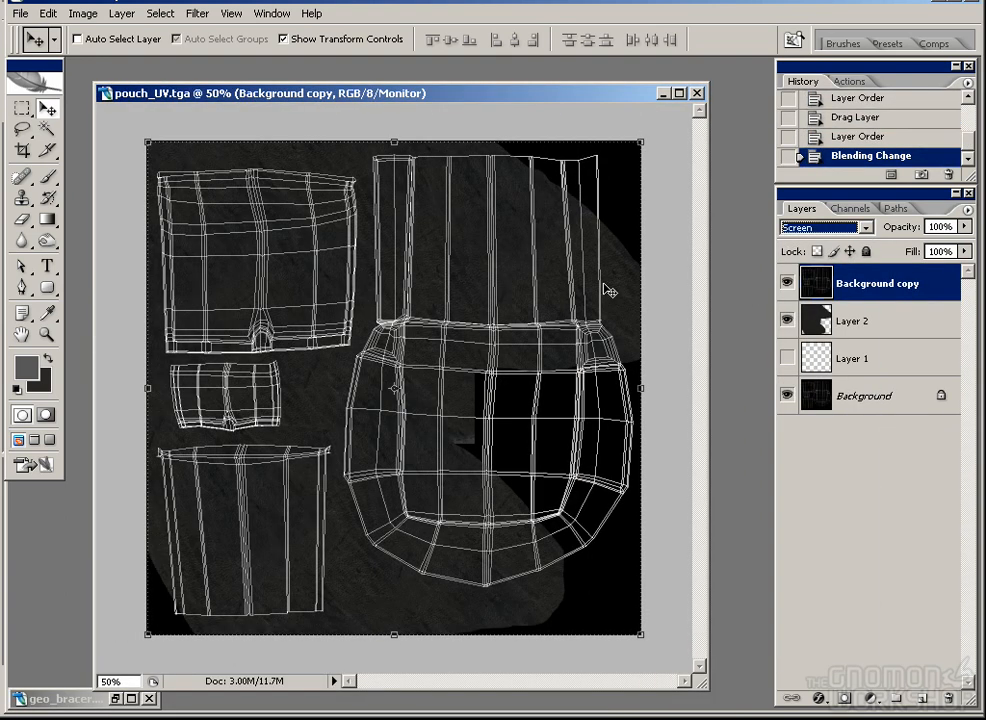
left_click_drag(963, 236, 875, 250)
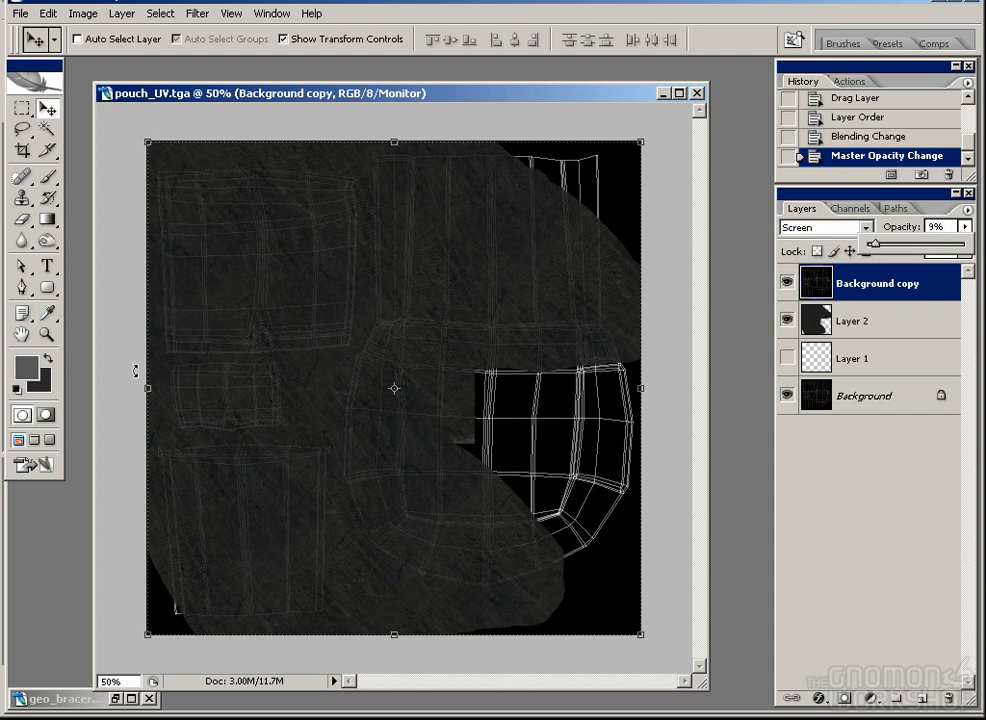
Step: Lasso a leather area on Layer 2, duplicate it over the bare areas around the large pouch UVs, and deselect
left_click(47, 108)
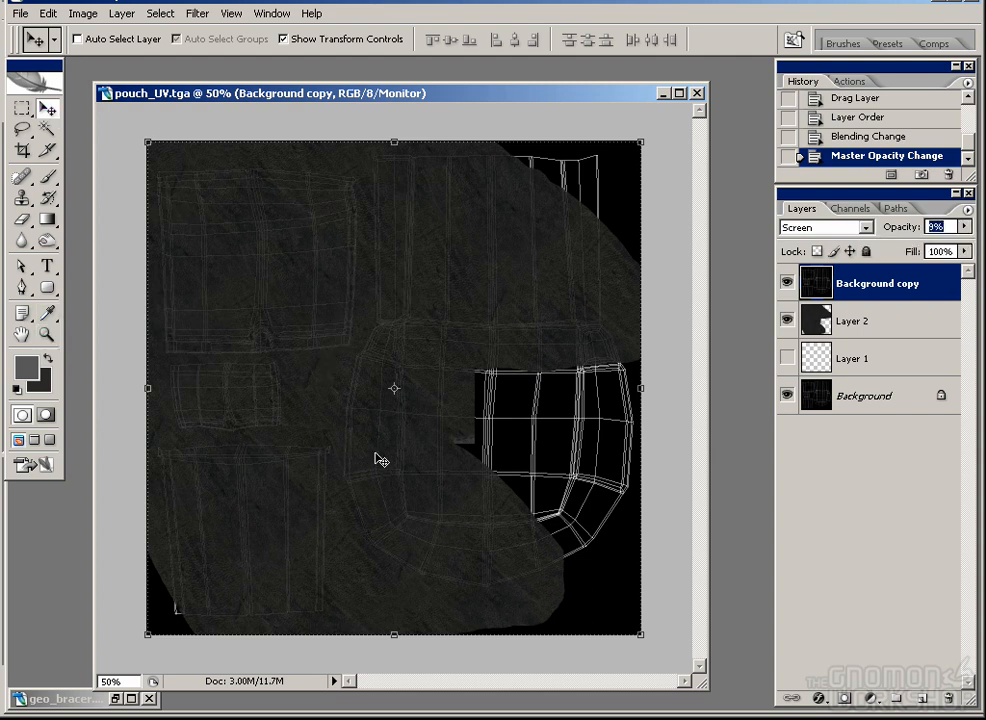
key("l")
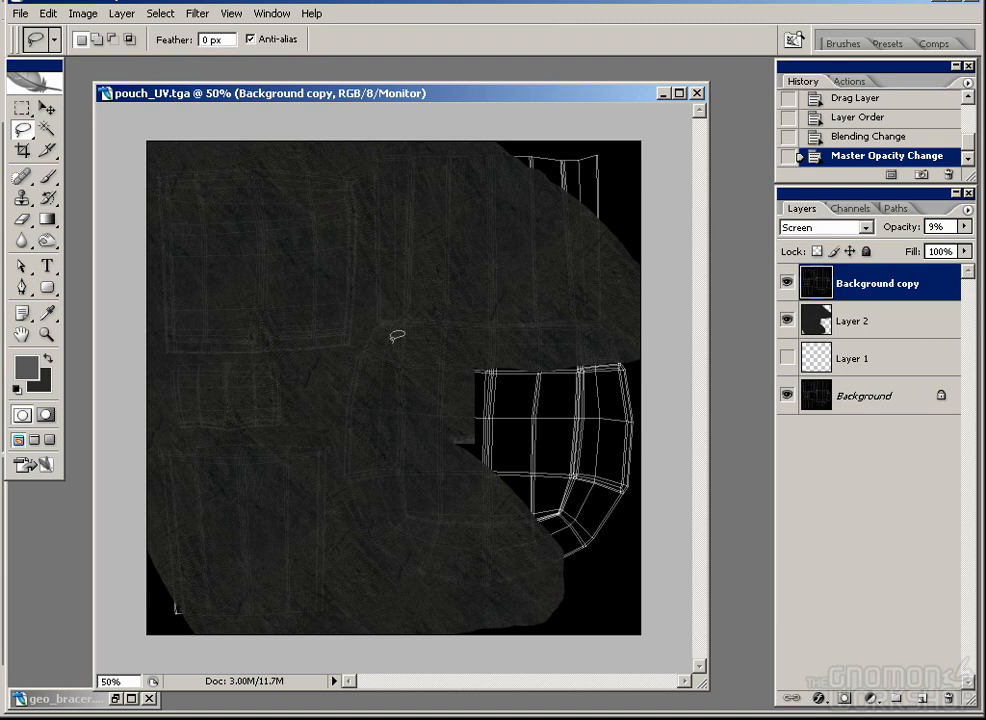
mouse_move(363, 343)
left_mouse_down()
mouse_move(142, 137)
mouse_move(340, 355)
left_mouse_up()
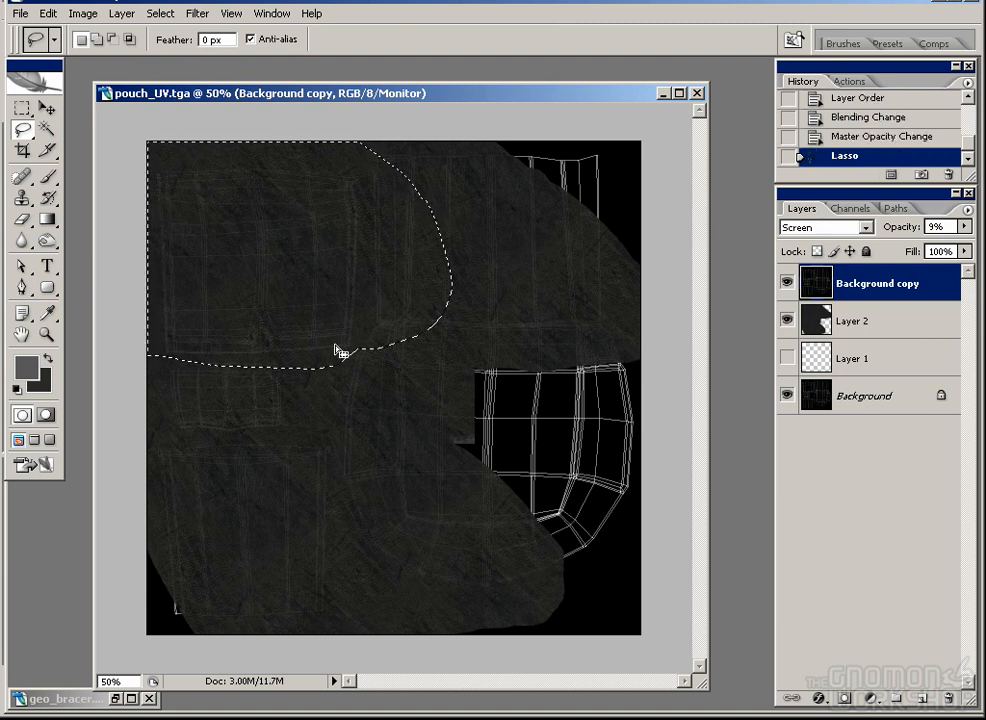
key("v")
left_click_drag(257, 297, 822, 382)
left_click(845, 322)
left_click_drag(225, 297, 583, 208)
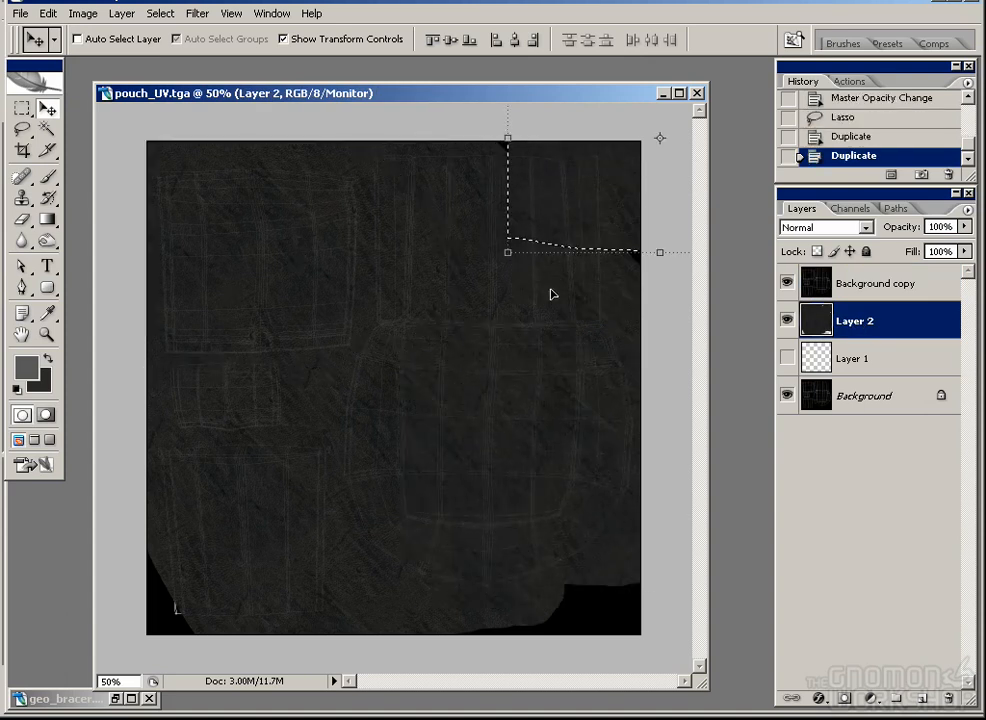
key("ctrl+d")
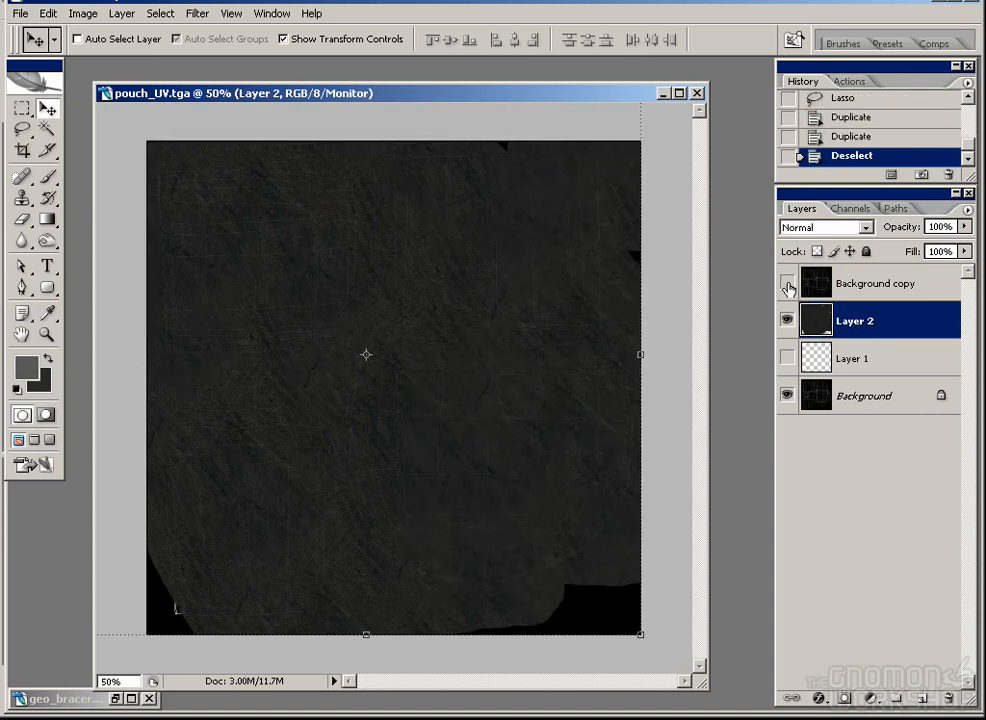
Step: Clone leather over the remaining black area along the texture's lower edge and show the UV wireframe overlay
key("s")
left_click_drag(191, 604, 440, 581)
left_click(787, 284)
Step: Examine the pouch texture at 100% and the pouches in the reference image Geoadjust_MG02_022507.jpg
key("z")
left_click(467, 359)
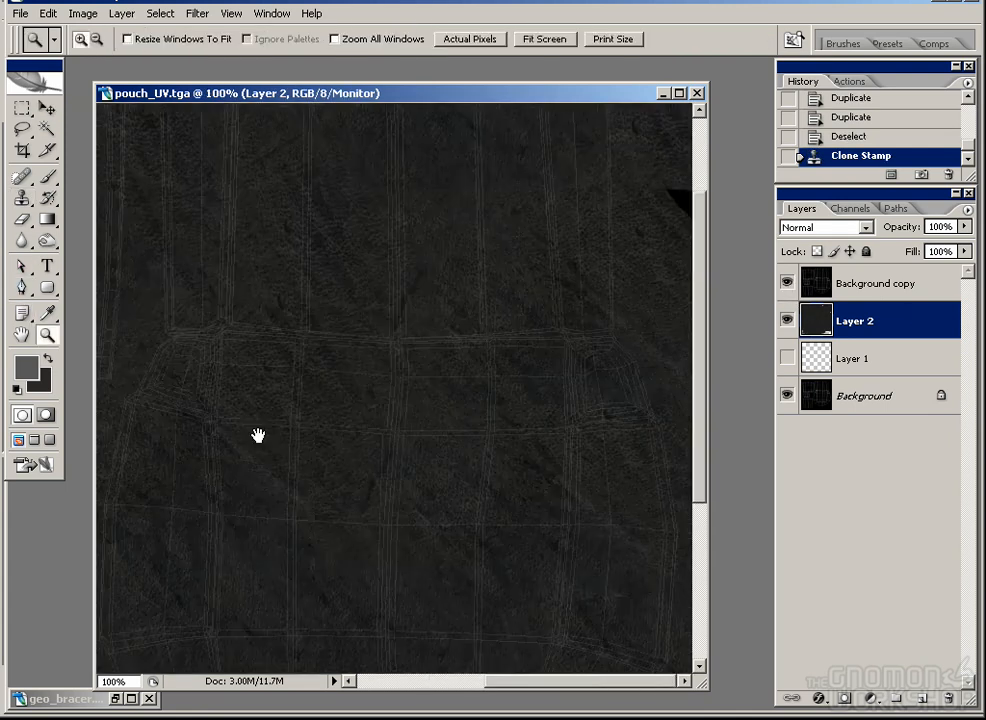
left_click_drag(258, 436, 469, 304)
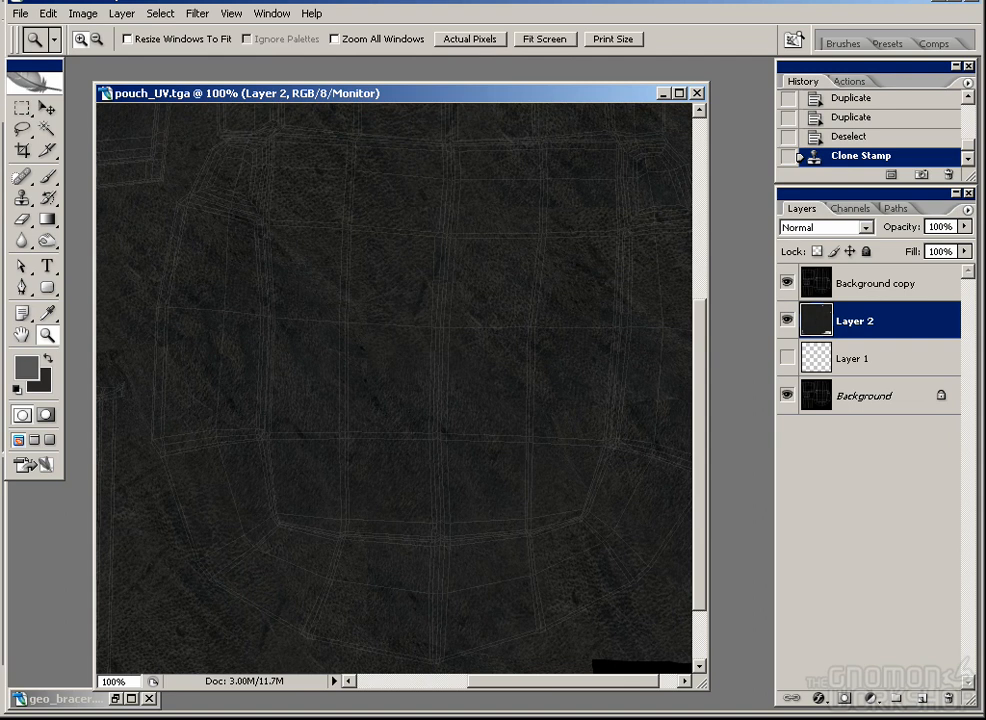
key("alt+Tab")
left_click(385, 340)
left_click(565, 491)
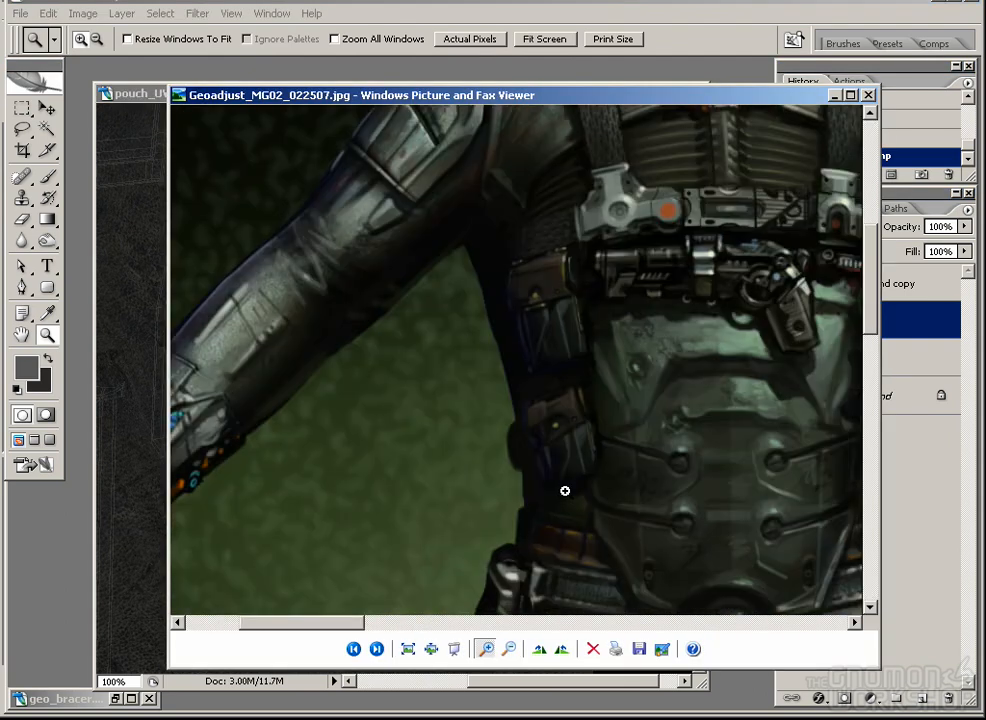
key("alt+Tab")
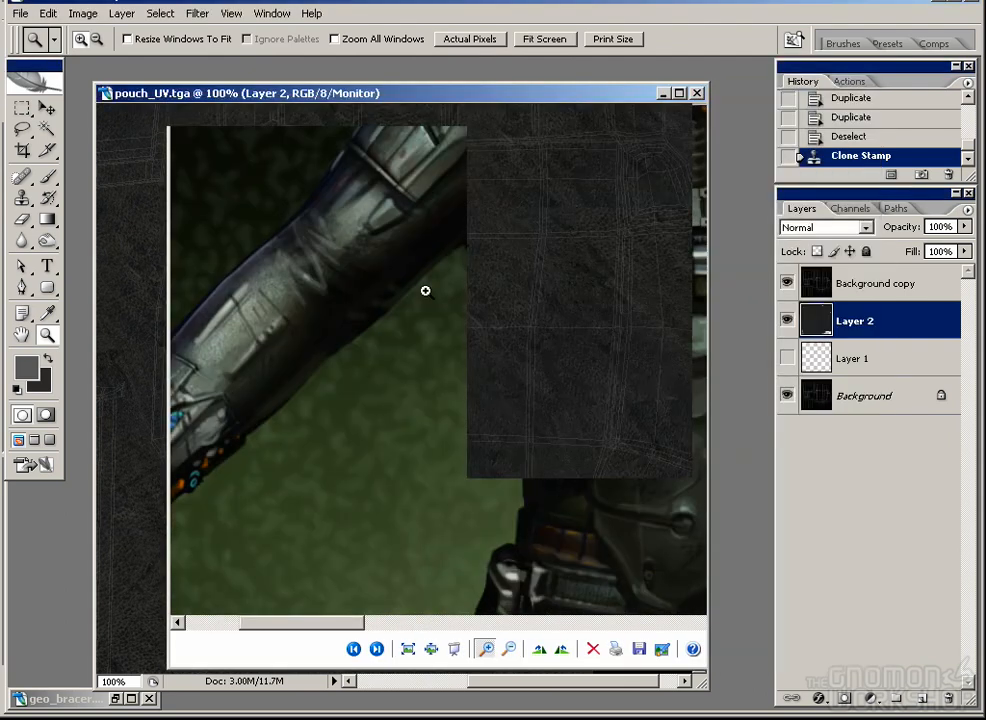
Step: Lower the contrast of Layer 2 to about -54 with Brightness/Contrast and inspect the leather without the wireframe
left_click(47, 108)
left_click_drag(384, 306, 361, 377)
left_click(85, 14)
mouse_move(85, 59)
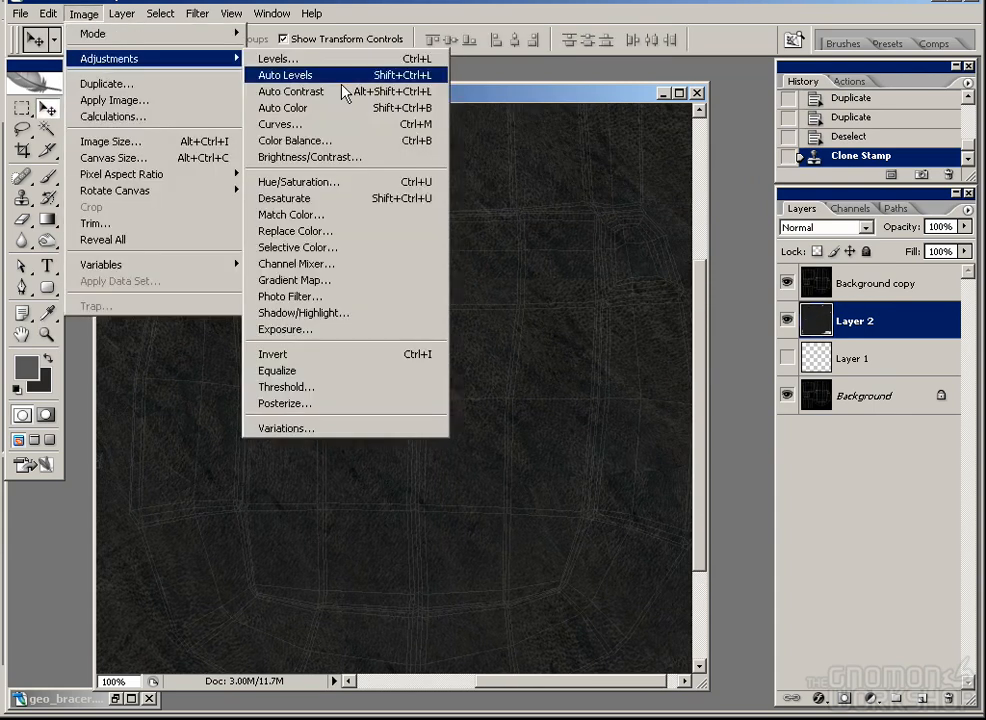
left_click(406, 161)
left_click_drag(449, 289, 408, 289)
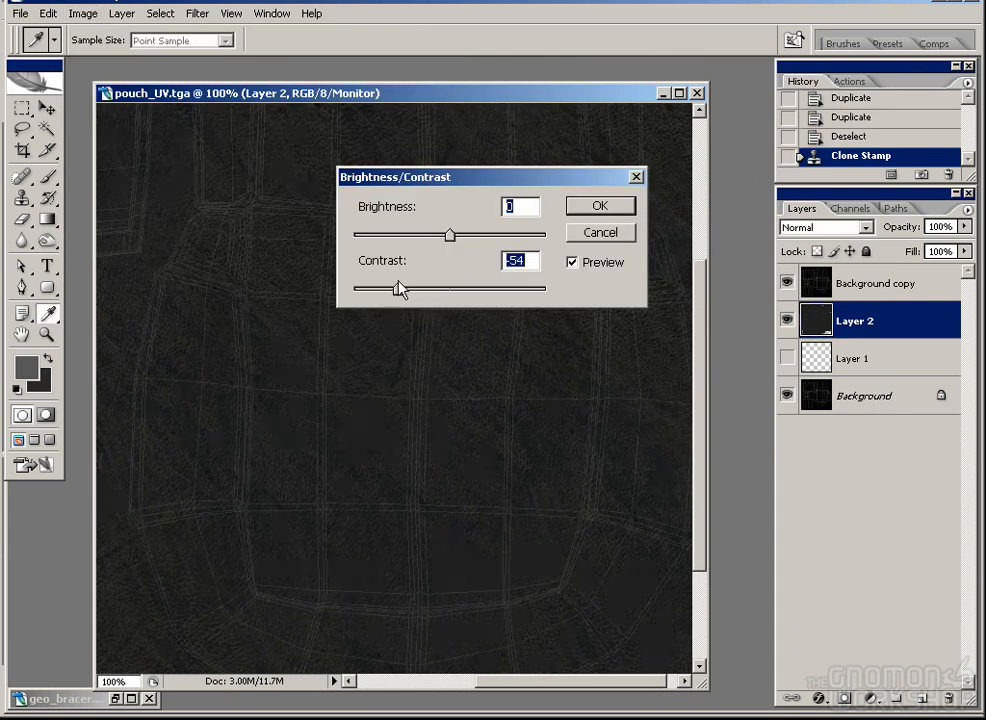
left_click(599, 207)
left_click_drag(591, 252, 470, 434)
left_click(787, 283)
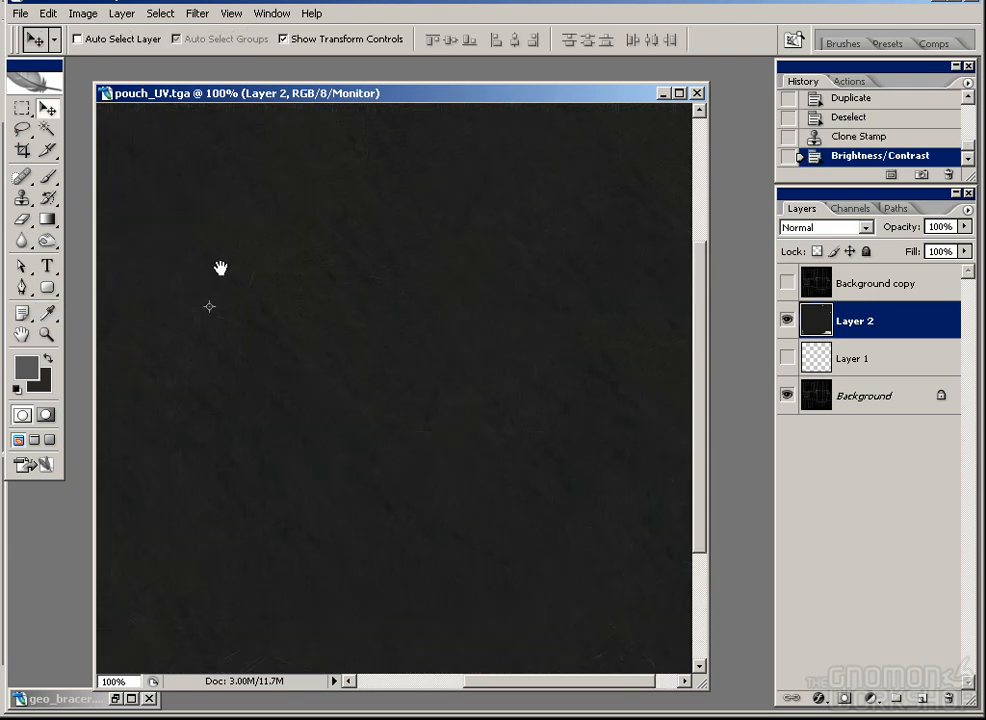
Step: Select a rectangle around the largest UV shell in the texture's upper-left area and add a new layer above Layer 2
left_click_drag(226, 205, 559, 432)
key("m")
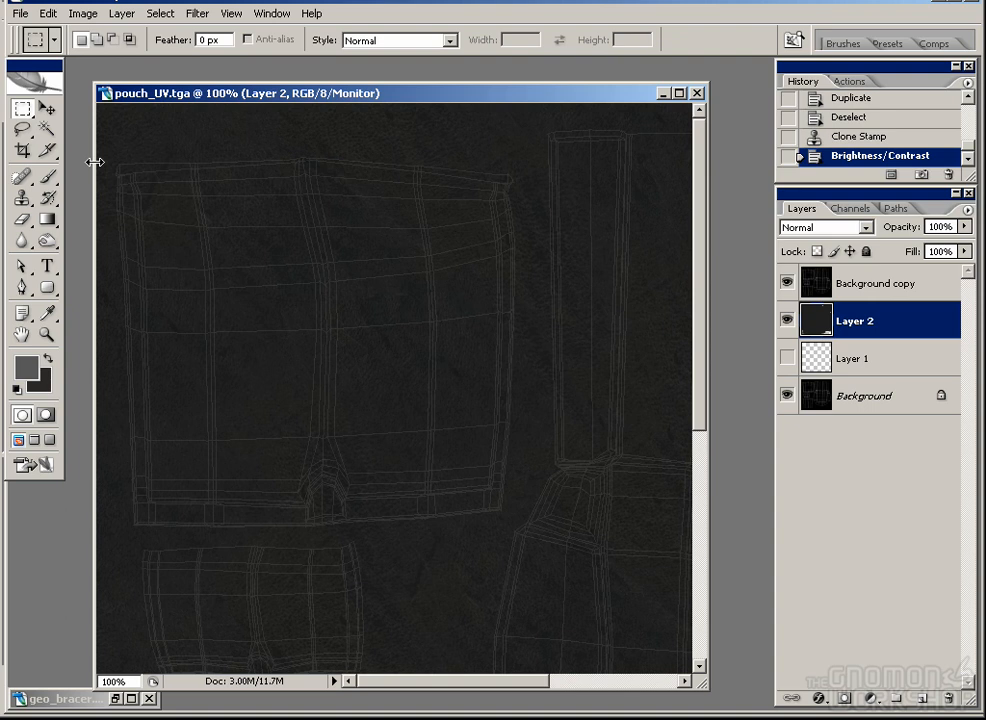
left_click_drag(539, 493, 516, 531)
left_click(921, 698)
Step: Fill the selection on Layer 3 with dark purple #4c3247 and deselect
left_click(26, 367)
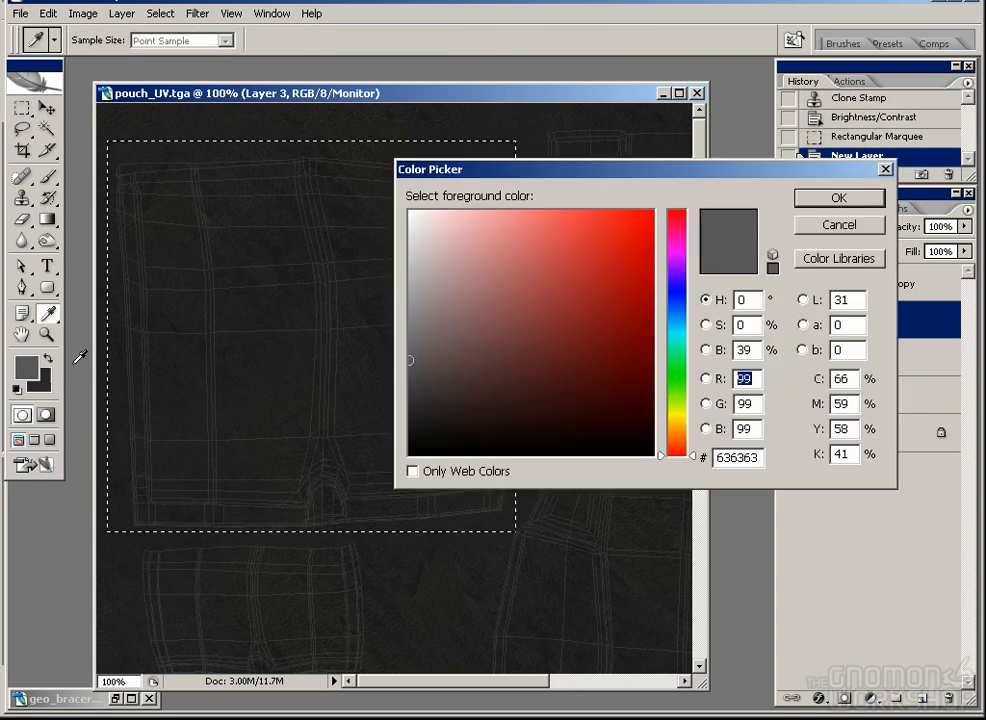
left_click_drag(671, 297, 690, 244)
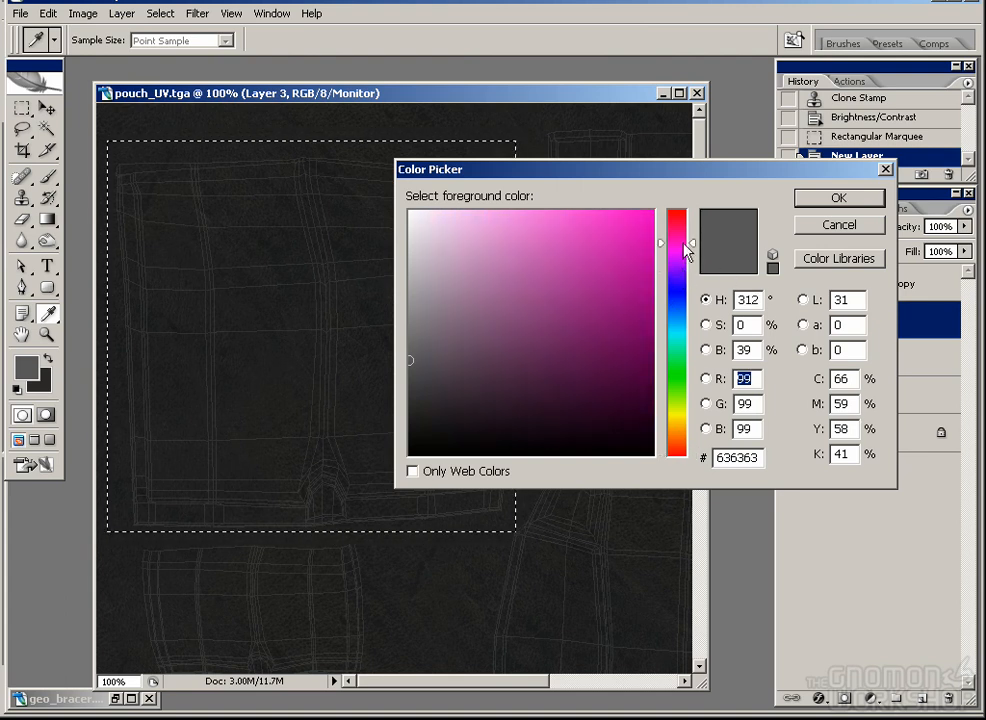
left_click(456, 396)
left_click(491, 381)
left_click(839, 197)
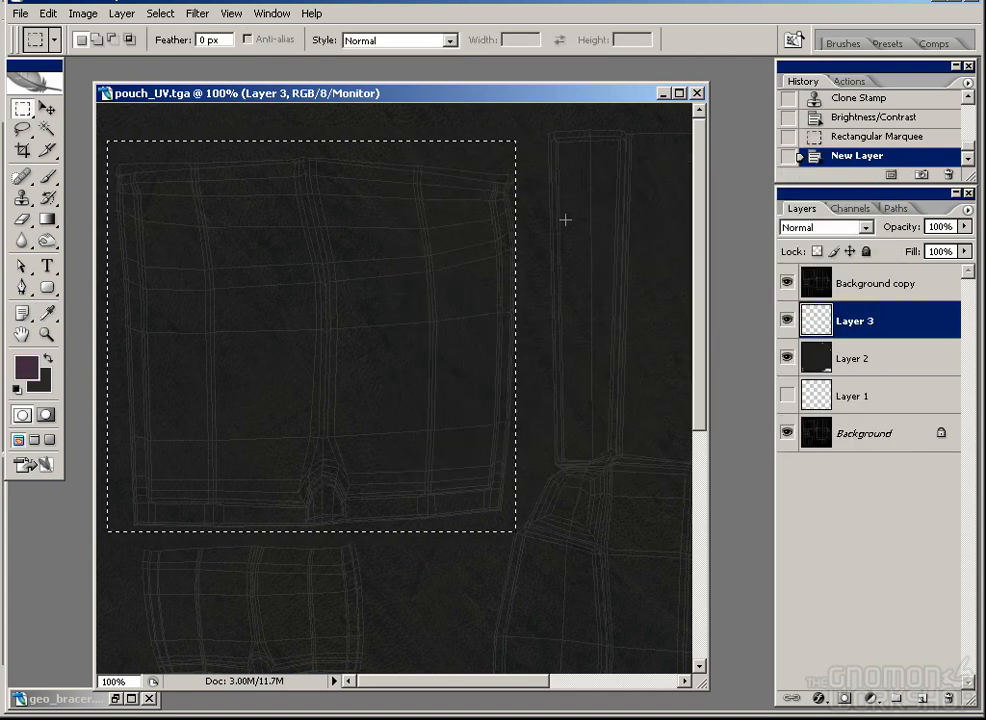
key("alt+BackSpace")
key("ctrl+d")
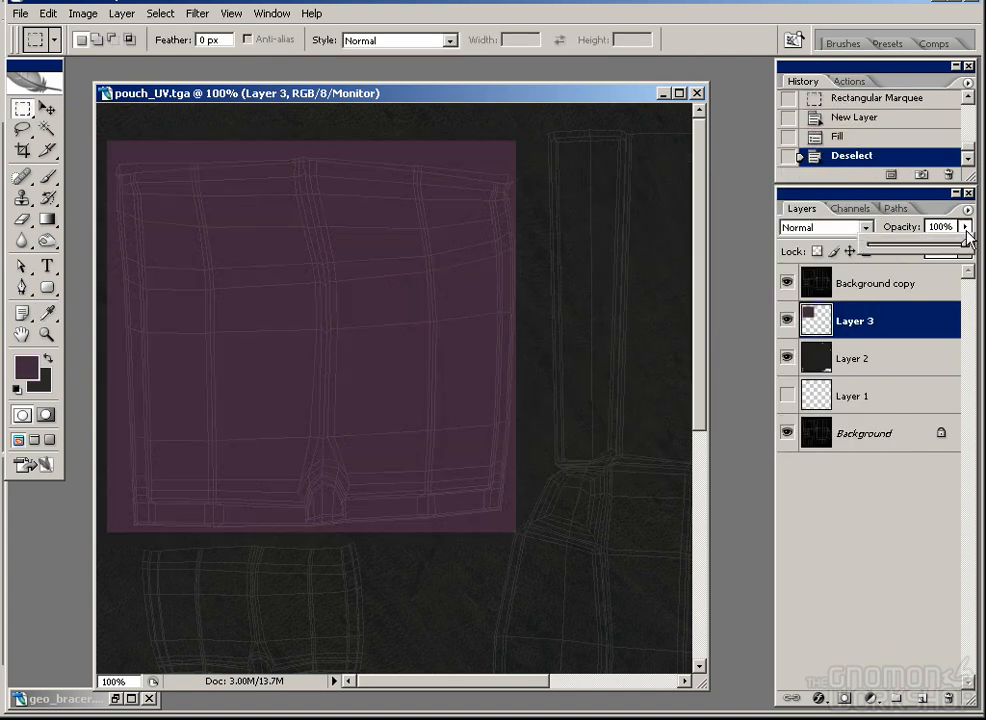
Step: Reduce the opacity of Layer 3 to 52% and hide the Background copy wireframe
left_click_drag(965, 227, 910, 245)
left_click(876, 283)
left_click(787, 283)
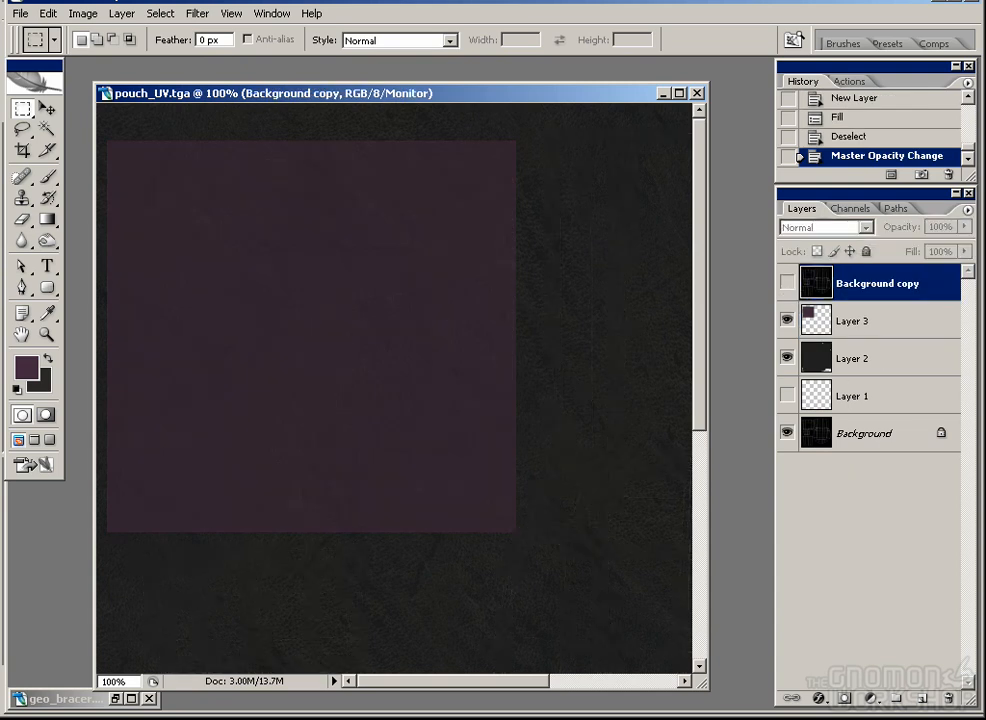
Step: Shift the foreground purple toward a redder hue, lock Layer 3's transparent pixels and refill it with that color
key("alt+Tab")
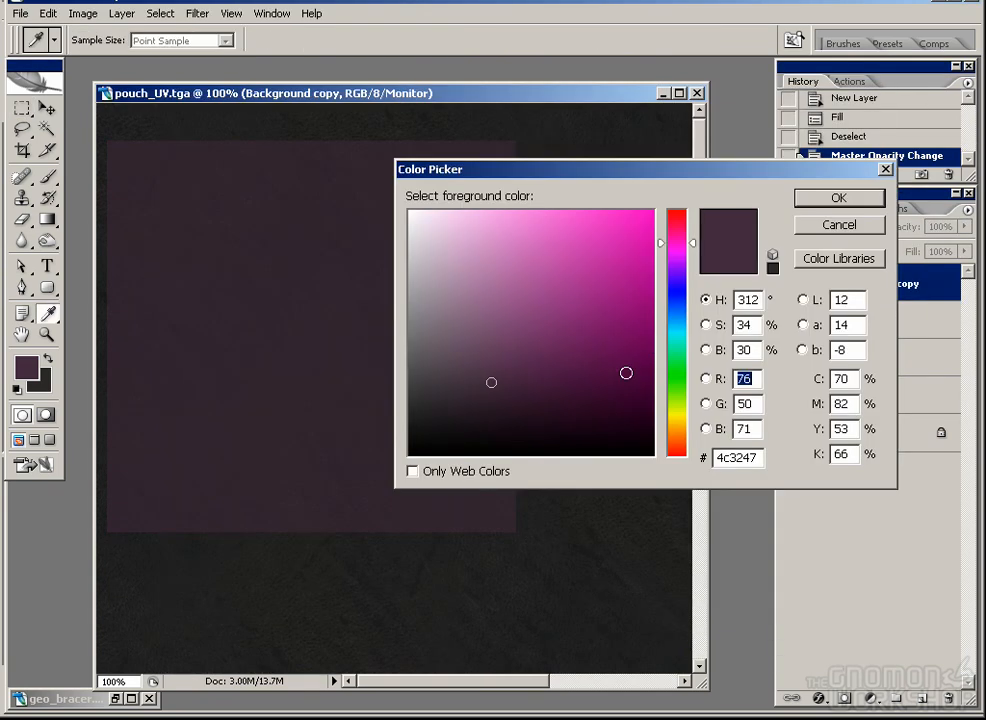
left_click_drag(701, 248, 691, 233)
left_click_drag(693, 236, 693, 233)
left_click(838, 198)
key("m")
left_click(816, 320)
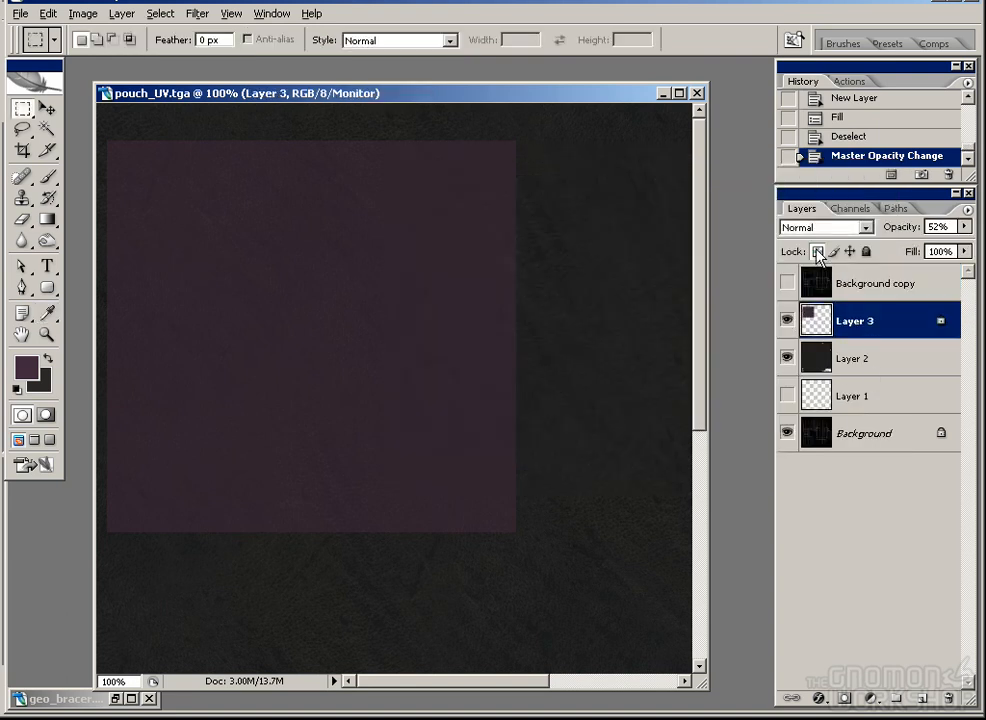
key("alt+BackSpace")
Step: Set Layer 3's opacity to 49% and check the tint with and without the UV wireframe
left_click_drag(963, 226, 921, 257)
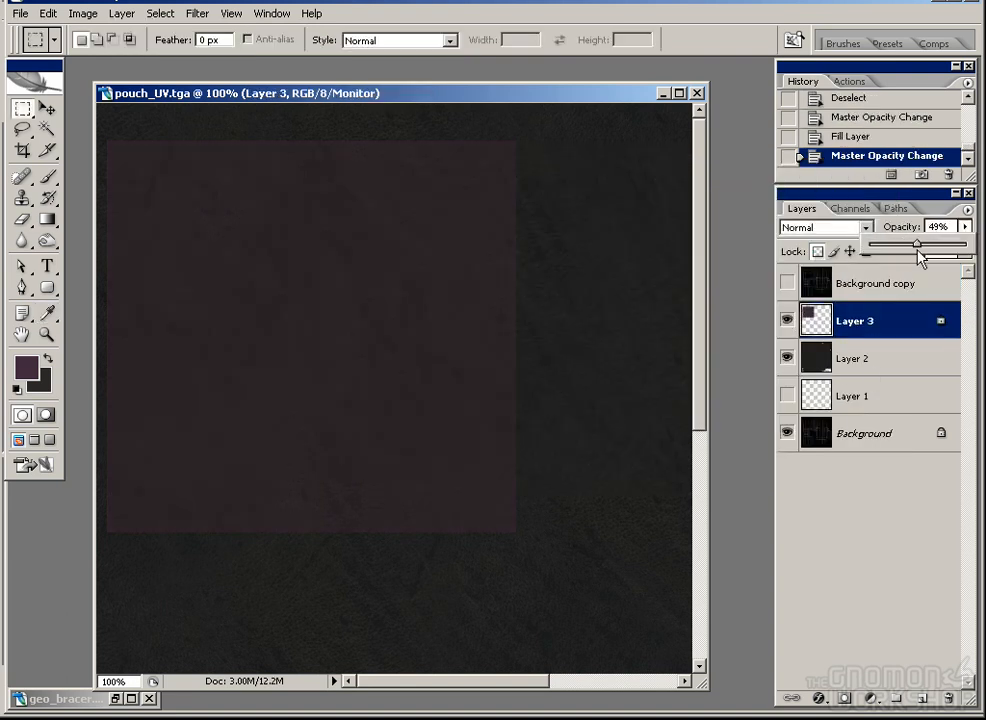
left_click(894, 563)
left_click(787, 283)
left_click(787, 283)
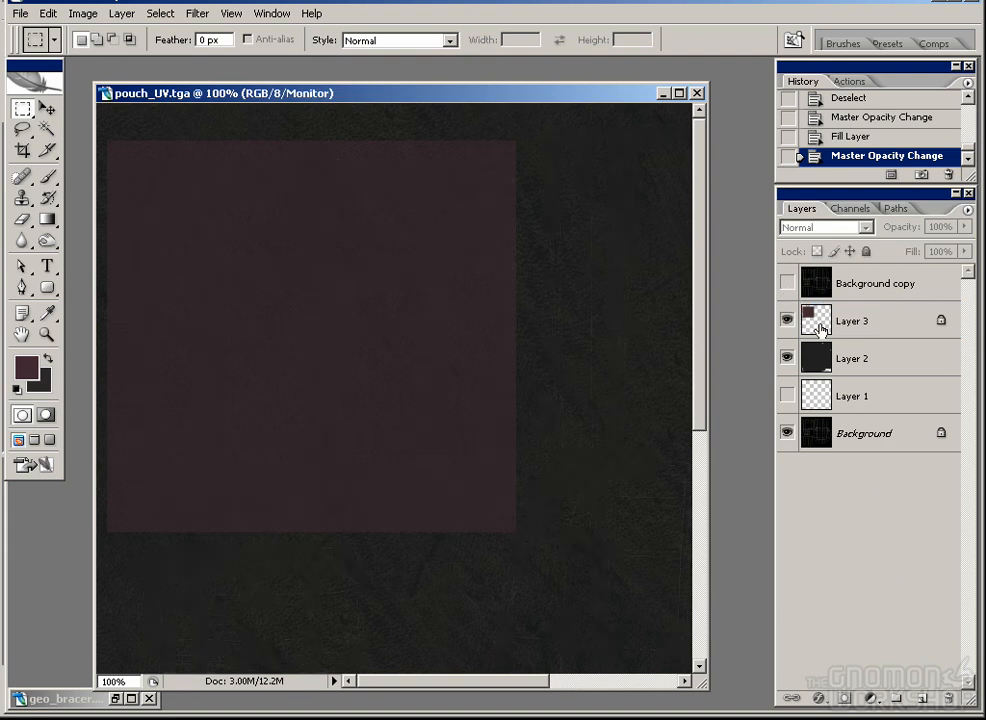
left_click(83, 13)
mouse_move(84, 59)
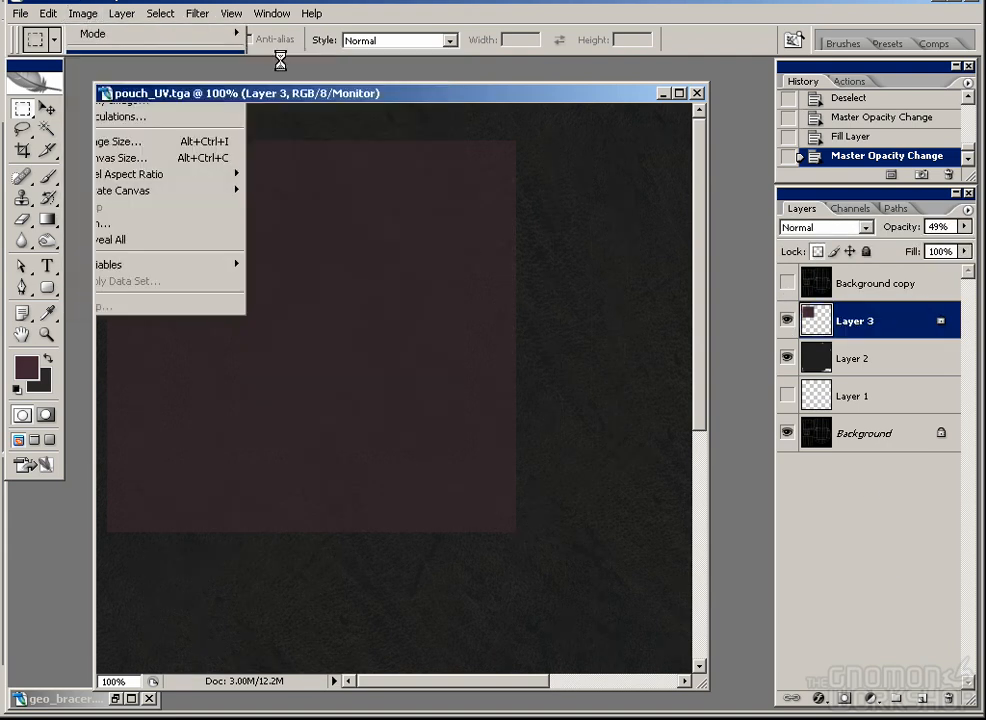
left_click(286, 59)
left_click_drag(229, 319, 589, 326)
left_click(803, 395)
key("m")
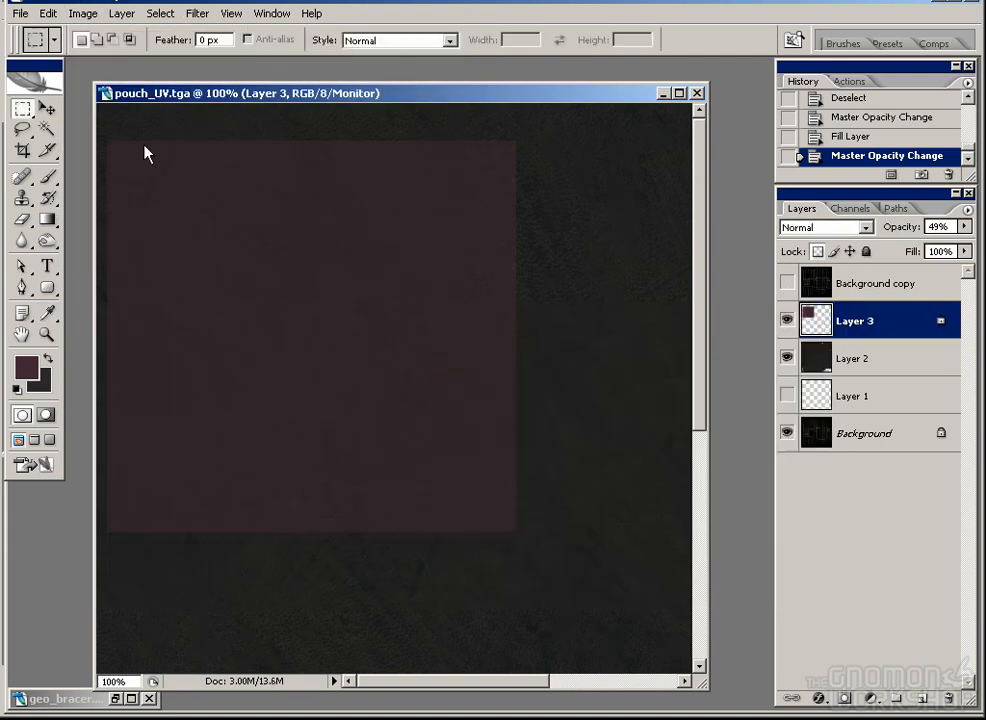
Step: Shift Layer 3's hue by +7, reduce its saturation slightly and set the layer opacity to 50%
left_click(83, 13)
mouse_move(128, 58)
left_click(445, 181)
left_click_drag(739, 476, 699, 355)
left_click_drag(696, 444, 703, 450)
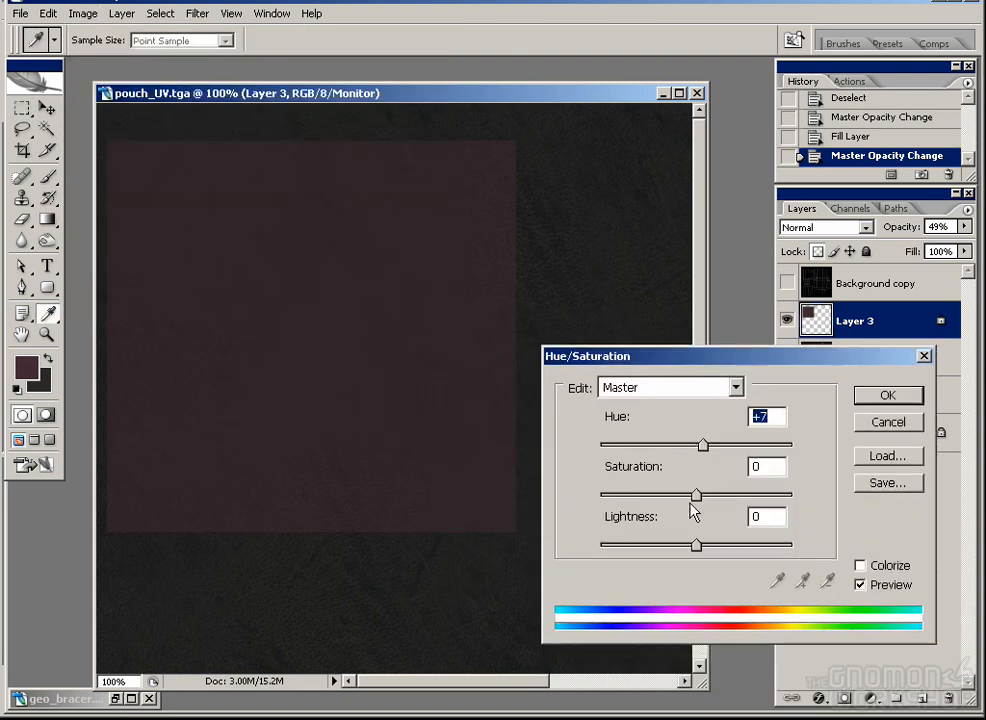
left_click_drag(696, 497, 692, 497)
key("Return")
left_click(965, 226)
left_click_drag(917, 246, 918, 250)
Step: Save the texture in the geo_Costume folder as geo_pouch.clr_A01.tif with layers, no alpha channels and no image compression
key("ctrl+shift+s")
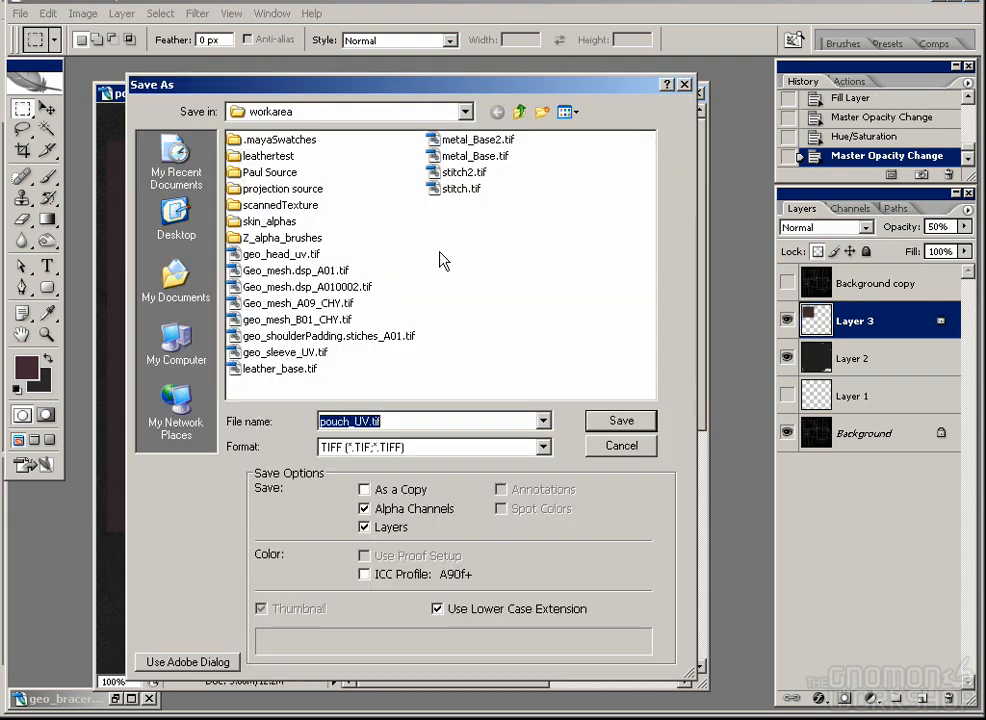
left_click(519, 111)
double_click(247, 157)
left_click_drag(367, 422, 318, 421)
type("geo_")
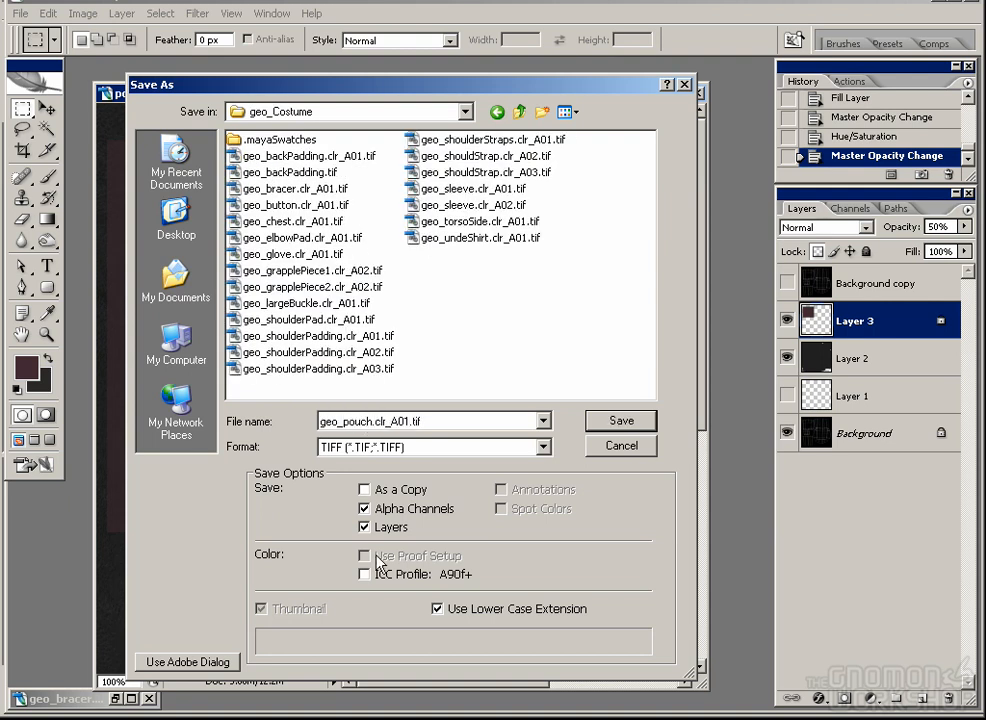
left_click(364, 508)
left_click(621, 420)
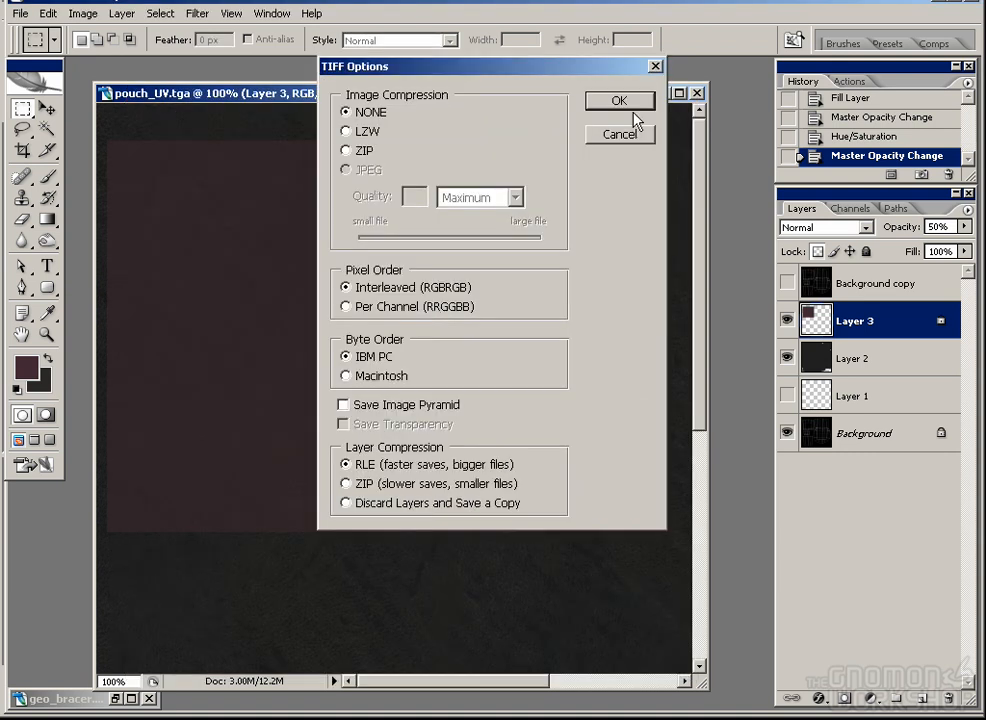
left_click(617, 106)
left_click(47, 108)
left_click_drag(282, 101, 275, 90)
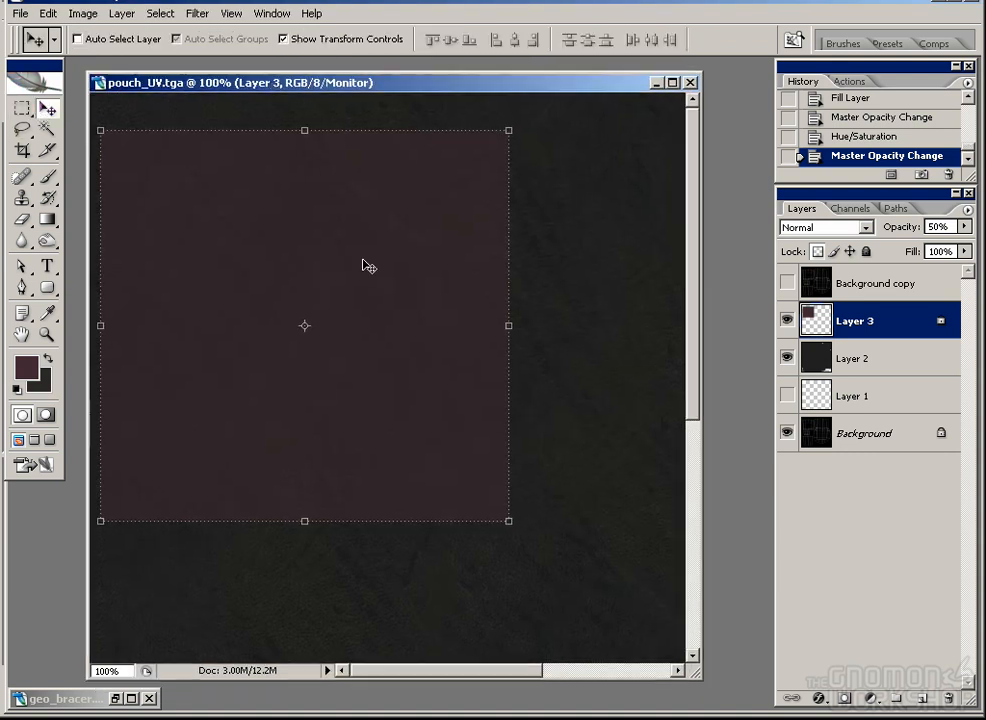
Step: Close pouch_UV.tga and open geo_pouch.clr_A01.tif from the geo_Costume folder
left_click(690, 82)
left_click(499, 281)
left_click(20, 13)
left_click(50, 53)
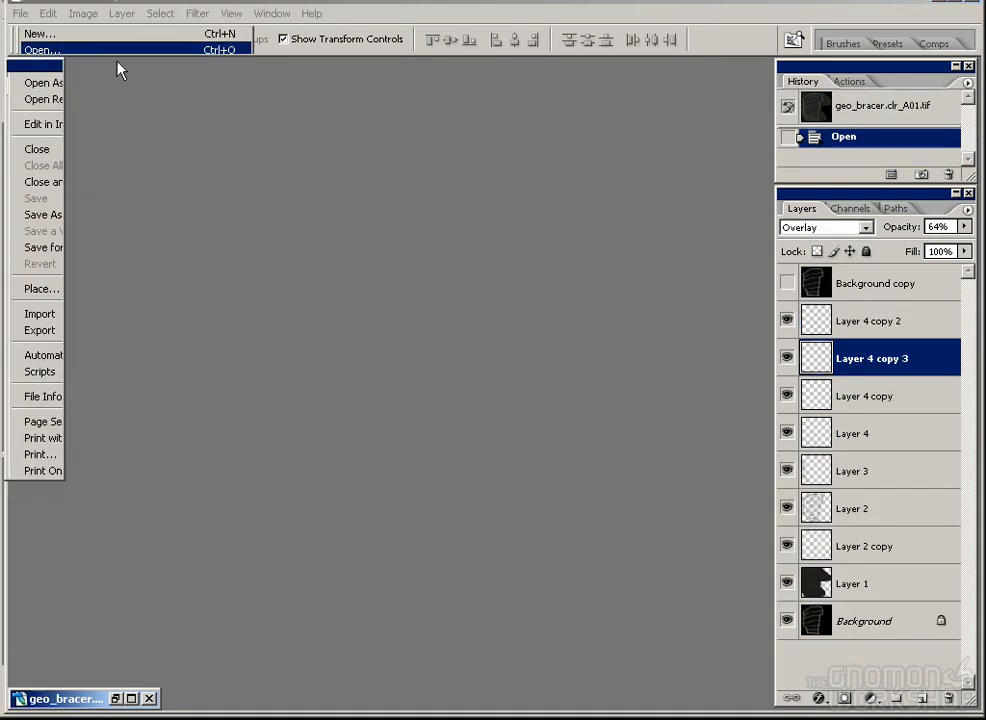
left_click(535, 120)
double_click(285, 163)
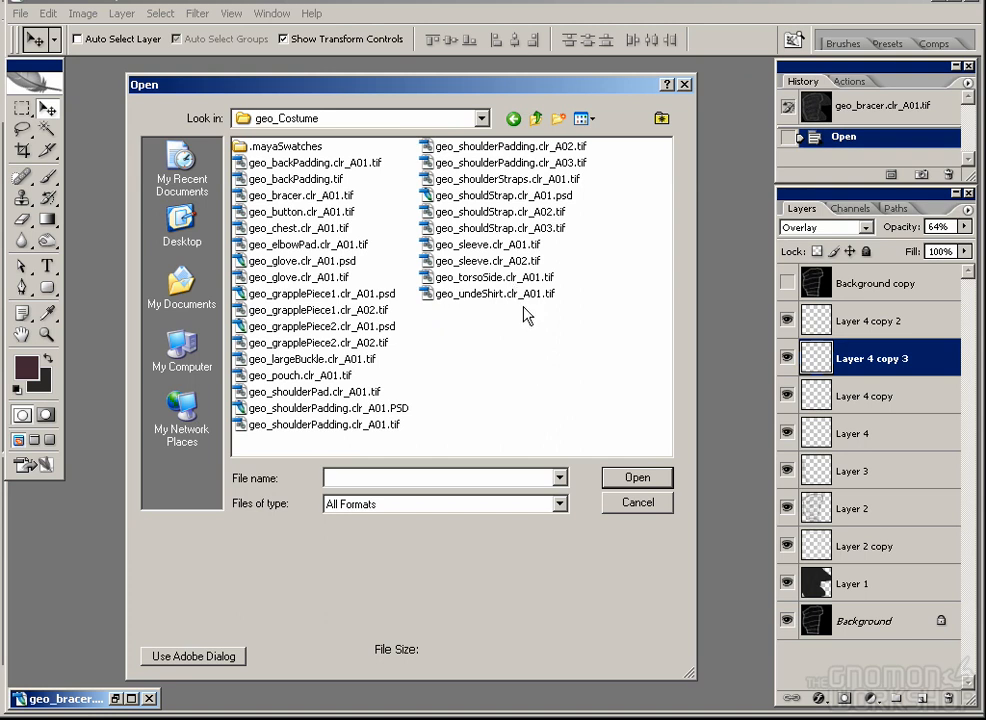
double_click(316, 375)
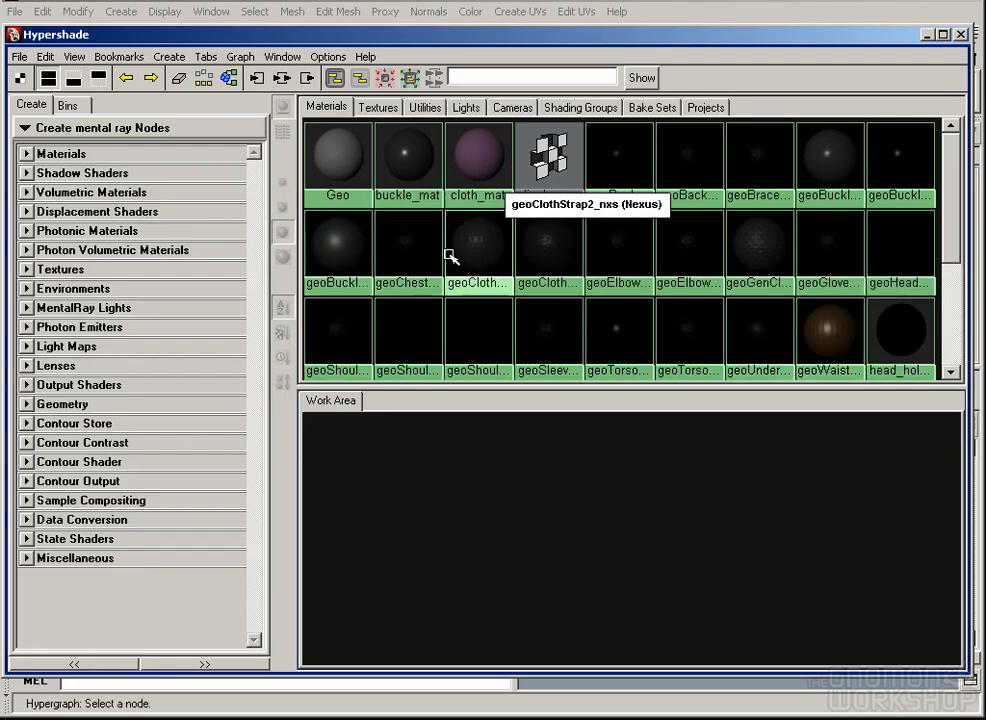
Step: In Maya's Hypershade, graph the geoTorsoSide_nxs material's network and duplicate the material
scroll(760, 220, "down", 3)
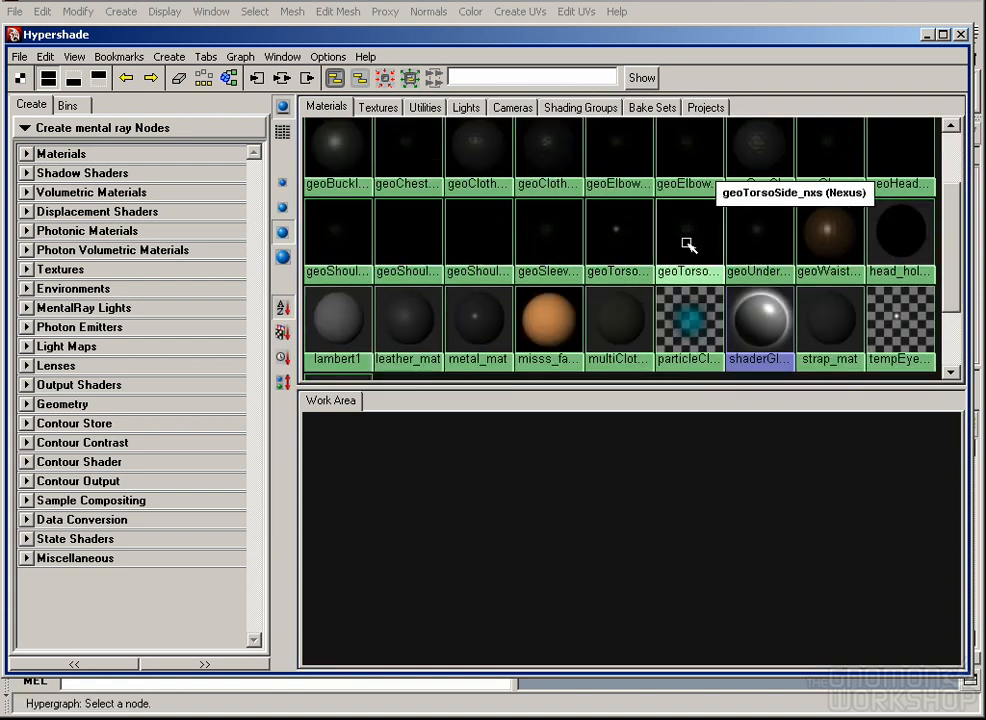
left_click(282, 77)
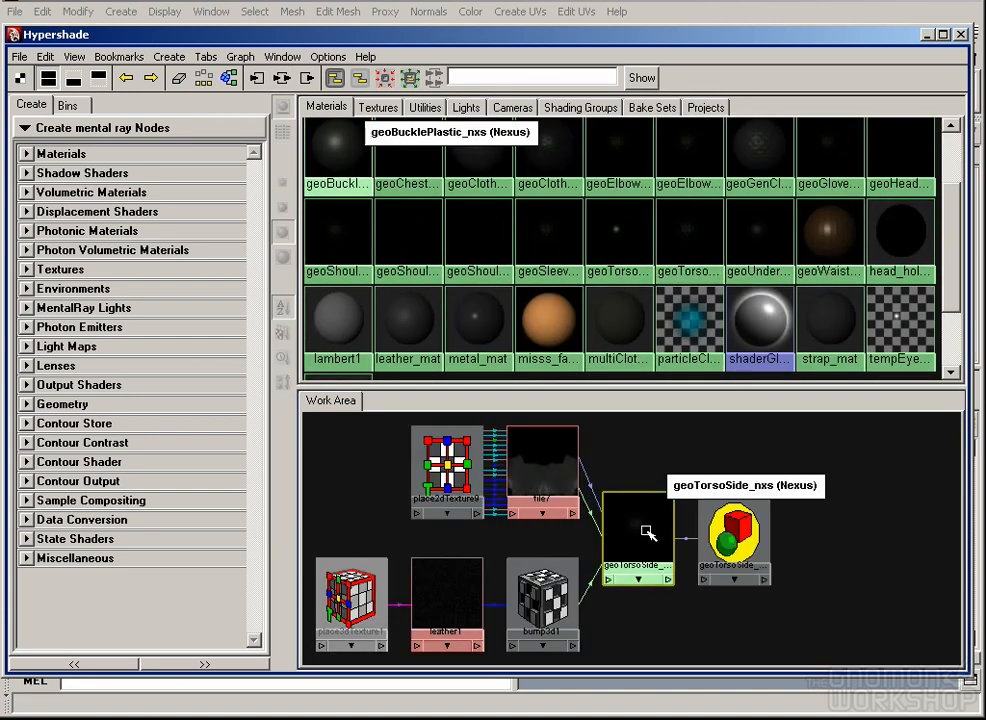
left_click_drag(741, 509, 730, 511)
key("ctrl+d")
left_click_drag(357, 460, 821, 495)
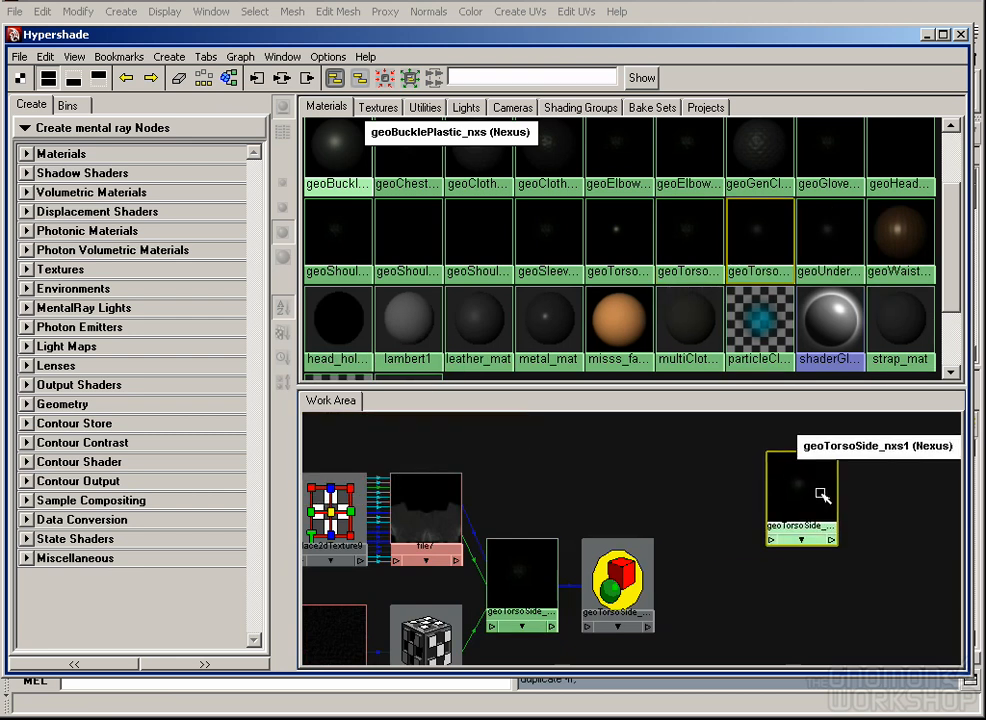
Step: Graph the duplicated torso-side material on its own and rename it geoPouch_nxs
left_click(282, 77)
left_click_drag(440, 486, 744, 499)
double_click(744, 499)
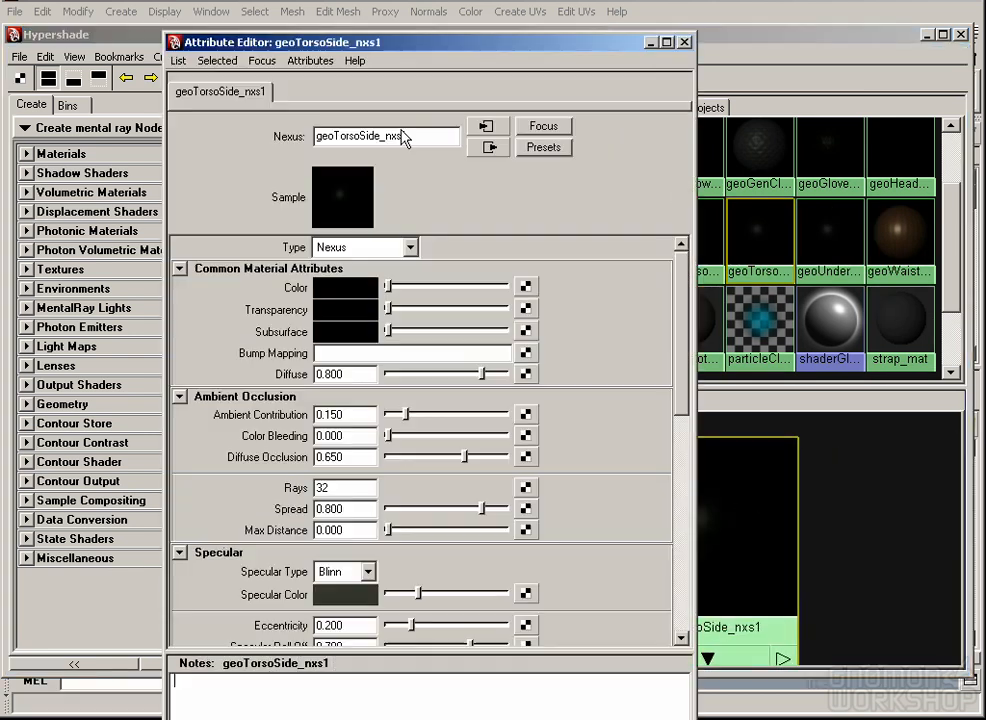
left_click_drag(388, 136, 335, 136)
type("Pouy")
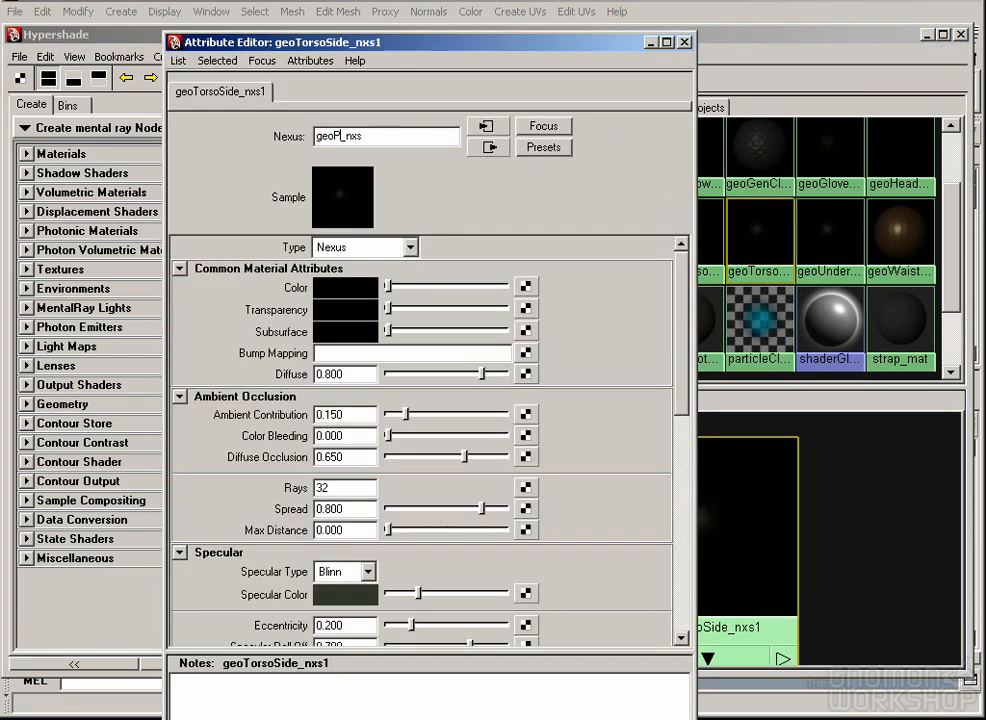
key("Return")
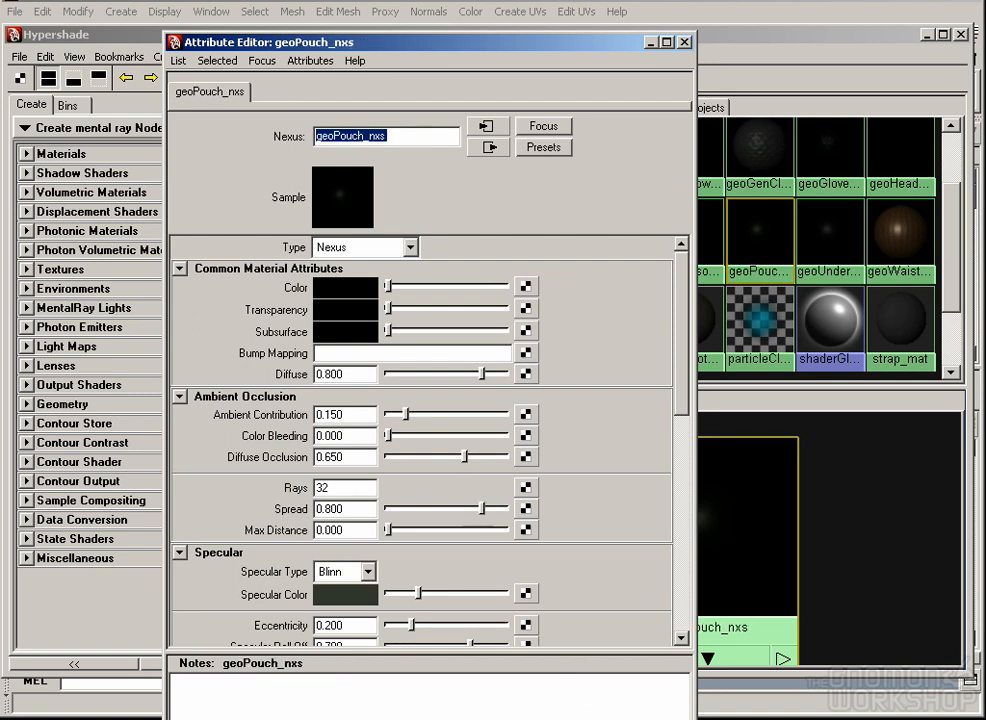
Step: Create a 2D file texture node and change its filter type
key("ctrl+a")
left_click(170, 57)
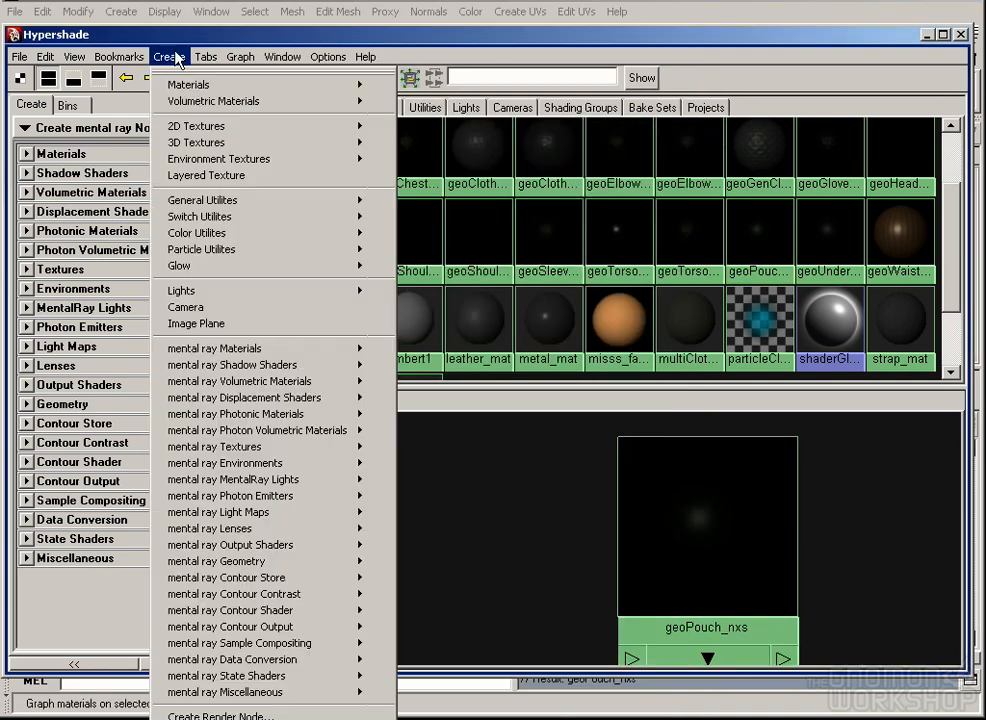
mouse_move(210, 126)
left_click(396, 194)
left_click(362, 264)
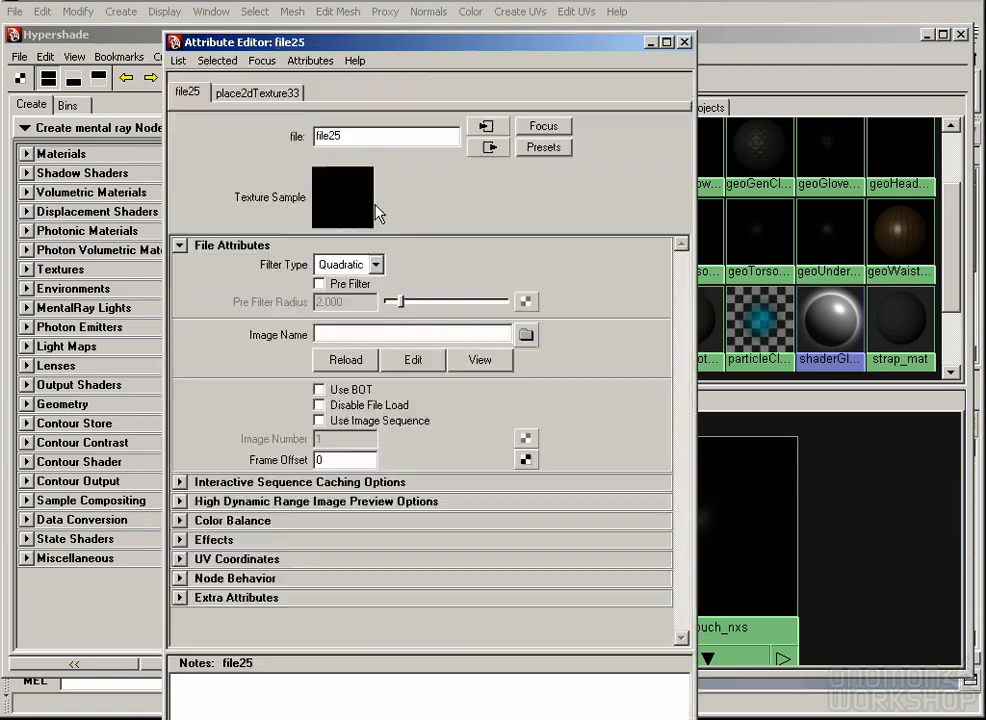
left_click(355, 285)
Step: Load geo_pouch.clr_A01.tif from the images\clr\geo_Costume folder as the new file texture's image
left_click(528, 334)
left_click(518, 301)
left_click(518, 301)
double_click(256, 362)
double_click(250, 345)
double_click(268, 344)
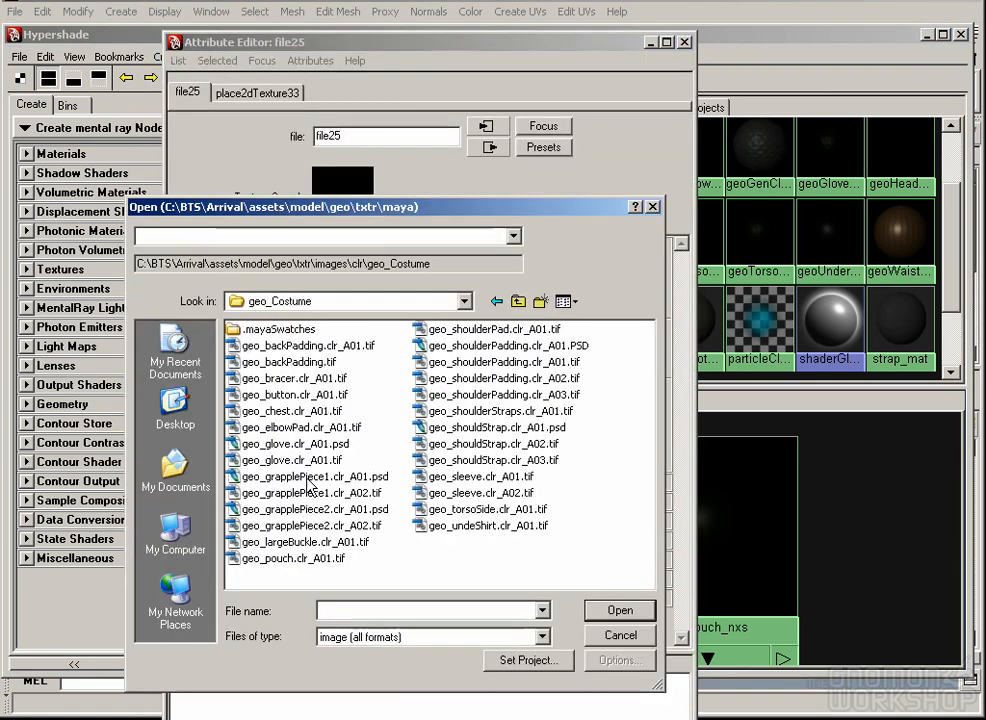
double_click(318, 557)
Step: Connect the pouch file texture to the color input of geoPouch_nxs
left_click(630, 718)
left_click_drag(714, 519, 717, 510)
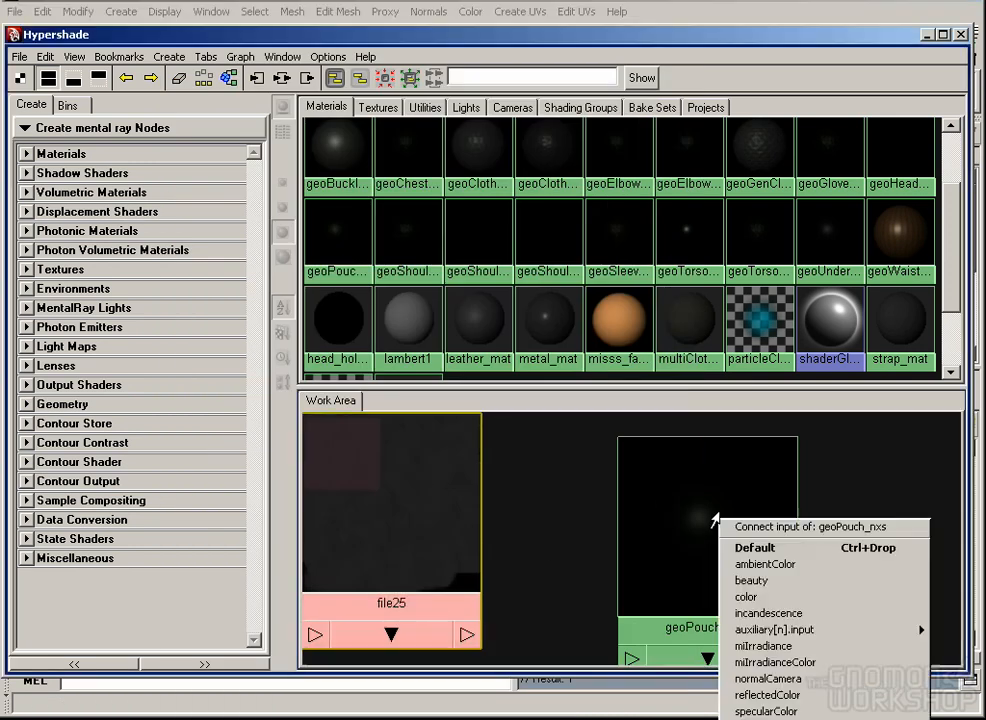
left_click(815, 596)
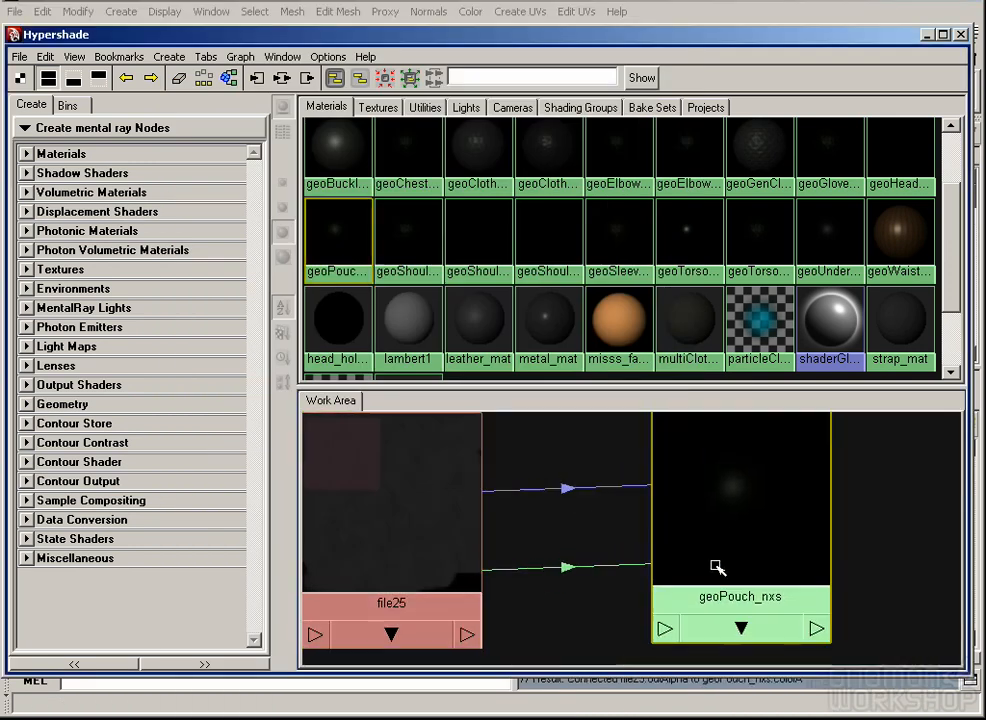
Step: Select the pouches on the torso's side in the viewport and assign the geoPouch_nxs material to them
left_click_drag(916, 36, 985, 436)
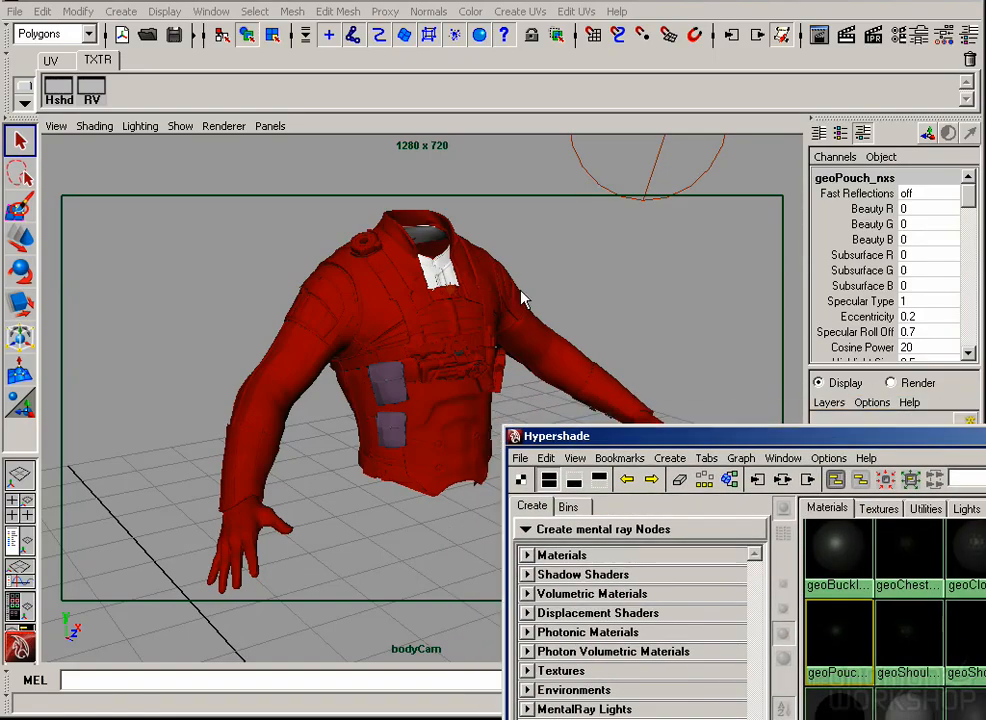
left_click(363, 406)
left_click_drag(620, 436, 115, 24)
right_click(703, 481)
left_click(700, 438)
left_click(915, 24)
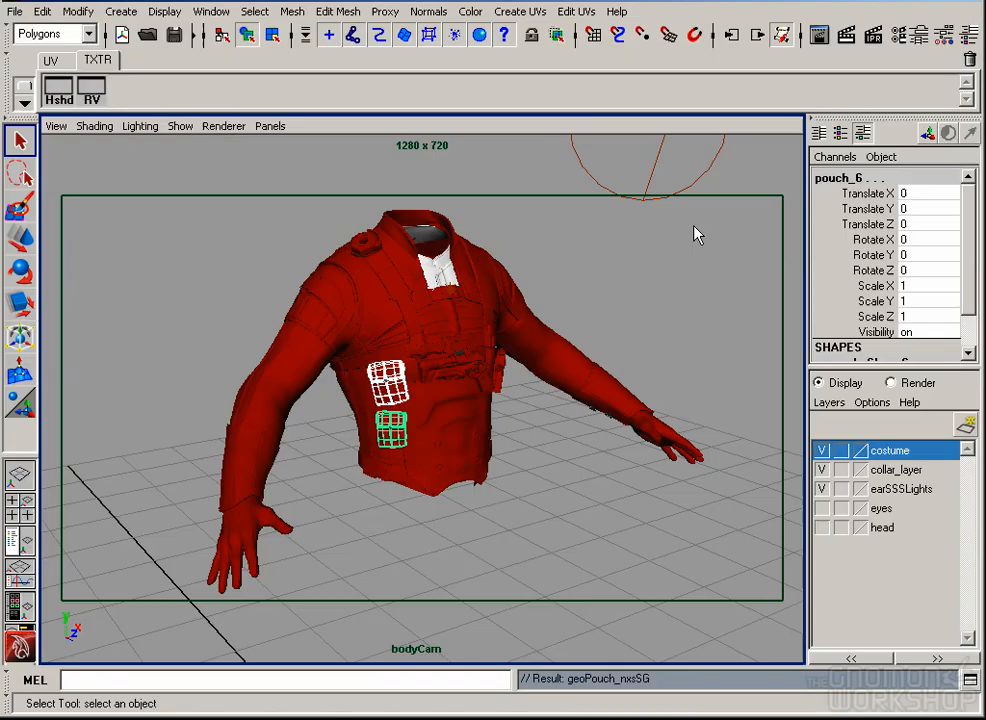
Step: Render the region around both pouches in the Render View and inspect the result
left_click(92, 92)
left_click_drag(315, 297, 463, 525)
left_click(42, 45)
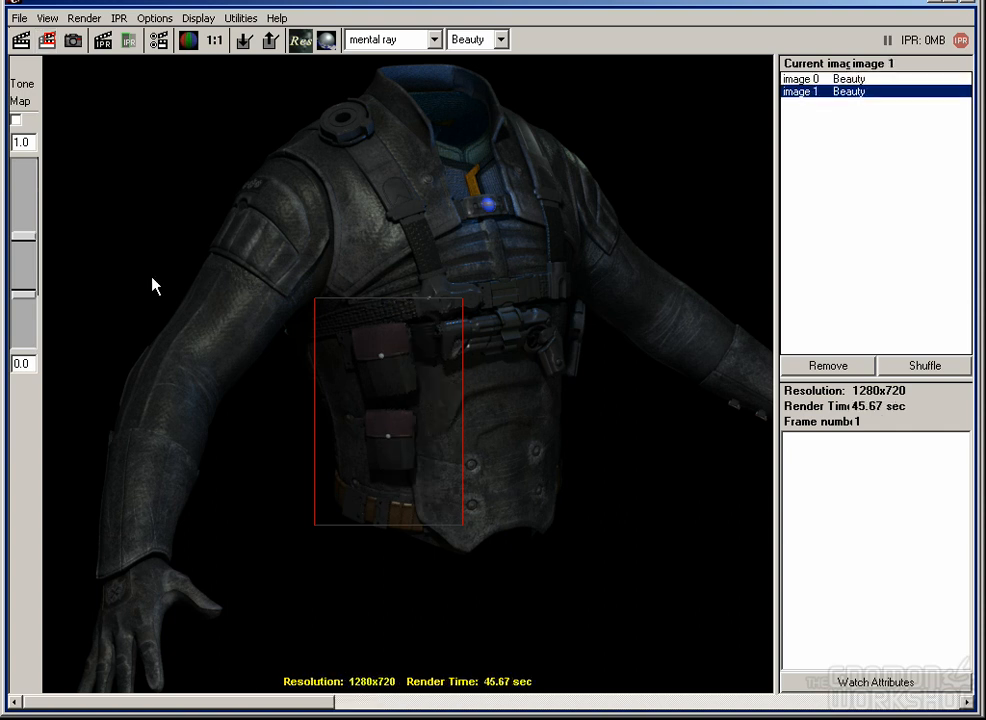
left_click(547, 334)
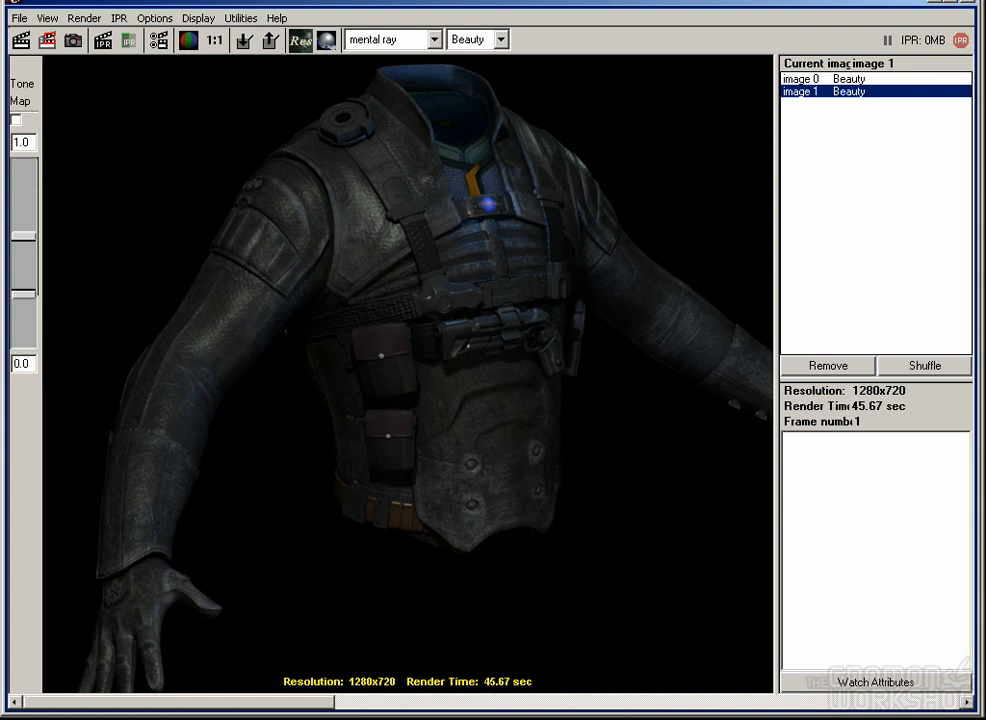
key("alt+Tab")
key("alt+Tab")
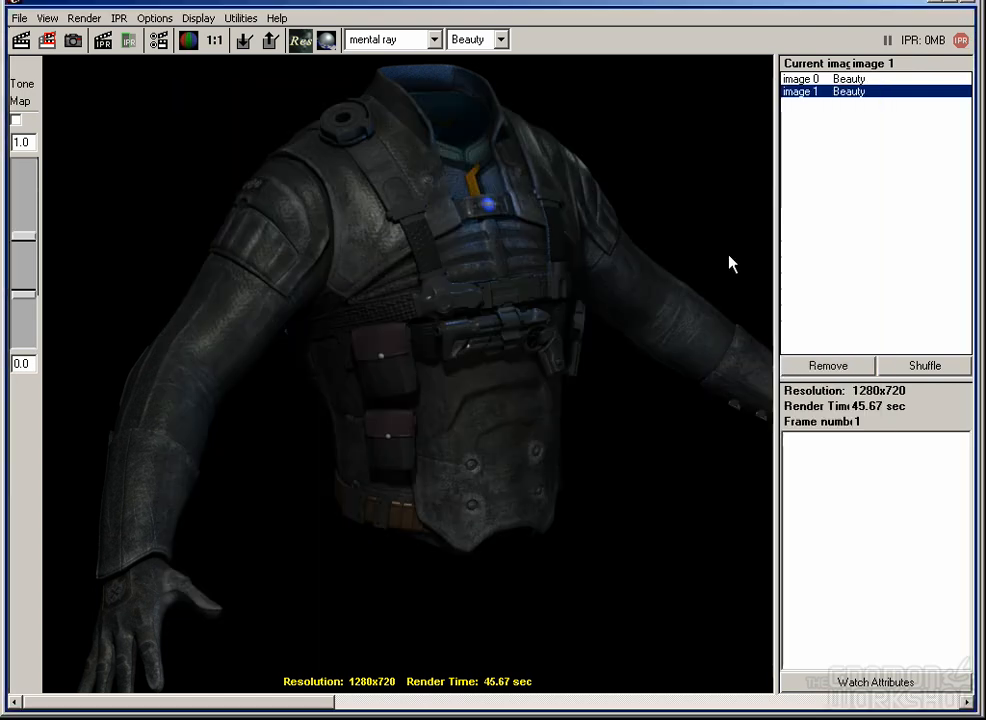
Step: Graph the input and output connections of the pouch's file texture in Hypershade
left_click(934, 4)
left_click(59, 87)
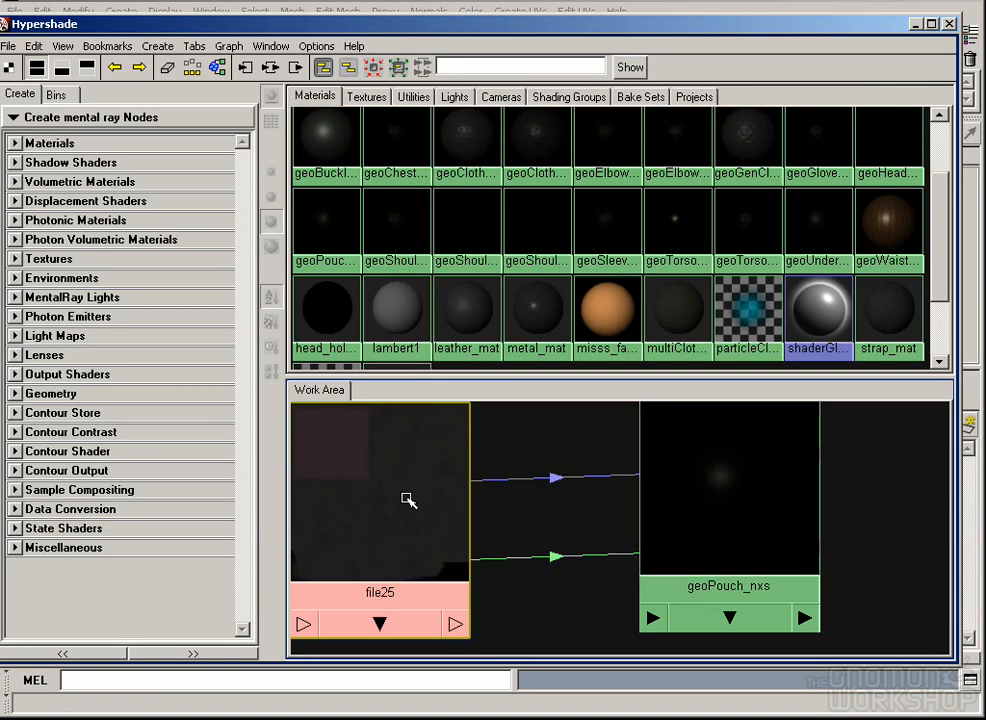
scroll(407, 500, "down", 3)
left_click(270, 67)
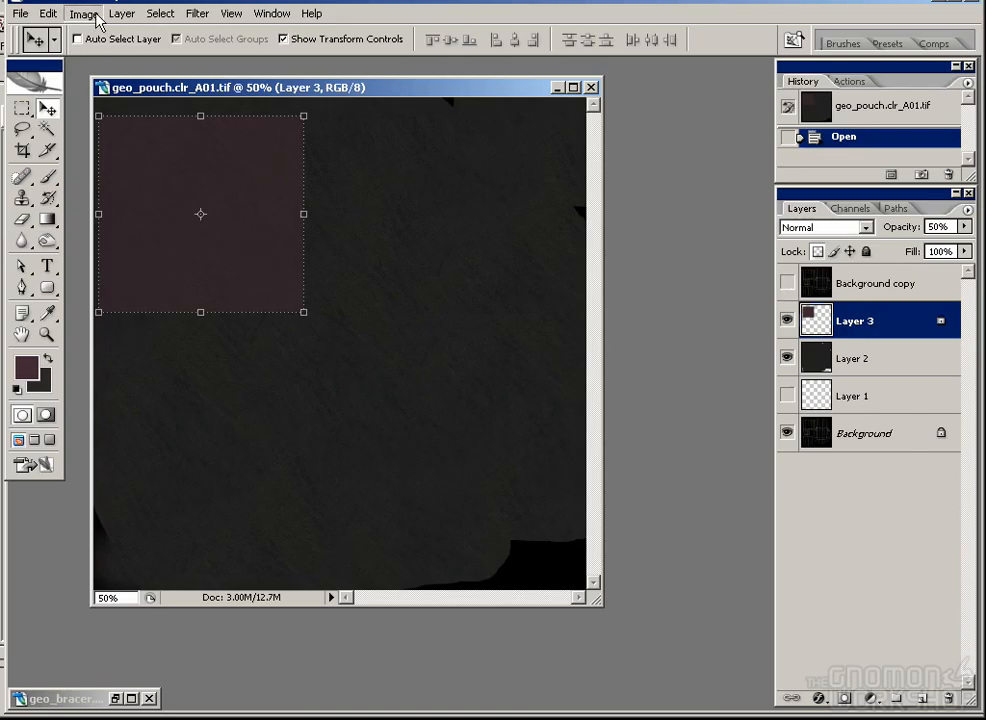
Step: In Photoshop, shift Layer 3's hue by +20 and its saturation by -4 in geo_pouch.clr_A01.tif
left_click(88, 14)
left_click(392, 183)
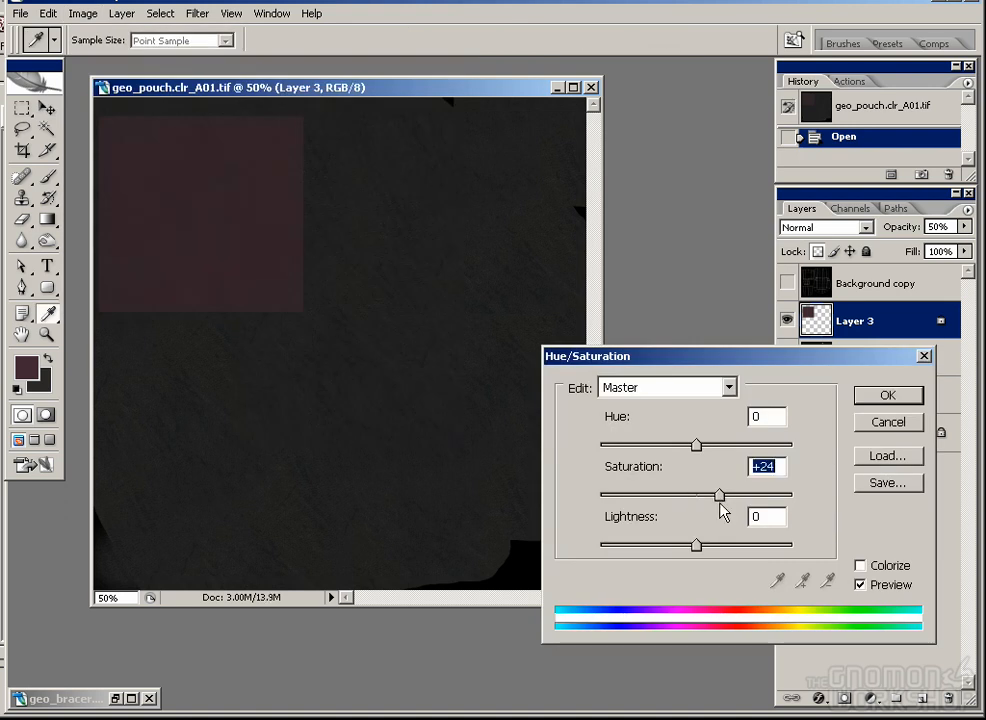
left_click_drag(696, 444, 715, 444)
left_click_drag(719, 494, 695, 494)
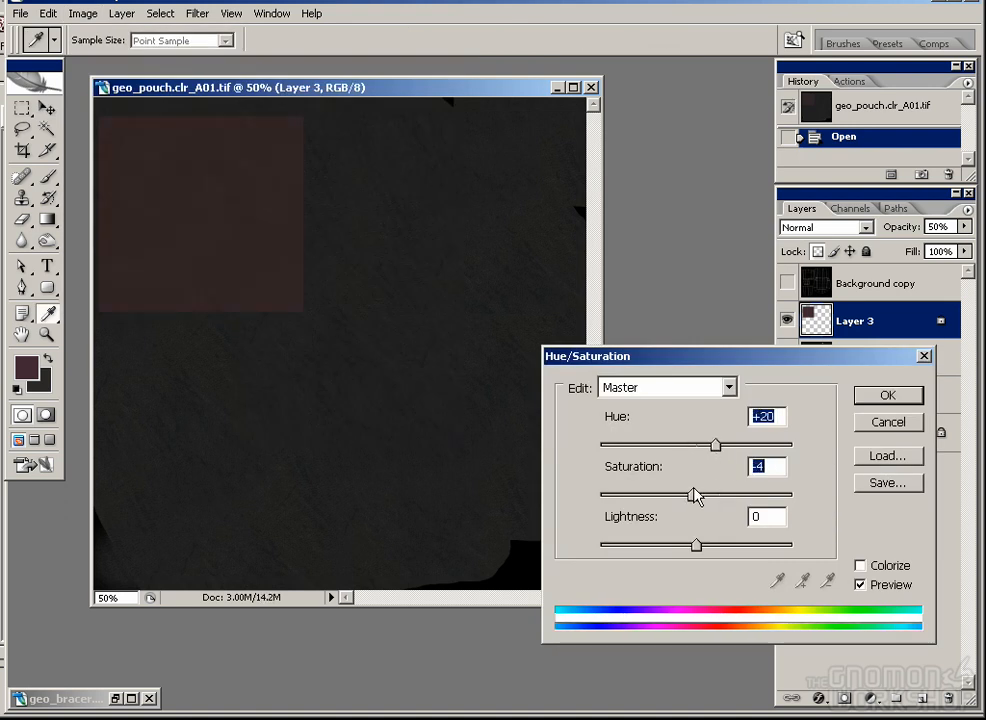
left_click(887, 396)
key("v")
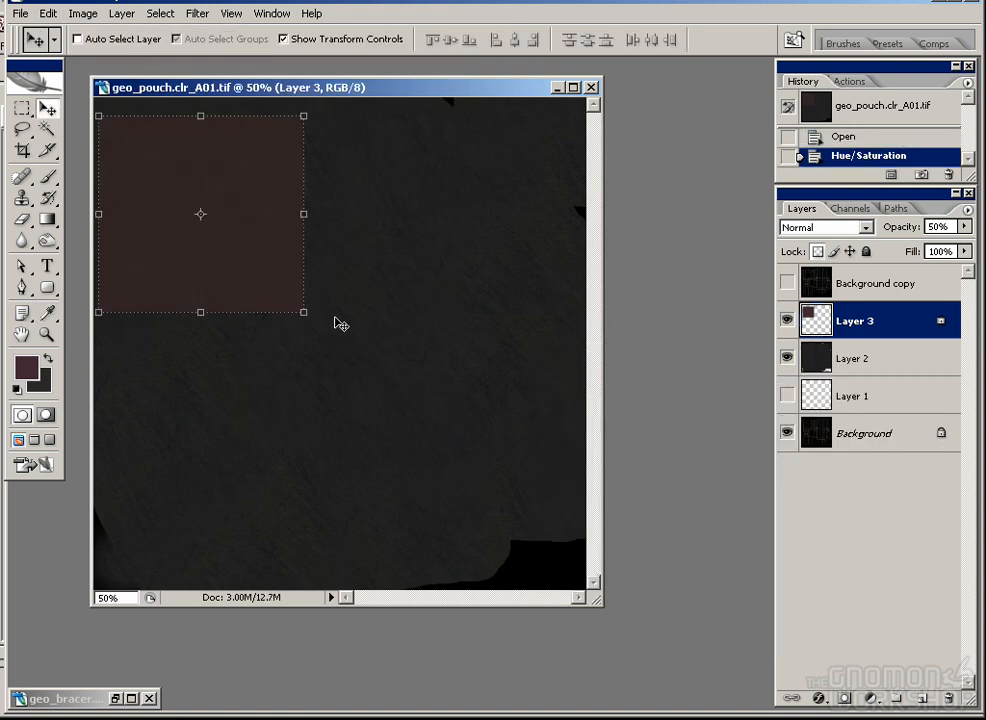
Step: Check the pouches in the Geoadjust_MG02_022507.jpg reference and examine the flap's UV layout up close in the texture
key("alt+Tab")
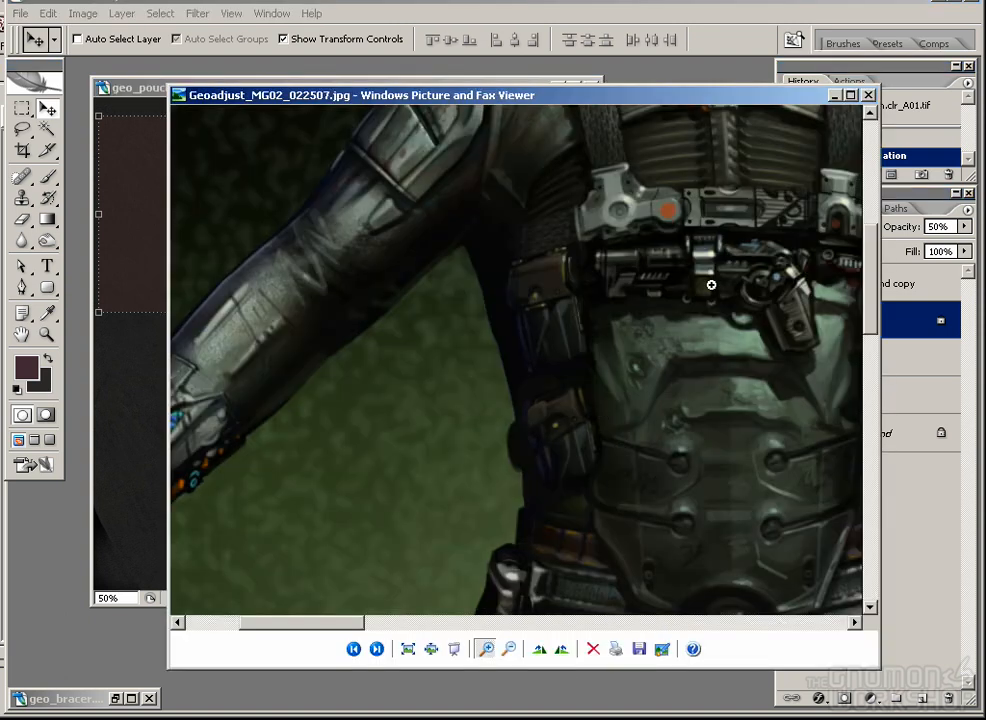
left_click(836, 97)
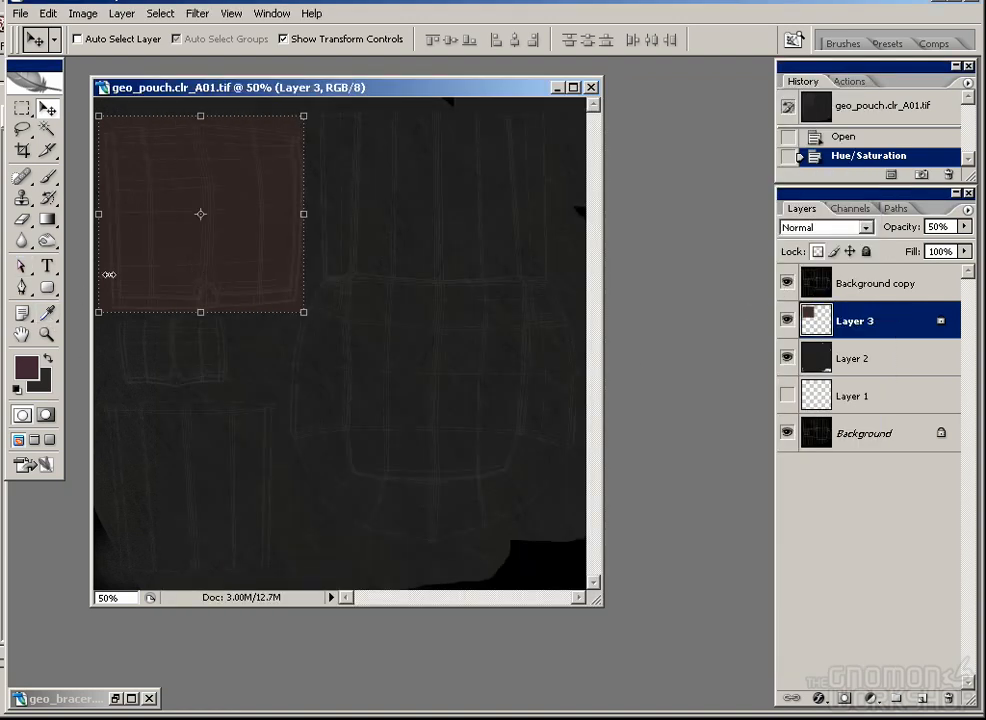
left_click(47, 334)
left_click_drag(155, 234, 324, 374)
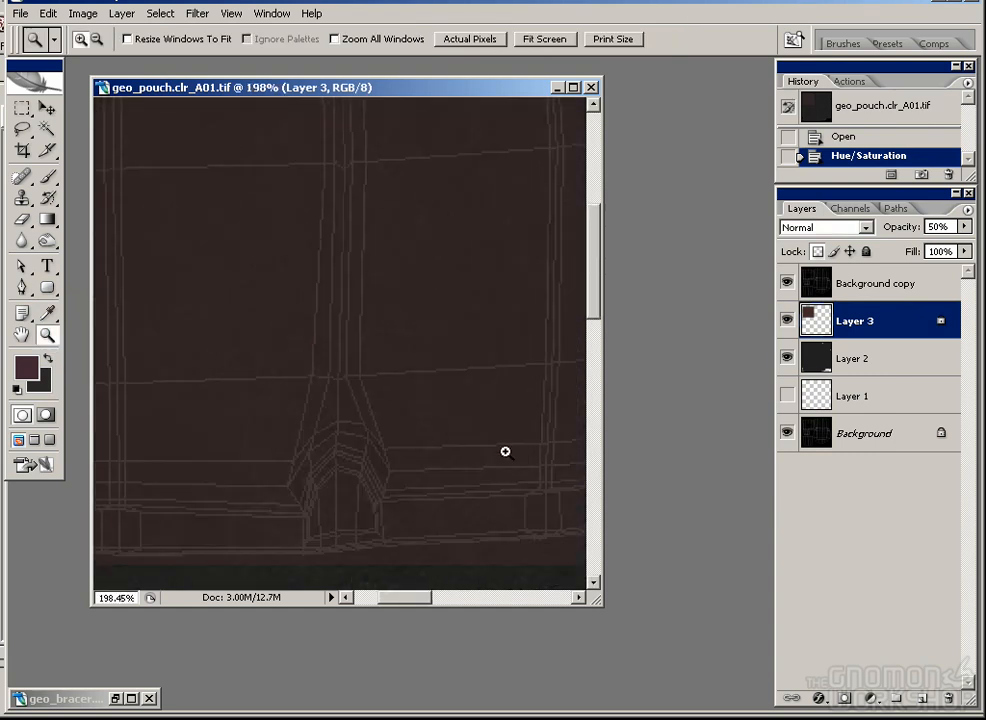
key("ctrl+minus")
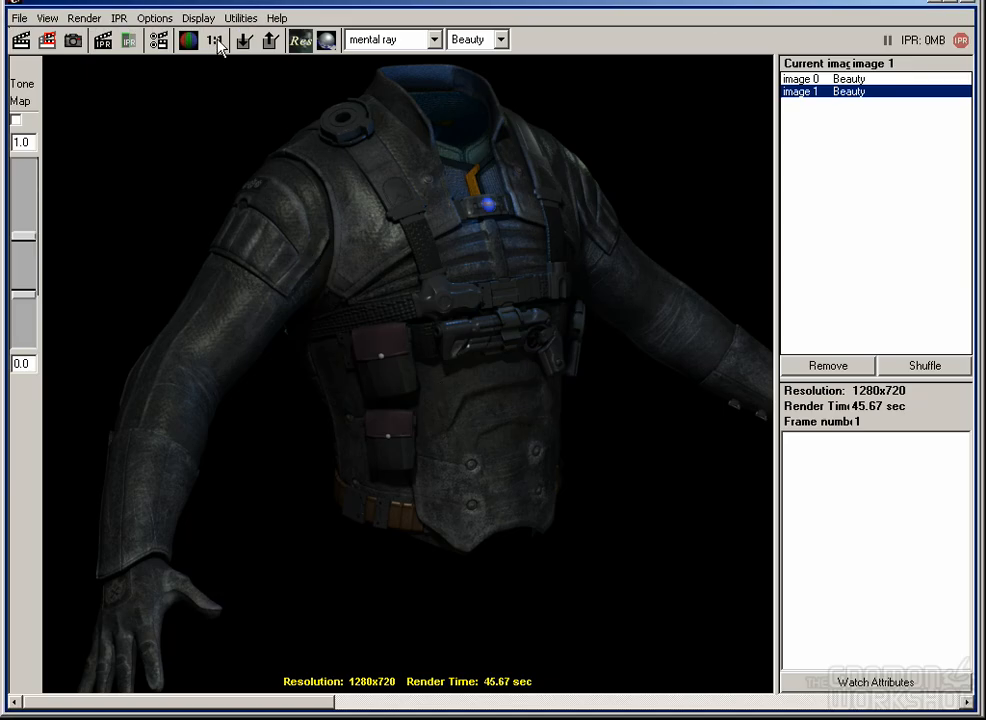
Step: Switch to Maya's Render View and re-render a region around the upper pouch and the lower pouch's flap
scroll(430, 289, "up", 5)
left_click_drag(307, 216, 524, 449)
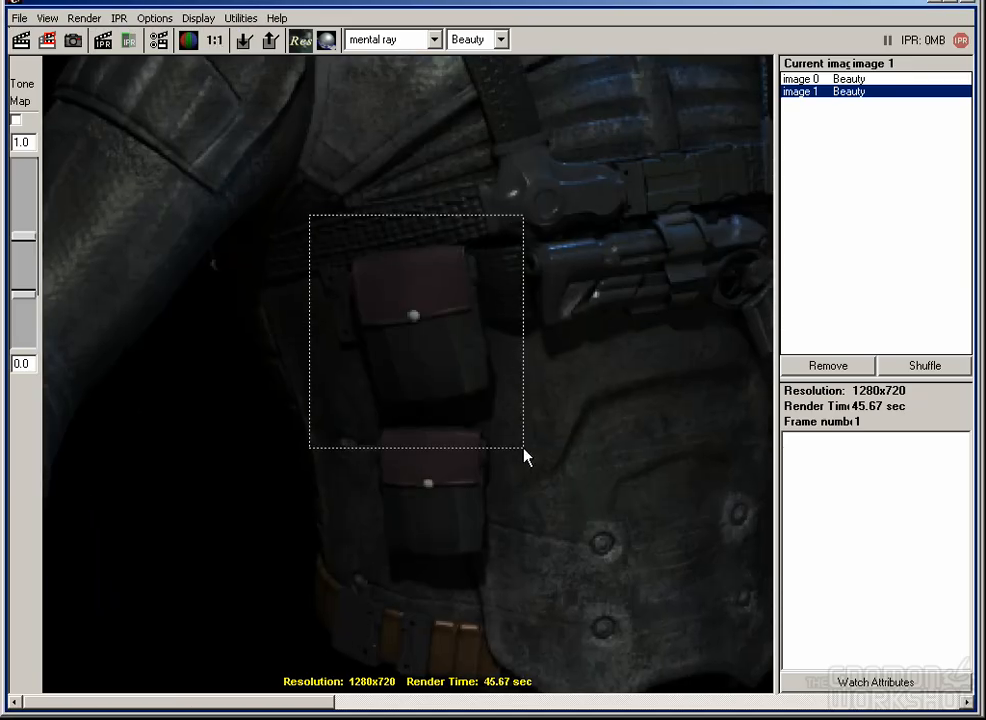
left_click(47, 39)
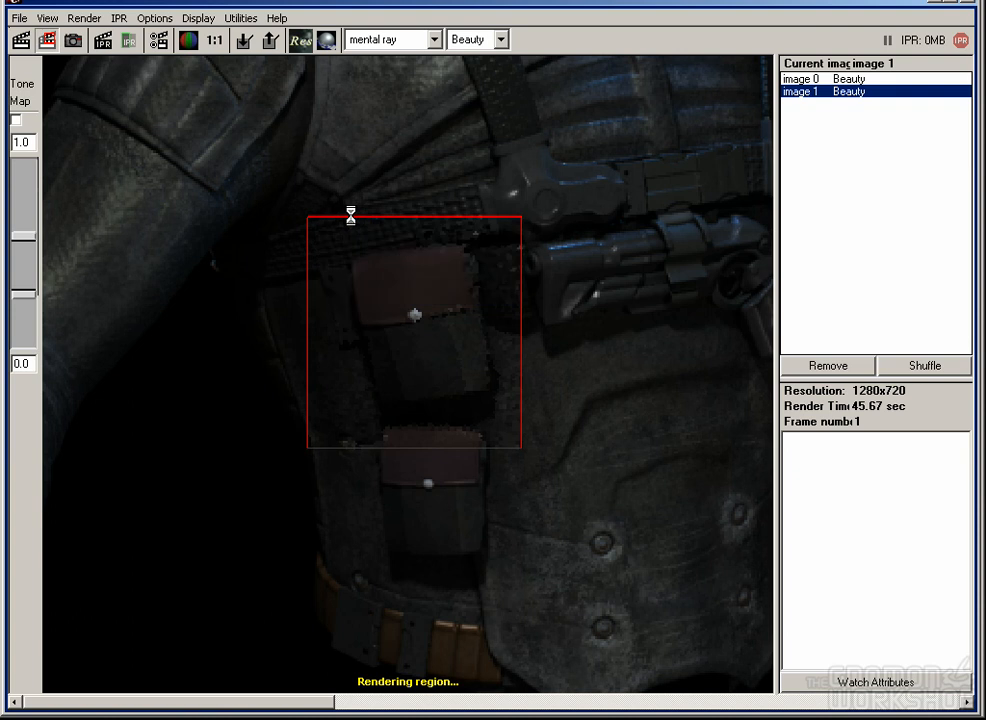
Step: Compare the new pouch render with the previous stored image and with the reference painting
left_click(860, 92)
left_click(860, 104)
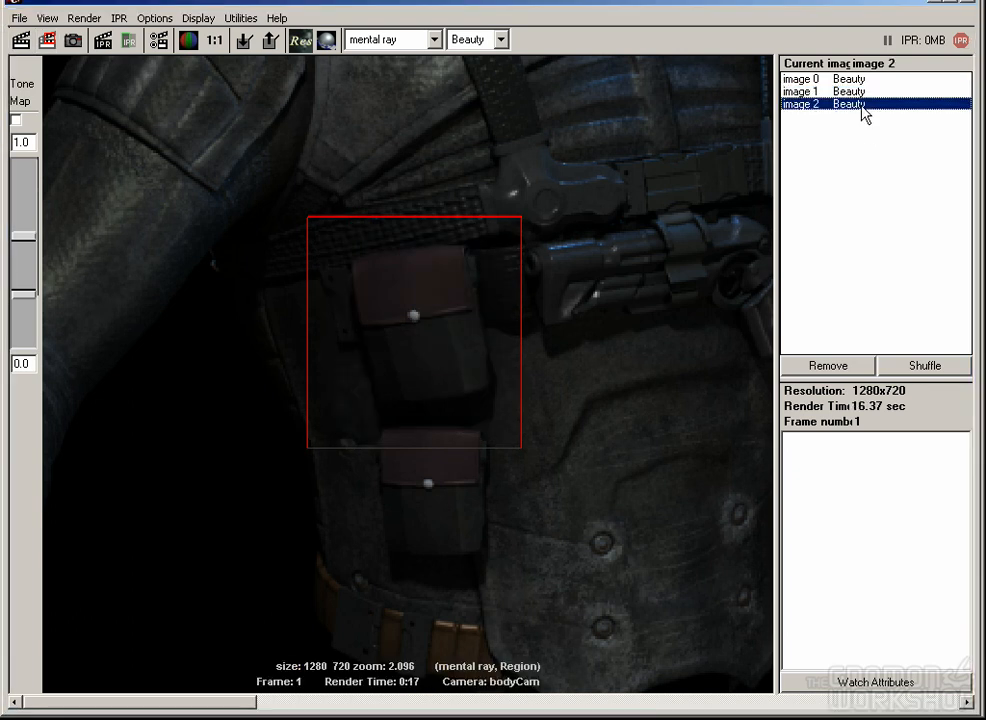
scroll(659, 427, "down", 3)
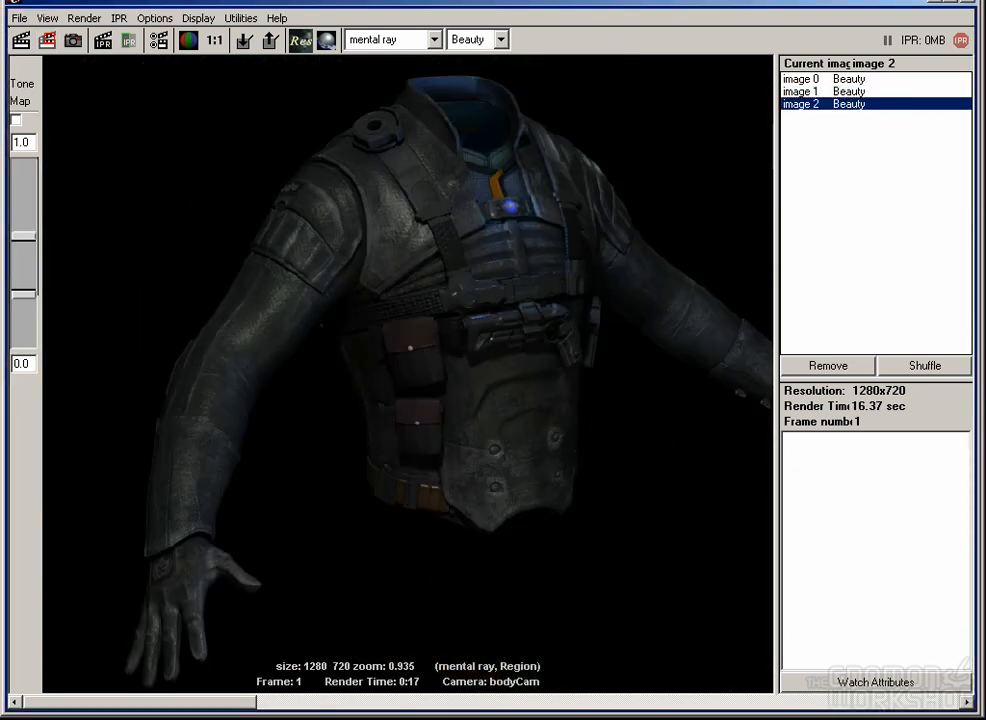
key("alt+Tab")
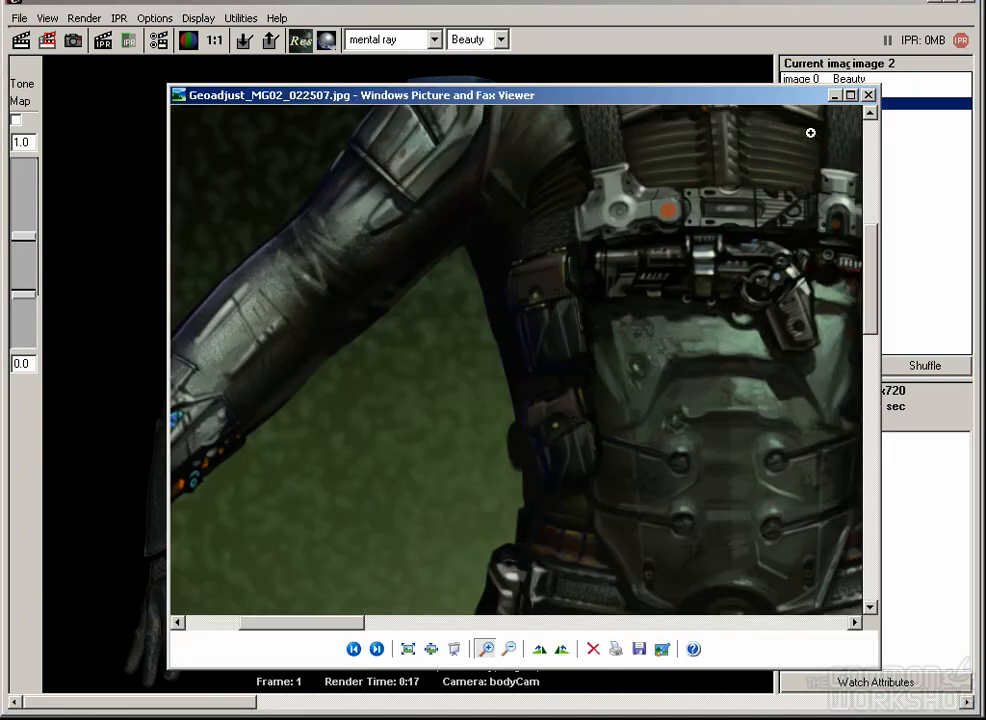
left_click(836, 96)
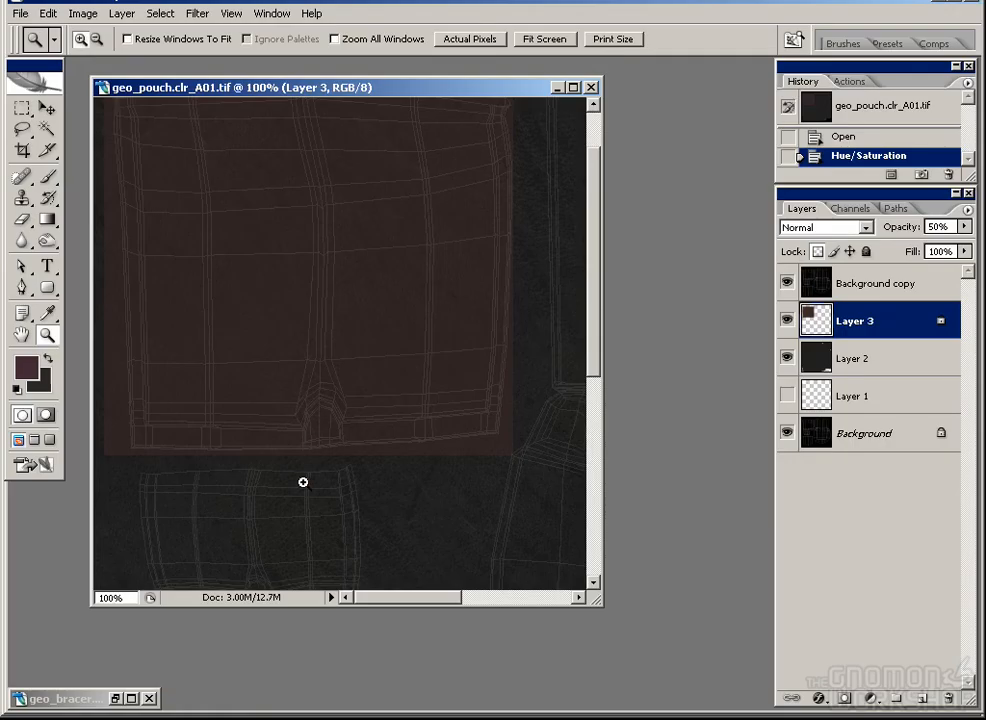
Step: Shift Layer 3's hue further towards brown with a Hue/Saturation adjustment
left_click(83, 13)
mouse_move(79, 57)
left_click(286, 364)
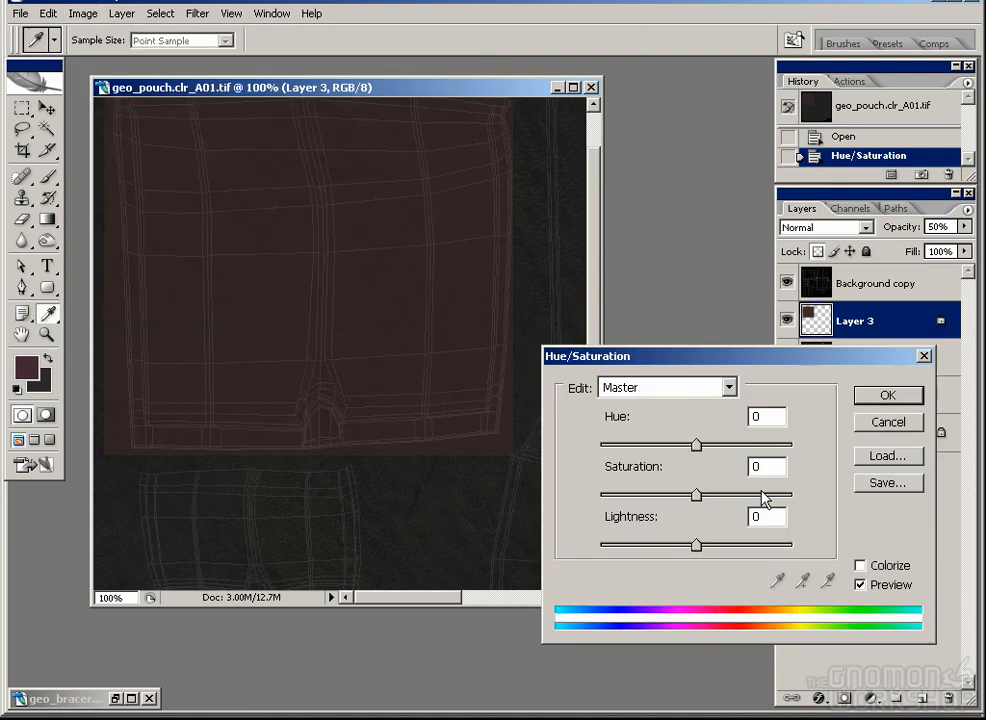
left_click_drag(696, 444, 714, 447)
left_click(885, 393)
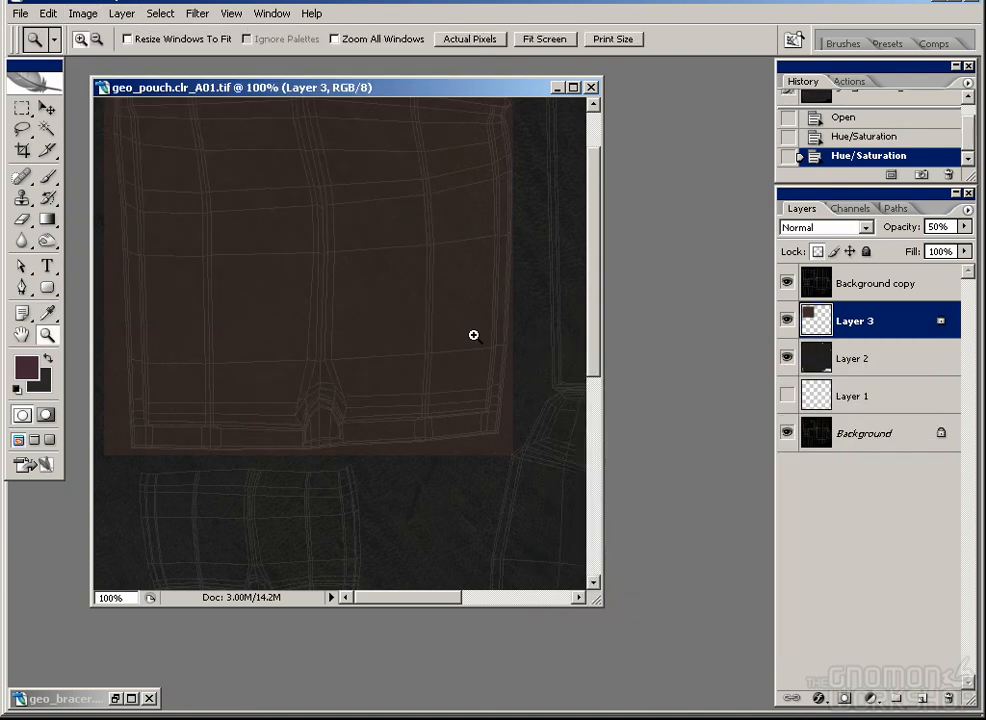
Step: Inspect the pouch body's UV layout and add a new layer directly above Layer 2
key("space")
left_click_drag(517, 532, 458, 301)
left_click_drag(570, 365, 390, 515)
left_click_drag(347, 338, 549, 423)
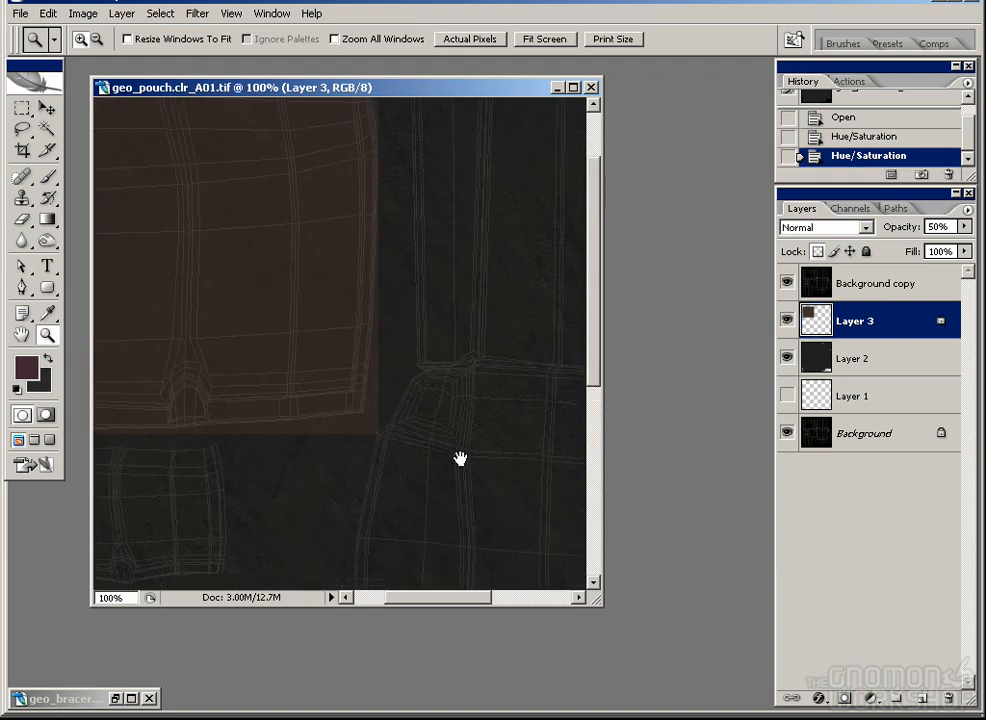
left_click_drag(500, 458, 496, 425)
left_click(880, 358)
left_click(919, 703)
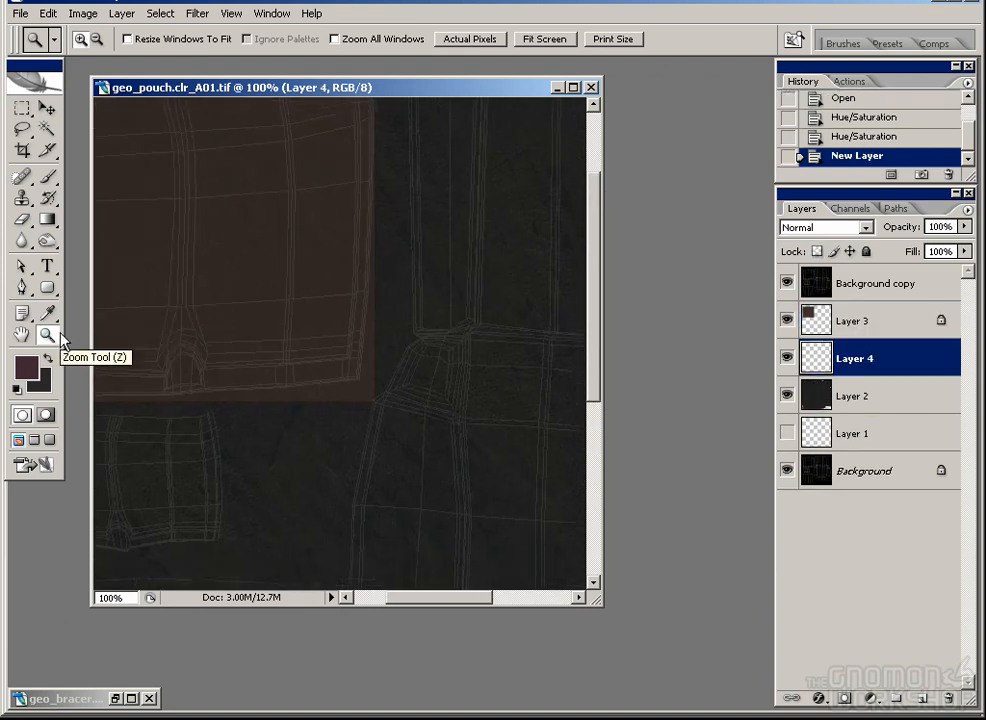
Step: Set up the Brush tool with the textured 39 px spatter tip and a grey foreground colour
key("b")
left_click_drag(294, 113, 272, 128)
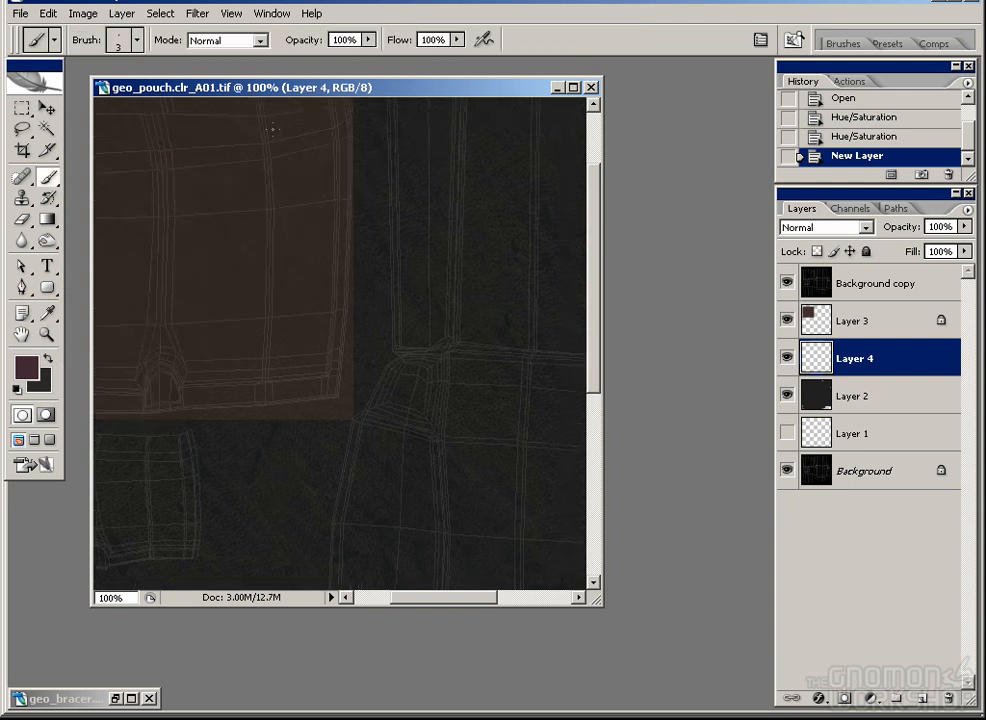
left_click(112, 38)
left_click_drag(228, 206, 230, 277)
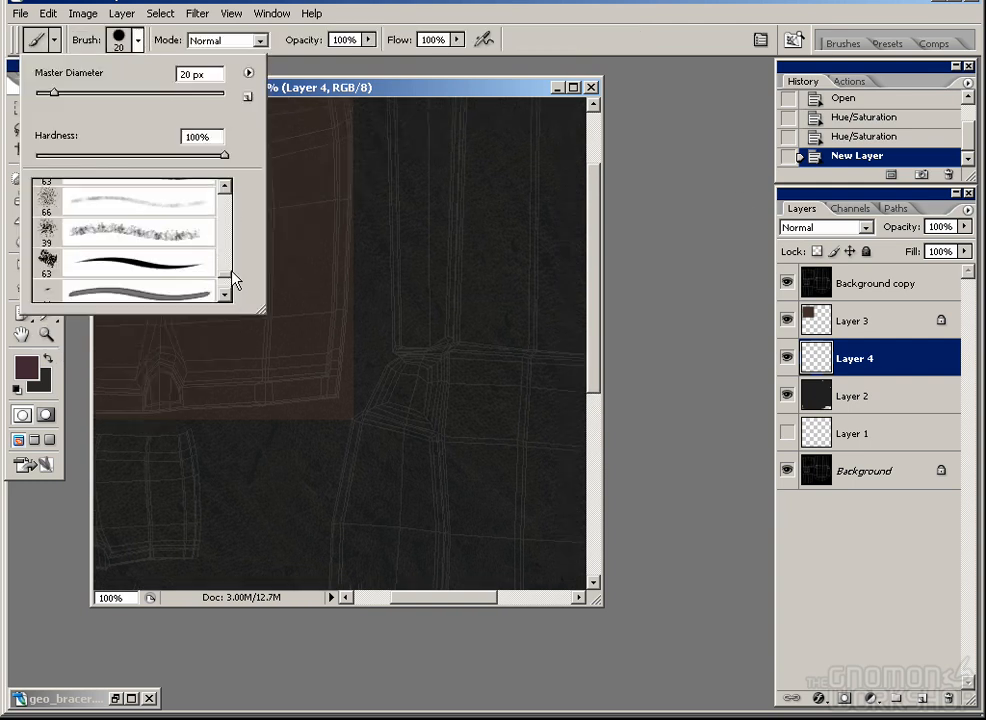
left_click(185, 238)
left_click(26, 367)
left_click(410, 354)
left_click(838, 198)
Step: Paint rough grey wear on Layer 4 along the side seams and bottom edge of the large pouch body's UV shell
left_click_drag(374, 363, 348, 546)
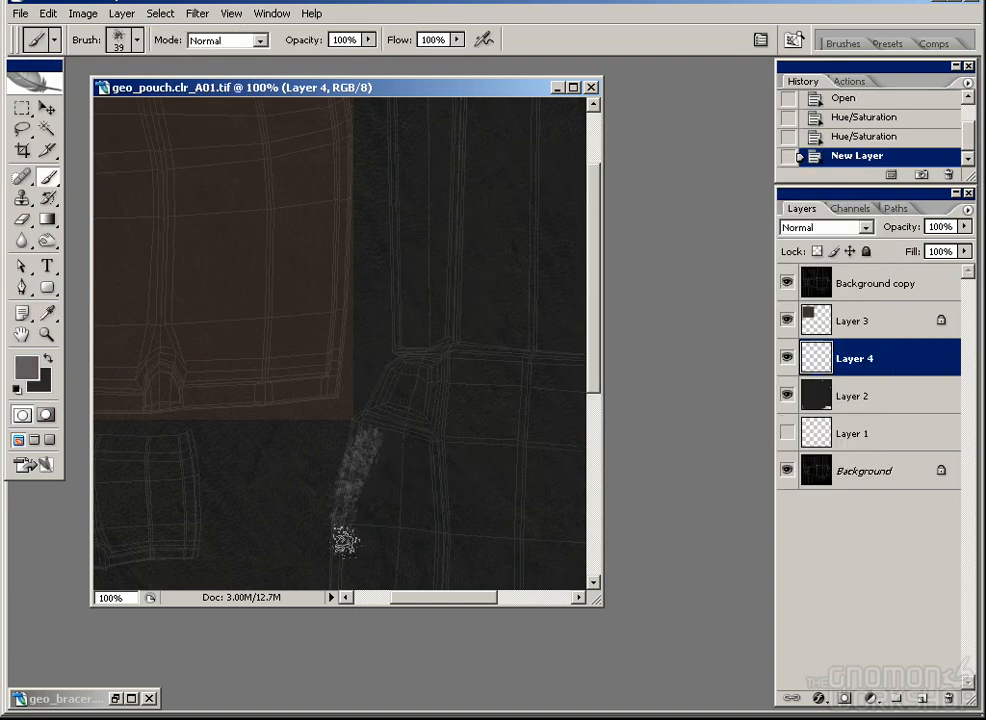
left_click_drag(375, 410, 258, 330)
mouse_move(318, 523)
left_mouse_down()
mouse_move(229, 275)
mouse_move(269, 425)
mouse_move(275, 402)
mouse_move(530, 405)
left_mouse_up()
left_click_drag(511, 358, 399, 381)
mouse_move(436, 418)
left_mouse_down()
mouse_move(480, 249)
mouse_move(481, 158)
left_mouse_up()
left_click_drag(382, 222, 480, 284)
mouse_move(196, 240)
left_mouse_down()
mouse_move(211, 370)
mouse_move(290, 500)
mouse_move(319, 519)
left_mouse_up()
left_click_drag(420, 400, 312, 378)
mouse_move(385, 485)
left_mouse_down()
mouse_move(451, 436)
mouse_move(488, 290)
left_mouse_up()
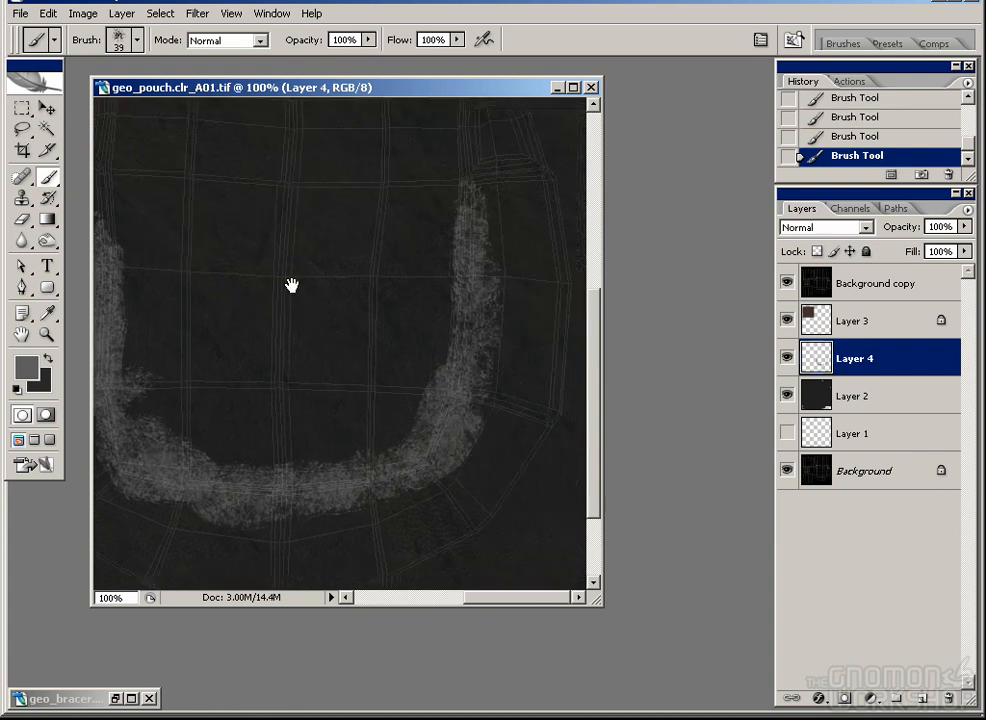
left_click_drag(150, 200, 508, 351)
left_click_drag(398, 346, 528, 337)
left_click_drag(582, 411, 332, 271)
mouse_move(354, 205)
left_mouse_down()
mouse_move(374, 367)
mouse_move(277, 313)
left_mouse_up()
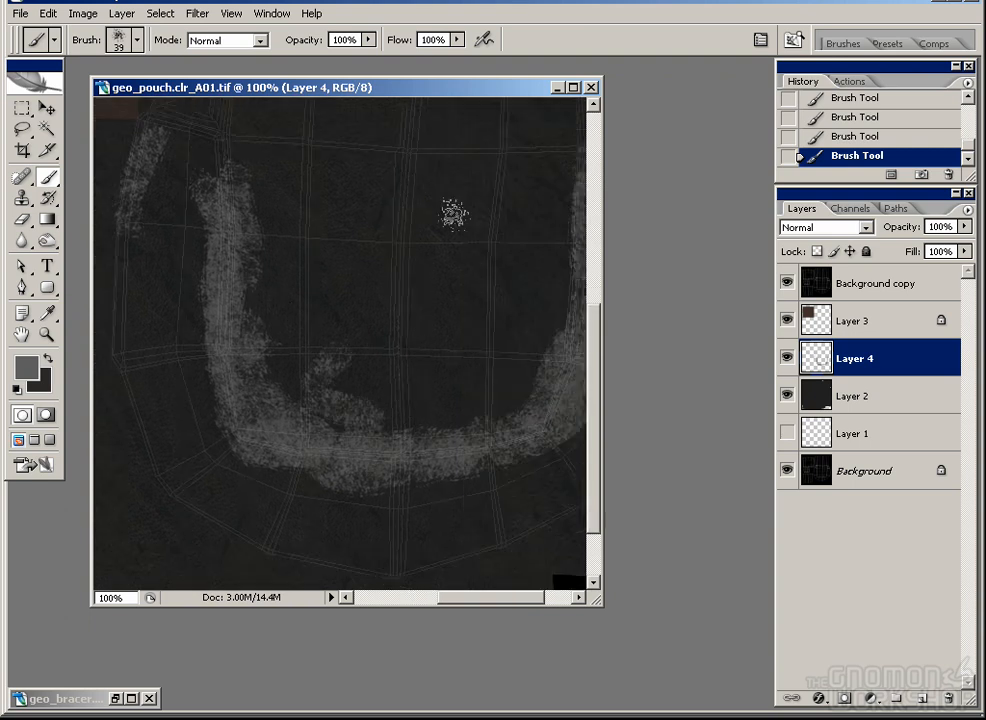
Step: Break up the painted wear around the pouch body with the Eraser, using the same textured 39 px tip
left_click(135, 41)
left_click(135, 41)
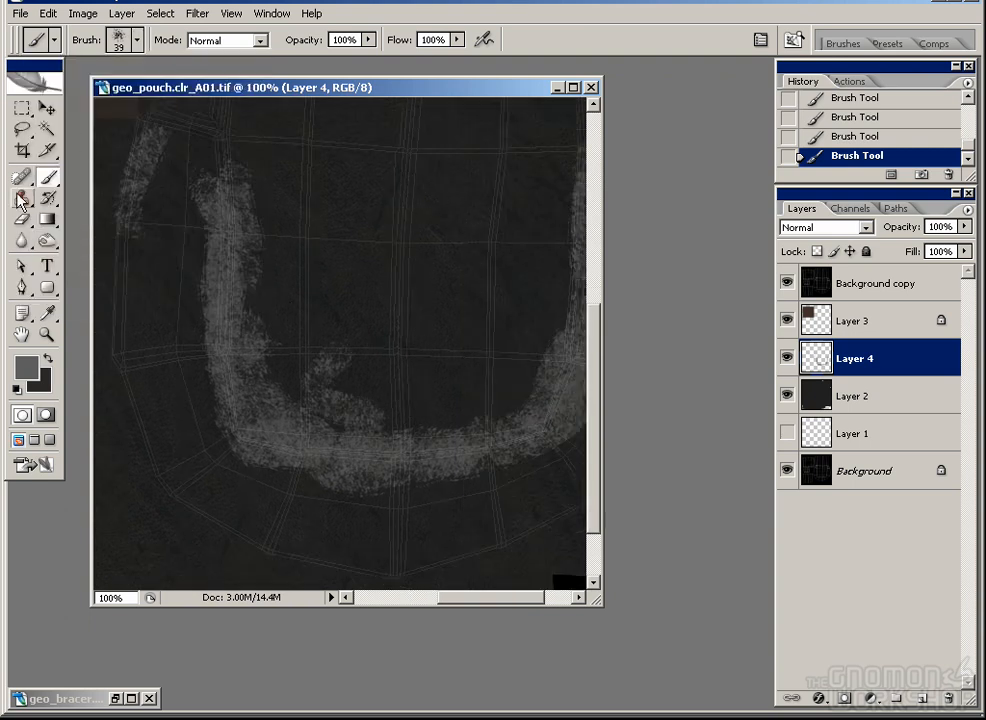
left_click(20, 218)
left_click(138, 40)
double_click(222, 258)
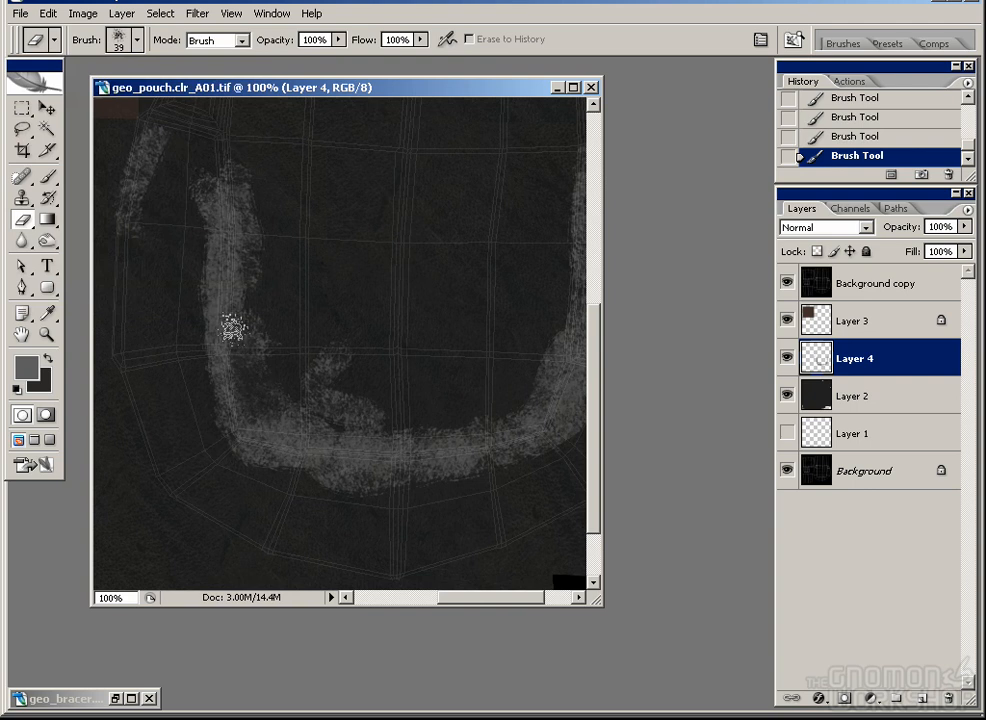
mouse_move(238, 217)
left_mouse_down()
mouse_move(209, 319)
mouse_move(220, 414)
mouse_move(283, 405)
mouse_move(361, 420)
mouse_move(387, 479)
mouse_move(322, 474)
left_mouse_up()
left_click_drag(432, 424, 334, 409)
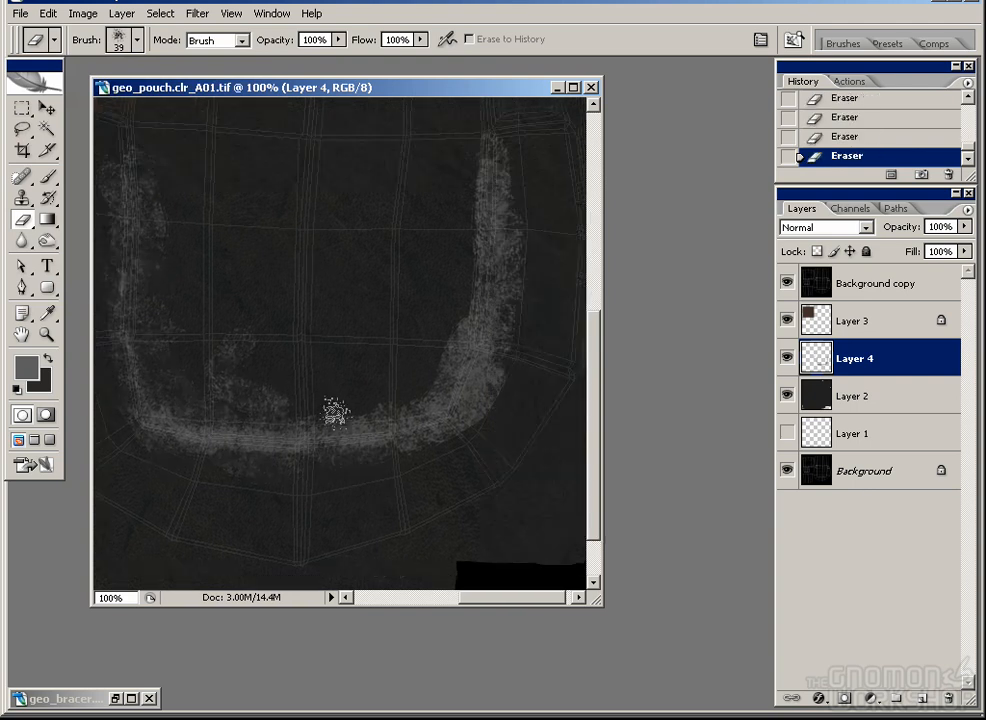
mouse_move(397, 465)
left_mouse_down()
mouse_move(394, 390)
mouse_move(458, 338)
mouse_move(468, 418)
mouse_move(518, 293)
mouse_move(500, 335)
mouse_move(492, 125)
left_mouse_up()
left_click_drag(290, 289, 315, 309)
Step: Lower Layer 4's opacity to 68% and hide the Background copy wireframe
mouse_move(932, 249)
left_mouse_down()
mouse_move(918, 249)
mouse_move(932, 249)
left_mouse_up()
left_click(790, 284)
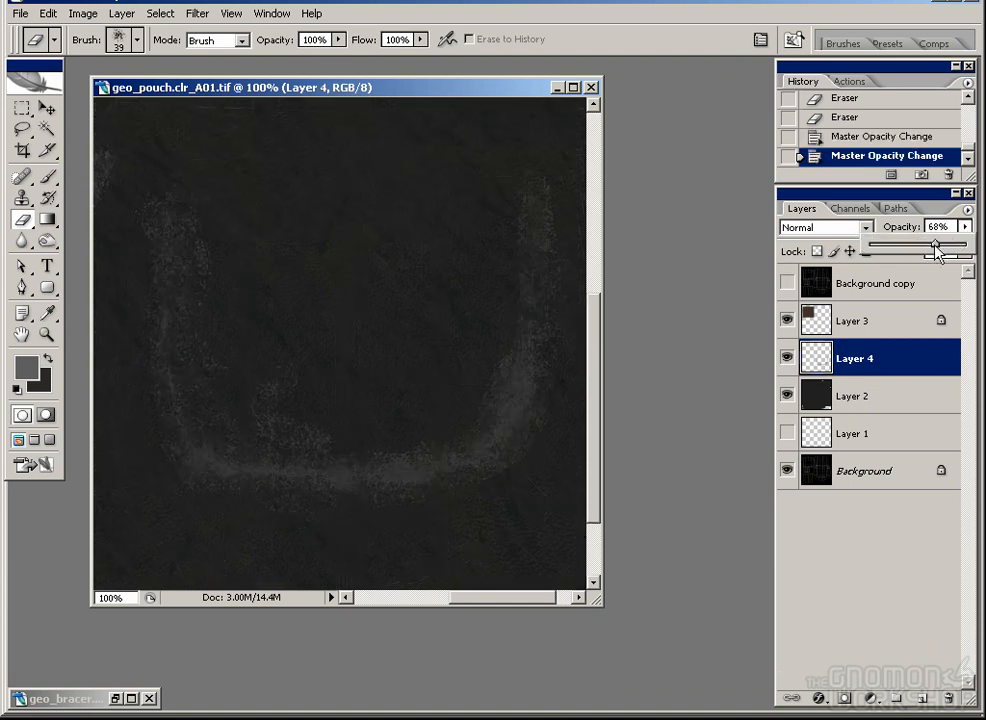
left_click_drag(932, 249, 933, 249)
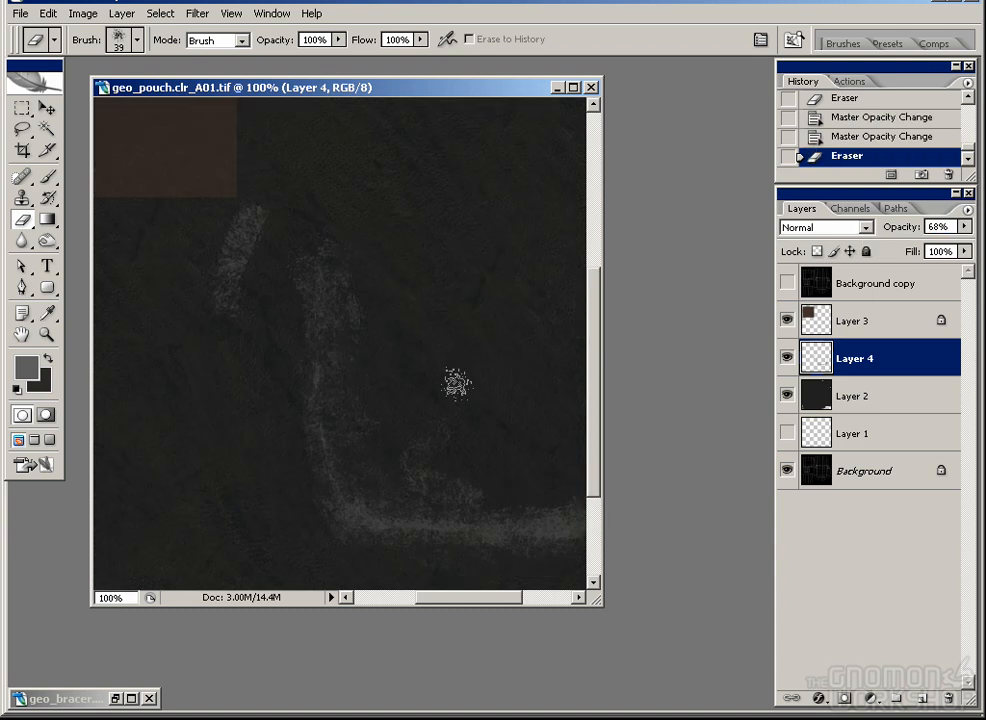
Step: Erase more of the wear at the body's left side, check it against the UV wireframe, and hide the wireframe again
left_click_drag(455, 382, 458, 480)
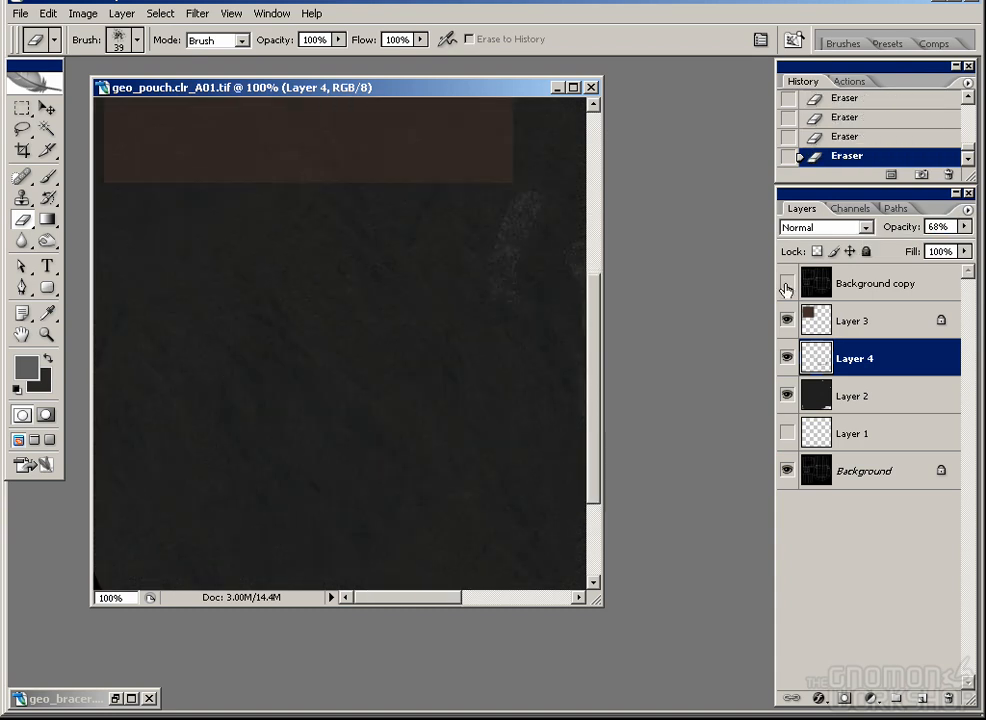
left_click(786, 289)
left_click_drag(345, 376, 345, 220)
left_click_drag(359, 141, 359, 273)
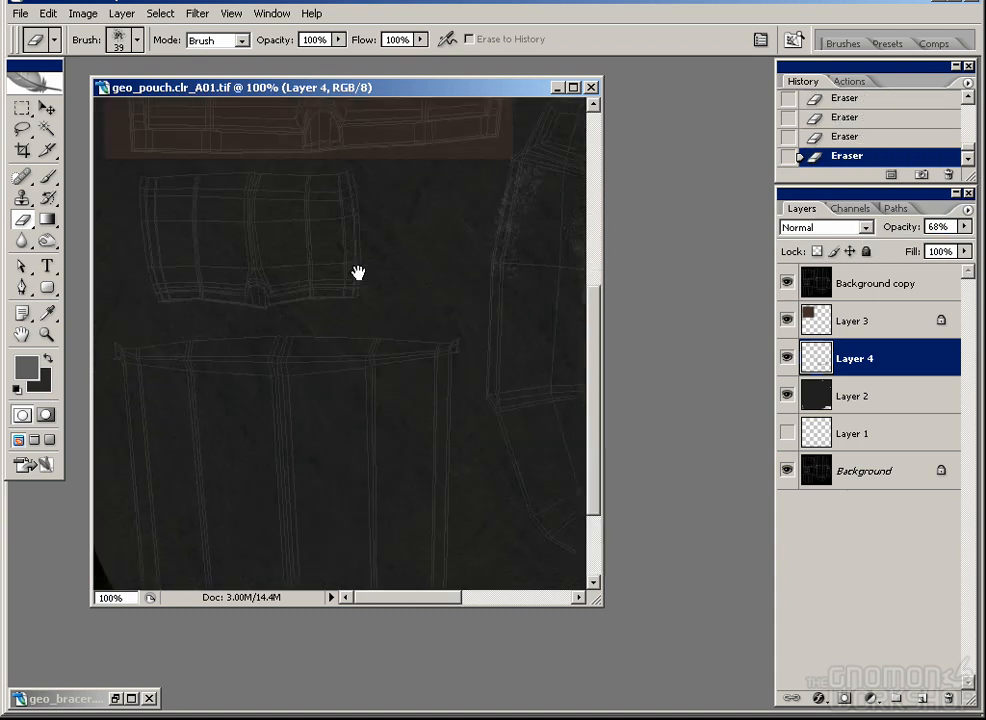
left_click_drag(373, 110, 337, 342)
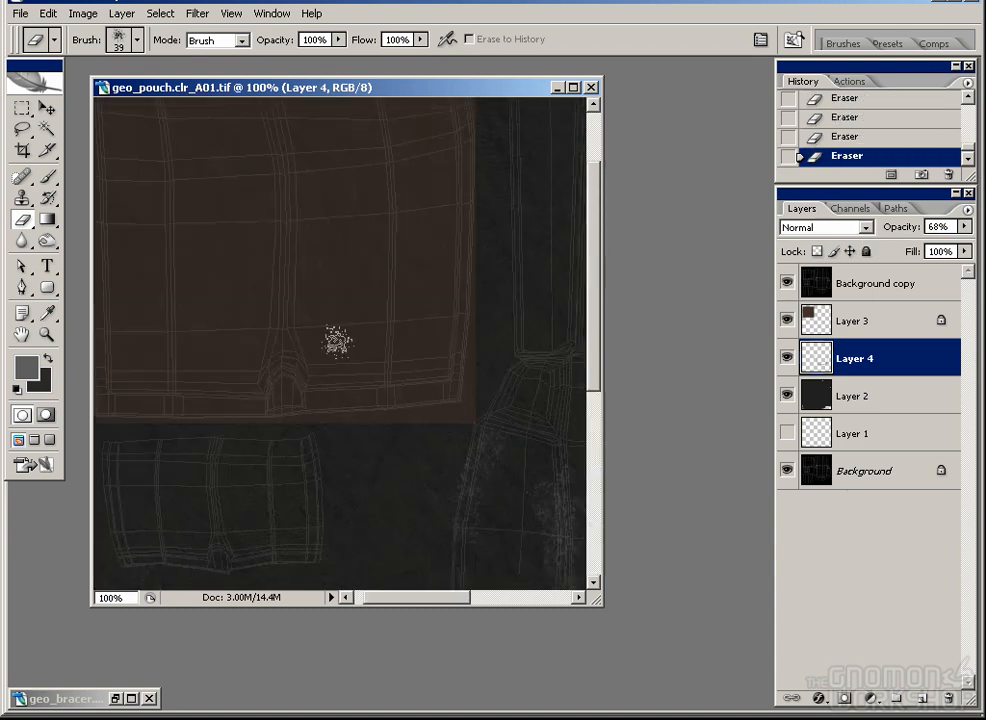
left_click(786, 283)
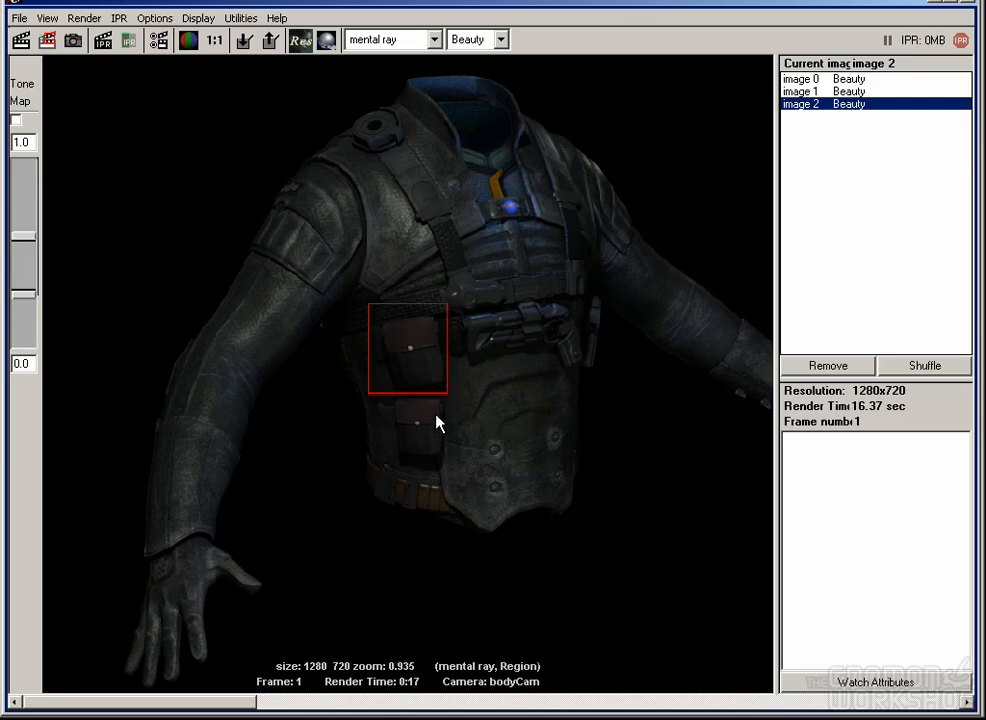
Step: In Maya's Render View, re-render the region around the lower pouch and compare it with the upper one
left_click_drag(457, 462, 461, 472)
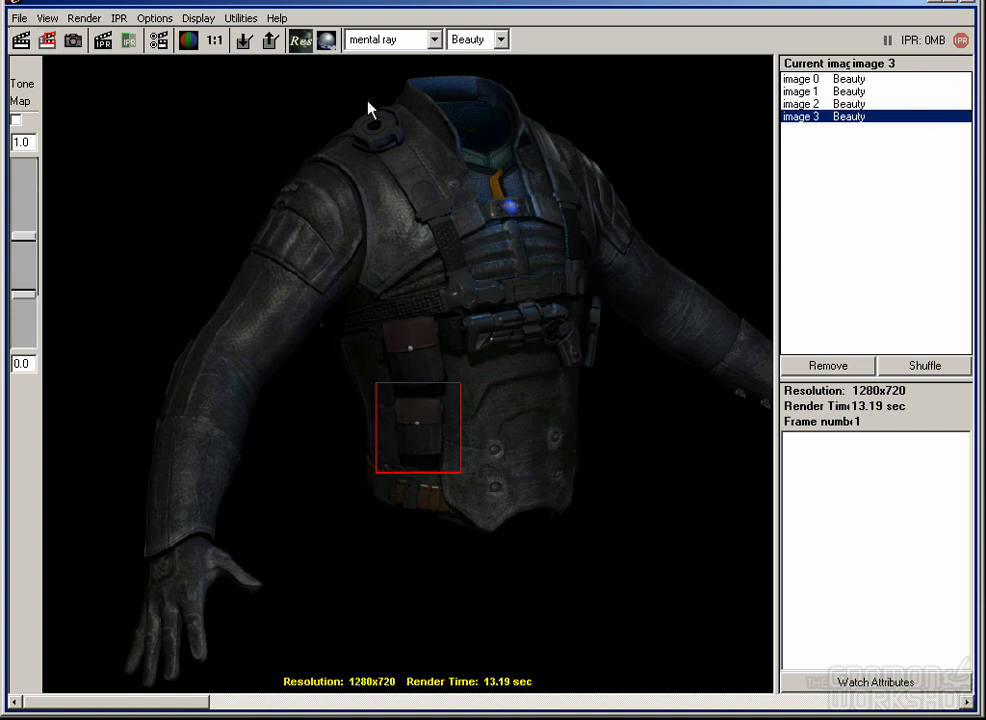
left_click(358, 341)
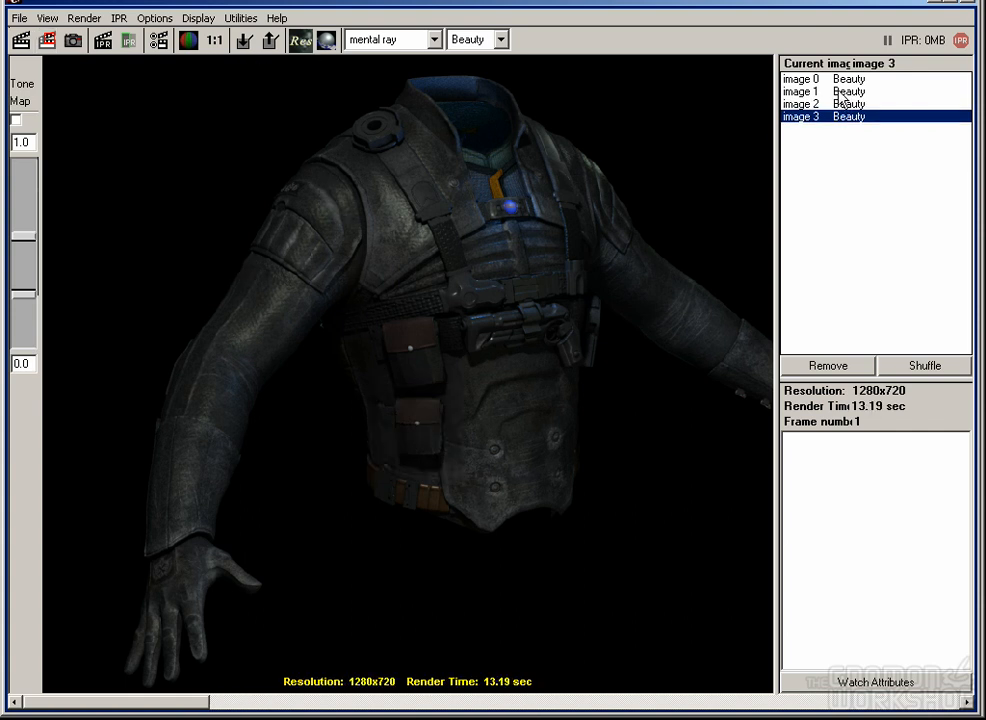
left_click(938, 6)
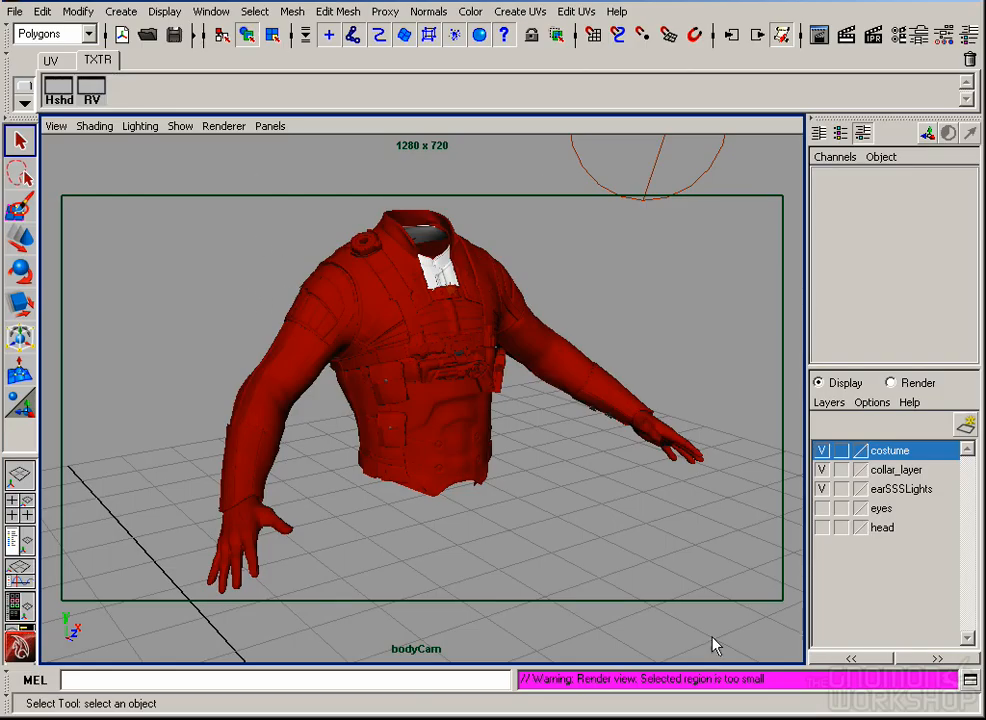
Step: Back in Photoshop, show the Background copy wireframe and brush grey wear down the pouch body's two inner vertical seams
key("alt+Tab")
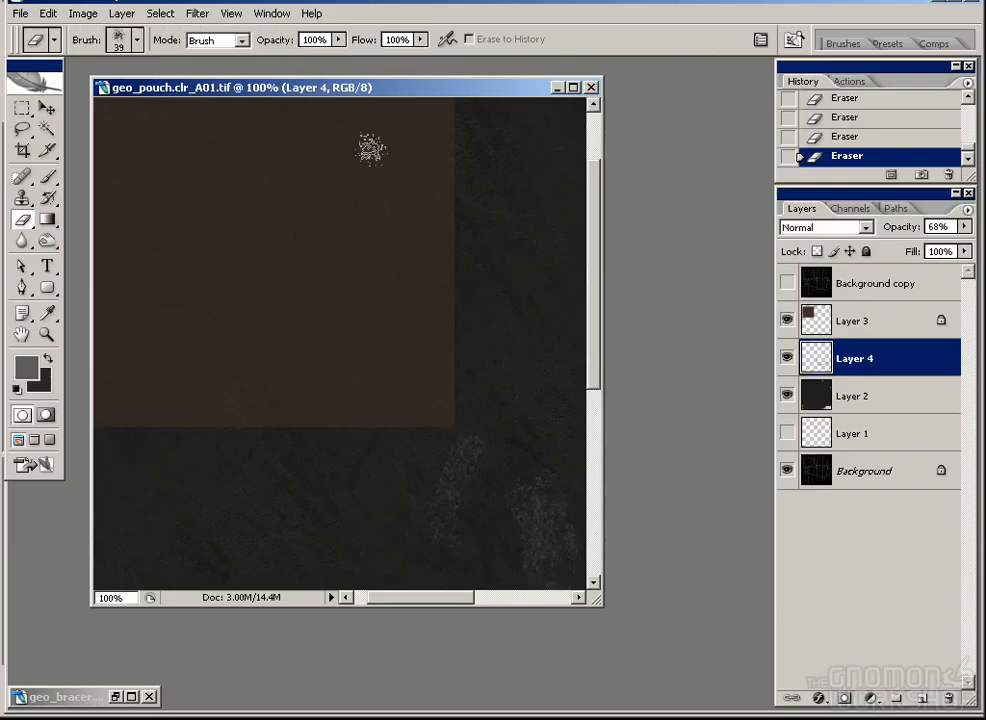
left_click(785, 284)
left_click_drag(363, 449, 69, 197)
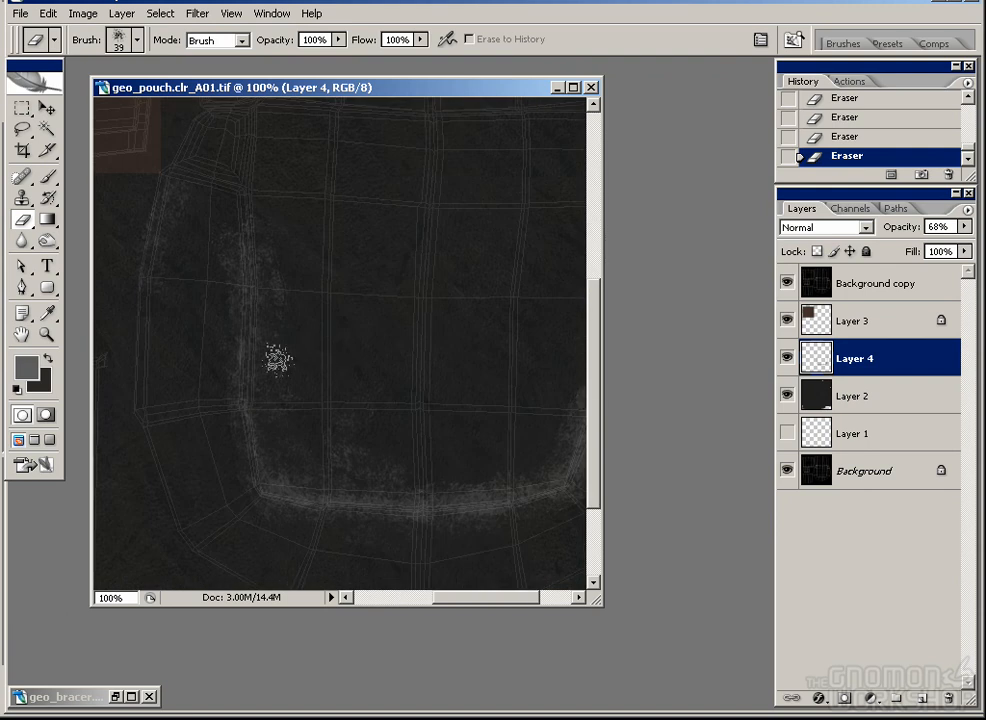
key("b")
left_click(250, 408)
left_click_drag(390, 249, 282, 207)
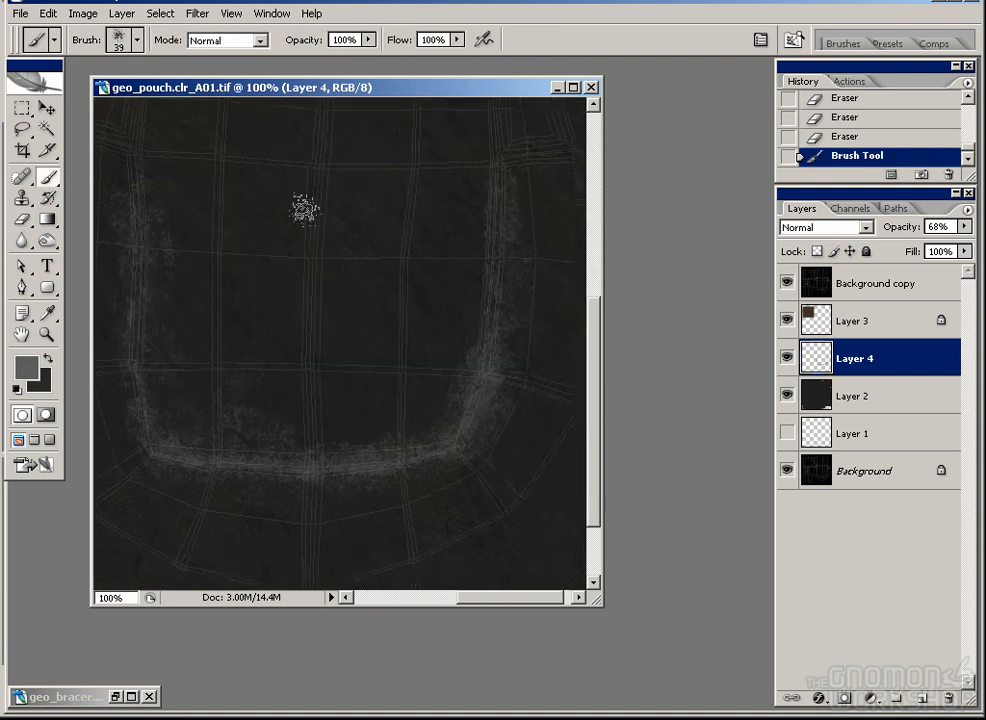
left_click_drag(418, 140, 405, 420)
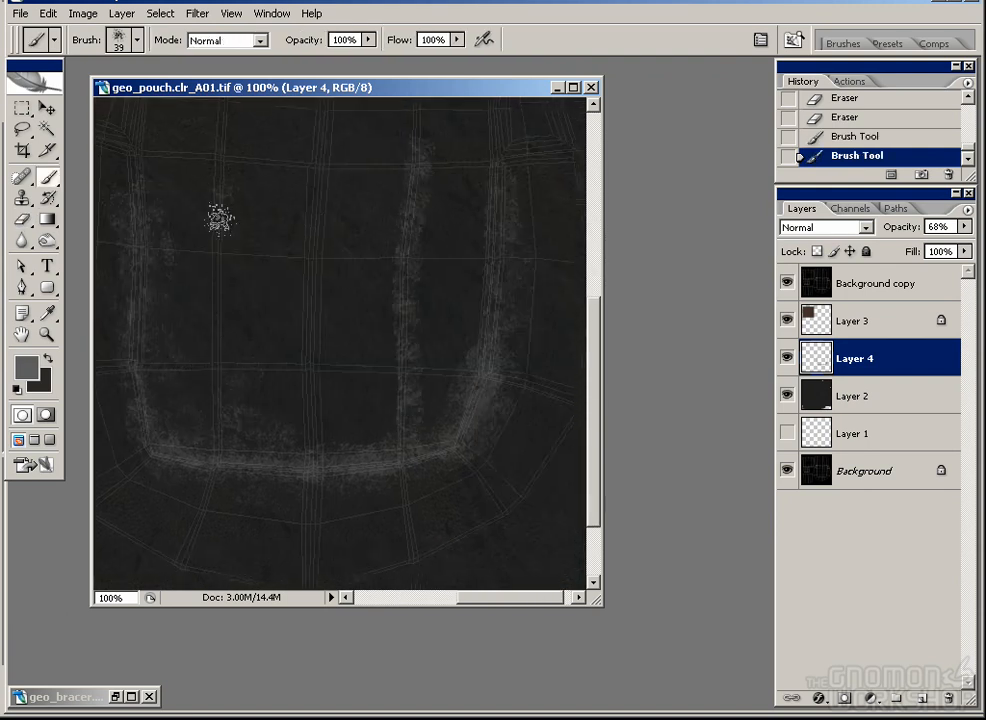
left_click_drag(219, 218, 216, 425)
Step: Soften the wear on the inner vertical seams with the Eraser
key("e")
left_click_drag(233, 381, 200, 296)
mouse_move(192, 190)
left_mouse_down()
mouse_move(233, 315)
mouse_move(207, 396)
mouse_move(244, 367)
left_mouse_up()
mouse_move(443, 412)
left_mouse_down()
mouse_move(426, 249)
mouse_move(485, 555)
left_mouse_up()
Step: Paint grey wear along the side and bottom edges of the brown flap on Layer 4
key("b")
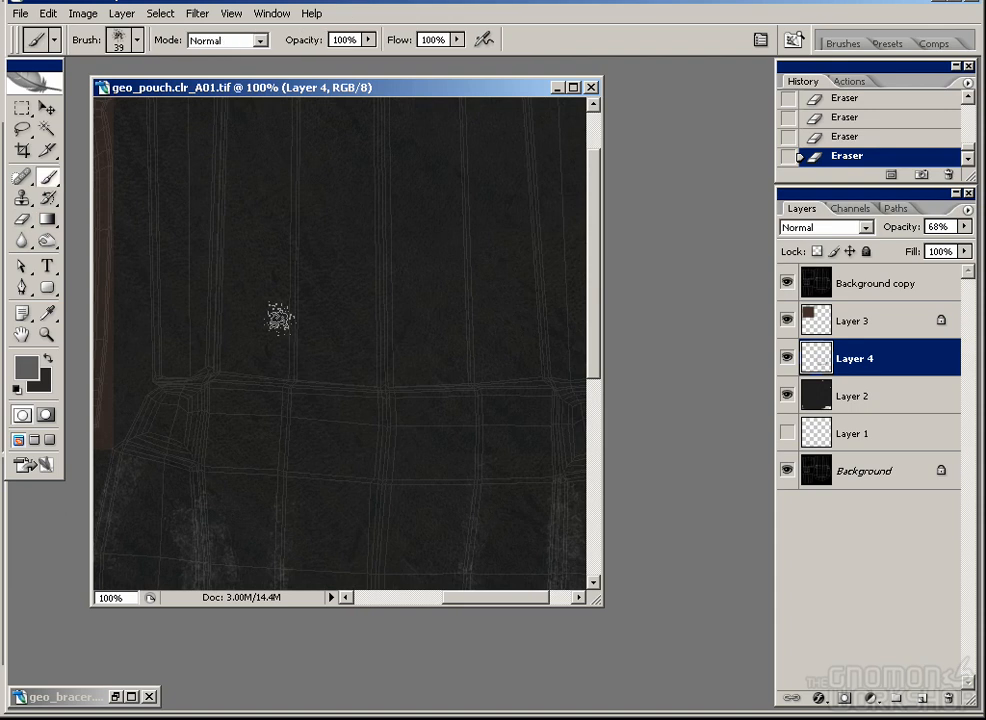
left_click_drag(230, 385, 550, 412)
mouse_move(299, 416)
left_mouse_down()
mouse_move(411, 327)
mouse_move(420, 268)
left_mouse_up()
left_click_drag(420, 268, 502, 296)
key("ctrl+z")
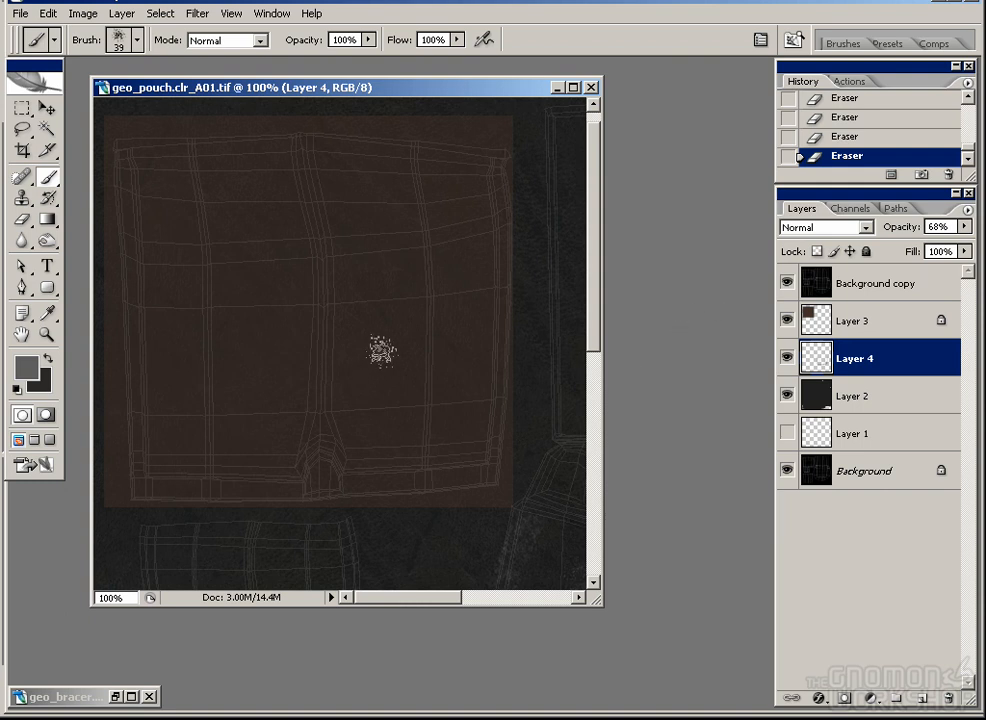
mouse_move(478, 462)
left_mouse_down()
mouse_move(491, 379)
mouse_move(411, 462)
mouse_move(477, 401)
left_mouse_up()
mouse_move(168, 462)
left_mouse_down()
mouse_move(154, 440)
mouse_move(165, 462)
mouse_move(326, 422)
left_mouse_up()
Step: Thin out the flap's edge wear with the Eraser and check it without the wireframe and against the reference painting
key("e")
mouse_move(476, 309)
left_mouse_down()
mouse_move(475, 395)
mouse_move(437, 437)
mouse_move(400, 394)
left_mouse_up()
mouse_move(172, 449)
left_mouse_down()
mouse_move(156, 240)
mouse_move(196, 494)
left_mouse_up()
left_click(787, 283)
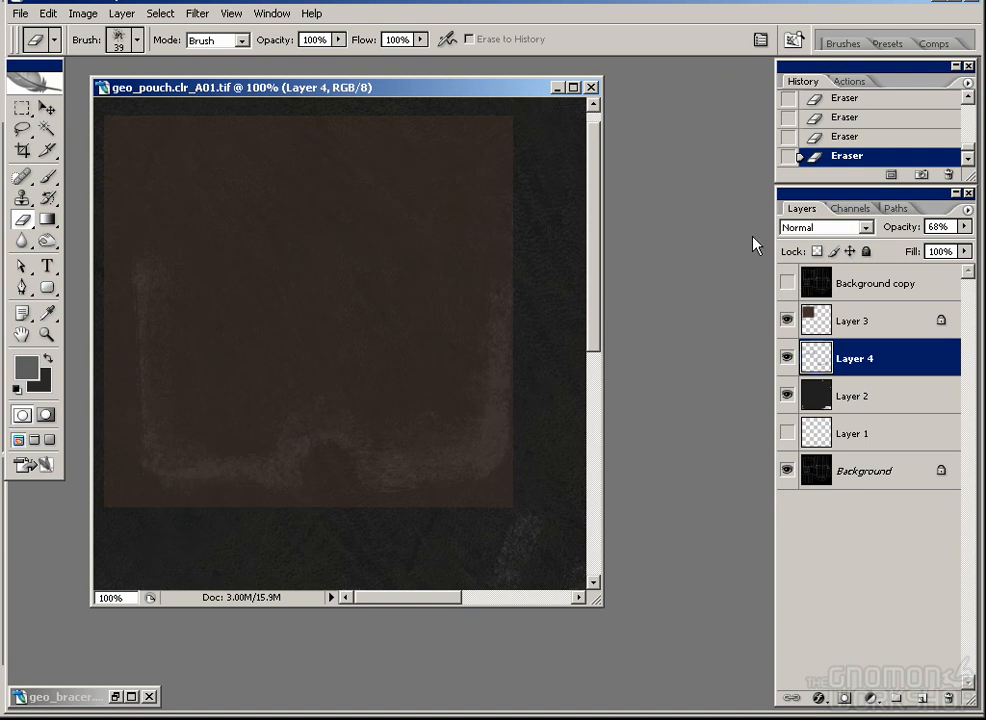
left_click(787, 283)
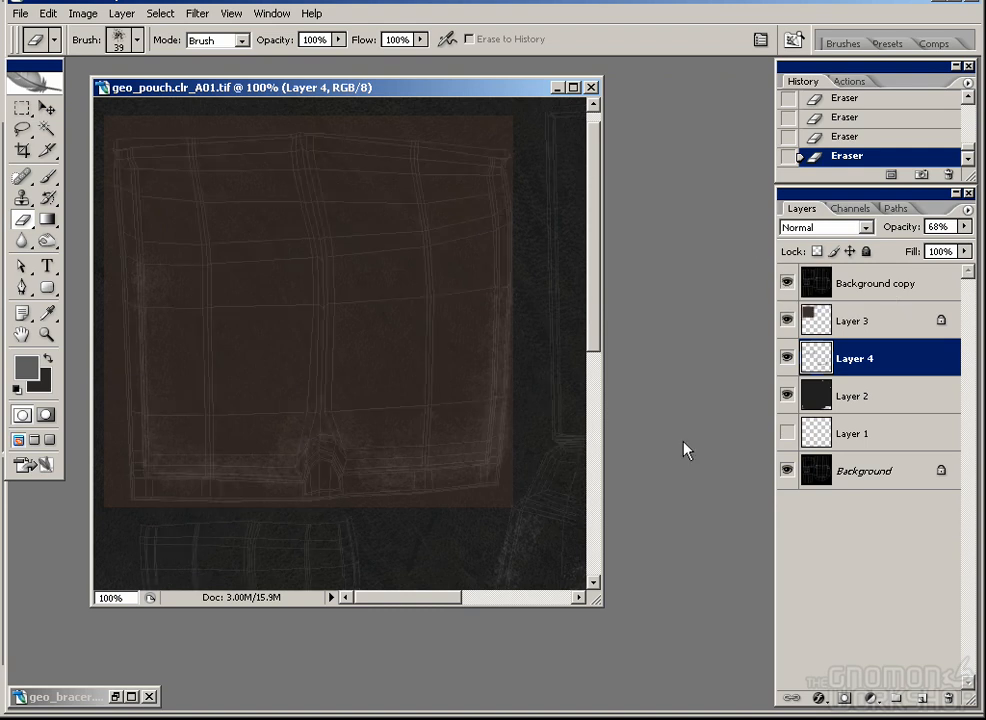
key("alt+Tab")
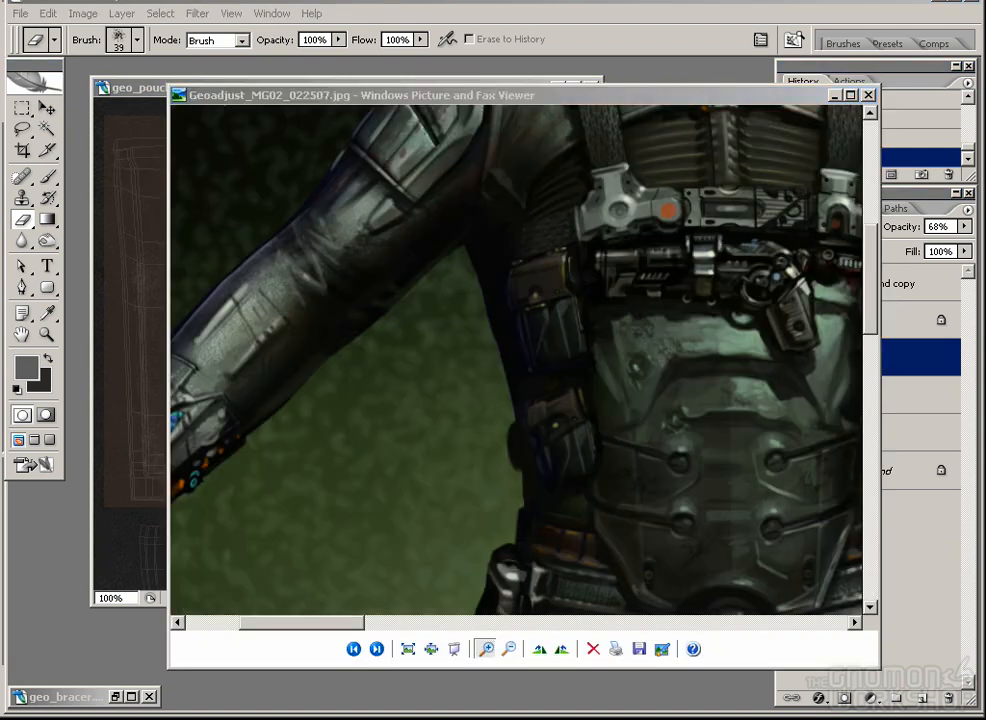
key("alt+Tab")
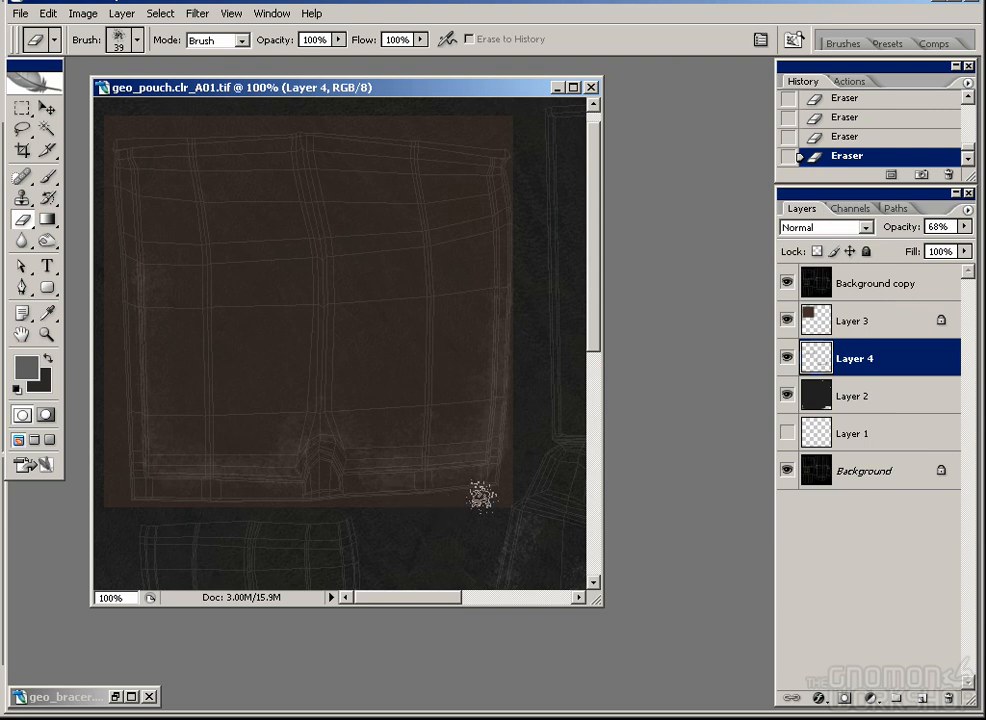
Step: Brush grey wear along the diagonal seam running outward from the pouch body's lower-left corner
mouse_move(481, 496)
left_mouse_down()
mouse_move(473, 255)
mouse_move(288, 247)
mouse_move(427, 368)
mouse_move(426, 358)
left_mouse_up()
key("b")
left_click_drag(394, 498, 339, 544)
left_click_drag(540, 480, 302, 348)
left_click_drag(474, 366, 522, 422)
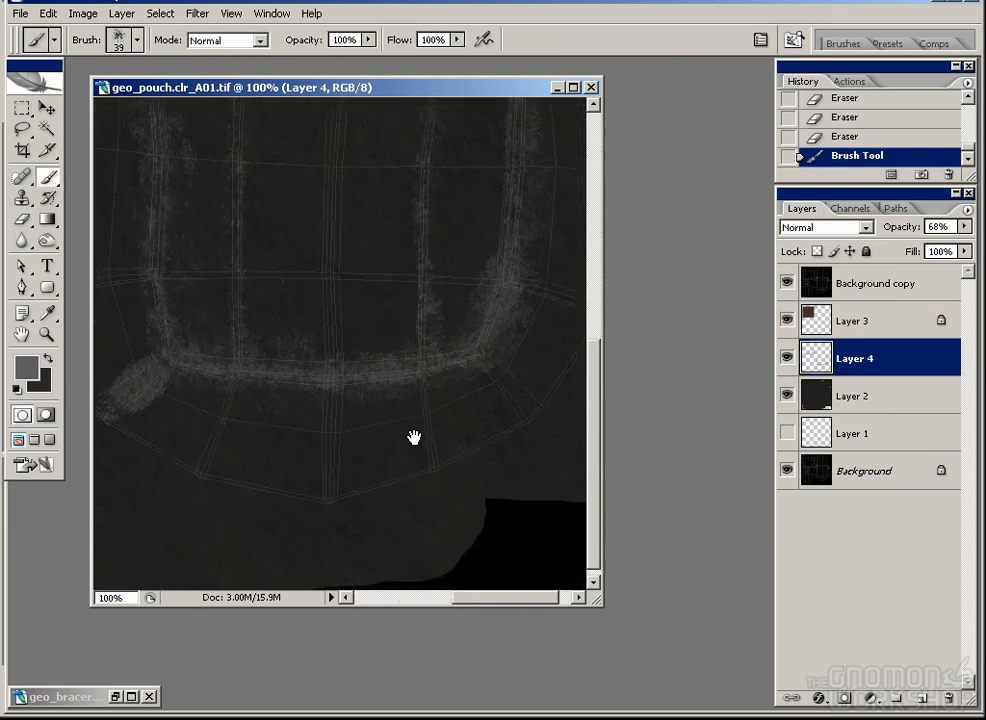
left_click_drag(277, 423, 407, 409)
mouse_move(212, 408)
left_mouse_down()
mouse_move(229, 405)
mouse_move(200, 438)
left_mouse_up()
left_click(219, 386)
Step: Erase around the diagonal corner stroke to narrow and roughen it
key("e")
mouse_move(262, 356)
left_mouse_down()
mouse_move(169, 419)
mouse_move(205, 402)
left_mouse_up()
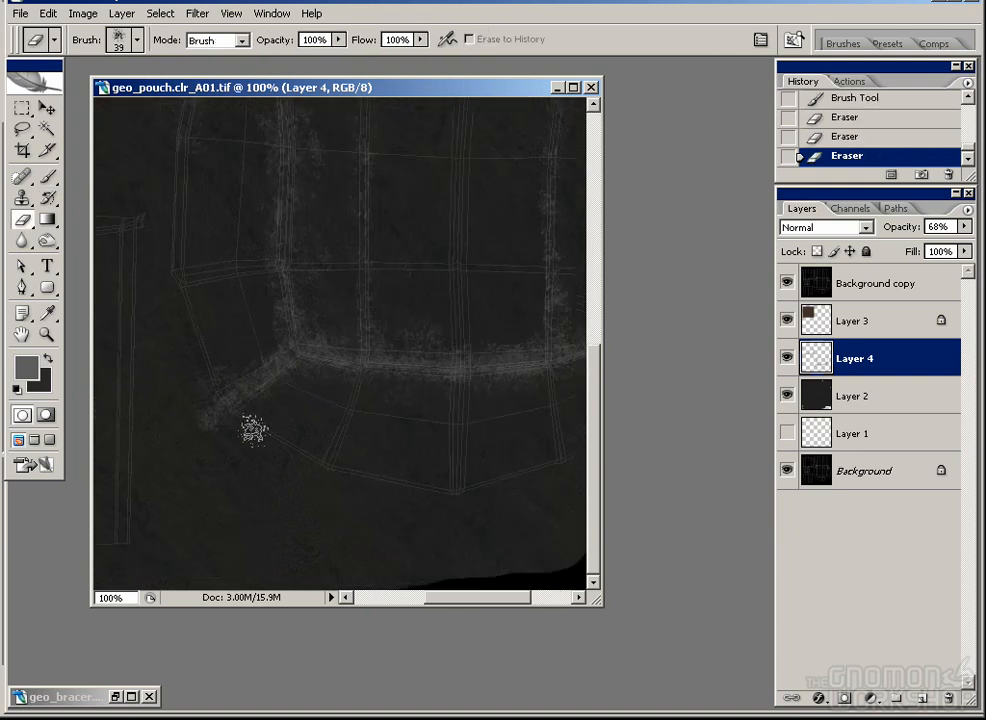
left_click(280, 390)
Step: Add a touch of wear at the upper end of the body's left seam and soften it with the Eraser
left_click_drag(466, 392, 287, 410)
left_click_drag(326, 326, 378, 484)
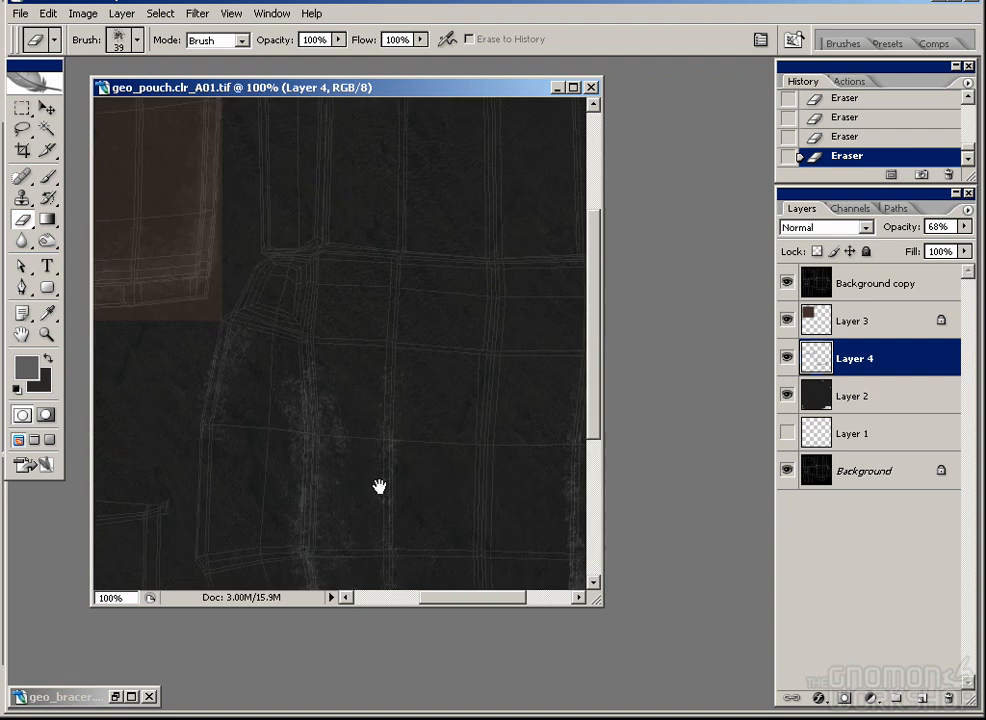
key("b")
left_click_drag(304, 339, 310, 362)
key("e")
left_click(332, 339)
left_click(294, 326)
left_click_drag(359, 331, 158, 310)
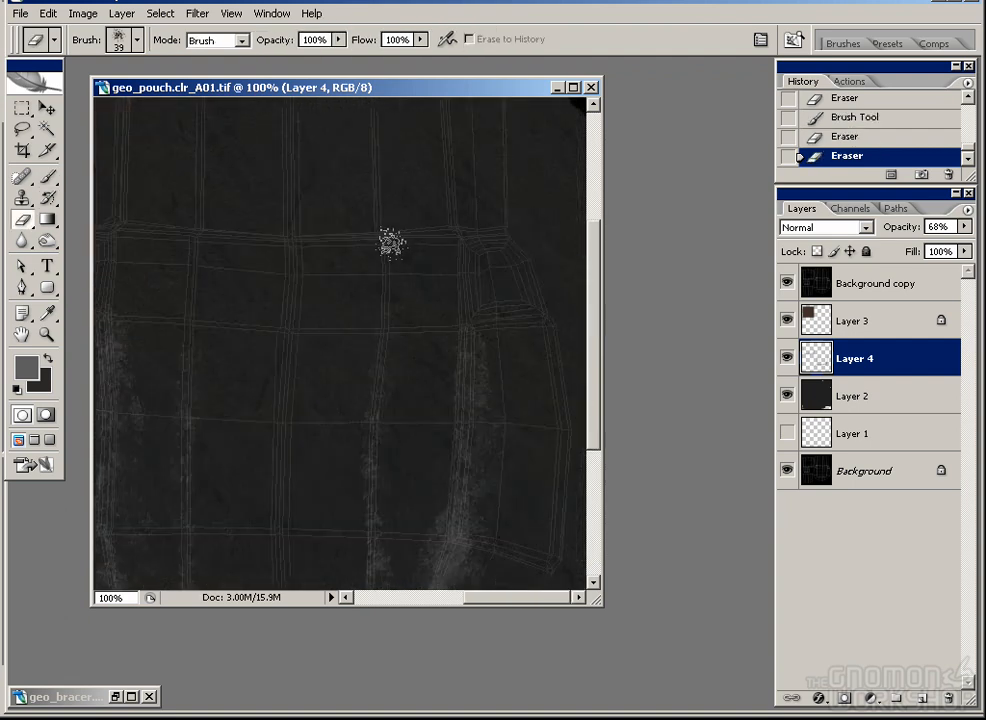
Step: Hide the wireframe layer, switch to Maya's render view and re-render the region around the two pouches at actual size
left_click(787, 285)
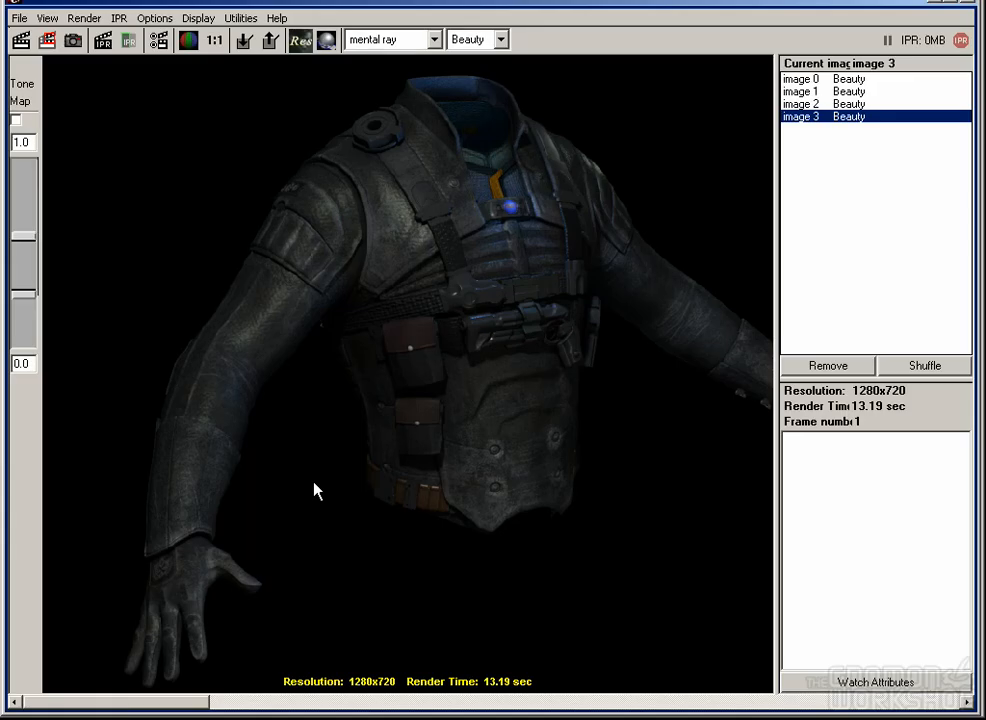
left_click(216, 39)
left_click_drag(305, 296, 399, 474)
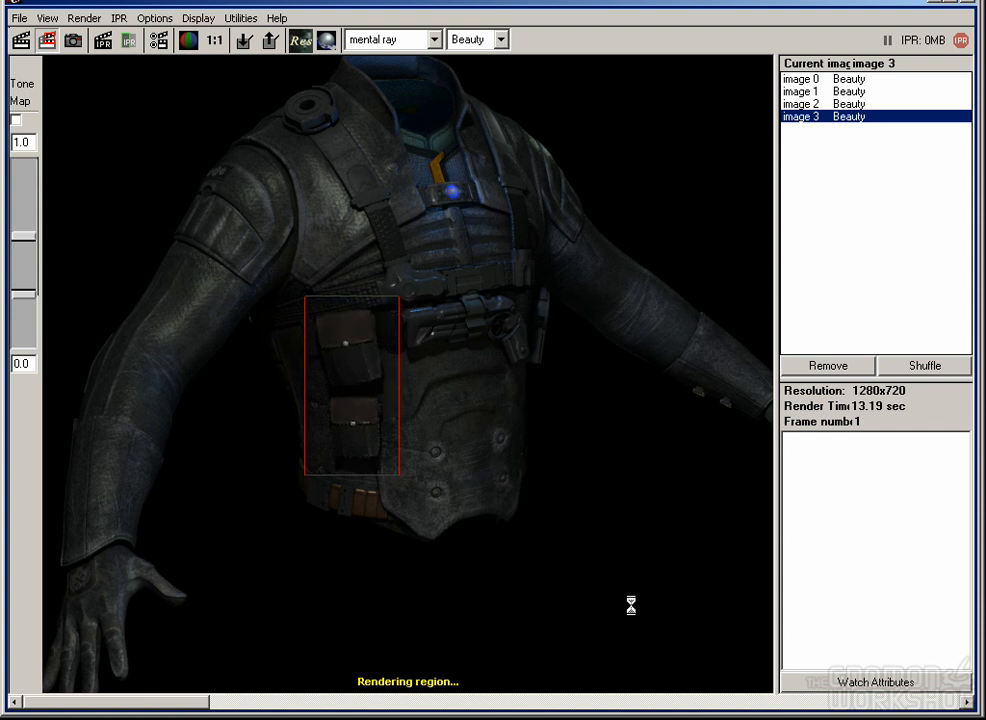
left_click(877, 117)
left_click(877, 128)
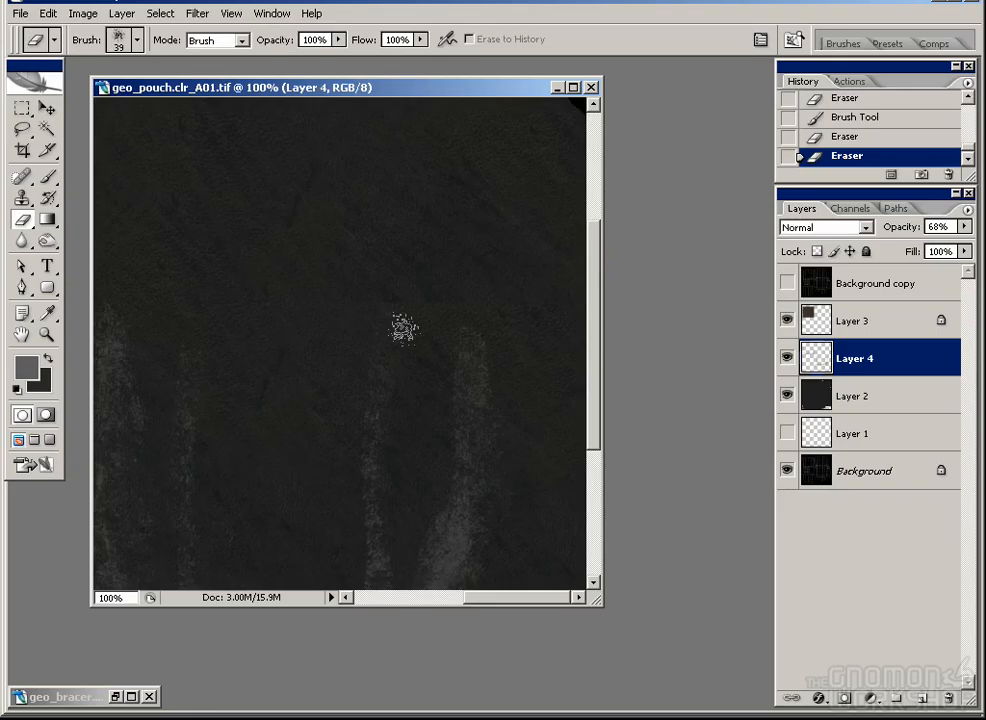
Step: Set Layer 4's opacity to 74% and brush grey wear inward and upward from the flap's lower-right corner
key("b")
mouse_move(131, 194)
left_mouse_down()
mouse_move(325, 312)
mouse_move(439, 515)
left_mouse_up()
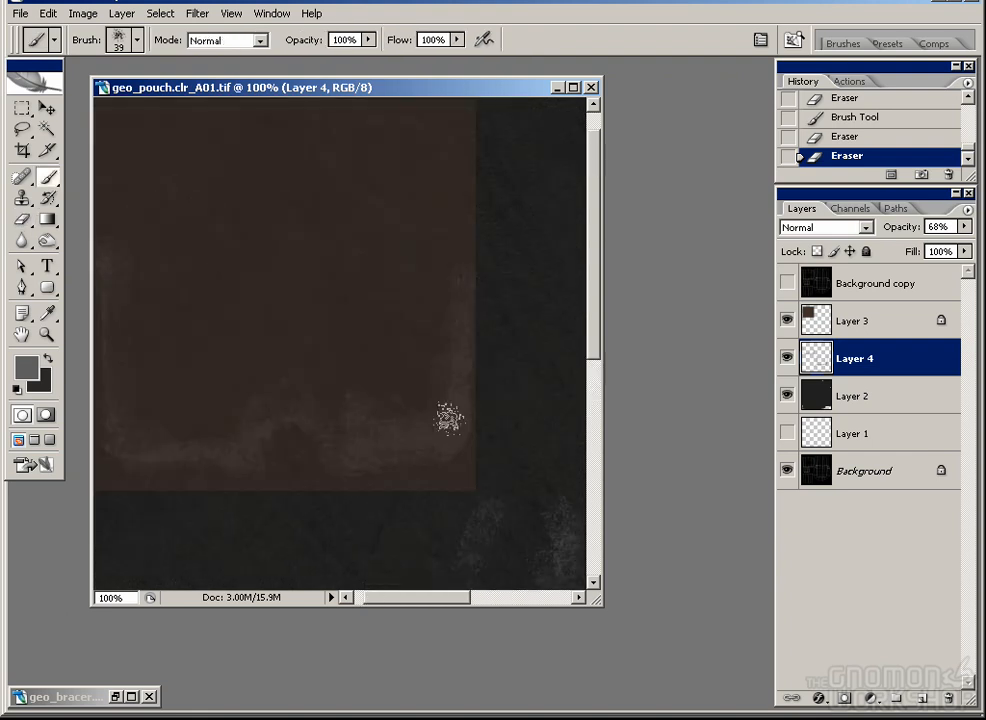
left_click_drag(964, 227, 943, 250)
mouse_move(426, 422)
left_mouse_down()
mouse_move(441, 372)
mouse_move(389, 394)
mouse_move(392, 355)
left_mouse_up()
left_click_drag(392, 350, 390, 320)
left_click_drag(388, 315, 375, 340)
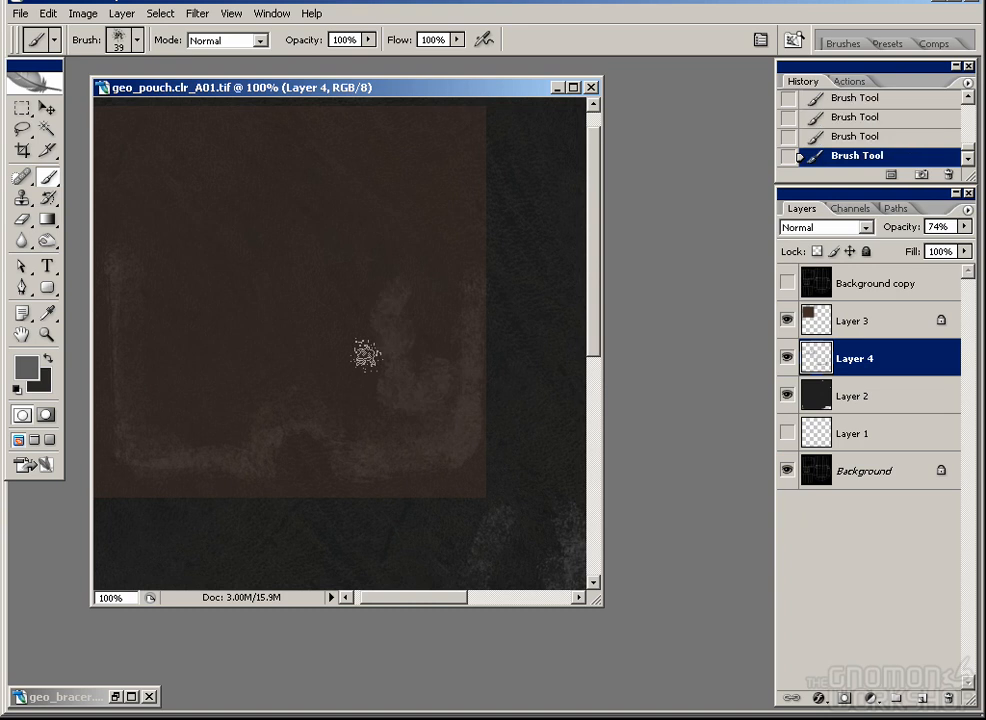
Step: Build a similar faint wear patch above the flap's lower-left corner and soften both patches with the Eraser
key("e")
mouse_move(205, 409)
left_mouse_down()
mouse_move(172, 354)
mouse_move(198, 334)
left_mouse_up()
left_click_drag(198, 340, 175, 385)
left_click_drag(180, 395, 189, 422)
left_click_drag(400, 351, 366, 317)
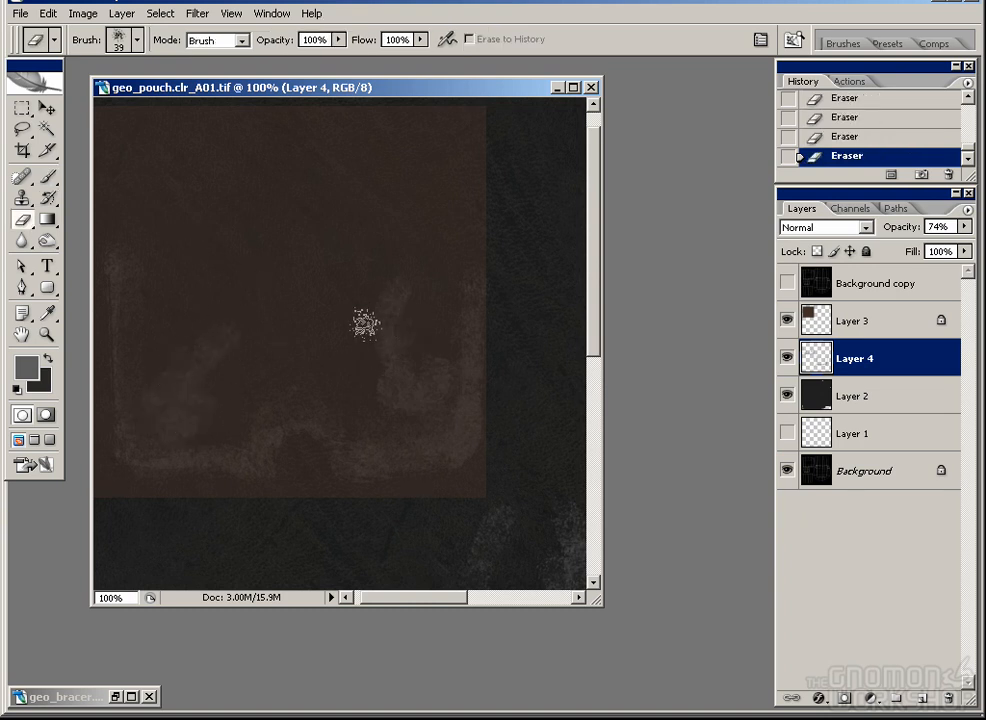
Step: With the wireframe shown, dab wear beside the flap's right inner seam and break up the lower wear with the Eraser
left_click(787, 284)
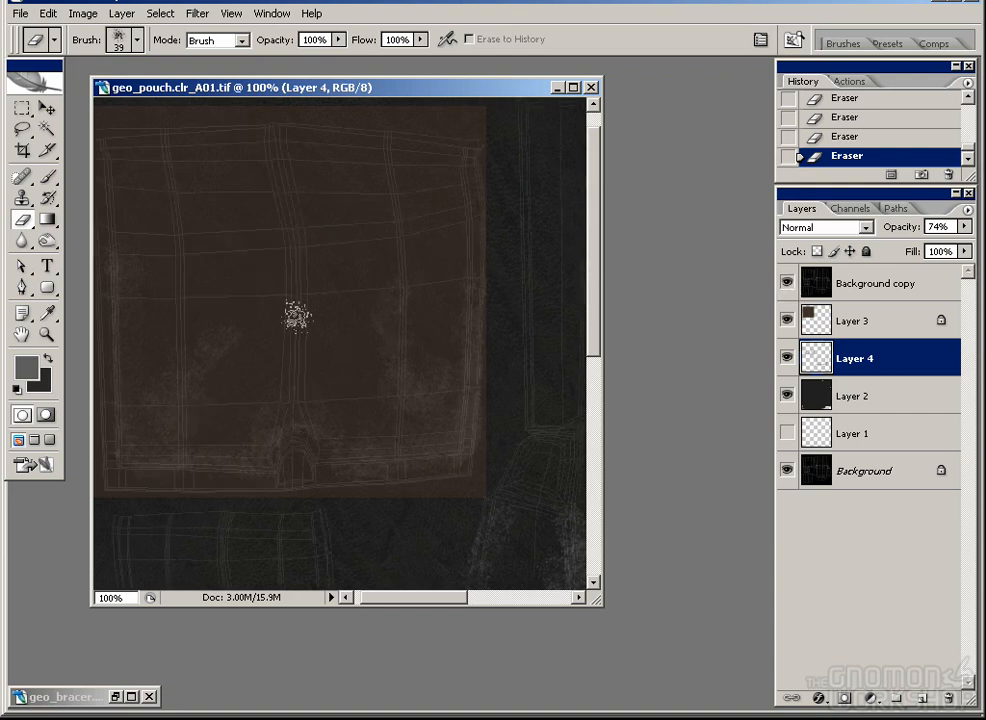
key("b")
left_click(378, 378)
left_click(381, 387)
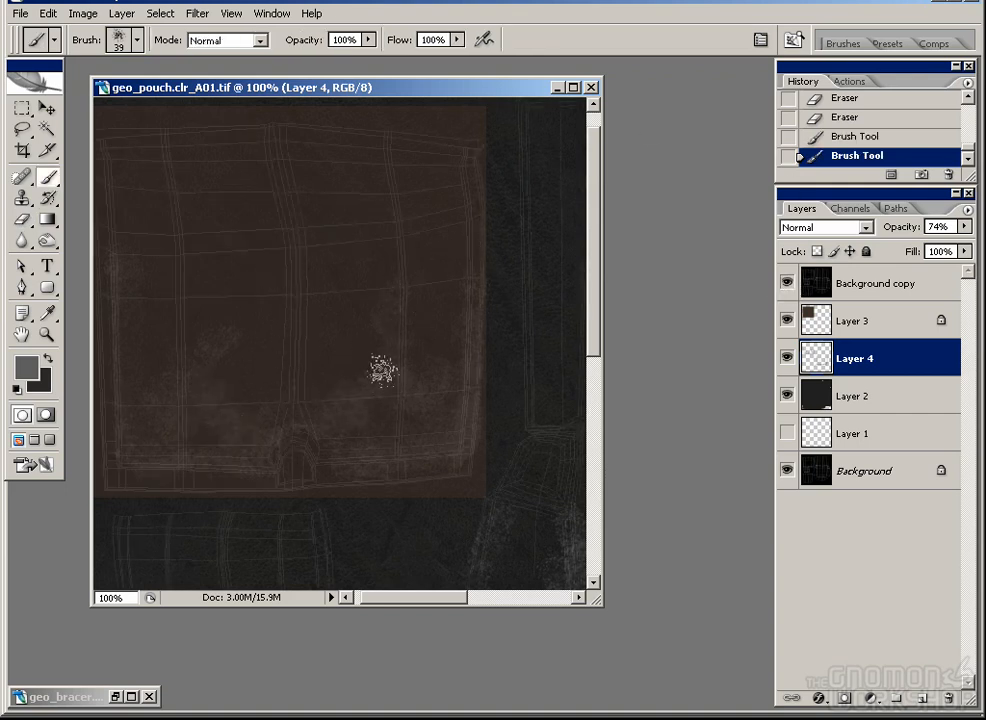
key("e")
left_click(336, 390)
left_click(350, 369)
left_click(226, 420)
left_click(340, 452)
mouse_move(392, 302)
left_mouse_down()
mouse_move(480, 282)
mouse_move(427, 434)
mouse_move(390, 288)
left_mouse_up()
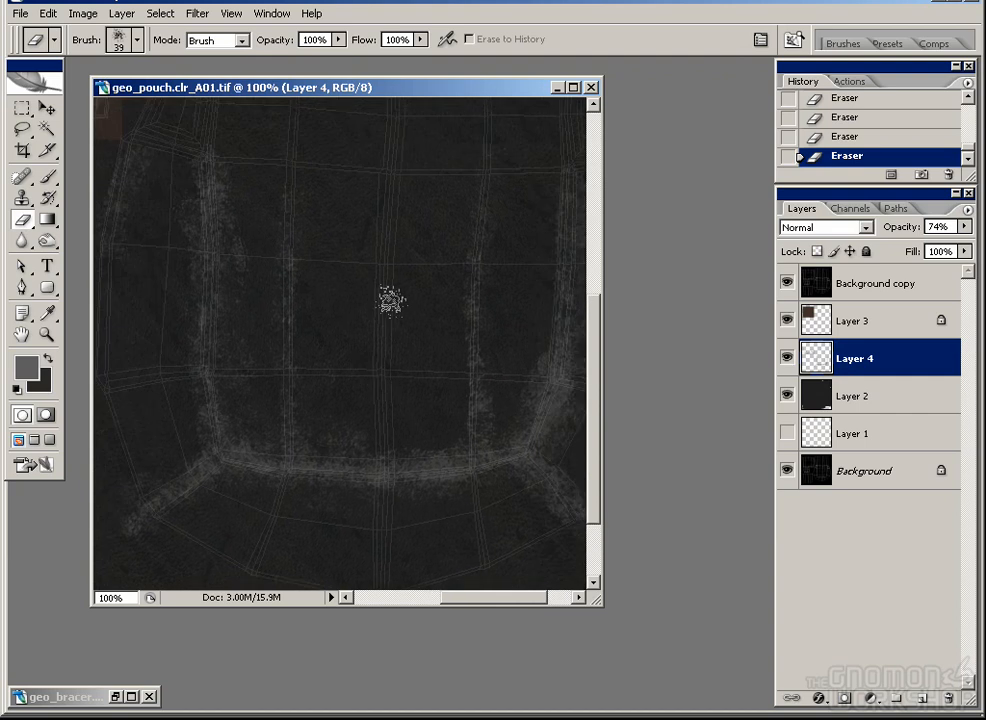
Step: Brush mottled wear beside the pouch body's right seams near the bottom edge and thin it out with the Eraser
key("b")
mouse_move(441, 426)
left_mouse_down()
mouse_move(451, 328)
mouse_move(431, 300)
left_mouse_up()
left_click_drag(432, 392, 451, 392)
key("e")
mouse_move(445, 327)
left_mouse_down()
mouse_move(449, 363)
mouse_move(425, 299)
mouse_move(405, 445)
mouse_move(493, 305)
mouse_move(415, 323)
mouse_move(432, 272)
left_mouse_up()
key("b")
left_click_drag(432, 388, 432, 414)
mouse_move(513, 406)
left_mouse_down()
mouse_move(546, 301)
mouse_move(523, 398)
left_mouse_up()
key("e")
left_click_drag(522, 342, 519, 318)
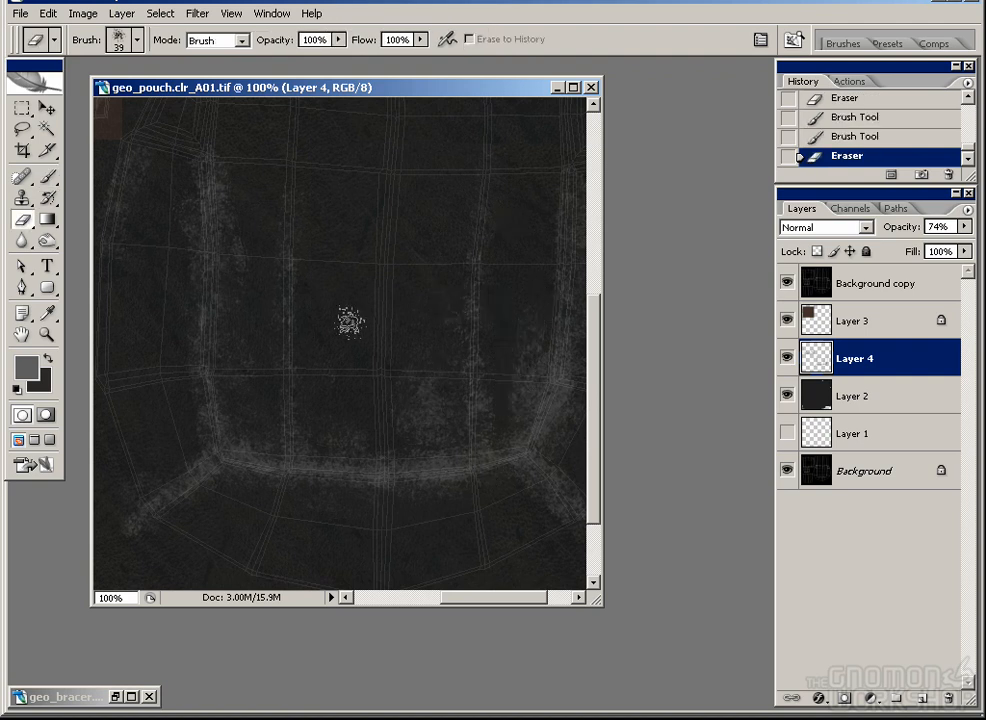
Step: Hide the wireframe, check the flap and add a new layer above Layer 4
left_click(787, 283)
key("space")
left_click_drag(293, 330, 627, 565)
left_click_drag(343, 304, 383, 379)
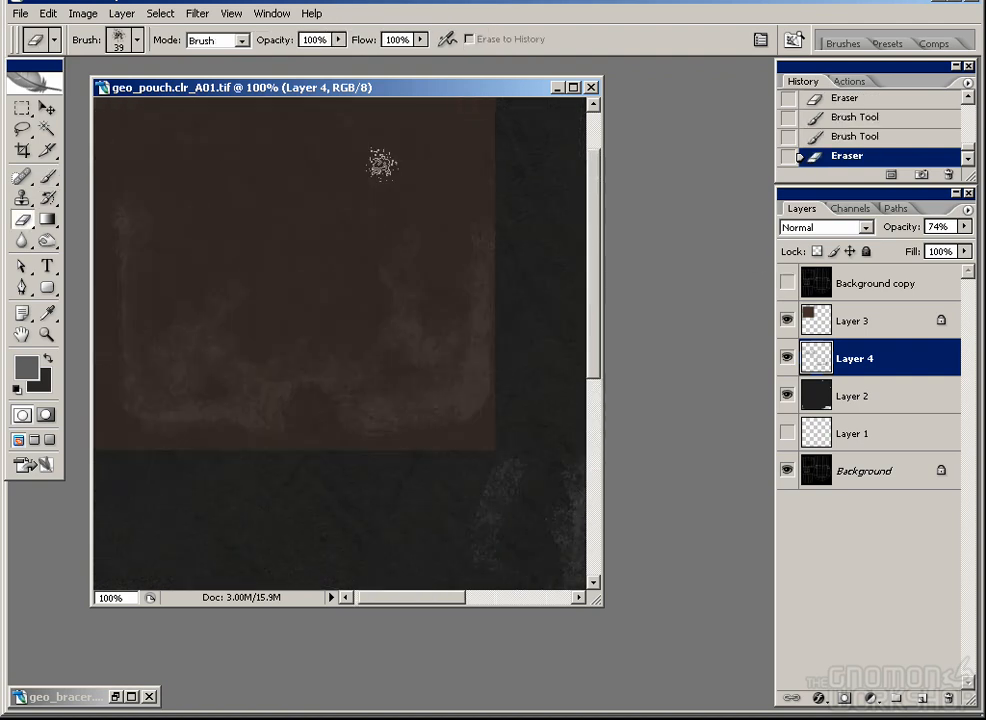
left_click(910, 695)
left_click(137, 40)
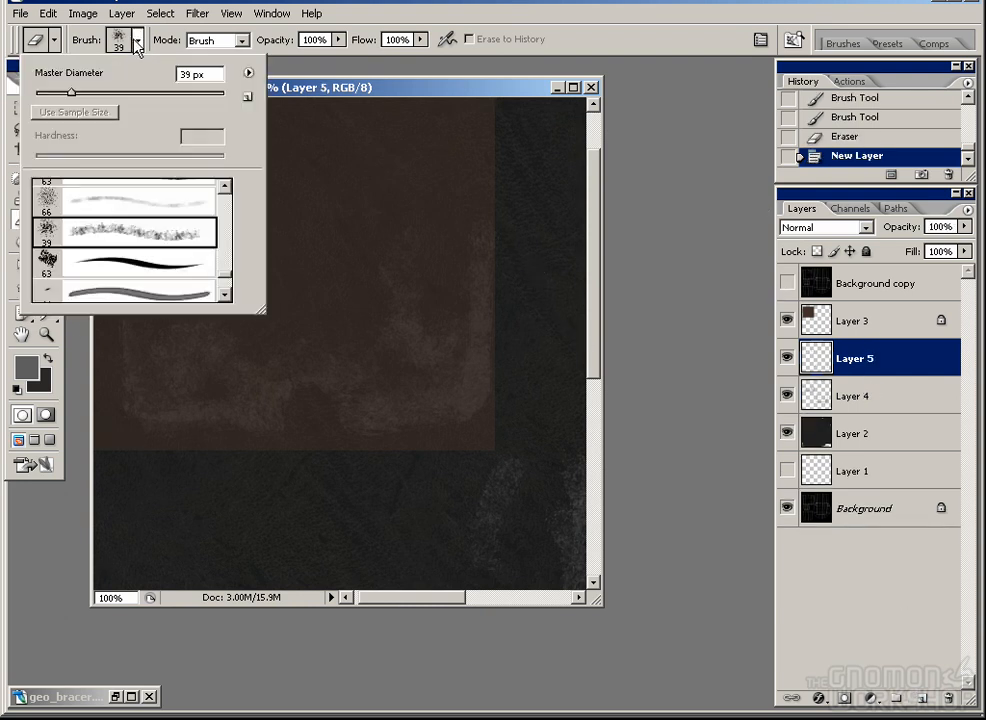
left_click_drag(226, 260, 227, 215)
left_click(208, 222)
left_click(850, 38)
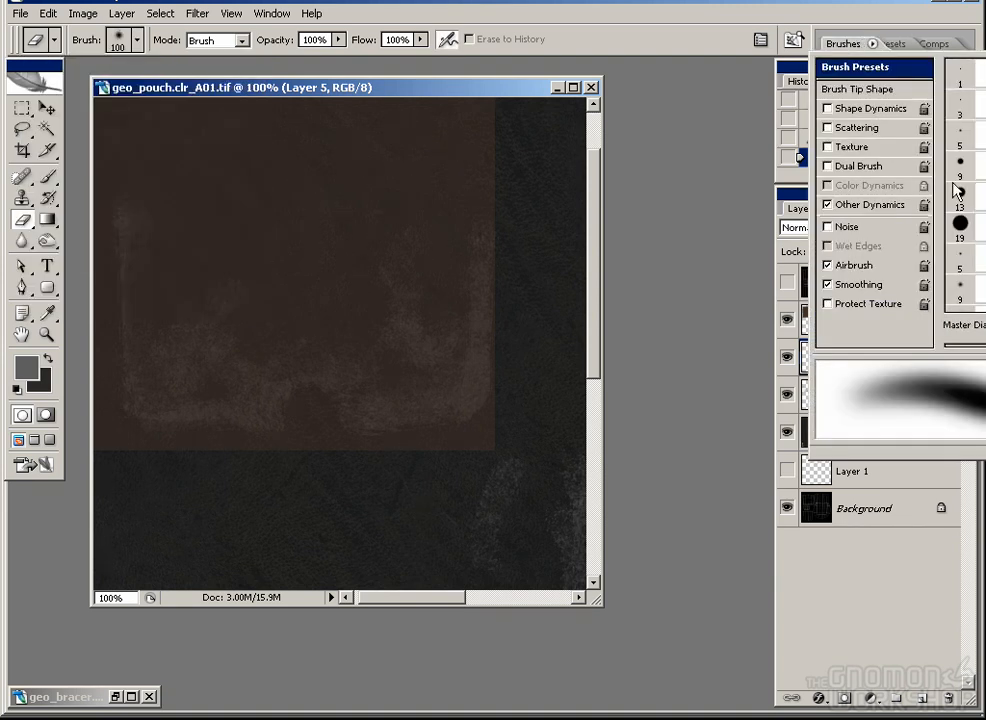
left_click(886, 205)
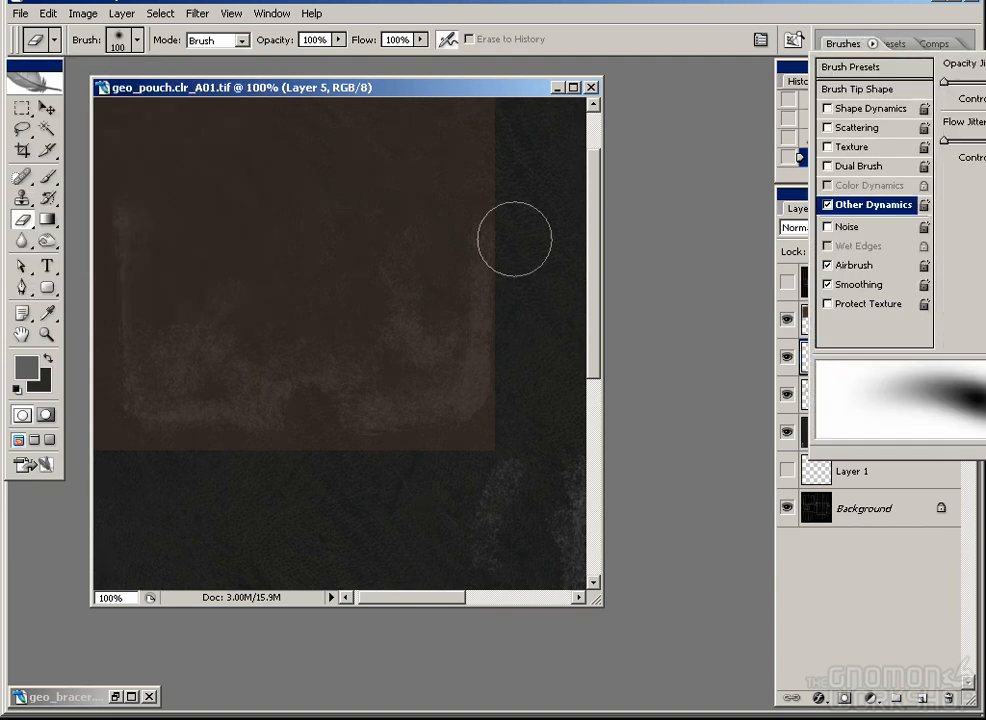
left_click(416, 312)
left_click_drag(416, 312, 420, 292)
left_click_drag(298, 388, 319, 352)
key("ctrl+z")
Step: Set up the Brush tool with the soft 100 px tip
key("b")
left_click(137, 40)
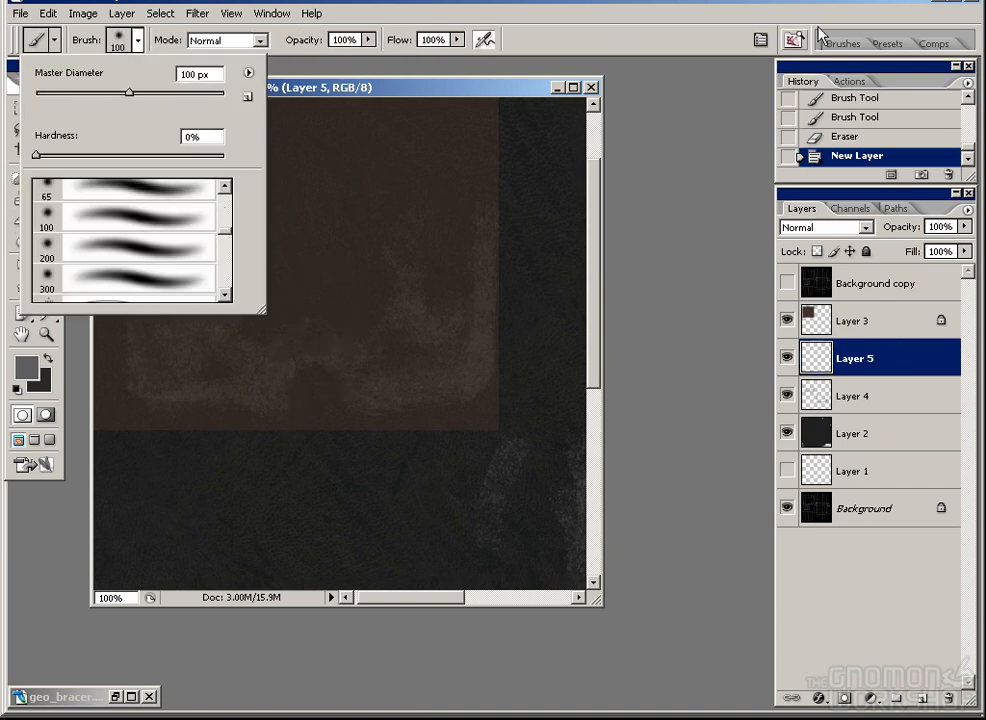
left_click(180, 224)
left_click(843, 43)
key("F5")
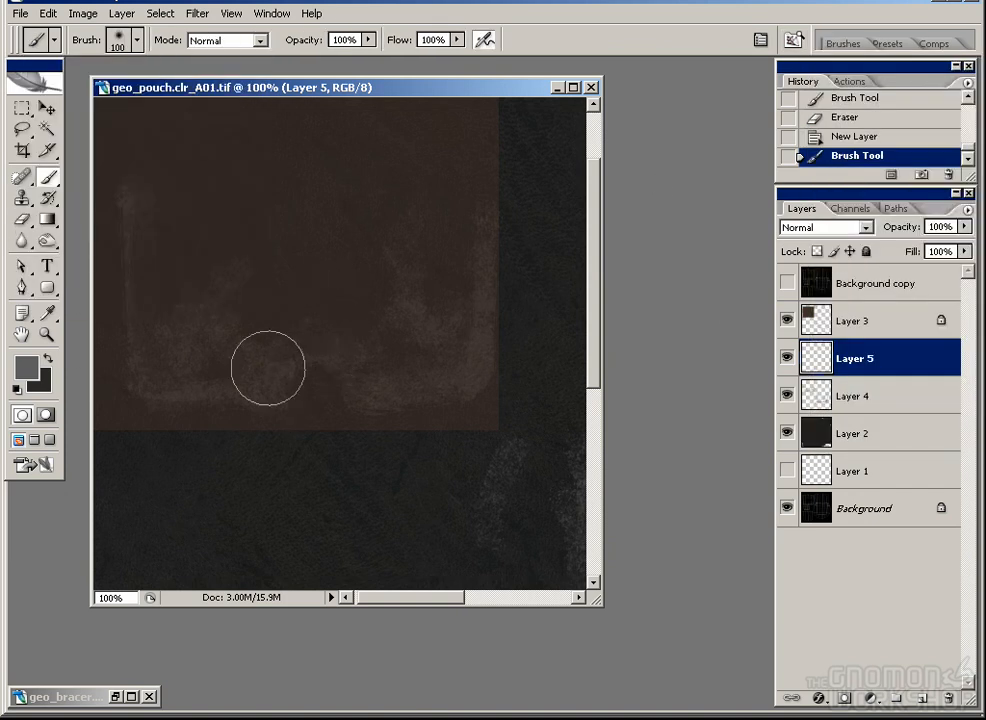
Step: Set the foreground colour to dark brown 261f1b and brush over the clasp notch at the flap's bottom edge
key("x")
left_click_drag(315, 383, 324, 409)
key("ctrl+z")
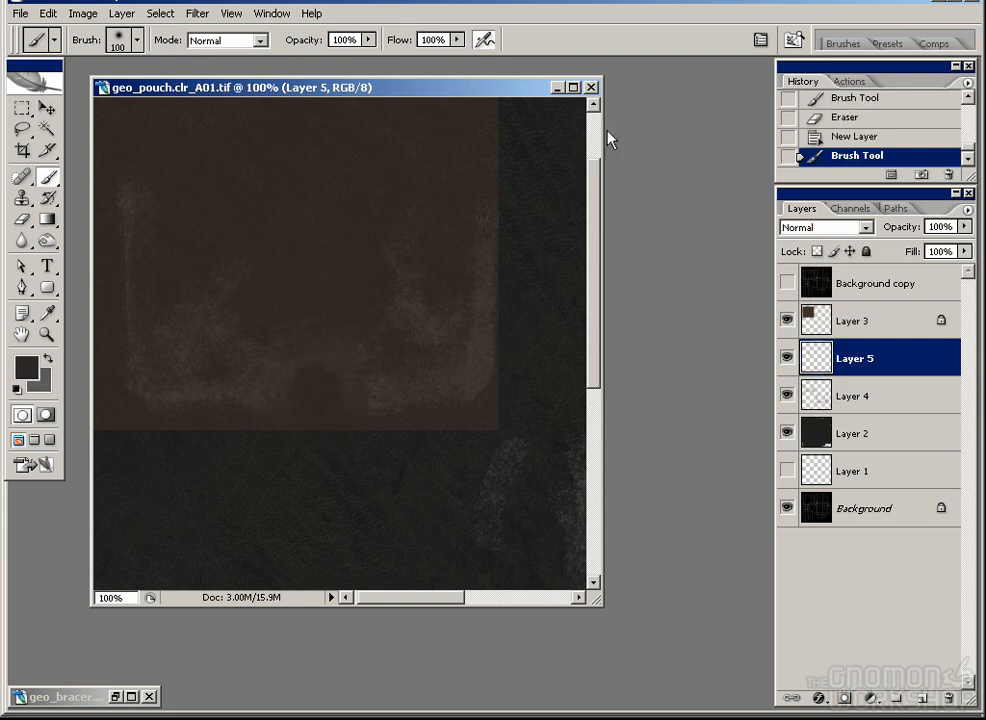
left_click(30, 372)
left_click(477, 418)
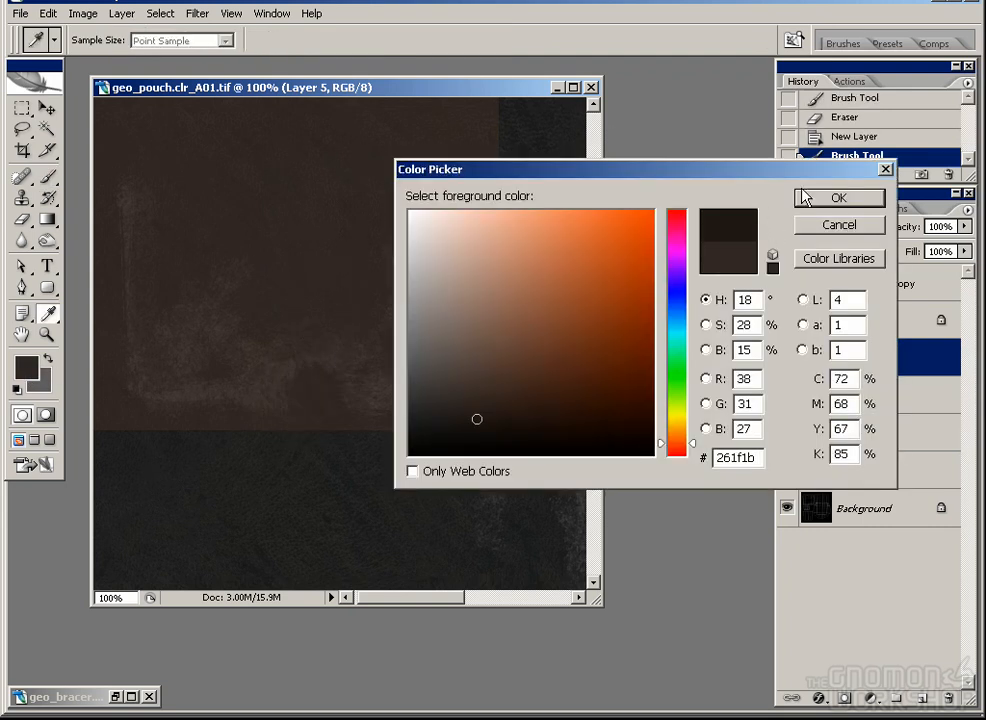
left_click(856, 196)
left_click_drag(315, 392, 352, 408)
Step: Move Layer 5 above Layer 3 and set its blending mode to Multiply
left_click_drag(836, 357, 836, 305)
left_click(830, 227)
left_click(805, 308)
Step: Dab dark shading around the flap's clasp notch and set Layer 5's opacity to 50%
left_click(305, 395)
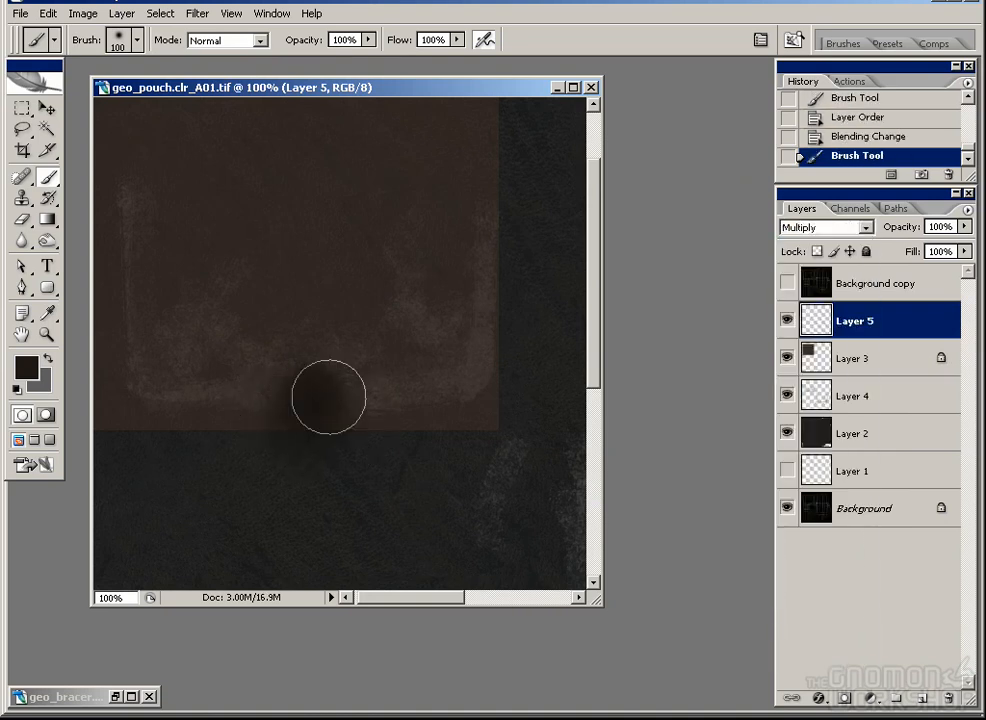
left_click(325, 392)
left_click_drag(963, 228, 933, 249)
Step: Brush dark shading across the band at the top of the pouch body, using the wireframe as a guide
left_click(788, 283)
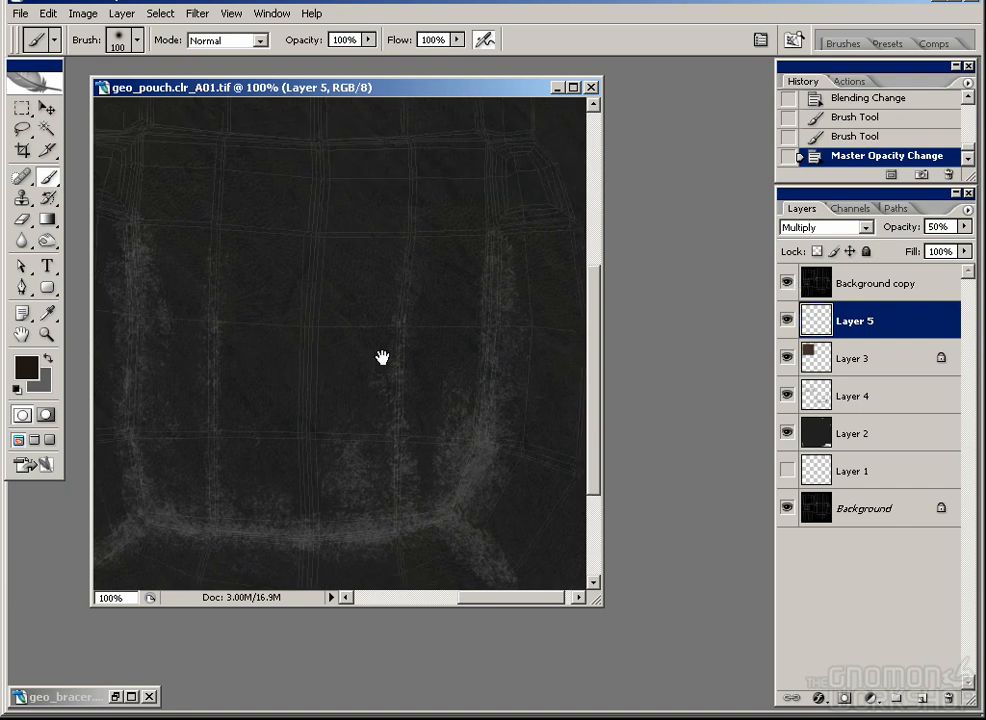
left_click_drag(381, 357, 440, 448)
key("ctrl+minus")
left_click_drag(221, 392, 332, 364)
left_click_drag(285, 258, 335, 354)
key("ctrl+plus")
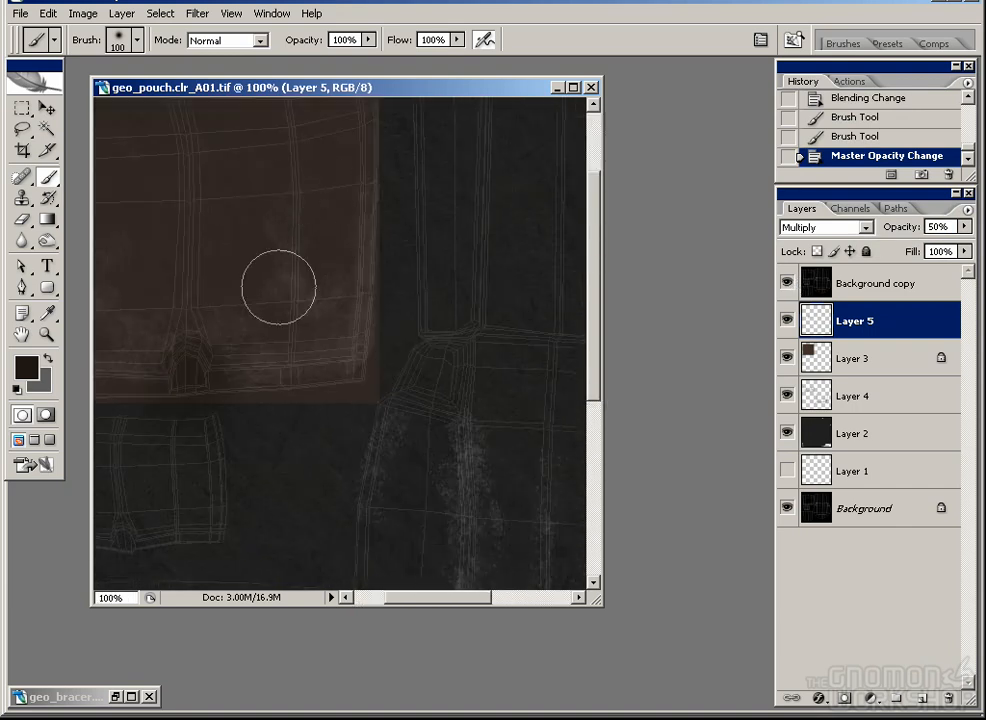
left_click_drag(485, 345, 390, 440)
left_click_drag(348, 251, 271, 187)
mouse_move(379, 473)
left_mouse_down()
mouse_move(301, 365)
mouse_move(266, 343)
left_mouse_up()
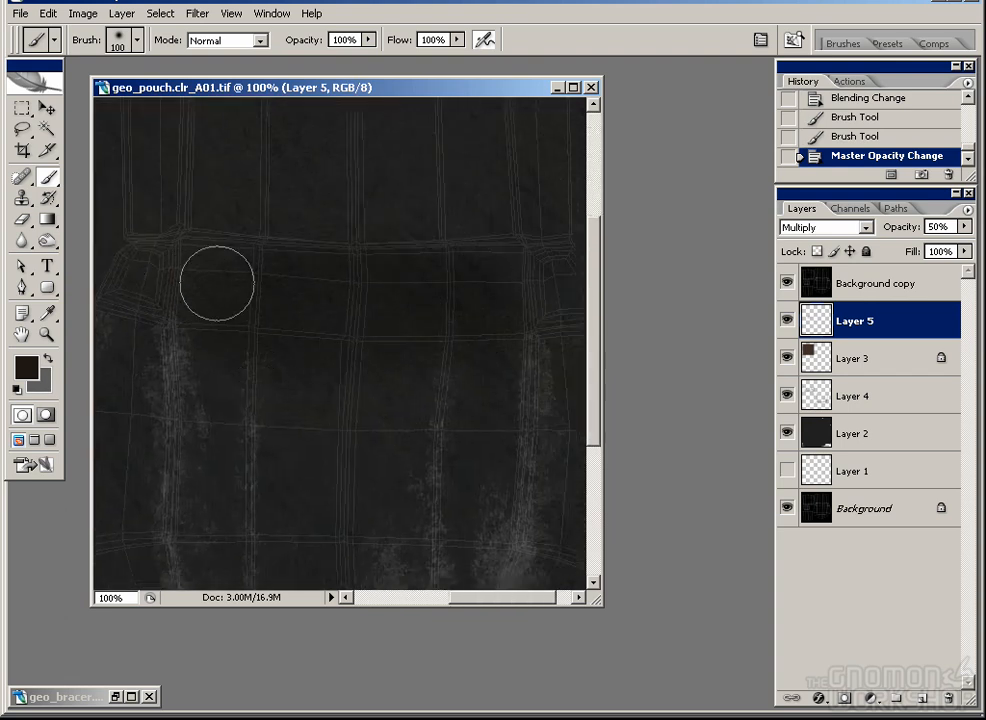
left_click(249, 286)
left_click(787, 283)
left_click_drag(427, 149, 845, 234)
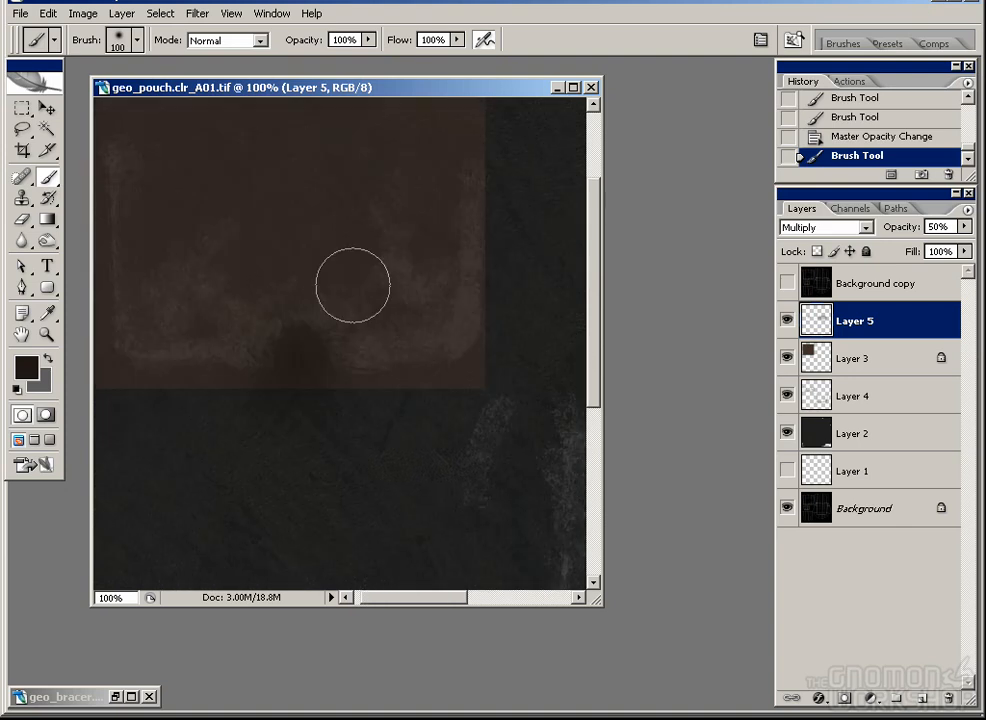
Step: Compare the pouch flap with the reference painting and show the wireframe layer again
left_click(22, 128)
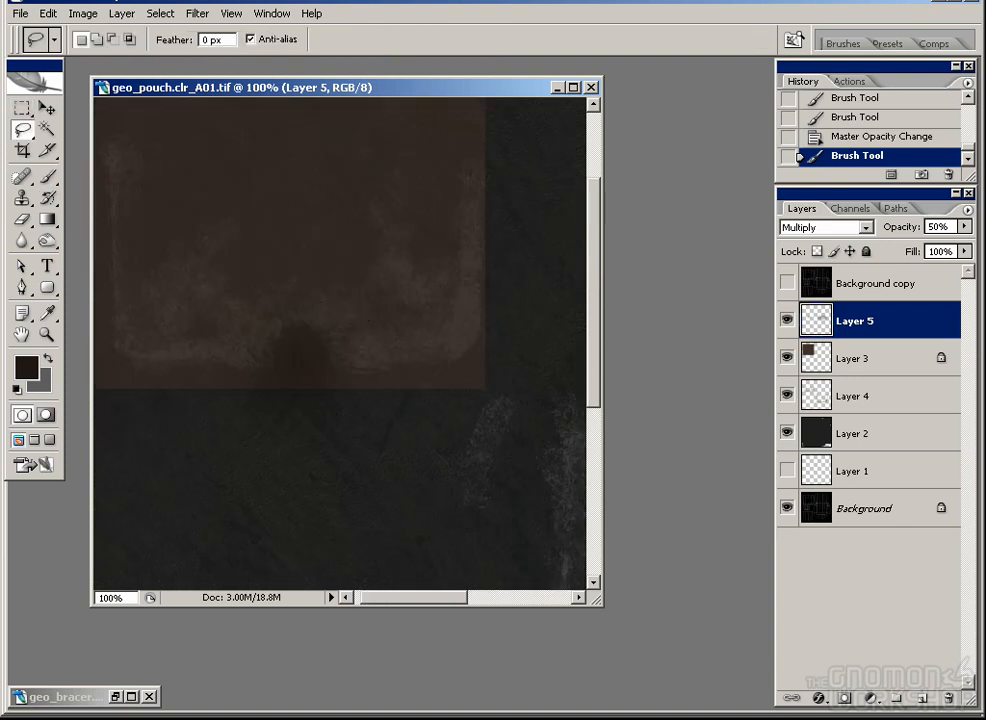
key("alt+Tab")
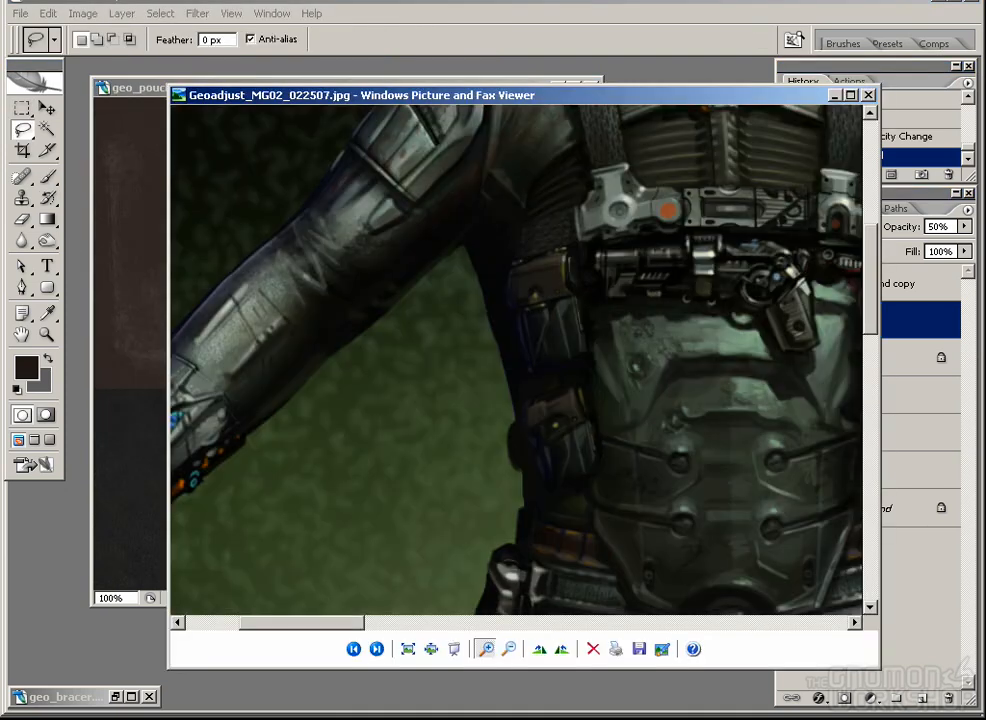
key("alt+Tab")
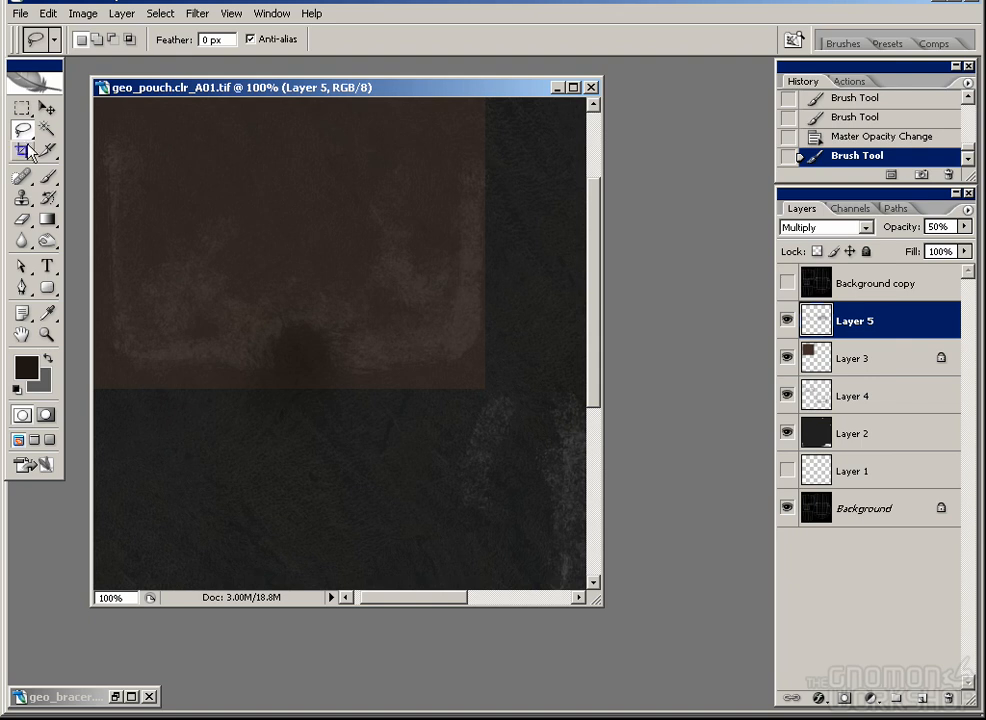
left_click(787, 283)
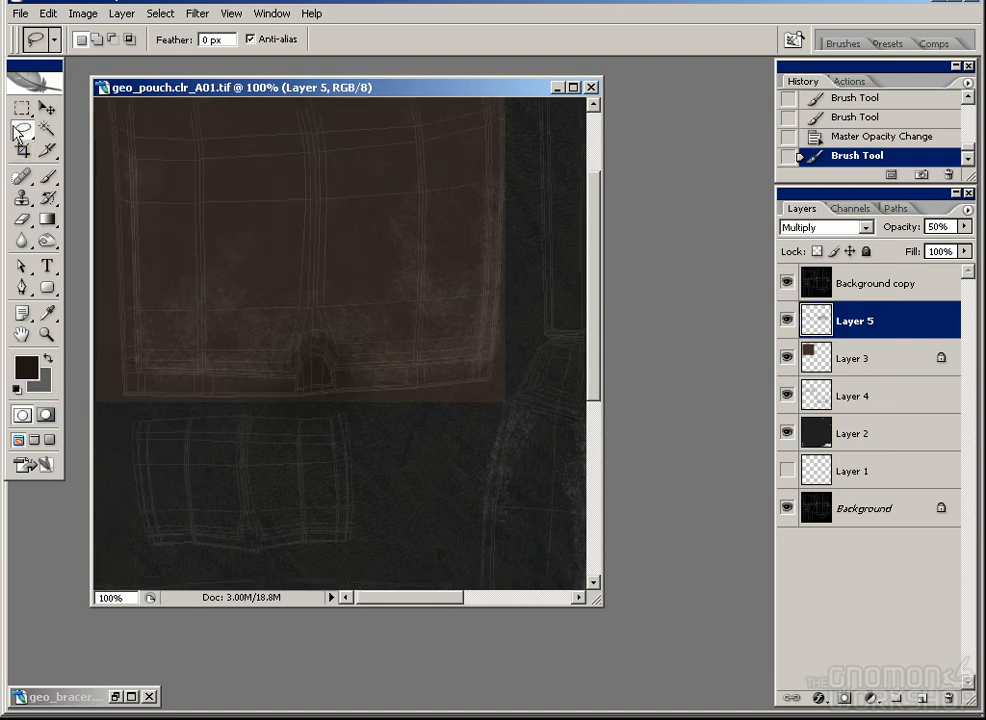
left_click(22, 108)
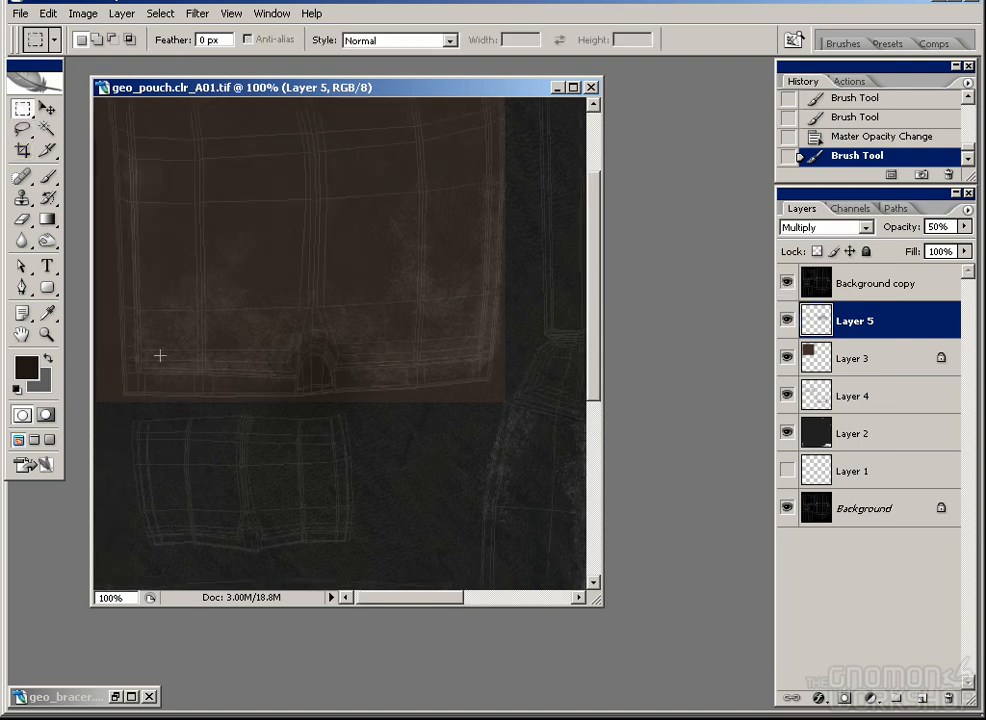
left_click_drag(445, 221, 446, 197)
left_click_drag(316, 156, 318, 160)
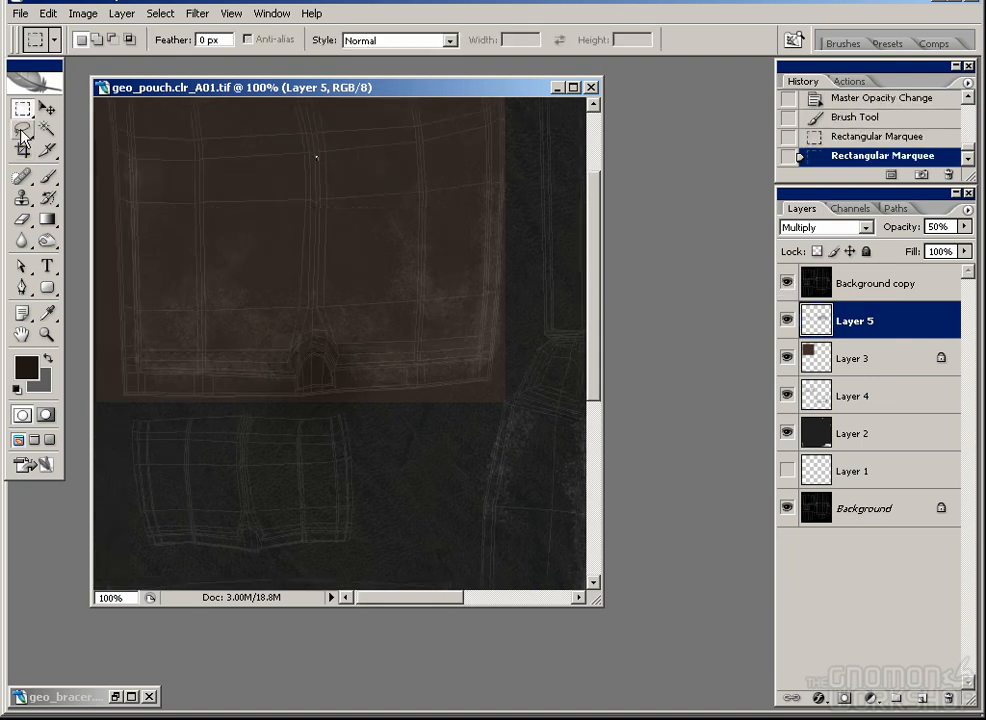
key("ctrl+d")
Step: Outline the flap's lower panel inside its border seams with the Polygonal Lasso, using a 5 px feather
key("ctrl+plus")
left_click_drag(228, 283, 387, 326)
mouse_move(22, 129)
left_mouse_down()
mouse_move(120, 146)
mouse_move(197, 196)
left_mouse_up()
left_click(210, 430)
left_click_drag(517, 366, 244, 381)
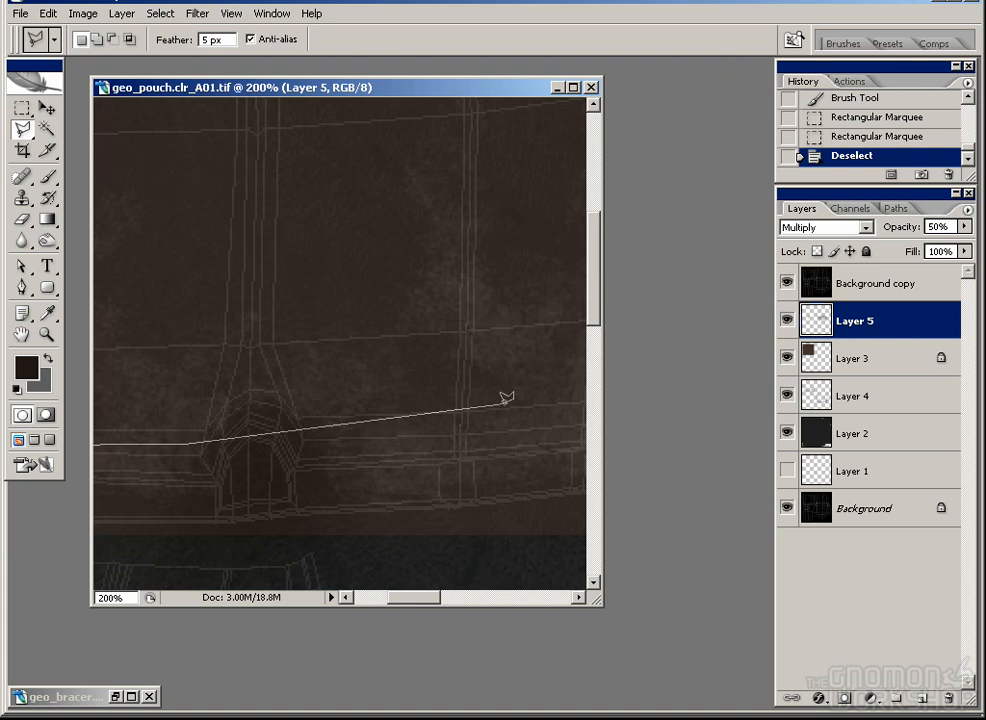
left_click(484, 426)
left_click_drag(520, 398, 245, 426)
left_click(293, 448)
left_click(306, 125)
left_click_drag(216, 204, 488, 365)
left_click(163, 306)
left_click_drag(167, 328, 466, 295)
left_click(204, 286)
left_click(208, 352)
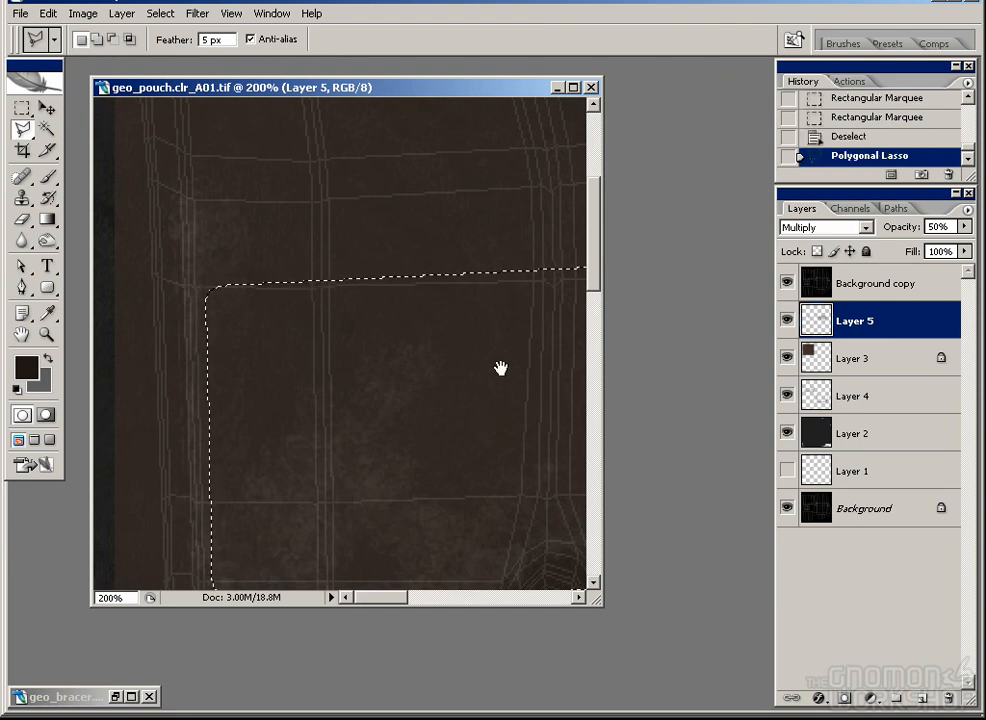
Step: Subtract a rounded area around the clasp notch from the panel selection with the Elliptical Marquee
left_click_drag(389, 326, 147, 102)
key("ctrl+minus")
left_click_drag(323, 209, 323, 254)
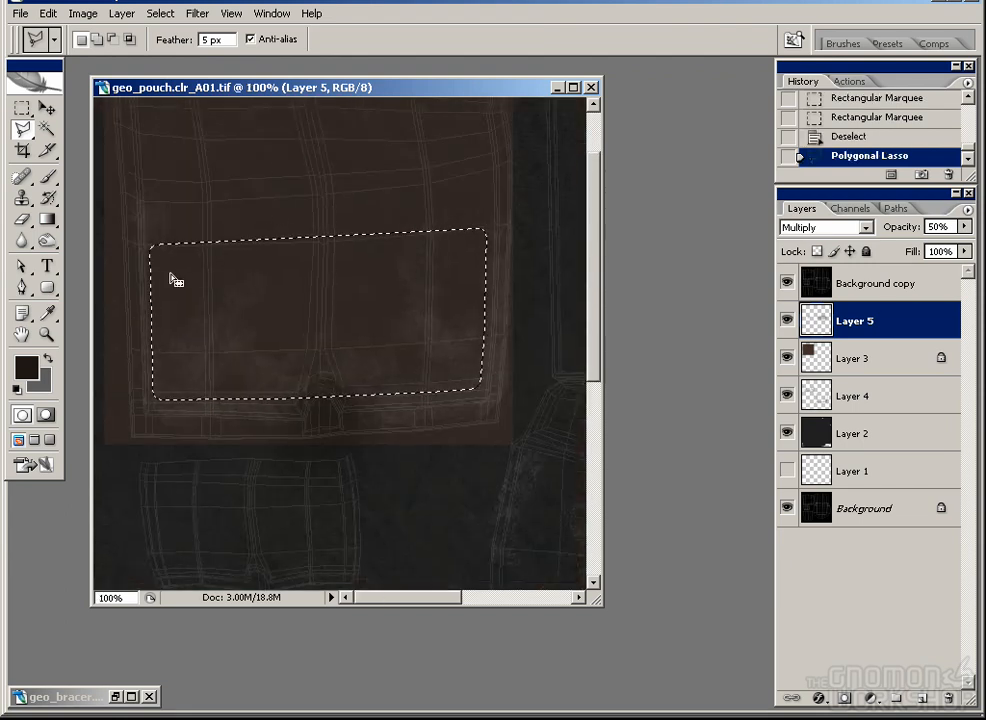
left_click(21, 107)
left_click(70, 124)
left_click_drag(308, 396, 355, 428)
left_click(480, 276)
key("ctrl+z")
left_click_drag(282, 377, 348, 424)
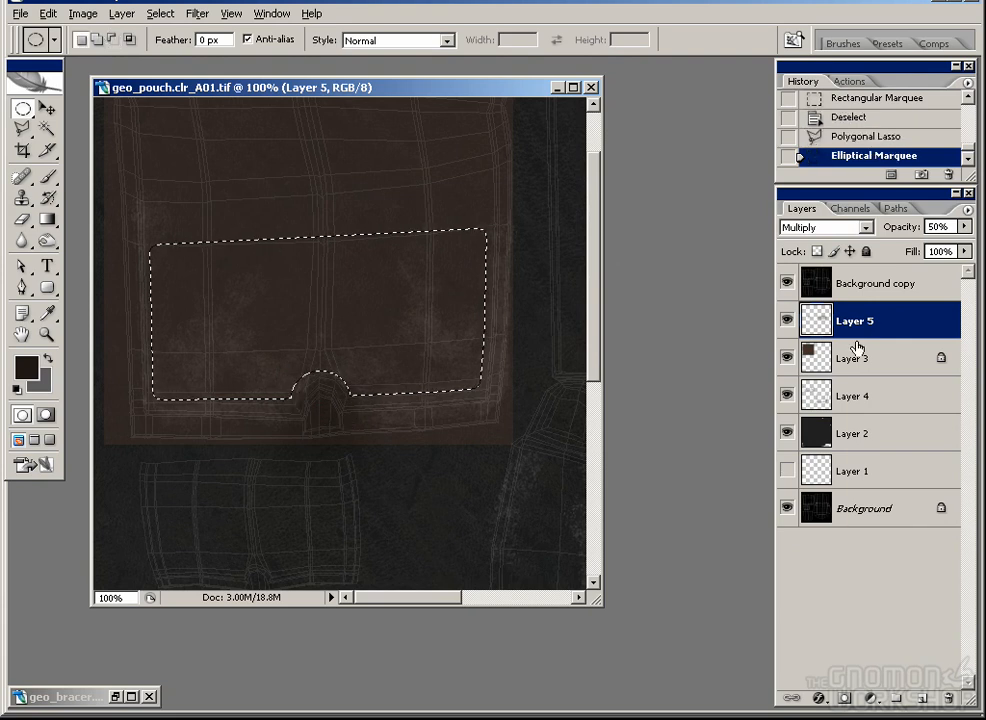
Step: Add a new layer above Layer 5, keeping the panel selection active
left_click(921, 697)
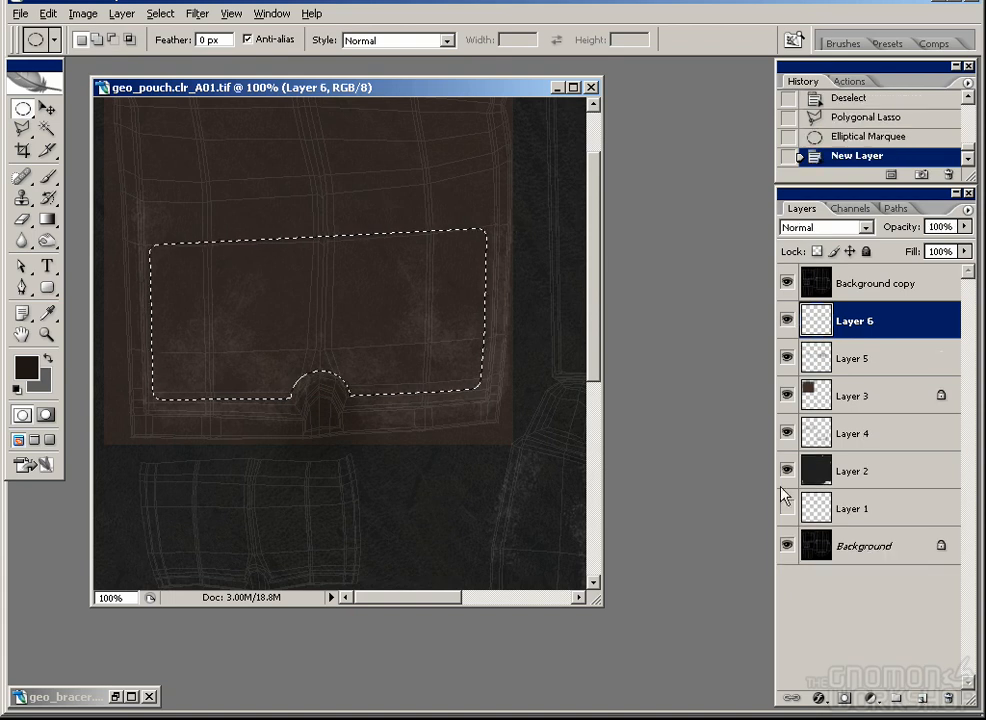
left_click(84, 14)
left_click(83, 15)
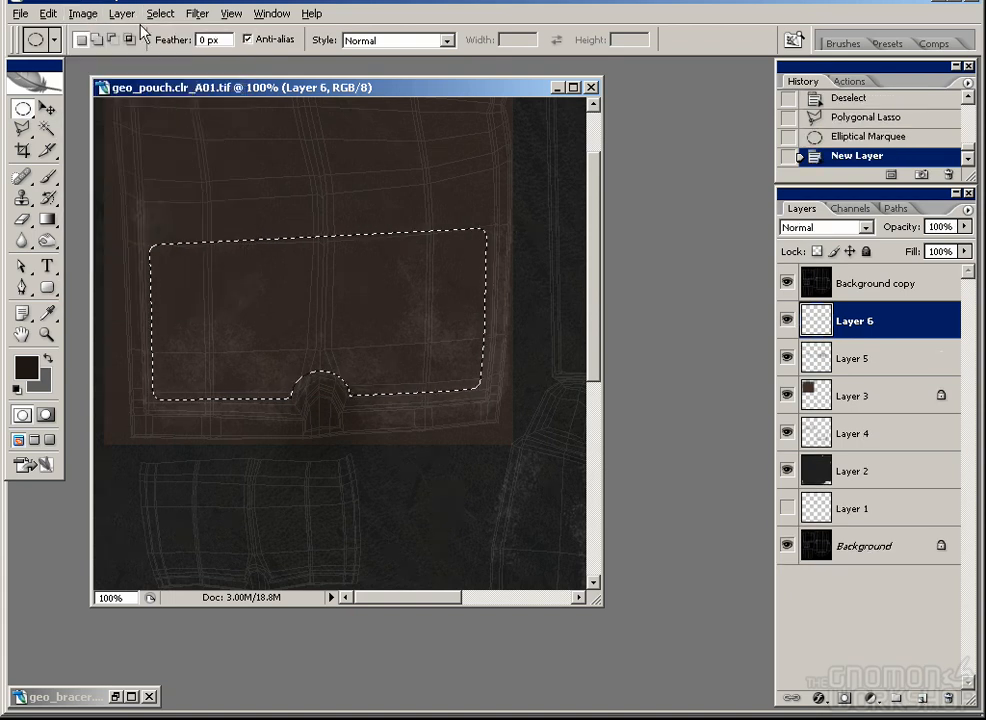
Step: Try a 5 px dark stroke around the feathered panel selection on Layer 6
left_click(93, 16)
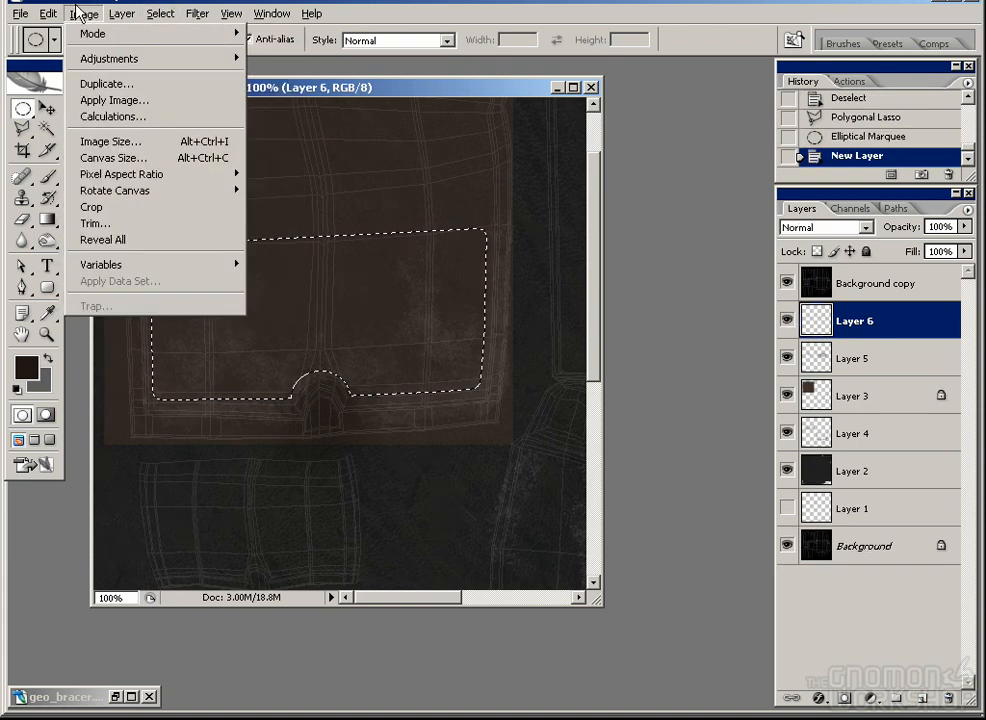
mouse_move(47, 14)
left_click(70, 339)
left_click(367, 272)
double_click(419, 177)
type("5")
left_click(597, 159)
key("ctrl+h")
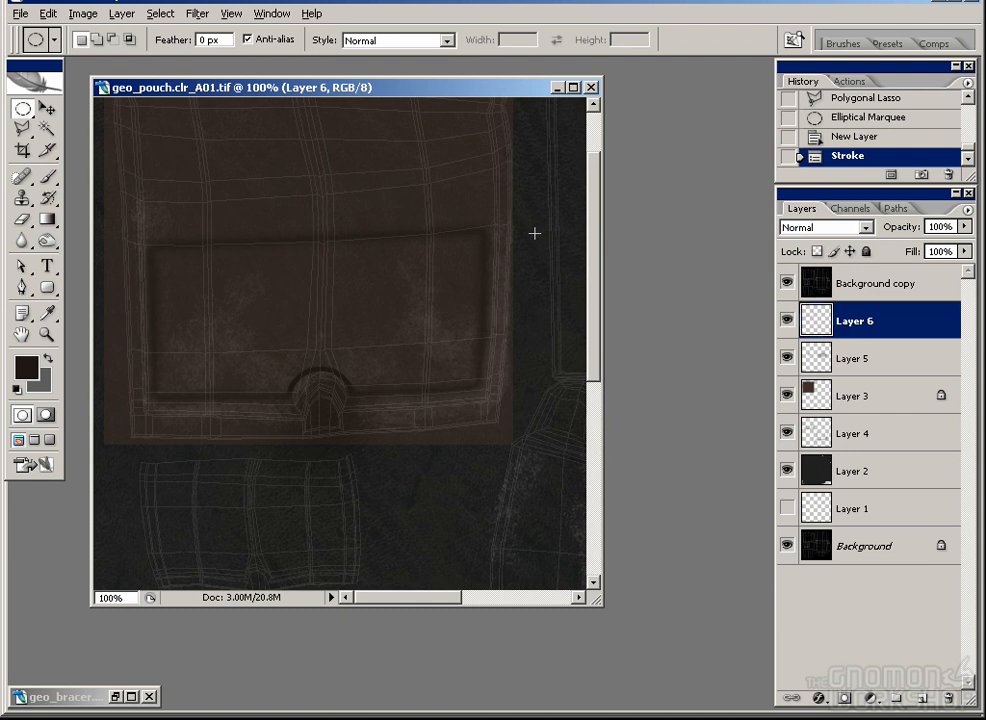
key("ctrl+z")
Step: Replace the panel selection with an unfeathered Polygonal Lasso outline of the flap's lower panel, inside its border seams
left_click(22, 129)
key("ctrl+d")
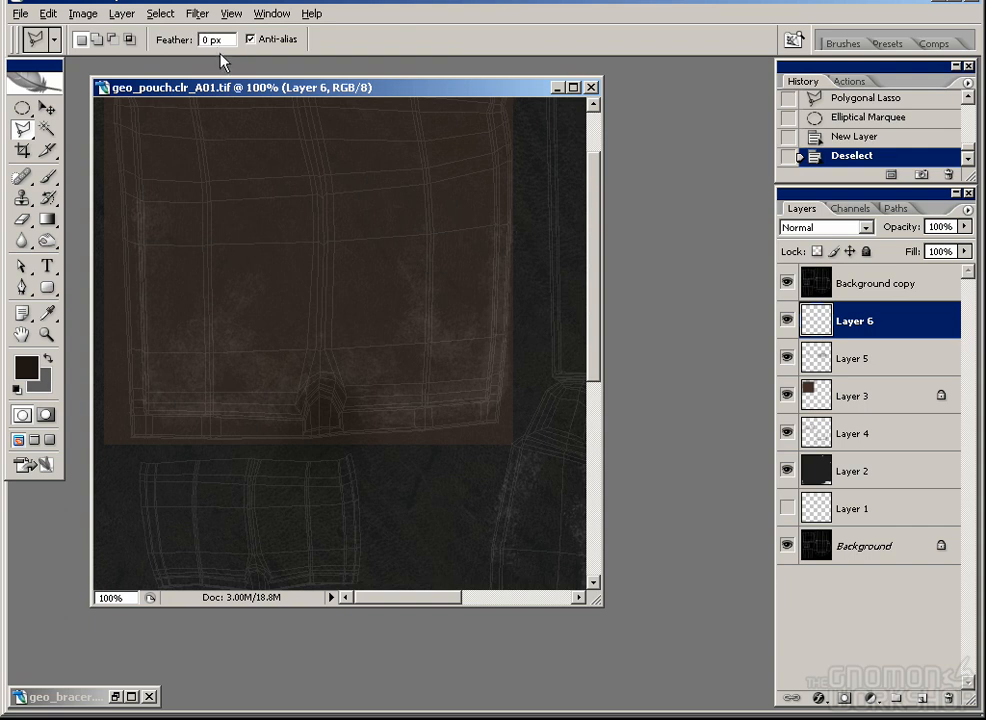
key("ctrl+plus")
left_click_drag(266, 227, 496, 212)
left_click(202, 127)
left_click(208, 429)
left_click_drag(493, 440, 102, 401)
left_click(455, 397)
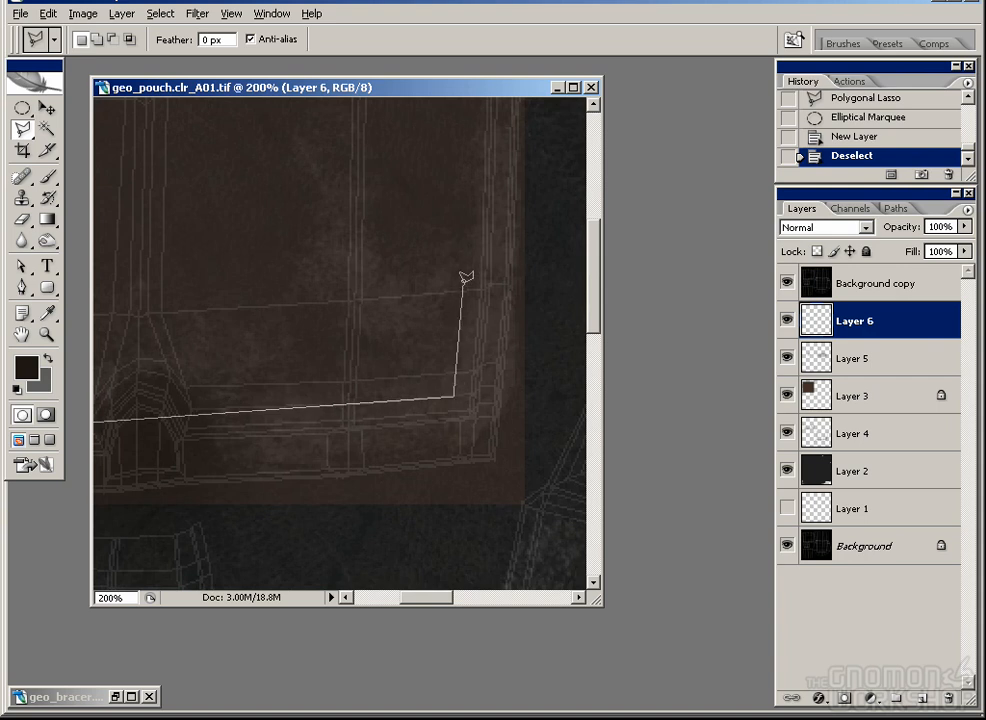
left_click(473, 257)
left_click(207, 216)
left_click(211, 264)
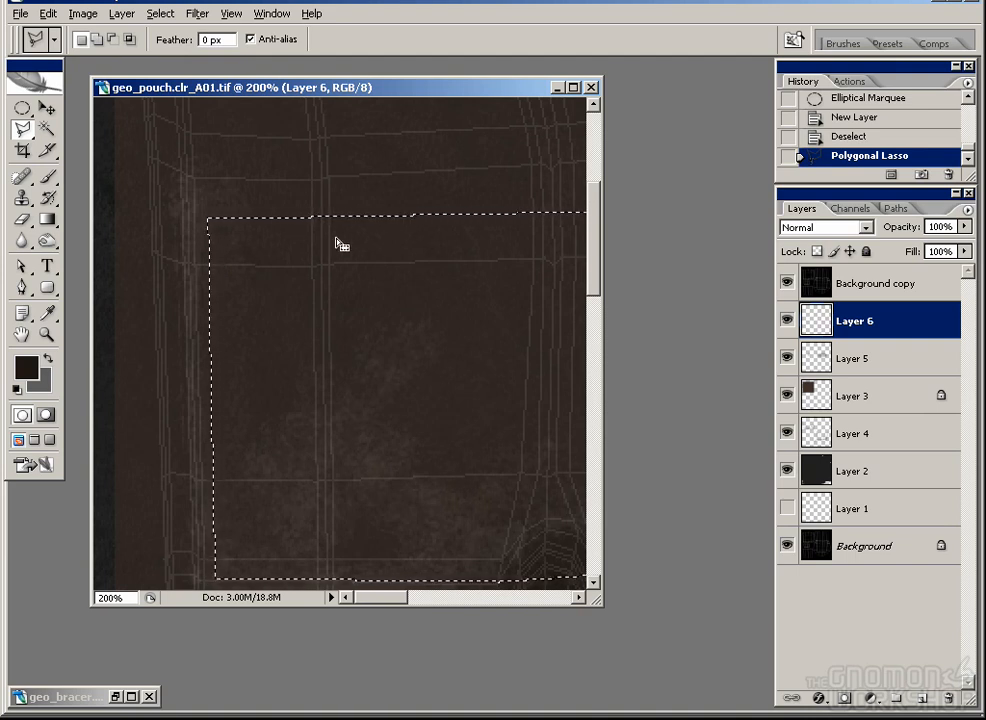
Step: Subtract a round area around the clasp notch from the panel selection with the Elliptical Marquee
left_click_drag(458, 352, 258, 286)
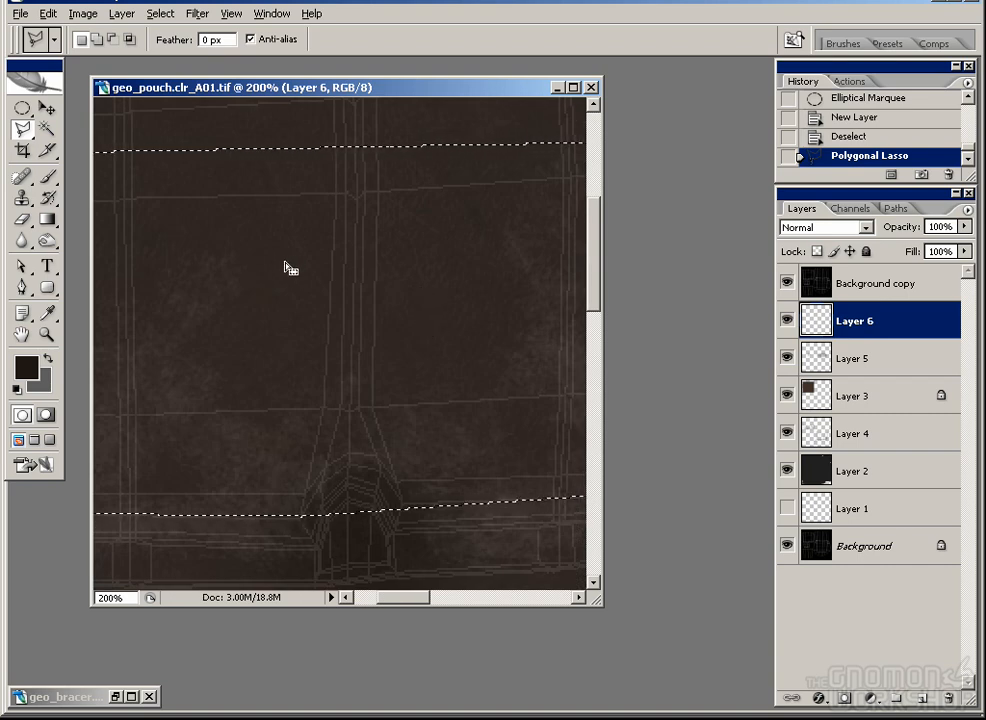
left_click_drag(344, 305, 346, 280)
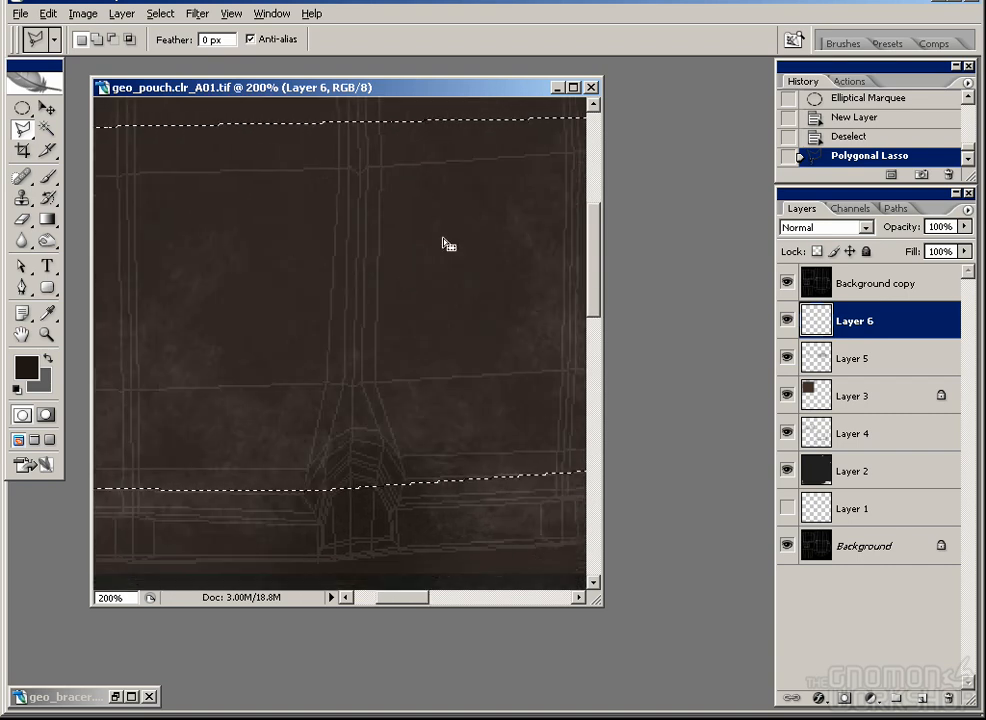
left_click(22, 108)
left_click_drag(283, 419, 414, 580)
key("ctrl+z")
Step: Stroke the panel selection with a 2 px dark line on Layer 6, deselect, and check the line with the wireframe hidden
left_click(78, 14)
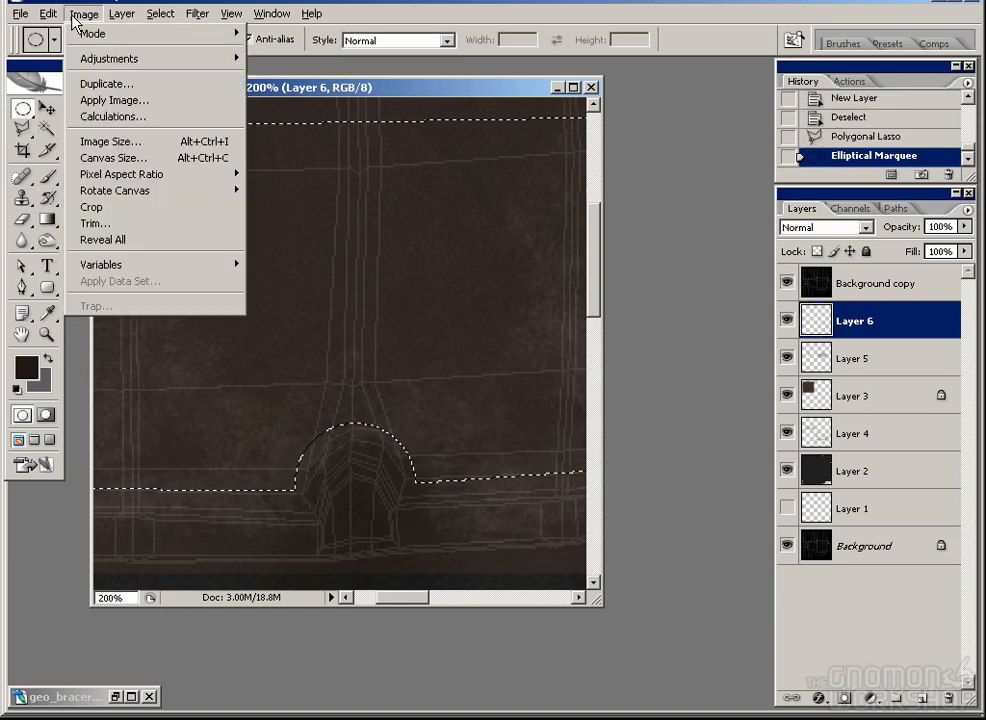
left_click(90, 279)
type("2")
left_click(597, 161)
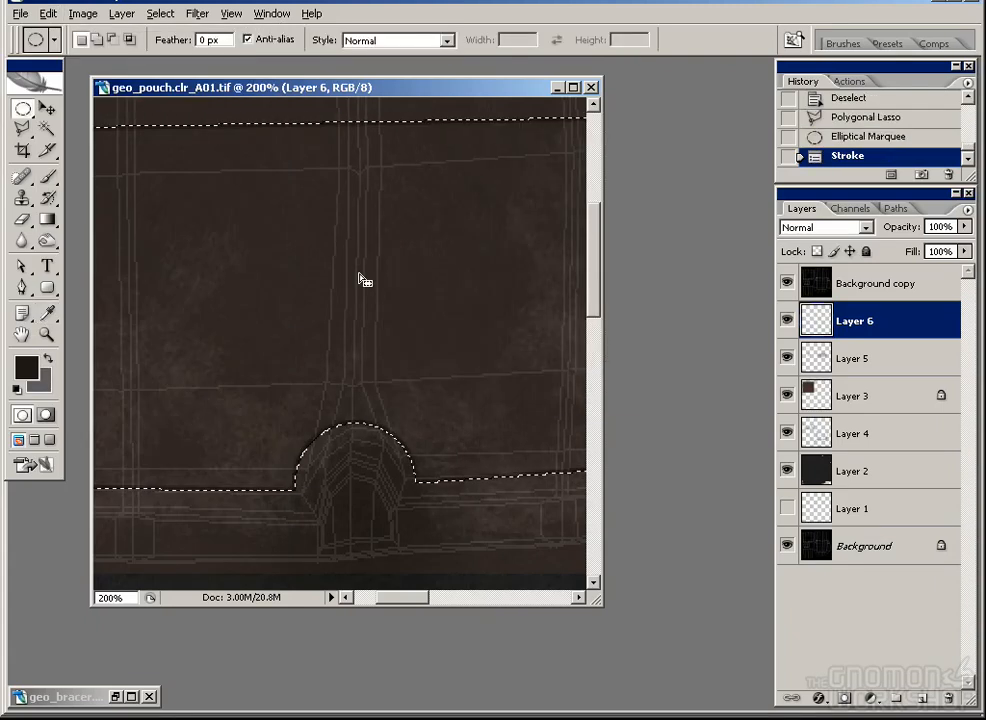
key("ctrl+d")
left_click(787, 283)
left_click_drag(342, 404, 240, 319)
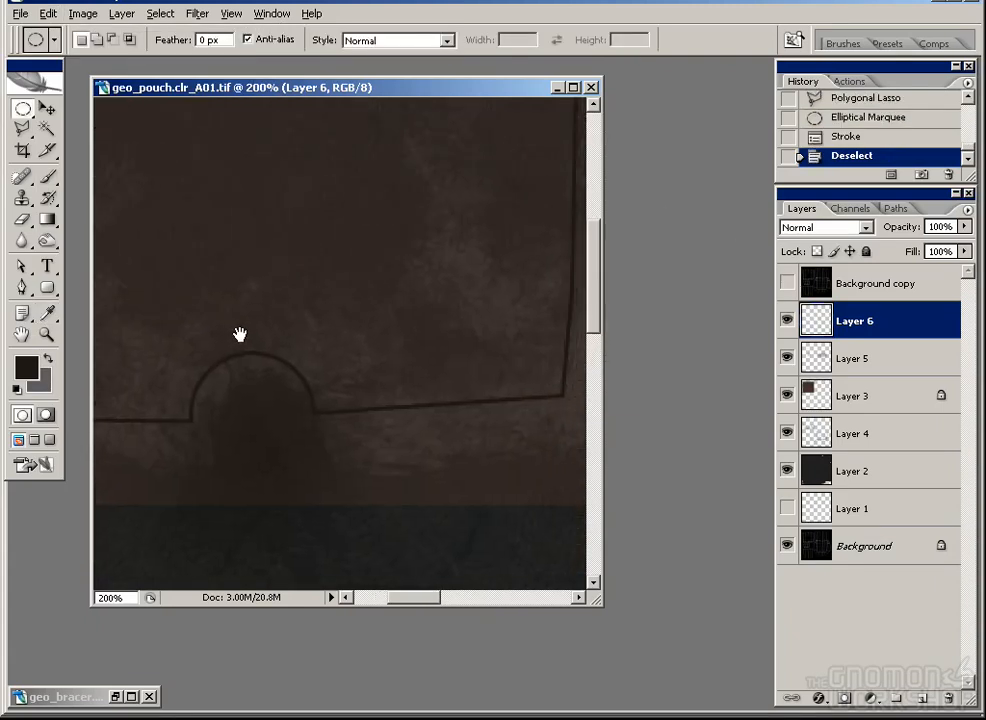
left_click(787, 283)
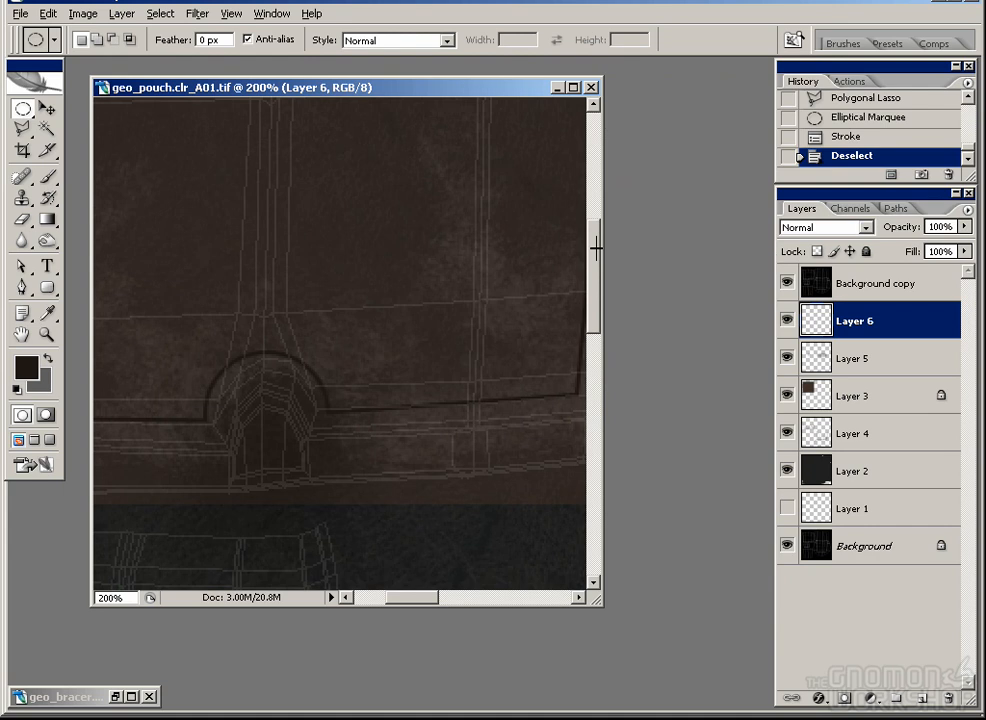
Step: Activate Layer 5 and choose the 39 px spatter brush
left_click(862, 360)
key("b")
left_click(136, 43)
left_click(224, 224)
left_click_drag(223, 226, 225, 287)
left_click(189, 194)
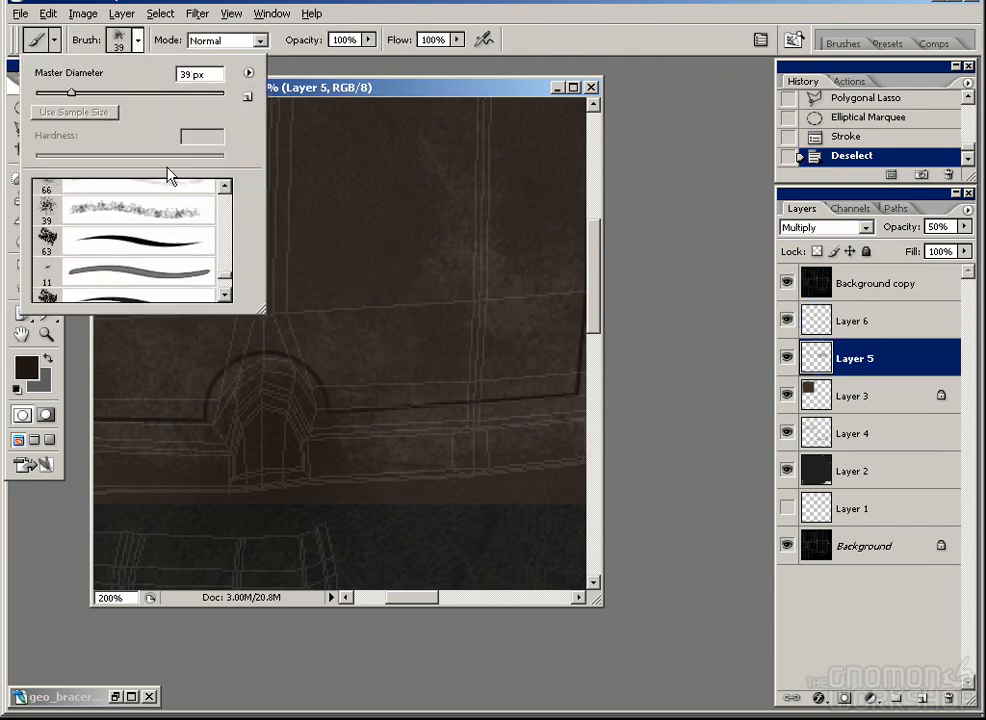
key("Return")
Step: Try a dab in mid grey 787777 near the clasp notch on Layer 5
left_click(26, 368)
left_click(425, 387)
left_click(416, 337)
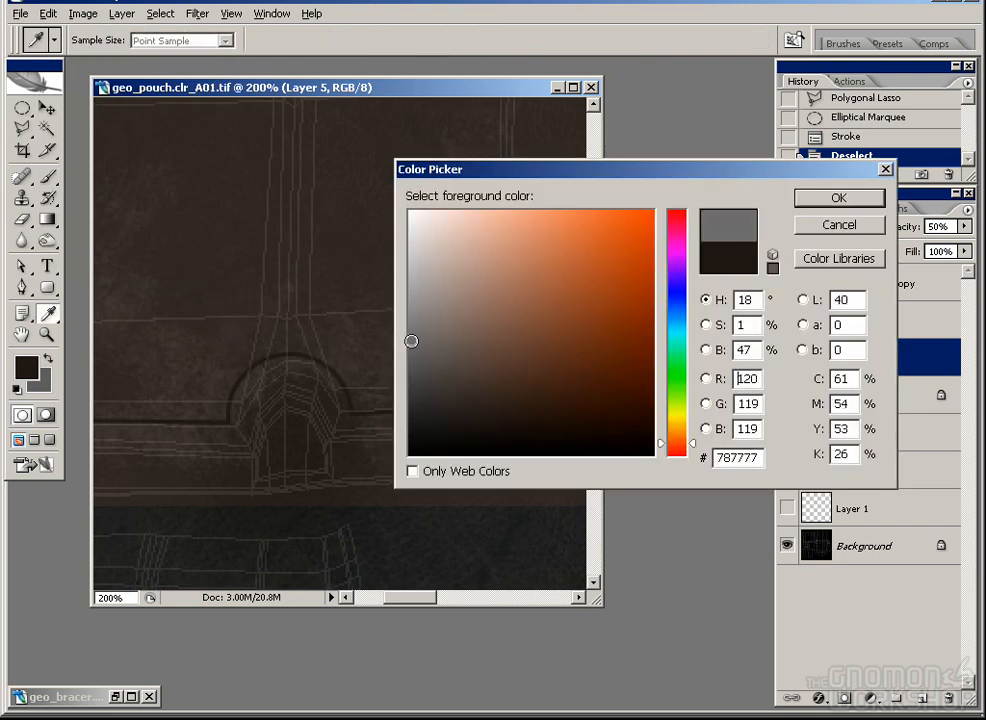
left_click(808, 204)
left_click(334, 455)
key("ctrl+z")
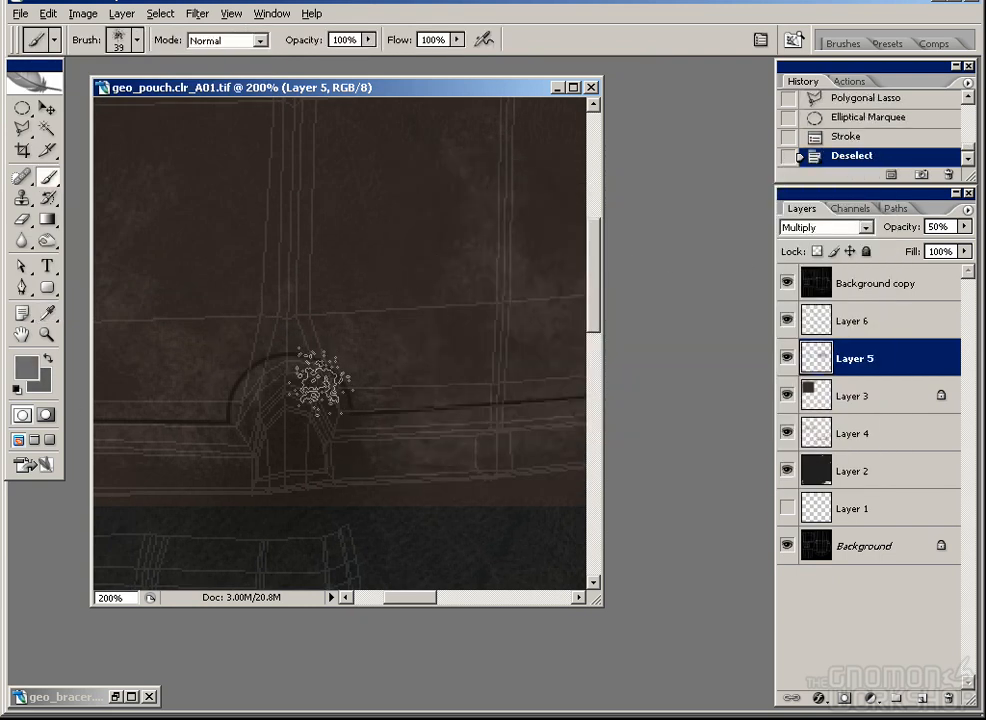
Step: Set the foreground to a light grey and test a dab beside the clasp notch on Layer 5
left_click(30, 368)
left_click(517, 235)
key("Return")
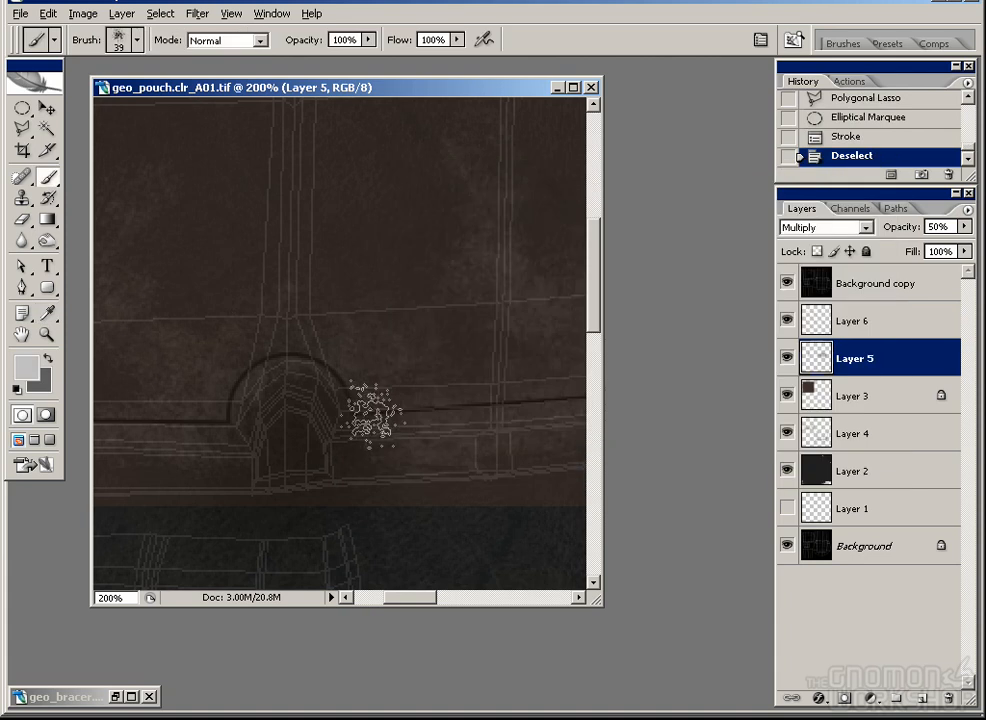
left_click(354, 380)
key("ctrl+z")
Step: Paint light grey wear beside the clasp notch on Layer 4 at 44% brush opacity, checking it without the wireframe
left_click(862, 426)
left_click(346, 429)
key("ctrl+z")
left_click_drag(368, 40, 313, 58)
left_click(350, 430)
left_click(786, 283)
left_click(786, 283)
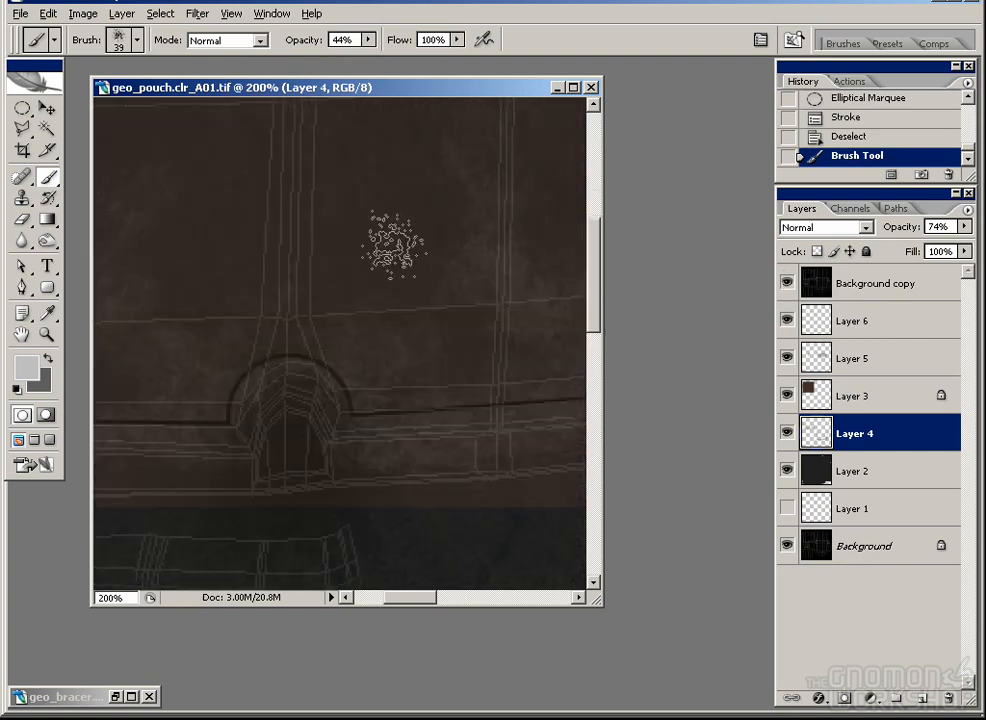
Step: Select a larger circle centred around the clasp notch with the Elliptical Marquee and activate Layer 6
left_click_drag(301, 314, 378, 374)
key("m")
left_click_drag(240, 280, 495, 557)
left_click_drag(394, 408, 404, 471)
left_click(847, 318)
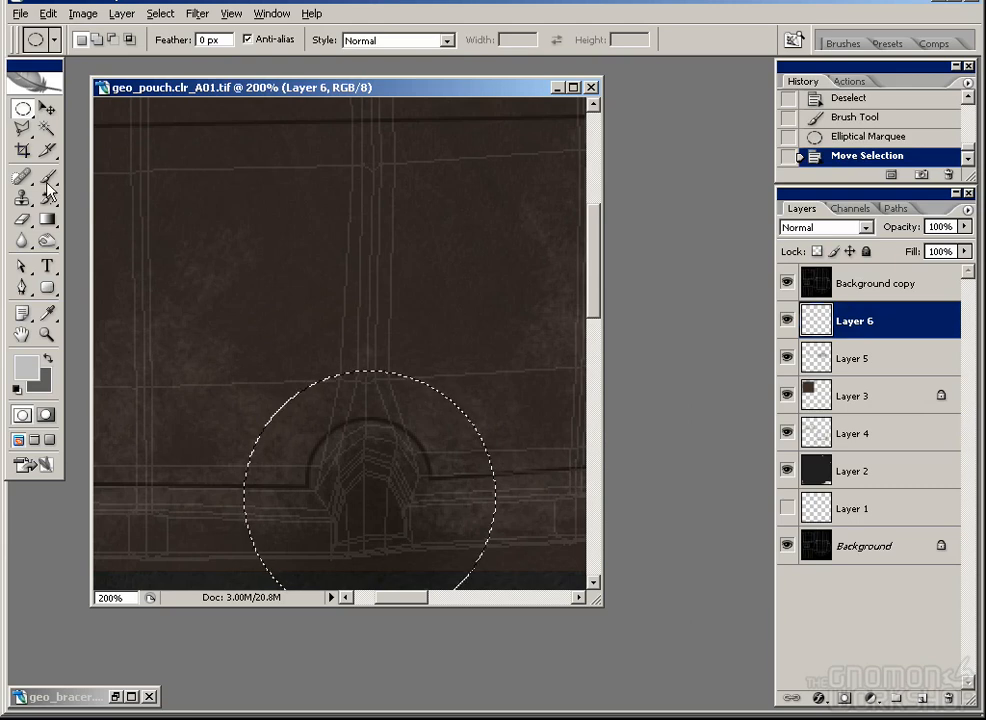
Step: Hide every layer except Layer 6 and sample its dark line colour as the foreground
left_click(48, 14)
left_click(320, 182)
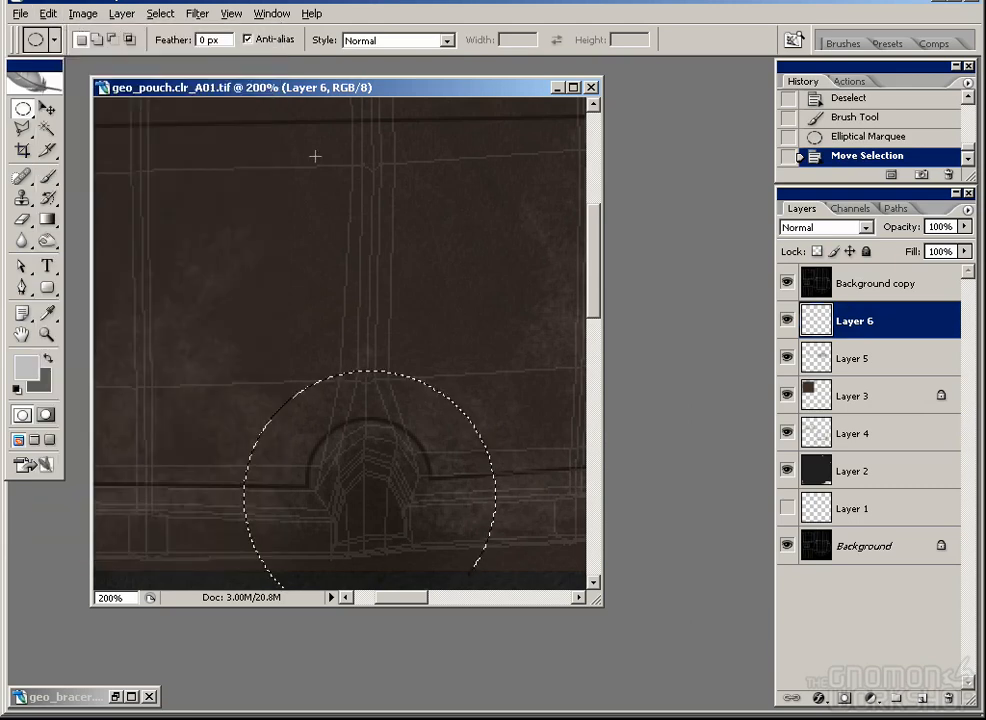
left_click(787, 284)
left_click(787, 357)
left_click(787, 357)
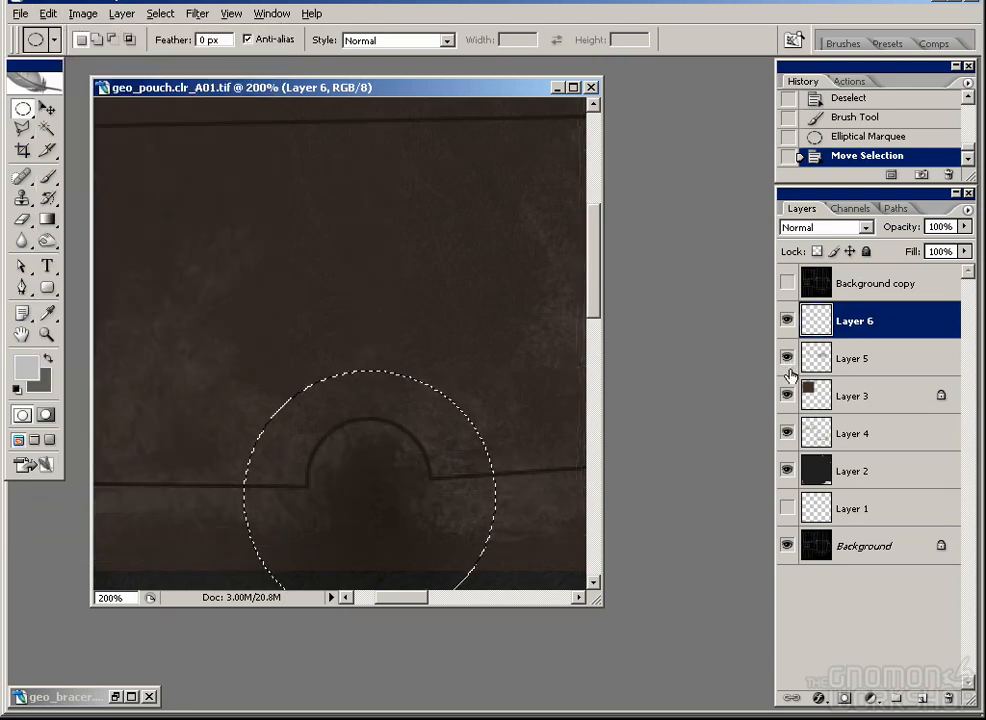
left_click(787, 320)
left_click(787, 320)
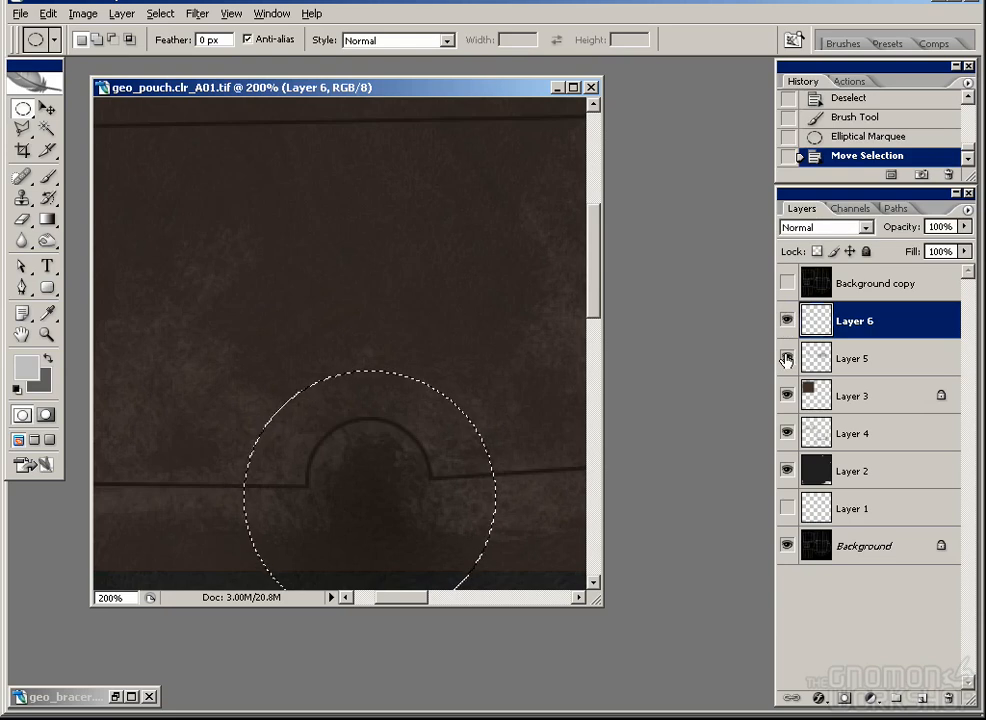
left_click_drag(787, 357, 775, 527)
key("b")
left_click(318, 447, "alt")
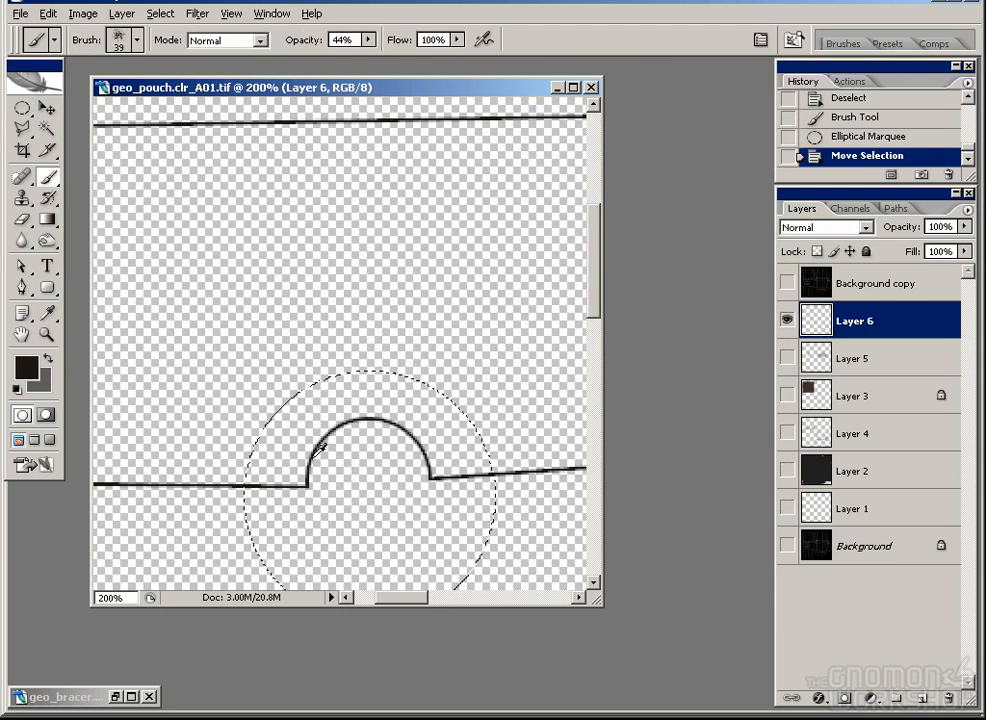
Step: Show the artwork layers again, stroke the circular selection in the dark colour on Layer 6, and deselect
left_click(787, 545)
left_click(787, 470)
left_click(787, 432)
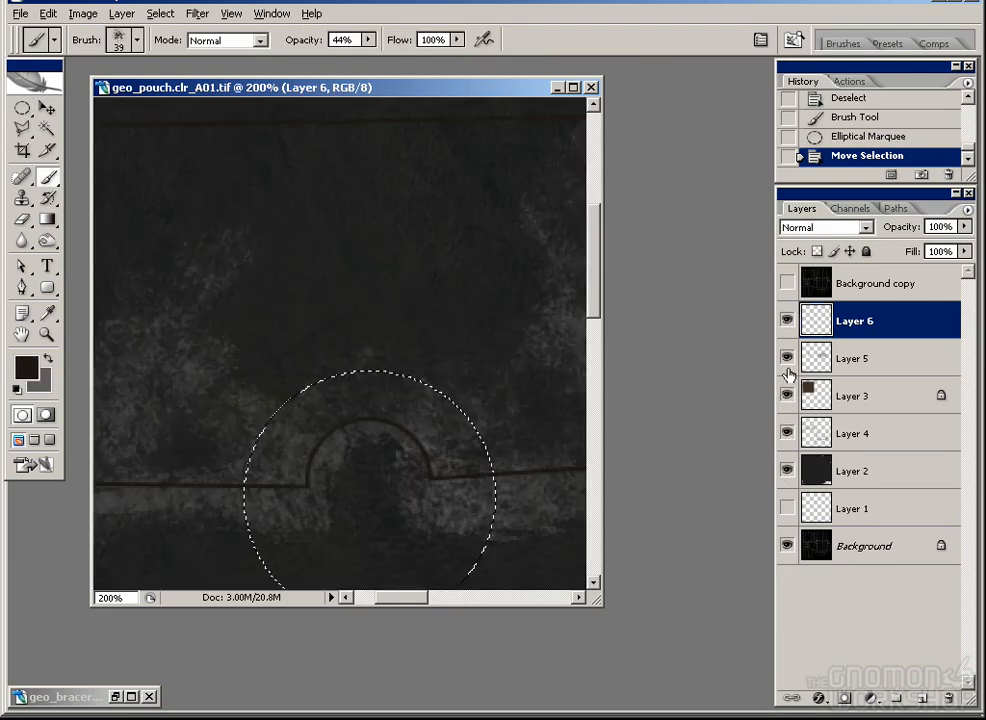
left_click_drag(787, 393, 790, 345)
left_click(47, 13)
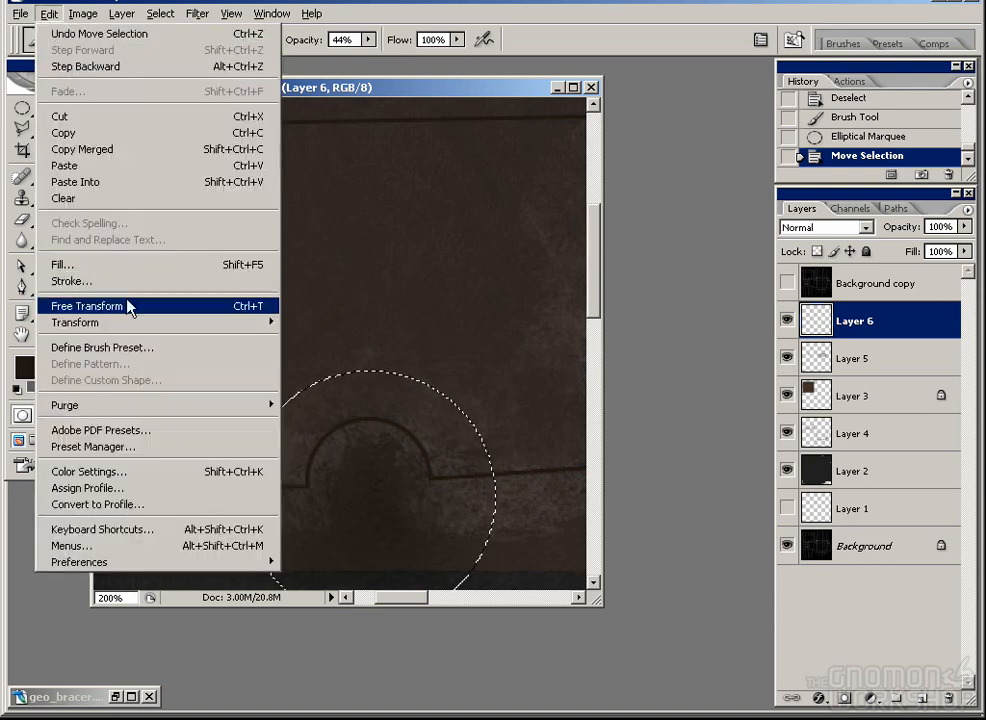
left_click(125, 286)
left_click(595, 160)
key("ctrl+d")
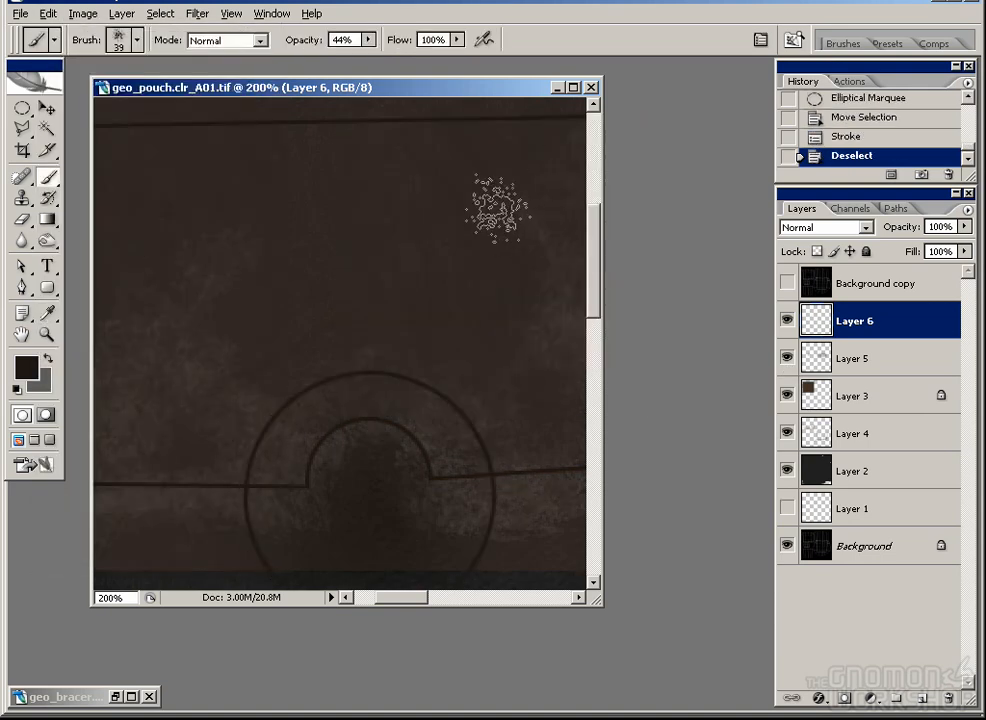
Step: Delete the parts of the stroked circle below the panel's lower line using rectangular selections, leaving an arch over the notch
key("m")
left_click_drag(333, 270, 325, 140)
left_click_drag(203, 530, 432, 460)
left_click_drag(278, 374, 270, 358)
key("Delete")
left_click_drag(524, 502, 288, 451)
left_click_drag(288, 451, 504, 548)
key("Delete")
mouse_move(242, 406)
left_mouse_down()
mouse_move(380, 534)
mouse_move(530, 356)
mouse_move(475, 367)
mouse_move(479, 375)
left_mouse_up()
key("Delete")
key("Delete")
key("ctrl+d")
key("Delete")
key("ctrl+d")
scroll(400, 352, "up", 2)
Step: Duplicate Layer 6 and apply a 1.9 px Gaussian Blur to the copy
left_click_drag(855, 321, 922, 698)
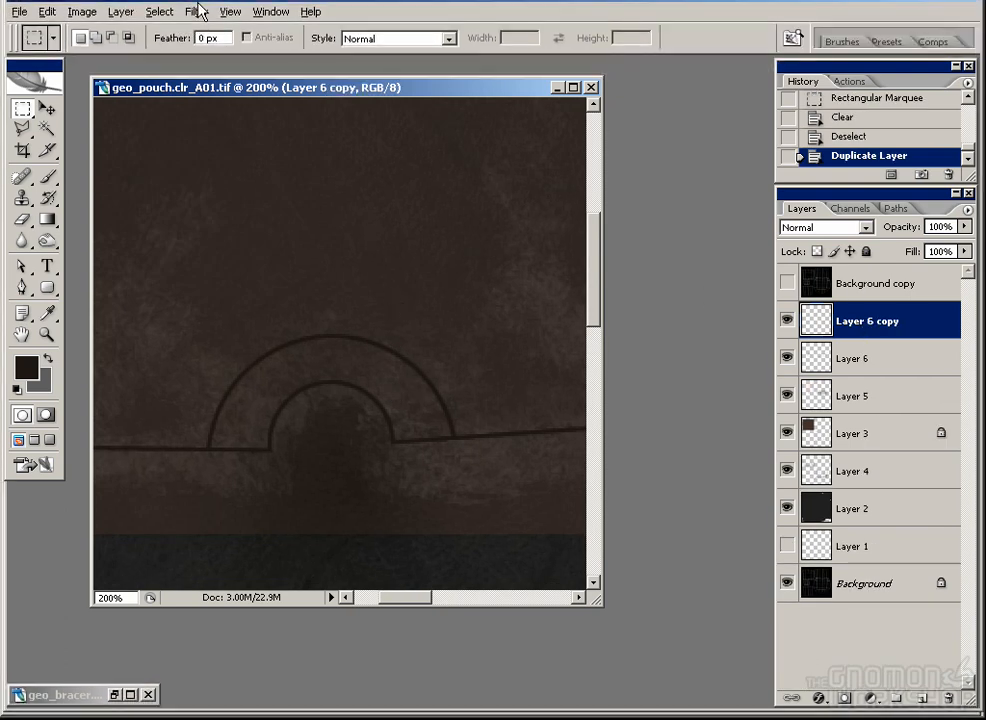
left_click(193, 22)
mouse_move(330, 161)
left_click(445, 231)
left_click_drag(432, 458, 425, 458)
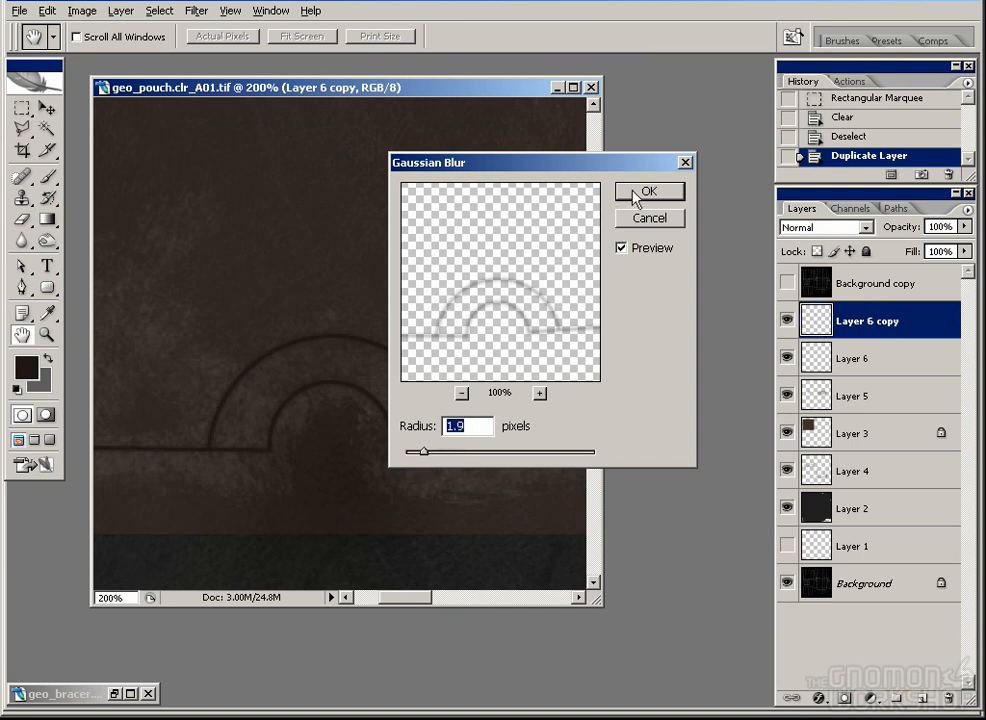
left_click(646, 191)
Step: Lower the opacity of the original Layer 6 to 71%
left_click(856, 358)
left_click(964, 226)
left_click_drag(962, 244, 937, 243)
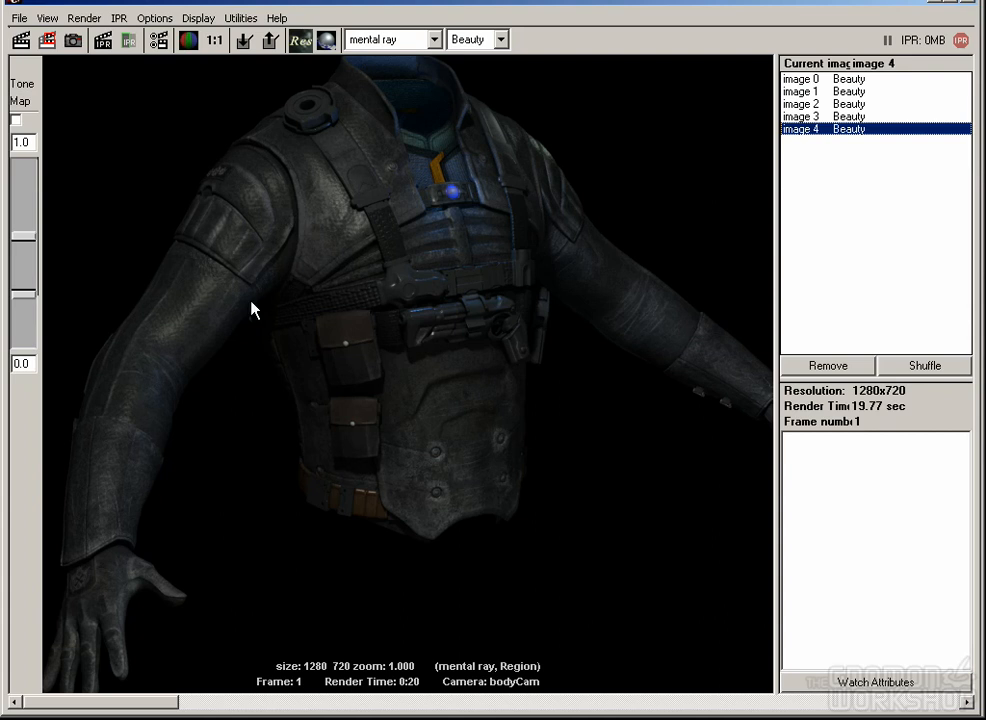
Step: Switch to Maya, render the region around the upper pouch, and compare it with the previous render
left_click_drag(299, 302, 389, 398)
left_click(47, 40)
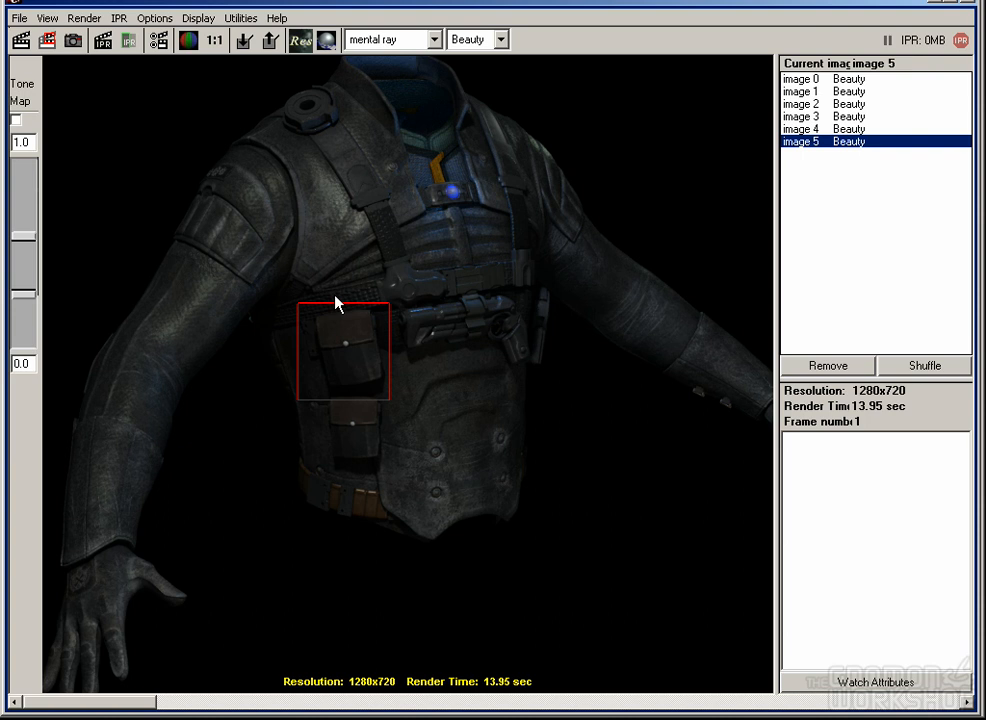
left_click(834, 129)
left_click(838, 144)
left_click(843, 130)
left_click(843, 142)
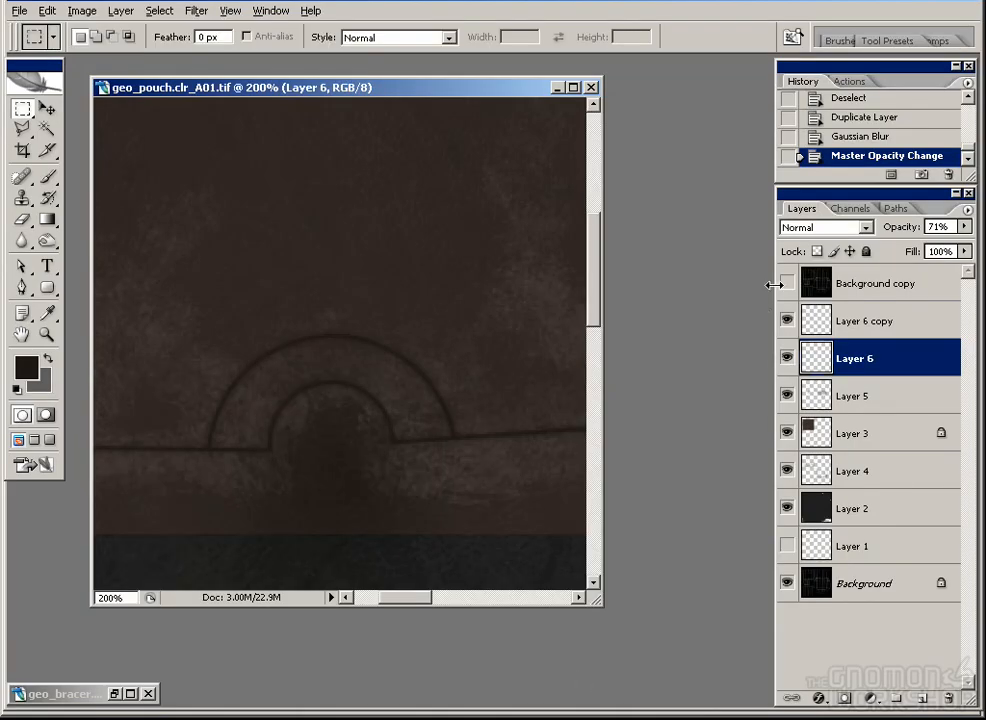
Step: Switch to Photoshop and compare the panel and arch lines with the wireframe overlay
left_click(786, 283)
left_click_drag(473, 203, 170, 235)
left_click(787, 284)
left_click(787, 284)
left_click_drag(331, 400, 471, 361)
left_click(787, 284)
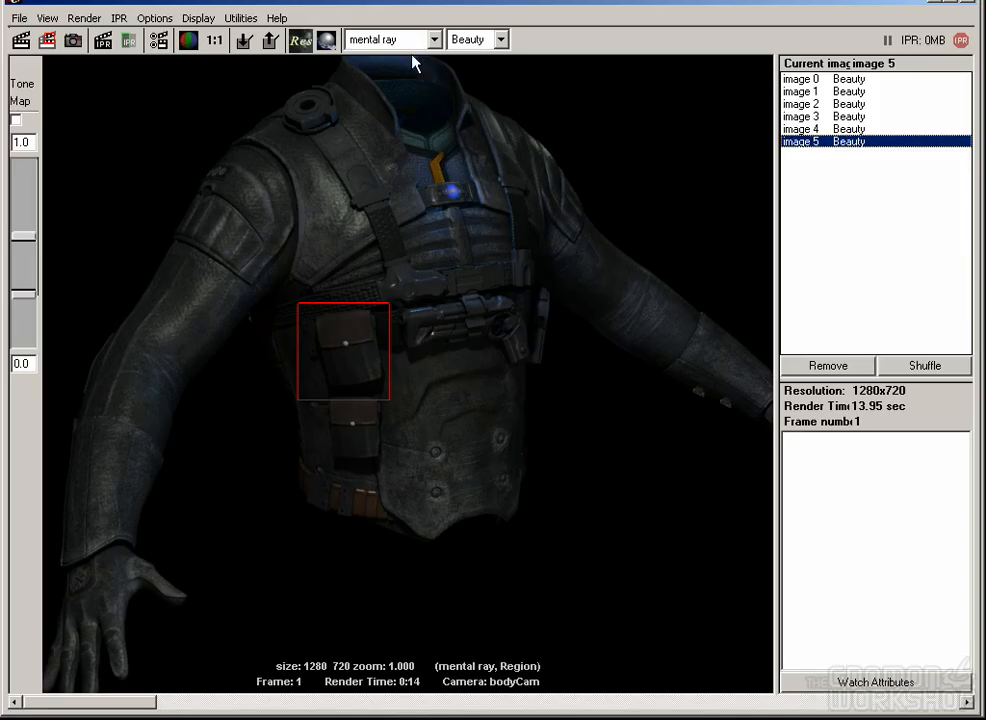
Step: Switch to Maya, set the render to the Color preview pass, render the upper pouch region, and inspect it up close
left_click(434, 39)
left_click(374, 106)
left_click(500, 39)
left_click(472, 60)
left_click(552, 40)
left_click(553, 53)
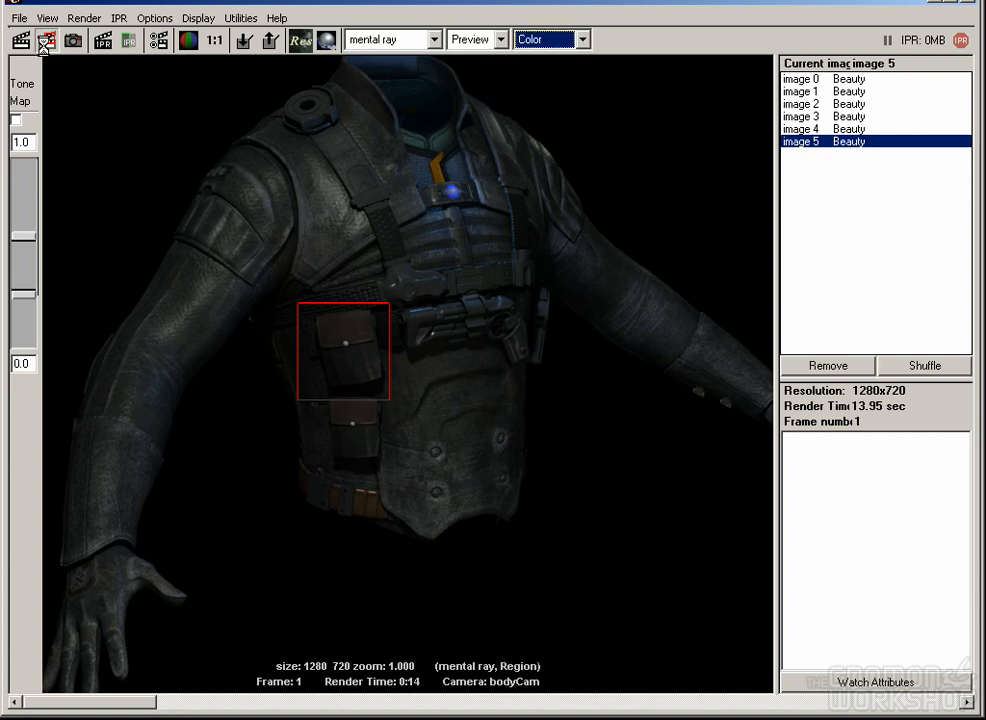
left_click(44, 42)
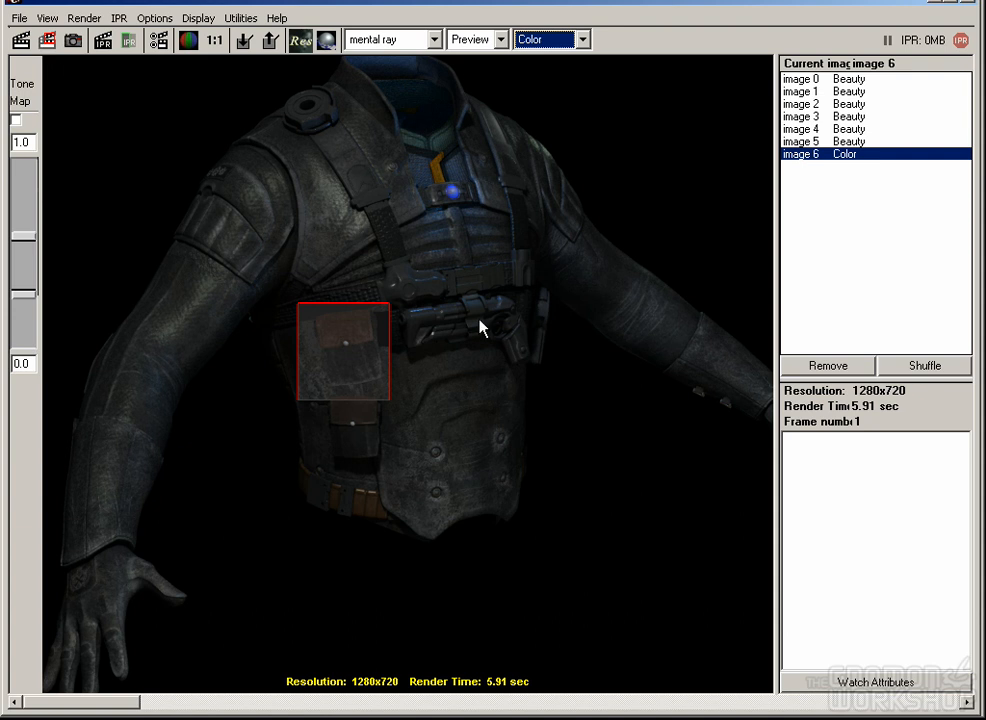
left_click_drag(502, 330, 319, 405)
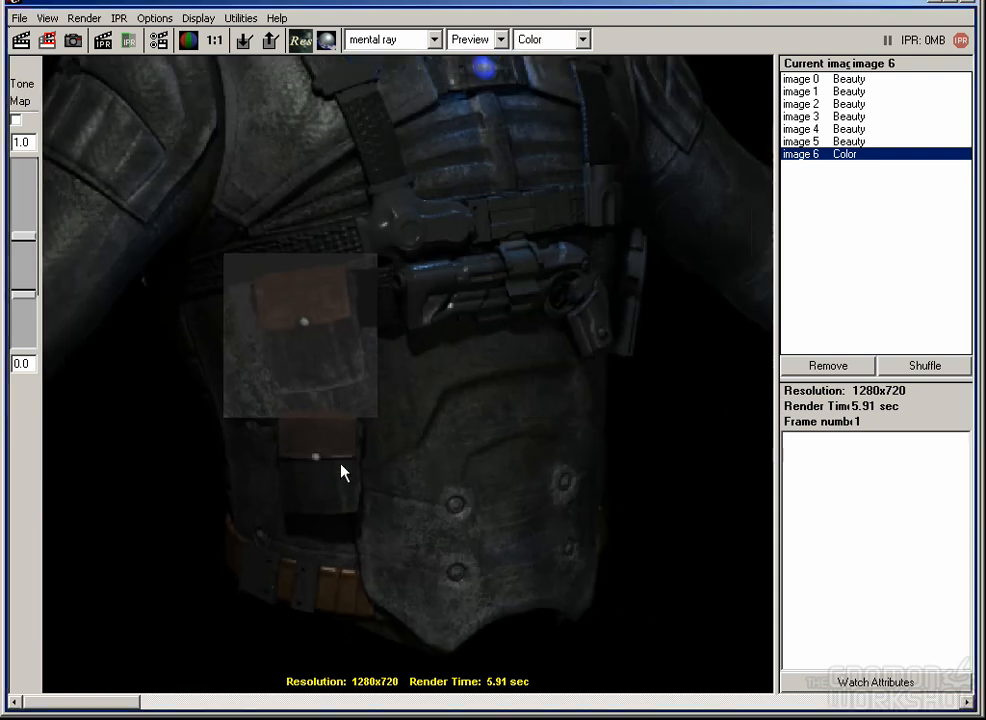
left_click(214, 40)
left_click(216, 43)
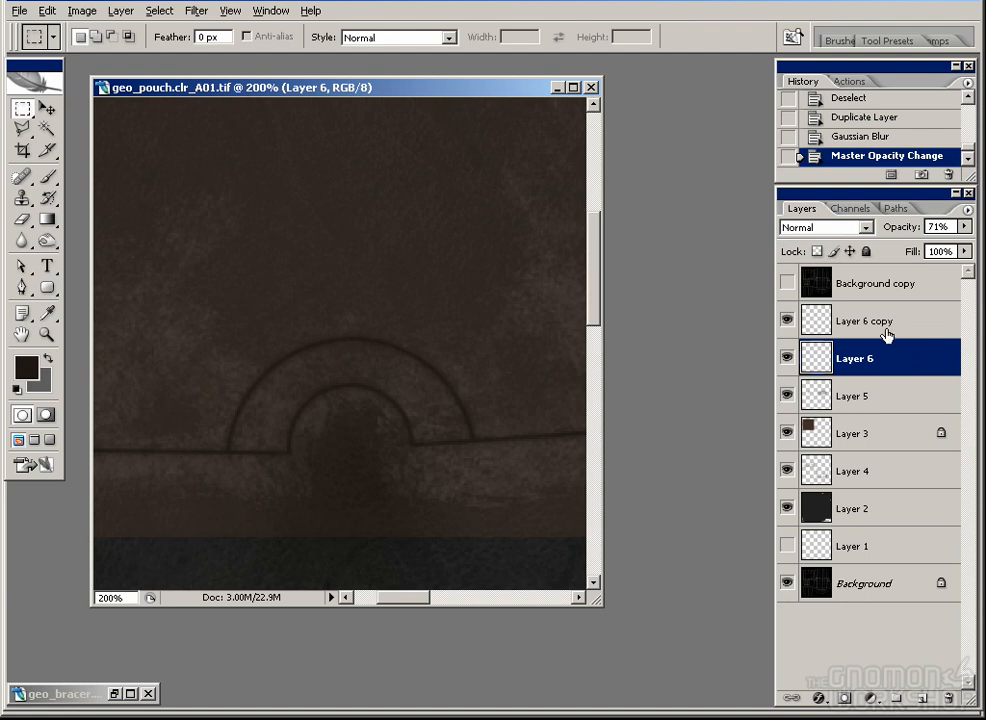
Step: Raise the opacity of the original Layer 6 to 100%
left_click(886, 336)
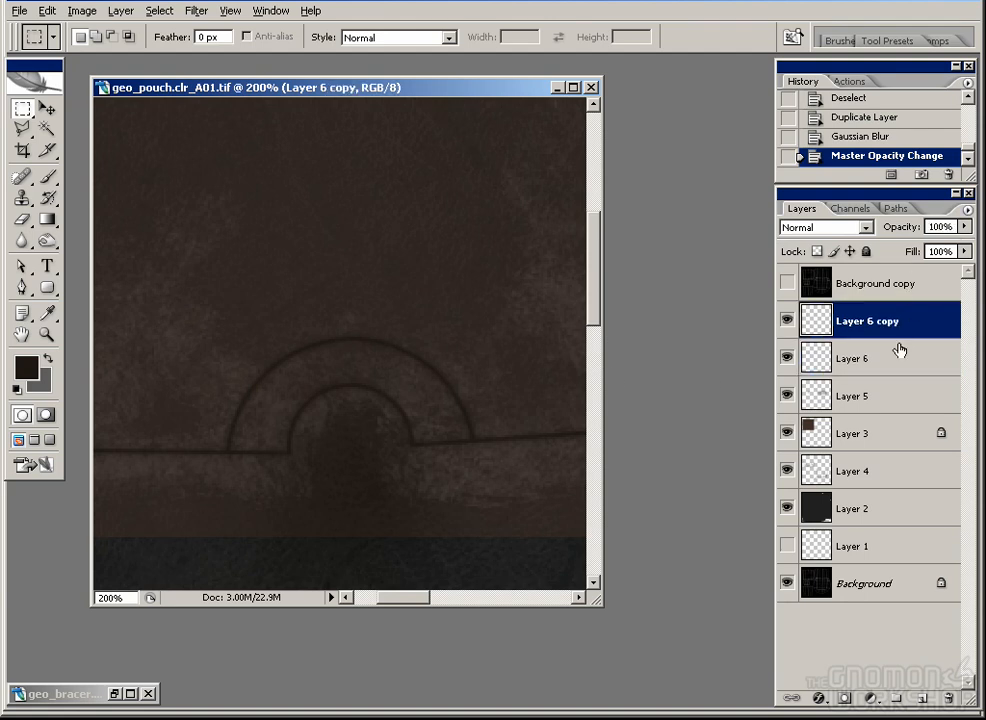
left_click(880, 358)
left_click(965, 226)
left_click_drag(945, 244, 968, 244)
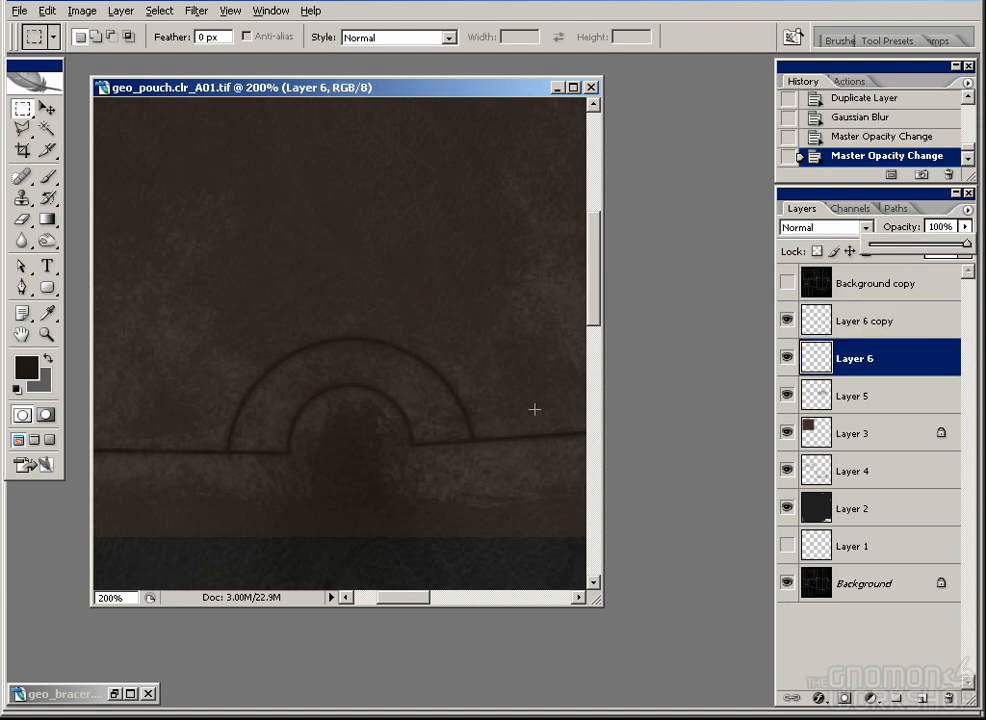
Step: Move Layer 6 and Layer 6 copy slightly upward together, checking the panel and arch lines against the wireframe overlay
left_click_drag(378, 379, 451, 414)
key("ctrl+minus")
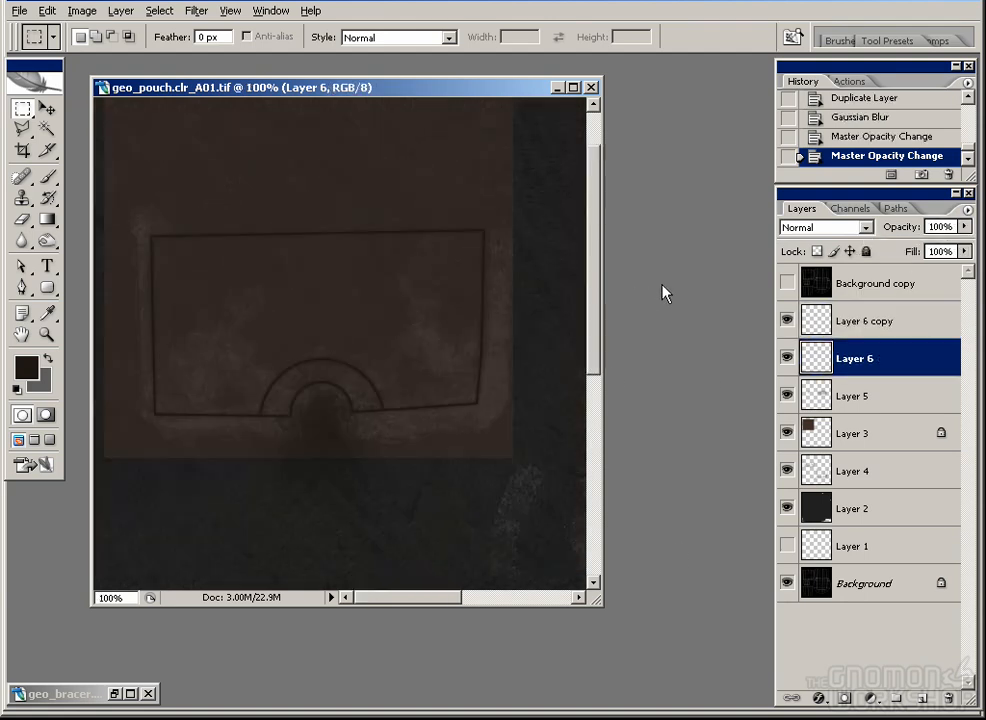
left_click(858, 322, "shift")
key("v")
key("Up")
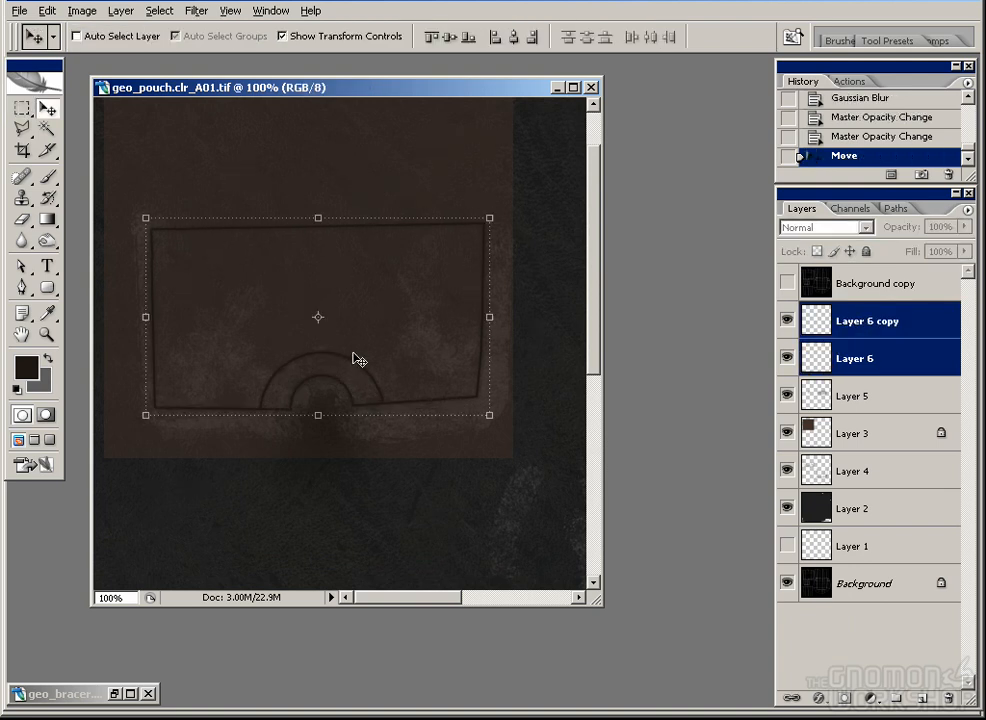
left_click(787, 283)
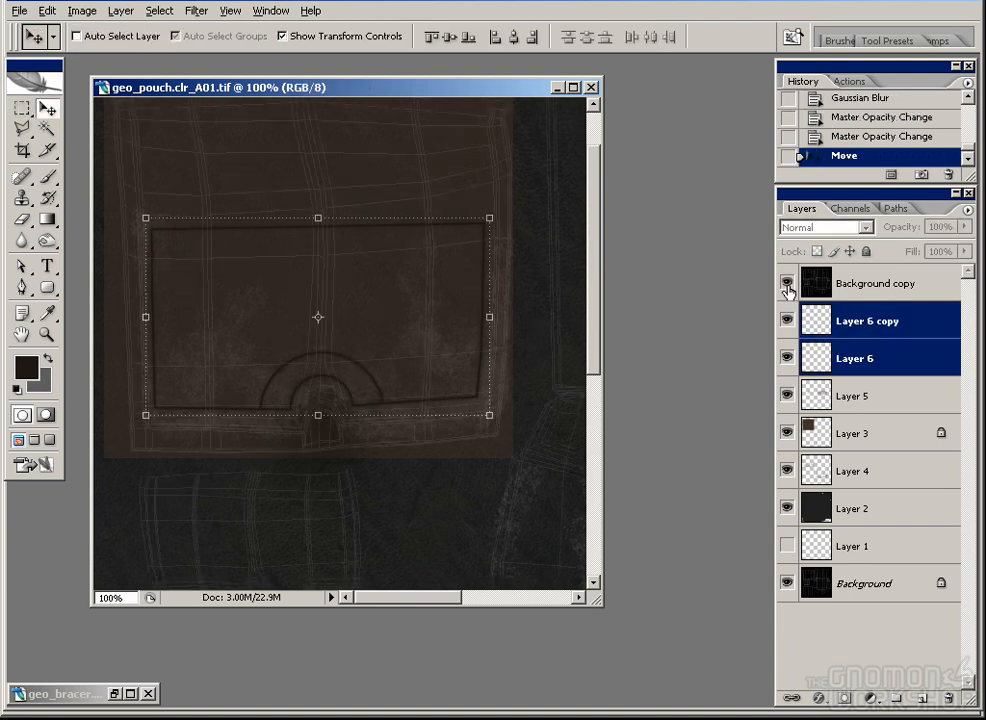
left_click(787, 284)
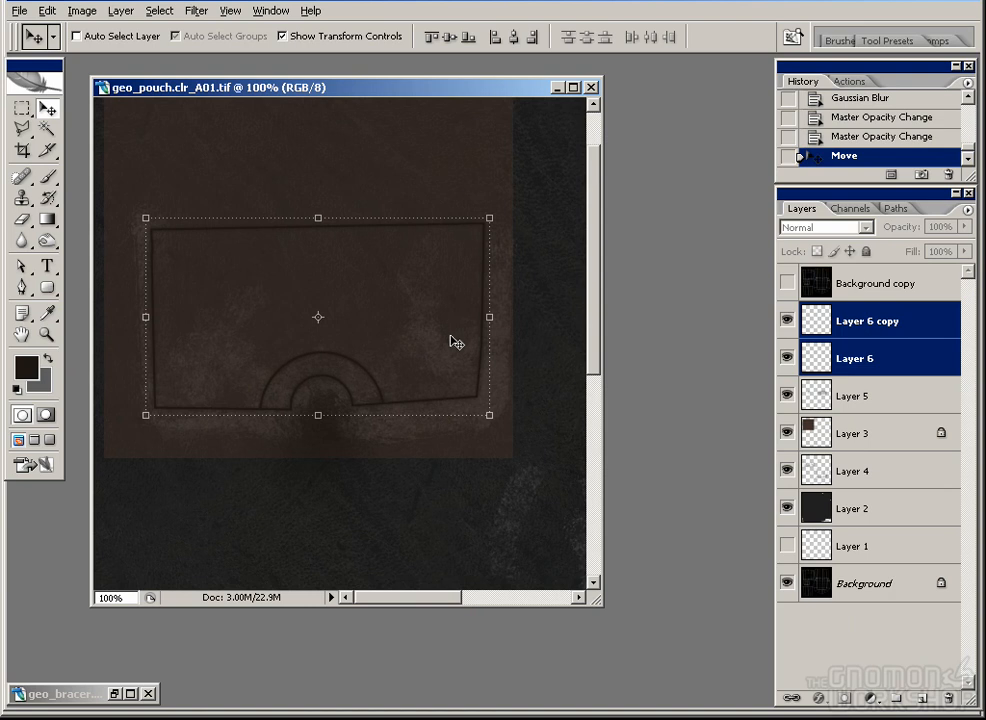
left_click_drag(450, 335, 446, 340)
key("b")
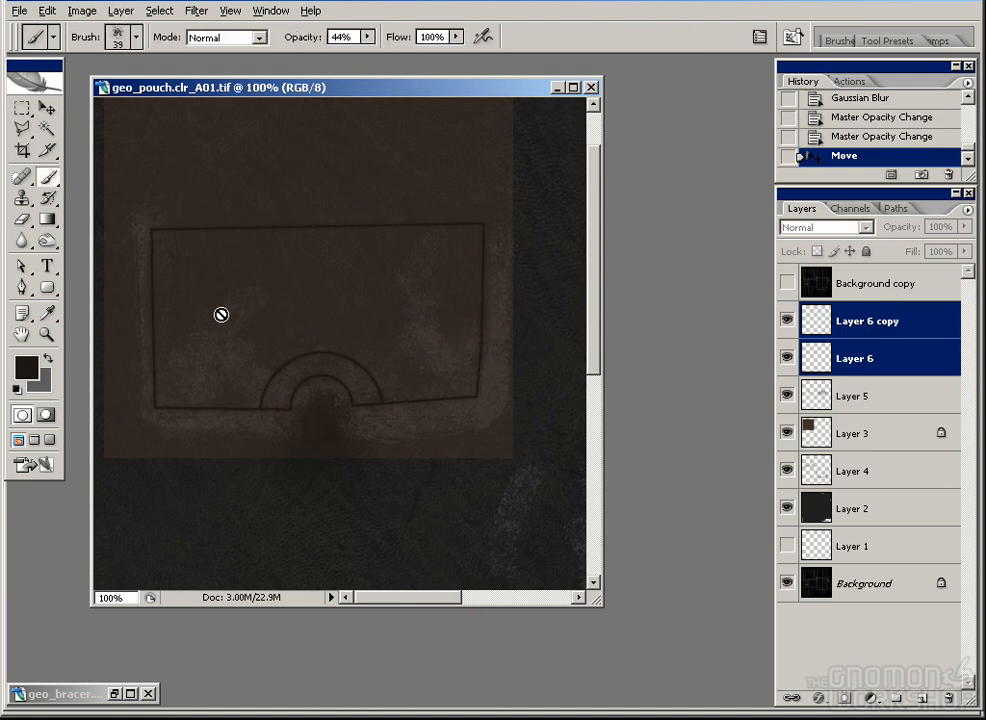
left_click(858, 321)
left_click(420, 277)
key("ctrl+z")
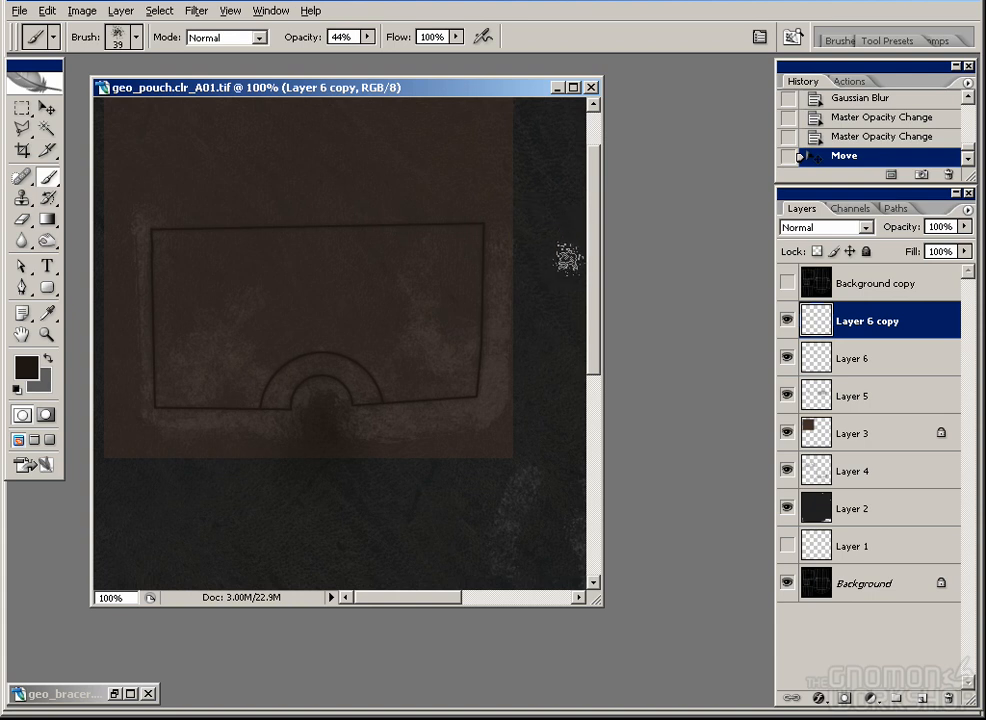
Step: Check the shifted panel and arch lines on the pouch flap against the wireframe overlay, then hide the overlay
left_click_drag(565, 398, 535, 335)
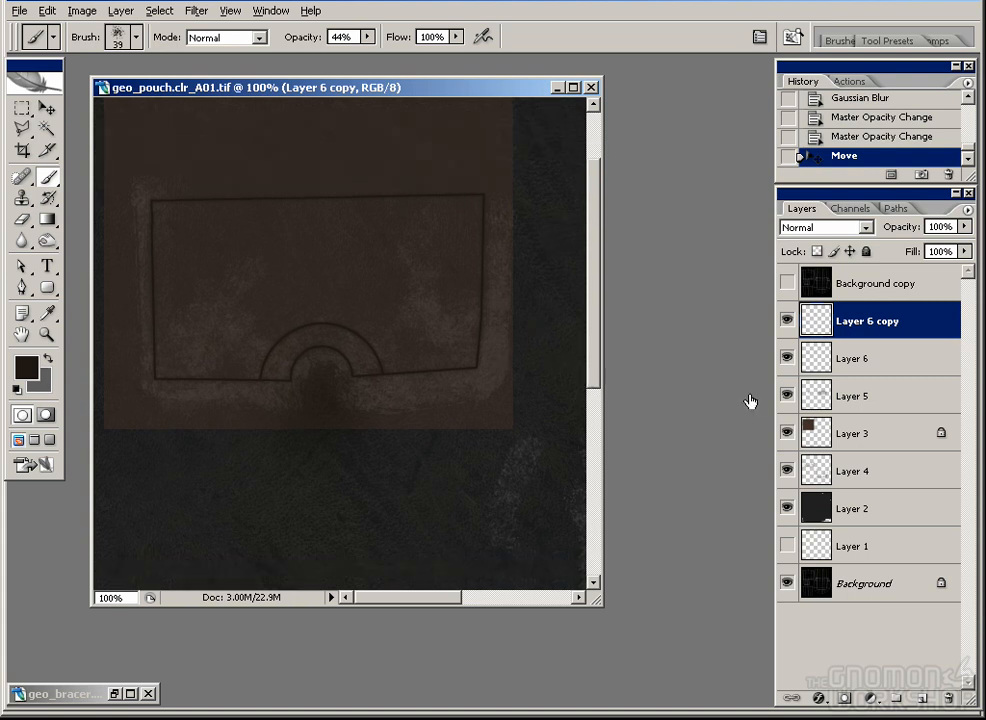
left_click(787, 285)
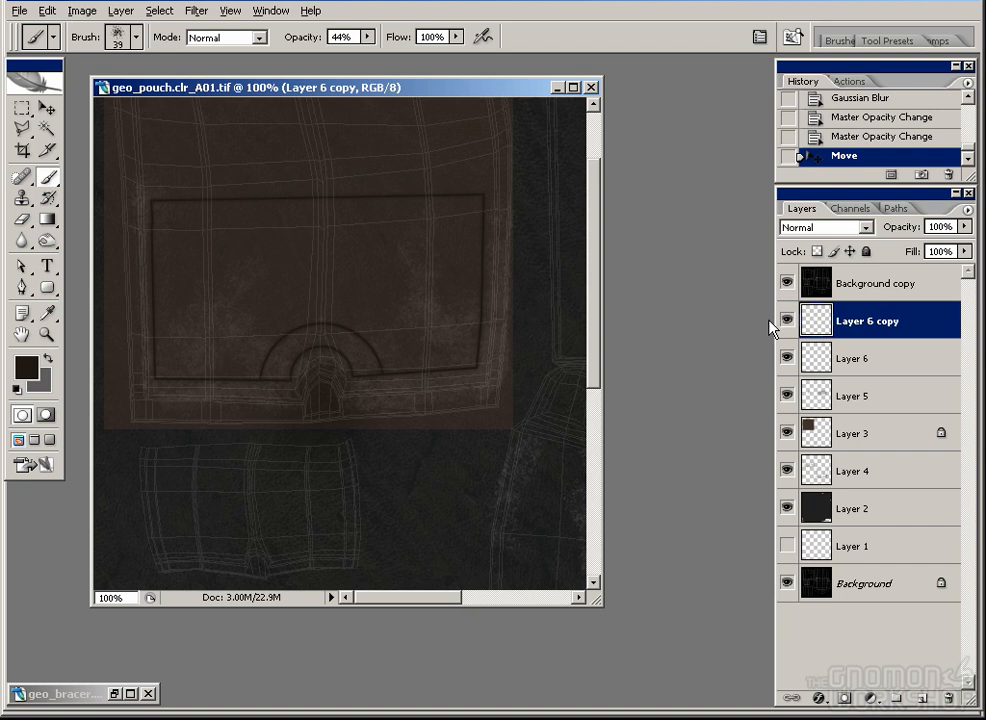
left_click(787, 285)
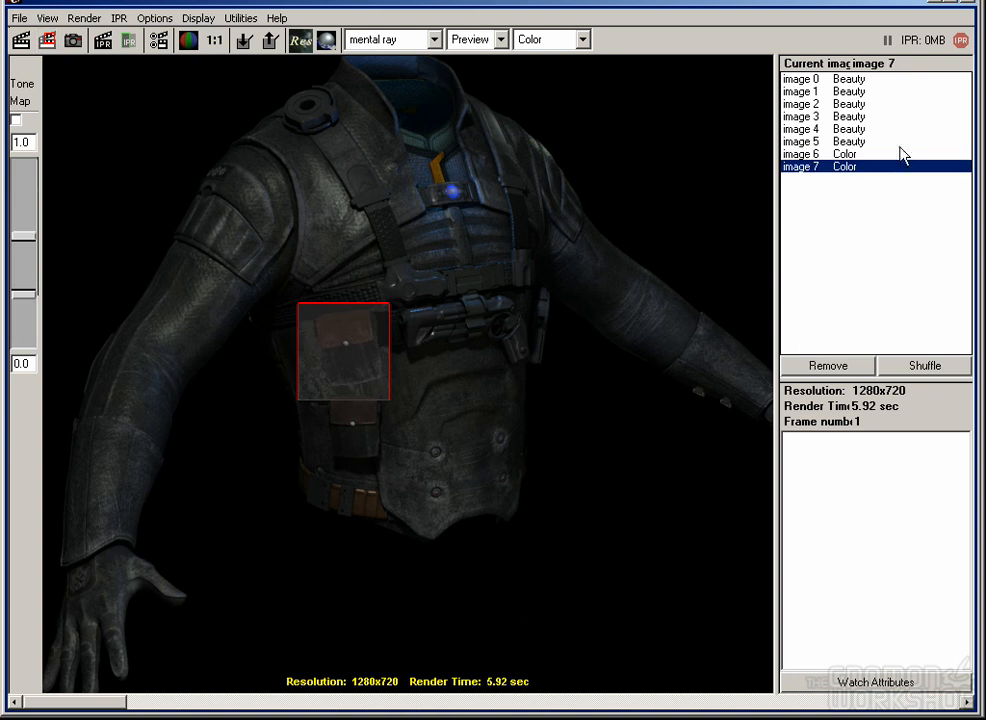
Step: Switch to Maya, compare the Color renders image 6 and image 7 of the upper pouch, and return to Photoshop
left_click(864, 155)
left_click(861, 168)
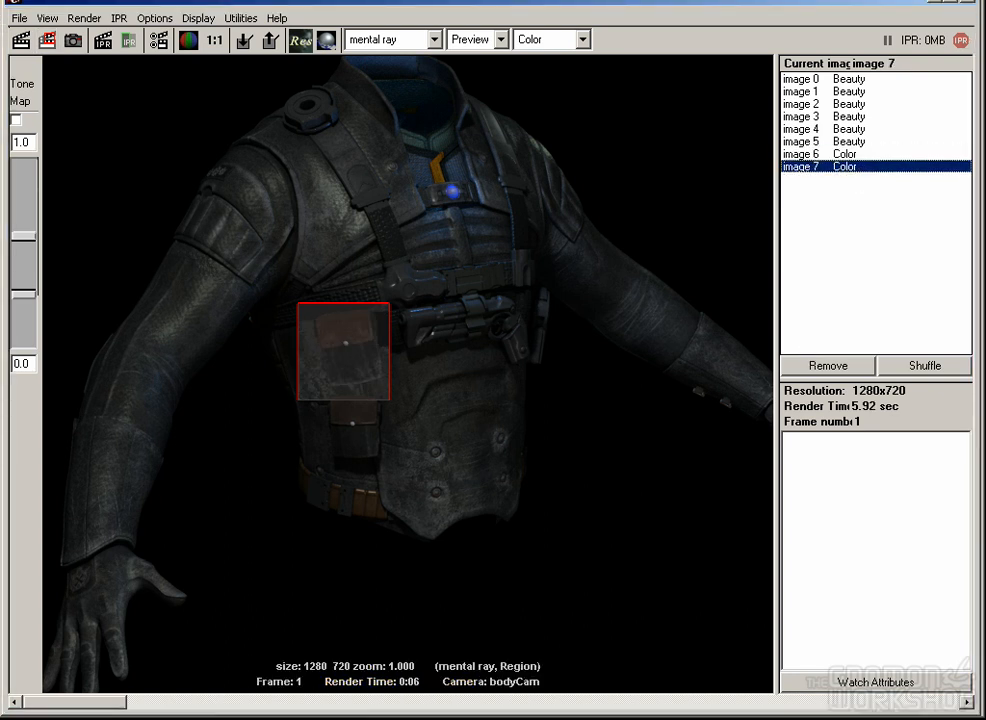
key("alt+Tab")
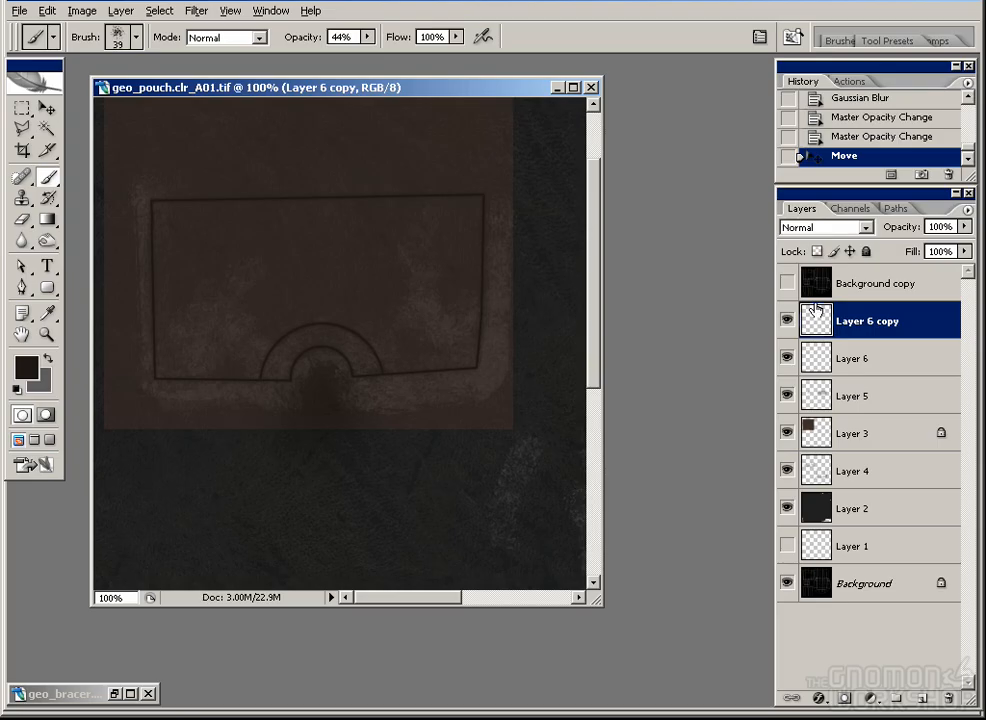
Step: Duplicate Layer 6 copy twice and Layer 6 once, and apply Gaussian Blur to Layer 6 copy 3, copy 2 and copy
left_click_drag(864, 326, 922, 697)
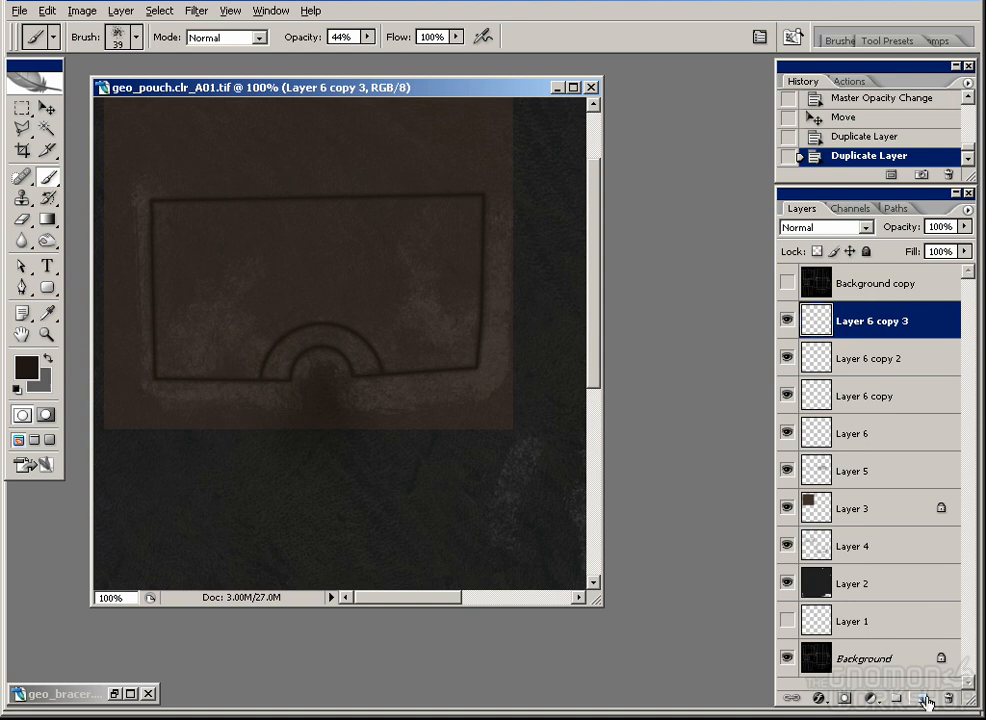
left_click_drag(879, 436, 921, 697)
left_click(871, 325)
left_click(196, 12)
mouse_move(330, 159)
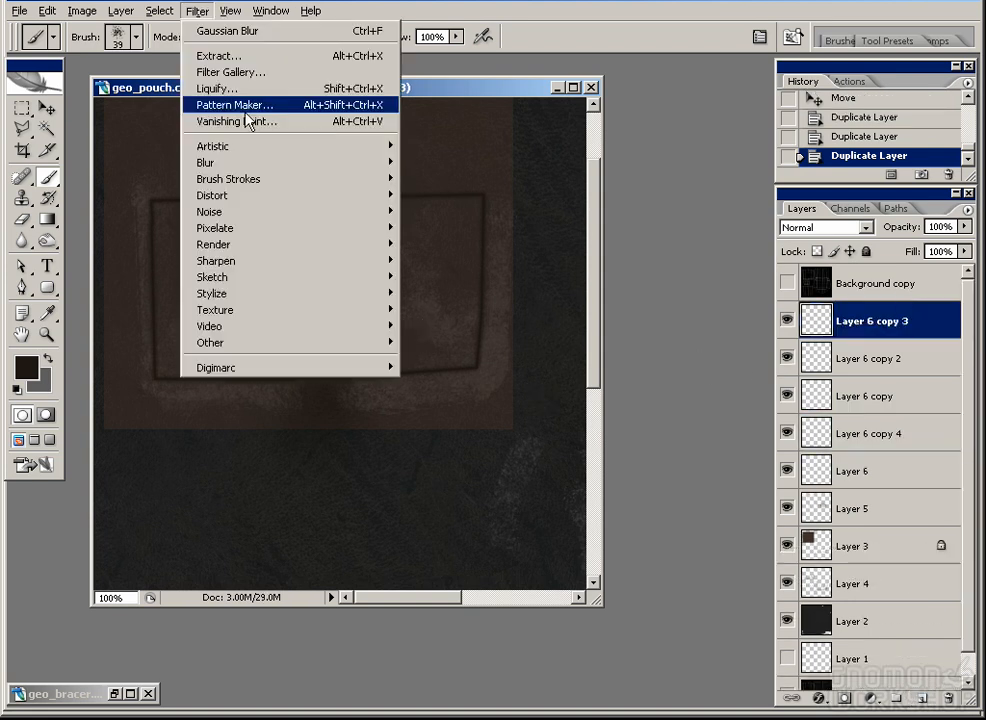
left_click(438, 227)
left_click(677, 195)
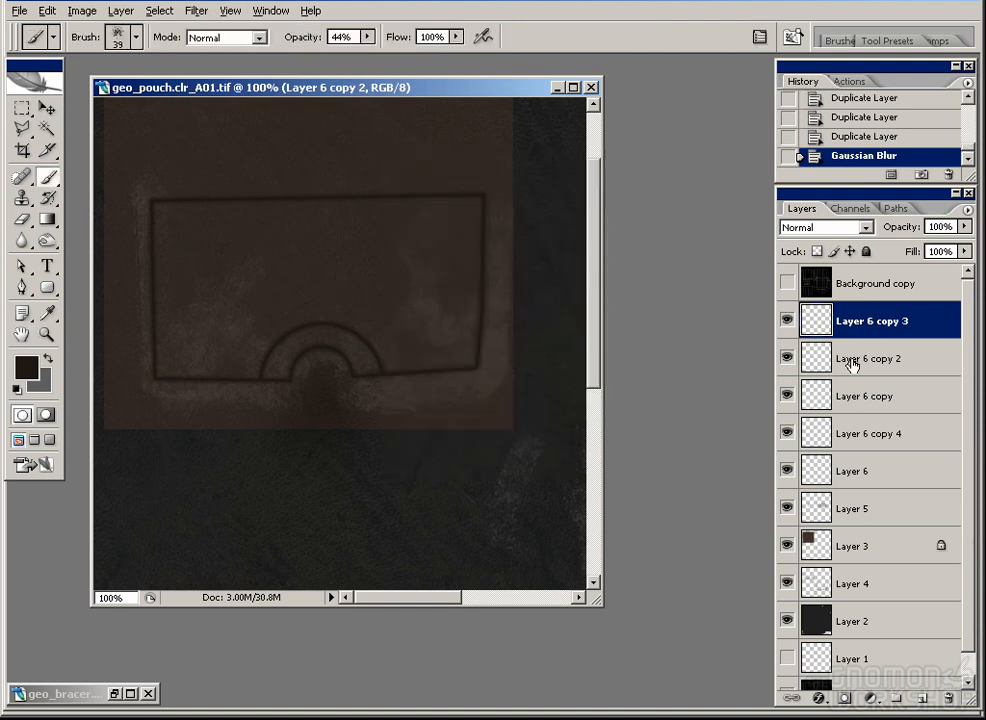
left_click(862, 359)
key("ctrl+f")
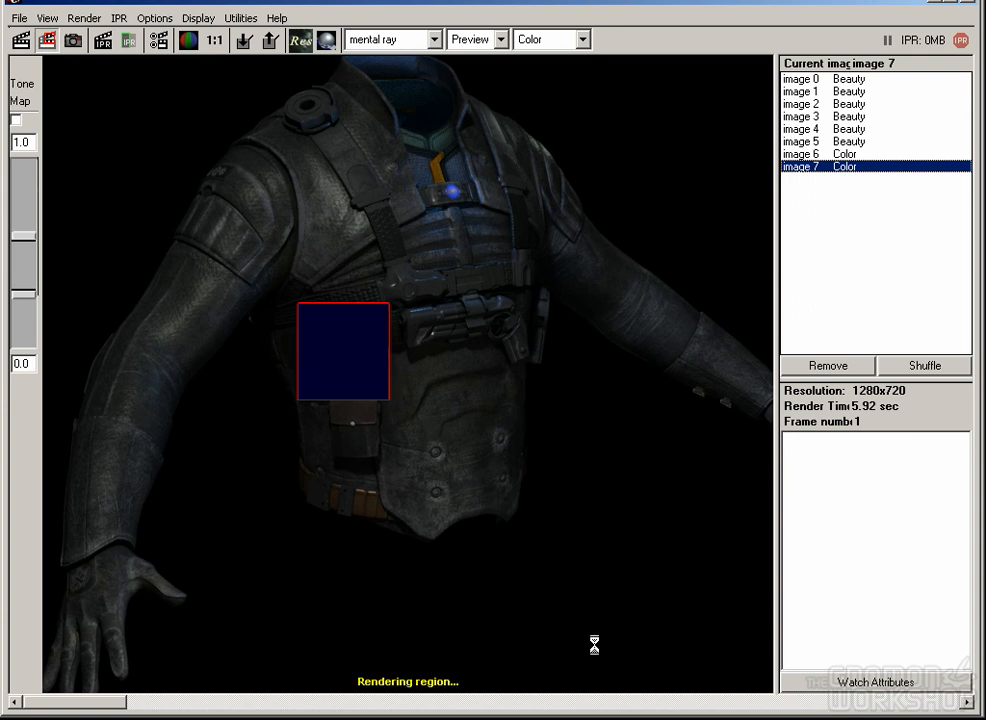
Step: In Maya, assign the geoTorsoButton_nxs material to the round button on the upper pouch
left_click(540, 330)
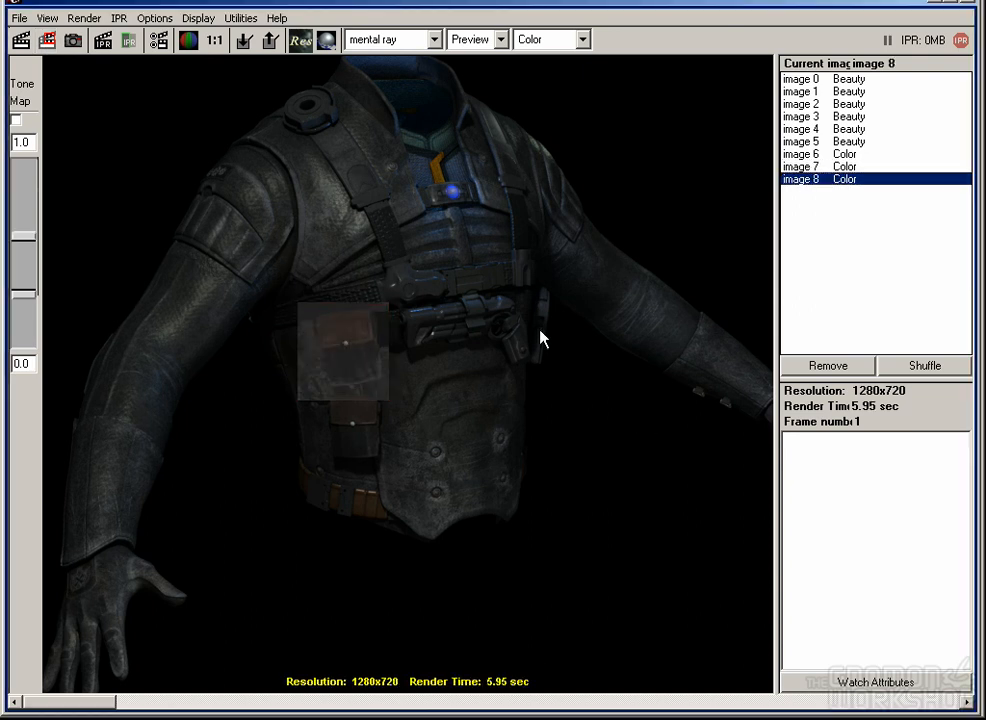
left_click(936, 4)
scroll(315, 363, "up", 5)
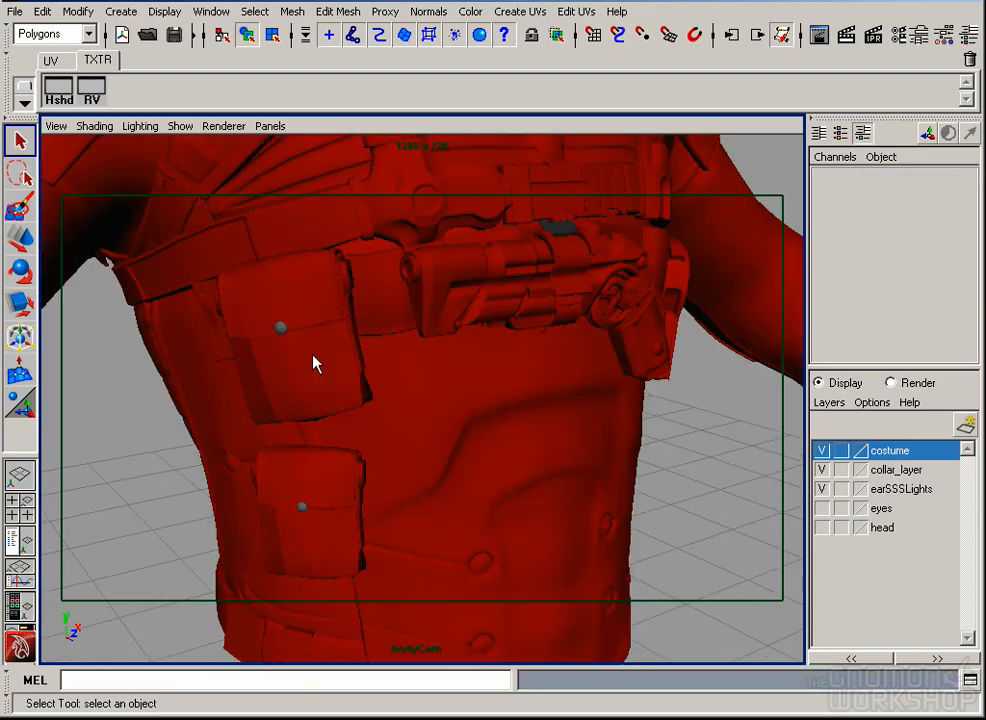
left_click(281, 327)
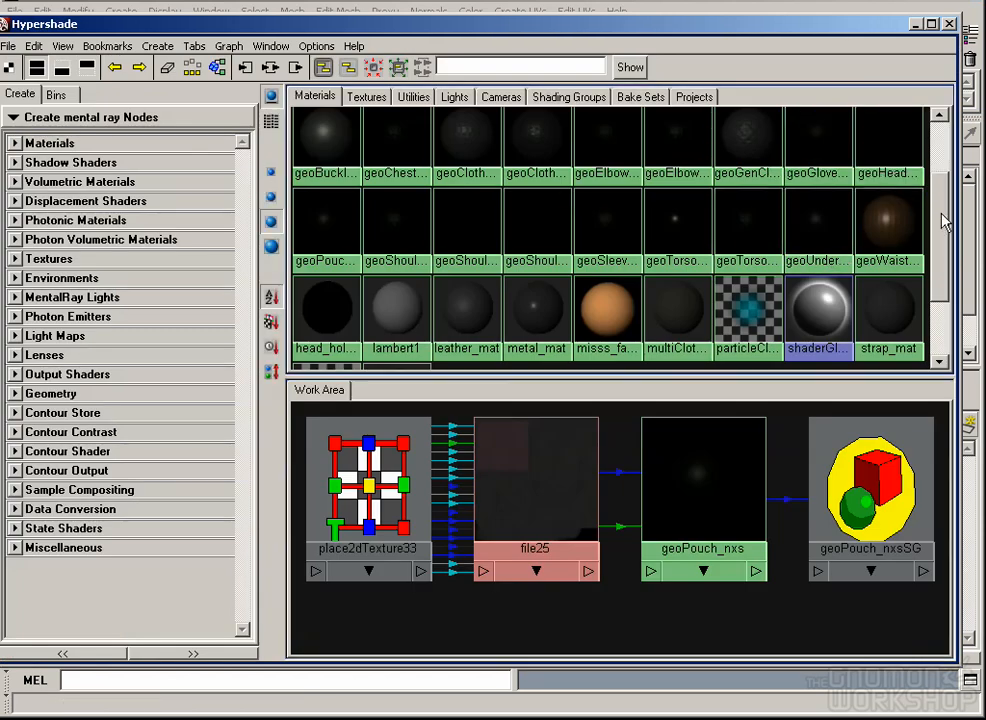
scroll(930, 240, "up", 3)
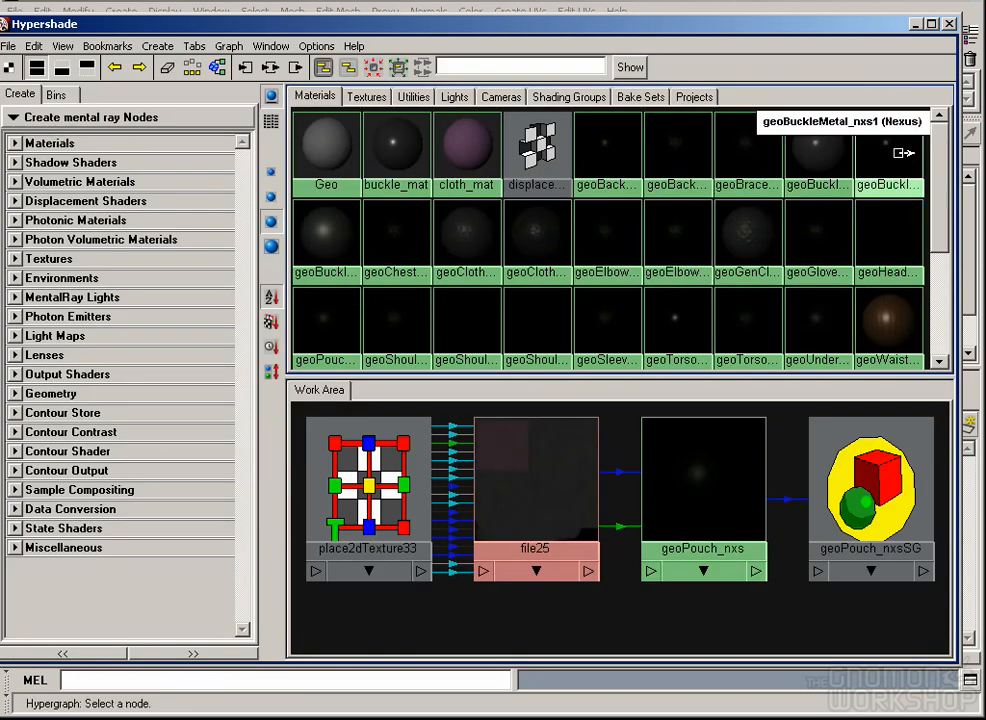
scroll(948, 207, "down", 3)
scroll(948, 207, "up", 3)
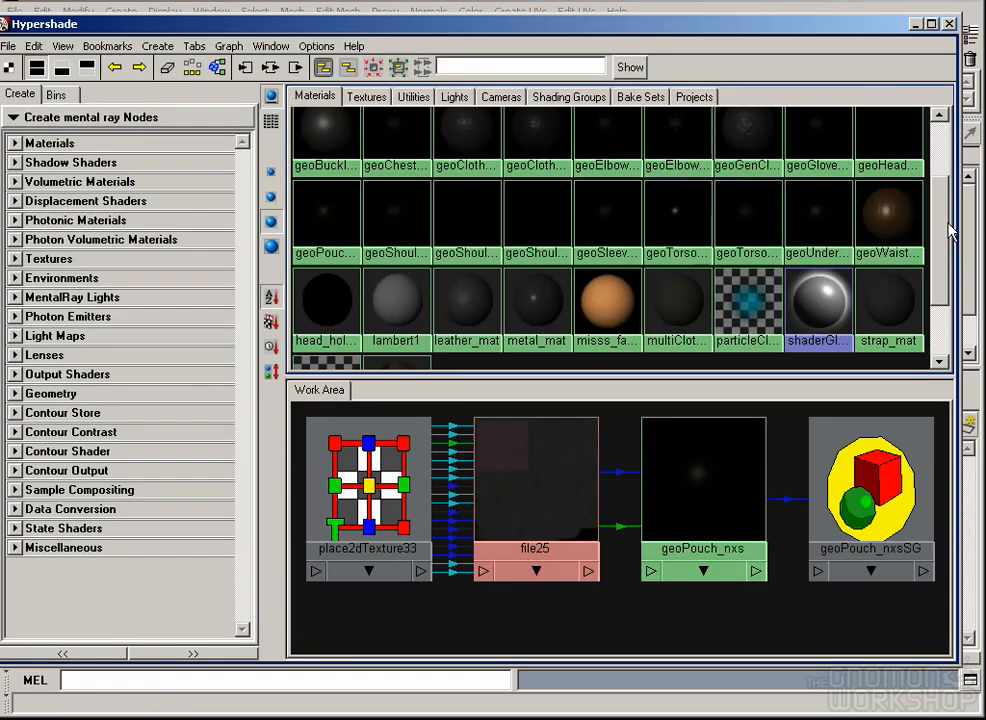
scroll(950, 200, "up", 1)
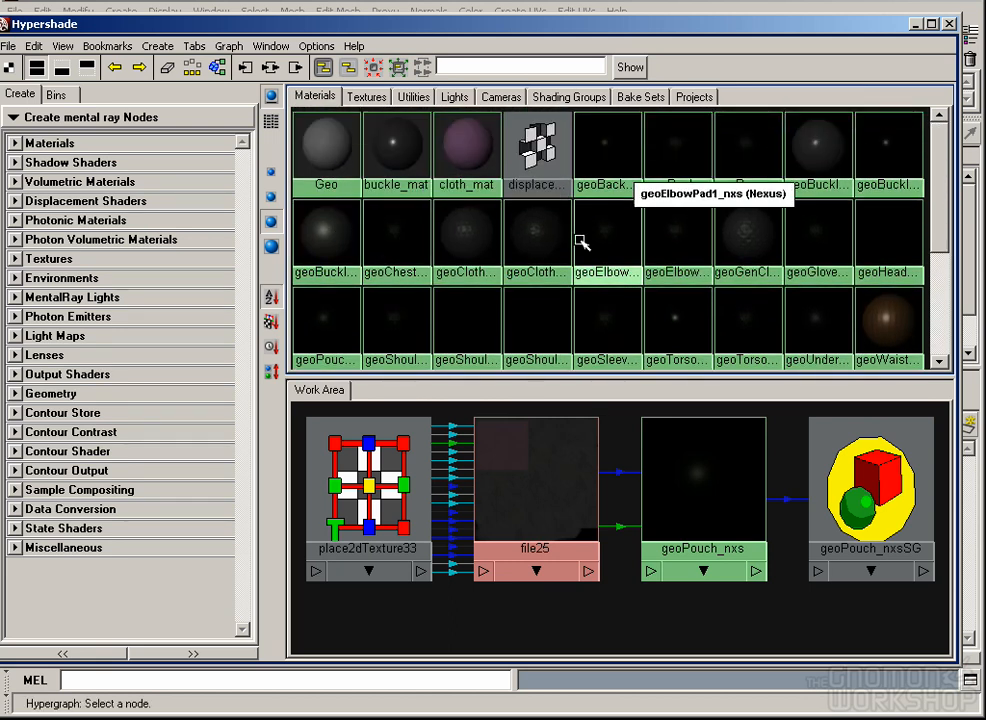
scroll(907, 241, "down", 1)
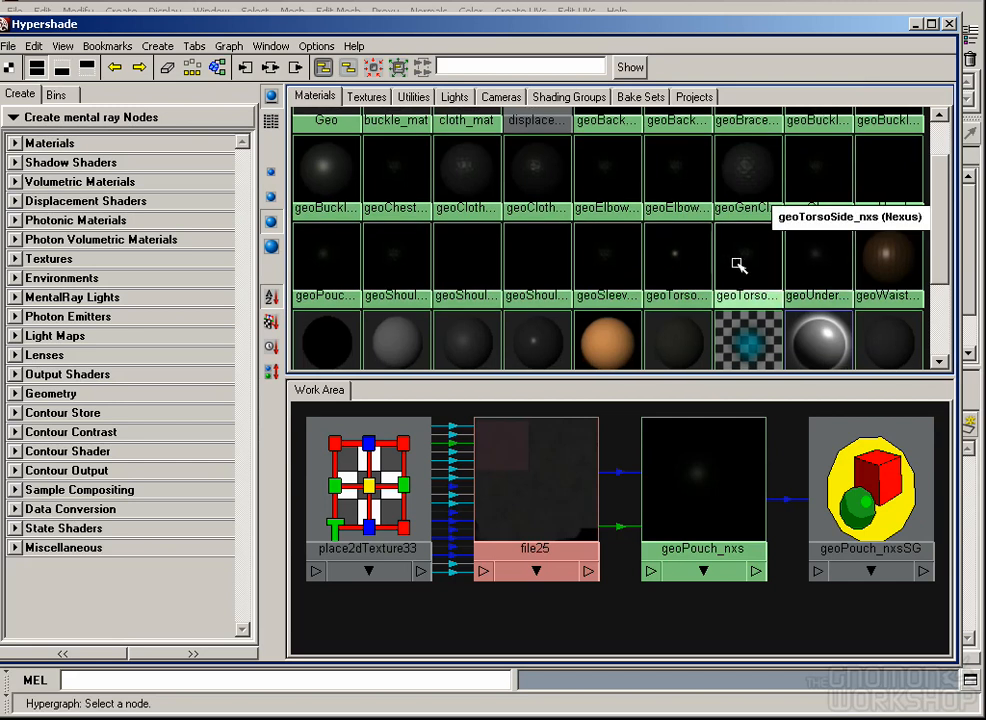
right_click(680, 263)
left_click(671, 220)
left_click(916, 24)
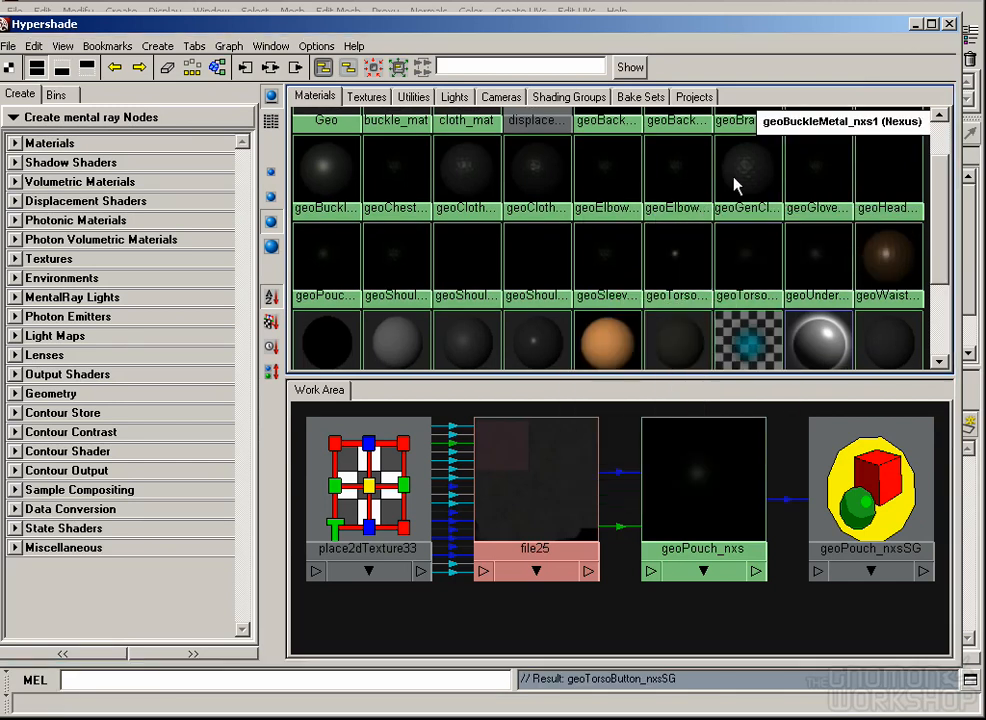
left_click(559, 250)
Step: Render the Beauty pass for a region enclosing both front pouches
left_click(97, 88)
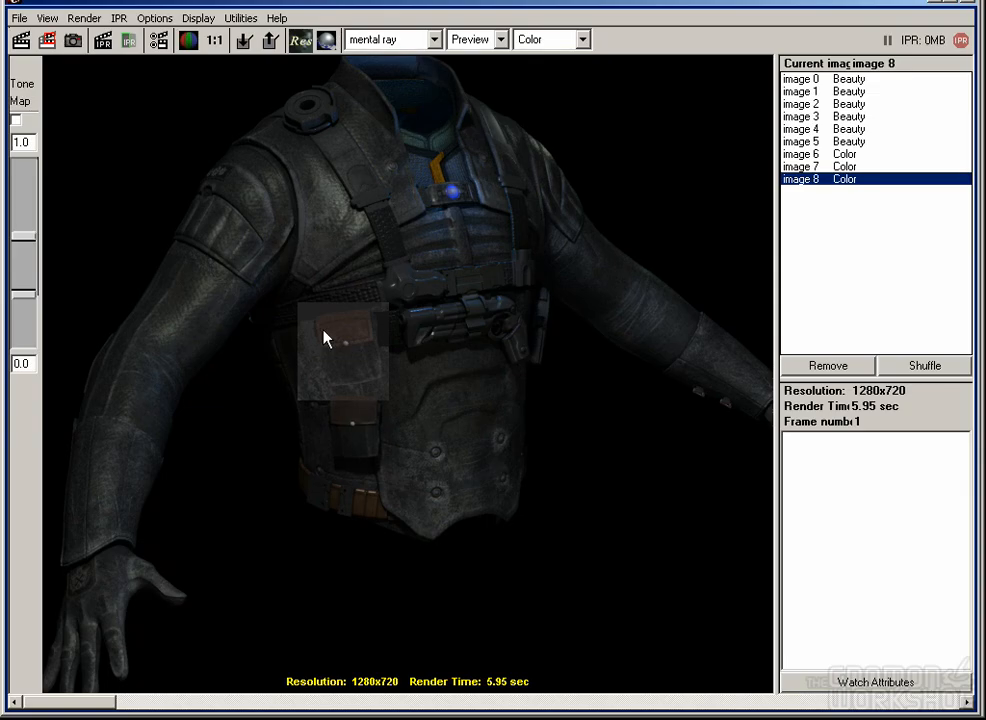
left_click(500, 39)
left_click(470, 58)
left_click_drag(304, 303, 390, 472)
left_click(47, 42)
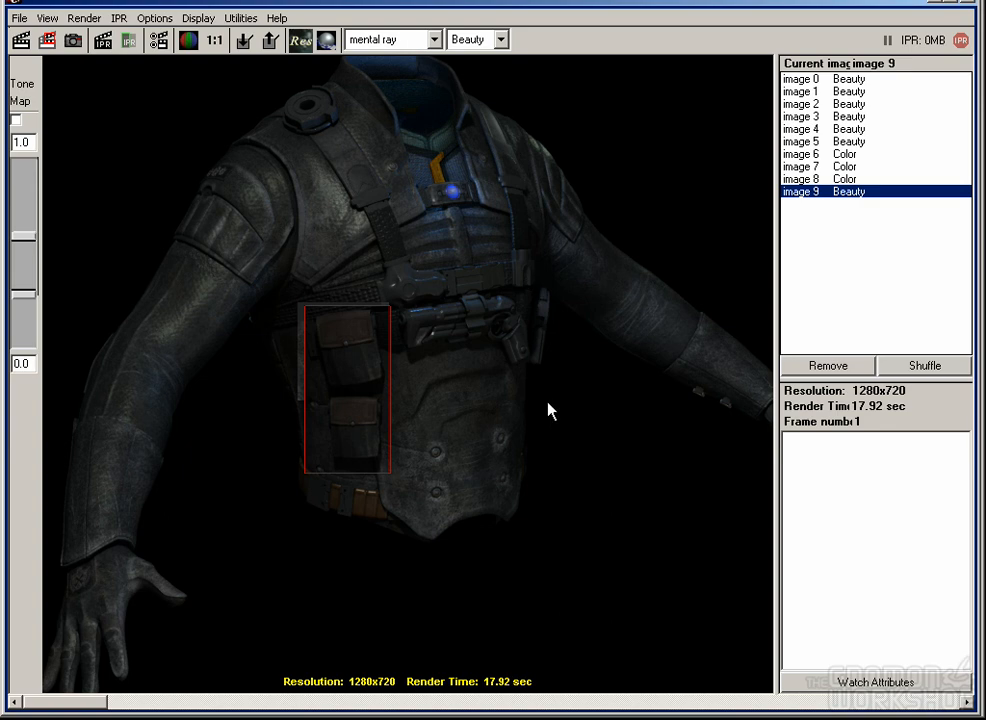
left_click(937, 2)
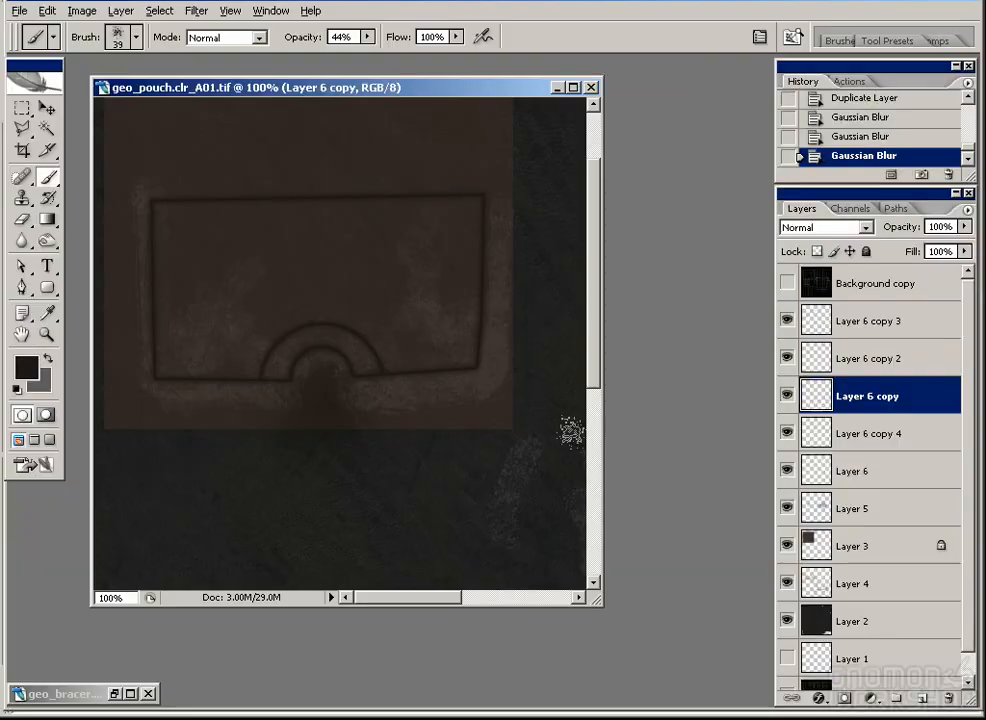
Step: In Photoshop, show the Background copy wireframe and merge Layer 6 with all its copies into one layer
left_click(788, 284)
key("ctrl+plus")
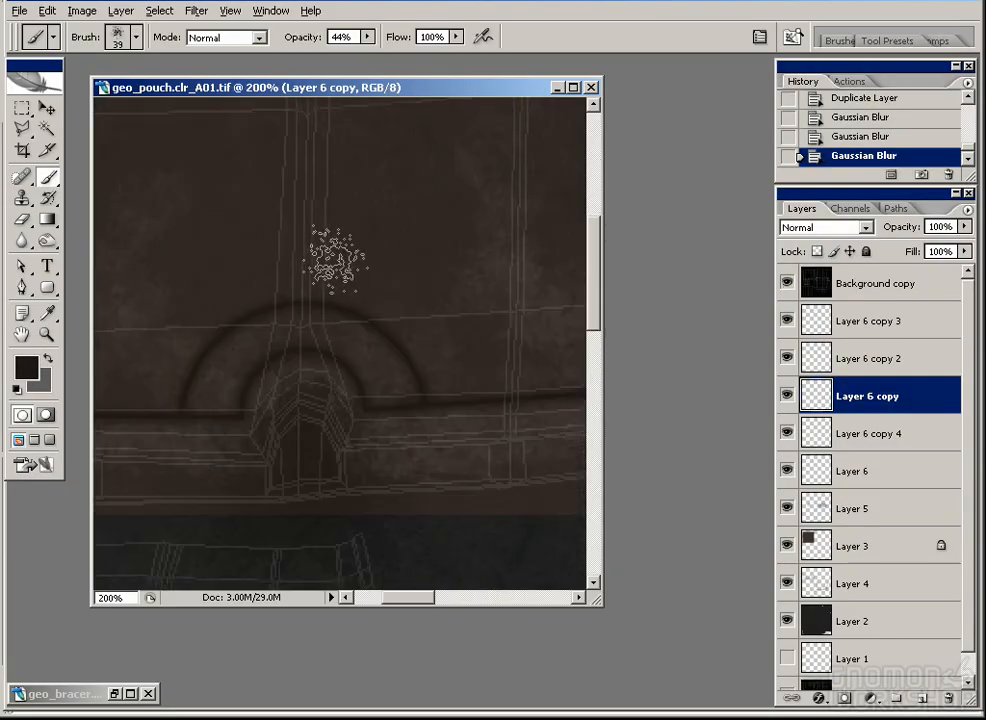
left_click(886, 481)
left_click(900, 321, "shift")
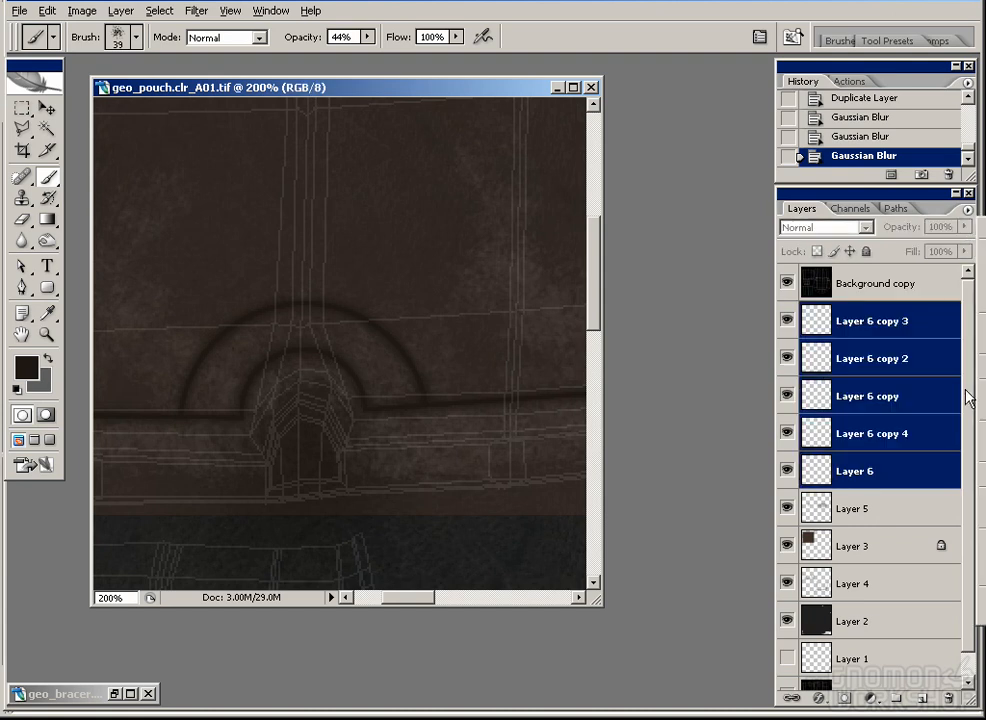
key("ctrl+e")
Step: Choose the 9 px round brush, set its opacity to 100%, and try a vertical stroke down the centre of the brown flap
left_click_drag(281, 283, 385, 411)
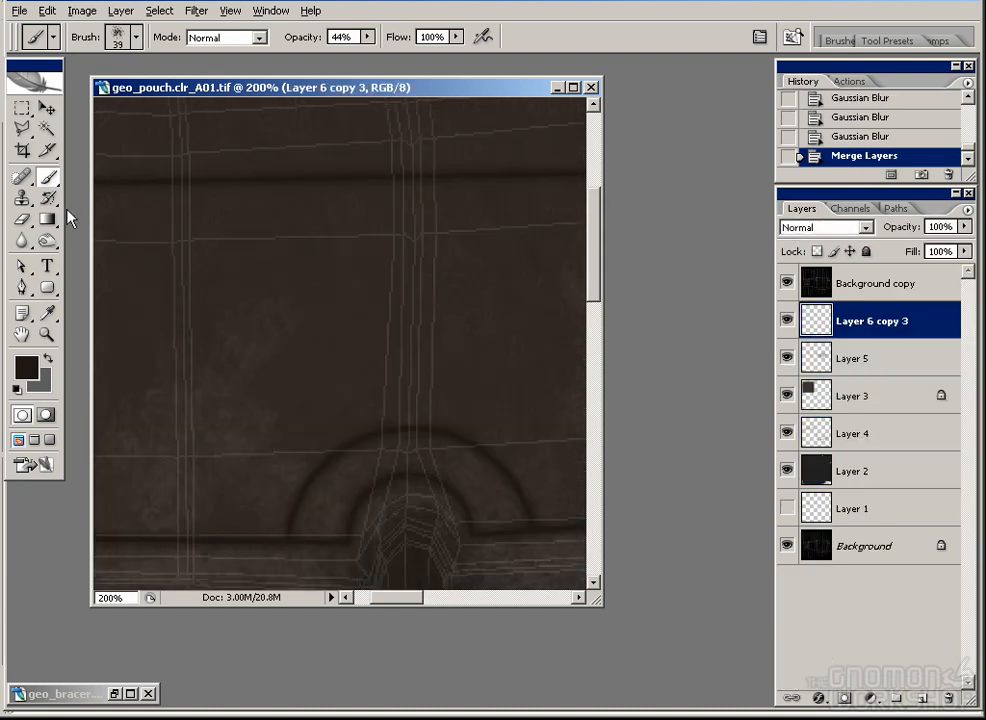
left_click_drag(232, 237, 169, 284)
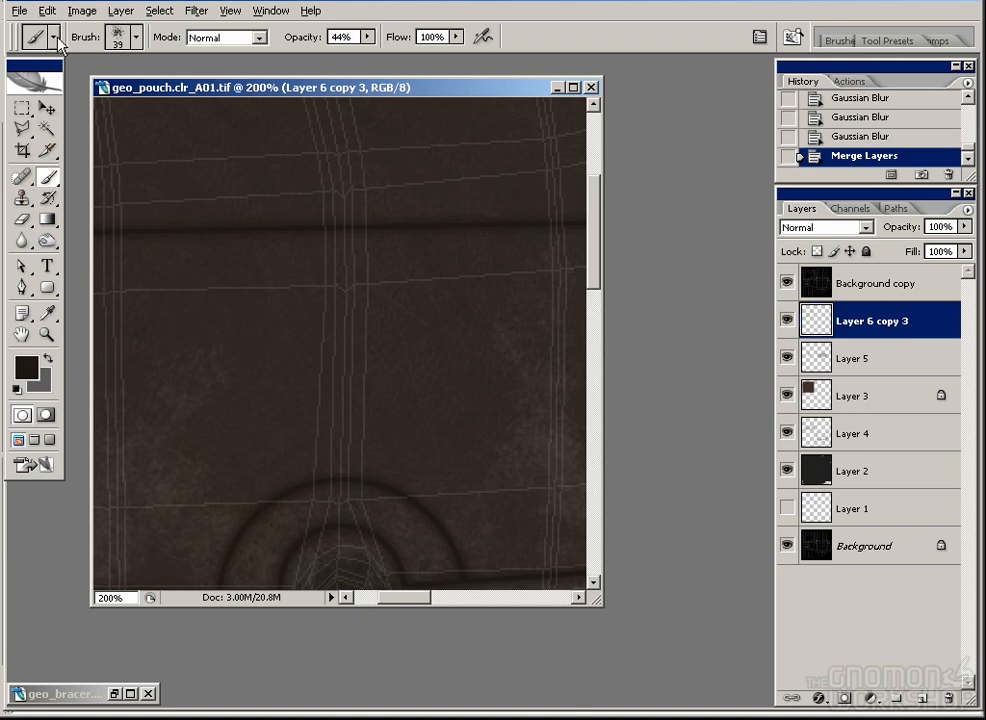
left_click(136, 37)
mouse_move(224, 272)
left_mouse_down()
mouse_move(229, 205)
mouse_move(230, 217)
left_mouse_up()
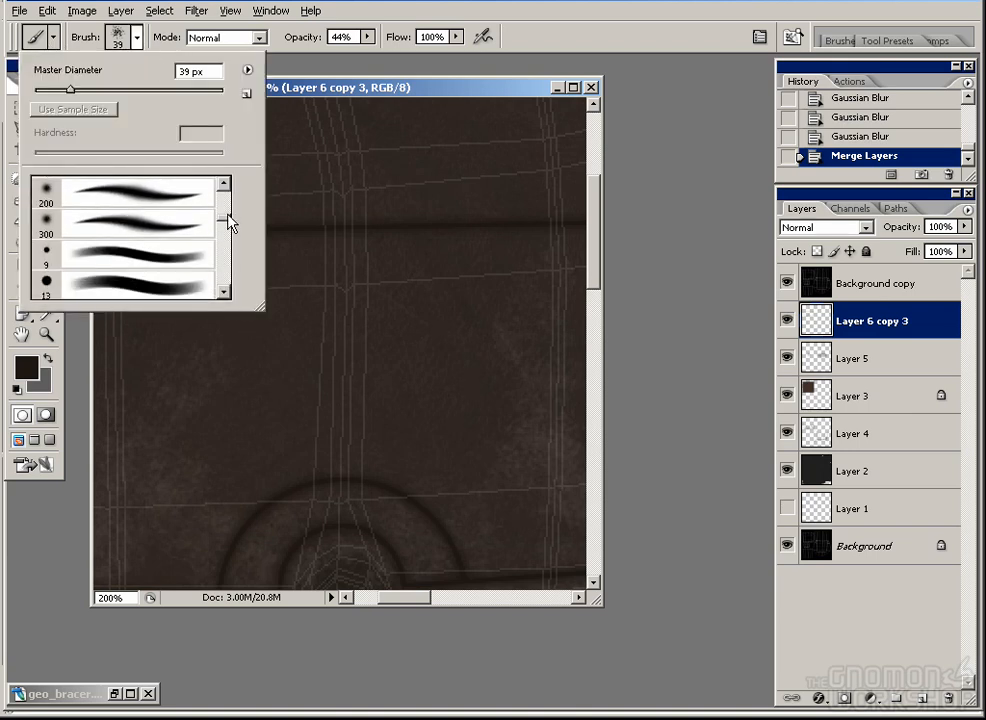
left_click(172, 257)
left_click_drag(330, 300, 337, 296)
left_click_drag(358, 400, 368, 288)
key("ctrl+z")
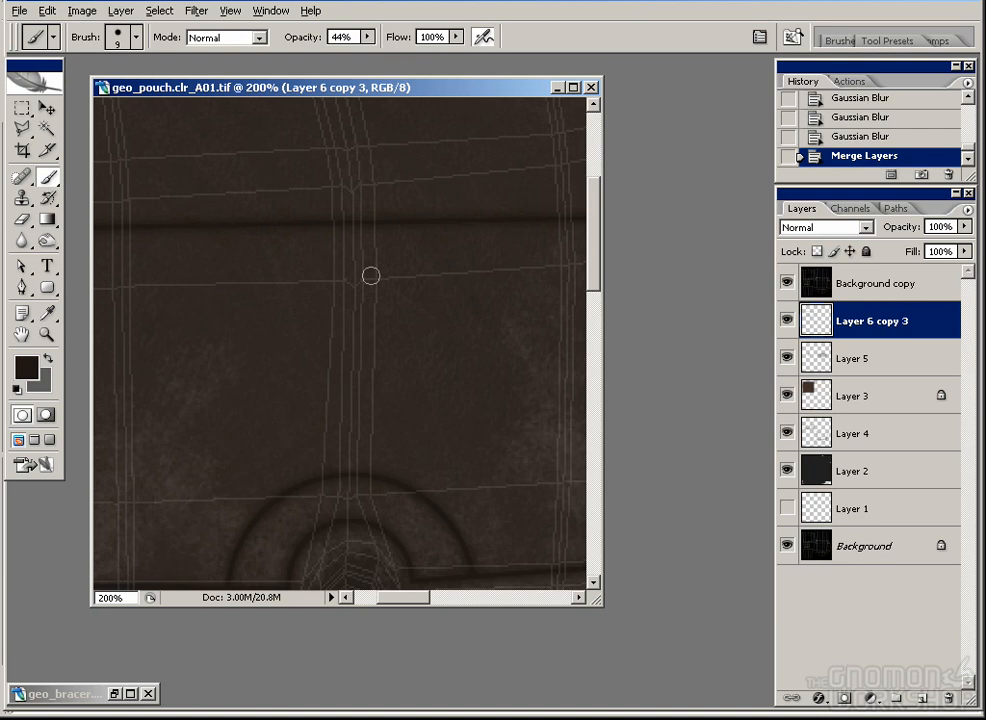
left_click_drag(367, 37, 428, 54)
left_click_drag(352, 462, 362, 269)
key("ctrl+z")
Step: Paint a dark seam line with a 5 px brush along the central wireframe column of the brown flap
left_click_drag(343, 519, 362, 430)
left_click_drag(351, 508, 360, 218)
mouse_move(360, 240)
left_mouse_down()
mouse_move(359, 192)
mouse_move(361, 359)
mouse_move(327, 177)
mouse_move(351, 257)
mouse_move(349, 196)
left_mouse_up()
left_click_drag(484, 444, 264, 163)
left_click_drag(449, 398, 230, 287)
left_click_drag(403, 442, 199, 337)
key("ctrl+minus")
key("ctrl+minus")
left_click_drag(243, 299, 346, 299)
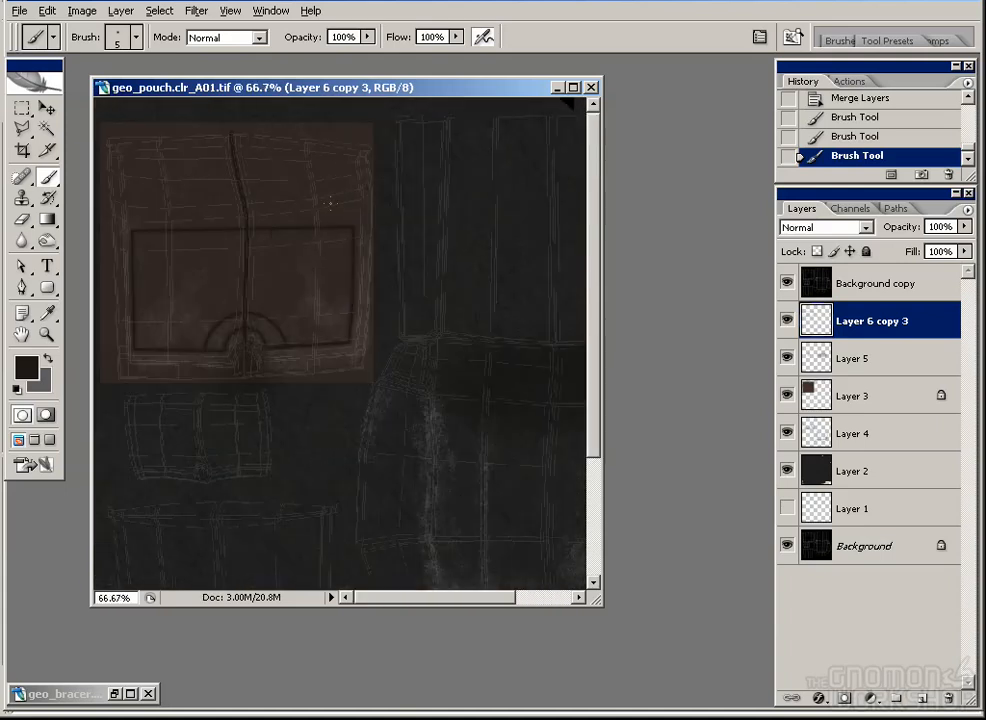
Step: Extend the dark seam lines along both side edges up to the top of the brown flap
key("ctrl+plus")
key("ctrl+plus")
left_click_drag(391, 192, 425, 504)
left_click_drag(392, 218, 392, 253)
left_click_drag(409, 351, 399, 104)
left_click_drag(253, 256, 536, 271)
left_click_drag(266, 300, 442, 325)
left_click_drag(213, 394, 189, 118)
Step: Hide the Background copy wireframe and soften the newly painted seam lines with the Blur tool
left_click(787, 283)
left_click_drag(365, 337, 141, 112)
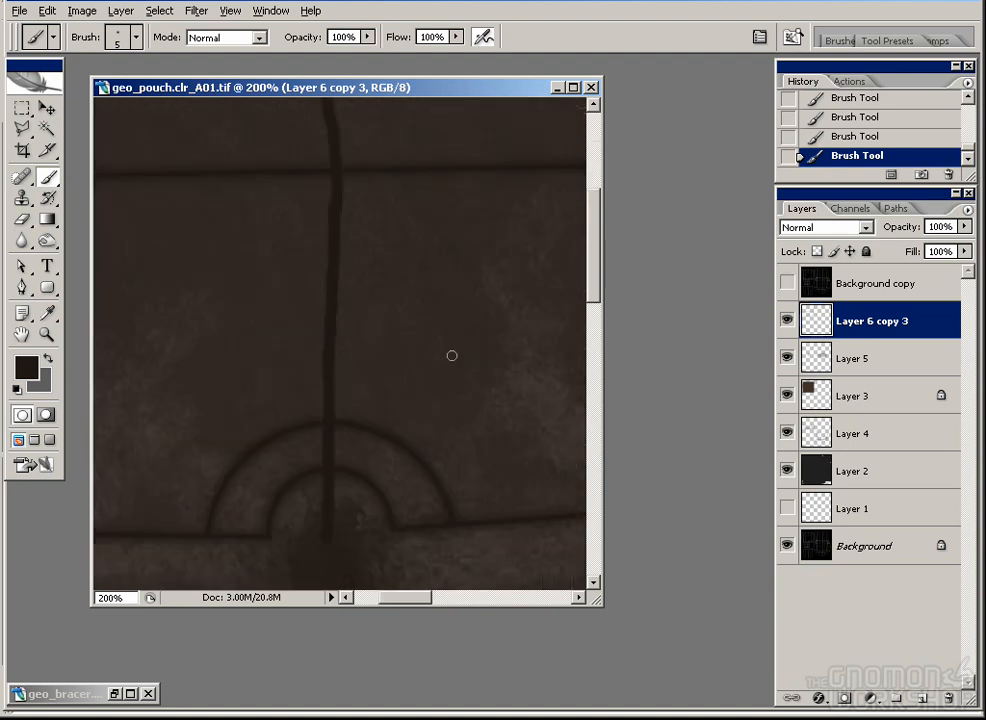
key("r")
mouse_move(336, 336)
left_mouse_down()
mouse_move(326, 295)
mouse_move(331, 192)
left_mouse_up()
left_click_drag(330, 195, 341, 404)
left_click_drag(336, 350, 300, 149)
mouse_move(280, 116)
left_mouse_down()
mouse_move(307, 228)
mouse_move(325, 213)
left_mouse_up()
left_click_drag(97, 308, 277, 306)
left_click_drag(216, 462, 191, 220)
left_click_drag(545, 382, 97, 347)
left_click_drag(362, 446, 362, 210)
mouse_move(171, 585)
left_mouse_down()
mouse_move(323, 334)
mouse_move(435, 213)
left_mouse_up()
mouse_move(308, 446)
left_mouse_down()
mouse_move(315, 128)
mouse_move(310, 220)
left_mouse_up()
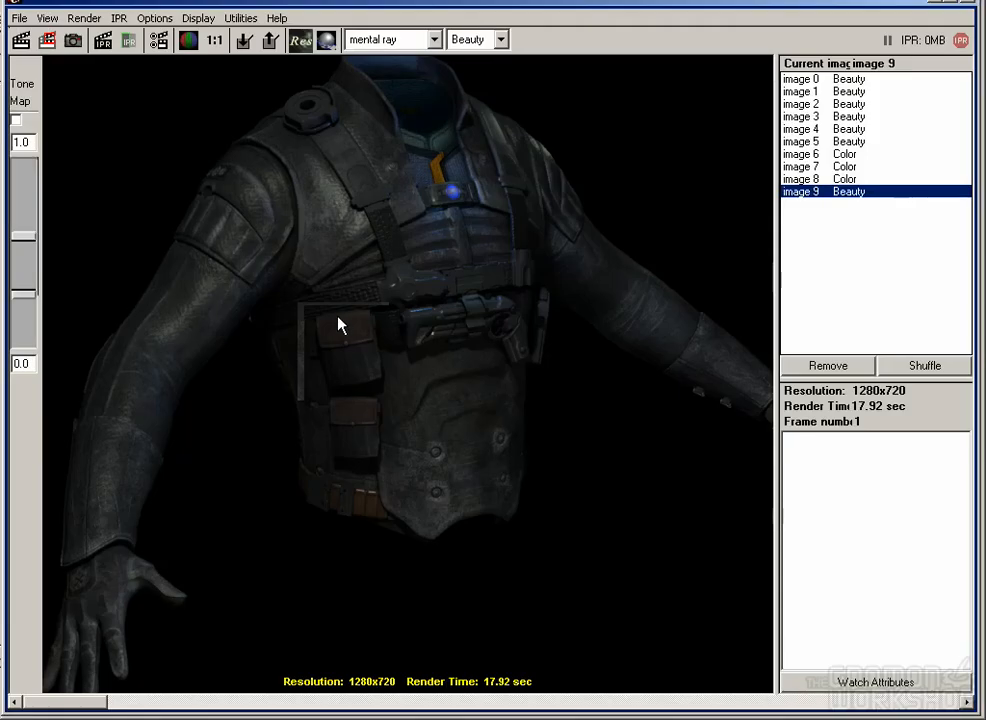
Step: Switch to Maya and render a region around the upper pouch
left_click_drag(302, 304, 390, 398)
left_click(47, 40)
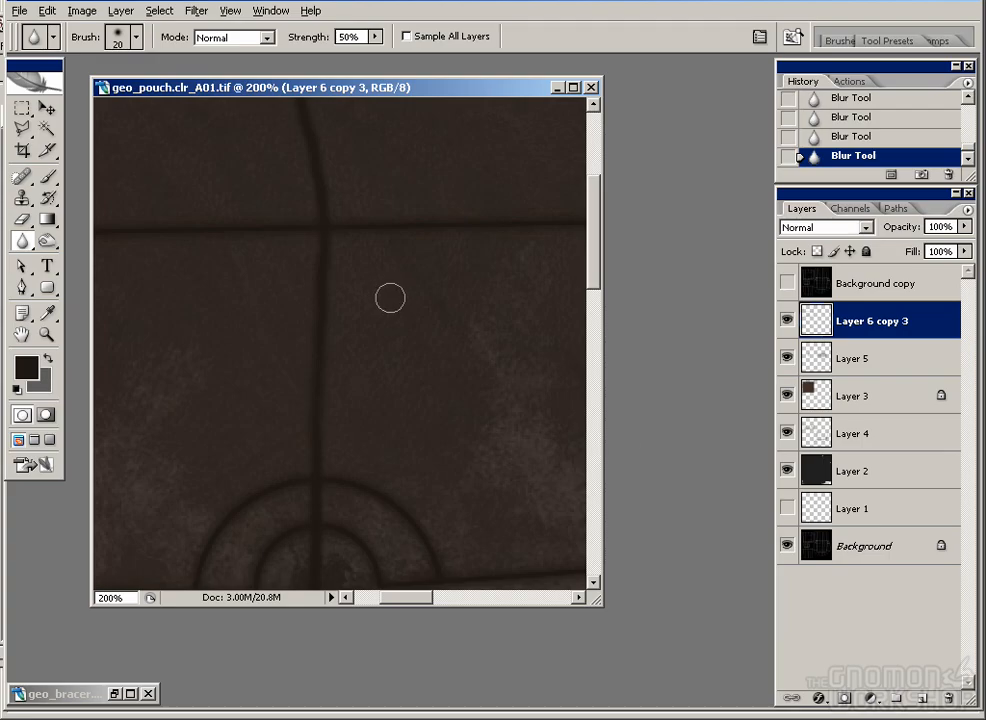
Step: In Photoshop, shrink the eraser and erase the horizontal seam line across the brown flap on Layer 6 copy 3
key("e")
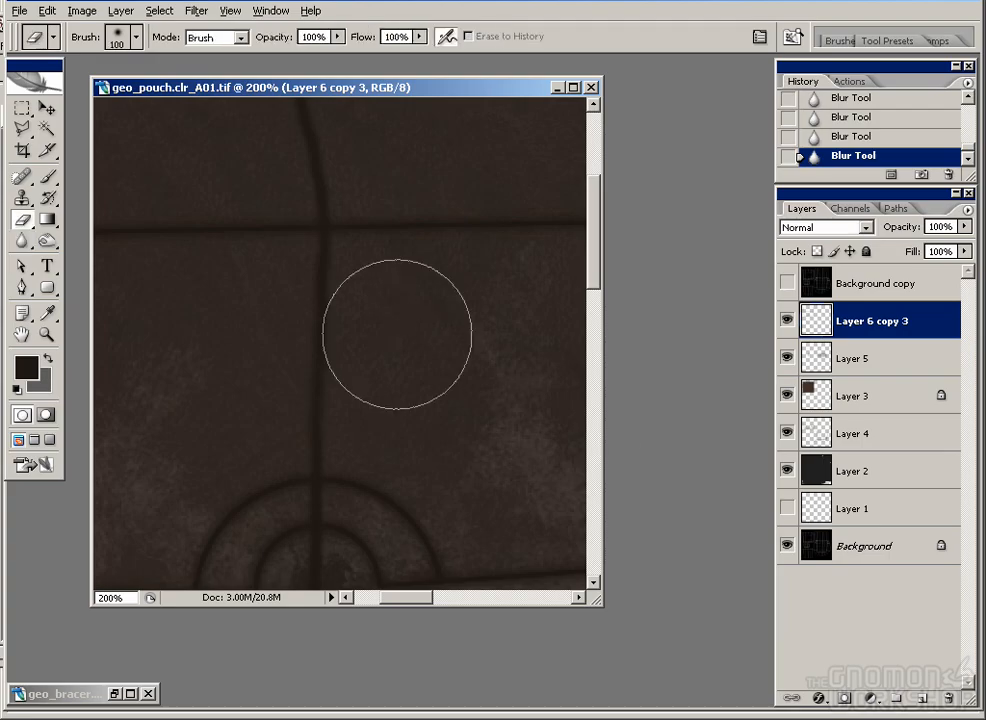
left_click_drag(421, 205, 356, 306)
key("bracketleft")
key("bracketleft")
key("bracketleft")
key("bracketleft")
key("bracketleft")
key("bracketleft")
key("bracketleft")
mouse_move(293, 338)
left_mouse_down()
mouse_move(292, 303)
mouse_move(356, 353)
mouse_move(488, 329)
mouse_move(520, 337)
mouse_move(520, 313)
mouse_move(556, 306)
left_mouse_up()
mouse_move(234, 338)
left_mouse_down()
mouse_move(212, 293)
mouse_move(200, 293)
mouse_move(477, 293)
left_mouse_up()
Step: Show the wireframe, choose the 36 px textured brush with a mid-grey foreground colour, and make Layer 4 active
left_click(787, 283)
left_click(850, 358)
key("b")
left_click(120, 37)
left_click_drag(232, 225, 229, 272)
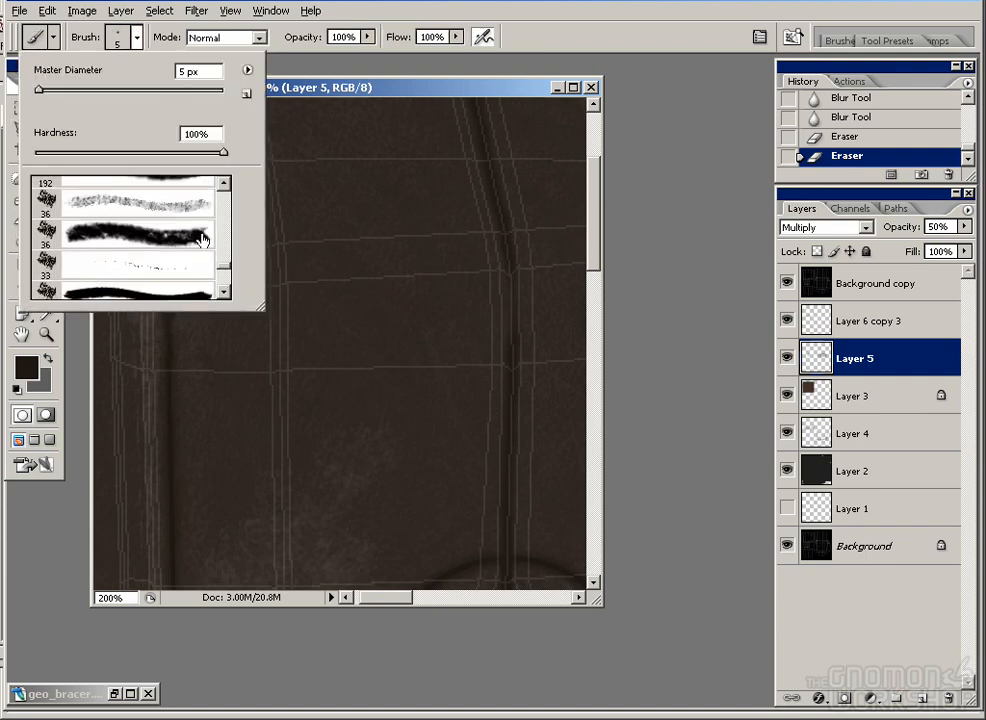
double_click(135, 234)
left_click_drag(521, 353, 474, 356)
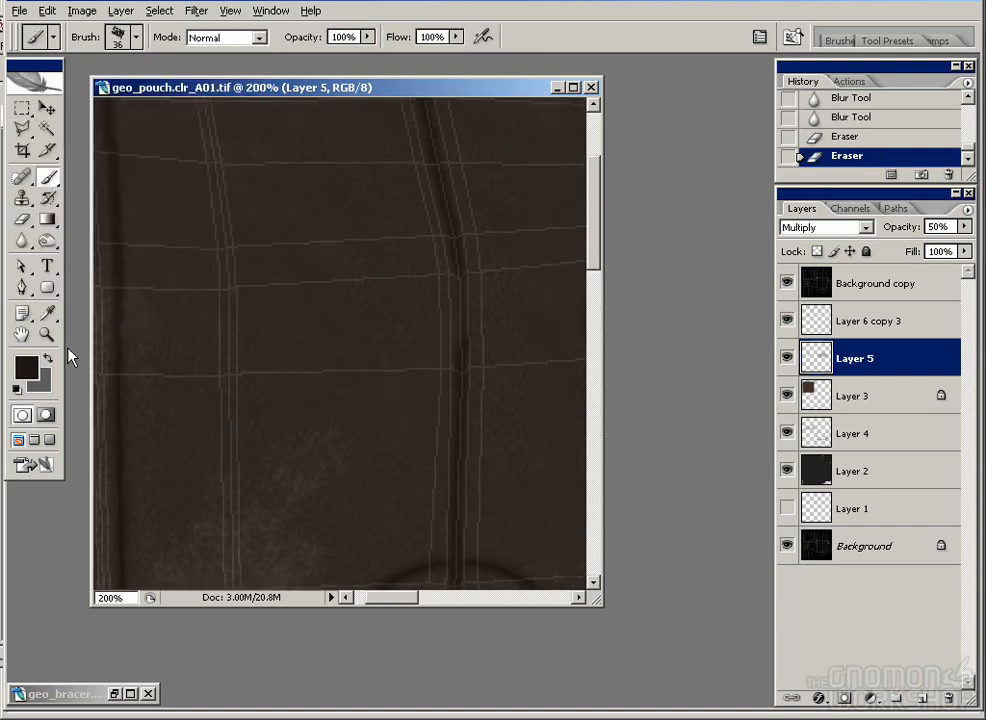
left_click(26, 367)
left_click(405, 319)
left_click(856, 196)
left_click(850, 433)
left_click_drag(292, 400, 355, 240)
key("ctrl+z")
left_click_drag(403, 328, 274, 362)
key("ctrl+minus")
mouse_move(409, 249)
left_mouse_down()
mouse_move(458, 238)
mouse_move(340, 258)
left_mouse_up()
key("ctrl+z")
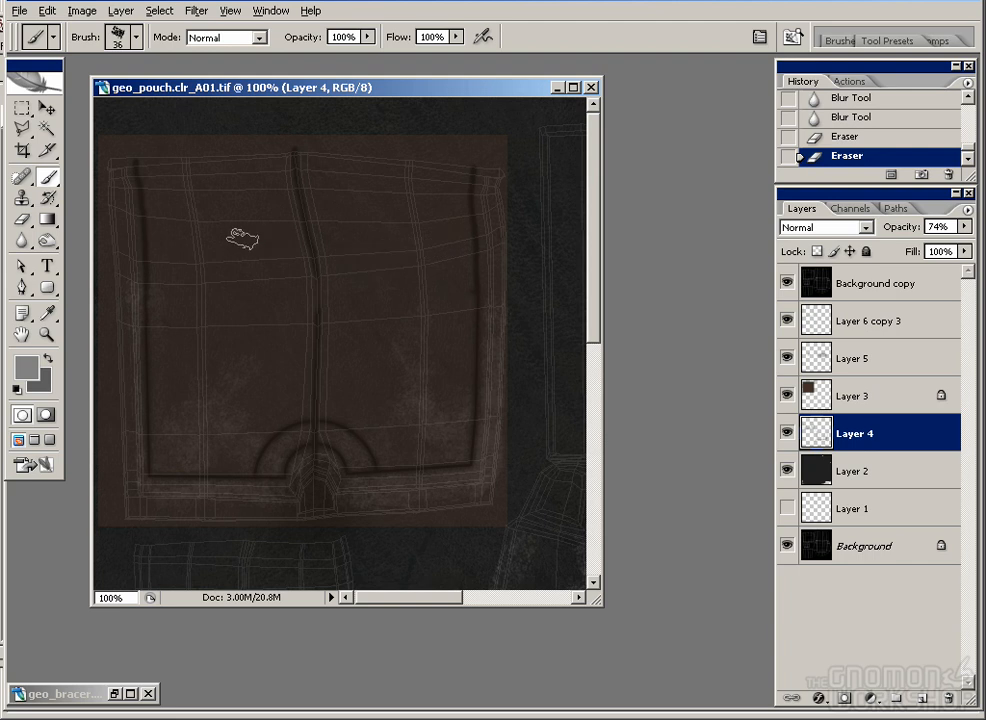
Step: In Maya, select pouch_7 and examine in the UV Texture Editor which part of the pouch the upper flap UVs cover
key("alt+Tab")
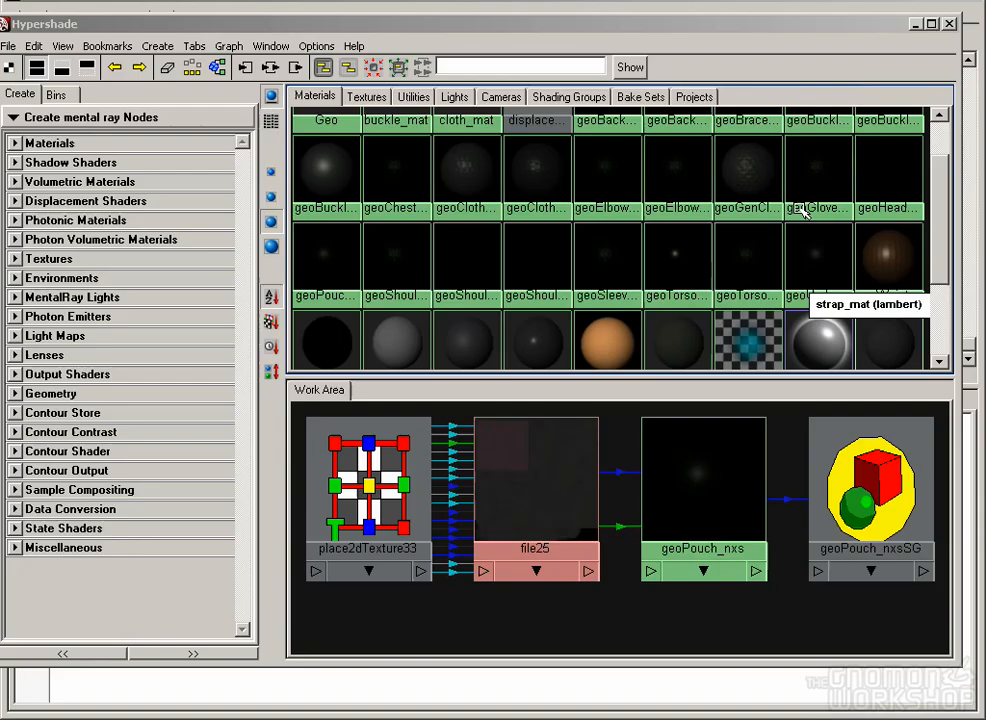
left_click(934, 3)
left_click(932, 3)
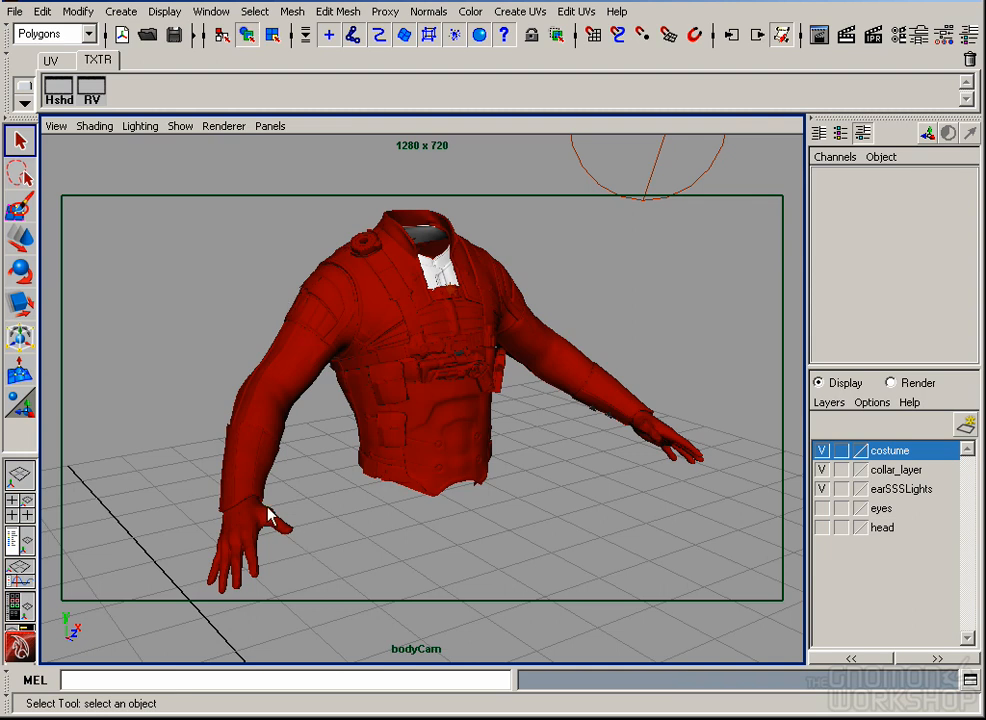
left_click(385, 395)
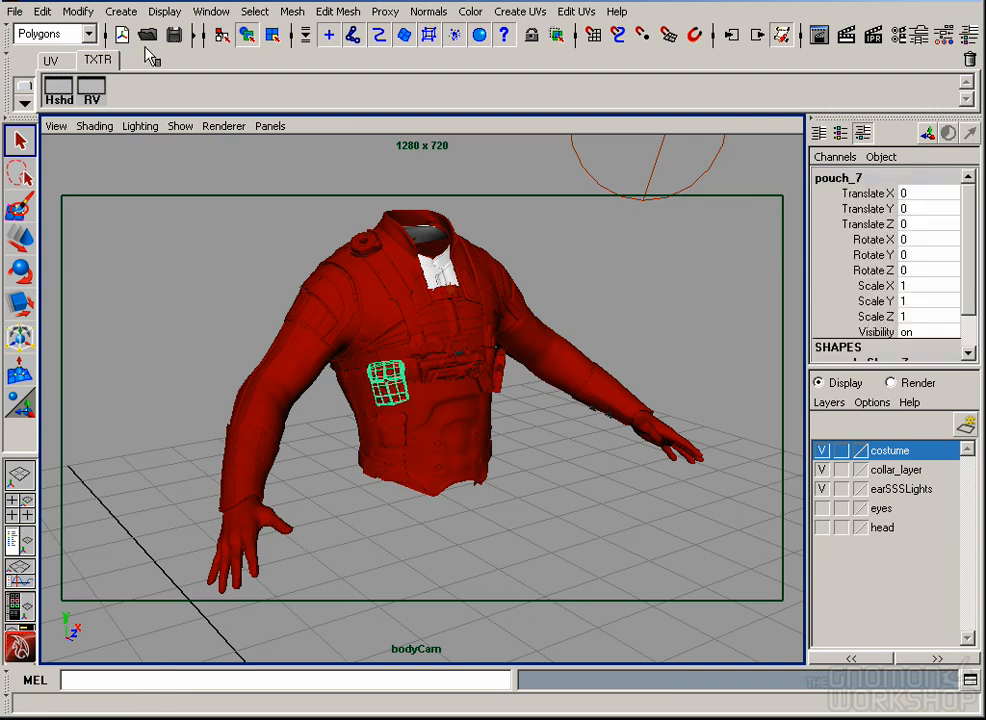
left_click(89, 86)
right_click(313, 270)
left_click(352, 274)
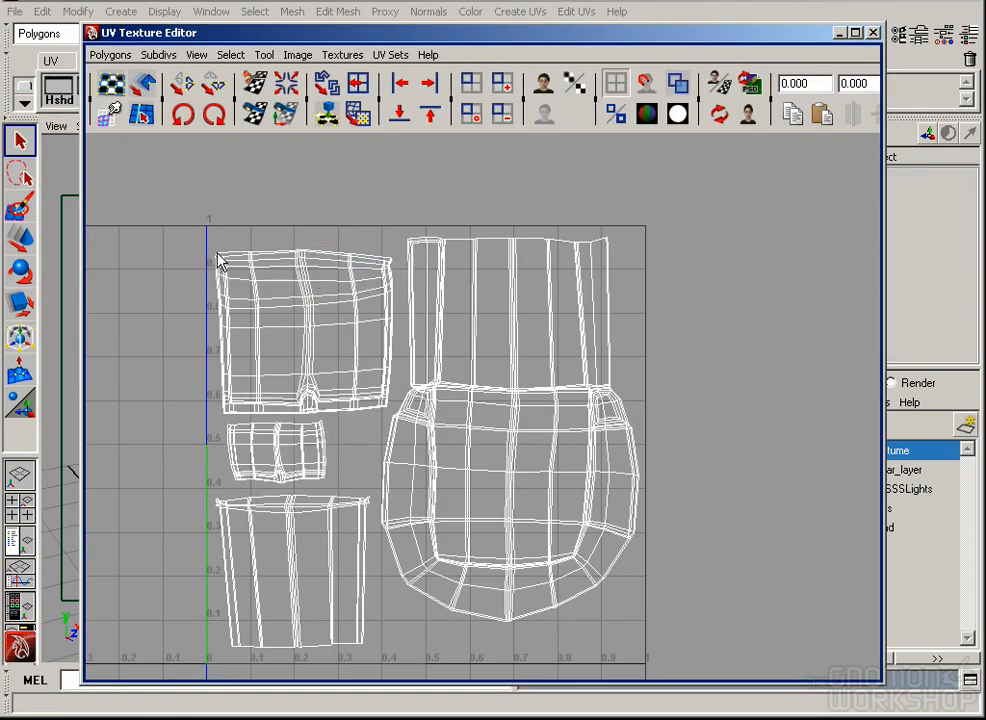
left_click_drag(208, 276, 394, 292)
left_click(841, 32)
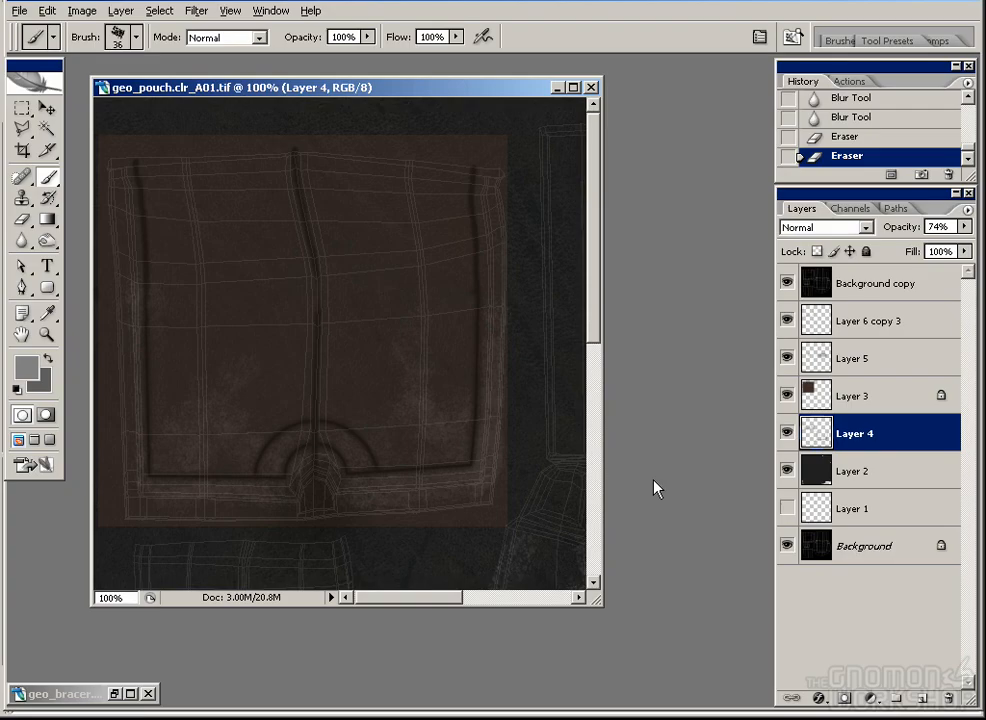
Step: In Photoshop, paint a grey textured wear band across the upper part of the brown flap on Layer 4
mouse_move(378, 214)
left_mouse_down()
mouse_move(302, 187)
mouse_move(153, 210)
mouse_move(115, 197)
left_mouse_up()
mouse_move(398, 203)
left_mouse_down()
mouse_move(473, 202)
mouse_move(242, 218)
mouse_move(440, 229)
left_mouse_up()
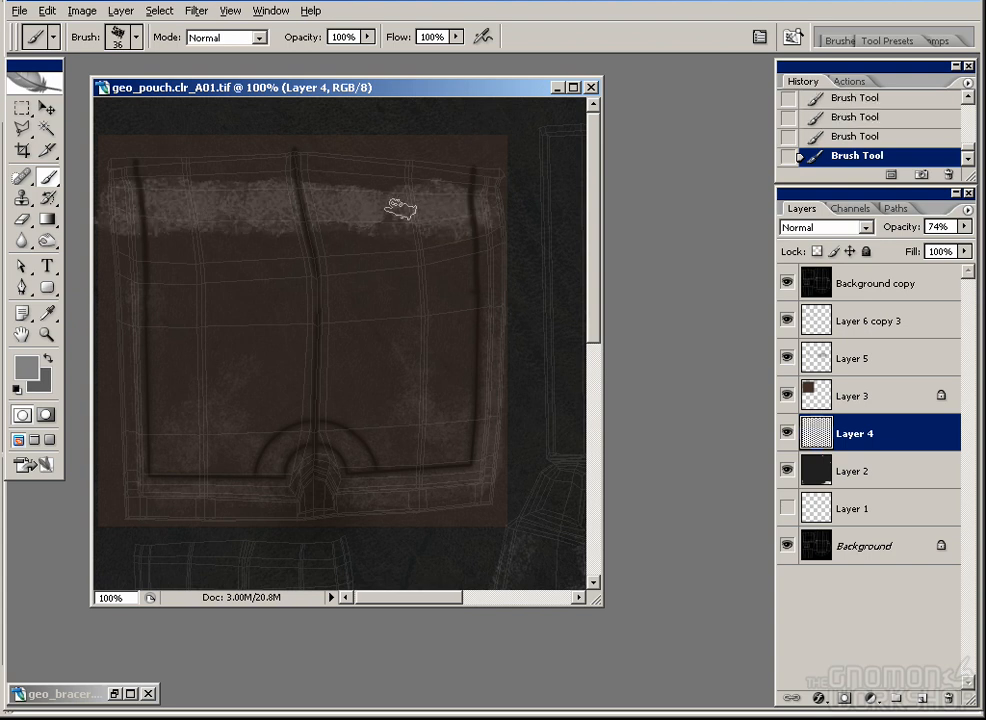
Step: Switch to the 39 px textured brush and extend the grey wear slightly below the upper band on Layer 4
left_click(136, 37)
left_click_drag(224, 264, 225, 273)
left_click(195, 232)
left_click(343, 280)
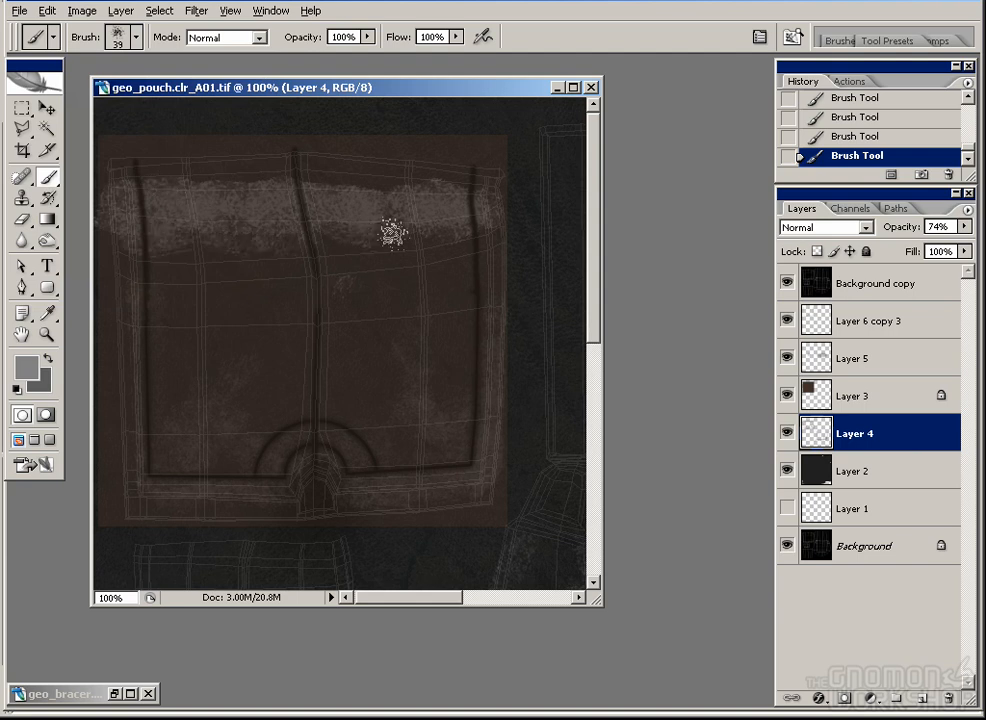
Step: Break up the flap's grey wear band with the 39 px textured eraser and hide the Background copy wireframe
key("e")
left_click(136, 37)
left_click(180, 214)
mouse_move(368, 226)
left_mouse_down()
mouse_move(292, 222)
mouse_move(330, 222)
left_mouse_up()
mouse_move(170, 213)
left_mouse_down()
mouse_move(130, 233)
mouse_move(162, 221)
mouse_move(425, 226)
mouse_move(218, 211)
mouse_move(467, 232)
mouse_move(363, 215)
mouse_move(418, 246)
left_mouse_up()
left_click_drag(176, 187, 459, 183)
left_click(789, 284)
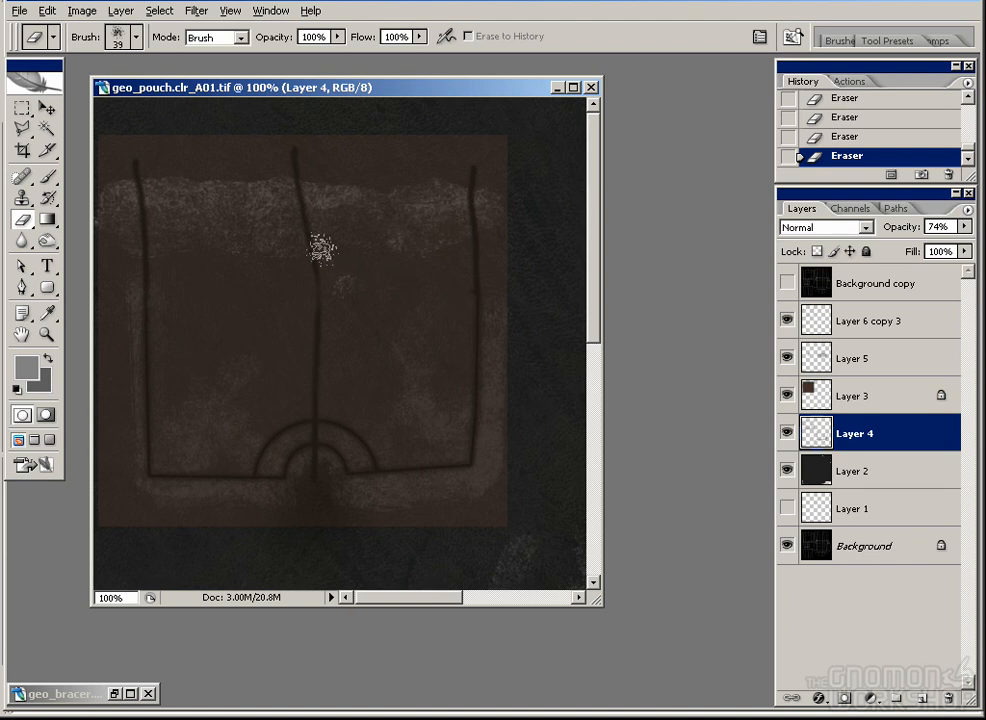
Step: Enlarge the Blur tool's brush and soften the wear band, including where it meets the flap's right edge
key("r")
left_click(199, 190)
key("bracketright")
key("bracketright")
key("bracketright")
left_click_drag(506, 198, 483, 236)
Step: Erase along the lower and upper edges of the wear band on Layer 4 to make it thinner and fainter
key("e")
mouse_move(155, 254)
left_mouse_down()
mouse_move(236, 227)
mouse_move(305, 252)
left_mouse_up()
left_click(138, 200)
mouse_move(230, 163)
left_mouse_down()
mouse_move(383, 170)
mouse_move(510, 213)
mouse_move(329, 194)
left_mouse_up()
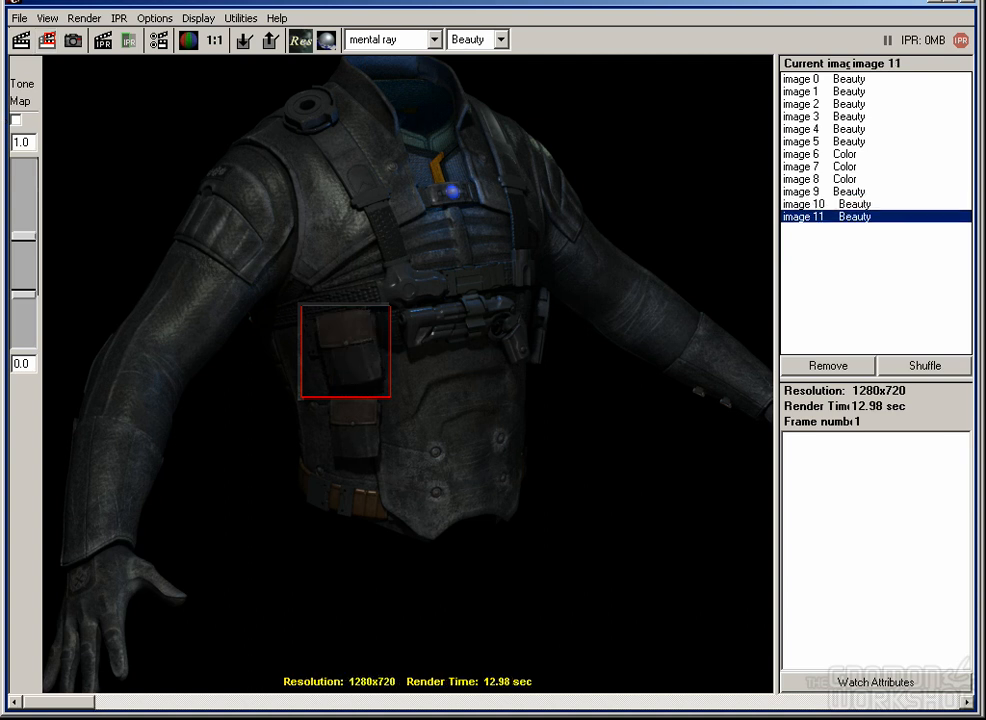
Step: Save the file and test-render the region around the lower pouch in Maya's Render View with mental ray
left_click(537, 408)
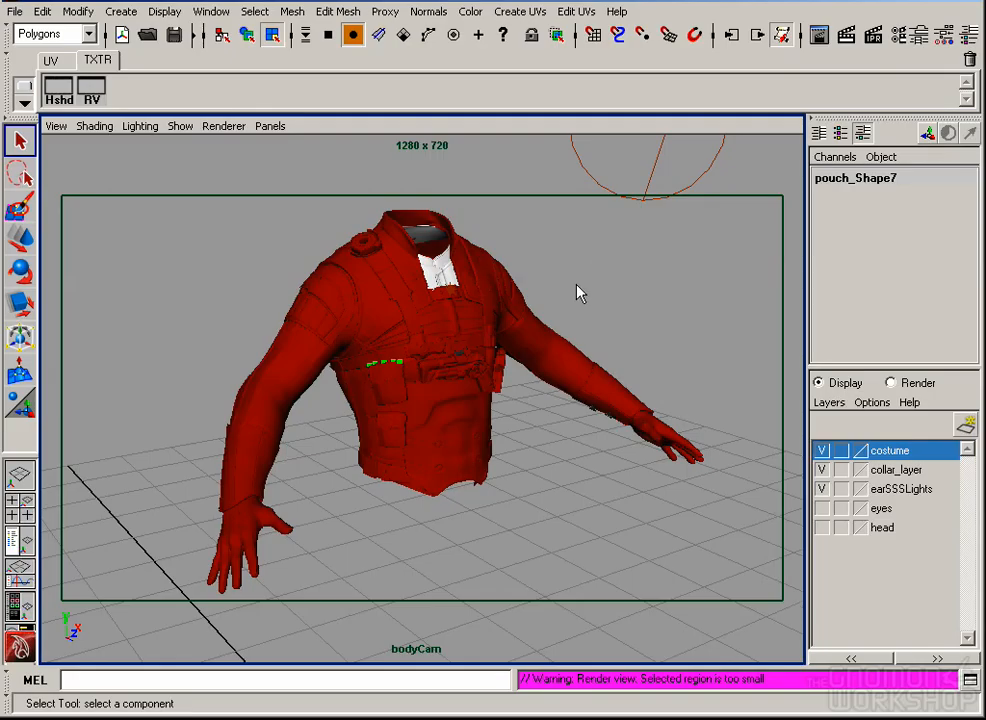
key("ctrl+s")
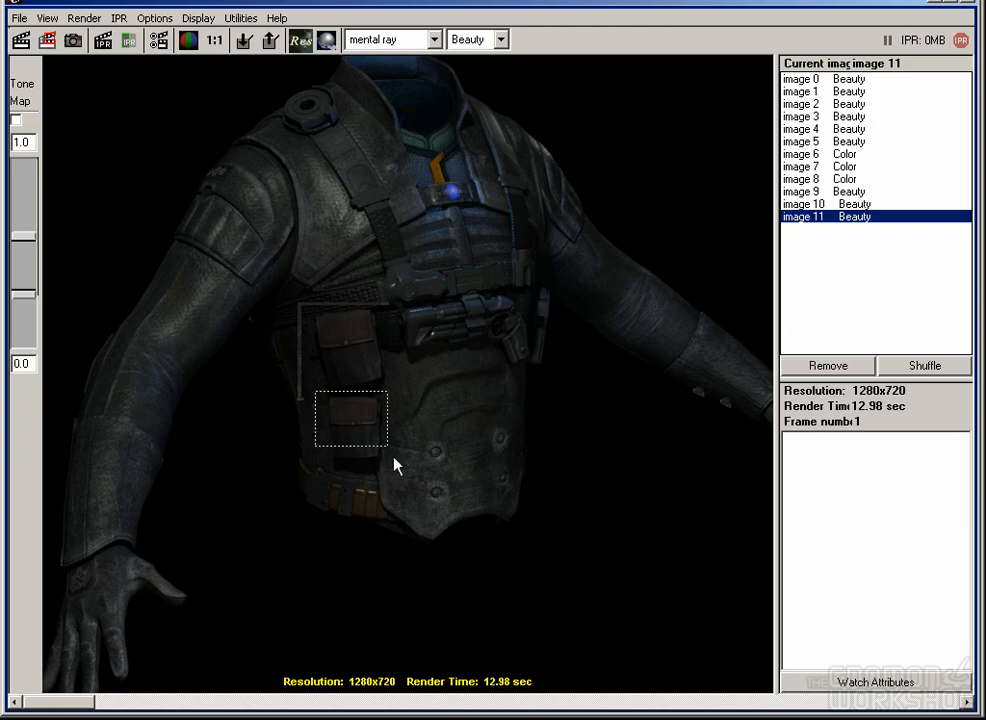
left_click_drag(395, 465, 399, 477)
left_click(47, 39)
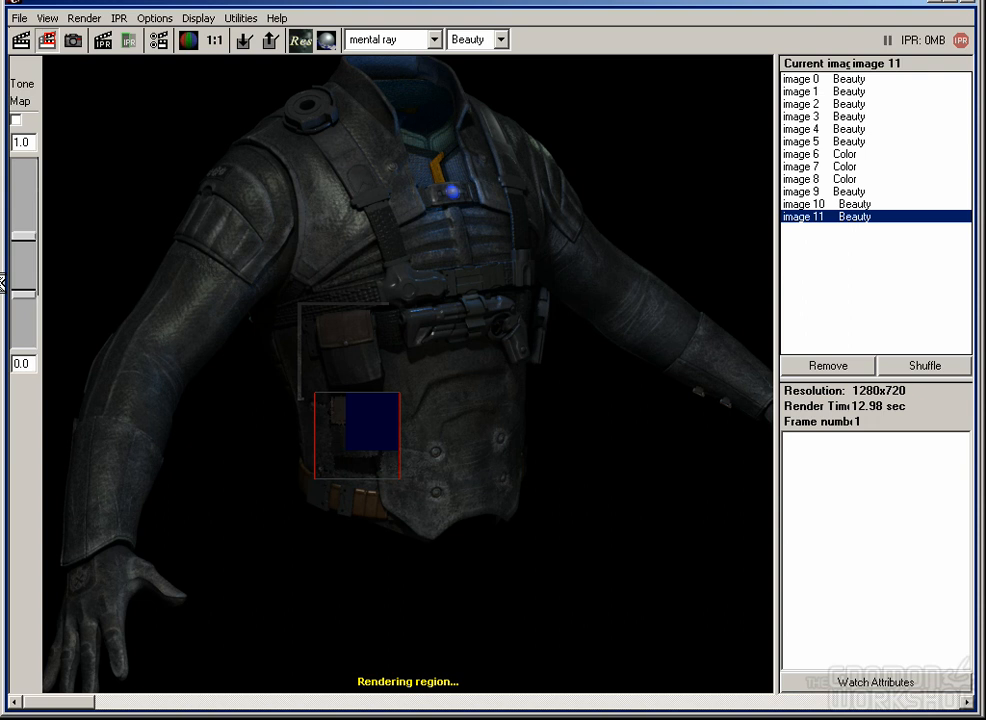
left_click(659, 430)
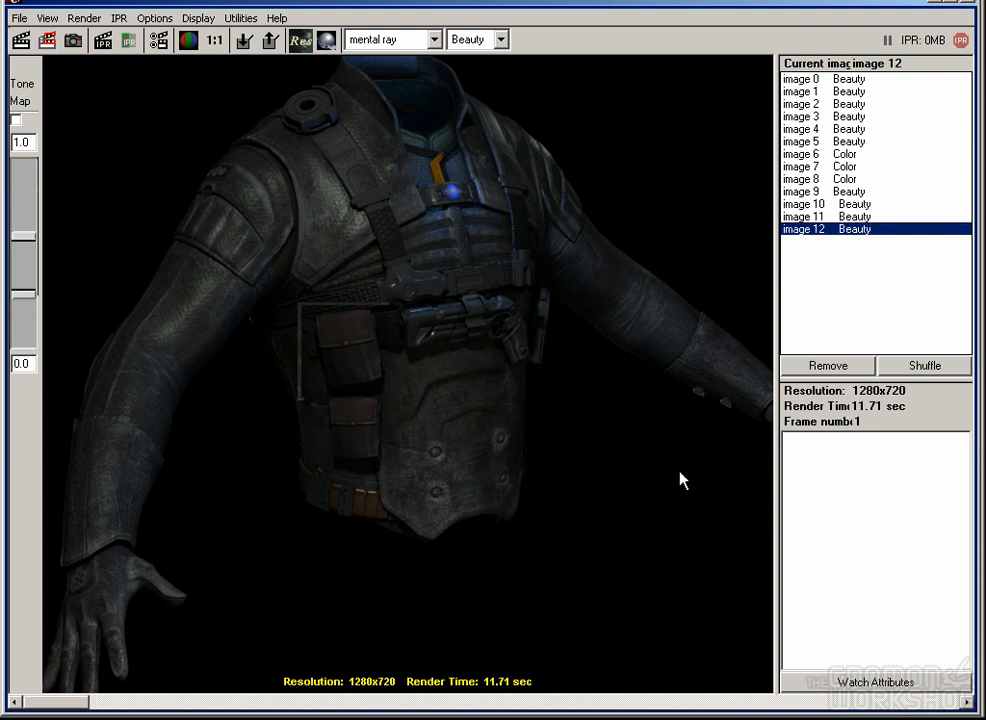
left_click_drag(596, 246, 556, 347)
left_click(935, 5)
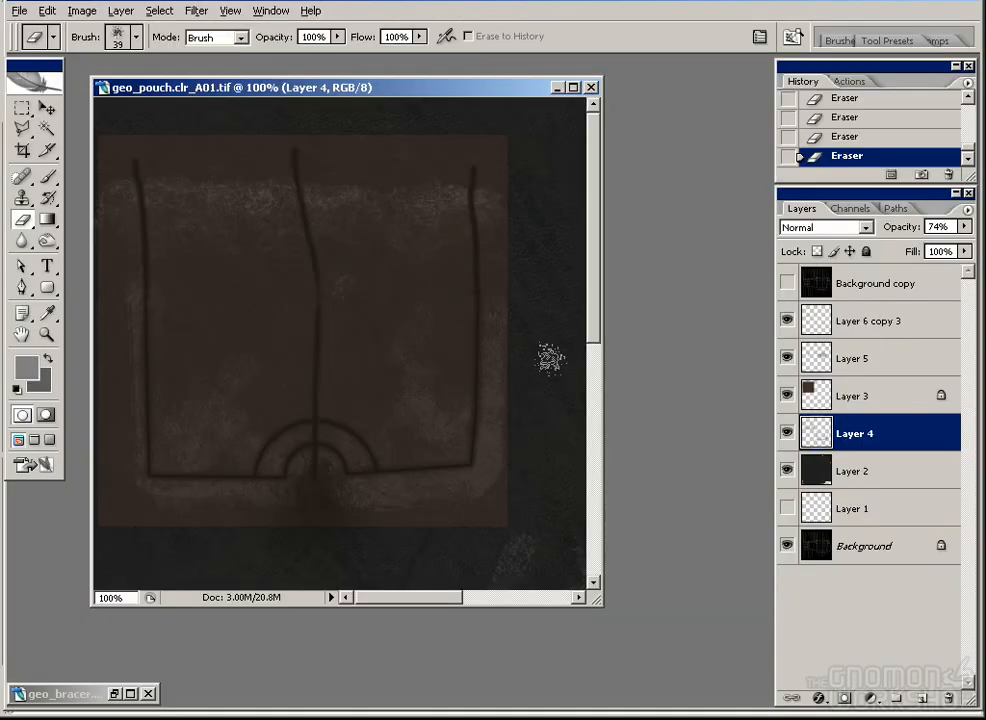
Step: Back in Photoshop, add a new layer above Layer 6 copy 3 and fill it with a mid-grey of value 50
mouse_move(376, 386)
left_mouse_down()
mouse_move(420, 334)
mouse_move(390, 343)
left_mouse_up()
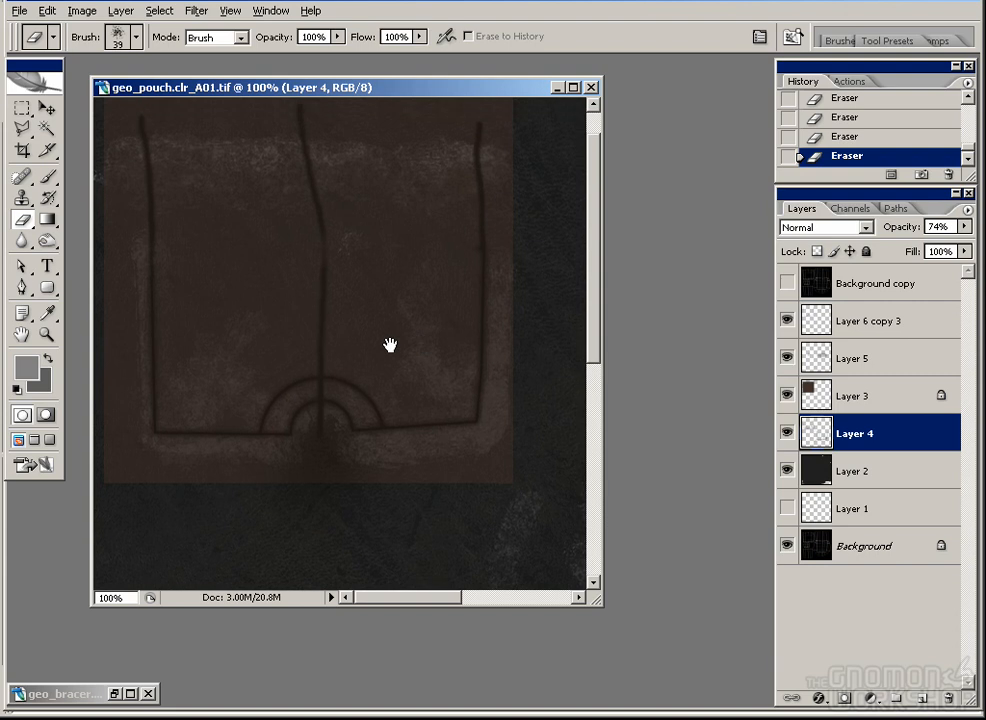
left_click(870, 322)
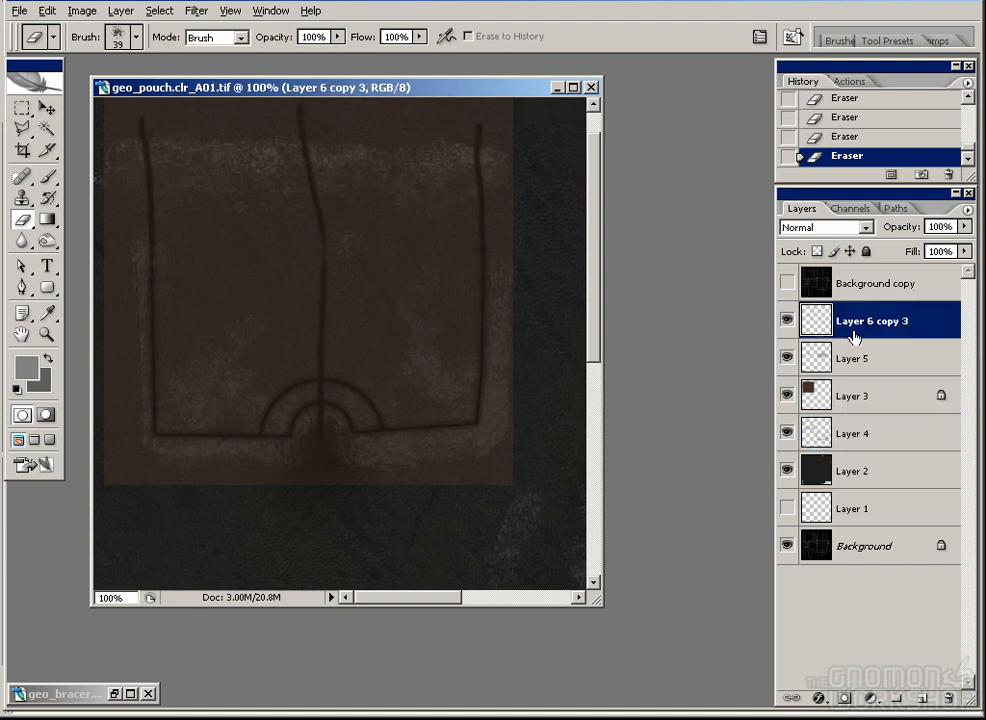
left_click(922, 698)
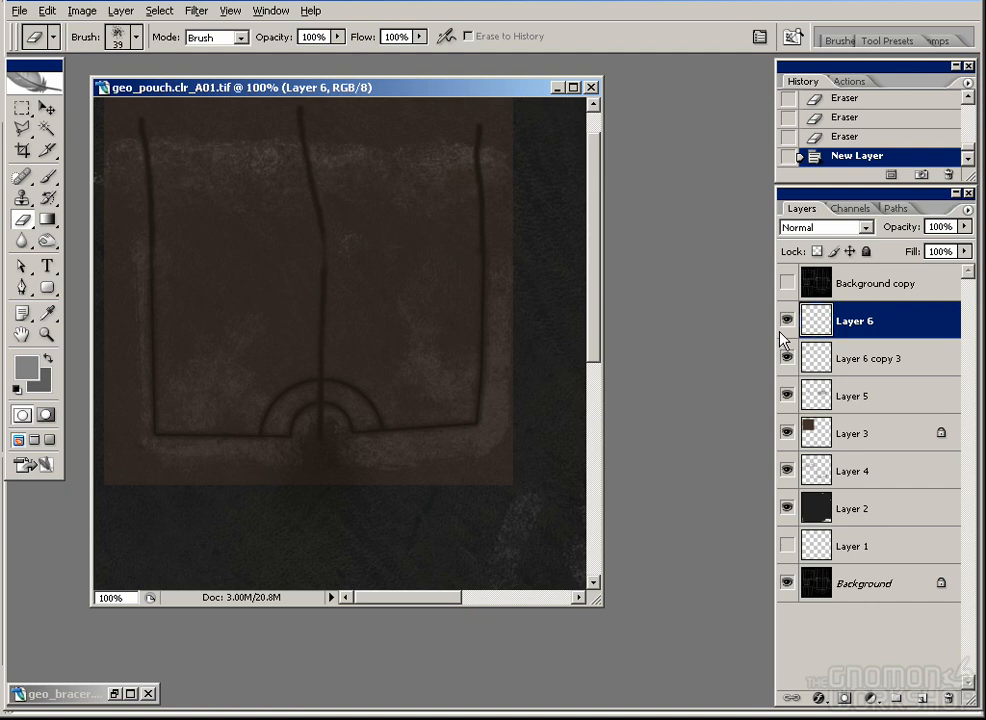
left_click(32, 367)
left_click_drag(752, 350, 722, 350)
type("50")
left_click(823, 202)
key("e")
key("alt+BackSpace")
Step: Duplicate Layer 6 copy 3 above the grey layer and erase its horizontal seam remnants and the stub inside the small arch with a 19 px hard eraser
mouse_move(861, 366)
left_mouse_down()
mouse_move(937, 625)
mouse_move(922, 697)
mouse_move(874, 310)
left_mouse_up()
mouse_move(504, 422)
left_mouse_down()
mouse_move(335, 289)
mouse_move(478, 486)
mouse_move(511, 497)
left_mouse_up()
left_click(134, 37)
left_click_drag(222, 264, 222, 224)
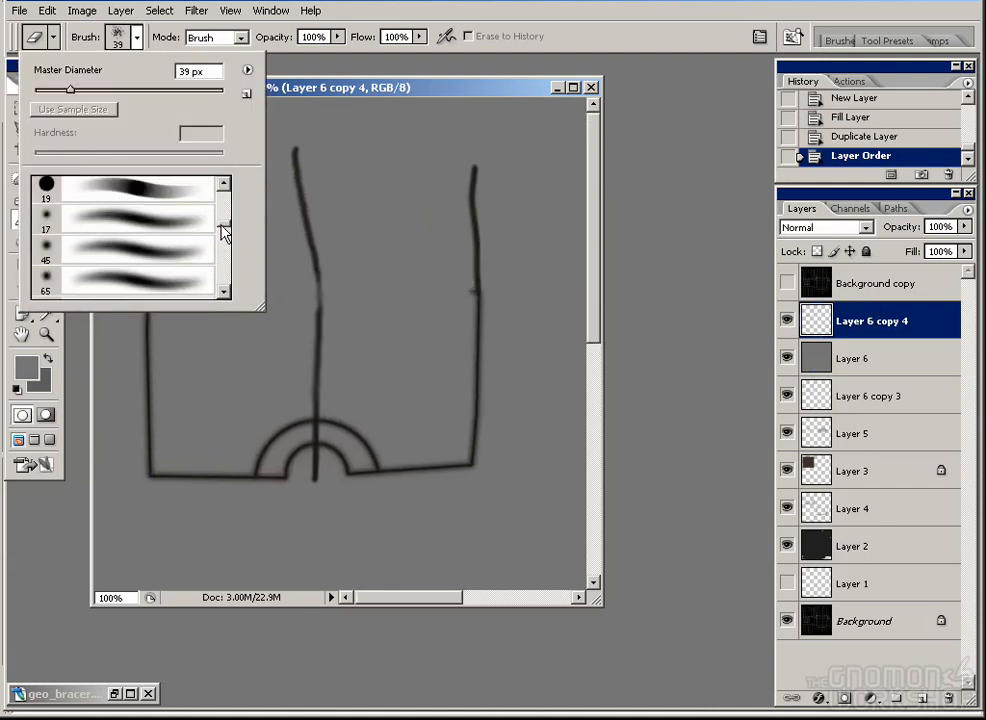
left_click(183, 255)
key("Return")
left_click(464, 296)
left_click(259, 289)
left_click(280, 298)
left_click(155, 300)
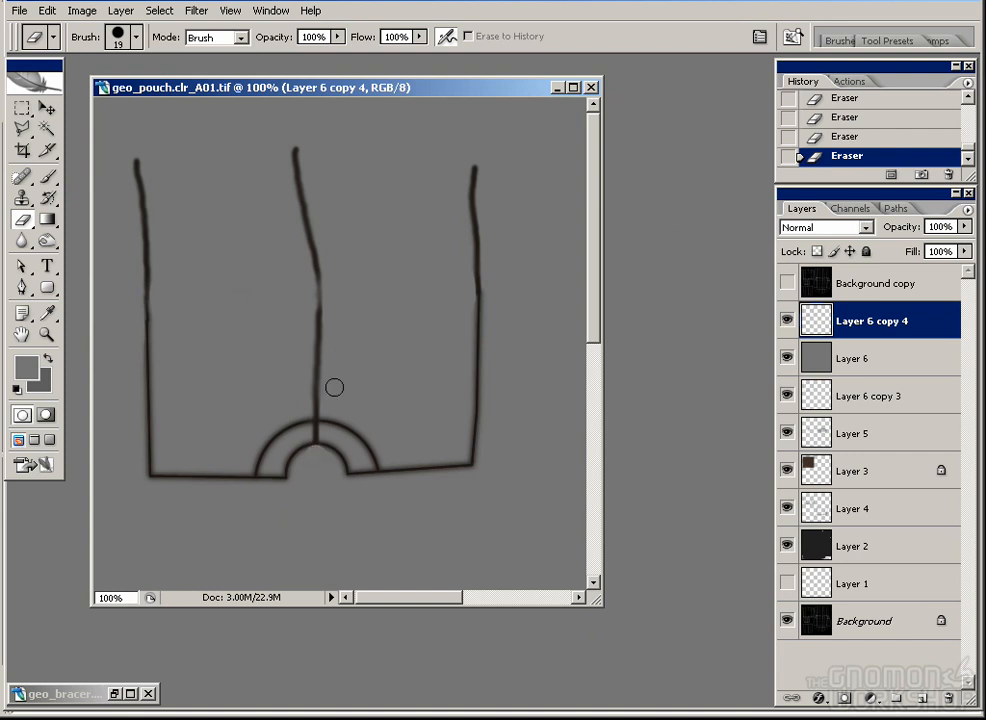
Step: Soften the centre seam line on Layer 6 copy 4 with the Blur tool
key("r")
left_click_drag(312, 374, 317, 437)
left_click_drag(286, 133, 315, 280)
Step: Hide Layer 6 and Layer 6 copy 4, and erase the seam stub inside the small arch on Layer 6 copy 3
left_click(786, 319)
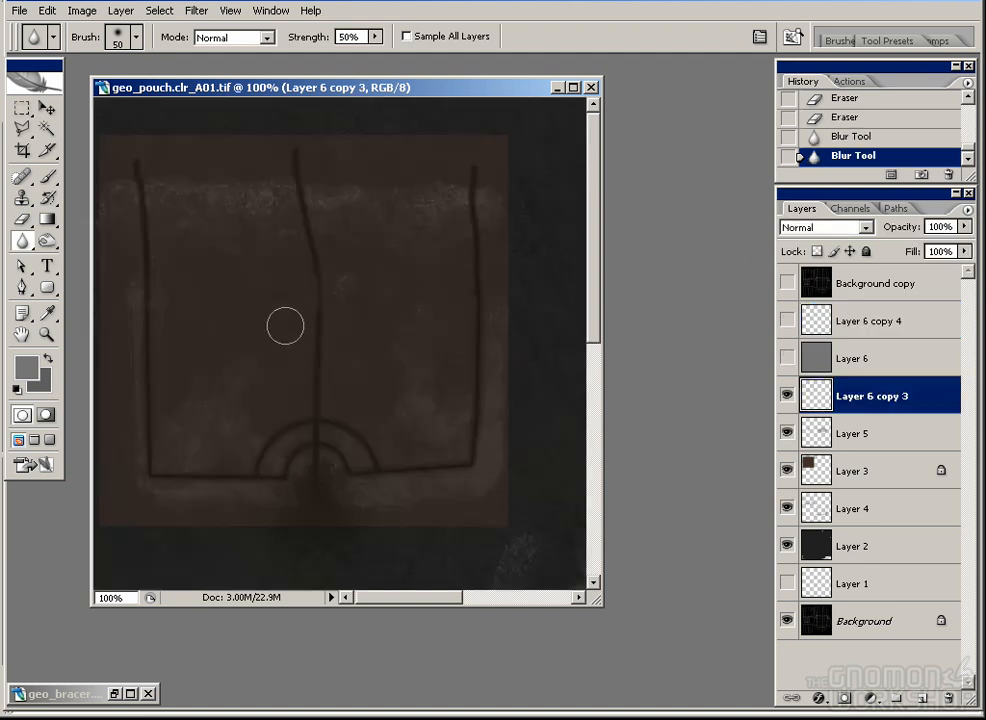
key("e")
left_click_drag(316, 456, 314, 469)
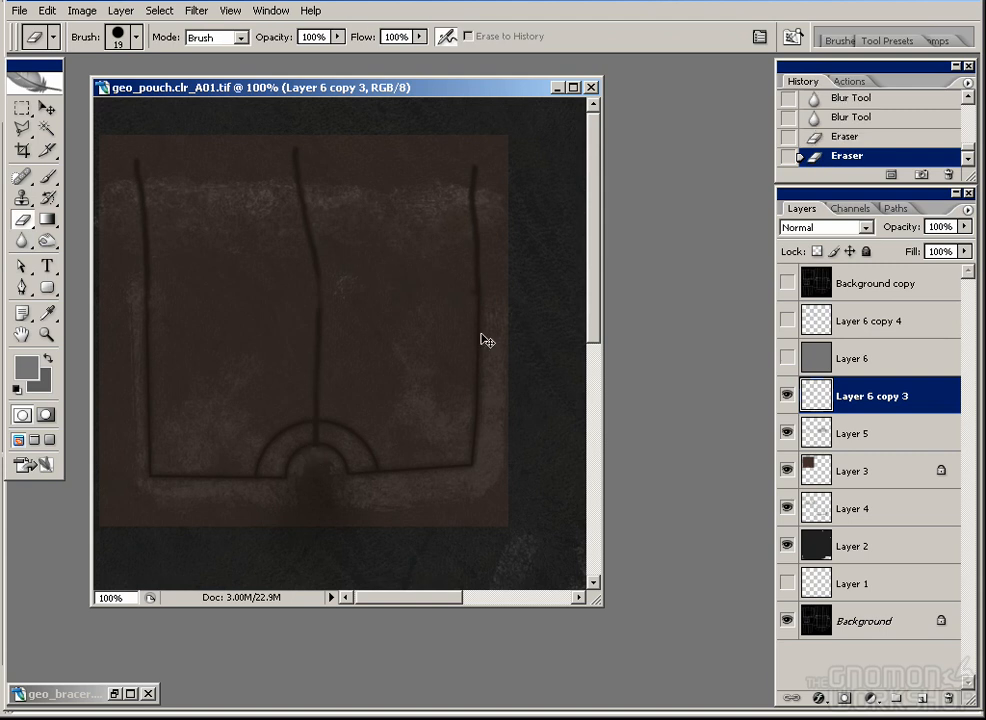
Step: Show the grey layers again, outline the left flap panel with the Polygonal Lasso on Layer 6 copy 4, fill it with light grey and deselect
left_click_drag(786, 358, 786, 320)
left_click(844, 322)
left_click(22, 108)
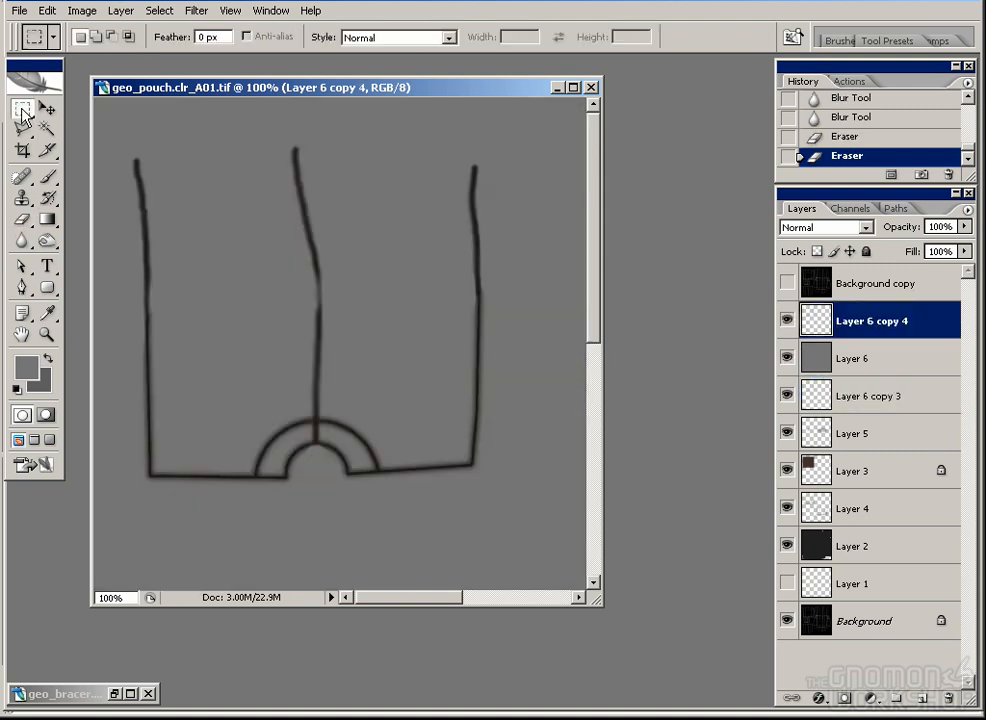
left_click(22, 128)
left_click(154, 469)
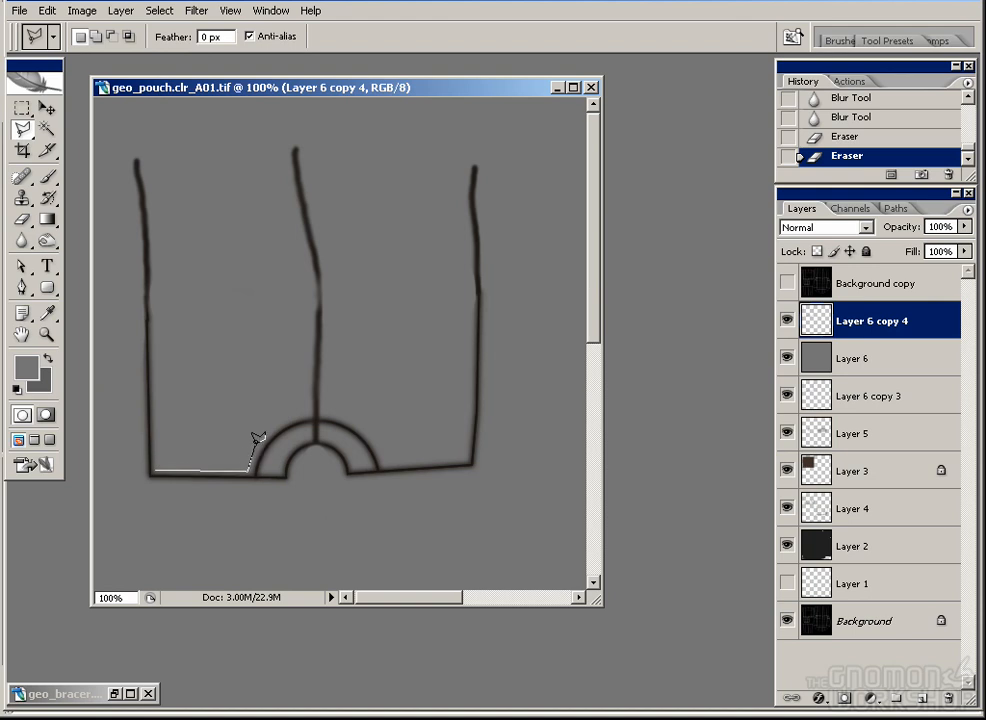
left_click(308, 410)
left_click(310, 301)
left_click(285, 145)
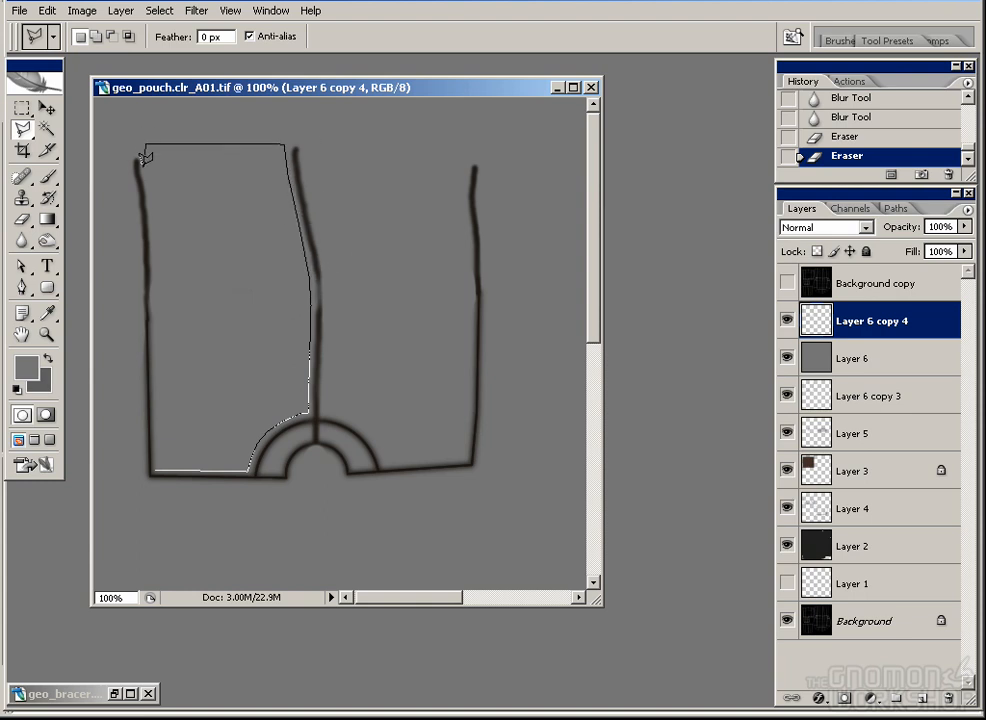
left_click(155, 250)
left_click(156, 466)
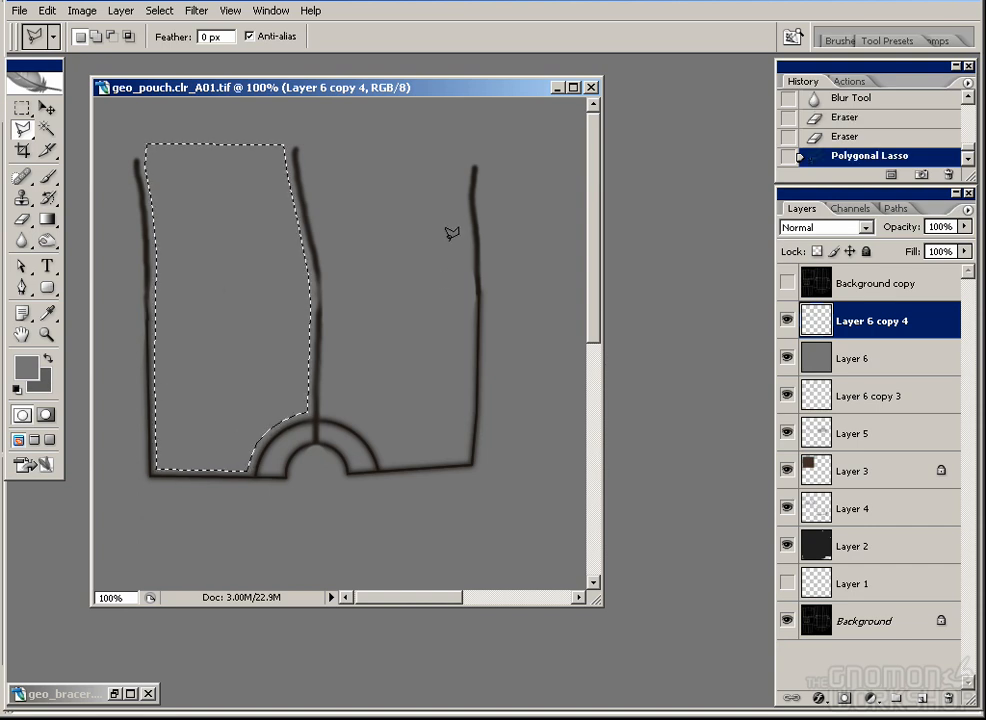
left_click(27, 367)
left_click(409, 292)
key("Return")
key("alt+BackSpace")
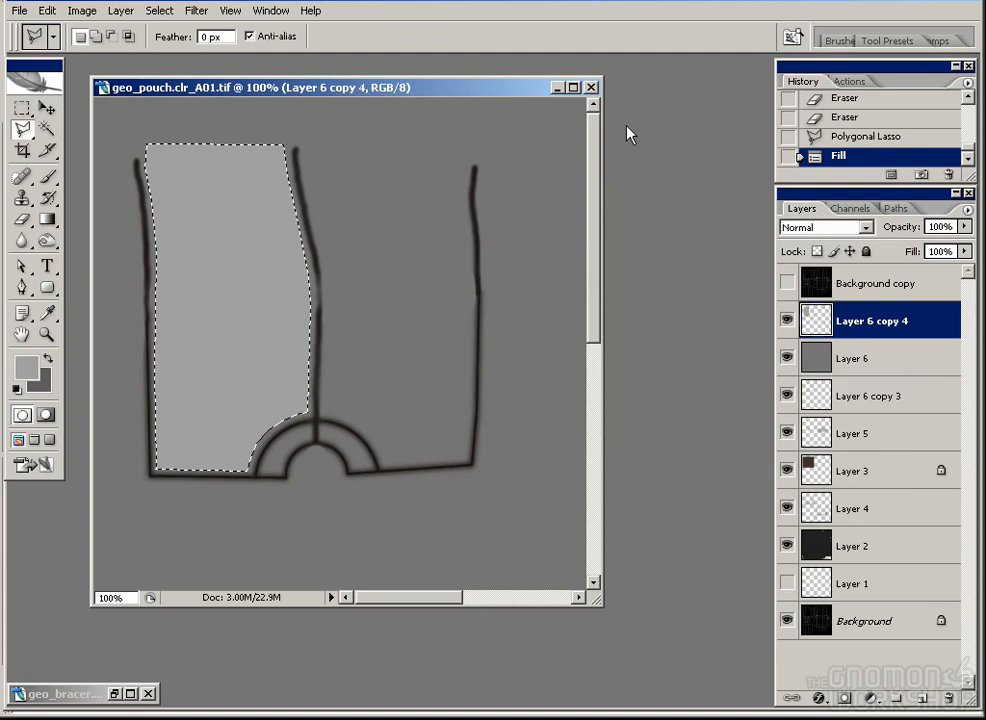
key("ctrl+d")
Step: Outline the right flap panel just inside its seams with the Polygonal Lasso, fill it with the same light grey and deselect
left_click(304, 153)
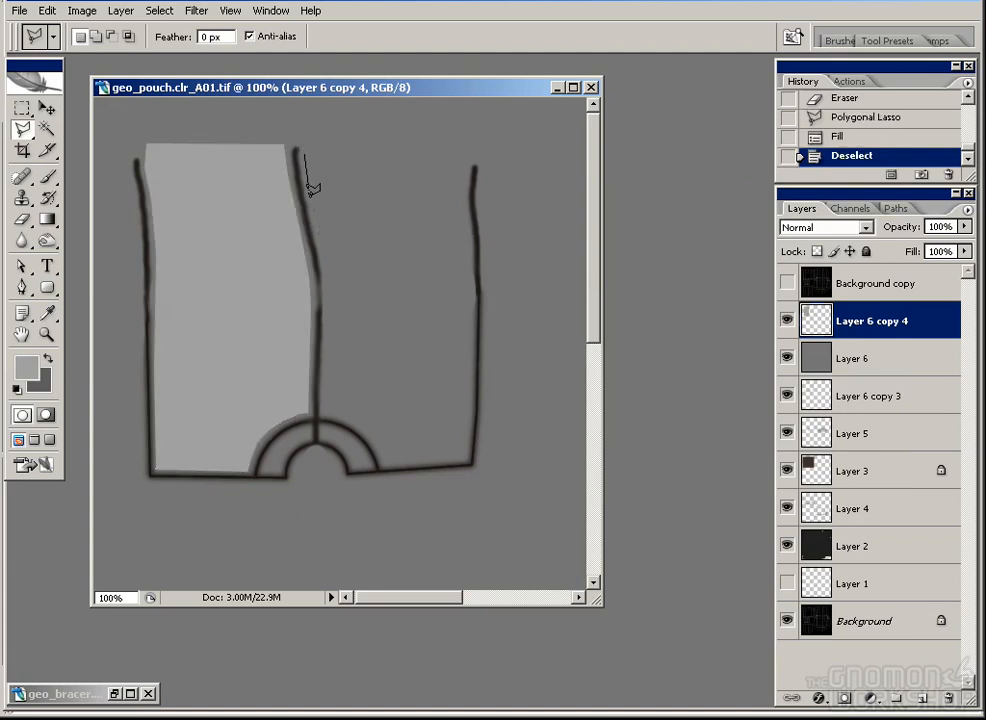
left_click(326, 266)
left_click_drag(381, 450, 384, 462)
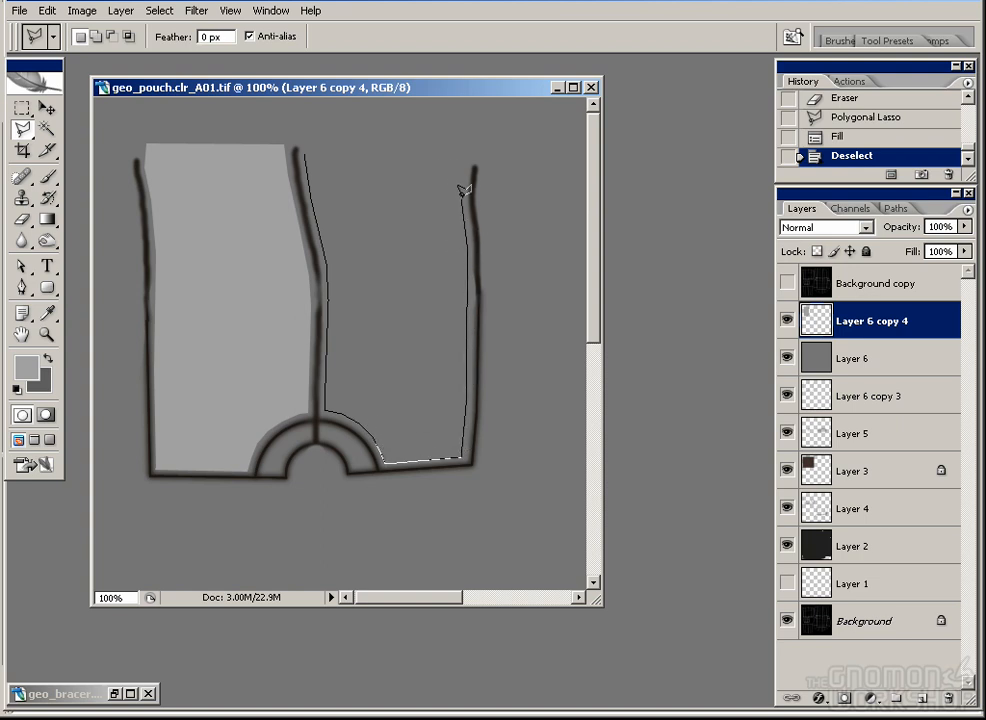
left_click(466, 153)
left_click(305, 155)
key("alt+BackSpace")
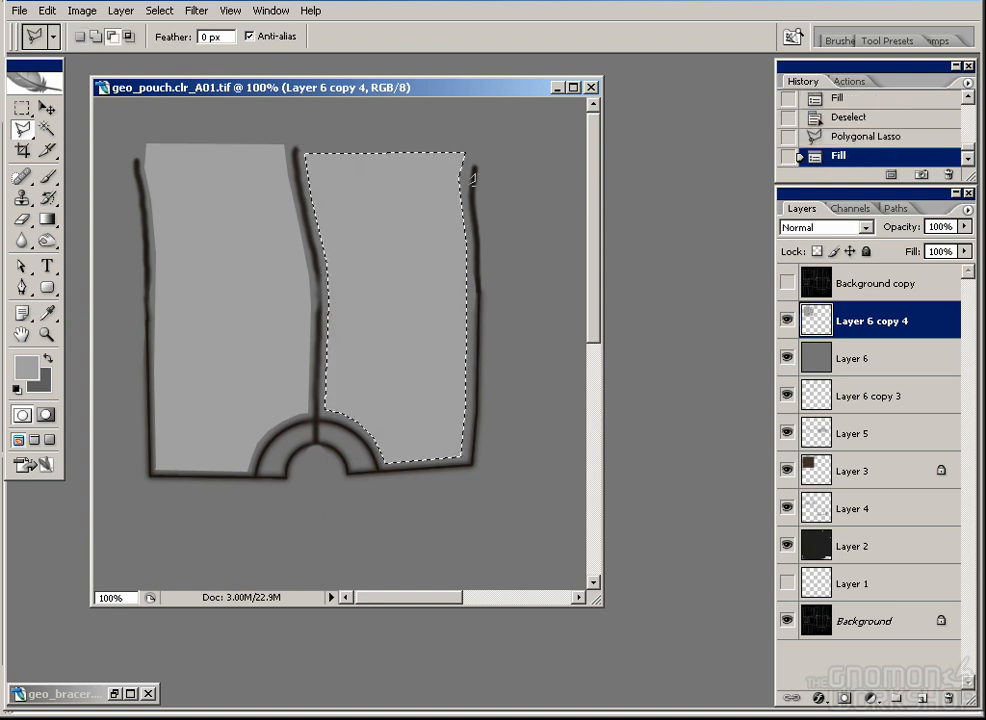
key("ctrl+d")
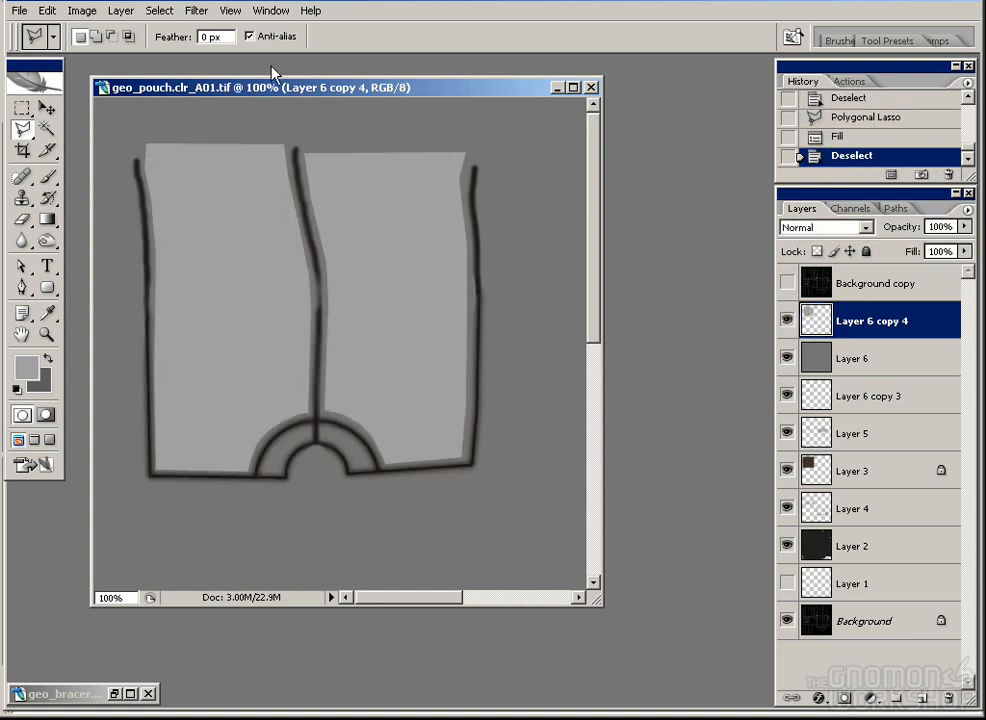
left_click(196, 10)
mouse_move(220, 158)
left_click(455, 230)
left_click_drag(424, 452, 437, 455)
key("Escape")
Step: Undo back to the right panel's lasso selection, fill it with light grey on a new layer and deselect
key("l")
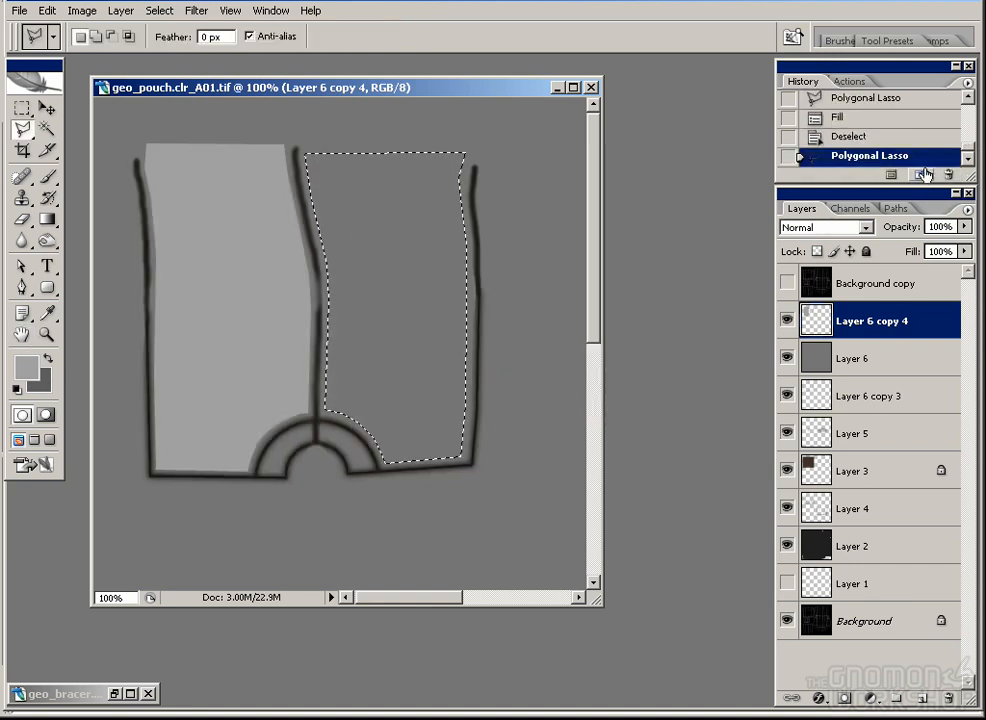
key("ctrl+shift+alt+n")
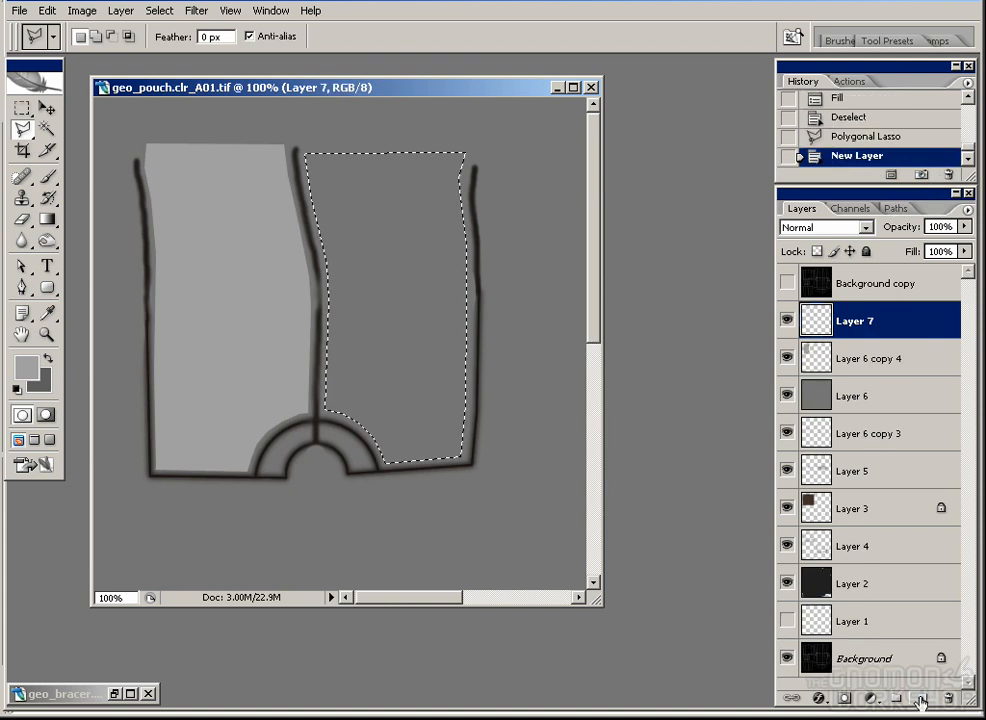
key("alt+BackSpace")
key("ctrl+d")
Step: Select the left panel's grey fill on Layer 6 copy 4 with the Magic Wand, cut it to a new layer and realign it with the seams
key("w")
left_click(249, 279)
key("ctrl+z")
left_click(900, 356)
left_click(290, 315)
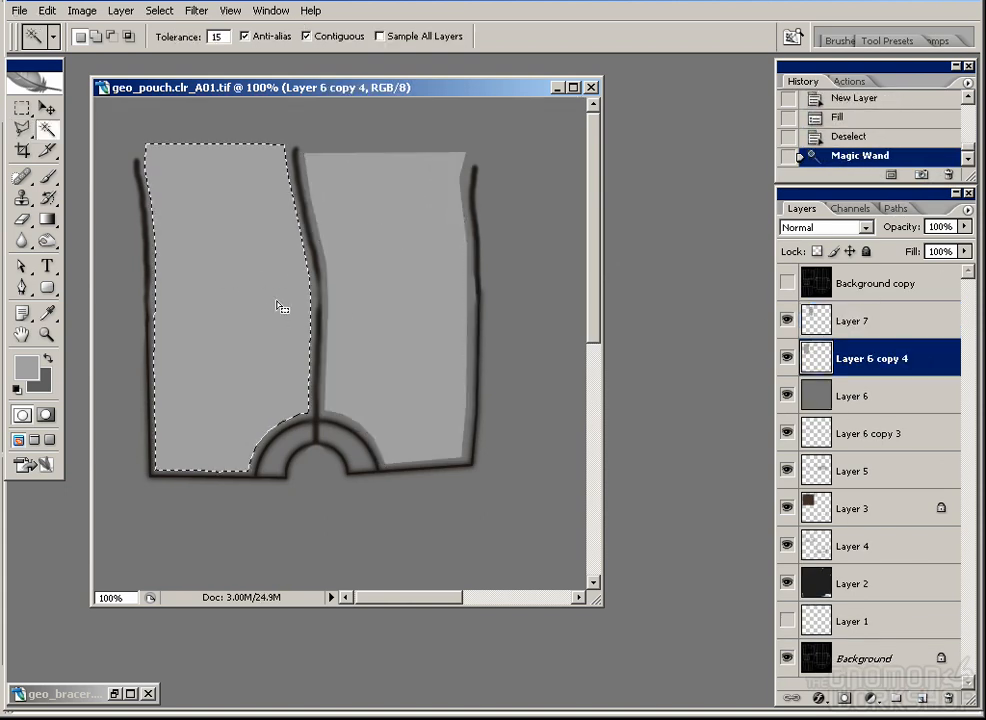
key("ctrl+x")
left_click(924, 698)
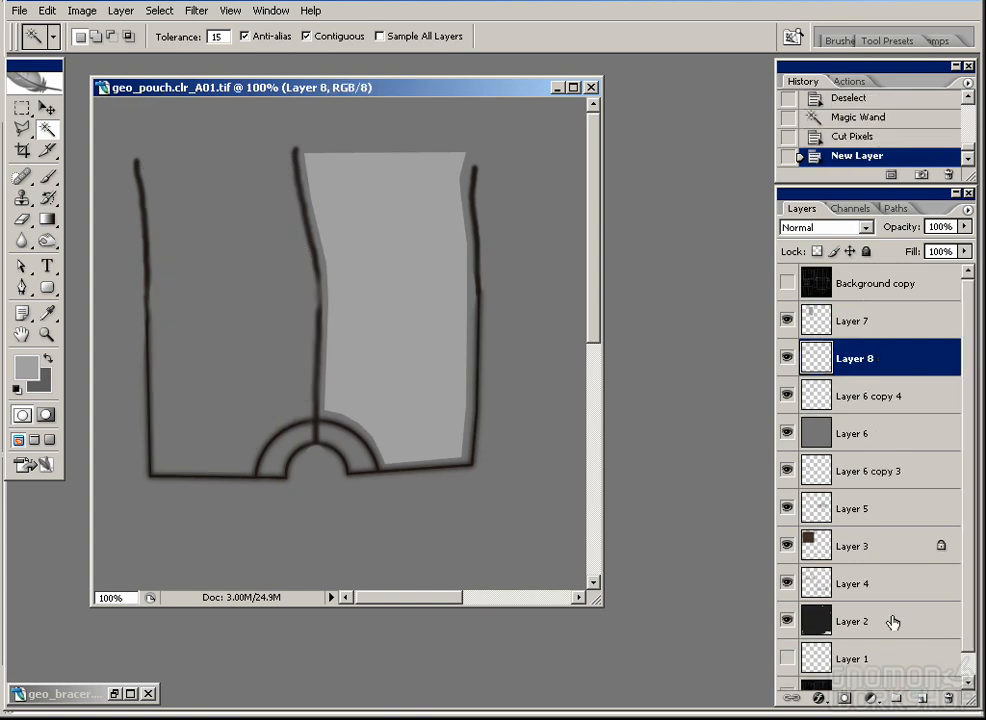
key("ctrl+v")
key("v")
left_click_drag(340, 410, 249, 373)
Step: Merge Layer 7 and Layer 8 and apply a Gaussian Blur with a 3.6 pixel radius to the result
left_click(900, 321, "shift")
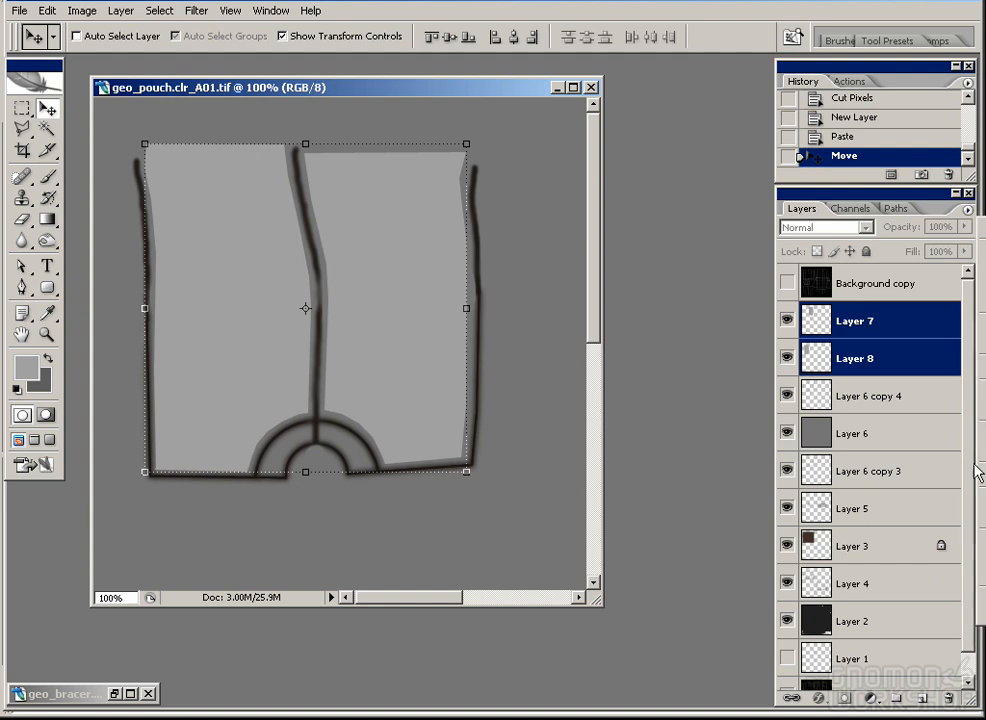
key("ctrl+e")
left_click(196, 10)
mouse_move(360, 158)
left_click(451, 216)
left_click_drag(418, 452, 446, 457)
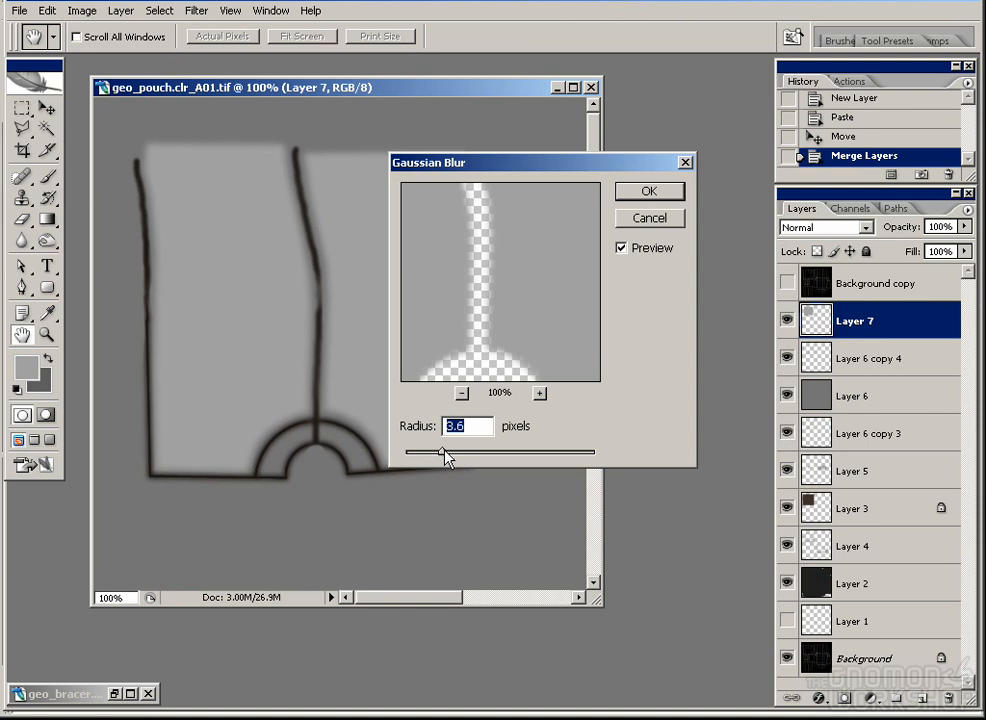
left_click(640, 192)
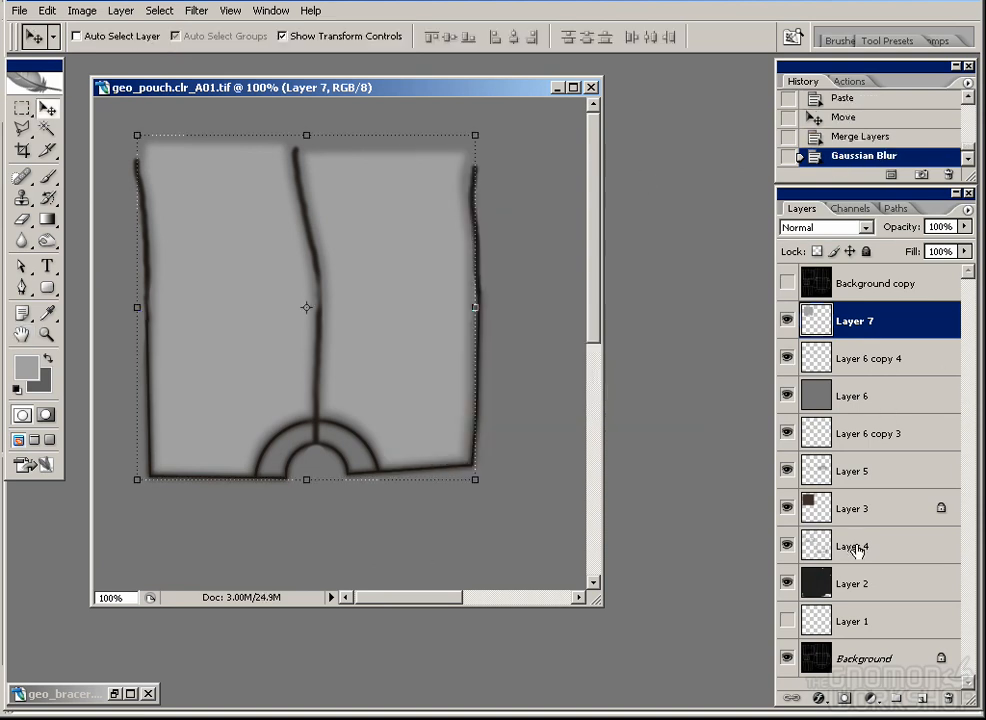
Step: Duplicate Layer 4, place the copy above Layer 7 and set its opacity to 79%
key("ctrl+j")
left_click_drag(850, 545, 888, 312)
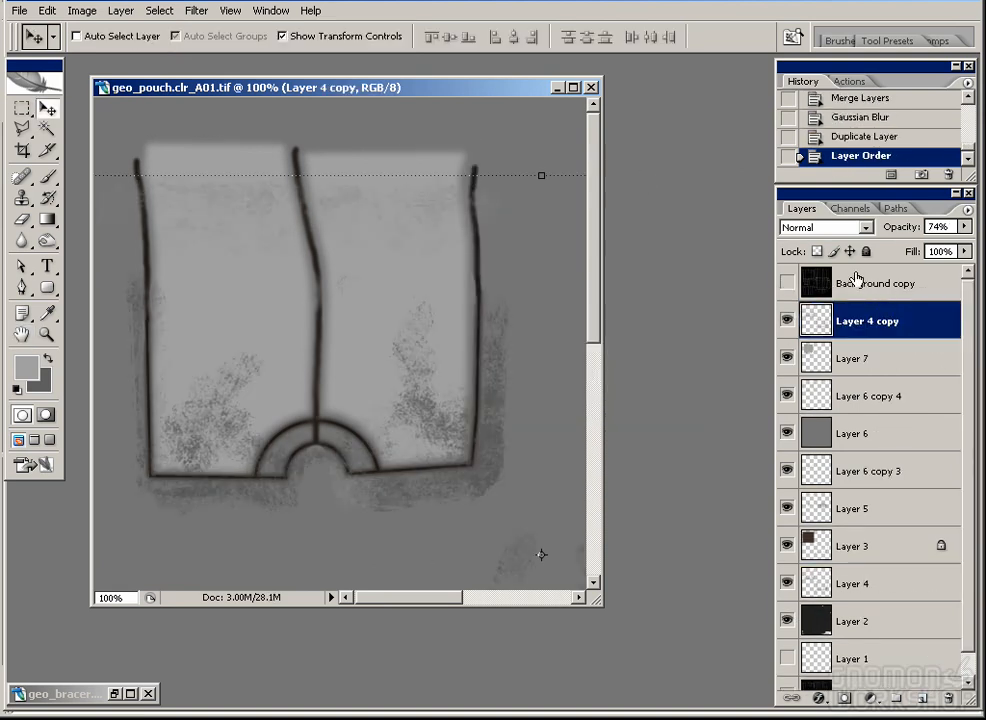
left_click(964, 226)
left_click_drag(951, 242, 956, 242)
left_click_drag(418, 414, 410, 414)
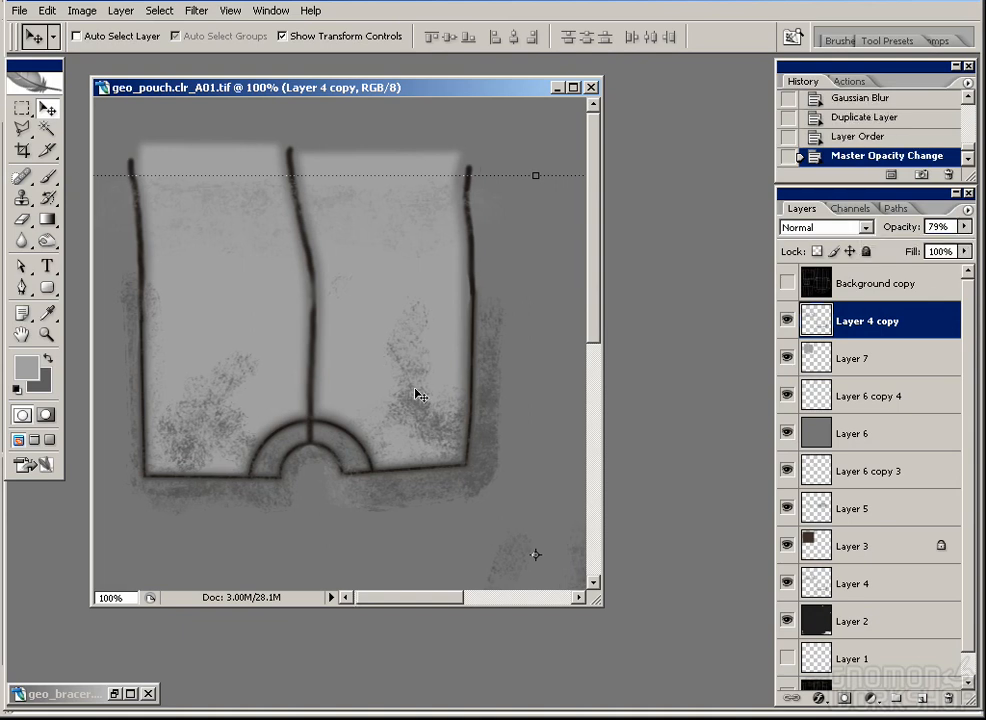
Step: Move the Layer 6 copy 4 seam lines above Layer 4 copy in the layer stack
left_click_drag(498, 396, 444, 396)
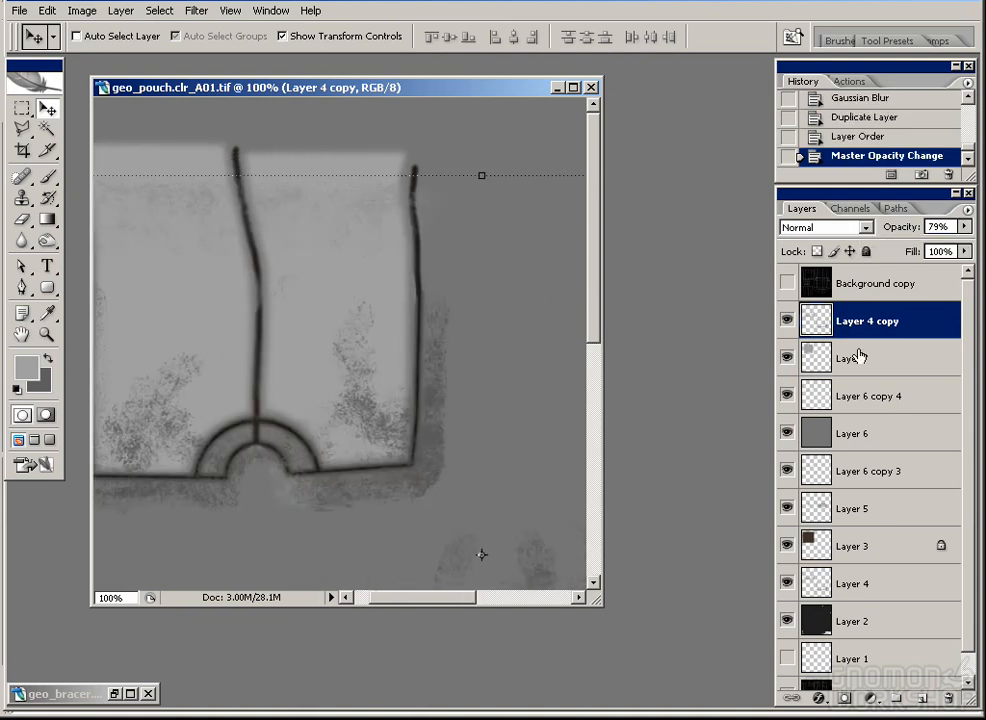
left_click_drag(867, 403, 856, 319)
left_click_drag(444, 337, 504, 337)
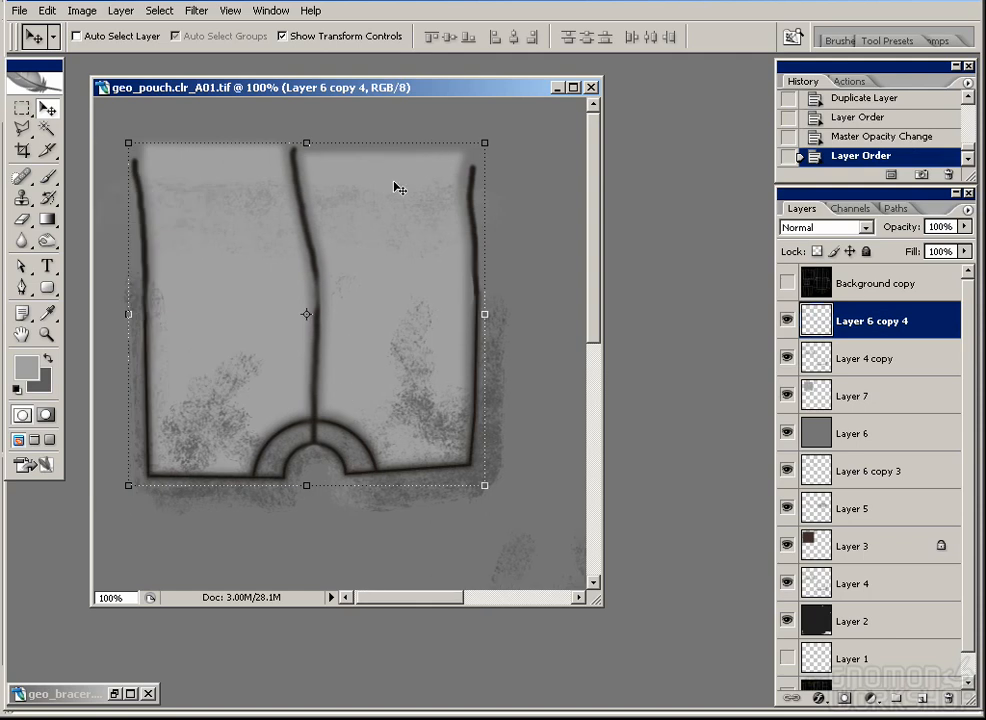
Step: Desaturate the Layer 6 copy 4 seam lines and lower the layer's opacity to 69%
left_click(88, 14)
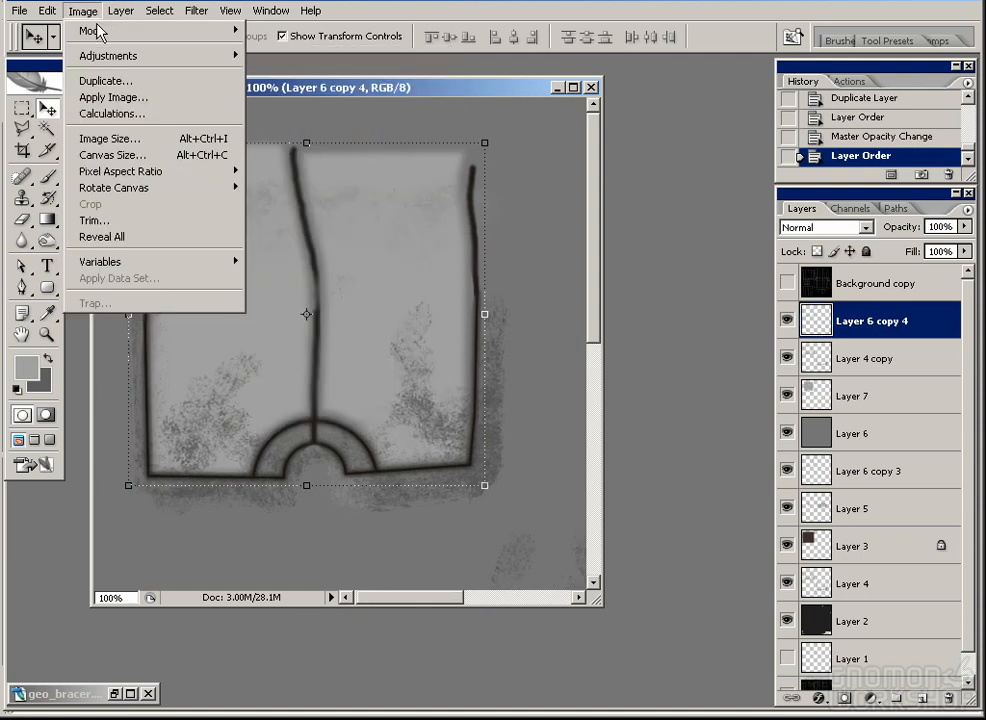
mouse_move(118, 58)
left_click(326, 194)
left_click_drag(964, 227, 937, 248)
Step: Save the grey map with its layers as geo_pouch.bmp_A01.tif in the bmp folder's geo_Costume subfolder, without image compression
key("ctrl+shift+s")
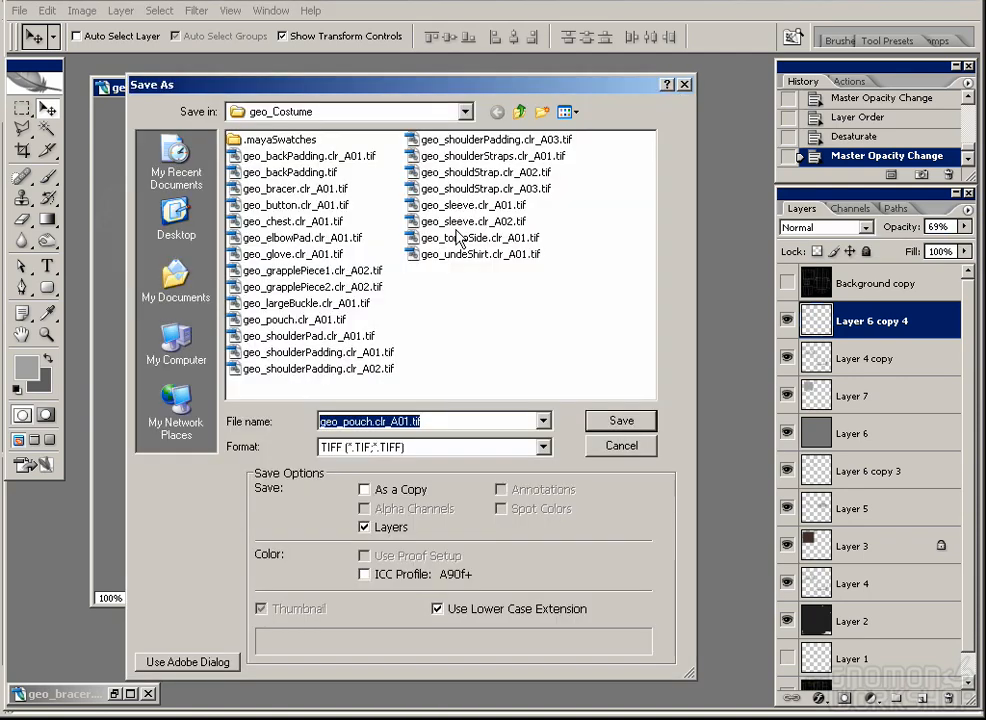
left_click(520, 112)
left_click(520, 112)
double_click(250, 140)
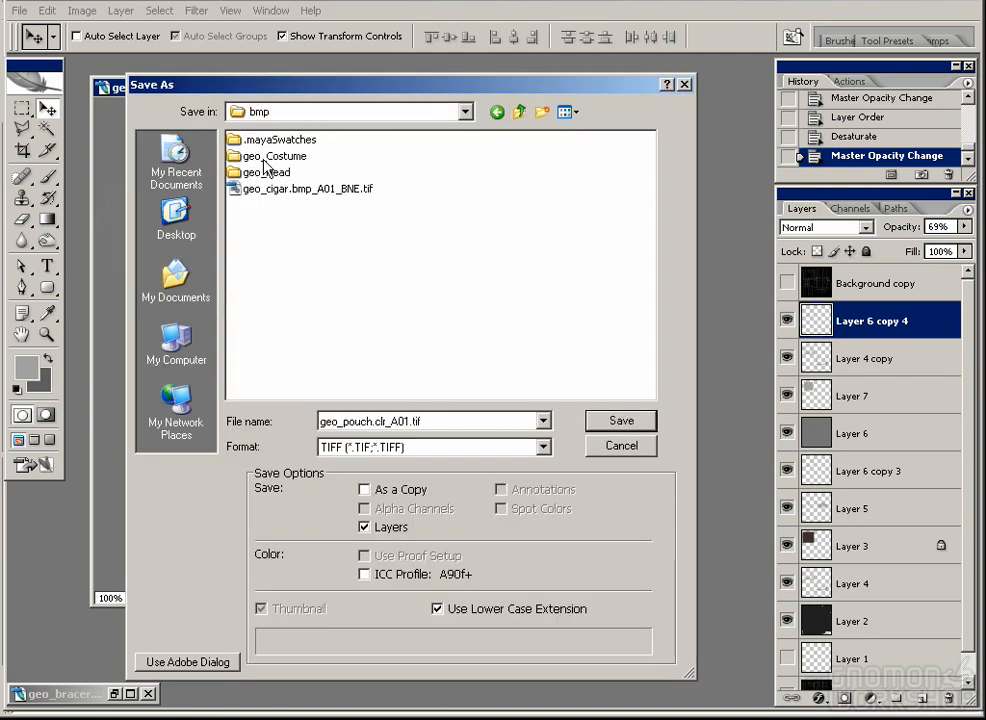
double_click(261, 156)
double_click(379, 423)
type("bmp")
left_click(615, 415)
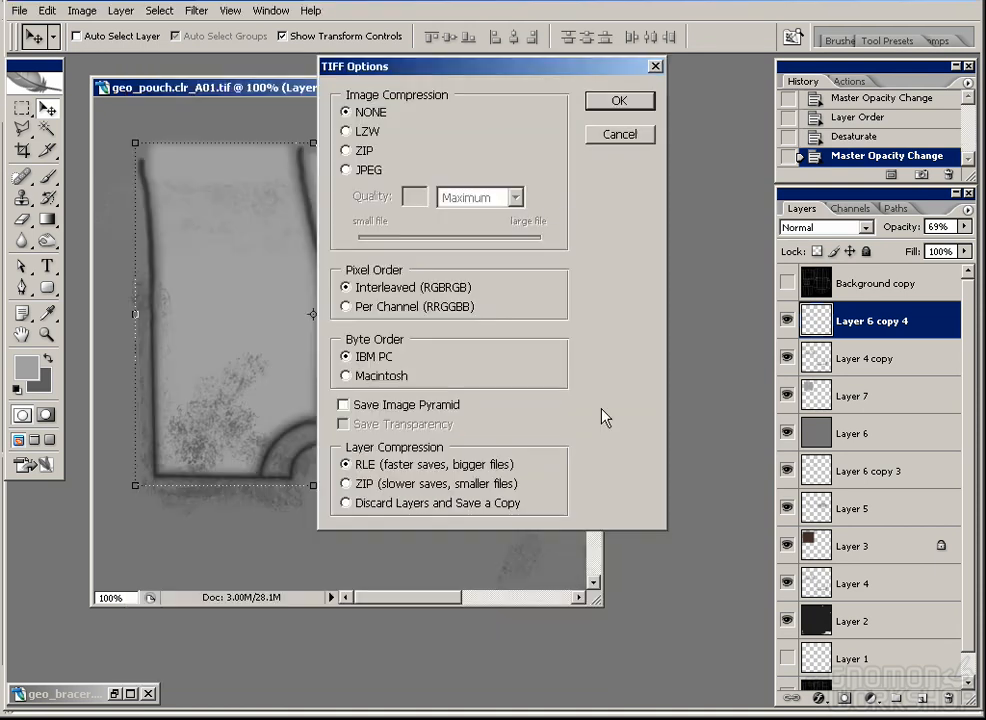
left_click(622, 100)
Step: Switch to Maya and inspect the mental ray attributes of the geoPouch_nxsSG shading group in the Hypershade
left_click_drag(390, 357, 416, 392)
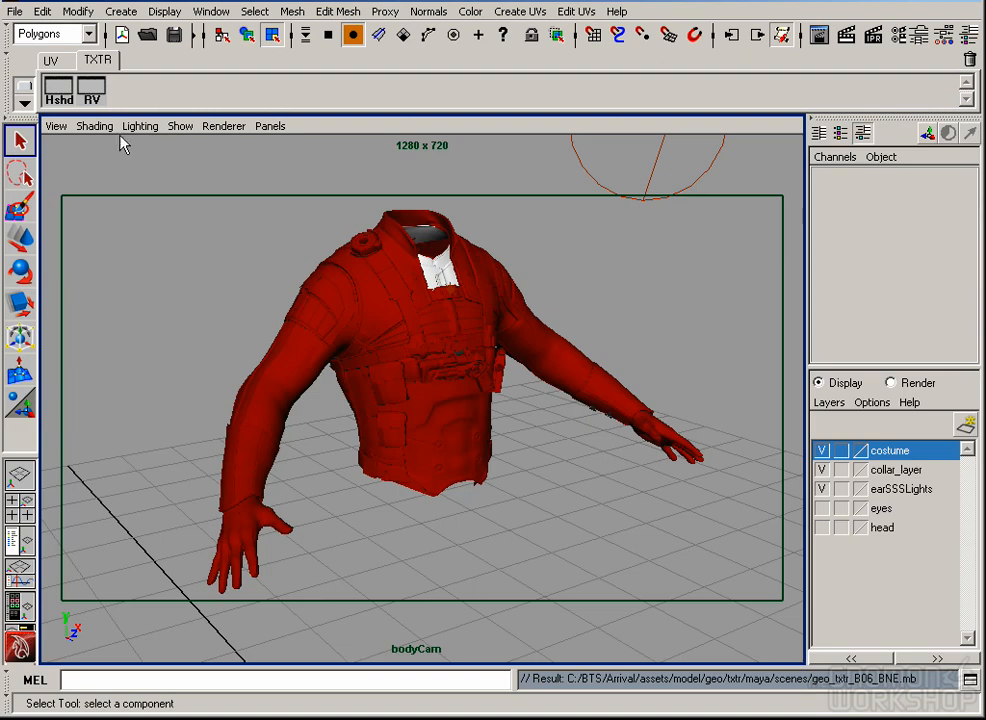
left_click(60, 92)
double_click(853, 462)
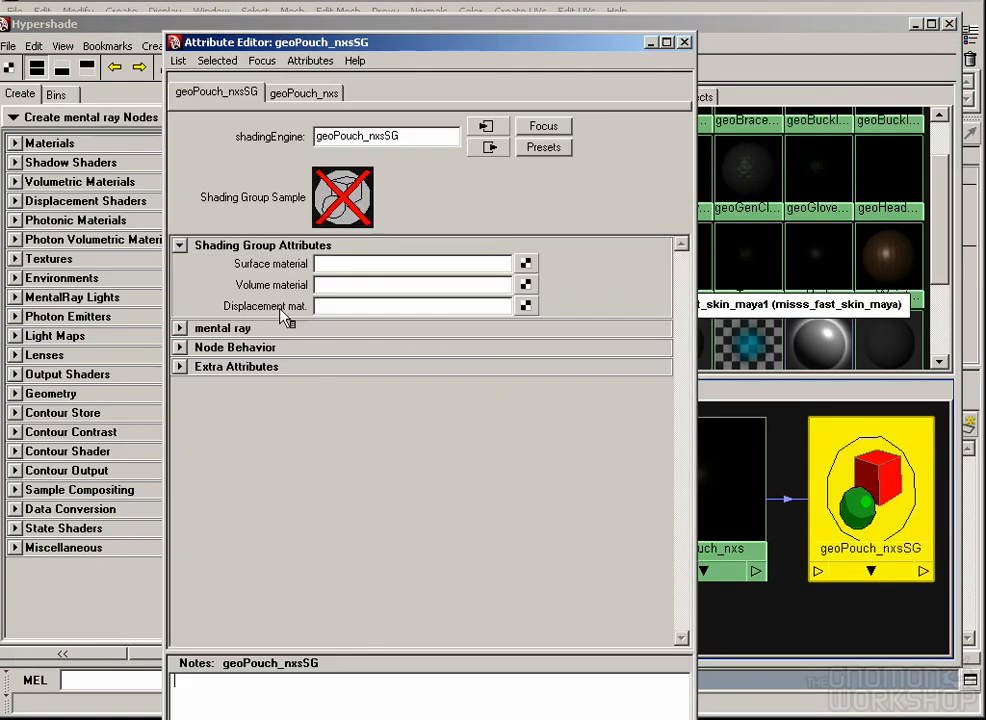
left_click(213, 329)
left_click(684, 42)
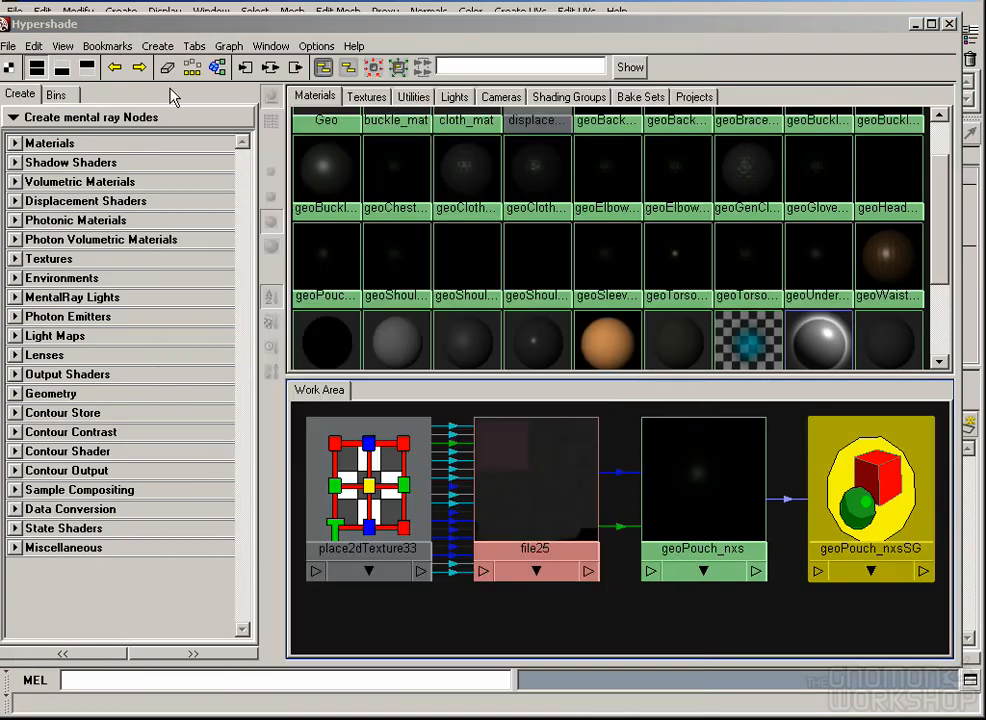
Step: Create a 2D file texture node in the Hypershade and set its filter type to Off
left_click(158, 46)
mouse_move(205, 116)
left_click(410, 168)
double_click(352, 477)
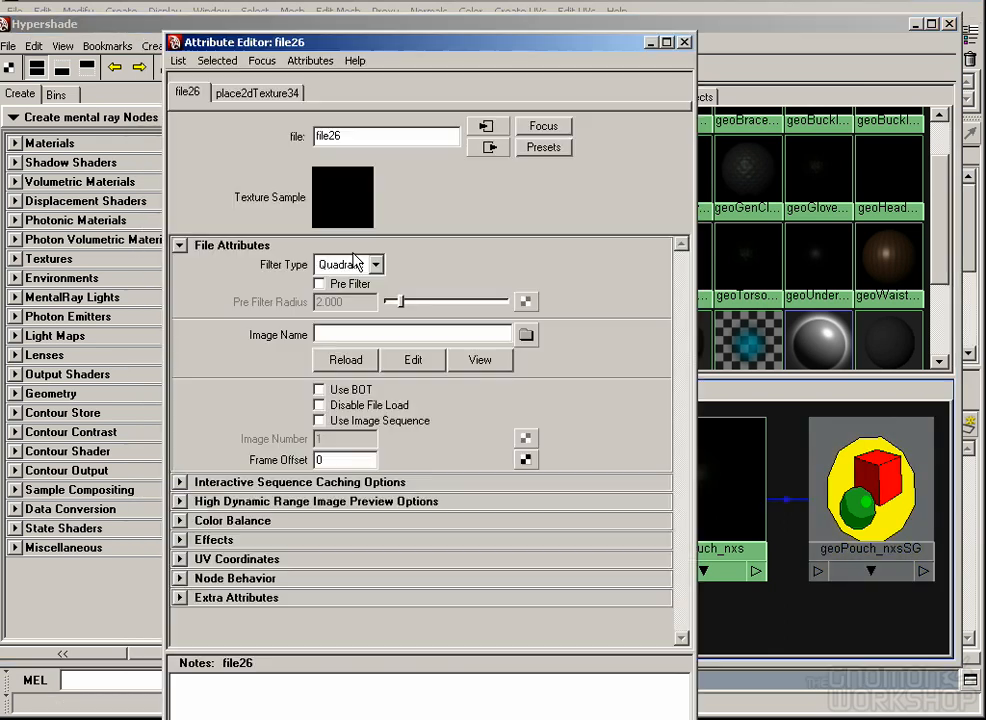
left_click(372, 265)
left_click(353, 287)
Step: Load geo_pouch.bmp_A01.tif from images\bmp\geo_Costume as the image of the new file texture
left_click(522, 334)
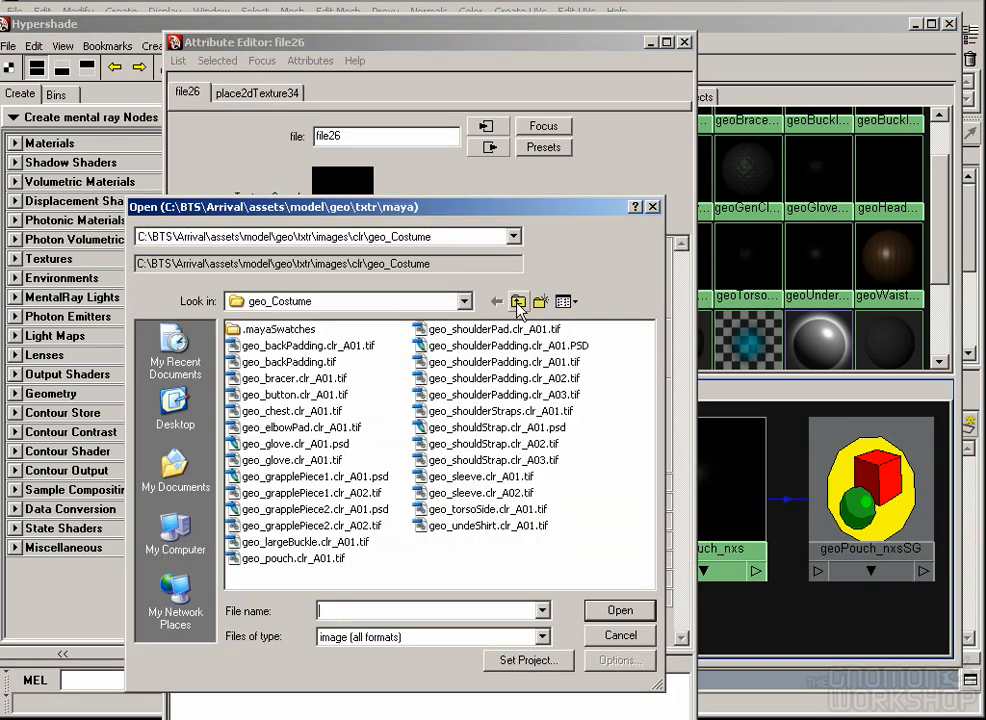
left_click(518, 302)
left_click(518, 302)
left_click(249, 361)
double_click(250, 331)
double_click(262, 347)
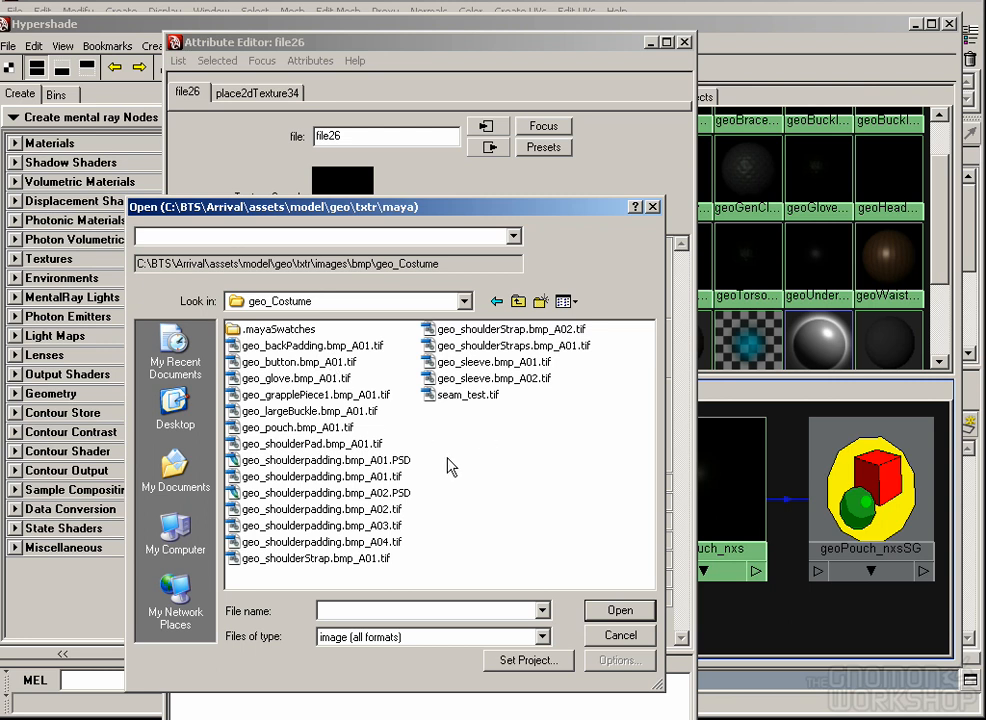
left_click(292, 427)
left_click(620, 610)
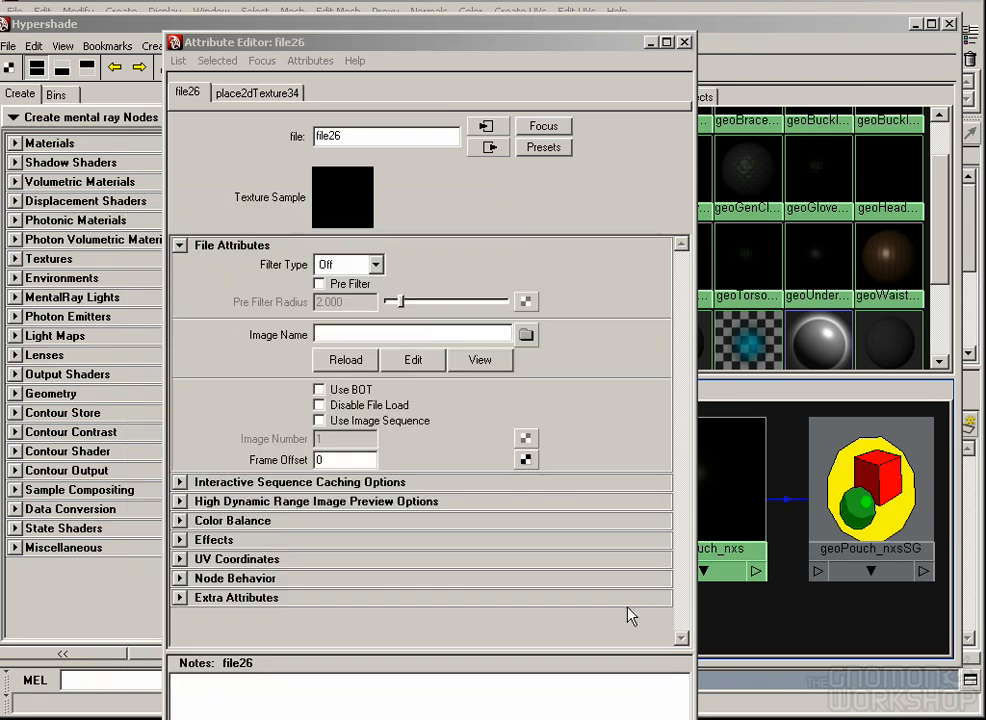
left_click(625, 718)
Step: Create a Bump 2D utility, arrange the nodes, feed the new bump texture into it and connect it to the geoPouch_nxs material
left_click(160, 45)
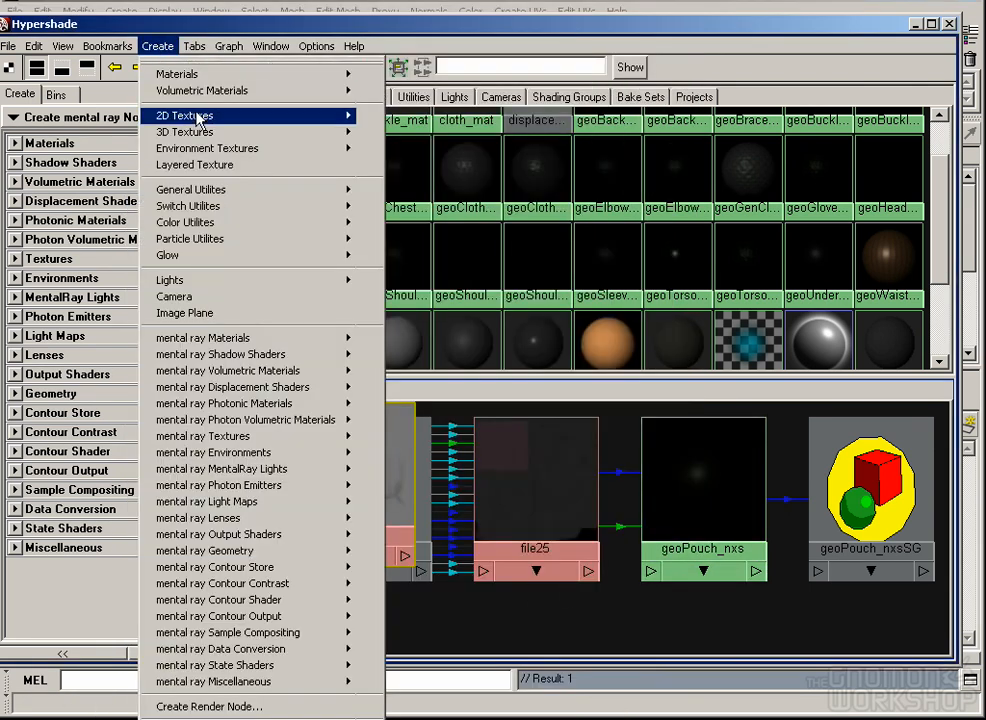
mouse_move(368, 190)
left_click(420, 206)
scroll(626, 534, "down", 3)
left_click_drag(586, 500, 619, 589)
right_click(503, 515)
mouse_move(491, 519)
left_mouse_down()
mouse_move(571, 617)
mouse_move(628, 590)
mouse_move(648, 606)
mouse_move(762, 514)
left_mouse_up()
left_click(766, 614)
left_click(690, 616)
left_click(644, 600)
left_click_drag(645, 605, 669, 498)
left_click(726, 651)
left_click(640, 600)
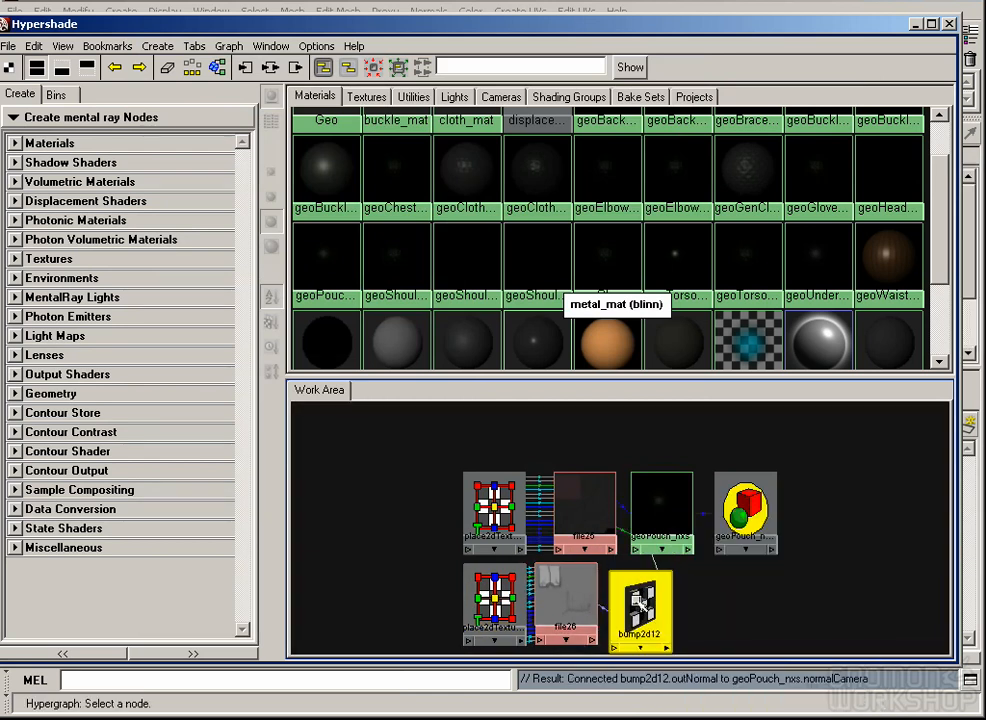
Step: Set the pouch bump node's bump depth to 0.07
double_click(640, 600)
left_click(180, 329)
double_click(330, 348)
left_click_drag(349, 285, 234, 286)
type(".05")
key("Return")
type(".07")
key("Return")
left_click(684, 42)
left_click(803, 588)
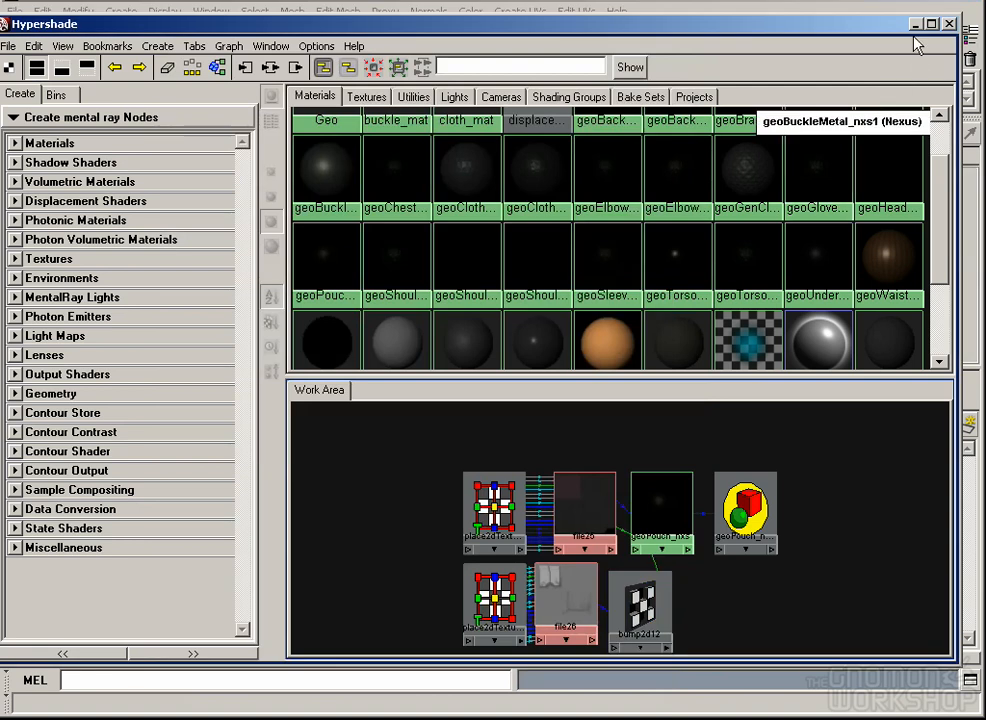
Step: Render a region around the two front pouches in the Render View to check the bump
left_click(915, 24)
left_click(91, 101)
left_click_drag(297, 418, 389, 585)
left_click(46, 39)
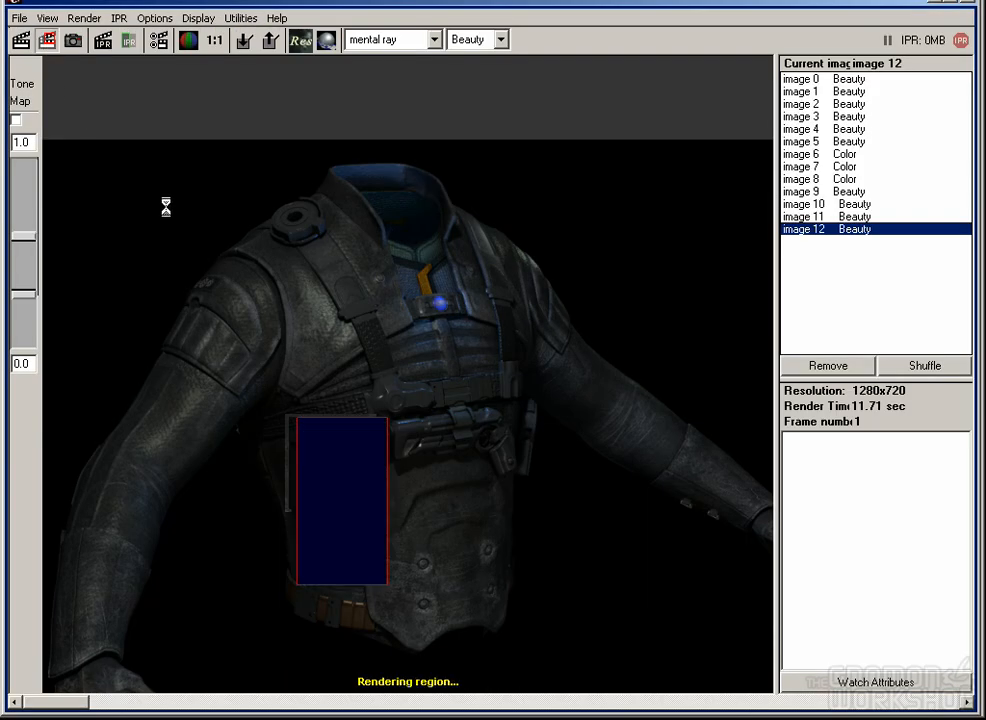
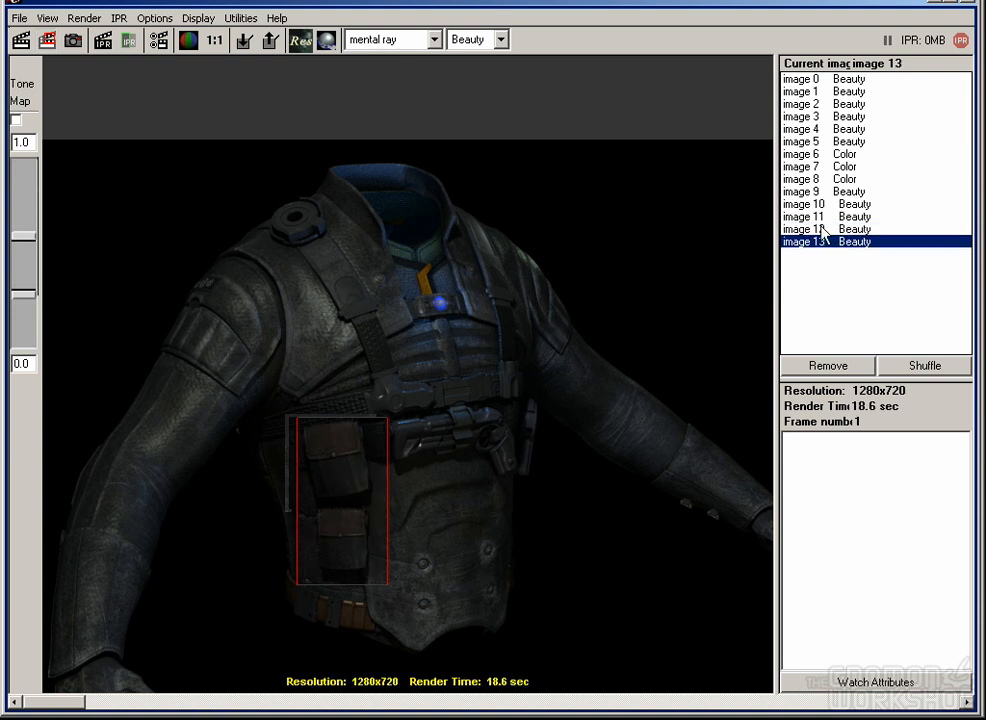
left_click(823, 244)
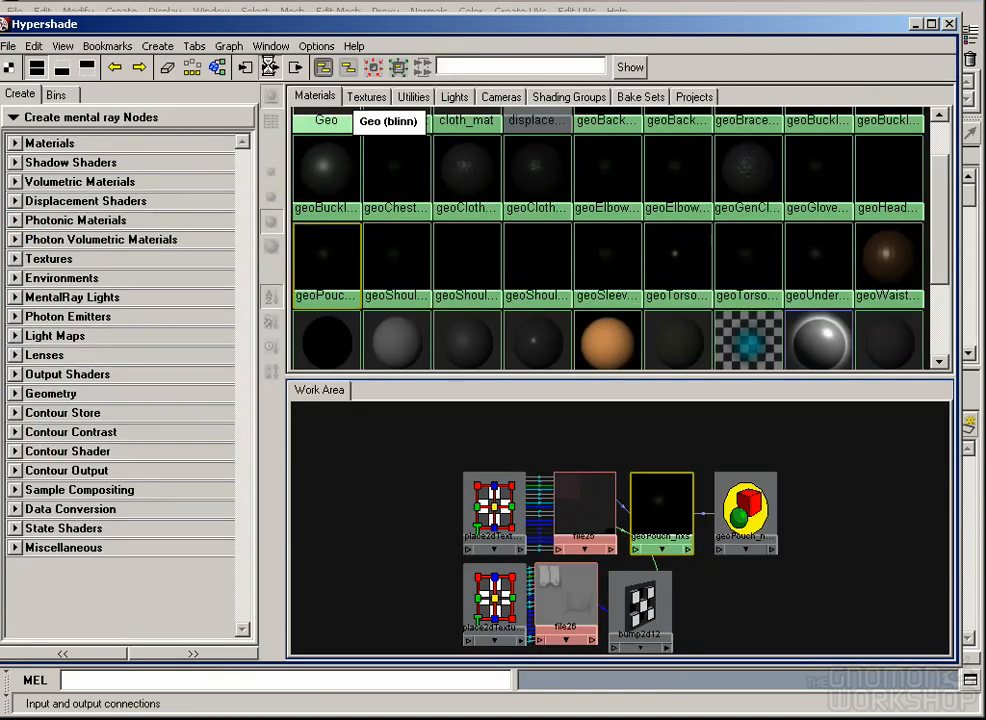
Step: Adjust a slider attribute of the geoPouch_nxs material slightly and check the pouches in a new region render
double_click(624, 502)
left_click_drag(418, 386, 432, 388)
left_click(684, 42)
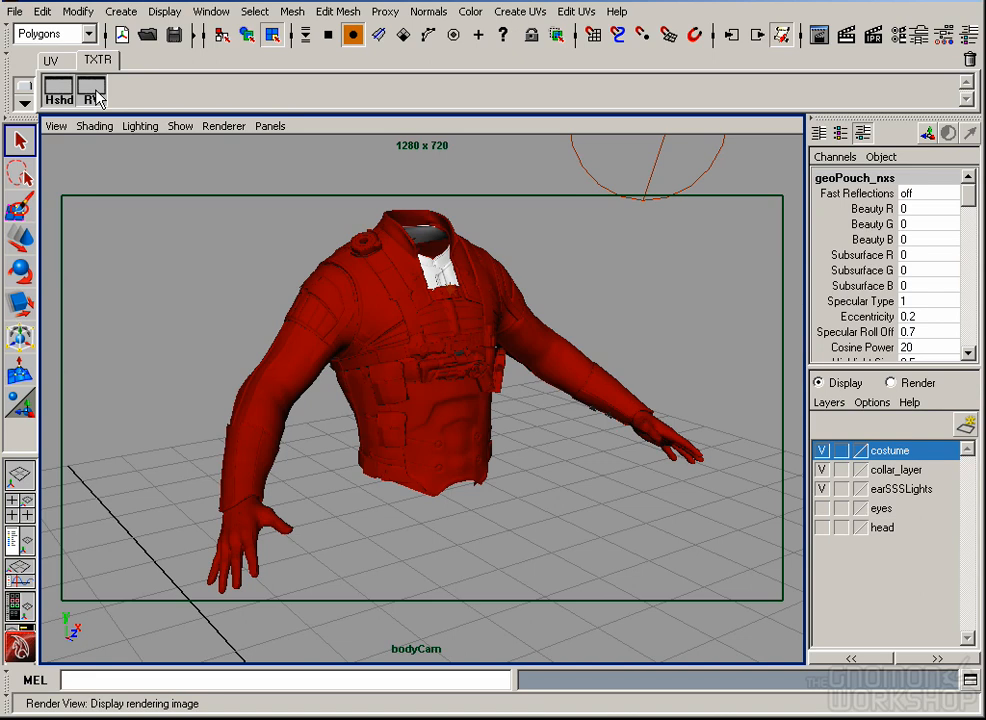
left_click(93, 95)
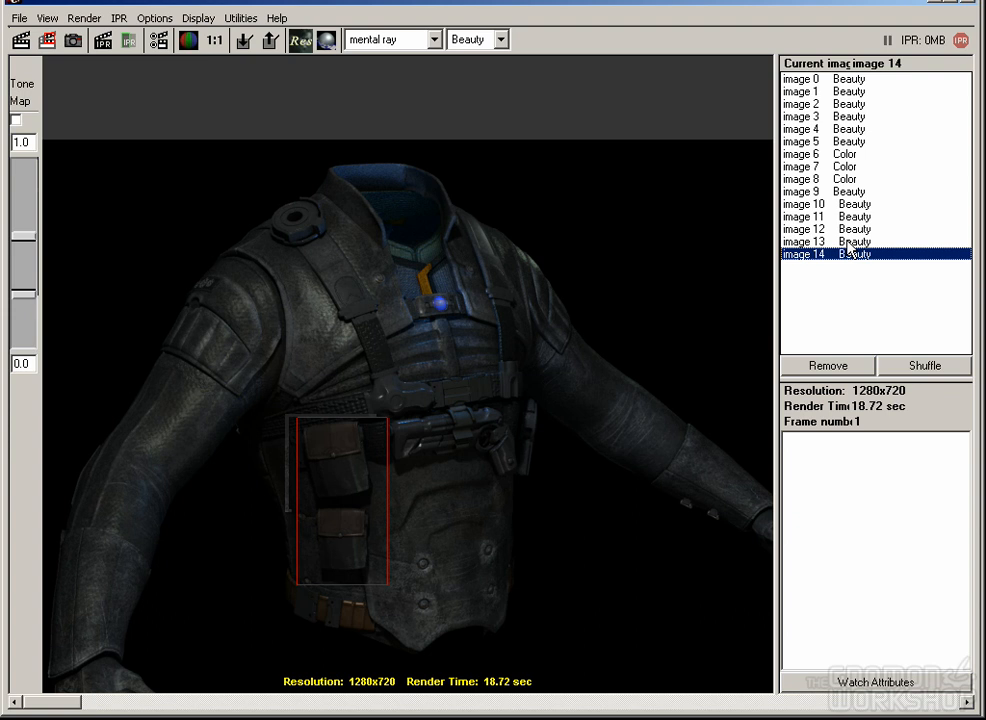
left_click(652, 197)
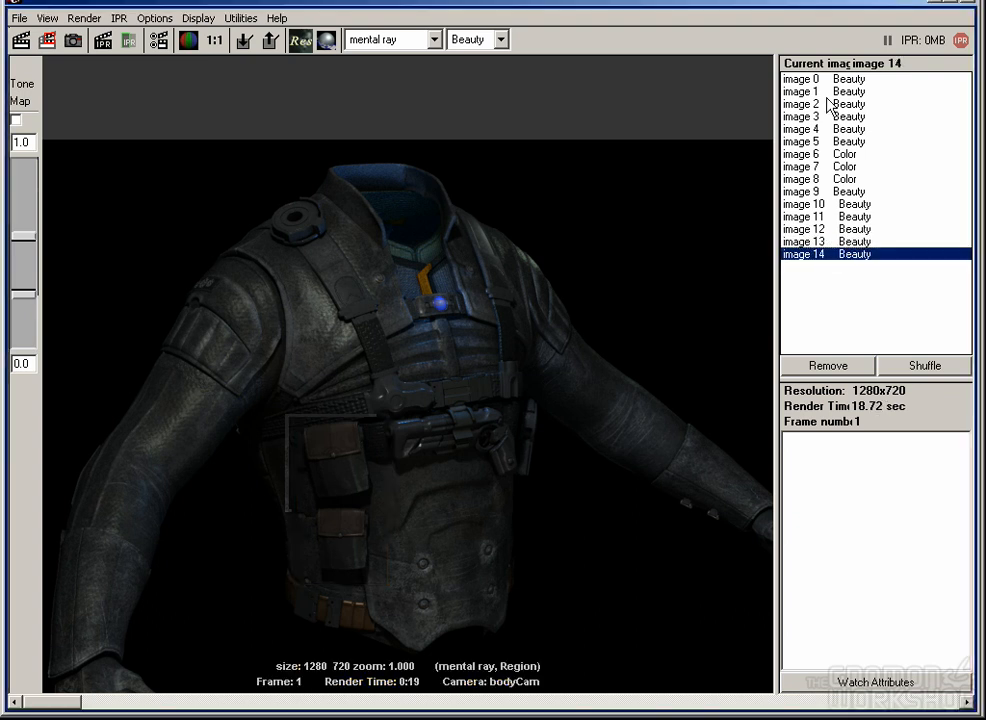
left_click(938, 4)
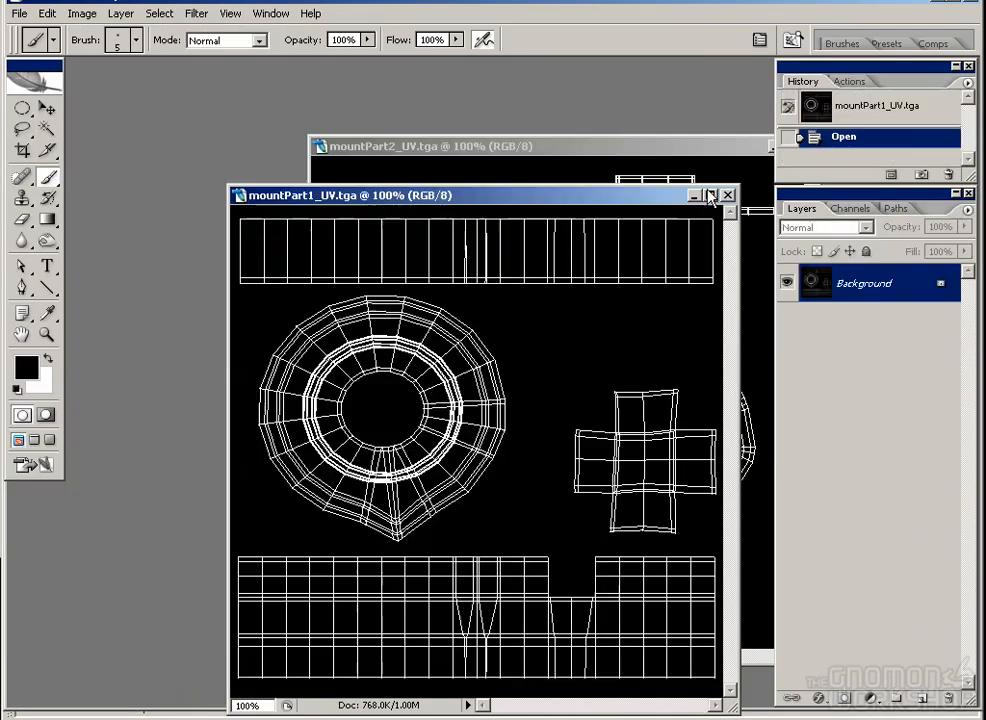
Step: In Photoshop, close mountPart1_UV.tga and mountPart2_UV.tga and open pants_UV.tga from the workarea folder
left_click(727, 194)
left_click(769, 146)
left_click(19, 13)
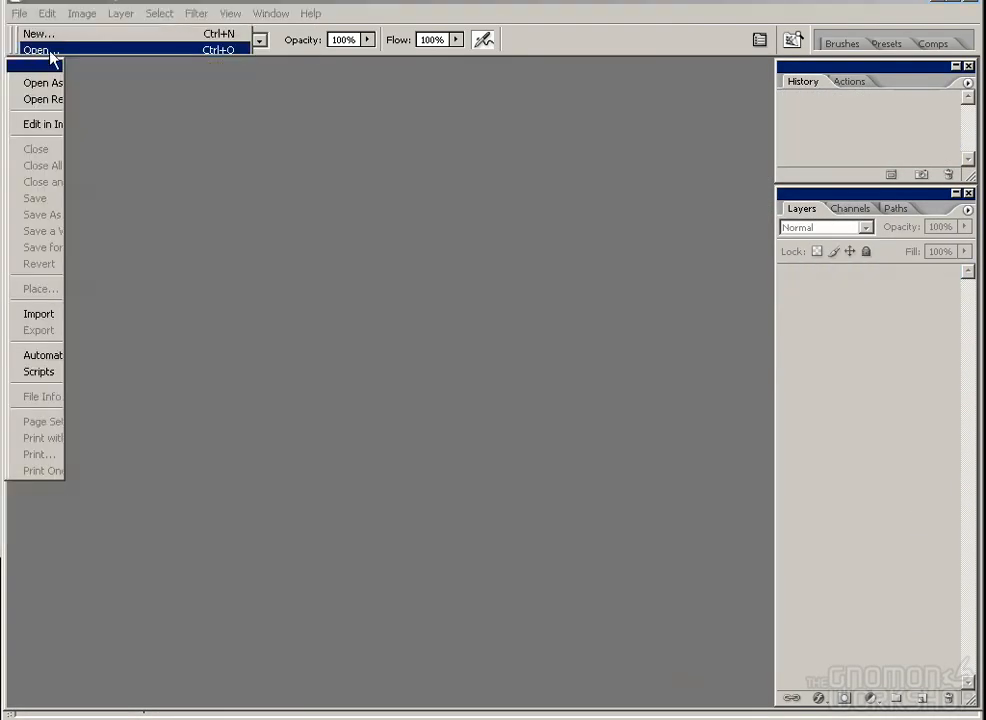
left_click(42, 48)
left_click(538, 119)
double_click(244, 275)
left_click(474, 448)
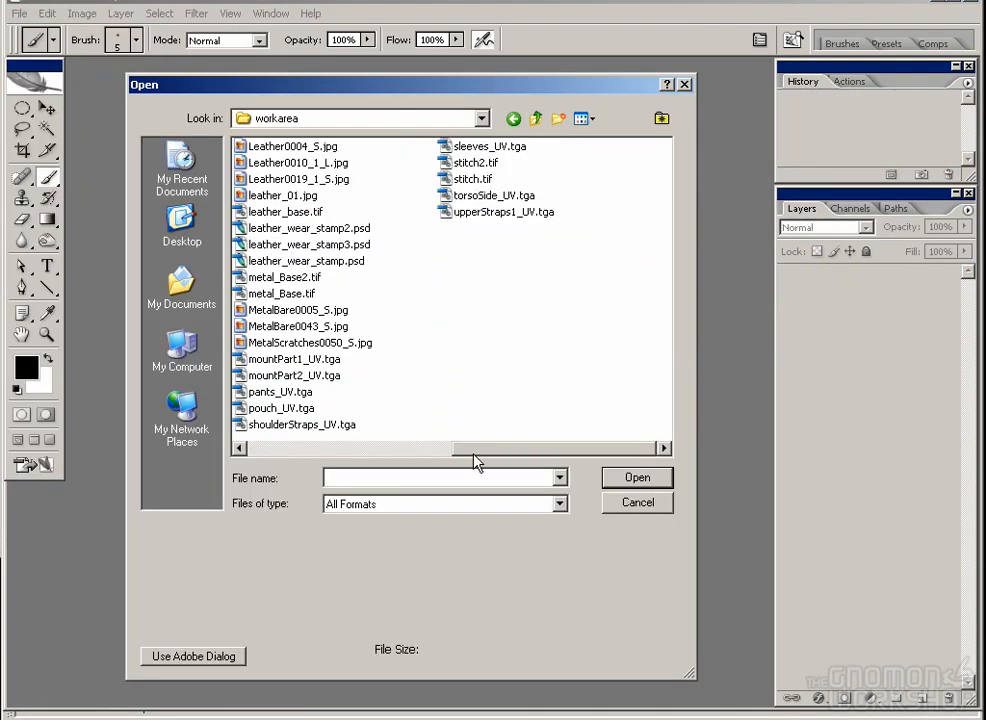
double_click(273, 391)
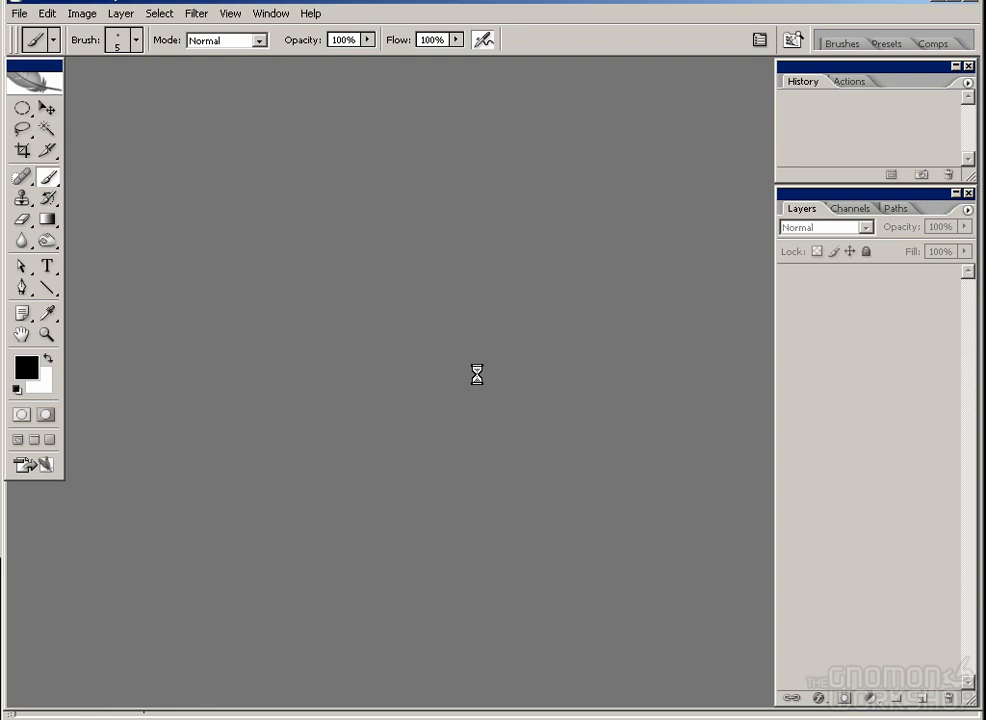
Step: Enlarge the document window and examine the pants UV layout at 50% zoom around the pocket and crotch seams
double_click(46, 334)
left_click_drag(576, 583, 751, 675)
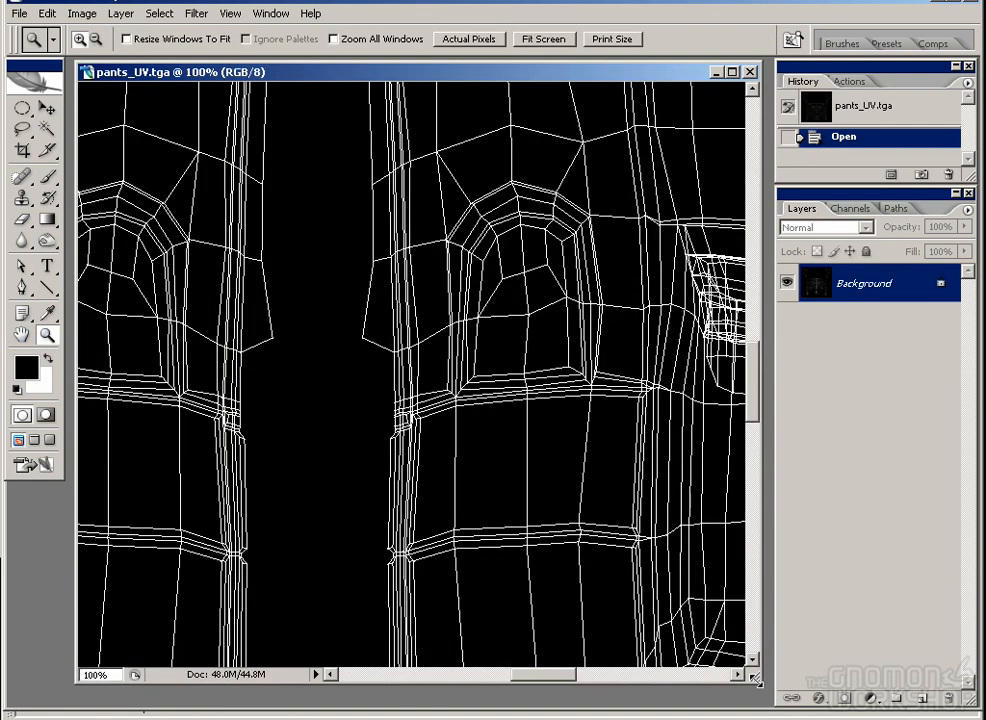
key("ctrl+minus")
key("ctrl+minus")
left_click_drag(454, 425, 140, 383)
left_click_drag(331, 275, 249, 365)
left_click_drag(563, 260, 484, 307)
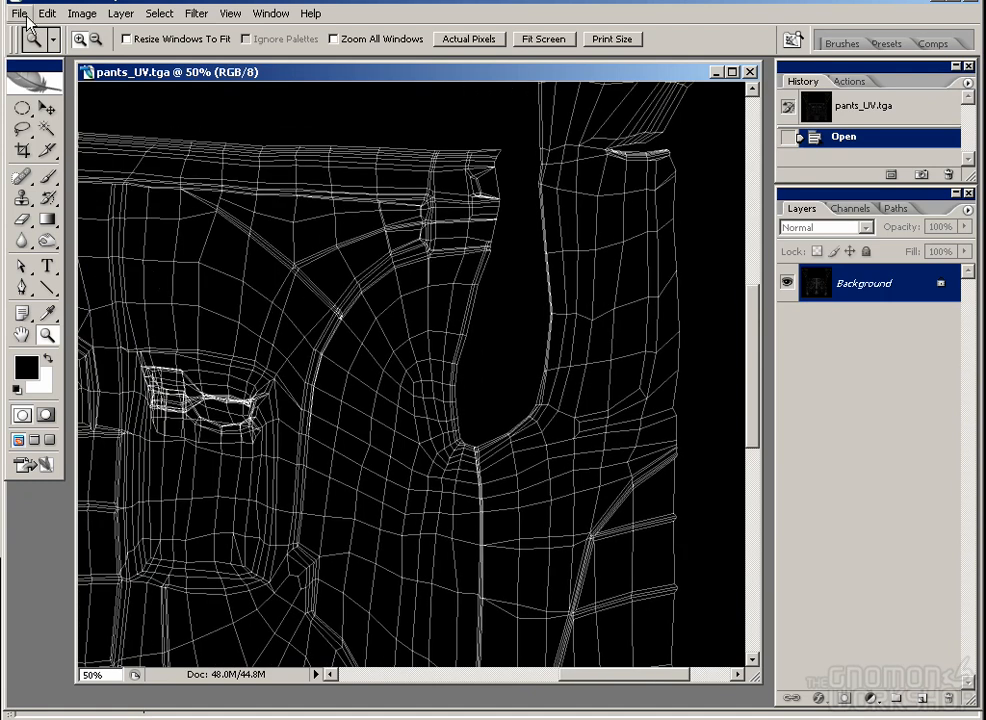
Step: Open geo_shoulderPadding.clr_A03.tif from the clr folder's geo_Costume subfolder
left_click(20, 13)
left_click(40, 64)
double_click(254, 162)
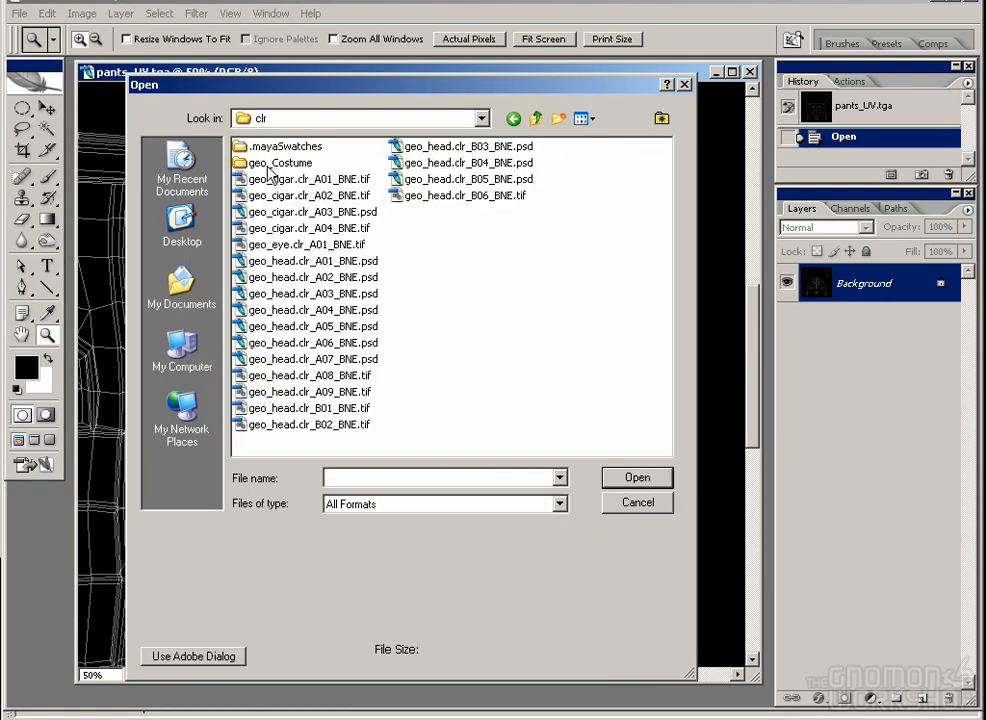
double_click(272, 162)
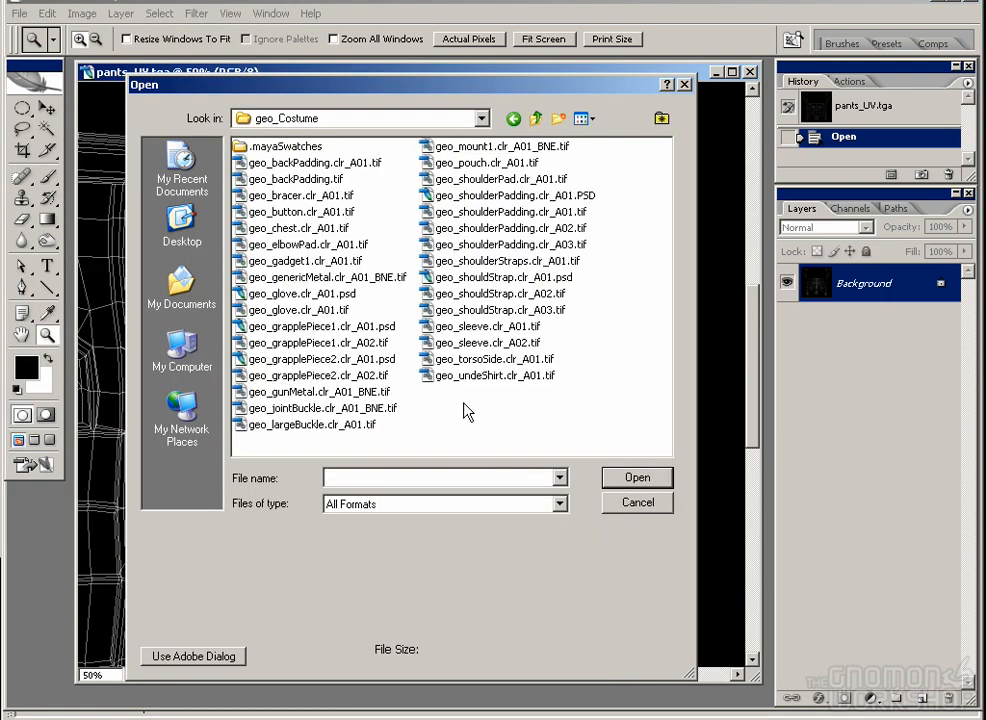
double_click(510, 244)
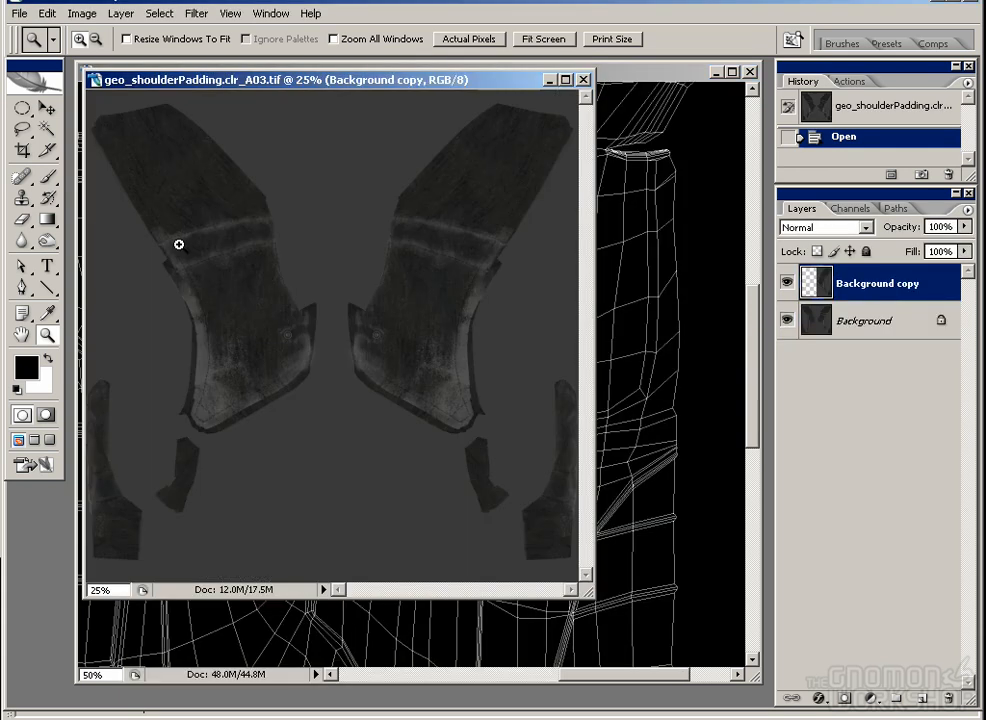
Step: Select a rectangular patch of plain leather below the stitched band on the shoulder padding texture with the Rectangular Marquee
left_click_drag(22, 108, 70, 106)
double_click(47, 334)
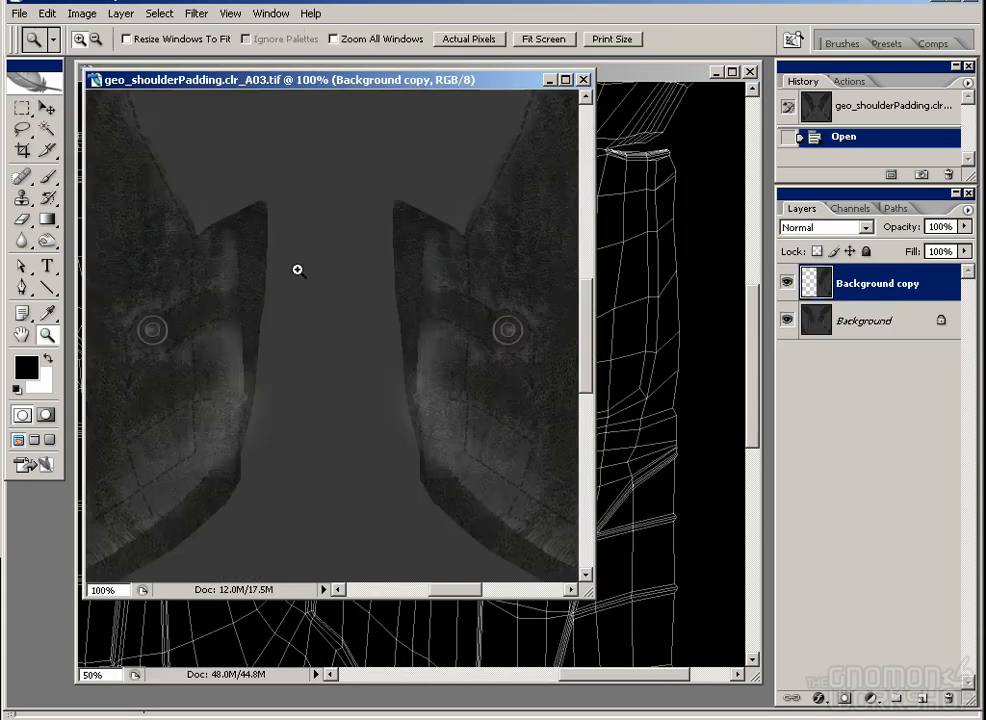
left_click_drag(136, 328, 491, 481)
left_click(22, 108)
left_click_drag(235, 246, 208, 217)
left_click_drag(418, 424, 418, 424)
left_click_drag(229, 153, 376, 440)
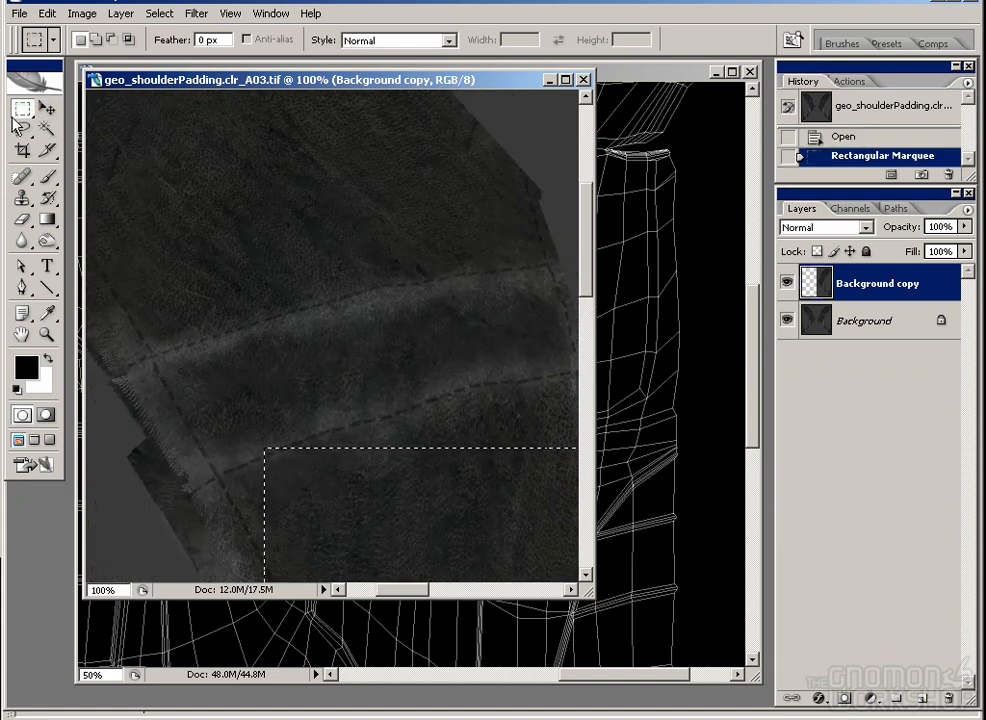
left_click(295, 282)
key("ctrl+z")
Step: Copy the selected leather patch from the shoulder padding's Background layer into pants_UV.tga
key("v")
left_click_drag(440, 470, 575, 459, "alt")
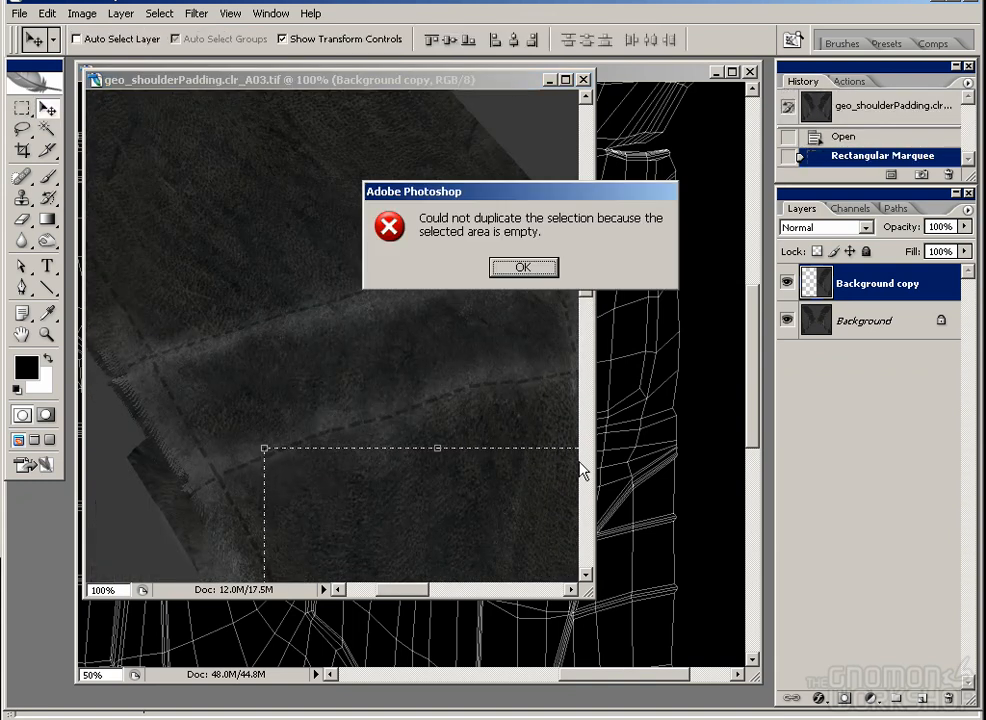
left_click(537, 266)
left_click(823, 322)
left_click_drag(520, 500, 345, 376)
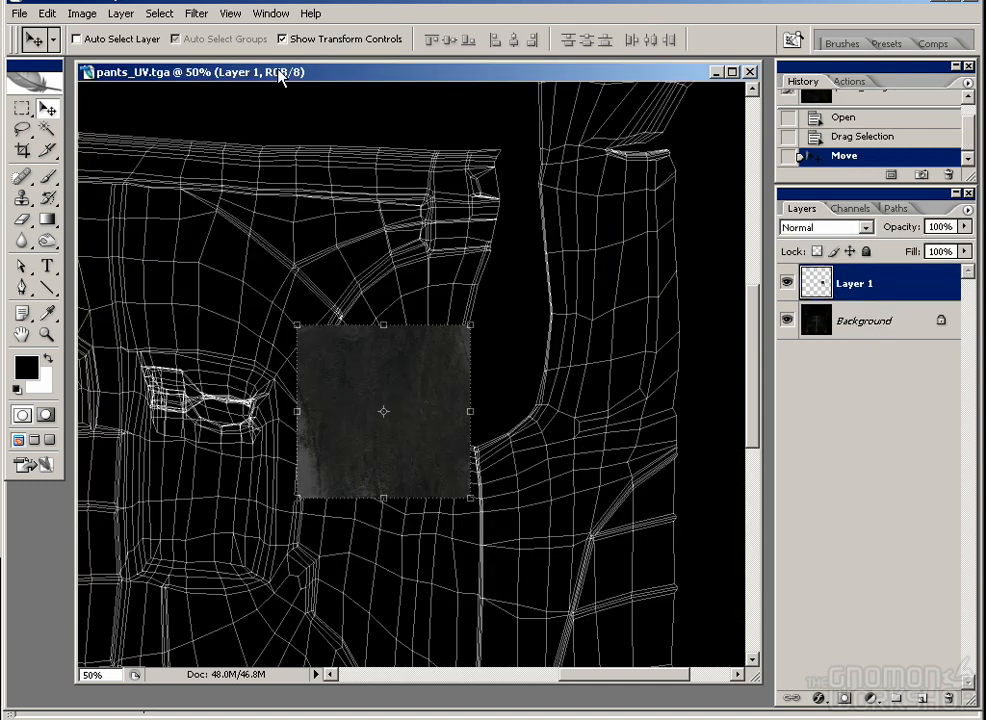
Step: Delete the leather patch's Layer 1 from pants_UV.tga
key("ctrl+z")
left_click_drag(877, 290, 948, 698)
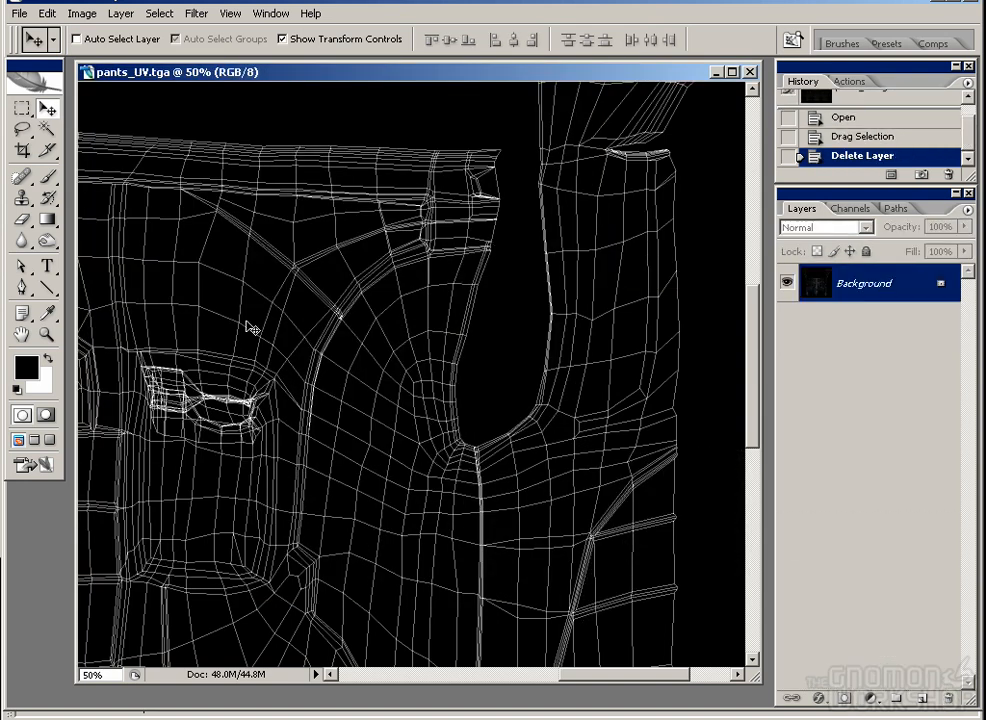
left_click_drag(199, 72, 204, 90)
Step: Resize the pants_UV.tga image to 2048 × 2048 pixels
left_click(82, 13)
left_click(110, 141)
left_click(497, 176)
left_click(497, 197)
type("204")
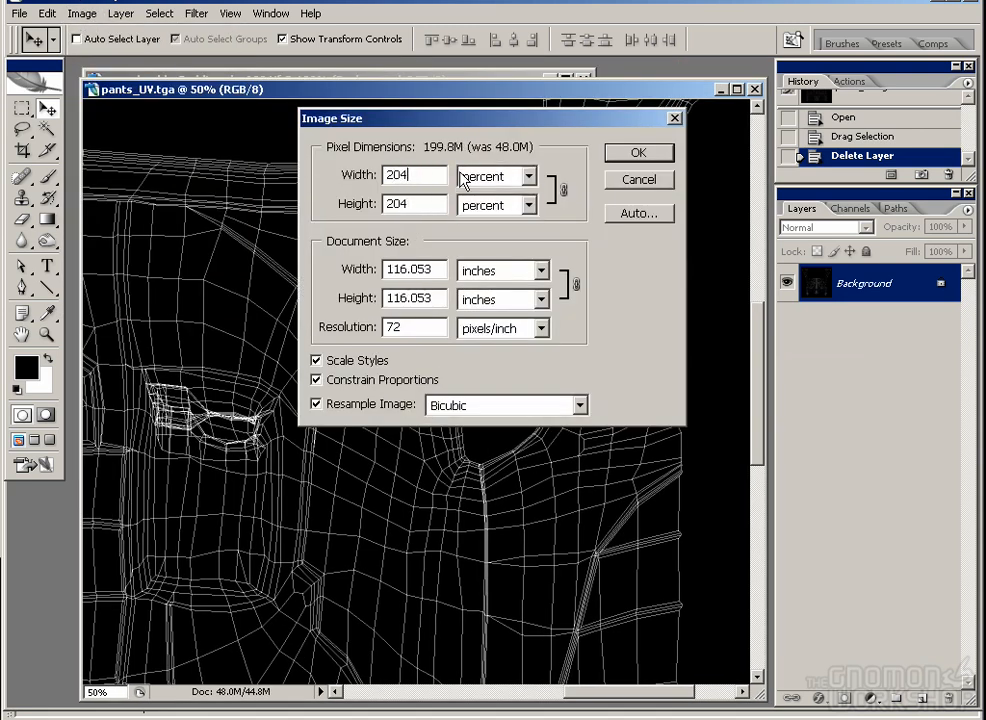
type("8")
left_click(630, 154)
left_click(602, 282)
left_click(497, 176)
left_click(471, 211)
left_click(665, 154)
Step: Copy the selected leather patch from the shoulder padding's Background layer into the resized pants_UV.tga as a new layer
key("z")
left_click(211, 298)
left_click_drag(592, 120, 446, 398)
left_click(922, 698)
key("ctrl+z")
left_click_drag(349, 90, 387, 156)
left_click(387, 78)
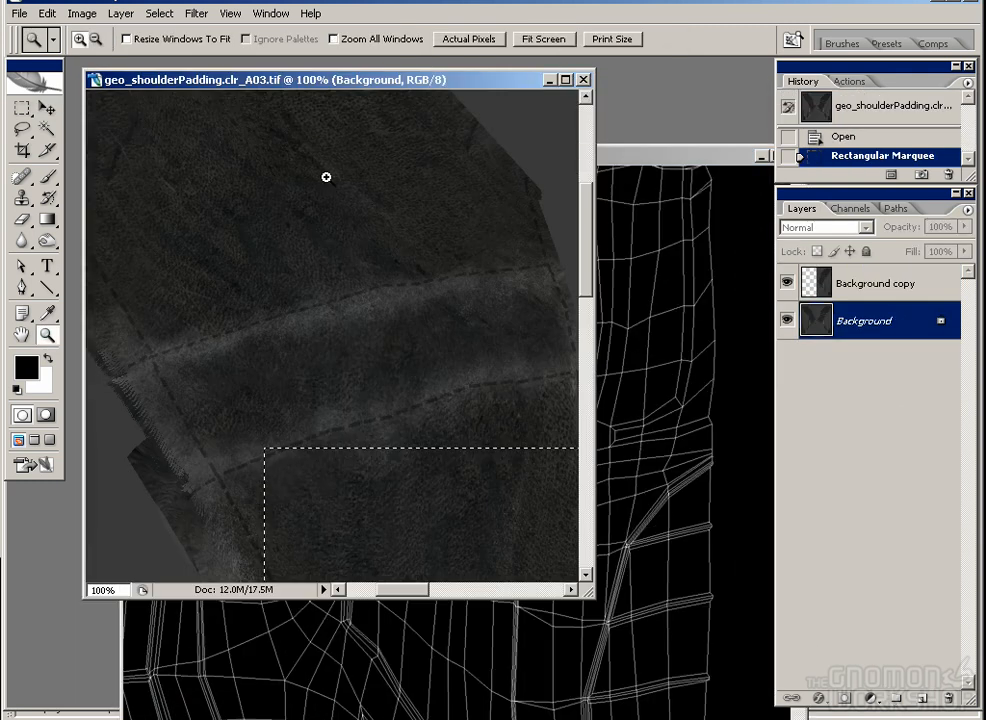
key("v")
left_click_drag(356, 484, 398, 332)
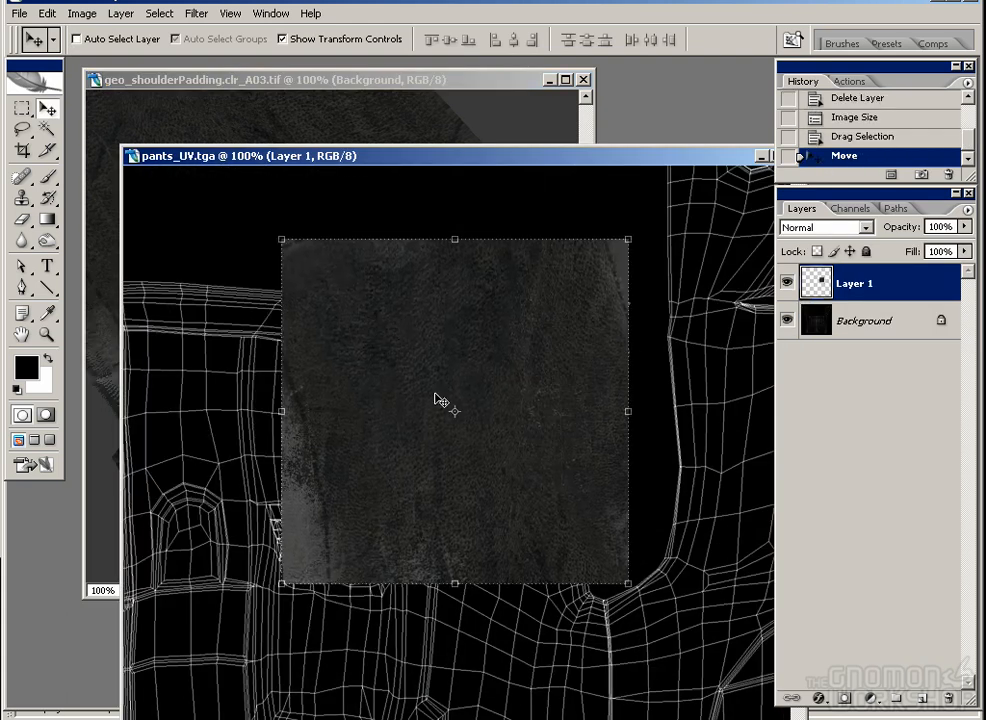
Step: Clone clean leather over the lighter worn areas along the copied patch's left edge with the Clone Stamp
key("s")
left_click(358, 434, "alt")
left_click_drag(283, 503, 283, 382)
left_click(374, 440, "alt")
left_click_drag(301, 534, 310, 572)
Step: Marquee-select another leather area of the shoulder padding texture and copy it into pants_UV.tga directly below the first patch
left_click(250, 80)
left_click(22, 109)
mouse_move(295, 448)
left_mouse_down()
mouse_move(257, 318)
mouse_move(237, 129)
left_mouse_up()
left_click(46, 108)
left_click_drag(382, 411, 473, 526)
left_click_drag(380, 702, 396, 681)
left_click(209, 128)
mouse_move(440, 570)
left_mouse_down()
mouse_move(335, 346)
mouse_move(450, 560)
left_mouse_up()
left_click_drag(284, 227, 331, 190)
left_click_drag(460, 500, 342, 180)
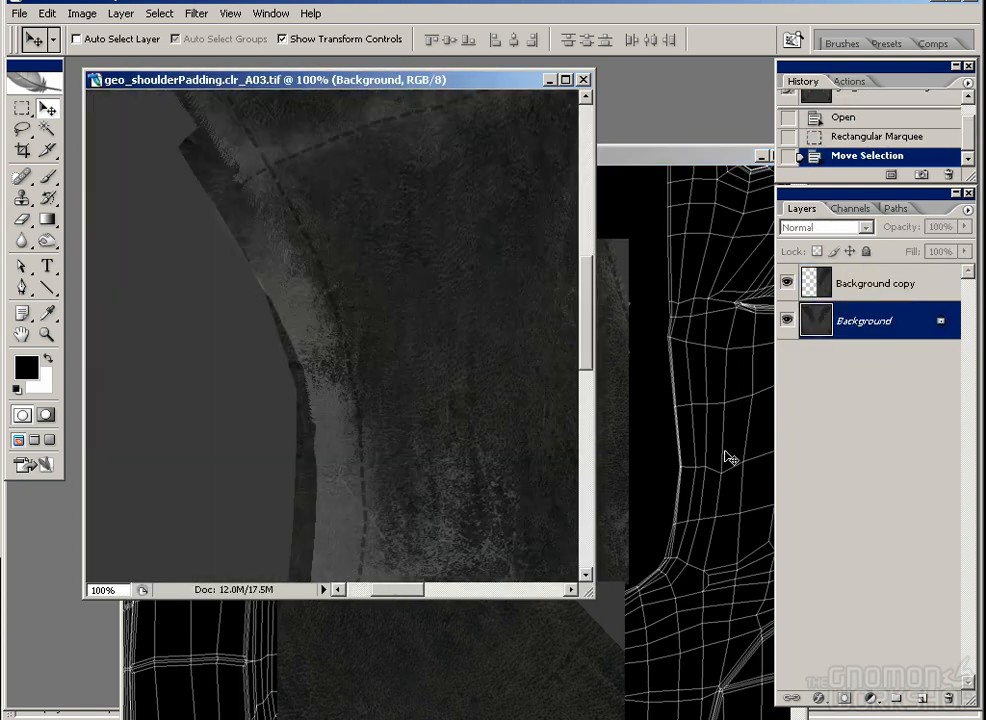
left_click(612, 432)
Step: Merge the two leather patch layers and clone over the join and side edges of the merged block
key("ctrl+e")
key("s")
left_click(423, 457, "alt")
left_click_drag(540, 600, 610, 628)
left_click(433, 408, "alt")
left_click_drag(423, 568, 342, 589)
left_click_drag(409, 713, 379, 533)
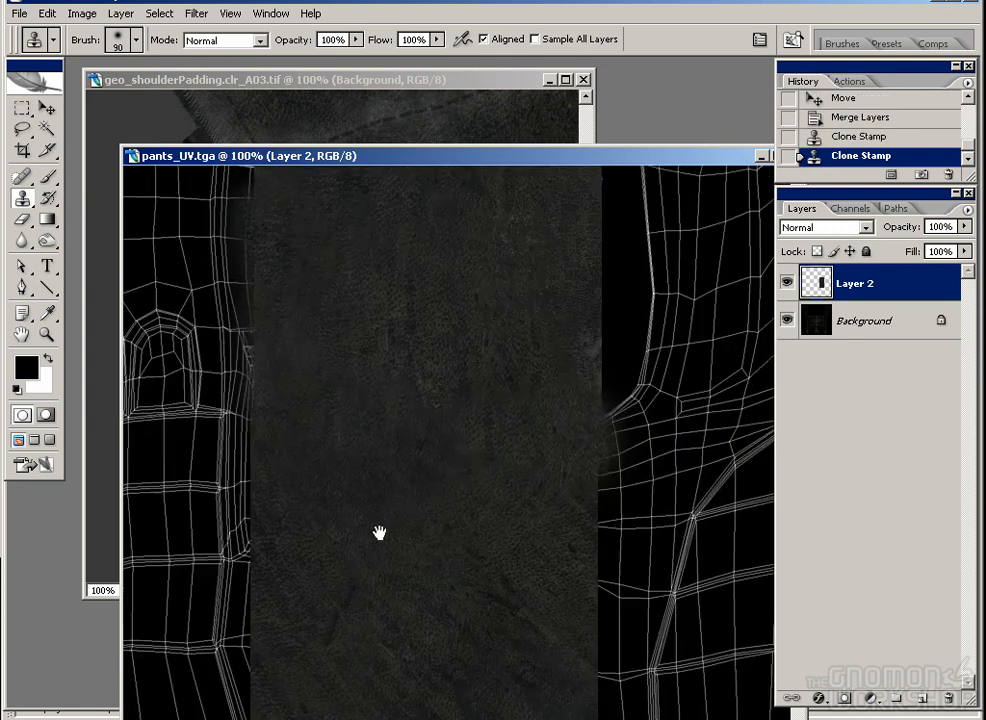
Step: Position the merged leather block over the pocket side of the right-hand pants UV shell
key("v")
key("ctrl+minus")
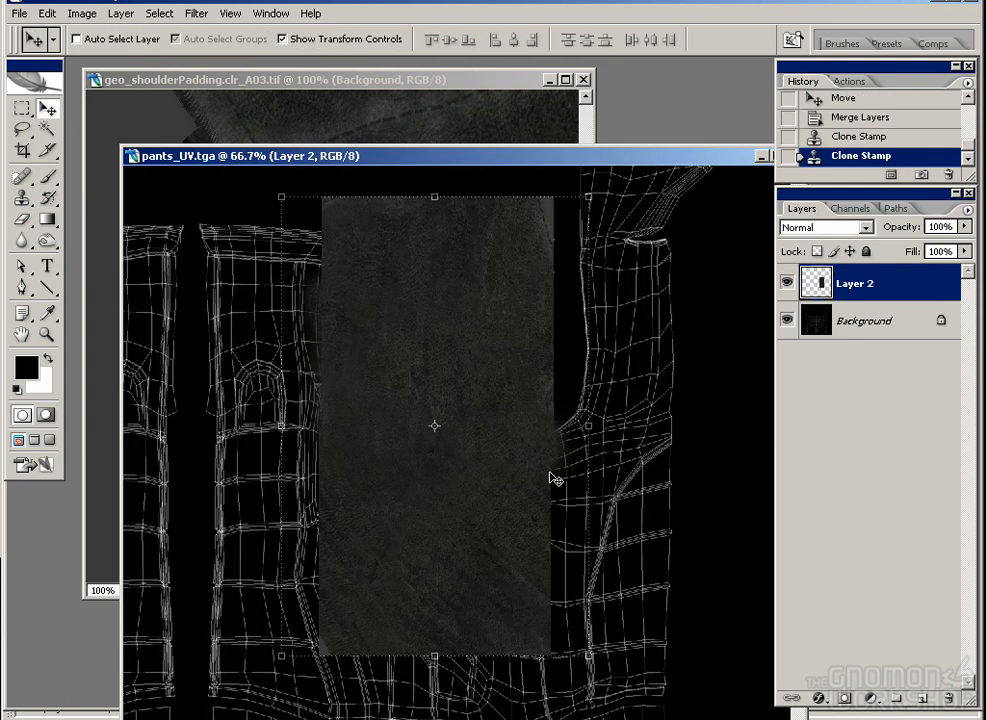
key("ctrl+minus")
mouse_move(350, 472)
left_mouse_down()
mouse_move(331, 311)
mouse_move(350, 454)
left_mouse_up()
left_click_drag(451, 448, 361, 451)
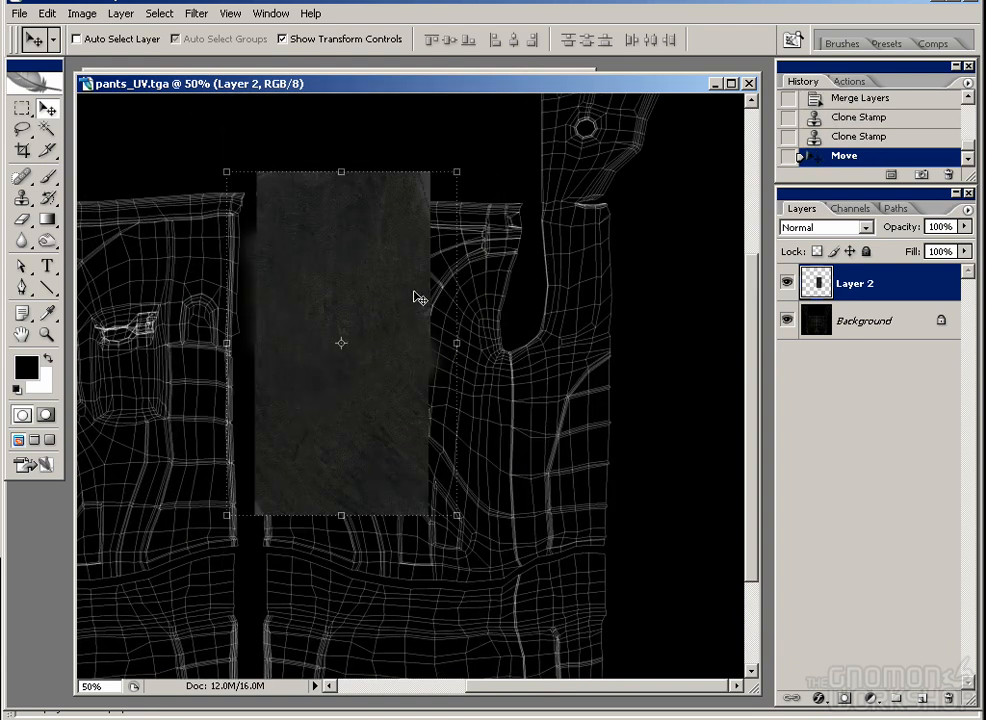
key("s")
key("v")
mouse_move(369, 222)
left_mouse_down()
mouse_move(367, 257)
mouse_move(365, 235)
left_mouse_up()
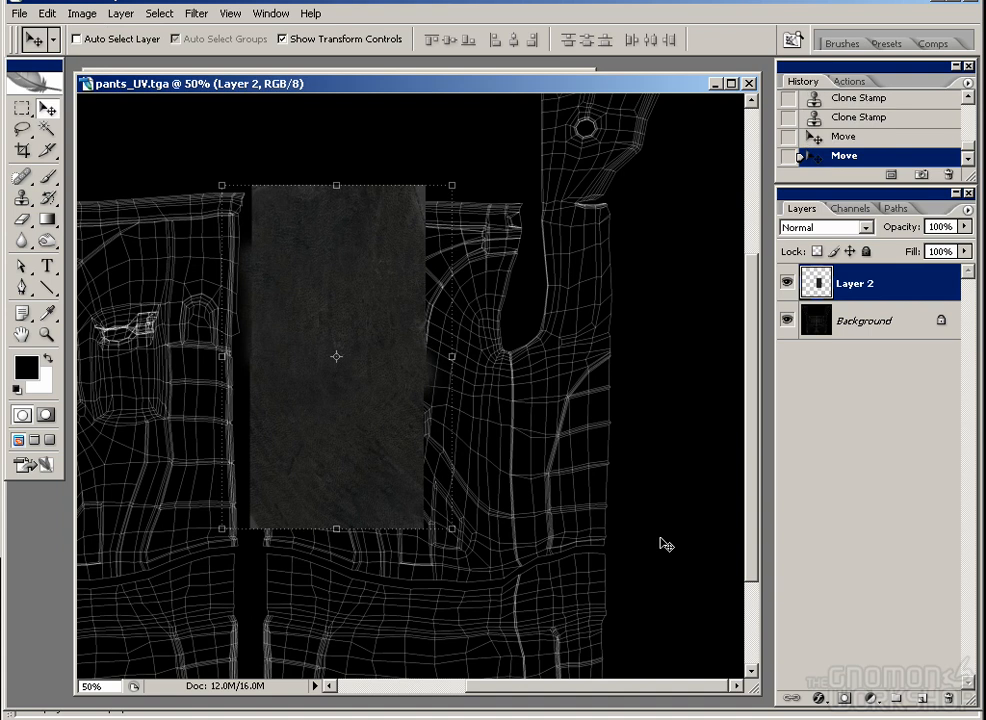
key("s")
key("v")
mouse_move(284, 271)
left_mouse_down()
mouse_move(521, 316)
mouse_move(454, 385)
mouse_move(456, 288)
mouse_move(420, 297)
mouse_move(430, 270)
mouse_move(476, 249)
mouse_move(438, 202)
mouse_move(429, 212)
mouse_move(475, 210)
mouse_move(483, 233)
mouse_move(517, 245)
mouse_move(468, 259)
mouse_move(499, 206)
left_mouse_up()
key("ctrl+z")
Step: Clone leather from the block across the front waist area toward the crotch seam
key("s")
left_click(359, 357, "alt")
left_click(354, 319, "alt")
mouse_move(410, 330)
left_mouse_down()
mouse_move(453, 259)
mouse_move(416, 360)
left_mouse_up()
left_click_drag(324, 500, 338, 356)
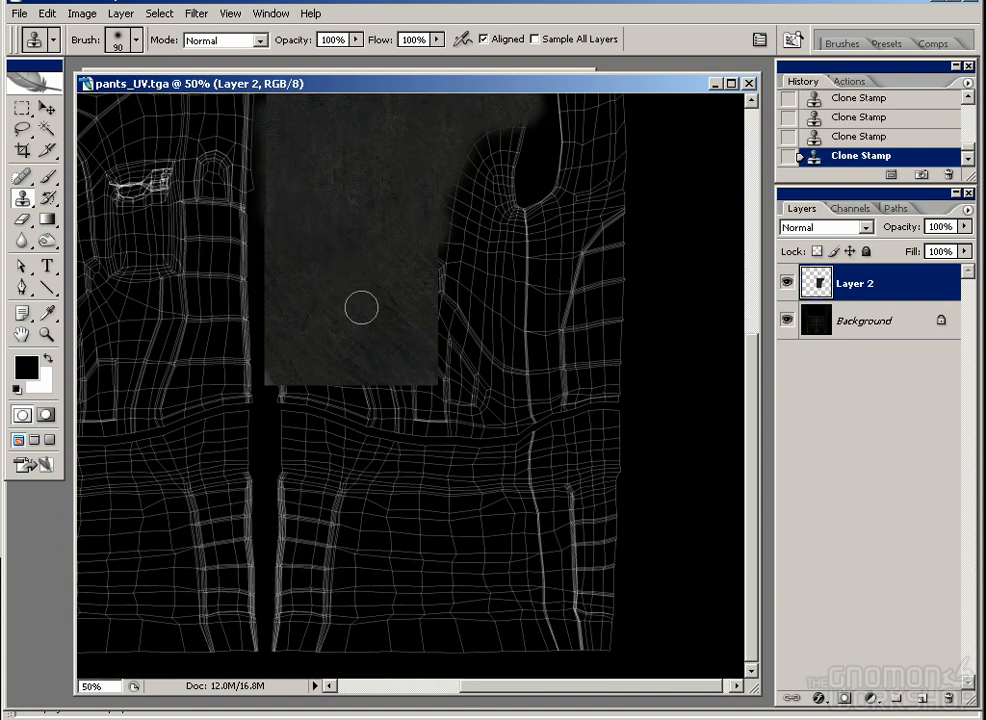
Step: Extend the cloned leather down over the lower thigh to the knee line of the right-hand shell
left_click_drag(361, 308, 353, 341)
left_click_drag(455, 395, 433, 378)
left_click_drag(416, 325, 427, 358)
left_click_drag(405, 427, 290, 435)
mouse_move(395, 256)
left_mouse_down()
mouse_move(240, 445)
mouse_move(303, 317)
mouse_move(263, 297)
left_mouse_up()
key("ctrl+plus")
key("ctrl+plus")
left_click_drag(390, 471, 398, 409)
mouse_move(231, 462)
left_mouse_down()
mouse_move(206, 480)
mouse_move(392, 521)
mouse_move(493, 477)
left_mouse_up()
Step: Clone leather across the lower thigh's back panel out to the shell's outer edge, resampling from clean areas
left_click(264, 169, "alt")
left_click_drag(609, 471, 660, 469)
mouse_move(590, 388)
left_mouse_down()
mouse_move(535, 500)
mouse_move(425, 393)
left_mouse_up()
mouse_move(532, 441)
left_mouse_down()
mouse_move(489, 544)
mouse_move(517, 483)
mouse_move(632, 480)
left_mouse_up()
left_click_drag(338, 329, 469, 522)
left_click(246, 195, "alt")
left_click_drag(659, 552, 356, 312)
mouse_move(525, 430)
left_mouse_down()
mouse_move(533, 423)
mouse_move(450, 398)
mouse_move(502, 434)
left_mouse_up()
left_click(142, 174, "alt")
left_click_drag(393, 412, 414, 445)
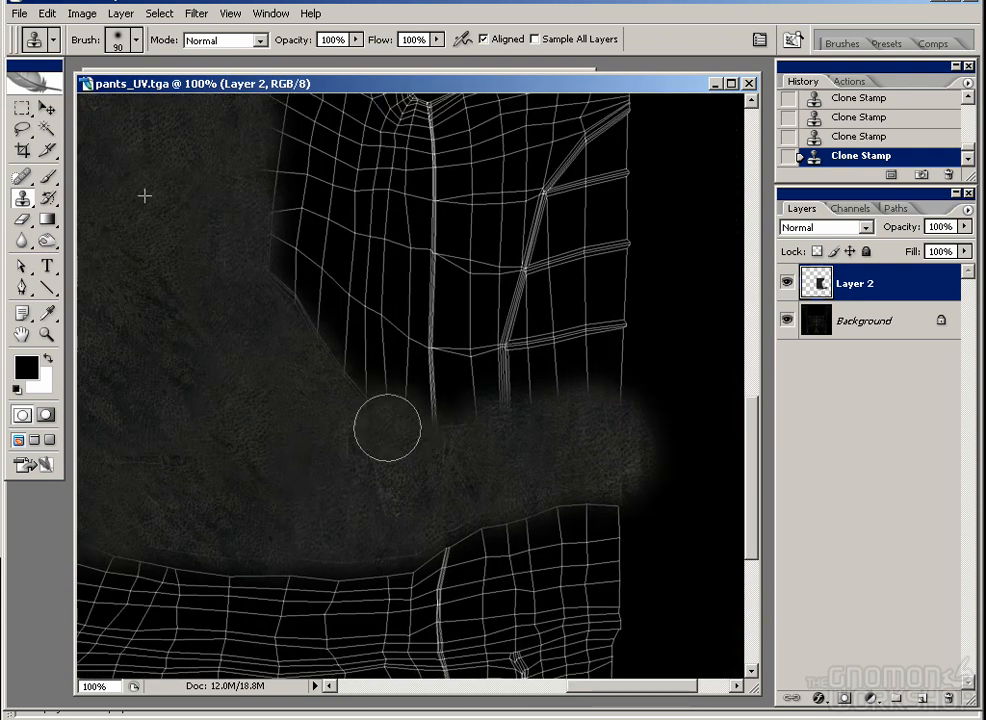
Step: Undo the last clone strokes on the lower thigh
left_click_drag(476, 200, 431, 383)
left_click_drag(591, 243, 596, 324)
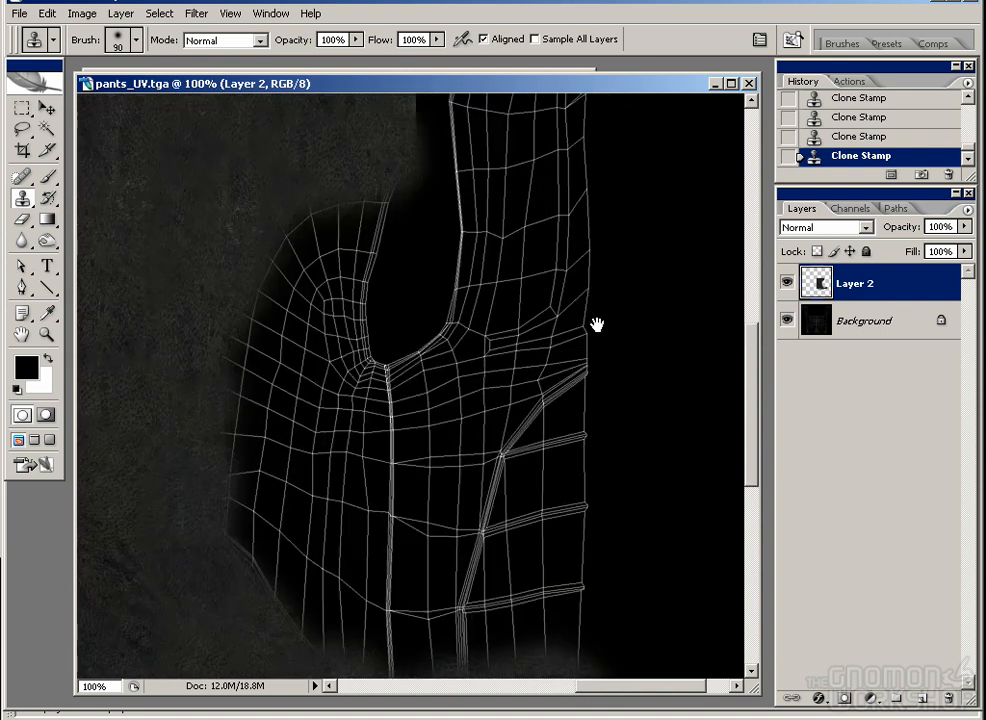
left_click_drag(516, 259, 528, 310)
left_click_drag(371, 279, 525, 480)
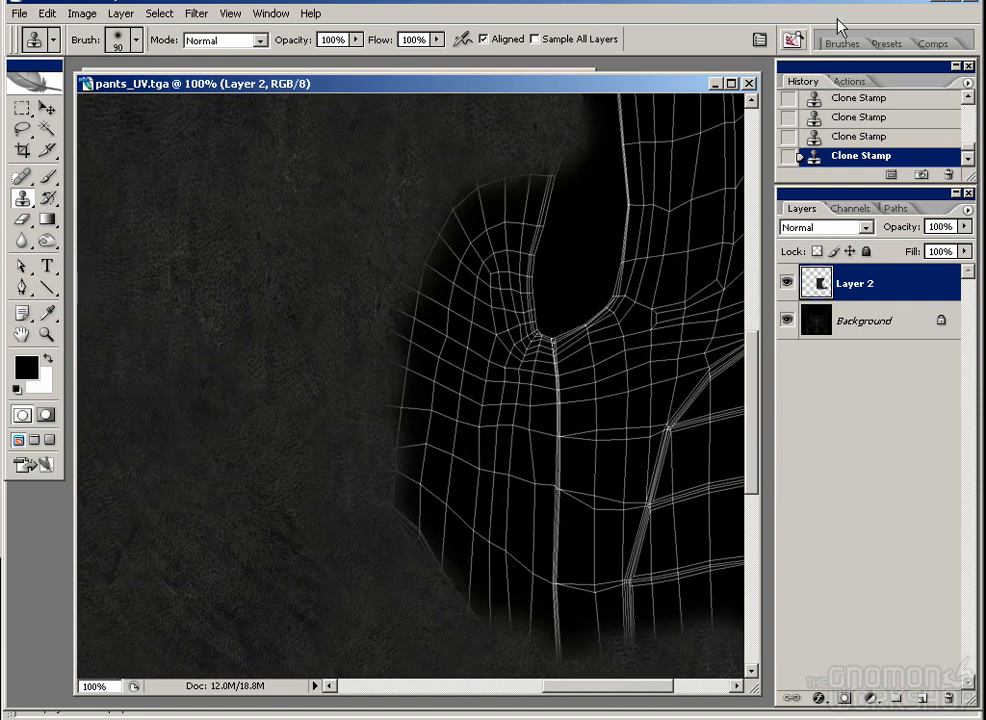
key("ctrl+alt+z")
key("ctrl+alt+z")
key("ctrl+alt+z")
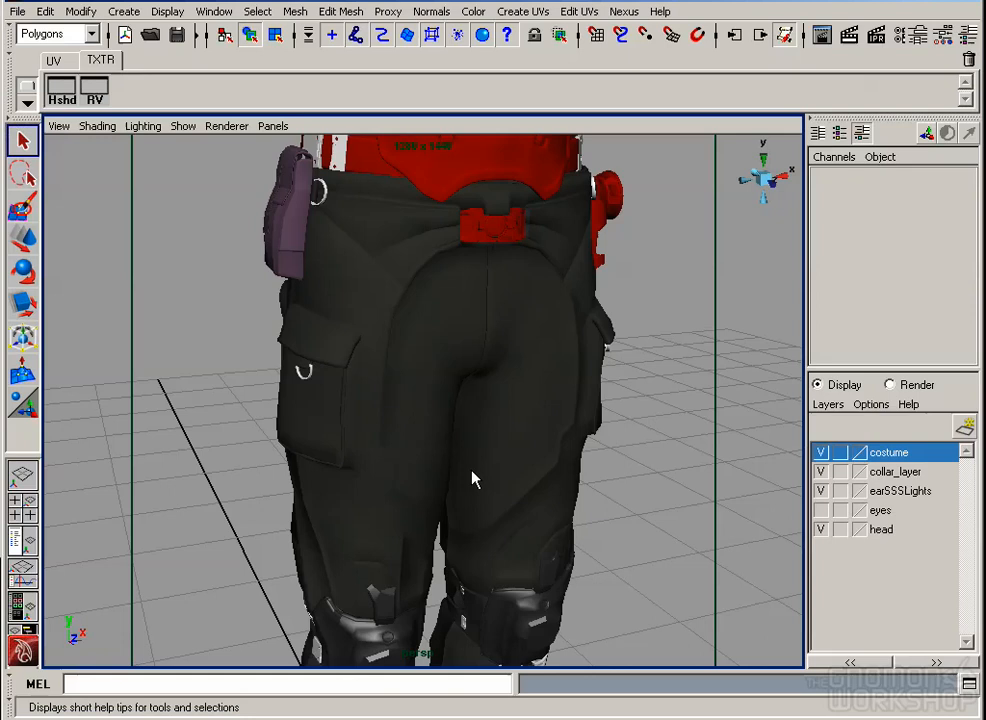
Step: Switch to Maya and select the inner thigh faces of the uni_suit mesh
left_click(455, 350)
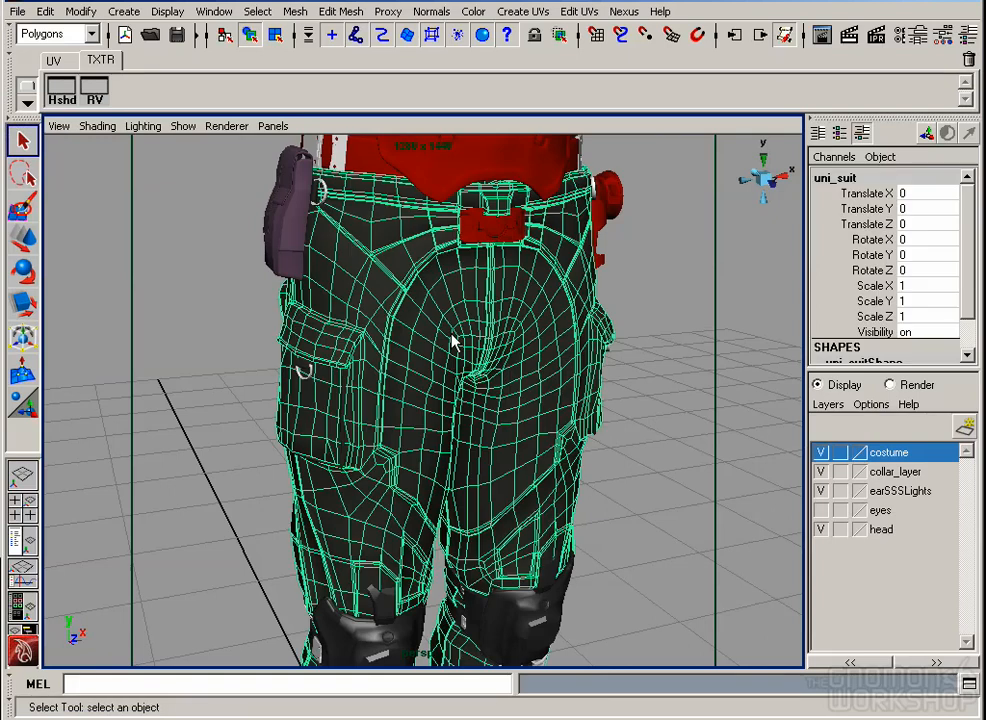
key("F11")
left_click_drag(460, 385, 400, 348)
scroll(400, 348, "up", 3)
left_click_drag(419, 436, 464, 515)
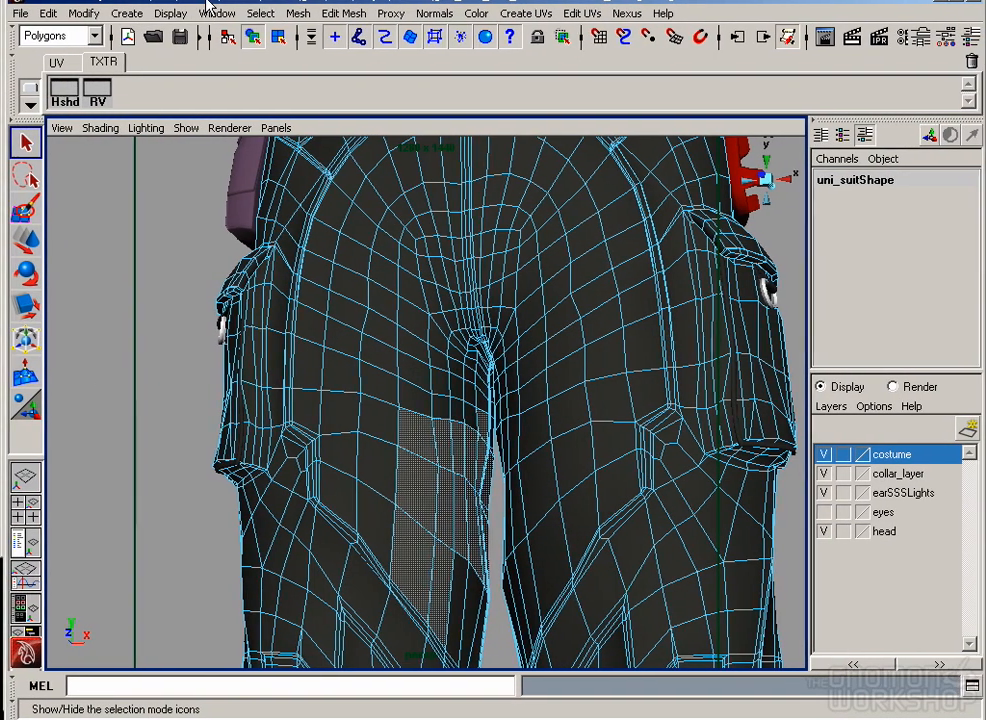
Step: Examine the selected leg faces in the UV Texture Editor and on the back of the pants to match the layout
left_click(216, 11)
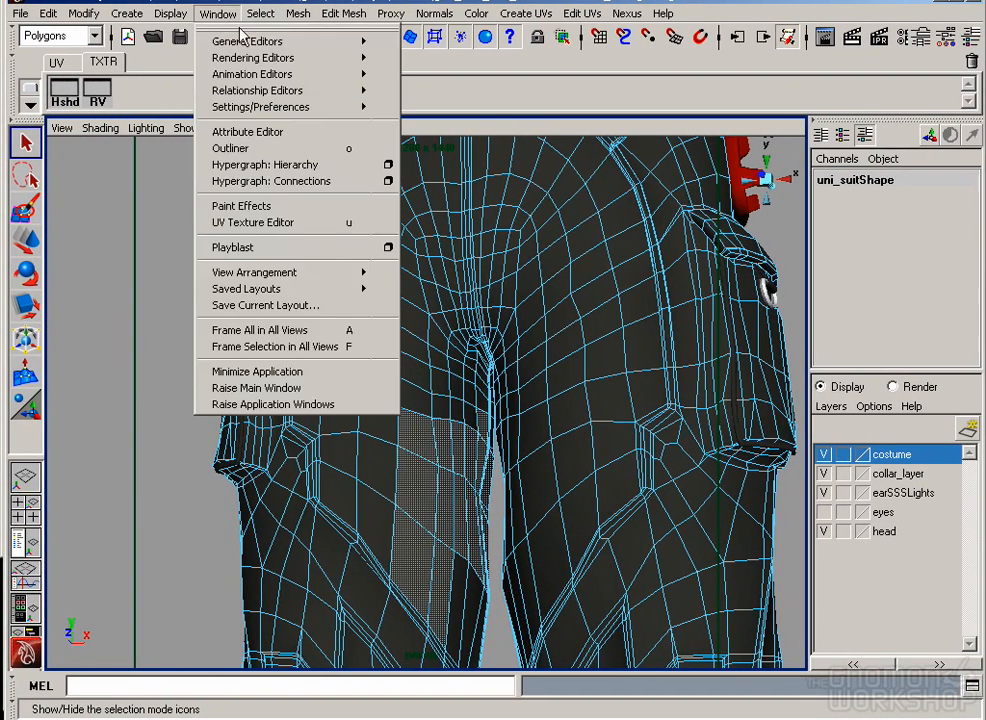
left_click(277, 227)
left_click(550, 374)
left_click_drag(550, 374, 800, 500)
left_click_drag(533, 217, 660, 549)
left_click_drag(878, 171, 612, 522)
left_click_drag(567, 563, 567, 563)
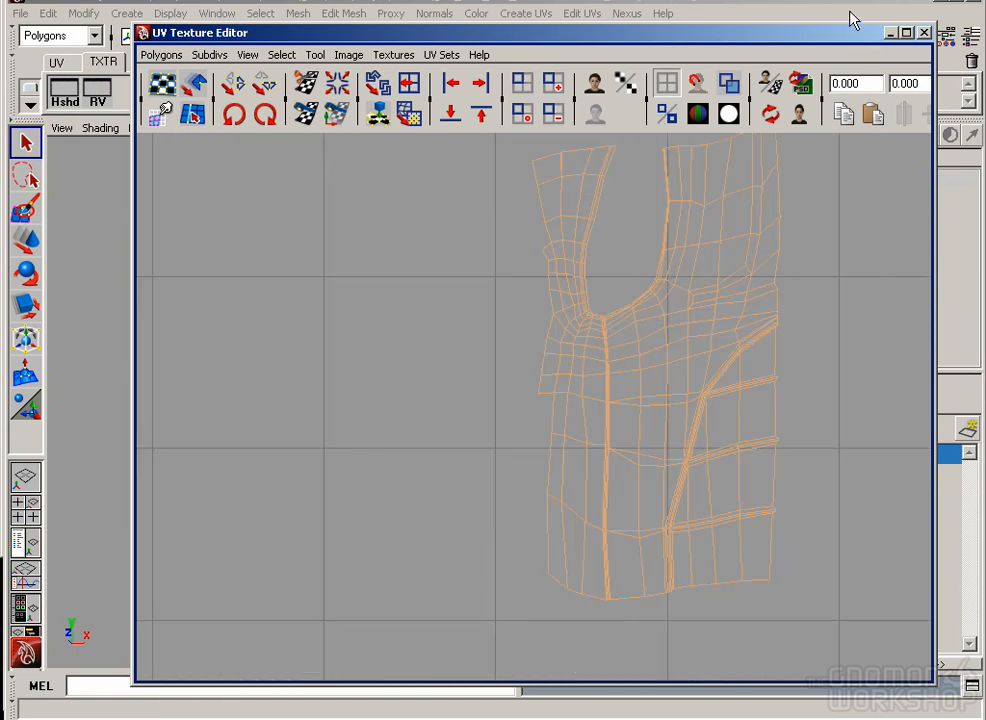
left_click(891, 32)
left_click_drag(297, 374, 652, 437)
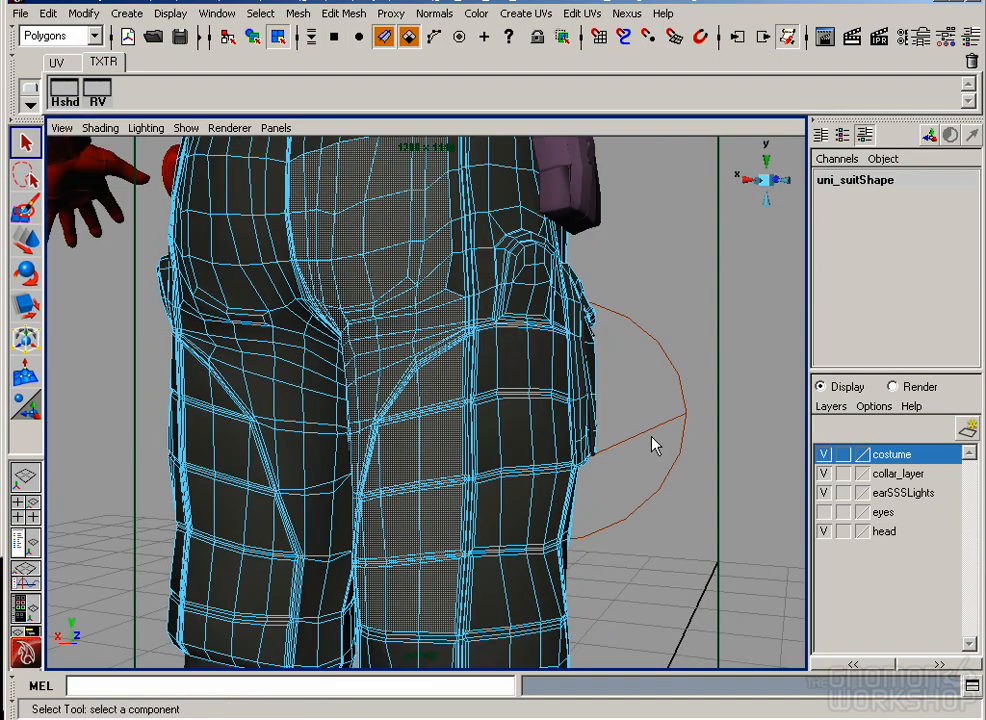
left_click(700, 266)
left_click(278, 36)
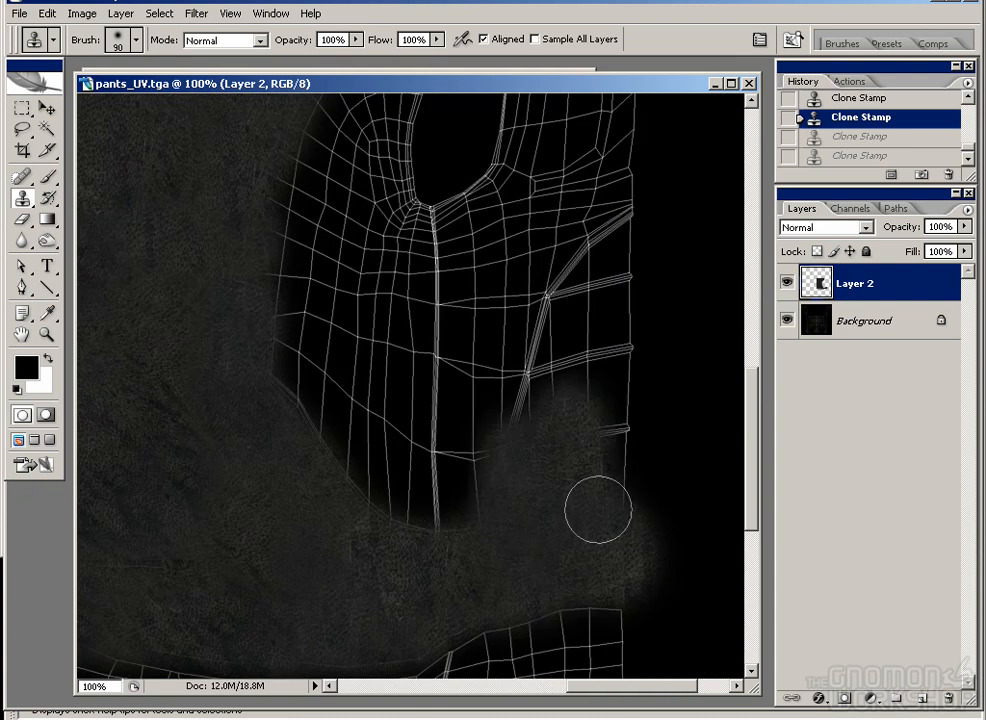
Step: Switch back to Photoshop and clone leather up the back thigh panel along the shell's outer edge
mouse_move(596, 511)
left_mouse_down()
mouse_move(539, 352)
mouse_move(629, 213)
left_mouse_up()
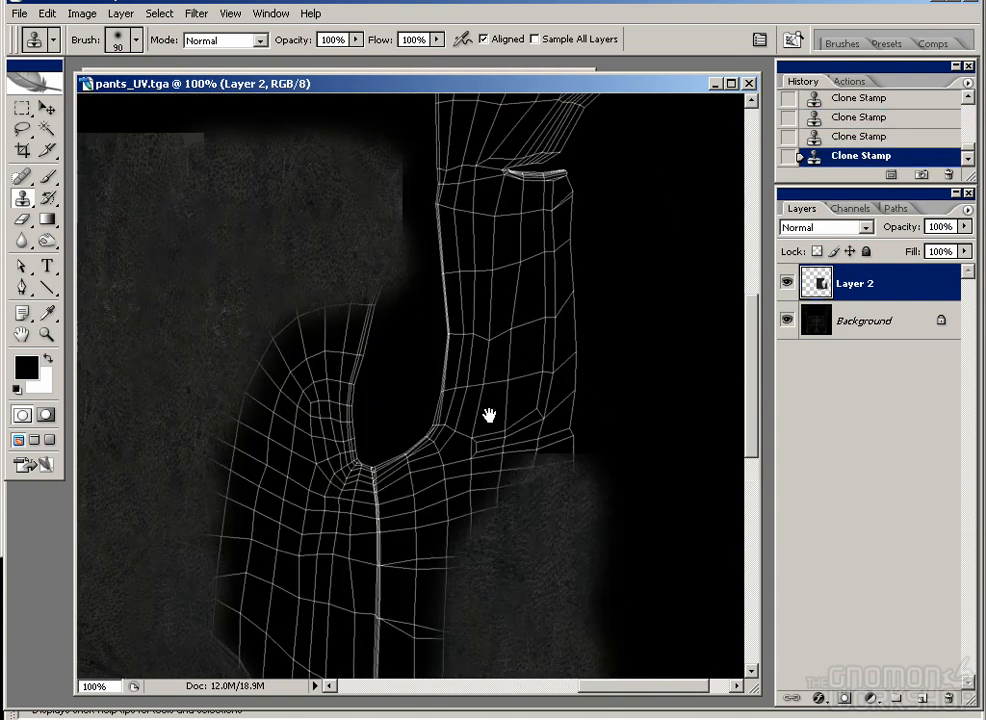
Step: Switch to Maya, select edges around the back hip seam and waist, and locate them in the UV Texture Editor
key("alt+Tab")
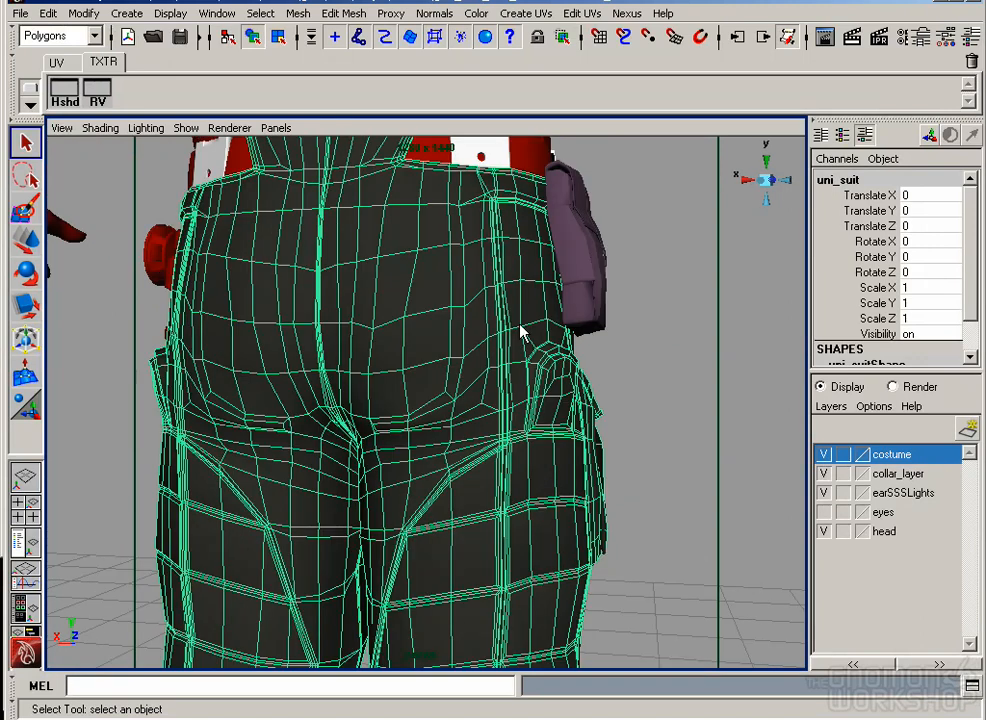
left_click_drag(458, 293, 528, 476)
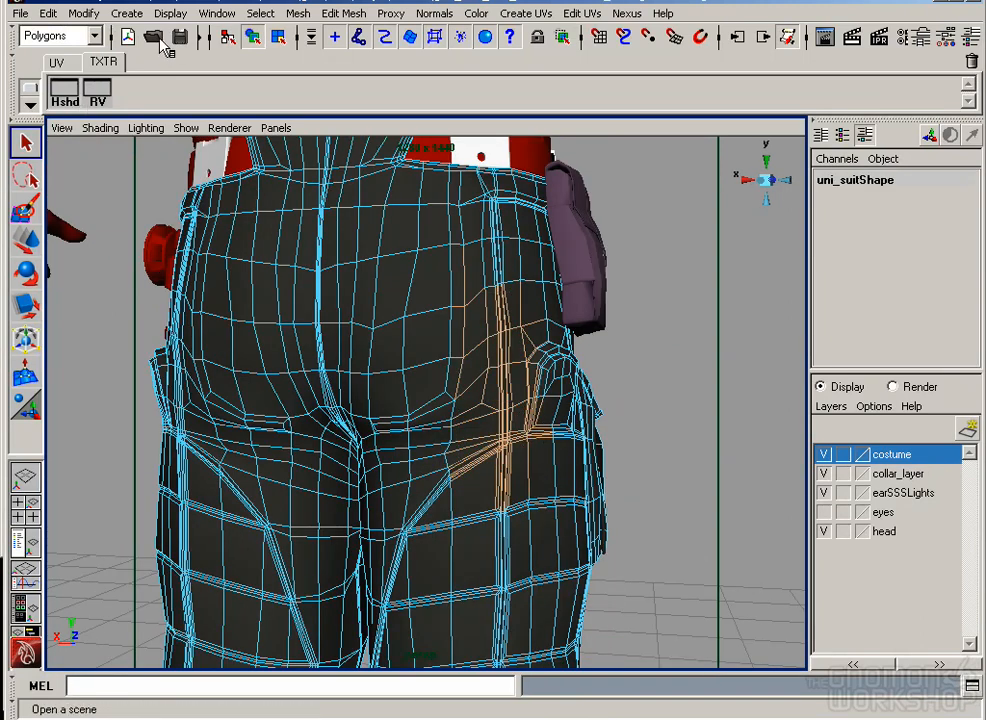
left_click(216, 13)
left_click(298, 224)
left_click_drag(757, 200, 740, 323)
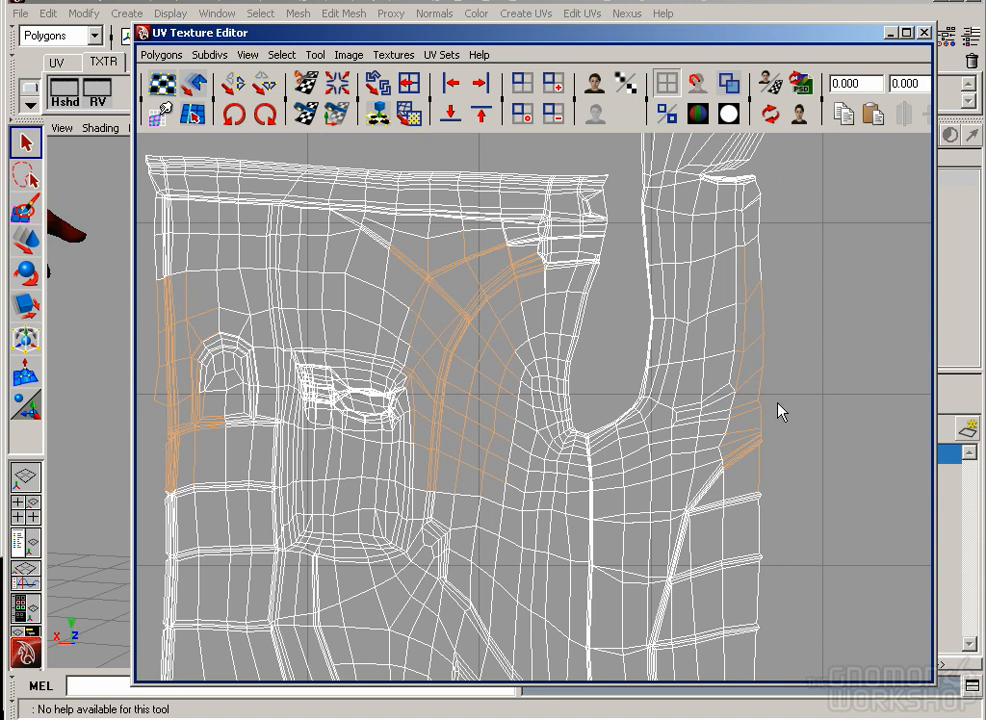
left_click_drag(404, 33, 704, 398)
left_click_drag(298, 277, 516, 137)
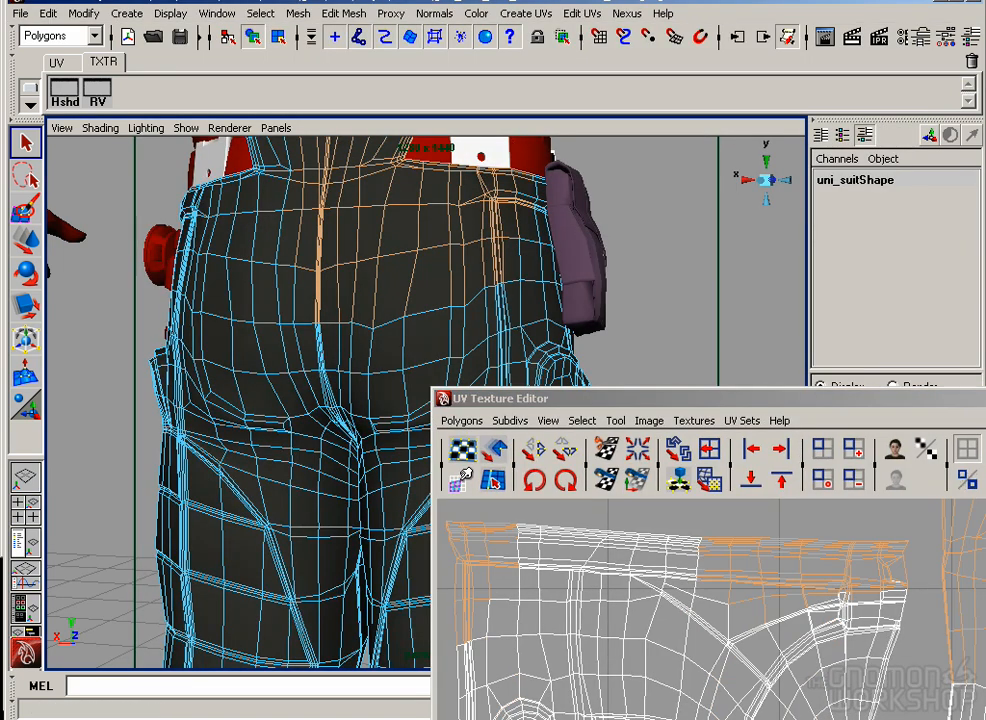
Step: Select the seat panel's faces in the UV layout to examine where they lie on the pants, then minimize the UV Texture Editor
middle_click(942, 657)
left_click_drag(898, 402, 646, 163)
left_click_drag(676, 381, 835, 612)
left_click_drag(594, 163, 626, 475)
left_click(645, 398)
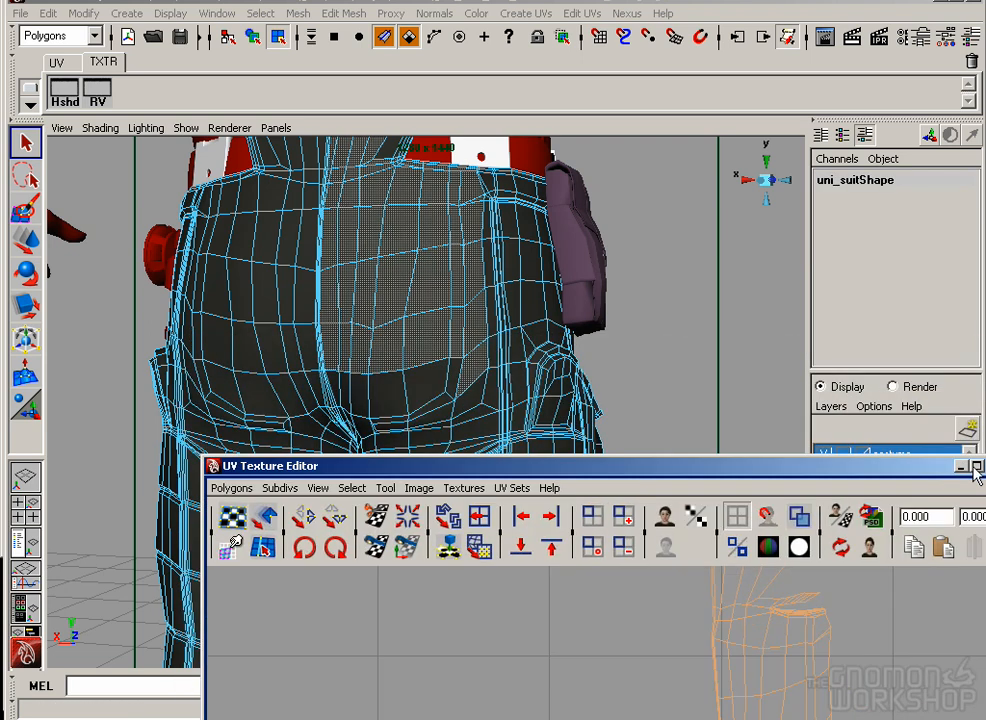
left_click(963, 467)
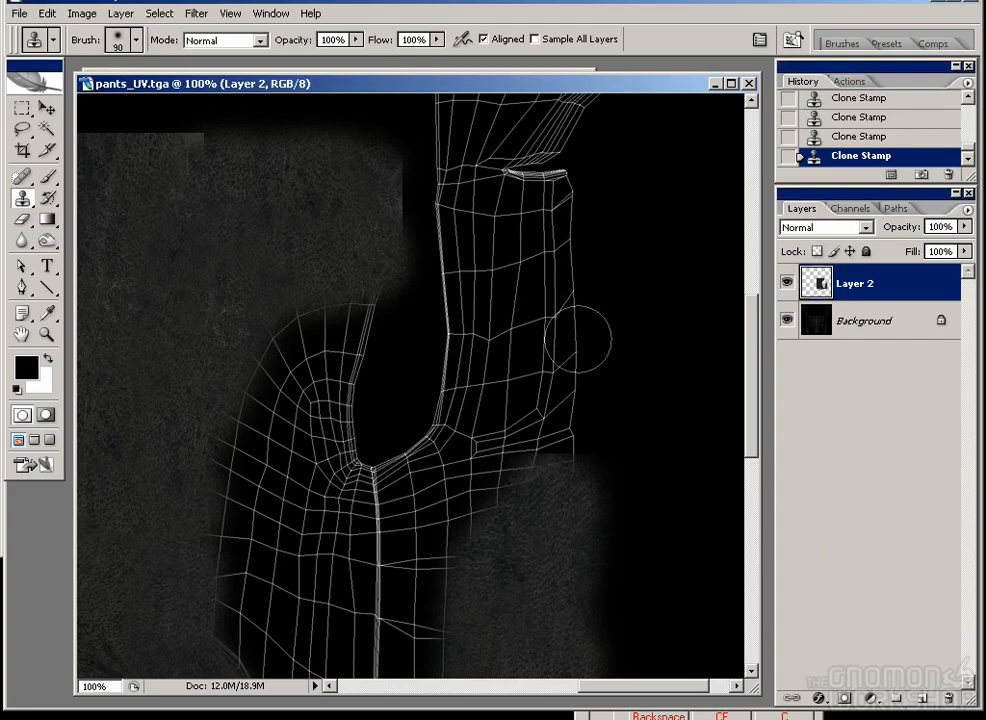
Step: Switch back to Photoshop, duplicate the leather Layer 2 and flip the copy horizontally
left_click_drag(429, 415, 429, 345)
left_click_drag(458, 267, 456, 310)
left_click_drag(322, 386, 453, 153)
left_click_drag(324, 571, 332, 306)
key("ctrl+minus")
key("ctrl+minus")
left_click_drag(289, 208, 385, 436)
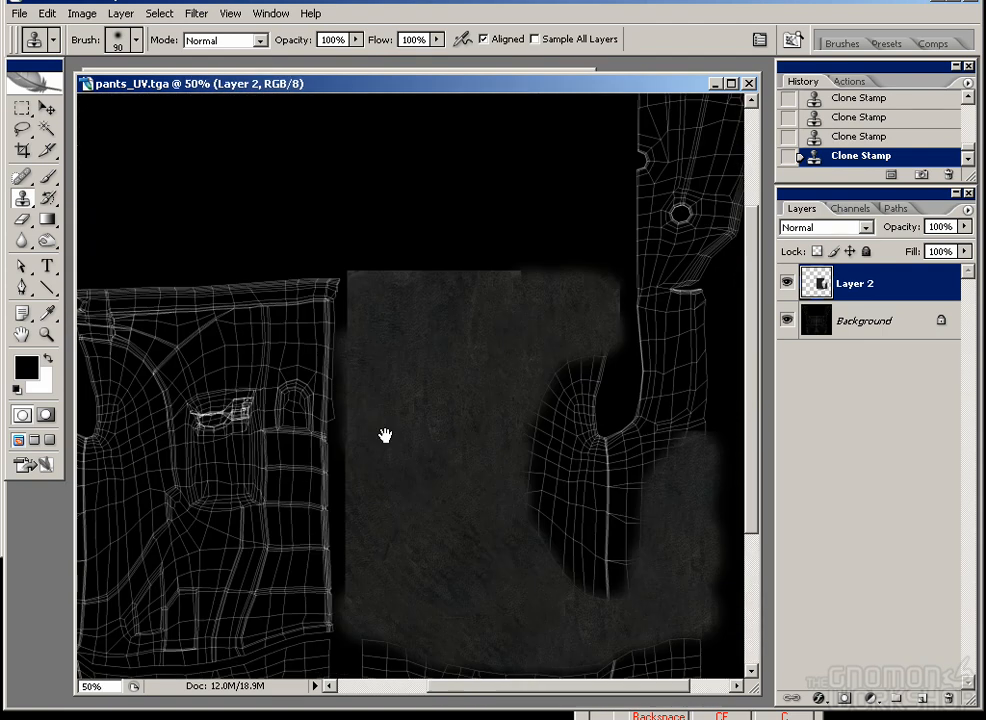
left_click(46, 107)
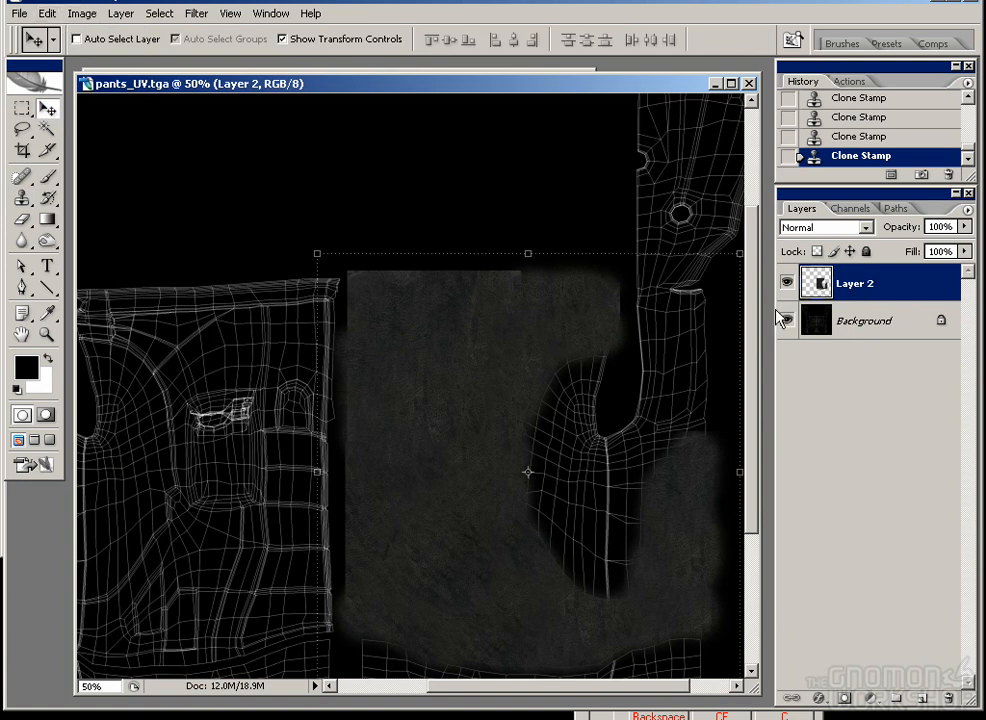
key("ctrl+j")
left_click(82, 13)
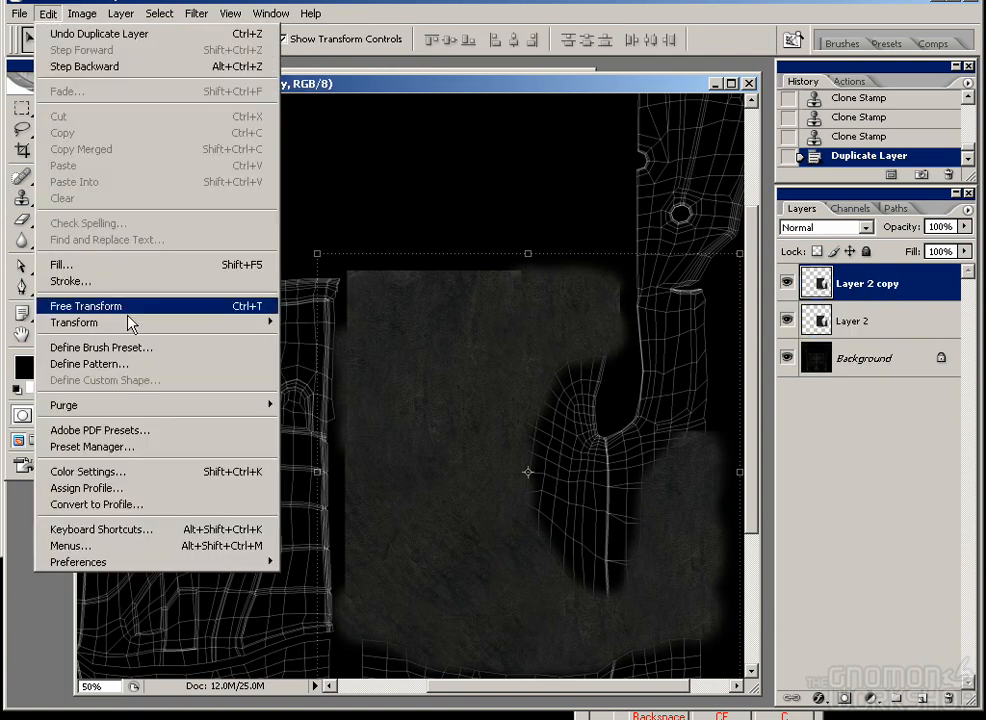
mouse_move(132, 321)
left_click(265, 396)
Step: Move the flipped leather copy onto the opposite pants UV shell so it meets the original at the centre
left_click_drag(513, 417, 280, 490)
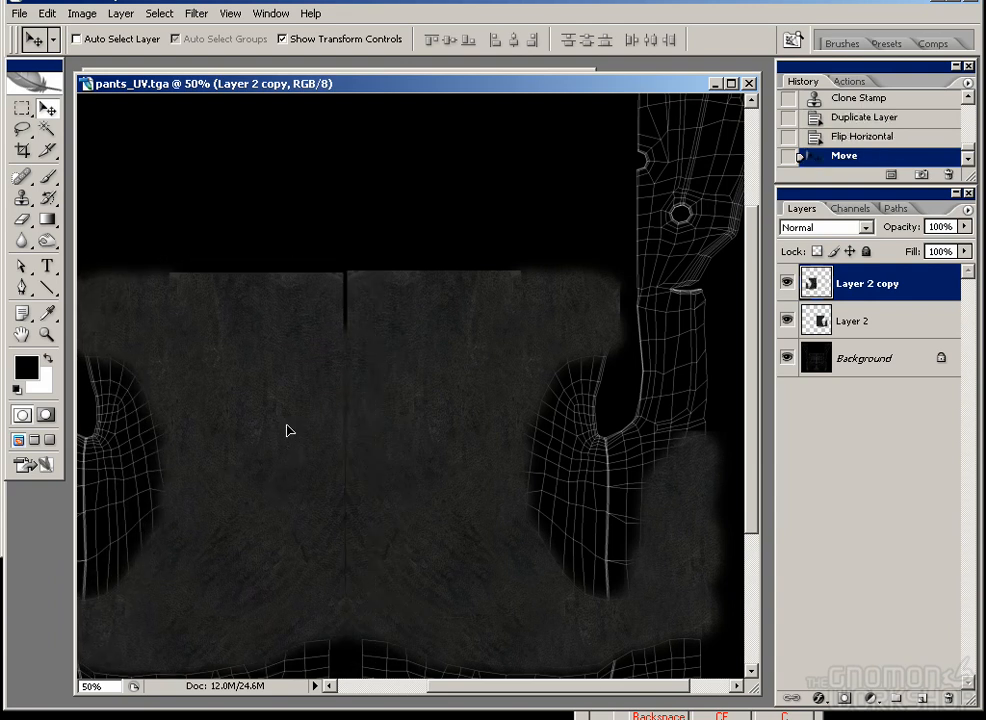
key("ctrl+z")
mouse_move(451, 431)
left_mouse_down()
mouse_move(211, 425)
mouse_move(231, 430)
mouse_move(327, 317)
left_mouse_up()
Step: Clone leather over the mirrored copy and its centre join to break up the visible symmetry
key("s")
mouse_move(304, 440)
left_mouse_down()
mouse_move(299, 460)
mouse_move(299, 451)
left_mouse_up()
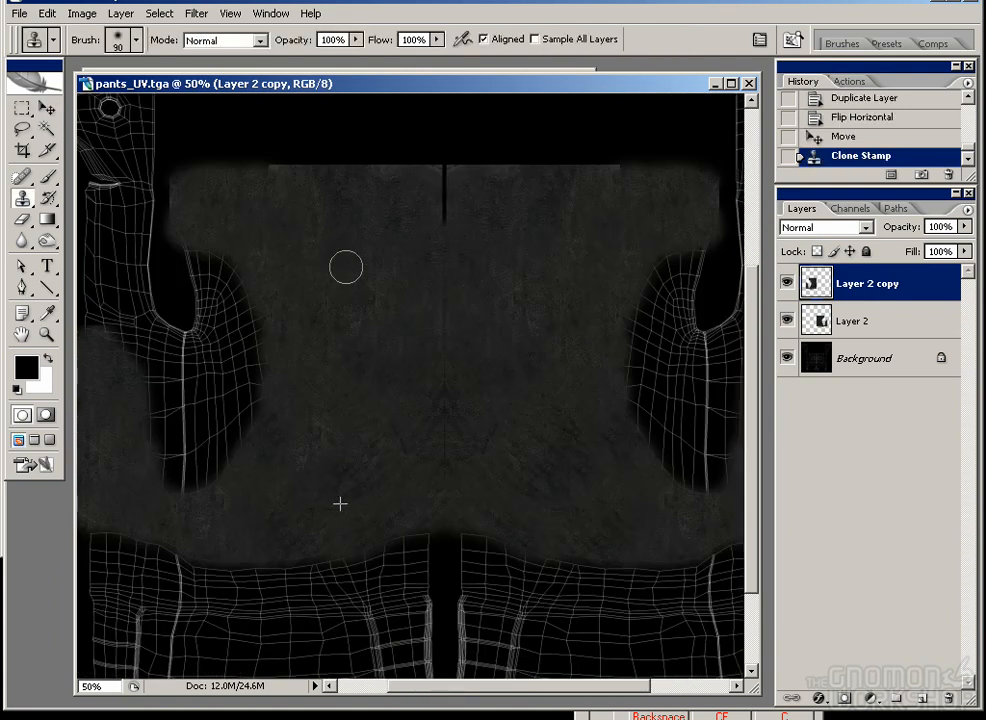
left_click_drag(350, 302, 360, 218)
left_click_drag(324, 361, 362, 345)
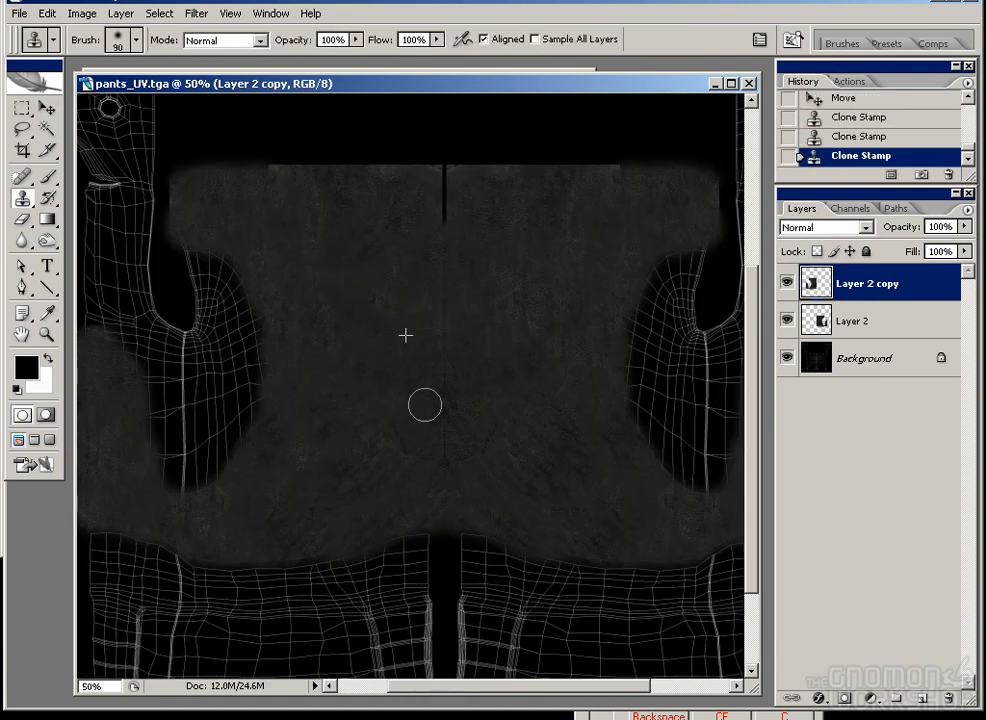
left_click_drag(439, 441, 402, 430)
left_click_drag(299, 355, 446, 270)
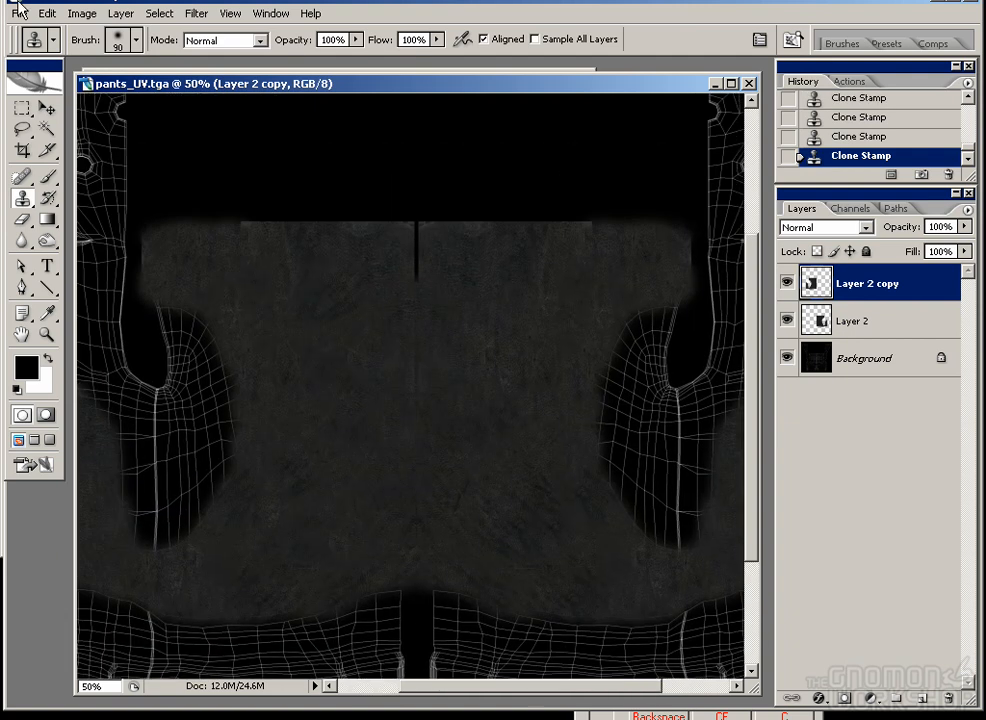
Step: Save the layered pants texture as geo_pants.clr_A01.tif in the clr maps' geo_Costume folder, as an uncompressed TIFF
left_click(19, 13)
left_click(44, 214)
left_click(519, 113)
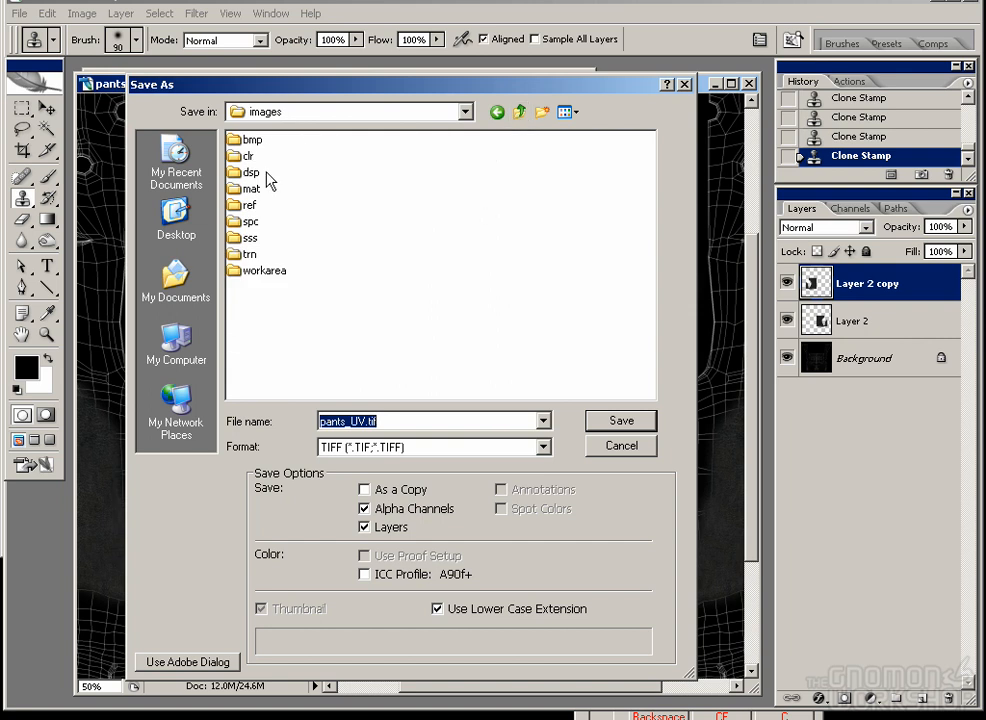
double_click(252, 157)
double_click(252, 158)
left_click(258, 155)
left_click(555, 369)
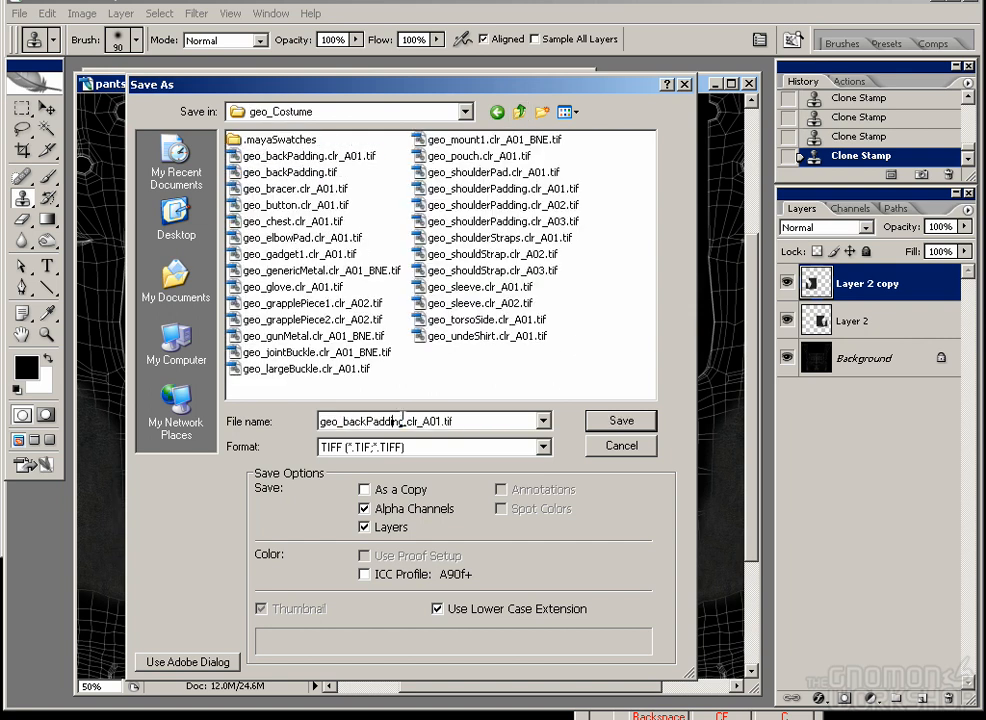
type("pants")
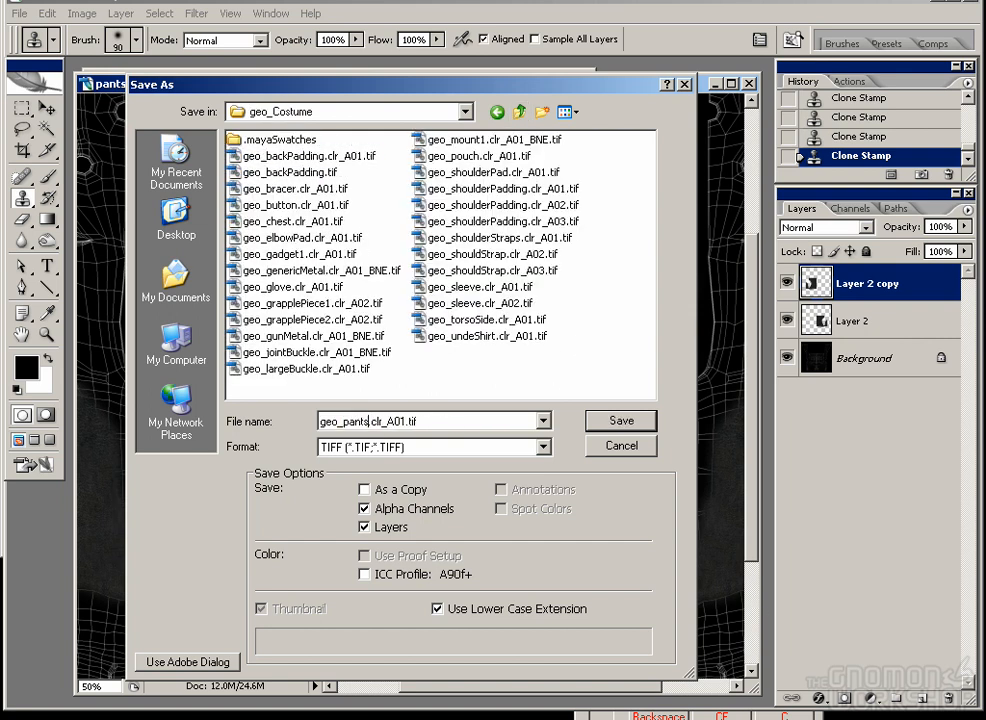
left_click(443, 513)
key("Return")
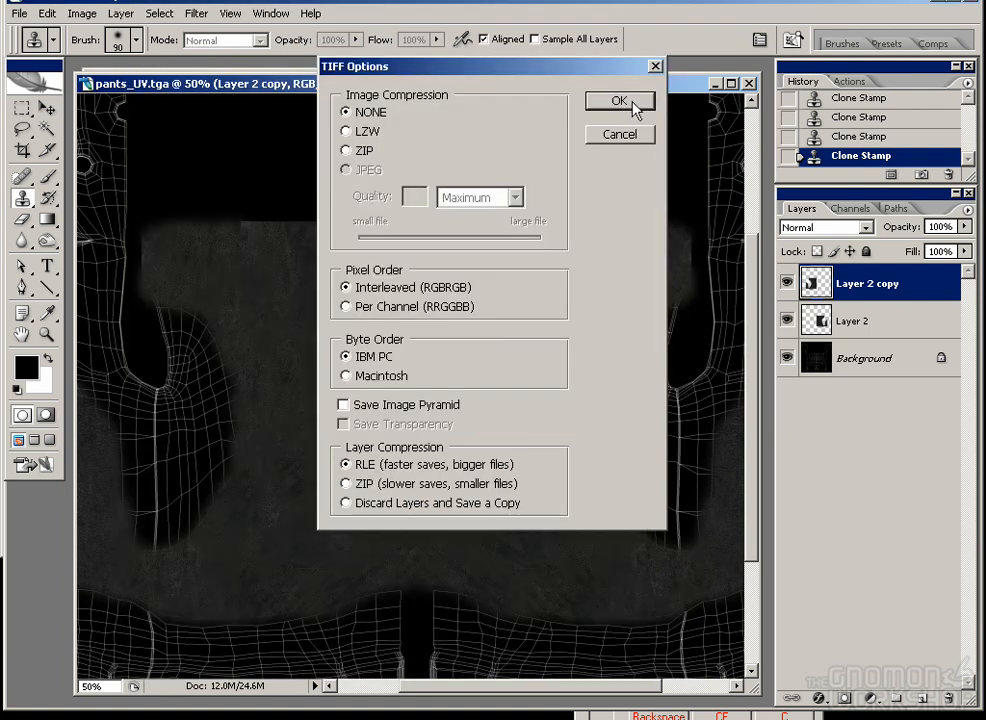
left_click(632, 104)
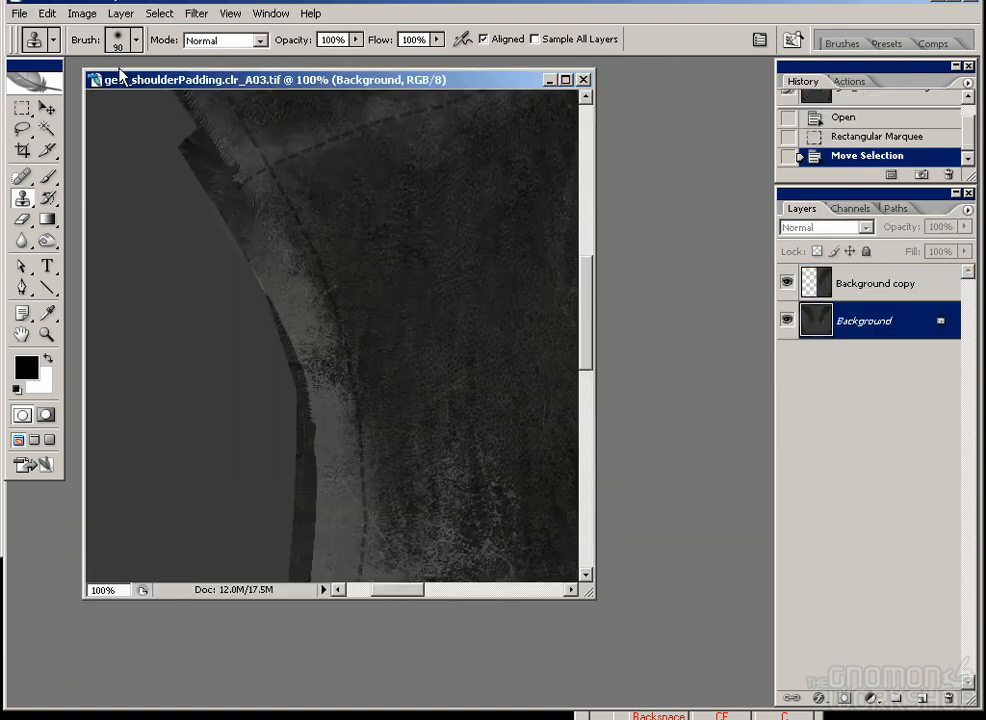
Step: Open geo_pants.clr_A01.tif from the geo_Costume folder, enlarge its document window and view it at 50%
left_click(20, 13)
left_click(40, 50)
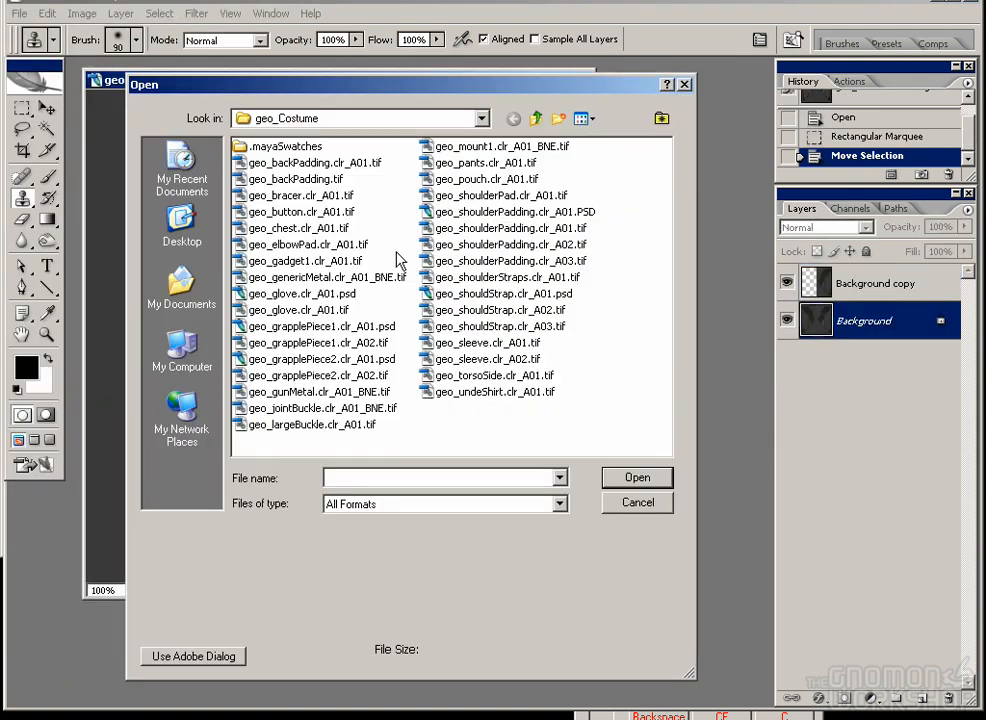
double_click(503, 164)
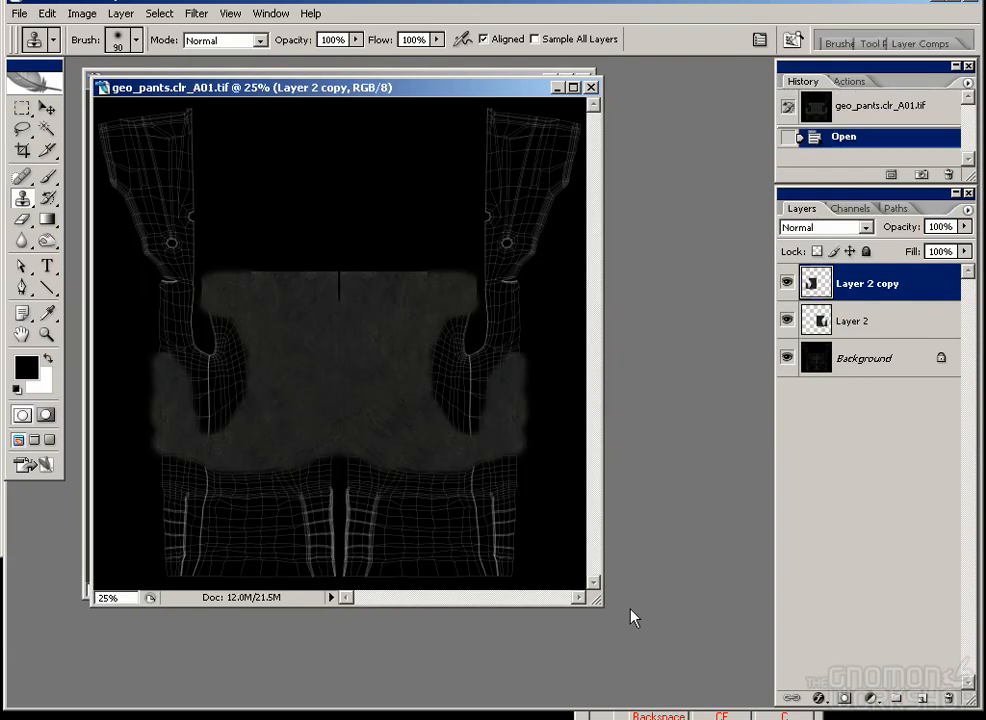
left_click_drag(600, 602, 718, 677)
key("ctrl+plus")
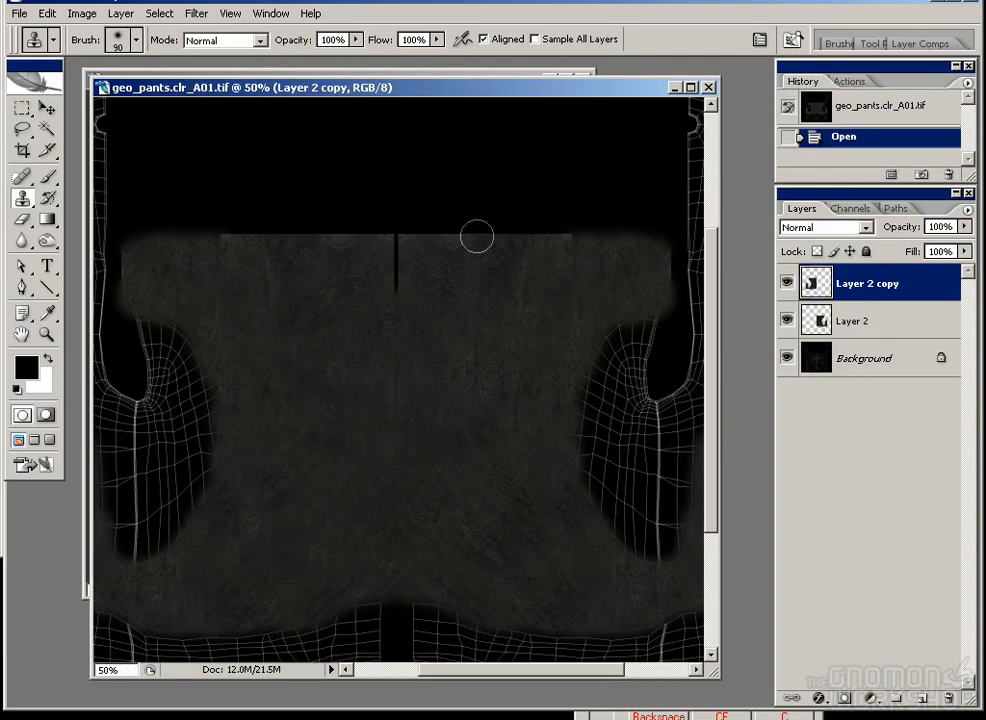
Step: Select a rectangular section of leather on Layer 2 and place two duplicates side by side over the leg's UV shell
left_click_drag(243, 200, 133, 105)
left_click(836, 330)
left_click(25, 108)
left_click_drag(319, 254, 307, 178)
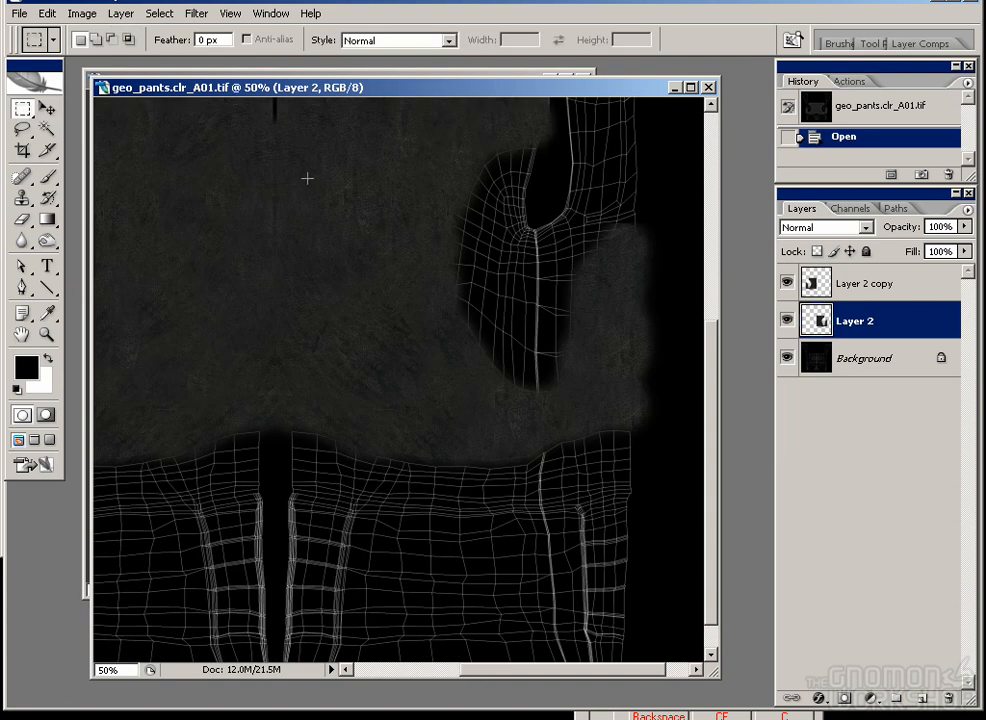
scroll(288, 177, "up", 3)
left_click_drag(452, 468, 447, 486)
key("v")
left_click_drag(395, 358, 359, 590)
left_click_drag(286, 429, 455, 458)
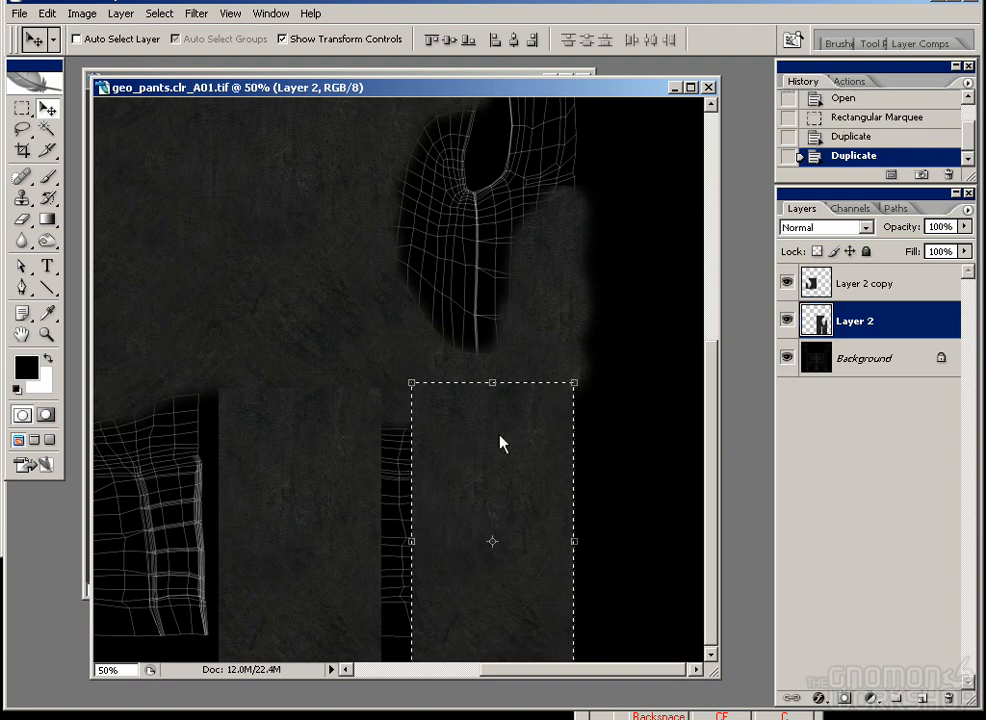
Step: Deselect and clone leather across the gap between the two duplicated leg patches to blend them together
key("ctrl+d")
key("s")
left_click(496, 541, "alt")
mouse_move(405, 550)
left_mouse_down()
mouse_move(392, 505)
mouse_move(399, 450)
left_mouse_up()
left_click(344, 484, "alt")
mouse_move(400, 580)
left_mouse_down()
mouse_move(400, 627)
mouse_move(396, 603)
left_mouse_up()
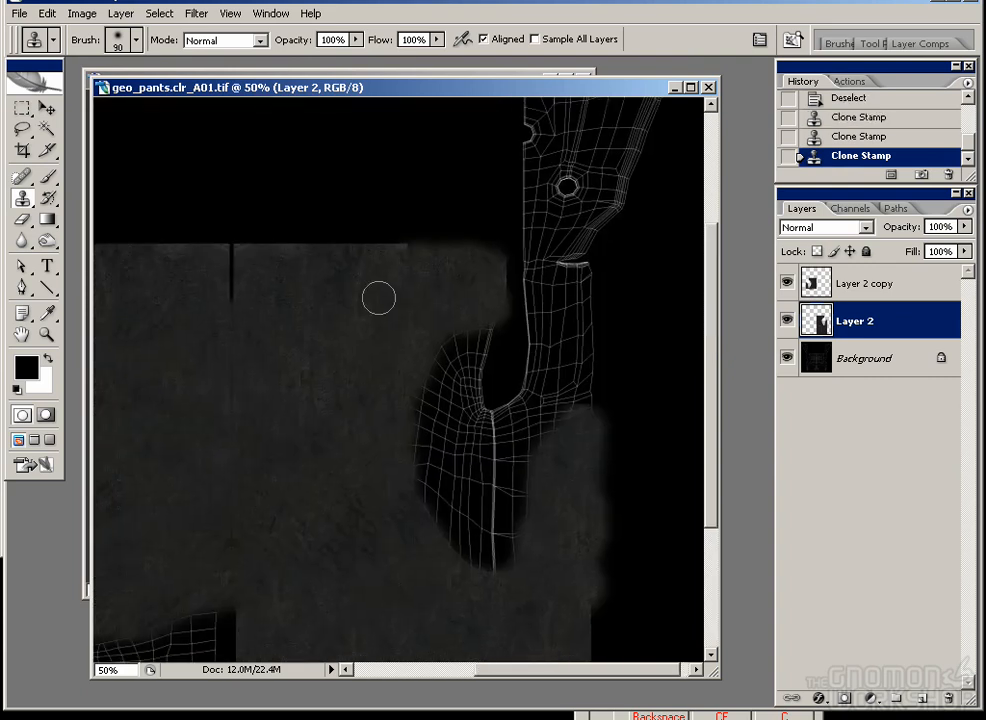
left_click_drag(376, 293, 436, 247)
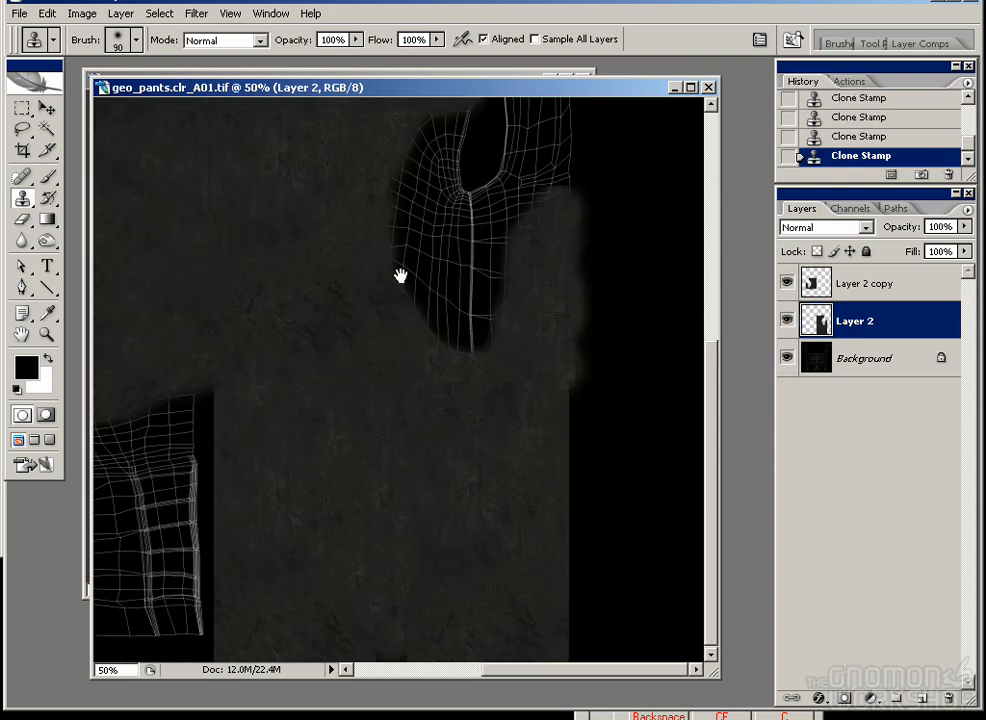
Step: Delete the mirrored Layer 2 copy and add a new empty layer directly above the Background
left_click_drag(398, 275, 373, 440)
key("v")
left_click(870, 298)
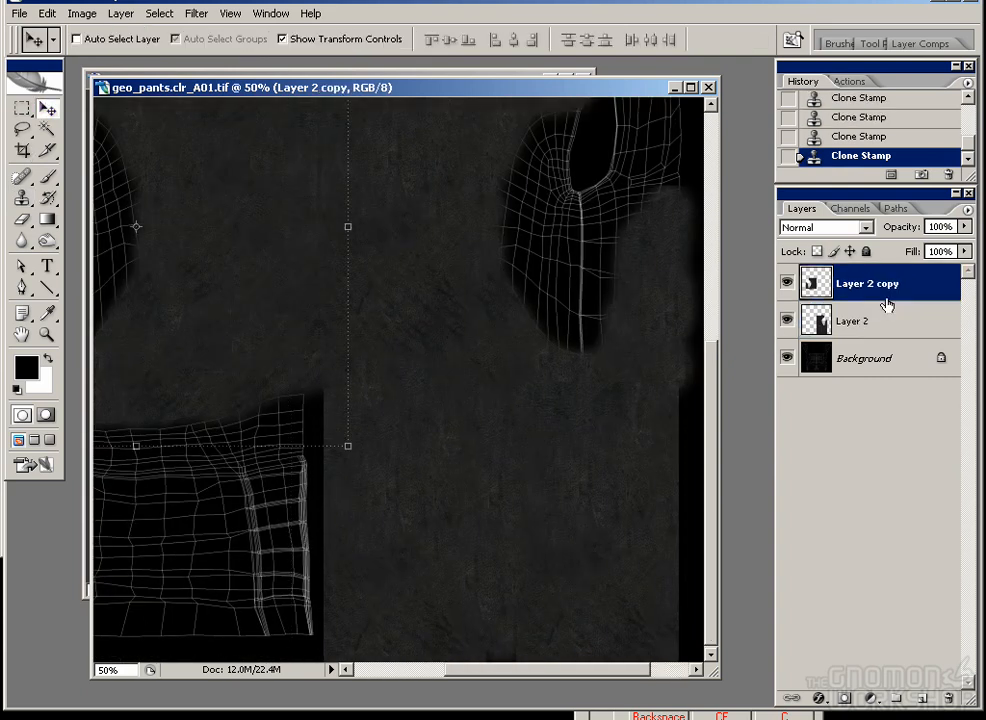
left_click(940, 700)
left_click_drag(496, 305, 396, 405)
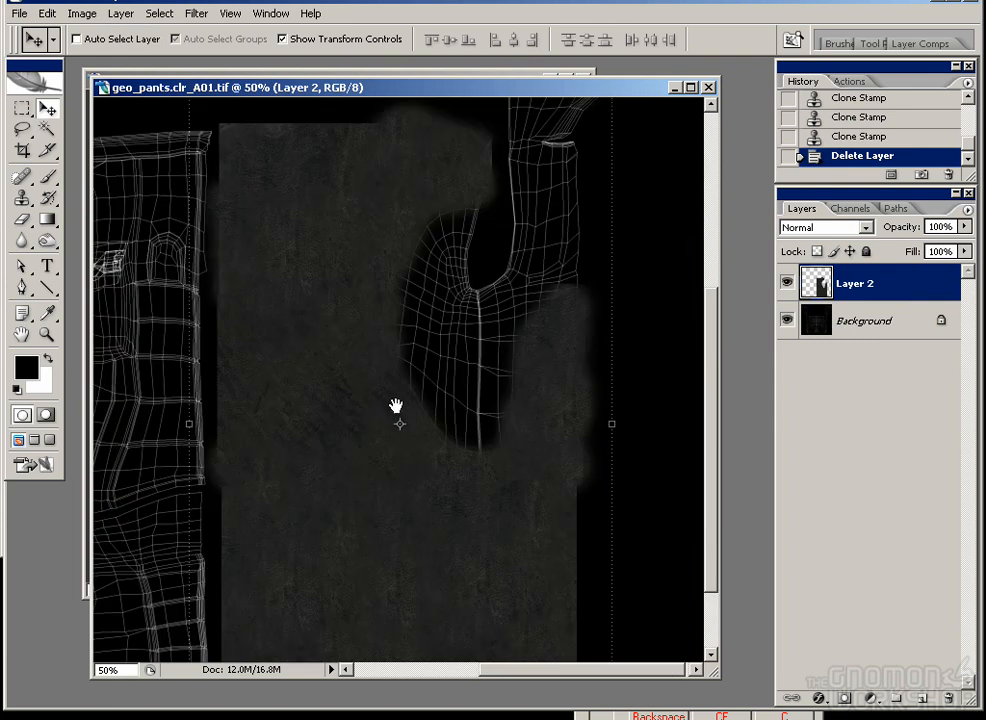
left_click(865, 320)
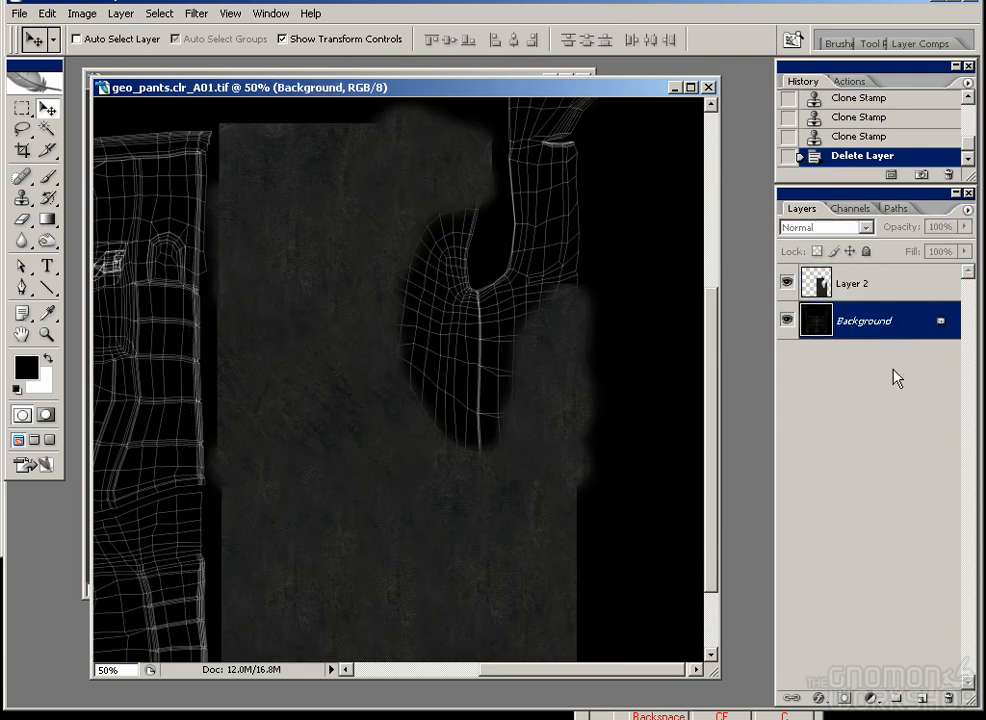
left_click(923, 699)
left_click(32, 376)
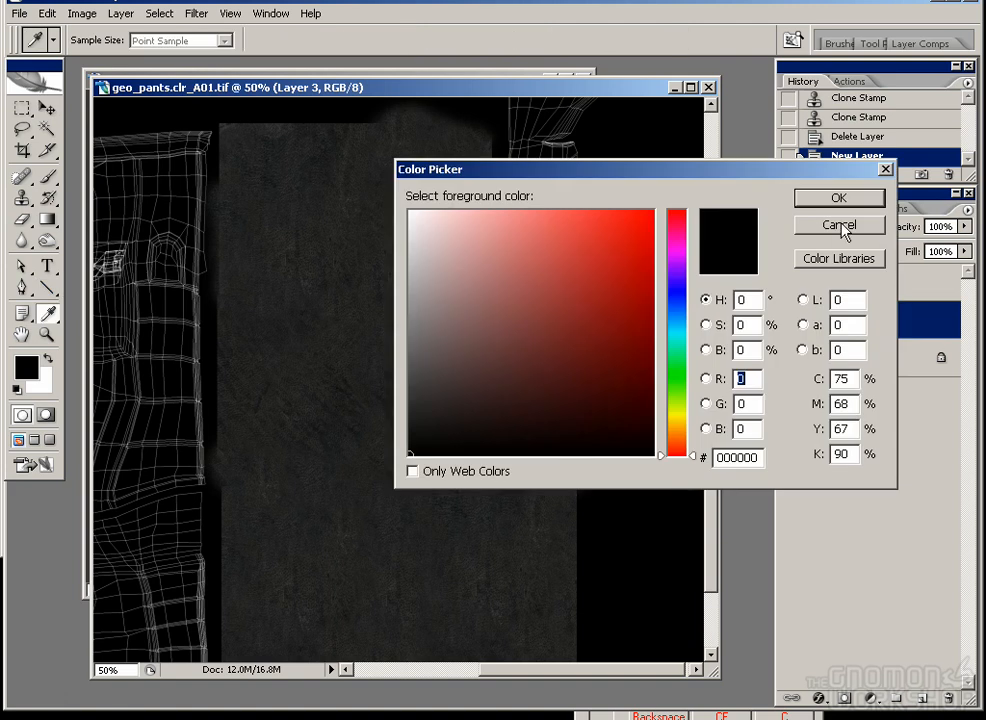
left_click(840, 226)
Step: Open geo_undeShirt.clr_A01.tif from the geo_Costume folder and select its Layer 3 copy 2
left_click(19, 13)
left_click(40, 44)
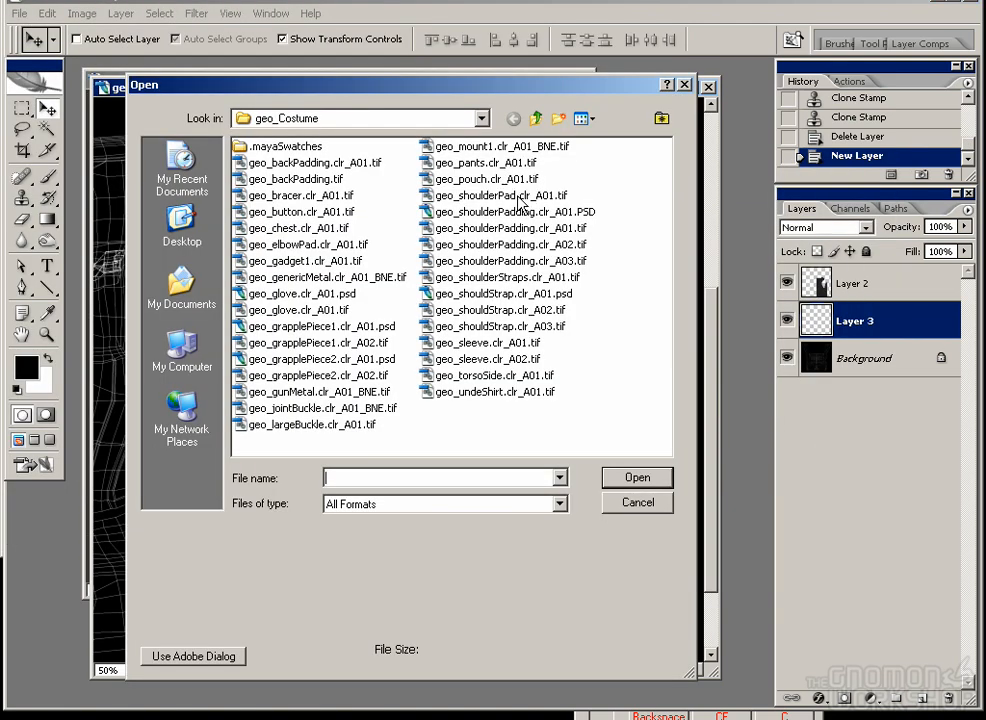
double_click(500, 392)
left_click(853, 474)
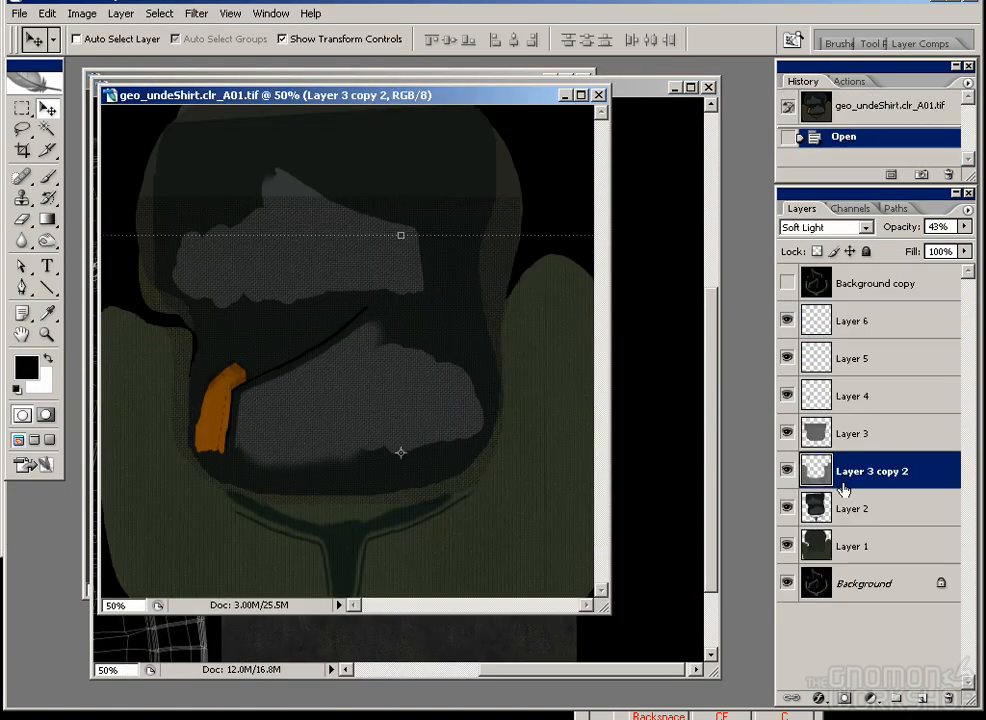
Step: Compare the undershirt fabric with and without its weave, then leave Layer 3 and Layer 3 copy 2 hidden
left_click_drag(869, 495, 895, 483)
left_click(787, 433)
left_click(787, 433)
left_click_drag(784, 470, 784, 436)
left_click(787, 436)
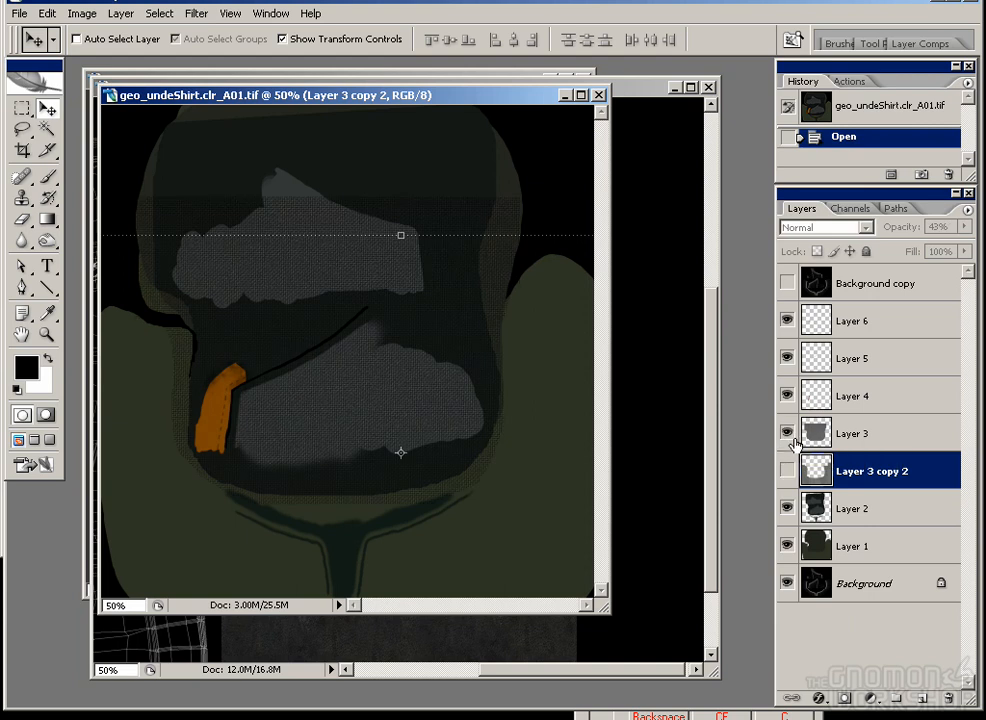
key("ctrl+plus")
key("ctrl+plus")
left_click_drag(557, 456, 369, 209)
left_click(787, 433)
left_click(786, 470)
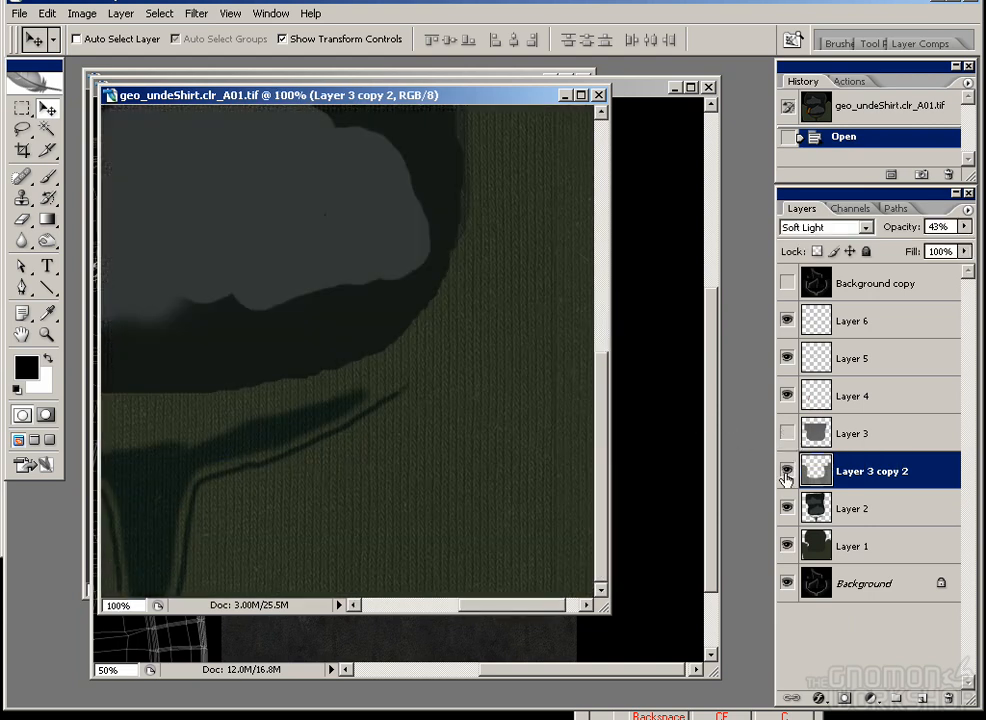
left_click(787, 471)
left_click(841, 515)
left_click(870, 471)
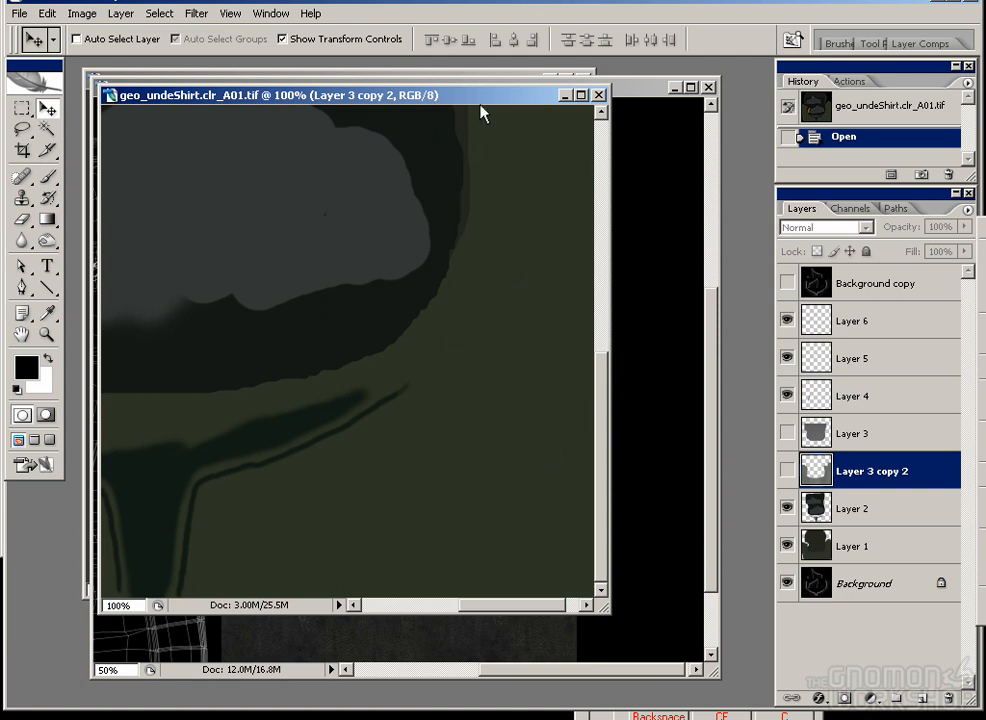
Step: Sample the flat dark olive of the undershirt fabric as the foreground colour
key("i")
left_click(518, 273)
left_click(967, 211)
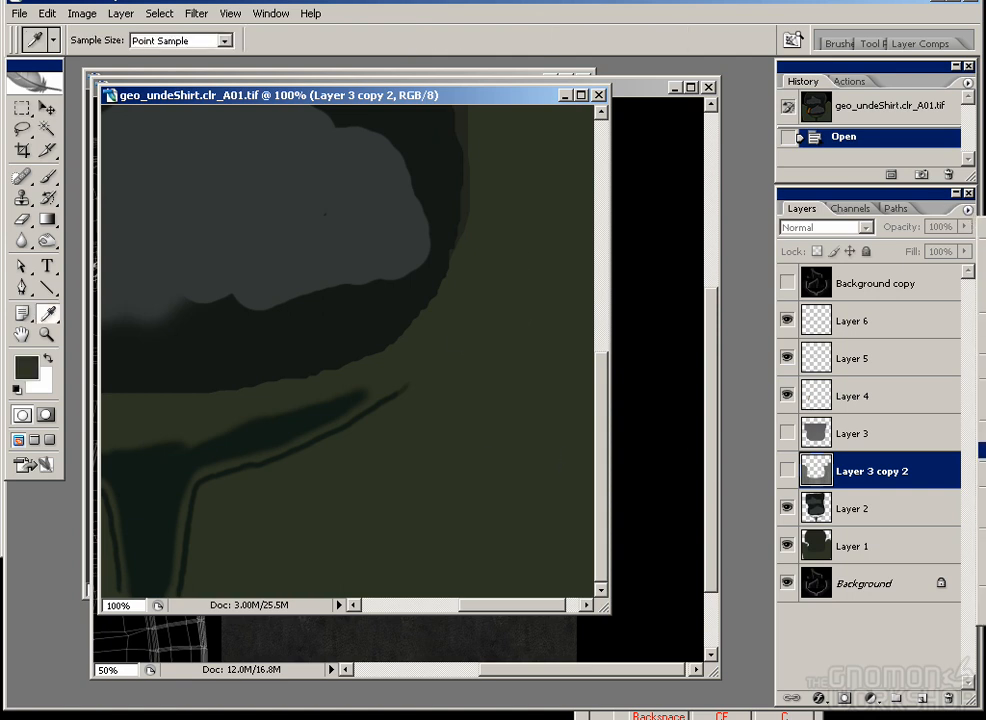
left_click(900, 560)
left_click(462, 273)
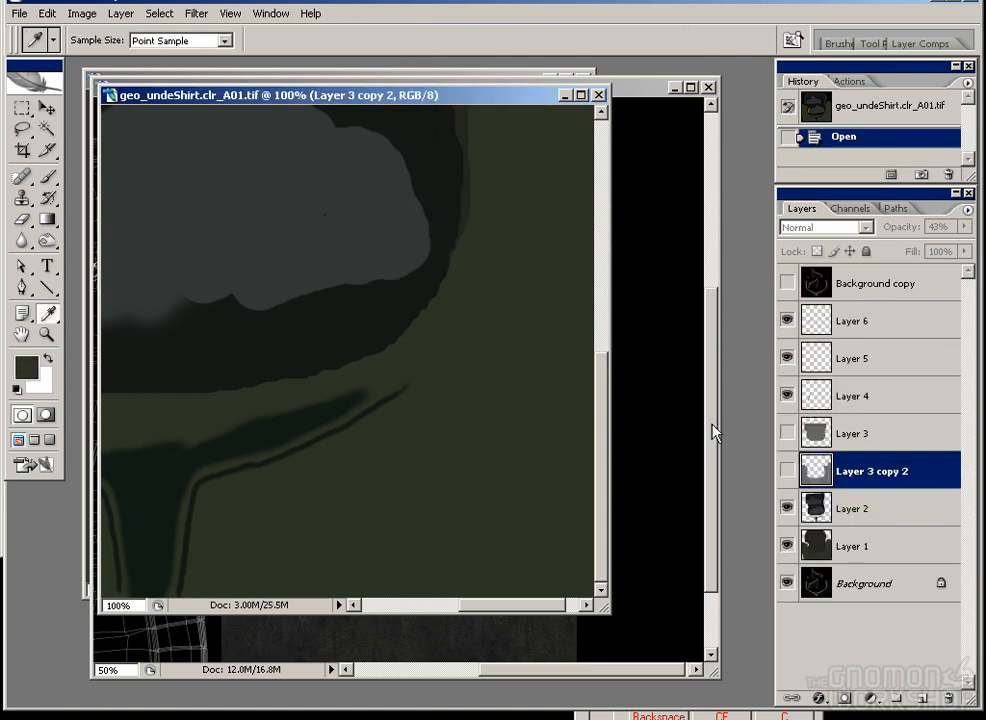
Step: In the pants texture, lasso the uncovered hip area on Layer 3, fill it with the olive foreground colour and deselect
left_click(645, 99)
key("l")
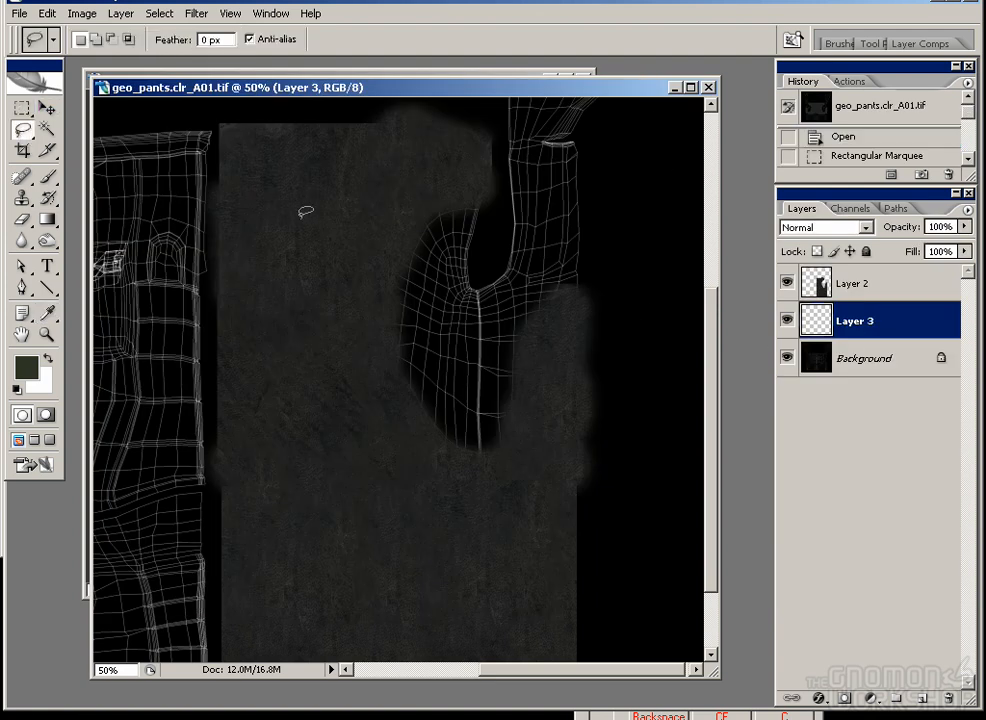
mouse_move(462, 188)
left_mouse_down()
mouse_move(415, 458)
mouse_move(596, 266)
left_mouse_up()
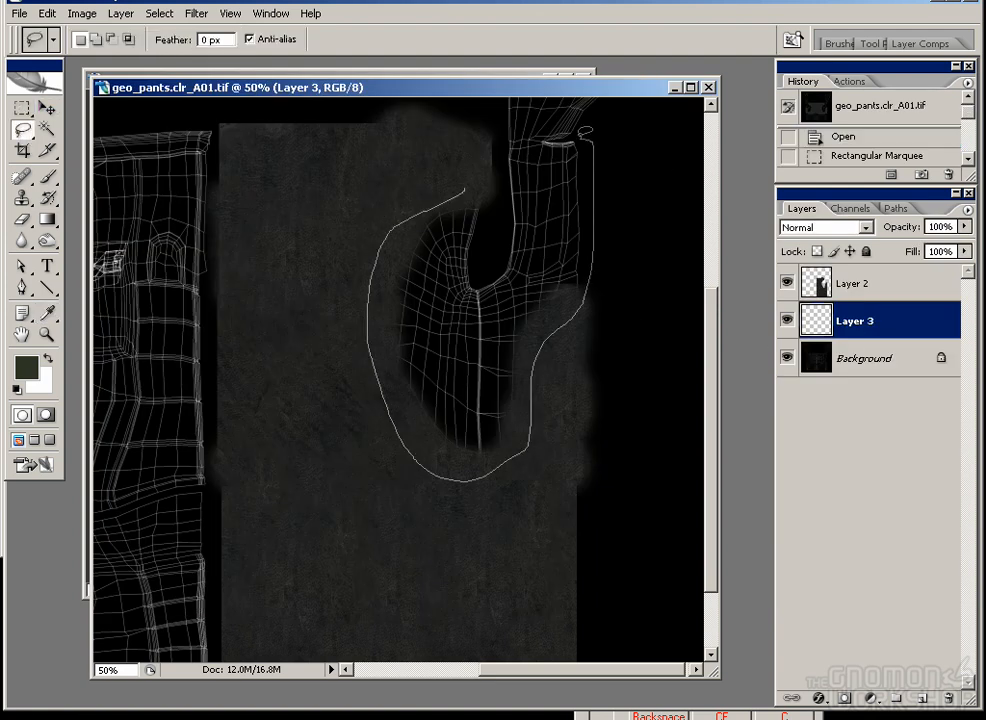
left_click_drag(528, 134, 505, 136)
key("alt+BackSpace")
key("ctrl+d")
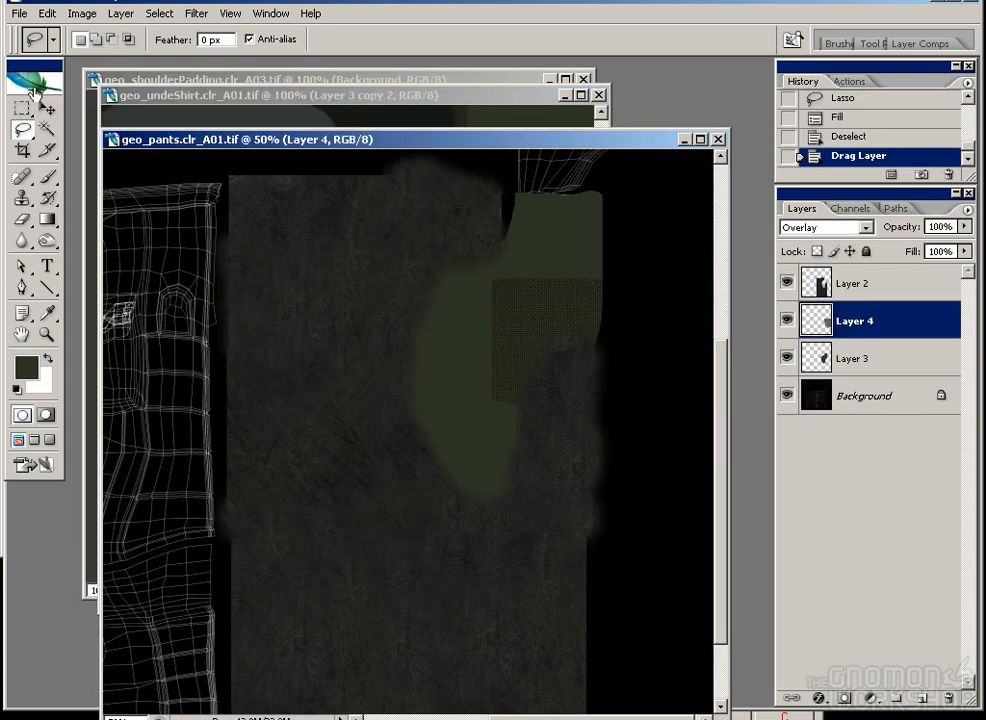
Step: Move the weave overlay on Layer 4 so it covers the whole olive hip panel
key("v")
left_click_drag(638, 286, 316, 369)
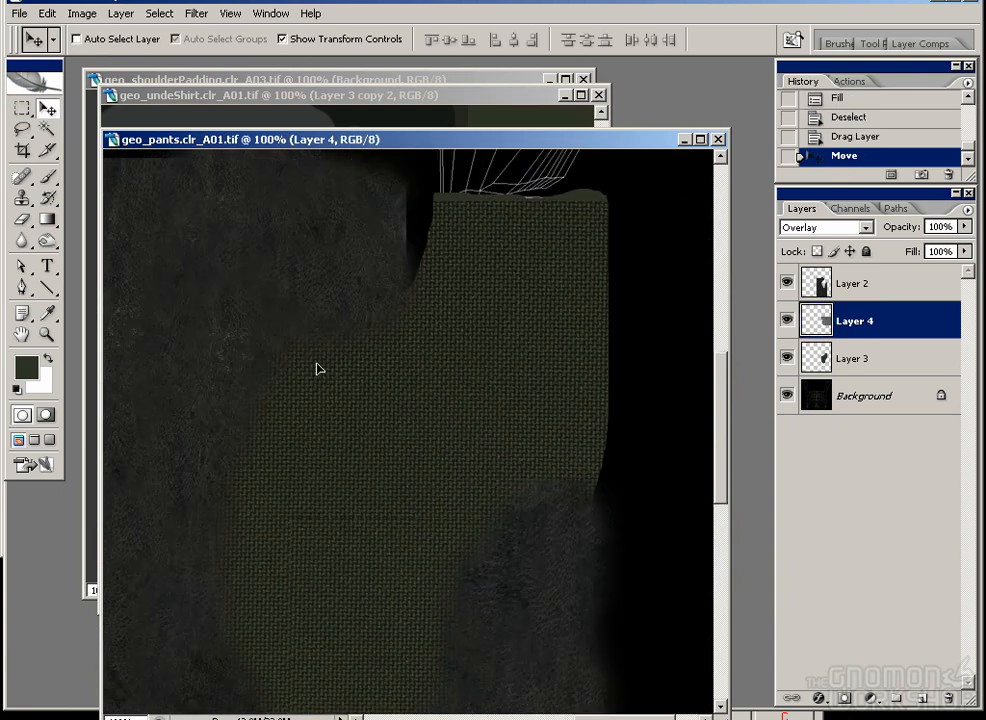
left_click_drag(330, 431, 326, 292)
key("ctrl+minus")
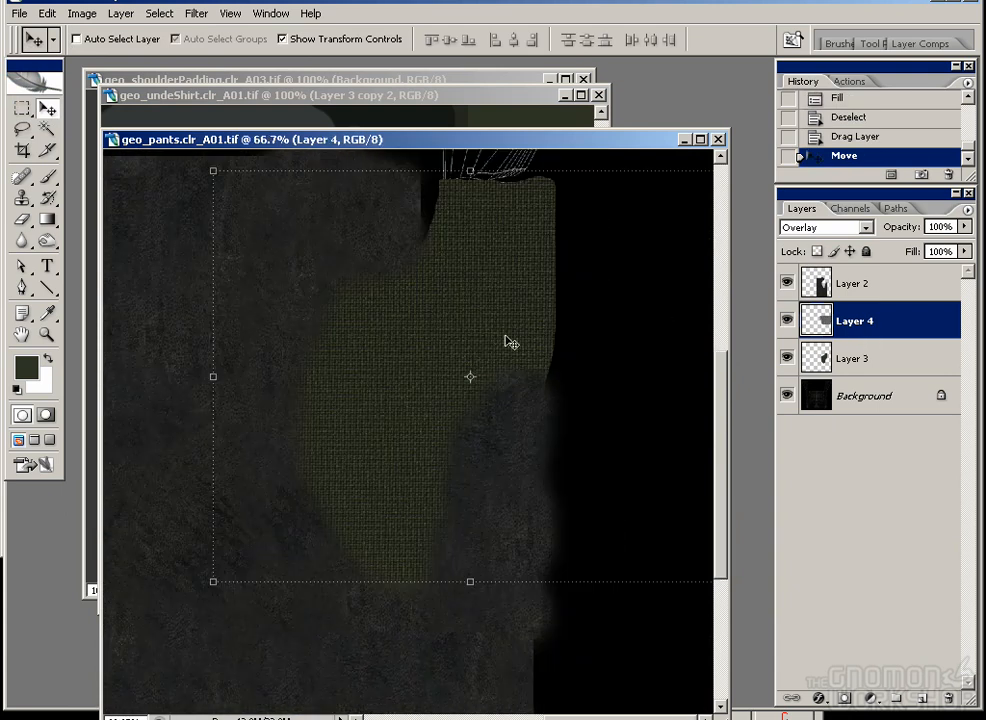
left_click_drag(422, 339, 417, 353)
left_click(788, 284)
left_click(788, 284)
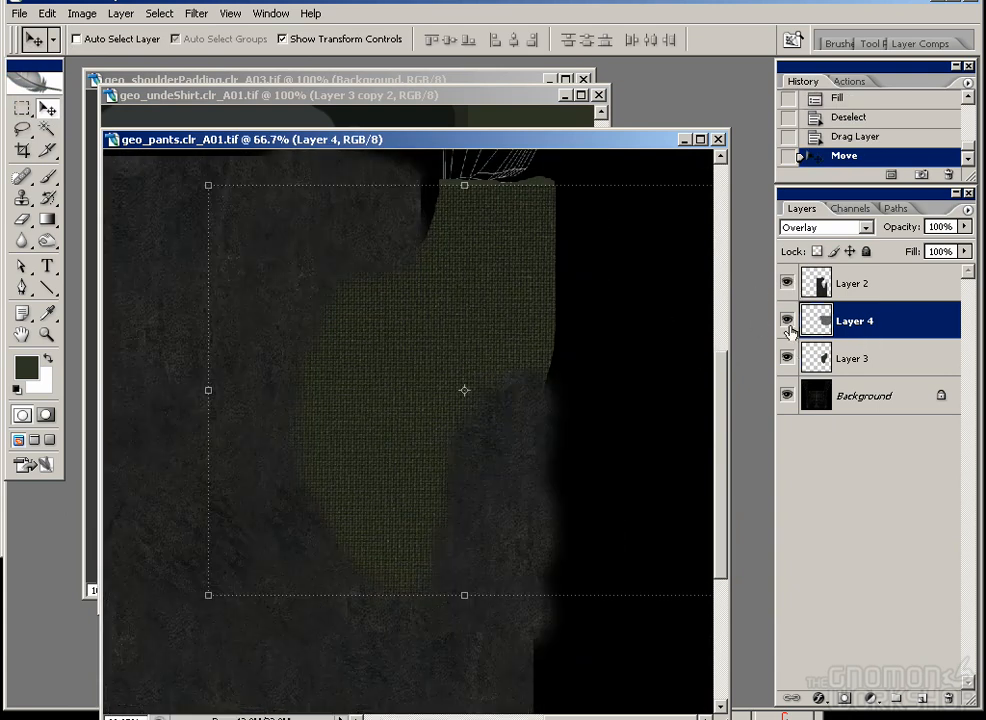
Step: Clone leather on Layer 2 around the edges of the olive fabric panel to refine its border
left_click(866, 291)
key("s")
left_click(199, 519, "alt")
left_click_drag(318, 516, 423, 561)
mouse_move(351, 551)
left_mouse_down()
mouse_move(292, 475)
mouse_move(326, 285)
mouse_move(392, 250)
left_mouse_up()
left_click(508, 471, "alt")
left_click(530, 366)
left_click(362, 590, "alt")
left_click(523, 363)
left_click(277, 218, "alt")
left_click_drag(428, 205, 436, 172)
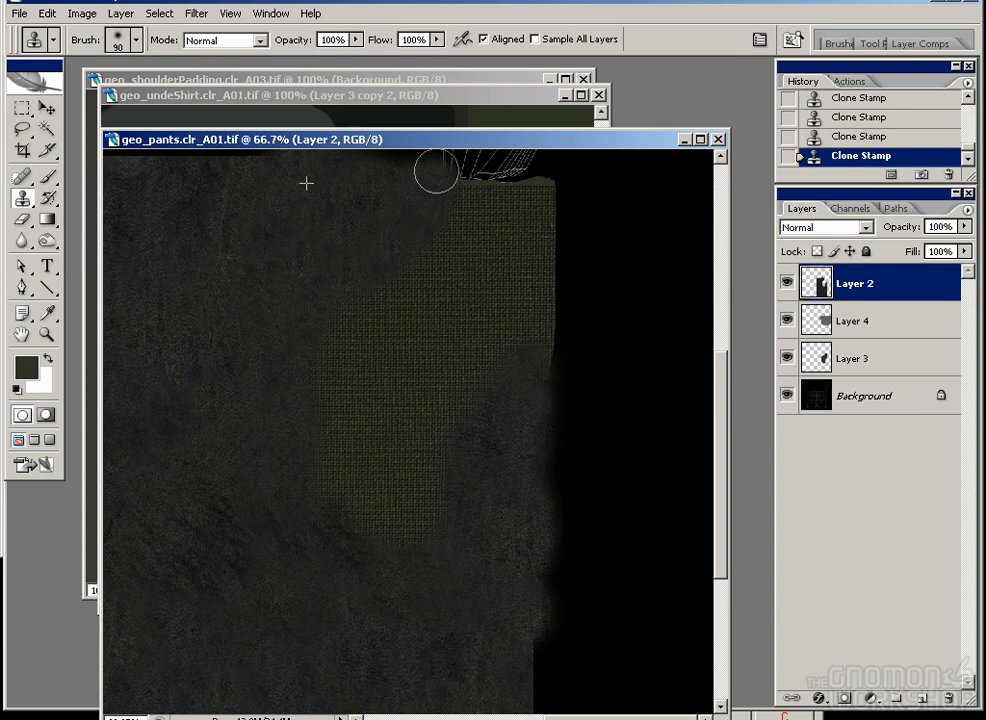
Step: Add a layer mask to Layer 2 and convert the locked Background into a regular layer
left_click_drag(364, 262, 401, 394)
left_click(844, 698)
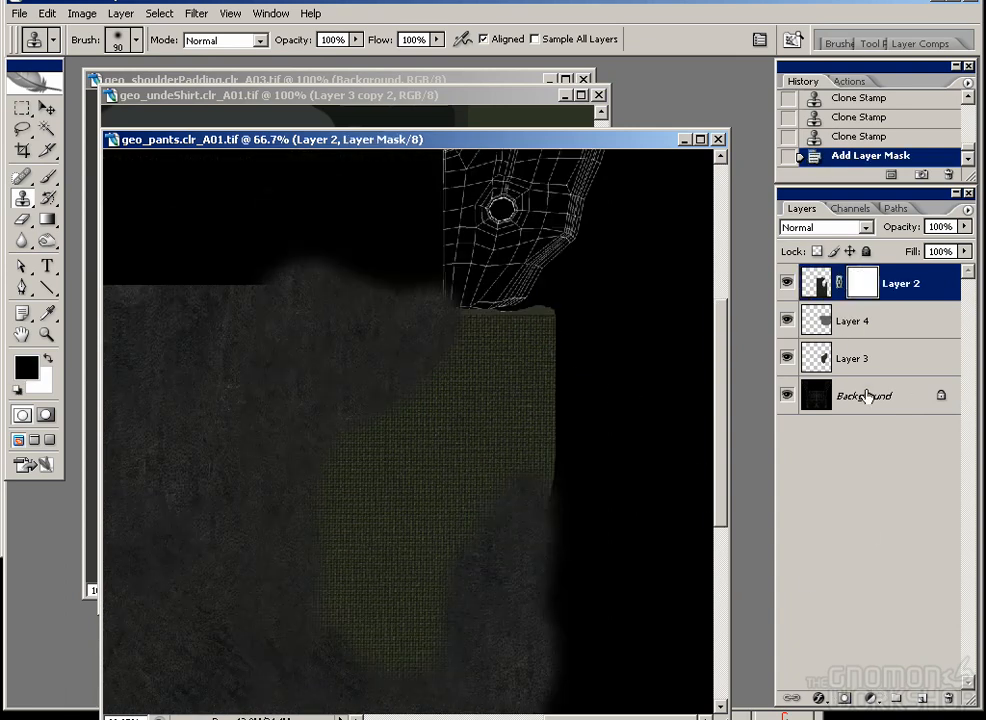
double_click(860, 395)
key("Return")
Step: Duplicate the UV wireframe layer, move the copy to the top of the stack and set it to Screen at 38% opacity
left_click_drag(860, 393, 922, 697)
left_click_drag(866, 398, 855, 270)
left_click(848, 228)
left_click(845, 383)
left_click_drag(963, 226, 904, 244)
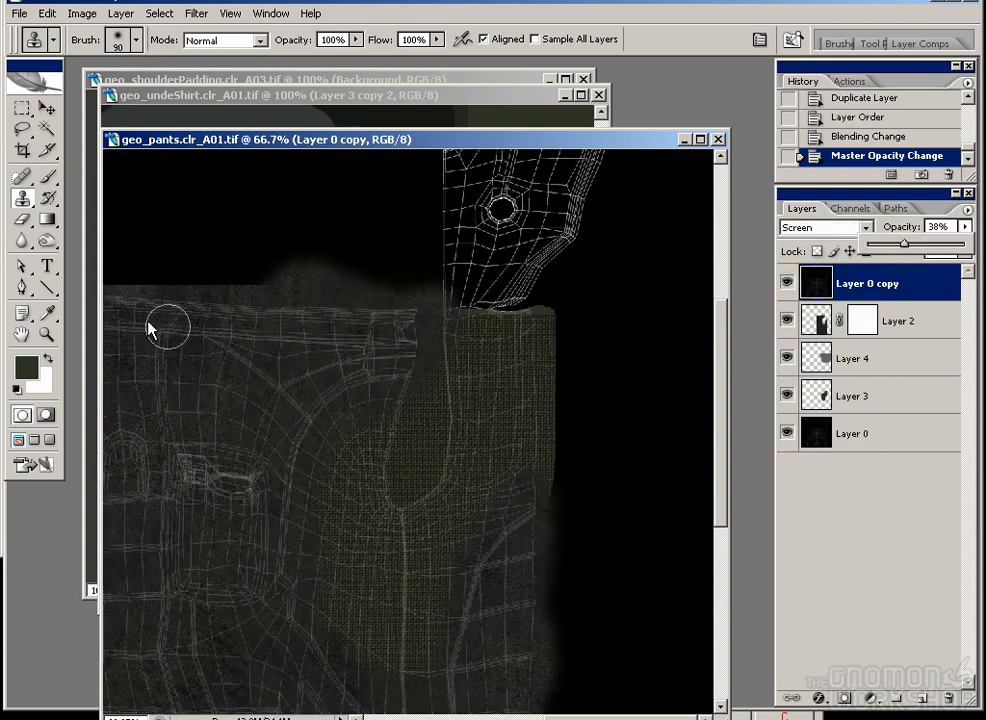
Step: Set up the Eraser with a hard 19 px brush at 100% opacity and 100% flow for masking along the wireframe seams
key("z")
left_click_drag(213, 337, 301, 434)
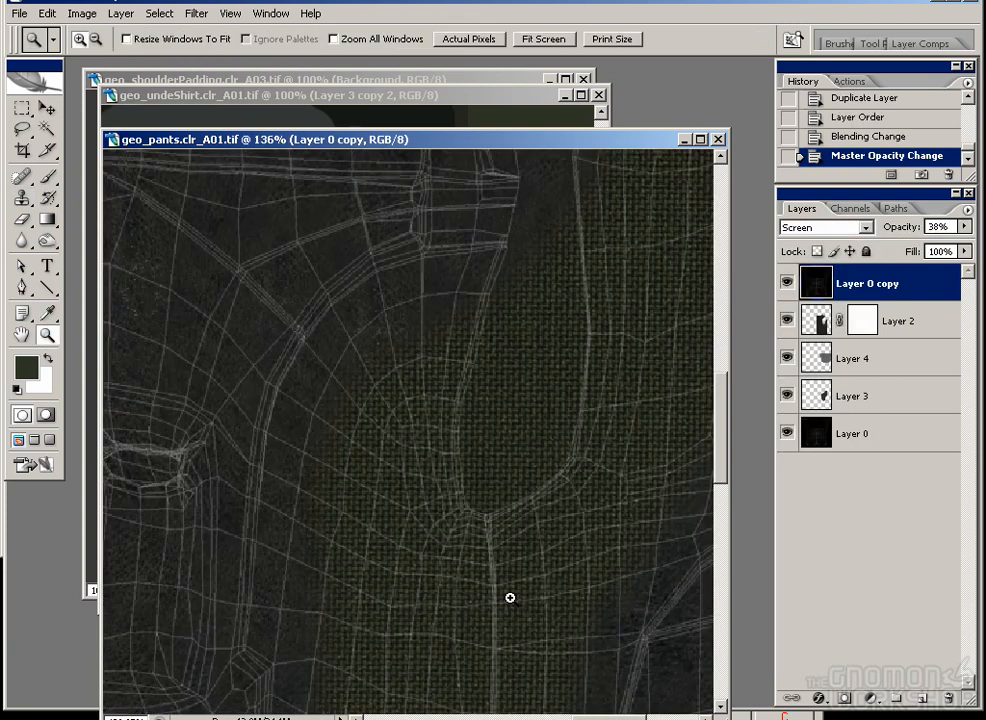
key("e")
key("bracketleft")
key("bracketleft")
key("bracketleft")
key("bracketleft")
key("bracketleft")
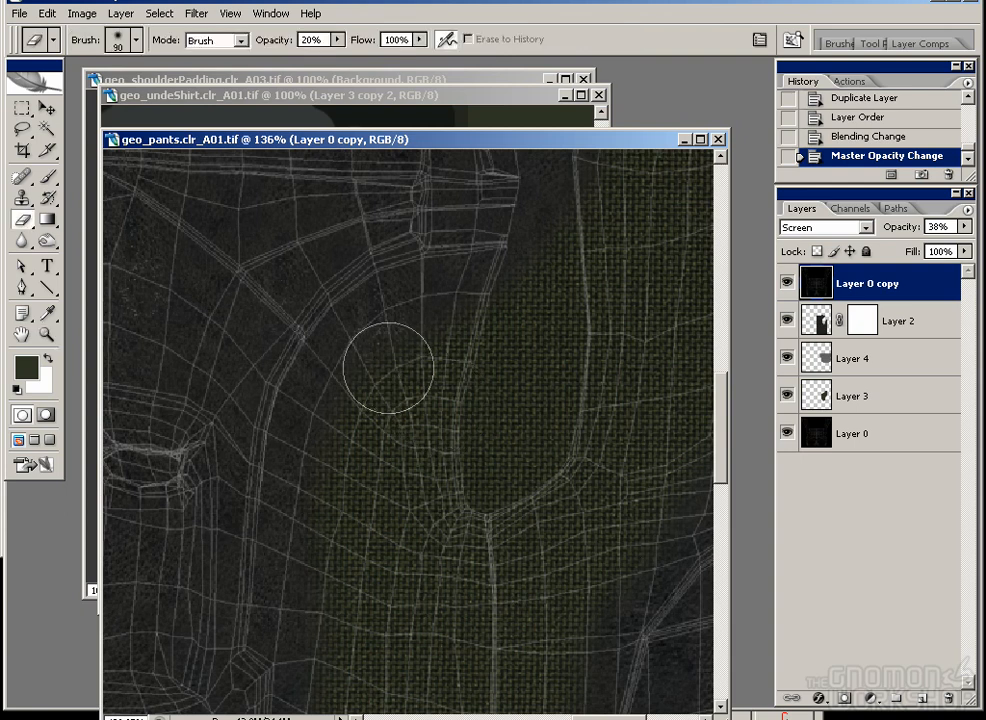
left_click(336, 400)
left_click(339, 40)
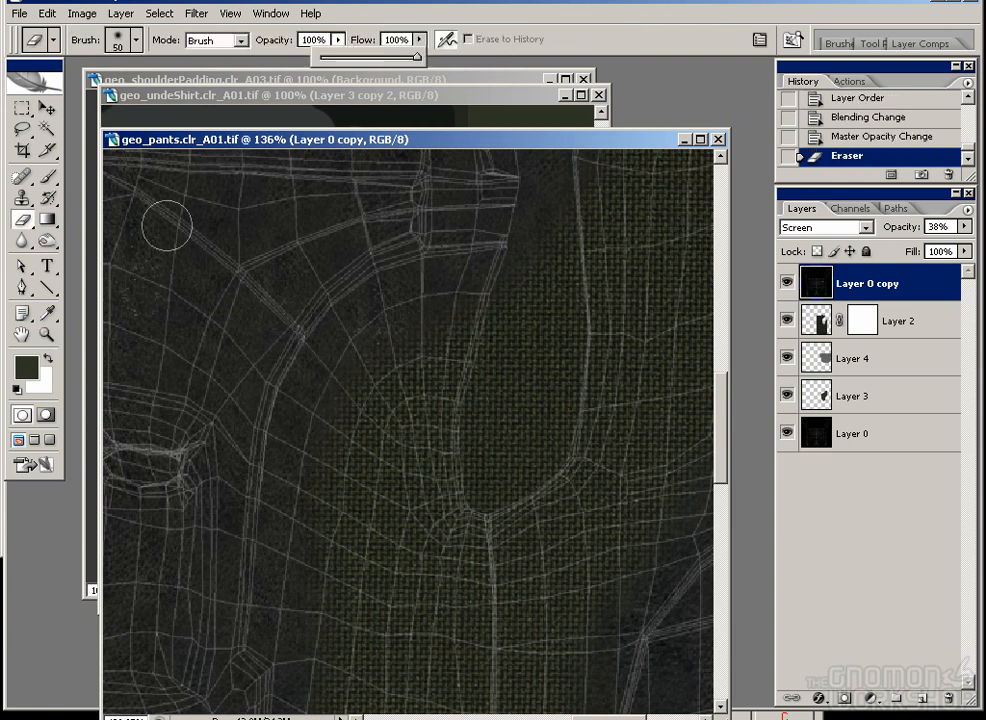
left_click(137, 42)
left_click_drag(220, 227, 220, 211)
left_click(188, 258)
mouse_move(325, 365)
left_mouse_down()
mouse_move(305, 405)
mouse_move(327, 366)
left_mouse_up()
key("x")
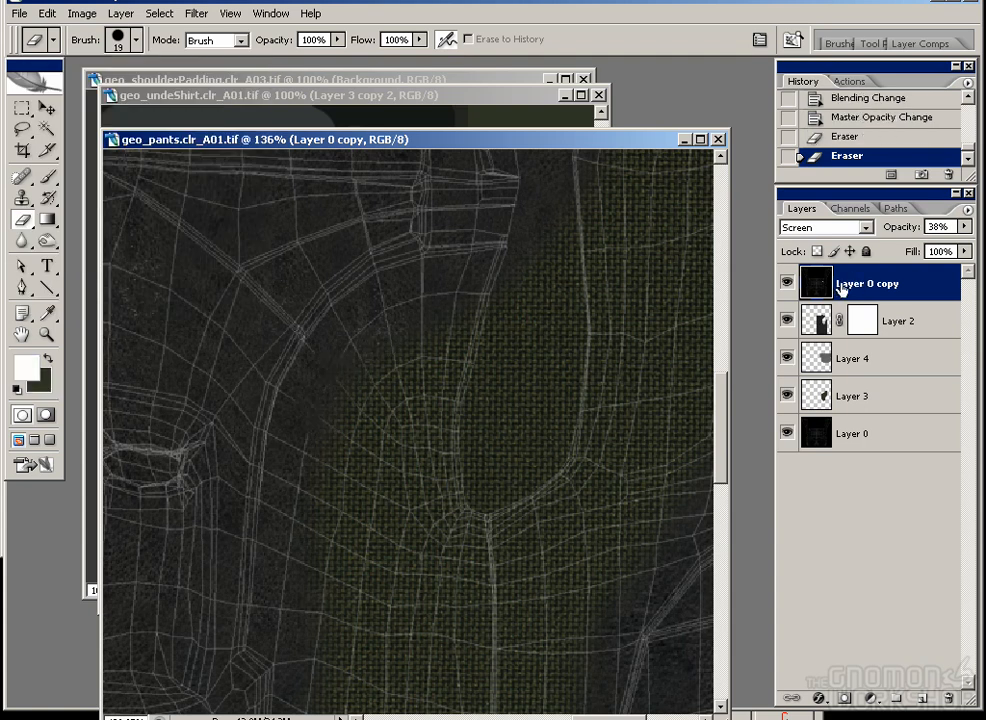
left_click_drag(930, 160, 948, 174)
Step: On the Layer 2 mask, remove the leather below the curved upper seam so the olive fabric reaches the wireframe edge
left_click(861, 320)
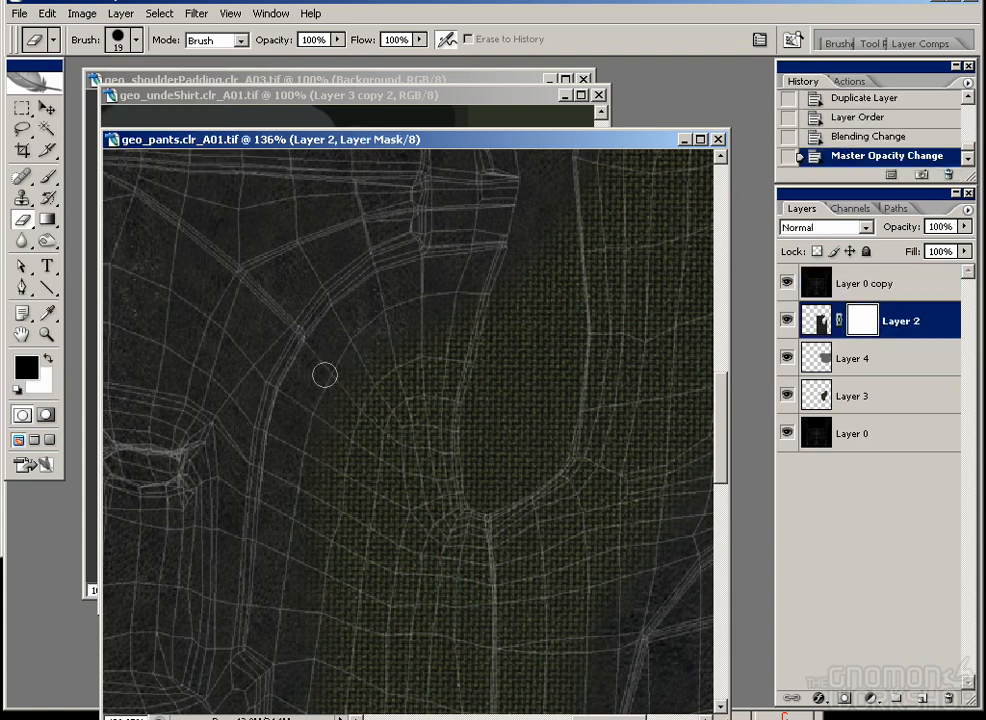
key("x")
left_click(330, 341)
mouse_move(347, 297)
left_mouse_down()
mouse_move(422, 264)
mouse_move(403, 275)
mouse_move(488, 290)
left_mouse_up()
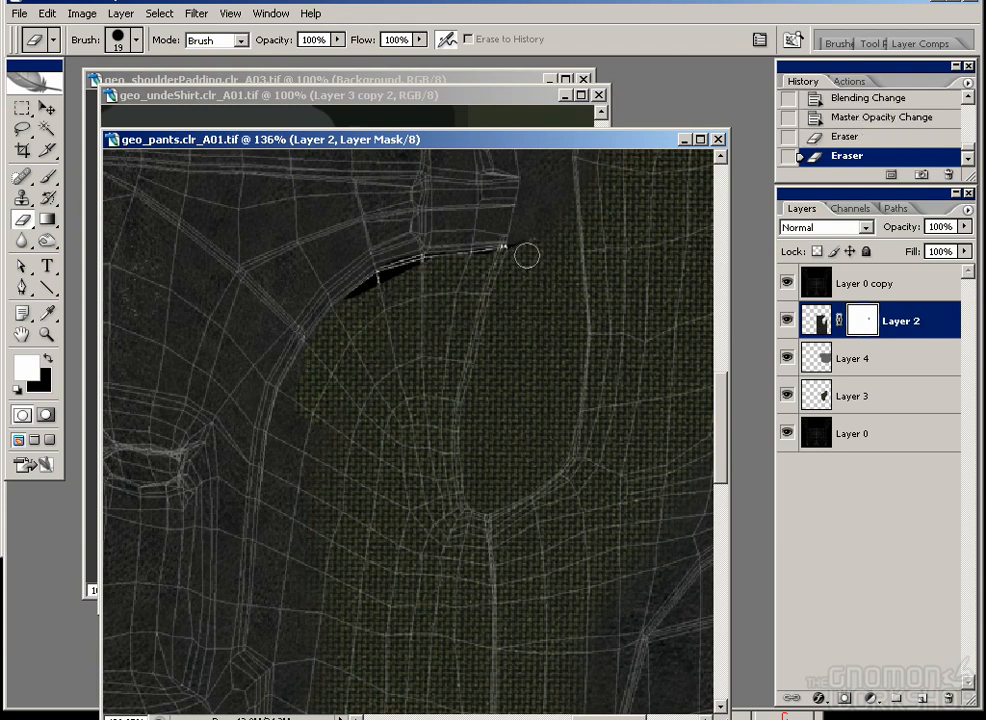
left_click_drag(527, 255, 519, 256)
Step: Continue masking out Layer 2 leather along the fabric panel's inner side seam, down to its lower curved edge
mouse_move(311, 364)
left_mouse_down()
mouse_move(295, 387)
mouse_move(308, 535)
mouse_move(312, 528)
left_mouse_up()
left_click_drag(340, 487, 360, 342)
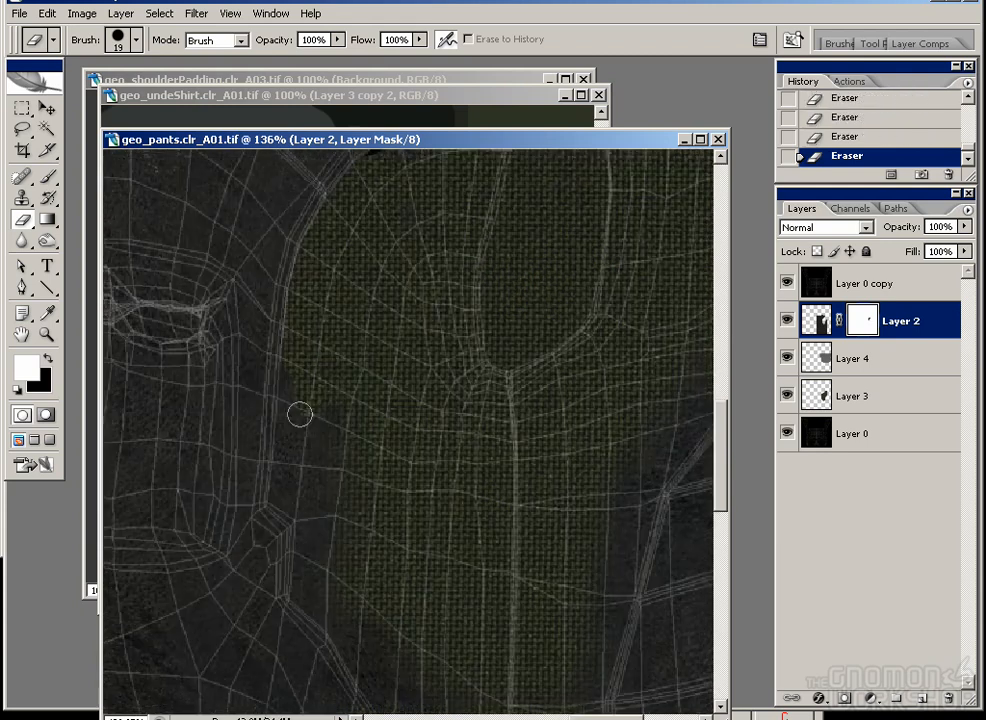
scroll(330, 408, "down", 3)
mouse_move(306, 416)
left_mouse_down()
mouse_move(348, 510)
mouse_move(367, 510)
mouse_move(370, 405)
mouse_move(399, 592)
mouse_move(300, 454)
mouse_move(350, 510)
mouse_move(372, 475)
mouse_move(369, 433)
left_mouse_up()
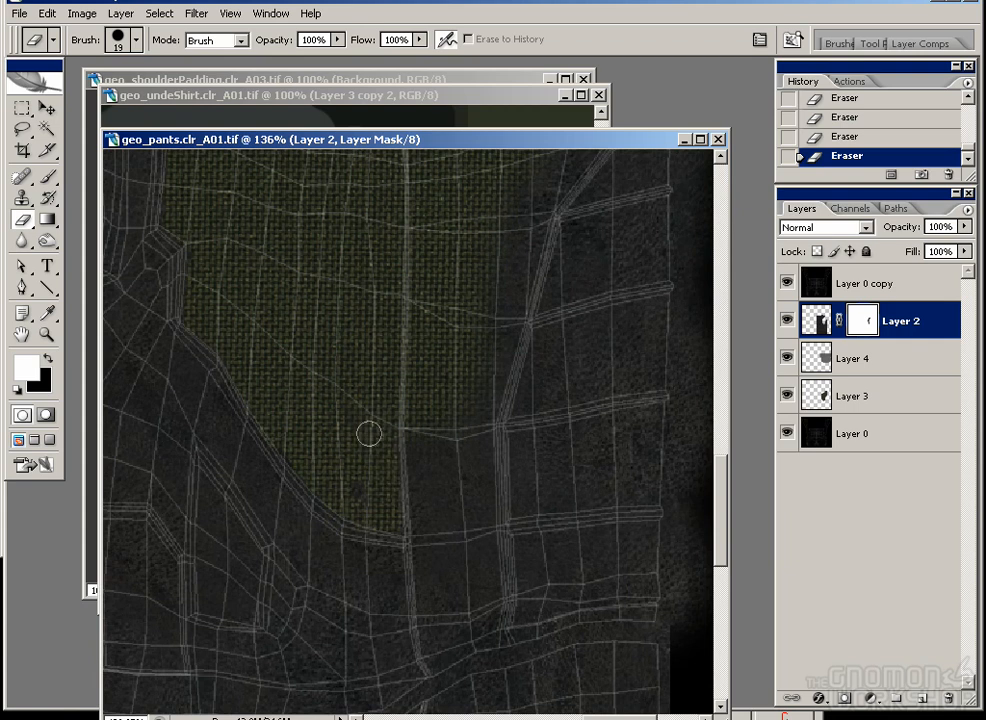
left_click_drag(338, 346, 330, 431)
Step: Mask out Layer 2 leather up to the diagonal wireframe seam on the opposite side of the olive panel
key("x")
mouse_move(357, 331)
left_mouse_down()
mouse_move(373, 502)
mouse_move(348, 572)
mouse_move(310, 337)
left_mouse_up()
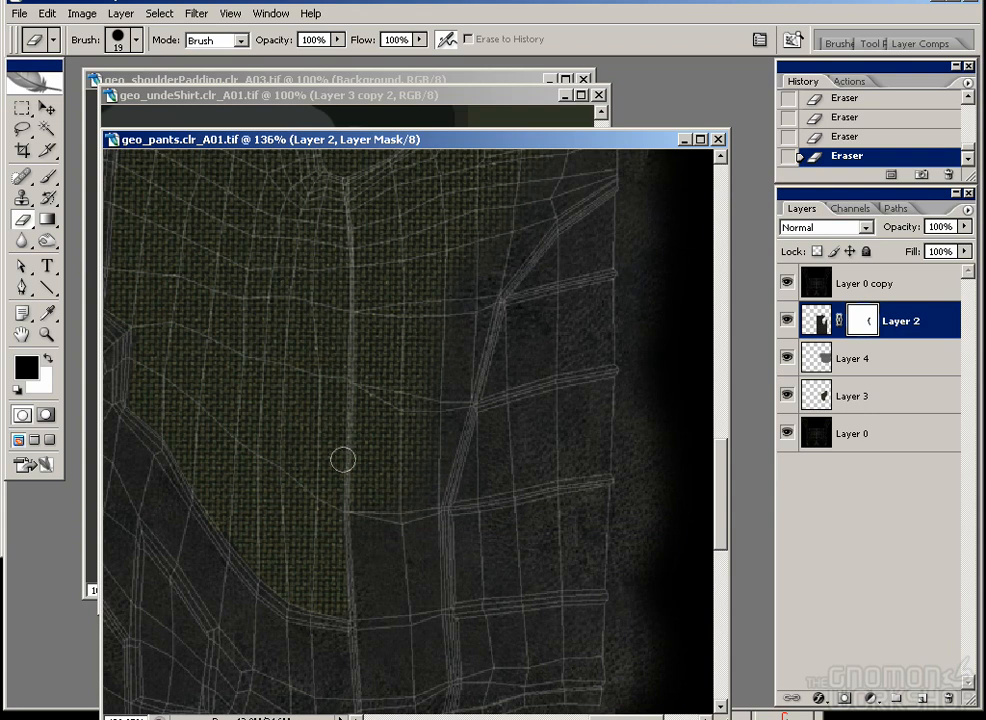
mouse_move(543, 342)
left_mouse_down()
mouse_move(484, 385)
mouse_move(463, 432)
left_mouse_up()
key("b")
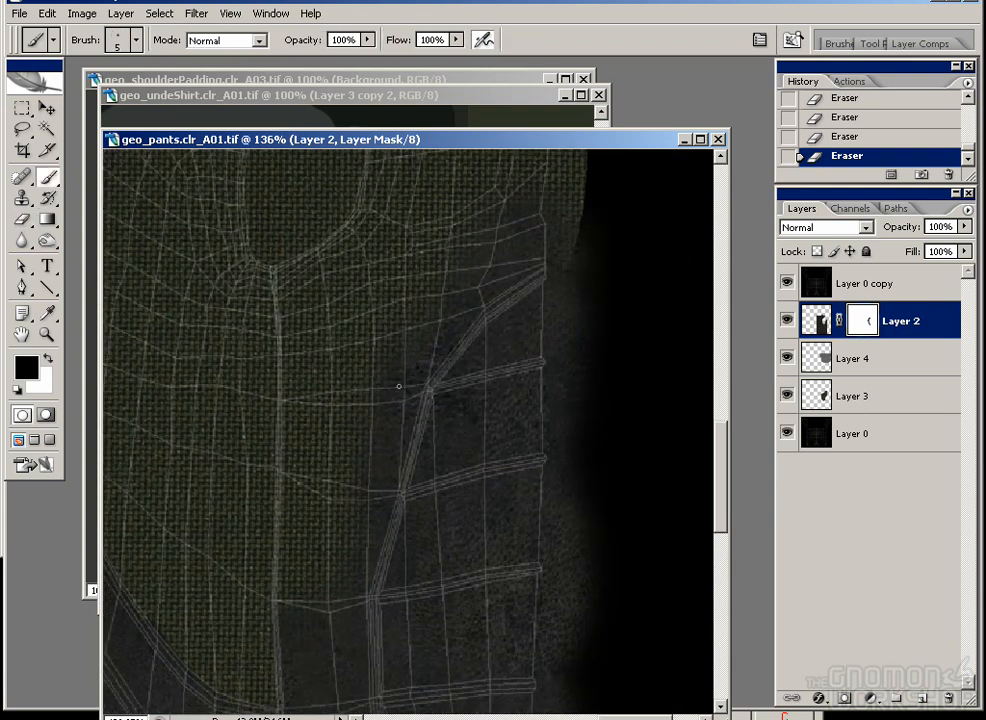
key("e")
key("x")
mouse_move(411, 334)
left_mouse_down()
mouse_move(460, 310)
mouse_move(545, 228)
mouse_move(460, 261)
left_mouse_up()
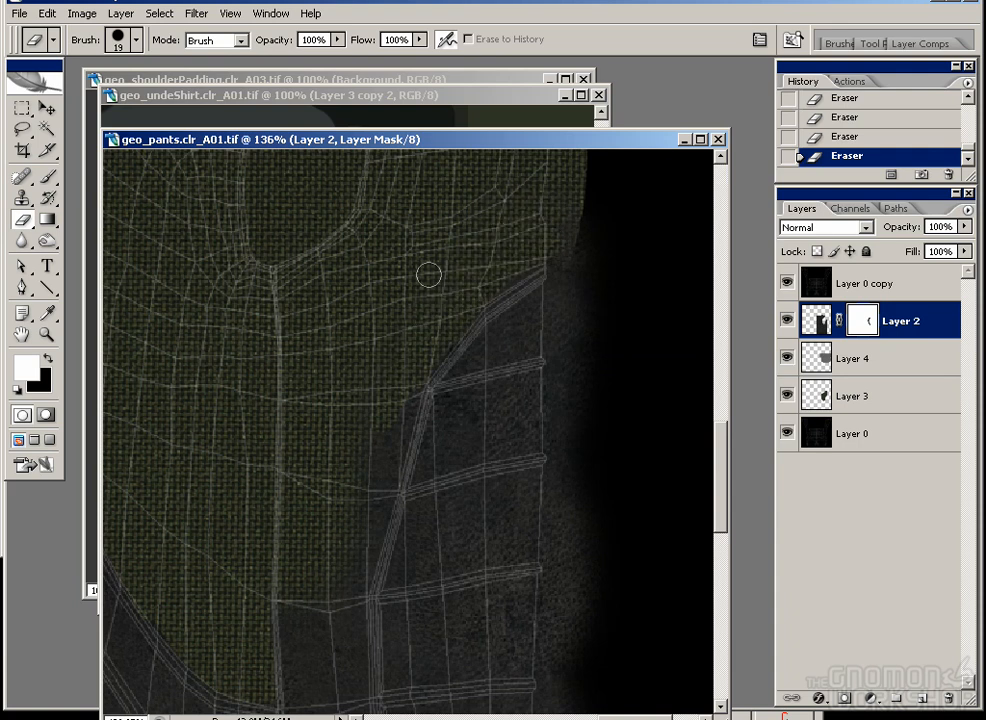
Step: Mask out Layer 2 leather in the narrow strip at the lower end of the olive panel, following its wireframe seams
scroll(272, 455, "down", 3)
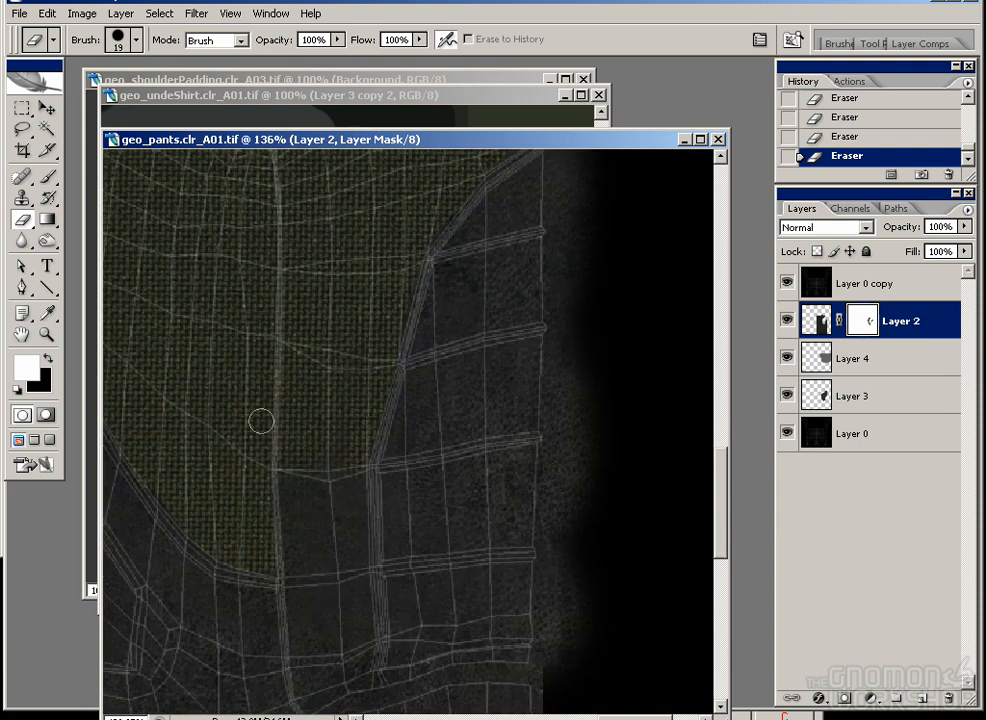
mouse_move(294, 578)
left_mouse_down()
mouse_move(306, 415)
mouse_move(363, 330)
mouse_move(325, 311)
left_mouse_up()
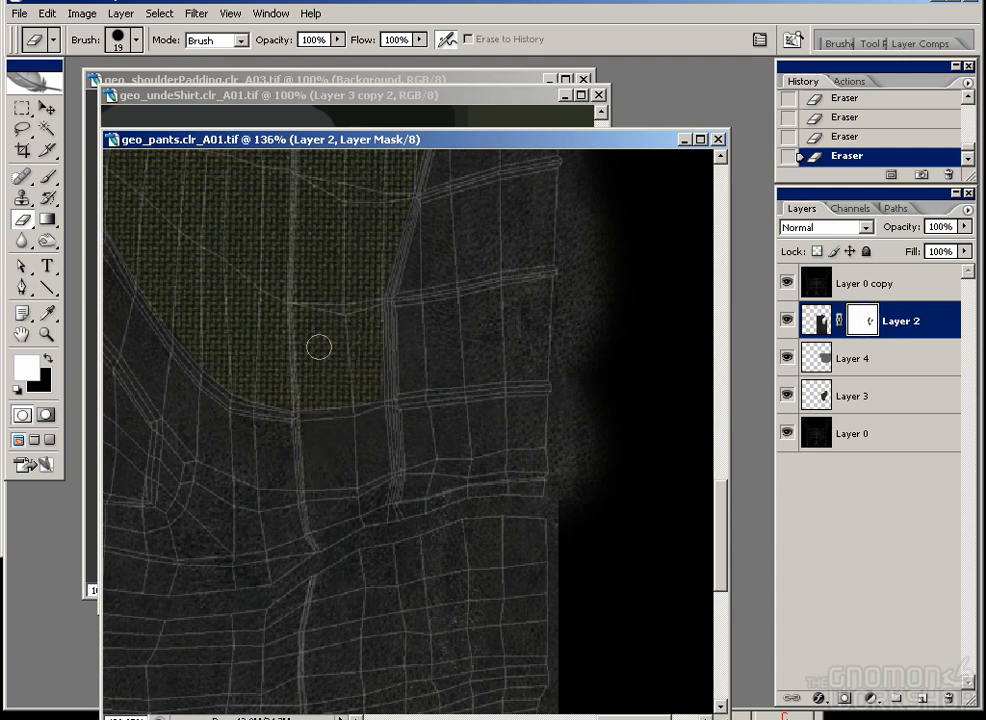
mouse_move(326, 520)
left_mouse_down()
mouse_move(310, 412)
mouse_move(374, 517)
mouse_move(357, 399)
left_mouse_up()
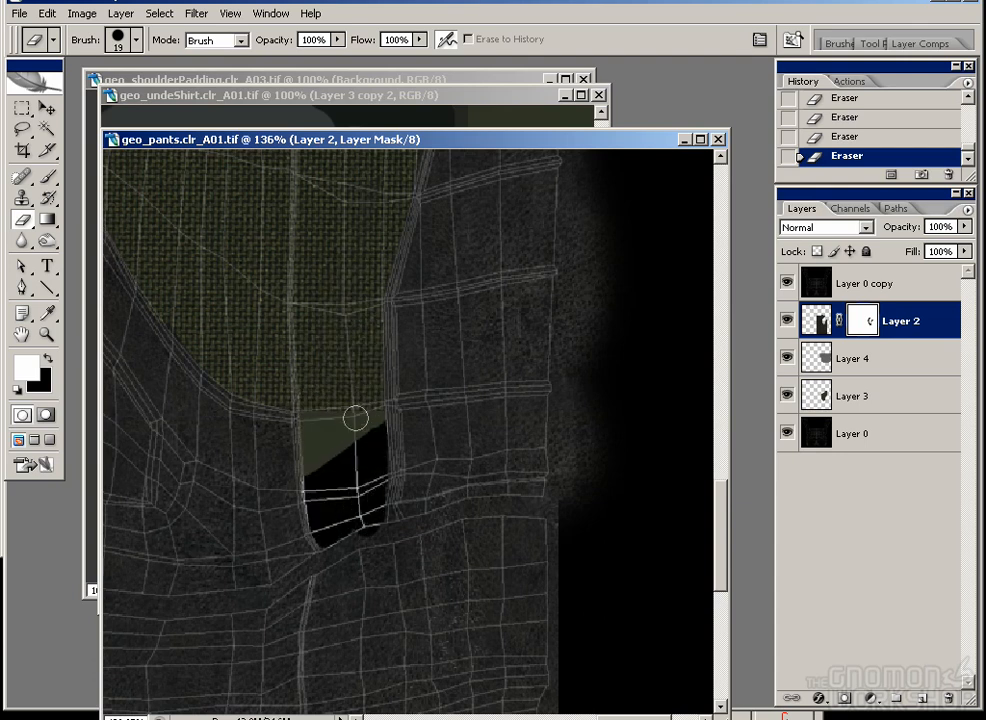
Step: Hide Layer 4 and paint the sampled olive on Layer 3 with a 40 px brush to fill the black gap in the lower strip
left_click(787, 358)
left_click(858, 396)
key("b")
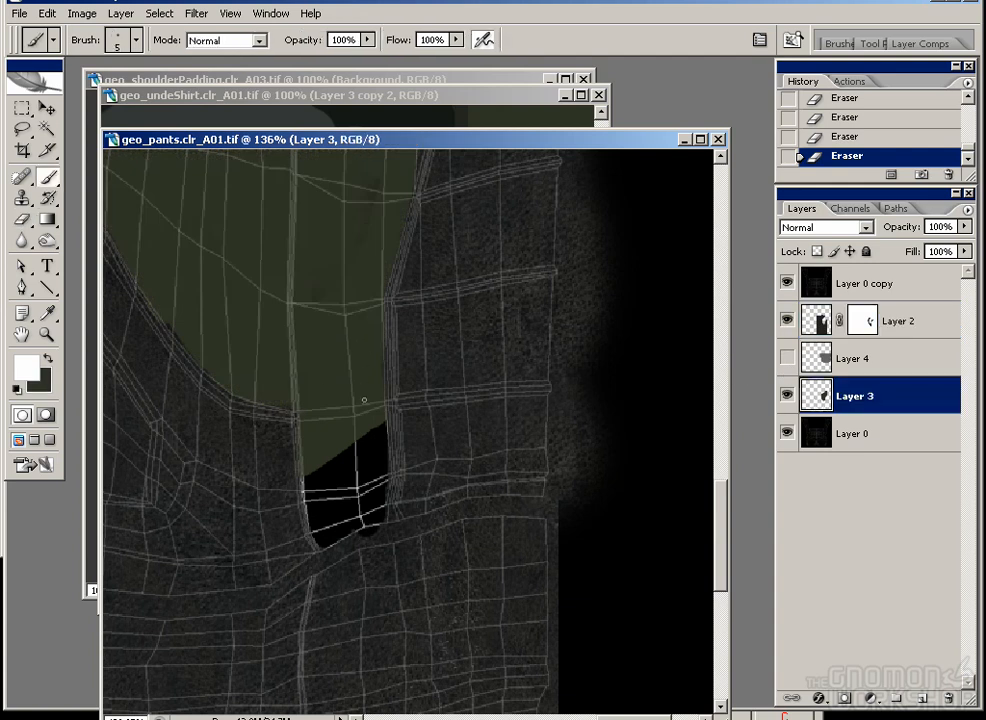
left_click(271, 249, "alt")
mouse_move(317, 508)
left_mouse_down()
mouse_move(301, 484)
mouse_move(308, 513)
left_mouse_up()
key("bracketright")
key("bracketright")
key("bracketright")
key("bracketright")
key("bracketright")
mouse_move(312, 464)
left_mouse_down()
mouse_move(376, 413)
mouse_move(324, 437)
mouse_move(365, 198)
left_mouse_up()
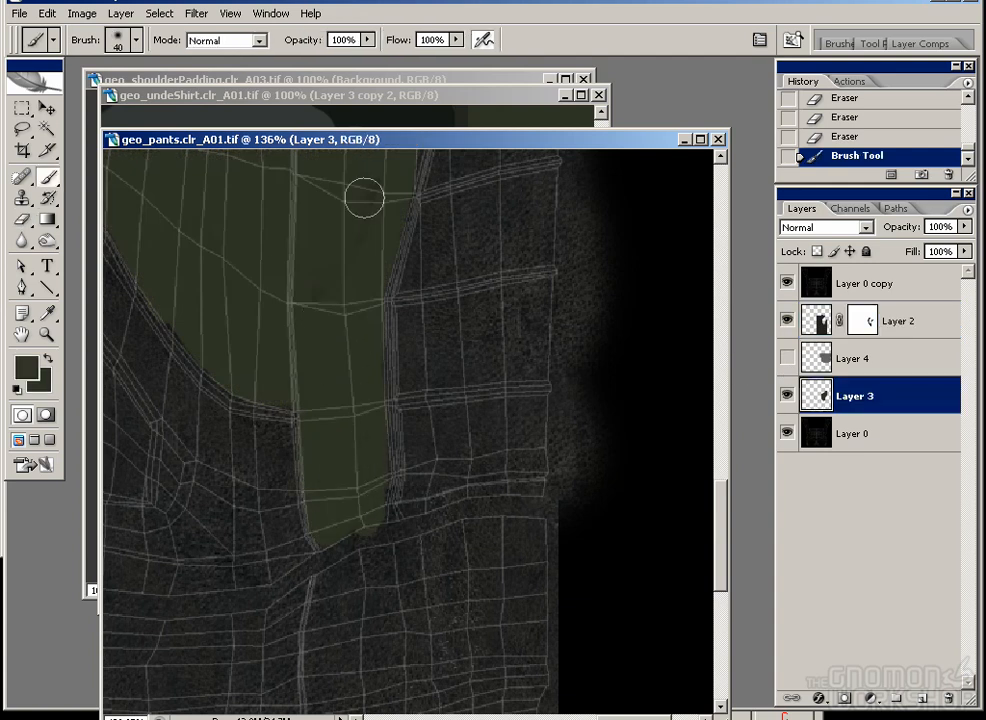
Step: Touch up the Layer 2 mask around the lower olive strip with black and white, using a brush reduced to 9 px
left_click(850, 322)
key("d")
left_click_drag(337, 284, 365, 391)
key("x")
mouse_move(355, 344)
left_mouse_down()
mouse_move(364, 323)
mouse_move(337, 350)
mouse_move(336, 288)
left_mouse_up()
key("bracketleft")
key("bracketleft")
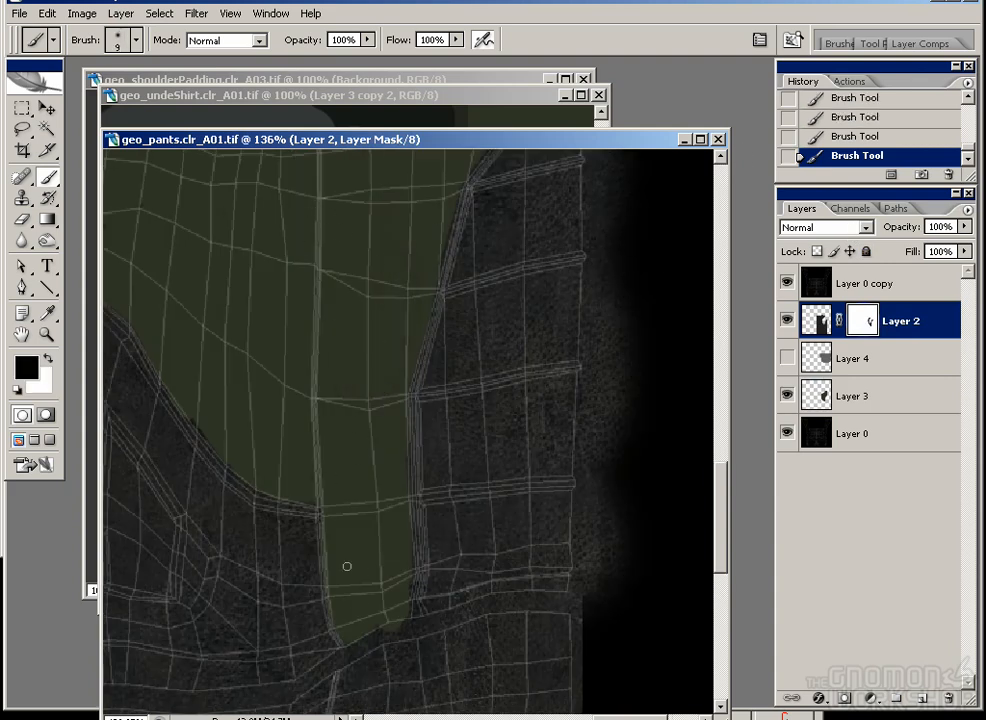
key("x")
key("x")
Step: Show Layer 4 and clone its weave texture down over the plain olive lower strip
left_click(787, 358)
left_click(850, 358)
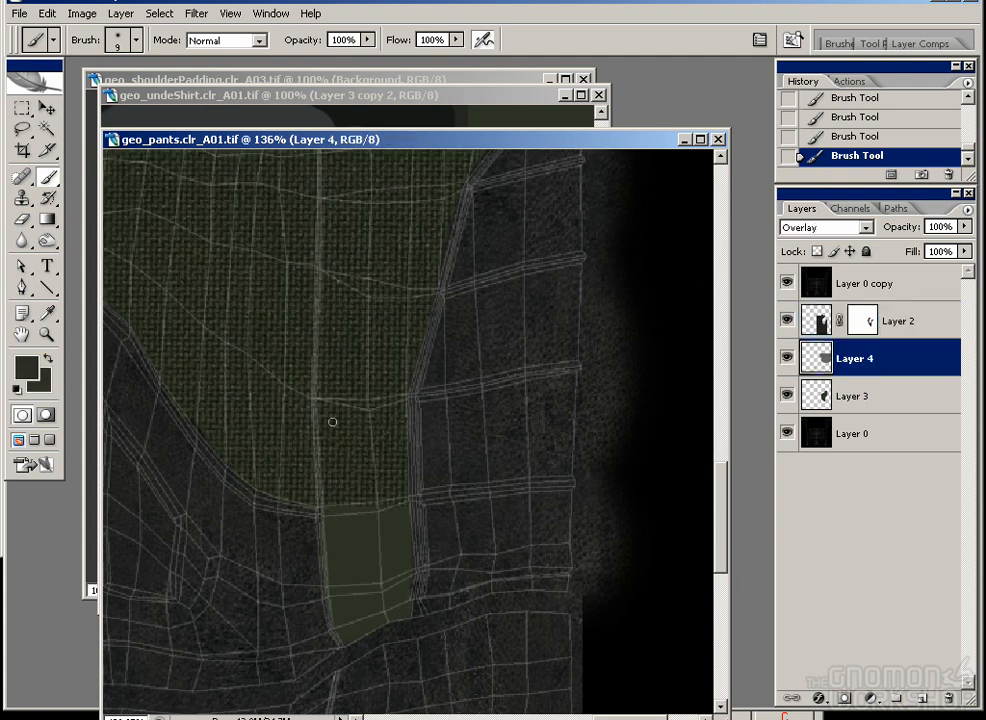
key("s")
mouse_move(363, 489)
left_mouse_down()
mouse_move(360, 557)
mouse_move(433, 458)
mouse_move(356, 615)
left_mouse_up()
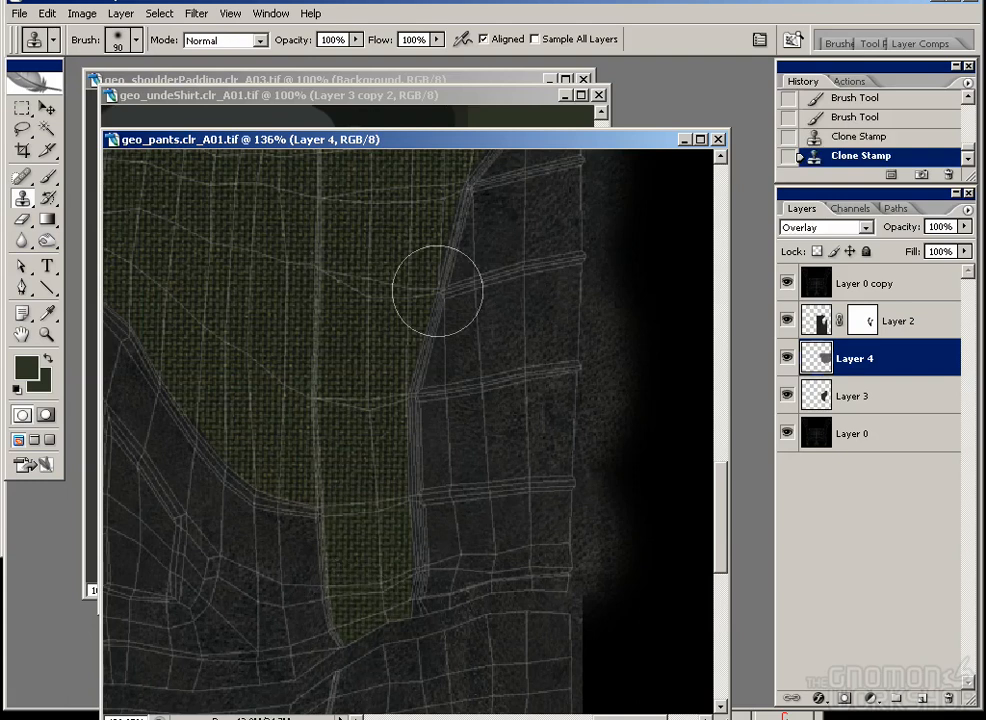
left_click_drag(423, 175, 447, 650)
Step: Erase on the Layer 2 mask to clear leftover leather from the olive panel's outer edge above the diagonal seam
left_click(862, 320)
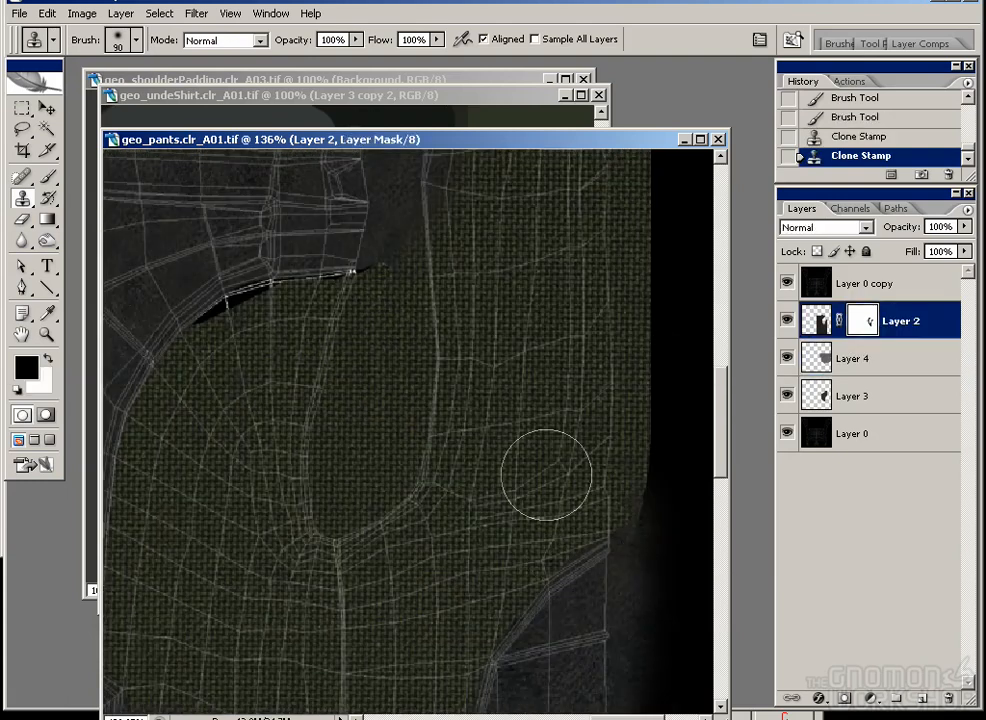
key("b")
key("e")
key("x")
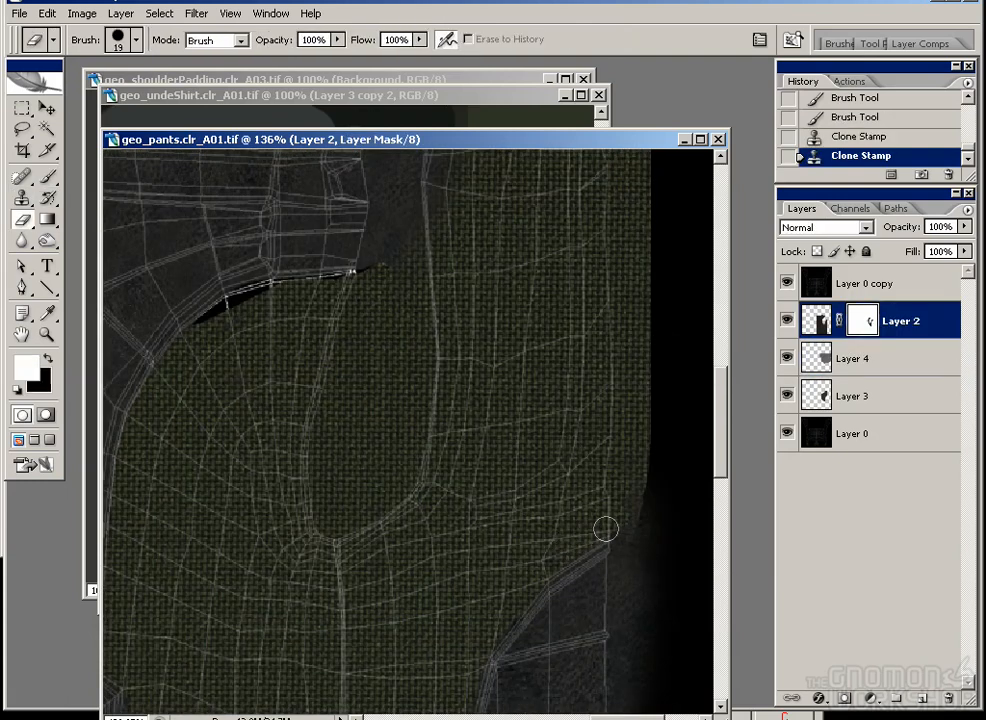
left_click(493, 630)
left_click_drag(473, 262, 468, 431)
left_click_drag(422, 338, 442, 345)
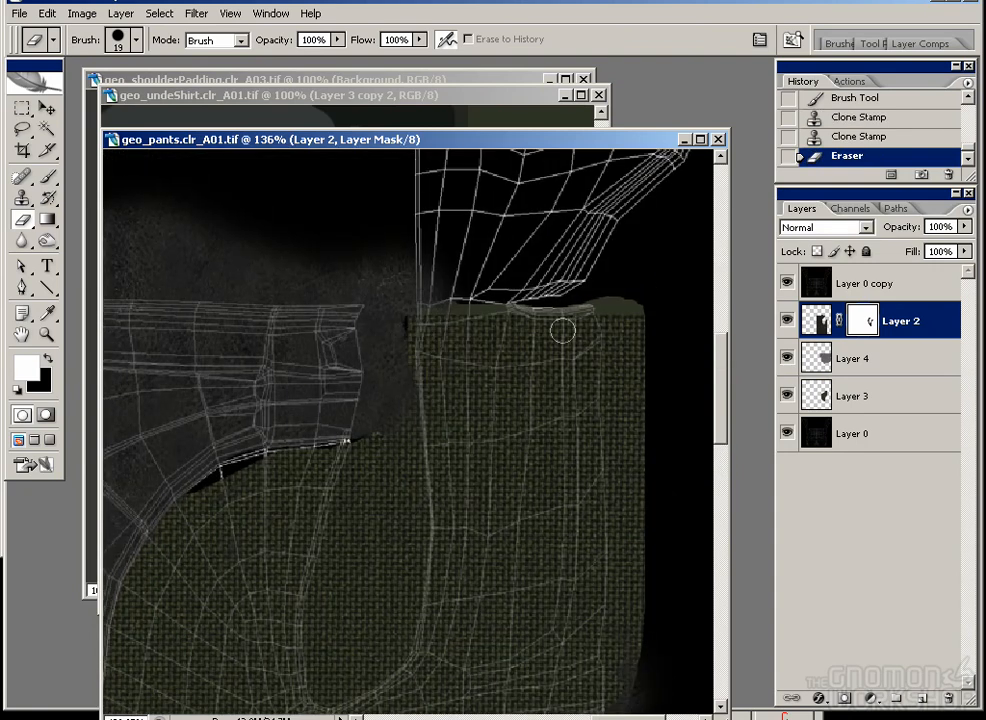
Step: Clone the weave on Layer 4 over the plain olive band at the panel's upper edge, undoing the last unwanted stroke
left_click(850, 358)
key("s")
left_click(425, 339, "alt")
mouse_move(415, 317)
left_mouse_down()
mouse_move(460, 314)
mouse_move(540, 311)
left_mouse_up()
left_click_drag(273, 559, 448, 478)
left_click_drag(371, 421, 475, 381)
key("ctrl+z")
Step: Paint olive on Layer 3 at the end of the curved seam below the waistband
left_click(830, 390)
key("b")
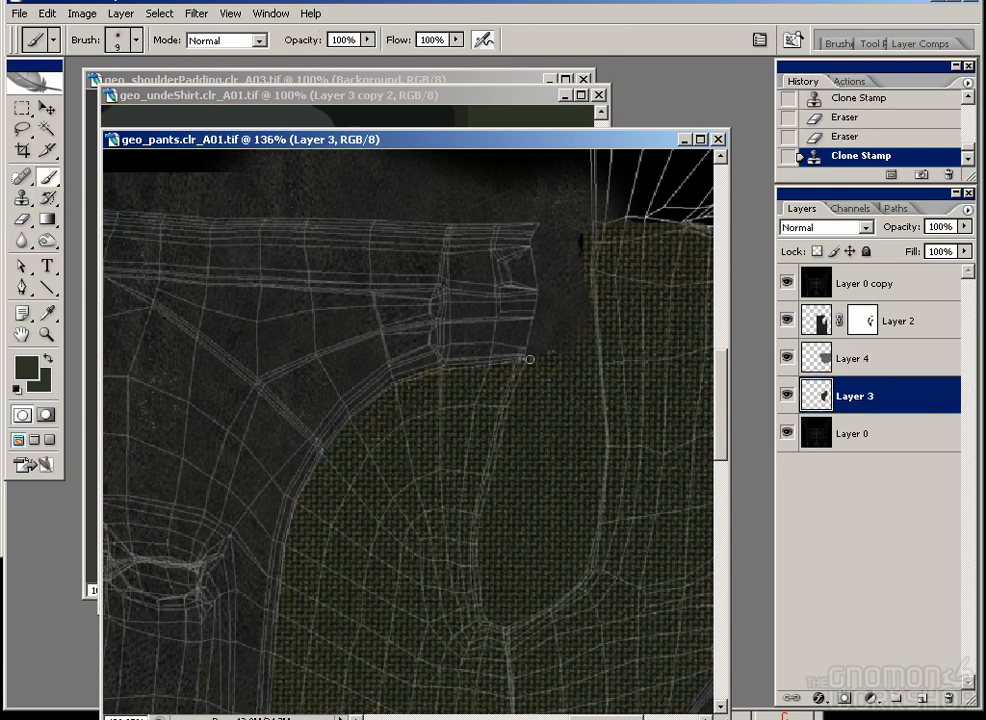
left_click(527, 356)
Step: Hide the Layer 0 copy wireframe and lower the Layer 4 weave overlay's opacity to 61%
left_click(787, 283)
left_click_drag(417, 578, 415, 545)
left_click(850, 358)
left_click(965, 226)
left_click_drag(963, 245, 950, 247)
left_click_drag(534, 519, 497, 354)
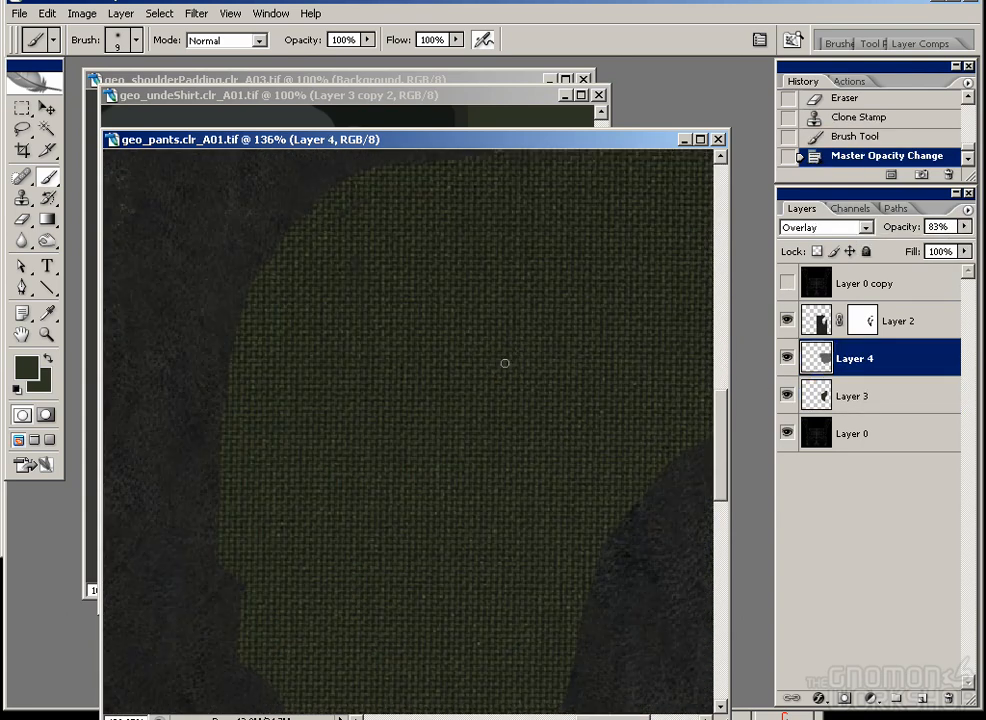
key("ctrl+minus")
key("ctrl+minus")
key("ctrl+plus")
key("ctrl+plus")
left_click_drag(964, 227, 938, 246)
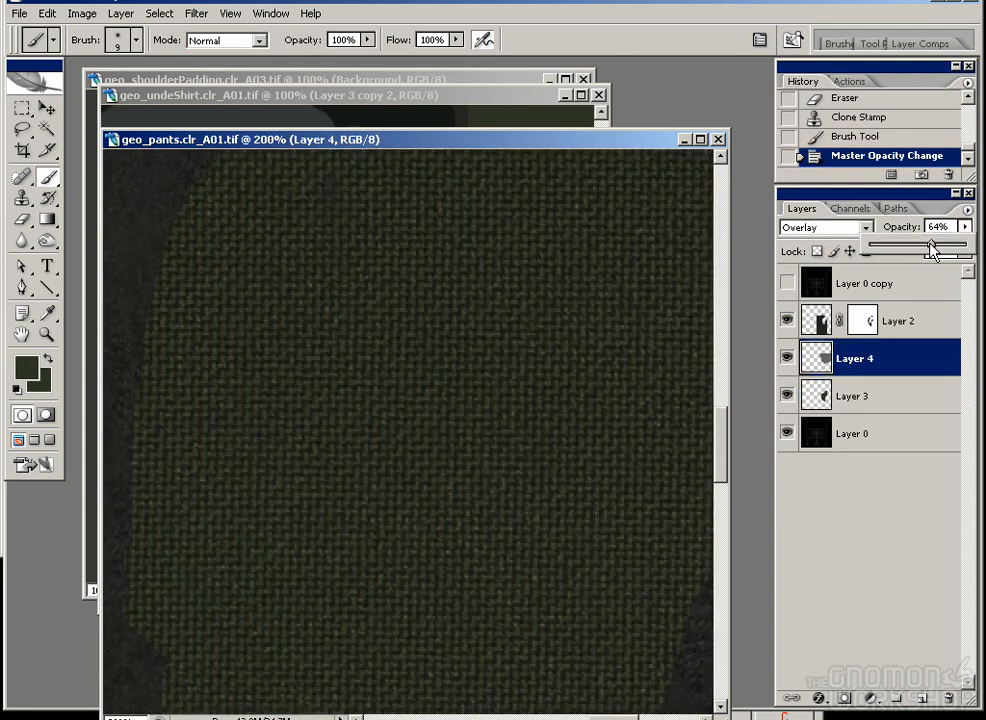
key("ctrl+minus")
key("ctrl+minus")
key("ctrl+plus")
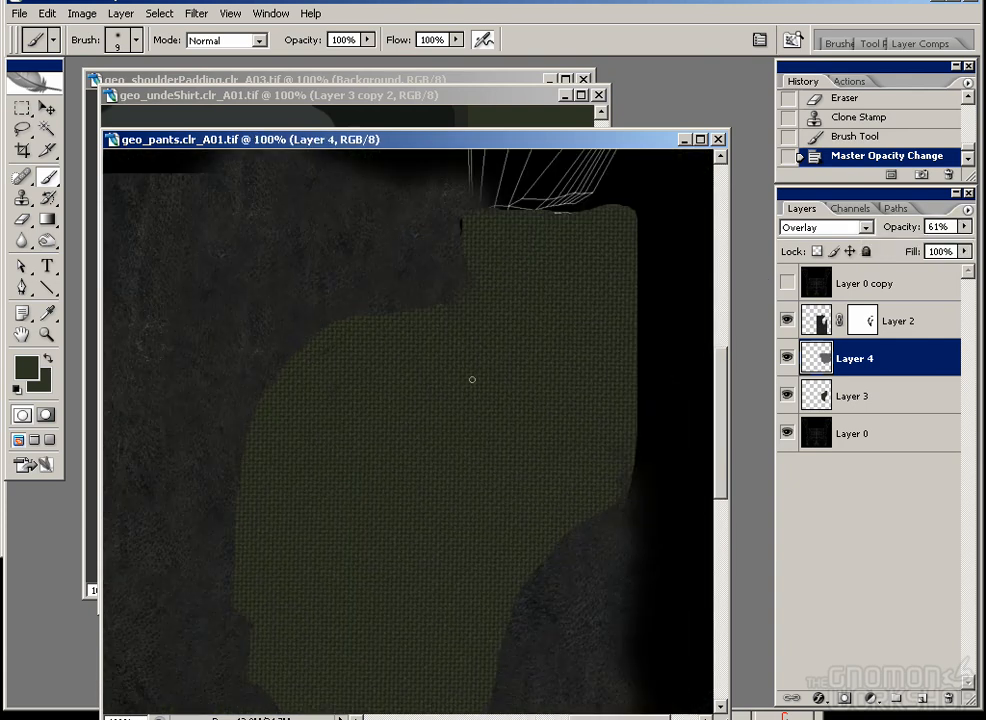
Step: Switch to Maya, return the pants mesh to object mode, deselect it and view the character from the front
left_click_drag(287, 144, 281, 118)
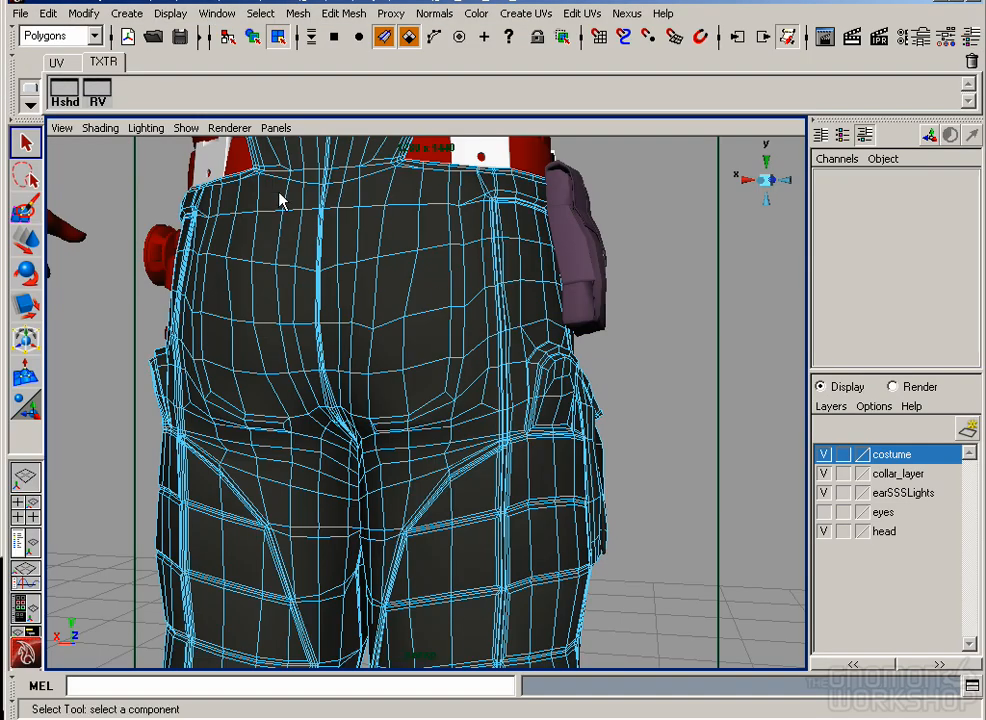
key("F8")
left_click(651, 318)
left_click_drag(651, 310, 624, 302)
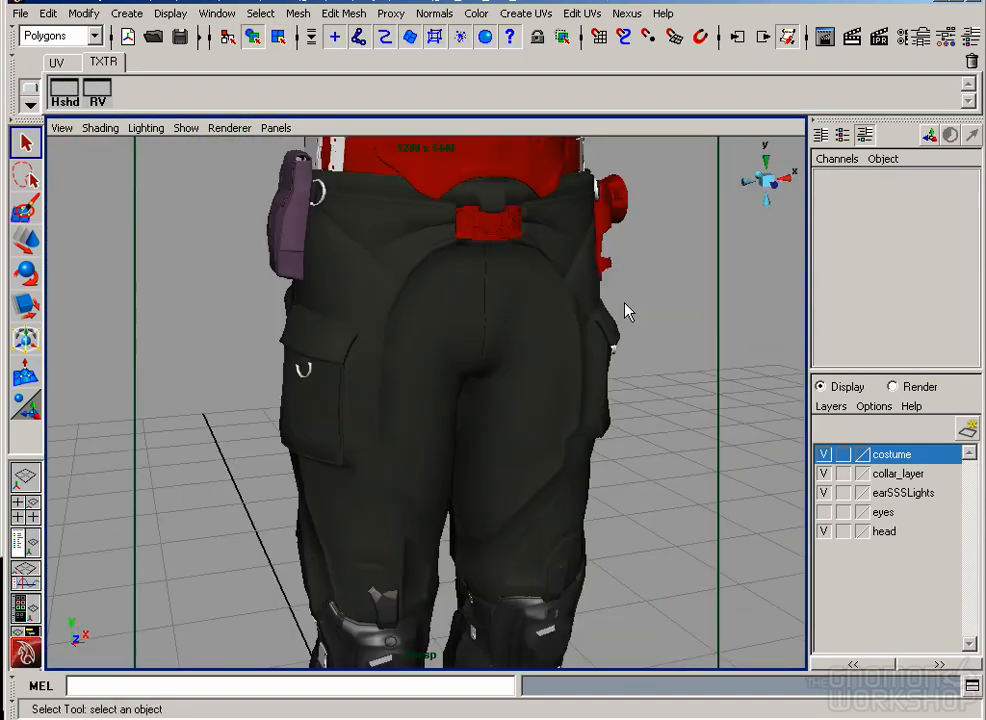
Step: Open the Hypershade and graph the geoShoulderPad_nxs material's network in the work area
left_click(66, 92)
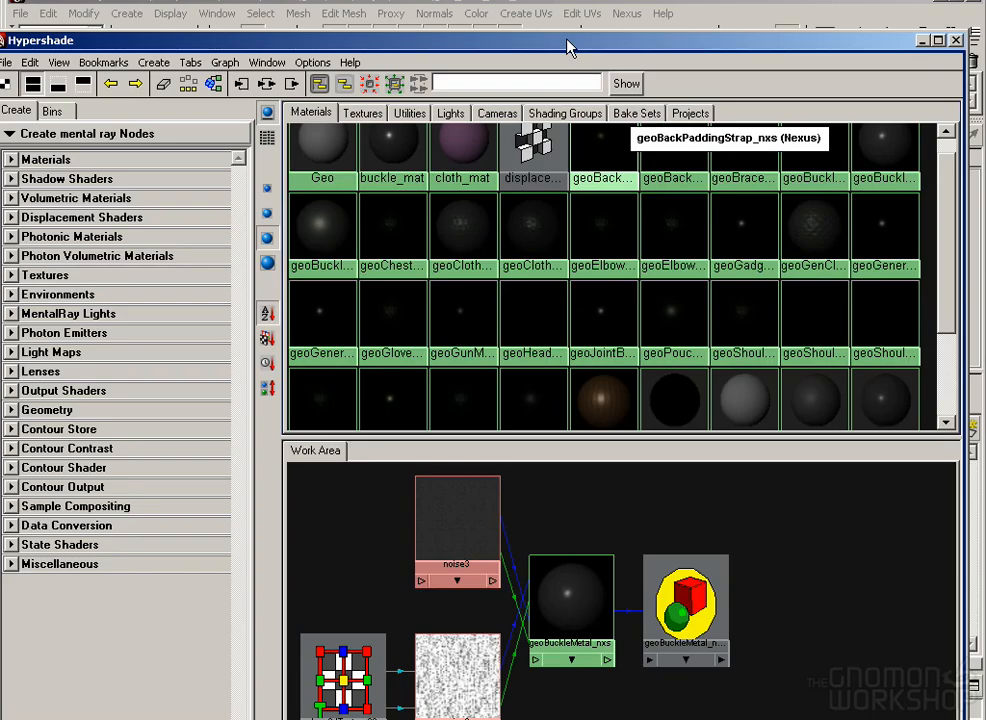
left_click_drag(566, 47, 568, 2)
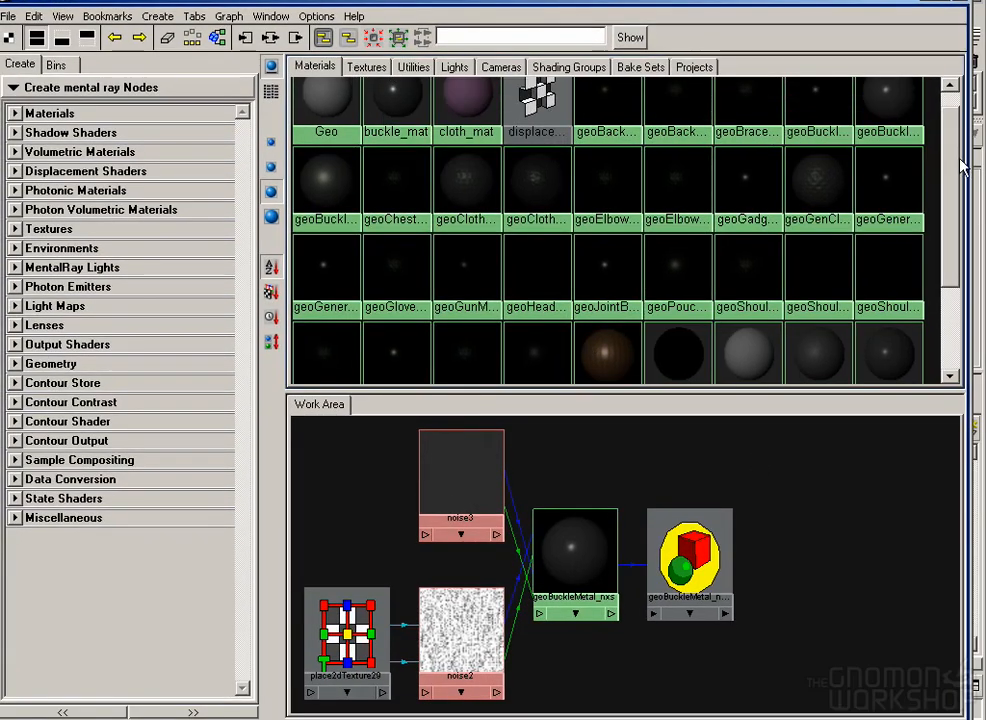
left_click_drag(963, 166, 958, 150)
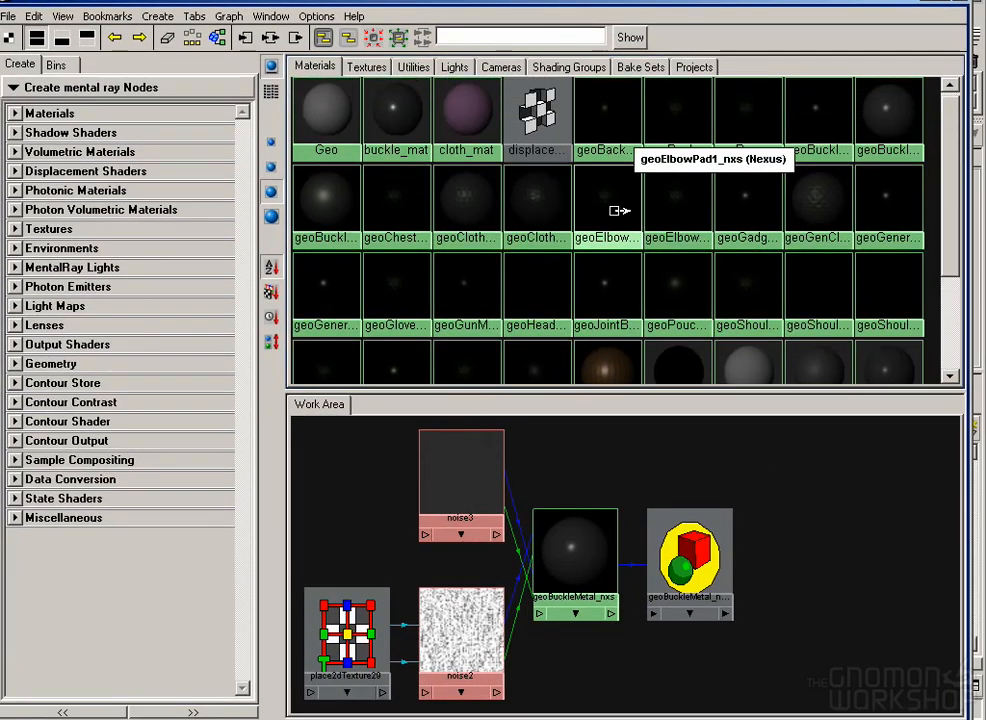
scroll(898, 251, "down", 1)
left_click(760, 277)
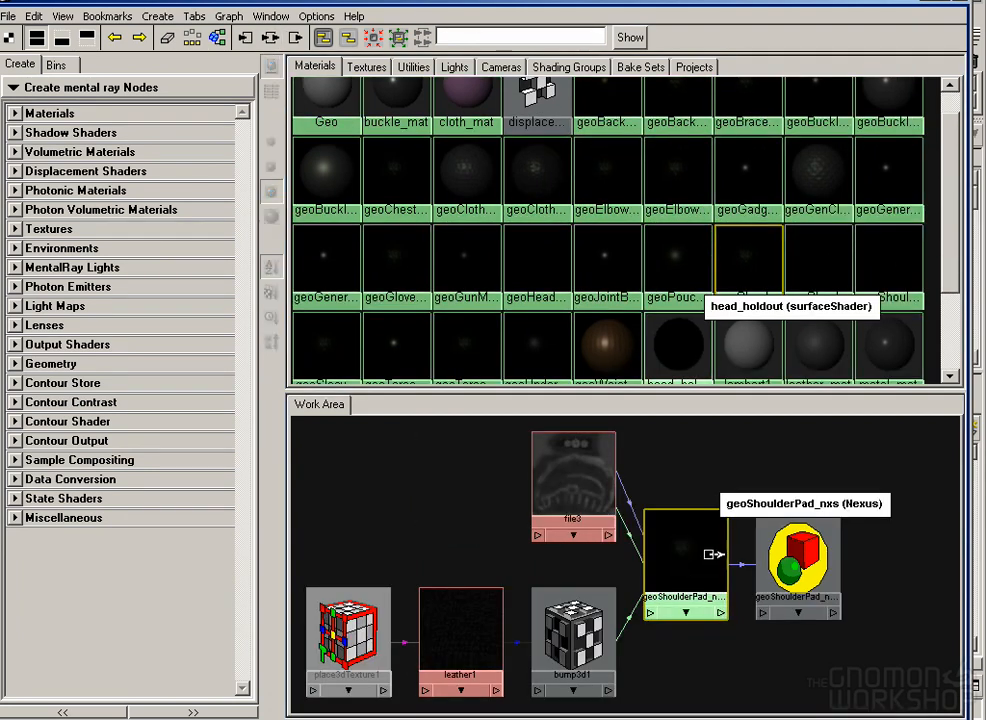
Step: Duplicate the geoShoulderPad_nxs material and connect the existing bump3d1 node to the copy's bump map
key("ctrl+d")
left_click_drag(350, 470, 400, 488)
left_click_drag(560, 625, 398, 473)
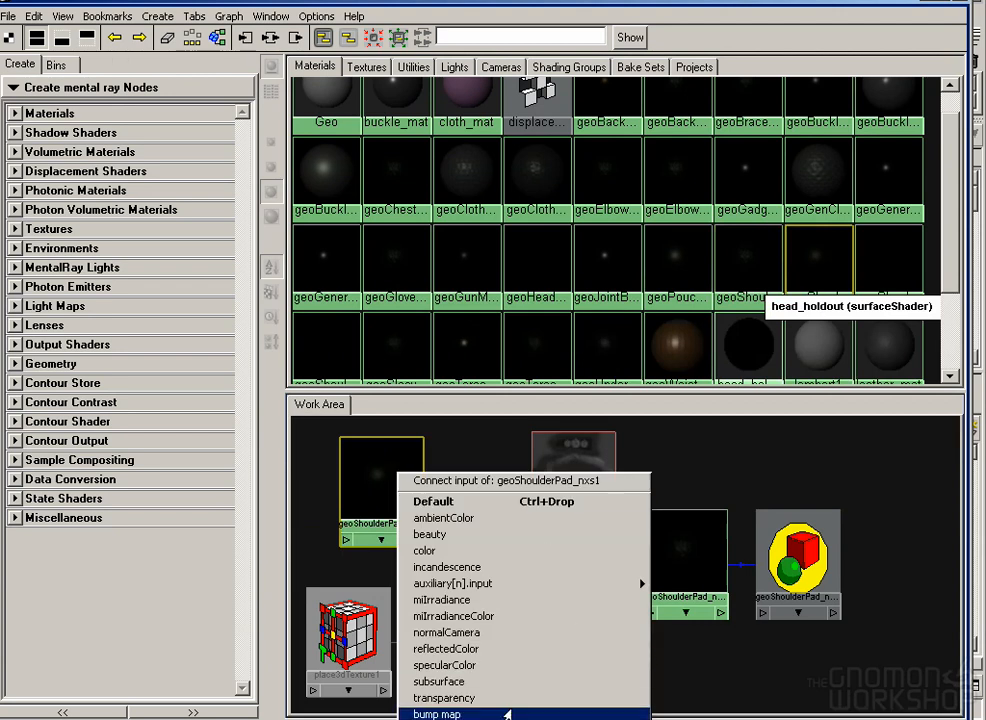
left_click(507, 714)
Step: Add a file texture for the duplicated Nexus material and load geo_pants.clr_A01.tif from the geo_Costume folder as its image
left_click(194, 16)
mouse_move(350, 88)
left_click(374, 143)
double_click(383, 502)
left_click_drag(373, 263, 345, 205)
left_click(525, 334)
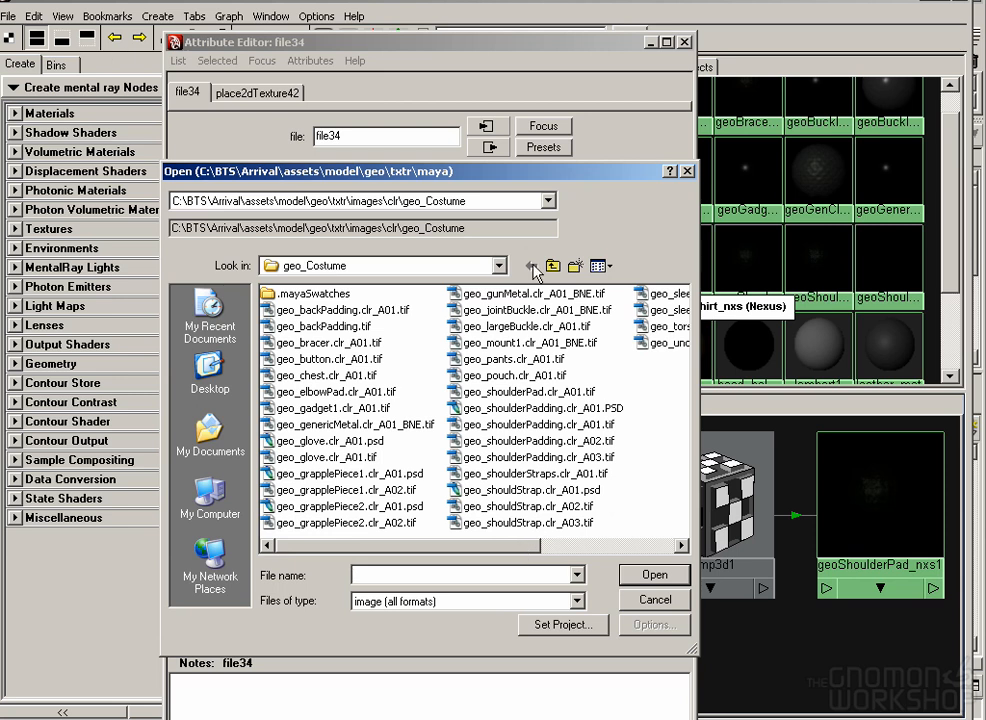
double_click(520, 362)
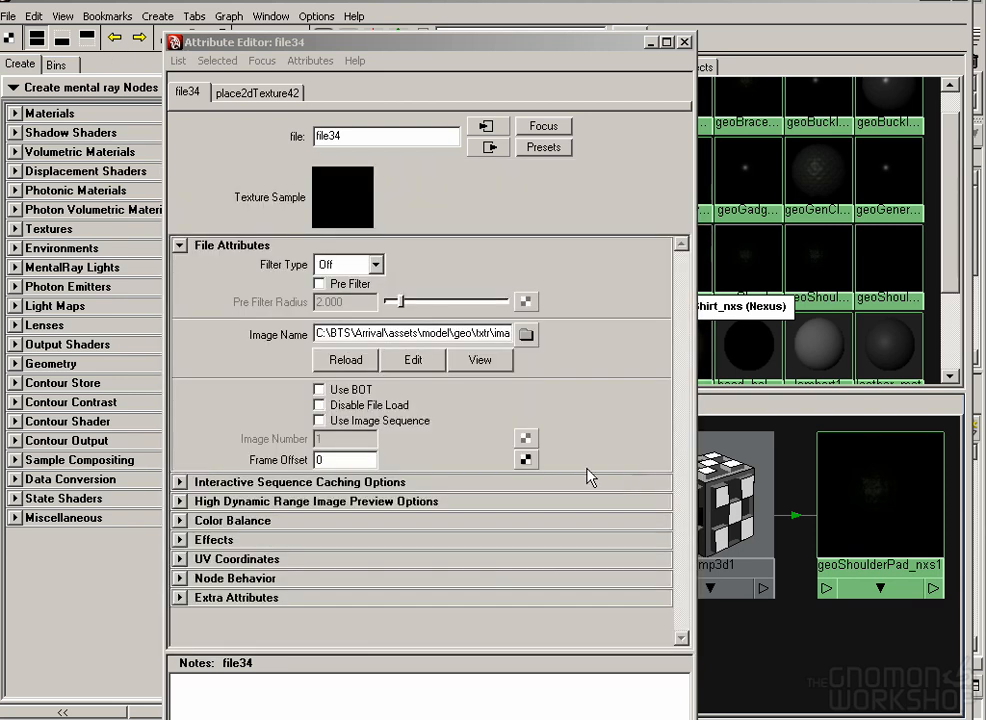
Step: Connect the file34 texture to the color of the geoShoulderPad_nxs1 material and graph the material's input and output connections
left_click(632, 717)
left_click_drag(380, 503, 876, 497)
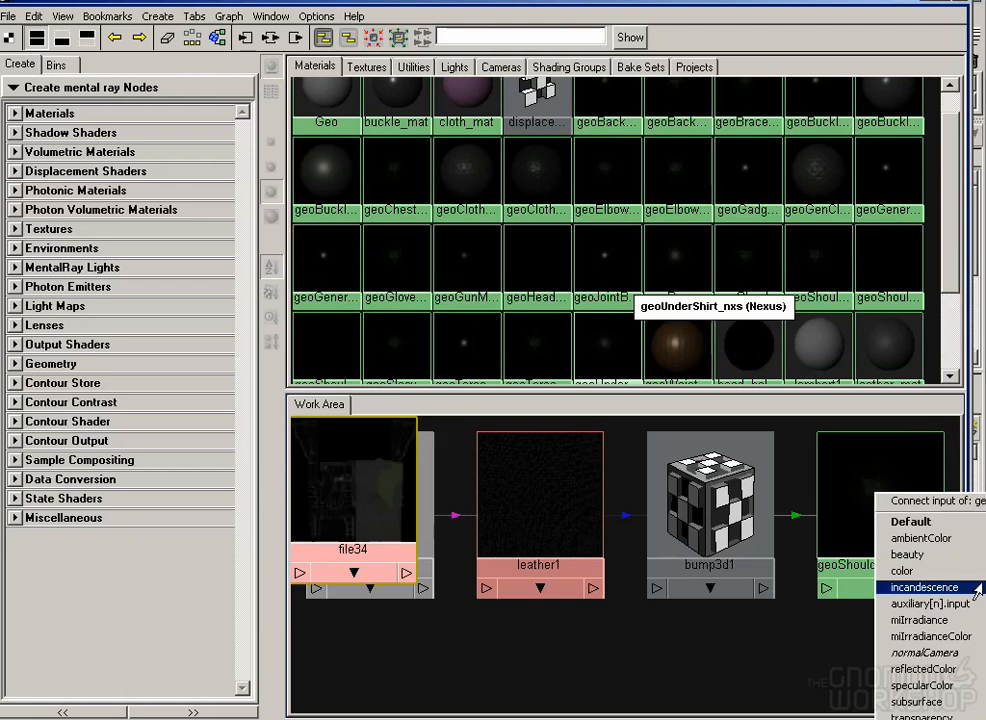
left_click_drag(352, 467, 856, 502)
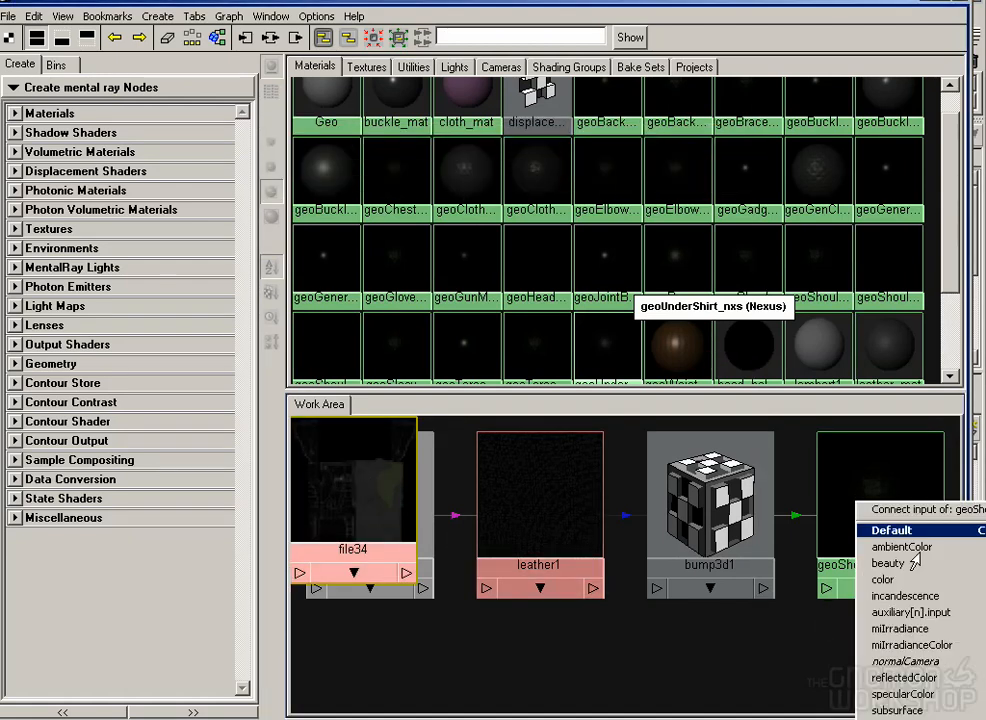
left_click(878, 597)
left_click(855, 540)
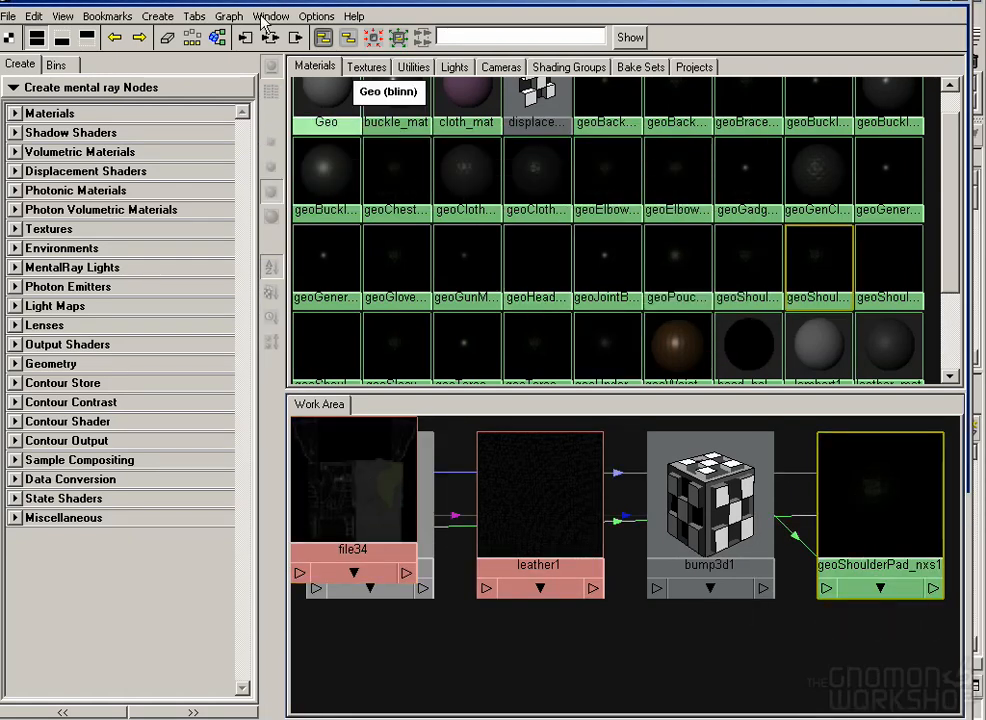
left_click(269, 38)
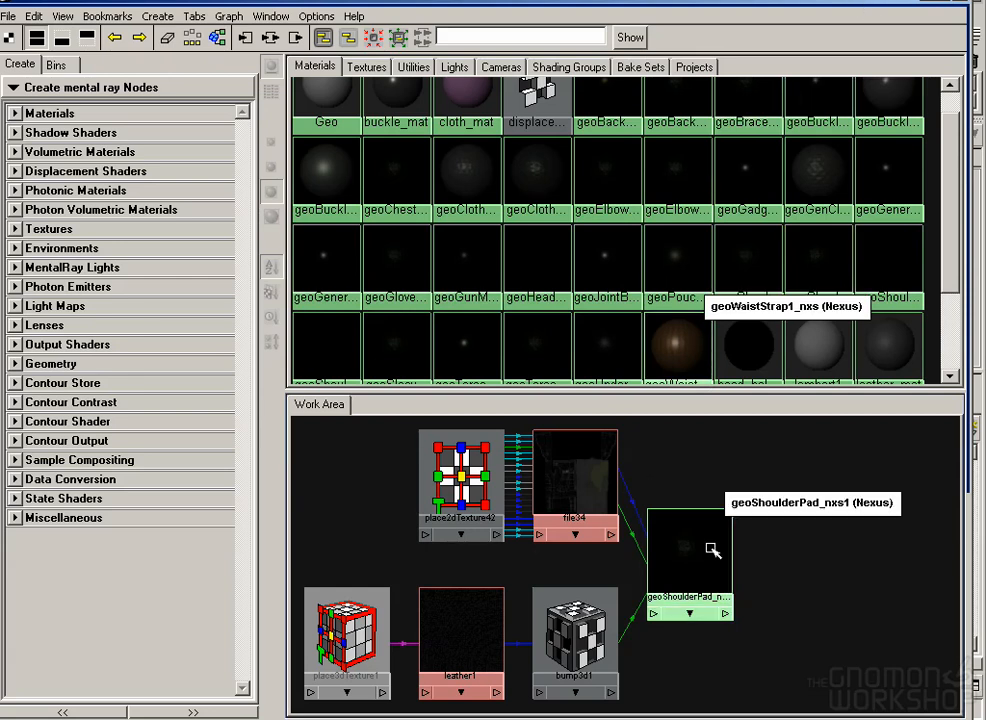
Step: Rename the geoShoulderPad_nxs1 material as geoPants_nxs
double_click(713, 550)
left_click_drag(396, 136, 334, 137)
type("Pants_nxs1")
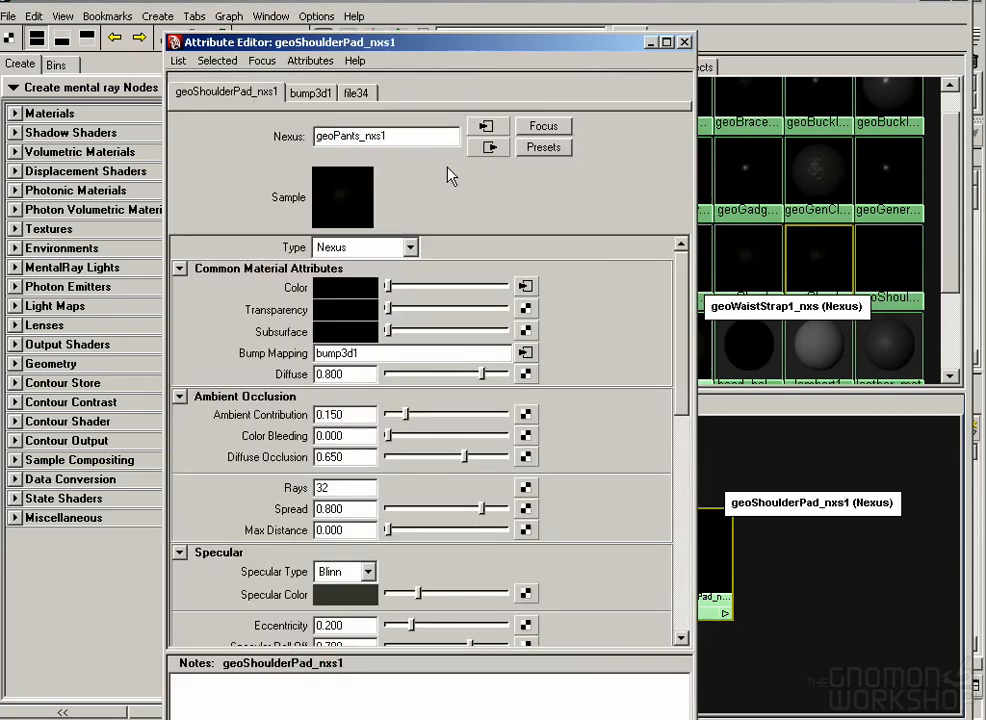
left_click(393, 139)
key("BackSpace")
key("Return")
left_click(750, 660)
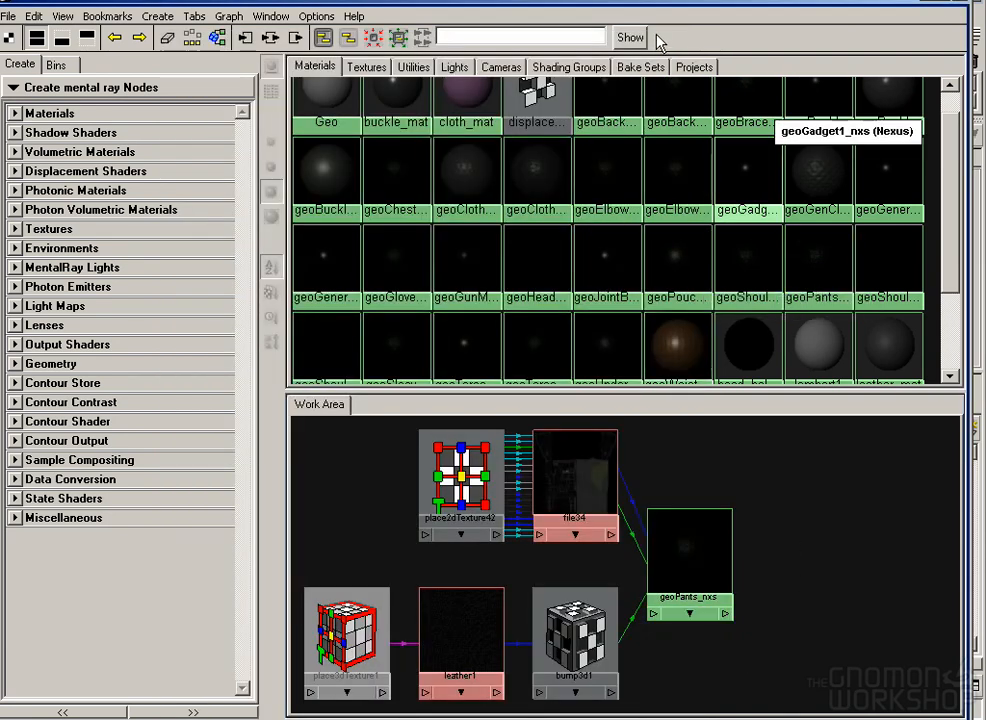
Step: Assign the geoPants_nxs material to the pants mesh, moving the Hypershade clear of the character
left_click_drag(611, 6, 985, 369)
left_click_drag(724, 134, 744, 133)
left_click(767, 133)
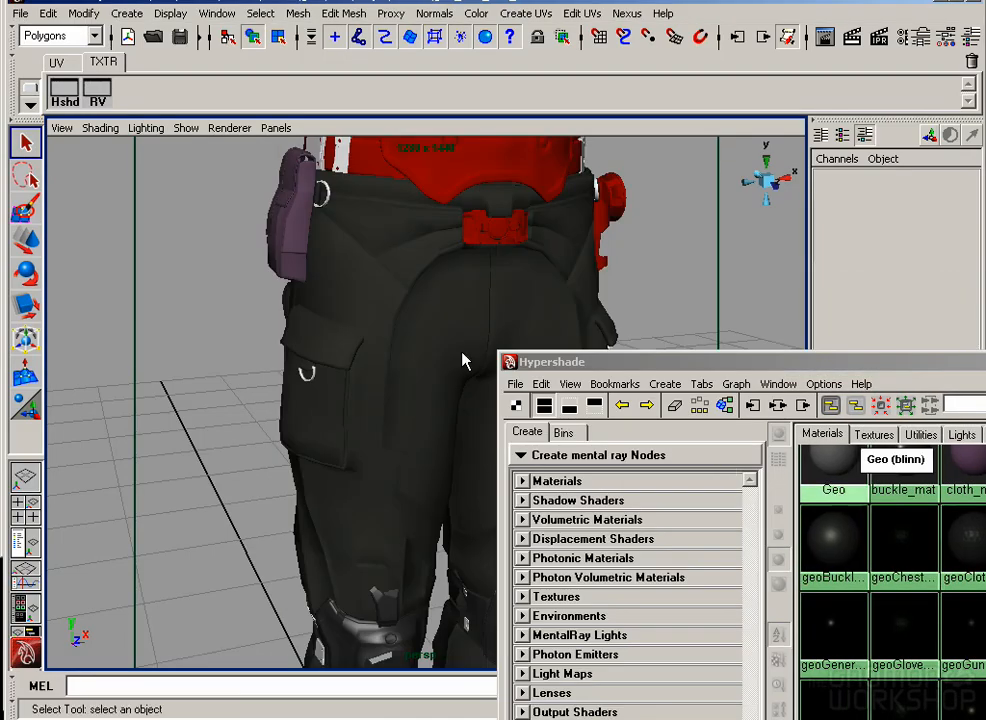
left_click(462, 354)
left_click_drag(985, 362, 864, 4)
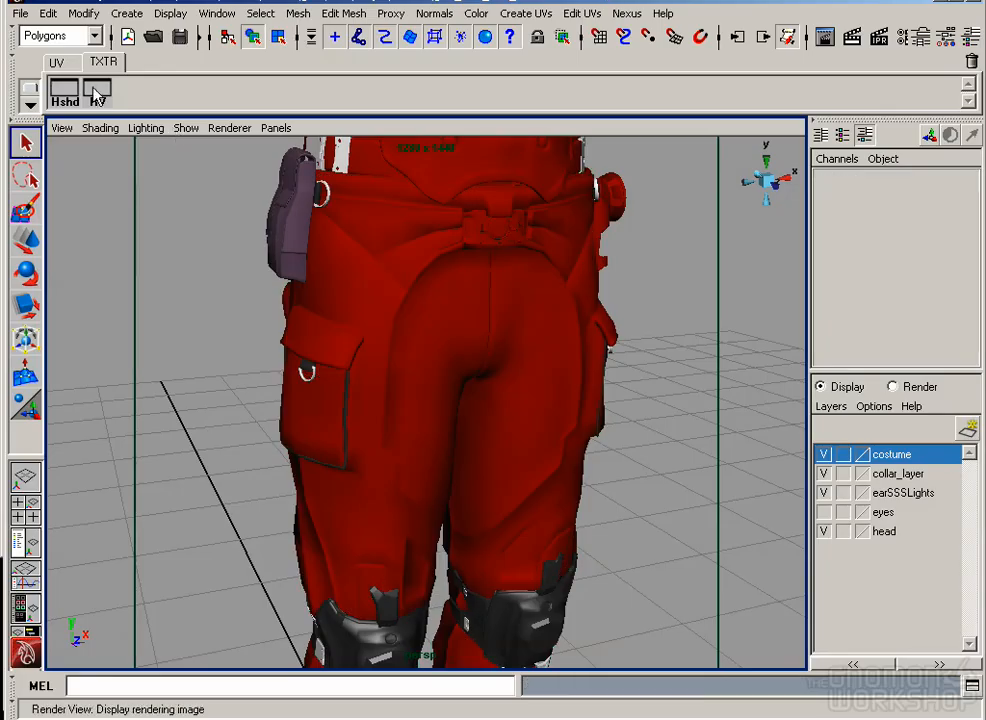
Step: Open the Render View and render the pants area to check the new texture
left_click(92, 92)
left_click_drag(249, 162, 592, 540)
left_click(47, 39)
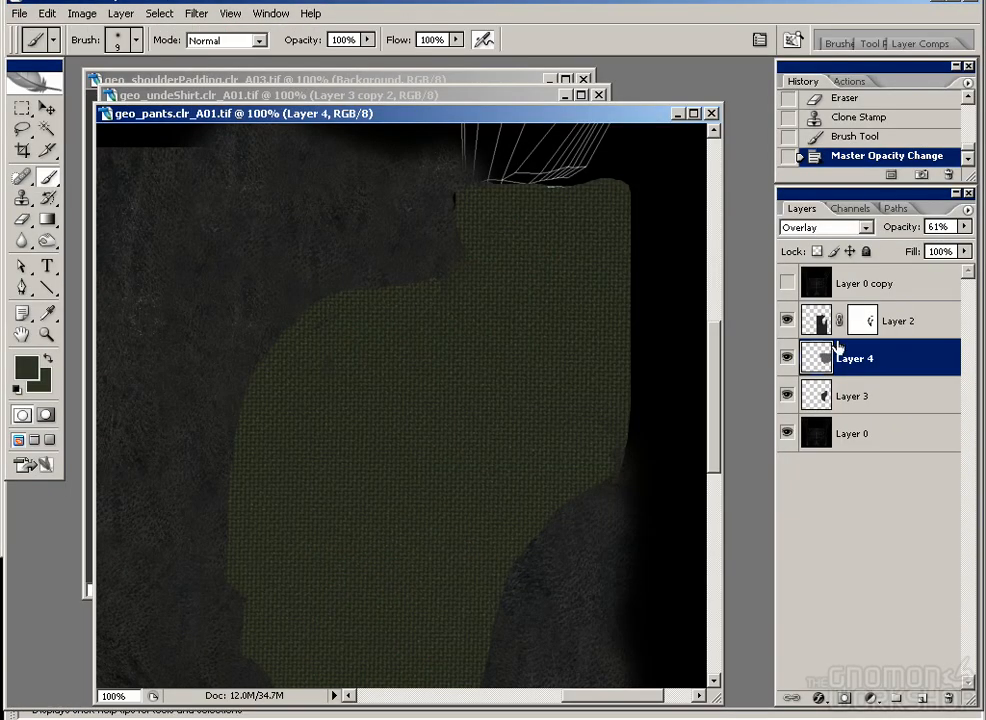
Step: Switch to Photoshop and examine the pants texture with the Layer 0 copy UV wireframe shown over it
left_click(850, 324)
key("s")
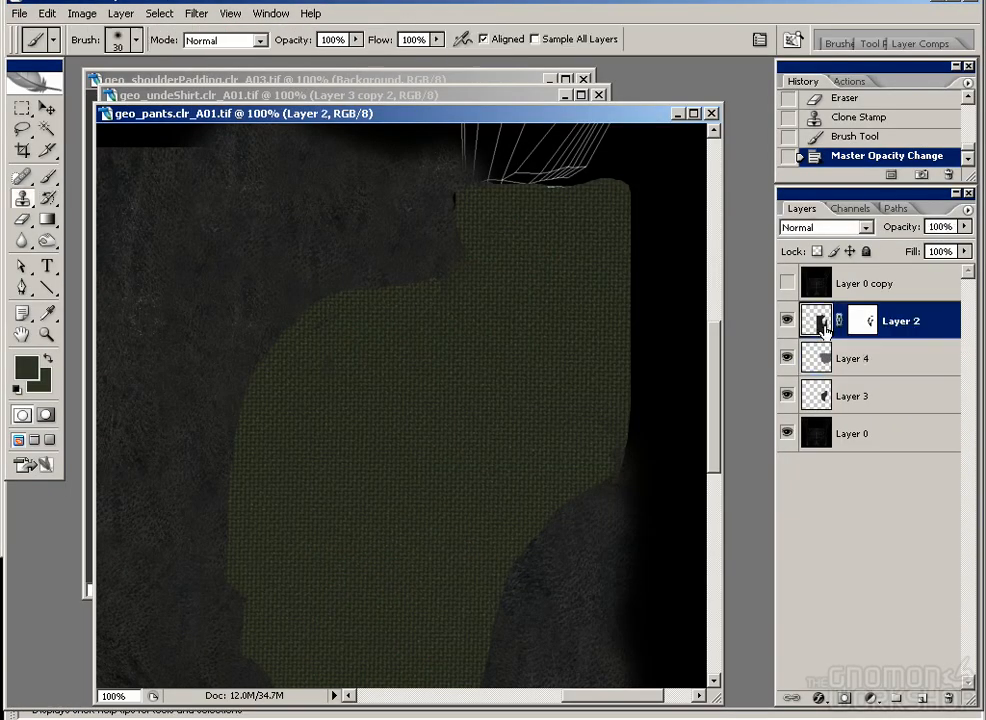
key("ctrl+backslash")
key("d")
key("b")
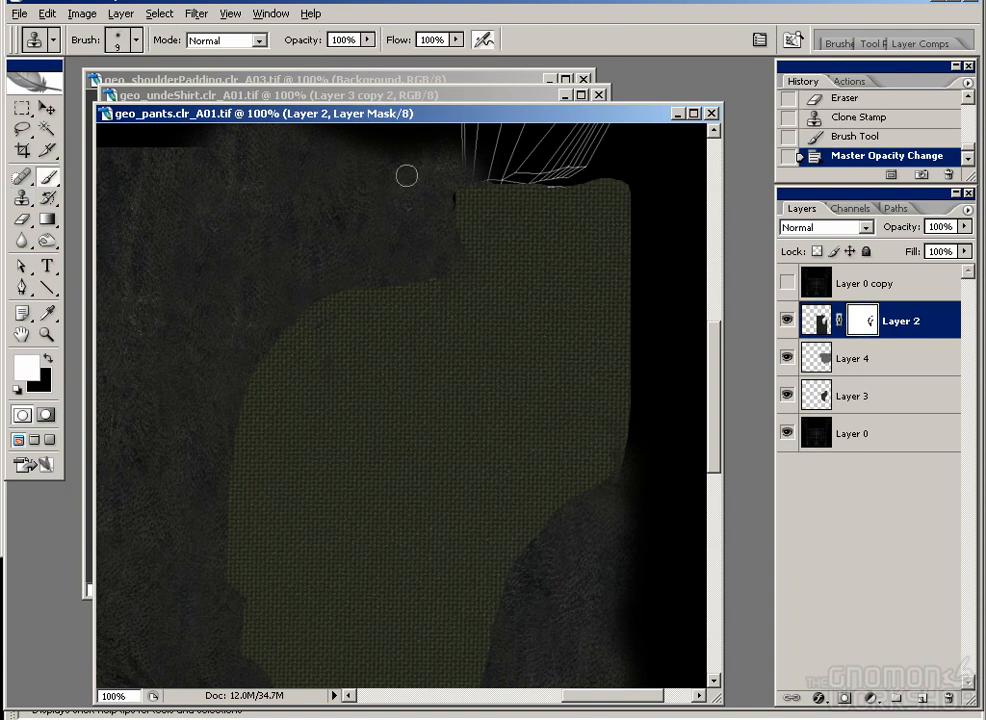
left_click(787, 283)
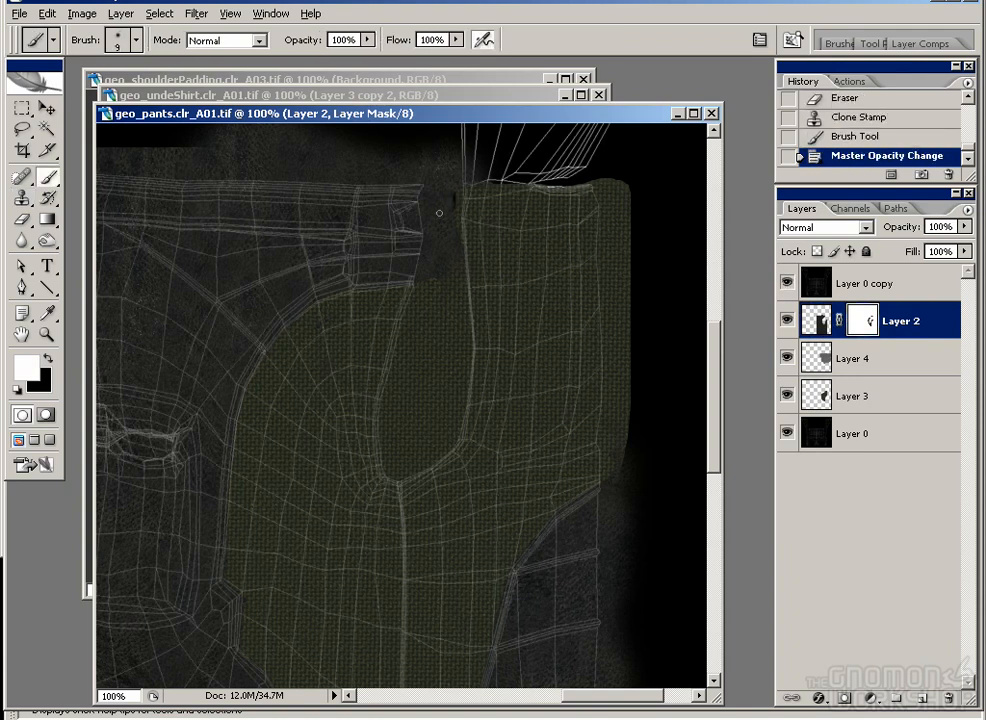
left_click_drag(276, 515, 385, 333)
key("ctrl+minus")
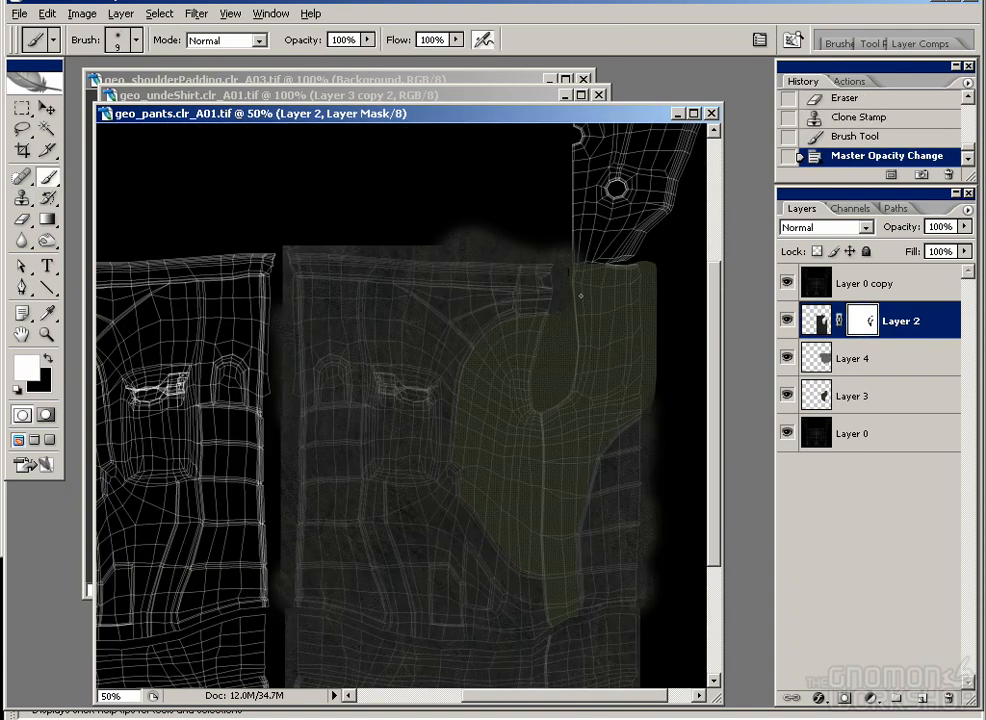
left_click(48, 110)
left_click_drag(452, 386, 480, 260)
left_click_drag(507, 430, 434, 405)
left_click_drag(370, 335, 362, 388)
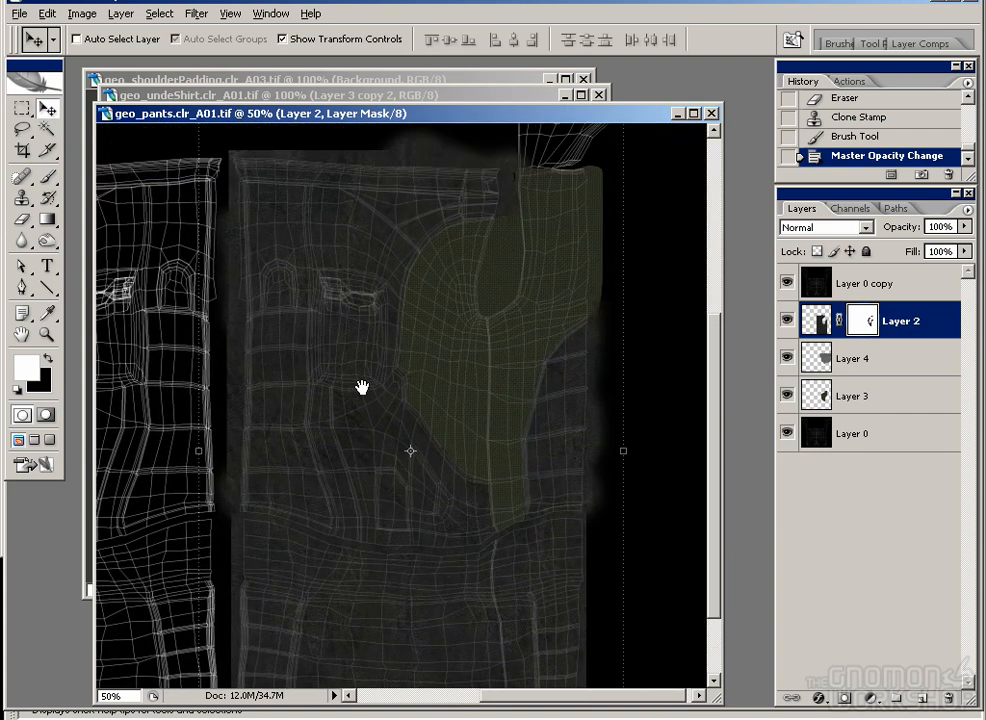
key("ctrl+plus")
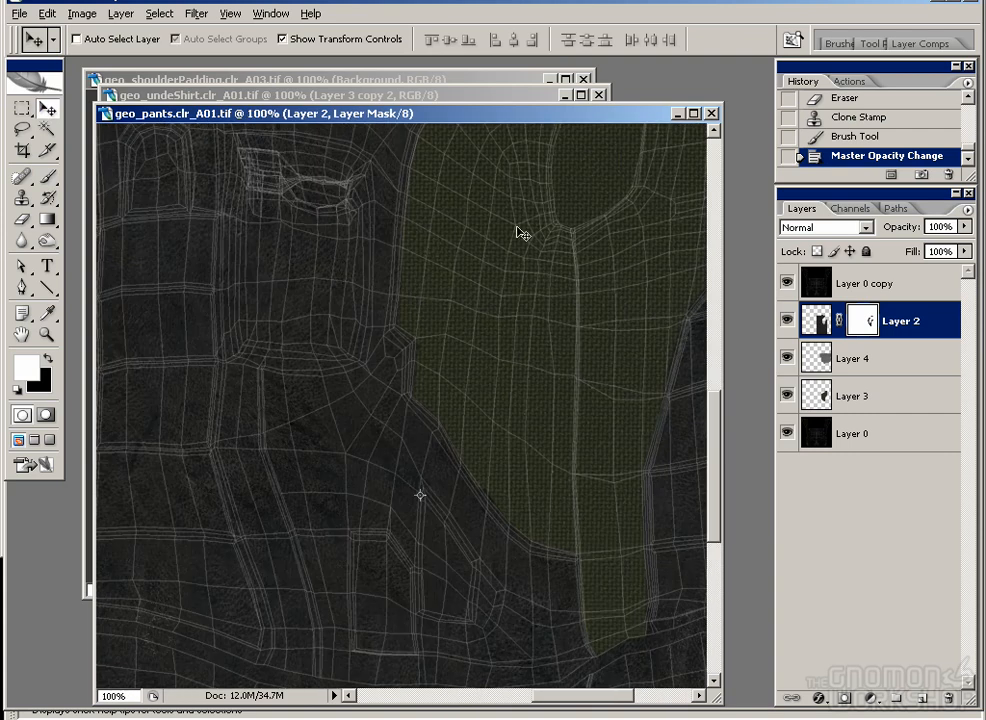
Step: Hide the Layer 0 copy wireframe and add a new empty layer directly above Layer 2
left_click(787, 287)
left_click(821, 394)
left_click(890, 321)
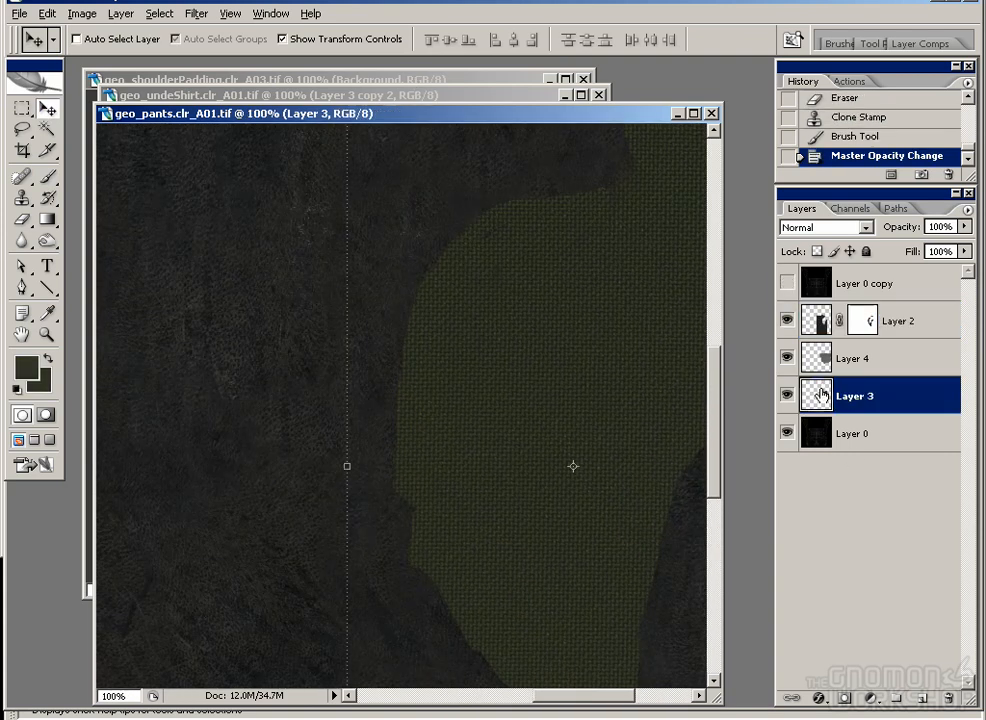
left_click(922, 698)
left_click_drag(513, 329, 446, 409)
key("b")
left_click_drag(255, 218, 216, 290)
key("ctrl+z")
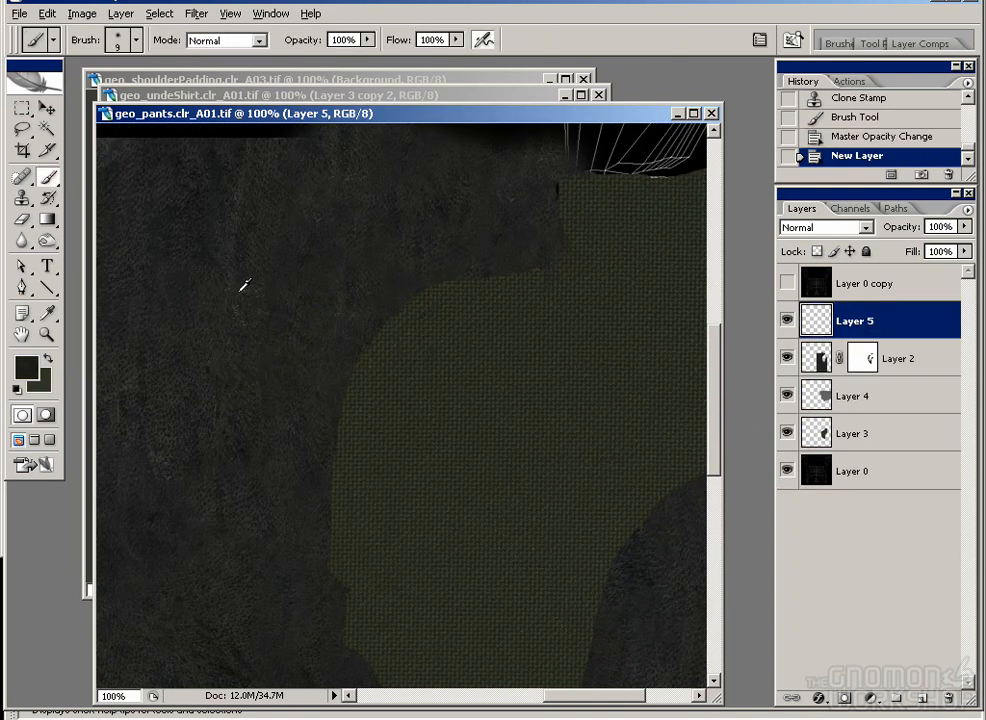
Step: Set the background colour to grey 6f6f6f and choose the 39 px spatter brush for painting
left_click(41, 382)
left_click(411, 403)
left_click(408, 349)
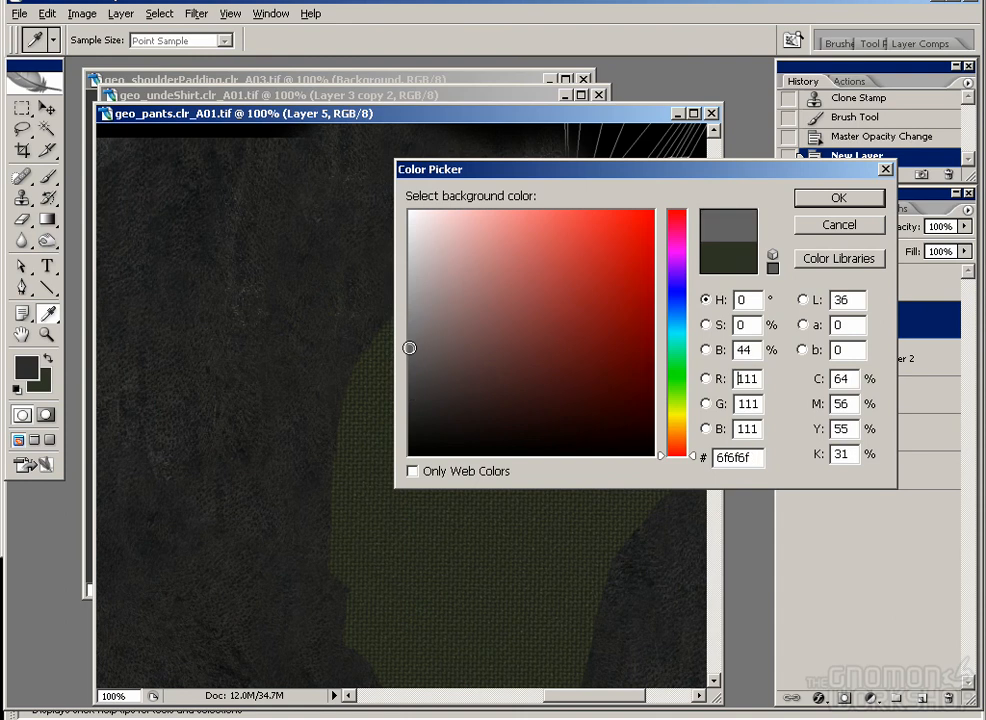
left_click(805, 198)
left_click(136, 41)
mouse_move(222, 224)
left_mouse_down()
mouse_move(222, 241)
mouse_move(222, 227)
left_mouse_up()
scroll(173, 215, "down", 5)
double_click(182, 215)
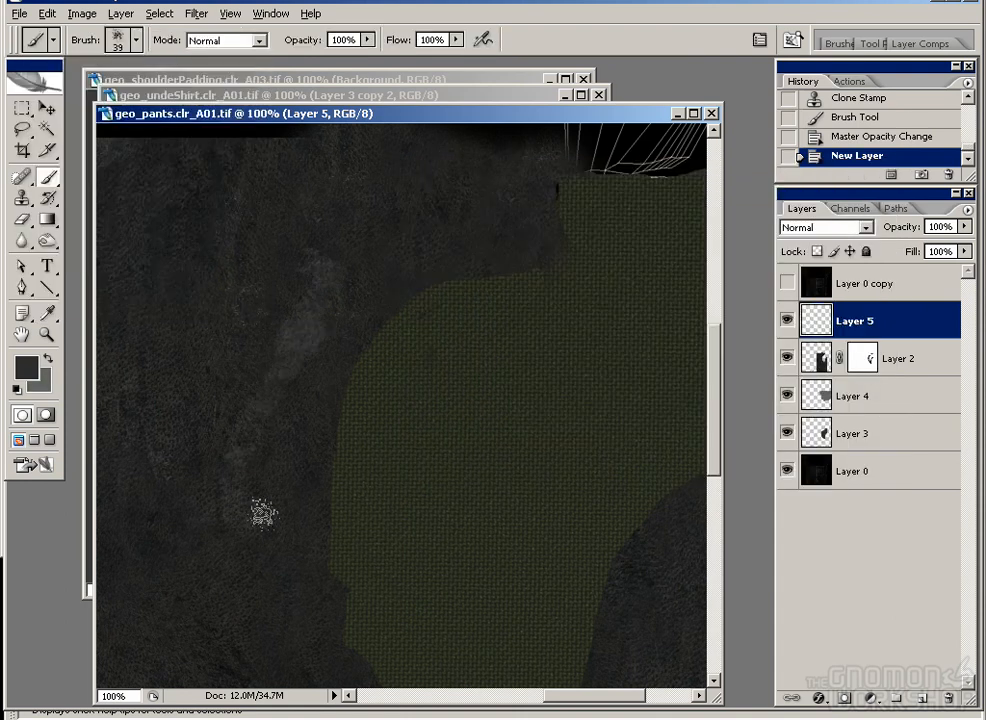
Step: Make the grey the foreground colour and try a test stroke on the leather beside the olive fabric
left_click(49, 357)
mouse_move(295, 330)
left_mouse_down()
mouse_move(295, 471)
mouse_move(225, 350)
left_mouse_up()
key("ctrl+z")
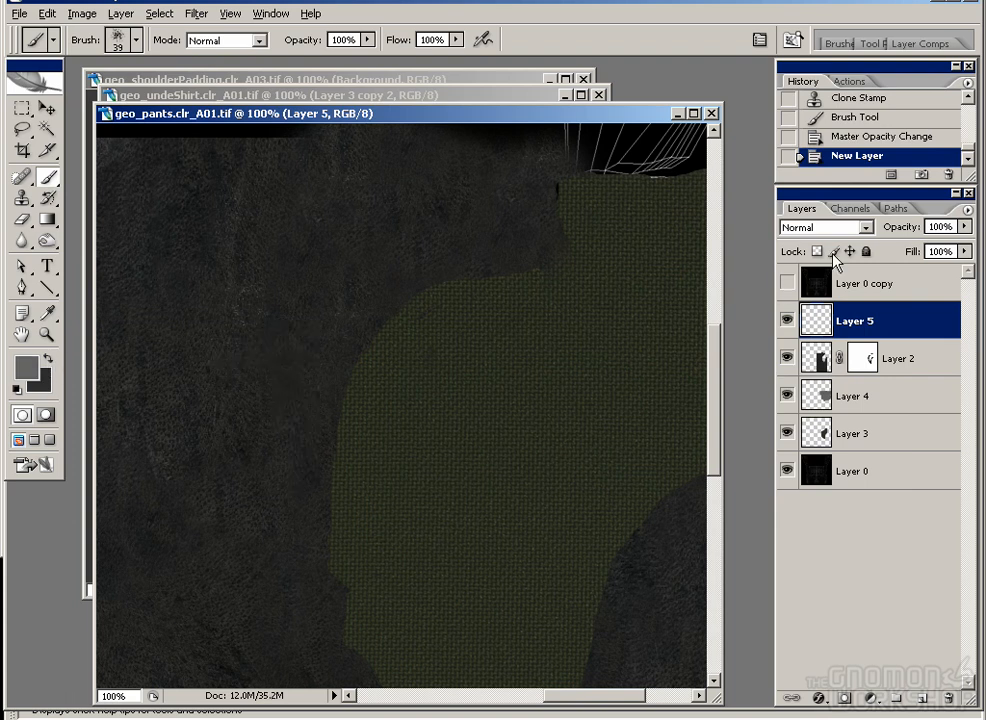
Step: Show the Layer 0 copy wireframe and paint grey wear along the cargo pocket's sides and lower edge on Layer 5
left_click(786, 284)
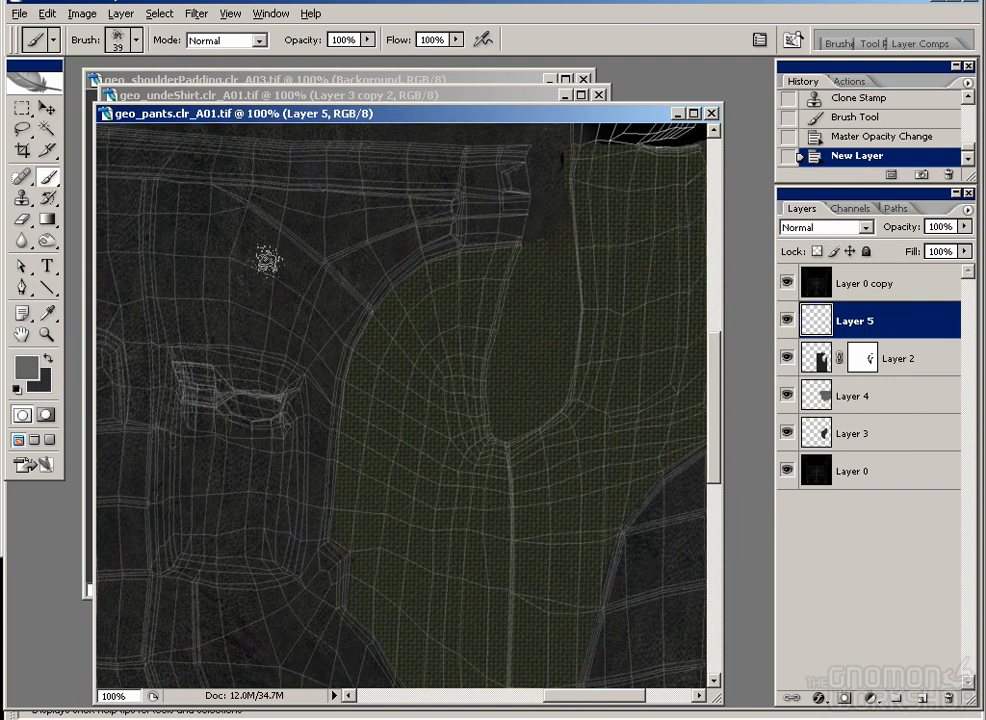
key("]")
mouse_move(158, 468)
left_mouse_down()
mouse_move(165, 542)
mouse_move(215, 550)
left_mouse_up()
mouse_move(225, 548)
left_mouse_down()
mouse_move(273, 553)
mouse_move(268, 458)
left_mouse_up()
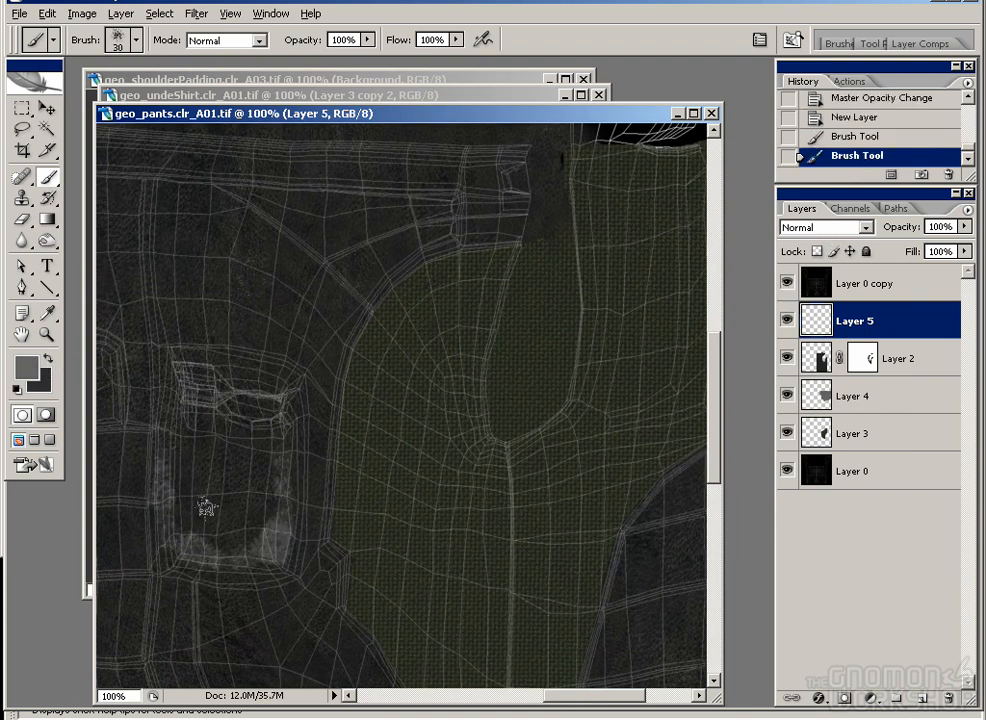
left_click_drag(222, 508, 270, 511)
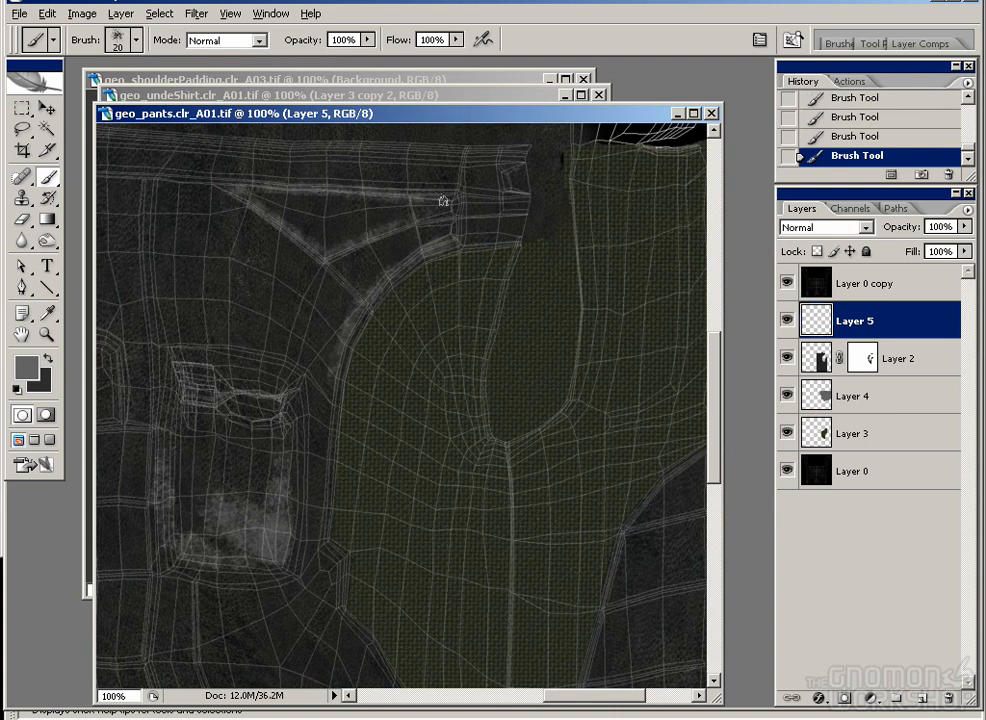
Step: Paint grey wear on Layer 5 along the waistband, the triangular seams below it and the curved edge of the olive fabric
left_click_drag(376, 192, 372, 209)
key("]")
left_click_drag(305, 152, 510, 153)
left_click_drag(176, 202, 208, 264)
left_click_drag(150, 197, 340, 208)
left_click_drag(498, 222, 561, 228)
left_click_drag(413, 385, 422, 193)
key("[")
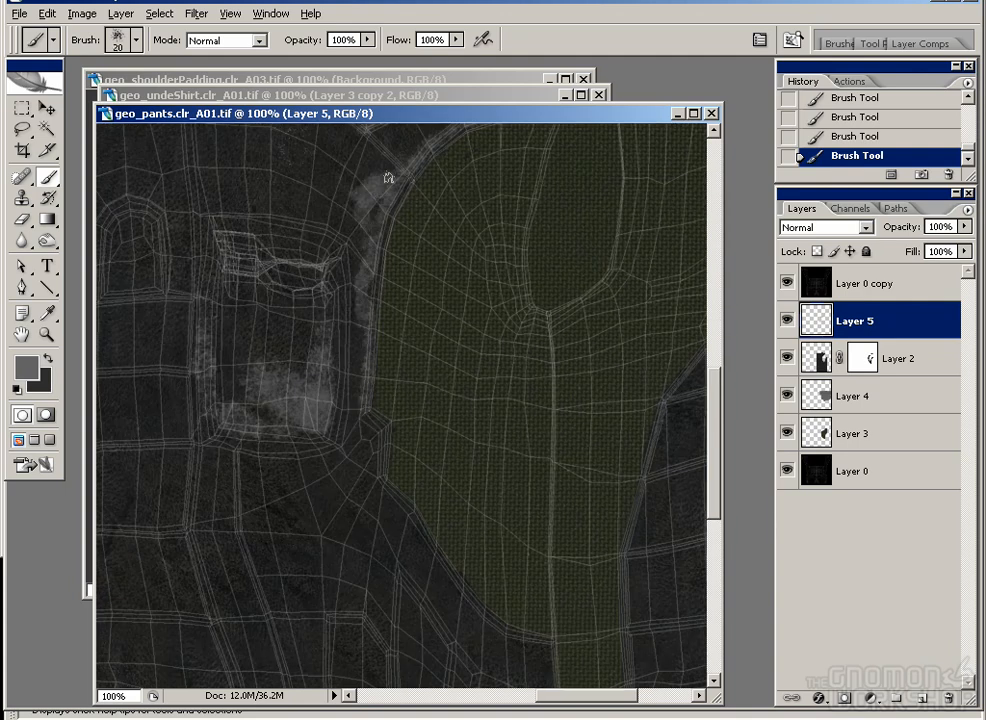
Step: Paint grey wear with the 30 px brush along the lower leg seams and on the horizontal panels beside the cargo pocket
key("]")
mouse_move(356, 456)
left_mouse_down()
mouse_move(451, 599)
mouse_move(481, 614)
left_mouse_up()
mouse_move(407, 599)
left_mouse_down()
mouse_move(341, 484)
mouse_move(443, 515)
left_mouse_up()
mouse_move(206, 488)
left_mouse_down()
mouse_move(369, 551)
mouse_move(279, 407)
mouse_move(246, 403)
left_mouse_up()
mouse_move(203, 369)
left_mouse_down()
mouse_move(270, 368)
mouse_move(271, 301)
mouse_move(205, 259)
left_mouse_up()
mouse_move(666, 523)
left_mouse_down()
mouse_move(385, 343)
mouse_move(352, 416)
left_mouse_up()
mouse_move(410, 402)
left_mouse_down()
mouse_move(414, 452)
mouse_move(489, 442)
mouse_move(449, 410)
mouse_move(427, 352)
mouse_move(446, 330)
mouse_move(484, 352)
mouse_move(439, 305)
mouse_move(458, 236)
left_mouse_up()
mouse_move(124, 151)
left_mouse_down()
mouse_move(174, 187)
mouse_move(311, 378)
mouse_move(392, 573)
left_mouse_up()
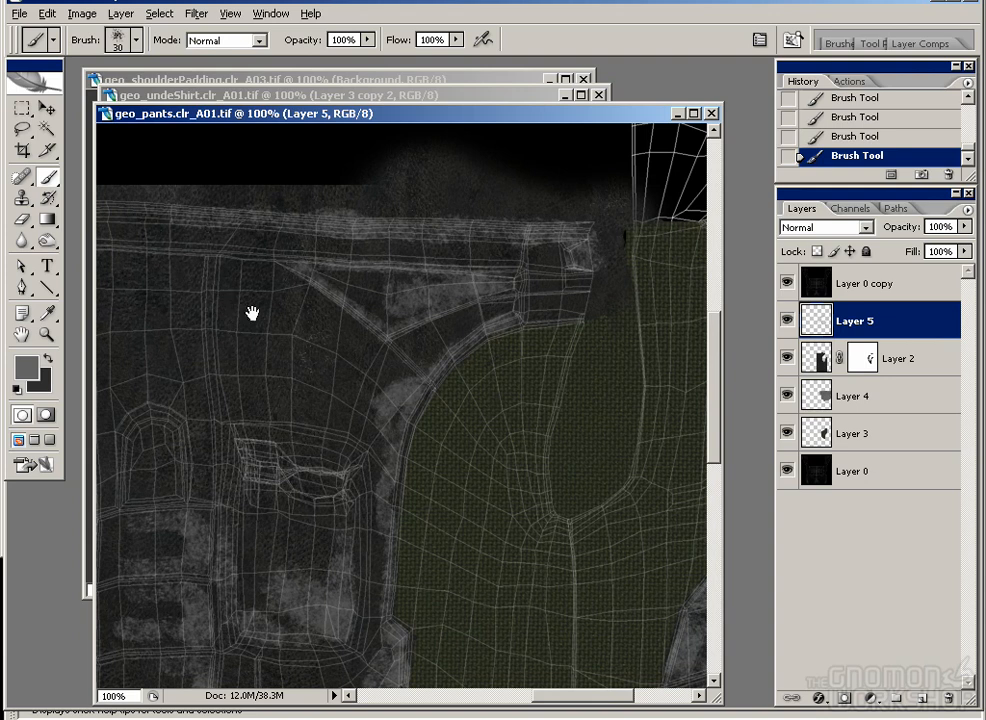
left_click_drag(415, 322, 368, 340)
left_click_drag(445, 329, 375, 358)
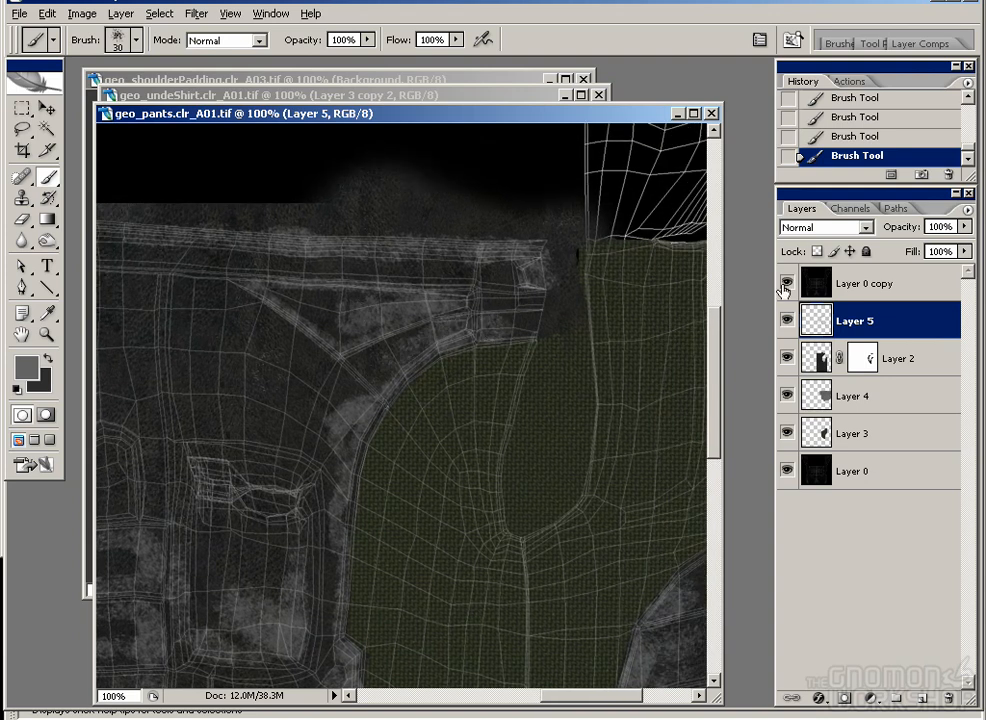
Step: Hide the Layer 0 copy wireframe and set up the Eraser with the sparse 33 px brush
left_click(787, 283)
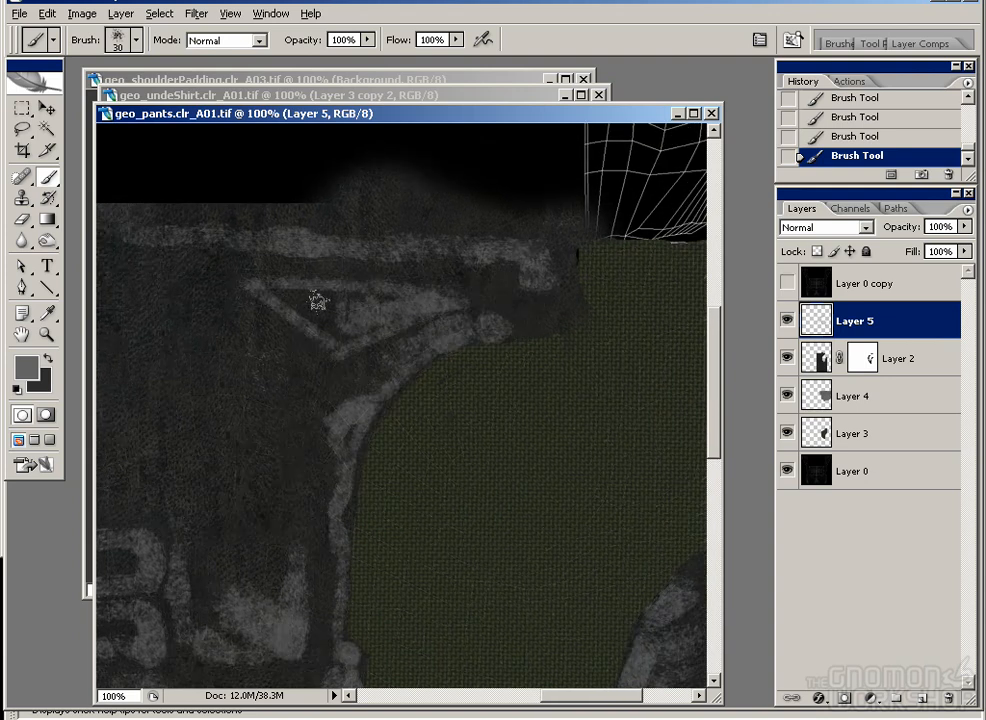
left_click(22, 219)
left_click(136, 41)
left_click_drag(223, 282, 224, 266)
scroll(227, 279, "down", 2)
left_click(140, 268)
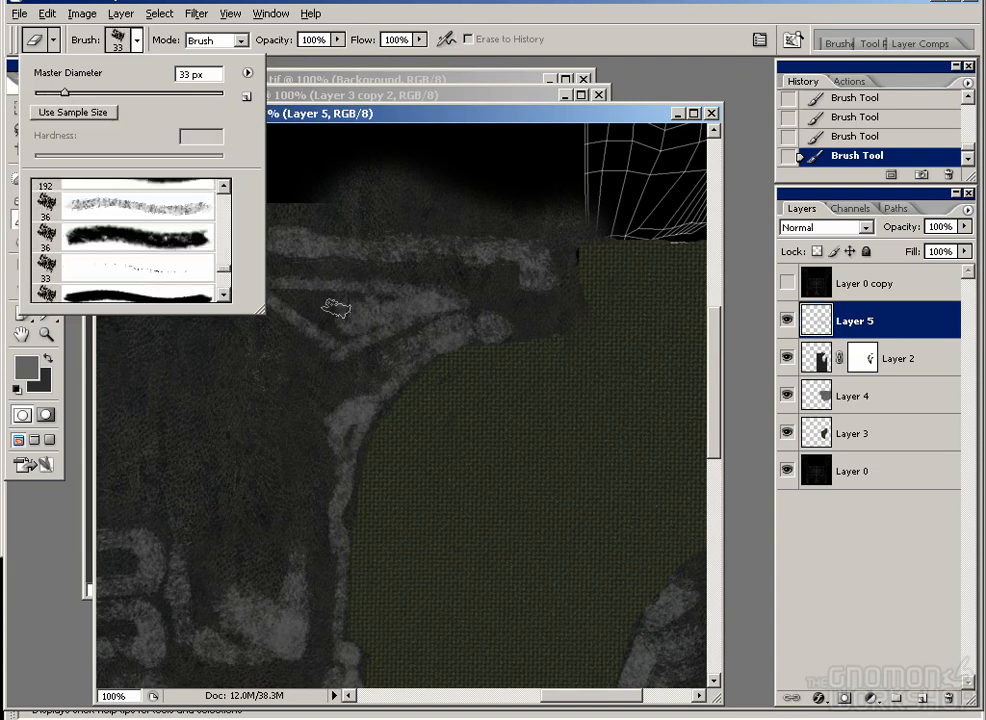
Step: Erase patches of the grey wear on Layer 5, starting in the triangular seam area below the waistband
left_click_drag(342, 327, 321, 301)
left_click_drag(401, 298, 399, 298)
key("ctrl+plus")
key("ctrl+plus")
mouse_move(306, 348)
left_mouse_down()
mouse_move(235, 418)
mouse_move(193, 432)
left_mouse_up()
left_click_drag(205, 660, 295, 340)
mouse_move(295, 360)
left_mouse_down()
mouse_move(271, 519)
mouse_move(247, 411)
left_mouse_up()
key("ctrl+minus")
key("ctrl+minus")
key("ctrl+plus")
Step: Break up the grey wear on the cargo pocket and the horizontal panels beside it, reducing the eraser to 30 px
left_click(342, 300)
mouse_move(215, 576)
left_mouse_down()
mouse_move(345, 436)
mouse_move(277, 469)
mouse_move(361, 486)
mouse_move(190, 536)
left_mouse_up()
left_click_drag(188, 459, 321, 448)
left_click_drag(286, 407, 273, 324)
key("[")
key("[")
key("[")
key("]")
key("]")
mouse_move(325, 538)
left_mouse_down()
mouse_move(285, 465)
mouse_move(299, 454)
mouse_move(271, 537)
mouse_move(205, 530)
mouse_move(258, 495)
mouse_move(232, 522)
left_mouse_up()
left_click_drag(394, 580, 394, 480)
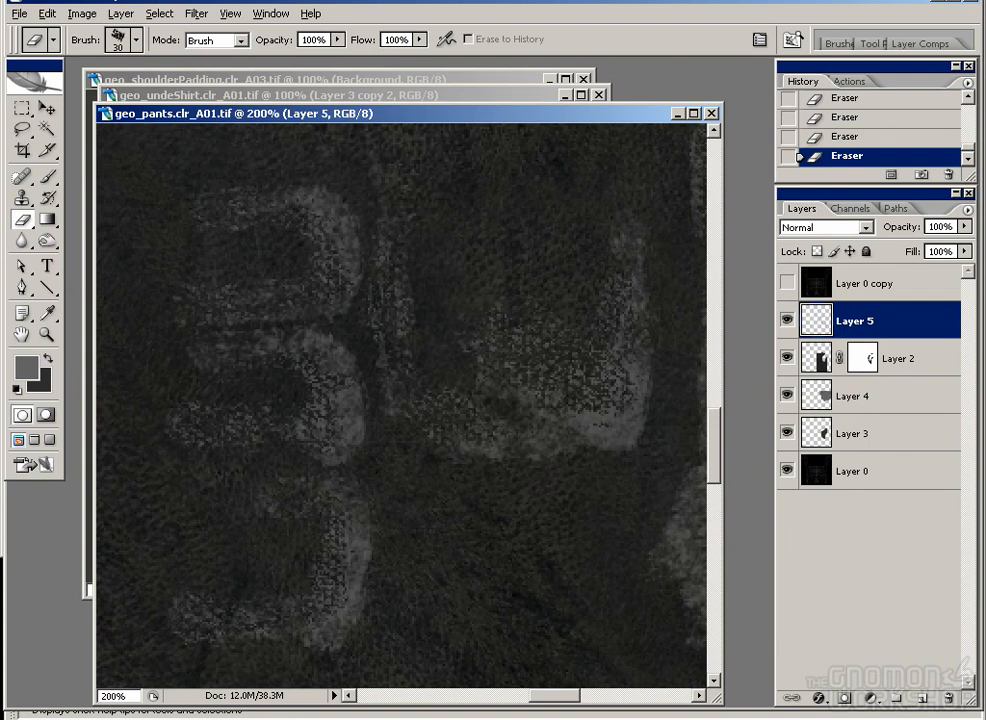
Step: Erase parts of the remaining grey wear along the lower seams, the curved fabric edge and the waistband for a worn look
key("ctrl+minus")
key("ctrl+plus")
left_click_drag(598, 472, 378, 420)
mouse_move(470, 505)
left_mouse_down()
mouse_move(500, 438)
mouse_move(590, 555)
left_mouse_up()
left_click_drag(487, 595, 257, 380)
left_click_drag(367, 537, 470, 555)
mouse_move(300, 135)
left_mouse_down()
mouse_move(405, 460)
mouse_move(396, 457)
left_mouse_up()
left_click_drag(390, 550, 365, 532)
left_click_drag(445, 140, 379, 505)
mouse_move(368, 296)
left_mouse_down()
mouse_move(442, 307)
mouse_move(312, 249)
mouse_move(215, 320)
left_mouse_up()
left_click_drag(337, 255, 352, 320)
left_click_drag(200, 242, 590, 255)
left_click_drag(644, 301, 544, 279)
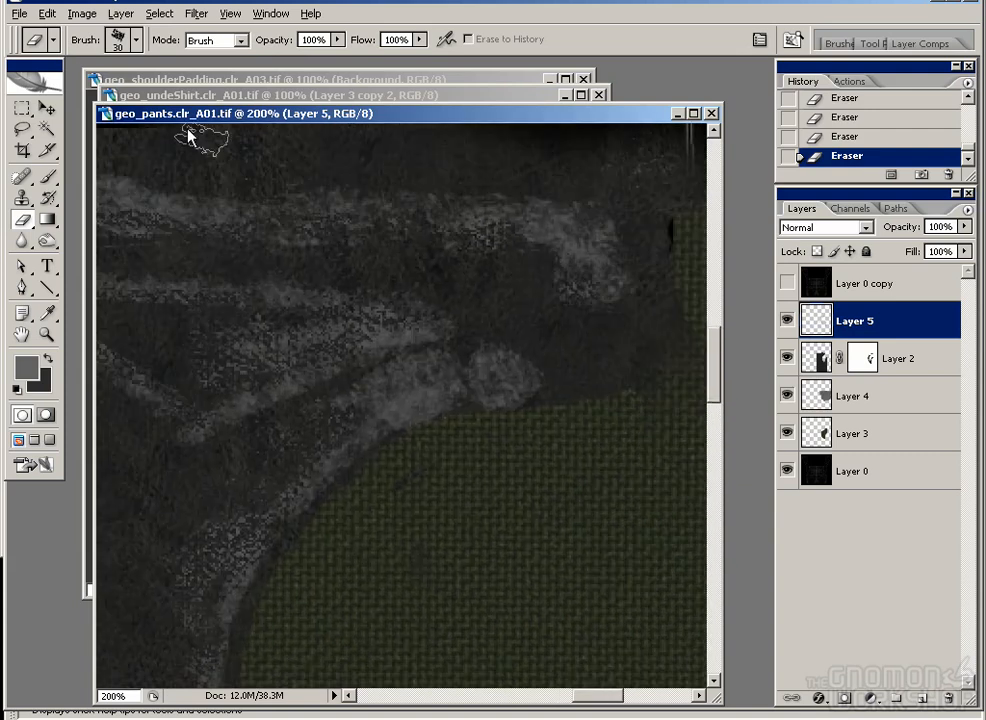
Step: Switch the Eraser to the 39 px spatter brush
left_click(137, 39)
left_click(224, 186)
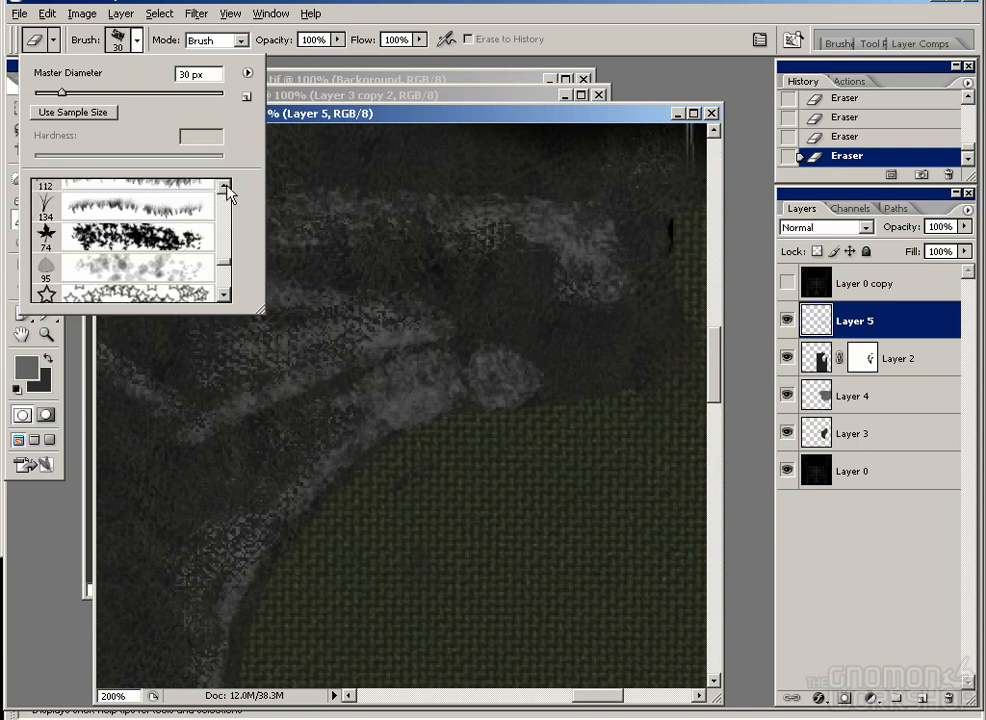
mouse_move(223, 261)
left_mouse_down()
mouse_move(222, 226)
mouse_move(226, 282)
left_mouse_up()
double_click(180, 232)
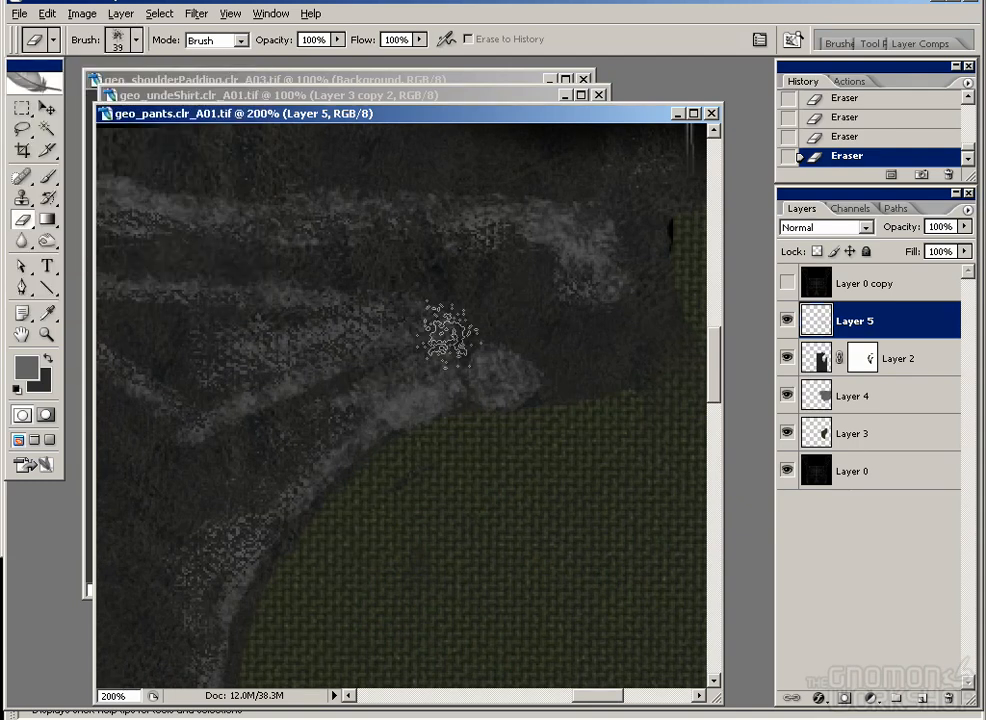
Step: Enable Texture for the eraser brush and choose the dense grey crinkled pattern with Invert on
left_click(838, 43)
left_click(860, 167)
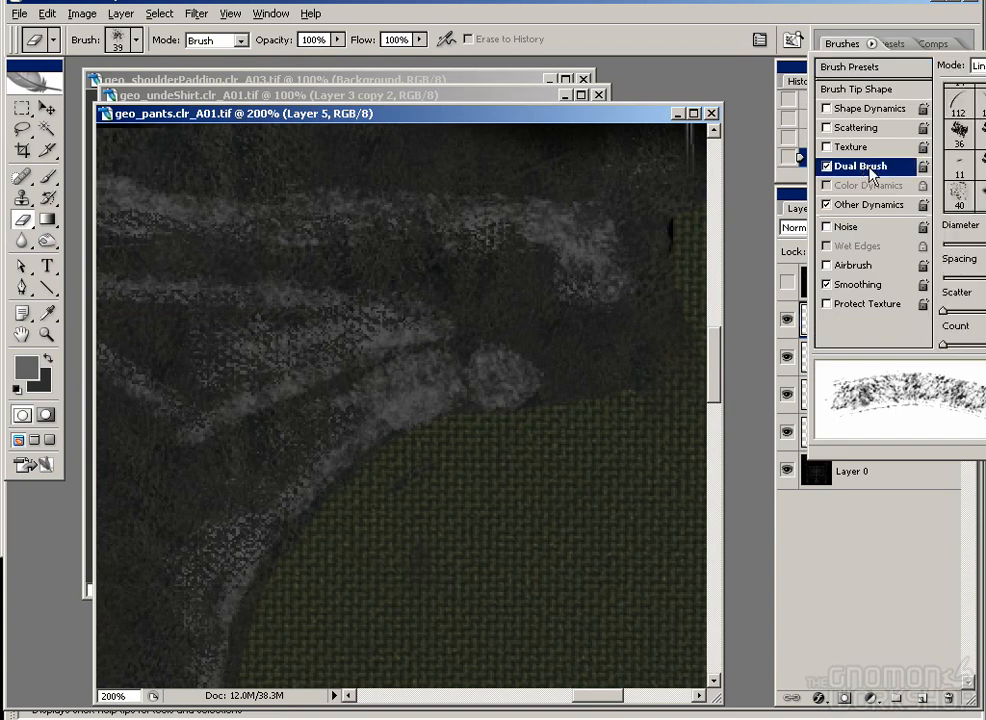
left_click_drag(842, 43, 498, 131)
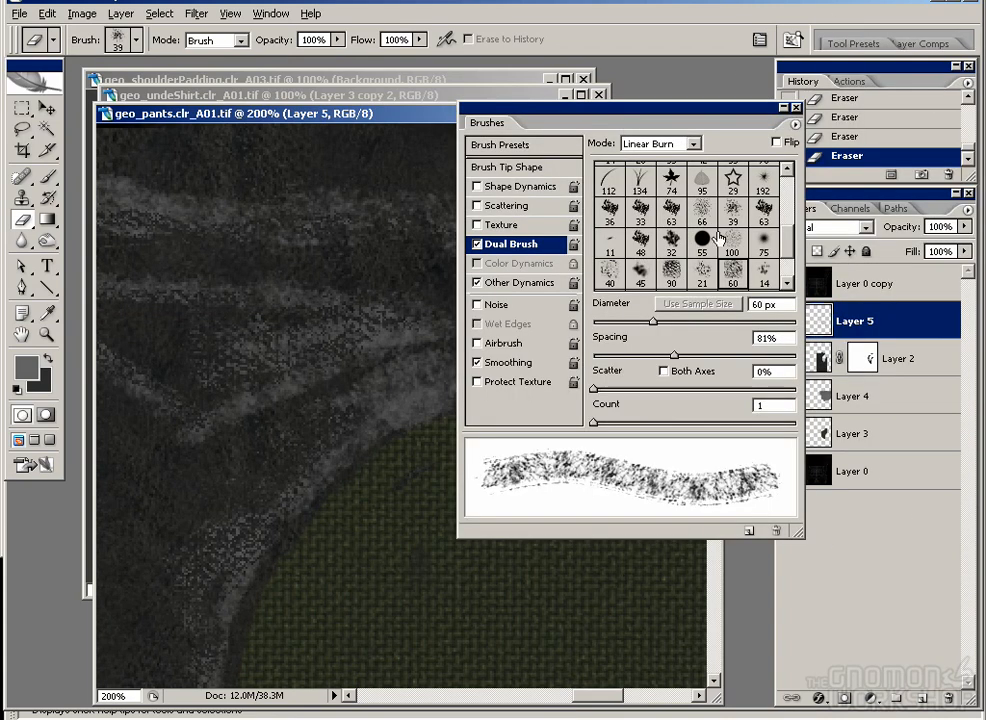
left_click(501, 227)
left_click(653, 172)
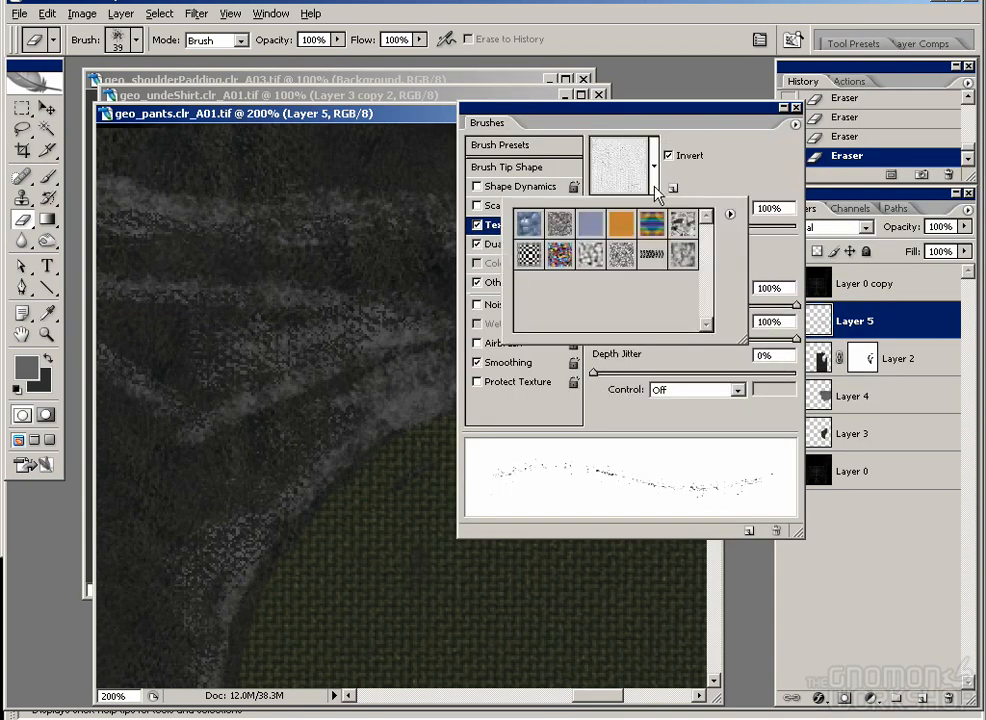
left_click(669, 155)
left_click(669, 155)
left_click(669, 157)
left_click(669, 155)
left_click(653, 164)
left_click(683, 227)
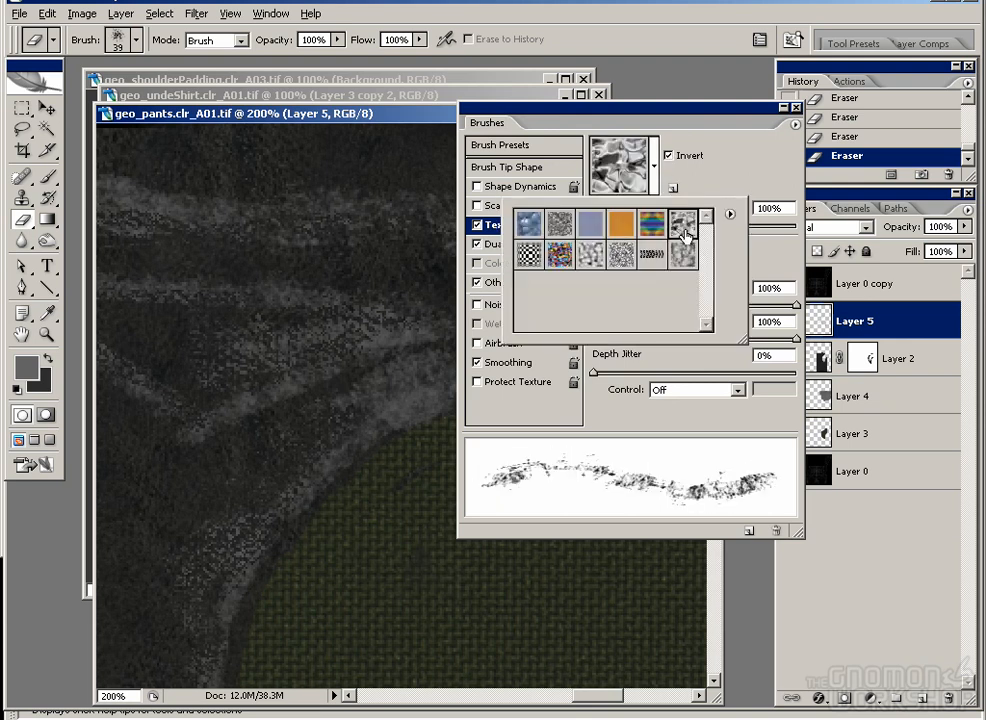
left_click(559, 226)
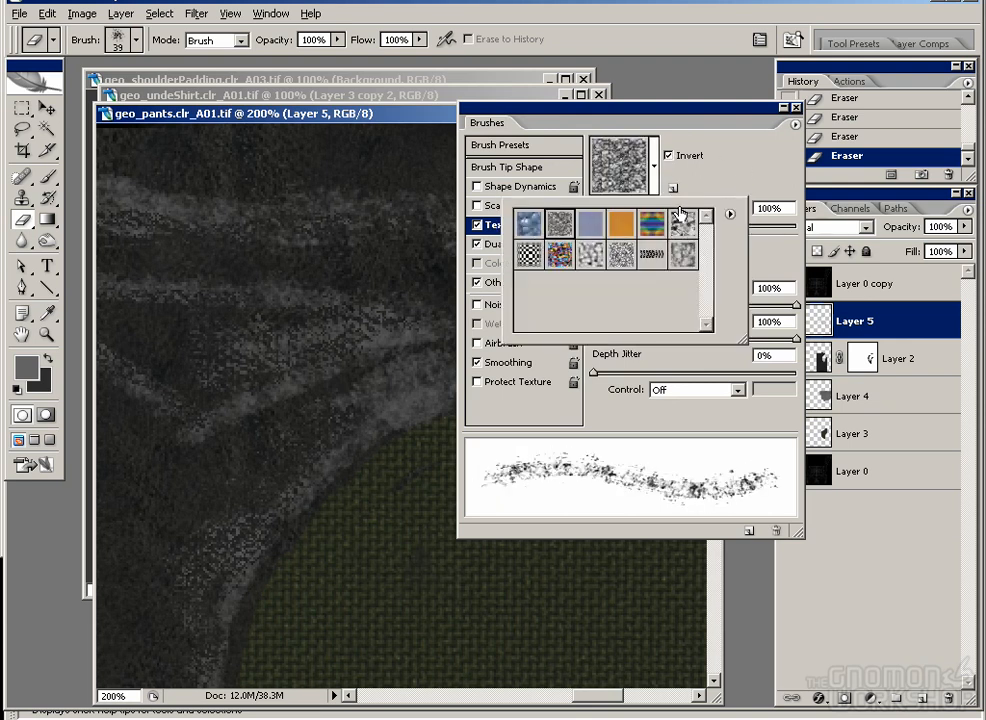
Step: Set the eraser's texture mode to Color Burn, with scale 126% and depth 100%
left_click(700, 188)
left_click(672, 270)
left_click(672, 314)
left_click(672, 270)
left_click(677, 331)
left_click(680, 270)
left_click(674, 346)
mouse_move(704, 228)
left_mouse_down()
mouse_move(640, 226)
mouse_move(766, 236)
mouse_move(711, 227)
left_mouse_up()
mouse_move(652, 305)
left_mouse_down()
mouse_move(695, 322)
mouse_move(636, 328)
mouse_move(626, 359)
left_mouse_up()
left_click(525, 246)
left_click(504, 224)
mouse_move(711, 226)
left_mouse_down()
mouse_move(745, 228)
mouse_move(708, 228)
left_mouse_up()
left_click_drag(709, 305, 797, 305)
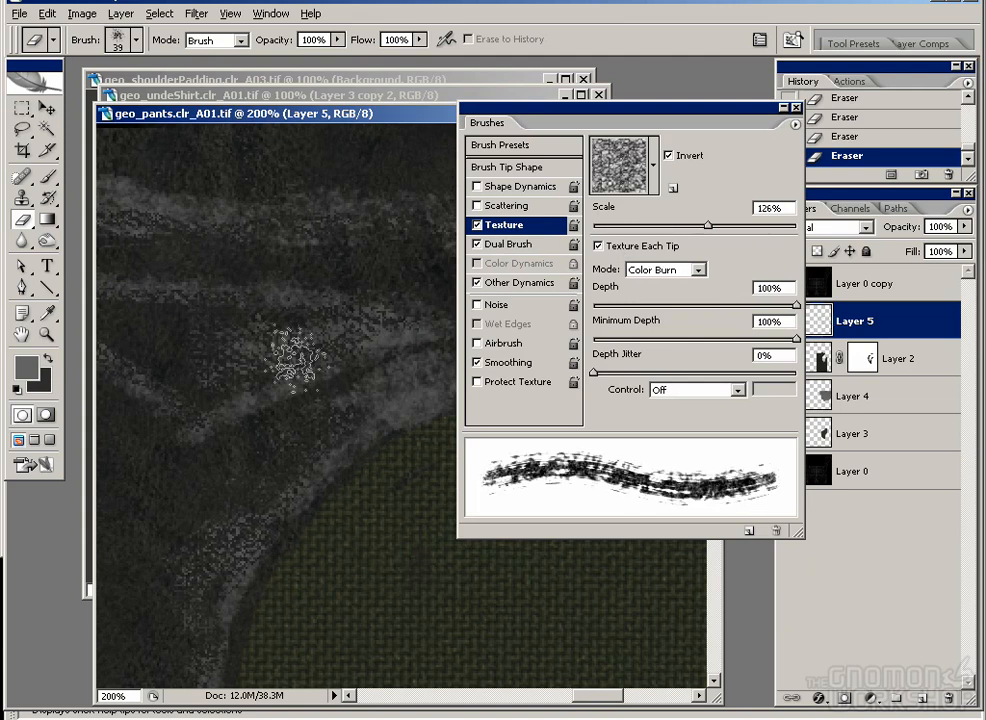
Step: Erase bits of the grey wear along the waistband, cargo pocket and lower seams with the eraser reduced to 20 px
mouse_move(487, 122)
left_mouse_down()
mouse_move(767, 80)
mouse_move(832, 43)
left_mouse_up()
key("bracketleft")
key("bracketleft")
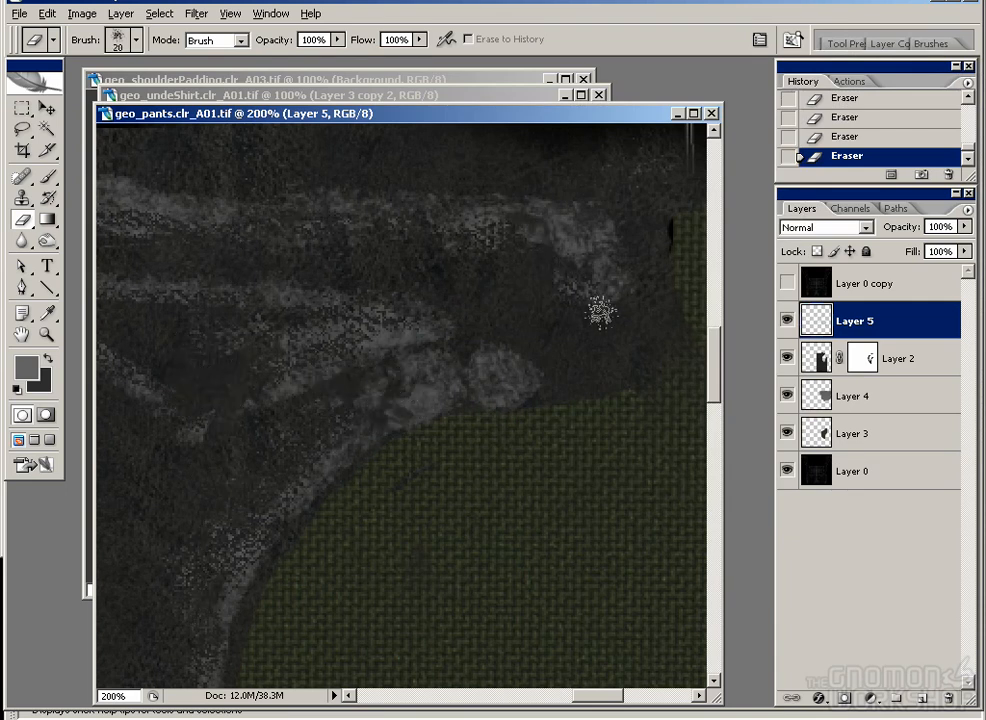
left_click_drag(400, 280, 541, 290)
left_click_drag(280, 520, 282, 267)
mouse_move(301, 540)
left_mouse_down()
mouse_move(315, 290)
mouse_move(231, 374)
mouse_move(158, 286)
left_mouse_up()
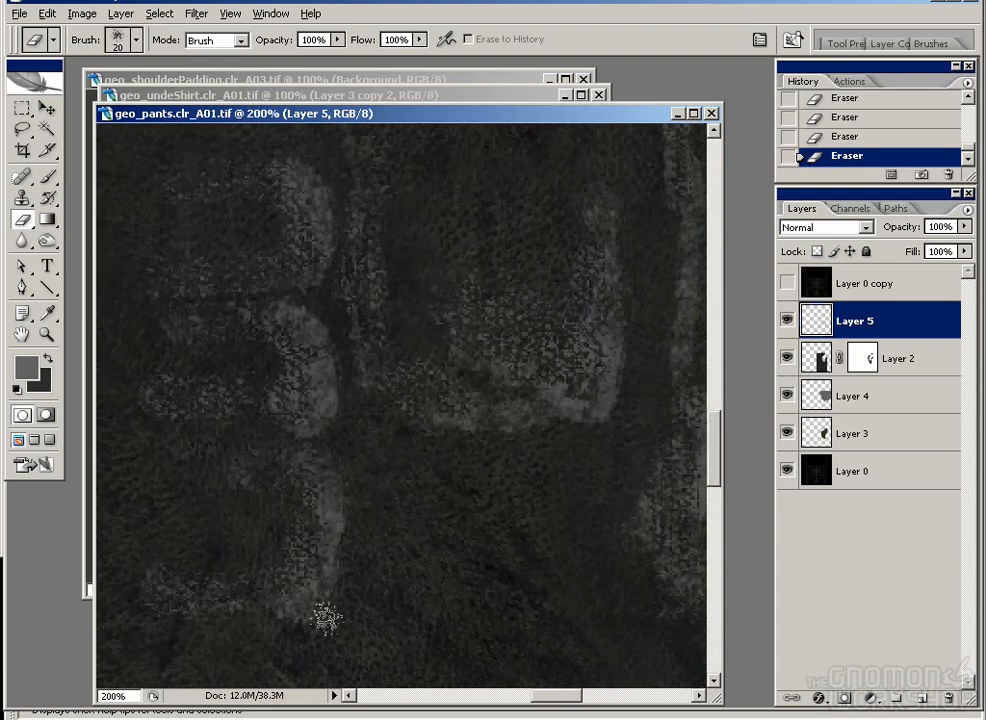
left_click_drag(323, 573, 208, 450)
left_click_drag(585, 517, 367, 364)
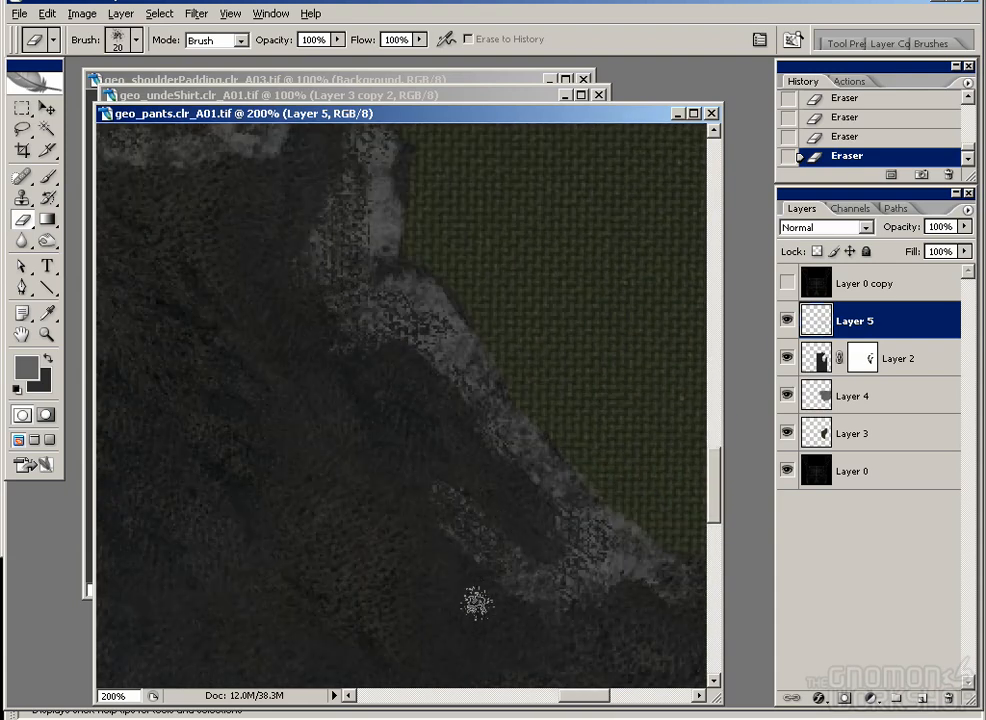
left_click_drag(497, 568, 434, 506)
Step: Break up the wear along the dark panel edge across the green fabric with the eraser enlarged to 40 px
key("ctrl+minus")
key("ctrl+minus")
key("ctrl+plus")
key("ctrl+plus")
left_click_drag(690, 282, 364, 297)
key("bracketright")
key("bracketright")
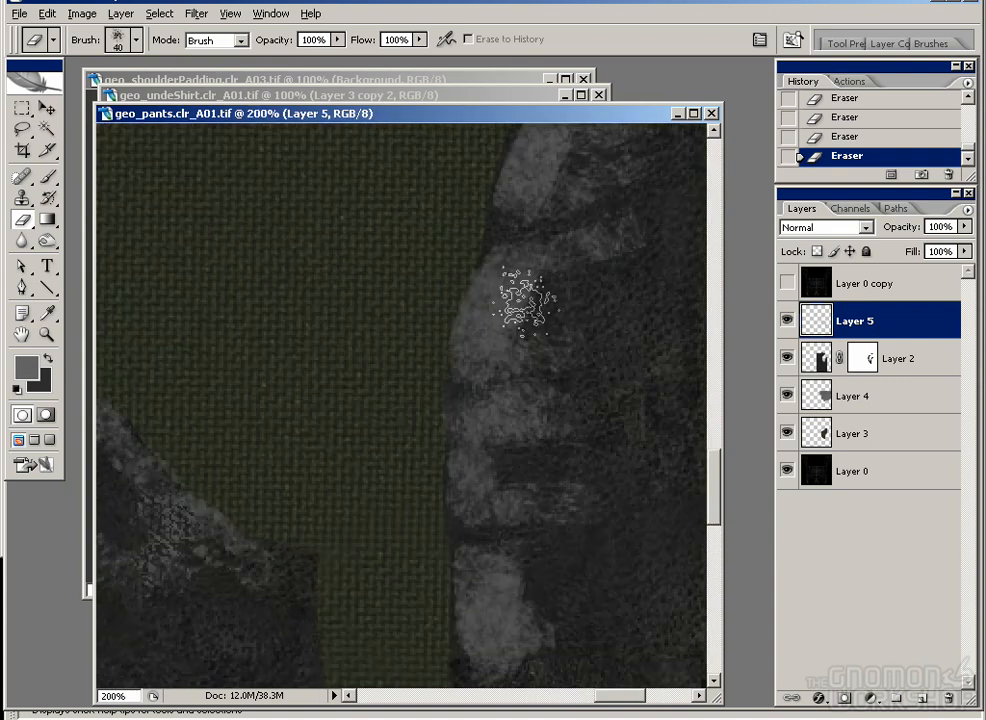
scroll(513, 248, "up", 5)
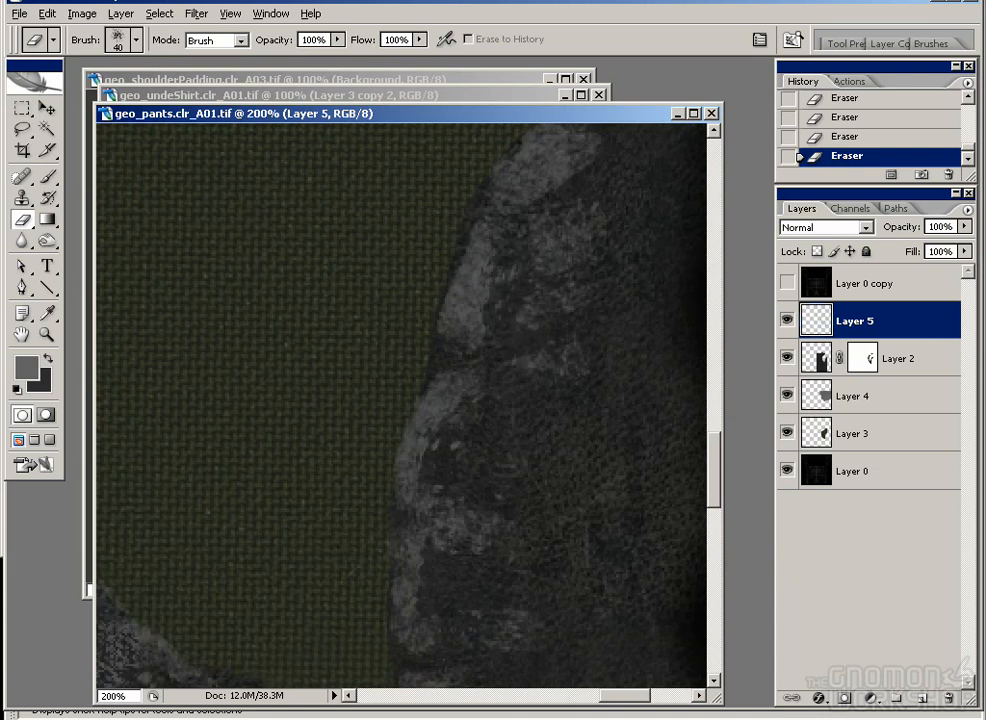
Step: Show the wireframe in Layer 0 copy, add a new layer above Layer 5 and pick a lighter grey foreground colour
key("ctrl+minus")
key("ctrl+minus")
key("ctrl+plus")
scroll(398, 286, "up", 5)
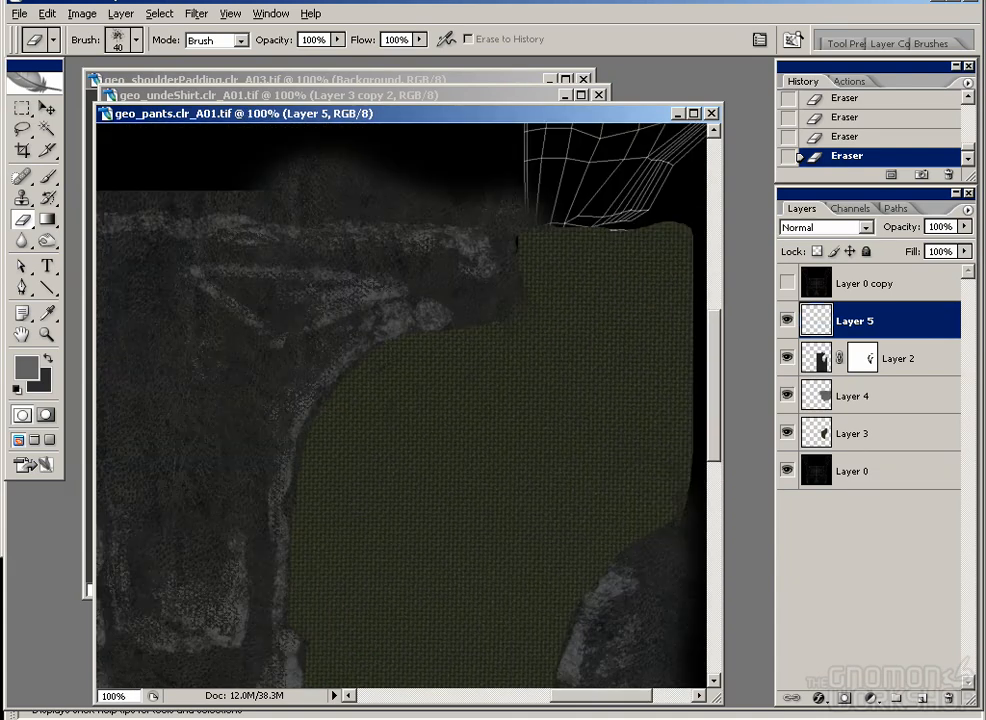
scroll(560, 250, "left", 1)
left_click(787, 283)
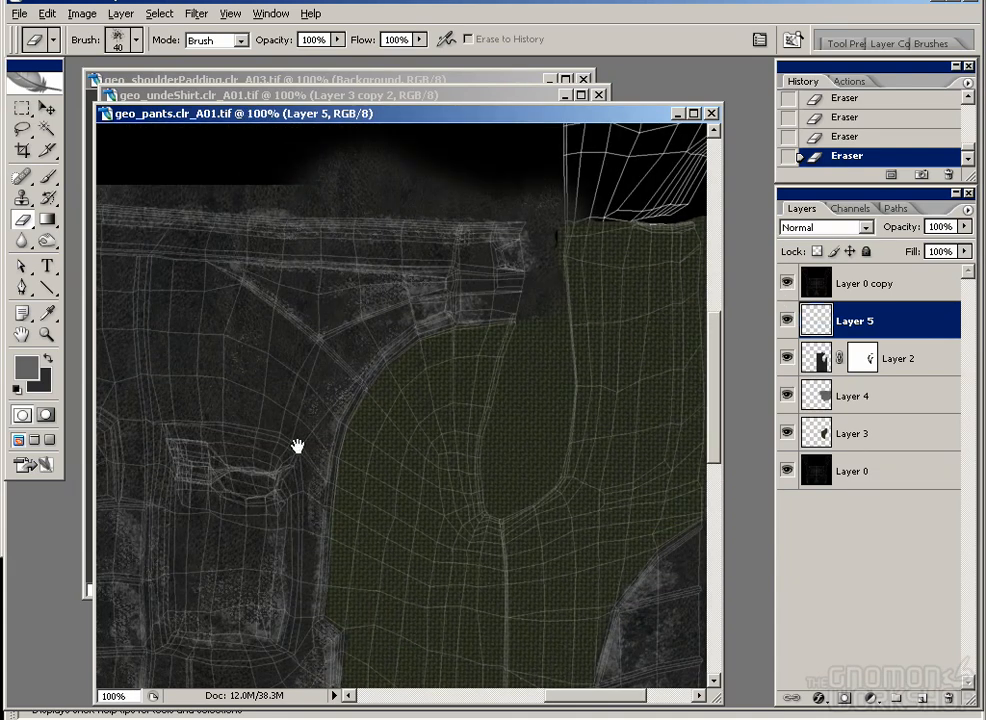
scroll(360, 380, "left", 2)
key("b")
left_click(922, 697)
left_click(28, 367)
left_click(410, 331)
key("Return")
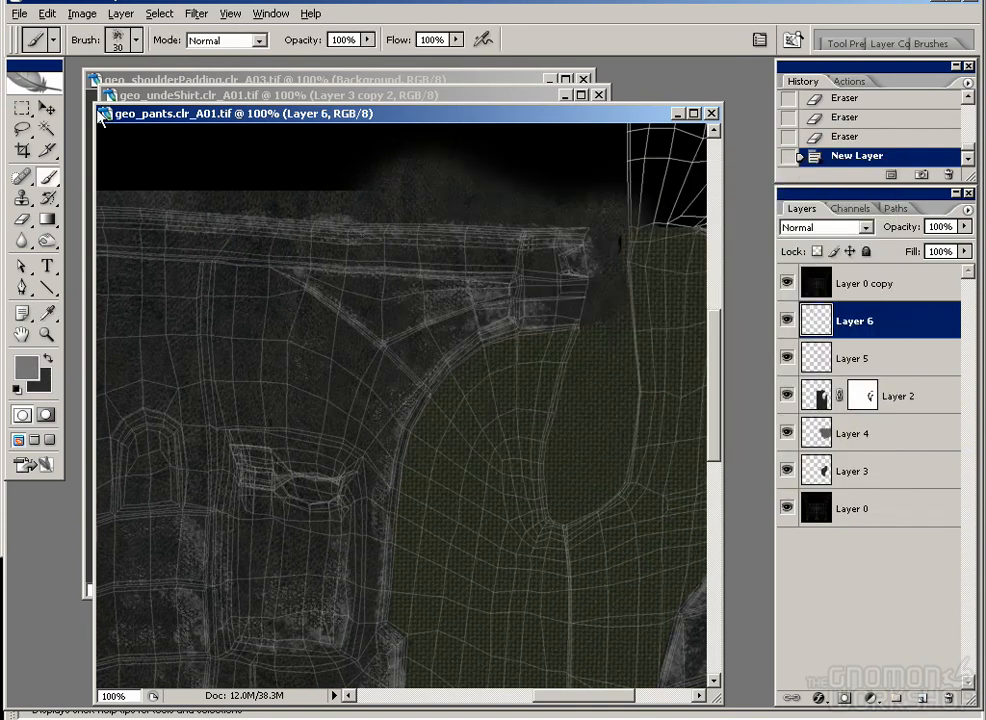
Step: Paint thin diagonal scratches between the triangular seam and the cargo pocket with the 1 px brush
left_click(112, 38)
left_click_drag(224, 272, 222, 187)
left_click(200, 209)
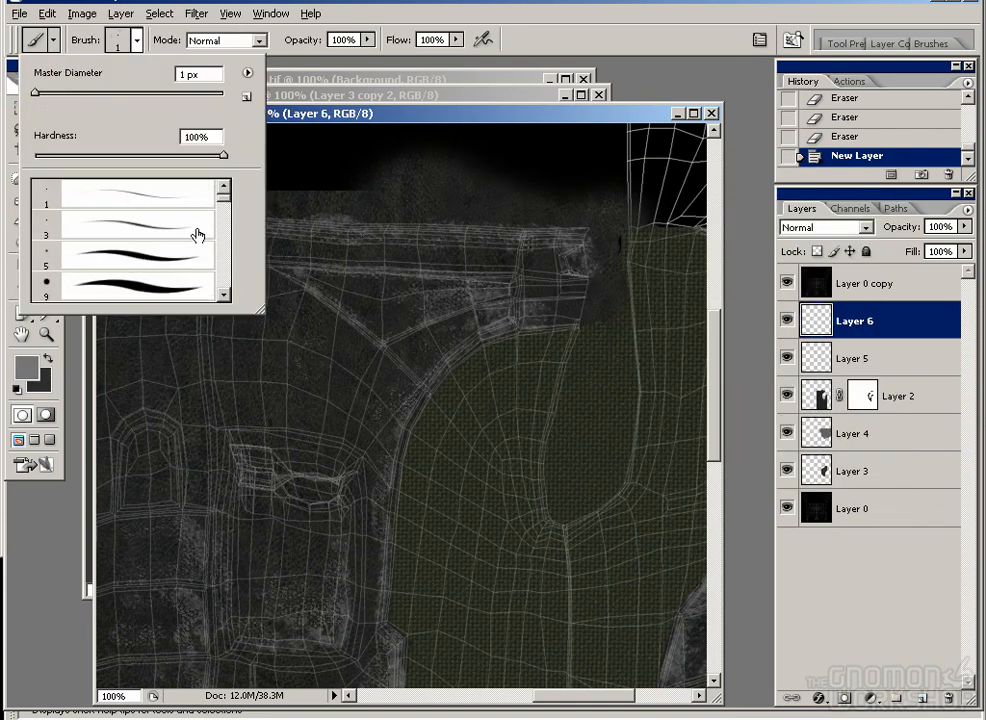
key("Return")
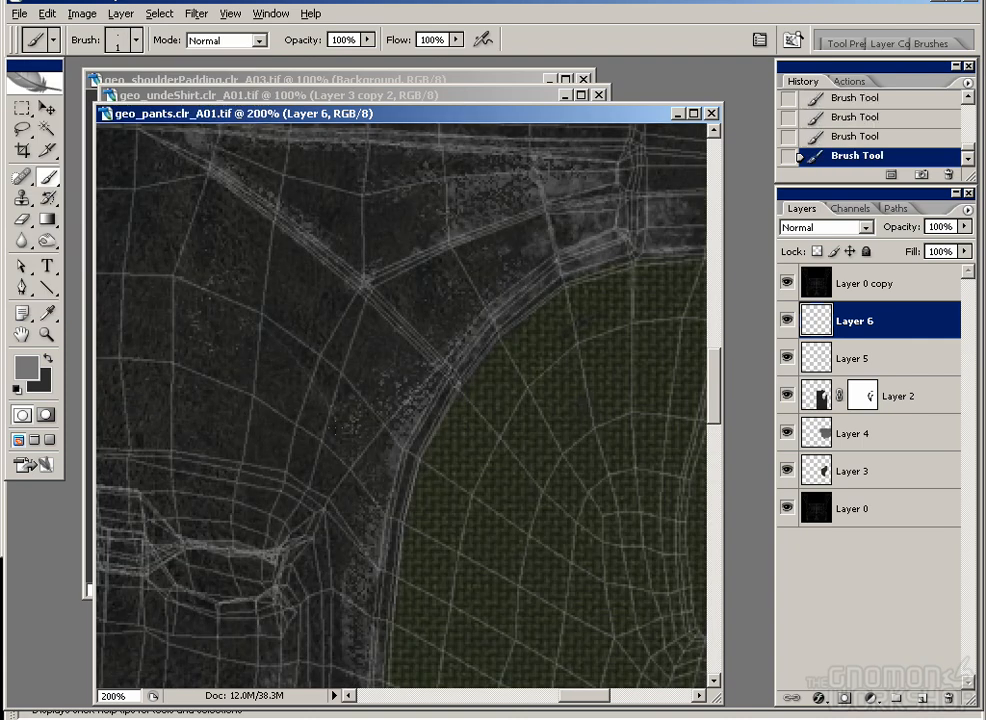
left_click_drag(234, 330, 373, 377)
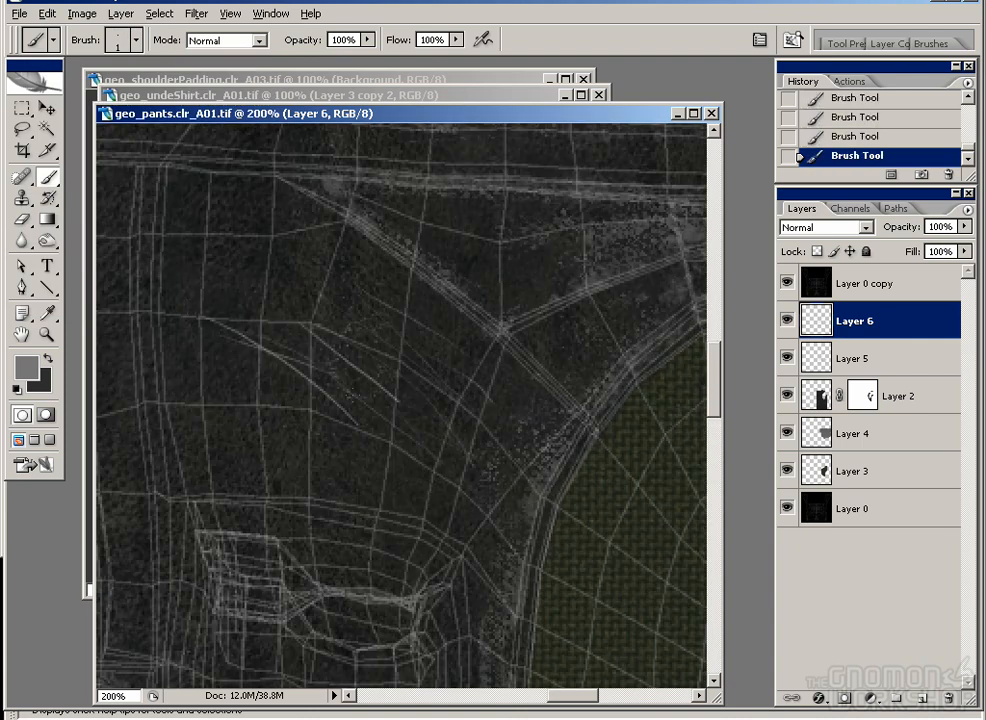
Step: Hide the Layer 0 copy wireframe and paint fine scratches across the curved fabric edge and the triangular seam area
left_click(786, 283)
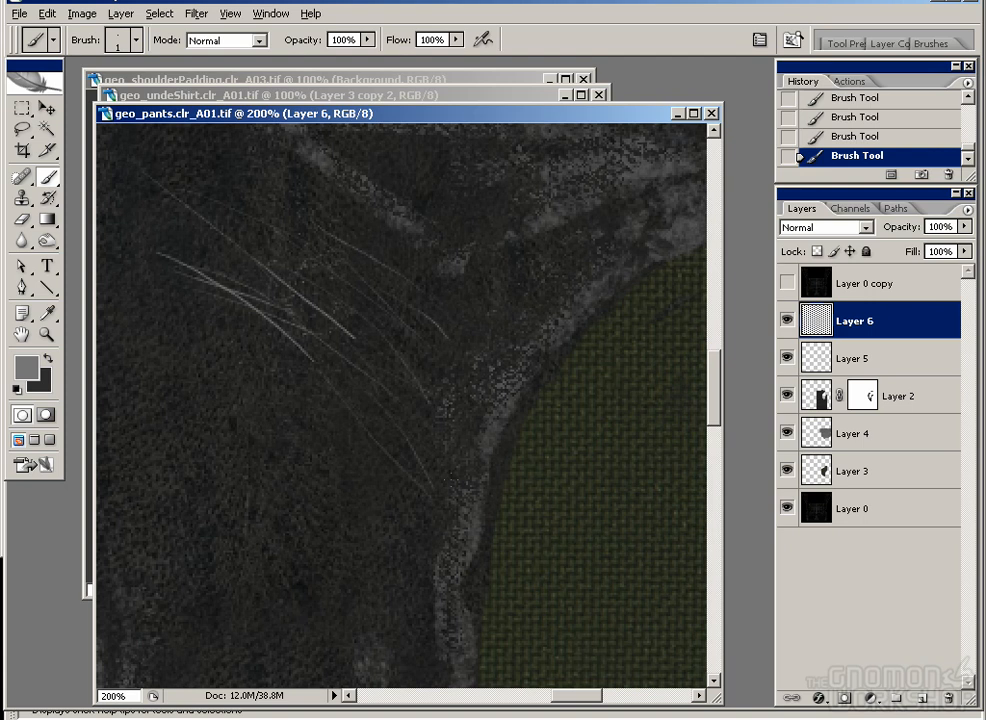
left_click_drag(390, 412, 335, 454)
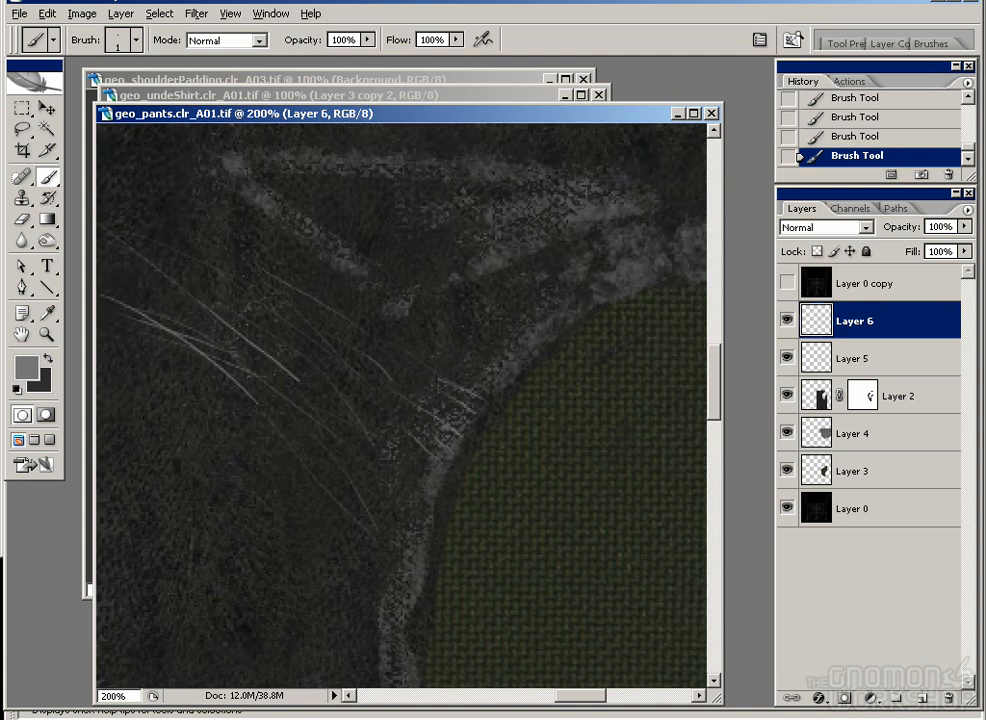
left_click_drag(491, 381, 519, 479)
left_click_drag(325, 197, 338, 293)
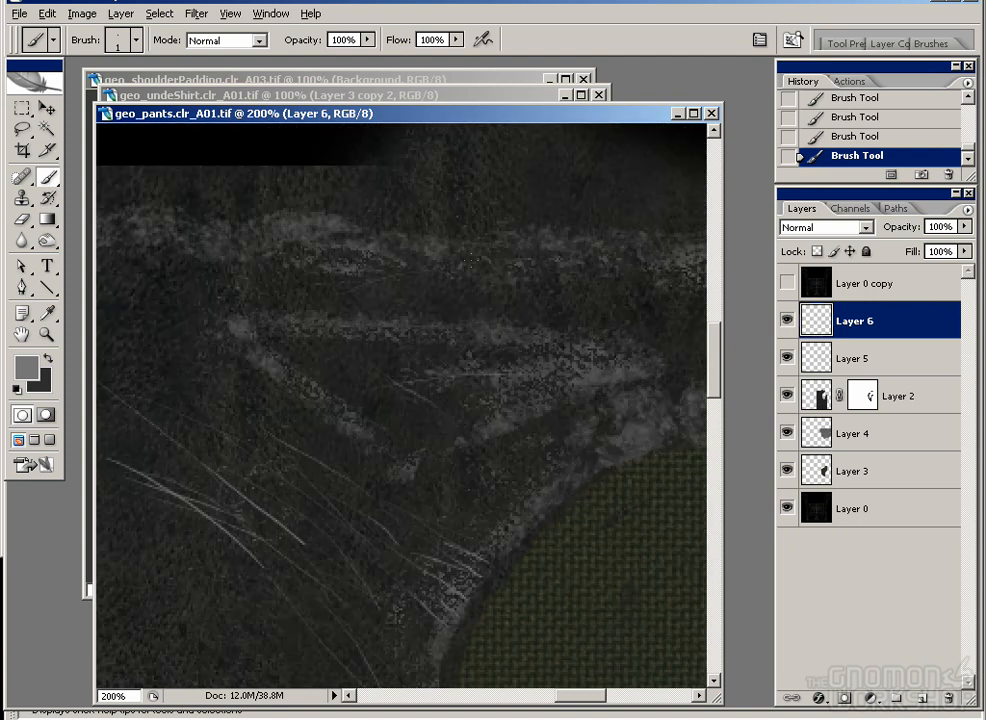
Step: Paint long, thin horizontal scratches along the waistband on Layer 6
left_click_drag(504, 287, 356, 289)
left_click_drag(150, 214, 362, 225)
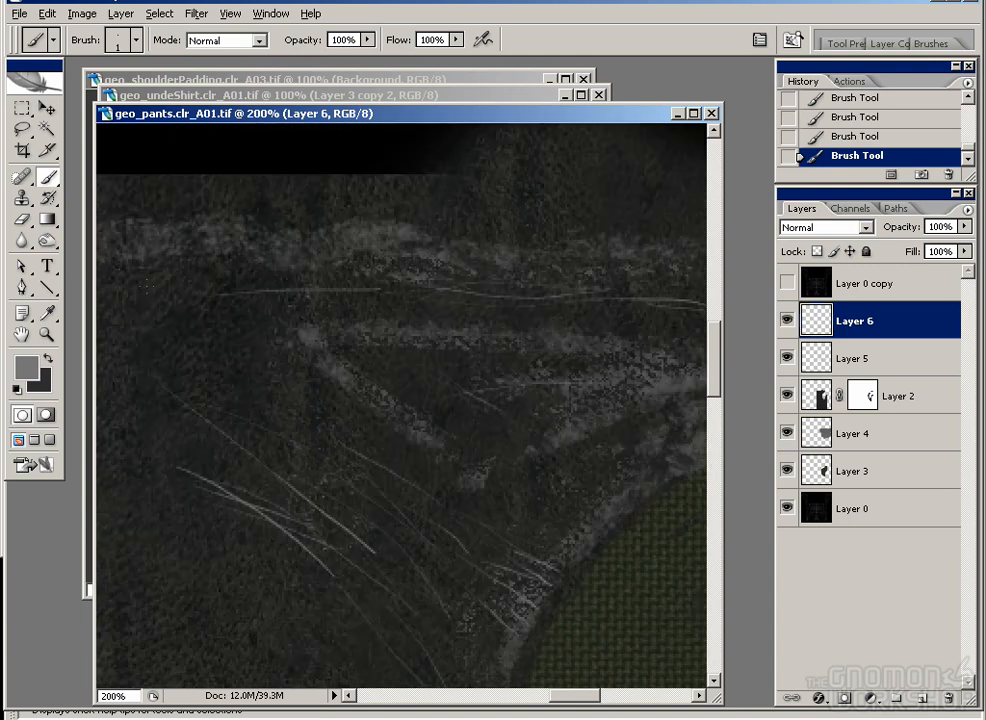
left_click_drag(223, 216, 419, 214)
left_click_drag(603, 304, 260, 328)
left_click_drag(520, 312, 322, 300)
Step: Paint crossing scratches on the cargo pocket and beside the seam corner below it, checking placement against the wireframe
left_click_drag(262, 680, 557, 5)
mouse_move(308, 185)
left_mouse_down()
mouse_move(346, 261)
mouse_move(398, 197)
left_mouse_up()
left_click_drag(227, 249, 346, 209)
left_click_drag(532, 411, 484, 215)
left_click_drag(319, 457, 399, 344)
left_click_drag(353, 429, 431, 354)
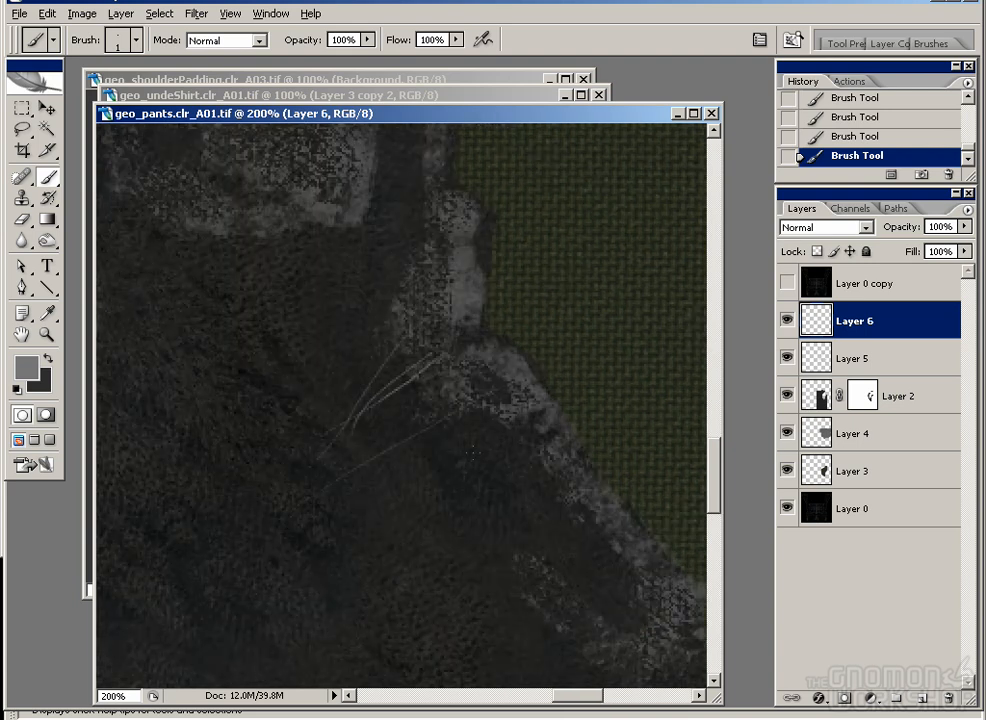
left_click(788, 283)
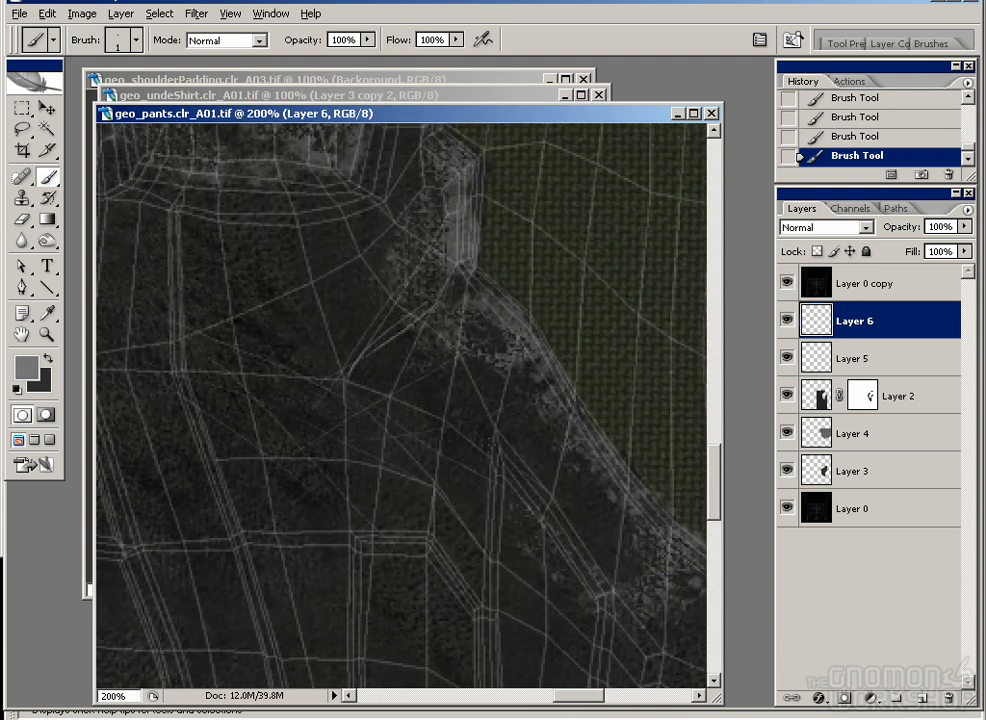
left_click(788, 283)
Step: Fade parts of the scratches on Layer 6 with a 9 px eraser
key("e")
left_click_drag(340, 365, 388, 310)
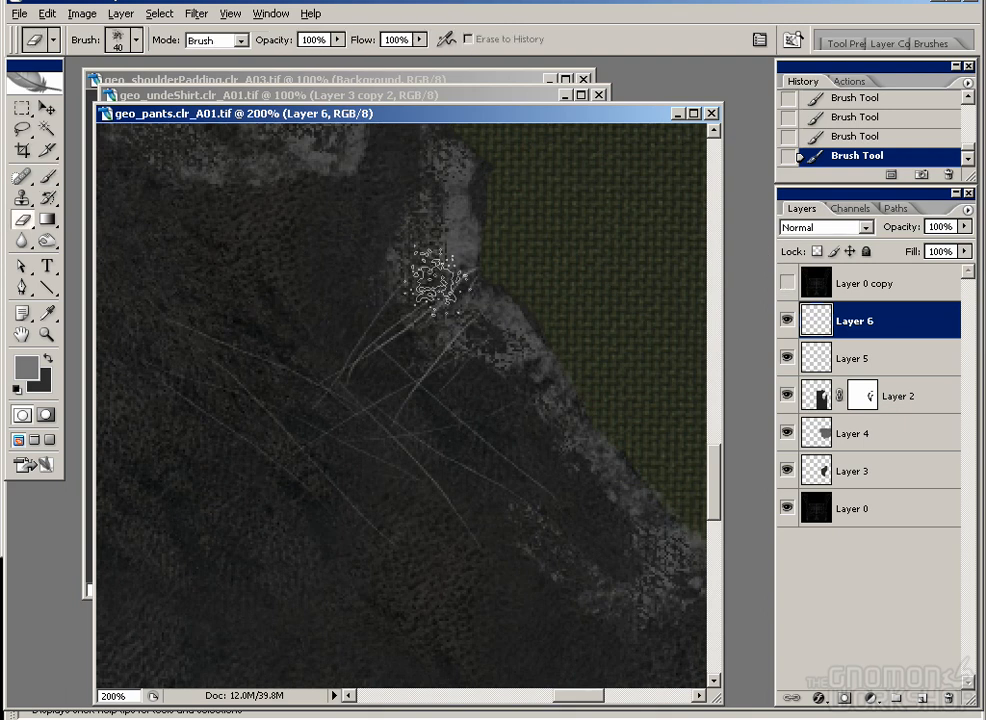
key("ctrl+z")
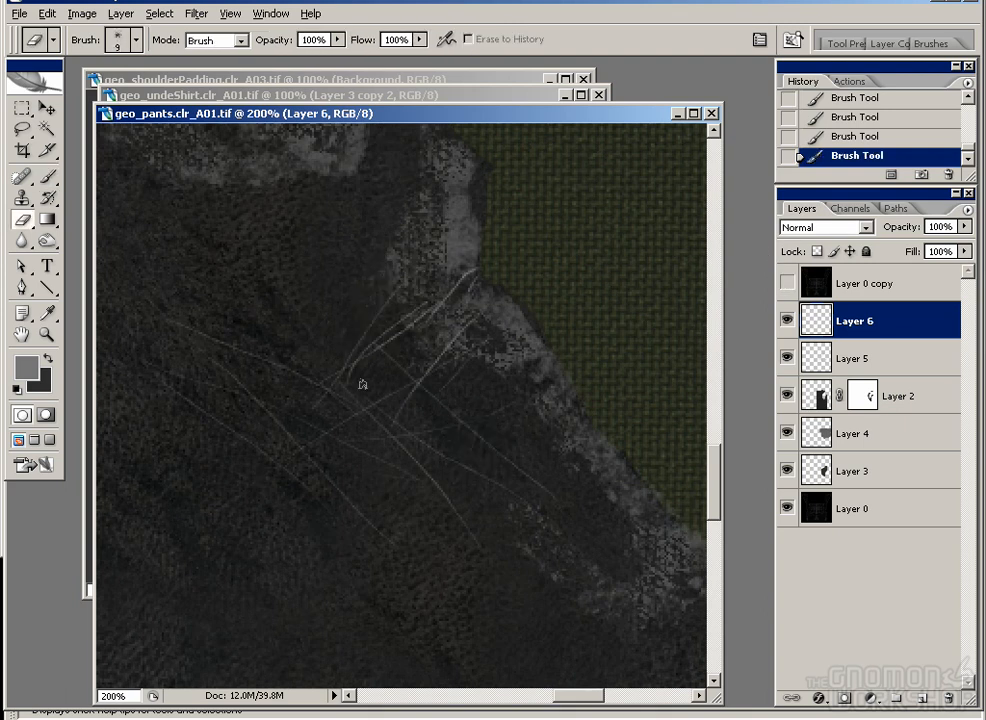
left_click_drag(370, 312, 352, 338)
mouse_move(320, 135)
left_mouse_down()
mouse_move(390, 482)
mouse_move(399, 482)
mouse_move(336, 462)
left_mouse_up()
left_click_drag(330, 255, 359, 459)
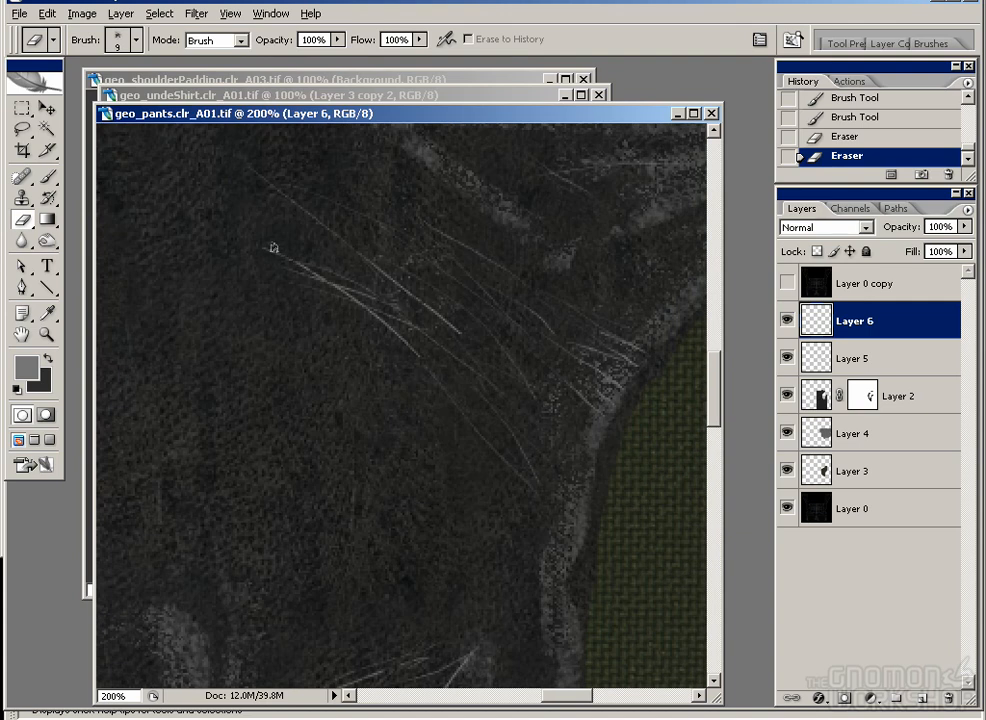
left_click_drag(395, 368, 420, 357)
left_click_drag(430, 353, 447, 346)
mouse_move(420, 287)
left_mouse_down()
mouse_move(403, 293)
mouse_move(478, 517)
left_mouse_up()
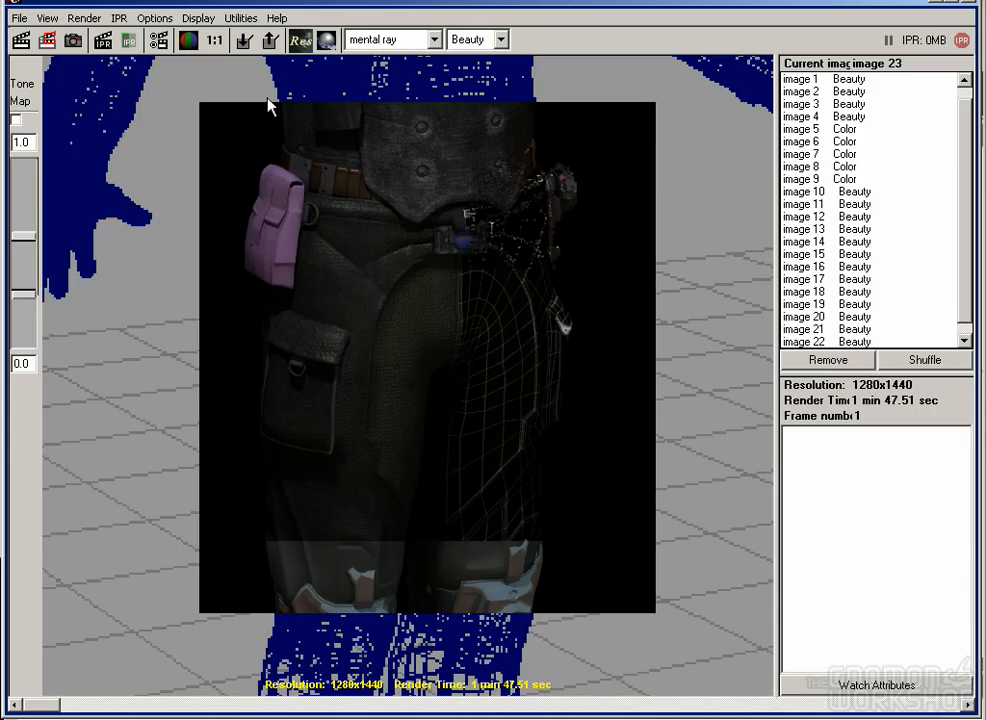
Step: Switch to Maya, render the region from the waistband to the cargo pocket and compare the result with image 23
left_click_drag(415, 352, 460, 462)
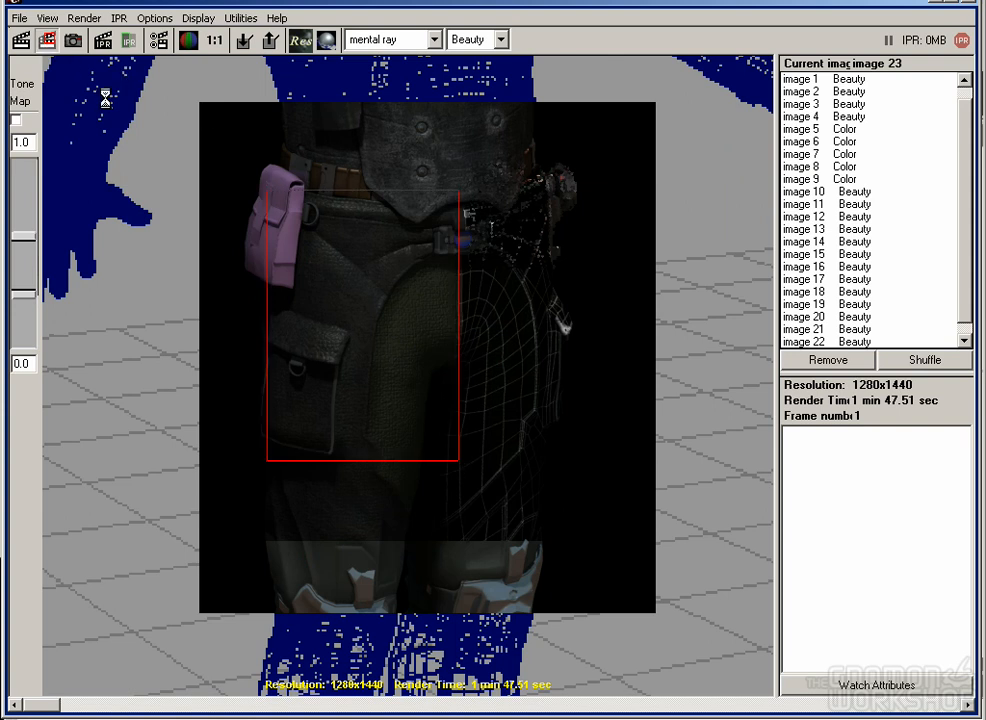
scroll(963, 296, "down", 1)
left_click(880, 329)
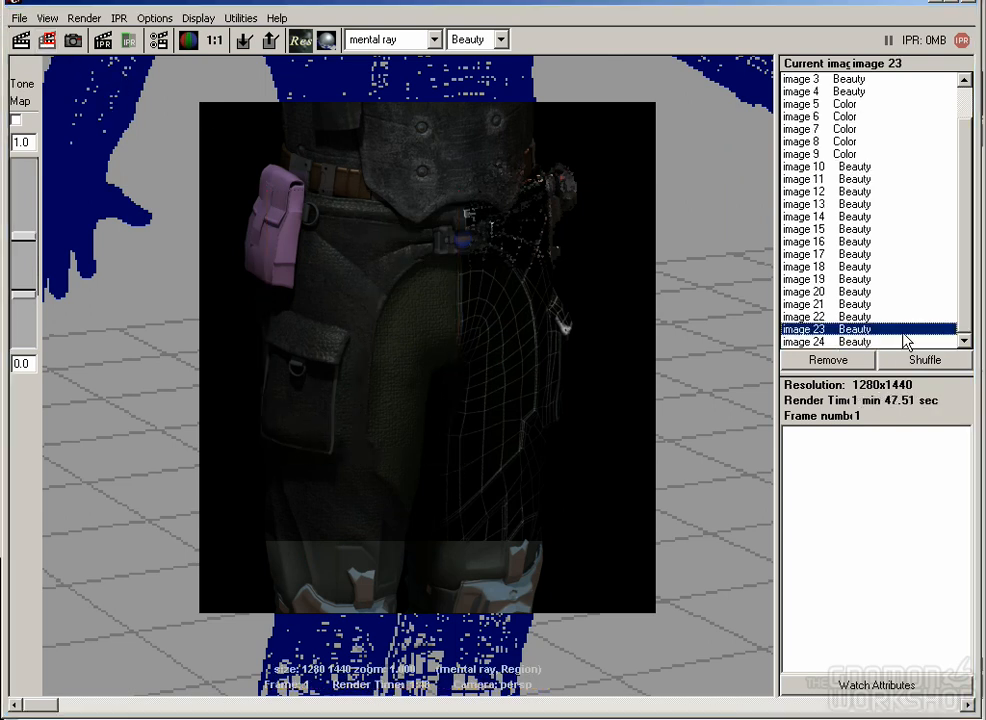
left_click(867, 342)
left_click(853, 328)
left_click(840, 342)
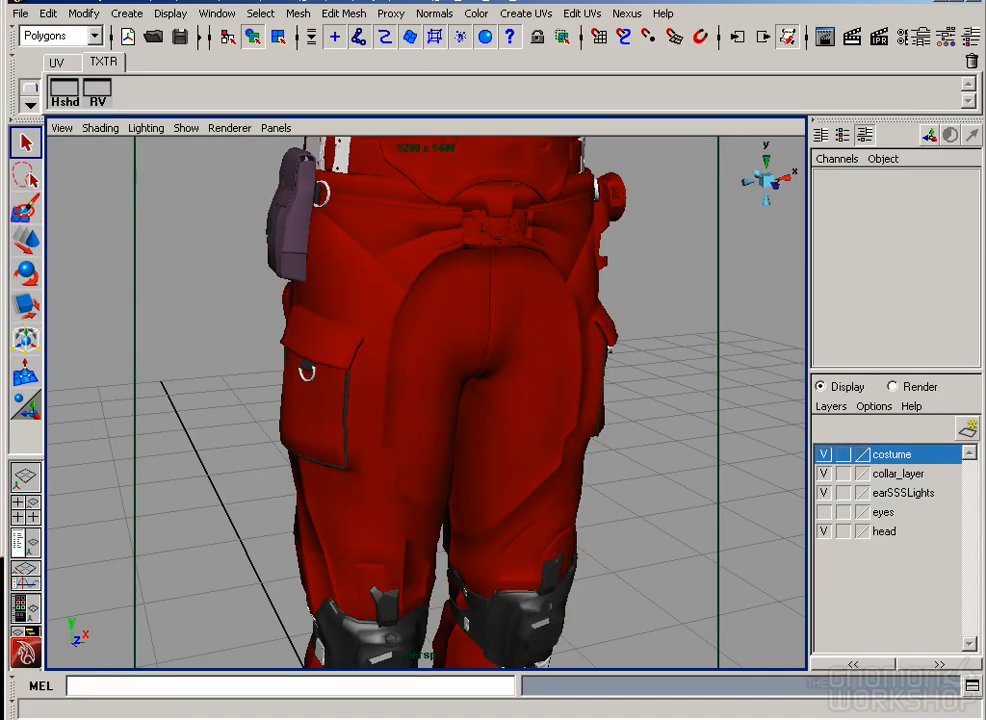
Step: Return to Photoshop and paint additional 1 px scratches around the cargo pocket on Layer 6
key("alt+Tab")
left_click_drag(450, 439, 332, 352)
key("b")
left_click_drag(482, 572, 516, 580)
left_click_drag(478, 578, 508, 586)
left_click_drag(480, 591, 383, 489)
left_click_drag(390, 551, 438, 557)
mouse_move(381, 556)
left_mouse_down()
mouse_move(425, 562)
mouse_move(458, 302)
mouse_move(530, 195)
left_mouse_up()
Step: Show the wireframe, lasso the cargo pocket's wear on Layer 5, move it onto the pocket's outer edges and deselect
left_click(787, 283)
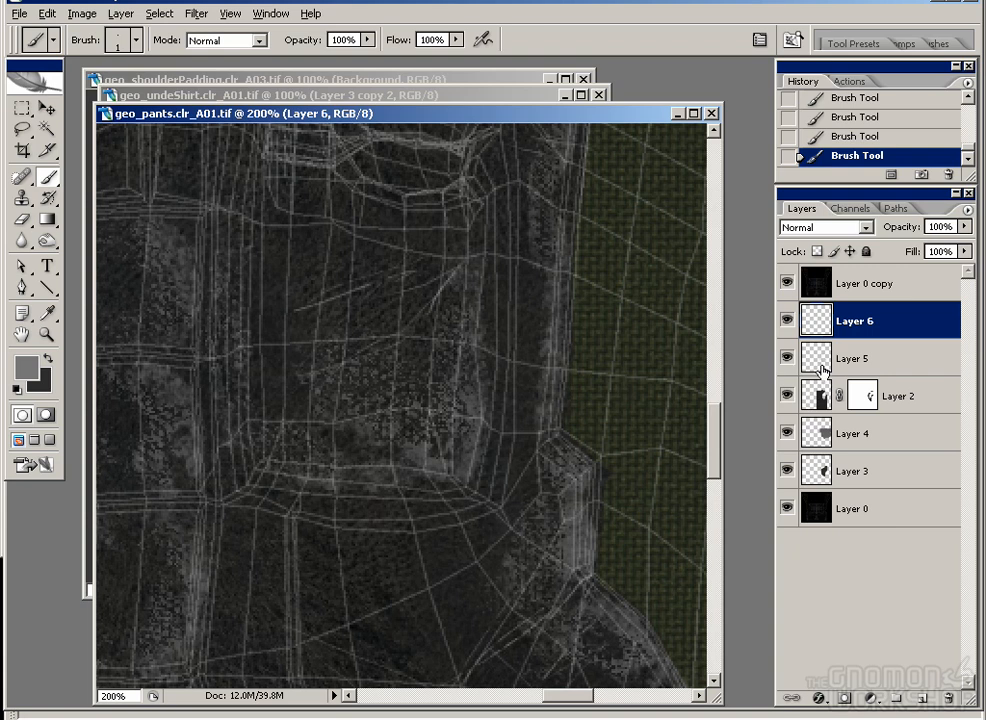
left_click(855, 358)
key("l")
mouse_move(508, 253)
left_mouse_down()
mouse_move(412, 528)
mouse_move(505, 487)
left_mouse_up()
key("v")
left_click_drag(410, 275, 465, 437)
key("ctrl+d")
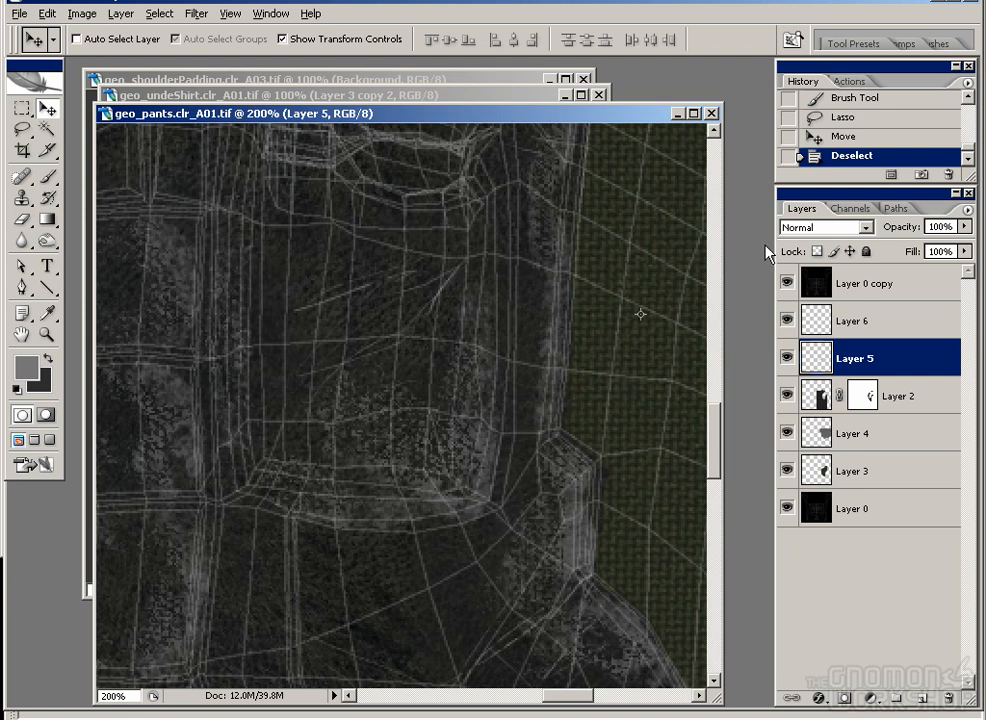
Step: Paint a few more fine scratches on Layer 6 near the curved fabric edge above the pocket
mouse_move(546, 236)
left_mouse_down()
mouse_move(566, 403)
mouse_move(546, 373)
mouse_move(474, 467)
left_mouse_up()
mouse_move(557, 383)
left_mouse_down()
mouse_move(436, 464)
mouse_move(359, 533)
left_mouse_up()
key("b")
left_click(818, 321)
left_click(473, 283)
left_click(473, 283)
left_click(473, 283)
left_click_drag(473, 283, 396, 457)
Step: Lasso the area below the diagonal seam, down to the pocket and the curved fabric edge, and make Layer 5 active
key("l")
left_click_drag(165, 271, 182, 279)
left_click_drag(134, 258, 201, 266)
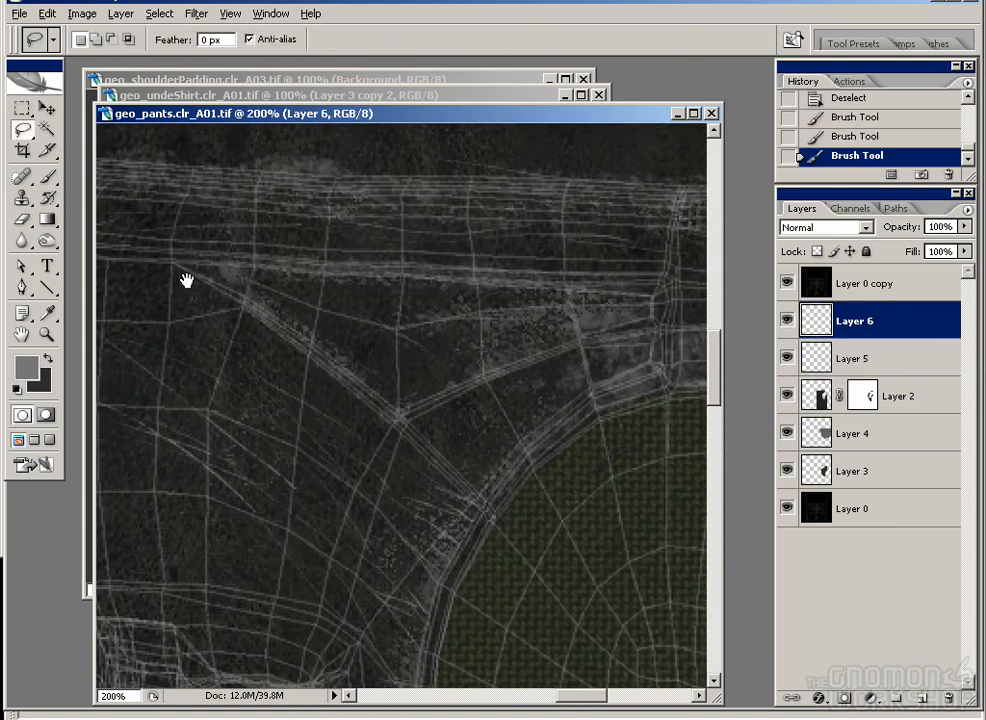
mouse_move(470, 467)
left_mouse_down()
mouse_move(266, 672)
mouse_move(85, 393)
mouse_move(140, 255)
left_mouse_up()
left_click(845, 358)
Step: Paint mottled grey wear along the diagonal seam inside the selection with a larger spatter brush
key("b")
left_click(137, 40)
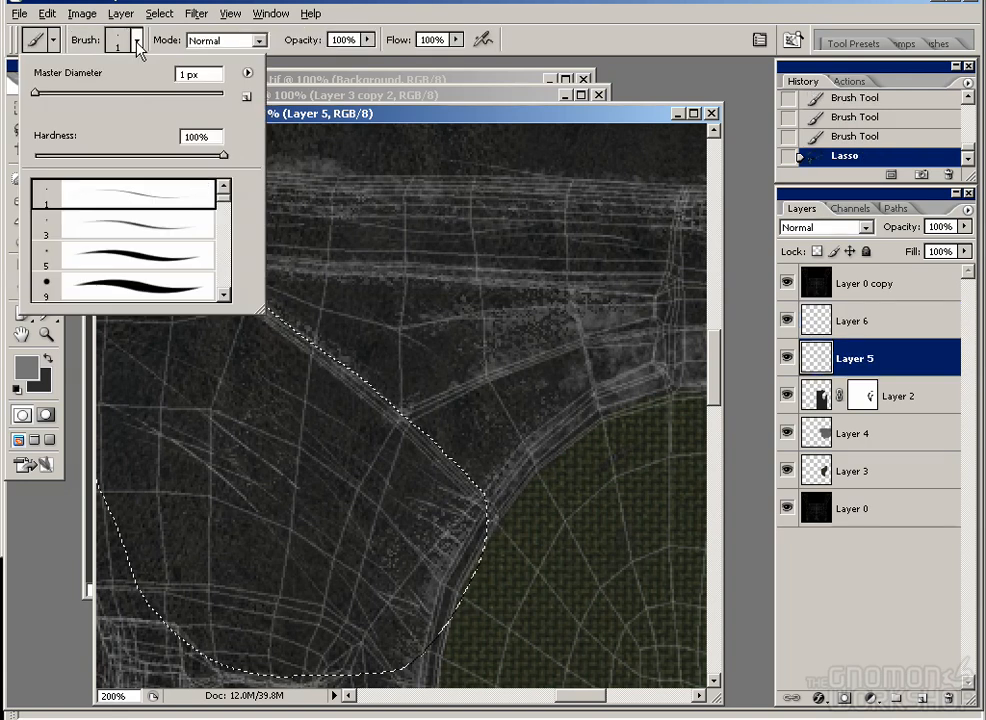
scroll(229, 212, "down", 5)
left_click(192, 256)
left_click(322, 422)
left_click_drag(310, 410, 240, 370)
left_click(205, 322)
left_click(278, 334)
mouse_move(230, 290)
left_mouse_down()
mouse_move(128, 290)
mouse_move(320, 385)
mouse_move(458, 510)
mouse_move(325, 537)
left_mouse_up()
Step: Break up the mottled wear below the diagonal seam on Layer 5 by erasing with a 30 px spatter brush
key("e")
key("bracketright")
key("bracketright")
key("bracketright")
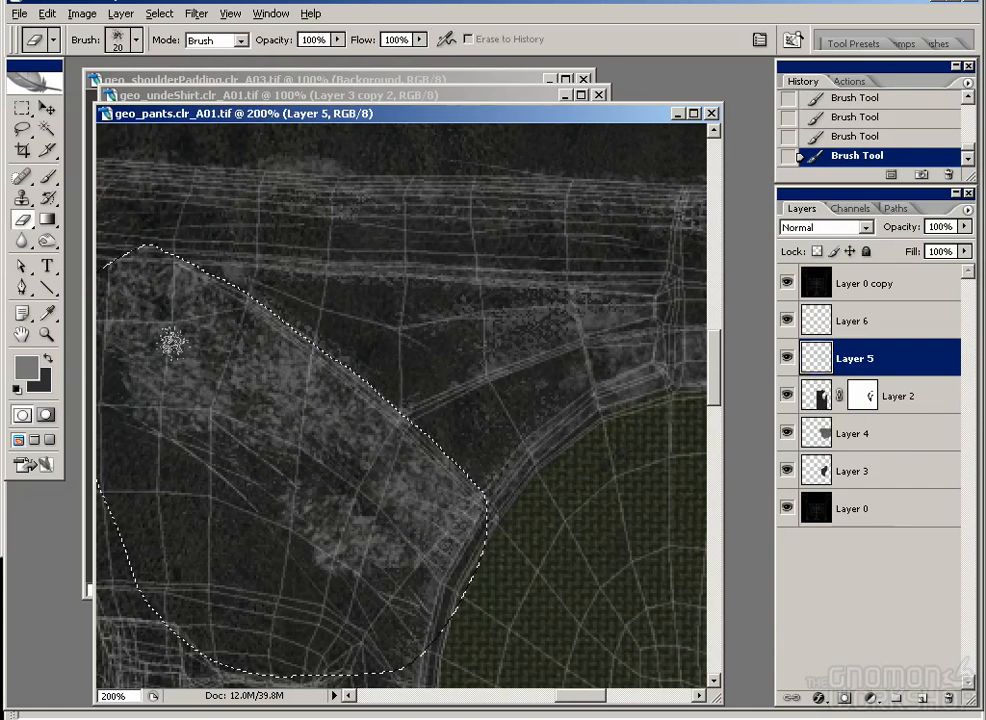
left_click_drag(185, 392, 145, 336)
left_click_drag(142, 383, 180, 440)
mouse_move(130, 330)
left_mouse_down()
mouse_move(299, 429)
mouse_move(343, 530)
mouse_move(410, 495)
left_mouse_up()
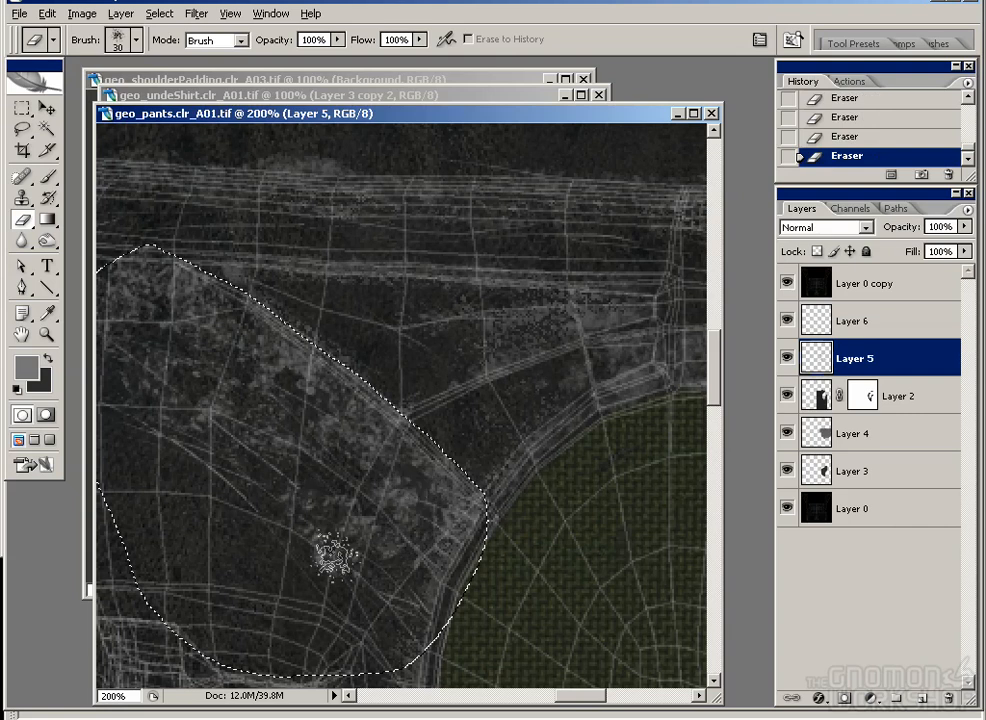
left_click_drag(210, 460, 227, 465)
left_click_drag(129, 328, 160, 305)
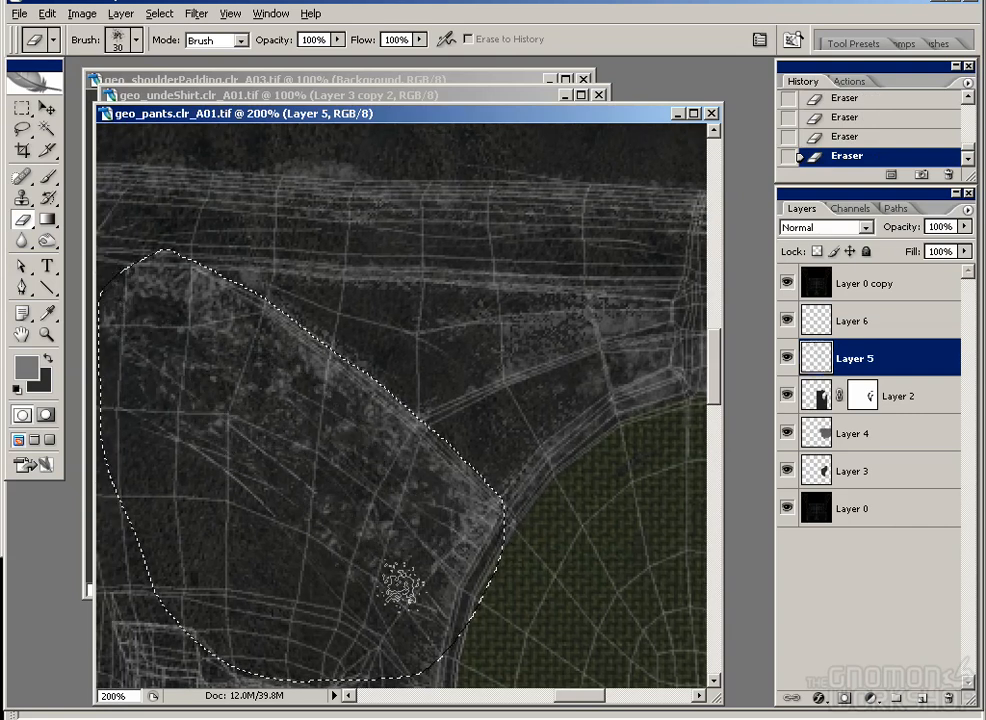
Step: Paint fine scratches across the seam wear on Layer 6 with a 1 px brush, hide the wireframe and deselect
key("b")
left_click(138, 41)
left_click_drag(224, 273, 224, 195)
left_click(130, 194)
key("alt+bracketright")
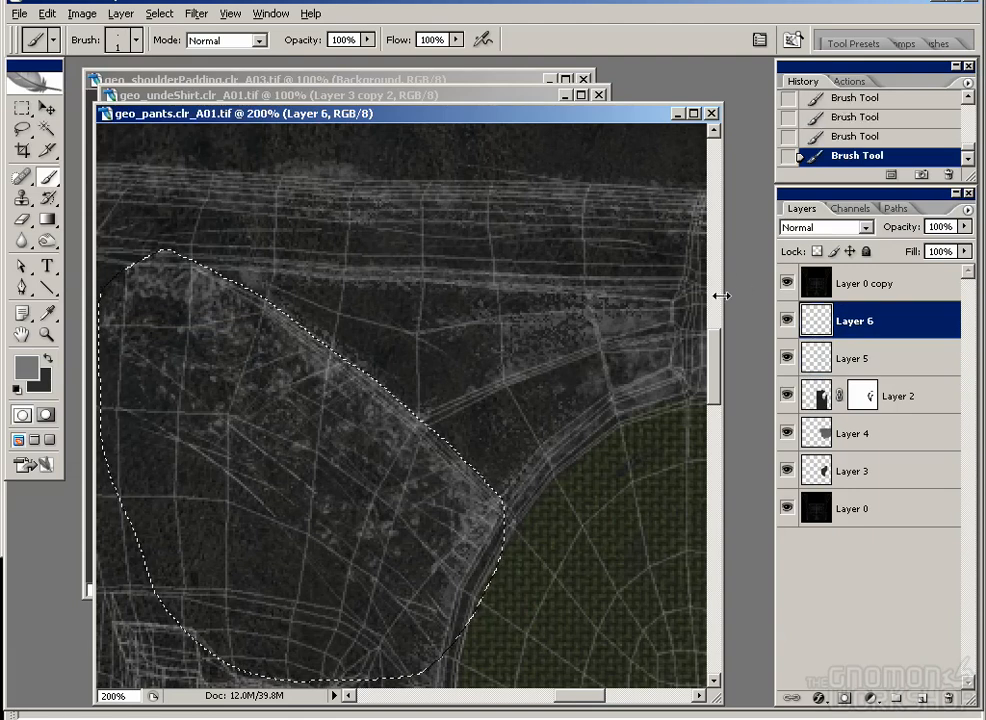
left_click(787, 283)
key("ctrl+d")
Step: Soften the diagonal seam's mottled wear on Layer 5 with a soft 100 px eraser
key("e")
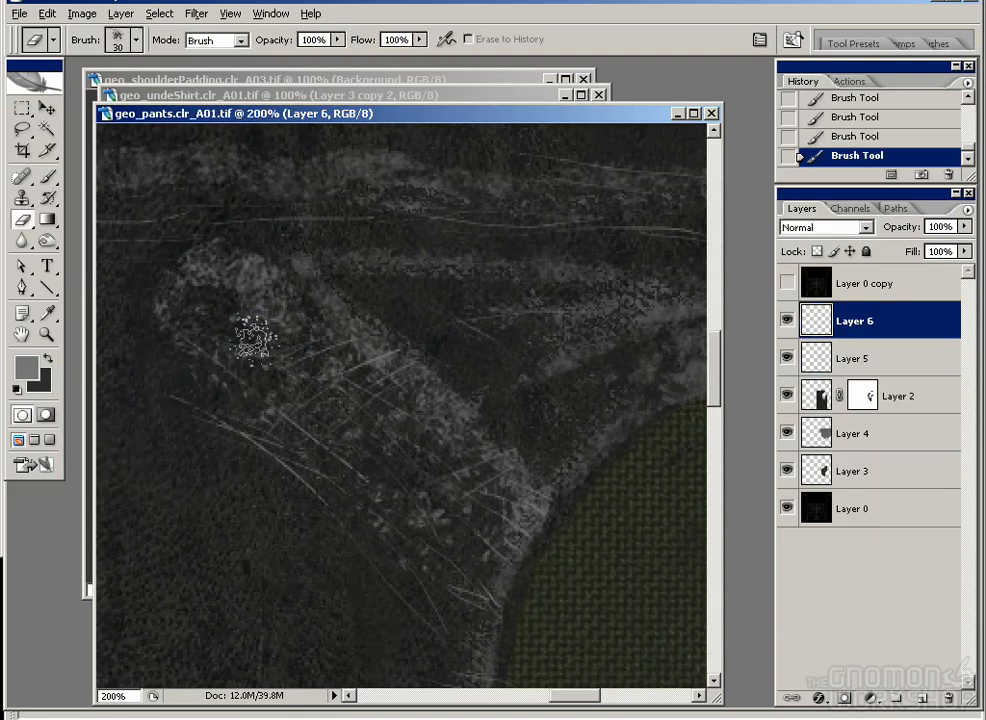
key("alt+bracketleft")
left_click(115, 40)
left_click_drag(224, 197, 231, 231)
double_click(150, 275)
mouse_move(250, 455)
left_mouse_down()
mouse_move(345, 439)
mouse_move(220, 360)
mouse_move(310, 160)
mouse_move(525, 276)
left_mouse_up()
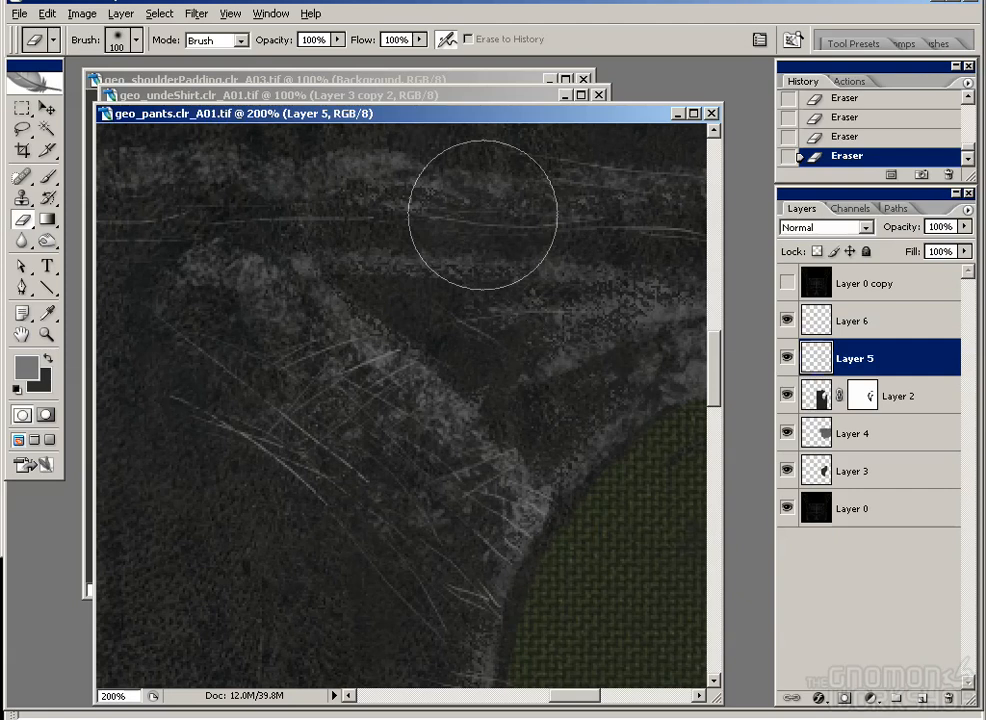
left_click_drag(519, 495, 489, 315)
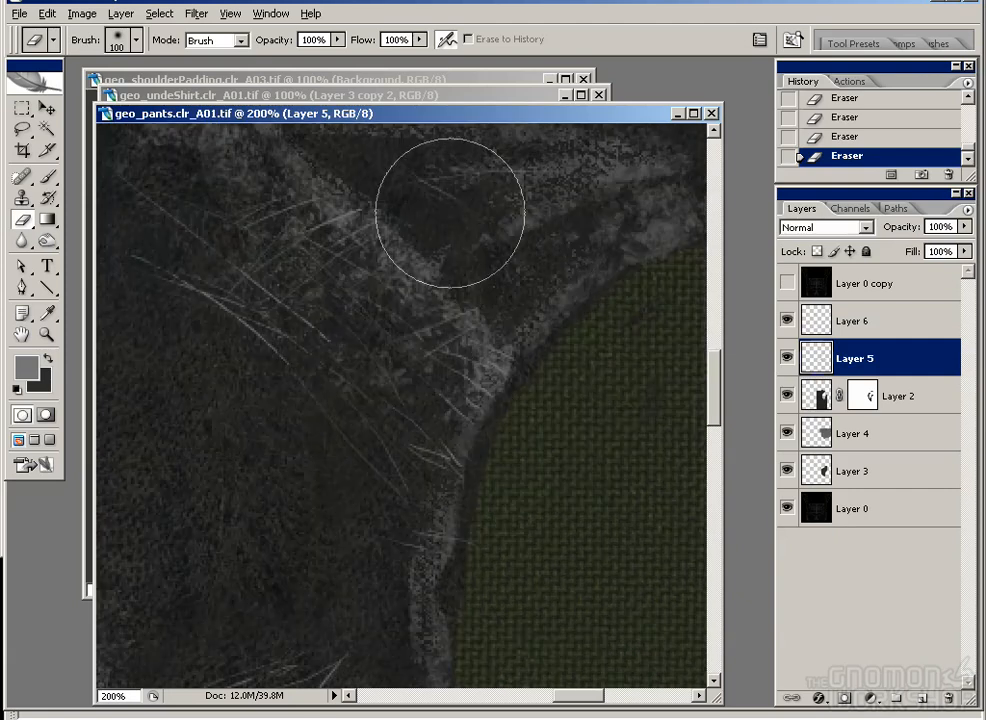
Step: Paint short 1 px scratches on Layer 6 across the worn leather border along the curved fabric edge
key("b")
left_click(815, 330)
key("ctrl+d")
left_click_drag(437, 460, 466, 476)
left_click_drag(420, 514, 464, 517)
left_click_drag(562, 325, 423, 436)
left_click_drag(548, 362, 484, 316)
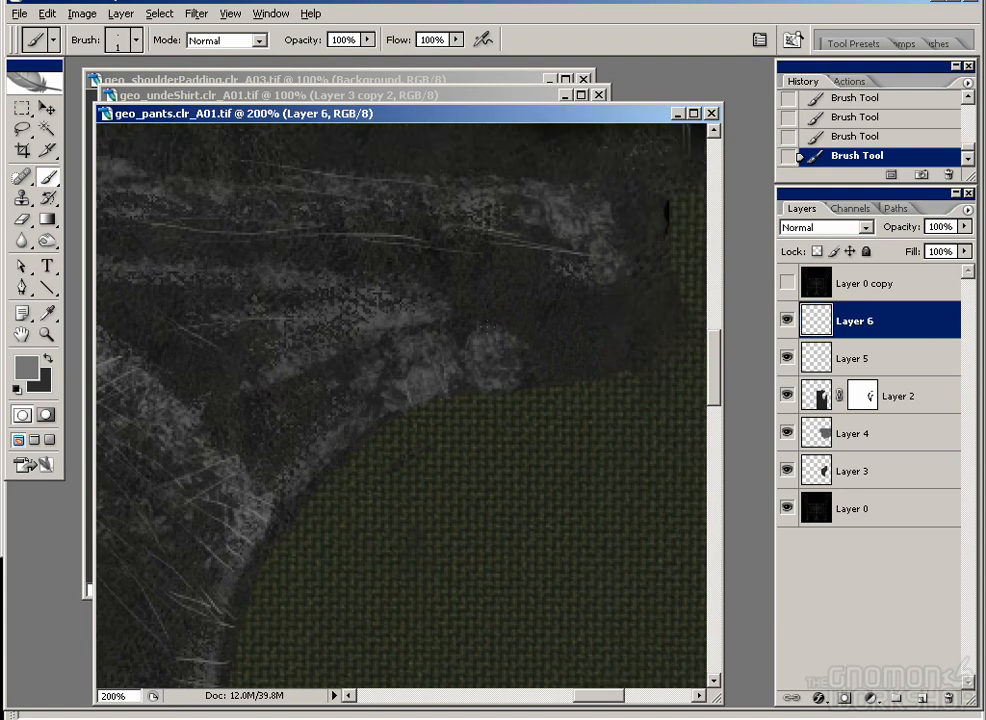
left_click_drag(523, 358, 535, 376)
left_click_drag(361, 427, 521, 4)
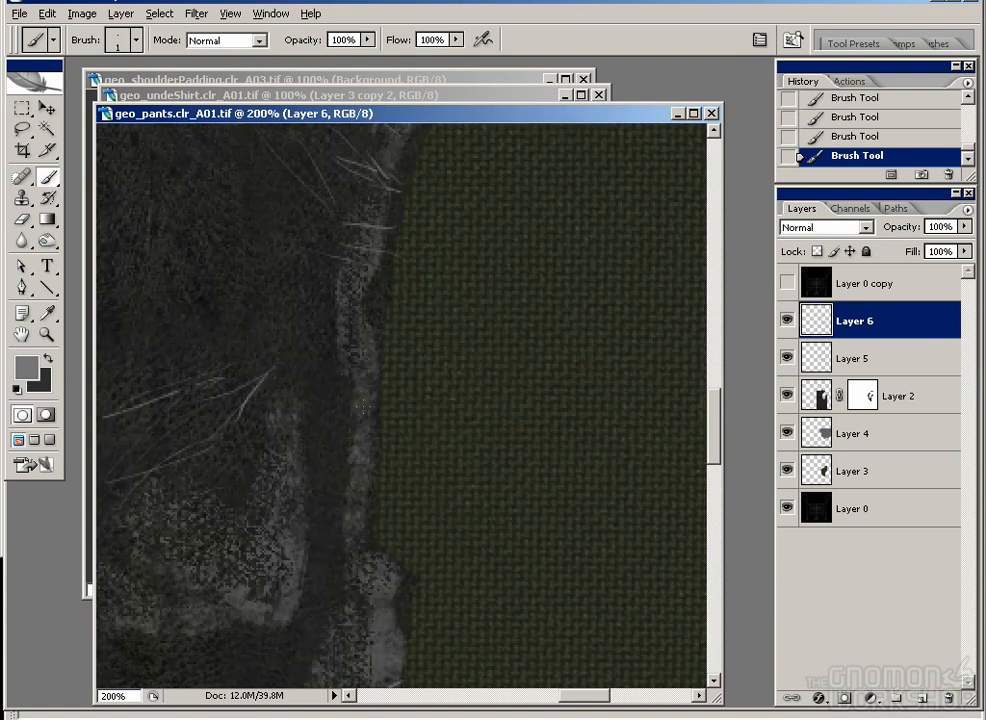
left_click_drag(277, 558, 392, 392)
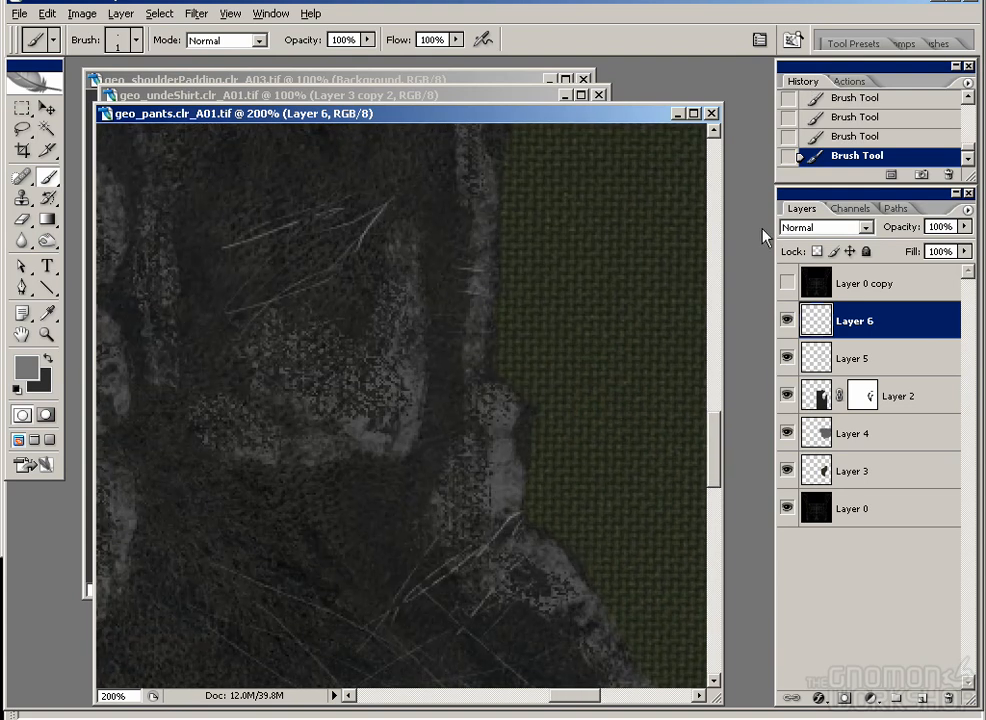
Step: Show the wireframe and paint fine scratches on the small angled panel below the pocket, erasing stray marks
left_click(787, 283)
left_click_drag(553, 476, 328, 218)
left_click_drag(470, 620, 420, 495)
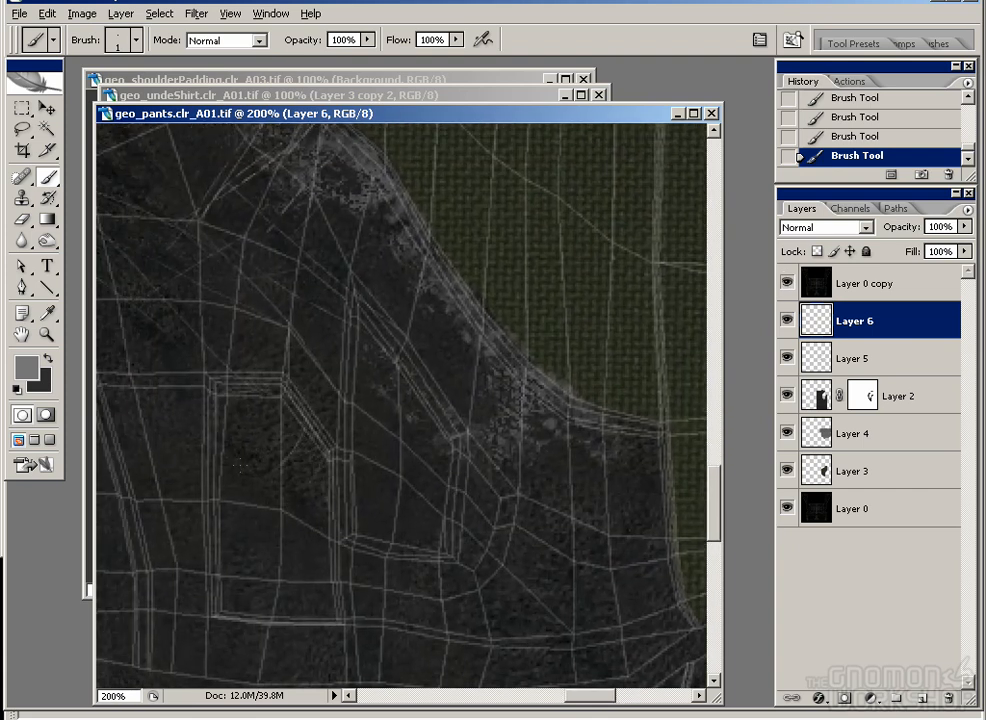
left_click_drag(281, 514, 294, 443)
key("e")
left_click(271, 465)
key("b")
Step: Paint fine scratches at the lower corner of the fabric edge and across the strips on its opposite side
left_click_drag(546, 427, 400, 288)
left_click_drag(490, 304, 477, 325)
mouse_move(500, 304)
left_mouse_down()
mouse_move(488, 340)
mouse_move(501, 360)
left_mouse_up()
left_click_drag(510, 310, 516, 420)
left_click_drag(504, 321, 229, 520)
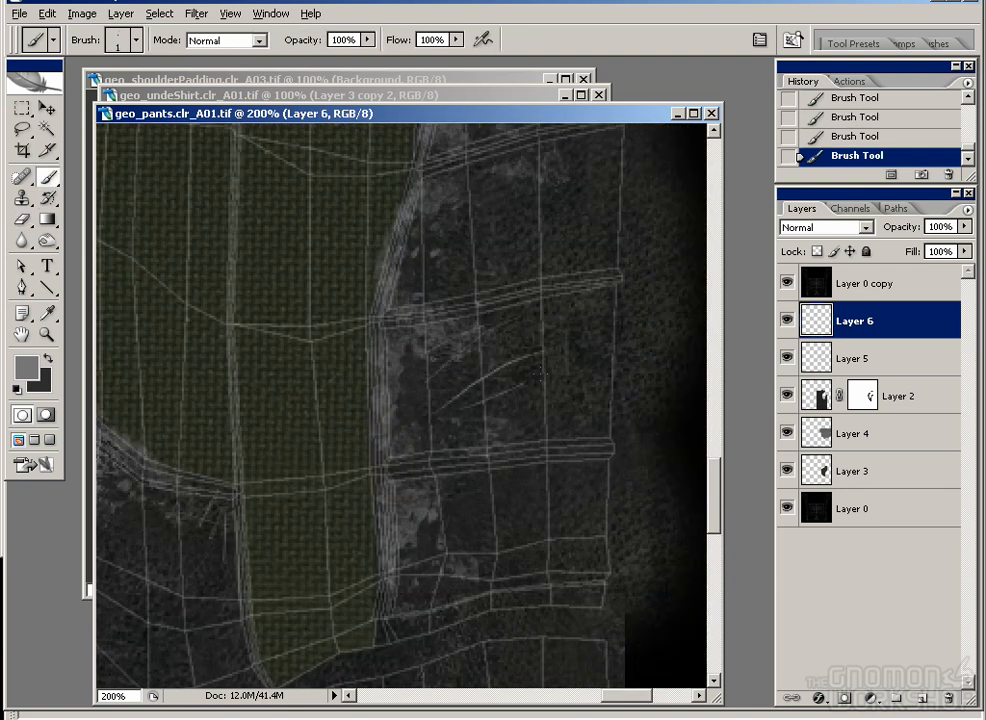
left_click_drag(616, 348, 526, 471)
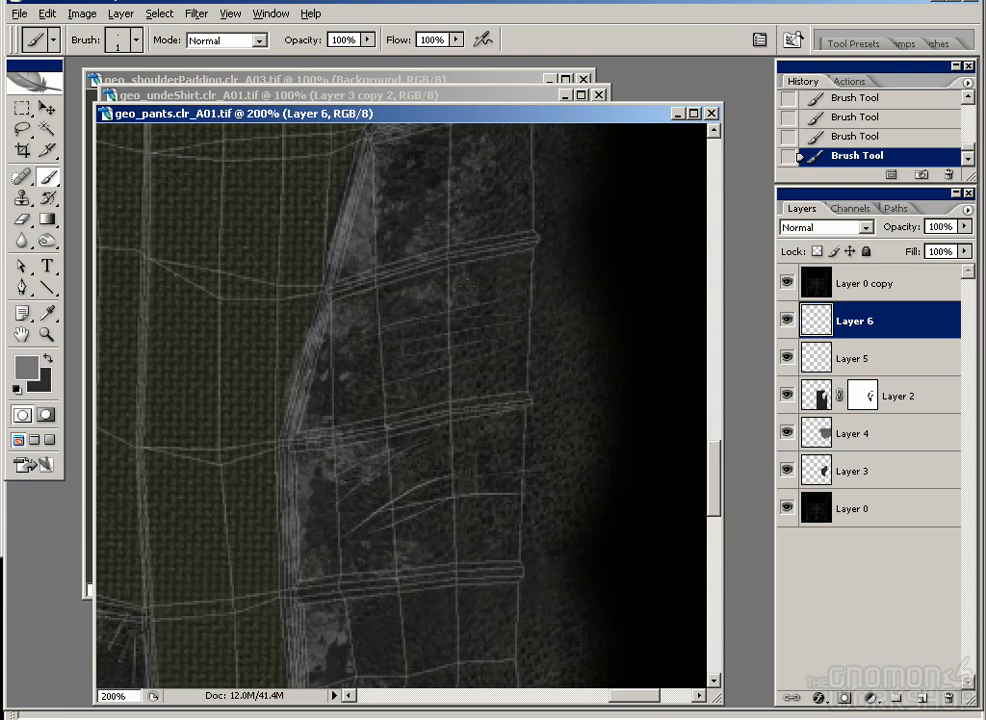
Step: Trim the long curved scratch on the strips beside the fabric with an 8 px eraser
key("e")
key("bracketleft")
key("bracketleft")
key("bracketleft")
key("bracketleft")
key("bracketleft")
key("bracketleft")
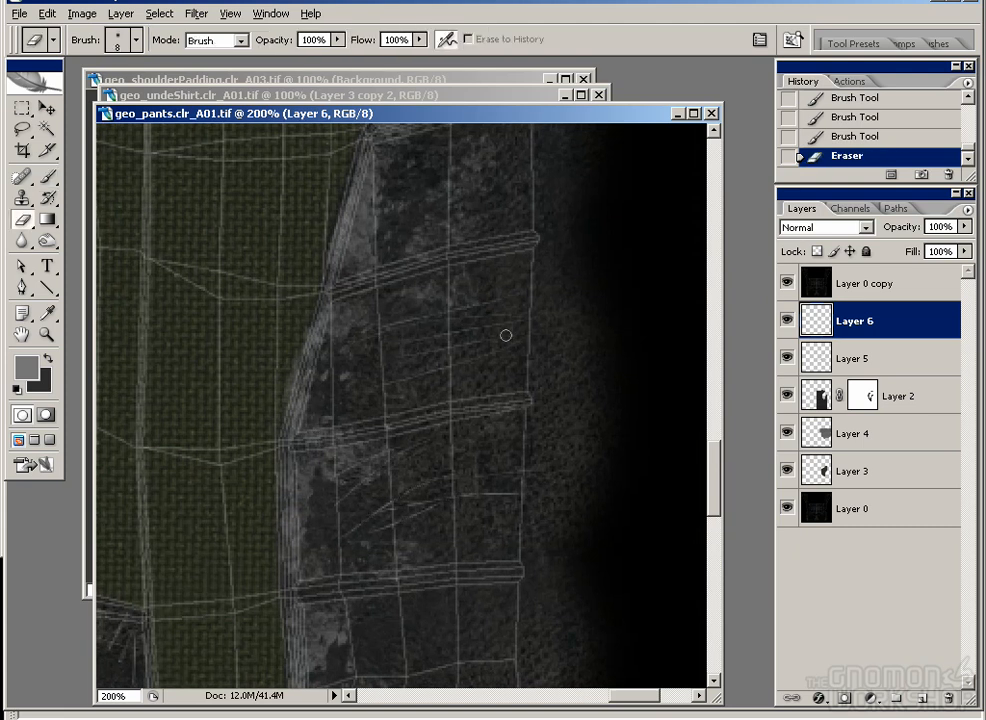
left_click(355, 376)
Step: Paint more thin scratches across the upper strips beside the fabric and hide the wireframe
key("b")
left_click_drag(355, 376, 334, 523)
left_click_drag(425, 336, 440, 327)
left_click_drag(425, 336, 440, 330)
left_click_drag(427, 340, 441, 332)
left_click(787, 283)
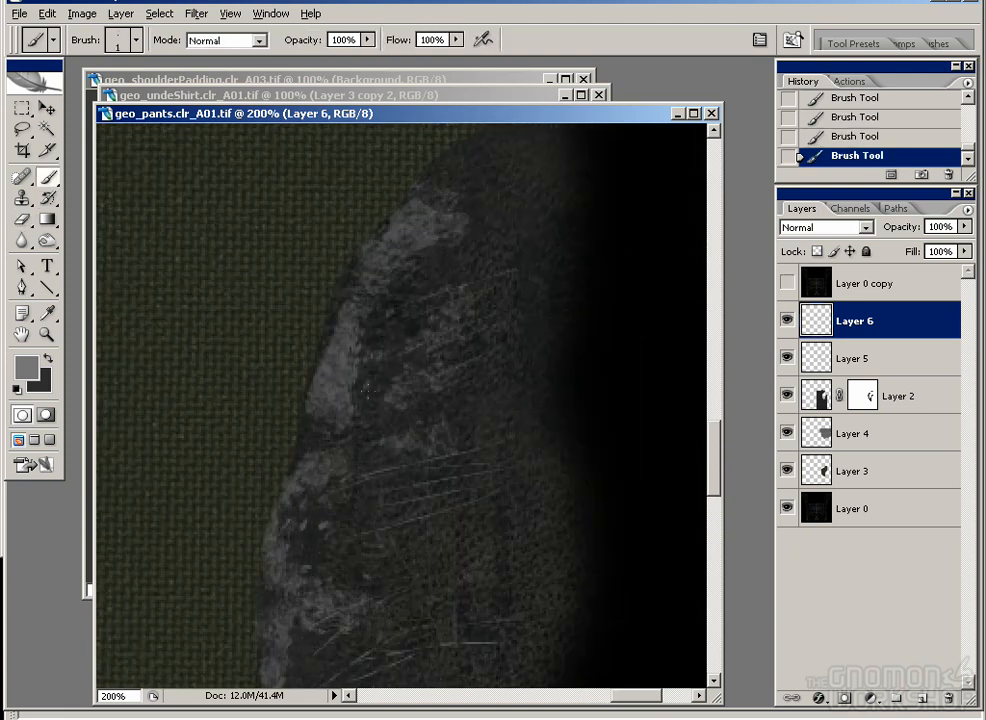
Step: Review the wear across the whole leg, then examine the pocket flap area against the wireframe
key("ctrl+minus")
key("ctrl+minus")
left_click_drag(342, 327, 374, 467)
left_click_drag(334, 520, 395, 153)
left_click(787, 283)
left_click(787, 283)
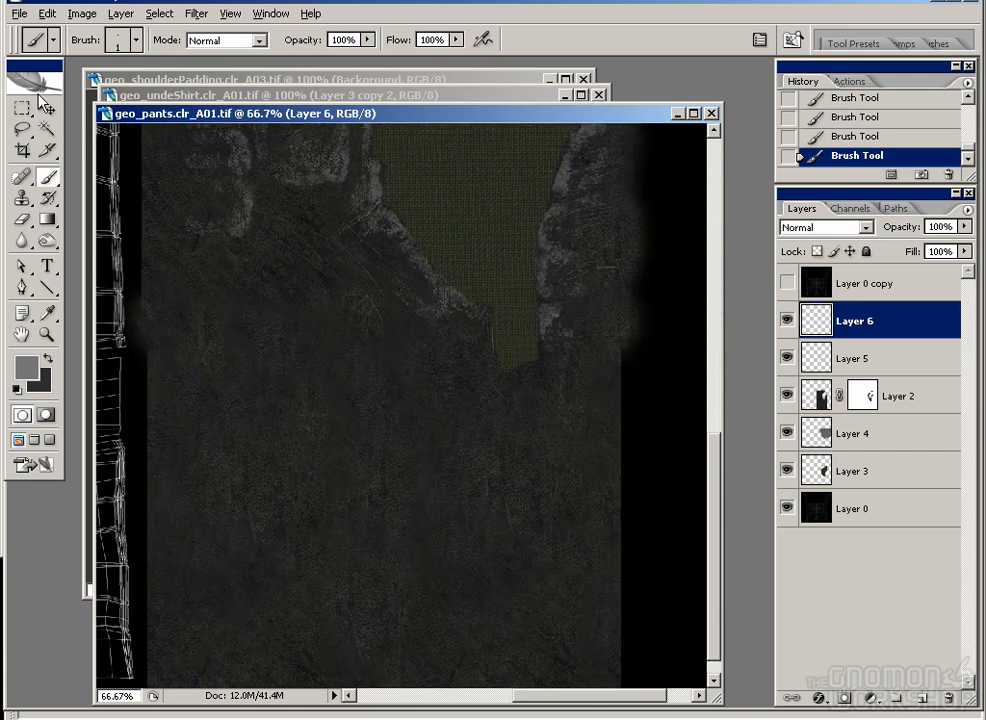
key("v")
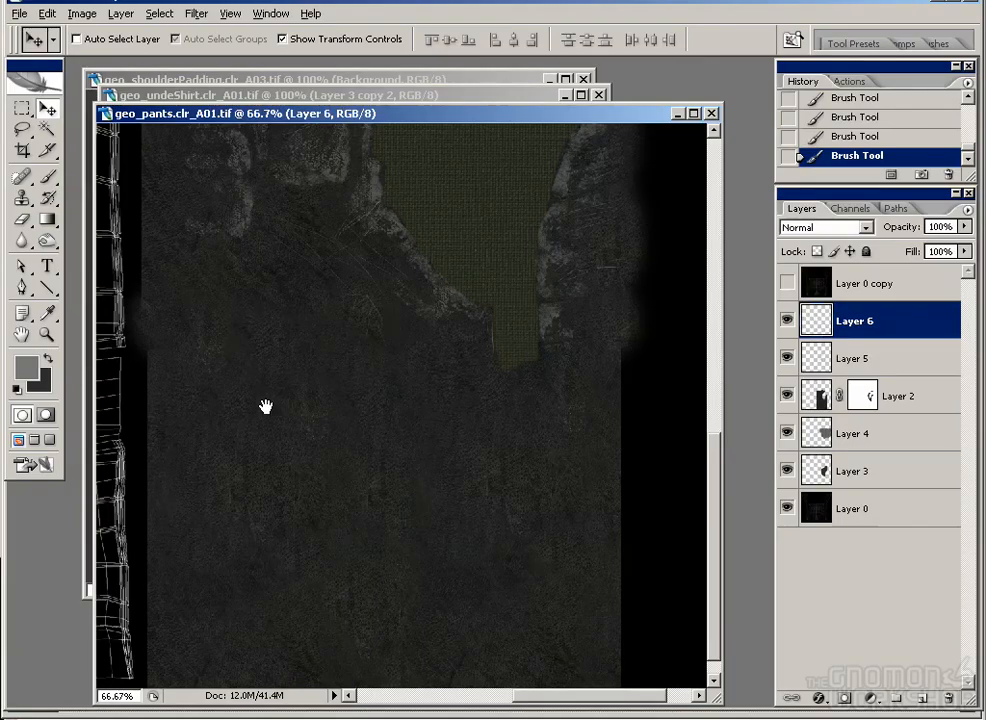
left_click_drag(264, 403, 345, 459)
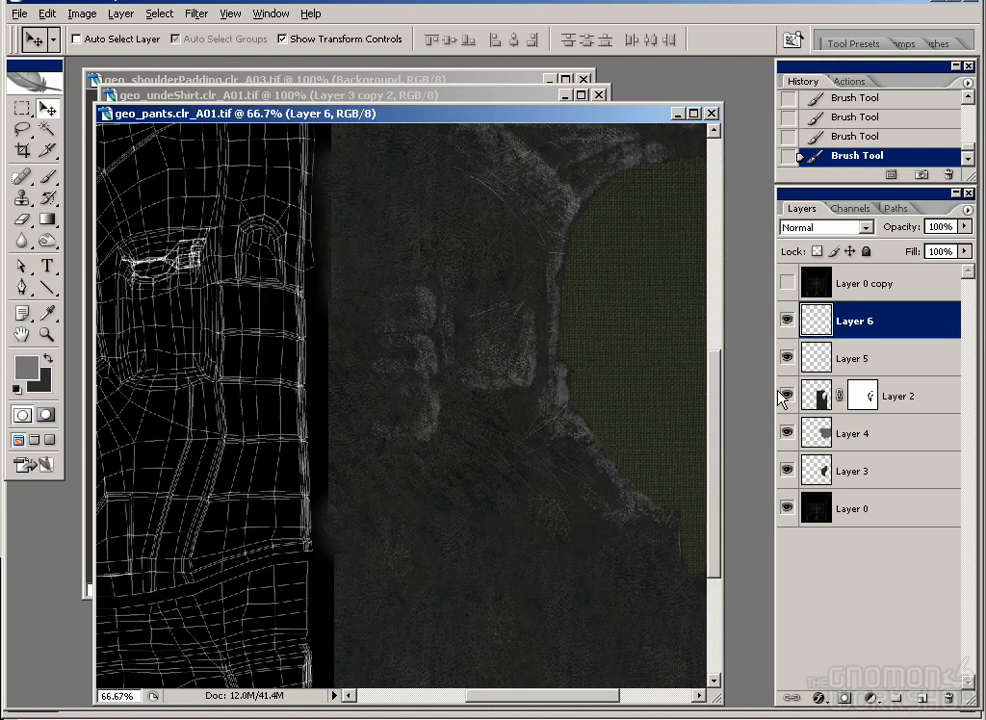
left_click(787, 284)
key("ctrl+plus")
key("ctrl+plus")
mouse_move(481, 328)
left_mouse_down()
mouse_move(436, 497)
mouse_move(481, 433)
mouse_move(449, 462)
mouse_move(433, 411)
left_mouse_up()
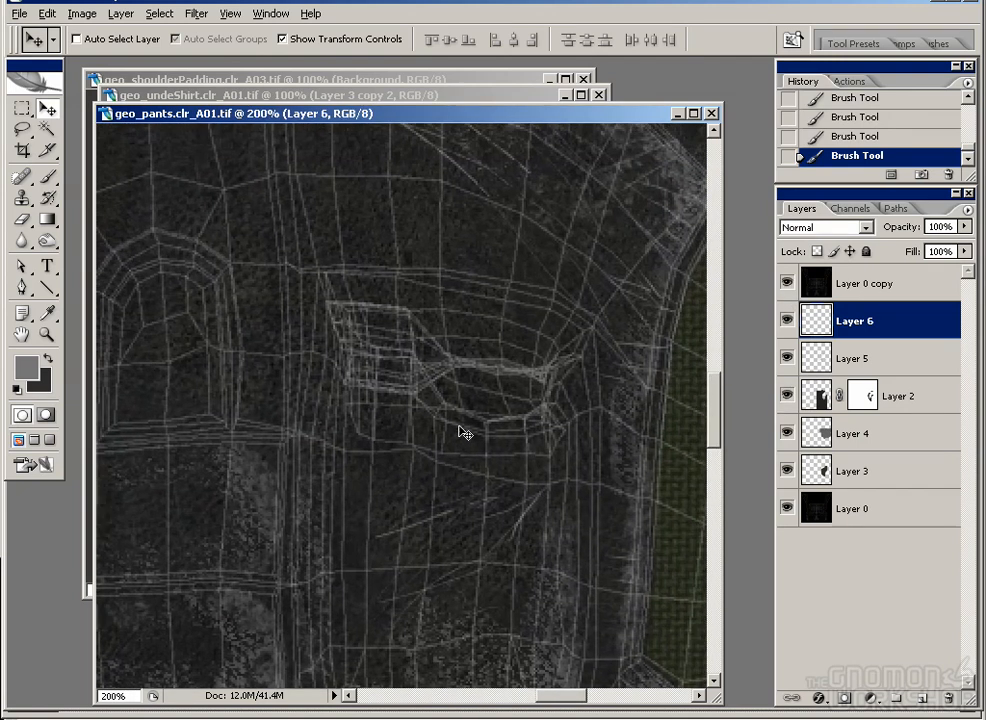
key("b")
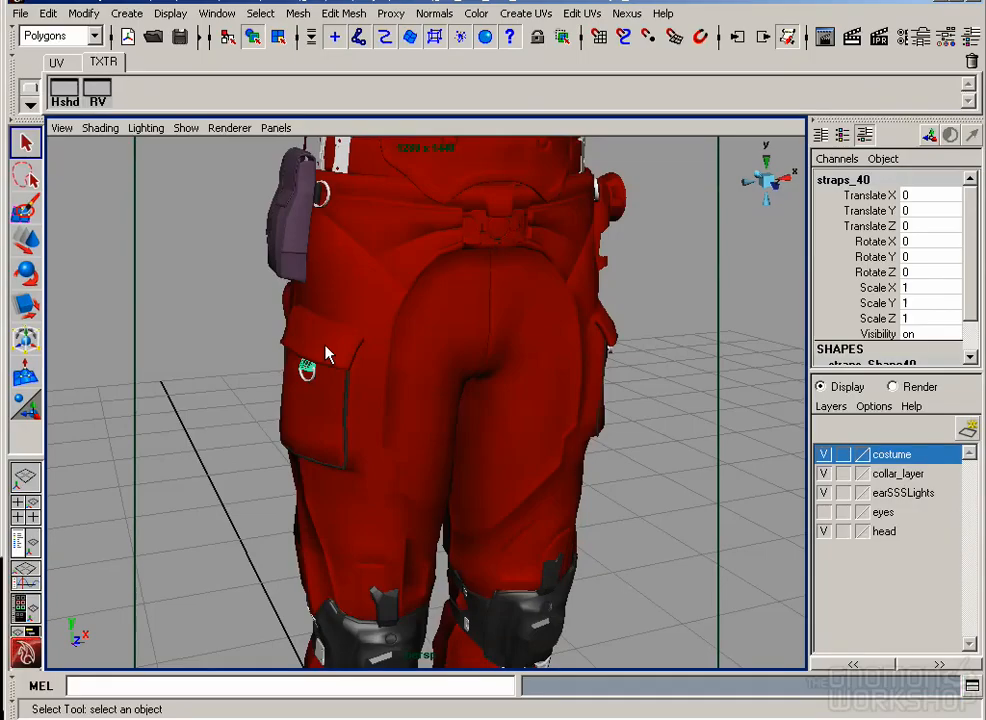
Step: In Maya, show the suit's edges, examine the selected pocket flap edges in the UV Texture Editor, and return to object mode
right_click(335, 330)
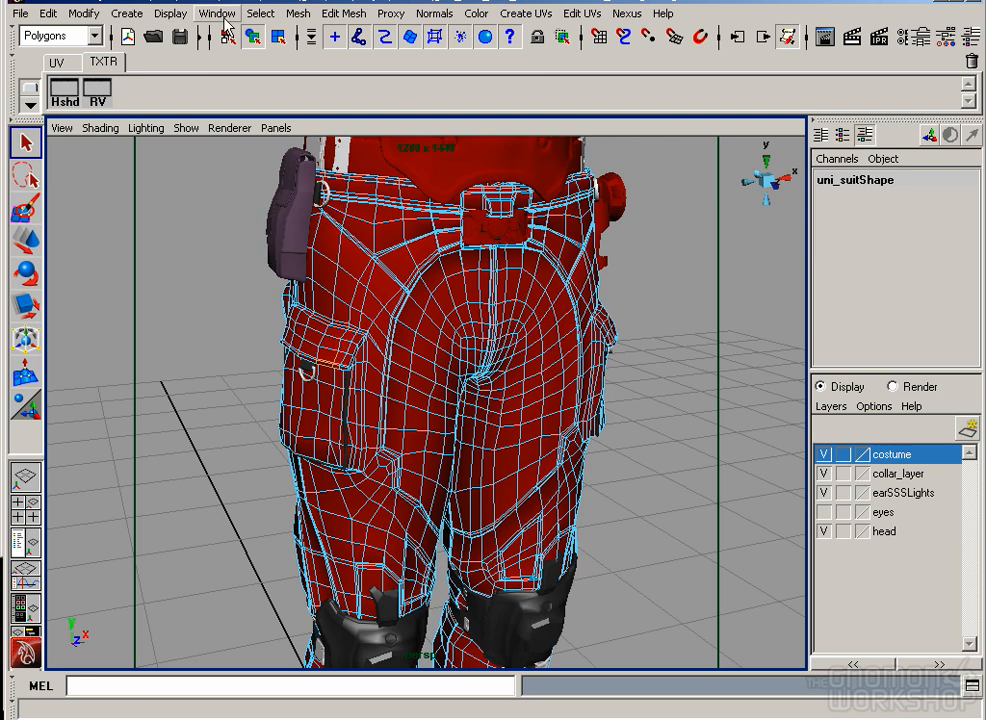
left_click(217, 13)
left_click(253, 222)
key("f")
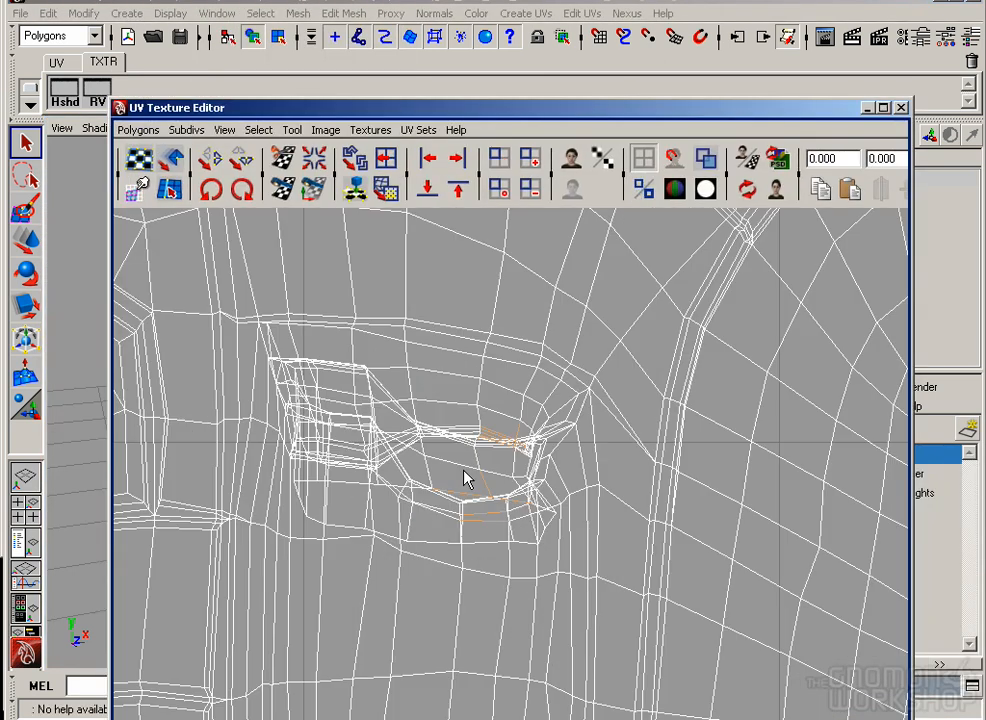
scroll(464, 480, "up", 5)
left_click_drag(354, 359, 503, 398)
scroll(503, 398, "down", 1)
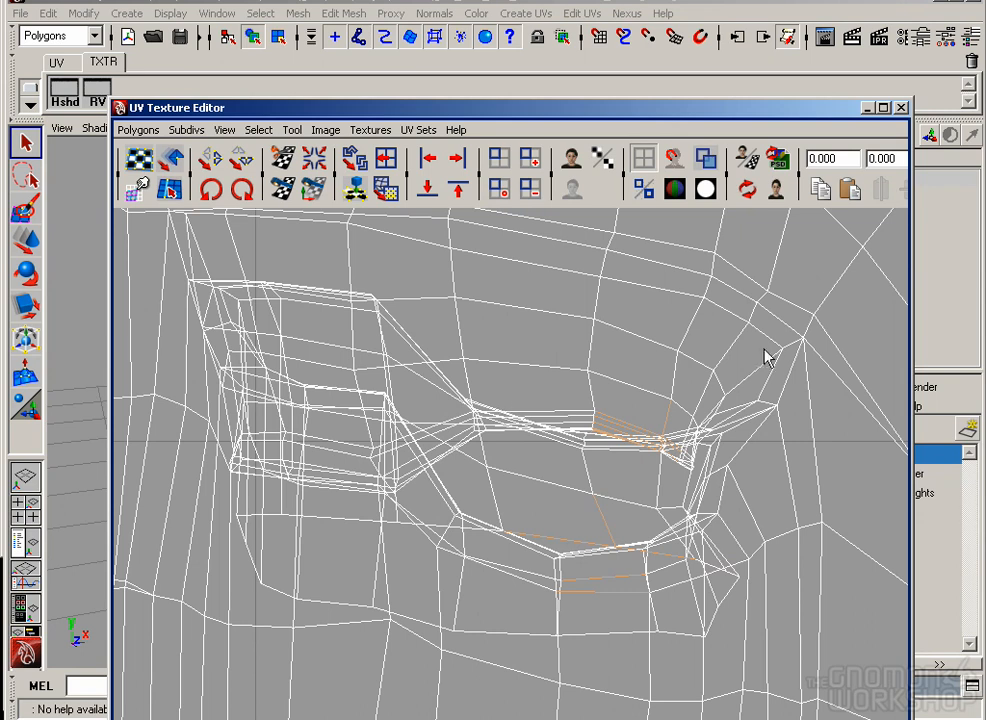
left_click(900, 108)
left_click(252, 36)
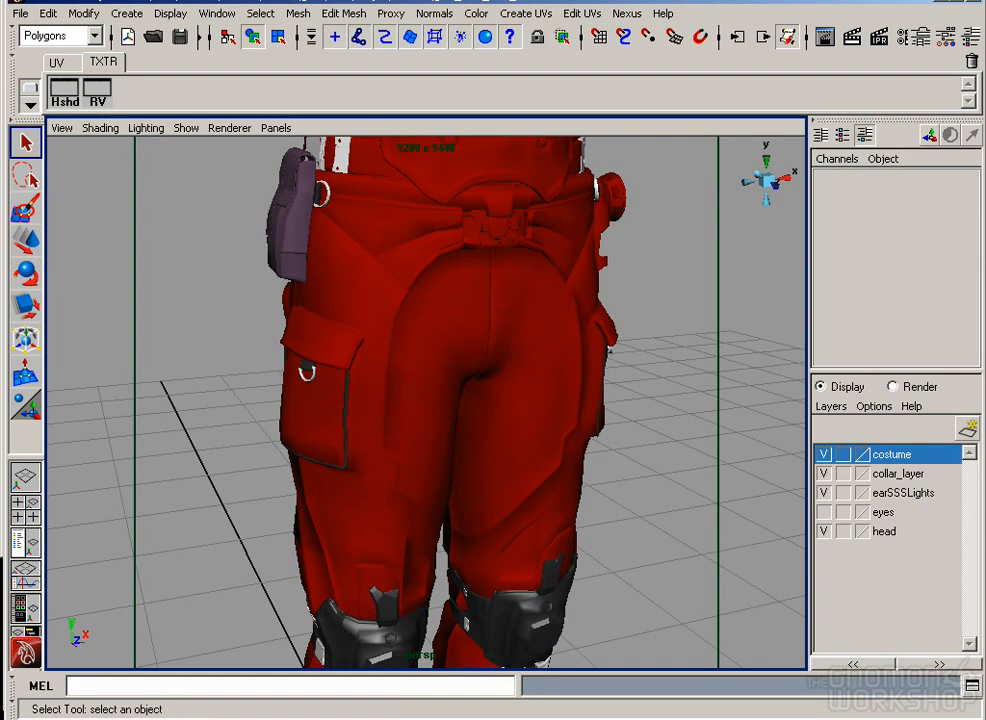
Step: Back in Photoshop, scribble scratches along the pocket flap's edge on Layer 6, hide the wireframe and thin them with the eraser
key("alt+Tab")
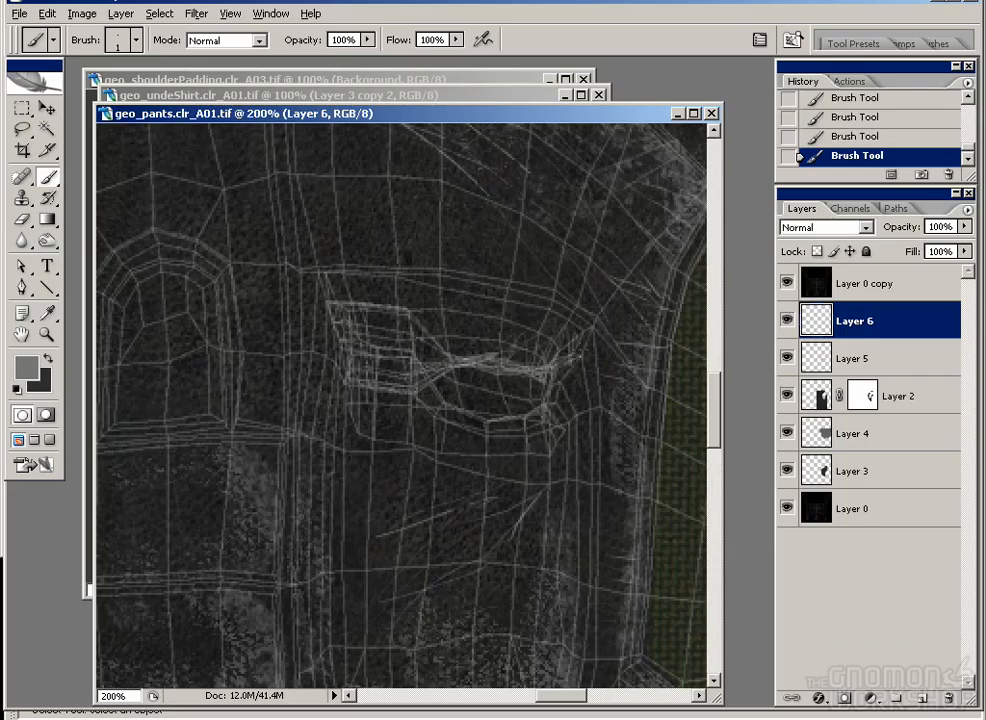
left_click(787, 283)
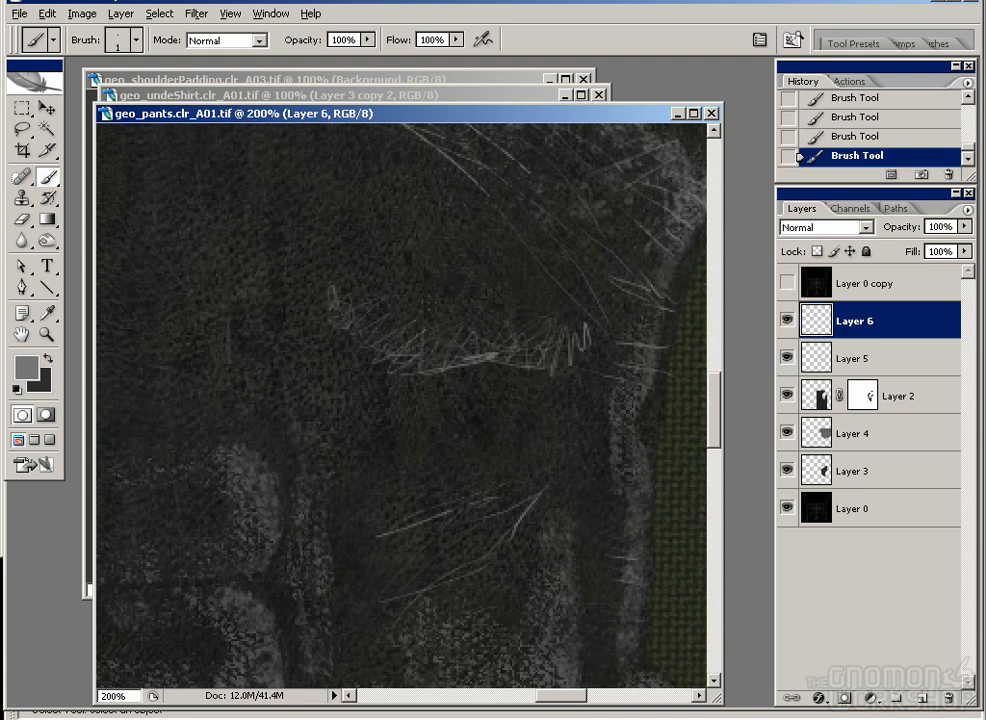
key("e")
left_click_drag(387, 319, 489, 326)
left_click_drag(420, 330, 501, 301)
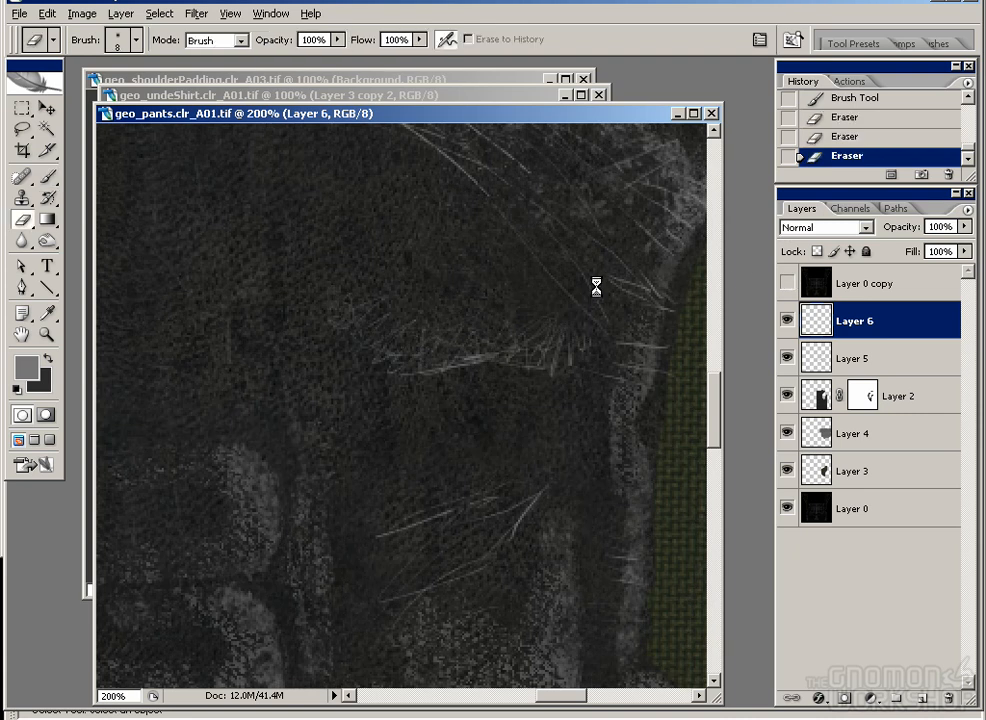
Step: Show the wireframe, look over the lower leg panels, and compare them with the last render in Maya's Render View
left_click_drag(593, 291, 420, 427)
left_click(786, 285)
left_click_drag(352, 431, 470, 294)
left_click_drag(430, 650, 383, 178)
mouse_move(640, 675)
left_mouse_down()
mouse_move(363, 374)
mouse_move(258, 476)
left_mouse_up()
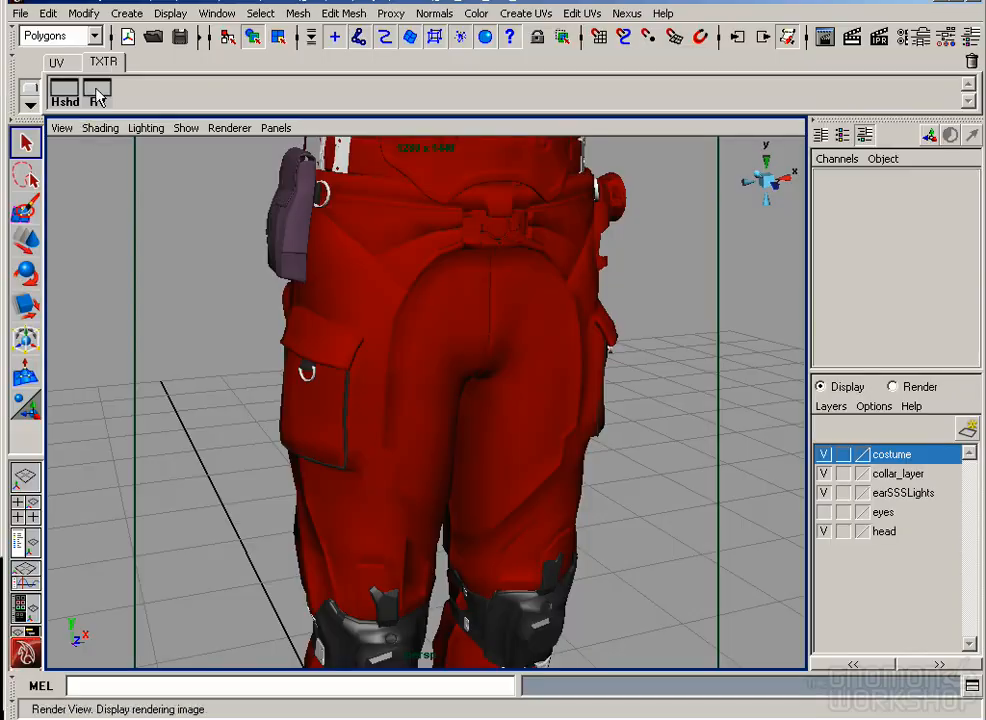
left_click(75, 80)
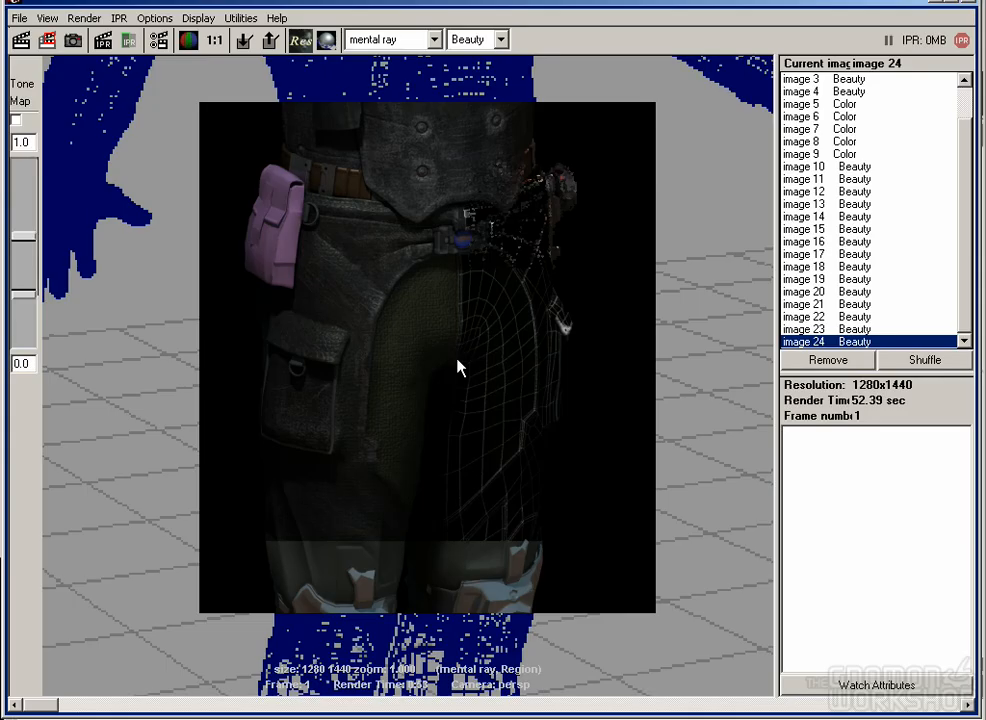
mouse_move(288, 396)
left_mouse_down()
mouse_move(361, 324)
mouse_move(281, 448)
left_mouse_up()
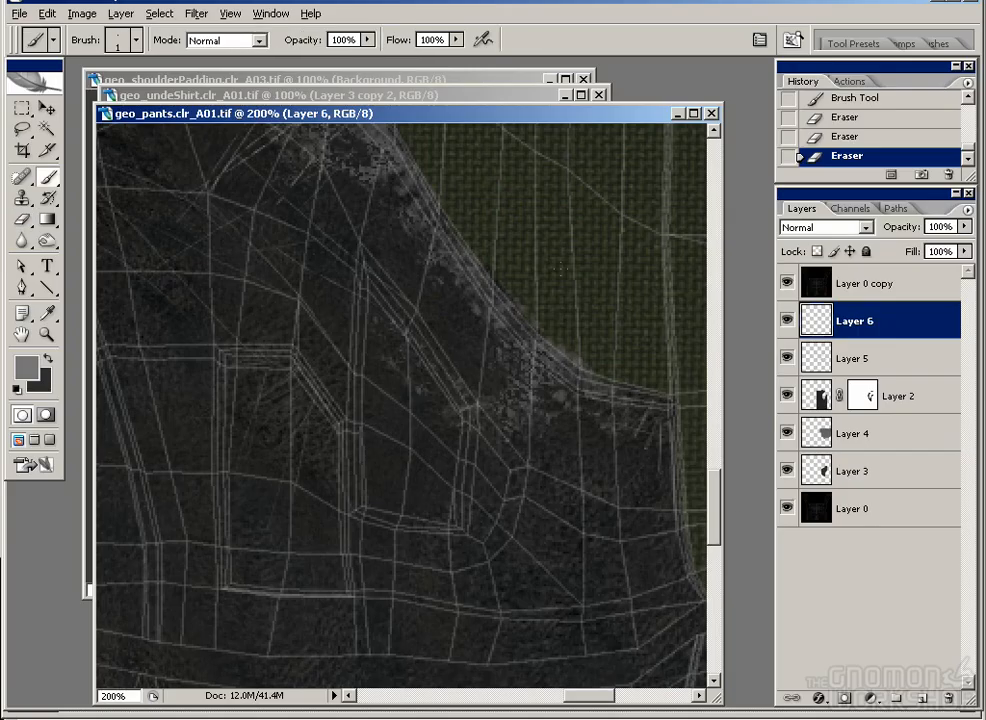
Step: Paint fine scratches along the panel seams below the pocket on Layer 6, hide the wireframe and erase the excess
mouse_move(418, 331)
left_mouse_down()
mouse_move(363, 277)
mouse_move(367, 384)
left_mouse_up()
left_click_drag(333, 440, 296, 388)
mouse_move(158, 226)
left_mouse_down()
mouse_move(295, 409)
mouse_move(432, 484)
left_mouse_up()
left_click_drag(313, 376, 312, 283)
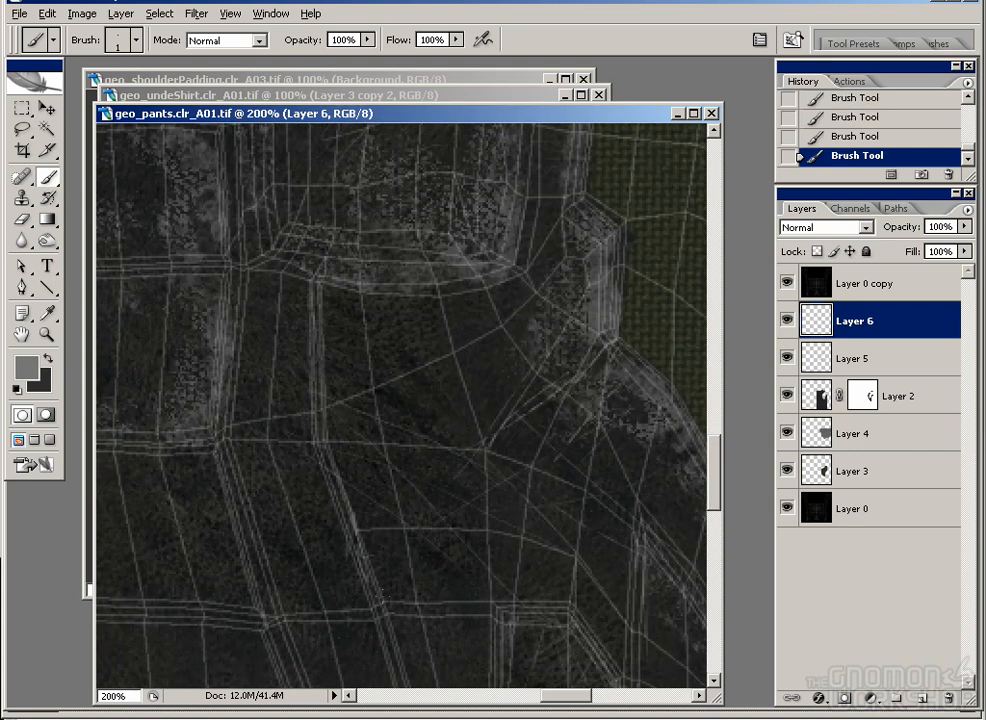
left_click_drag(404, 605, 379, 472)
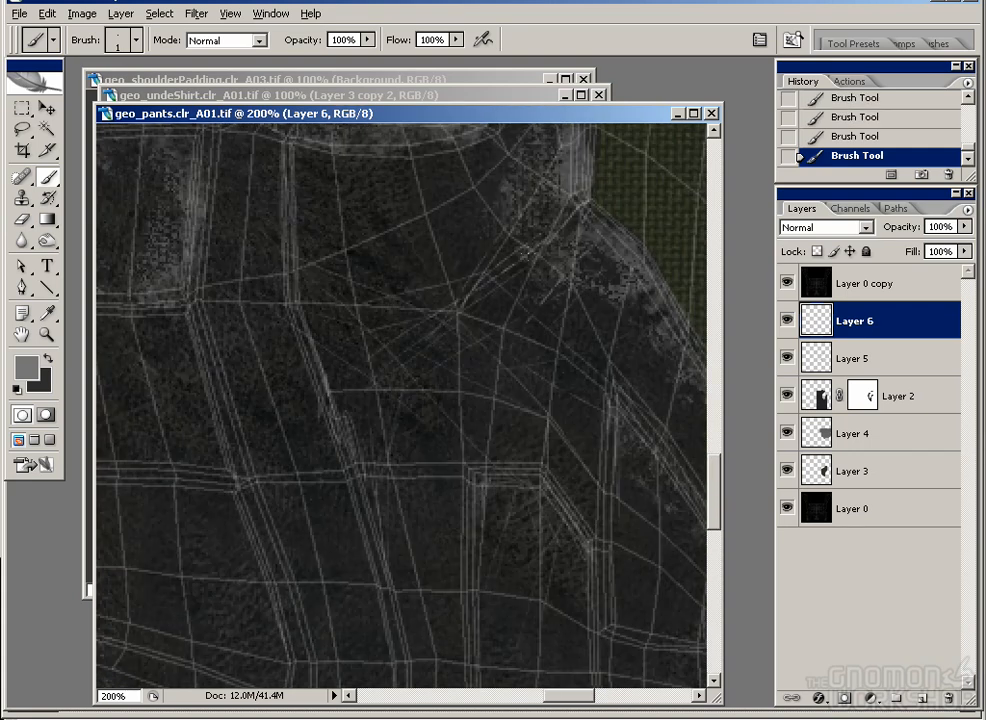
left_click(796, 281)
key("e")
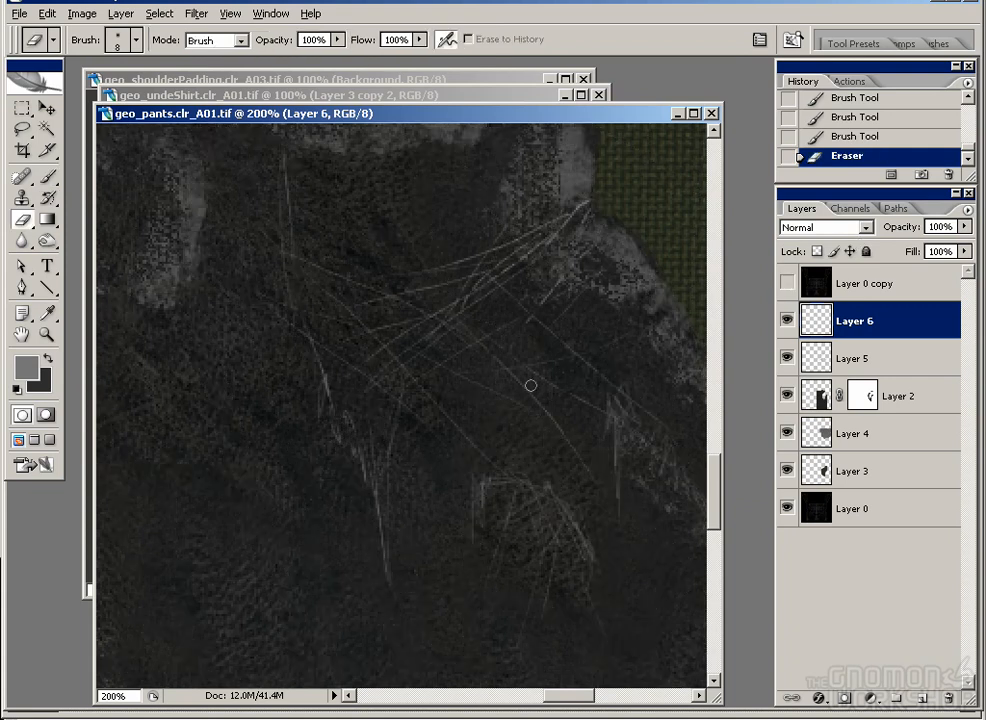
left_click_drag(557, 318, 470, 424)
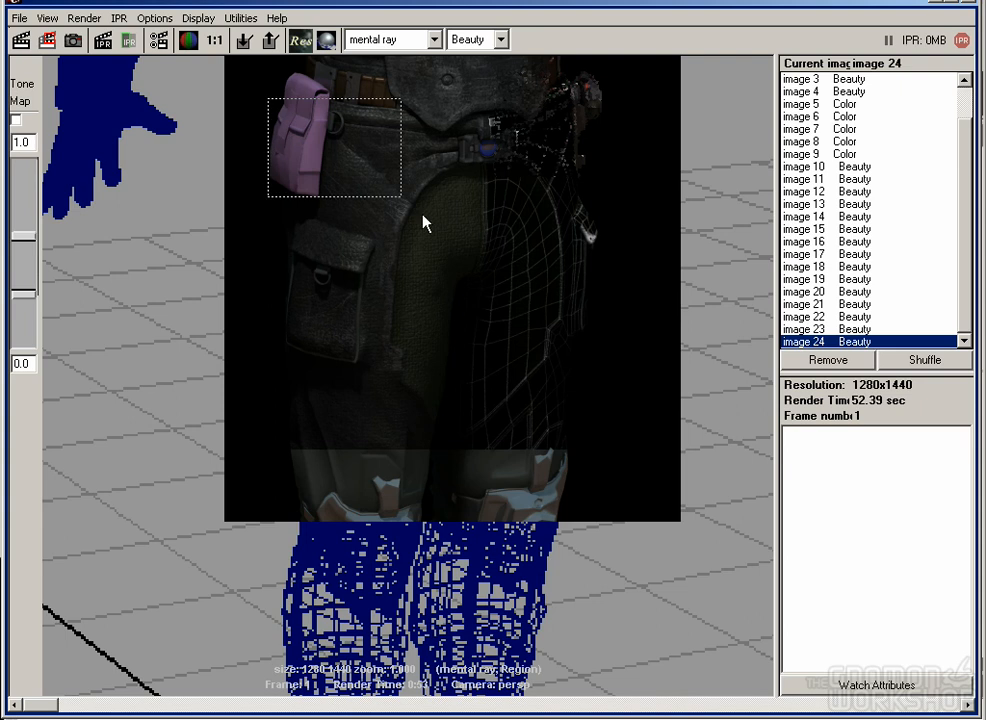
Step: In Maya's Render View, render the region covering the textured leg from the pouch down to the knee
left_click_drag(425, 222, 472, 520)
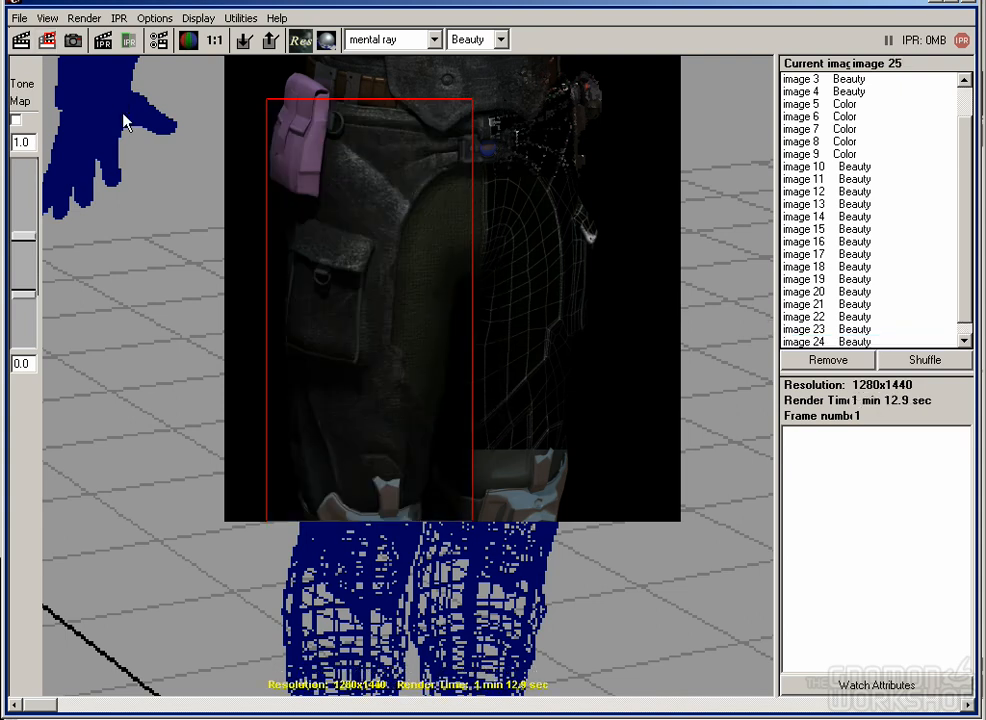
Step: Compare the image 24 and image 25 renders of the textured leg in Maya's Render View
scroll(961, 326, "down", 1)
left_click(857, 330)
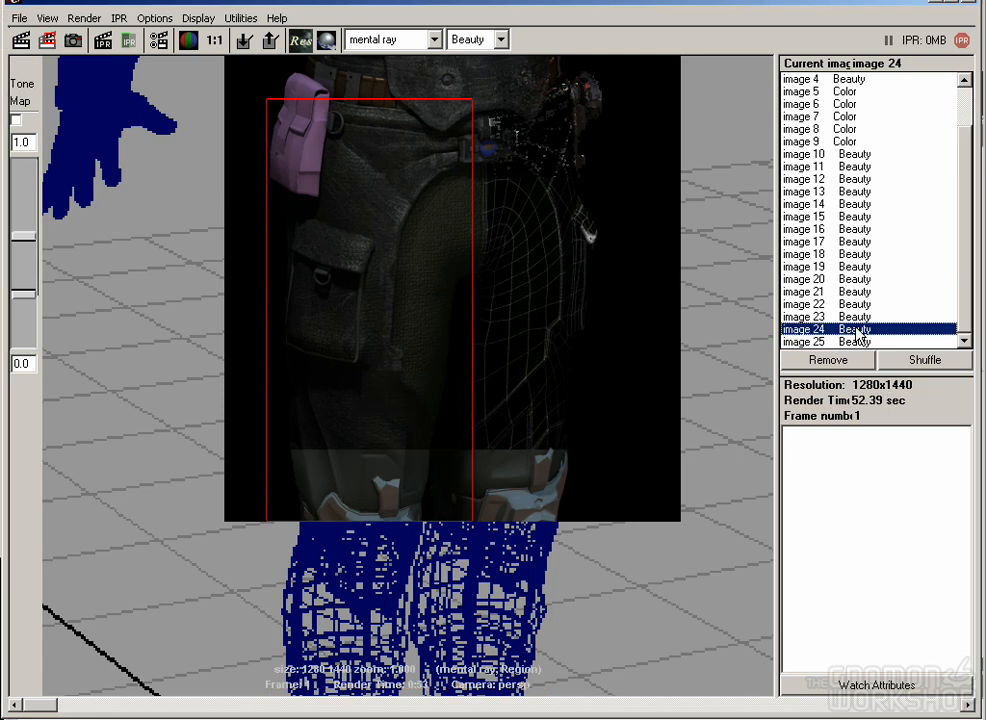
left_click(835, 342)
left_click(828, 330)
left_click(834, 342)
left_click(833, 330)
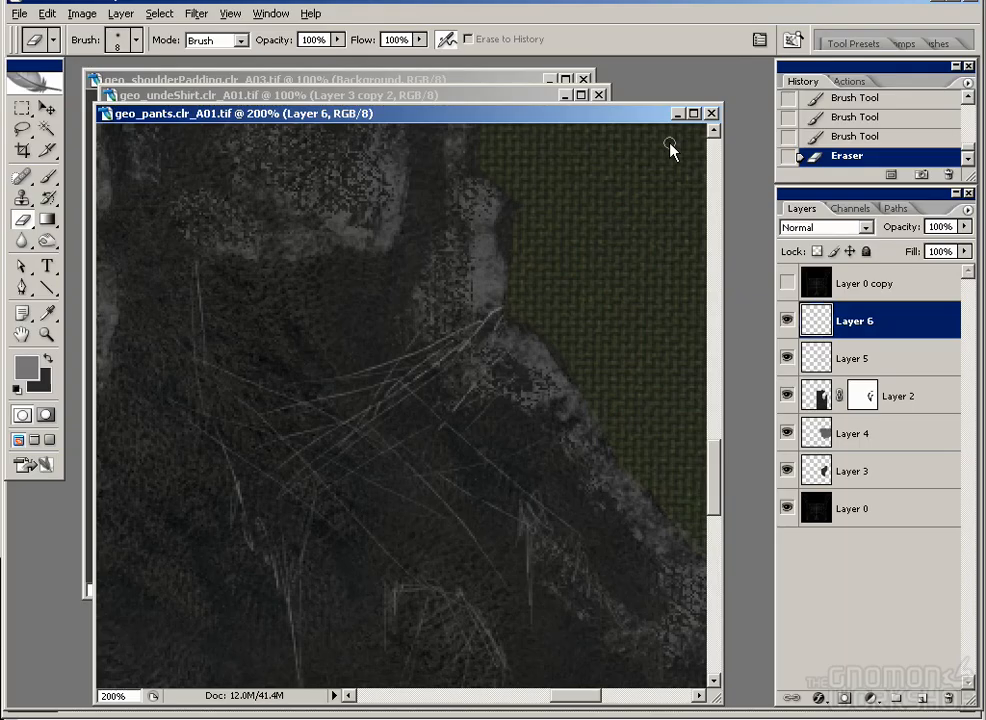
Step: In Photoshop, select Layer 5 and fade the wear along the diagonal hip seam with a larger soft eraser
left_click_drag(490, 235, 464, 416)
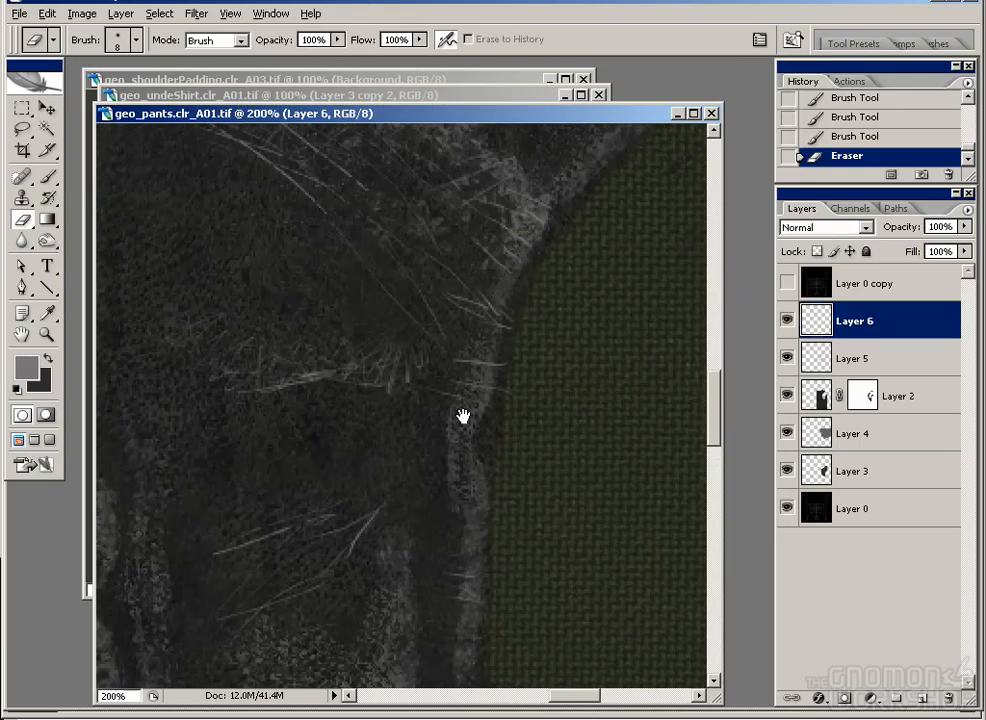
left_click_drag(455, 182, 440, 424)
left_click(822, 358)
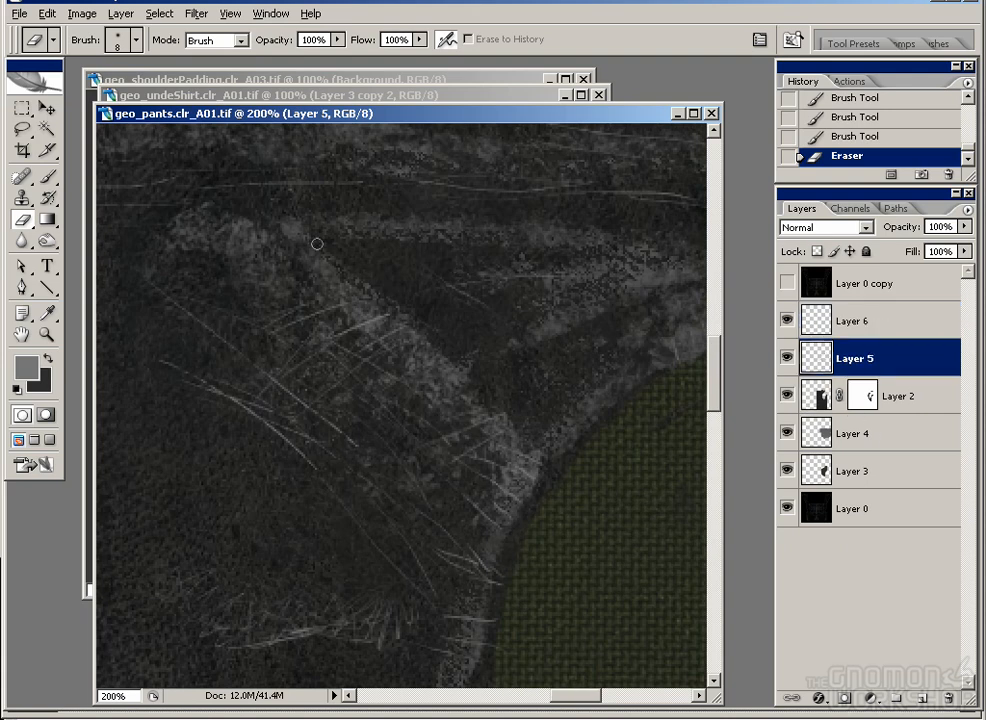
key("bracketright")
key("bracketright")
left_click_drag(290, 262, 393, 362)
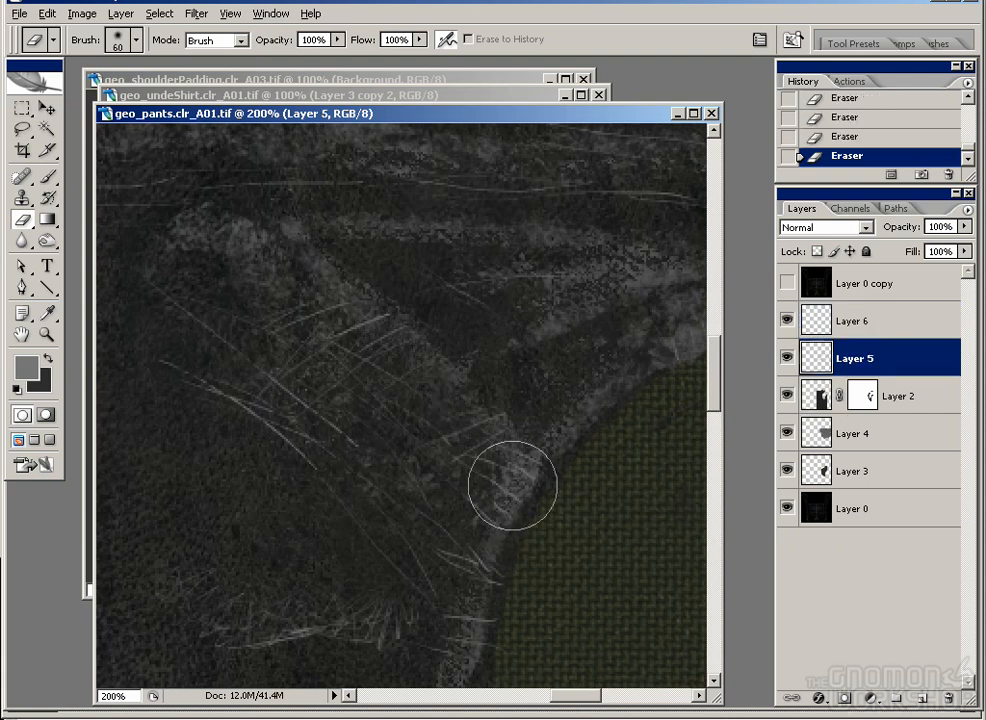
mouse_move(458, 528)
left_mouse_down()
mouse_move(418, 521)
mouse_move(445, 390)
left_mouse_up()
key("b")
key("bracketright")
key("bracketright")
key("bracketright")
key("bracketright")
key("bracketright")
key("bracketright")
left_click_drag(345, 466, 447, 553)
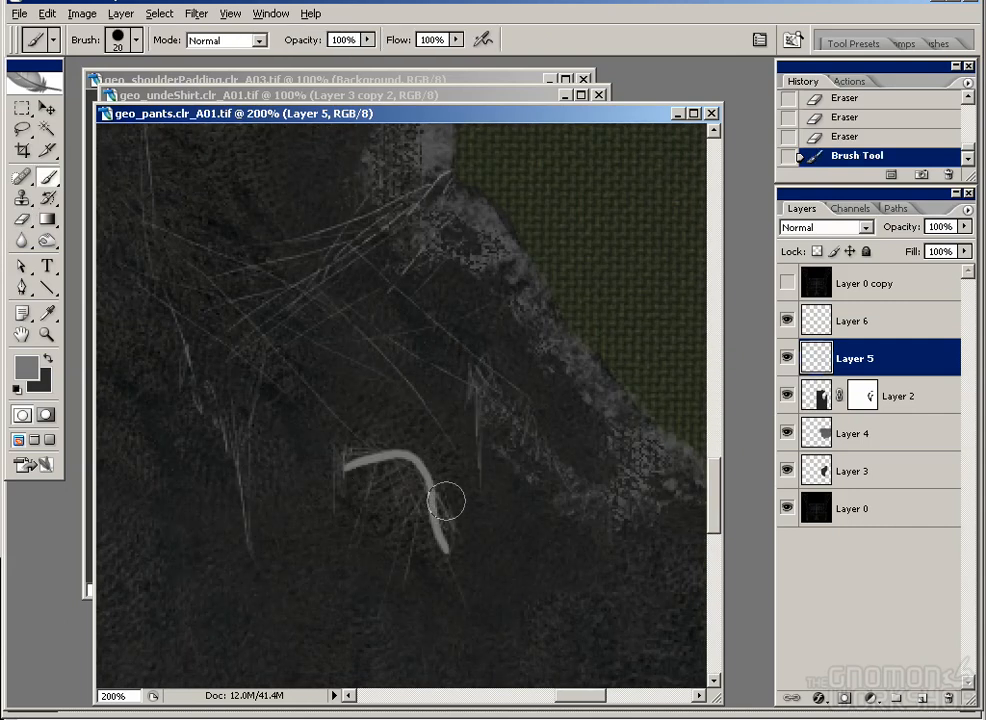
key("ctrl+z")
left_click(136, 41)
left_click(206, 215)
left_click_drag(524, 408, 517, 380)
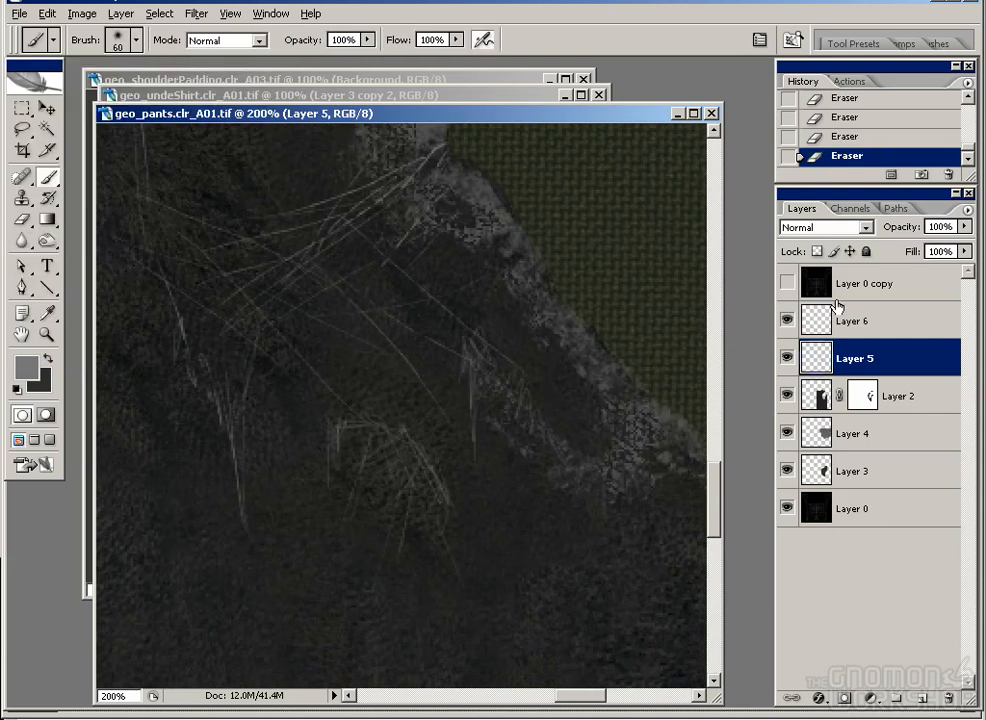
Step: Show the Layer 0 copy wireframe and switch to a 36 px textured brush for Layer 5
left_click(787, 283)
key("bracketleft")
key("bracketleft")
key("bracketleft")
left_click_drag(355, 437, 390, 434)
key("ctrl+z")
left_click(136, 40)
mouse_move(224, 225)
left_mouse_down()
mouse_move(229, 282)
mouse_move(222, 260)
left_mouse_up()
left_click(187, 190)
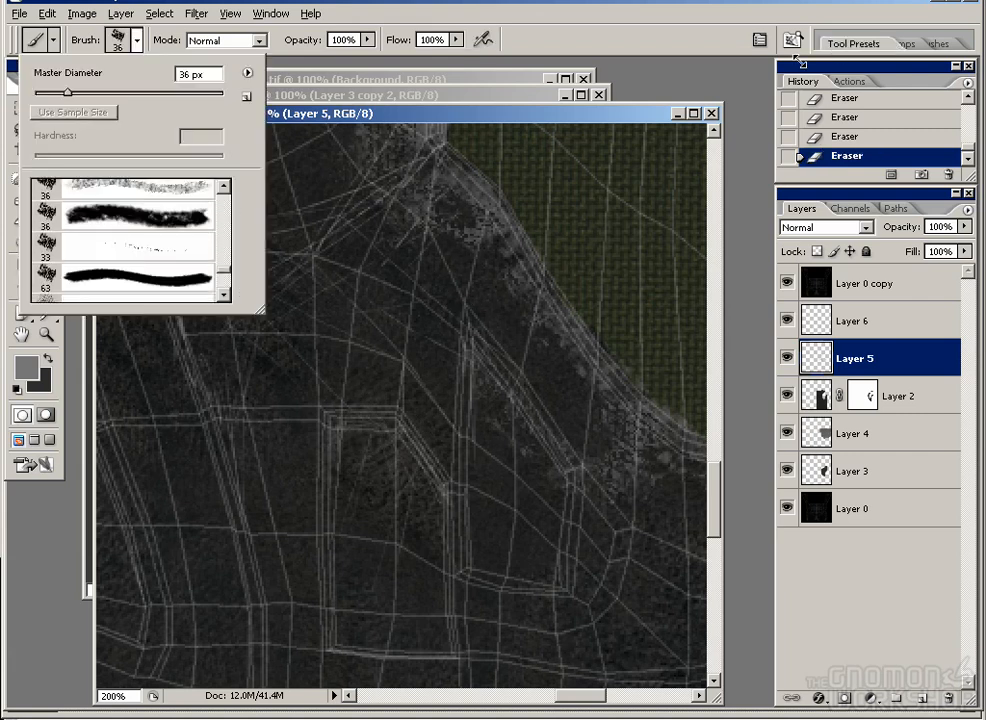
Step: Paint worn leather edges on Layer 5 along the lower leg's panel seams, following the wireframe
left_click(387, 286)
left_click_drag(420, 335, 496, 480)
key("ctrl+z")
mouse_move(385, 420)
left_mouse_down()
mouse_move(440, 497)
mouse_move(340, 425)
left_mouse_up()
mouse_move(345, 425)
left_mouse_down()
mouse_move(337, 473)
mouse_move(436, 594)
left_mouse_up()
left_click_drag(520, 436, 430, 410)
left_click_drag(428, 390, 470, 470)
mouse_move(373, 555)
left_mouse_down()
mouse_move(365, 374)
mouse_move(458, 445)
left_mouse_up()
left_click_drag(338, 330, 334, 388)
mouse_move(288, 328)
left_mouse_down()
mouse_move(378, 488)
mouse_move(388, 526)
left_mouse_up()
mouse_move(272, 318)
left_mouse_down()
mouse_move(325, 478)
mouse_move(297, 371)
left_mouse_up()
Step: Erase the excess wear around the lower leg panels on Layer 5 with a 60 px soft eraser
key("e")
mouse_move(284, 189)
left_mouse_down()
mouse_move(370, 445)
mouse_move(372, 490)
left_mouse_up()
left_click_drag(323, 430, 345, 572)
left_click_drag(229, 242, 255, 368)
left_click_drag(255, 340, 282, 264)
left_click_drag(463, 516, 378, 377)
left_click_drag(378, 377, 412, 434)
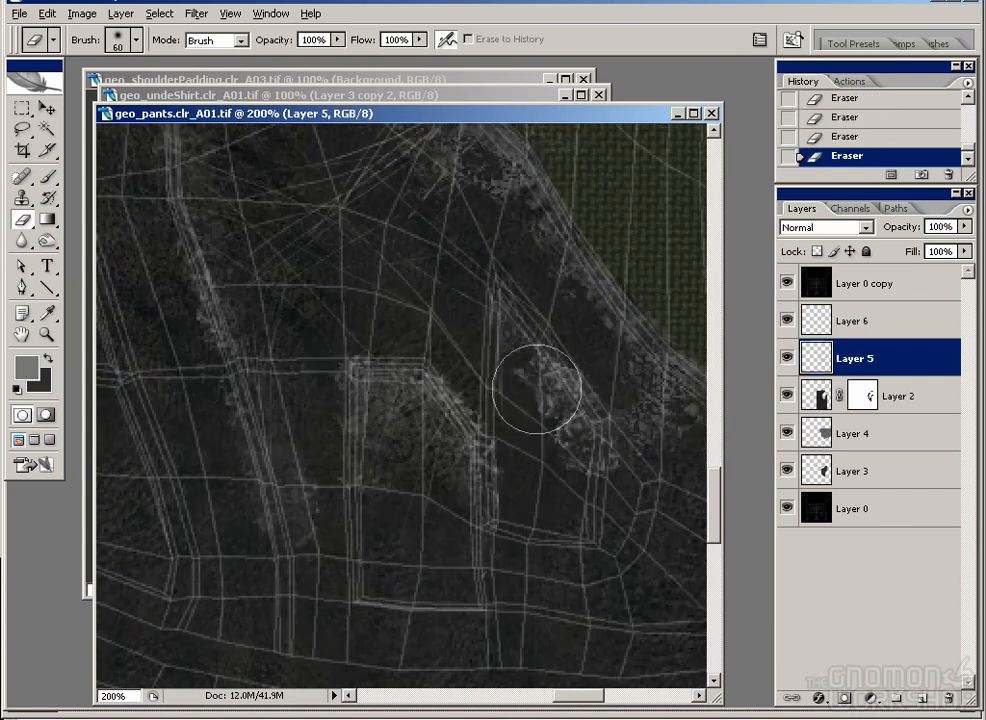
Step: Hide the wireframe and refine the lower leg wear on Layer 5 with a 20 px eraser and small brush touch-ups
left_click(787, 283)
key("bracketleft")
key("bracketleft")
key("bracketleft")
key("bracketleft")
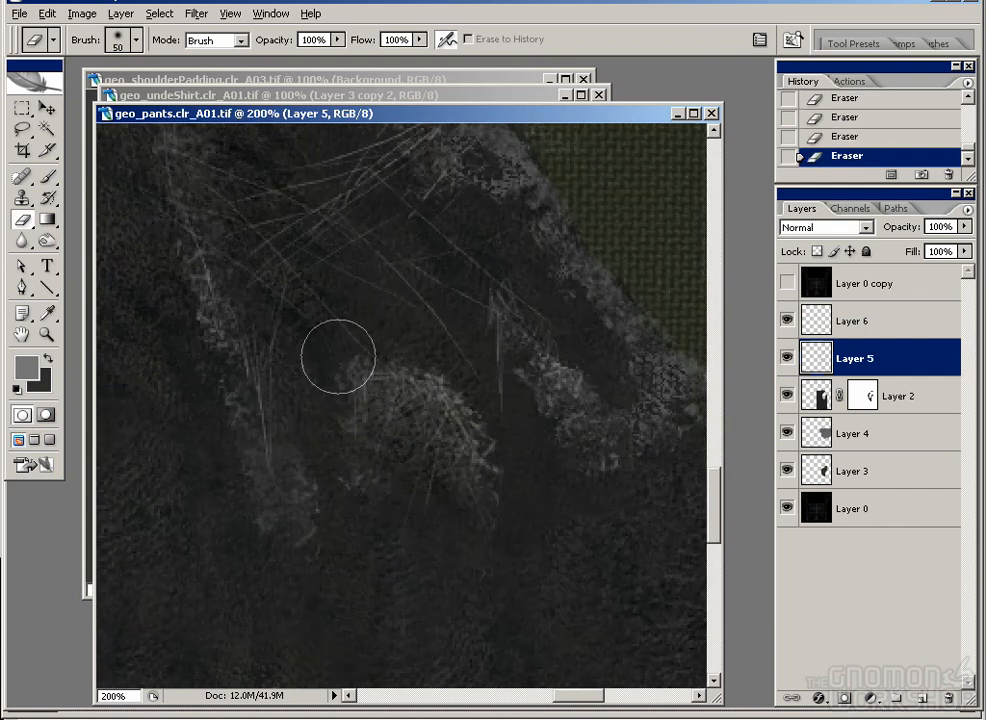
left_click_drag(161, 241, 300, 572)
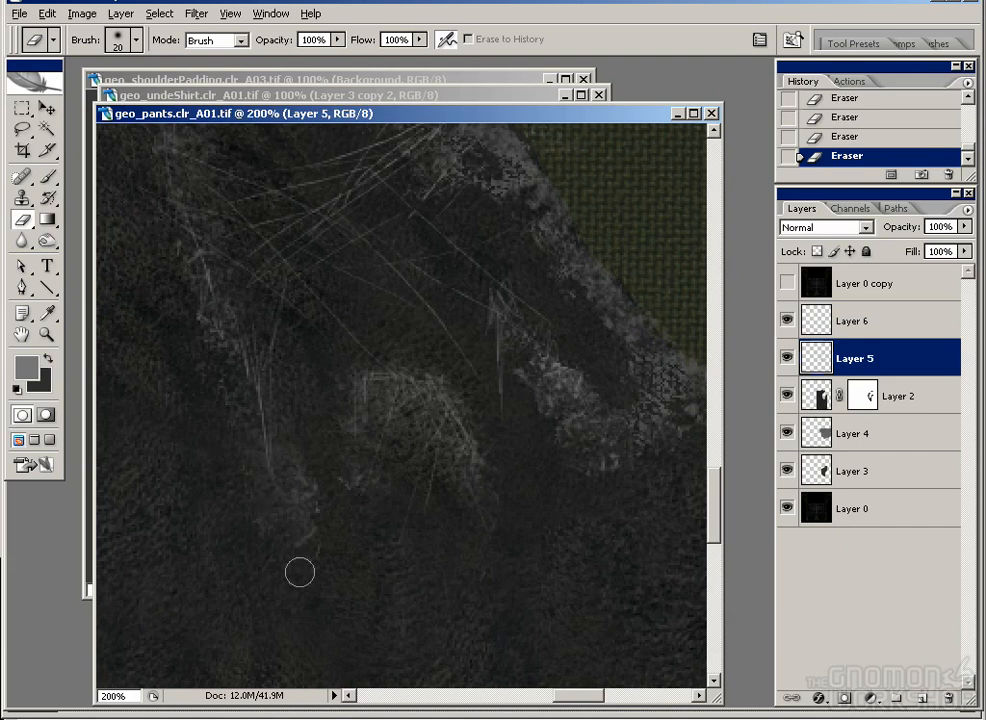
key("b")
mouse_move(405, 335)
left_mouse_down()
mouse_move(350, 365)
mouse_move(352, 416)
mouse_move(339, 343)
mouse_move(399, 317)
left_mouse_up()
key("e")
left_click_drag(465, 470, 487, 513)
Step: Show the wireframe, add more wear along the lower leg seams on Layer 5, soften it with the eraser, and hide the wireframe
left_click(787, 284)
left_click_drag(335, 390, 380, 480)
key("b")
left_click_drag(484, 600, 332, 504)
mouse_move(555, 493)
left_mouse_down()
mouse_move(543, 433)
mouse_move(605, 525)
left_mouse_up()
key("e")
left_click_drag(517, 496, 600, 425)
left_click_drag(450, 400, 375, 514)
left_click_drag(260, 514, 398, 220)
left_click(788, 284)
Step: Review the whole painted pants half at 66.7% with and without the wireframe overlay
key("ctrl+minus")
key("ctrl+minus")
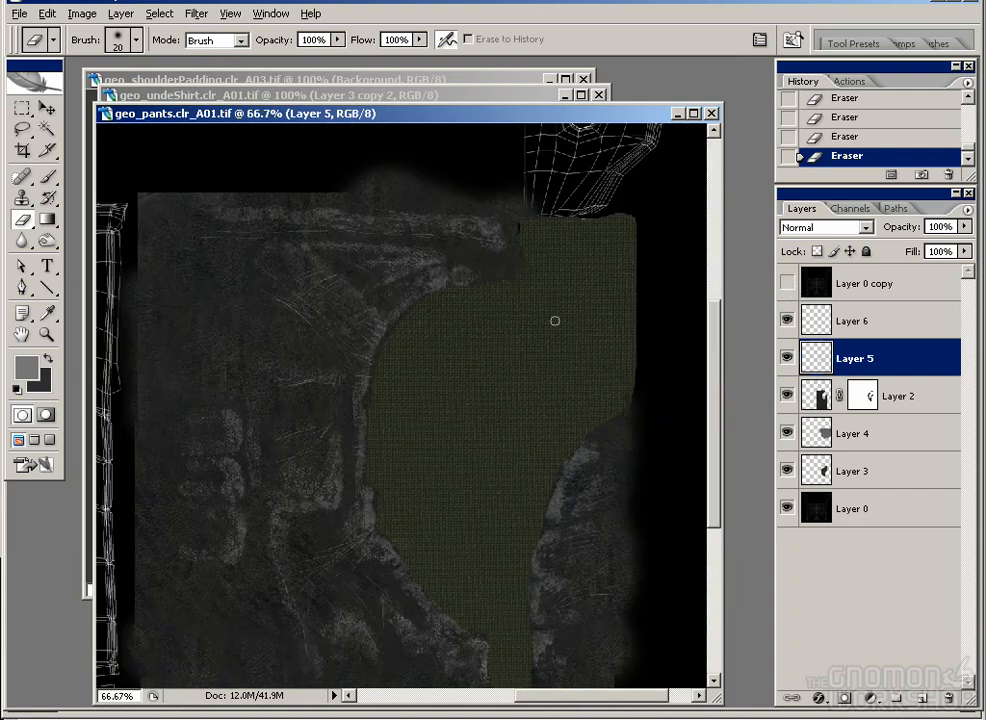
left_click_drag(503, 660, 504, 390)
left_click(787, 285)
mouse_move(412, 434)
left_mouse_down()
mouse_move(429, 334)
mouse_move(416, 525)
mouse_move(440, 458)
left_mouse_up()
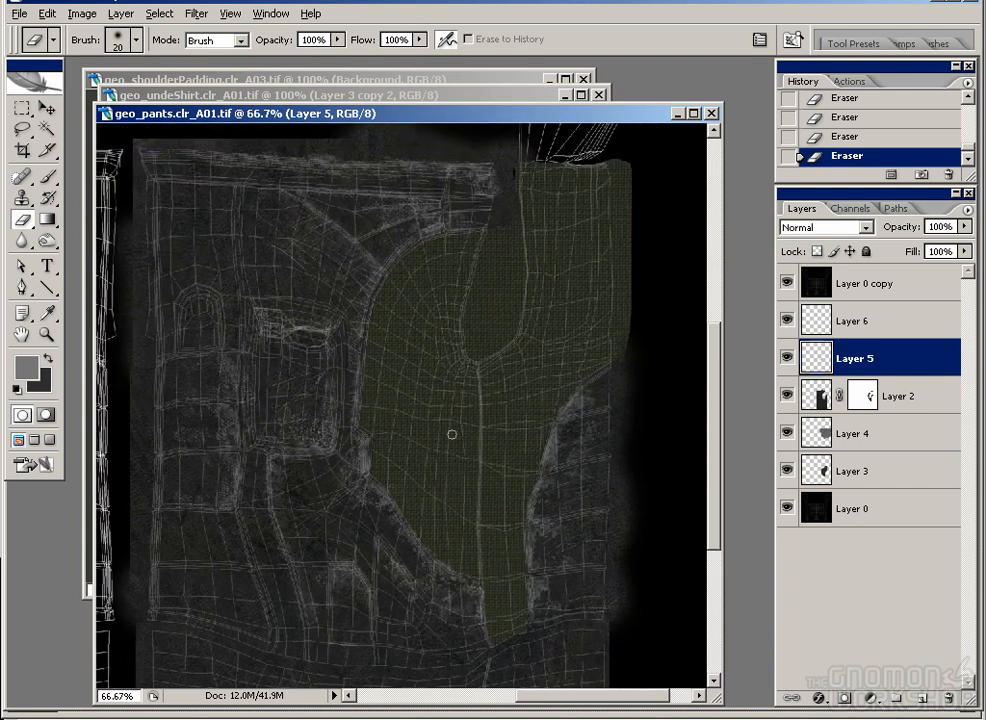
left_click(787, 284)
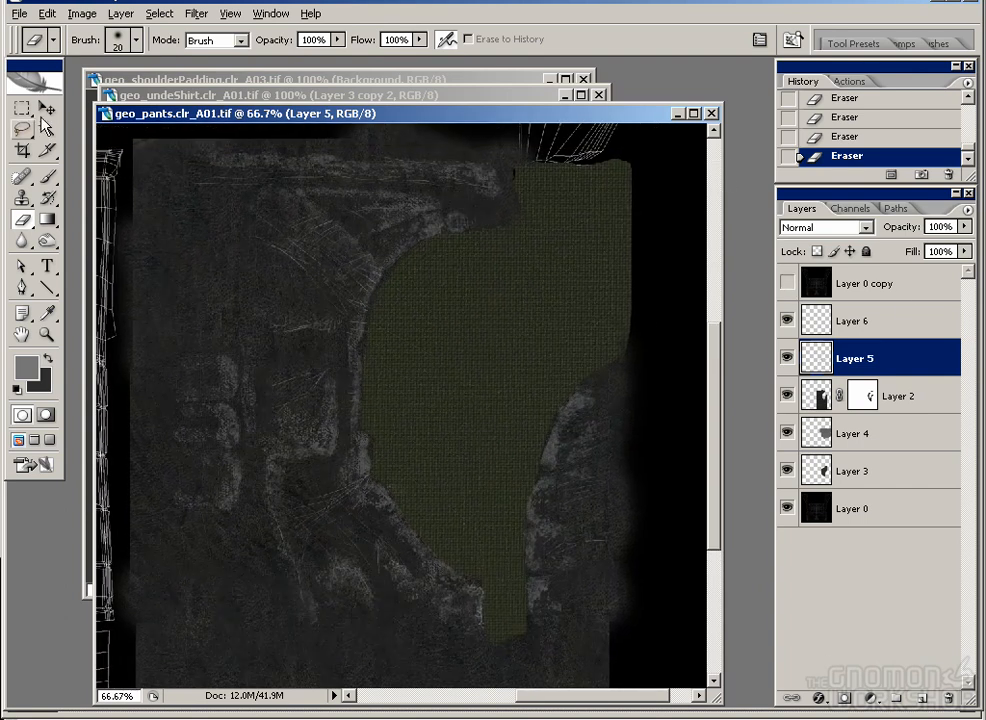
Step: Duplicate Layer 2 with its mask, flip the copy horizontally, and move it over the opposite half of the pants
key("v")
left_click(842, 414)
key("ctrl+minus")
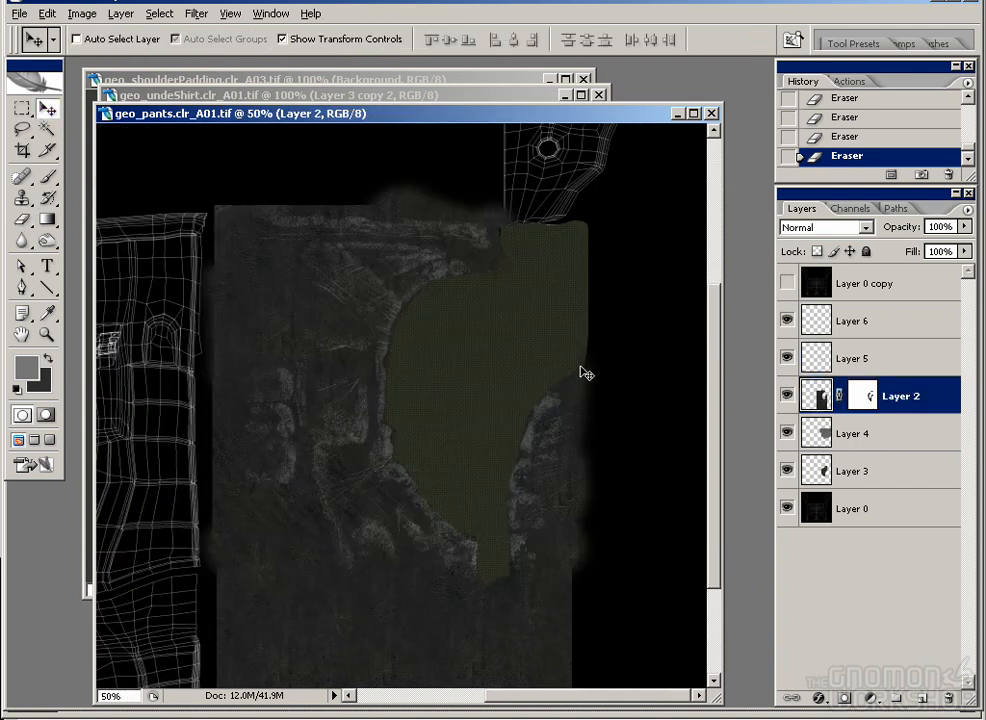
left_click_drag(817, 400, 474, 389)
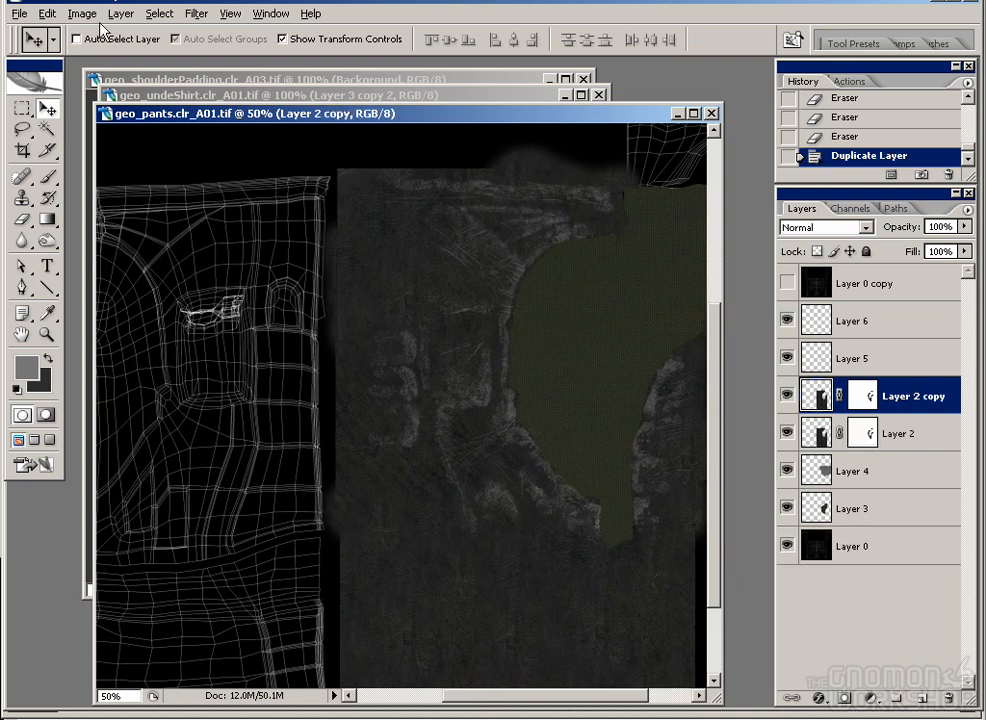
left_click(47, 13)
mouse_move(143, 322)
left_click(350, 512)
left_click_drag(569, 386, 255, 450)
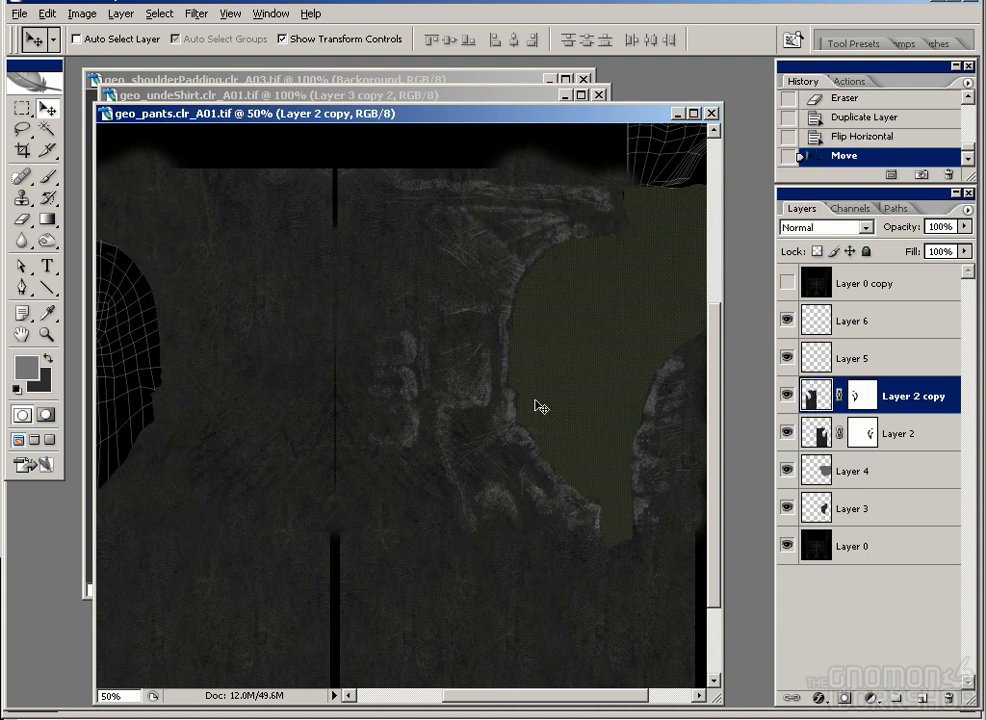
Step: Duplicate Layer 3, flip the copy horizontally, and align it with the opposite leg's inner fabric area
left_click_drag(822, 508, 921, 697)
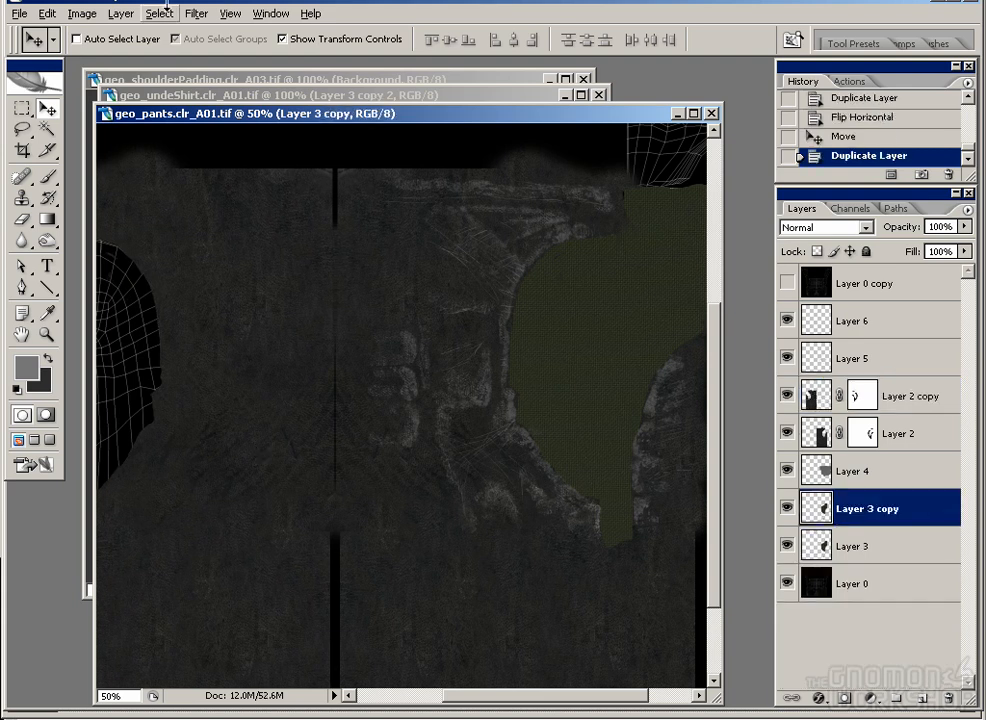
left_click(60, 14)
mouse_move(150, 323)
left_click(350, 510)
left_click_drag(405, 367, 338, 361)
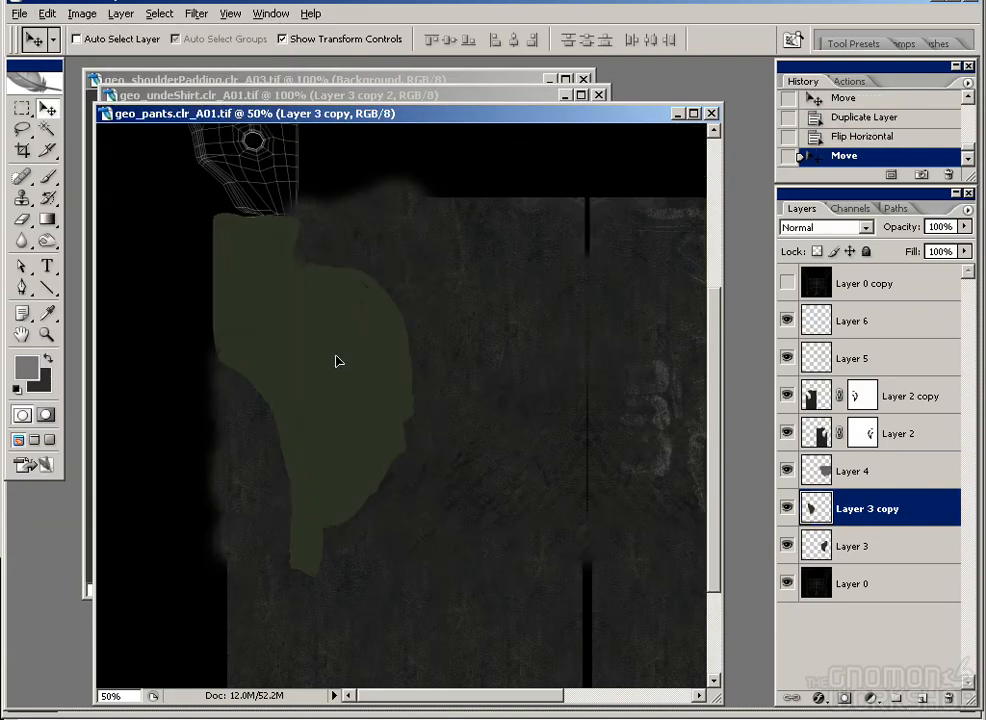
Step: Duplicate the Layer 4 weave overlay, flip the copy horizontally, and place it over the opposite leg's green fabric
left_click(820, 471)
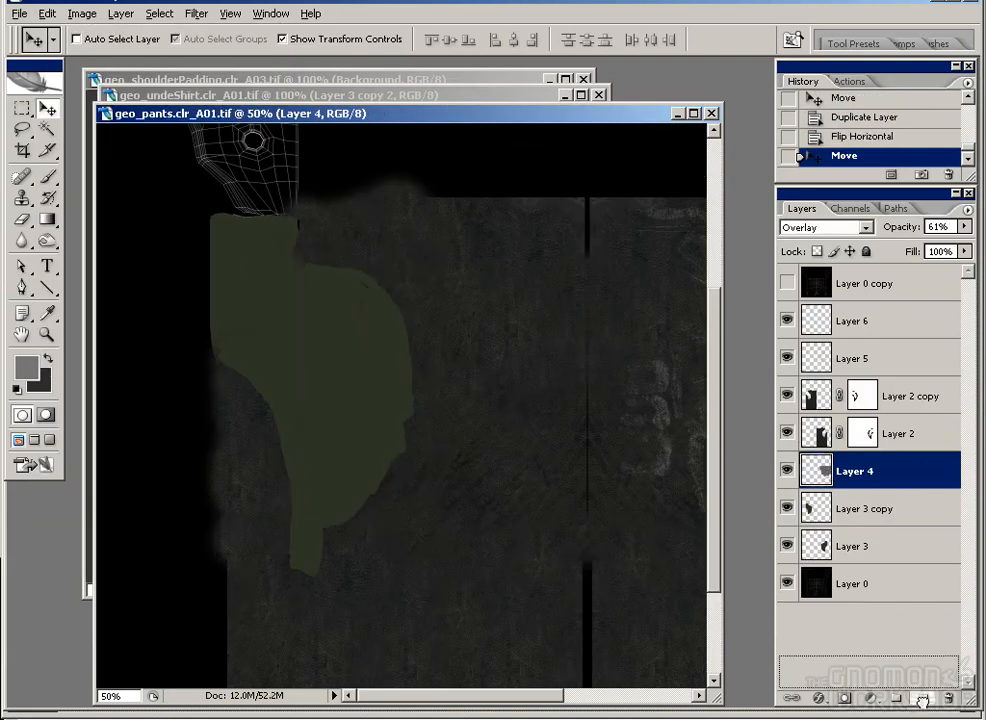
left_click_drag(820, 471, 921, 697)
left_click(47, 14)
mouse_move(145, 325)
left_click(360, 508)
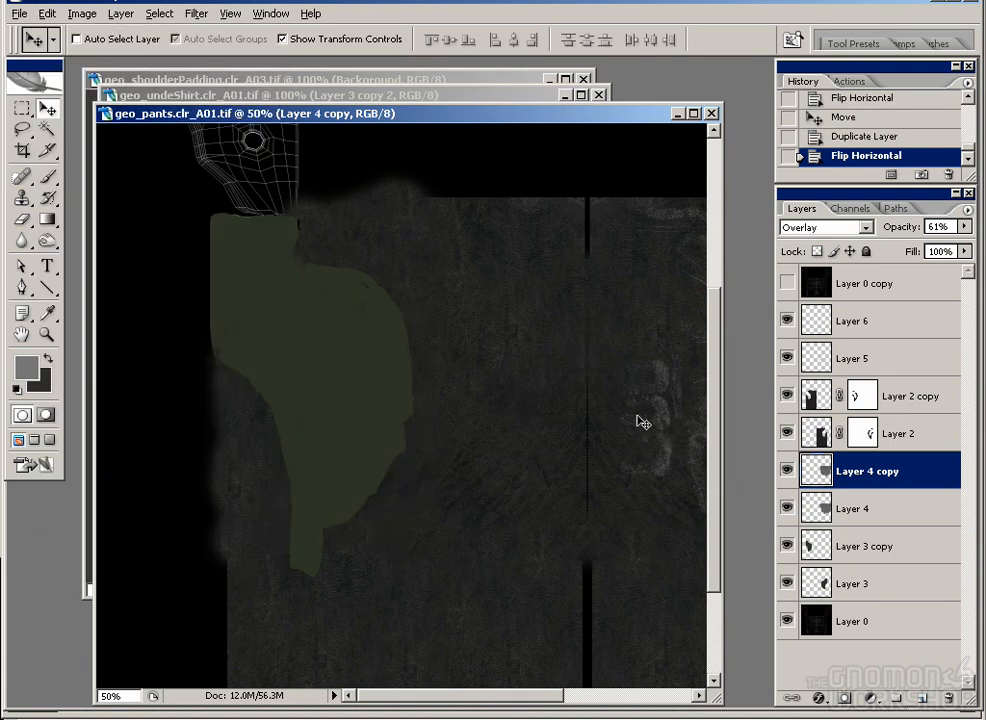
left_click_drag(281, 442, 336, 421)
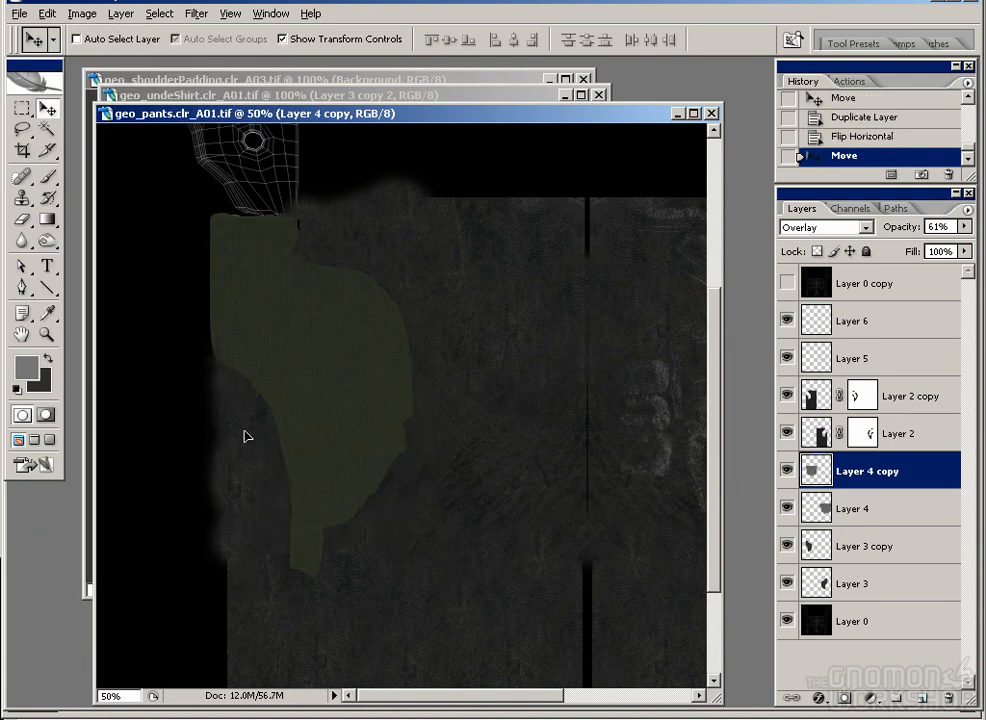
Step: Rename Layer 5 to "worn" and Layer 6 to "scratches"
left_click_drag(662, 400, 478, 427)
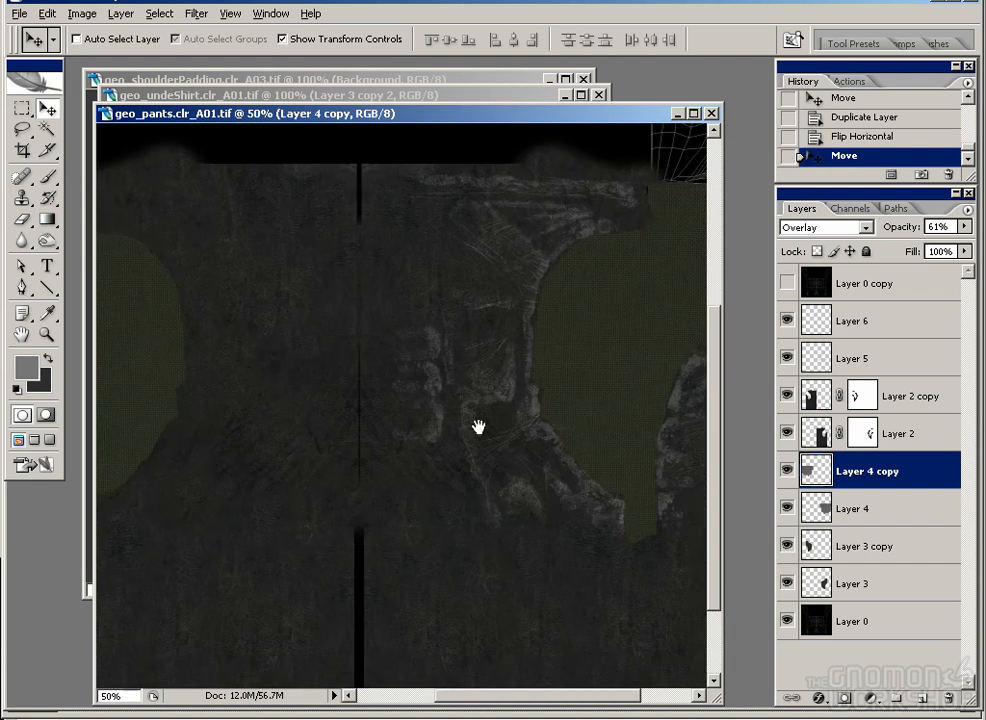
left_click(872, 364)
double_click(862, 357)
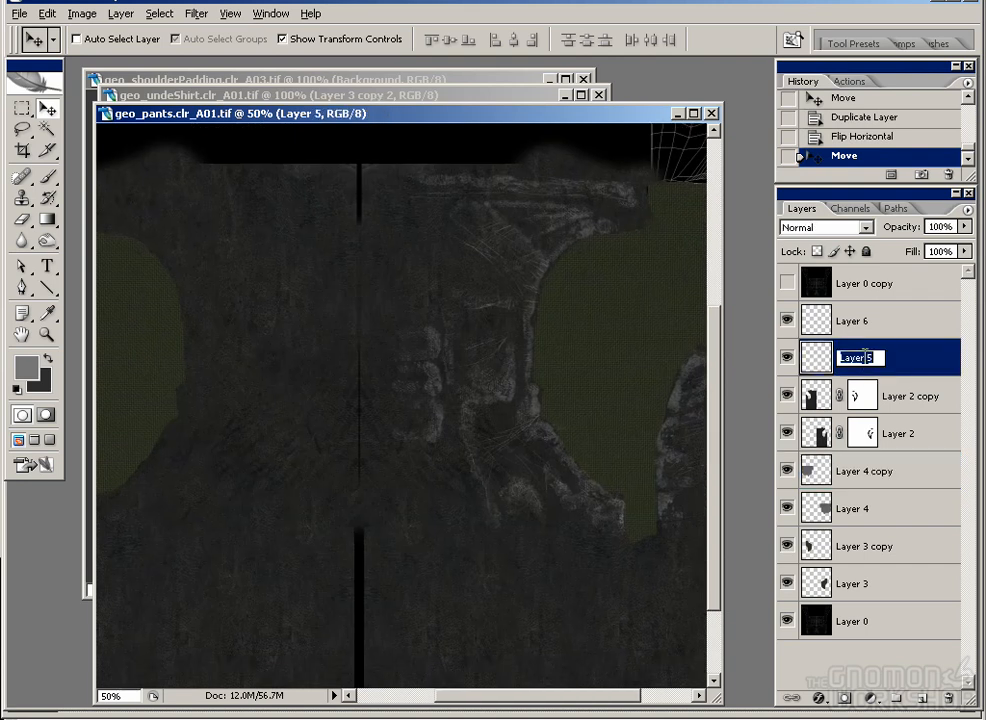
type("worn")
key("Return")
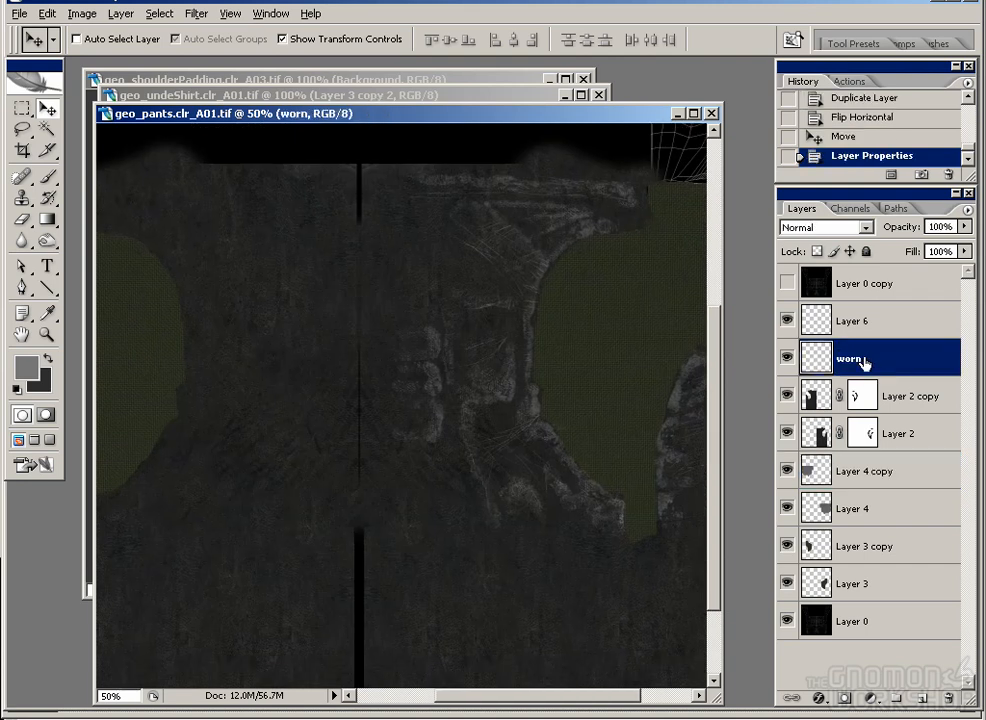
double_click(859, 319)
type("scratches")
key("Return")
Step: Duplicate the worn layer, flip the copy horizontally, and align it with the opposite half of the pants
left_click(848, 358)
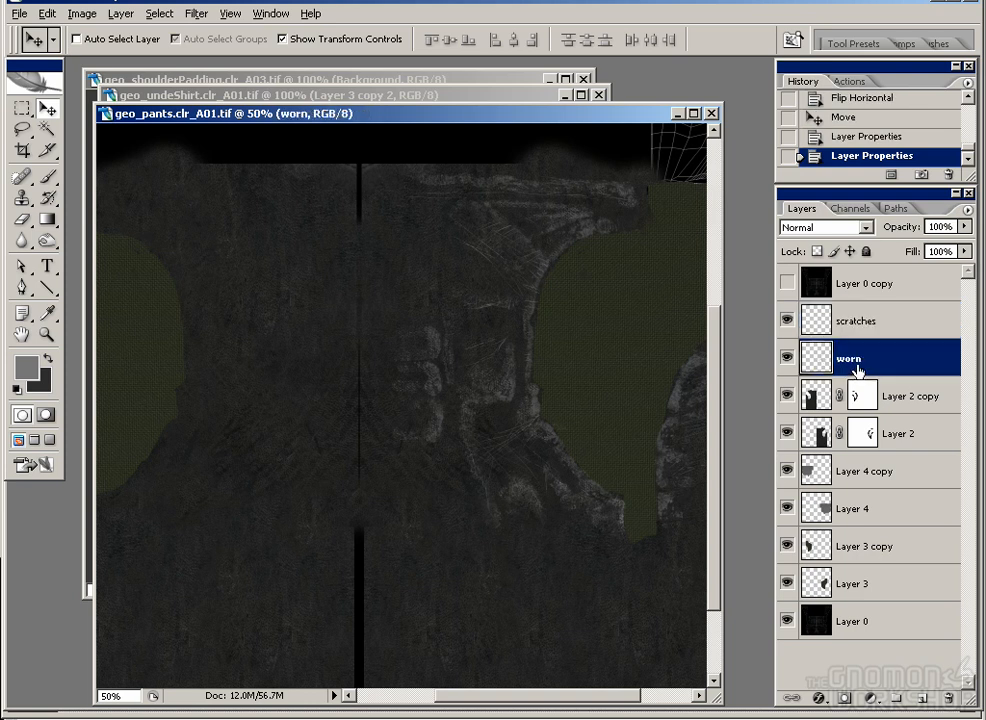
key("ctrl+j")
left_click(47, 13)
mouse_move(172, 321)
left_click(335, 534)
left_click_drag(321, 379, 282, 385)
Step: Duplicate the scratches layer, flip the copy horizontally, and align it with the mirrored wear on the opposite half
left_click(856, 321)
key("ctrl+j")
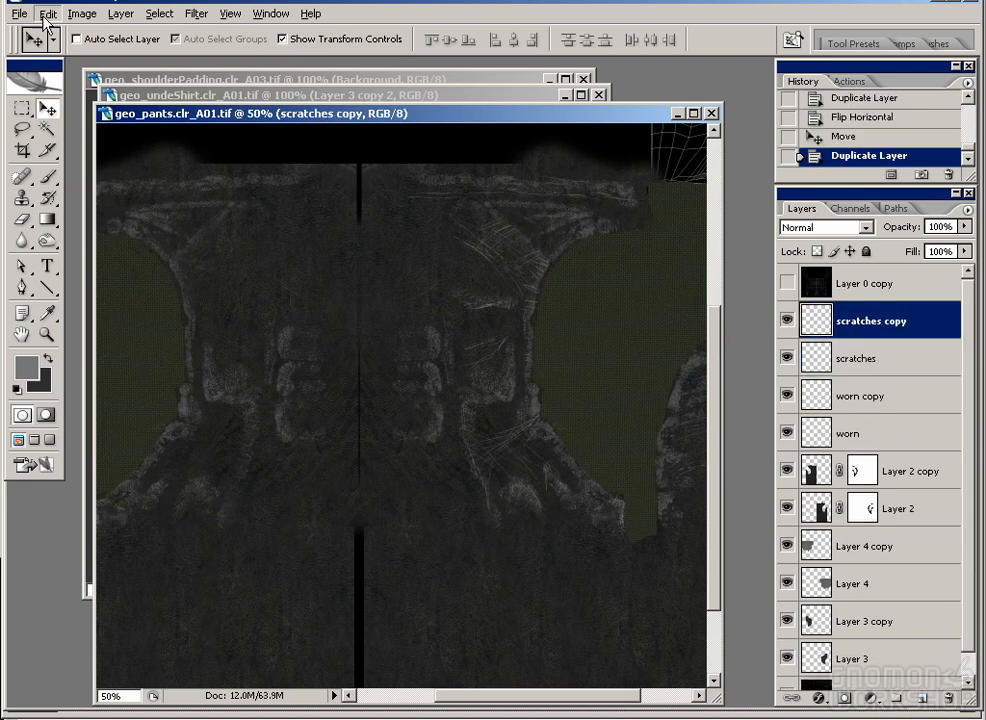
left_click(46, 14)
mouse_move(136, 322)
left_click(350, 514)
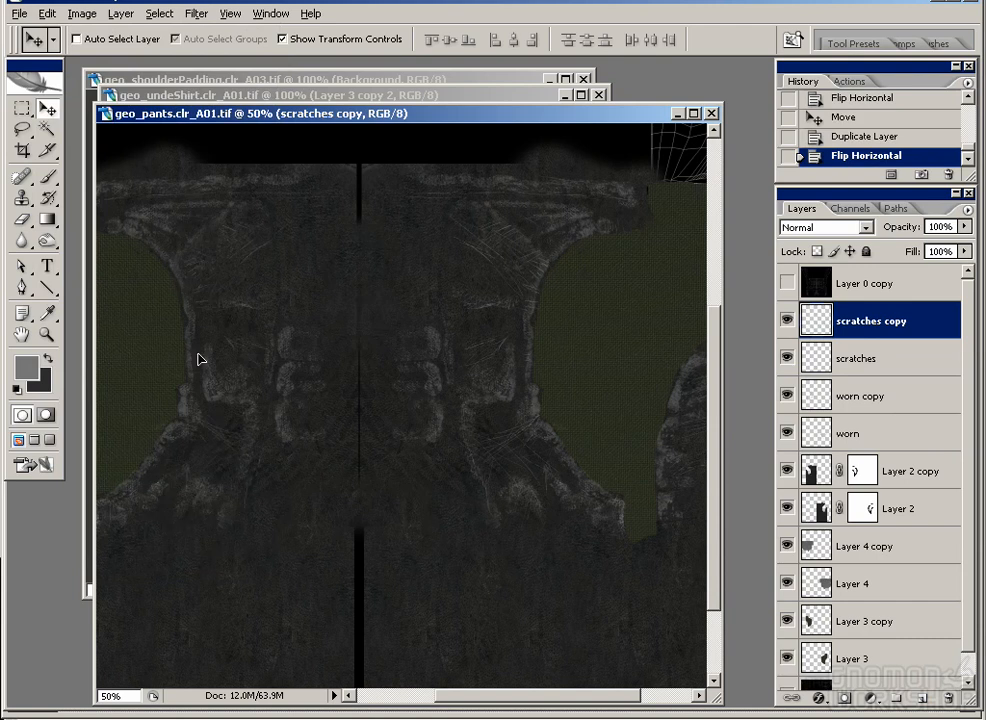
left_click_drag(197, 367, 200, 369)
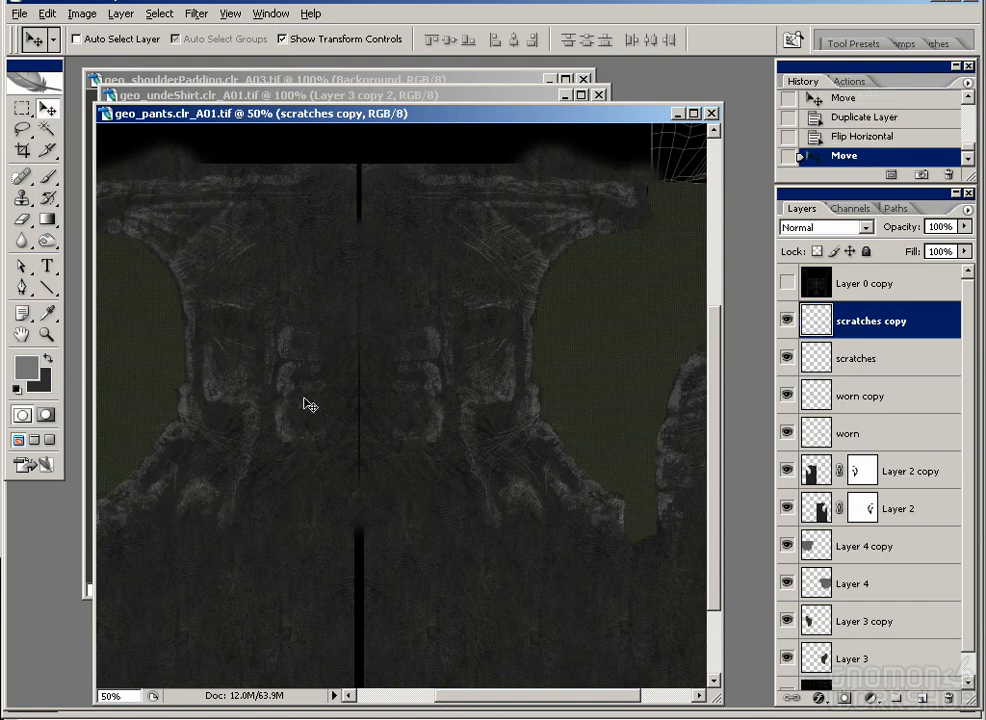
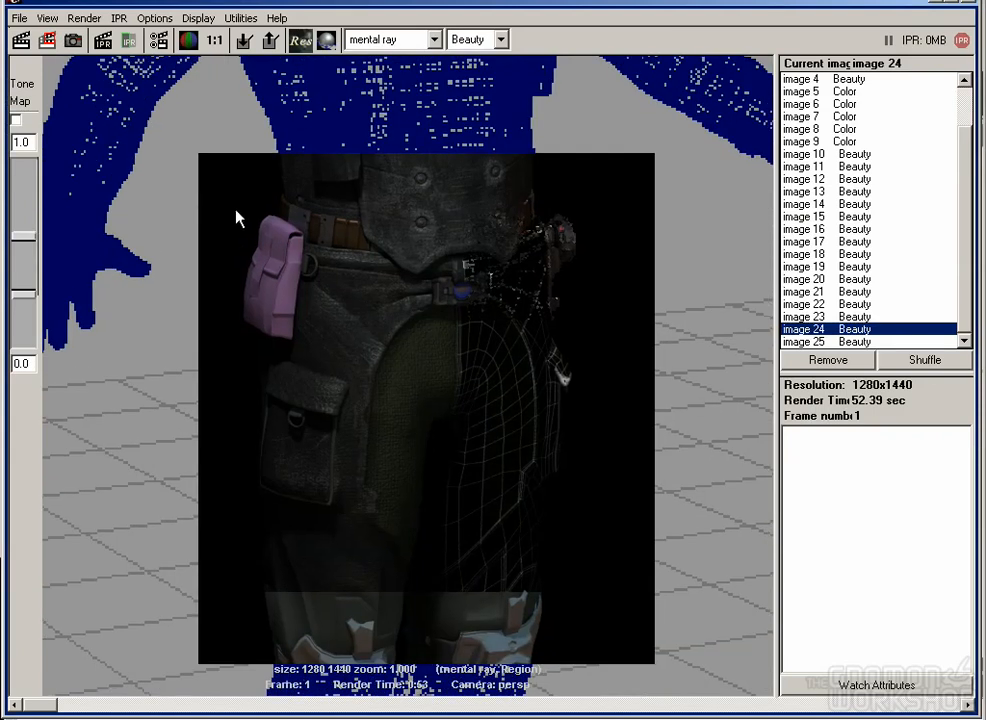
Step: In Maya's Render View, render the region covering both legs from belt to knees and compare it with the previous render
left_click_drag(236, 203, 572, 653)
left_click(215, 41)
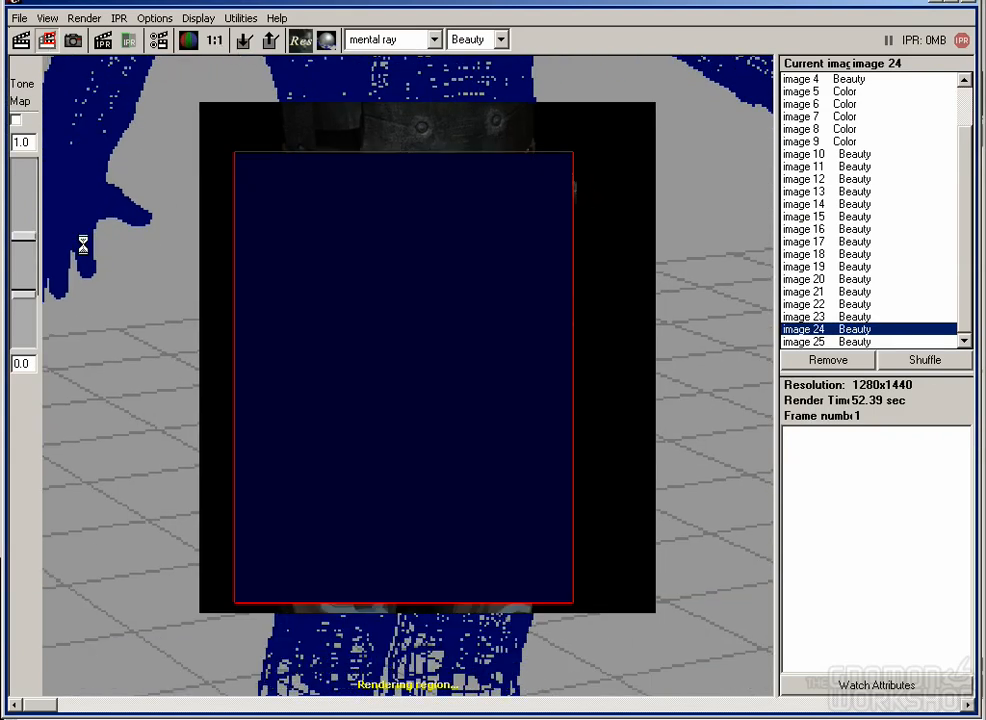
left_click(84, 357)
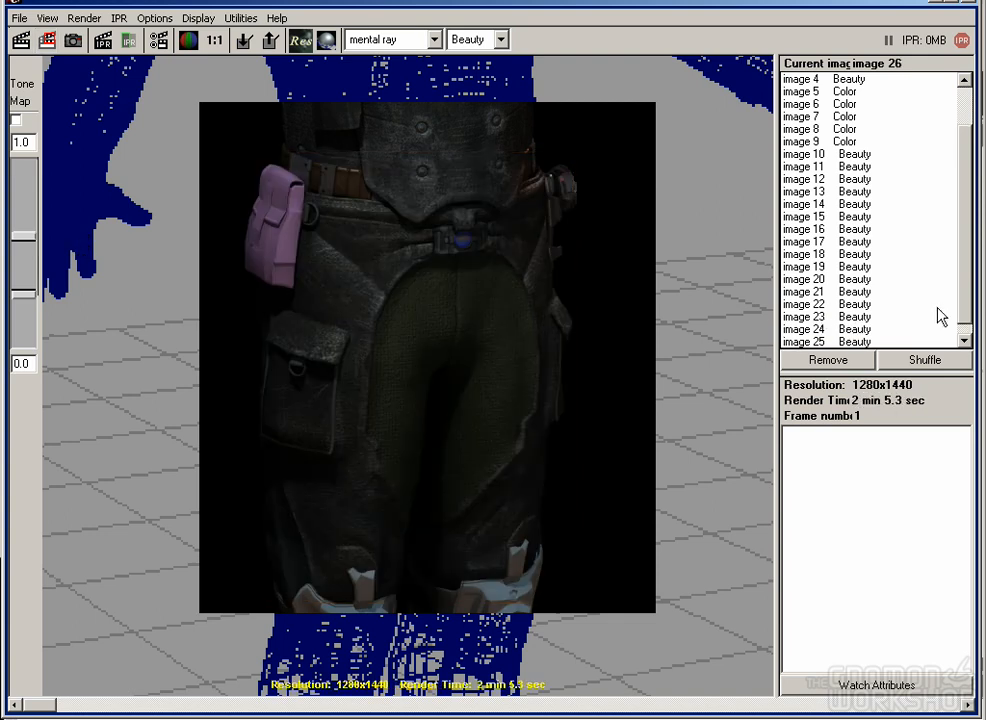
left_click(868, 330)
left_click(853, 342)
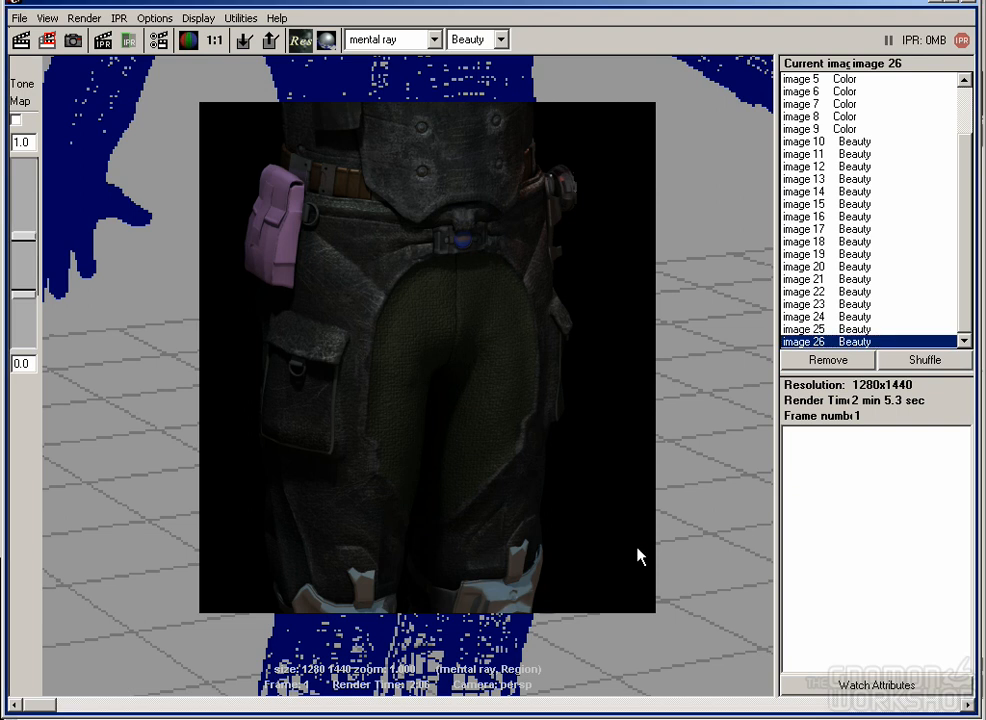
Step: Leave the Render View for Maya's main window and save the scene
left_click(937, 5)
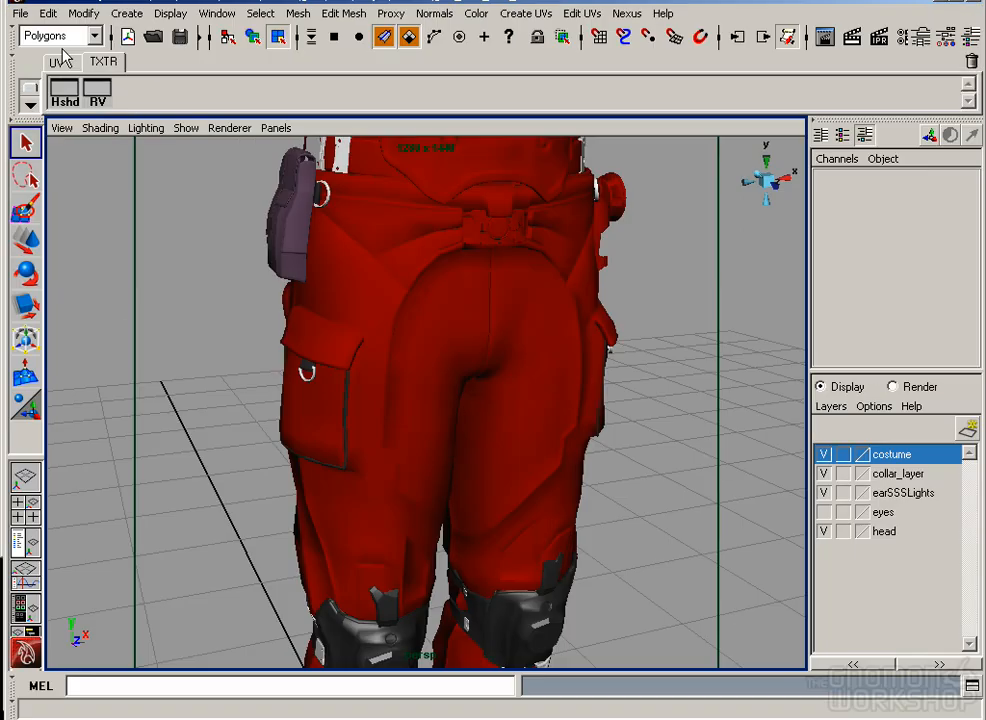
left_click(18, 13)
left_click(66, 81)
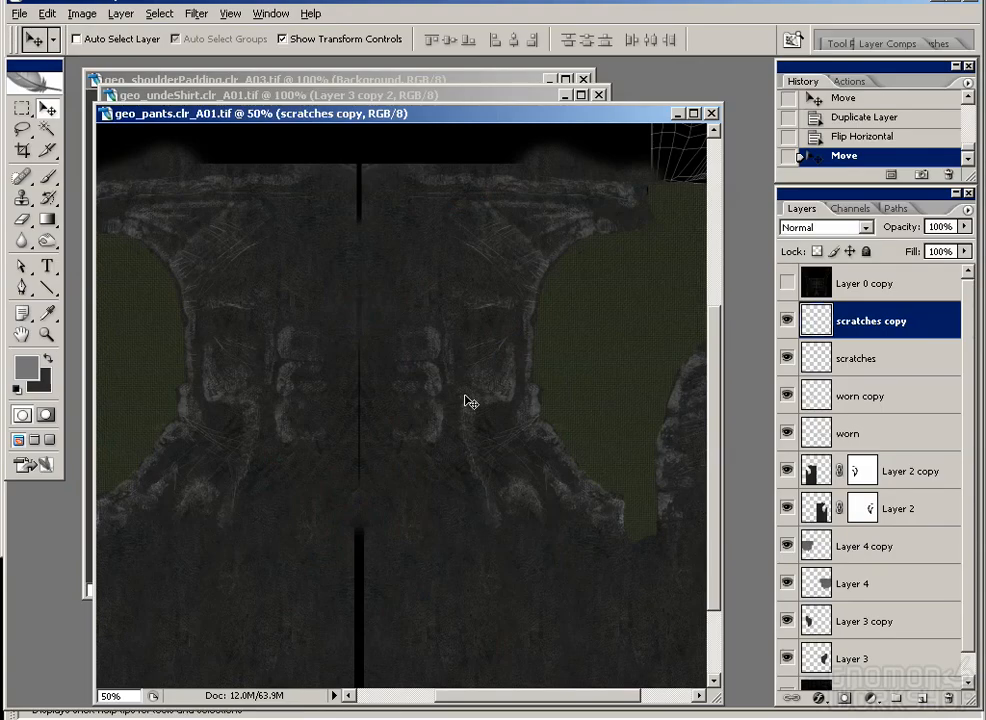
Step: Show the Layer 0 copy wireframe and erase the wear spilling past the belt's end on the worn layer
left_click(788, 284)
key("ctrl+plus")
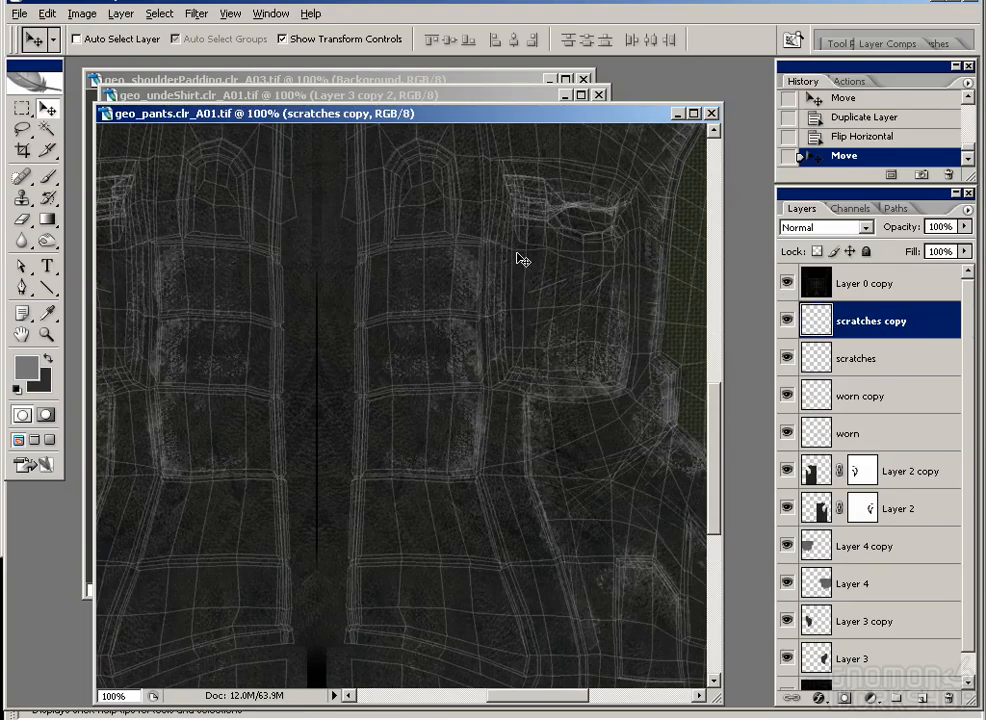
left_click_drag(520, 258, 270, 496)
left_click_drag(535, 317, 469, 380)
key("ctrl+plus")
mouse_move(571, 233)
left_mouse_down()
mouse_move(548, 315)
mouse_move(581, 293)
left_mouse_up()
key("e")
left_click(858, 398)
left_click(848, 431)
Step: Erase the mirrored wear that spills past the opposite belt end on the worn copy layer
key("space")
left_click_drag(248, 405, 887, 383)
left_click_drag(390, 359, 955, 351)
left_click_drag(279, 357, 501, 354)
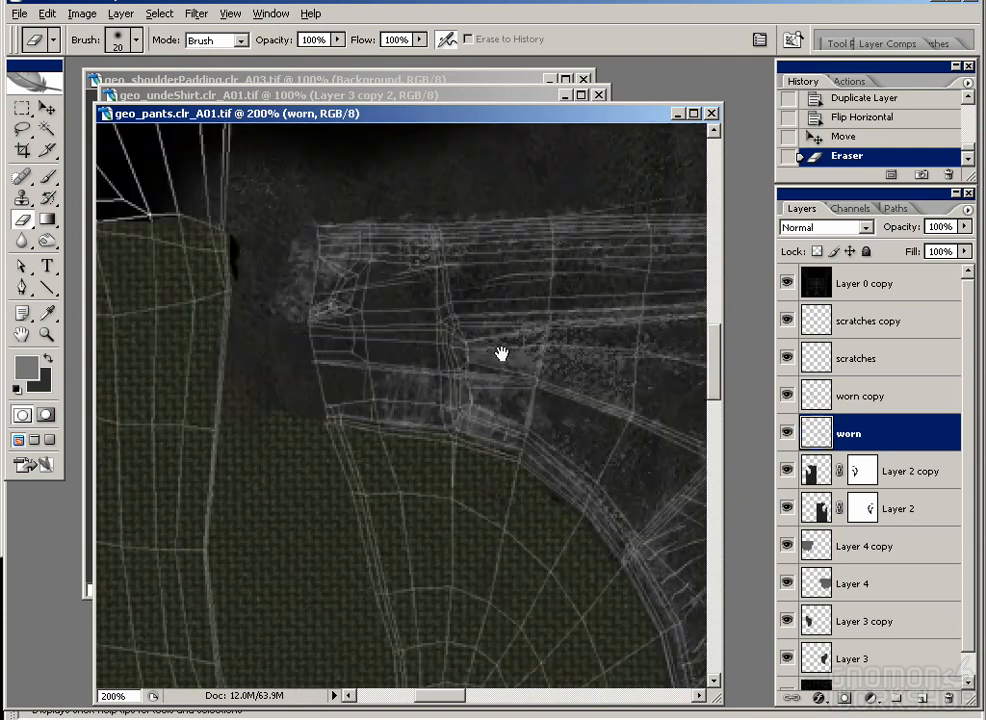
left_click(858, 398)
left_click_drag(341, 286, 337, 298)
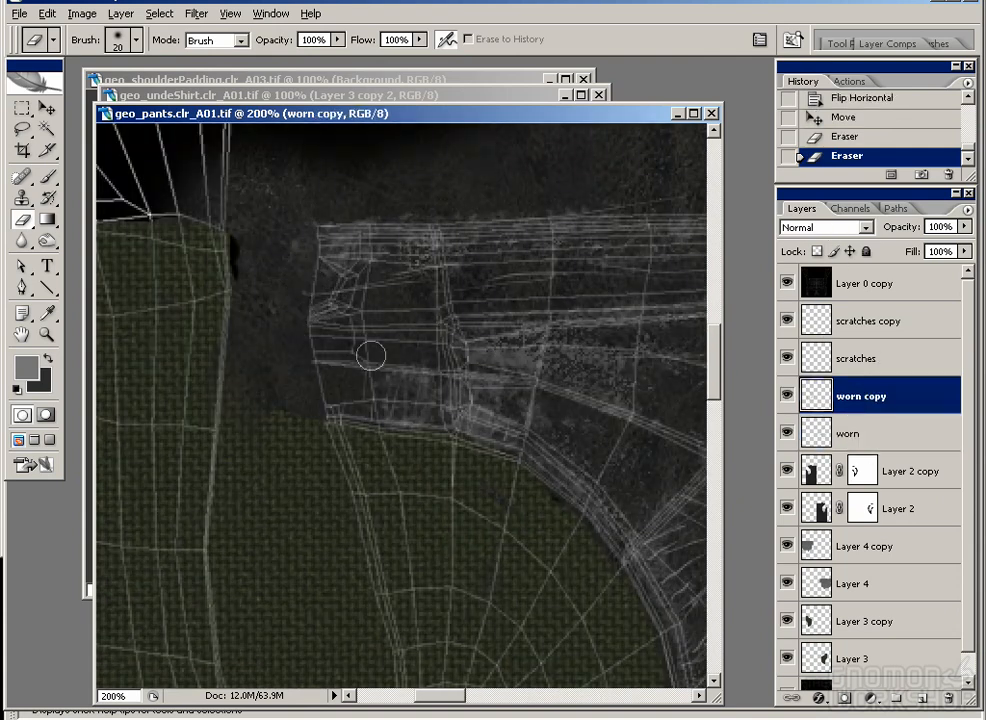
Step: Erase the worn copy layer's wear where it spills onto the green cloth along the leather's side edge
key("ctrl+minus")
key("ctrl+minus")
key("space")
left_click_drag(627, 482, 570, 388)
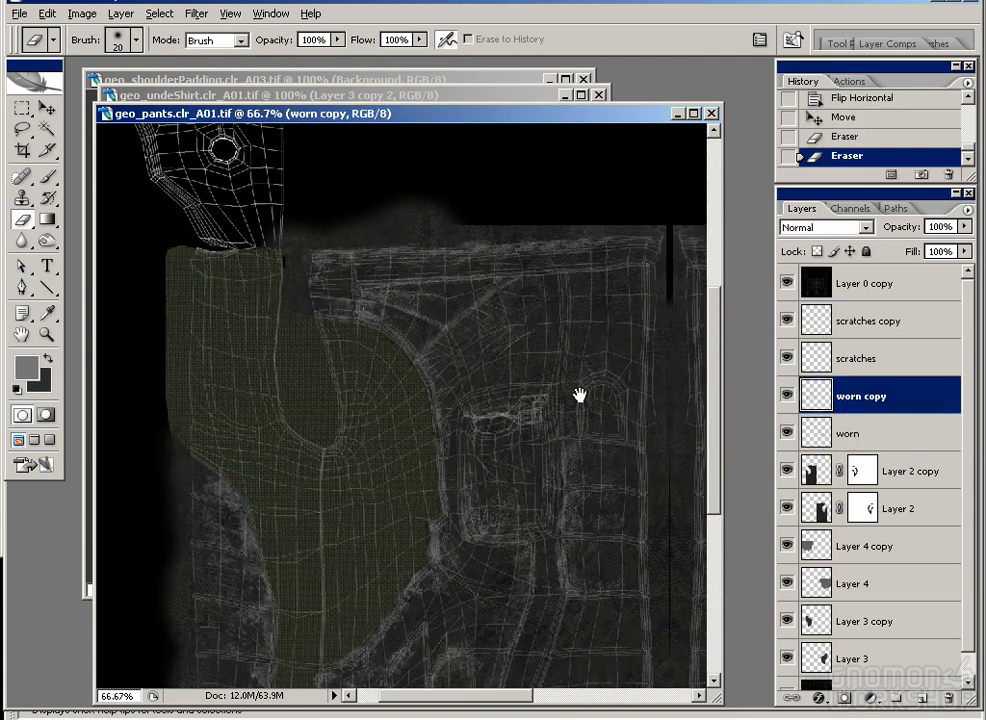
left_click_drag(680, 408, 440, 404)
left_click_drag(637, 420, 351, 435)
left_click_drag(470, 453, 452, 457)
key("space")
mouse_move(525, 509)
left_mouse_down()
mouse_move(592, 374)
mouse_move(942, 359)
left_mouse_up()
key("ctrl+plus")
key("ctrl+plus")
left_click_drag(193, 326, 200, 255)
key("space")
left_click_drag(165, 385, 327, 267)
mouse_move(225, 446)
left_mouse_down()
mouse_move(233, 409)
mouse_move(346, 260)
left_mouse_up()
key("space")
mouse_move(154, 474)
left_mouse_down()
mouse_move(277, 394)
mouse_move(209, 607)
left_mouse_up()
key("space")
left_click_drag(369, 166, 329, 305)
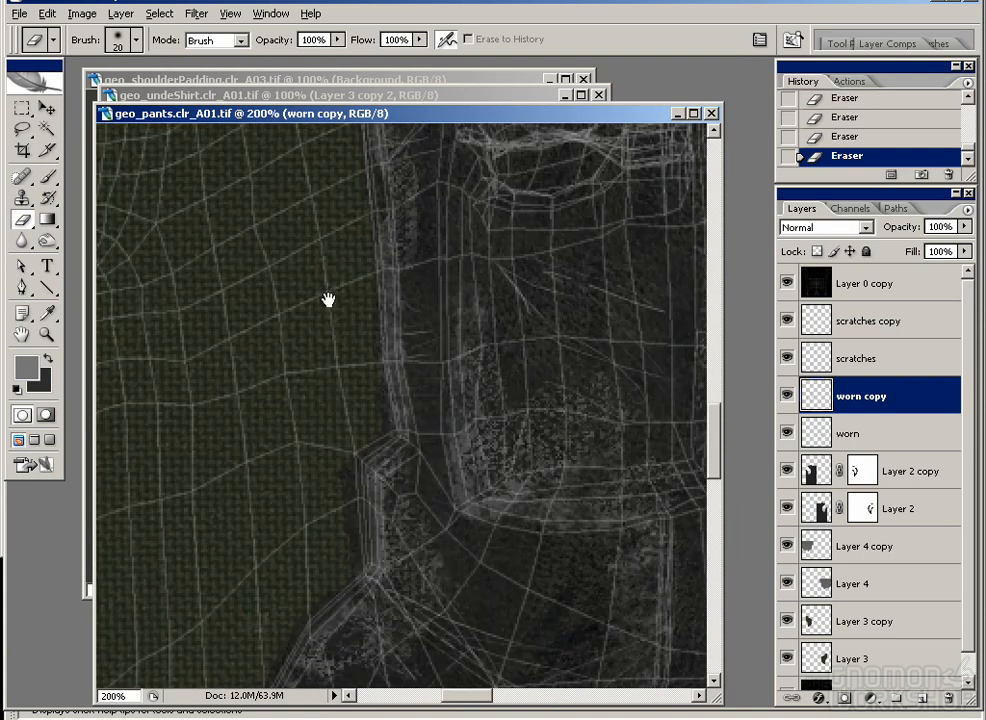
Step: Follow the leather's edge down and erase the worn copy layer's overspill around the cloth panel's narrow lower end
scroll(362, 288, "up", 3)
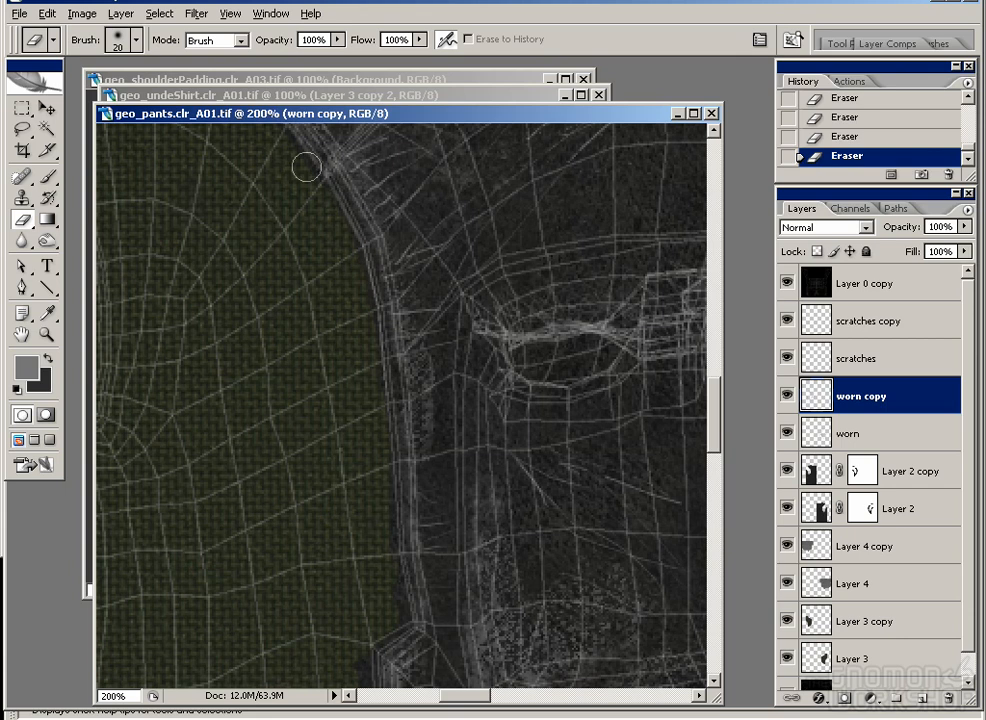
key("space")
left_click_drag(336, 206, 426, 416)
key("space")
mouse_move(100, 640)
left_mouse_down()
mouse_move(293, 414)
mouse_move(437, 194)
left_mouse_up()
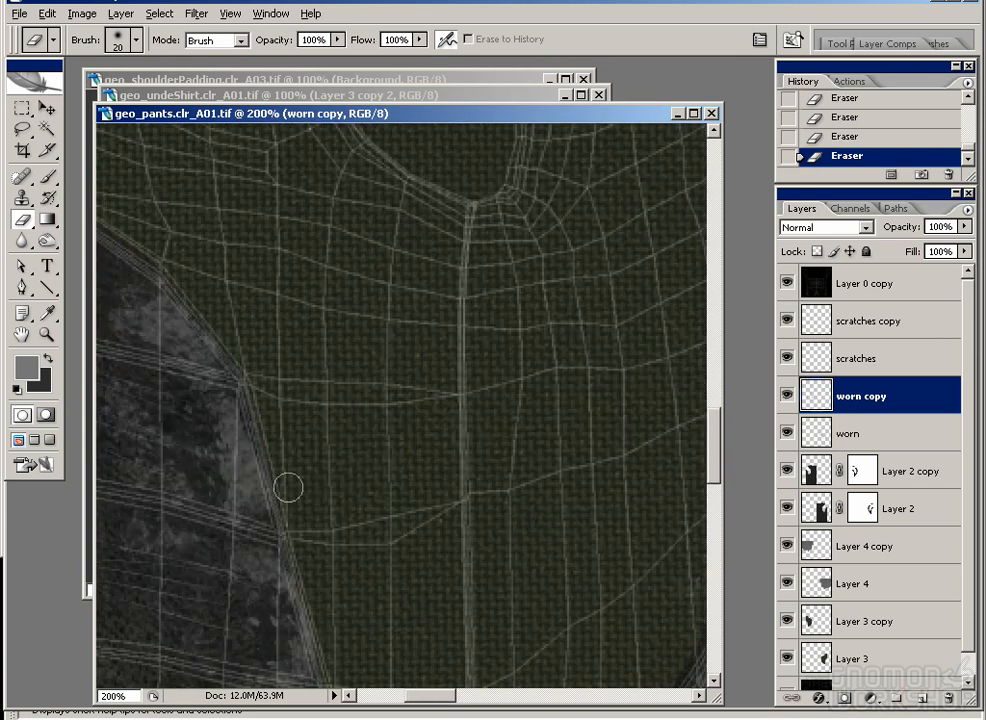
scroll(212, 324, "down", 6)
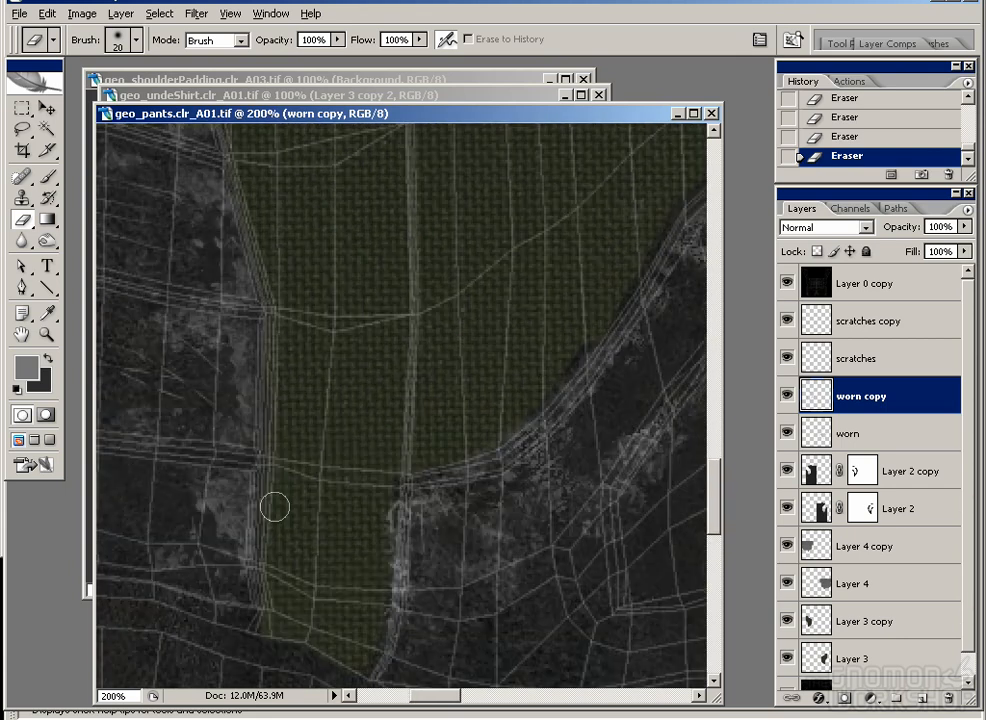
mouse_move(360, 543)
left_mouse_down()
mouse_move(383, 580)
mouse_move(392, 509)
mouse_move(453, 451)
left_mouse_up()
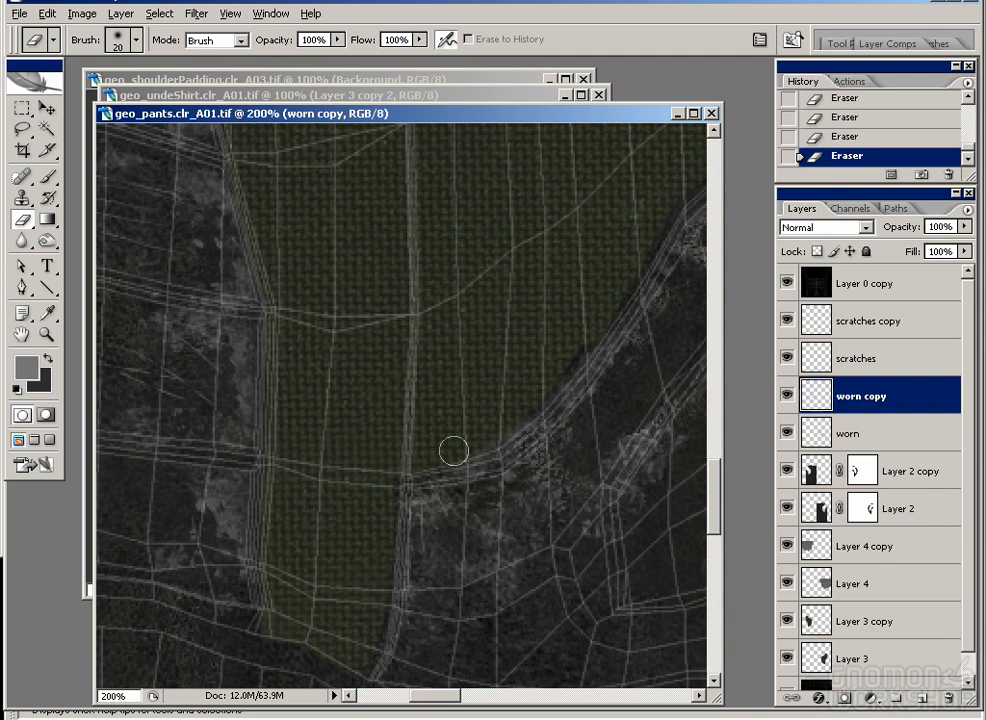
Step: Paint black on the Layer 2 copy mask with a hard 19 px brush to trim the leather along the cloth border
left_click(860, 478)
key("d")
key("b")
left_click(118, 40)
left_click(224, 211)
left_click(184, 208)
key("Return")
key("x")
left_click_drag(577, 339, 644, 240)
left_click_drag(678, 165, 530, 332)
mouse_move(502, 389)
left_mouse_down()
mouse_move(561, 227)
mouse_move(556, 215)
left_mouse_up()
mouse_move(564, 164)
left_mouse_down()
mouse_move(509, 291)
mouse_move(530, 205)
left_mouse_up()
left_click_drag(508, 130, 486, 359)
left_click_drag(440, 222, 488, 476)
left_click_drag(437, 336, 425, 321)
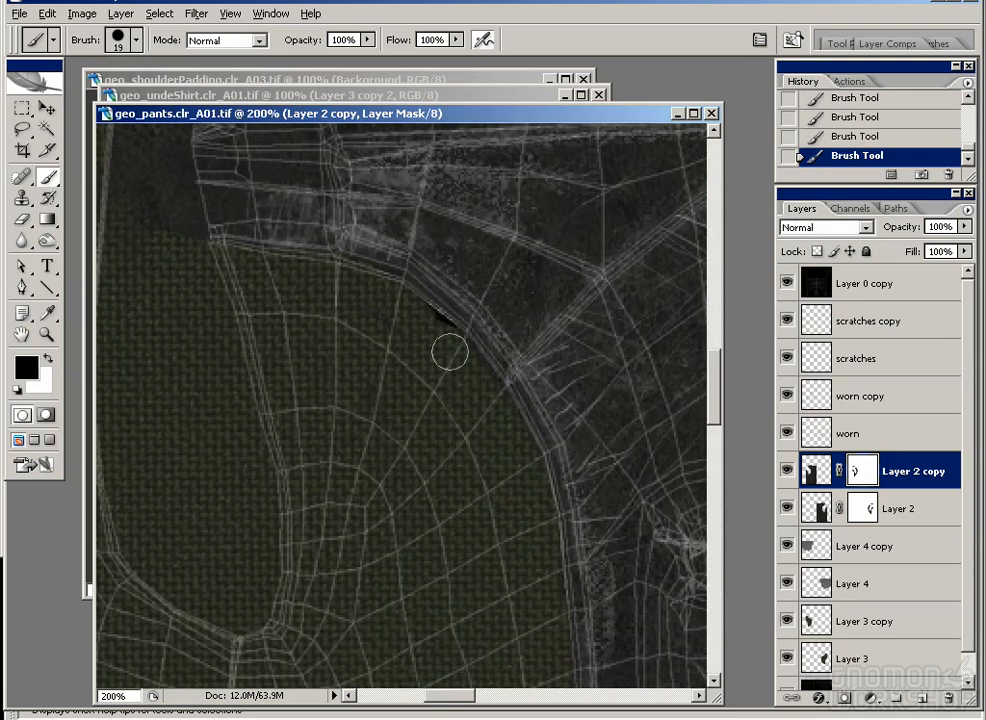
Step: Paint white on the Layer 2 copy mask to fill the dark gap along the curved hip edge
key("z")
key("x")
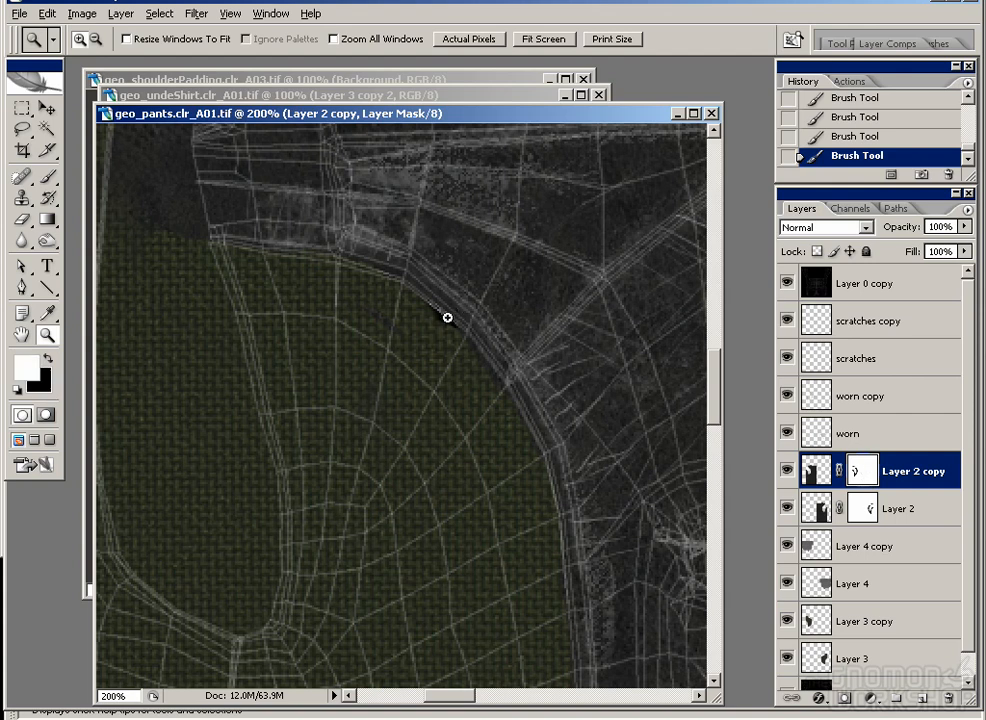
key("b")
key("x")
key("x")
left_click_drag(458, 302, 543, 261)
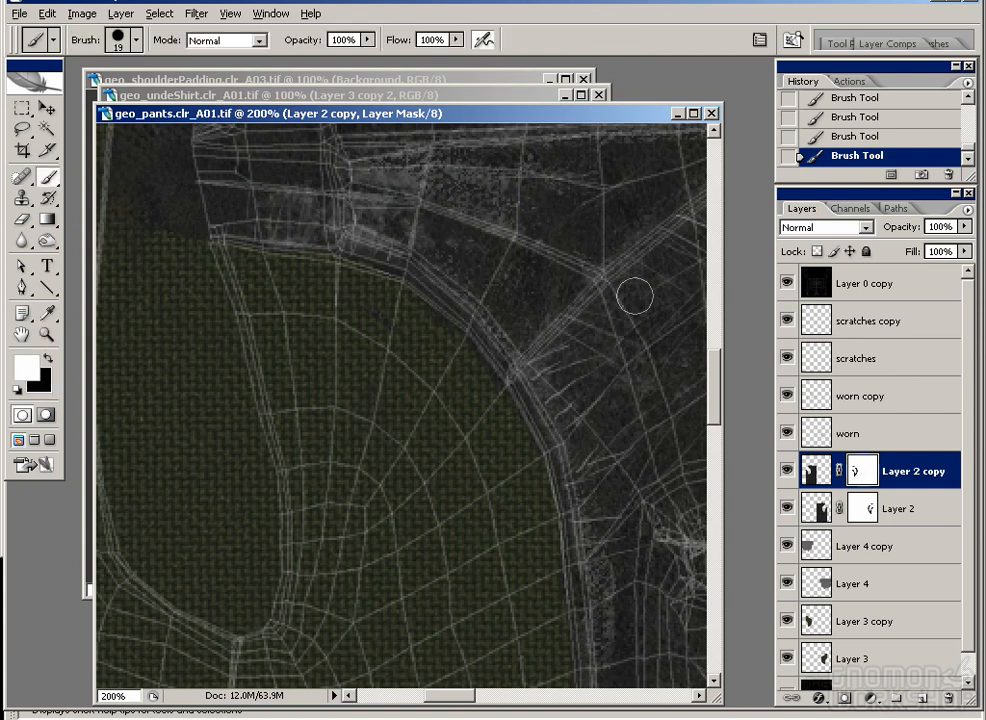
key("x")
left_click_drag(363, 414, 427, 486)
Step: Erase the wear spilling onto the cloth along the opposite hip and thigh edge on the worn layer
left_click(862, 508)
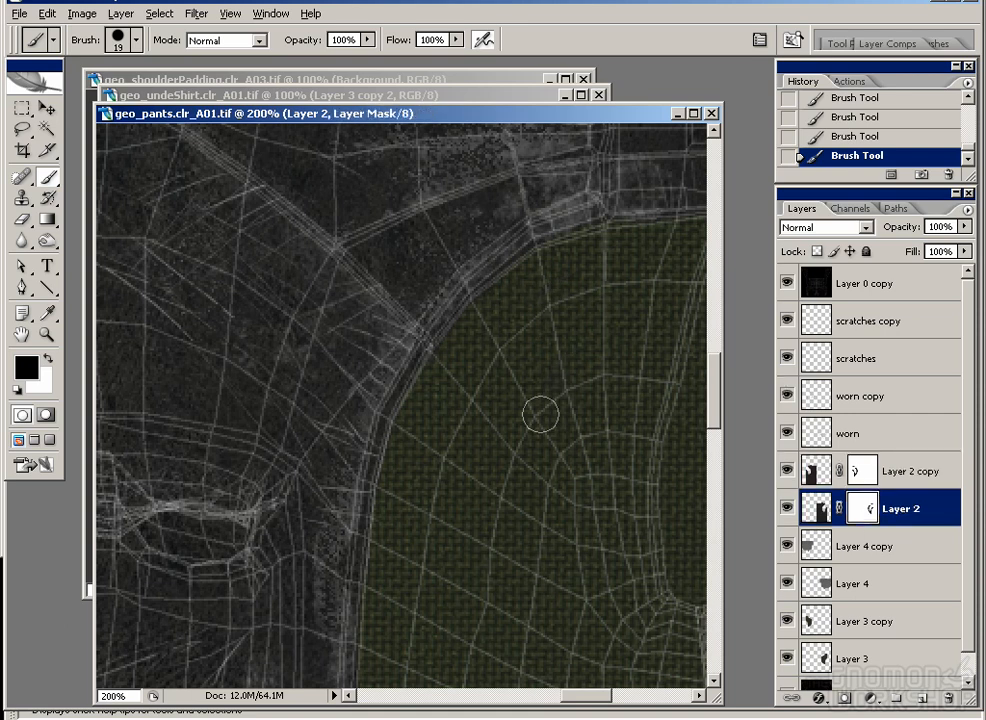
left_click_drag(530, 500, 527, 311)
left_click(866, 428)
key("e")
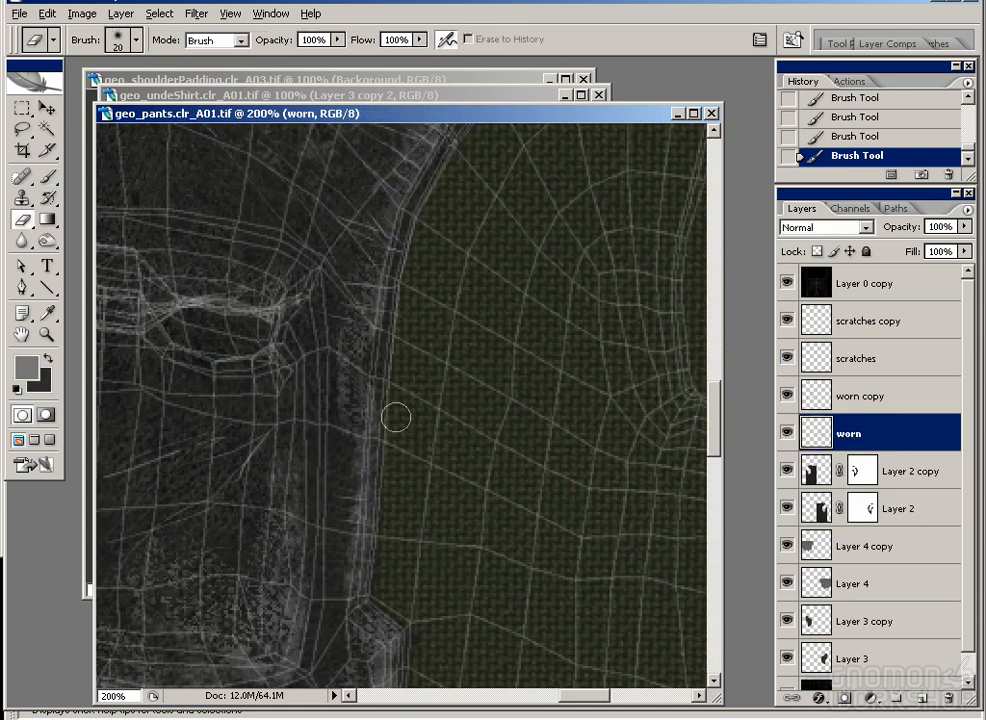
left_click_drag(387, 540, 388, 590)
mouse_move(388, 595)
left_mouse_down()
mouse_move(392, 458)
mouse_move(425, 513)
mouse_move(420, 568)
mouse_move(398, 446)
left_mouse_up()
left_click_drag(508, 650, 442, 521)
left_click_drag(442, 523, 431, 480)
mouse_move(471, 558)
left_mouse_down()
mouse_move(508, 590)
mouse_move(449, 511)
left_mouse_up()
left_click_drag(461, 549, 530, 572)
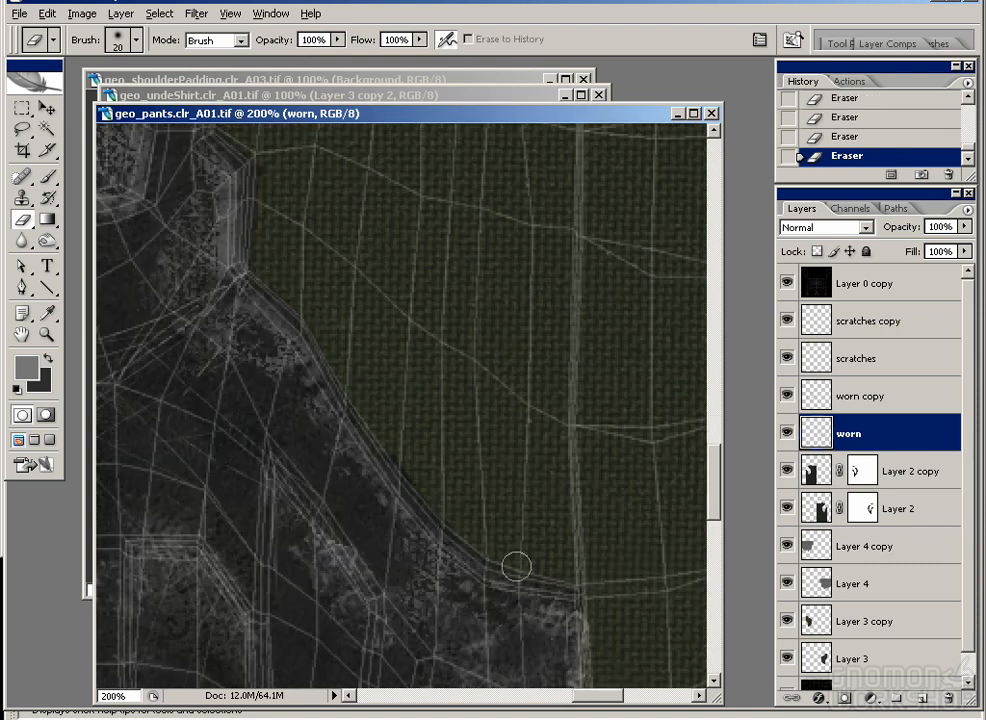
left_click_drag(590, 622, 500, 414)
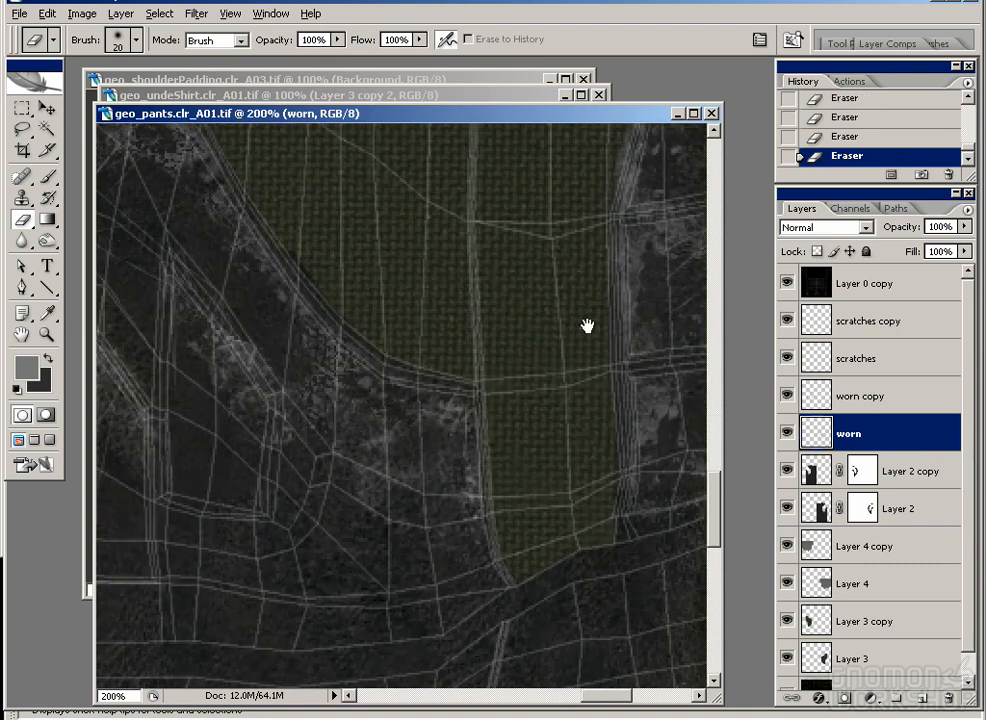
Step: Check the rest of the cloth panel's borders, then hide the Layer 0 copy wireframe and review the edges at 100%
left_click_drag(588, 297, 550, 440)
left_click_drag(595, 243, 491, 440)
left_click_drag(590, 180, 636, 463)
left_click_drag(479, 135, 613, 451)
left_click(787, 283)
key("ctrl+minus")
key("ctrl+minus")
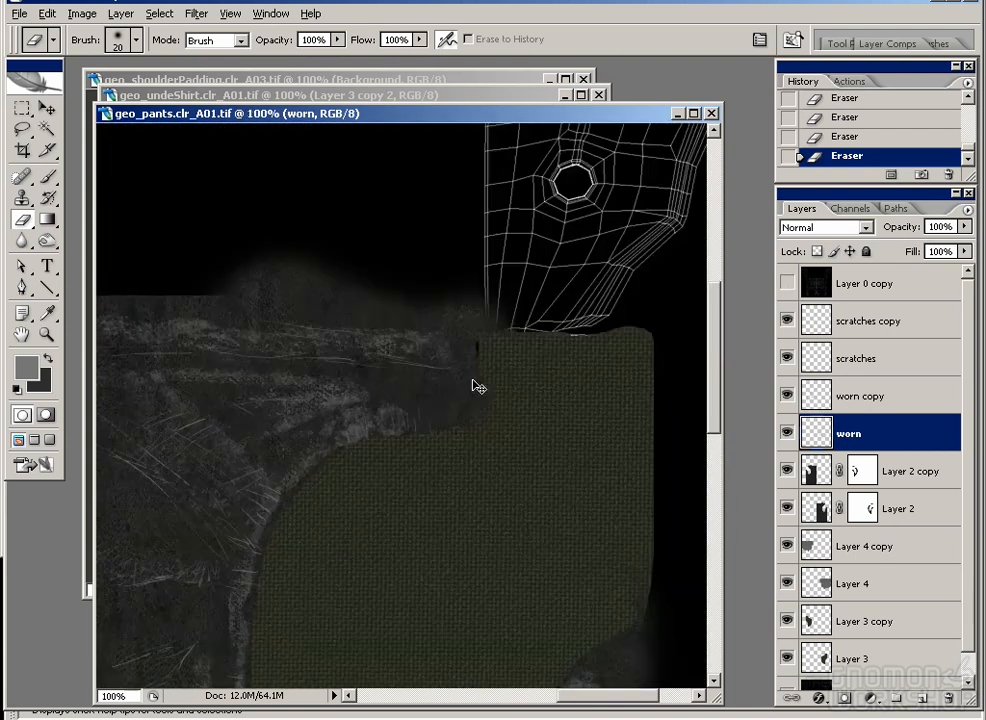
key("ctrl+plus")
left_click_drag(456, 472, 493, 277)
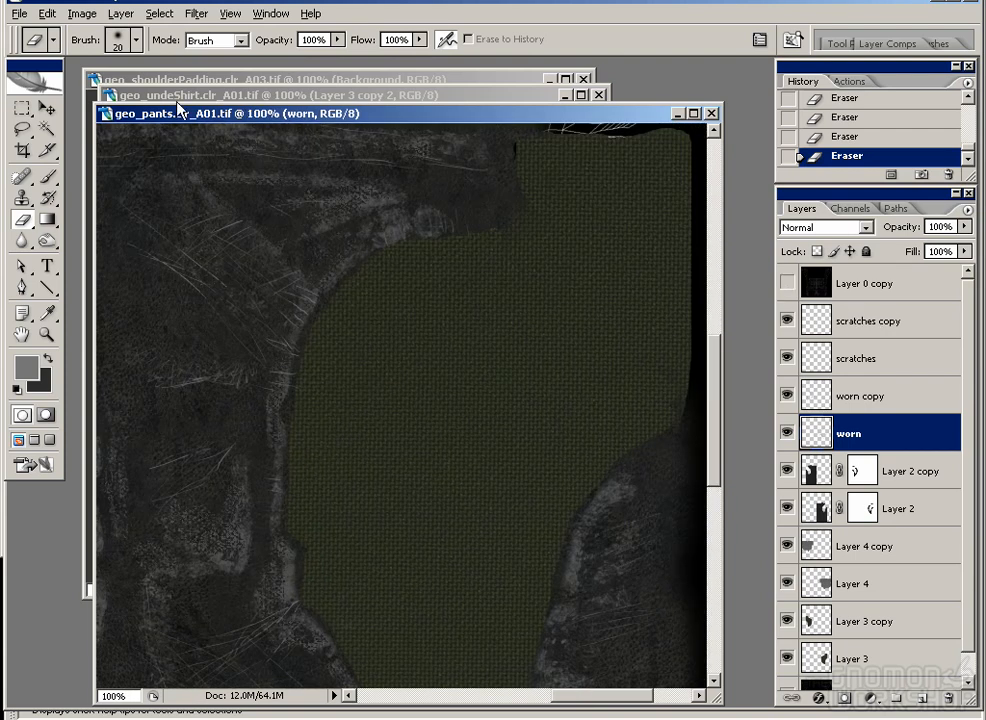
Step: Open leather_01.jpg from the images folder's workarea, browsing the files as thumbnails
left_click(19, 13)
left_click(50, 55)
left_click(537, 118)
left_click(537, 118)
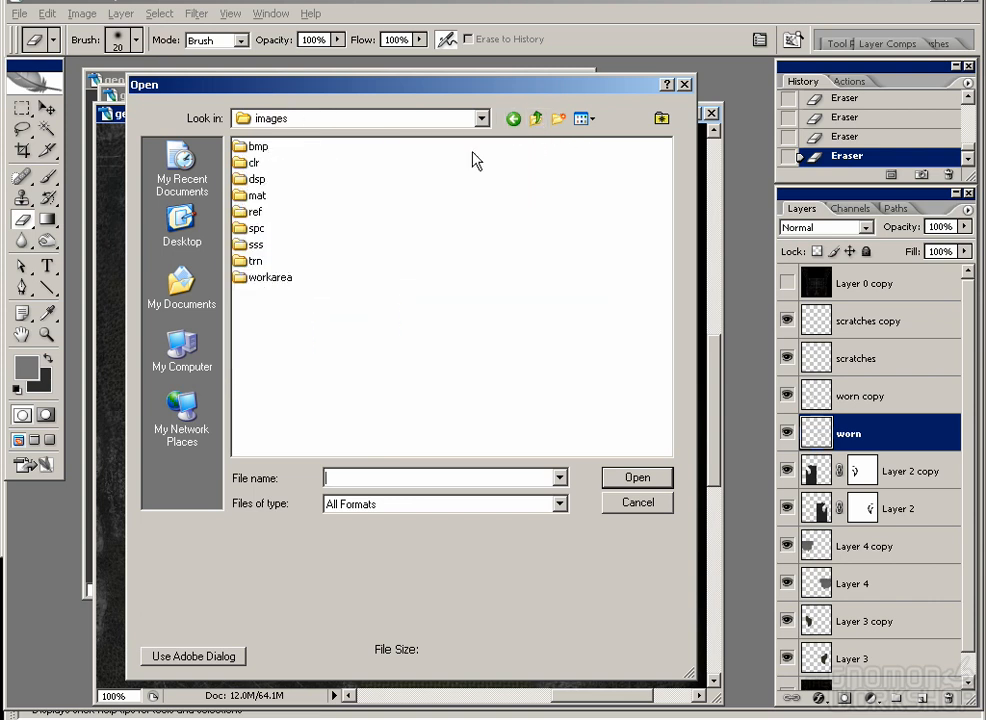
double_click(270, 277)
left_click(593, 119)
left_click(594, 139)
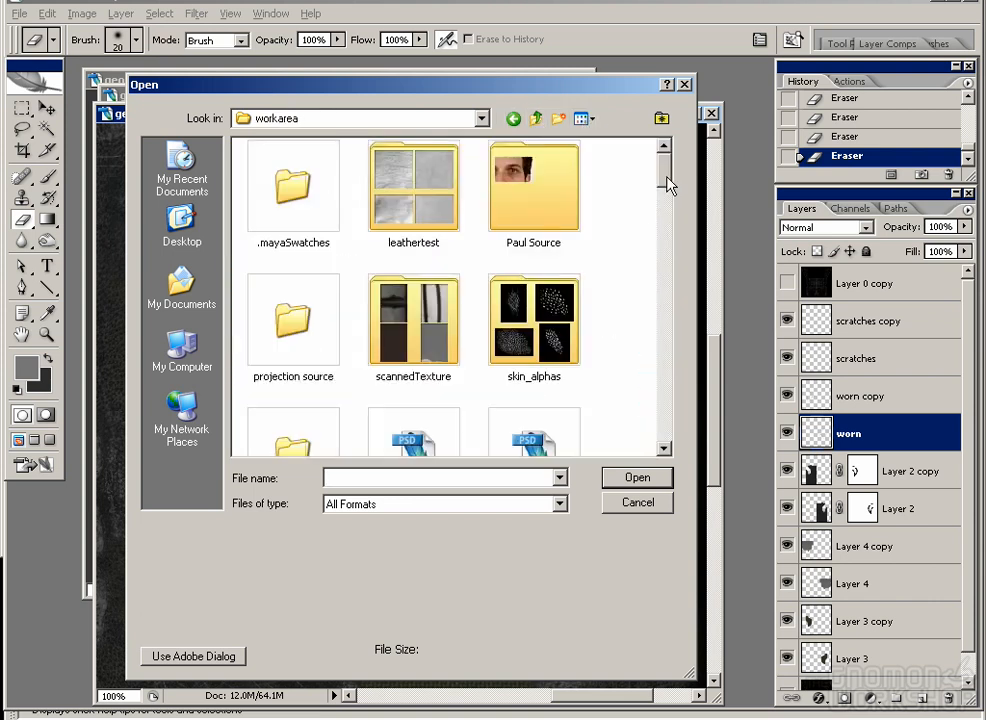
left_click_drag(676, 183, 673, 334)
left_click(293, 170)
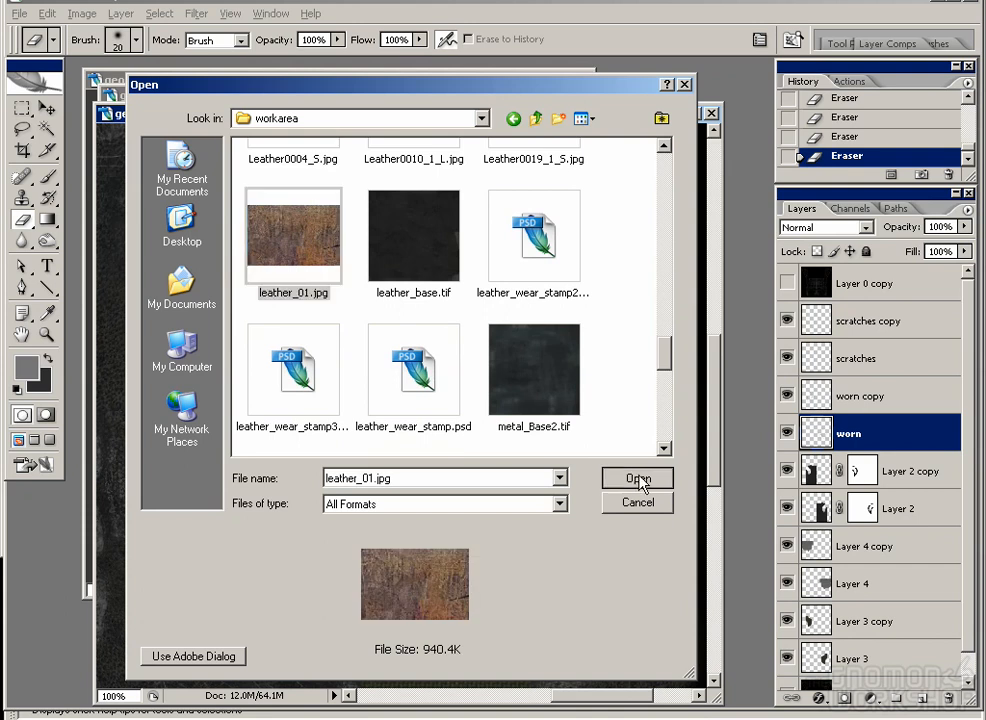
left_click(637, 477)
Step: Bring the leather_01.jpg image into geo_pants.clr_A01.tif as a new layer above the worn layer
left_click(47, 108)
left_click_drag(341, 296, 463, 515)
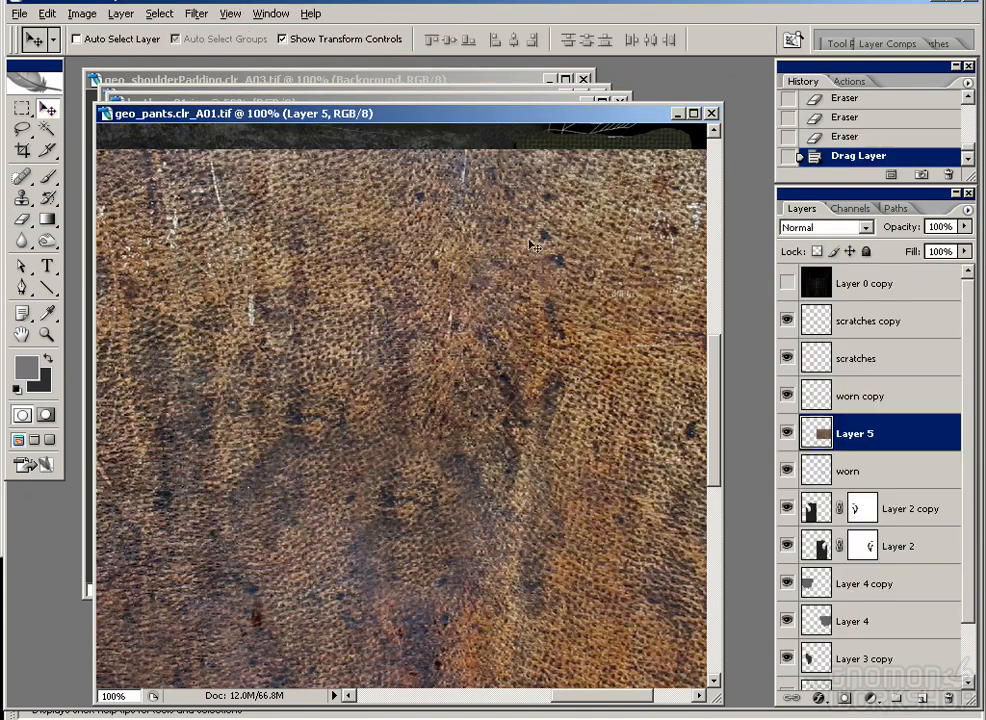
Step: Scale the brown leather texture on Layer 5 down and position it over the green cloth area of the pants
left_click_drag(152, 278, 302, 298)
left_click_drag(152, 170, 383, 386)
key("Return")
left_click_drag(470, 386, 291, 270)
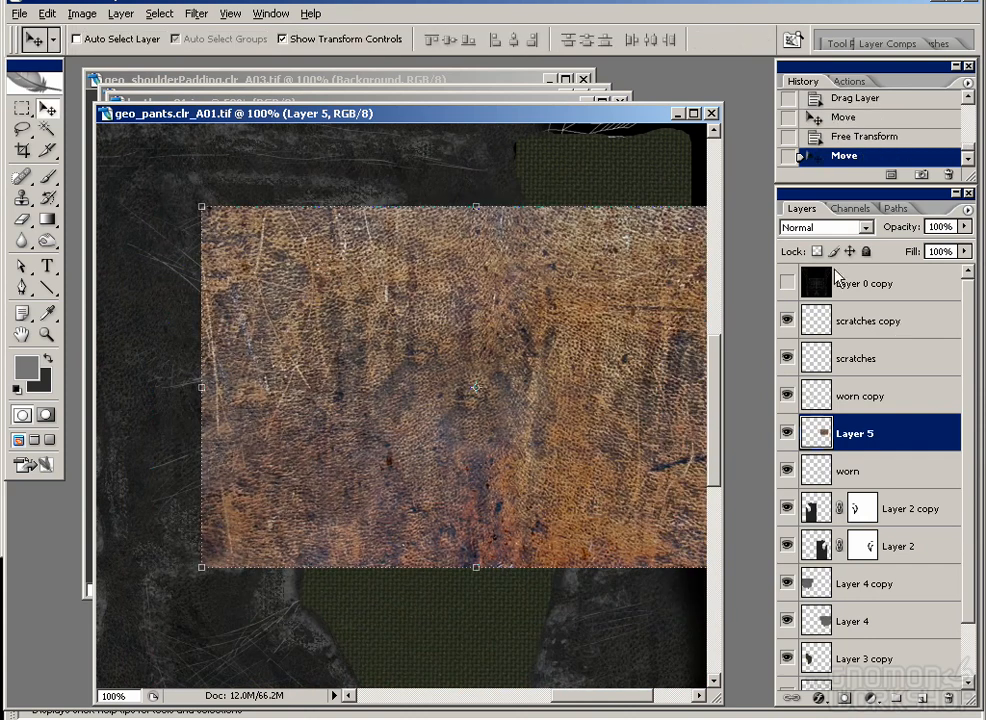
Step: Set Layer 5 to the Overlay blending mode and reduce its saturation to -87
left_click(818, 230)
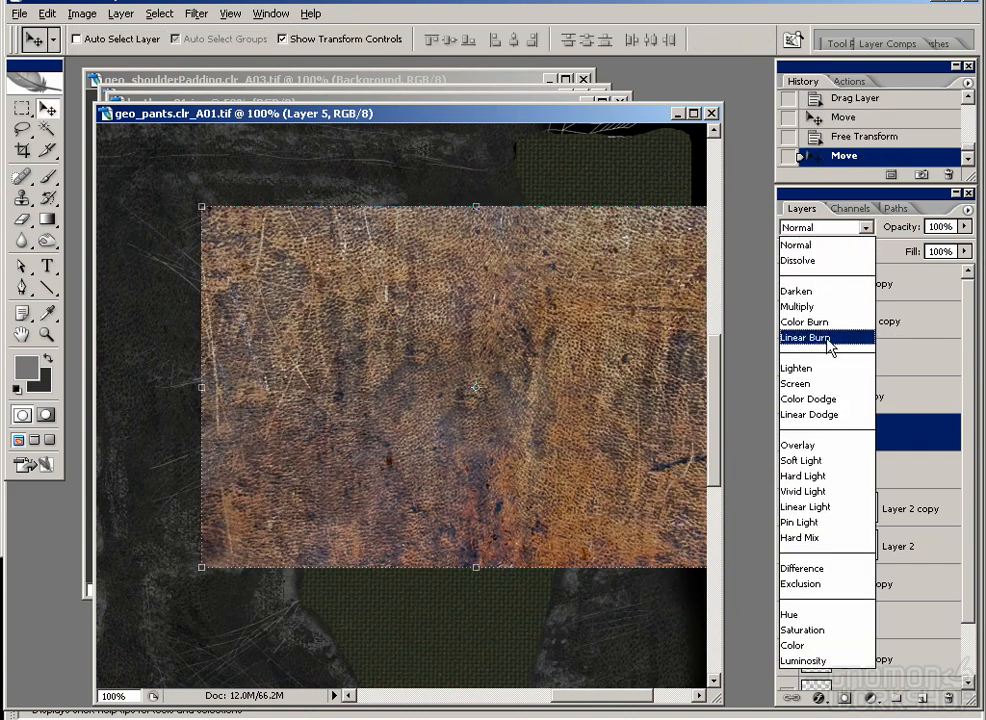
left_click(832, 442)
left_click(82, 13)
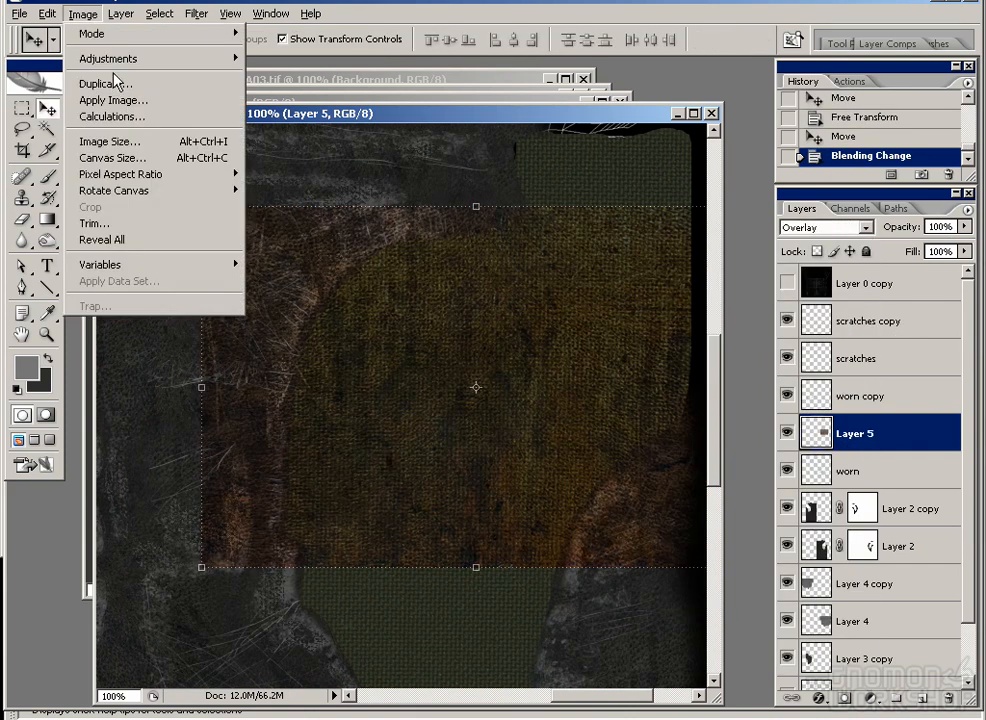
mouse_move(200, 59)
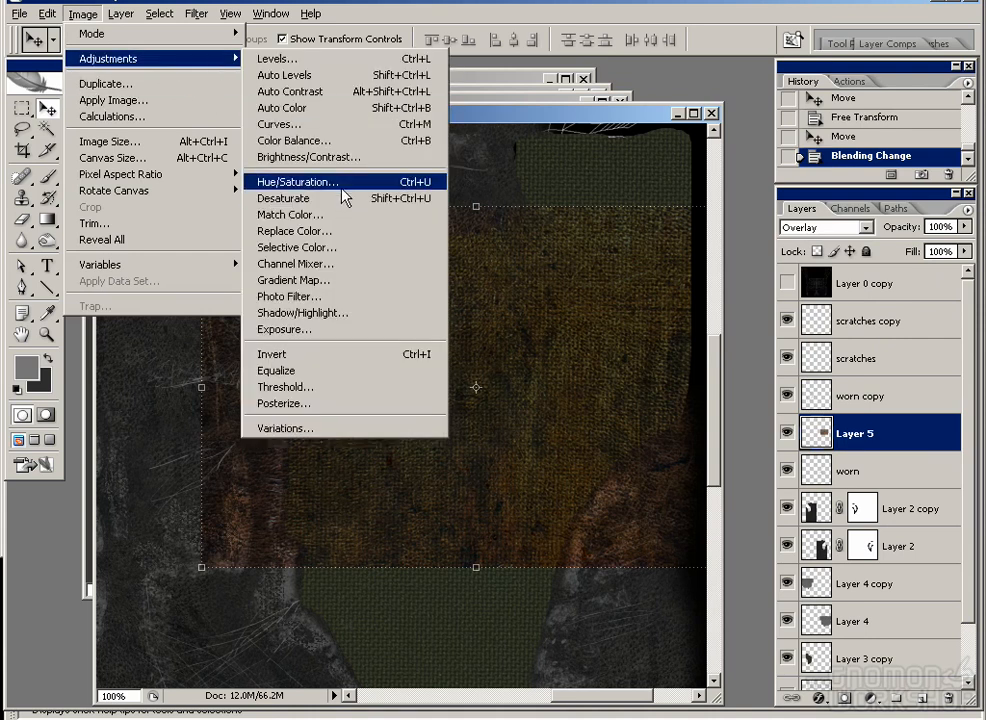
left_click(440, 183)
left_click_drag(695, 494, 614, 500)
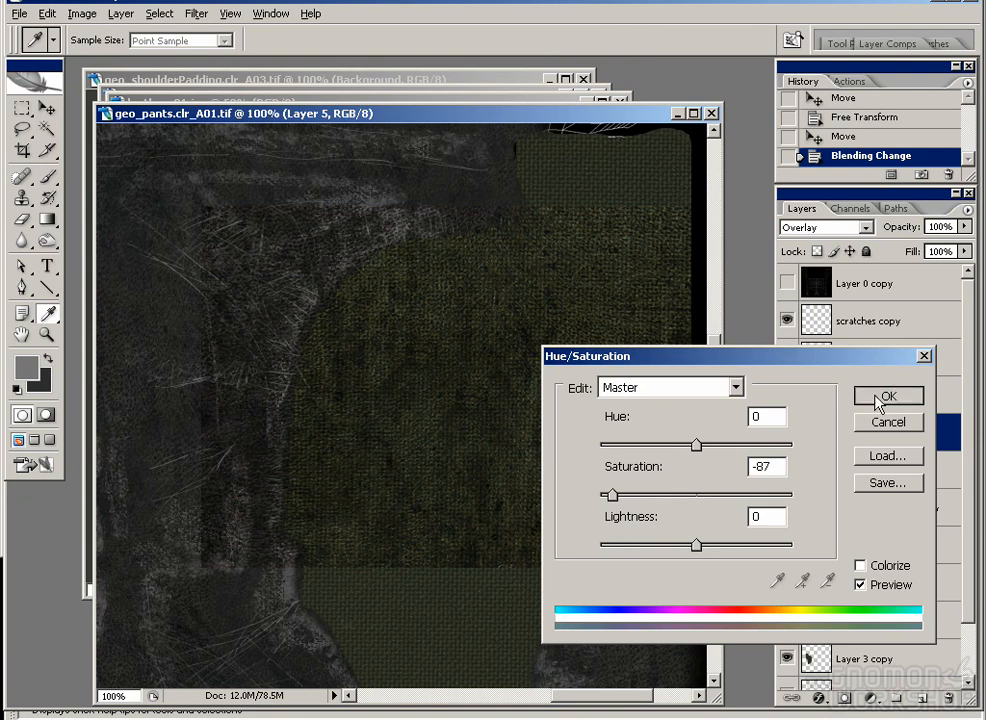
left_click(886, 396)
key("v")
Step: Reorder Layer 5 directly below Layer 2 and shift its texture over the upper part of the cloth
scroll(560, 380, "down", 1)
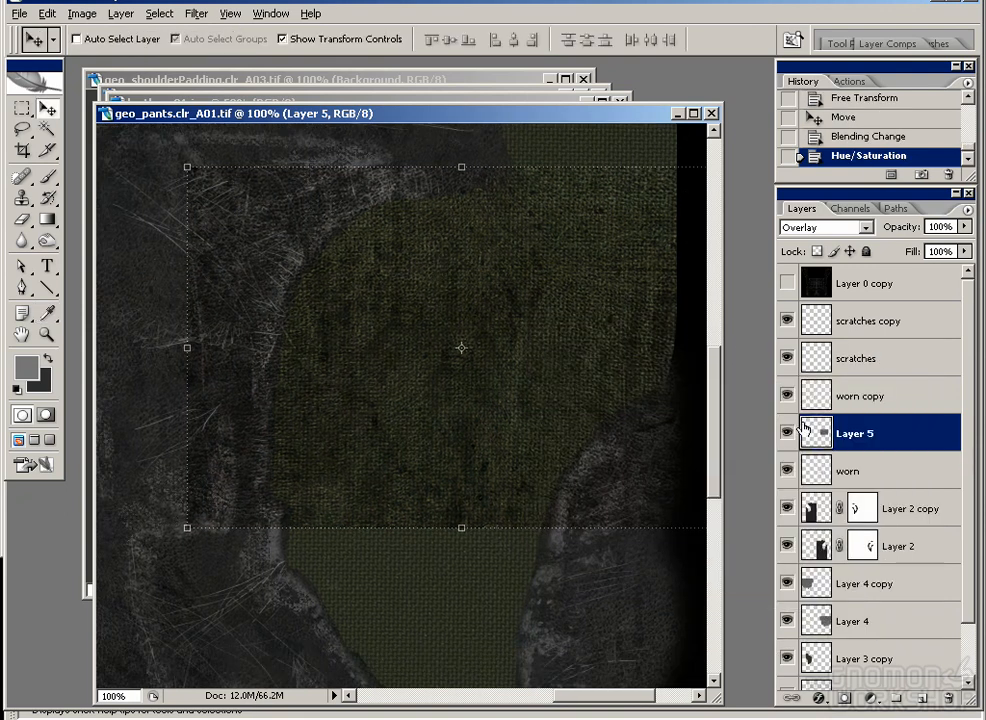
left_click_drag(880, 446, 869, 576)
left_click_drag(407, 426, 375, 469)
left_click_drag(428, 360, 425, 290)
Step: Duplicate the texture downward within Layer 5, using a whole-canvas selection, to cover the lower cloth, and deselect
left_click_drag(475, 334, 450, 594, "alt")
key("ctrl+z")
key("ctrl+a")
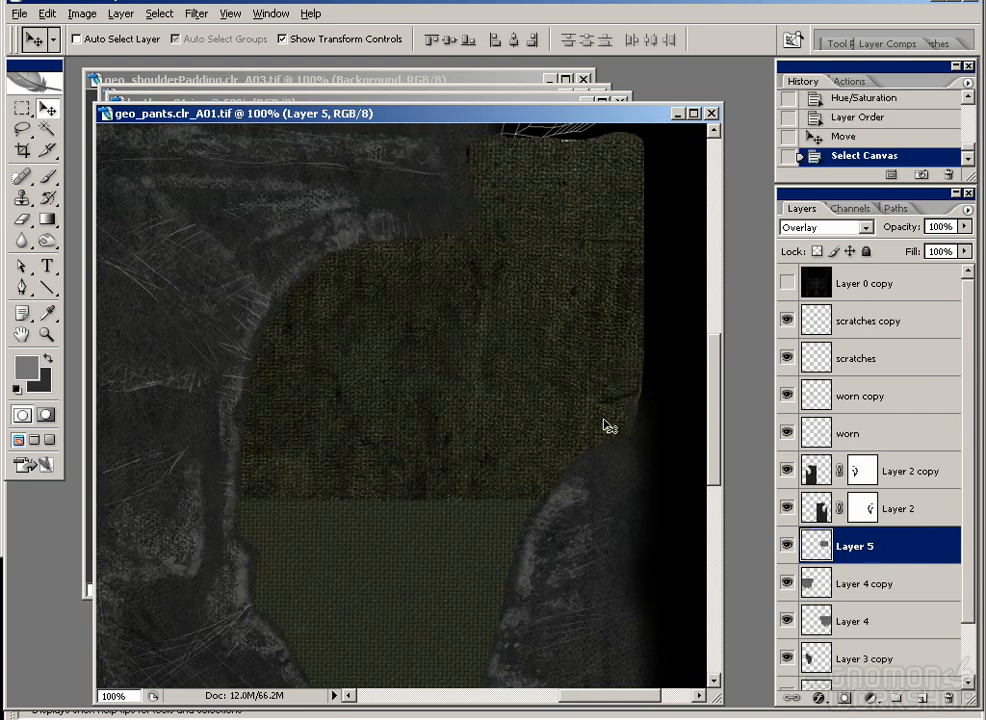
left_click_drag(452, 325, 457, 606, "alt")
left_click_drag(459, 509, 442, 541)
key("ctrl+d")
Step: Blend the seam between the two texture pieces on Layer 5 with the Clone Stamp
left_click_drag(480, 498, 489, 437)
key("s")
left_click(409, 360, "alt")
left_click_drag(350, 433, 513, 436)
left_click(308, 421)
left_click_drag(411, 434, 393, 326)
left_click(318, 372)
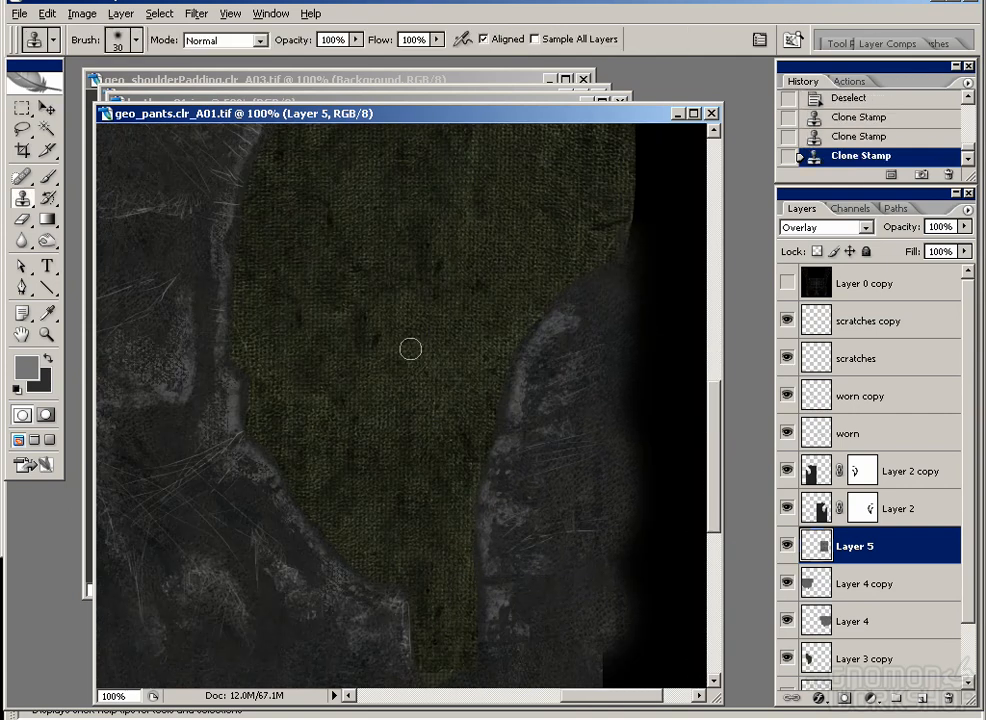
left_click(484, 343)
Step: Reduce Layer 5's opacity to 59%
left_click_drag(626, 401, 600, 564)
left_click_drag(963, 227, 928, 243)
left_click_drag(447, 332, 434, 404)
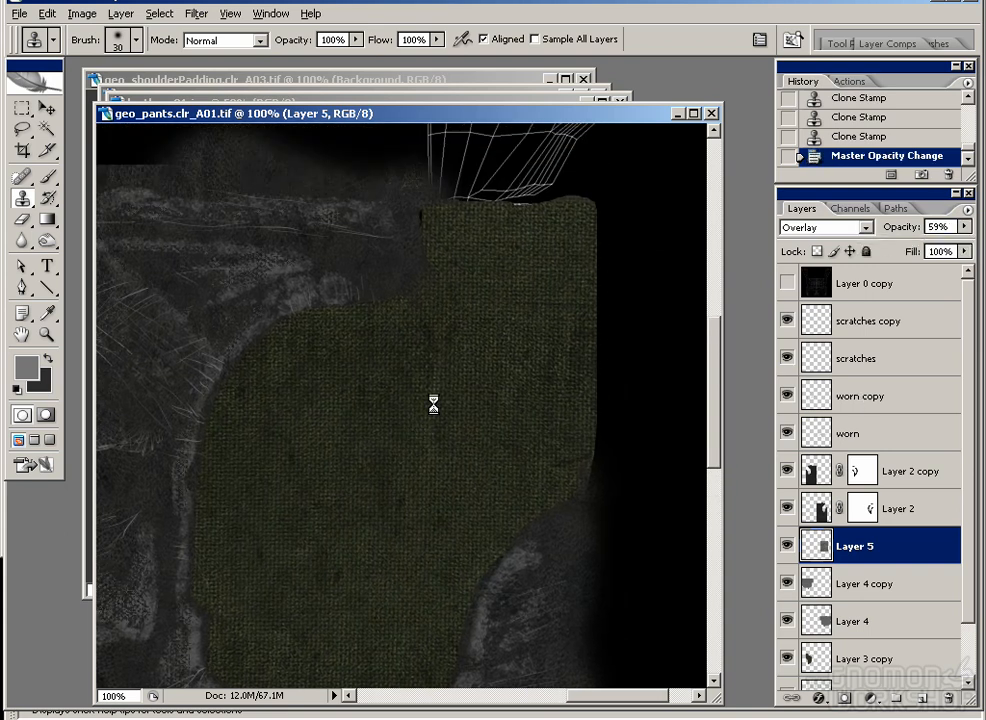
Step: Duplicate Layer 5 and move the copy over the cloth area on the opposite side of the pants texture
left_click(47, 108)
left_click_drag(859, 548, 921, 697)
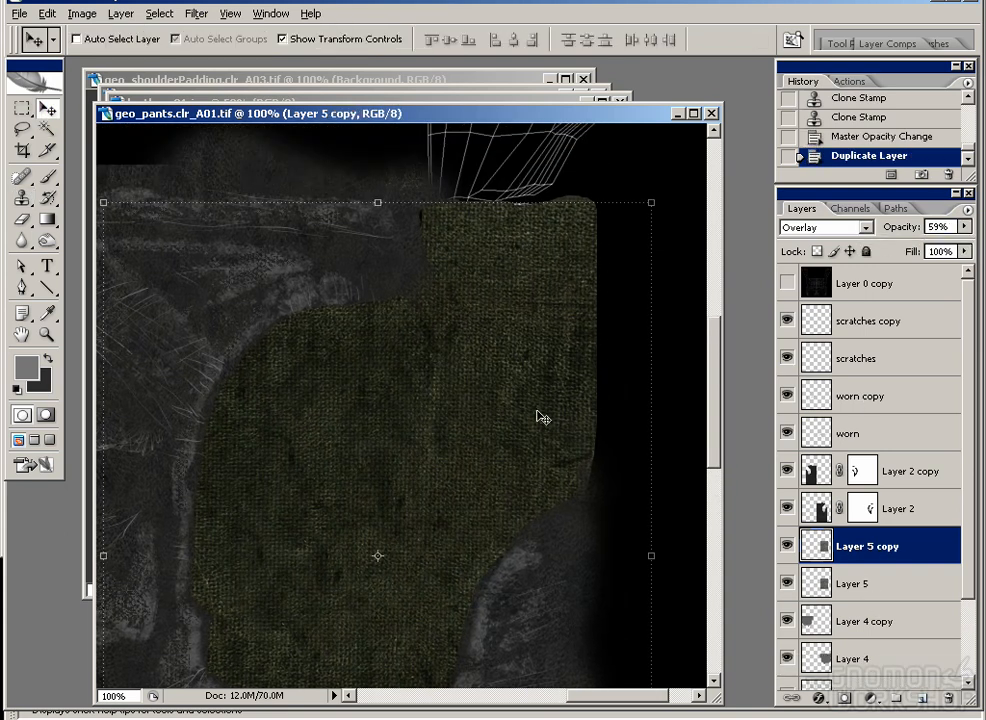
key("ctrl+minus")
key("ctrl+minus")
left_click_drag(477, 345, 144, 427)
left_click_drag(224, 421, 256, 382)
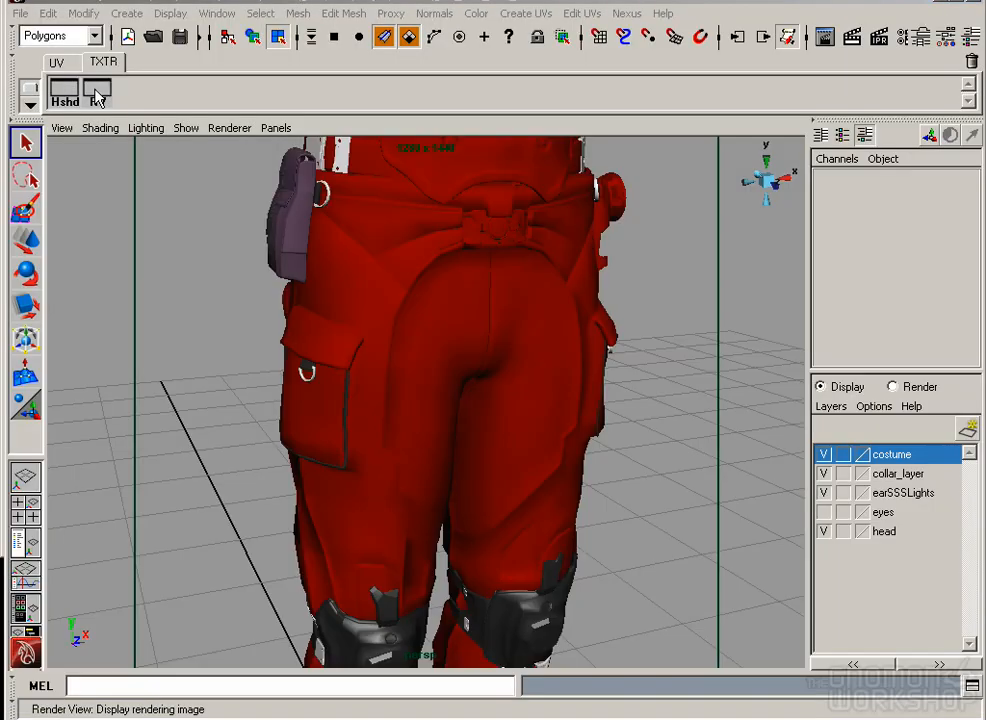
Step: Switch to Maya's Render View, render the region covering the pants' cloth, and compare images 26 and 27
left_click(74, 78)
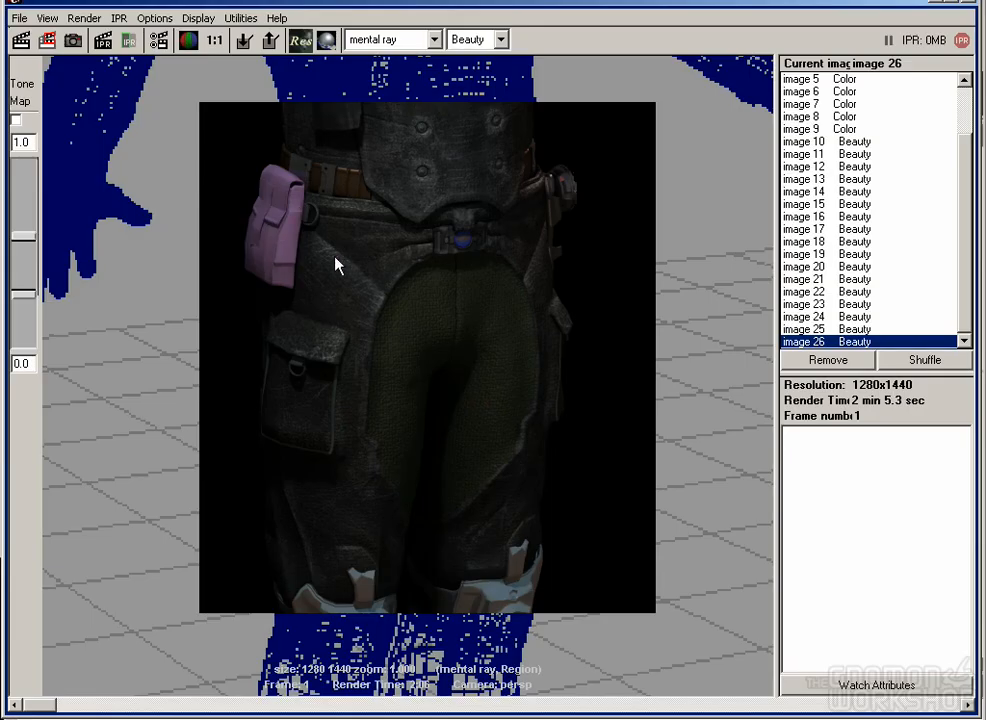
mouse_move(352, 246)
left_mouse_down()
mouse_move(484, 374)
mouse_move(550, 527)
left_mouse_up()
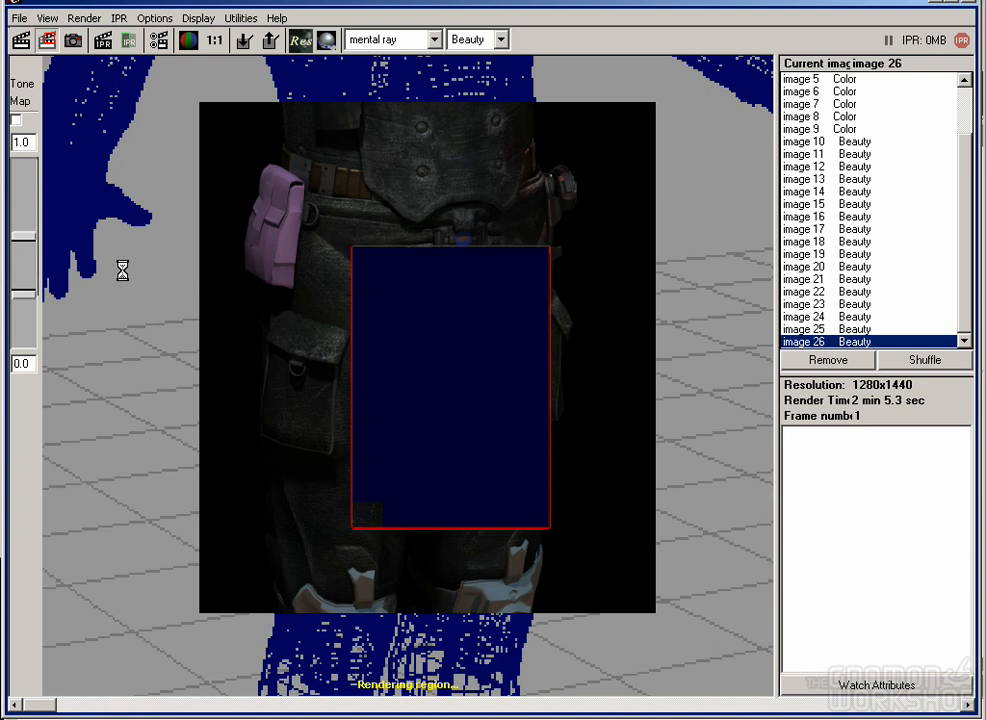
left_click(830, 329)
left_click(836, 342)
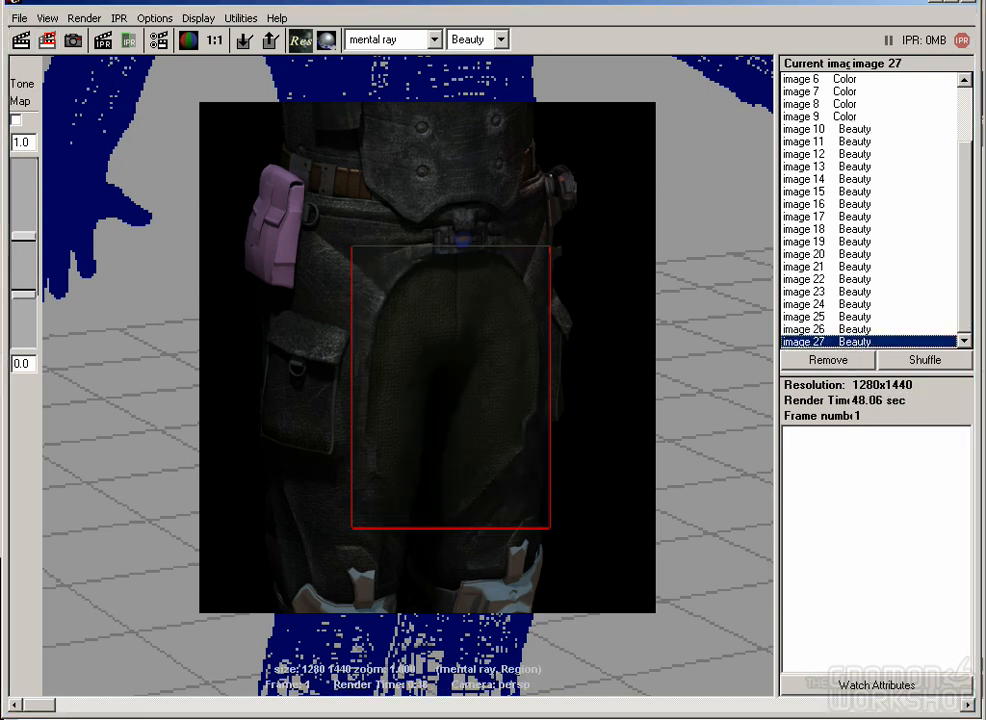
Step: Switch back to Photoshop and rename both Layer 5 copy and Layer 5 as clothDirt
key("alt+Tab")
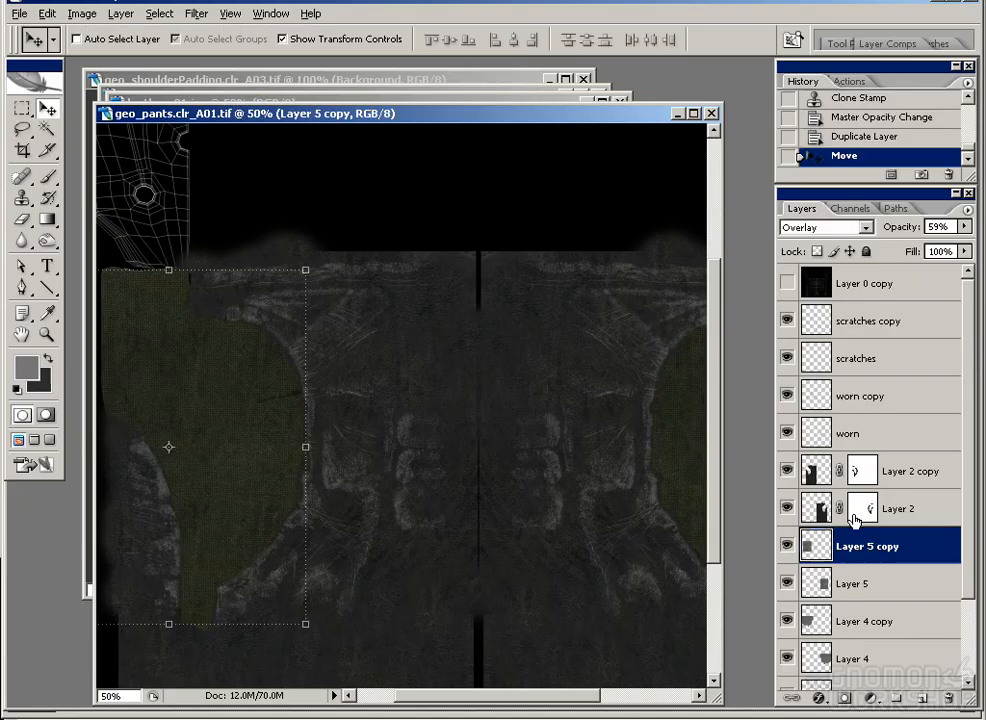
double_click(860, 550)
type("clothDirt")
key("Return")
double_click(855, 584)
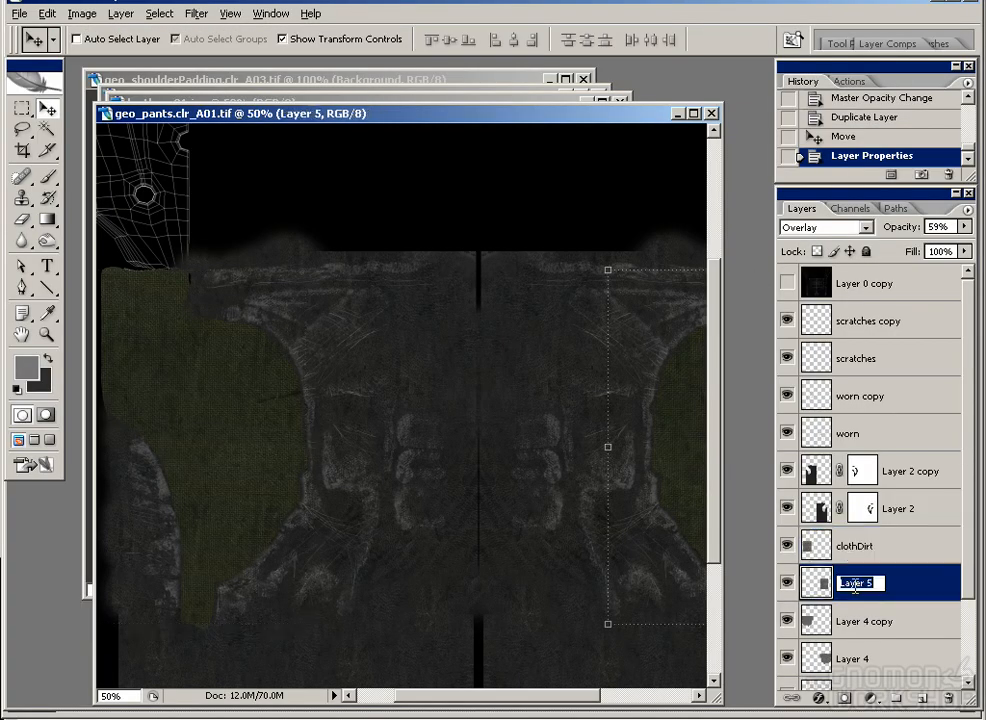
key("Return")
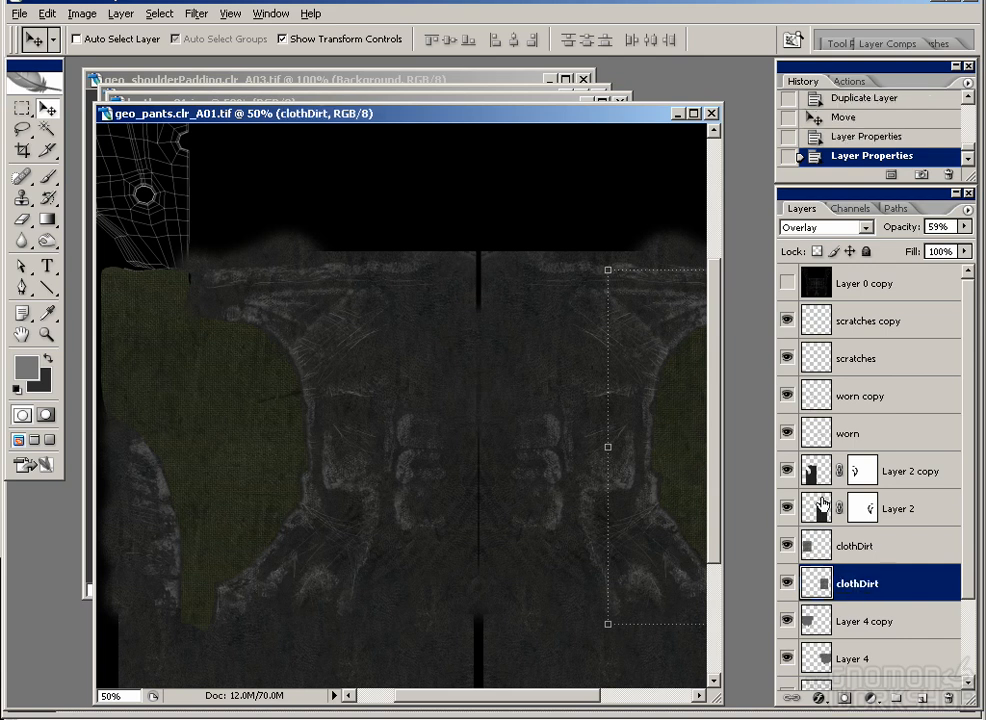
Step: Adjust the upper clothDirt layer's Levels to midtone 0.28 and white input 146, and reduce its opacity to 41%
left_click(849, 547)
left_click(85, 14)
mouse_move(112, 60)
left_click(285, 59)
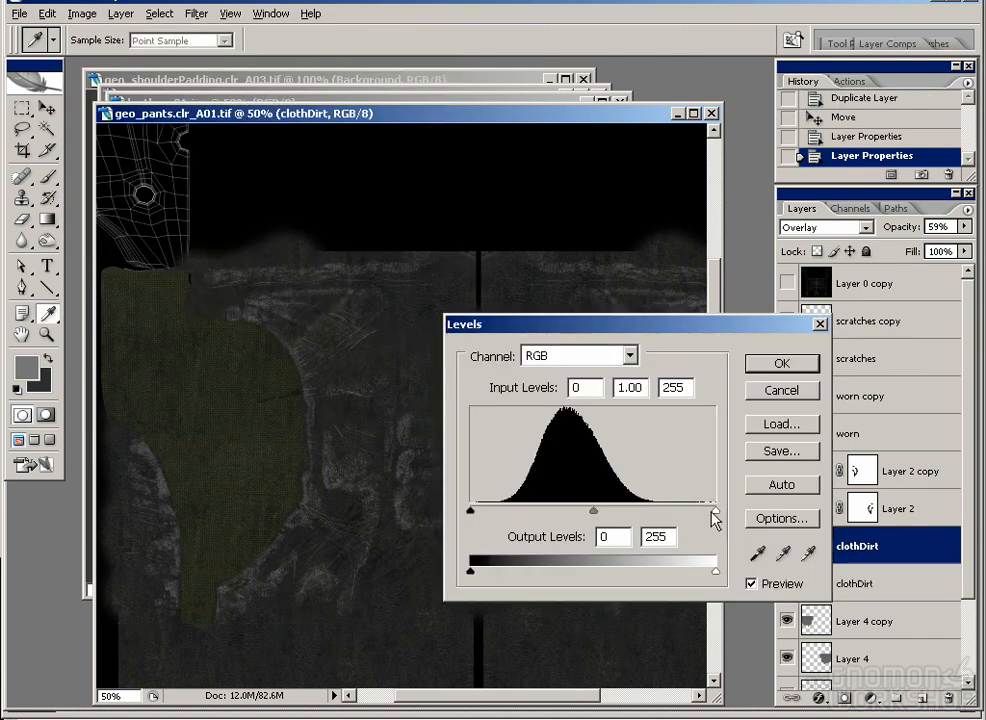
left_click_drag(714, 510, 638, 512)
left_click_drag(555, 510, 611, 512)
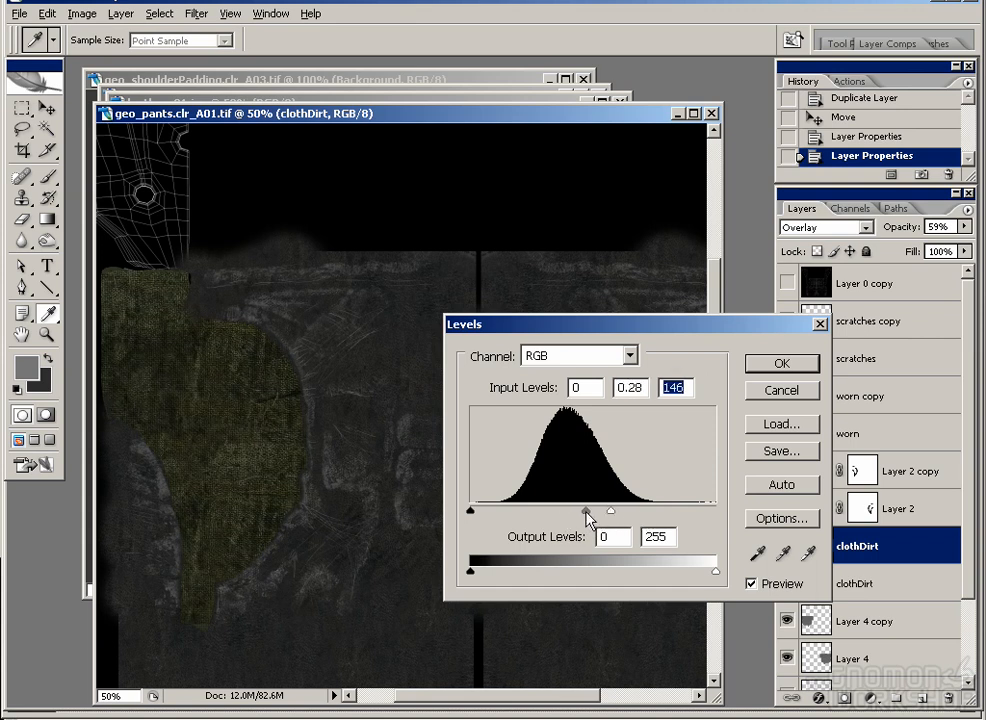
key("Return")
key("v")
left_click(965, 227)
left_click_drag(927, 251, 913, 252)
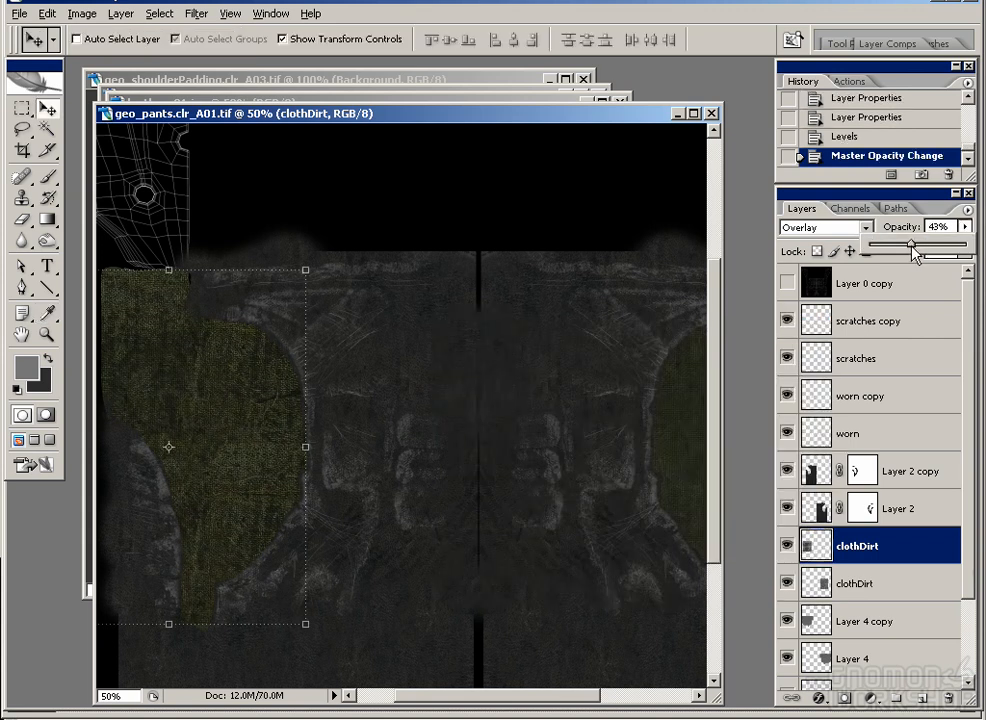
left_click(852, 583)
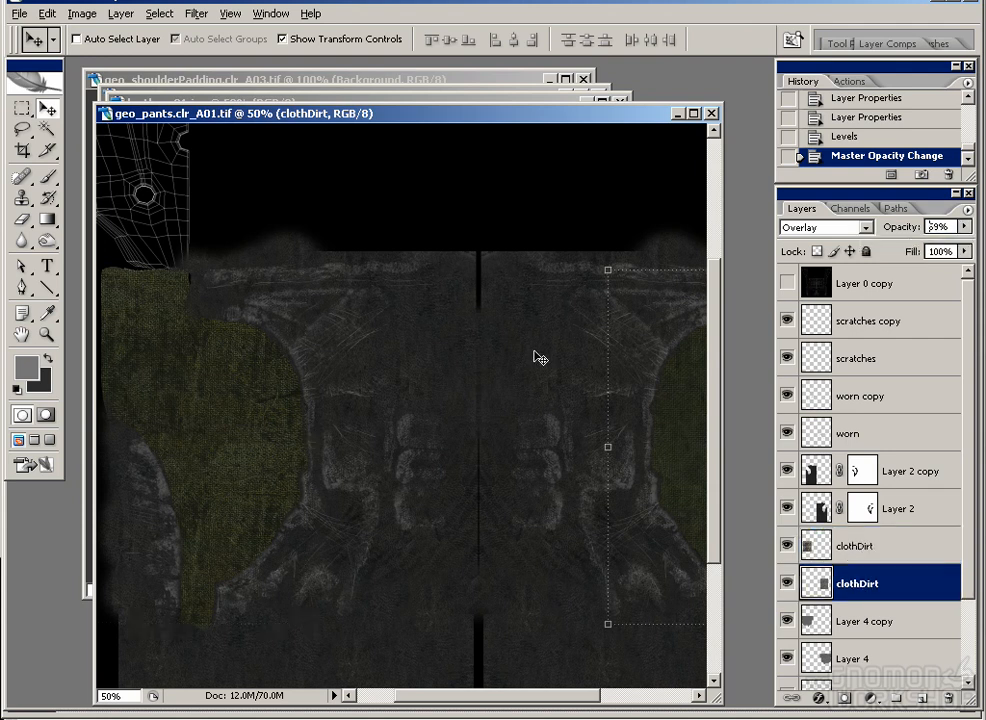
left_click_drag(540, 357, 396, 344)
left_click(81, 13)
mouse_move(101, 59)
left_click(280, 59)
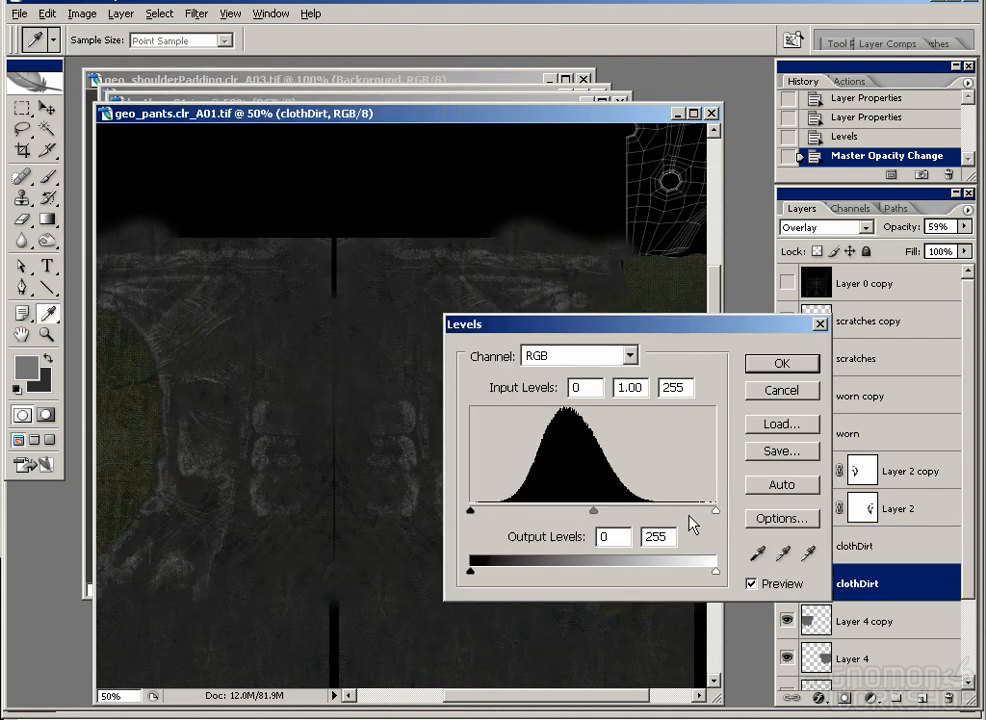
left_click_drag(535, 324, 140, 196)
left_click_drag(276, 196, 331, 51)
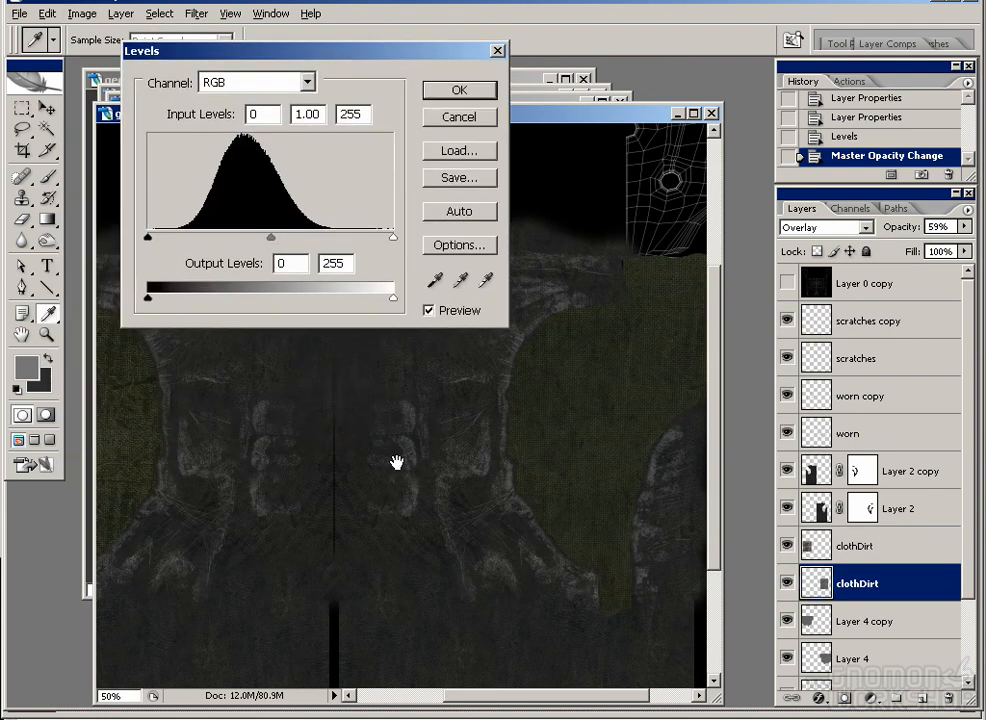
key("Return")
left_click(852, 546)
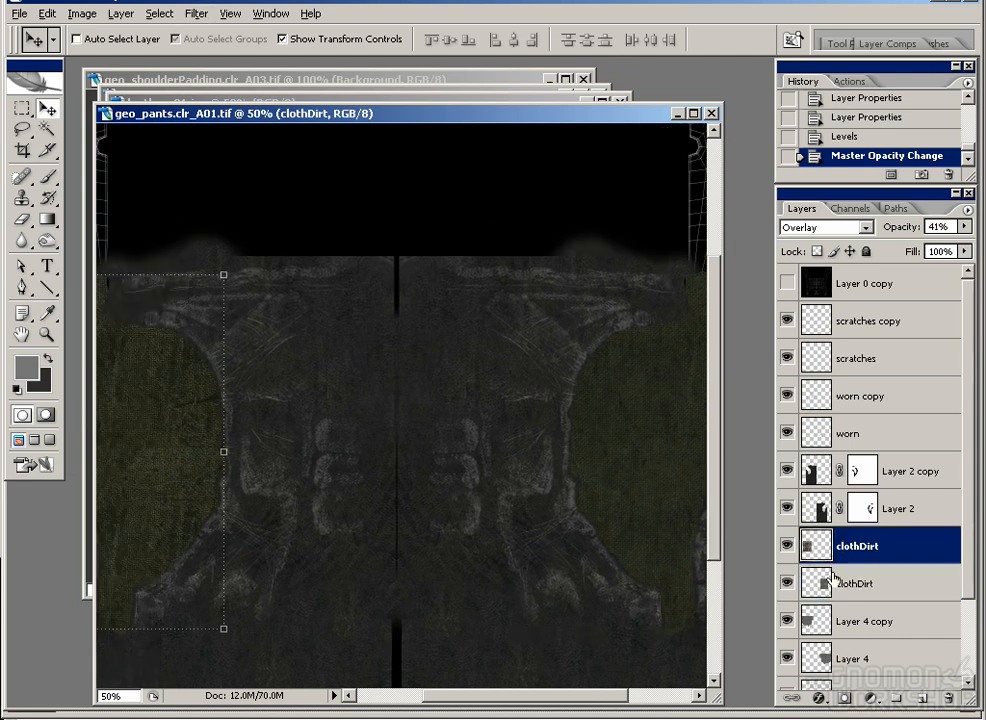
Step: Adjust the lower clothDirt layer's Levels to midtone 0.28 and white input 120, and reduce its opacity to 40%
key("alt+bracketleft")
left_click(81, 13)
left_click(276, 59)
left_click_drag(393, 238, 263, 238)
left_click_drag(205, 238, 243, 238)
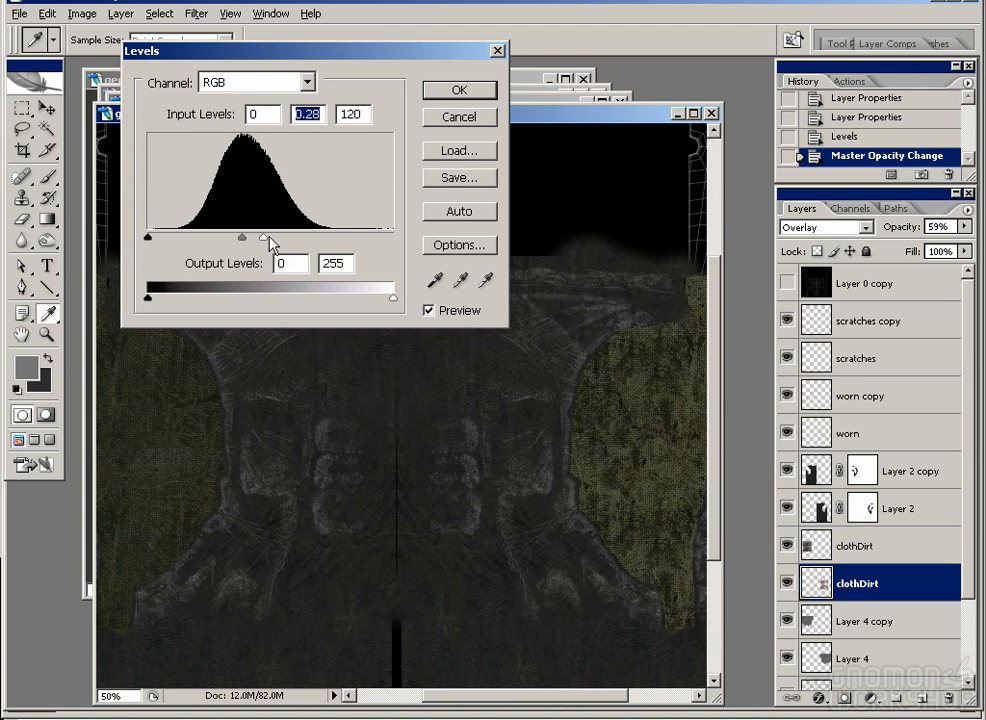
key("Tab")
key("Return")
key("v")
left_click_drag(965, 227, 905, 250)
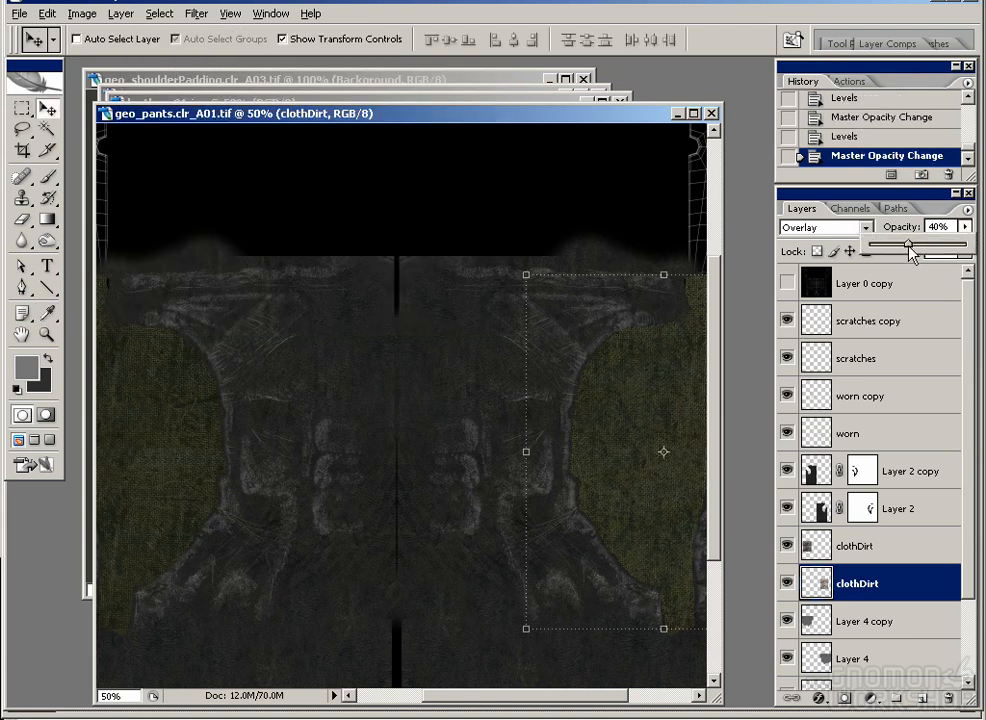
Step: Fine-tune the lower clothDirt layer's contrast with a second Levels adjustment
left_click(82, 13)
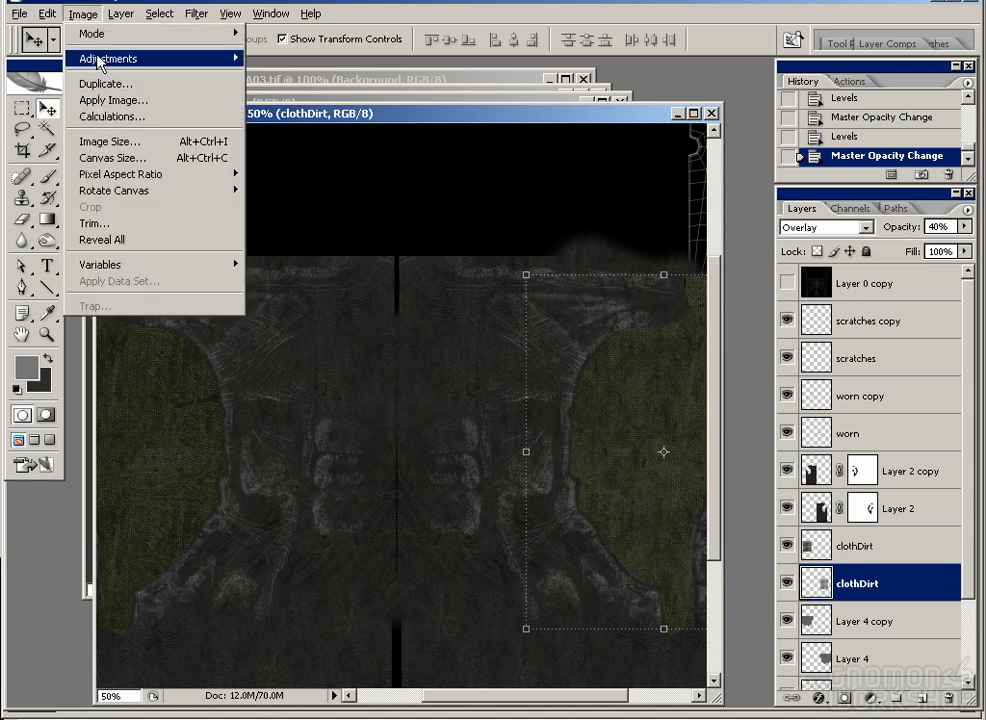
mouse_move(100, 59)
left_click(300, 59)
left_click_drag(186, 238, 205, 240)
mouse_move(290, 238)
left_mouse_down()
mouse_move(315, 248)
mouse_move(281, 241)
mouse_move(293, 247)
left_mouse_up()
left_click(460, 92)
left_click_drag(452, 390, 397, 389)
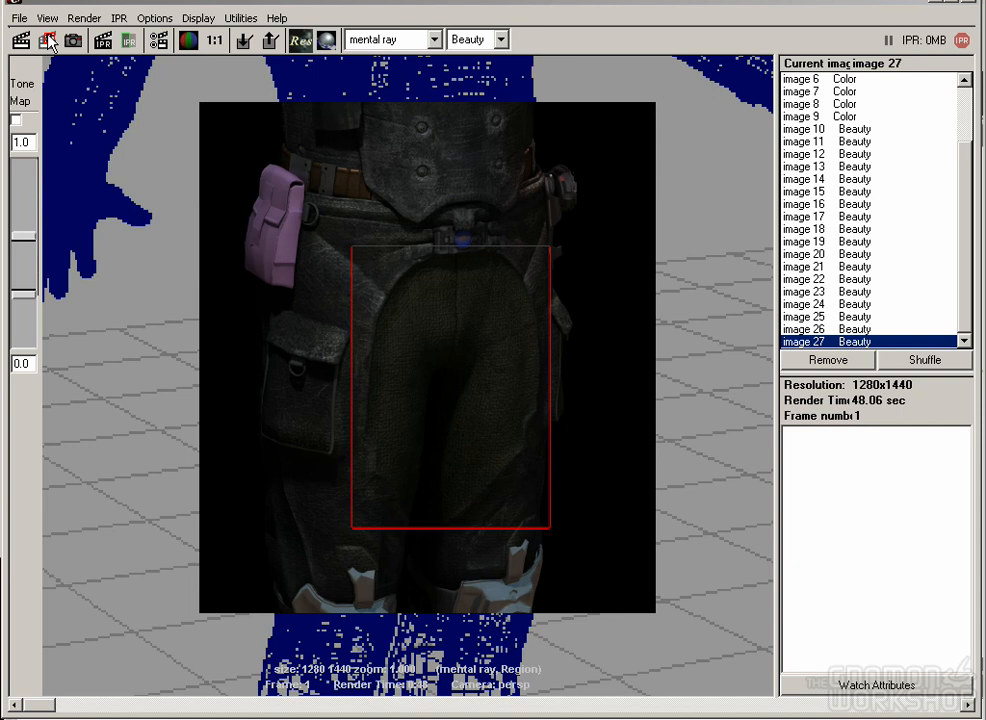
Step: Switch to Maya, render the same pants region again, and compare it with the previous image
left_click(47, 40)
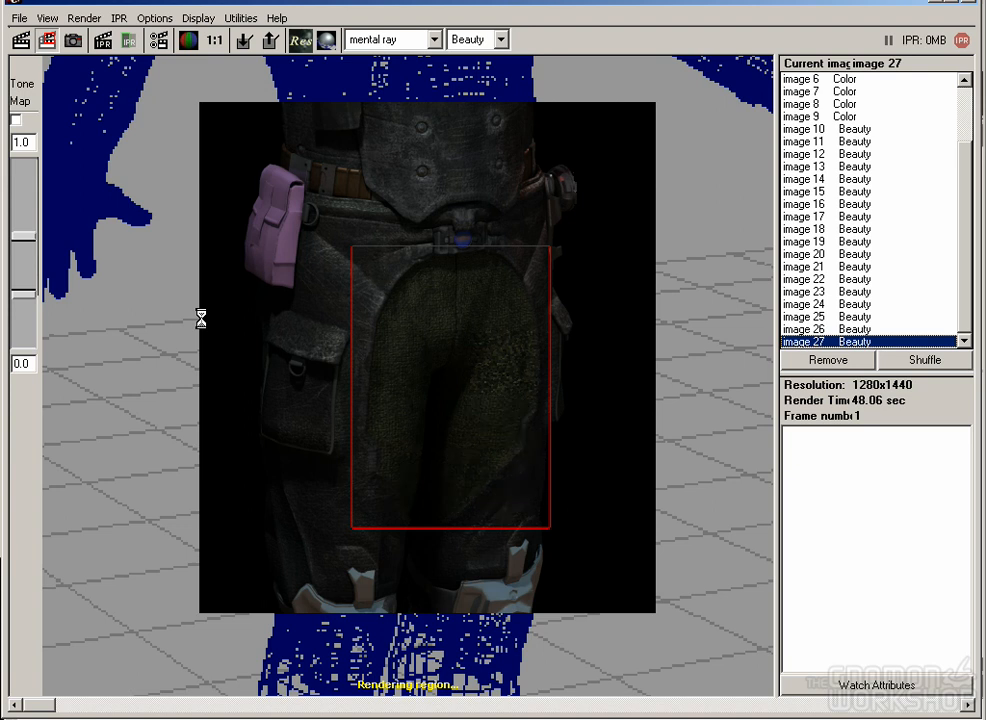
scroll(889, 334, "down", 1)
left_click(870, 330)
left_click(858, 341)
Step: Switch back to Photoshop and hide the UV wireframe on Layer 0 copy around the pants pocket
left_click(659, 215)
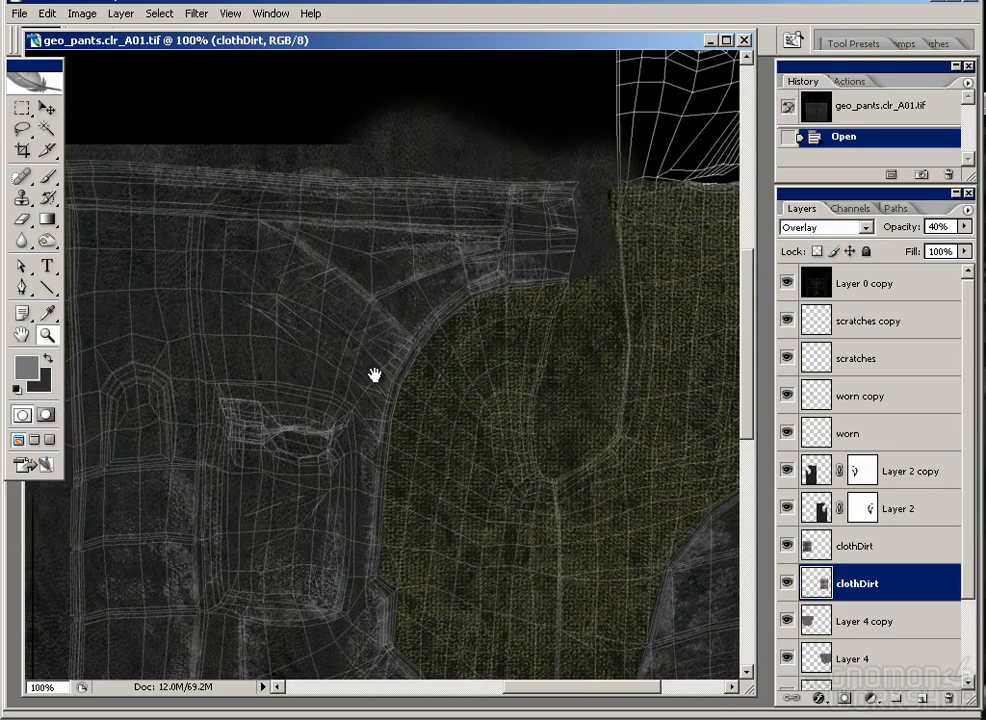
left_click_drag(374, 375, 454, 310)
left_click_drag(594, 231, 109, 645)
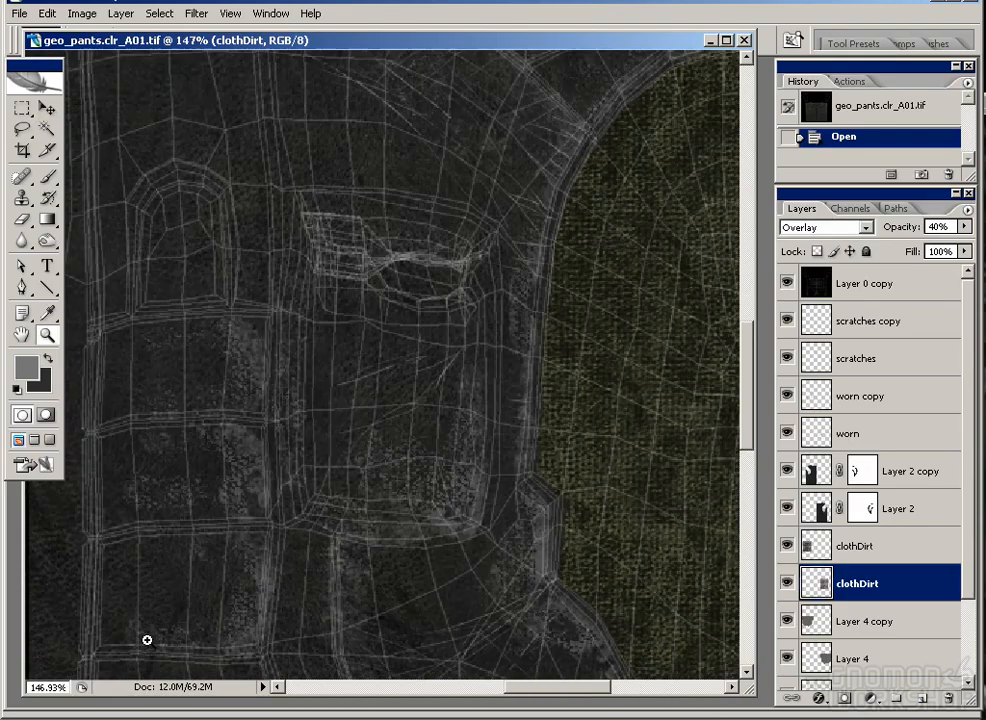
left_click(787, 283)
left_click_drag(288, 429, 394, 528)
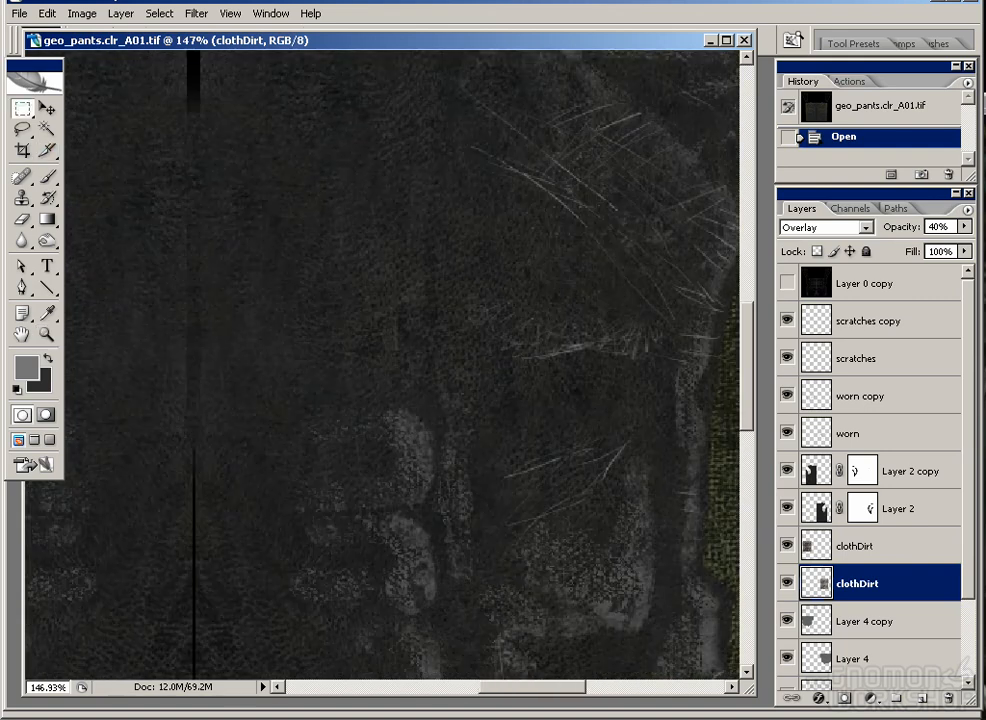
Step: Try to copy a rectangular area of Layer 4 and paste it as a new layer
left_click(855, 658)
mouse_move(242, 145)
left_mouse_down()
mouse_move(524, 495)
mouse_move(678, 471)
left_mouse_up()
key("ctrl+c")
key("ctrl+v")
key("v")
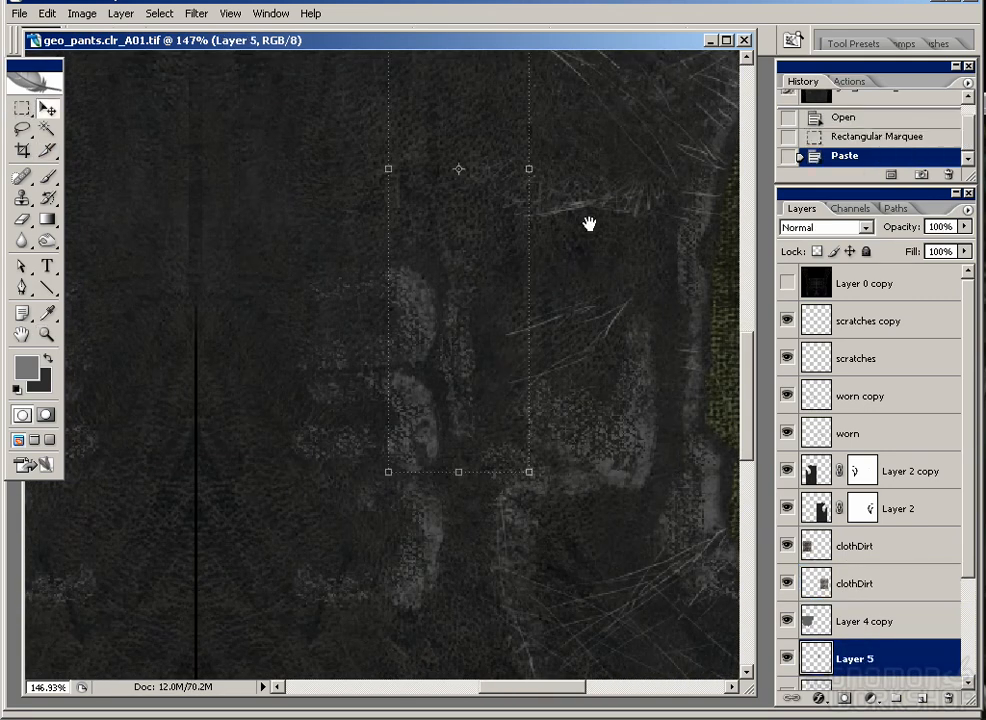
left_click_drag(574, 257, 395, 516)
key("ctrl+z")
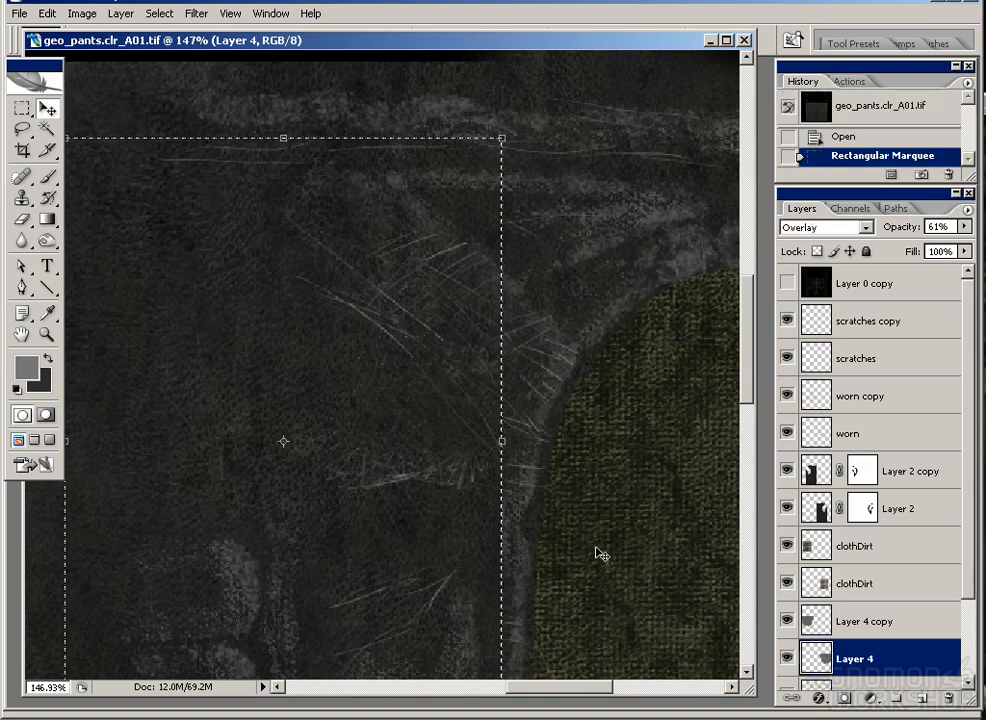
Step: Copy the selected leather area of Layer 2 onto a new layer and move it over the texture's upper-right UV shell
scroll(965, 590, "down", 3)
left_click(855, 631)
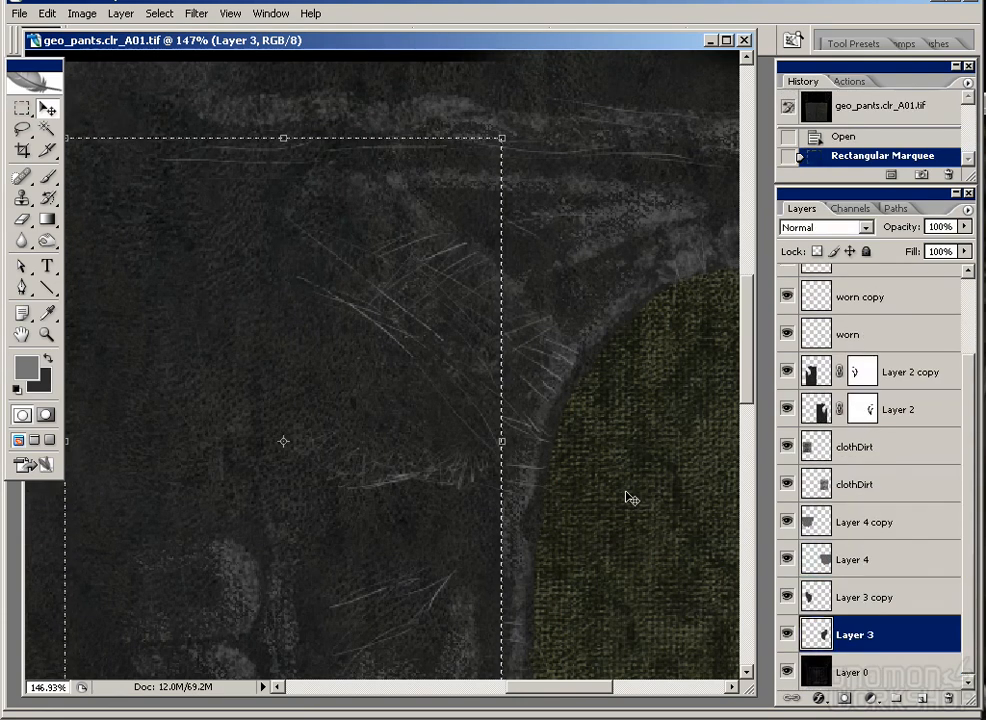
left_click(822, 409)
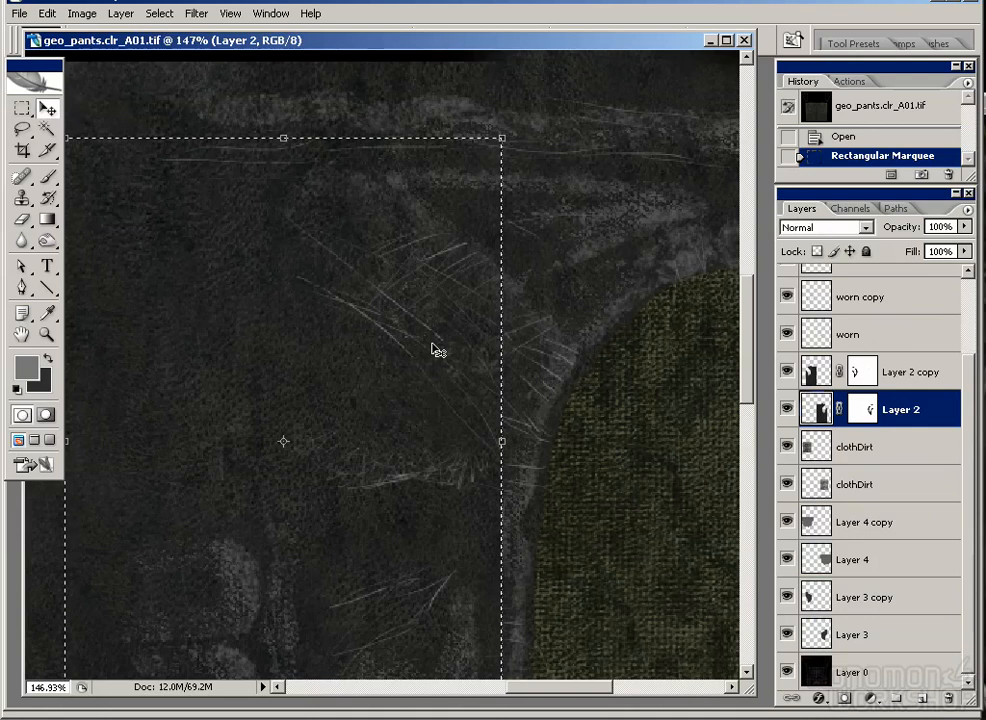
key("ctrl+v")
left_click_drag(340, 384, 671, 225)
left_click_drag(563, 251, 297, 515)
left_click_drag(383, 475, 586, 228)
left_click_drag(608, 285, 290, 559)
left_click_drag(269, 525, 389, 579)
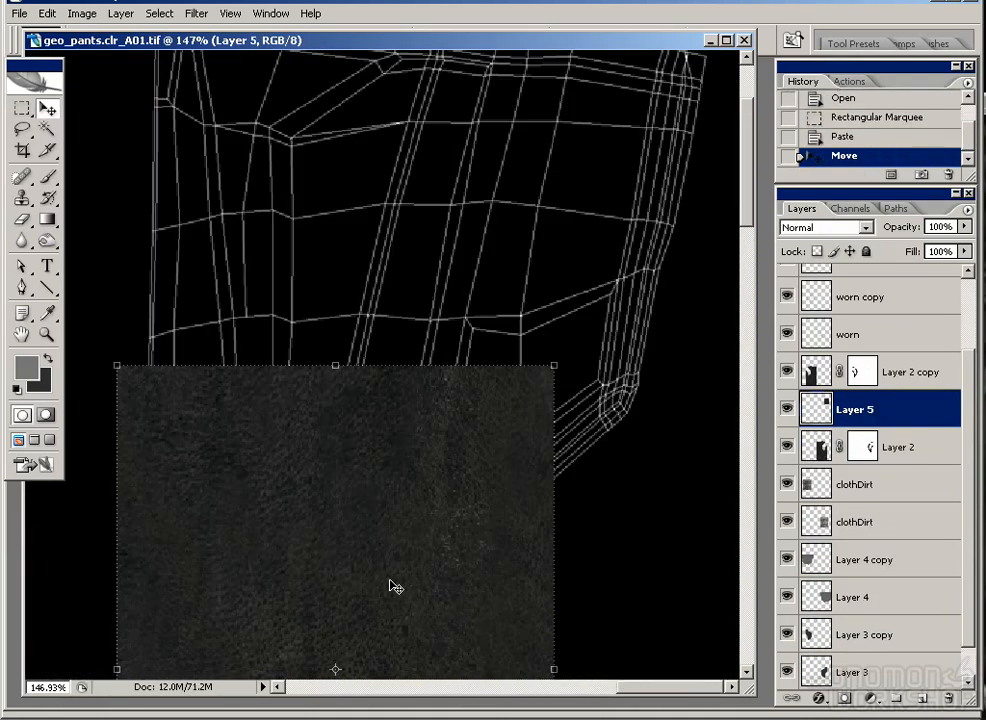
Step: Cover the whole upper-right UV shell with two more copies of the leather patch, checking against the wireframe, and merge the three patch layers
key("ctrl+alt+0")
left_click_drag(481, 525, 480, 282)
left_click_drag(475, 441, 473, 441)
left_click_drag(563, 385, 535, 227)
left_click_drag(455, 306, 682, 390)
scroll(838, 282, "up", 2)
left_click(787, 283)
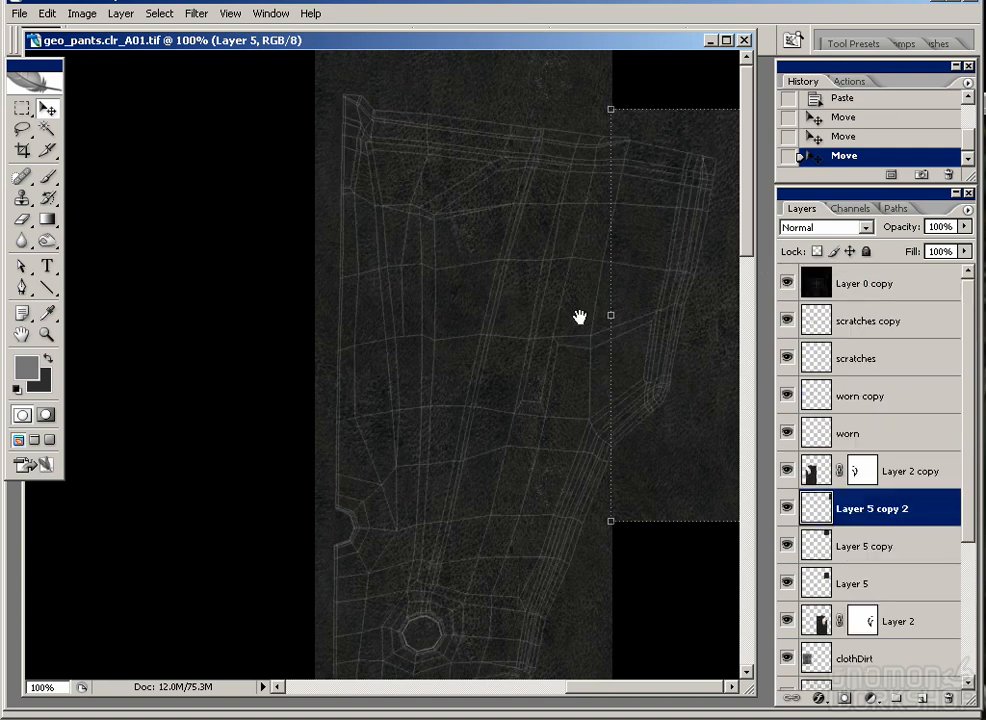
left_click_drag(425, 400, 425, 240)
left_click(880, 583, "shift")
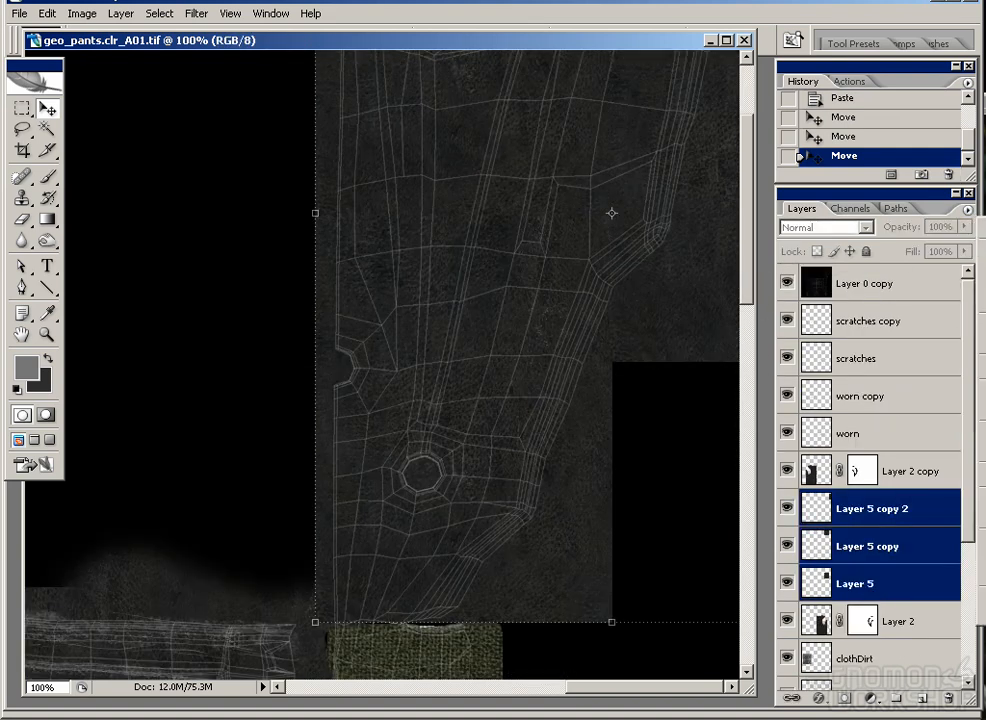
key("ctrl+e")
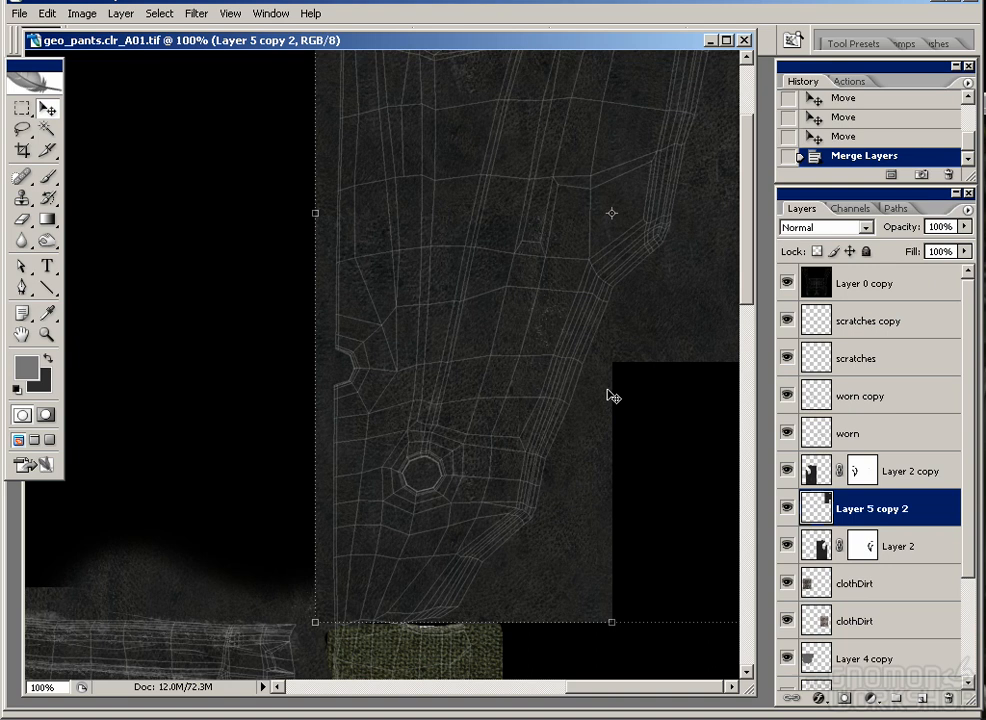
Step: Paint wear on the worn layer around the round hole and the edge notch of the new leather shell
key("b")
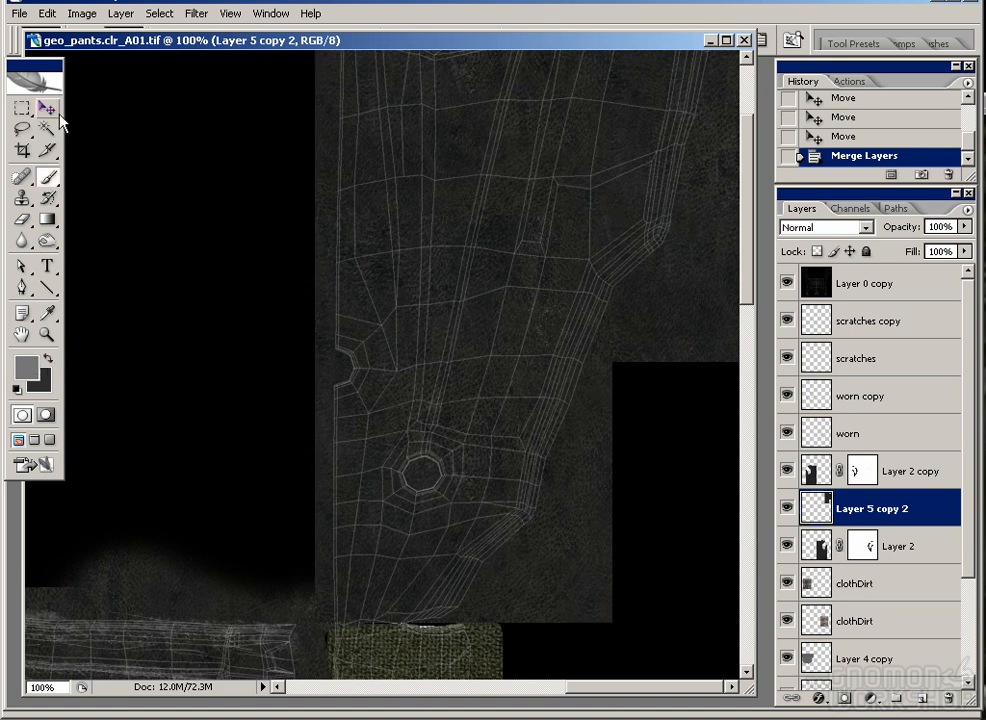
left_click_drag(157, 42, 173, 66)
left_click(137, 40)
left_click_drag(226, 205, 229, 271)
left_click(195, 232)
mouse_move(449, 493)
left_mouse_down()
mouse_move(497, 451)
mouse_move(481, 510)
mouse_move(446, 456)
mouse_move(476, 536)
mouse_move(503, 463)
mouse_move(403, 480)
left_mouse_up()
left_click(846, 429)
left_click_drag(504, 394, 504, 451)
left_click_drag(412, 418, 368, 463)
left_click_drag(478, 373, 453, 477)
left_click_drag(414, 655, 458, 418)
left_click_drag(424, 486, 398, 481)
Step: Break up the wear around the hole and notch with a size 39 textured eraser, and check it without the wireframe
key("e")
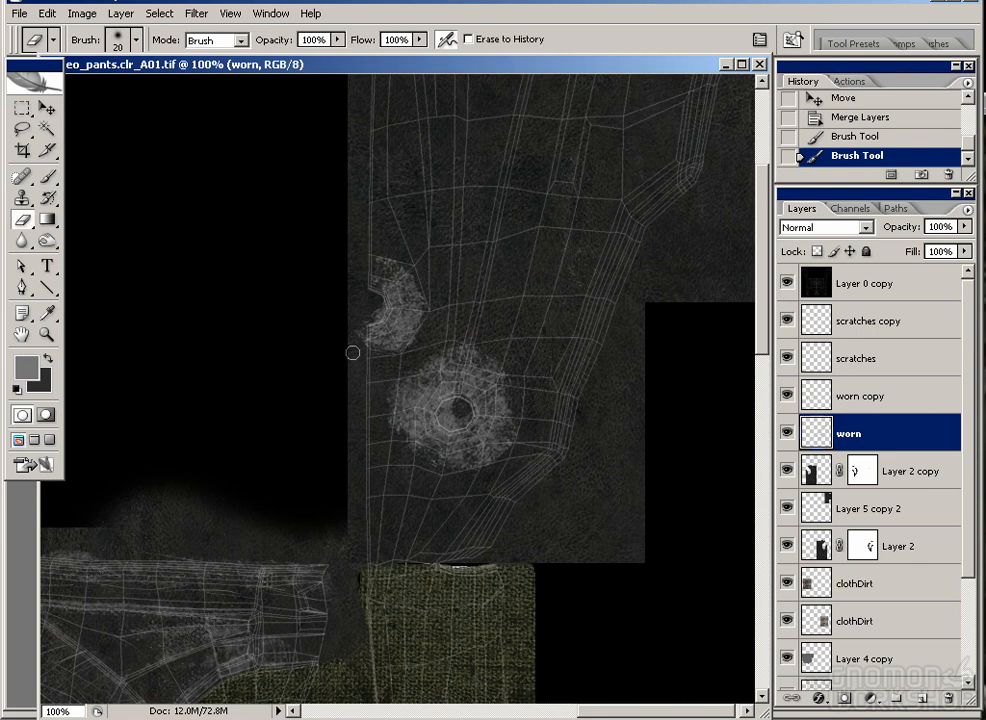
left_click(137, 40)
left_click(190, 234)
left_click_drag(430, 372, 408, 422)
left_click_drag(496, 463, 416, 423)
left_click(487, 455)
left_click(499, 381)
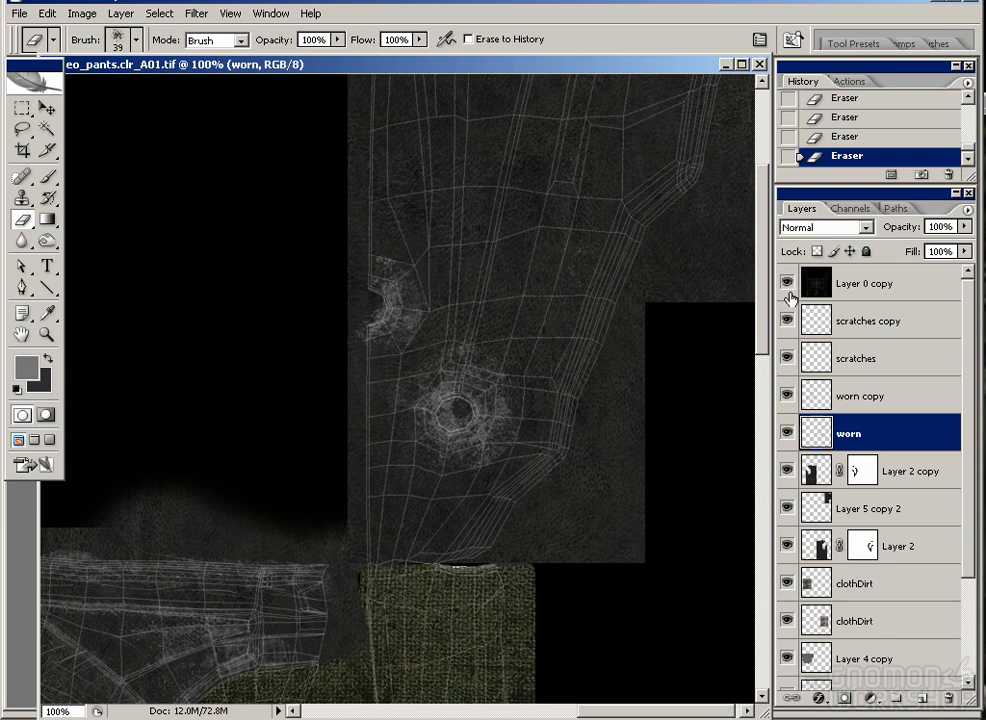
left_click(787, 285)
left_click(786, 285)
Step: Paint worn streaks along the outer slanted edge and the bend of the leather shell on the worn layer
left_click_drag(505, 331, 488, 427)
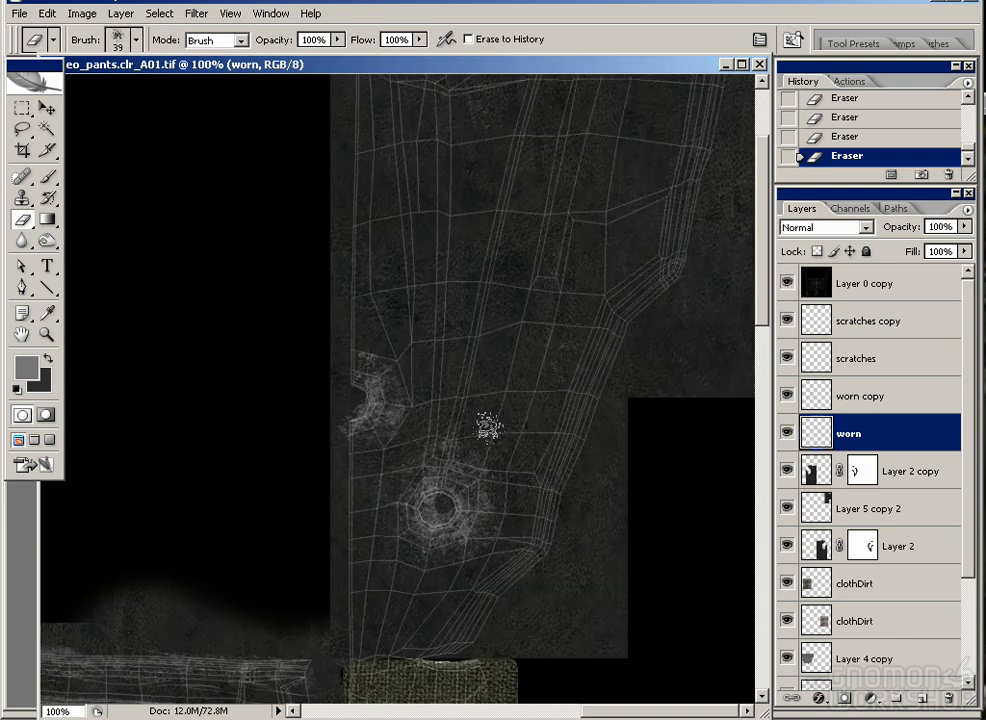
key("b")
mouse_move(539, 394)
left_mouse_down()
mouse_move(539, 497)
mouse_move(631, 403)
mouse_move(714, 172)
left_mouse_up()
left_click_drag(541, 584, 553, 484)
mouse_move(563, 468)
left_mouse_down()
mouse_move(517, 593)
mouse_move(484, 620)
left_mouse_up()
mouse_move(585, 300)
left_mouse_down()
mouse_move(642, 228)
mouse_move(650, 268)
left_mouse_up()
Step: Thin out the wear along the shell's outer edge and bend with the size 40 textured eraser
key("e")
left_click(580, 296)
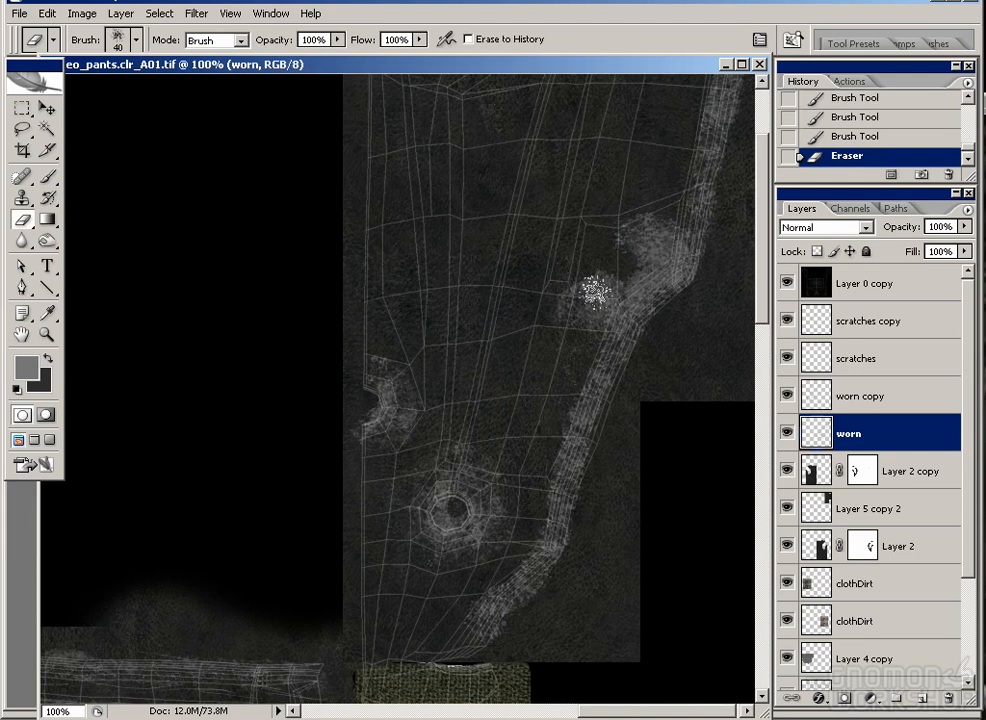
left_click(592, 280)
left_click(612, 298)
left_click(636, 258)
left_click_drag(629, 244, 616, 339)
mouse_move(691, 176)
left_mouse_down()
mouse_move(655, 340)
mouse_move(616, 355)
mouse_move(623, 320)
mouse_move(585, 373)
mouse_move(596, 423)
mouse_move(651, 368)
left_mouse_up()
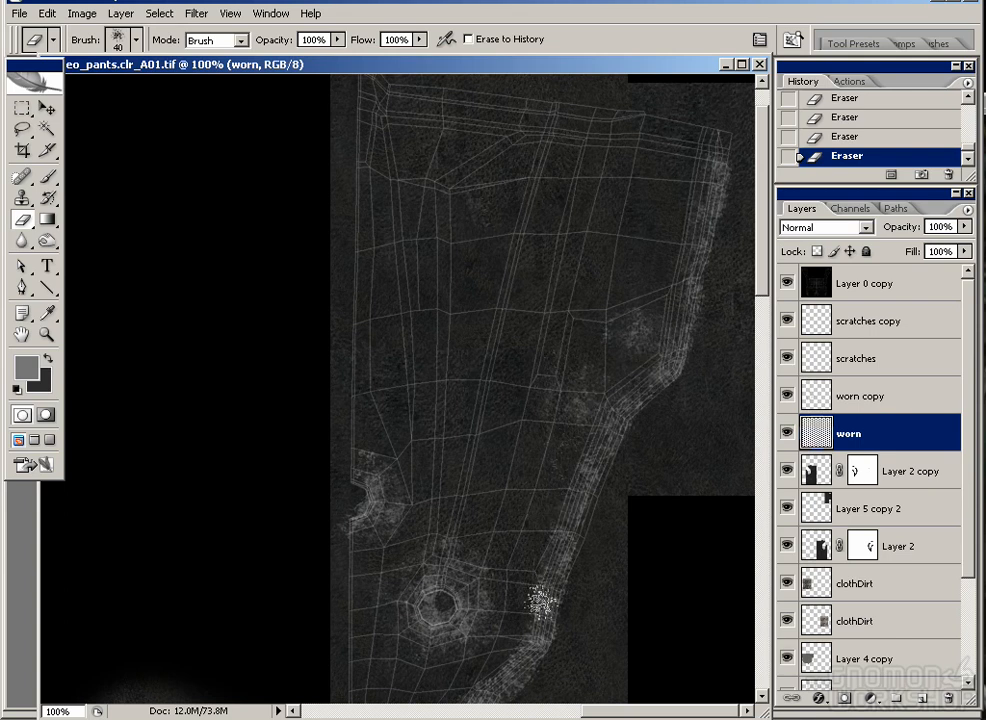
left_click_drag(493, 641, 511, 496)
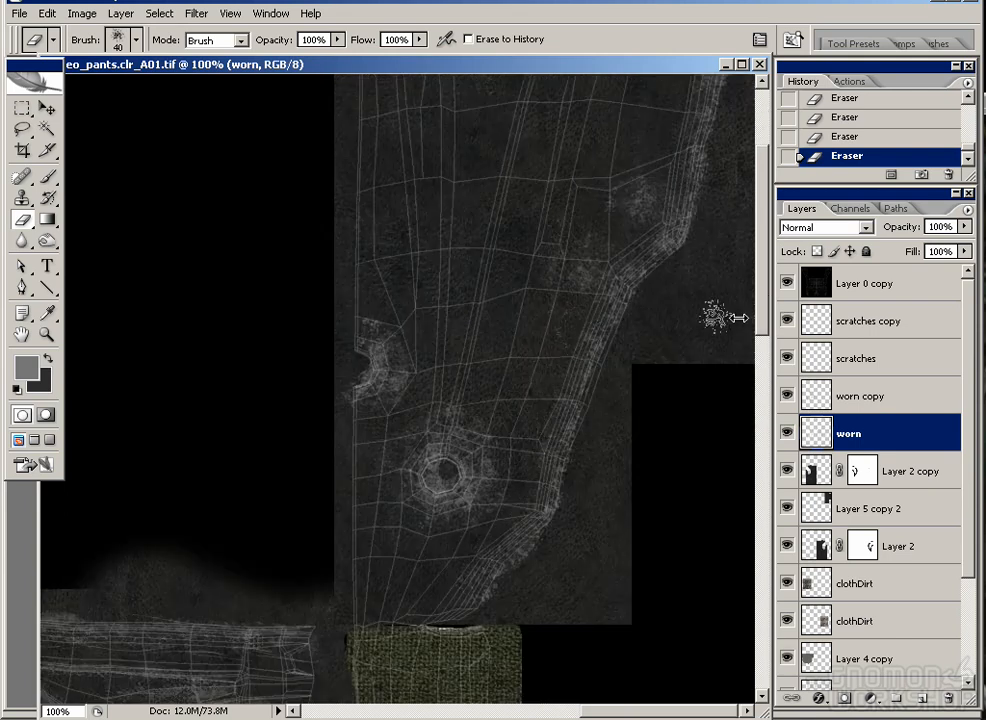
Step: Add more wear just below the shell's outer bend with the wireframe hidden, and soften it with the eraser
left_click(787, 283)
mouse_move(522, 352)
left_mouse_down()
mouse_move(519, 425)
mouse_move(517, 398)
left_mouse_up()
key("b")
left_click_drag(588, 381, 567, 412)
left_click_drag(596, 354, 557, 408)
mouse_move(563, 392)
left_mouse_down()
mouse_move(549, 432)
mouse_move(568, 374)
mouse_move(532, 362)
left_mouse_up()
key("e")
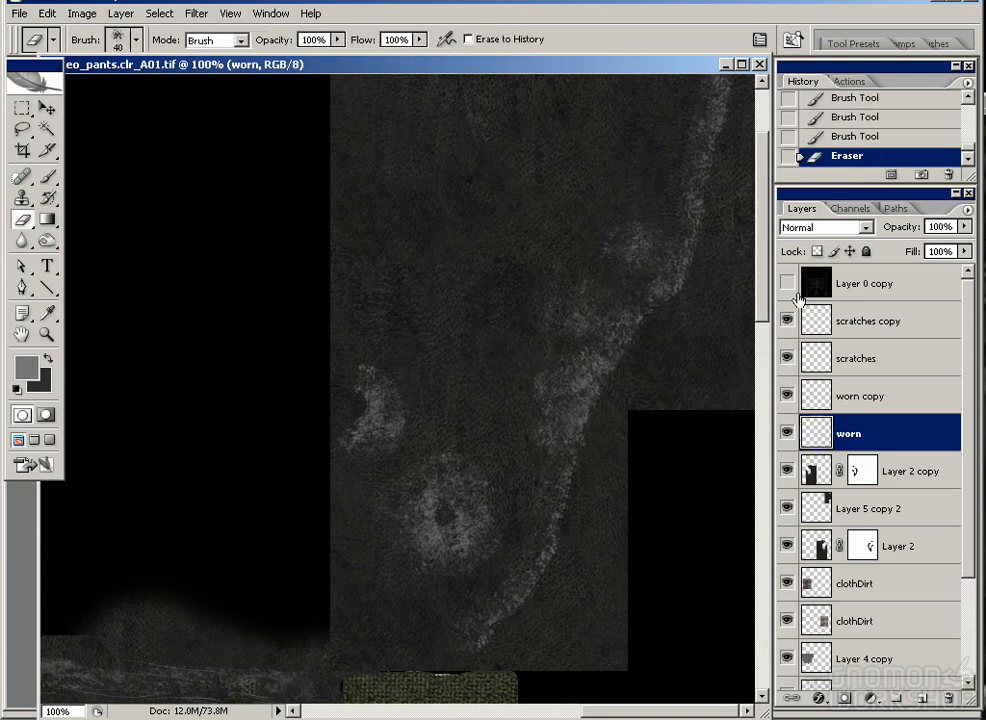
left_click(788, 284)
mouse_move(474, 422)
left_mouse_down()
mouse_move(460, 278)
mouse_move(492, 267)
left_mouse_up()
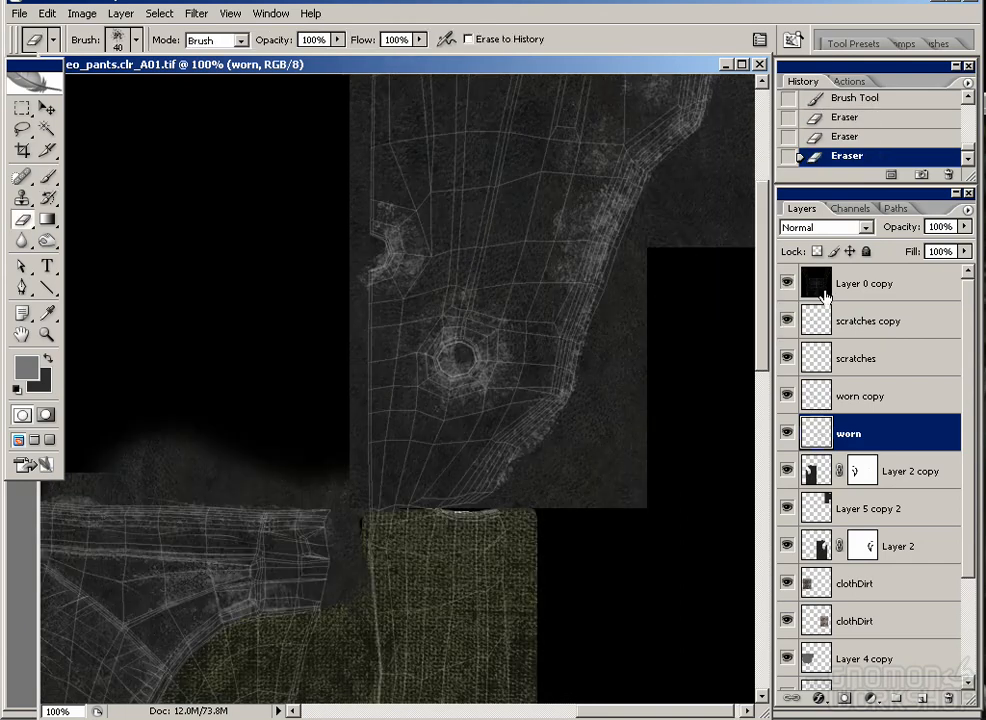
left_click_drag(363, 500, 363, 297)
mouse_move(347, 455)
left_mouse_down()
mouse_move(346, 436)
mouse_move(411, 455)
mouse_move(411, 579)
left_mouse_up()
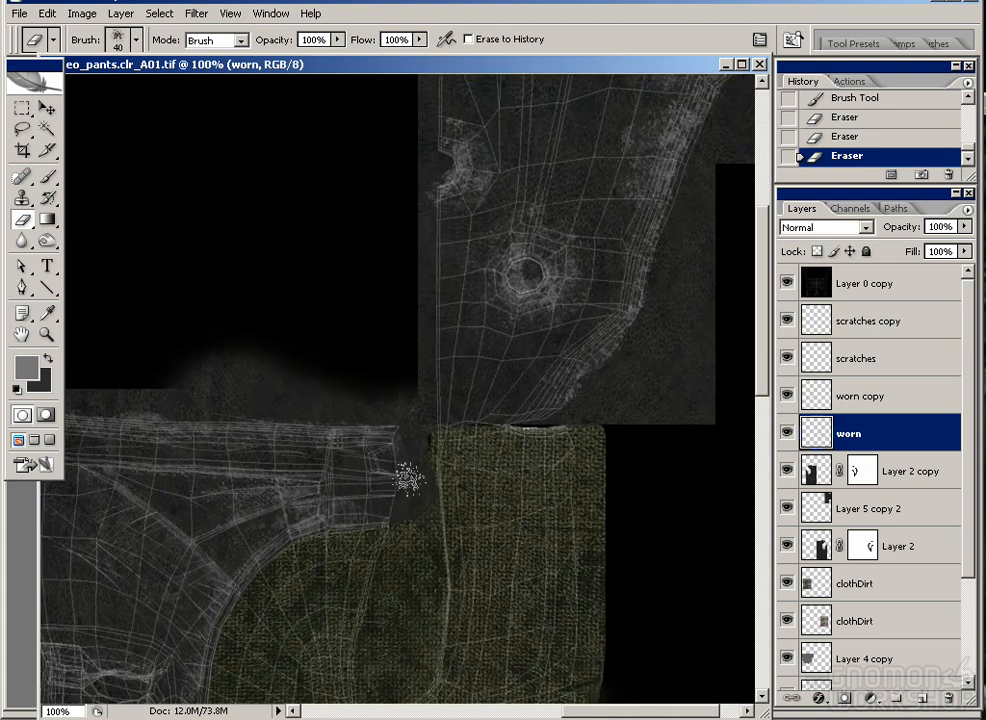
Step: Duplicate Layer 5 copy 2, flip the copy horizontally and move it over the matching UV shell on the texture's opposite side
left_click(787, 283)
left_click_drag(392, 398, 345, 578)
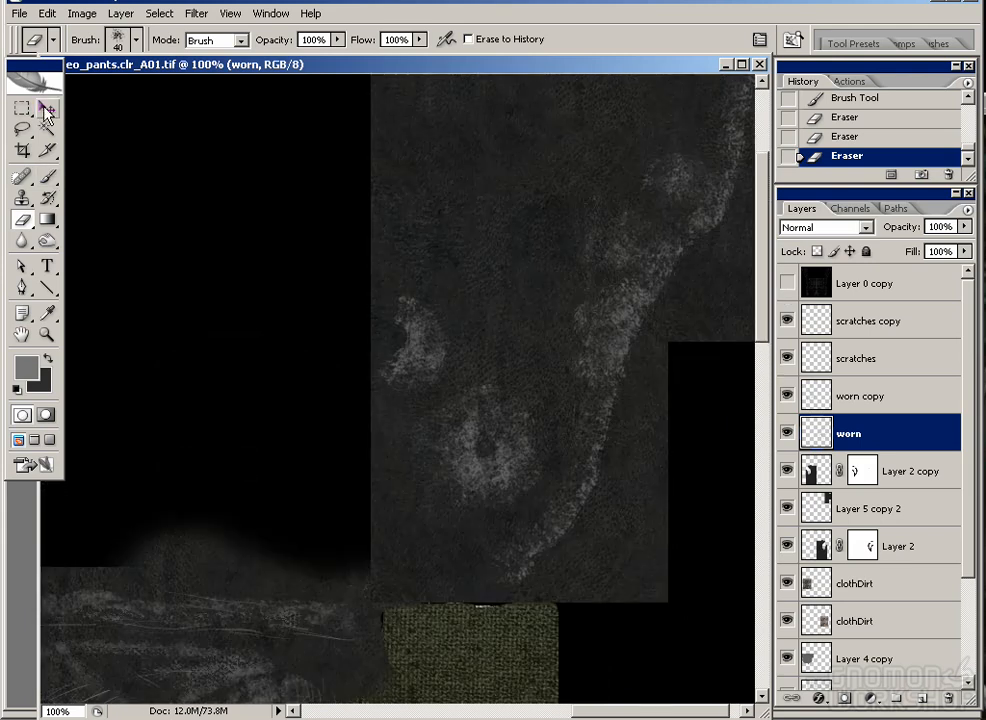
left_click(47, 108)
key("ctrl+minus")
left_click(866, 509)
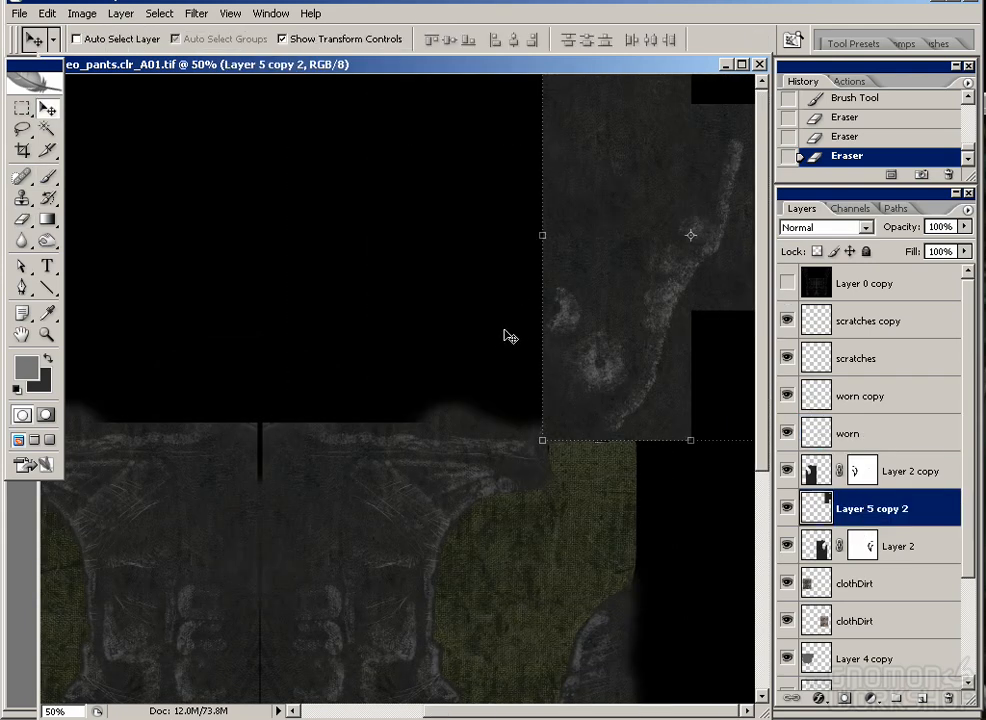
left_click_drag(884, 511, 670, 420)
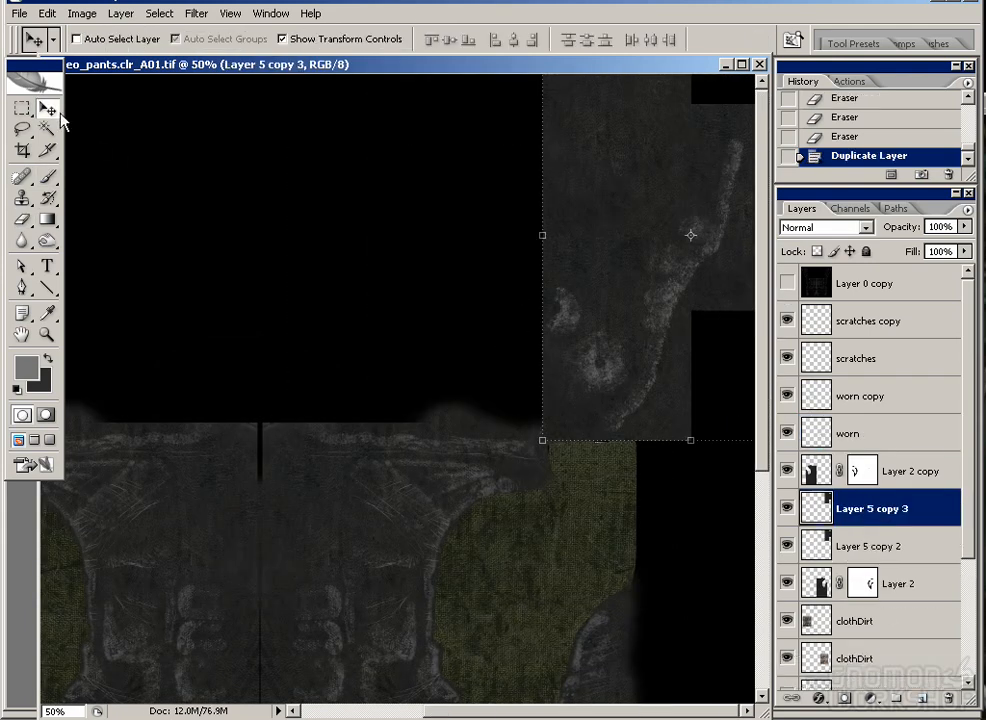
left_click(47, 14)
mouse_move(253, 325)
left_click(320, 630)
left_click_drag(515, 367, 486, 380)
left_click_drag(306, 362, 678, 322)
left_click_drag(652, 326, 176, 447)
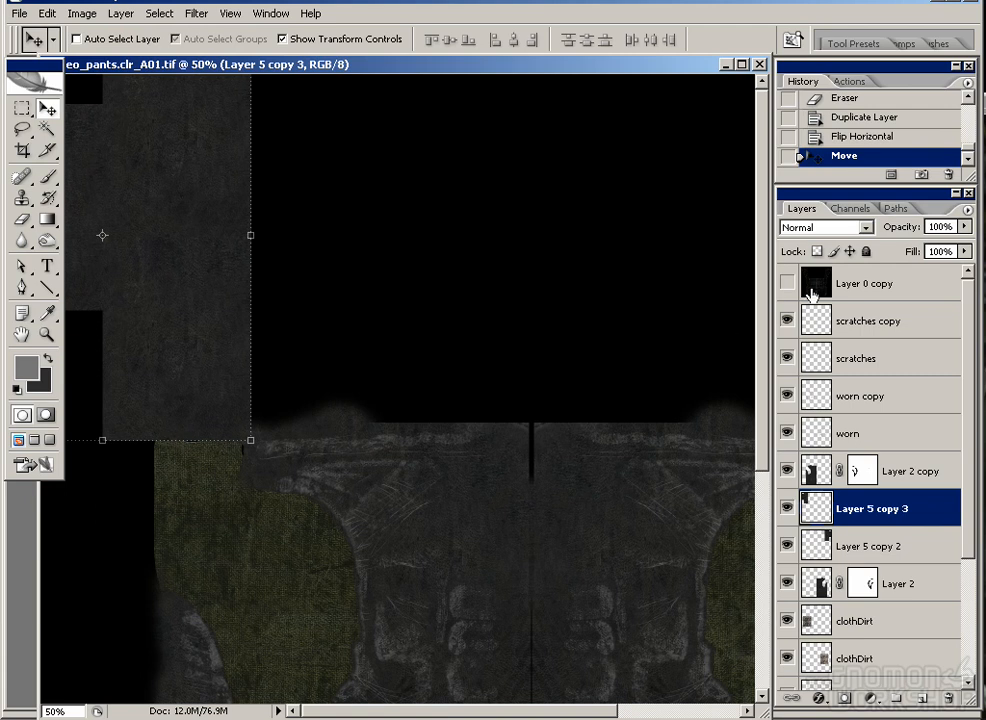
Step: Clone leather over areas of the mirrored patch with the Clone Stamp, enlarging the brush to 90, to vary its pattern
key("s")
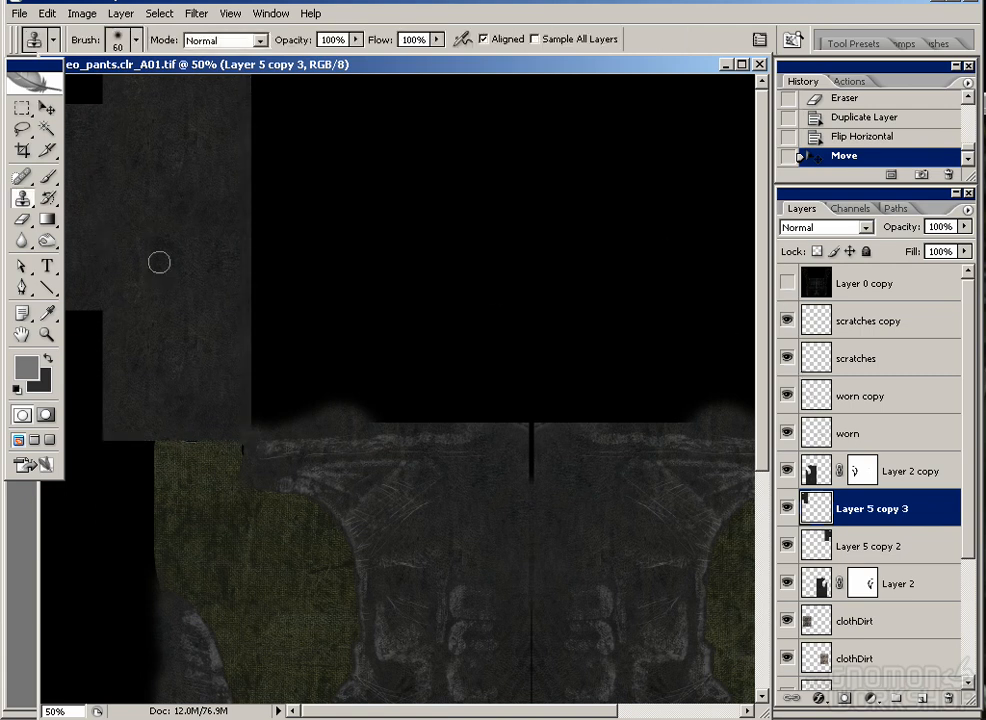
left_click(140, 143, "alt")
left_click_drag(170, 259, 183, 324)
left_click(183, 324, "alt")
left_click_drag(223, 244, 243, 236)
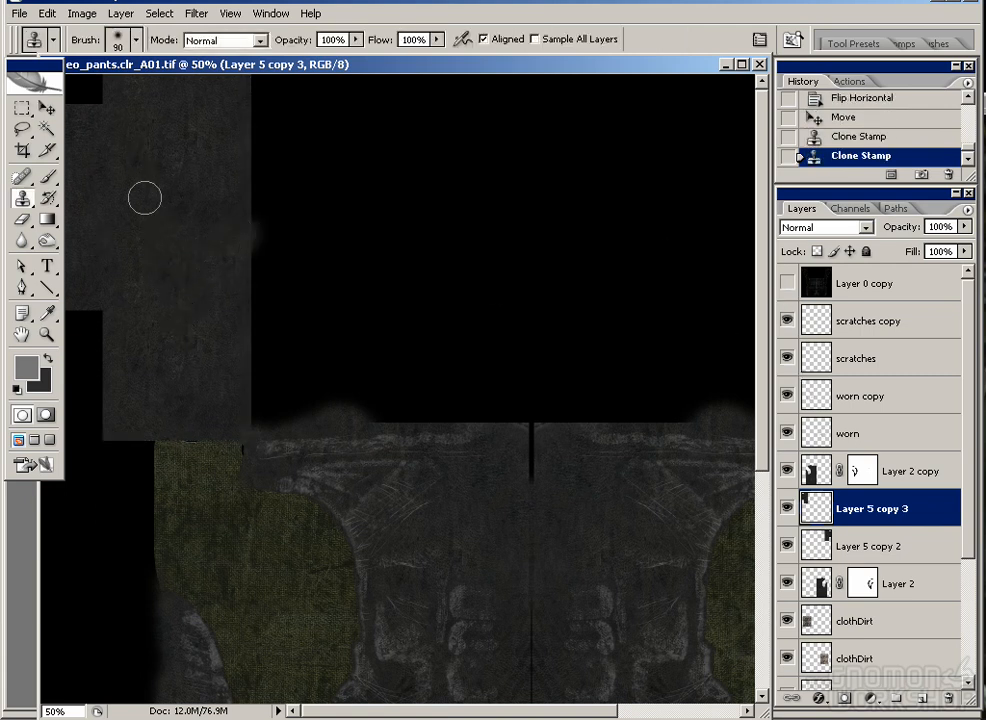
left_click_drag(226, 179, 224, 186)
left_click(161, 275, "alt")
left_click_drag(186, 354, 214, 370)
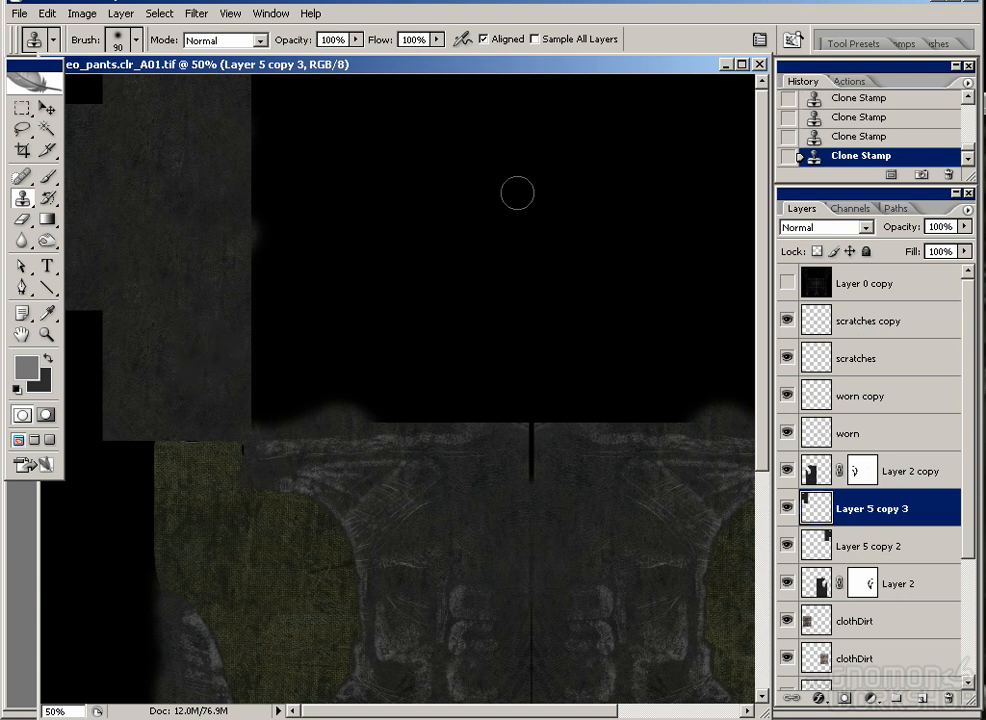
Step: Select the upper-right shell's wear marks on the worn layer with a rectangular marquee and duplicate them beside the shell
left_click(871, 436)
left_click_drag(424, 403, 154, 403)
left_click(20, 112)
left_click_drag(528, 432, 750, 97)
key("v")
left_click_drag(623, 365, 376, 365)
Step: Flip the duplicated wear marks horizontally, align them with the mirrored shell's wireframe, and deselect them
left_click(47, 13)
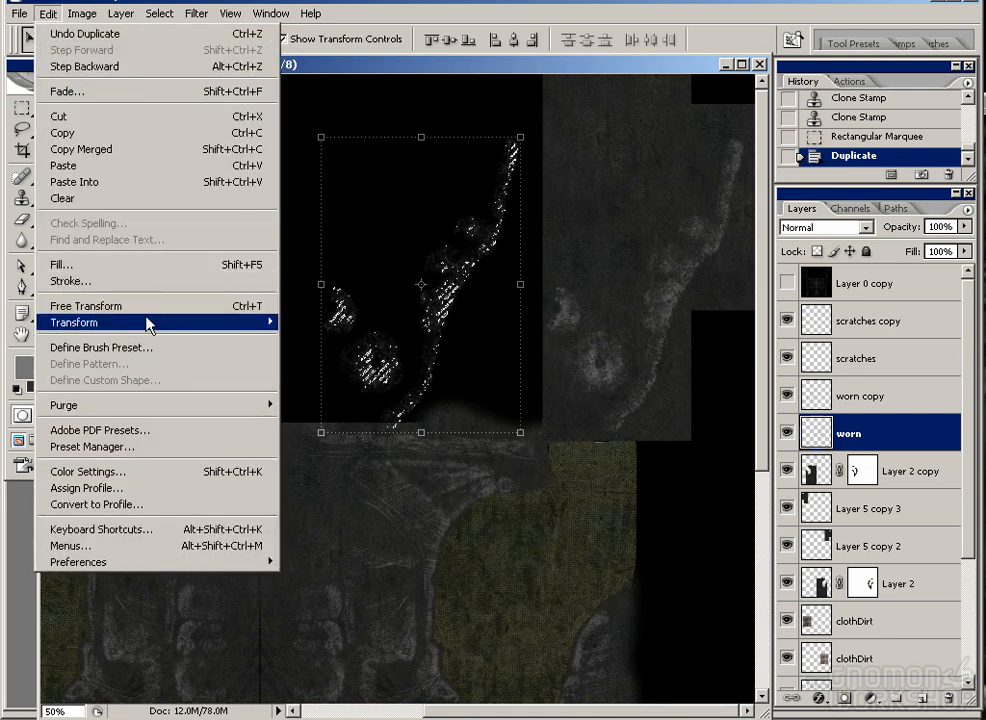
left_click(370, 508)
left_click_drag(485, 394, 210, 394)
left_click_drag(259, 424, 530, 424)
left_click_drag(471, 378, 203, 380)
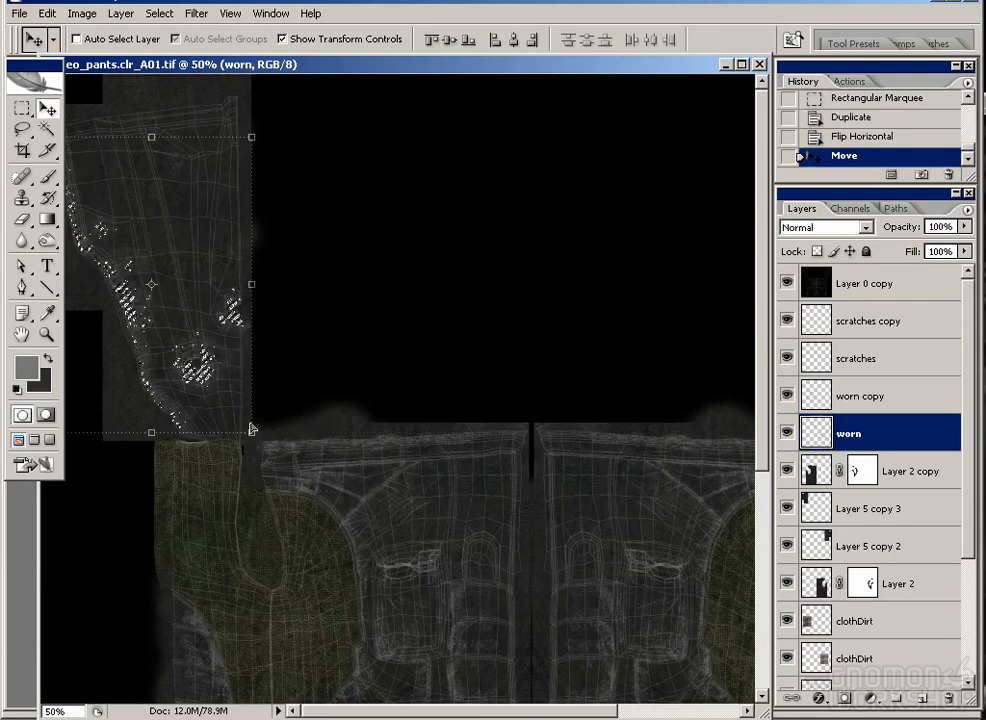
key("ctrl+d")
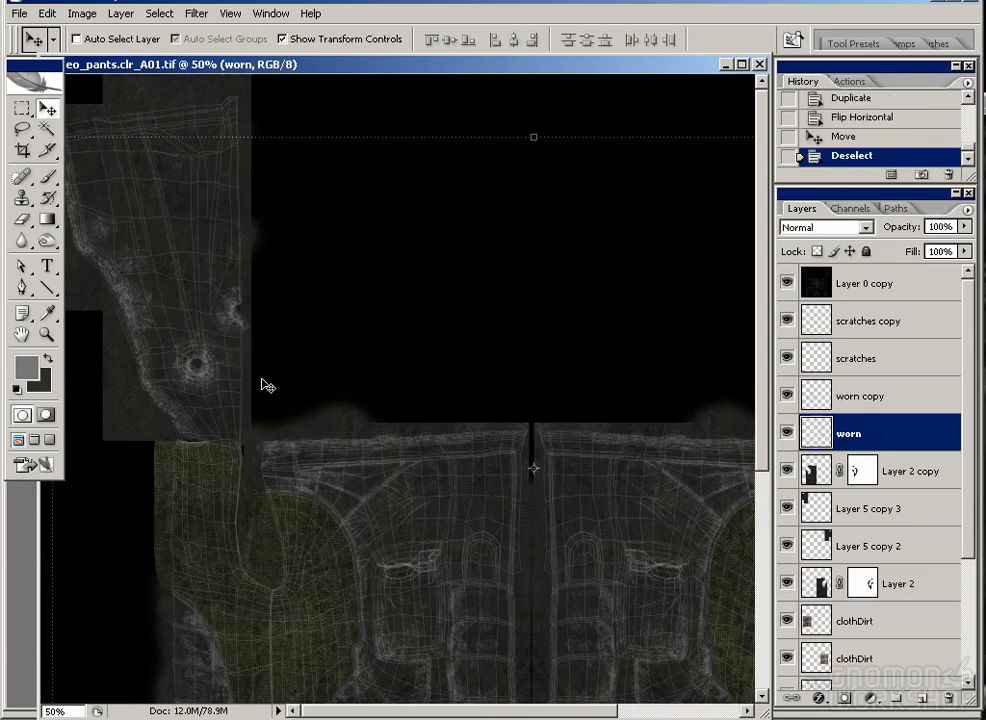
Step: Zoom in on the leather corner beside the cloth, make Layer 0 copy active, and open geo_button.clr_A01.tif
left_click(788, 284)
left_click_drag(555, 357, 489, 392)
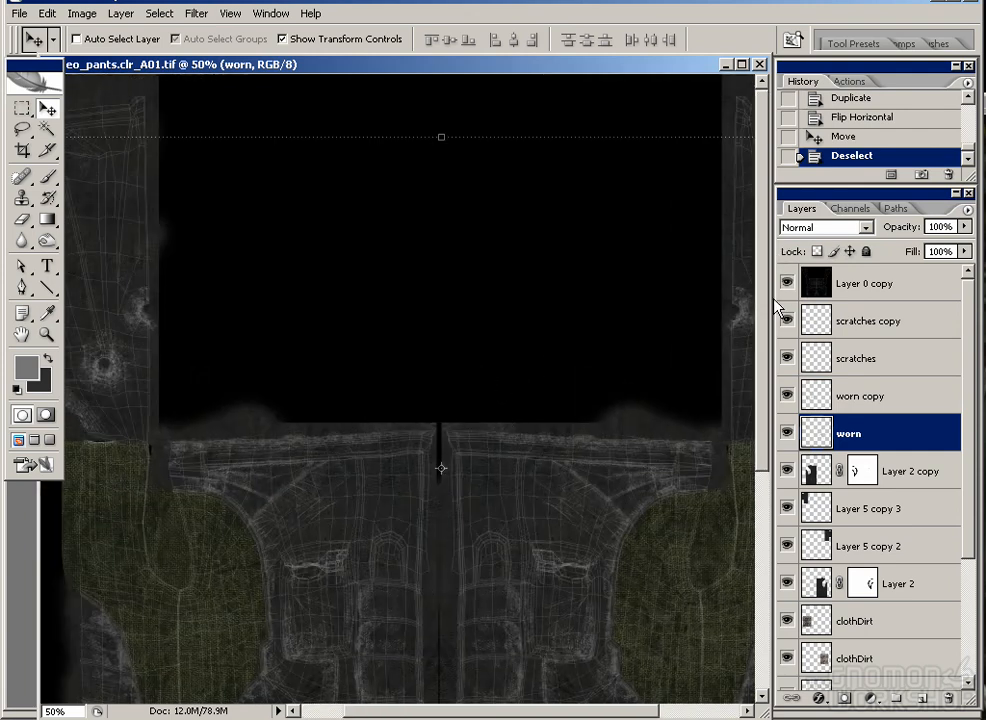
left_click(47, 334)
left_click_drag(637, 582, 476, 494)
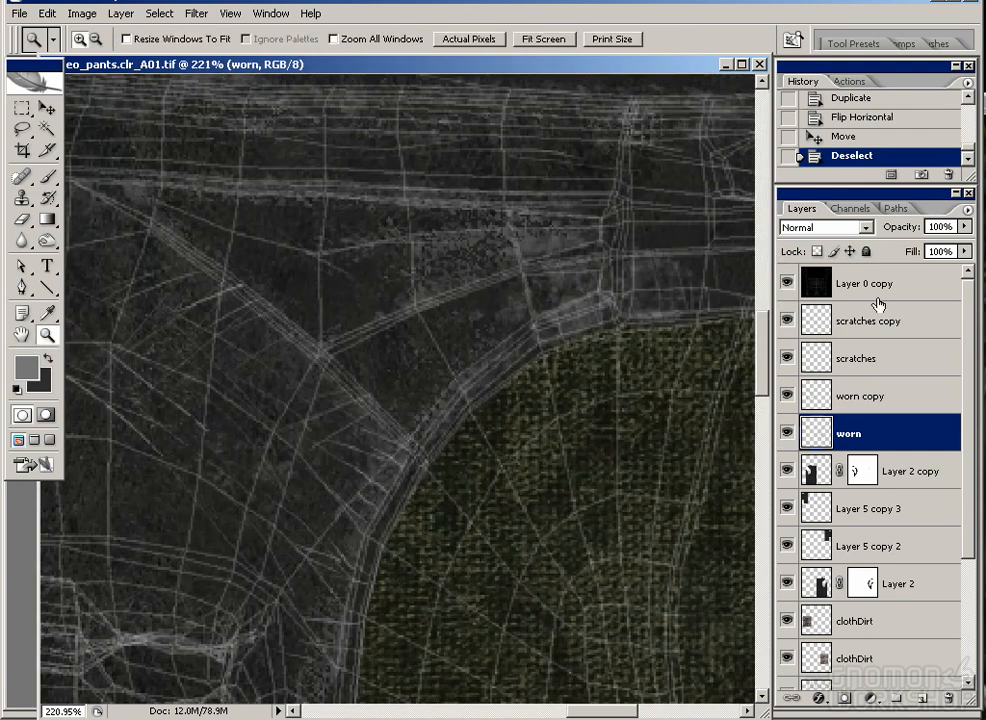
left_click(855, 283)
left_click(19, 13)
left_click(60, 46)
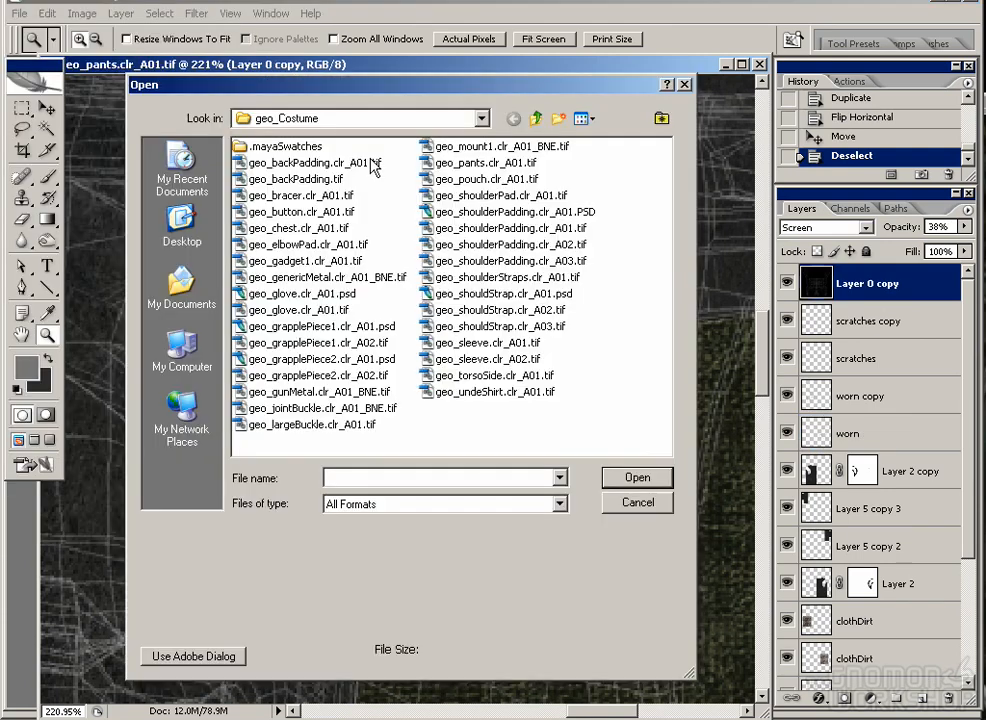
double_click(300, 211)
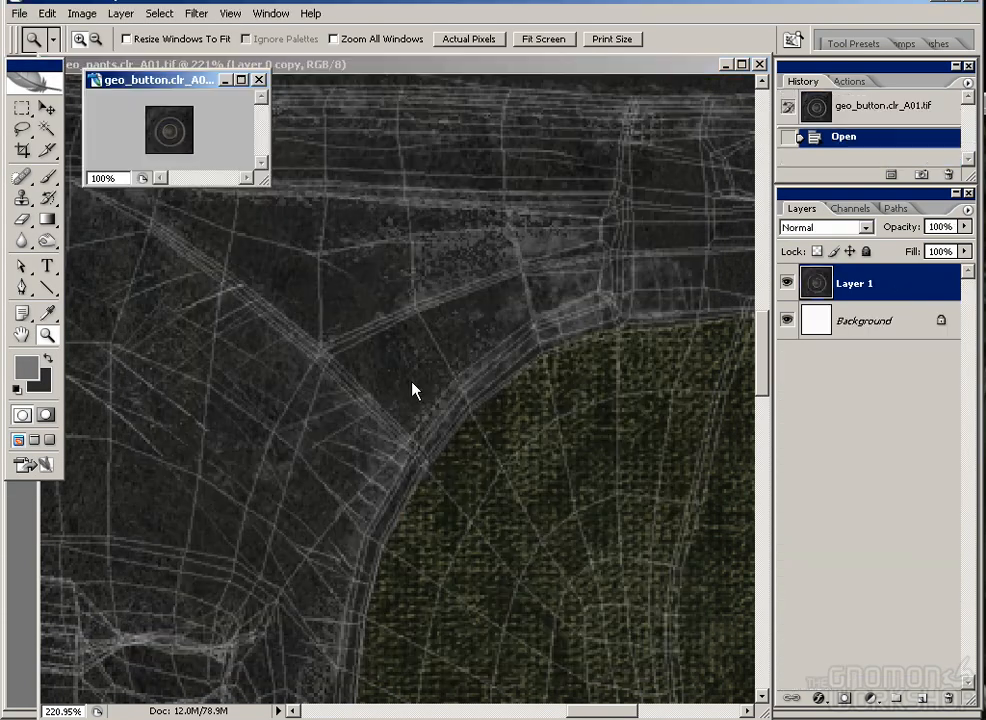
Step: Bring the button image into the pants texture as a new layer and scale it down on the leather corner
key("v")
left_click_drag(183, 123, 440, 337)
mouse_move(449, 396)
left_mouse_down()
mouse_move(442, 403)
mouse_move(457, 411)
left_mouse_up()
key("Return")
Step: Erase the square background around the button using a plain size 8 eraser brush
key("e")
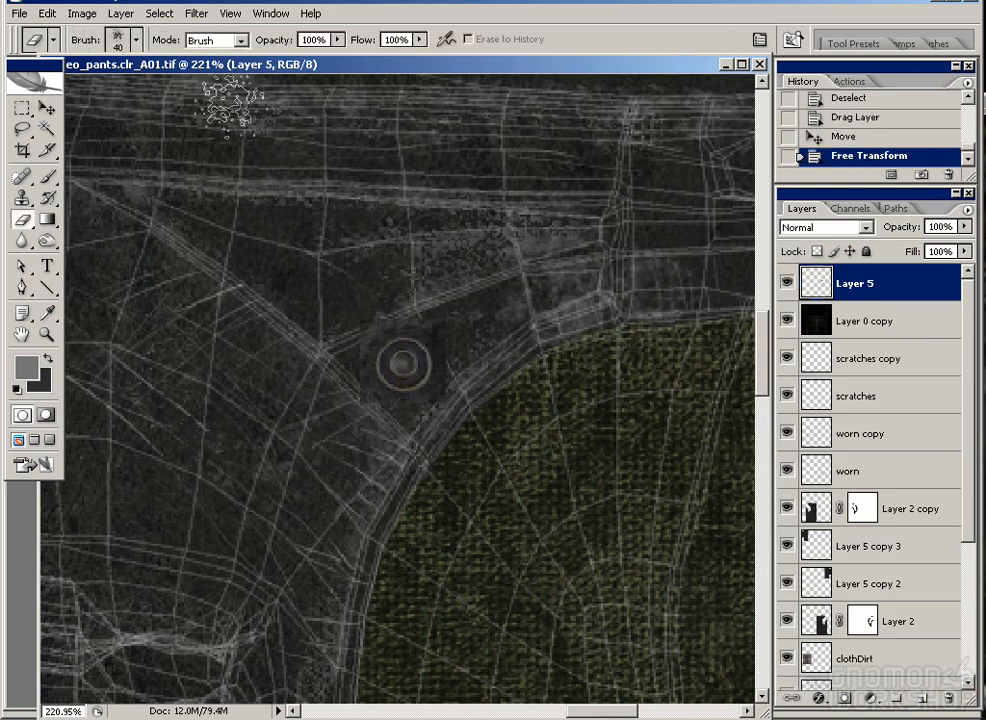
left_click(136, 40)
left_click_drag(222, 268, 224, 218)
left_click(138, 195)
key("Return")
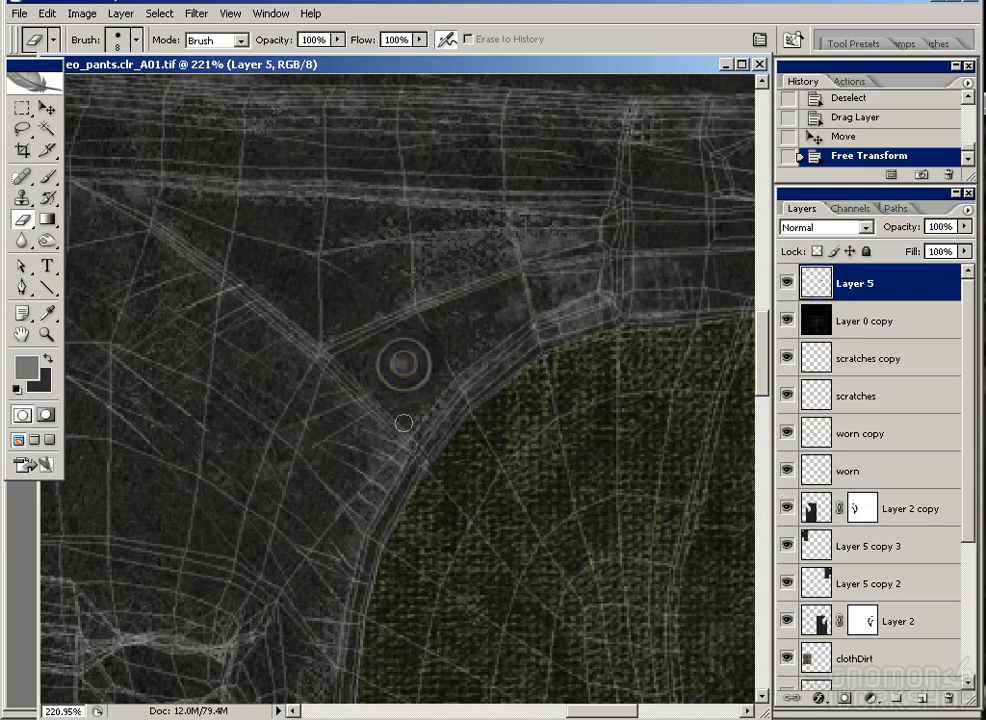
Step: Nudge the button down slightly, duplicate it diagonally below on the leather, and clean up its edges with the eraser
key("v")
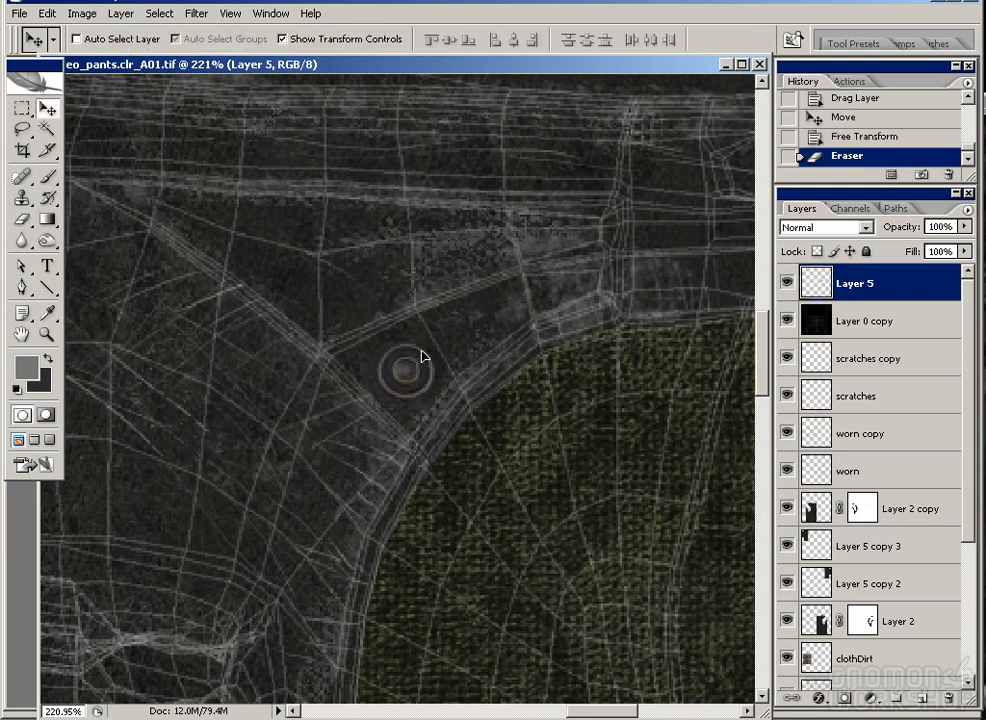
left_click_drag(420, 347, 420, 353)
mouse_move(446, 409)
left_mouse_down()
mouse_move(418, 392)
mouse_move(352, 458)
mouse_move(328, 500)
mouse_move(362, 475)
left_mouse_up()
key("Return")
key("e")
left_click(787, 283)
left_click(787, 283)
Step: Move Layer 0 copy to the top of the layer stack and check both buttons with the wireframe hidden
left_click_drag(830, 364, 843, 277)
left_click(788, 287)
left_click_drag(437, 460, 480, 386)
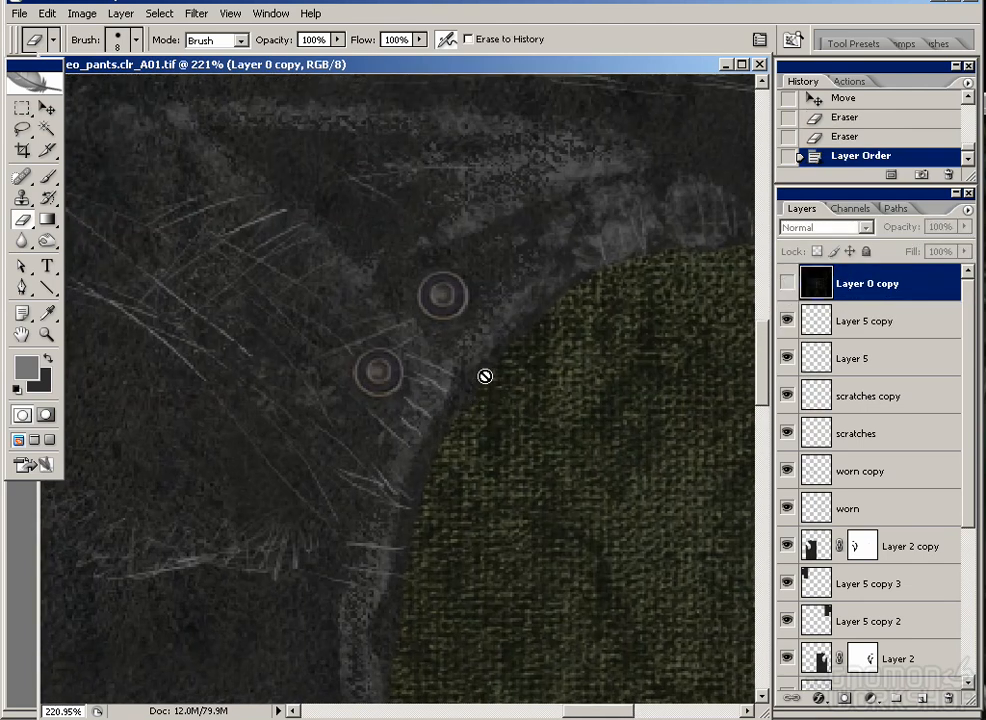
left_click(787, 283)
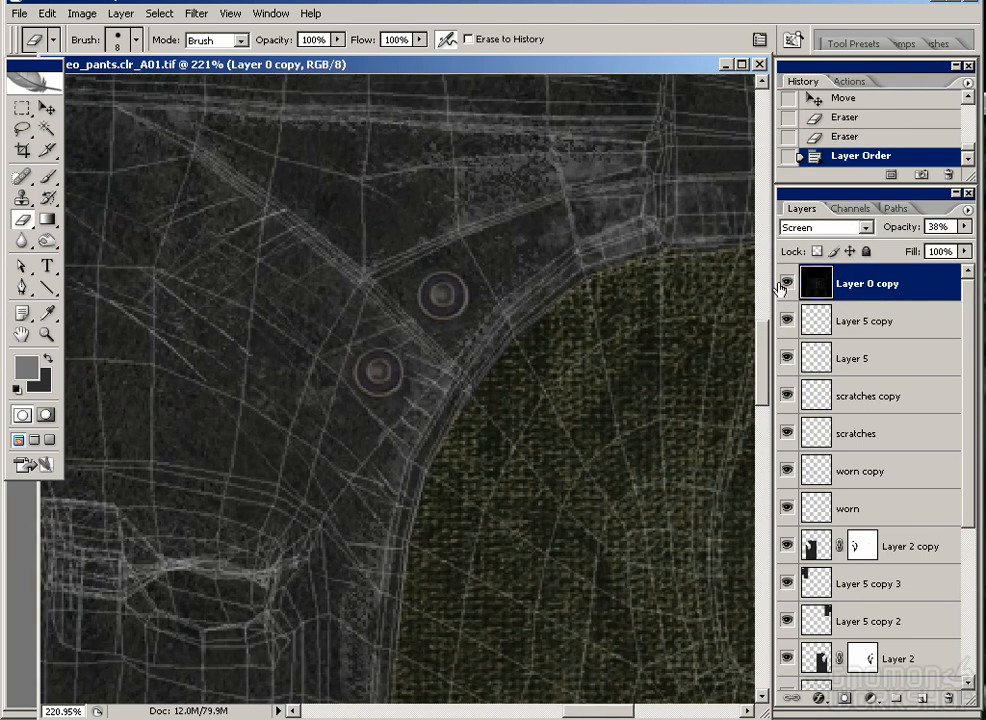
Step: Add a new layer beneath the two button layers and lasso the leather corner piece around the buttons along the wireframe
left_click(876, 328)
left_click(890, 396)
left_click(921, 698)
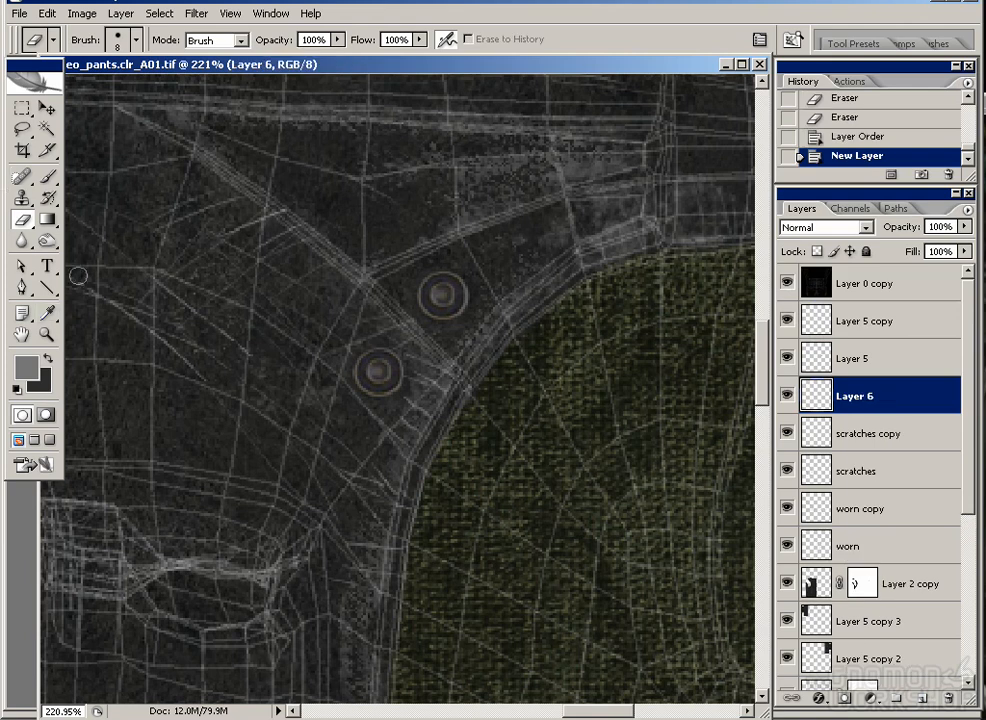
key("l")
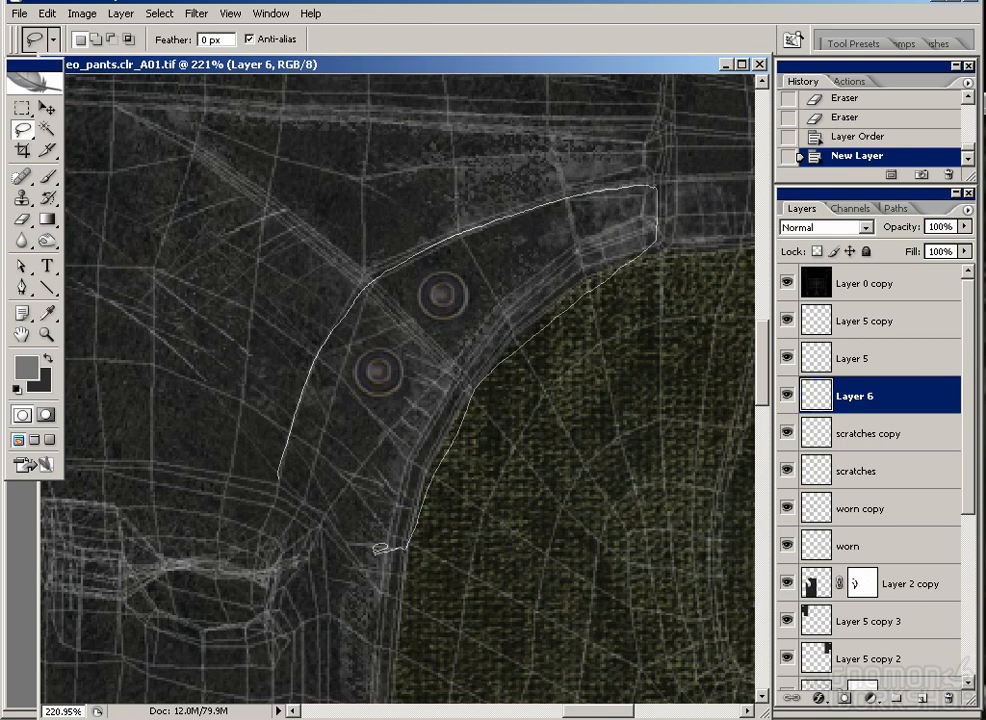
left_click_drag(325, 508, 278, 475)
Step: Fill the selected leather corner with dark grey using a size 19 brush, then clear the selection
key("b")
right_click(296, 268)
left_click(296, 268)
key("x")
left_click_drag(306, 415, 298, 490)
key("ctrl+z")
mouse_move(303, 402)
left_mouse_down()
mouse_move(315, 425)
mouse_move(409, 482)
mouse_move(343, 407)
mouse_move(365, 318)
mouse_move(436, 364)
left_mouse_up()
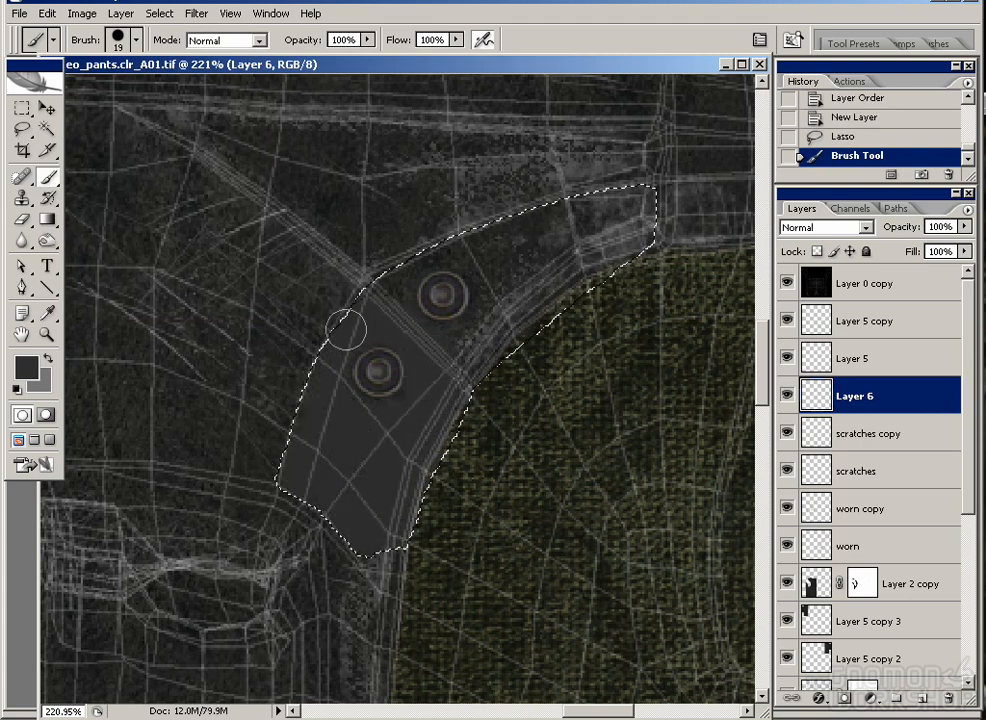
mouse_move(387, 424)
left_mouse_down()
mouse_move(492, 321)
mouse_move(380, 302)
left_mouse_up()
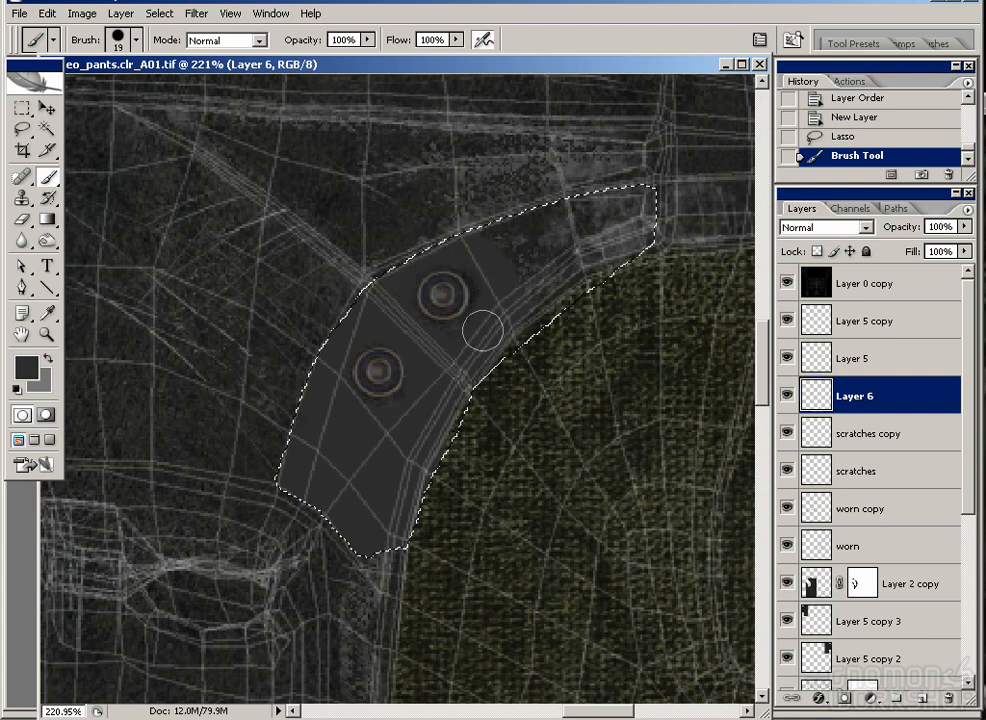
mouse_move(492, 283)
left_mouse_down()
mouse_move(497, 273)
mouse_move(607, 273)
mouse_move(513, 220)
left_mouse_up()
key("ctrl+d")
Step: Set the dark patch layer to Multiply at 45% opacity and check it with the wireframe hidden
left_click(833, 232)
left_click(814, 367)
left_click_drag(964, 226, 910, 243)
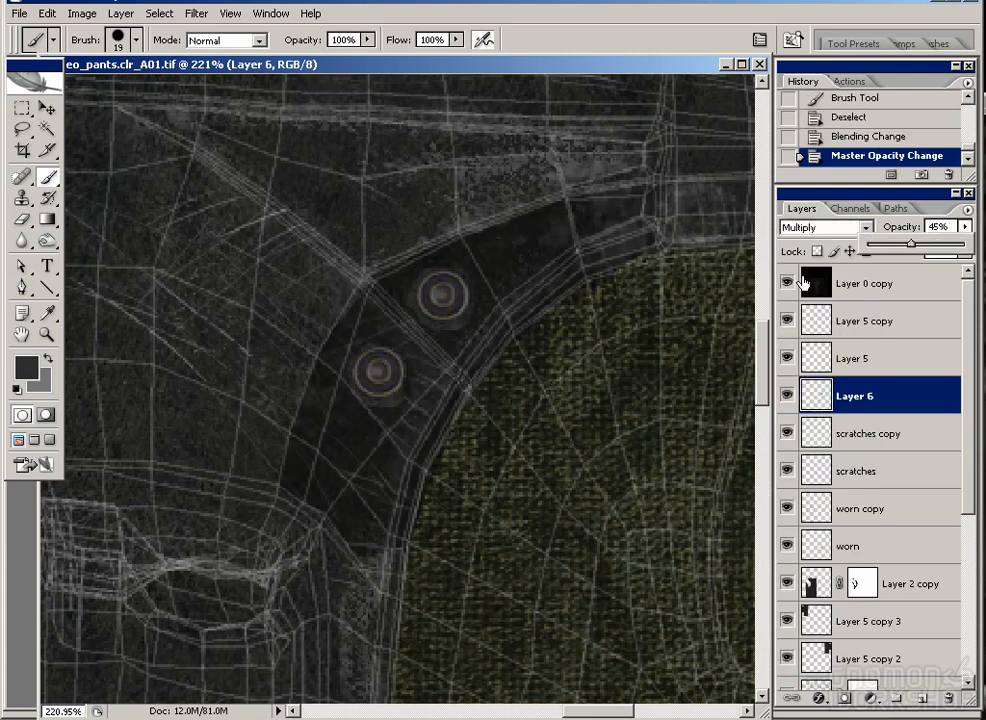
left_click(825, 281)
left_click(788, 284)
left_click_drag(505, 352, 508, 374)
key("ctrl+minus")
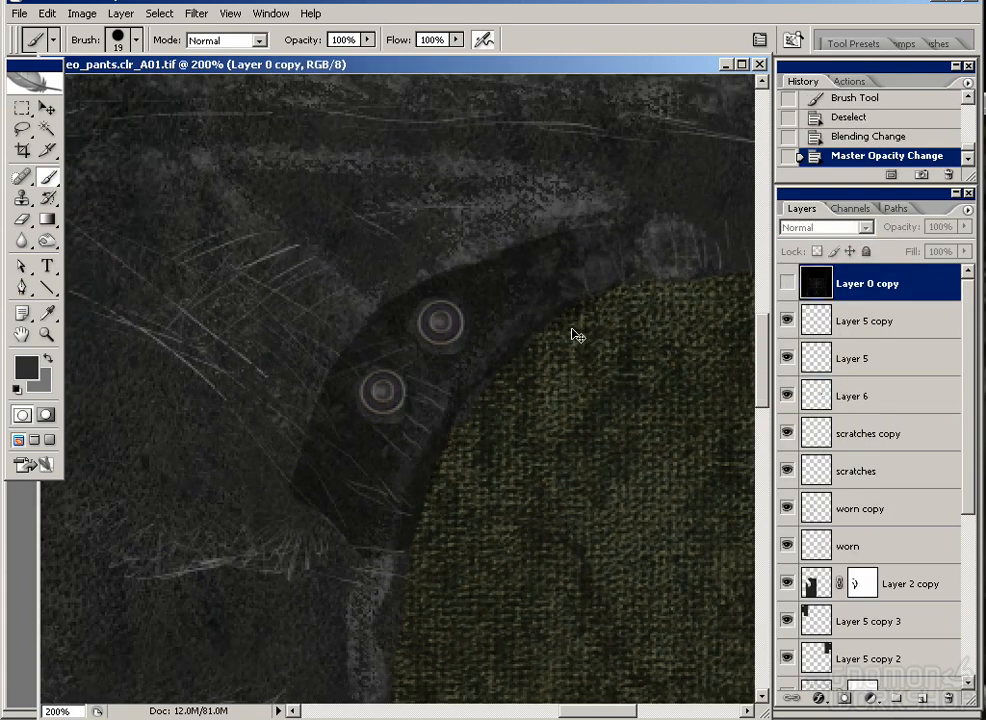
Step: Merge the two button layers and erase leftover edges around the buttons with the size 8 eraser
left_click(872, 324)
left_click(868, 358, "shift")
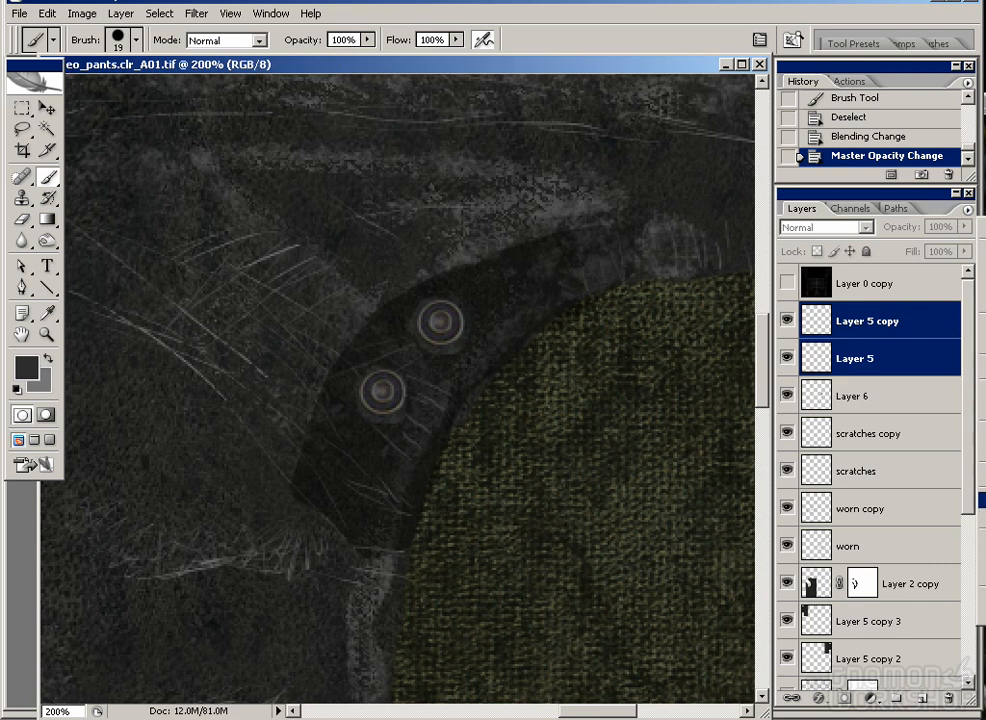
key("ctrl+e")
left_click_drag(395, 368, 404, 380)
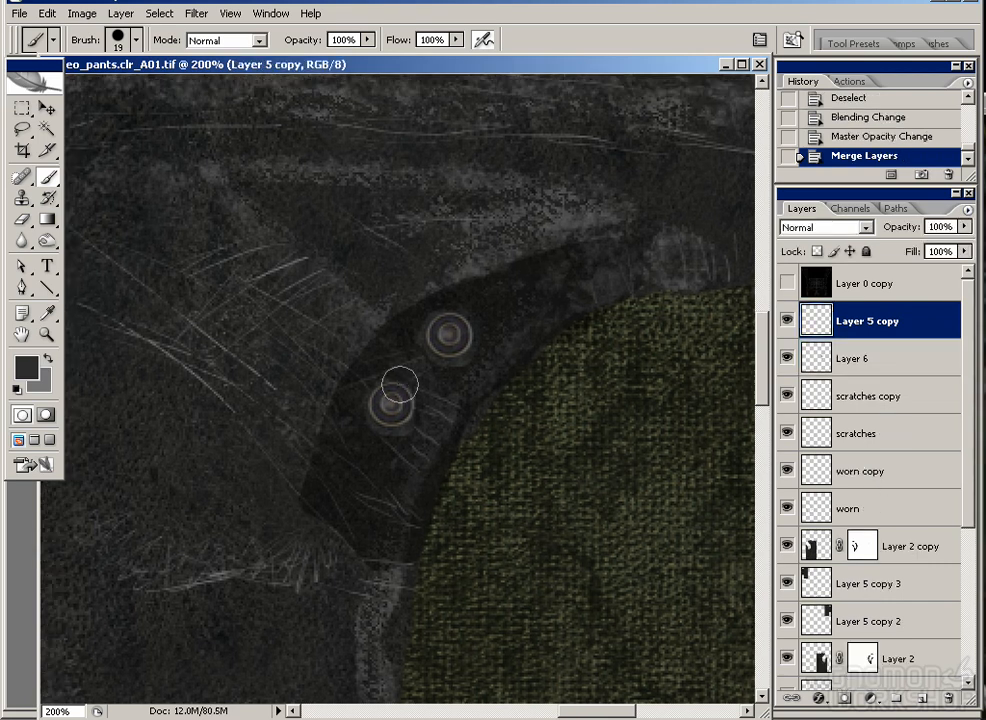
key("e")
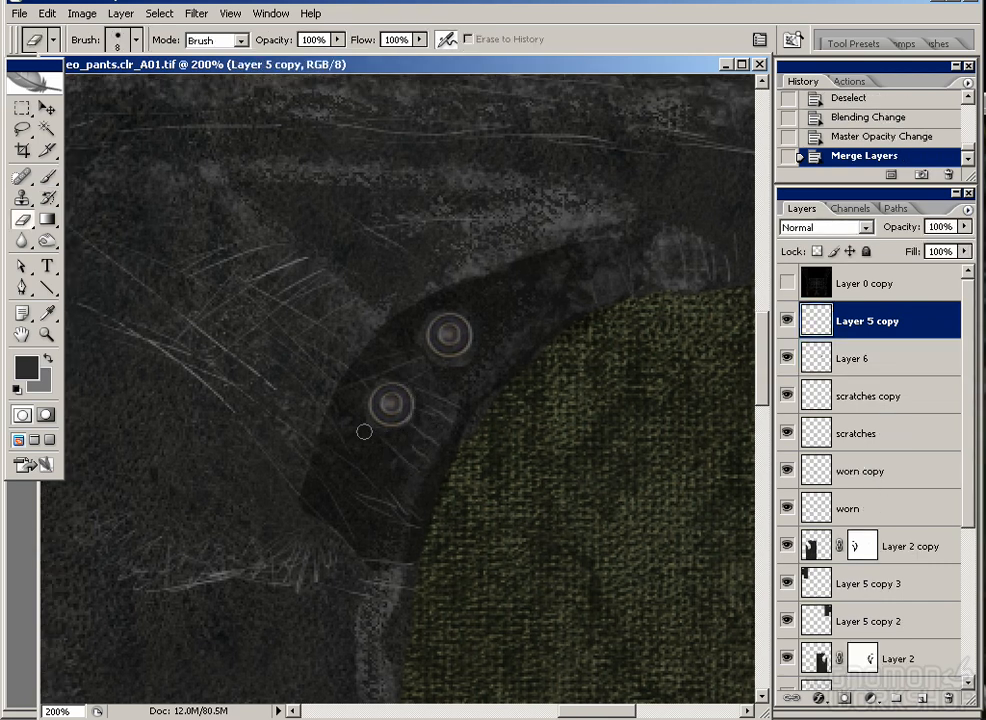
left_click_drag(369, 431, 476, 361)
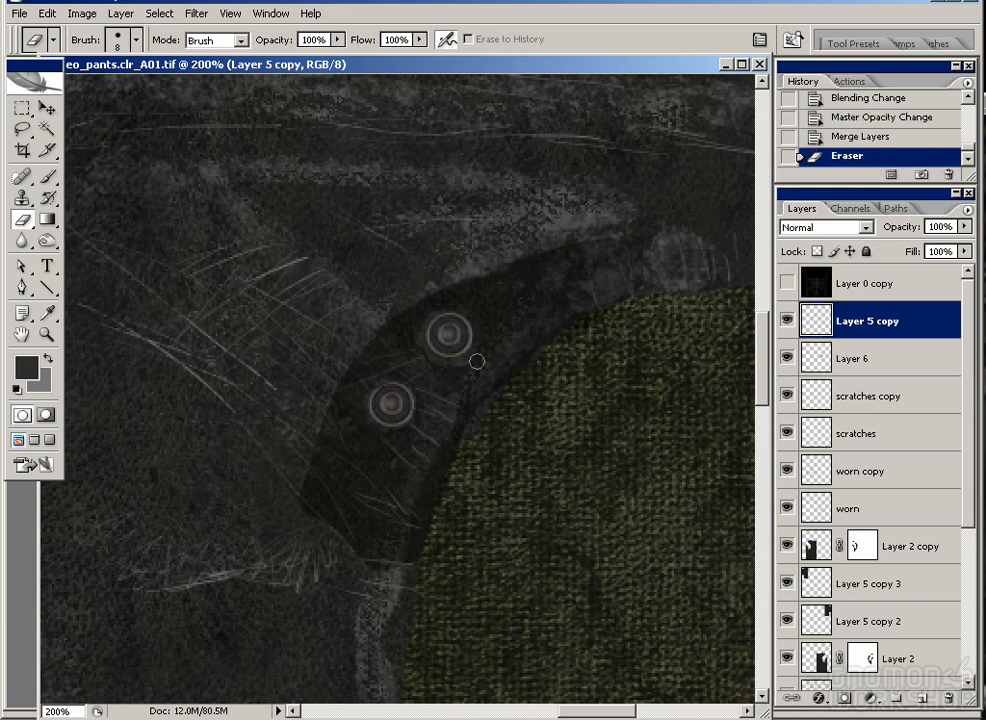
left_click(419, 367)
left_click_drag(377, 415, 358, 439)
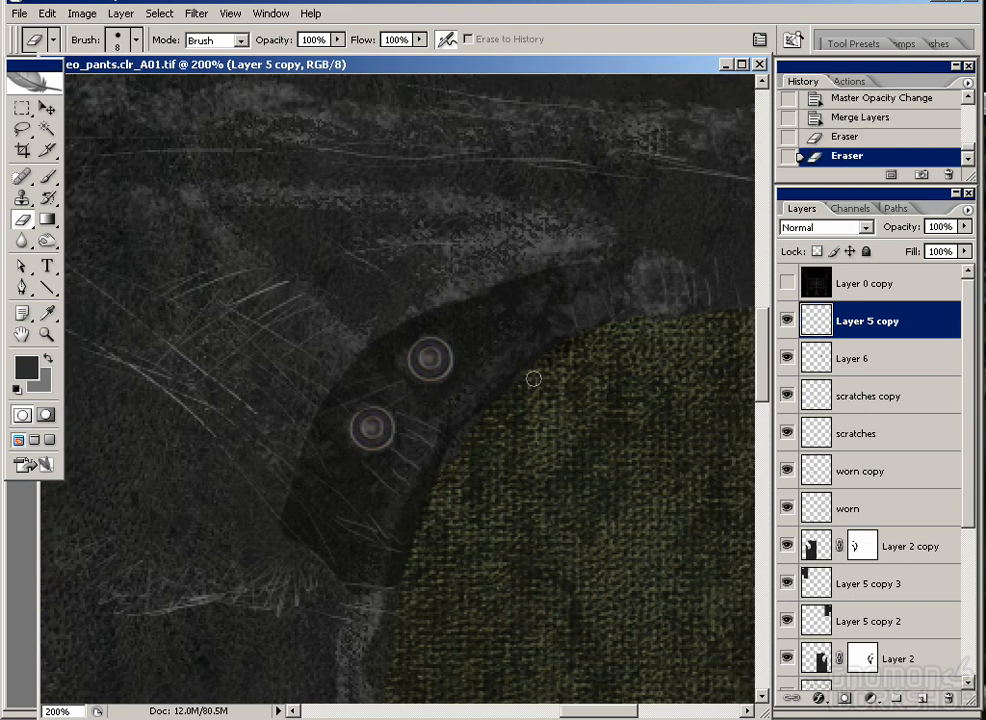
Step: Lower the dark patch layer, Layer 6, to 38% opacity
left_click(832, 352)
left_click_drag(965, 227, 903, 248)
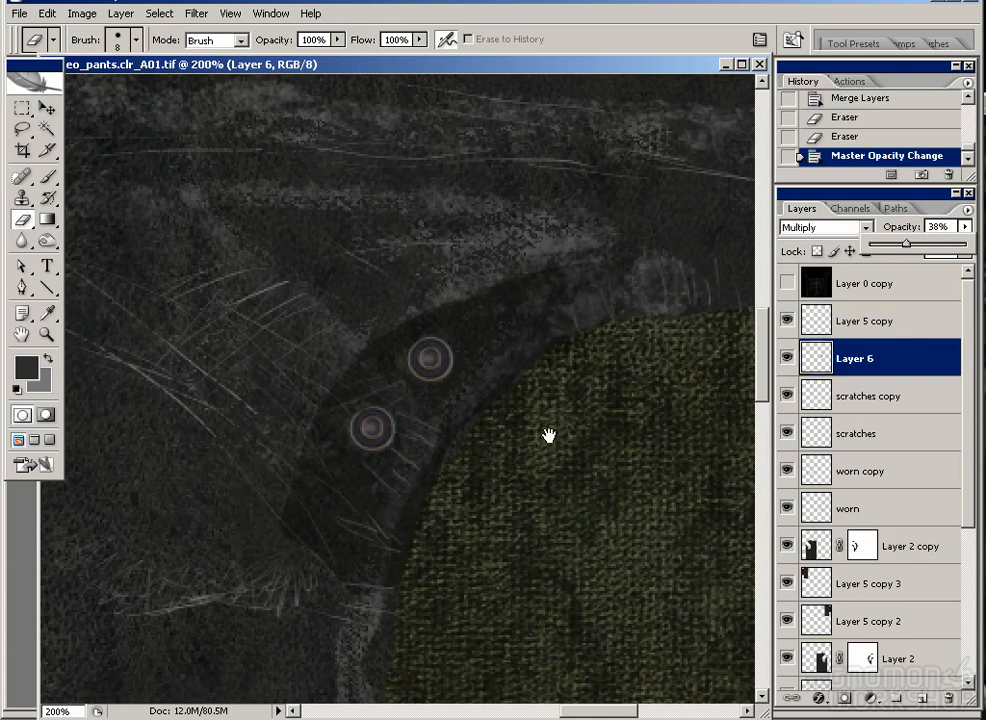
left_click_drag(545, 433, 510, 508)
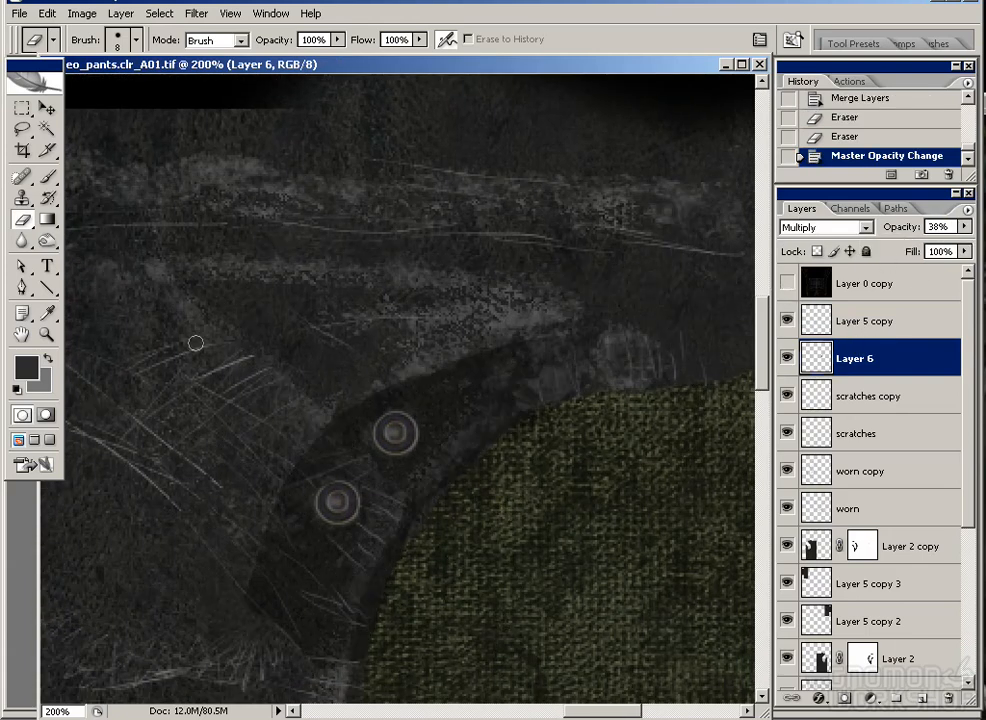
Step: Link the button layer with the dark patch layer and duplicate both
key("v")
left_click(867, 321, "shift")
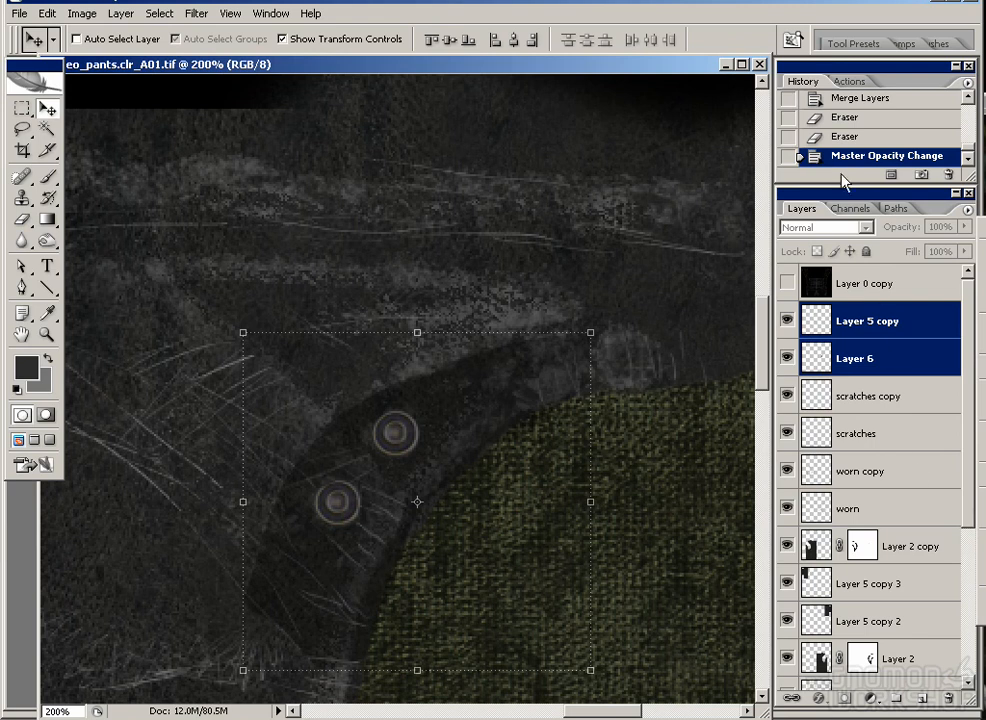
left_click(968, 215)
left_click(980, 482)
left_click_drag(949, 697, 949, 697)
key("ctrl+z")
left_click_drag(876, 330, 923, 698)
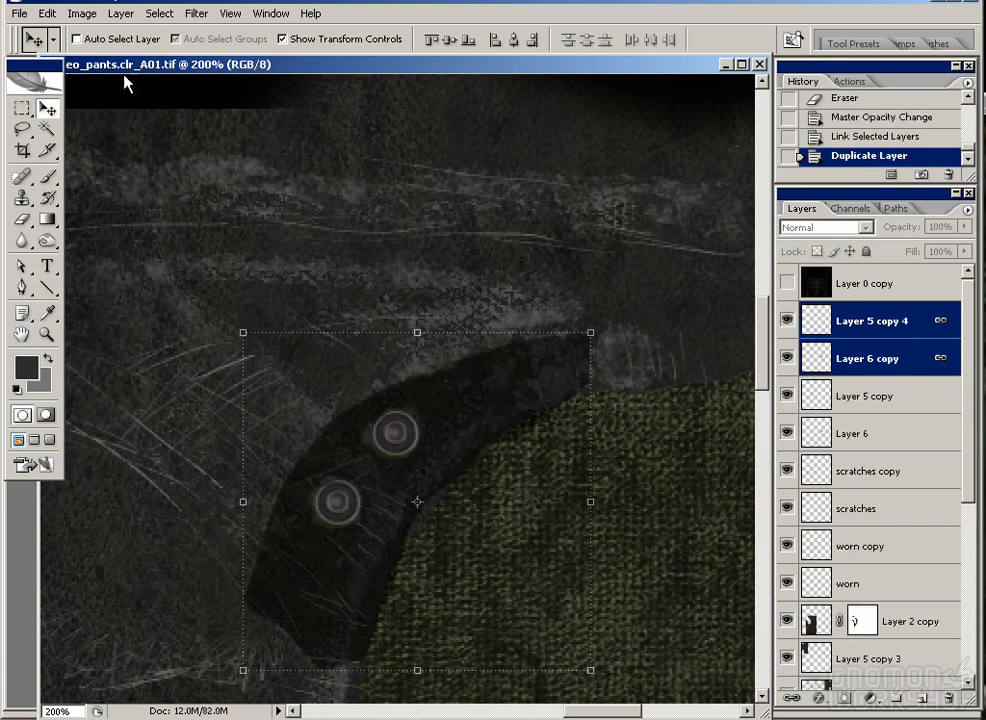
Step: Flip the duplicated buttons and patch horizontally and move them to the matching leather corner on the opposite half
left_click(47, 13)
left_click(320, 545)
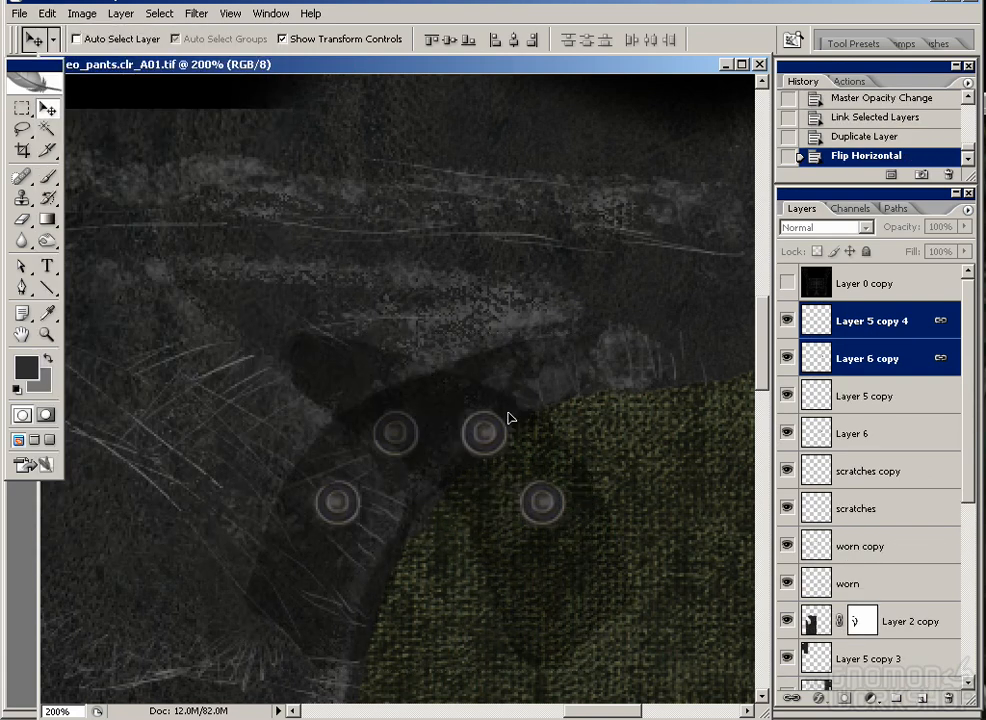
left_click_drag(388, 403, 625, 445)
key("ctrl+minus")
key("ctrl+minus")
left_click_drag(468, 478, 139, 552)
left_click_drag(186, 572, 643, 566)
left_click_drag(572, 484, 483, 474)
Step: Check the mirrored button patch's alignment against the wireframe and compare both halves with the wireframe hidden
left_click(787, 284)
key("ctrl+plus")
key("ctrl+plus")
mouse_move(382, 562)
left_mouse_down()
mouse_move(373, 563)
mouse_move(387, 556)
left_mouse_up()
key("ctrl+z")
left_click(787, 284)
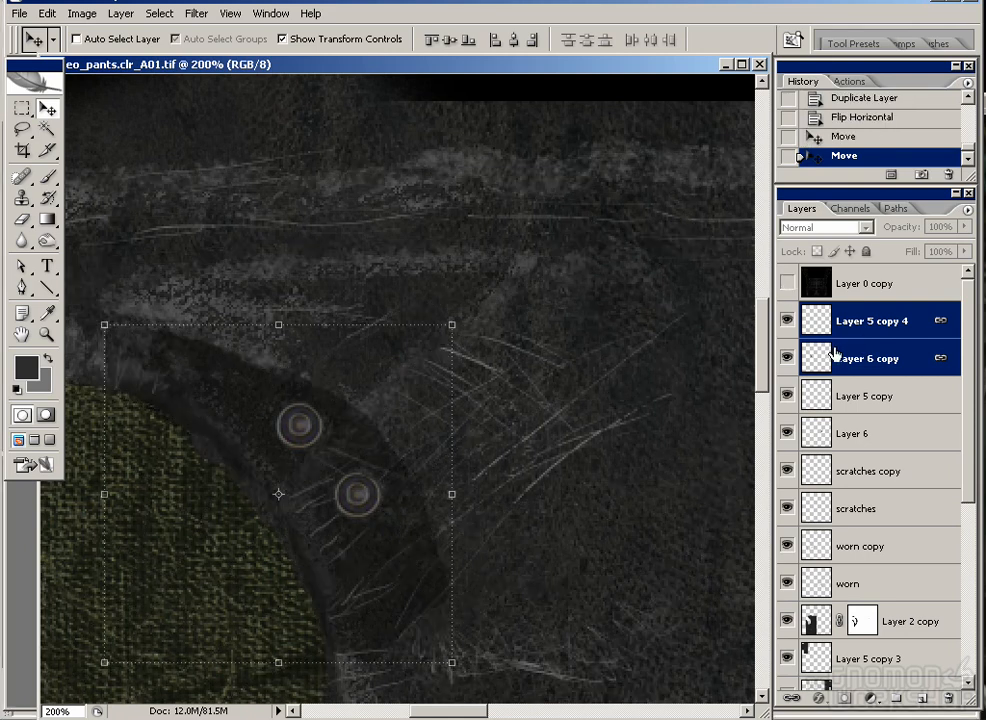
key("ctrl+minus")
key("ctrl+minus")
left_click_drag(601, 448, 438, 373)
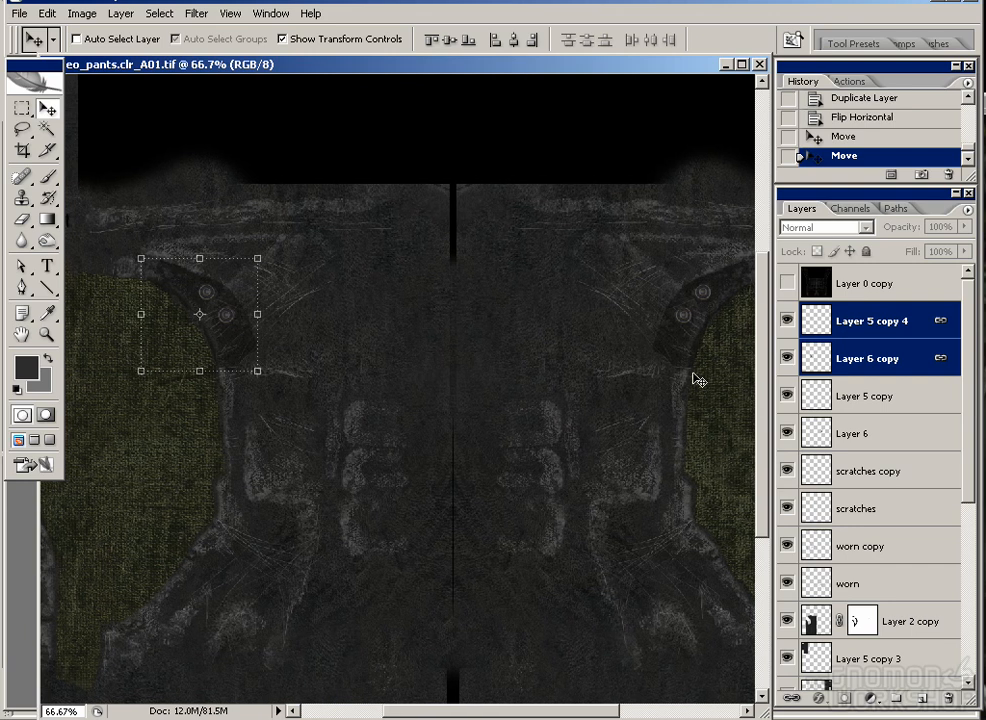
Step: Add a new layer above the button layers and show the wireframe again
key("b")
key("ctrl+plus")
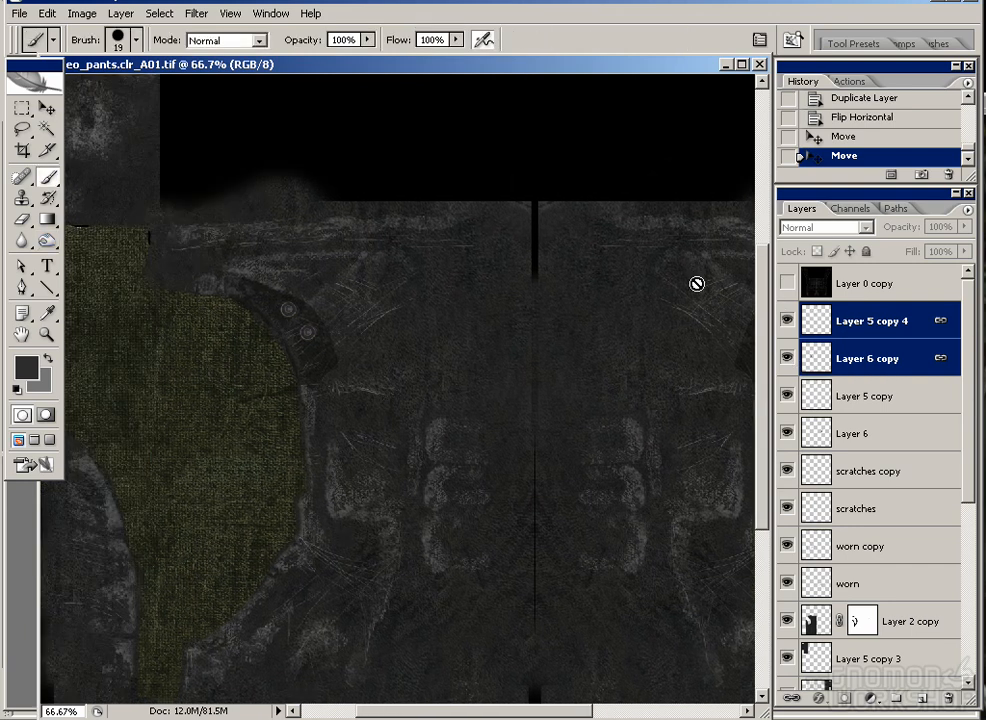
left_click(870, 321)
left_click(921, 699)
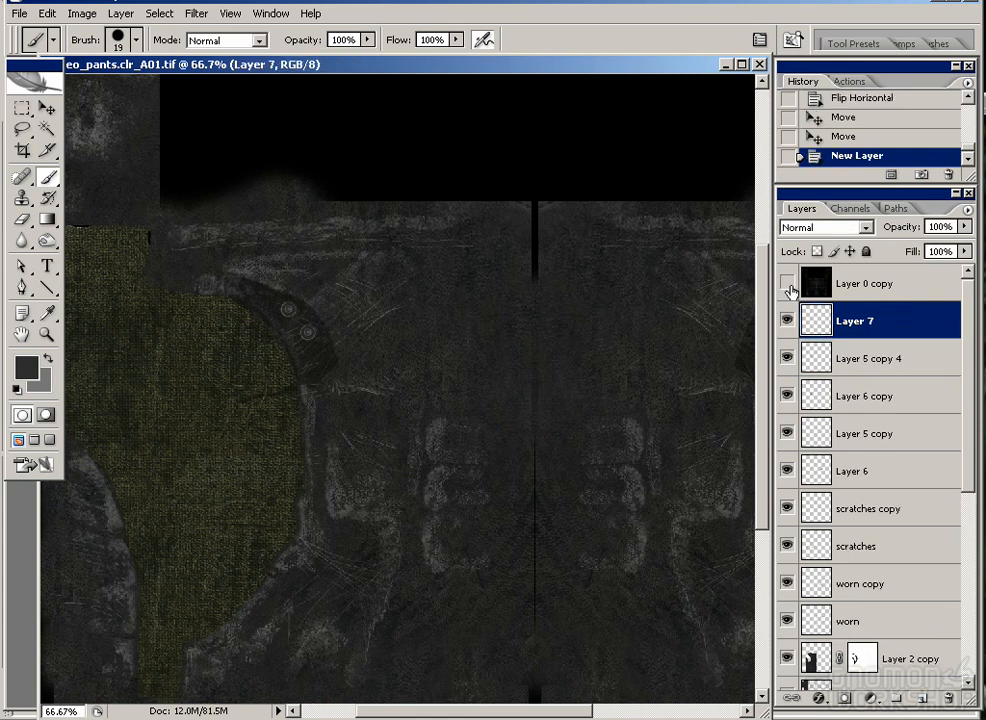
left_click(797, 289)
key("ctrl+plus")
key("ctrl+plus")
scroll(242, 275, "up", 3)
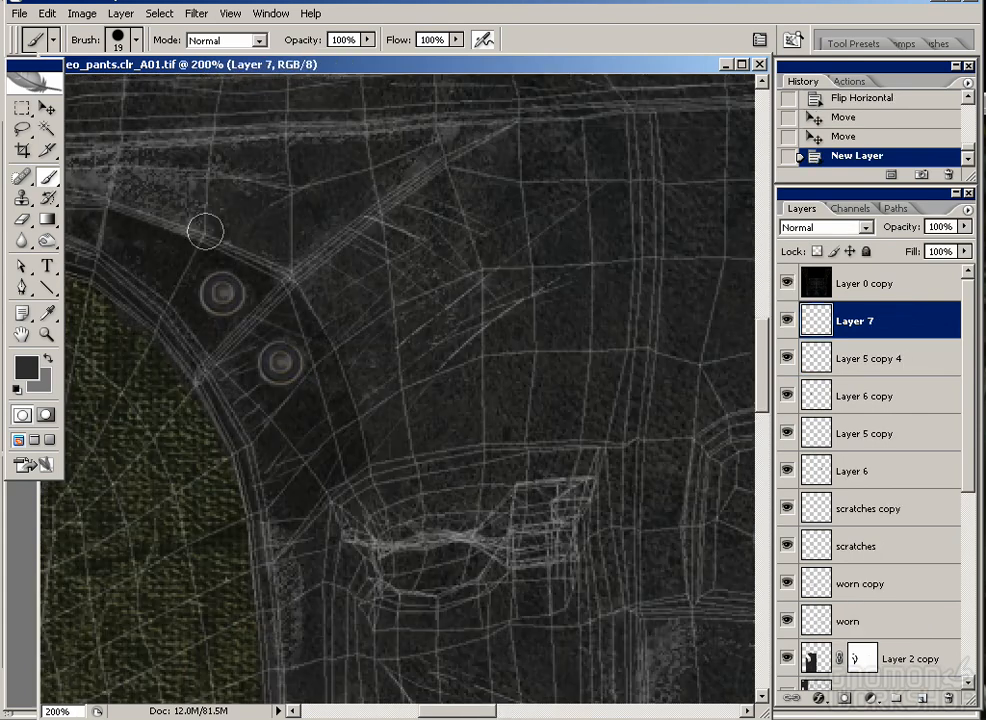
Step: Paint solid white dots over the two mirrored buttons with a size 10 brush on Layer 7
key("[")
key("x")
left_click(284, 361)
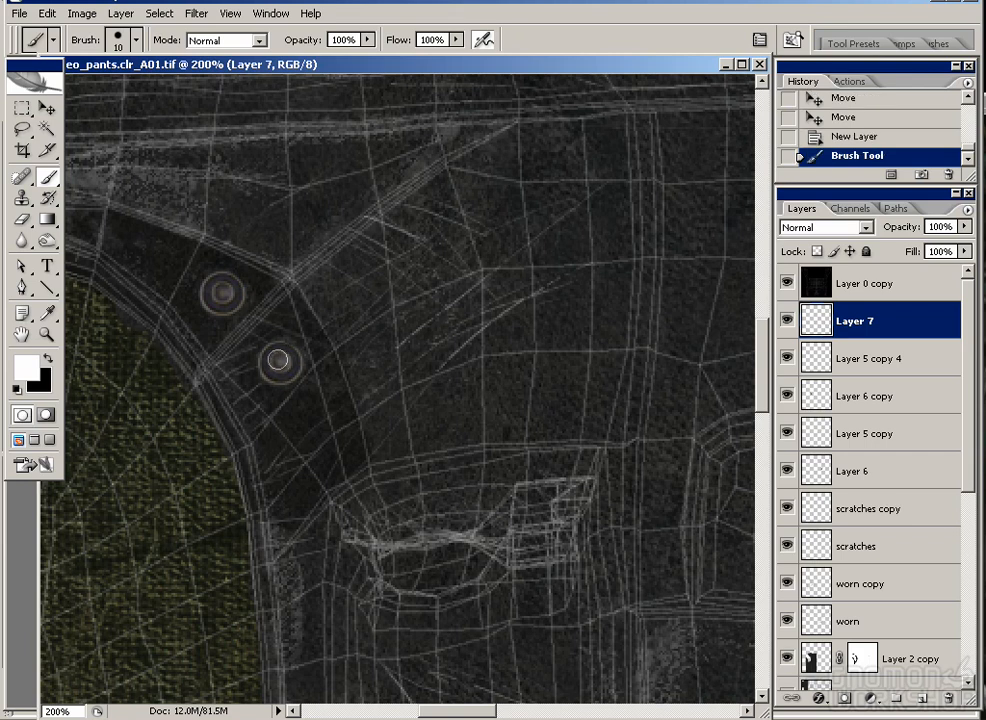
left_click(222, 294)
left_click(222, 294)
mouse_move(462, 396)
left_mouse_down()
mouse_move(493, 440)
mouse_move(392, 432)
left_mouse_up()
key("ctrl+minus")
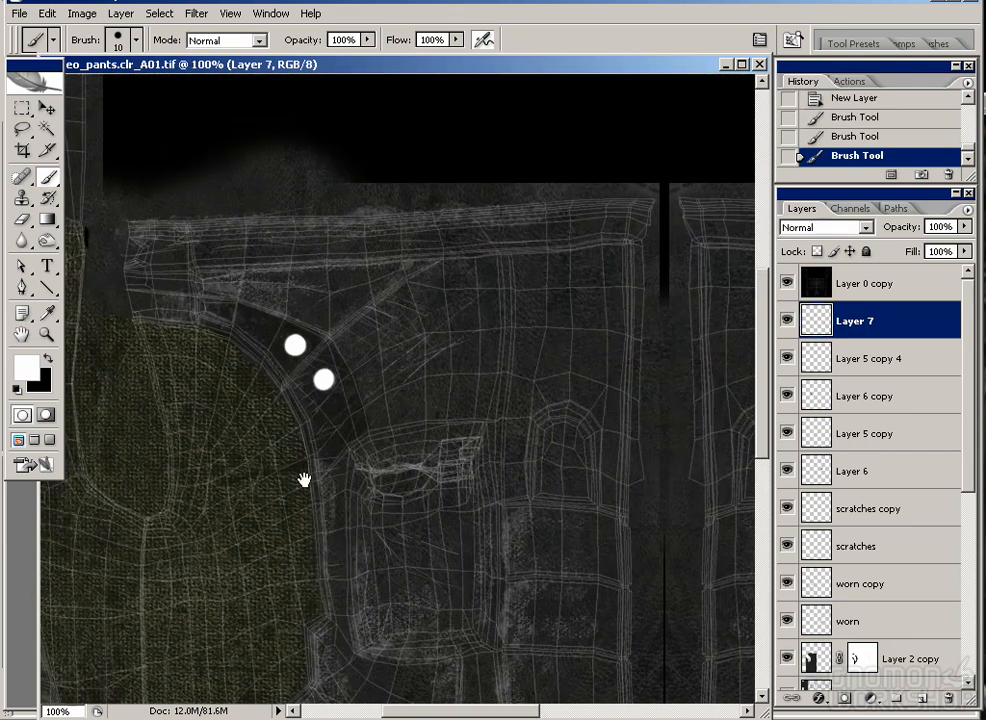
Step: Paint black along the edges of the green fabric area with a size 30 brush, following the leather seam down the leg
key("ctrl+plus")
key("bracketright")
key("bracketright")
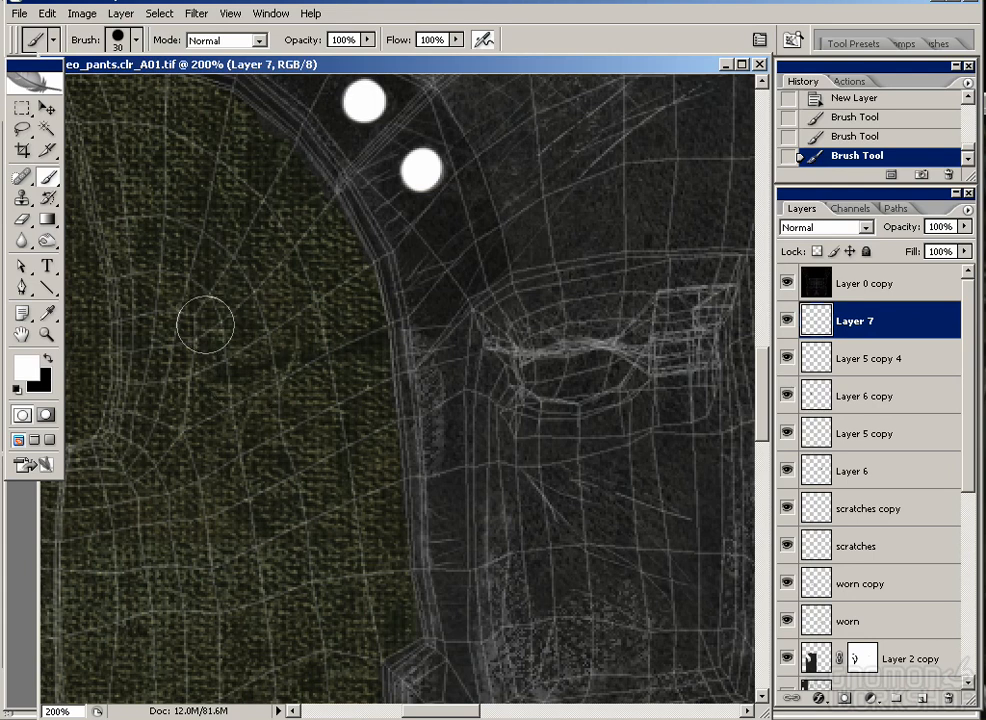
key("x")
mouse_move(100, 365)
left_mouse_down()
mouse_move(286, 546)
mouse_move(365, 420)
mouse_move(340, 288)
mouse_move(134, 262)
left_mouse_up()
left_click_drag(90, 214, 175, 392)
mouse_move(183, 458)
left_mouse_down()
mouse_move(119, 258)
mouse_move(235, 284)
mouse_move(401, 394)
mouse_move(249, 330)
mouse_move(262, 297)
left_mouse_up()
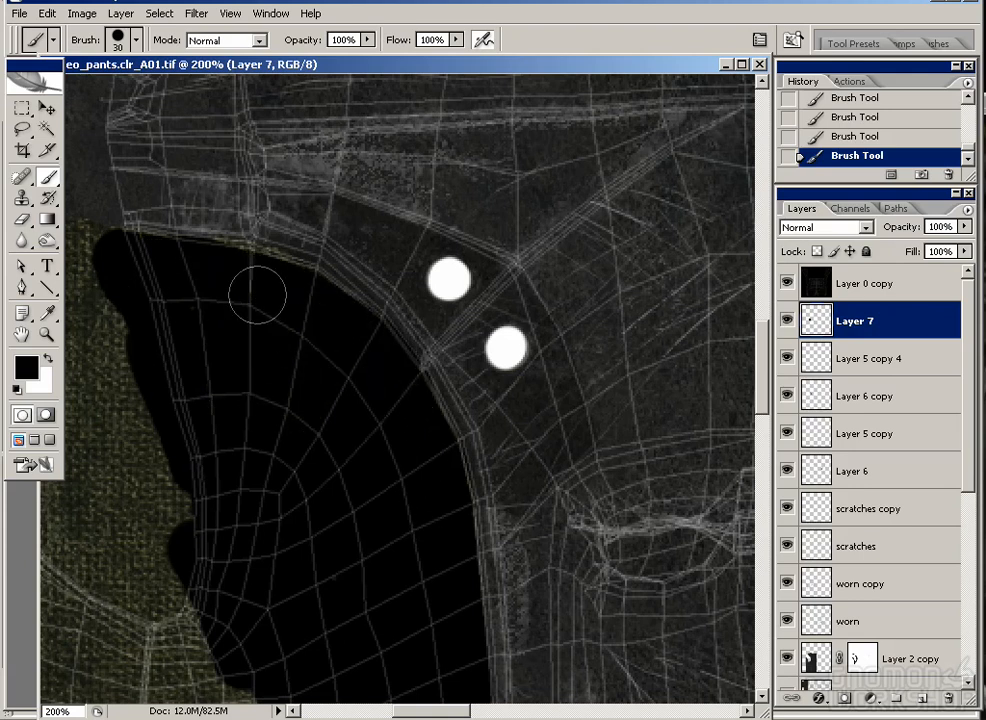
left_click_drag(122, 378, 350, 345)
left_click_drag(300, 700, 280, 392)
left_click_drag(188, 390, 218, 545)
left_click_drag(218, 545, 178, 369)
mouse_move(203, 435)
left_mouse_down()
mouse_move(172, 372)
mouse_move(172, 347)
mouse_move(243, 600)
left_mouse_up()
mouse_move(233, 537)
left_mouse_down()
mouse_move(236, 354)
mouse_move(216, 467)
mouse_move(253, 582)
mouse_move(282, 546)
mouse_move(295, 400)
left_mouse_up()
Step: Black out the fabric's narrow lower tip with a size 10 brush and continue its inner edge at size 30
key("bracketleft")
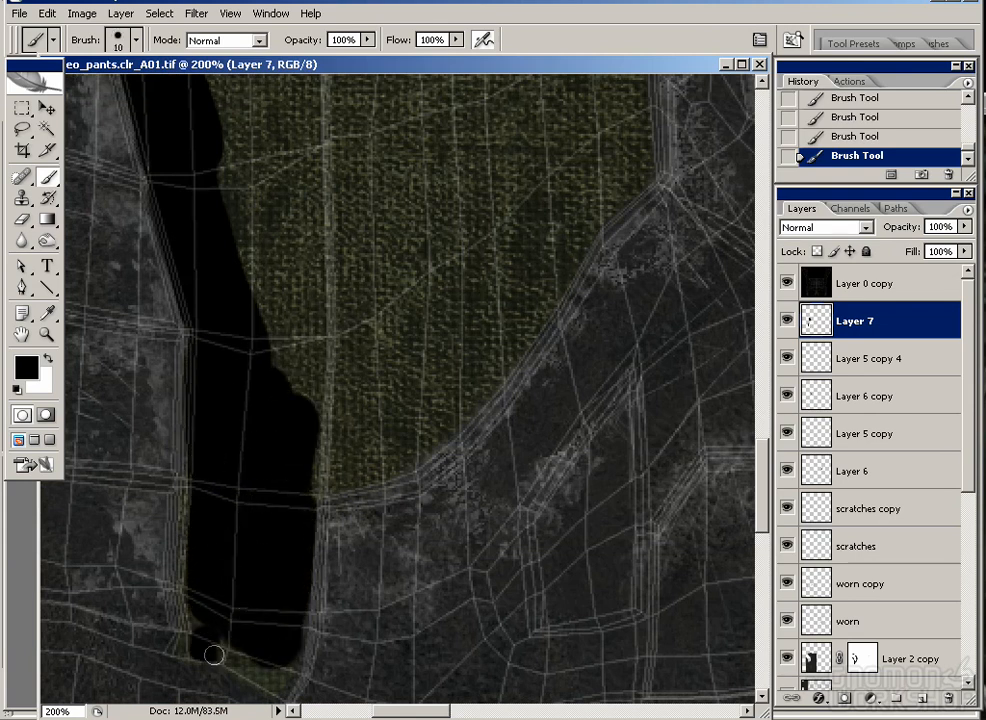
left_click_drag(198, 649, 280, 685)
left_click_drag(192, 632, 195, 453)
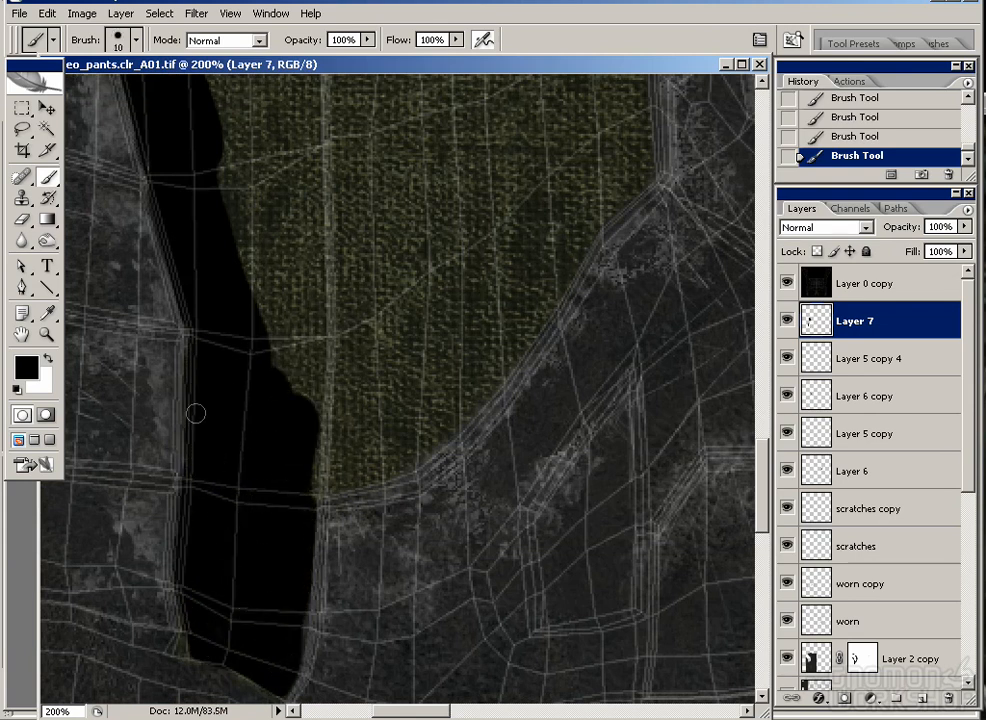
key("bracketright")
key("bracketright")
mouse_move(240, 360)
left_mouse_down()
mouse_move(295, 467)
mouse_move(385, 447)
mouse_move(352, 385)
mouse_move(236, 351)
left_mouse_up()
mouse_move(491, 274)
left_mouse_down()
mouse_move(408, 389)
mouse_move(423, 397)
mouse_move(456, 345)
mouse_move(500, 308)
mouse_move(492, 224)
mouse_move(529, 170)
mouse_move(519, 342)
left_mouse_up()
mouse_move(500, 310)
left_mouse_down()
mouse_move(497, 277)
mouse_move(515, 314)
left_mouse_up()
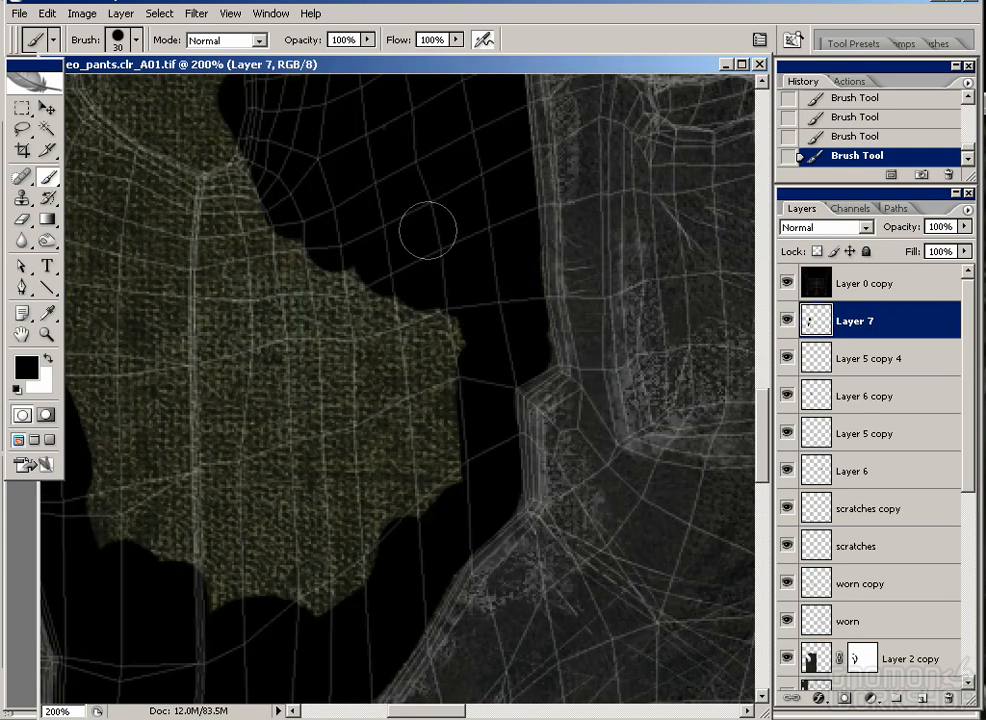
Step: Fill the remaining fabric interior with black using a larger brush and compare the result by toggling Layer 7's visibility
key("ctrl+minus")
key("bracketright")
key("bracketright")
key("bracketright")
mouse_move(287, 336)
left_mouse_down()
mouse_move(317, 414)
mouse_move(394, 398)
mouse_move(334, 288)
mouse_move(213, 341)
mouse_move(251, 410)
left_mouse_up()
mouse_move(228, 370)
left_mouse_down()
mouse_move(273, 436)
mouse_move(211, 391)
mouse_move(314, 409)
mouse_move(306, 288)
mouse_move(200, 213)
mouse_move(249, 147)
mouse_move(315, 150)
mouse_move(286, 251)
left_mouse_up()
left_click_drag(580, 414, 419, 434)
left_click(788, 321)
left_click(788, 321)
Step: Duplicate Layer 7, flip the copy horizontally, and move it over the fabric on the opposite half
left_click(47, 108)
left_click_drag(866, 321, 922, 697)
left_click(47, 14)
mouse_move(187, 325)
left_click(319, 511)
left_click_drag(562, 385, 602, 399)
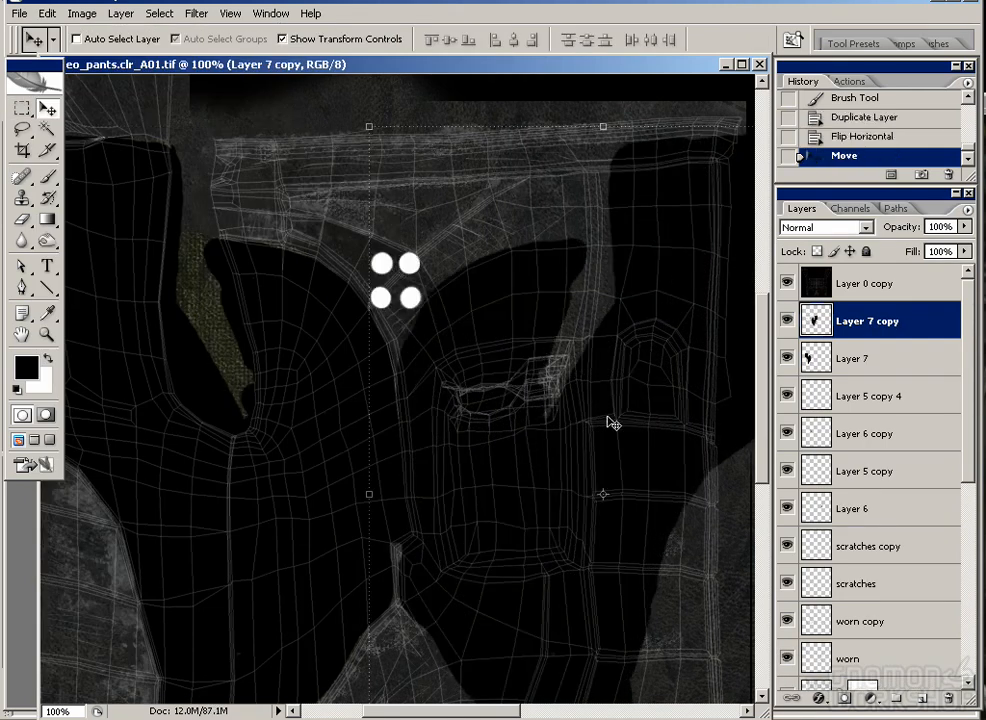
left_click_drag(654, 331, 280, 363)
left_click_drag(172, 454, 278, 428)
left_click_drag(278, 428, 533, 488)
Step: Lasso the white dots on the mirrored copy, nudge them onto the buttons, and clear the selection
key("l")
mouse_move(440, 290)
left_mouse_down()
mouse_move(345, 300)
mouse_move(440, 292)
left_mouse_up()
key("v")
left_click_drag(413, 336, 421, 337)
key("ctrl+d")
key("ctrl+minus")
key("space")
left_click_drag(264, 525, 367, 500)
Step: Add a new layer beneath Layer 7, fill it with grey 929292, and hide the wireframe
left_click(894, 409)
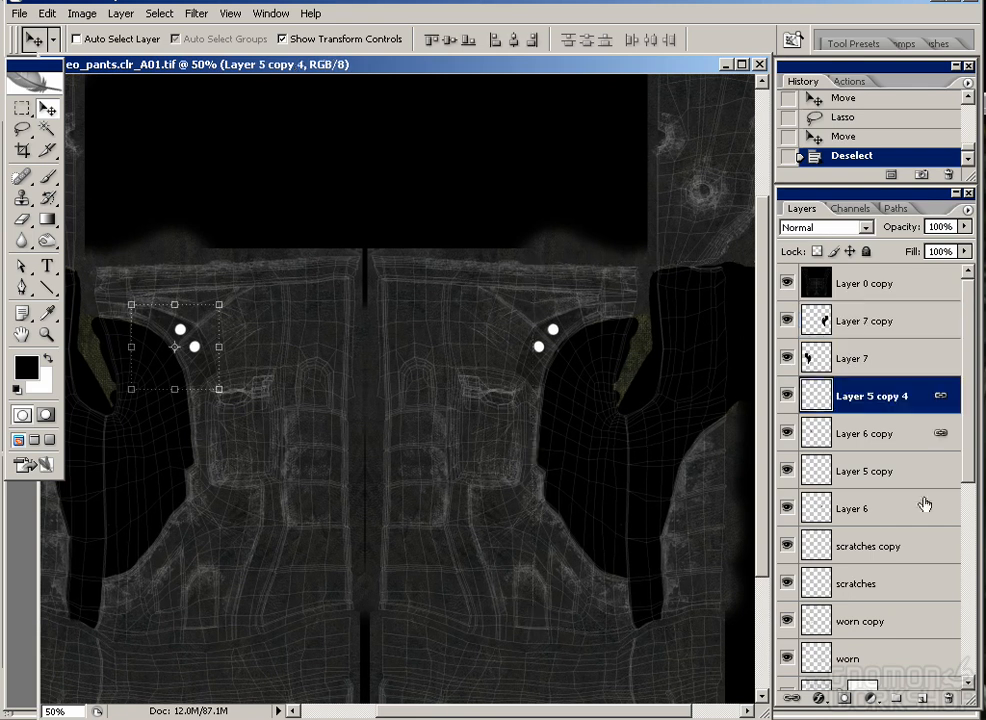
left_click(921, 698)
left_click(26, 368)
left_click(568, 227)
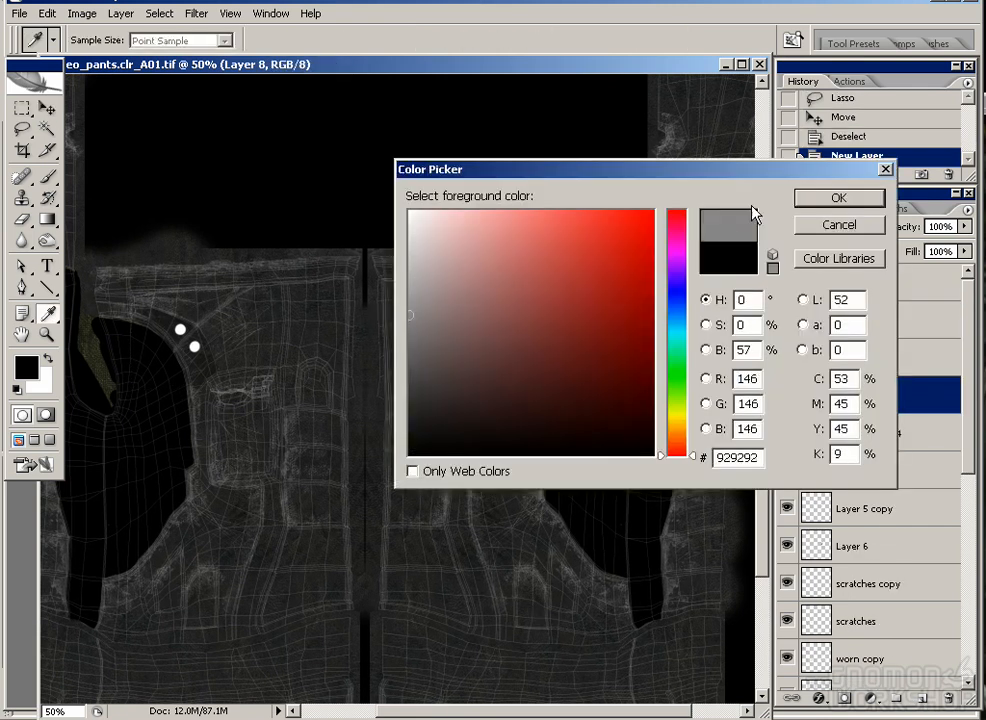
left_click(812, 200)
left_click(787, 283)
key("alt+BackSpace")
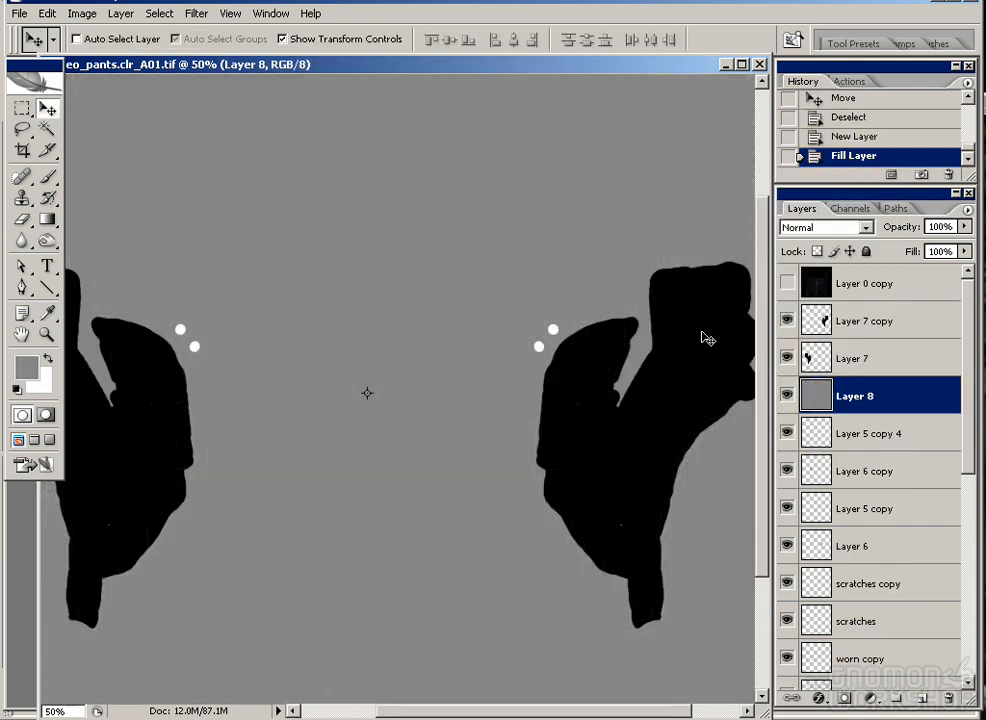
Step: Save the file with layers as geo_pants.spc_A01.tif in the geo_costume folder that holds the specular maps
key("ctrl+shift+s")
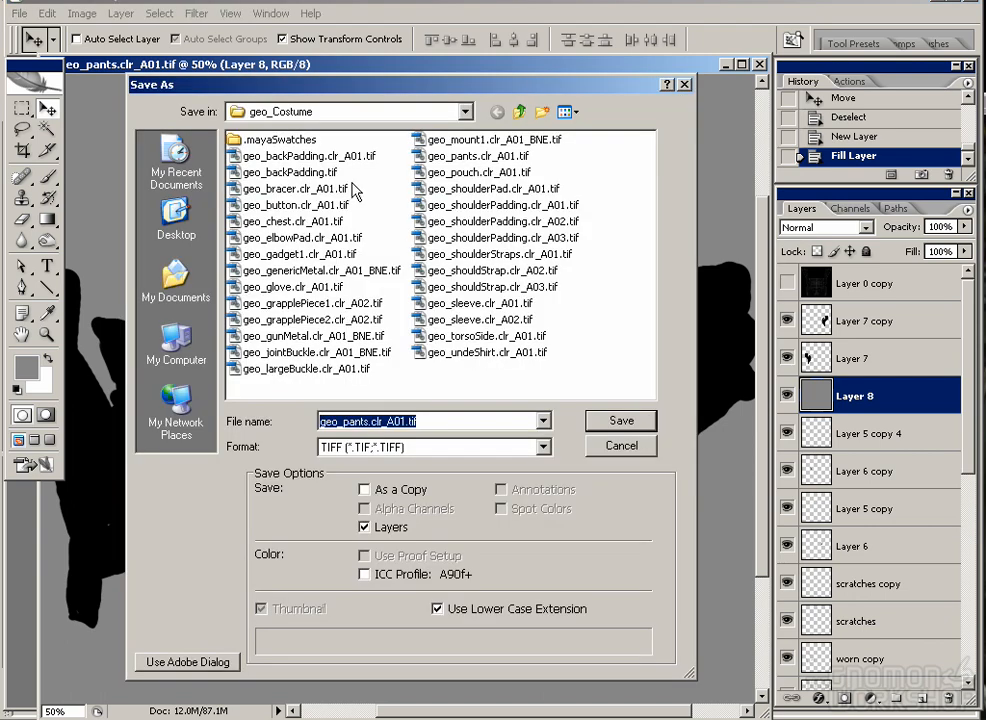
left_click(519, 111)
double_click(252, 221)
left_click(273, 156)
left_click(273, 156)
double_click(273, 156)
double_click(376, 421)
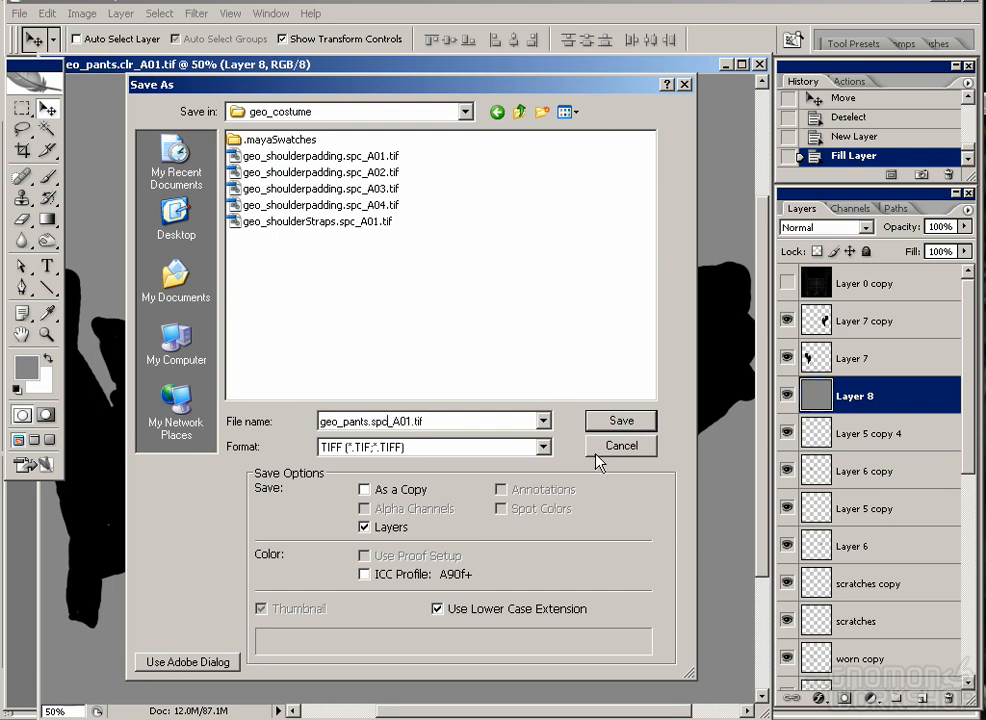
left_click(617, 424)
left_click(610, 103)
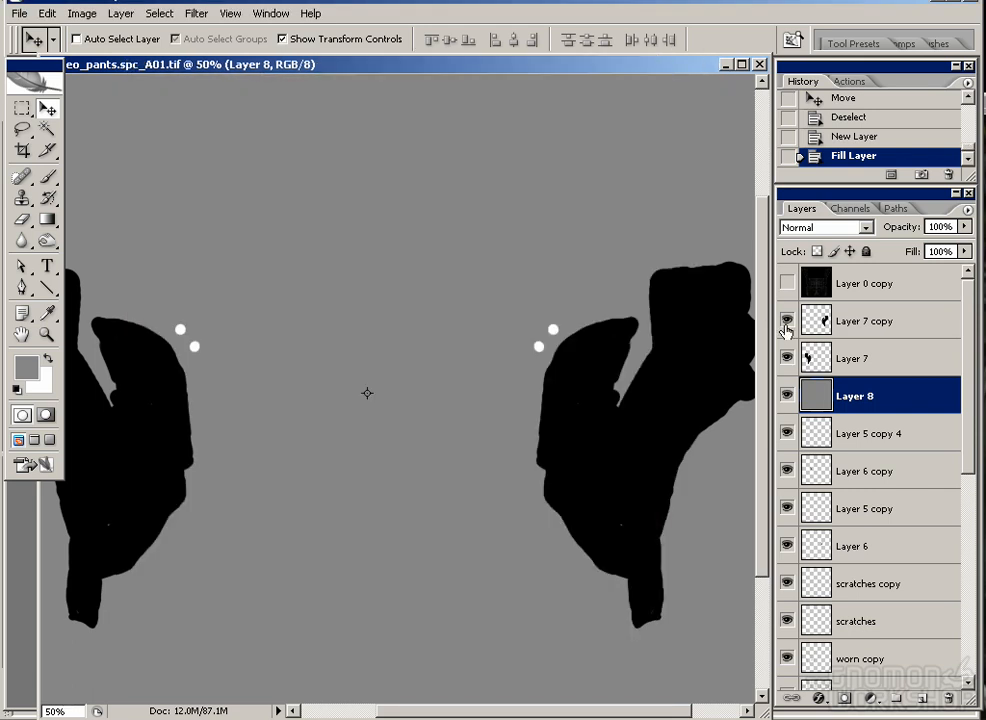
Step: Hide Layer 7 copy, Layer 7 and Layer 8, and browse to the geo_Costume folder of the clr images for saving
left_click_drag(785, 321, 781, 380)
key("shift+ctrl+s")
left_click(519, 111)
left_click(275, 156)
left_click(280, 157)
left_click(519, 111)
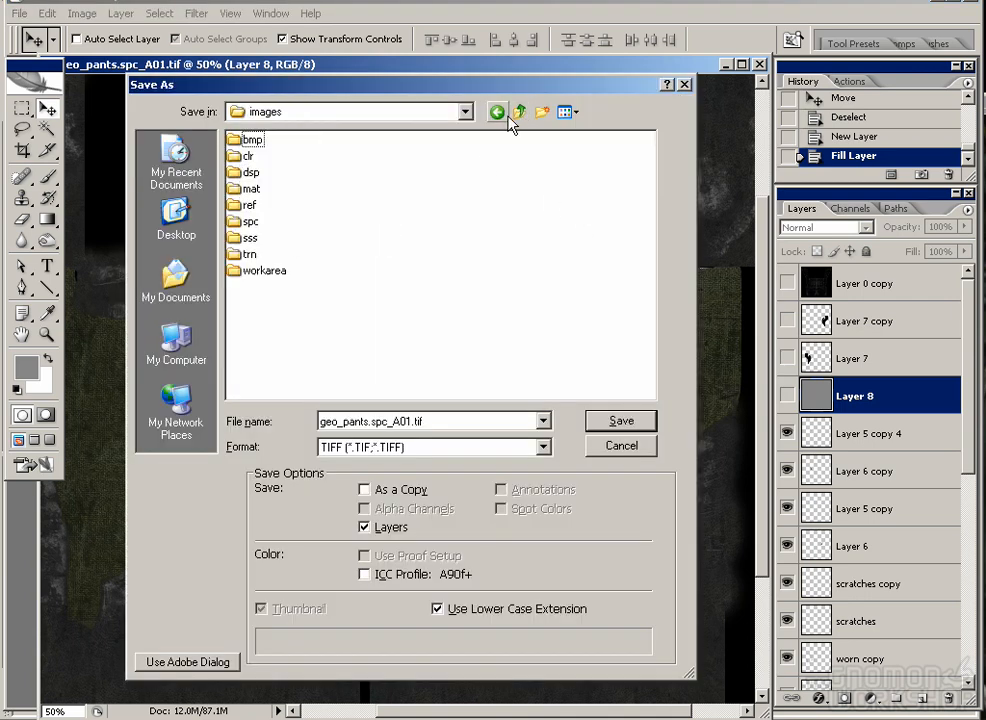
double_click(249, 154)
double_click(268, 156)
Step: Save the file with layers as geo_pants.clr_A02.tif, taking the name from the A01 colour map without replacing it
left_click(508, 157)
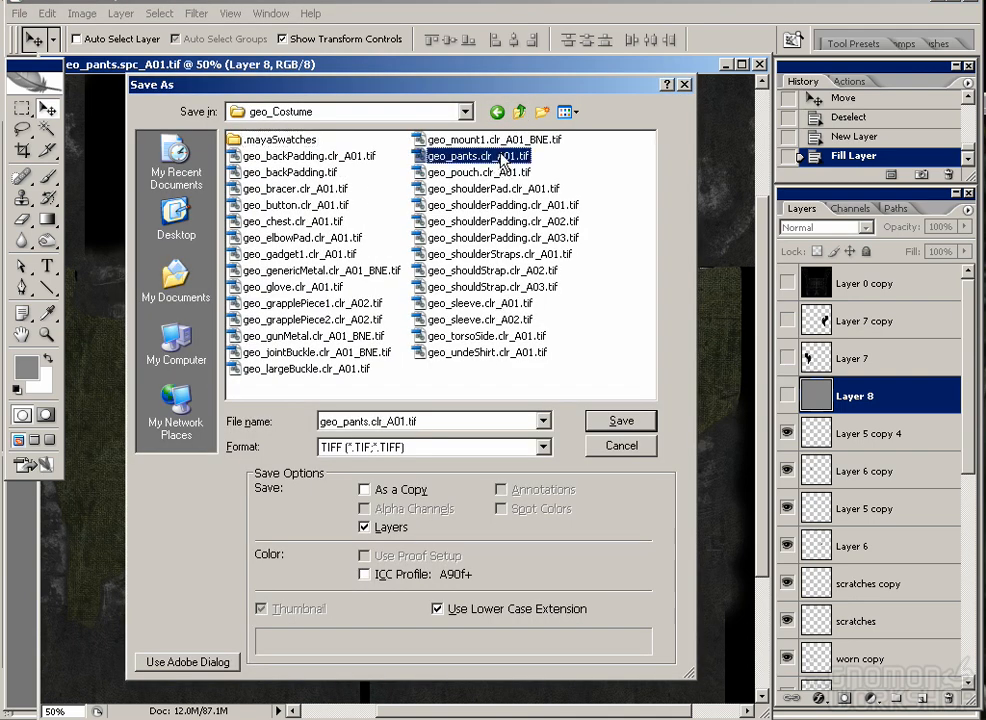
double_click(428, 158)
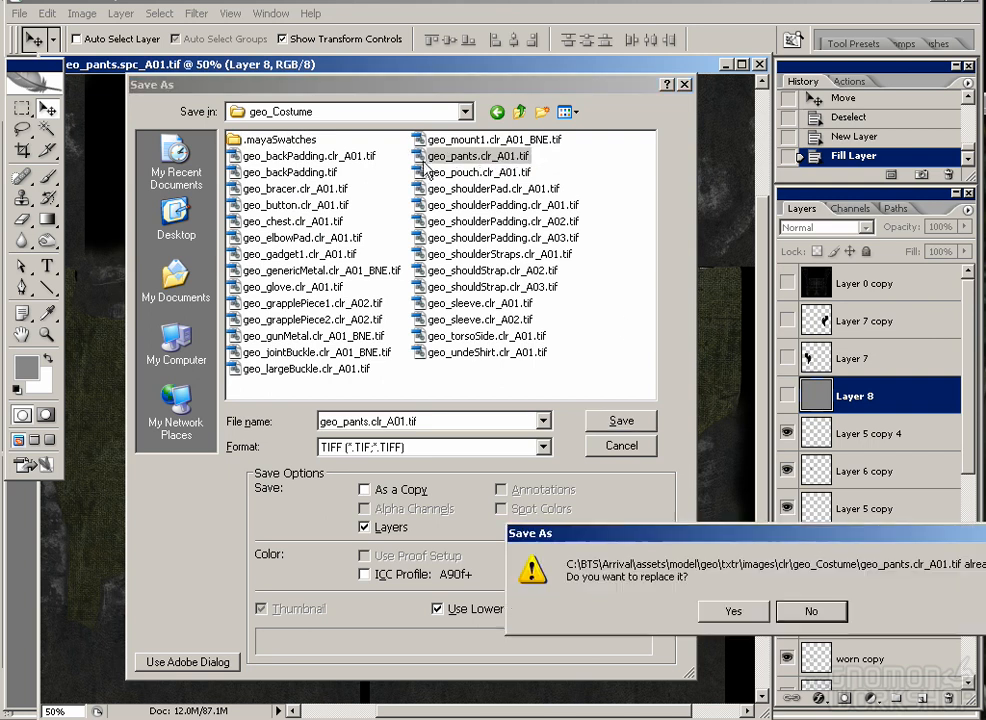
left_click(810, 611)
left_click(403, 421)
type("2")
left_click(621, 420)
left_click(622, 99)
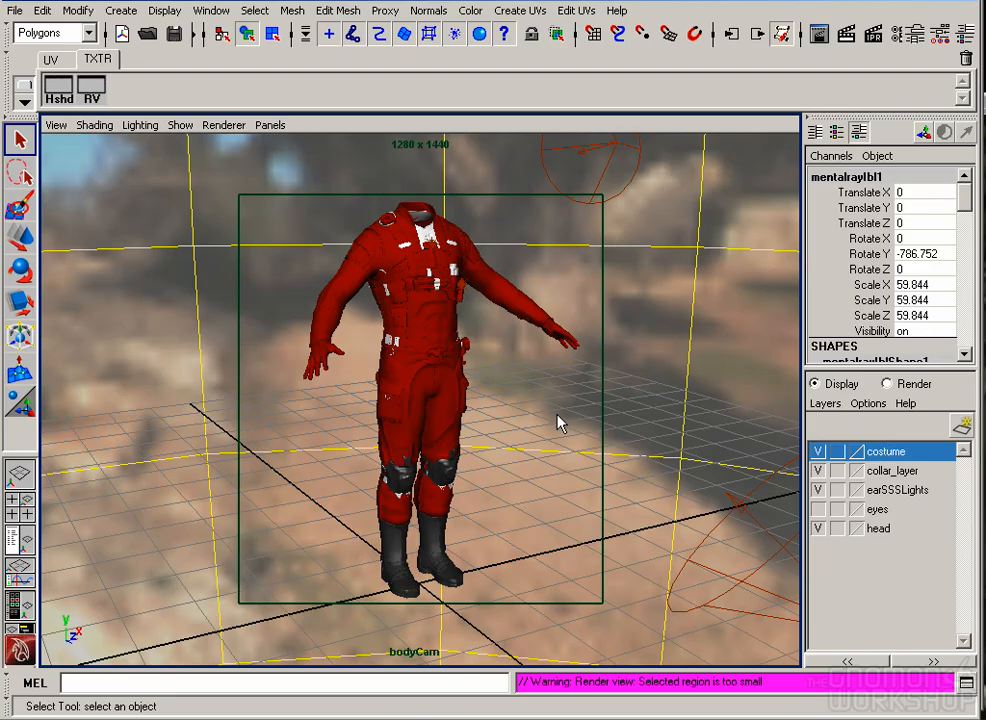
Step: Switch to Maya and graph the shading network of the geoPants_nxs material in the Hypershade
left_click(557, 422)
key("alt+Tab")
left_click_drag(525, 435, 564, 0)
left_click_drag(961, 172, 961, 236)
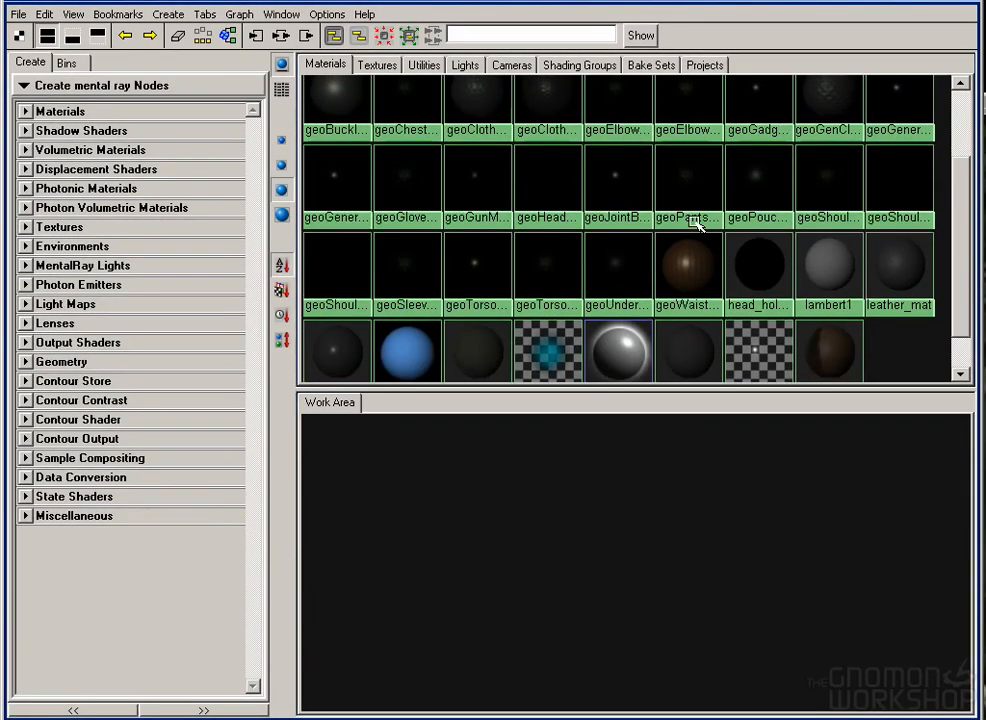
left_click(693, 190)
left_click(280, 37)
left_click(755, 422)
left_click_drag(755, 422, 713, 522)
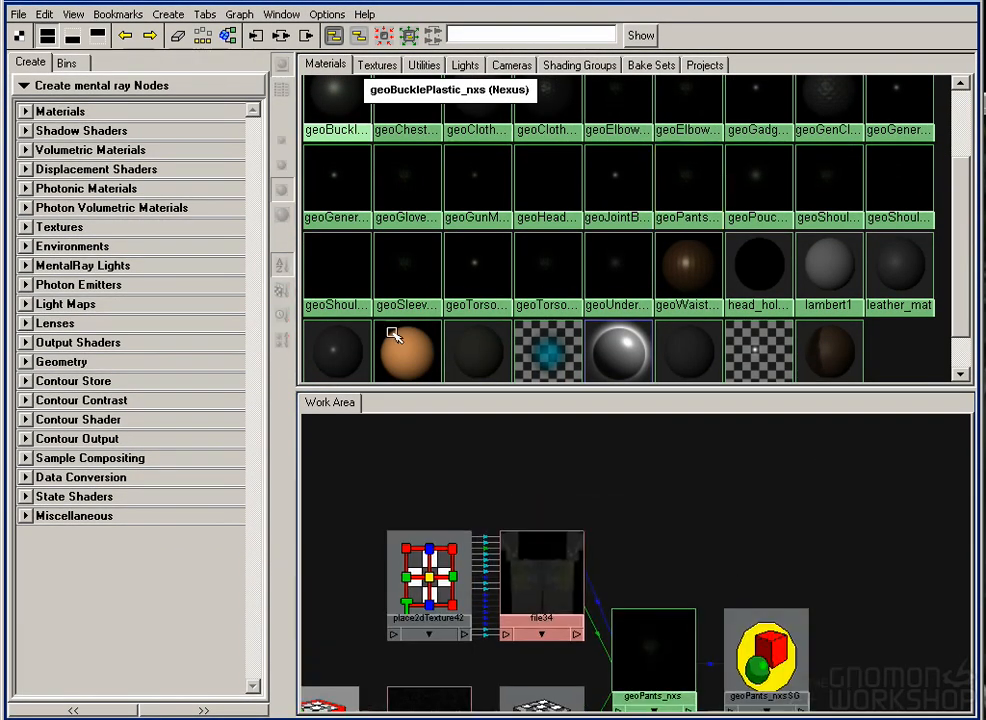
Step: Create a 2D File texture node and set its filter type to Off
left_click(168, 14)
mouse_move(229, 84)
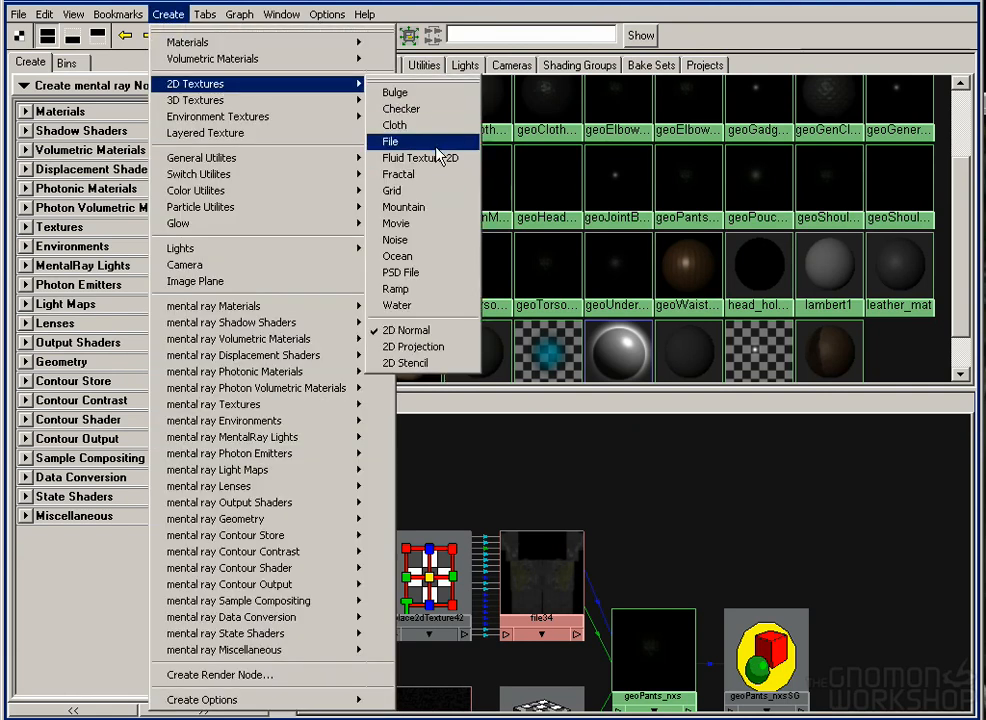
left_click(385, 141)
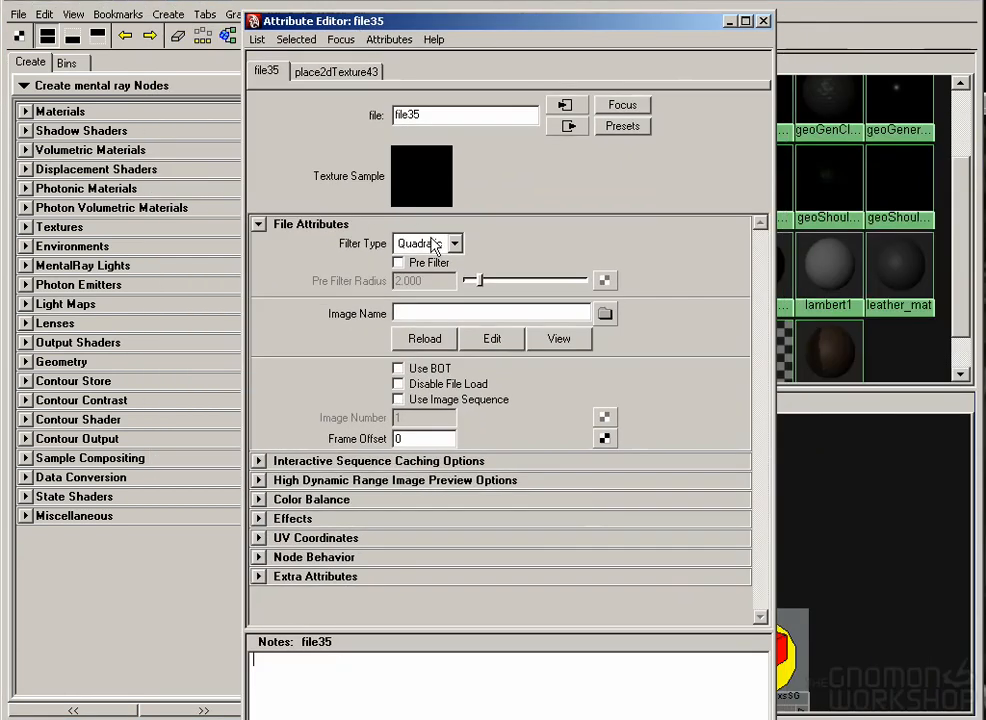
left_click(436, 246)
left_click(436, 262)
Step: Load geo_pants.spc_A01.tif from the spc geo_costume folder as the new texture's image
left_click(640, 313)
left_click(637, 158)
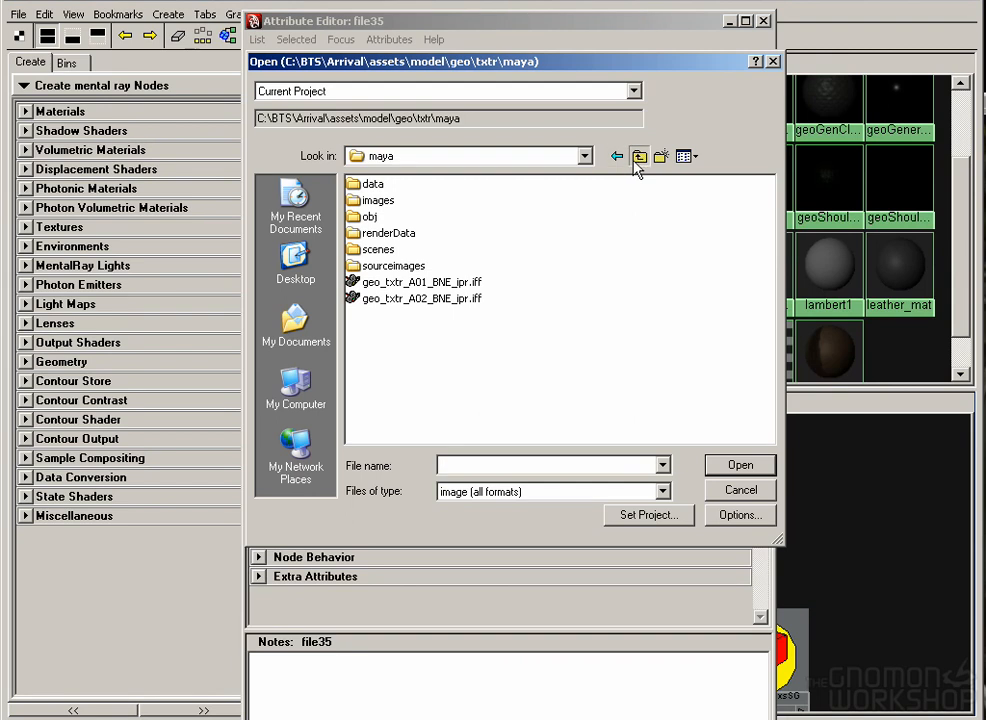
left_click(637, 158)
double_click(376, 216)
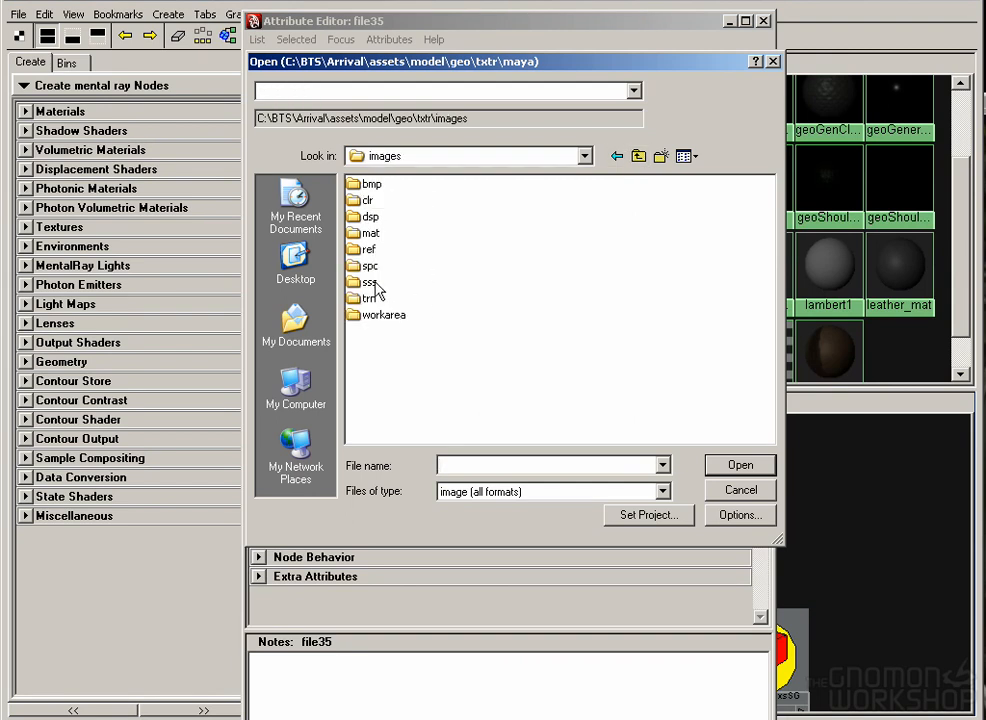
double_click(369, 265)
double_click(390, 200)
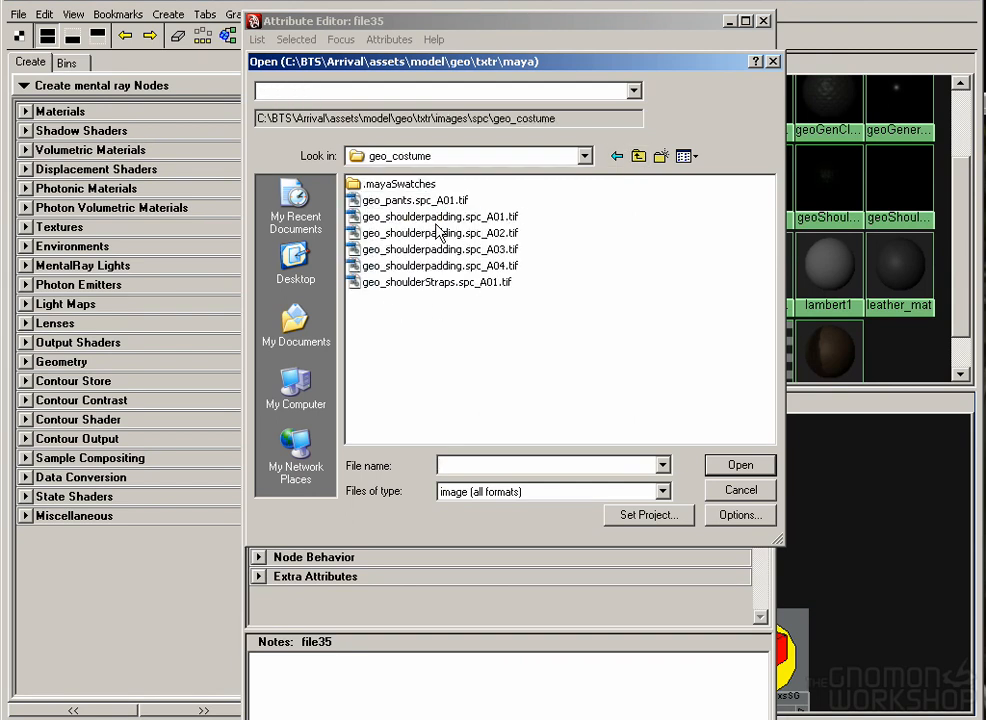
double_click(412, 200)
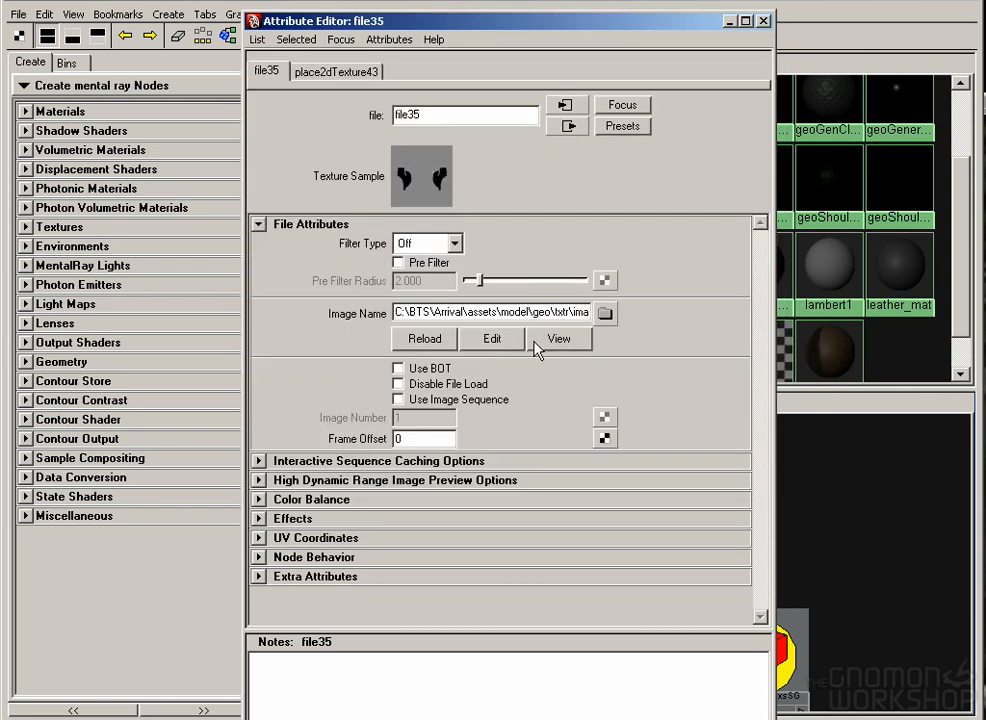
left_click(678, 719)
Step: Open the specular colour of geoPants_nxs in the Color Chooser and accept it to keep it as a recent swatch
left_click(464, 475)
left_click_drag(688, 558, 783, 613)
left_click_drag(496, 447, 636, 506)
left_click(730, 560)
left_click_drag(762, 702, 740, 594)
double_click(740, 594)
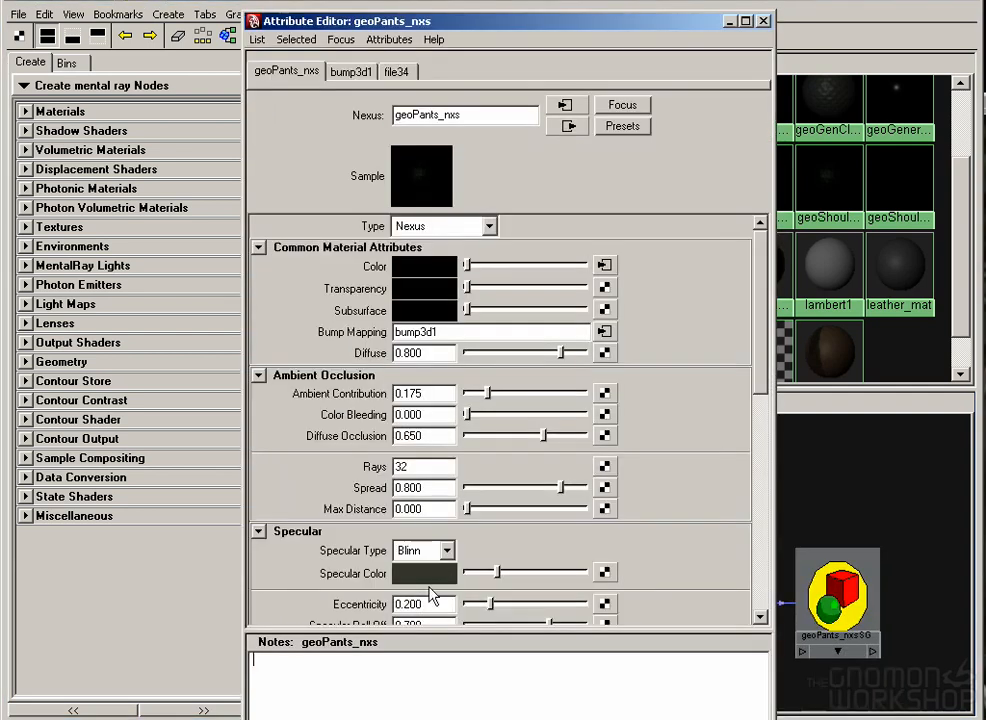
left_click(424, 573)
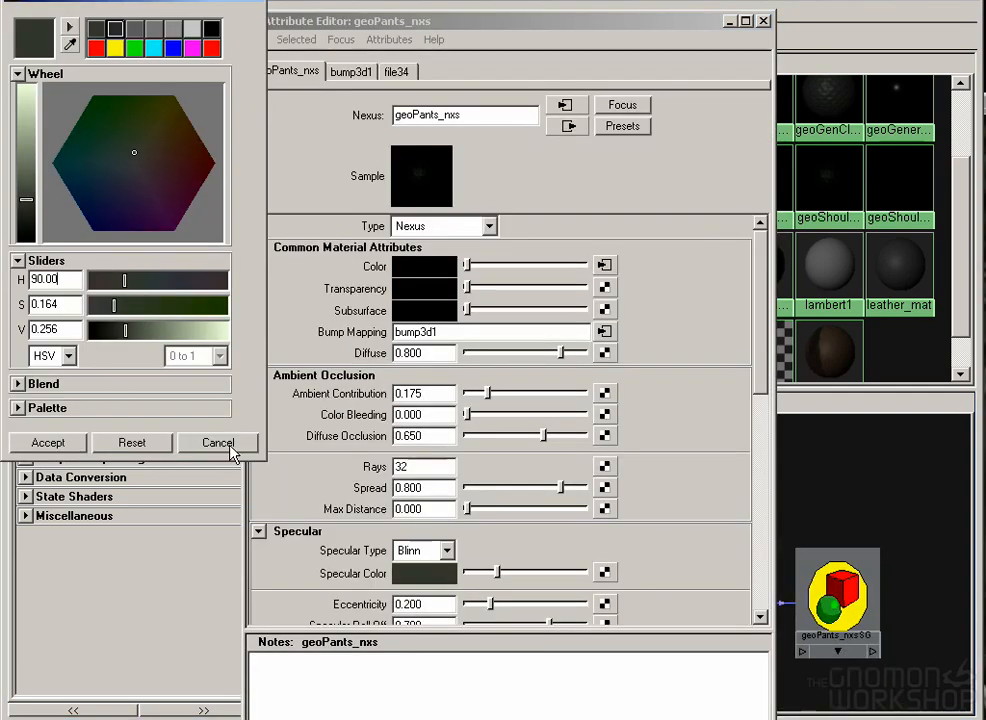
left_click(76, 443)
left_click(763, 21)
Step: Set the specular file texture's Color Gain to the stored dark green-grey, HSV 90, 0.164, 0.256, and fine-tune its brightness
left_click_drag(728, 454, 702, 514)
double_click(600, 450)
left_click(258, 499)
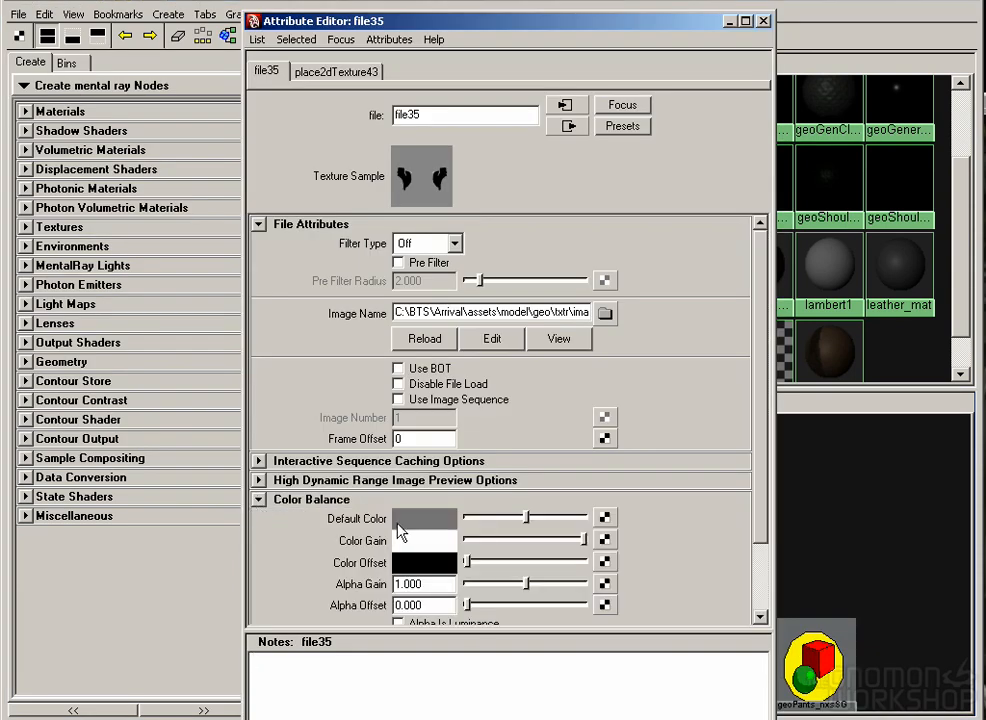
left_click(424, 540)
left_click(95, 30)
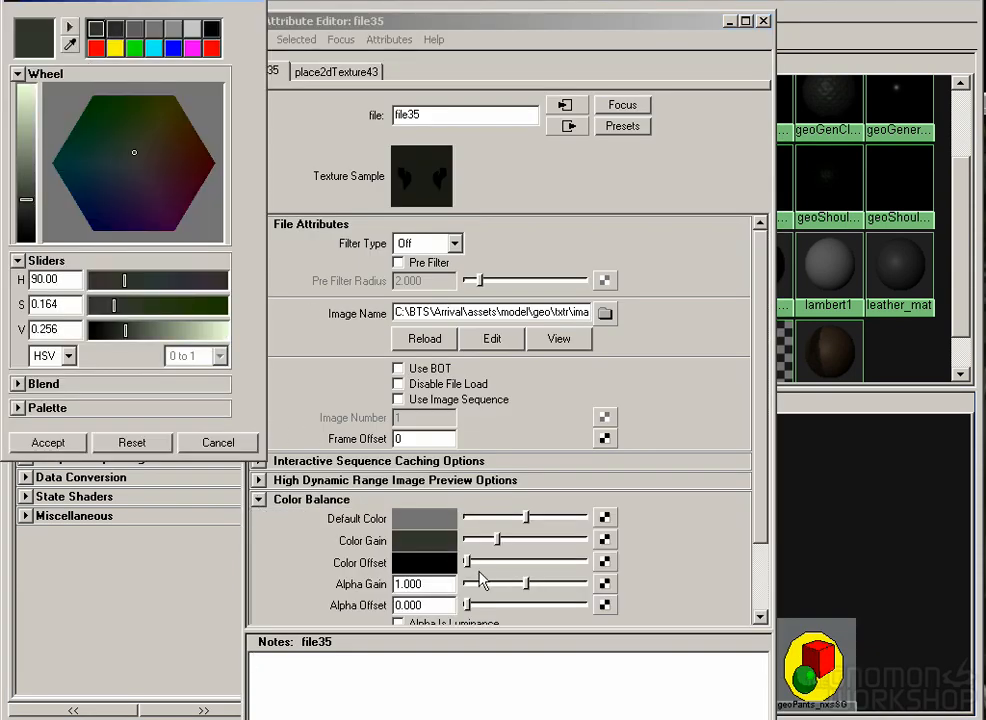
left_click_drag(516, 545, 512, 542)
left_click(763, 21)
Step: Connect the specular file texture to the geoPants_nxs material and rearrange the network nodes in an enlarged work area
left_click_drag(747, 511, 724, 495)
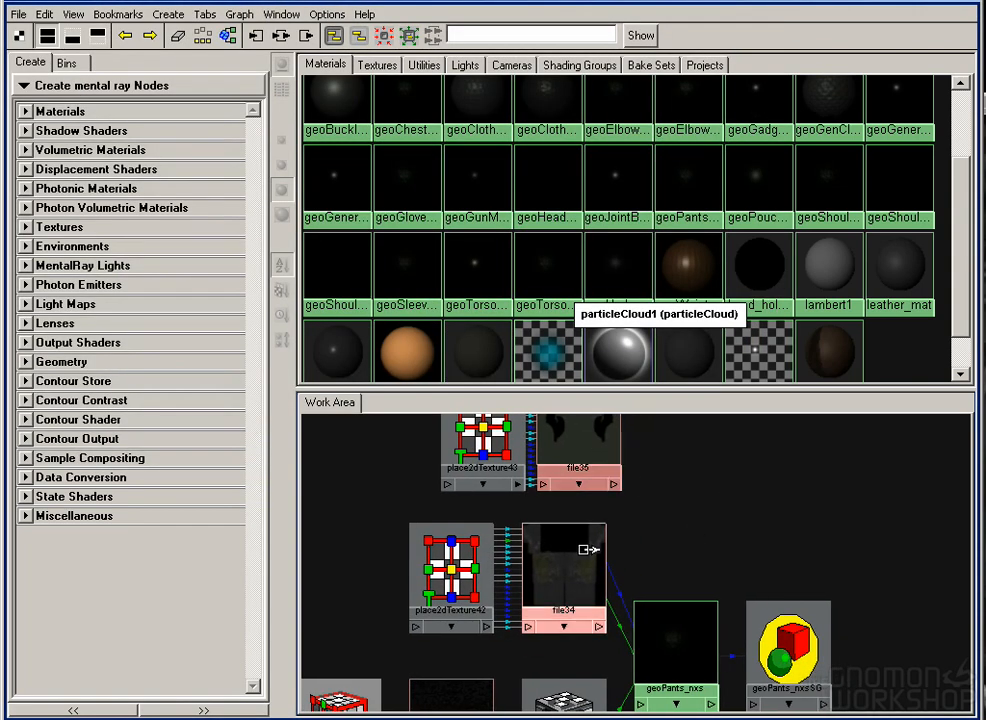
left_click_drag(579, 438, 689, 649)
left_click(781, 490)
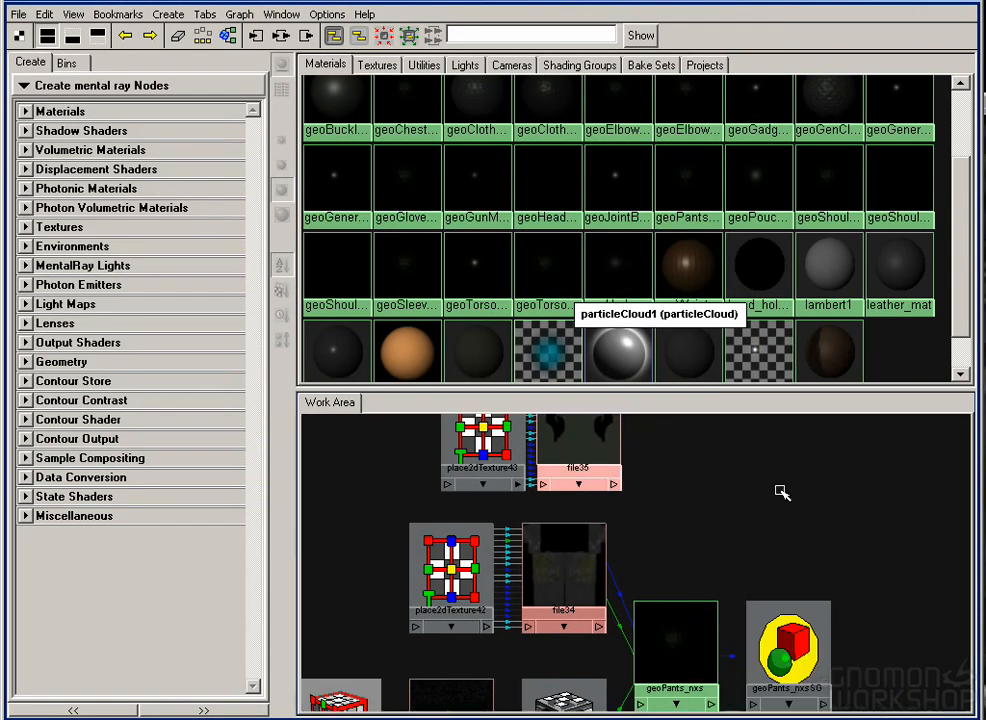
left_click_drag(741, 387, 716, 138)
left_click_drag(634, 238, 508, 226)
left_click_drag(460, 192, 688, 313)
left_click(620, 558)
left_click(660, 405)
left_click(534, 386, "shift")
left_click(706, 456)
left_click_drag(575, 287, 551, 467)
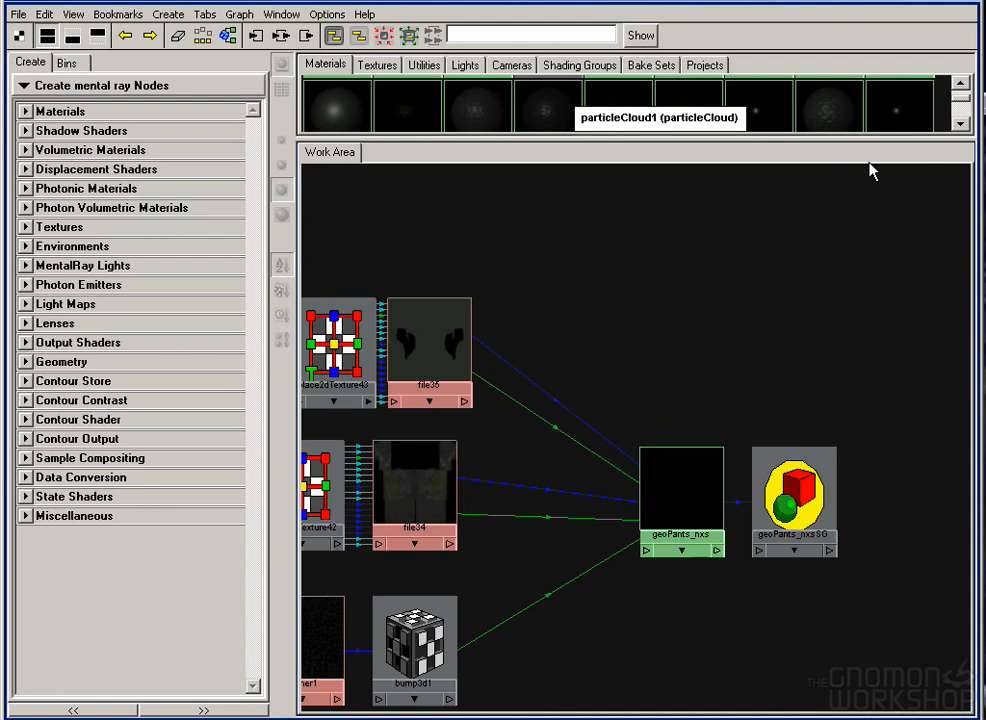
Step: Point the pants colour file texture to geo_pants.clr_A02.tif
double_click(427, 449)
left_click_drag(527, 310, 667, 308)
left_click(559, 313)
type("2.tif")
key("Return")
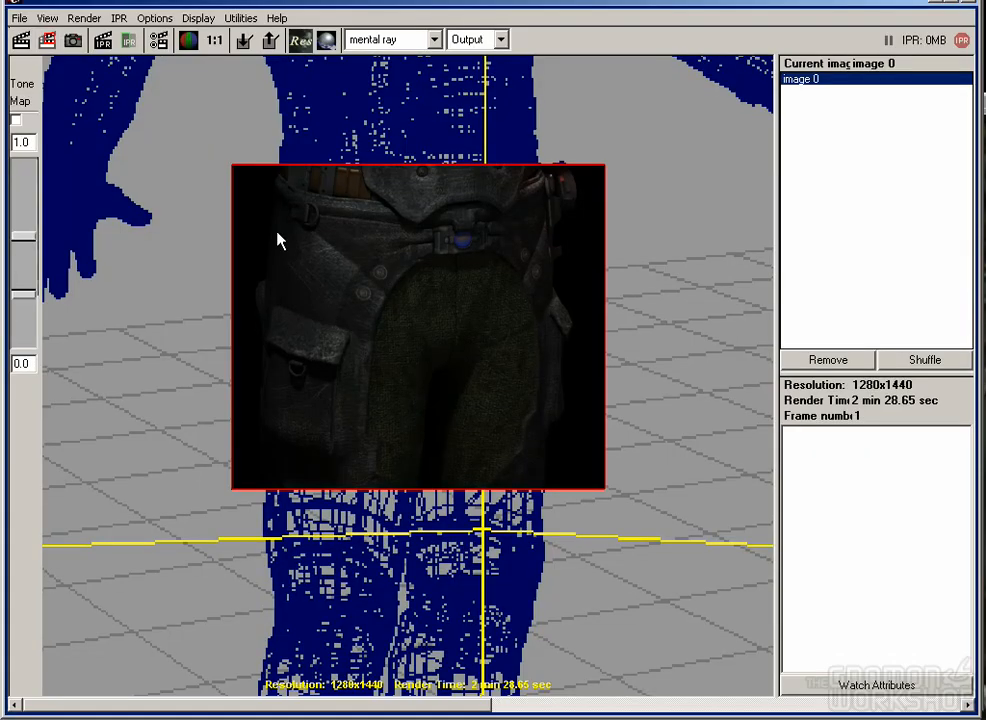
Step: Return to Photoshop, move the grey Layer 8 beneath Layer 6, and make it visible
left_click(681, 237)
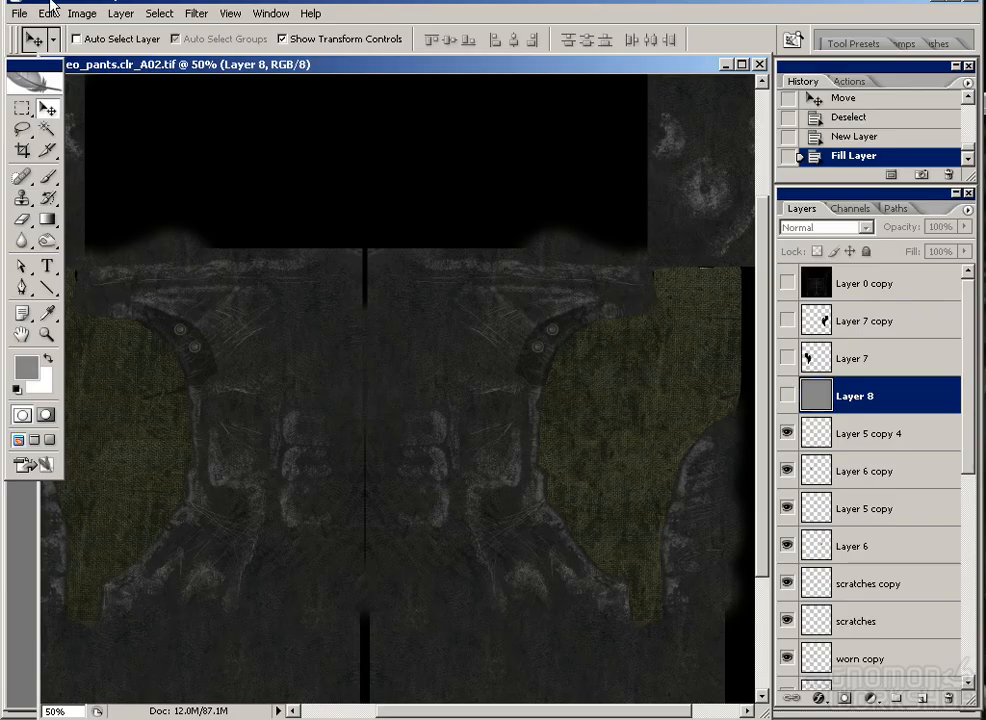
left_click_drag(565, 345, 489, 402)
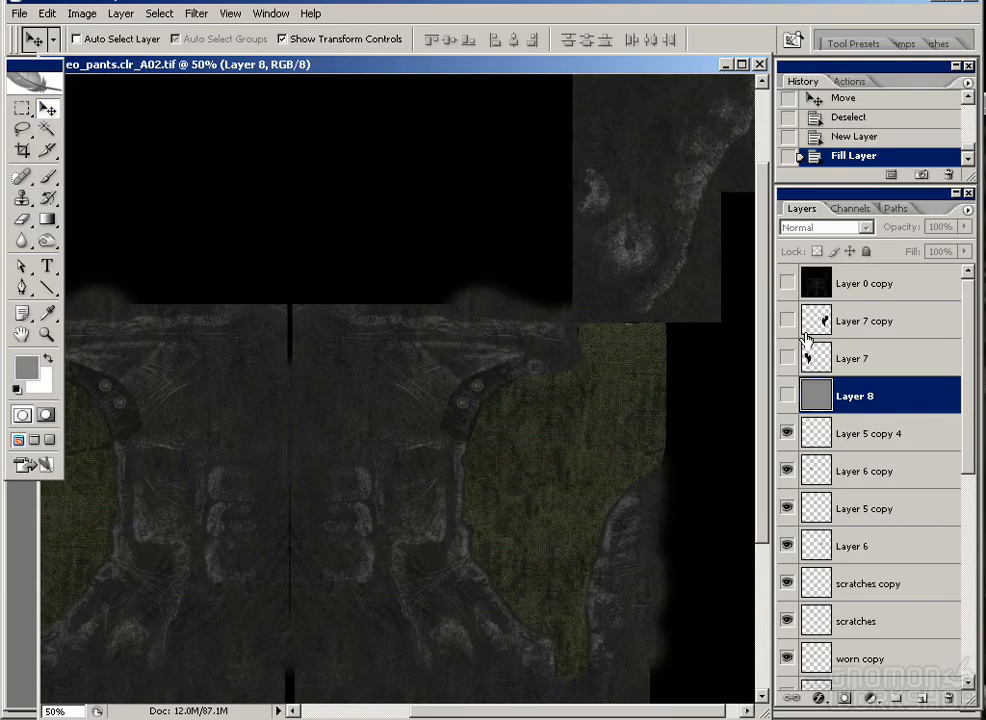
left_click_drag(877, 433, 866, 561)
left_click(786, 471)
Step: Hide Layer 6 and Layer 6 copy to isolate the two buttons over the grey fill
key("z")
left_click_drag(381, 344, 567, 486)
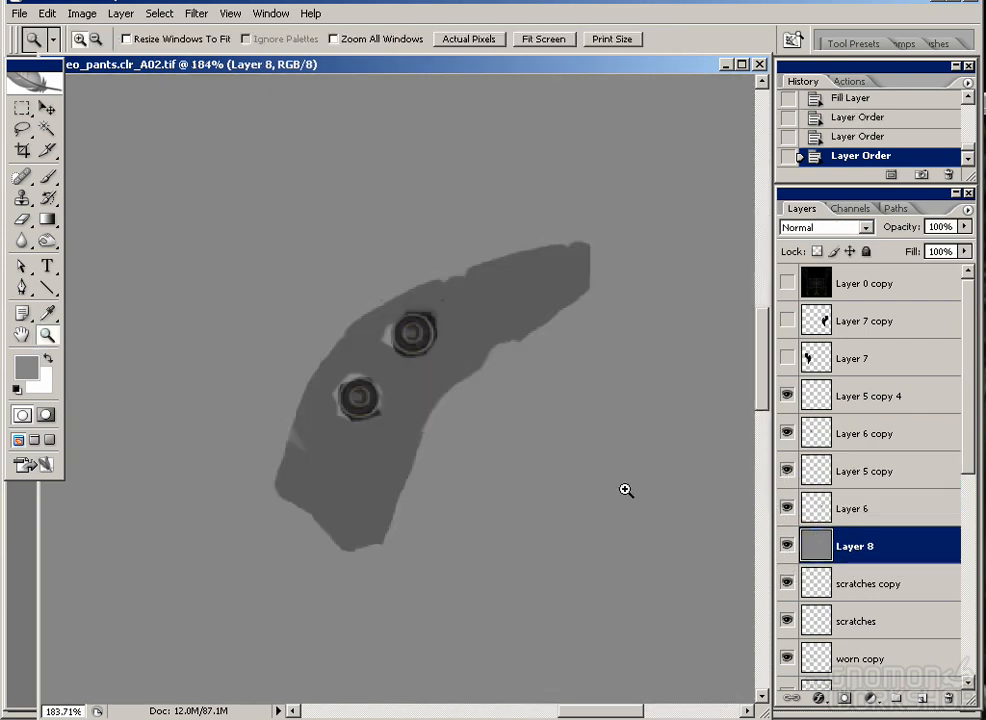
left_click(787, 508)
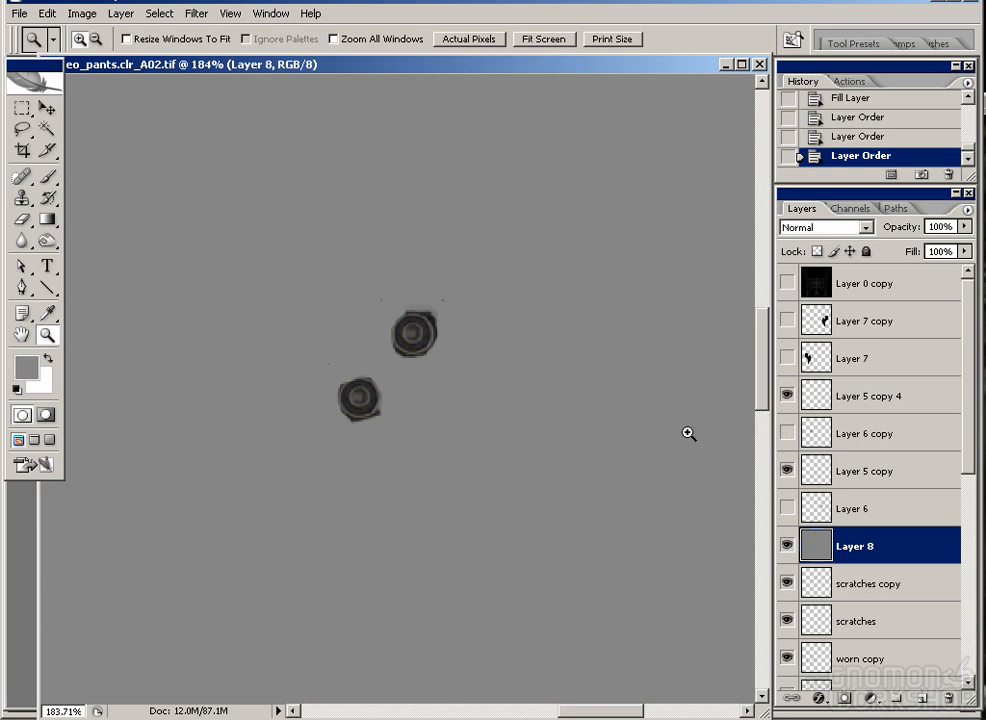
Step: Erase the dark fringes and stray specks around the two buttons on Layer 5 copy with a size 8 eraser
key("b")
key("ctrl+plus")
key("ctrl+plus")
left_click(850, 471)
left_click(787, 474)
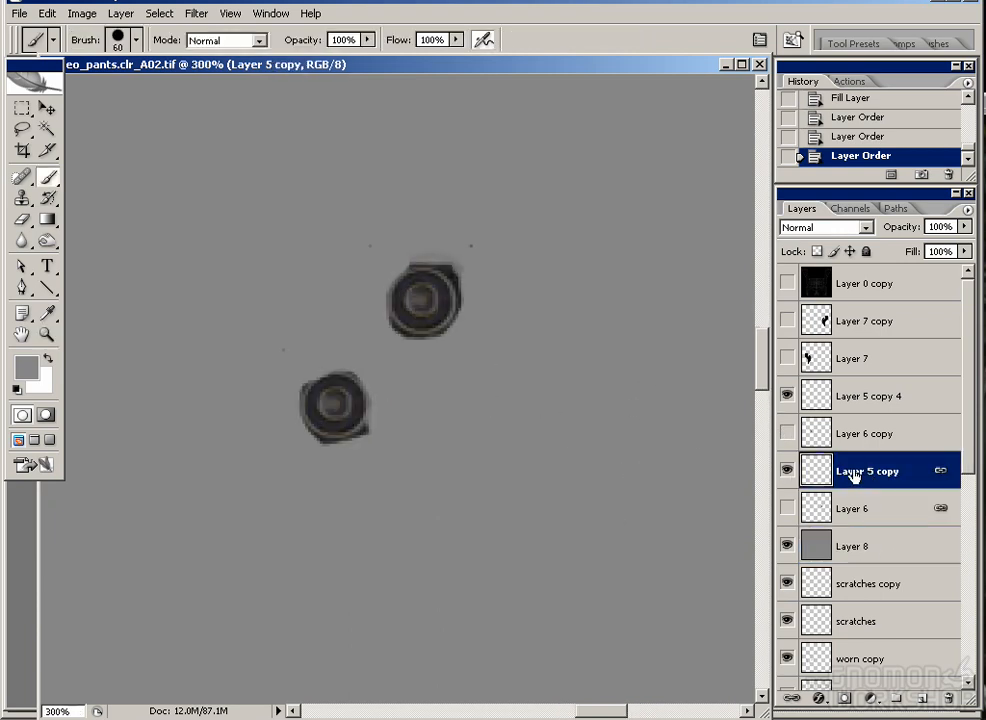
key("e")
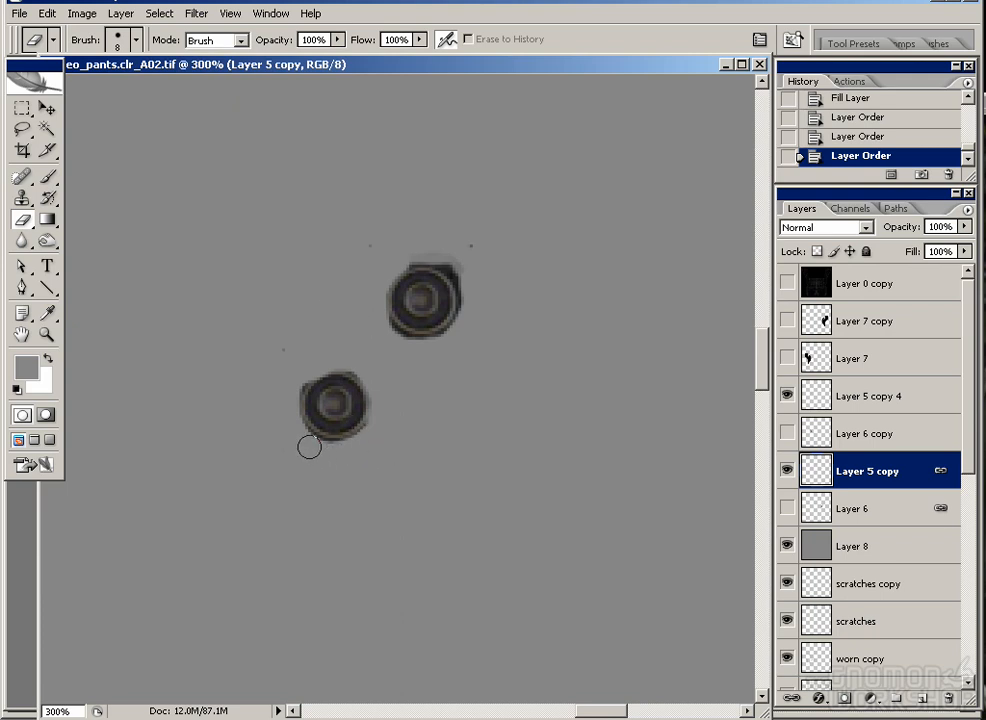
left_click_drag(298, 435, 286, 385)
left_click(295, 380)
left_click(371, 366)
left_click(285, 349)
left_click(372, 247)
left_click_drag(404, 248, 461, 268)
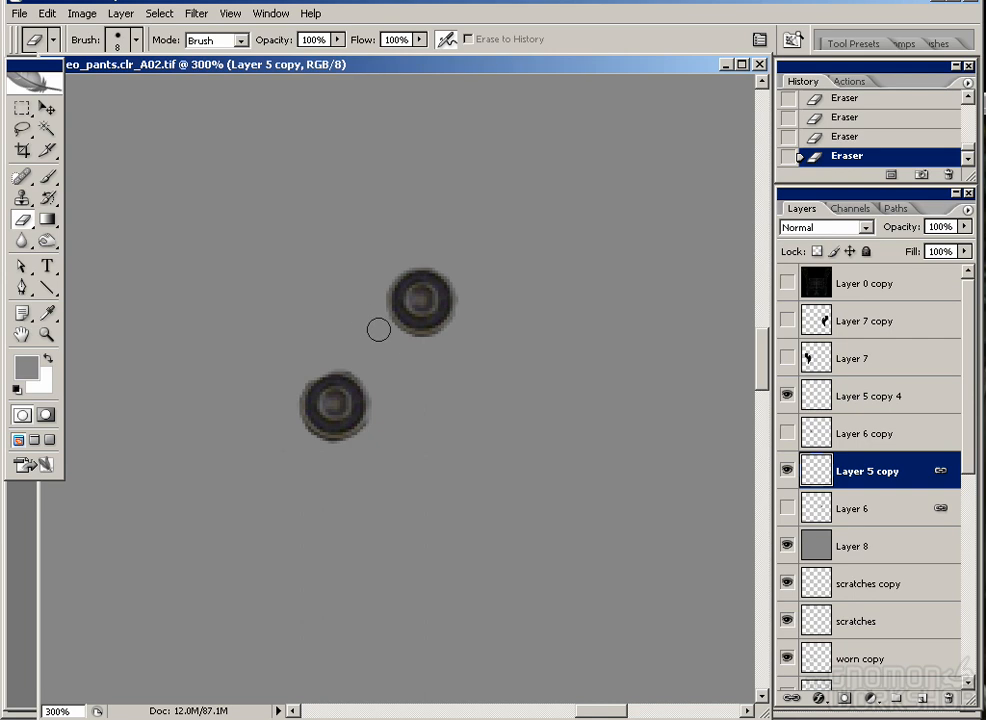
Step: Desaturate the buttons on Layer 5 copy and brighten them with Levels, setting the white input level to 109
left_click(82, 14)
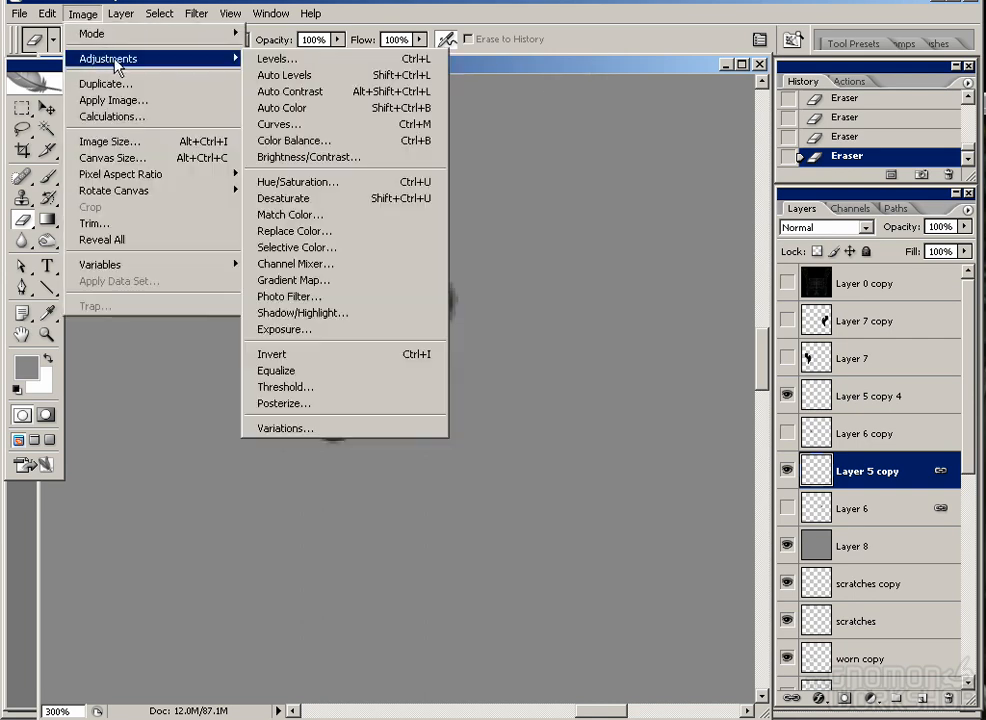
mouse_move(230, 58)
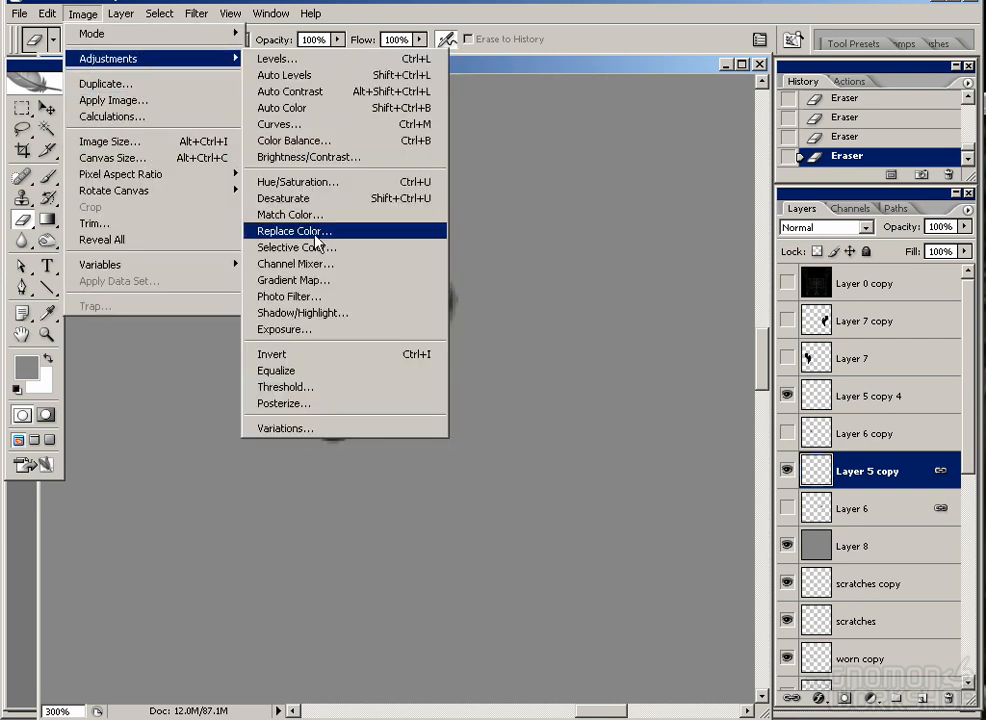
left_click(318, 197)
left_click(89, 22)
mouse_move(110, 31)
left_click(280, 57)
left_click_drag(601, 518, 578, 522)
left_click_drag(725, 518, 584, 518)
mouse_move(521, 518)
left_mouse_down()
mouse_move(550, 526)
mouse_move(521, 523)
mouse_move(530, 521)
left_mouse_up()
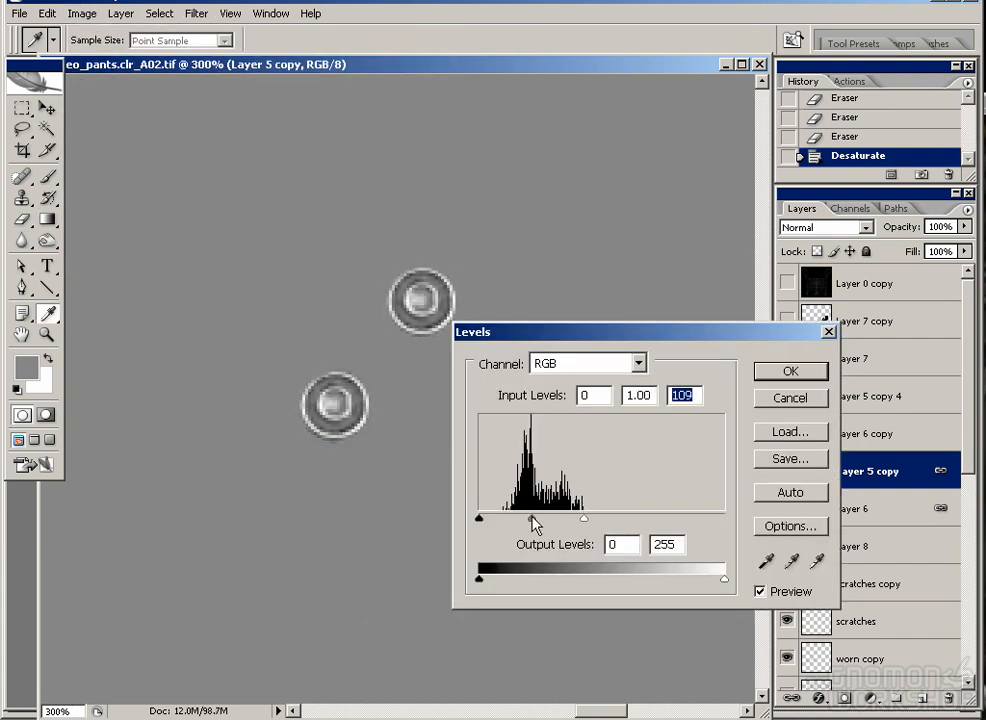
key("Return")
Step: Duplicate the brightened button layer, apply Blur to the copy, and set its blending mode to Overlay
key("e")
key("ctrl+j")
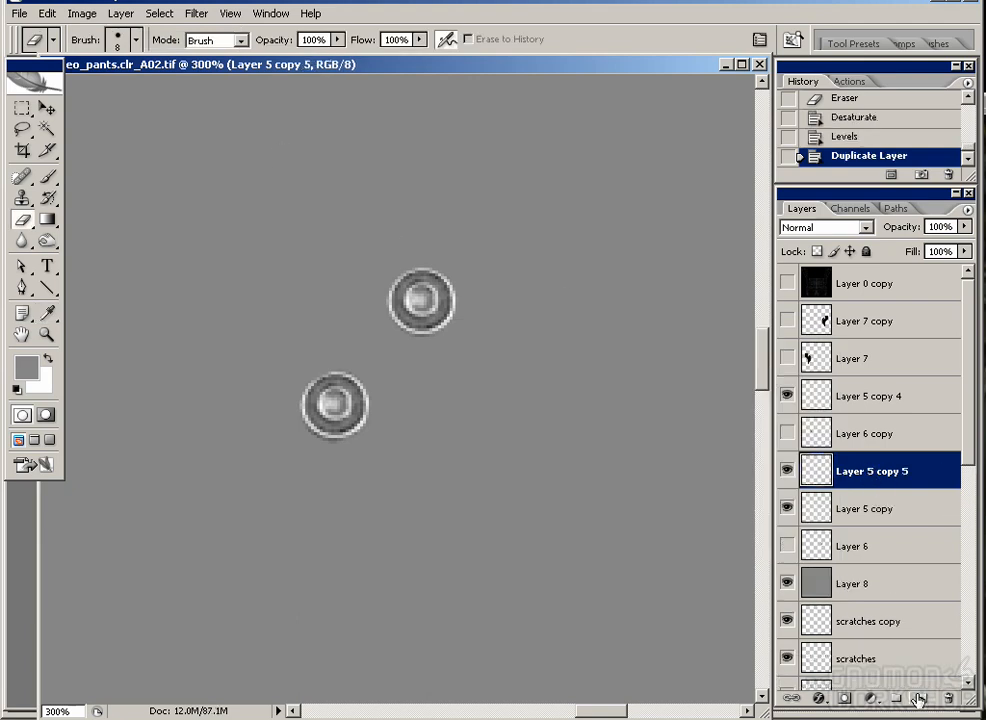
left_click(197, 13)
mouse_move(362, 168)
left_click(456, 181)
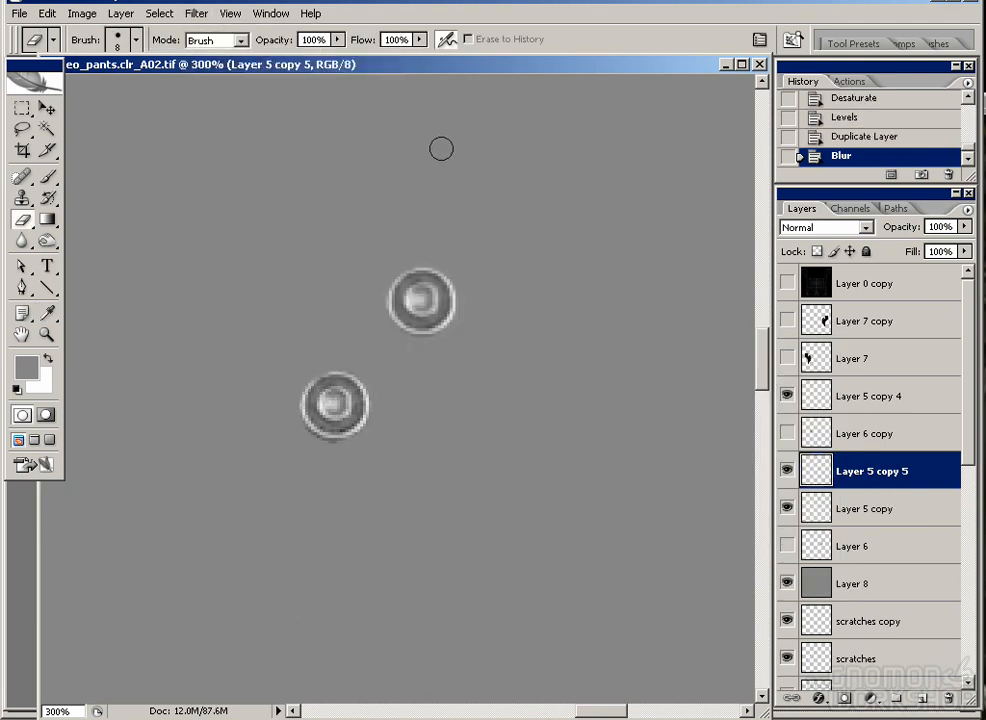
left_click(828, 228)
left_click(811, 440)
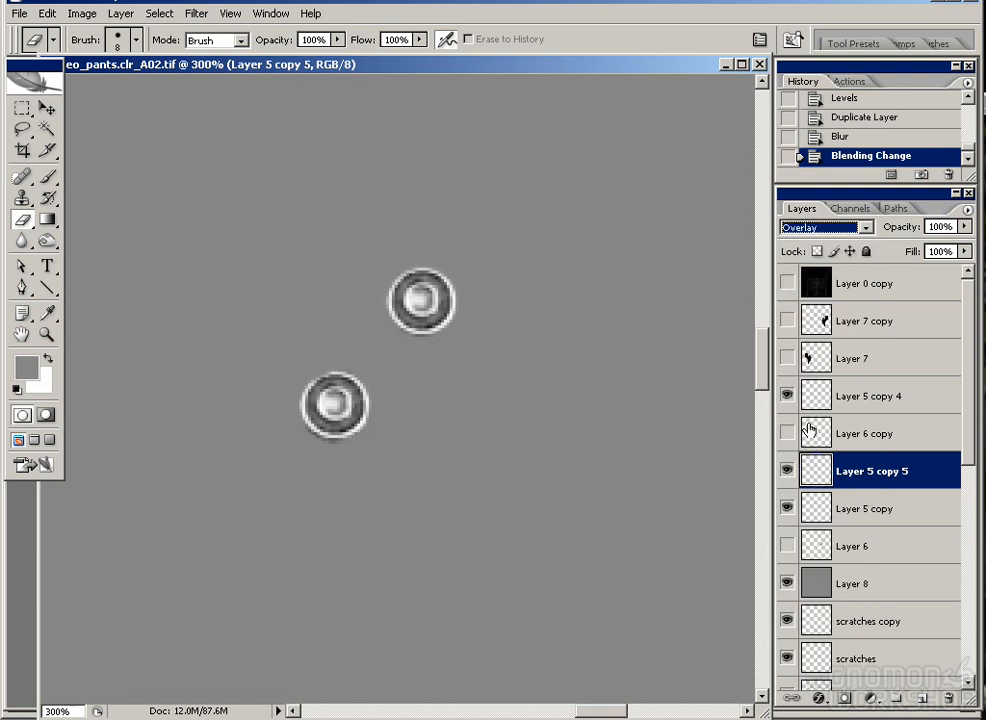
Step: Compare the buttons with and without the overlay copy, and merge it with Layer 5 copy
left_click(787, 471)
left_click(787, 471)
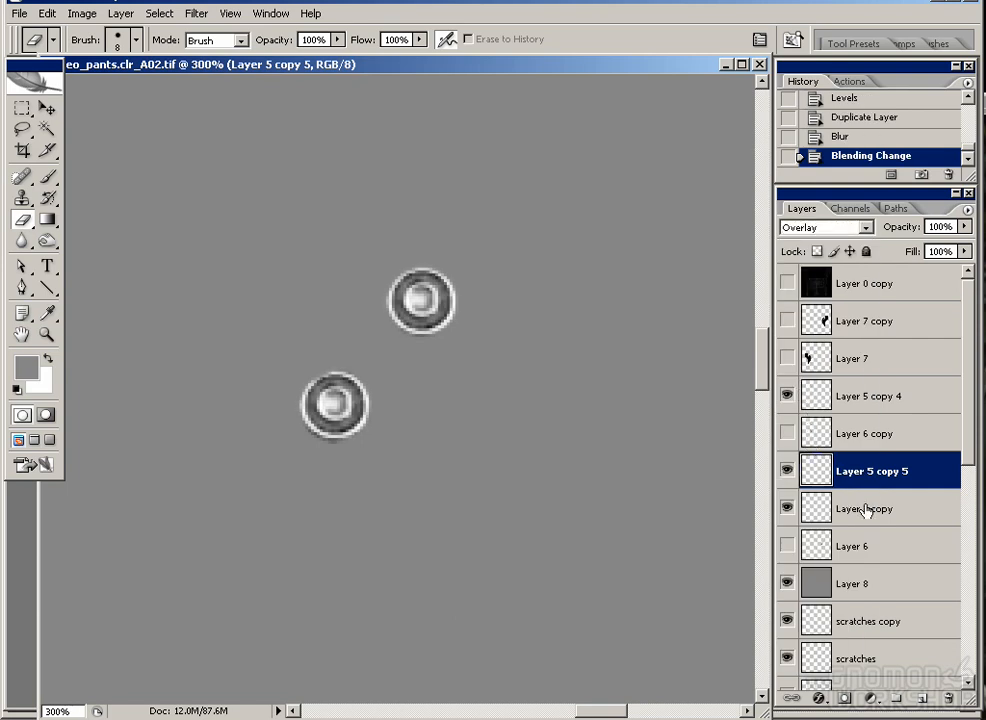
left_click(862, 508, "shift")
key("ctrl+e")
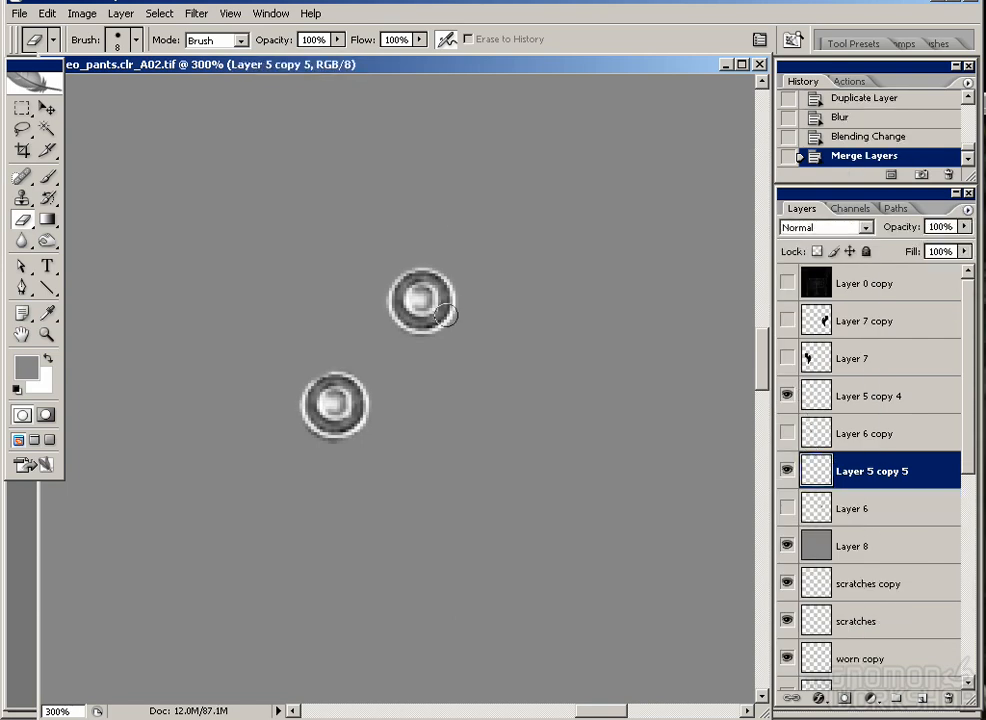
Step: Paint the centre of the lower button on Layer 5 copy 5 solid dark grey with a small brush
key("b")
key("ctrl+plus")
key("ctrl+plus")
key("bracketleft")
key("bracketleft")
key("bracketleft")
key("bracketleft")
key("bracketleft")
key("bracketleft")
key("bracketleft")
key("bracketleft")
key("bracketleft")
key("bracketleft")
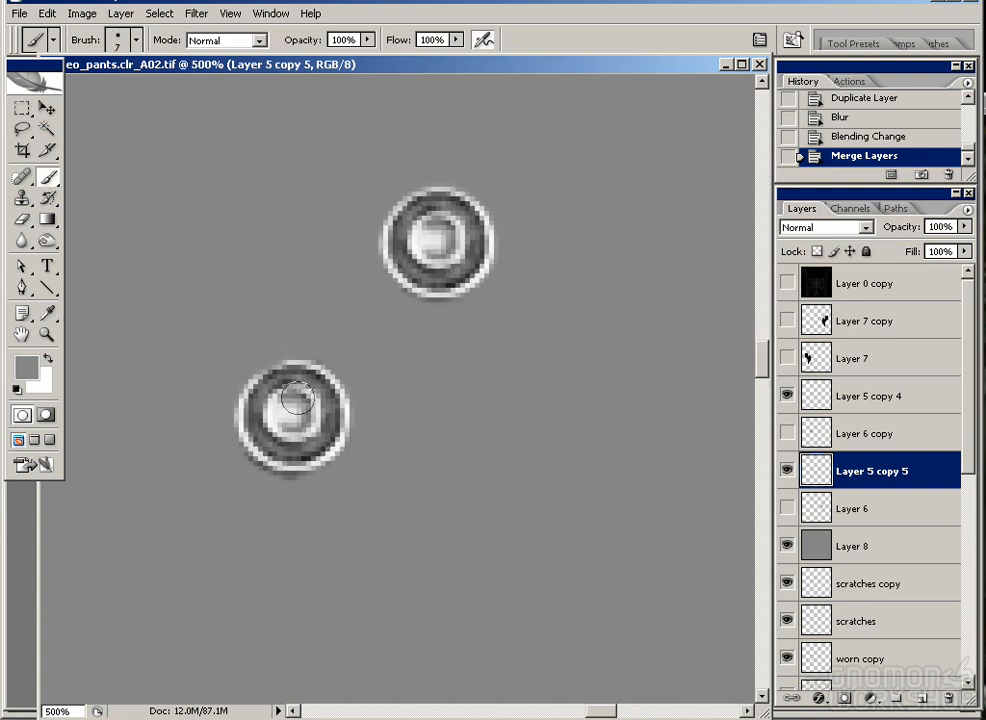
left_click(26, 367)
left_click(408, 378)
left_click(869, 198)
left_click(293, 411)
Step: Even out the dark ring between the lower button's white circles and paint a dark band around its outer rim
key("bracketleft")
key("bracketleft")
left_click_drag(288, 453, 316, 438)
left_click(325, 434)
left_click_drag(306, 377, 256, 400)
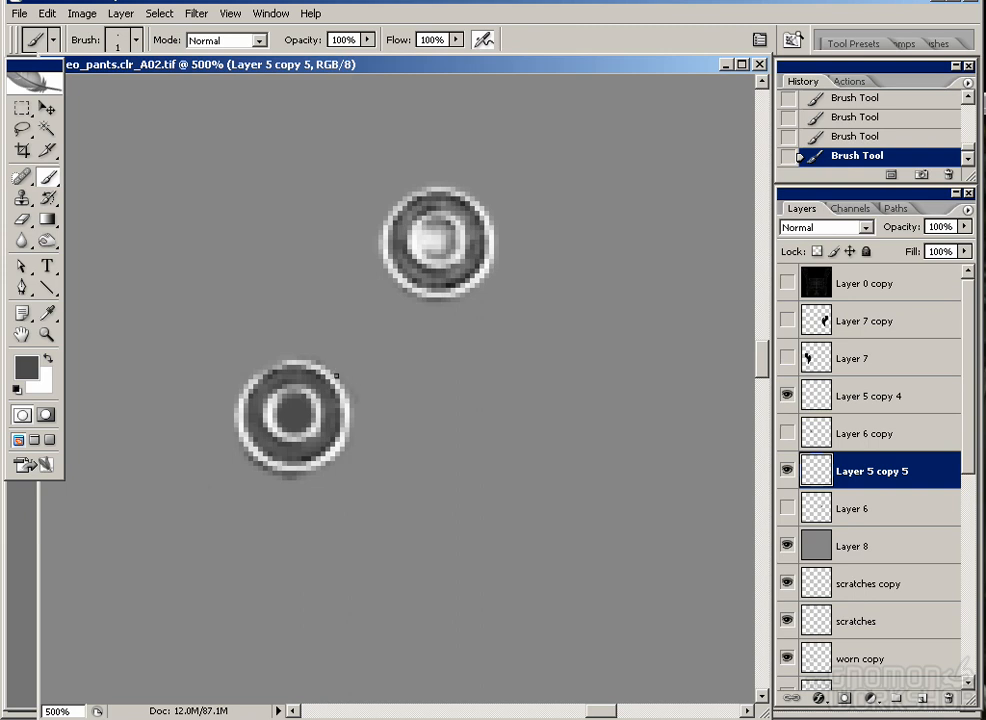
mouse_move(343, 372)
left_mouse_down()
mouse_move(352, 432)
mouse_move(329, 463)
mouse_move(288, 474)
mouse_move(261, 465)
mouse_move(230, 425)
mouse_move(232, 392)
mouse_move(280, 350)
mouse_move(346, 376)
mouse_move(364, 448)
left_mouse_up()
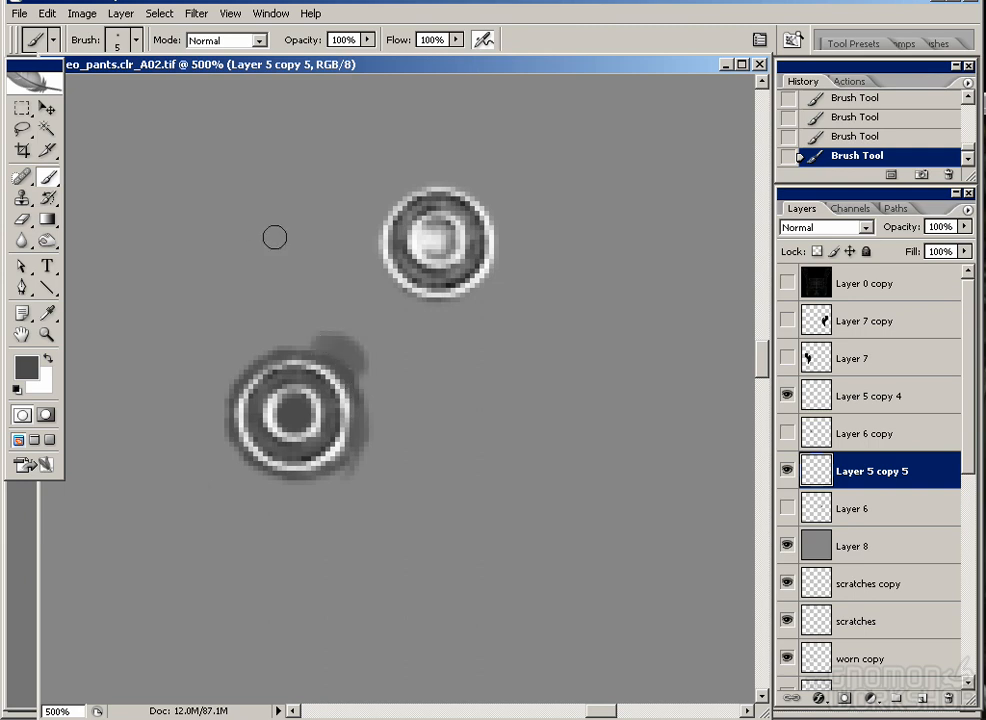
Step: Choose the soft 17 px brush with 0% hardness and adjust its Other Dynamics setting
left_click(136, 40)
left_click(168, 204)
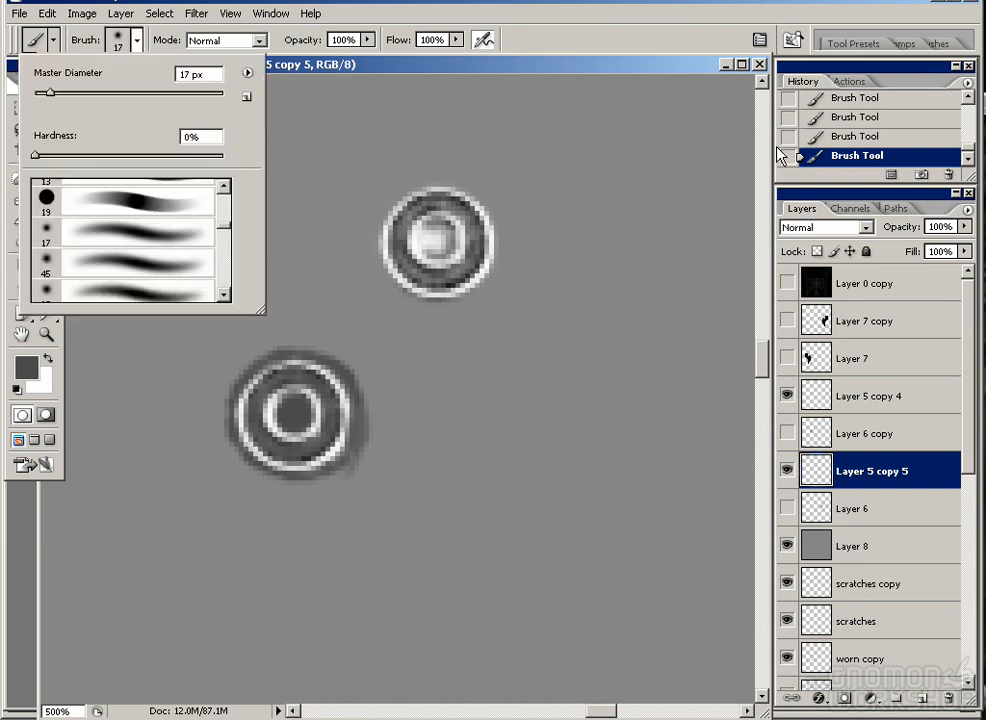
left_click(368, 381)
key("bracketleft")
mouse_move(368, 408)
left_mouse_down()
mouse_move(363, 378)
mouse_move(309, 339)
left_mouse_up()
key("ctrl+z")
left_click(932, 43)
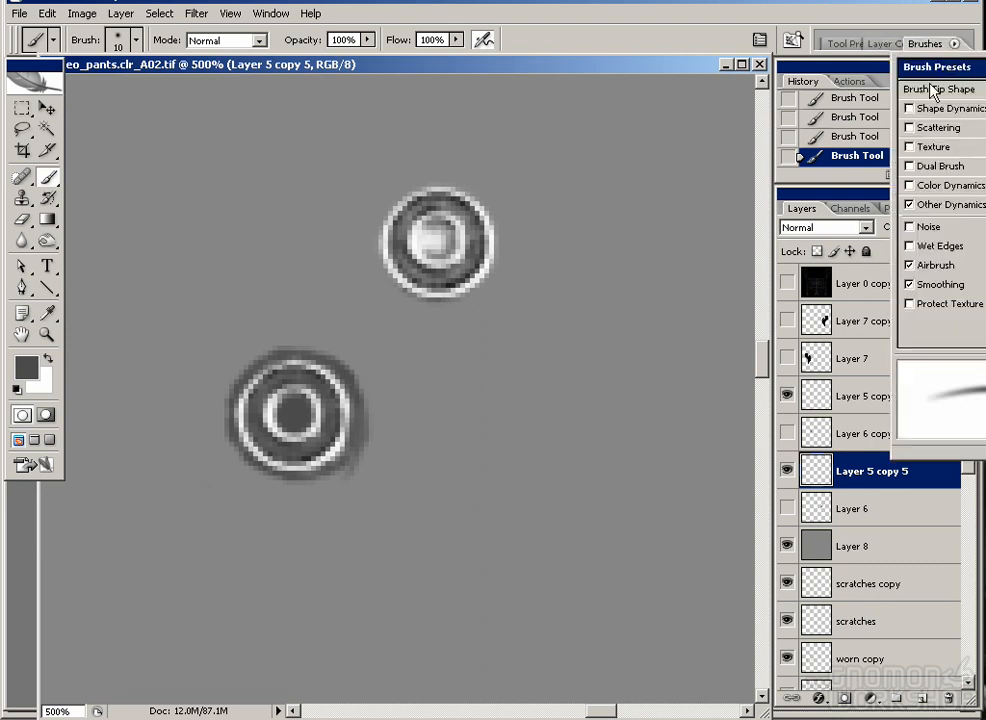
left_click(938, 205)
Step: Paint a soft dark grey halo around the outer rim of the lower button with a size 8 brush
left_click(304, 464)
mouse_move(373, 414)
left_mouse_down()
mouse_move(352, 350)
mouse_move(304, 306)
mouse_move(319, 373)
mouse_move(339, 356)
mouse_move(368, 428)
mouse_move(338, 468)
mouse_move(293, 487)
mouse_move(248, 467)
mouse_move(223, 407)
mouse_move(230, 380)
mouse_move(285, 336)
mouse_move(310, 343)
mouse_move(256, 352)
mouse_move(224, 437)
mouse_move(287, 486)
left_mouse_up()
key("ctrl+z")
key("bracketleft")
key("bracketleft")
key("bracketleft")
mouse_move(378, 404)
left_mouse_down()
mouse_move(328, 343)
mouse_move(310, 345)
mouse_move(255, 486)
left_mouse_up()
left_click_drag(364, 390, 307, 493)
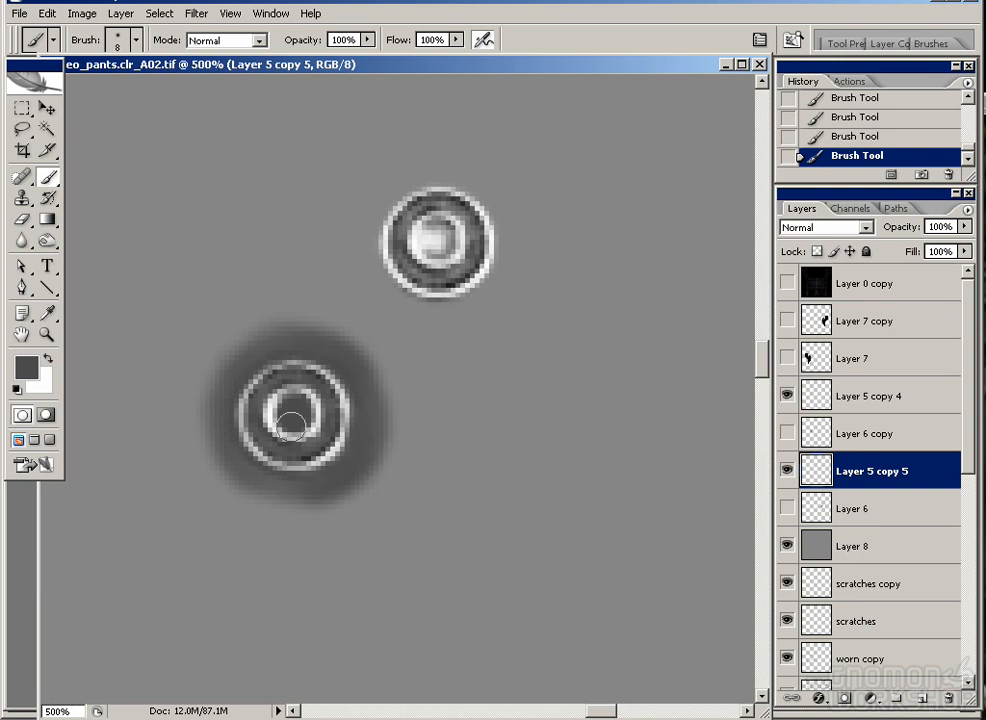
mouse_move(240, 469)
left_mouse_down()
mouse_move(218, 372)
mouse_move(207, 365)
left_mouse_up()
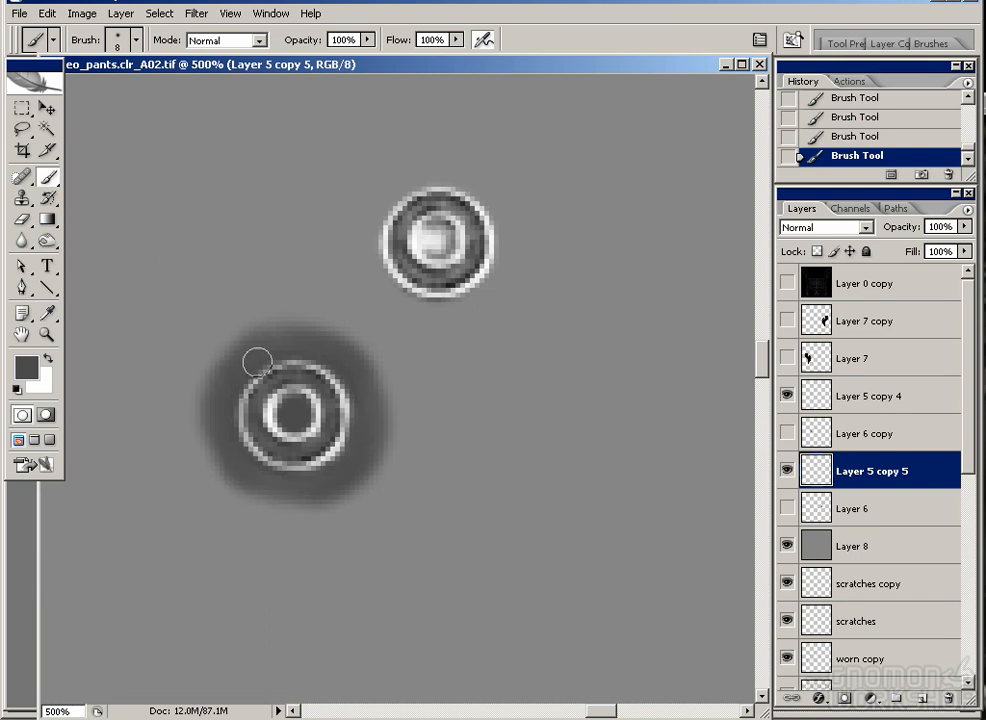
Step: Sample the near-white of the button's ring and paint a soft light glow around the dark halo
left_click(277, 402, "alt")
mouse_move(216, 462)
left_mouse_down()
mouse_move(238, 487)
mouse_move(284, 509)
mouse_move(308, 502)
left_mouse_up()
key("bracketright")
mouse_move(372, 443)
left_mouse_down()
mouse_move(385, 433)
mouse_move(374, 364)
mouse_move(264, 326)
mouse_move(209, 431)
mouse_move(330, 500)
mouse_move(377, 469)
mouse_move(191, 462)
mouse_move(205, 387)
mouse_move(374, 370)
mouse_move(411, 471)
mouse_move(191, 502)
mouse_move(284, 304)
mouse_move(407, 372)
mouse_move(216, 470)
left_mouse_up()
Step: Repaint the lower button's outer circle in near-white with a 1 px hard brush
left_click(133, 40)
double_click(172, 200)
key("bracketleft")
key("bracketleft")
key("bracketleft")
key("bracketleft")
key("bracketleft")
key("bracketleft")
key("bracketleft")
key("bracketleft")
key("bracketleft")
key("bracketleft")
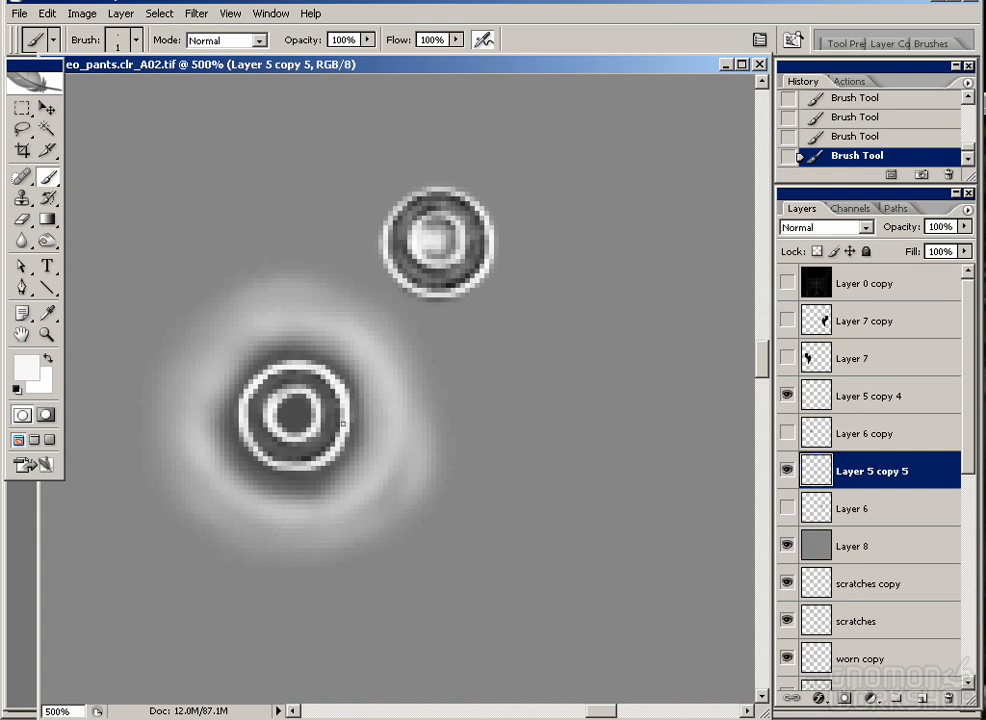
Step: Copy the finished lower button with its glow to a new layer and place it over the upper button
mouse_move(381, 393)
left_mouse_down()
mouse_move(394, 419)
mouse_move(393, 368)
left_mouse_up()
key("l")
mouse_move(478, 379)
left_mouse_down()
mouse_move(354, 233)
mouse_move(470, 372)
left_mouse_up()
key("v")
mouse_move(346, 396)
left_mouse_down()
mouse_move(383, 328)
mouse_move(444, 287)
left_mouse_up()
key("ctrl+z")
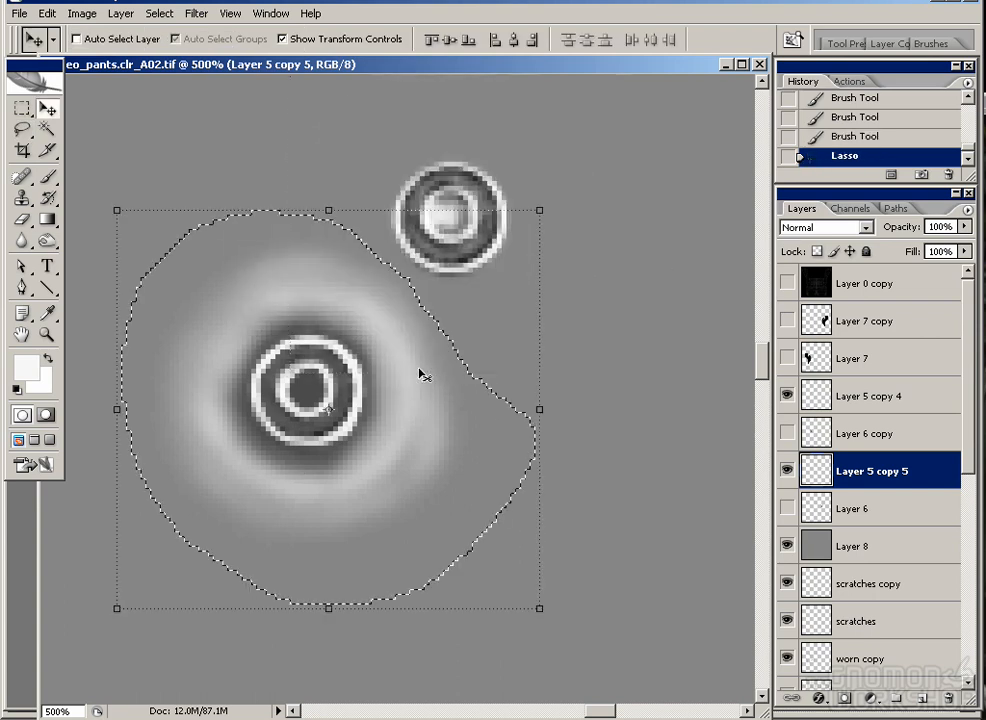
key("ctrl+c")
key("ctrl+v")
left_click_drag(361, 476, 497, 290)
Step: Align Layer 9 with the upper button at 54% opacity, restore 100% opacity, and compare it with the original
left_click(966, 227)
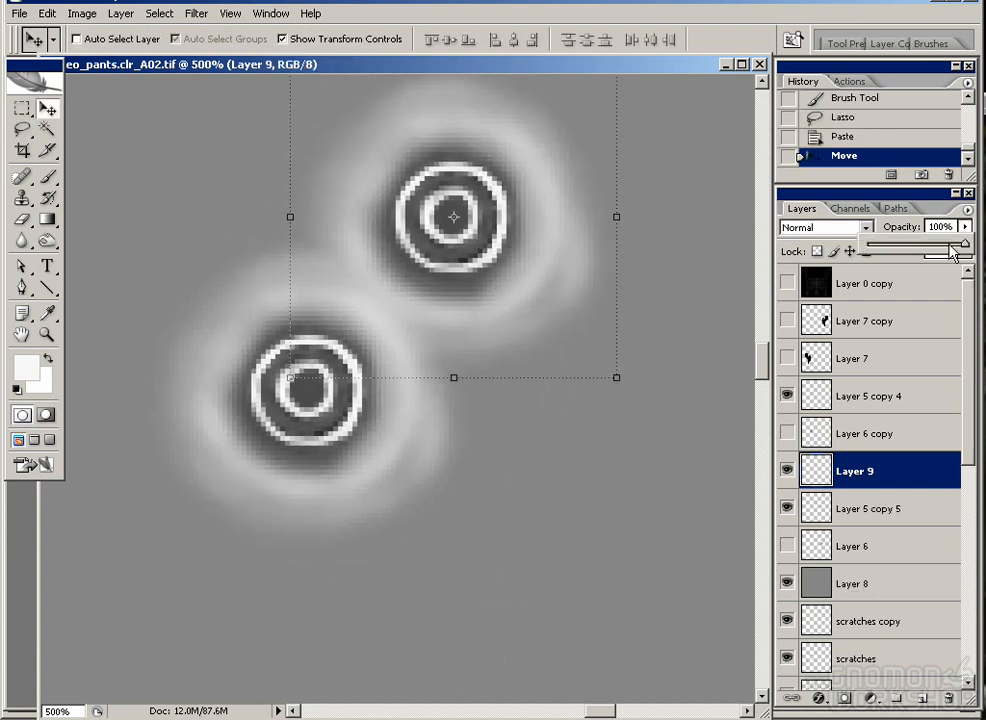
left_click_drag(965, 243, 923, 245)
left_click_drag(478, 291, 479, 285)
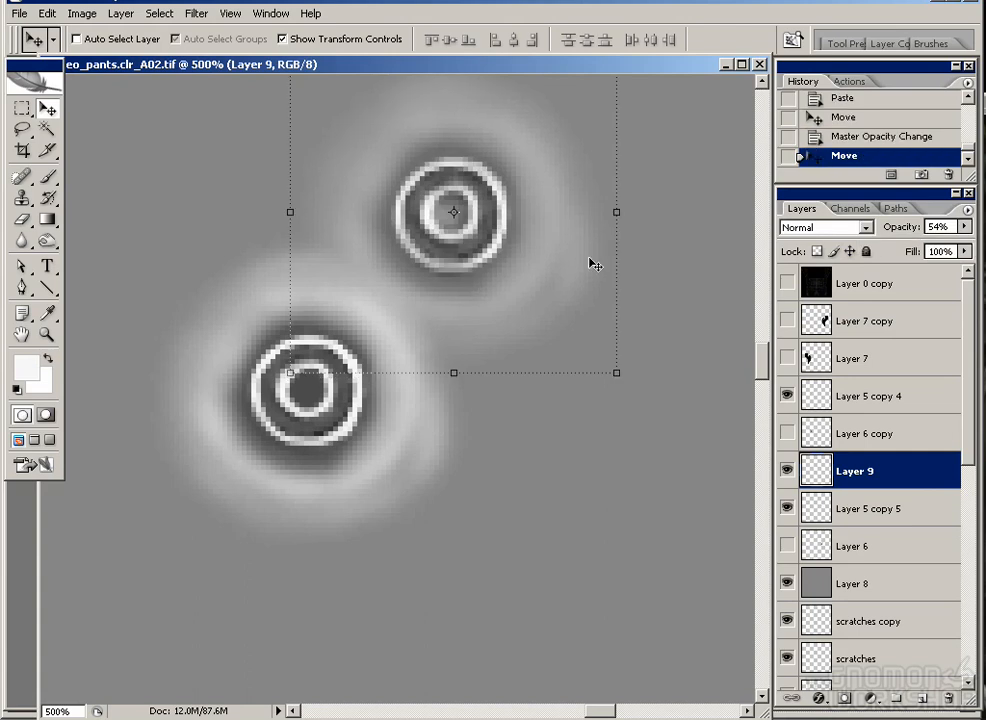
left_click(964, 227)
left_click_drag(963, 243, 970, 244)
left_click(786, 471)
left_click(786, 471)
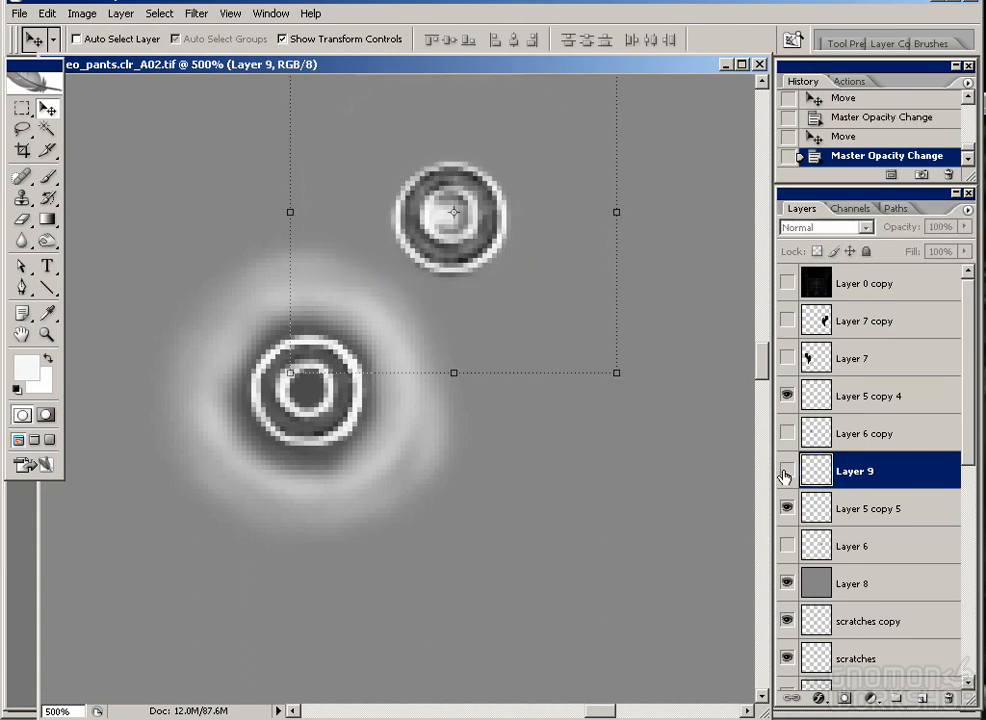
Step: Merge Layer 9 with Layer 5 copy 5 and duplicate the merged button layer
left_click(787, 509)
left_click(787, 509)
left_click(845, 509, "shift")
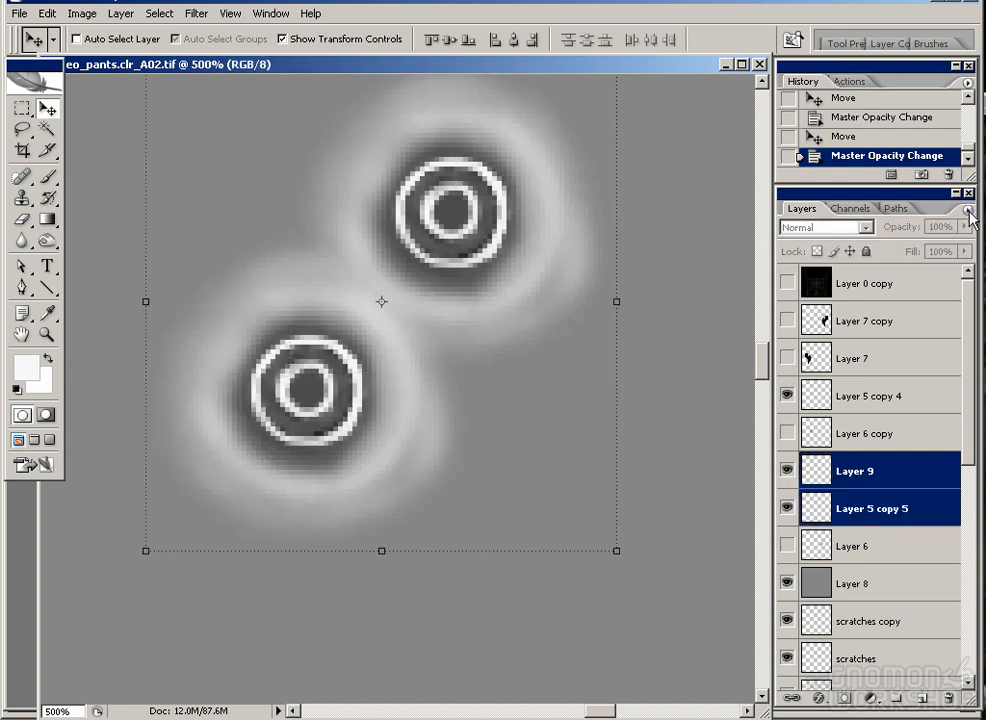
key("ctrl+e")
left_click(788, 472)
left_click(788, 472)
left_click_drag(914, 473, 922, 697)
key("ctrl+minus")
key("ctrl+minus")
key("ctrl+minus")
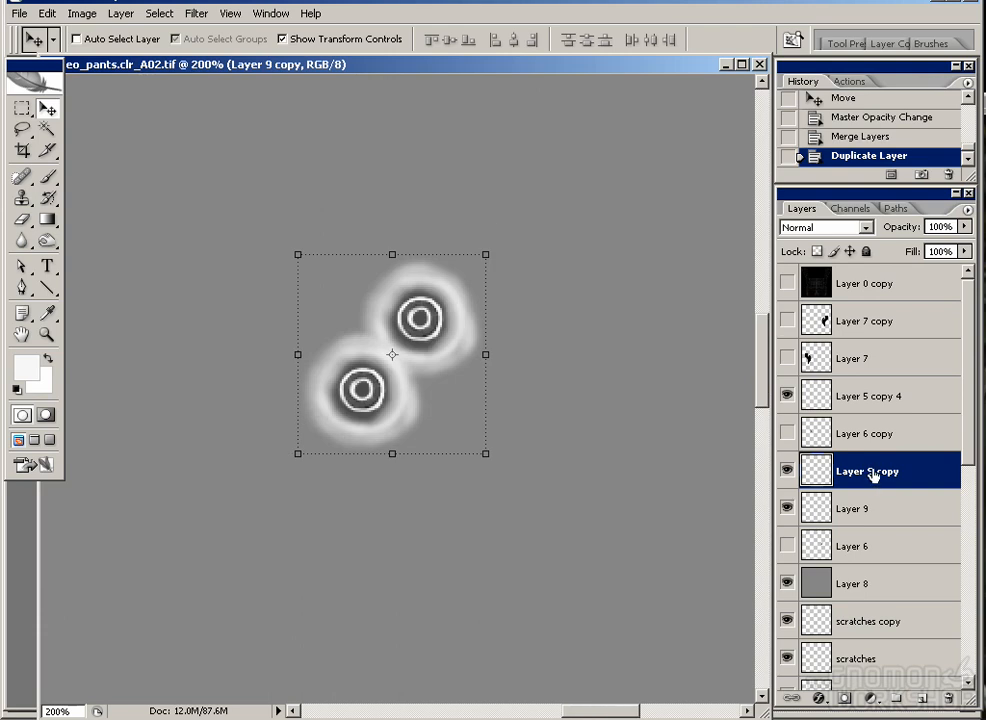
Step: Flip Layer 9 copy horizontally and place it over the two original buttons on the opposite leg
left_click(47, 13)
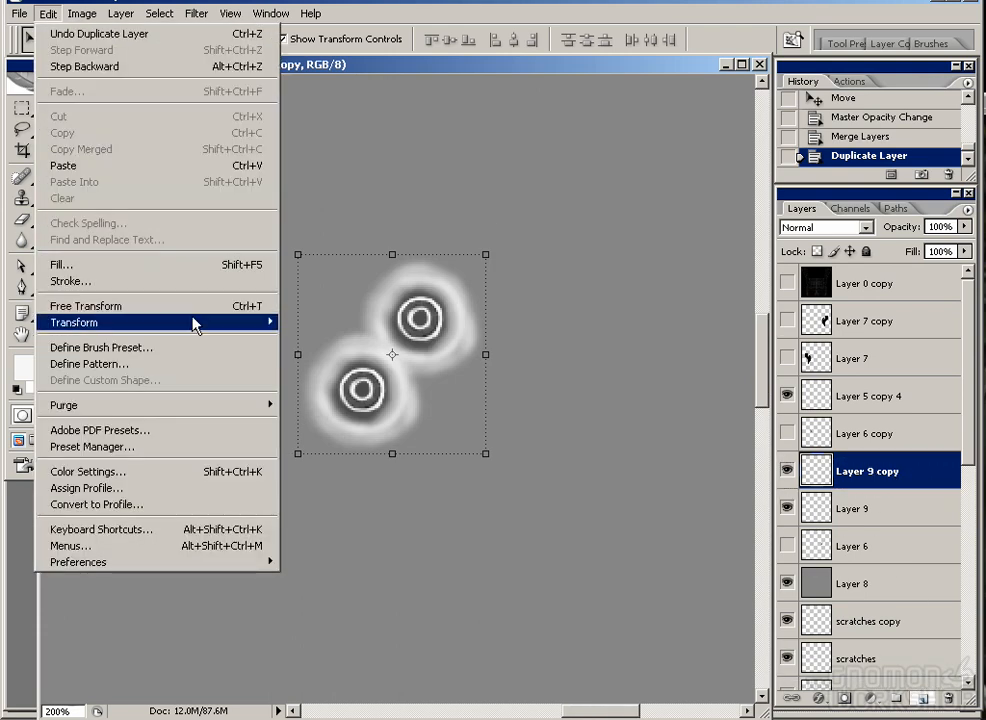
mouse_move(200, 321)
left_click(378, 508)
left_click_drag(418, 400, 136, 407)
left_click_drag(205, 506, 627, 466)
key("ctrl+minus")
key("ctrl+minus")
left_click_drag(459, 384, 241, 391)
key("ctrl+plus")
key("ctrl+plus")
key("ctrl+plus")
key("ctrl+plus")
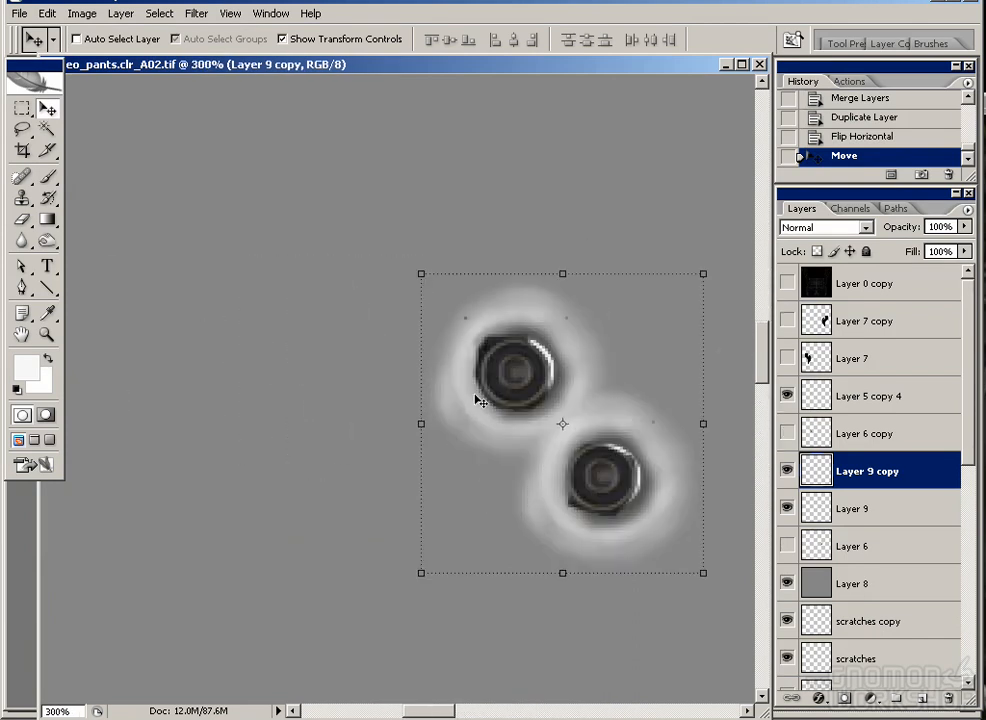
key("ctrl+z")
key("ctrl+z")
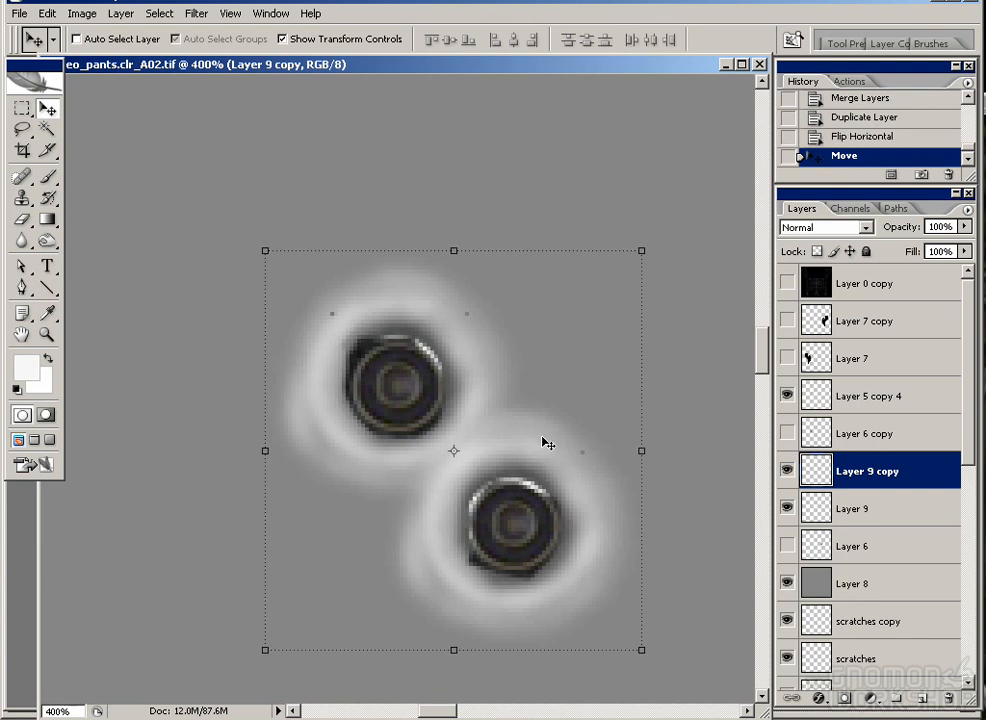
Step: Hide the original buttons on Layer 5 copy 4 and check both pairs of greyscale buttons
left_click(787, 396)
key("ctrl+minus")
key("ctrl+minus")
key("ctrl+minus")
key("ctrl+minus")
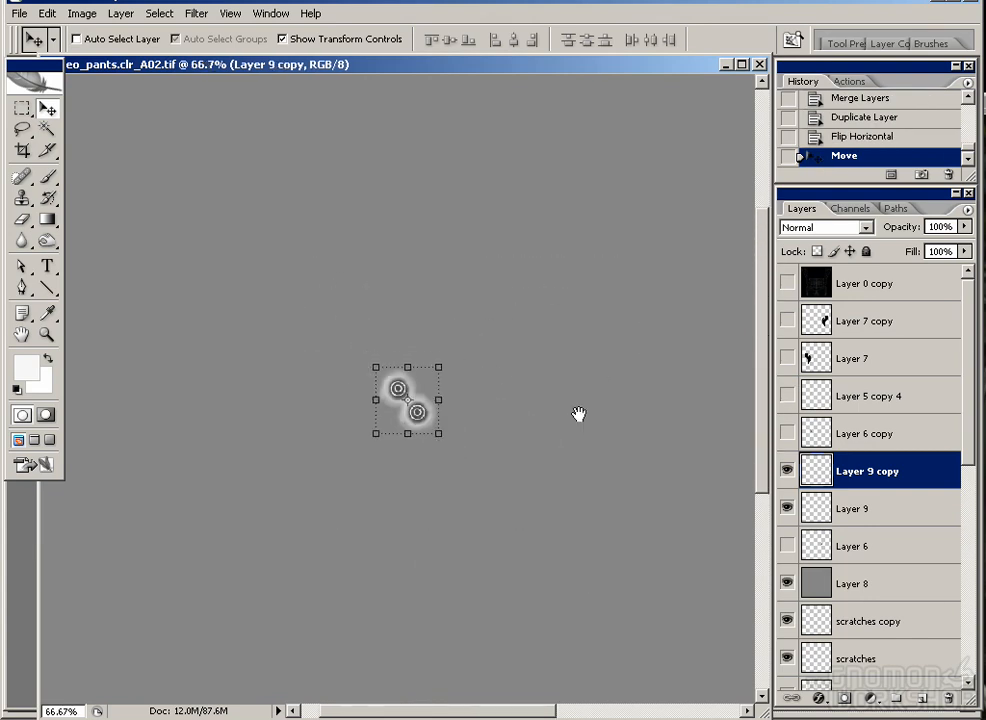
left_click_drag(550, 292, 237, 252)
Step: Move the cloth weave layers, Layer 4 and Layer 4 copy, above the grey Layer 8
scroll(850, 578, "down", 5)
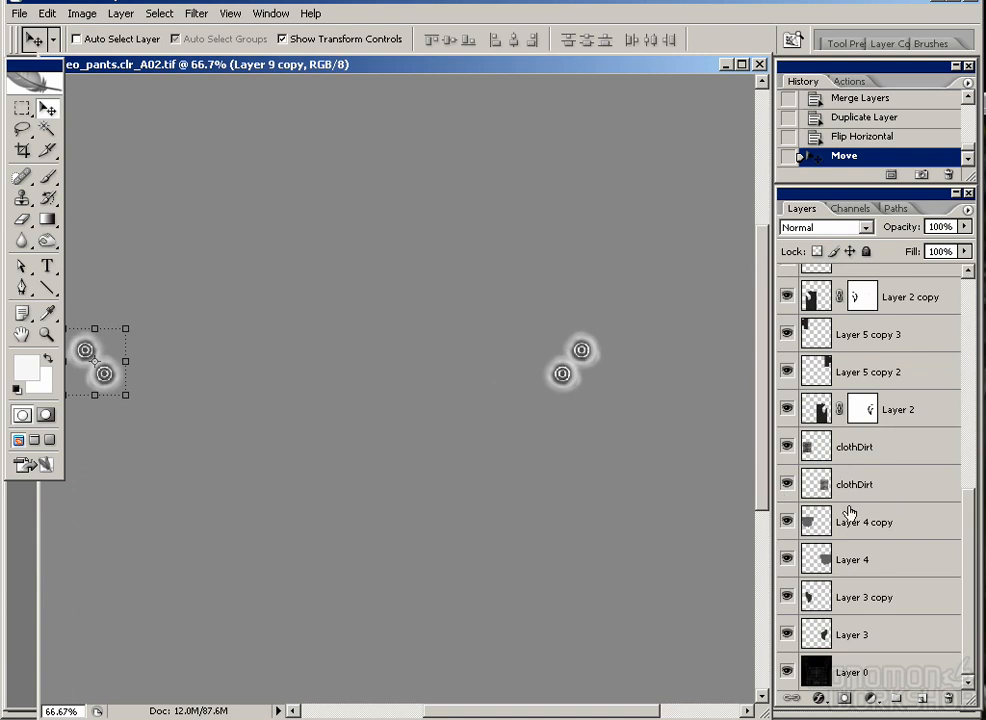
left_click_drag(969, 563, 970, 518)
left_click(870, 562)
left_click(892, 525, "shift")
left_click_drag(878, 614, 853, 320)
key("ctrl+plus")
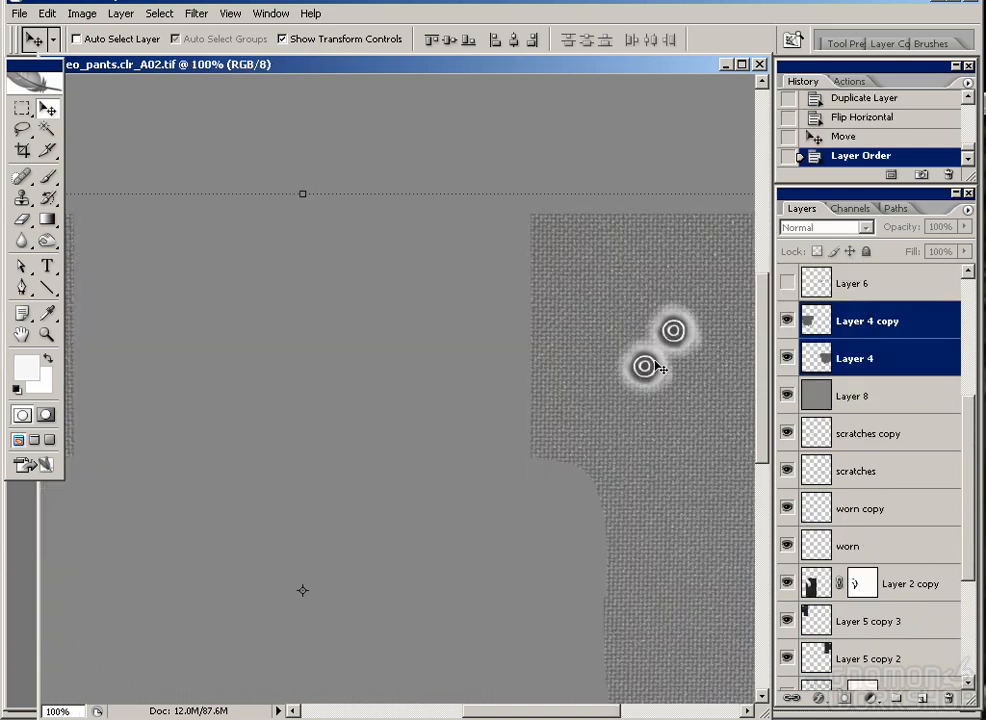
left_click(857, 588, "ctrl")
left_click_drag(583, 440, 196, 293)
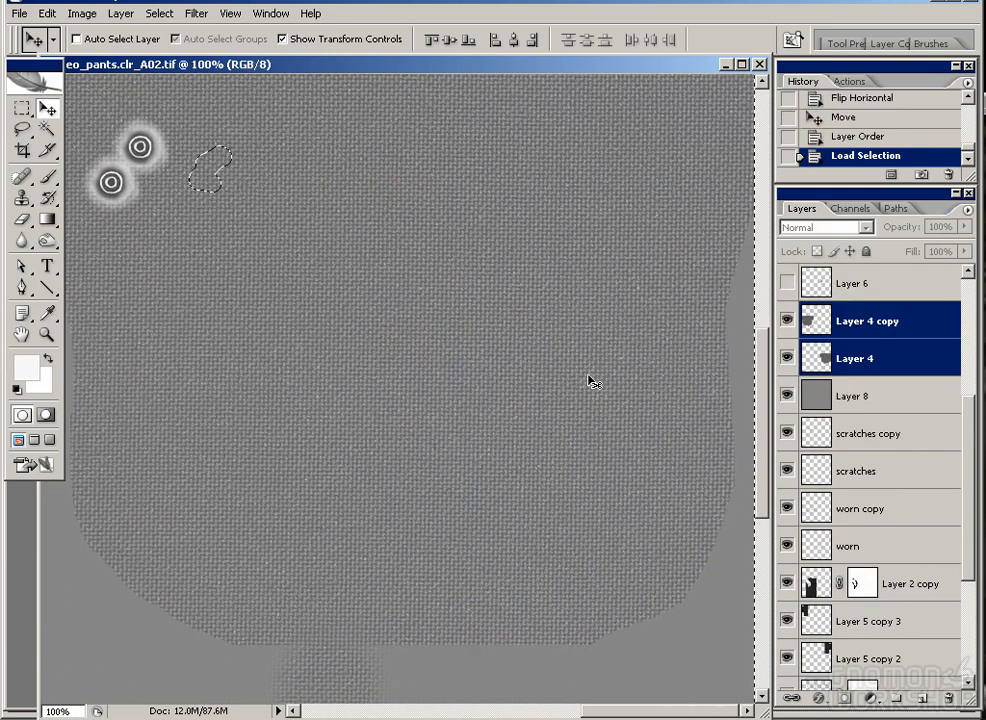
key("ctrl+z")
Step: Load Layer 2's mask as a selection and show the UV wireframe on Layer 0 copy
left_click_drag(967, 552, 966, 622)
left_click(862, 538, "ctrl")
left_click_drag(405, 400, 468, 488)
left_click_drag(967, 485, 953, 292)
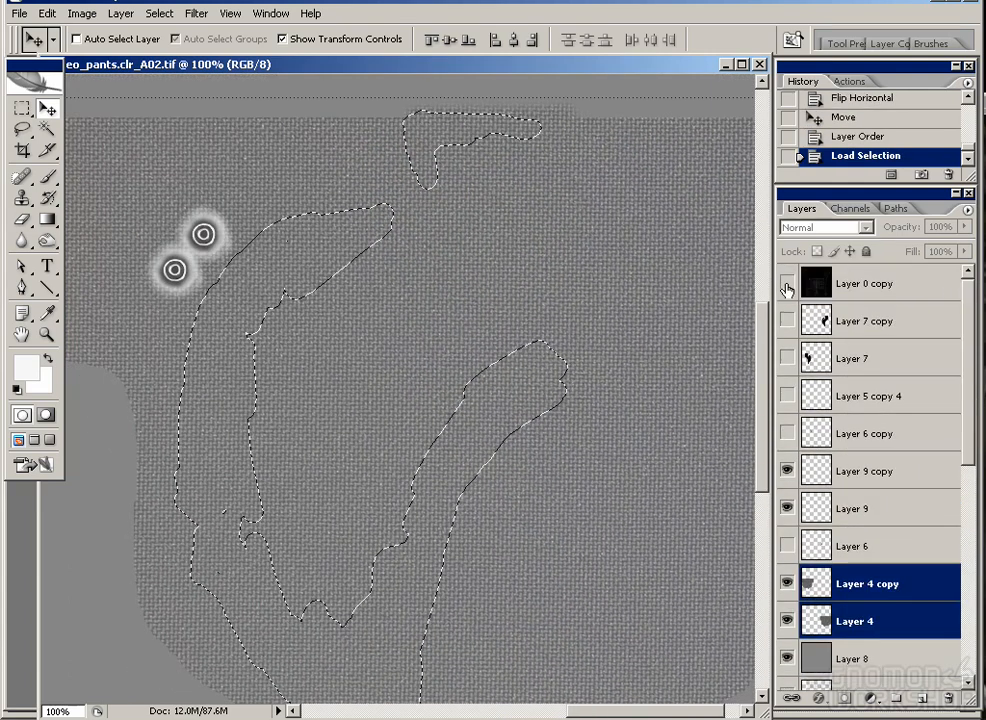
left_click(789, 285)
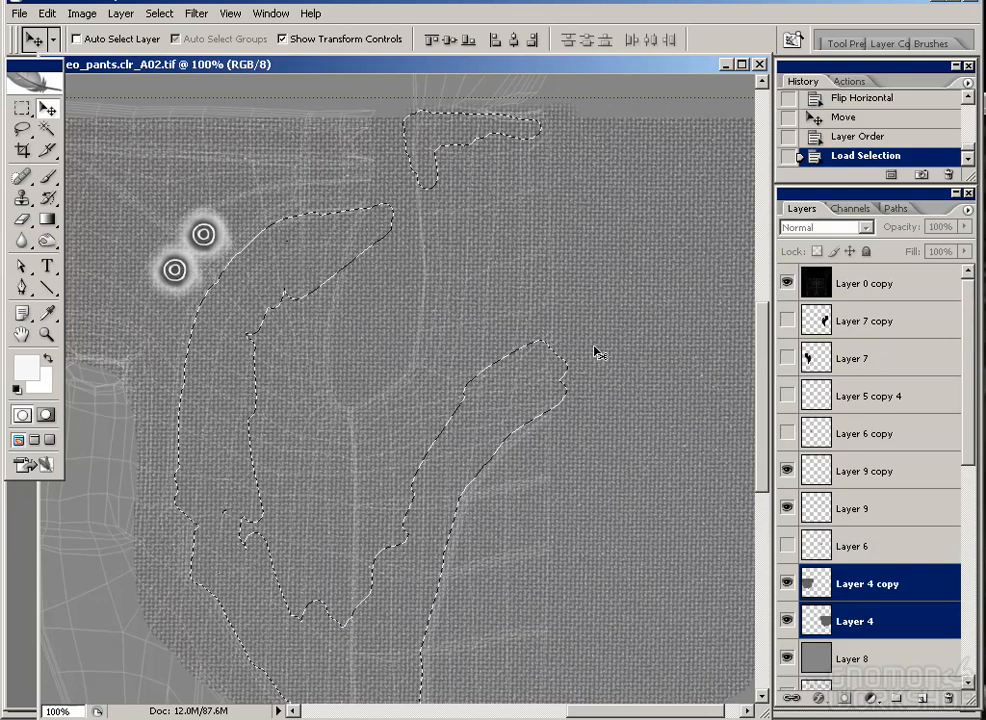
Step: Subtract the inner islands of the leg shape from the selection with the Lasso, leaving only its outer outline
key("l")
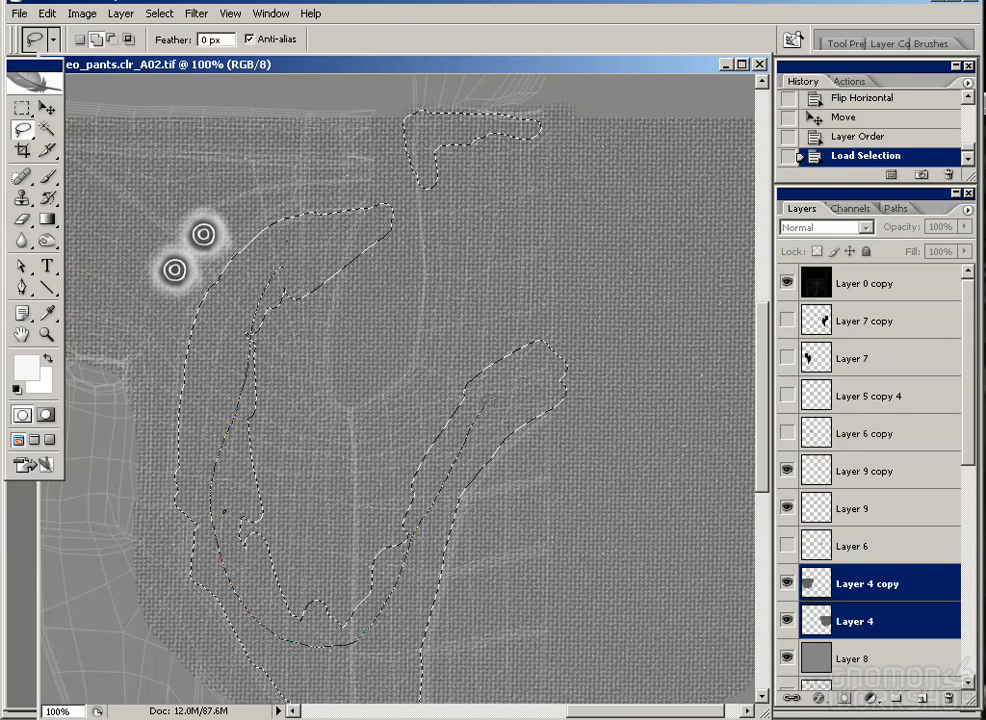
left_click_drag(392, 198, 290, 265)
key("ctrl+z")
left_click_drag(256, 322, 244, 295)
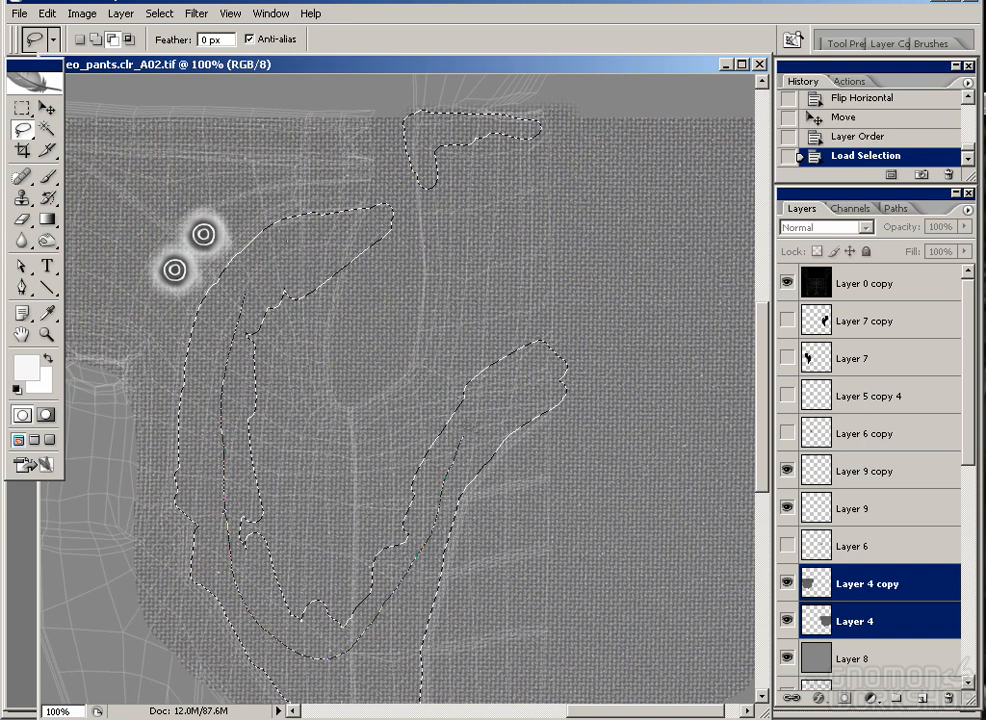
left_click_drag(352, 238, 247, 291)
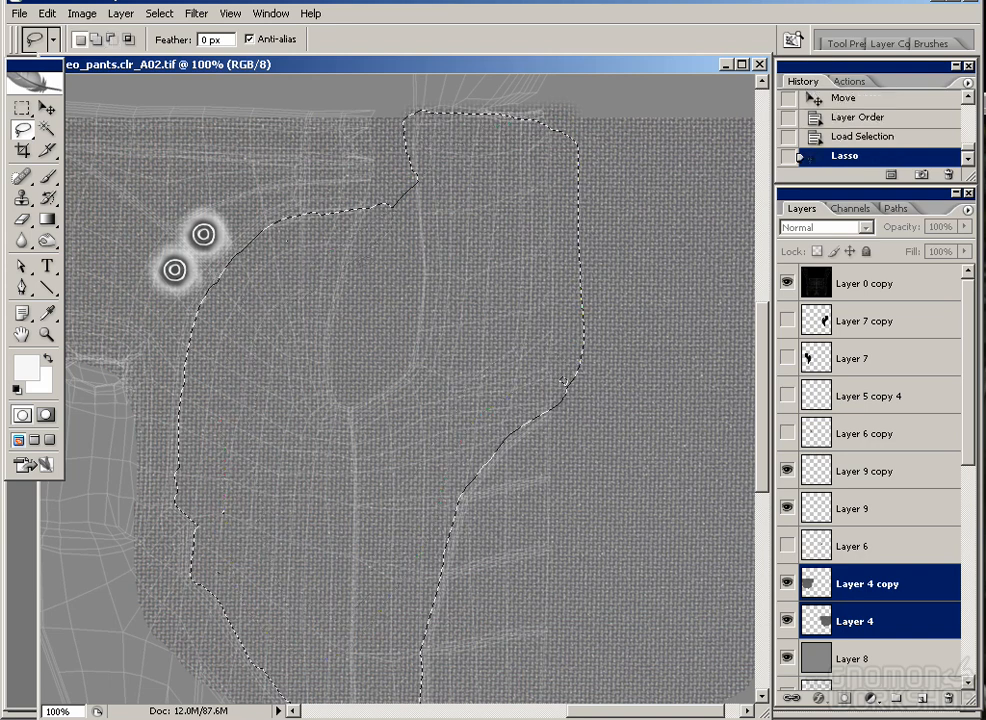
Step: Invert the selection and add it to Layer 4 as a layer mask
left_click(159, 13)
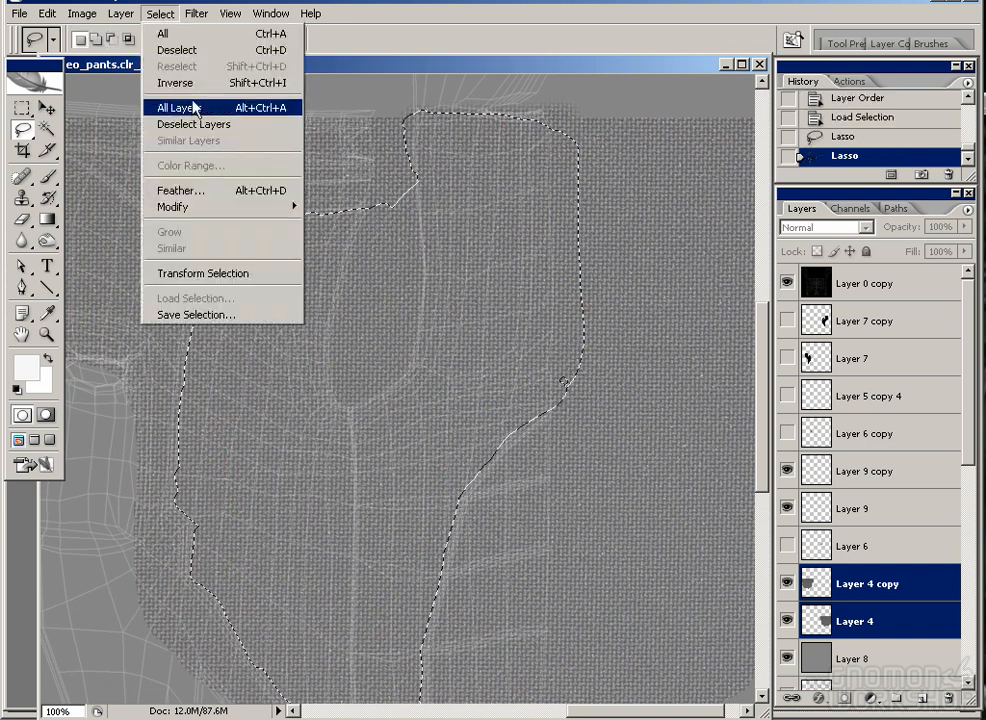
left_click(205, 83)
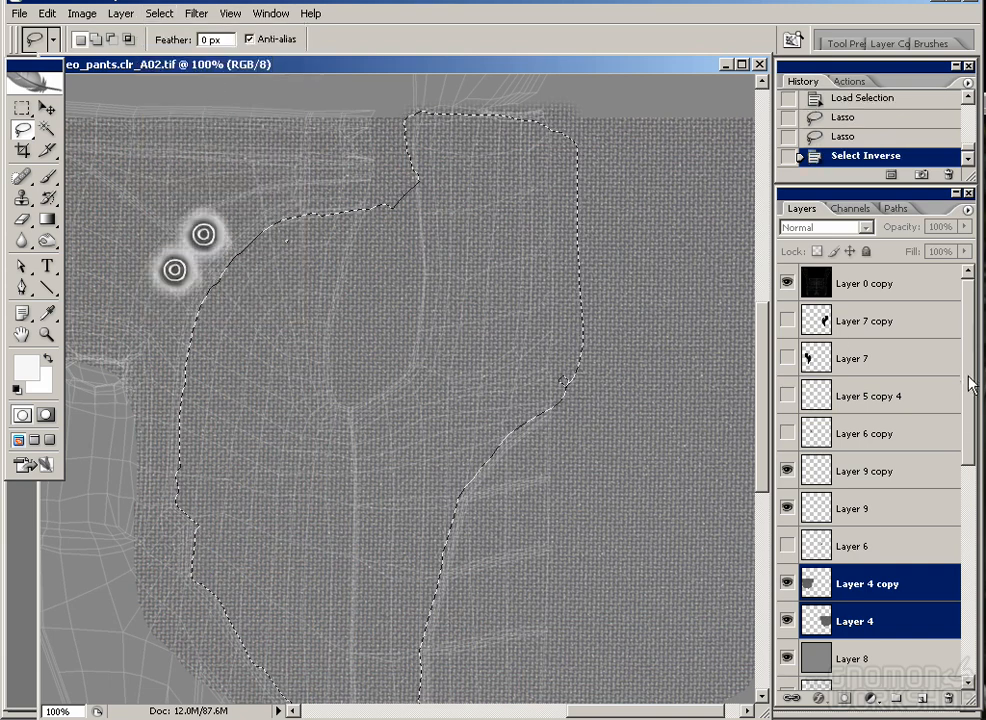
left_click(863, 621)
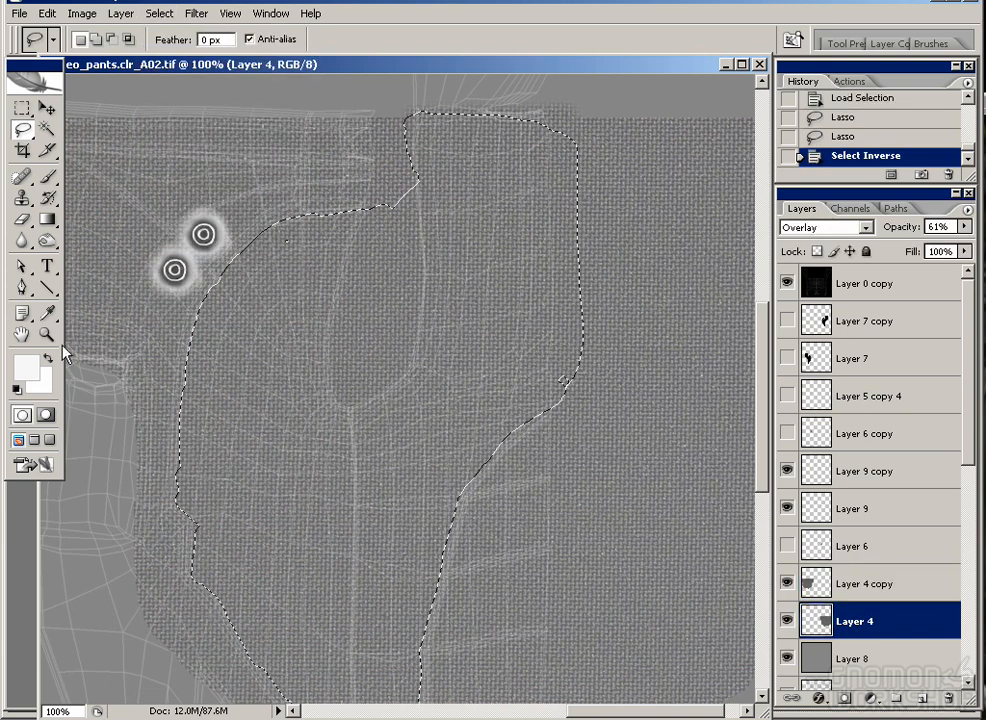
left_click(845, 699)
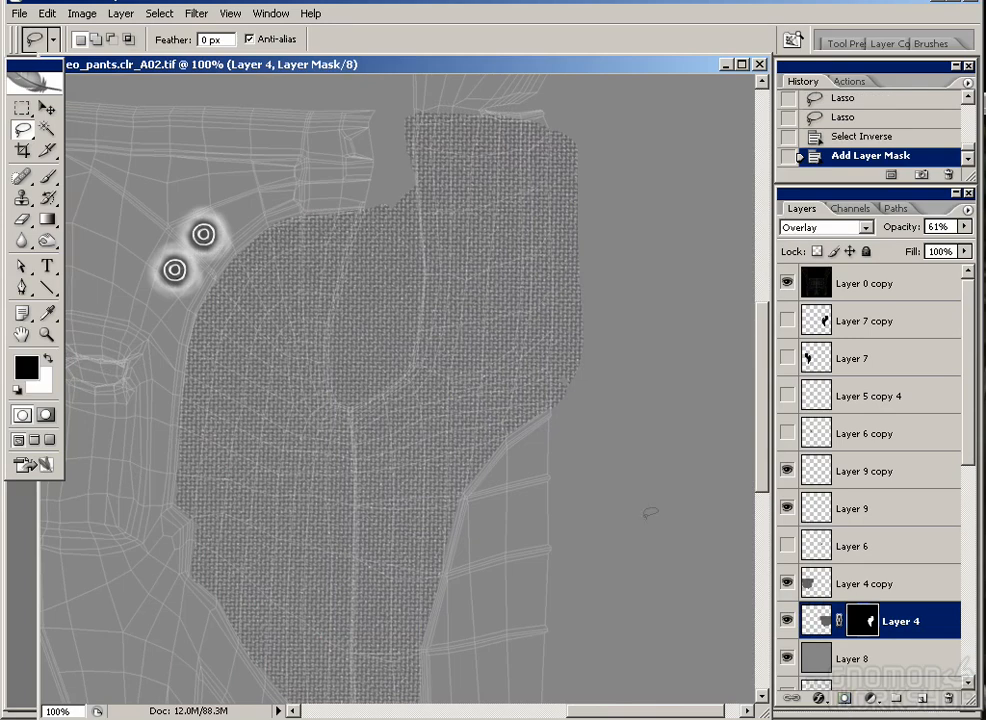
Step: Make Layer 4 copy active and load Layer 2 copy's mask as a selection, with the opposite leg in view
left_click(835, 589)
left_click_drag(968, 440, 968, 519)
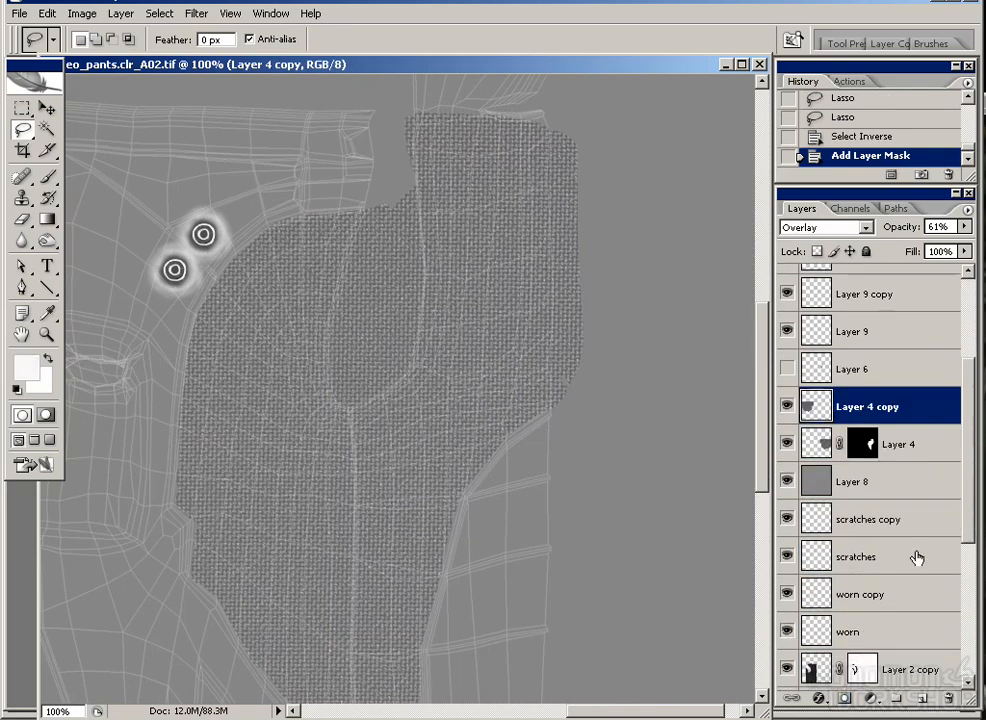
left_click(866, 670, "ctrl")
left_click_drag(575, 711, 568, 711)
mouse_move(300, 295)
left_mouse_down()
mouse_move(310, 236)
mouse_move(338, 262)
mouse_move(315, 305)
left_mouse_up()
left_click(387, 711)
mouse_move(429, 711)
left_mouse_down()
mouse_move(354, 711)
mouse_move(369, 711)
left_mouse_up()
Step: Subtract the inner areas of the opposite leg shape from the selection with the Lasso and invert the selection
left_click_drag(335, 646, 458, 456)
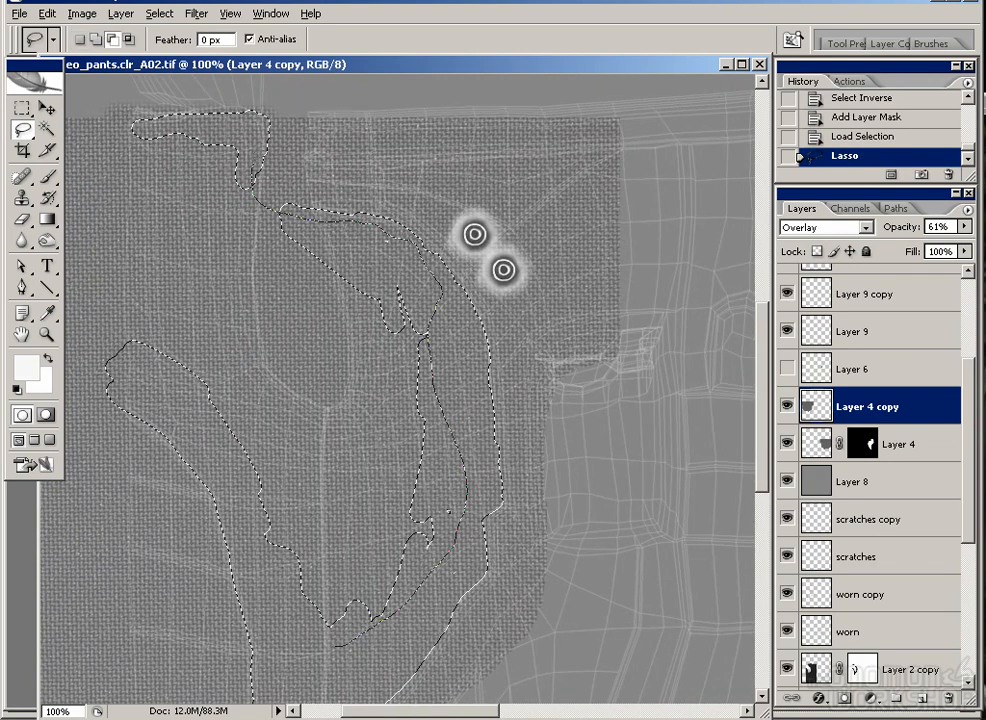
mouse_move(112, 332)
left_mouse_down()
mouse_move(165, 422)
mouse_move(338, 658)
left_mouse_up()
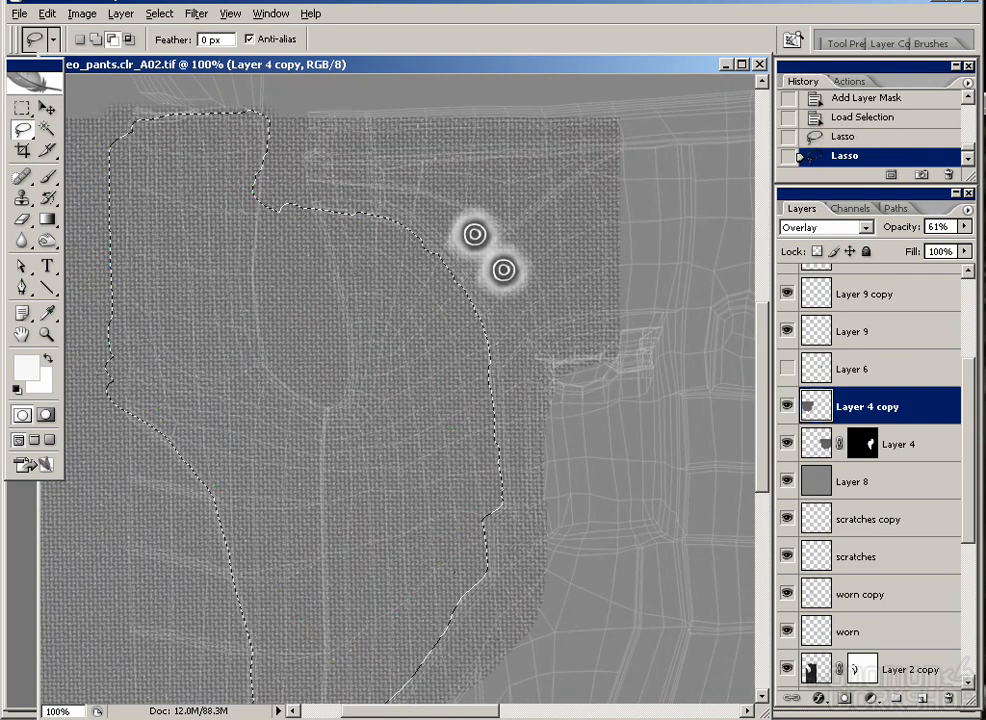
mouse_move(436, 497)
left_mouse_down()
mouse_move(443, 595)
mouse_move(410, 572)
left_mouse_up()
mouse_move(369, 535)
left_mouse_down()
mouse_move(367, 512)
mouse_move(379, 526)
left_mouse_up()
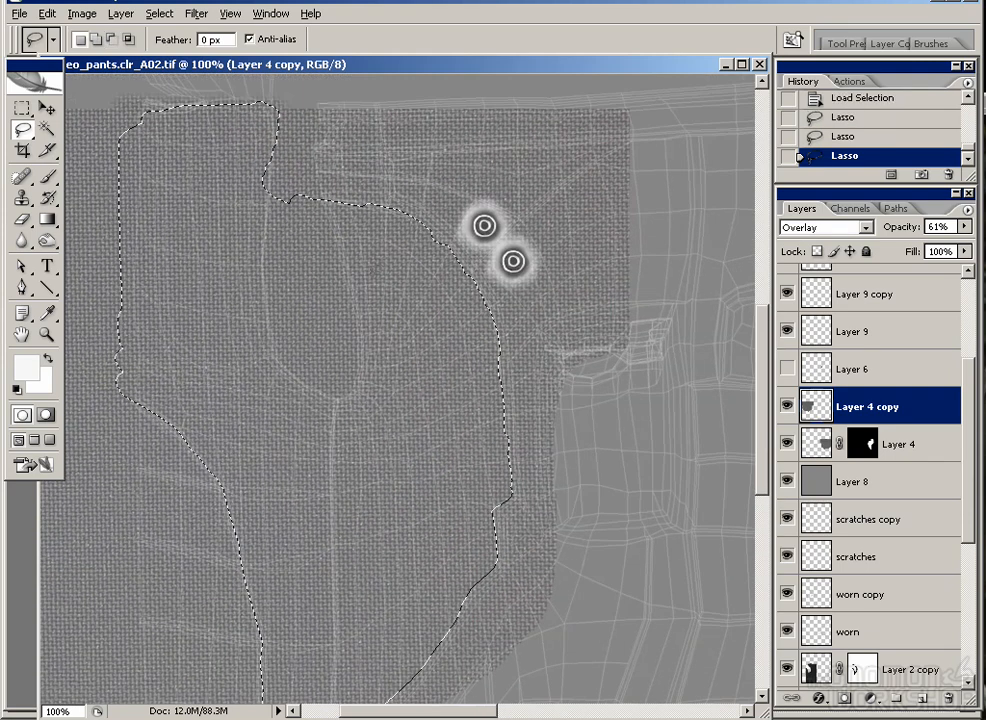
left_click(150, 18)
left_click(175, 83)
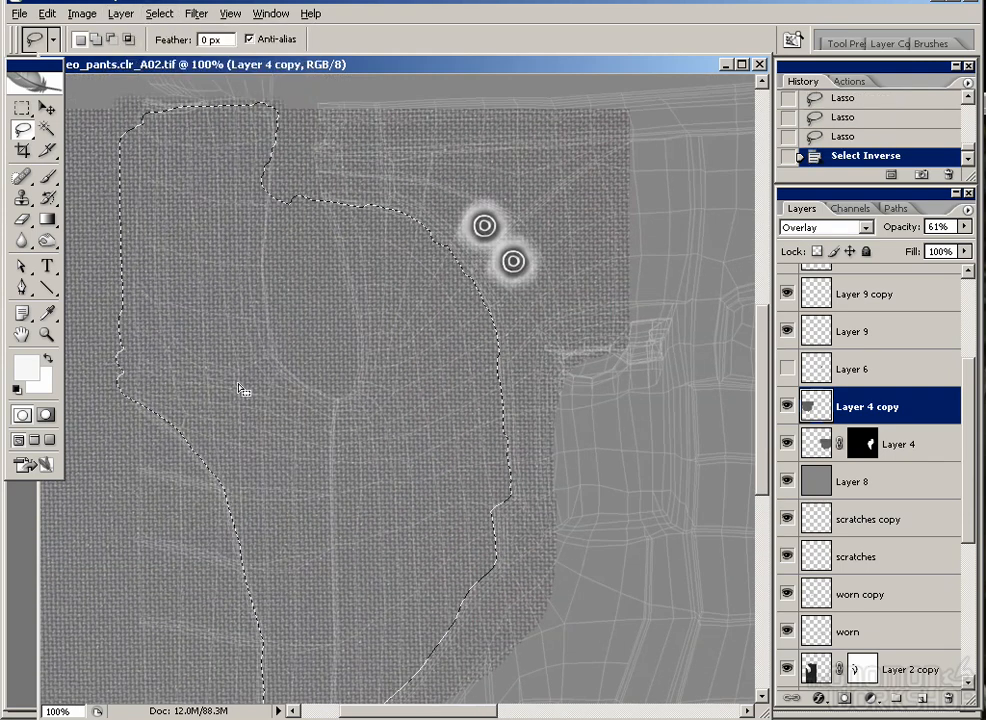
Step: Add the inverted selection as a layer mask on Layer 4 copy and hide the Layer 0 copy wireframe
left_click(847, 699)
left_click_drag(646, 499, 495, 498)
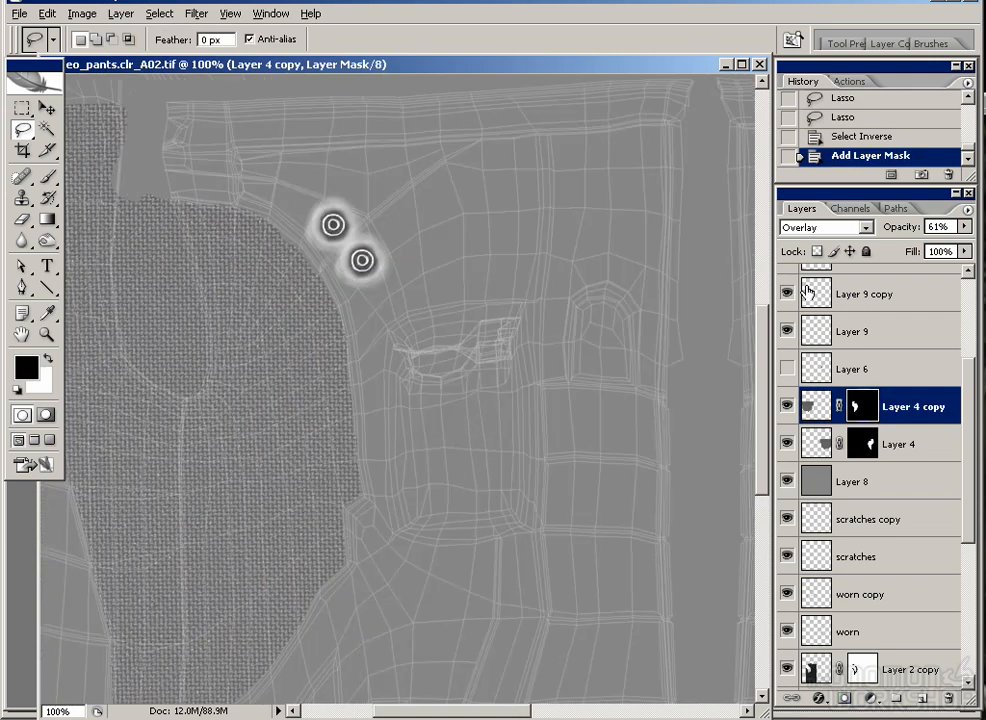
left_click(967, 298)
left_click(788, 284)
key("ctrl+minus")
left_click_drag(629, 422, 532, 428)
Step: Save the map as the layered TIFF geo_pants.bmp_A01.tif in the images/bmp/geo_Costume folder
key("ctrl+shift+s")
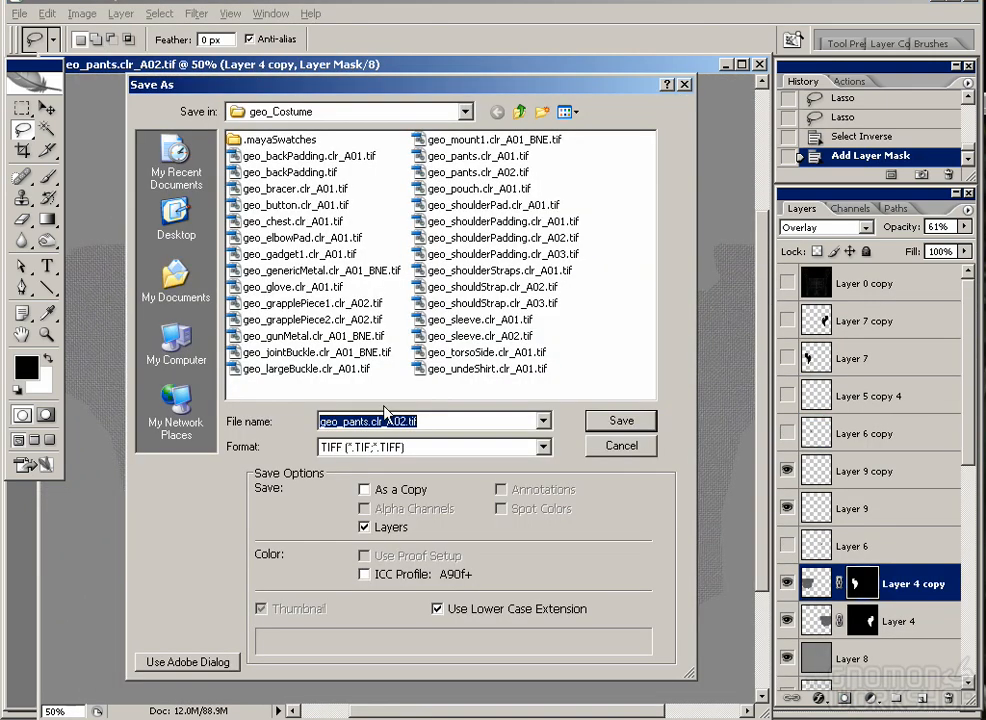
left_click(519, 111)
left_click(519, 111)
left_click(250, 140)
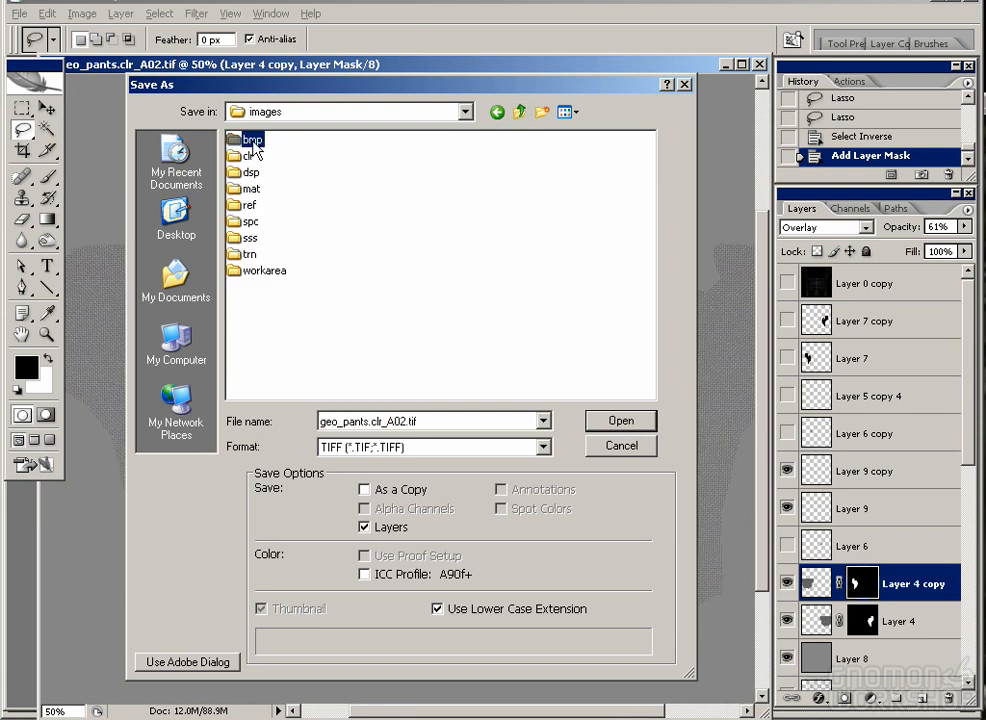
double_click(250, 140)
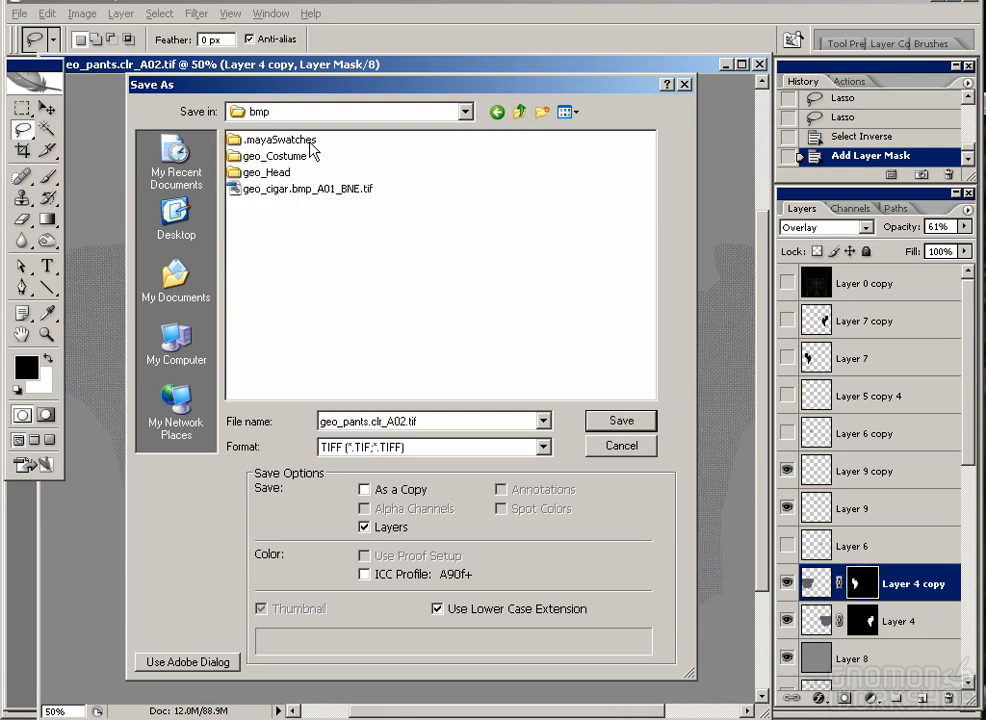
double_click(285, 157)
left_click_drag(373, 421, 388, 421)
type("bmp_A01")
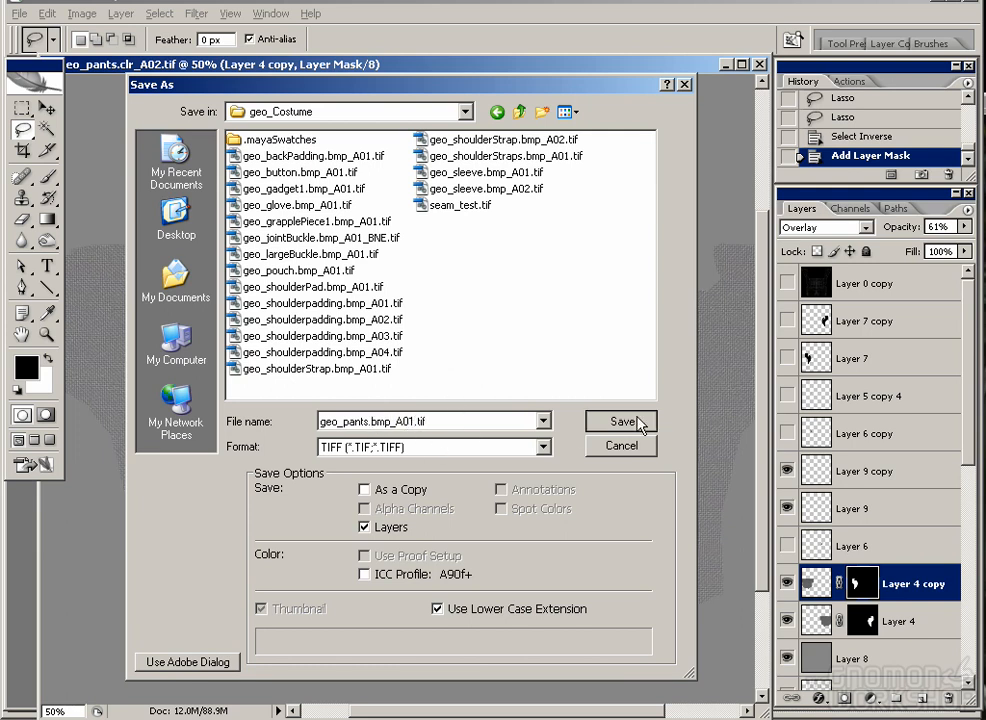
left_click(640, 420)
left_click(634, 98)
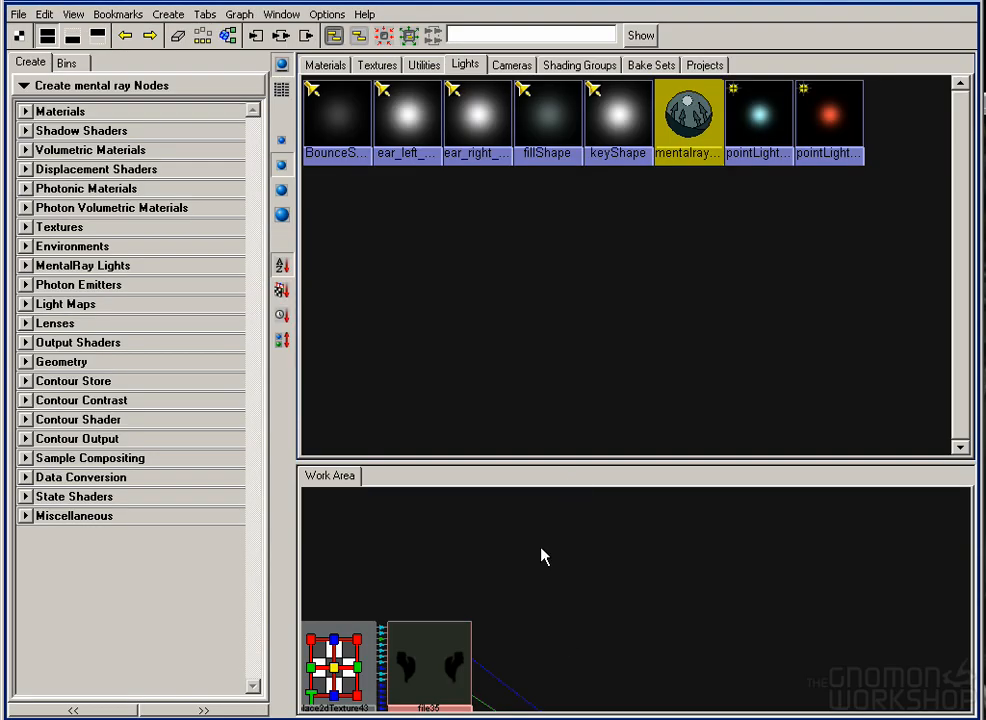
Step: Switch to Maya's Hypershade, create a 2D File texture beside the pants shader network and set its filter type to Off
left_click_drag(547, 636, 649, 551)
left_click_drag(690, 606, 592, 548)
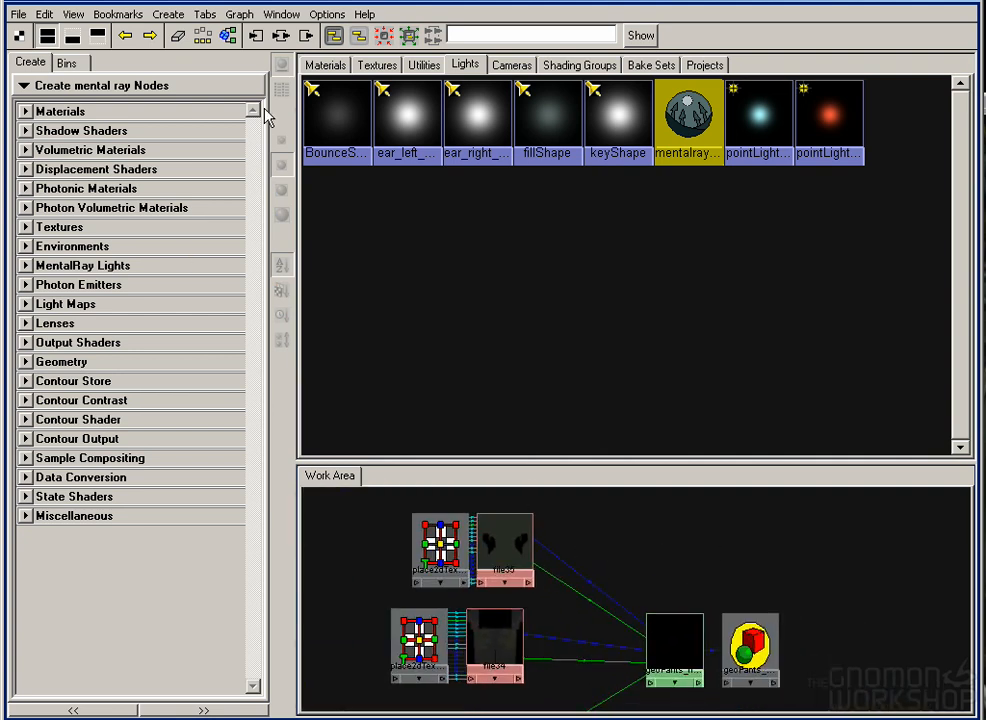
left_click(168, 14)
mouse_move(255, 84)
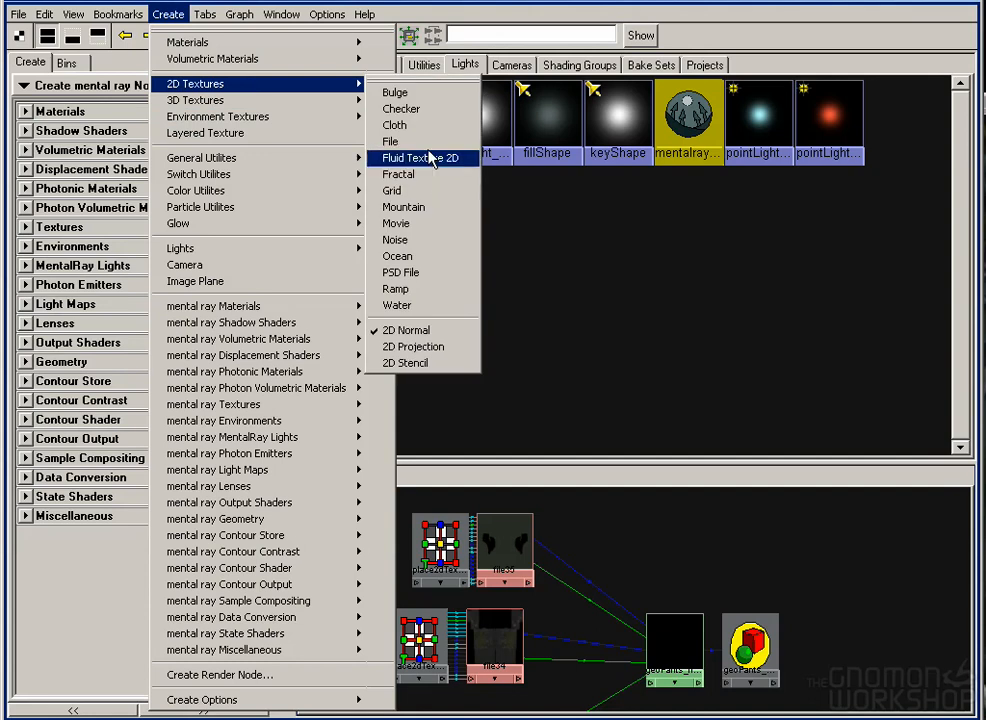
left_click(434, 180)
double_click(326, 522)
left_click(440, 243)
left_click(425, 262)
Step: Load geo_pants.bmp_A01.tif from the images/bmp/geo_Costume folder as the image of the file36 texture
left_click(606, 314)
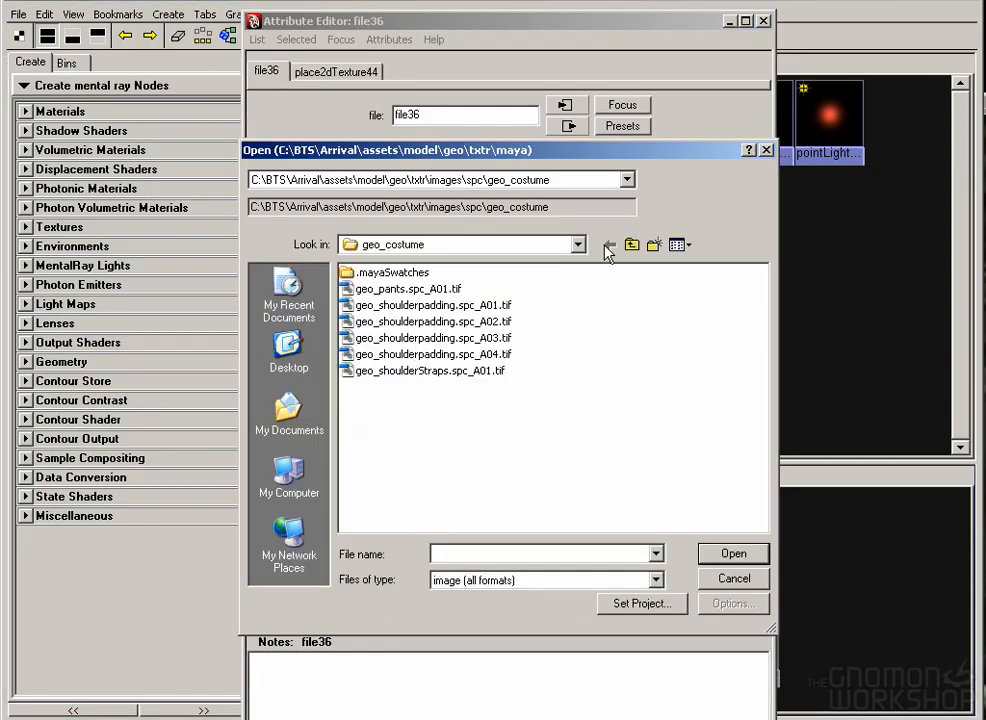
key("BackSpace")
key("BackSpace")
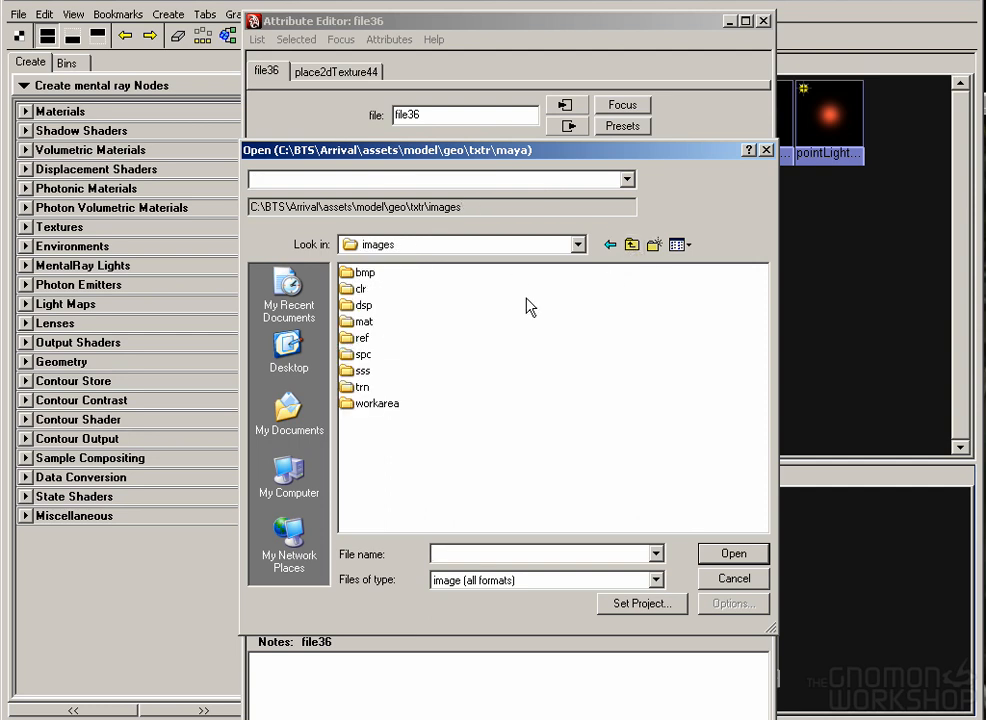
double_click(365, 273)
double_click(375, 290)
double_click(410, 403)
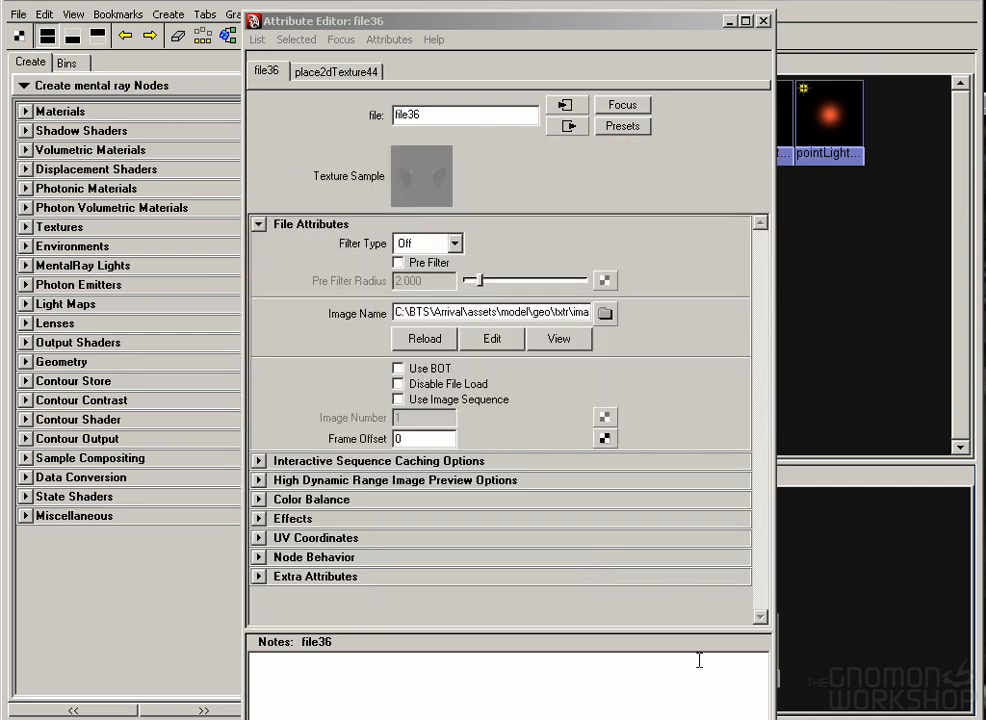
left_click(220, 235)
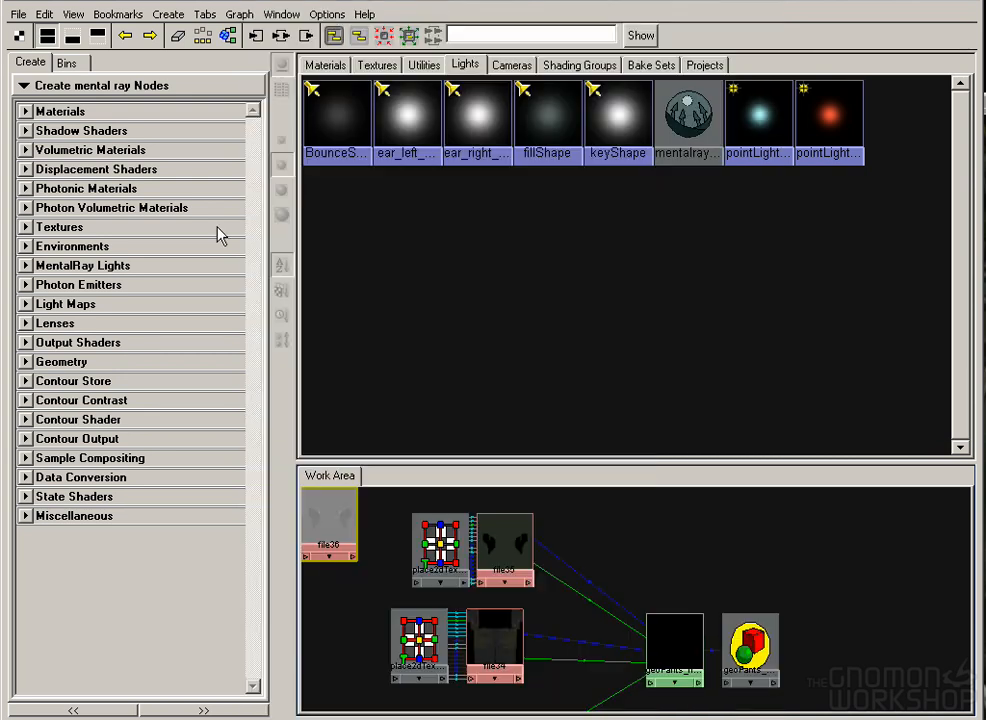
Step: Create a 2D bump utility node and connect the file36 texture to it
left_click(168, 14)
mouse_move(300, 157)
left_click(420, 182)
left_click_drag(634, 612, 586, 532)
left_click_drag(438, 515, 586, 555)
left_click_drag(568, 518, 574, 636)
left_click(497, 618)
left_click(630, 666)
Step: Move the file36 texture and its placement node below the bump3d1 network and reposition the 2D bump node beside them
left_click_drag(448, 668, 562, 624)
left_click_drag(570, 634, 755, 623)
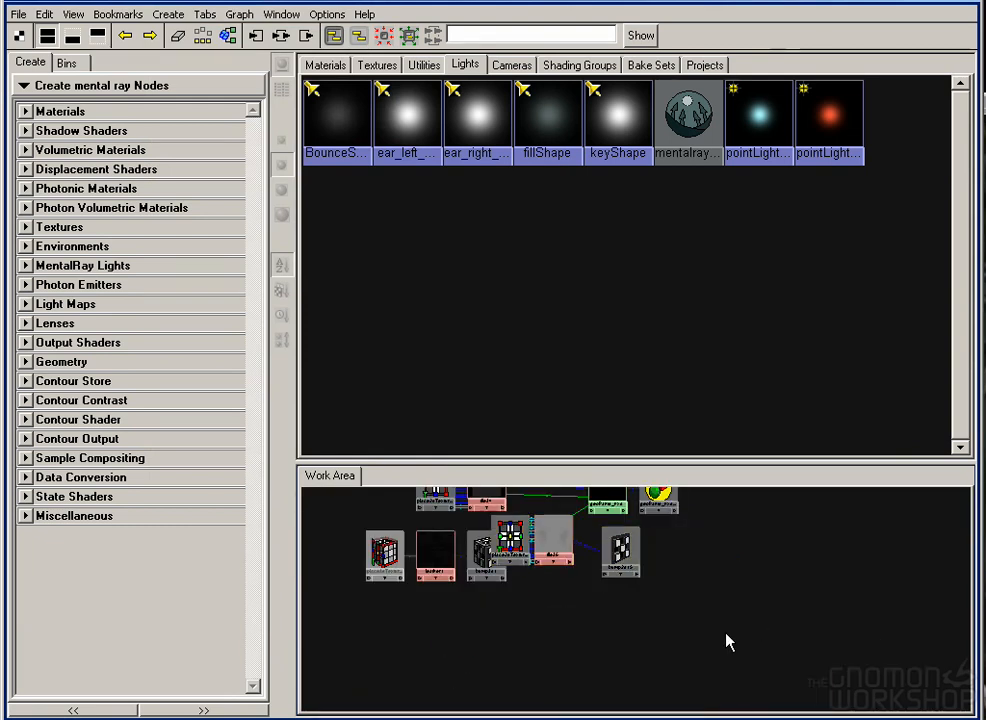
left_click_drag(510, 540, 432, 632)
left_click_drag(539, 636, 578, 572)
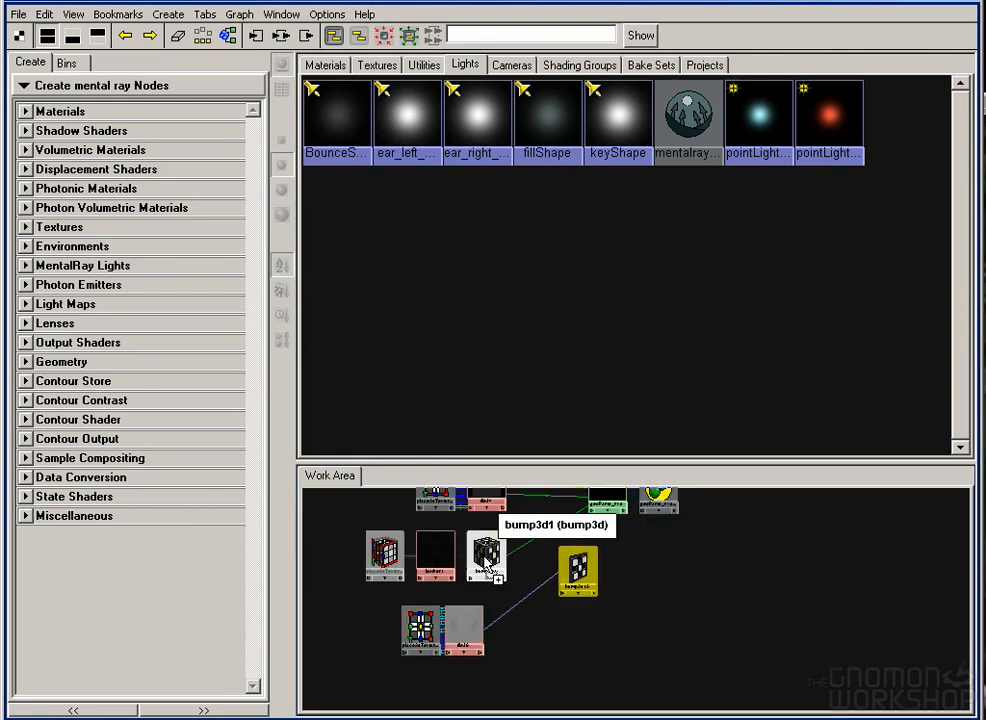
Step: Connect the bump3d1 node's output to the input of the 2D bump node so both bumps combine
left_click_drag(644, 618, 580, 572)
left_click(376, 360)
left_click(644, 473)
left_click(726, 699)
Step: Connect the 2D bump node to the normalCamera input of the geoPants_nxs shader
left_click_drag(560, 615, 594, 546)
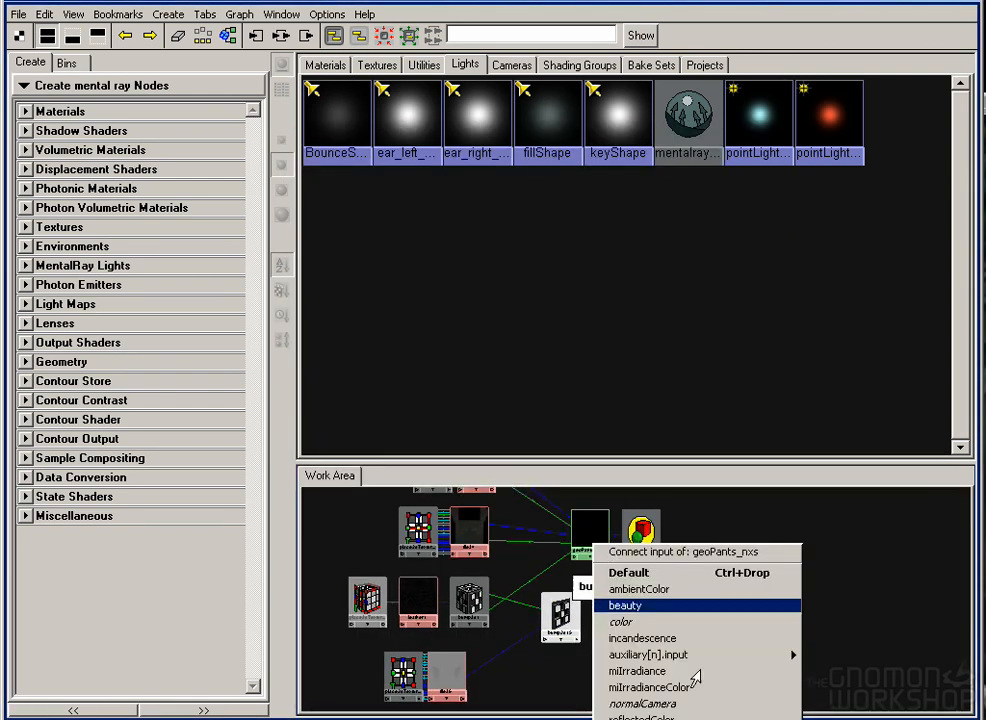
double_click(626, 556)
left_click(452, 489)
left_click(686, 716)
Step: Set the 2D bump node's bump filter to .5 and its bump depth to .15
double_click(561, 616)
left_click_drag(439, 265, 389, 280)
left_click(275, 309)
left_click_drag(428, 327, 359, 329)
type(".5")
key("Return")
left_click_drag(432, 264, 335, 264)
type(".15")
key("Return")
left_click(712, 716)
left_click(730, 580)
Step: In Render View, choose Preview quality and the Diffuse pass, and render a region covering the belt buckle and inner legs
left_click(932, 5)
left_click(501, 39)
left_click(492, 62)
left_click(587, 39)
left_click(540, 60)
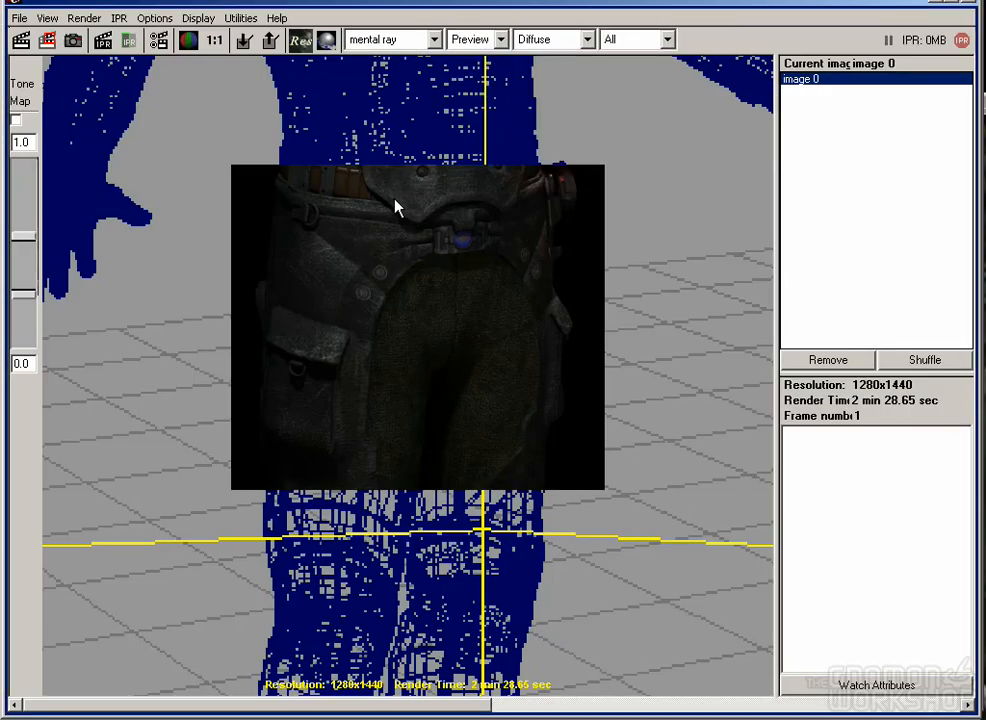
left_click_drag(304, 228, 570, 335)
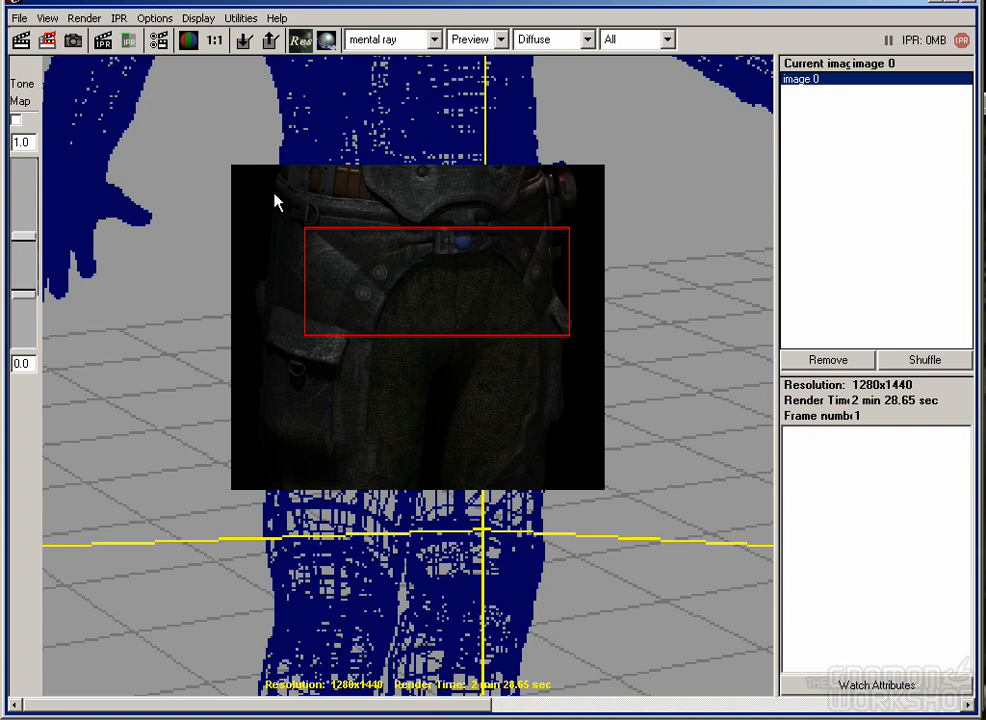
left_click_drag(337, 235, 548, 500)
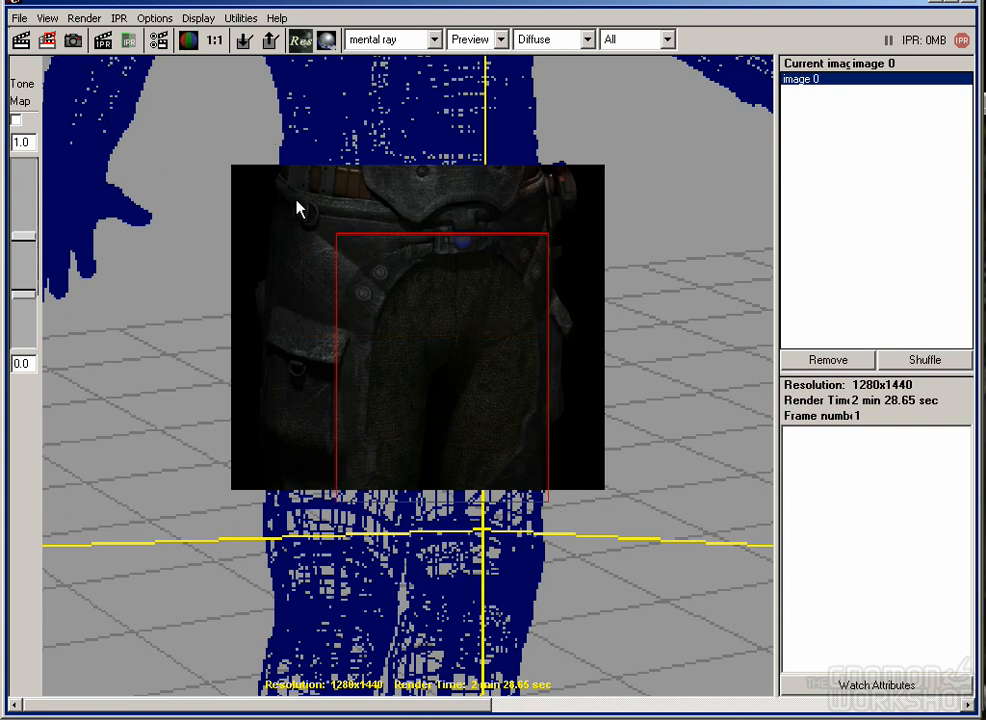
left_click(47, 40)
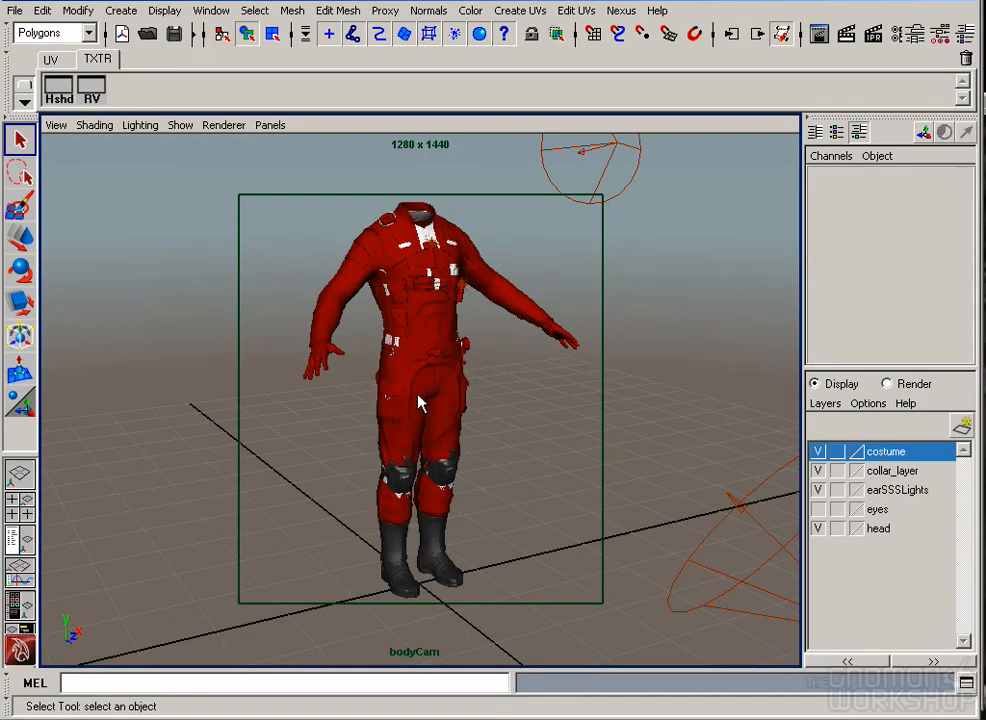
left_click(418, 403)
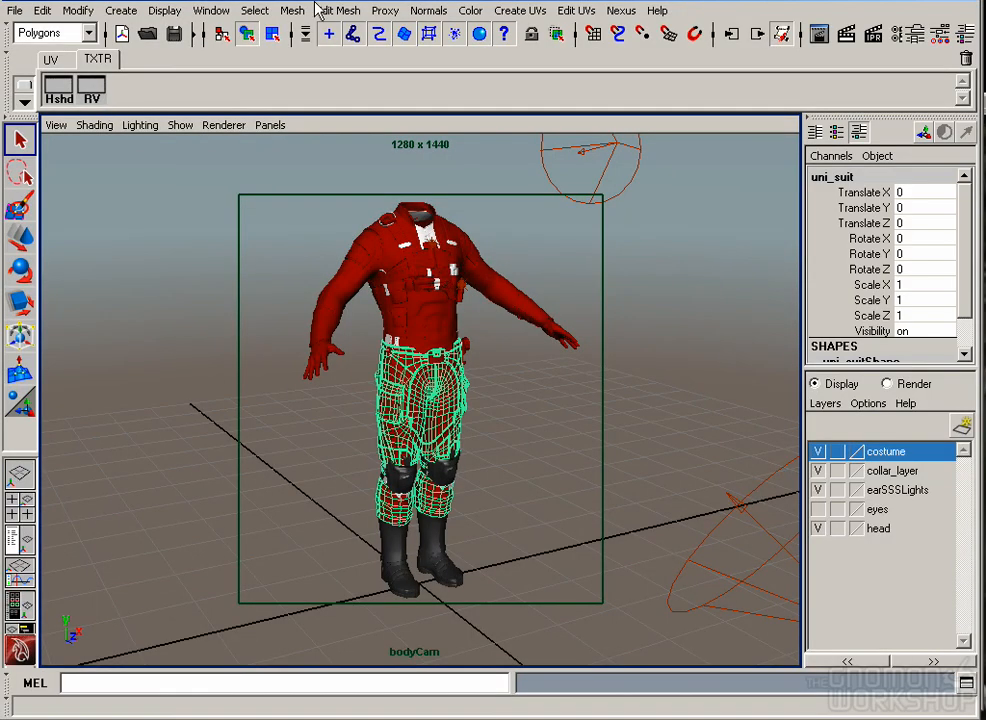
left_click(294, 11)
left_click(631, 395)
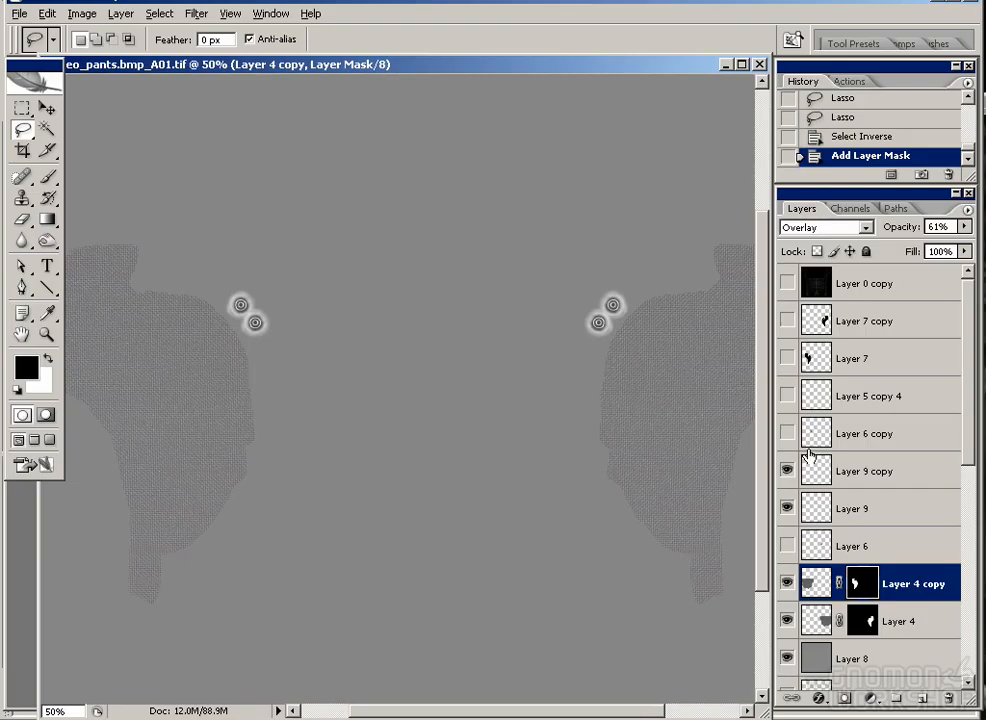
Step: Switch to Photoshop and set the opacity of the Layer 4 copy and Layer 4 weave layers to 50%
key("ctrl+equal")
key("ctrl+equal")
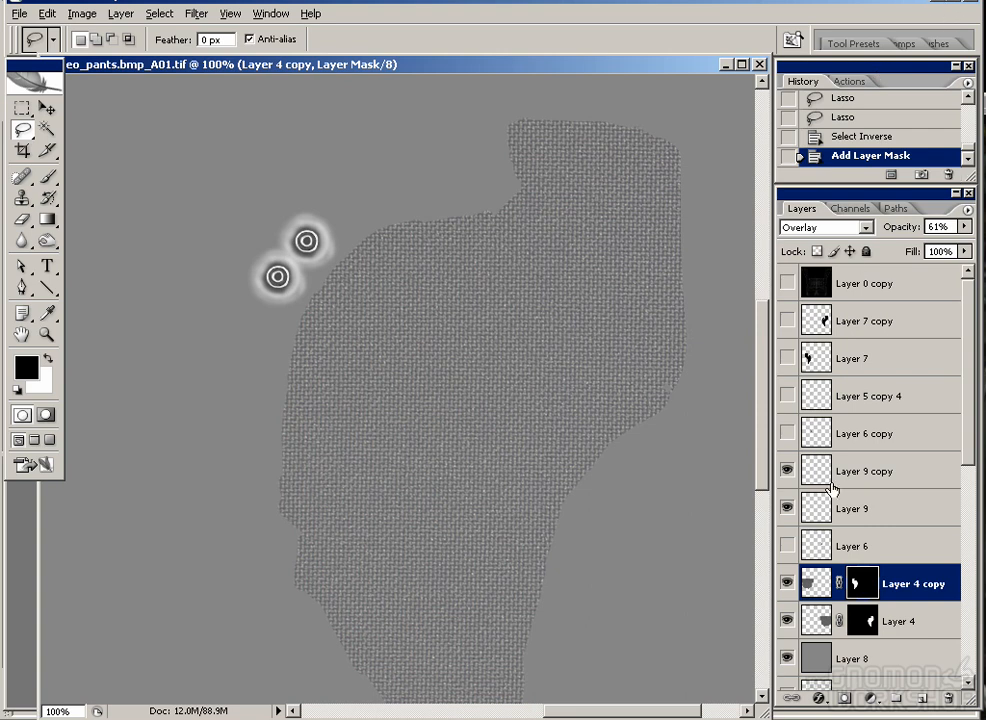
key("5")
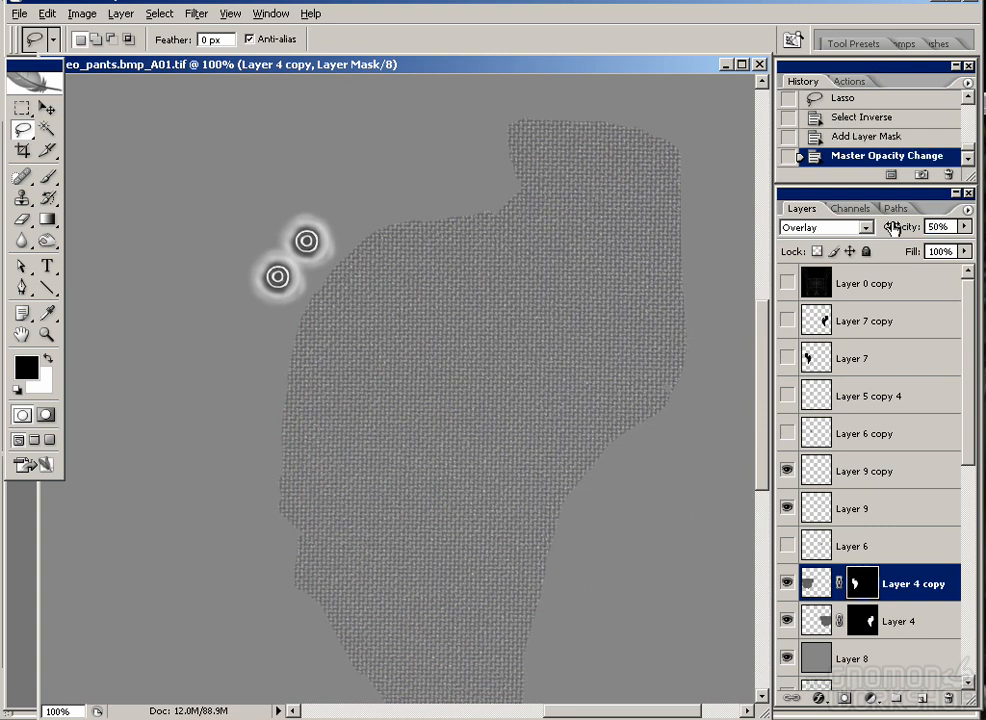
left_click(824, 623)
type("50")
key("Return")
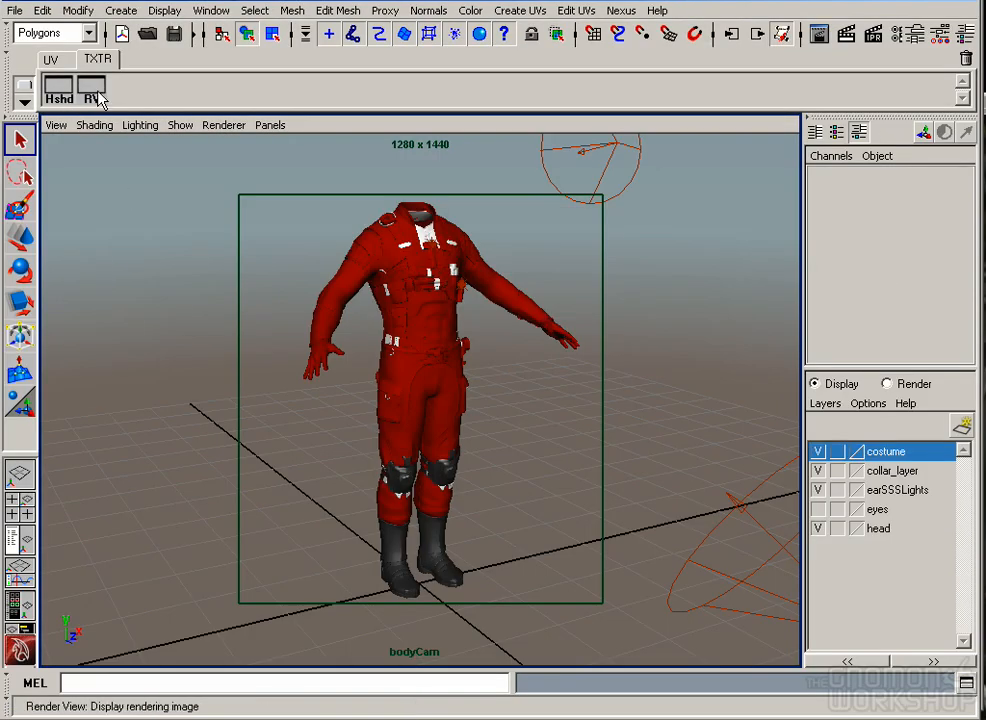
Step: Switch to Maya's Render View, choose the Specular pass and render a small region around the hip buttons
left_click(91, 92)
left_click(533, 40)
left_click(541, 74)
left_click_drag(335, 231, 410, 330)
left_click(44, 41)
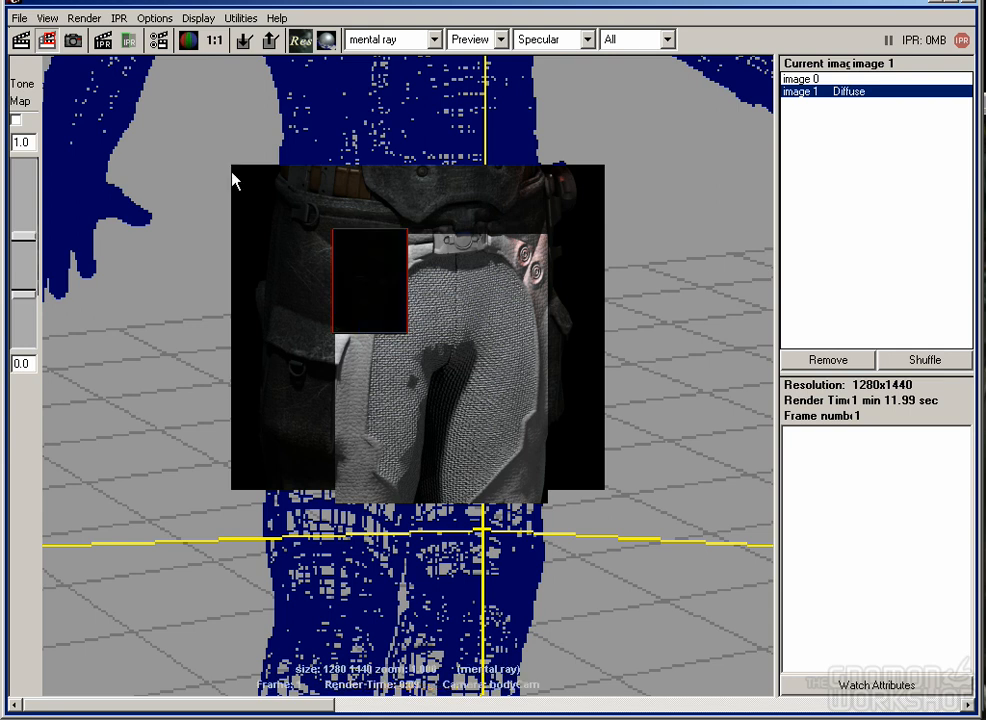
left_click(937, 8)
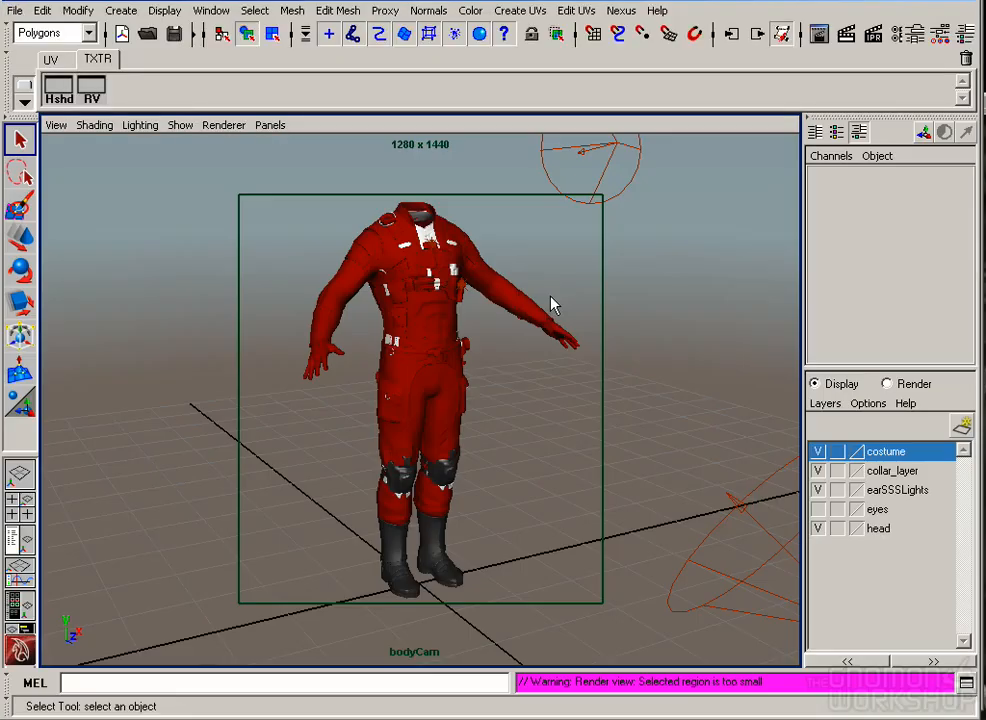
Step: Reopen the 2D bump node's attributes from the Hypershade and enter 25 to adjust the bump
left_click(58, 90)
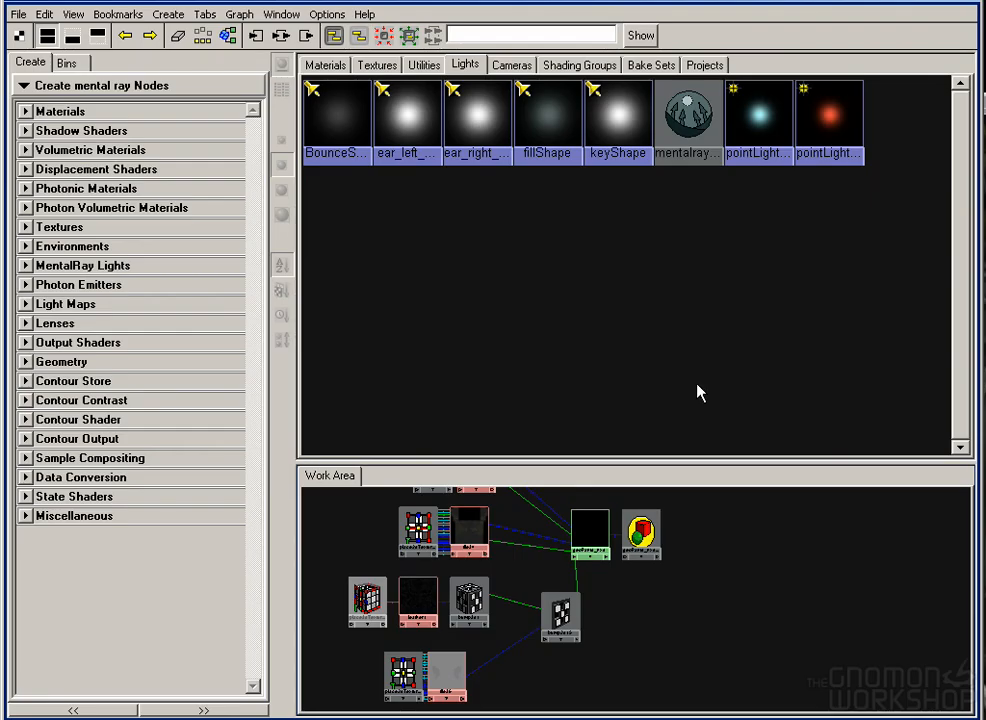
double_click(565, 615)
type("25")
key("Return")
key("ctrl+a")
left_click_drag(769, 595, 672, 540)
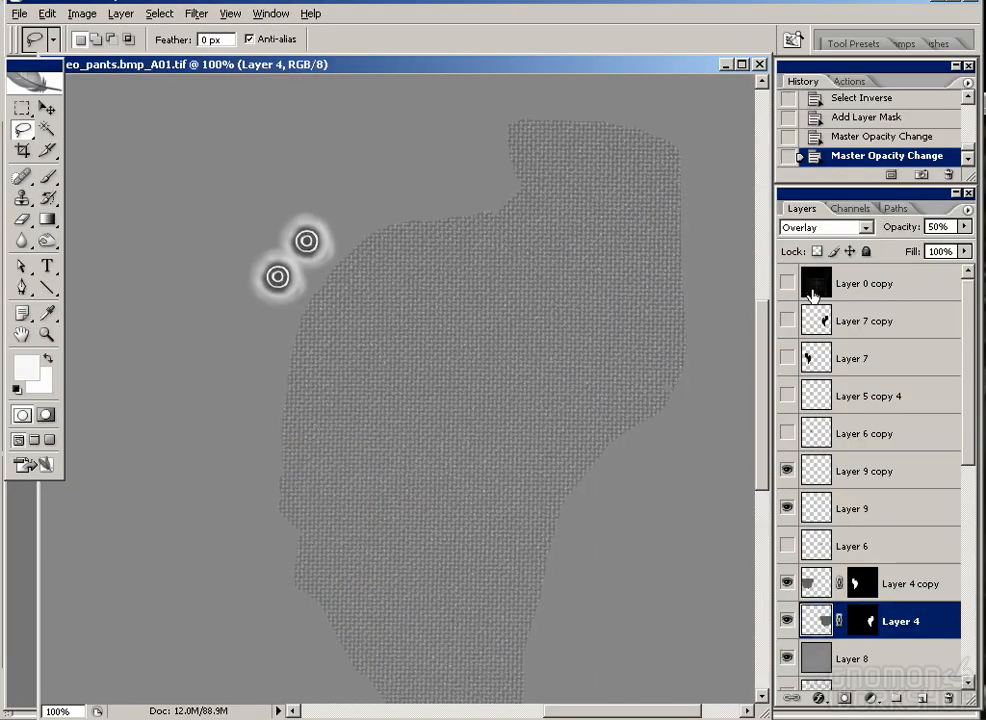
Step: Switch to Photoshop, show the Layer 0 copy wireframe and activate the Brush over the inner leg area
left_click(789, 283)
left_click_drag(478, 403, 535, 416)
key("b")
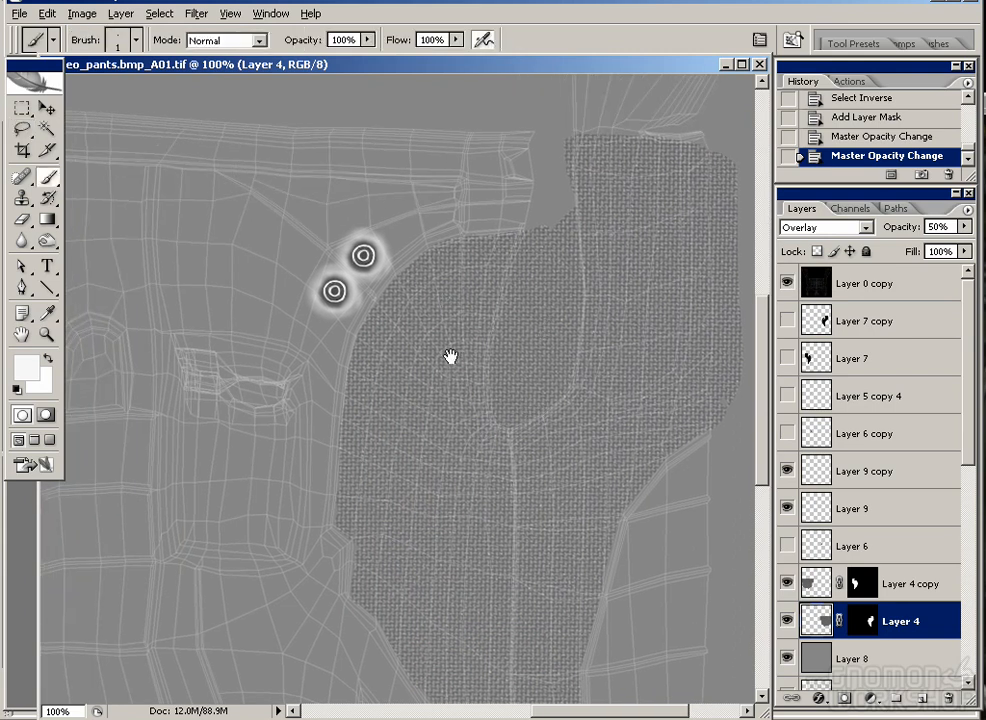
left_click_drag(460, 333, 458, 351)
key("ctrl+plus")
mouse_move(528, 232)
left_mouse_down()
mouse_move(499, 289)
mouse_move(493, 406)
left_mouse_up()
key("ctrl+z")
left_click_drag(512, 266, 475, 317)
left_click_drag(528, 226, 486, 384)
key("ctrl+z")
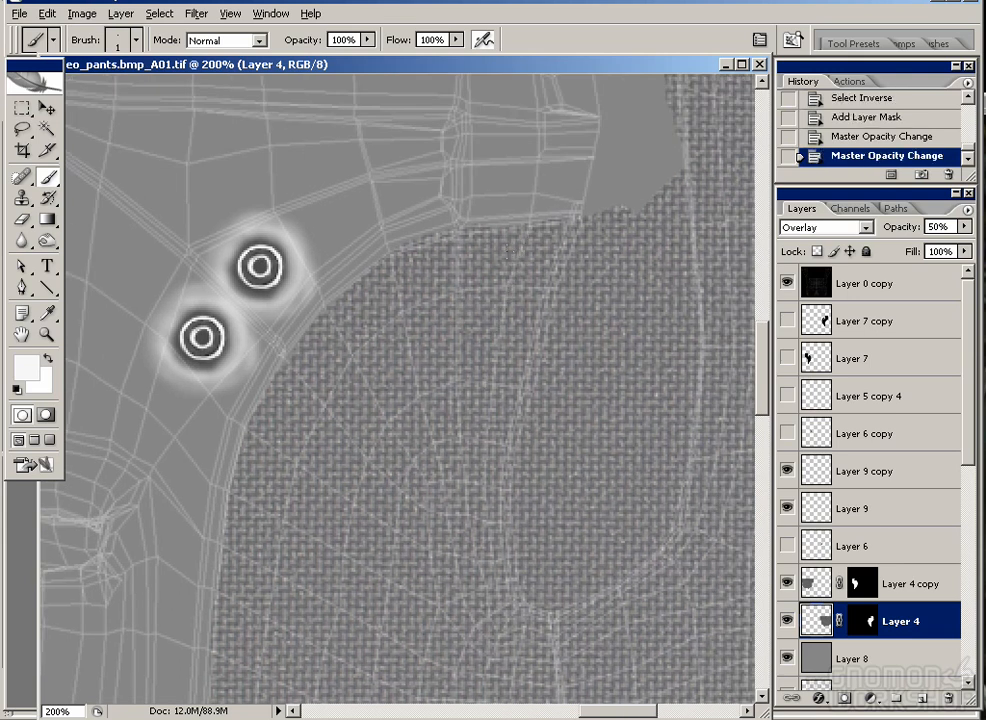
Step: Reset the foreground colour to black and add a new layer above Layer 9 copy
key("d")
left_click(866, 470)
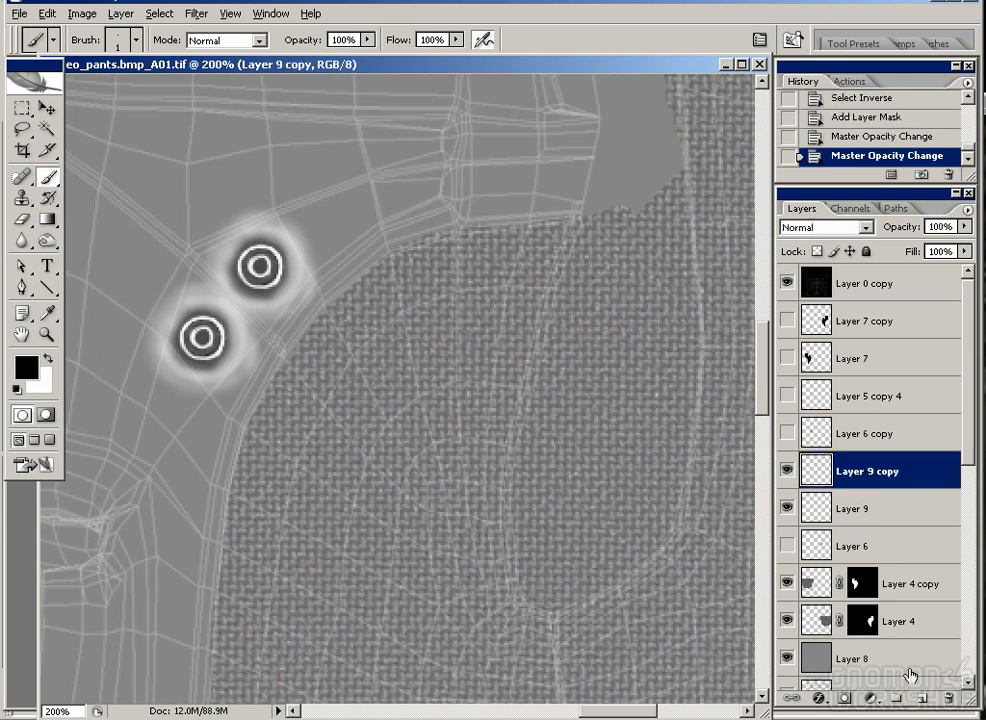
left_click(921, 696)
Step: Paint a thin black seam line on Layer 10 along the curved crotch edge of the wireframe, using a 1 px brush
mouse_move(486, 276)
left_mouse_down()
mouse_move(454, 316)
mouse_move(459, 374)
left_mouse_up()
key("ctrl+z")
left_click_drag(451, 482, 456, 398)
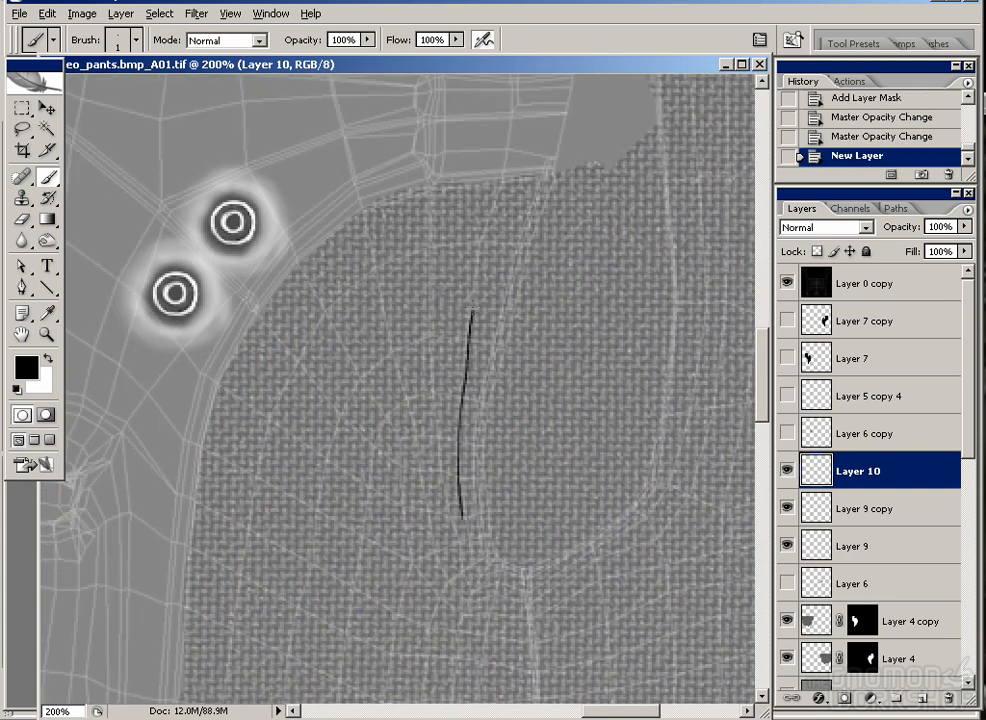
left_click_drag(428, 498, 419, 419)
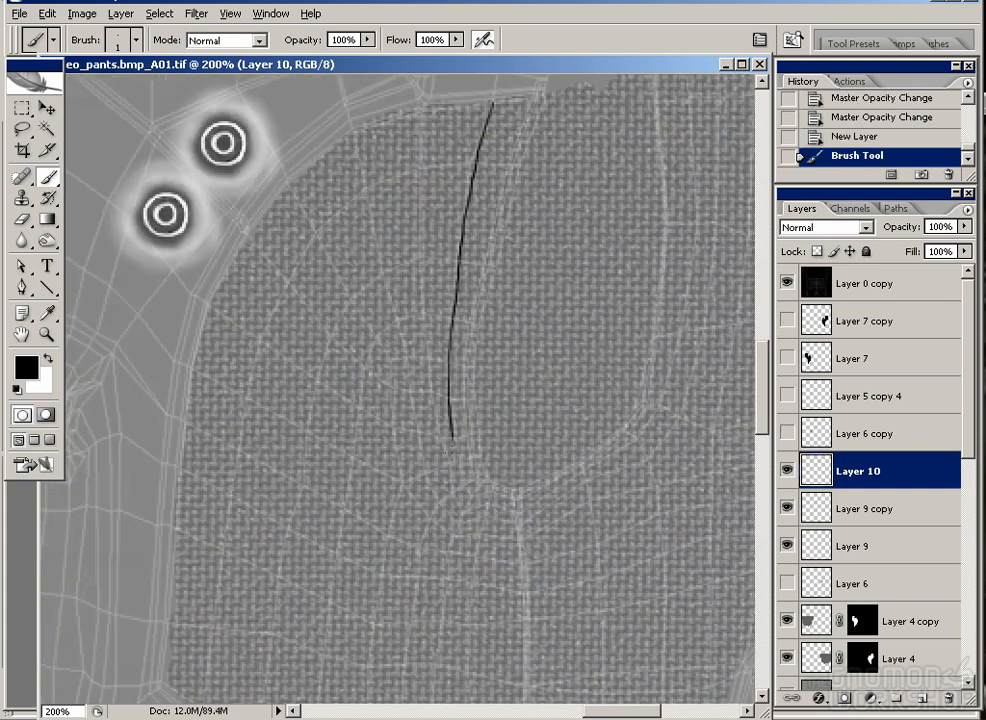
left_click_drag(502, 500, 514, 499)
left_click_drag(440, 345, 441, 411)
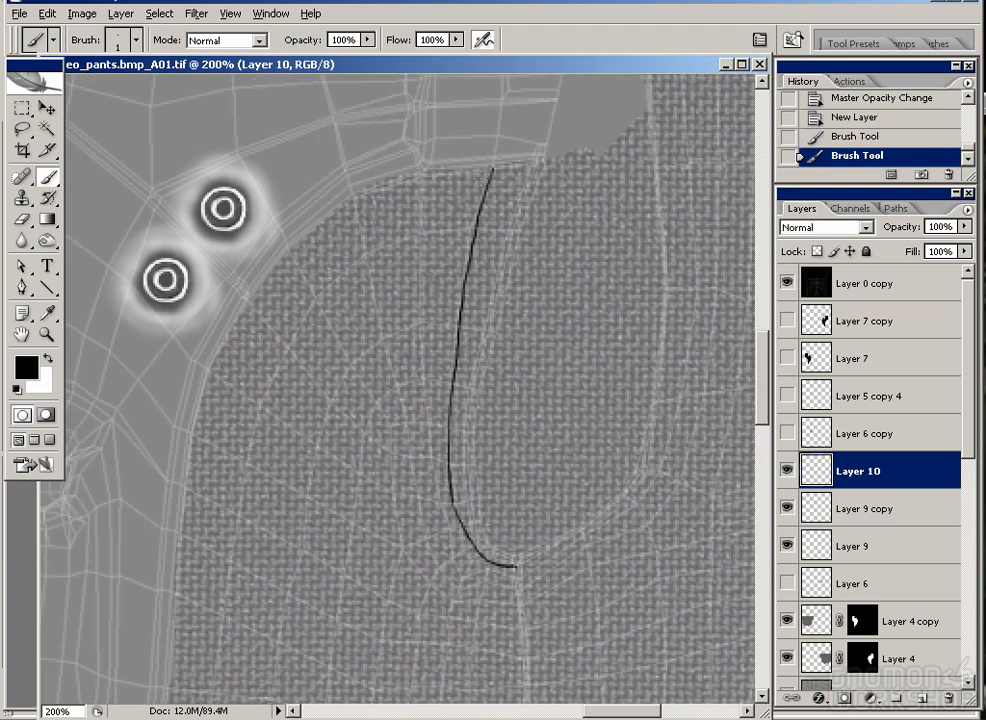
Step: Paint a second thin black line parallel to the outside of the seam curve and hide the Layer 0 copy wireframe
left_click_drag(452, 293, 440, 458)
key("ctrl+z")
left_click_drag(442, 386, 439, 415)
left_click_drag(488, 576, 516, 577)
left_click(787, 283)
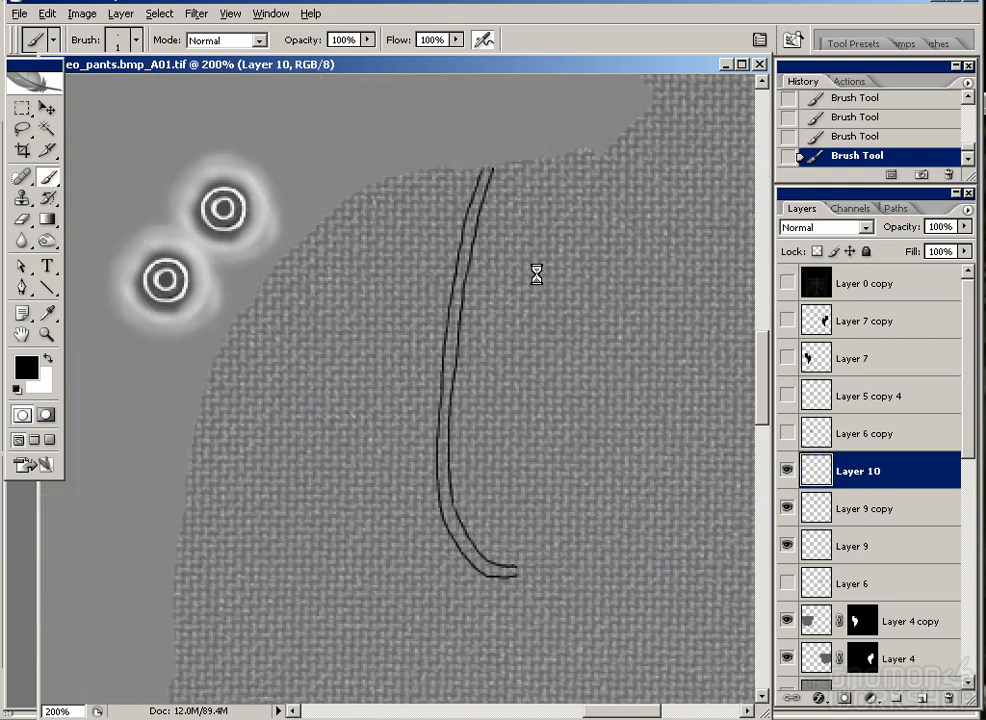
Step: Soften the two thin seam lines on Layer 10 along their length with the Blur tool
key("r")
mouse_move(488, 182)
left_mouse_down()
mouse_move(464, 262)
mouse_move(489, 172)
mouse_move(578, 578)
mouse_move(449, 528)
mouse_move(466, 197)
left_mouse_up()
left_click_drag(466, 197, 517, 141)
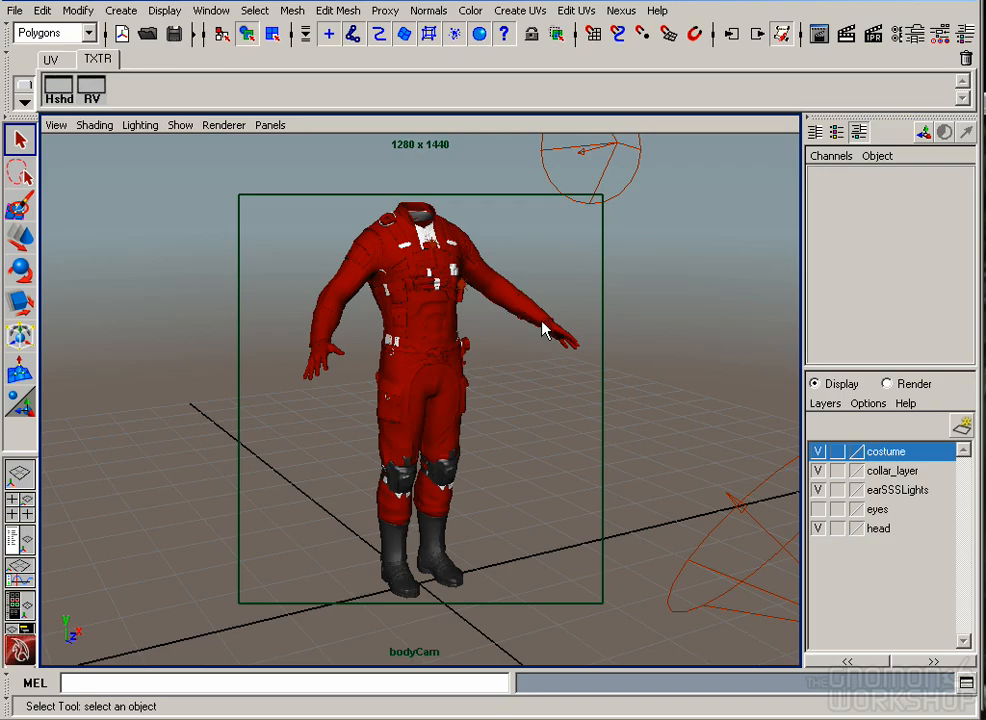
Step: Switch to Maya, set the render pass to Diffuse and render a region covering the crotch and upper thighs
key("z")
left_click(91, 92)
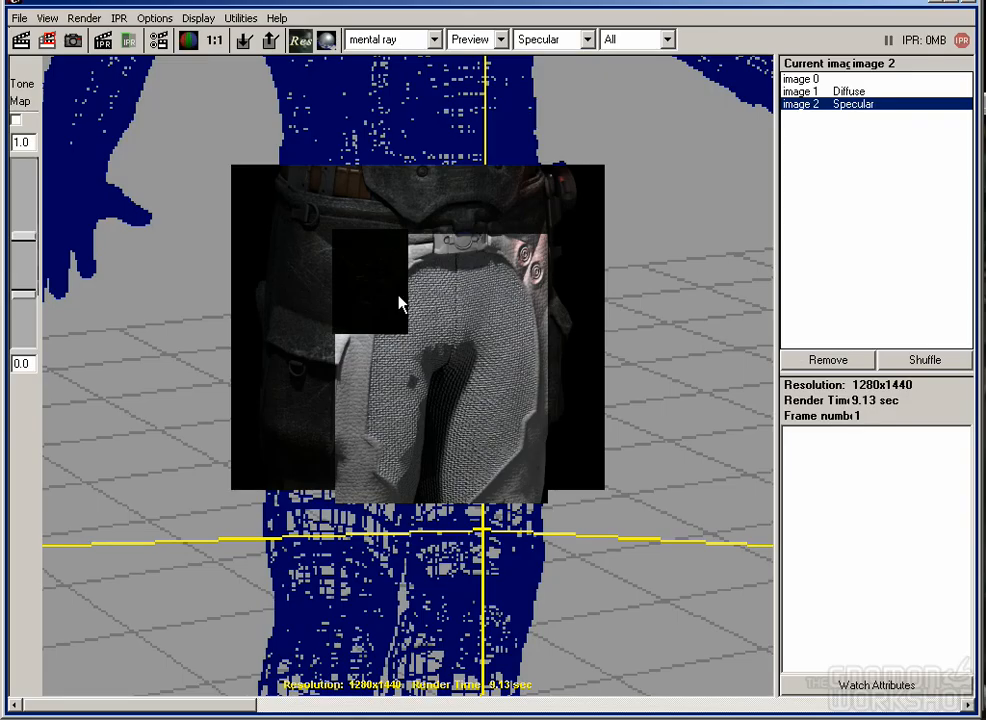
left_click(555, 40)
left_click(540, 60)
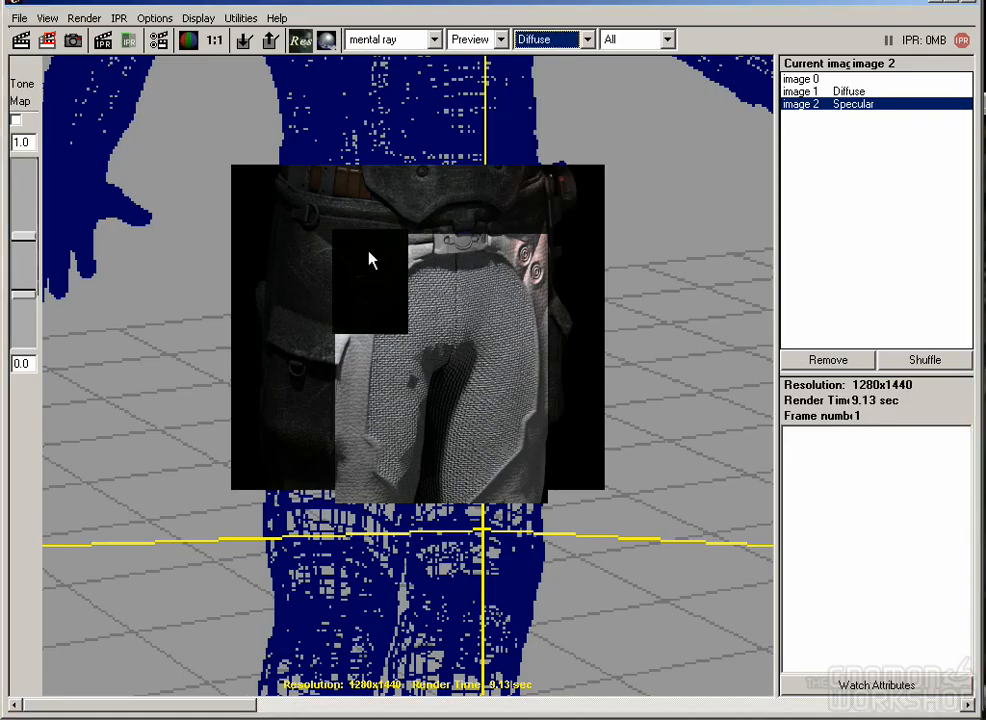
left_click_drag(371, 237, 529, 381)
left_click(46, 40)
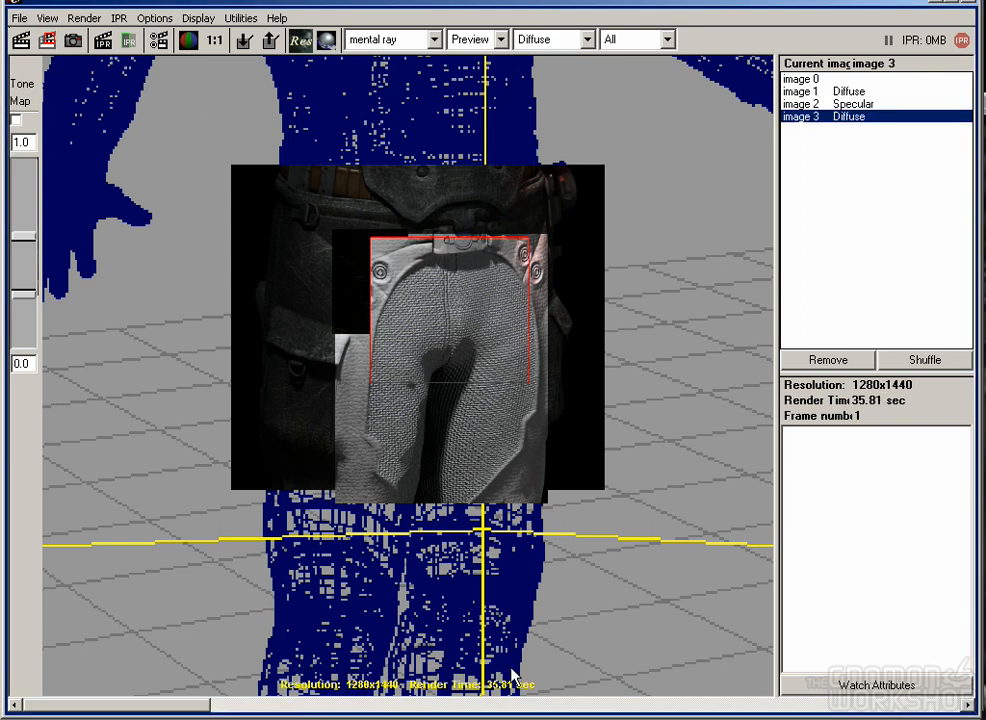
Step: Switch to Photoshop, add a new layer above Layer 9 copy and paint white along the seam lines with a 7 px brush
key("alt+Tab")
key("b")
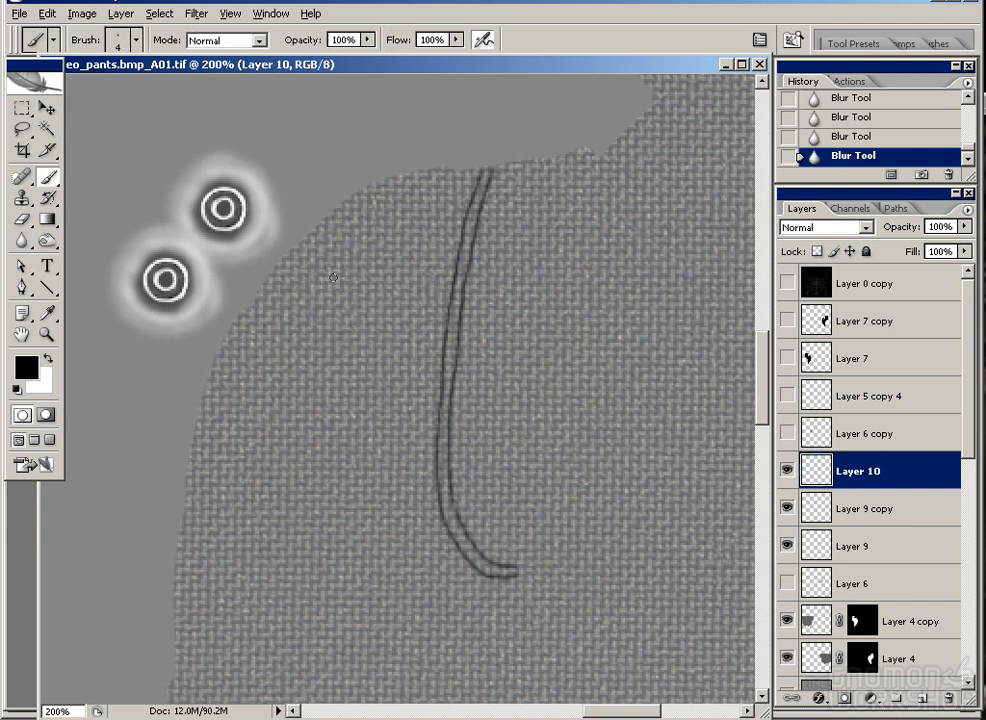
left_click(843, 515)
key("ctrl+shift+alt+n")
key("x")
mouse_move(490, 172)
left_mouse_down()
mouse_move(445, 408)
mouse_move(449, 510)
mouse_move(439, 445)
mouse_move(455, 529)
mouse_move(446, 511)
mouse_move(485, 571)
mouse_move(510, 574)
mouse_move(480, 581)
mouse_move(455, 552)
mouse_move(436, 499)
mouse_move(432, 446)
mouse_move(470, 193)
left_mouse_up()
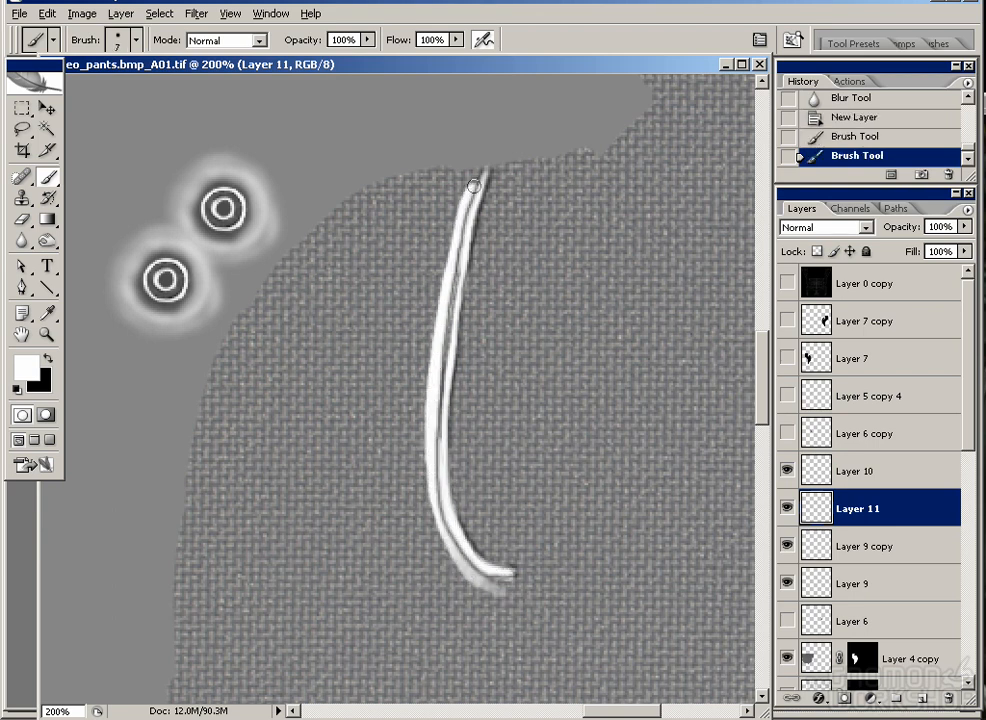
Step: Apply a Gaussian Blur of about 4.4 pixels to Layer 11 and lower its opacity to 71%
left_click(196, 13)
mouse_move(249, 166)
left_click(460, 233)
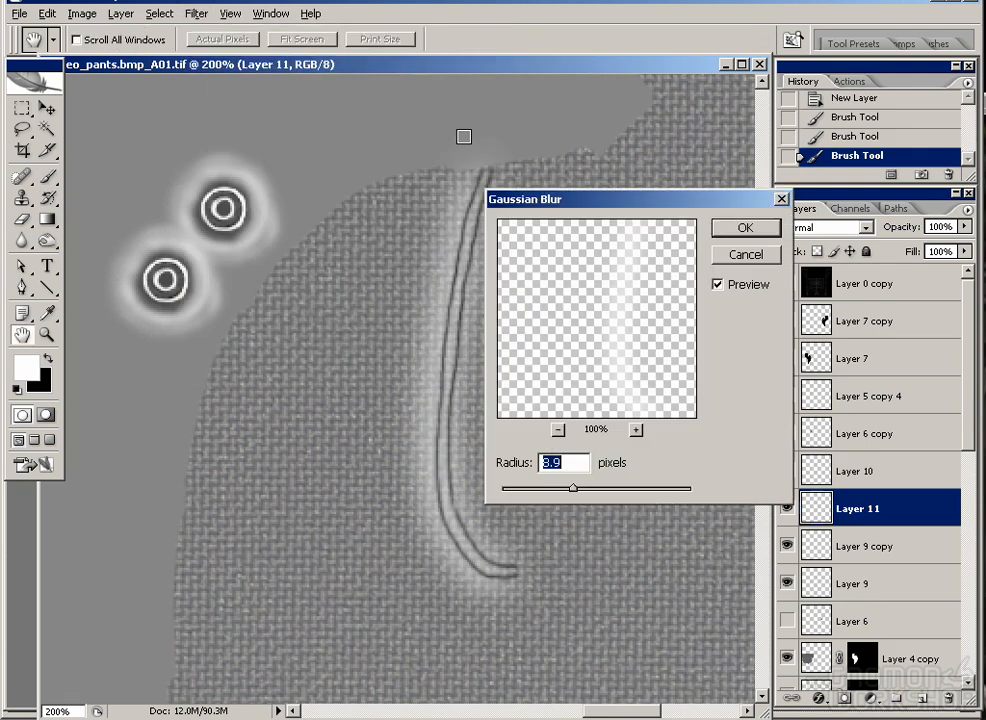
left_click_drag(567, 206, 625, 211)
left_click_drag(631, 493, 607, 497)
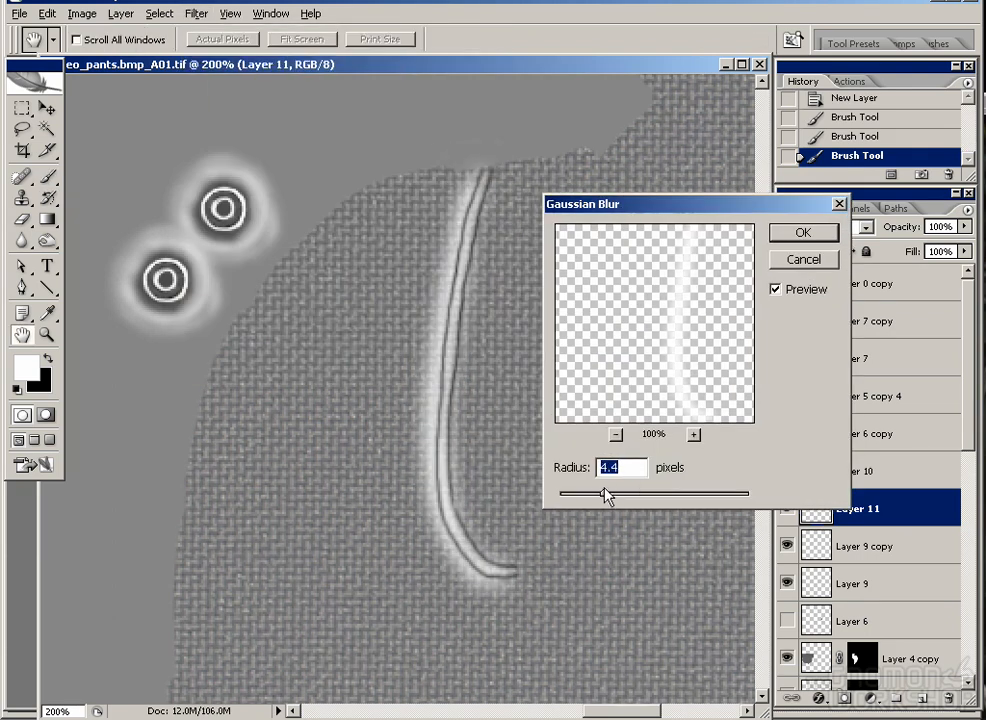
left_click_drag(964, 226, 943, 251)
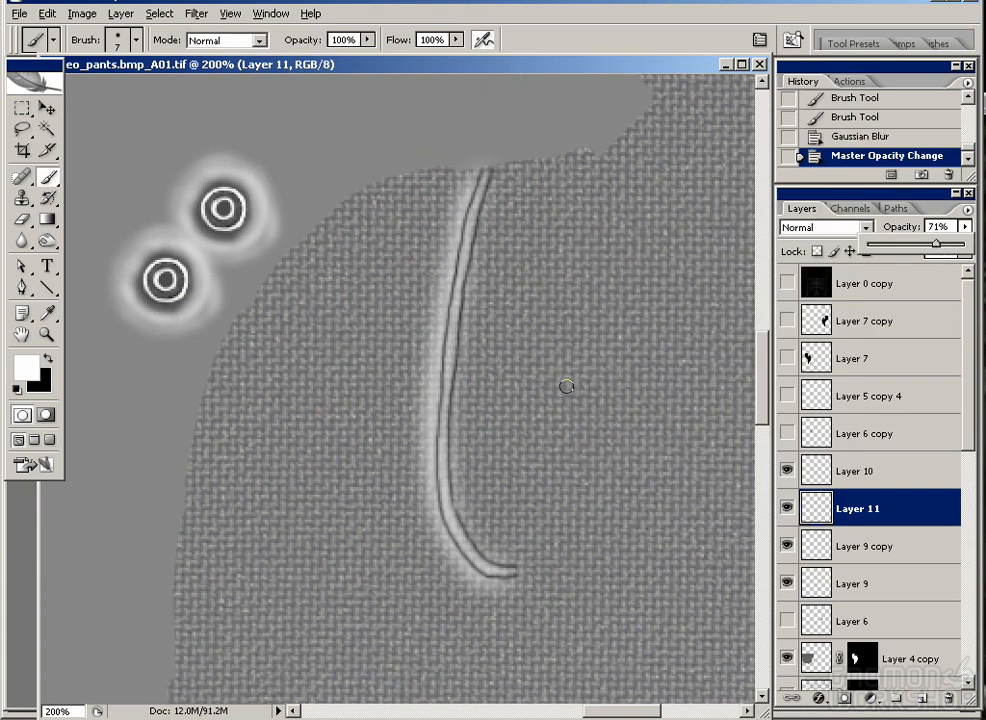
Step: Merge Layer 11 with Layer 10 and duplicate the merged seam layer
key("ctrl+minus")
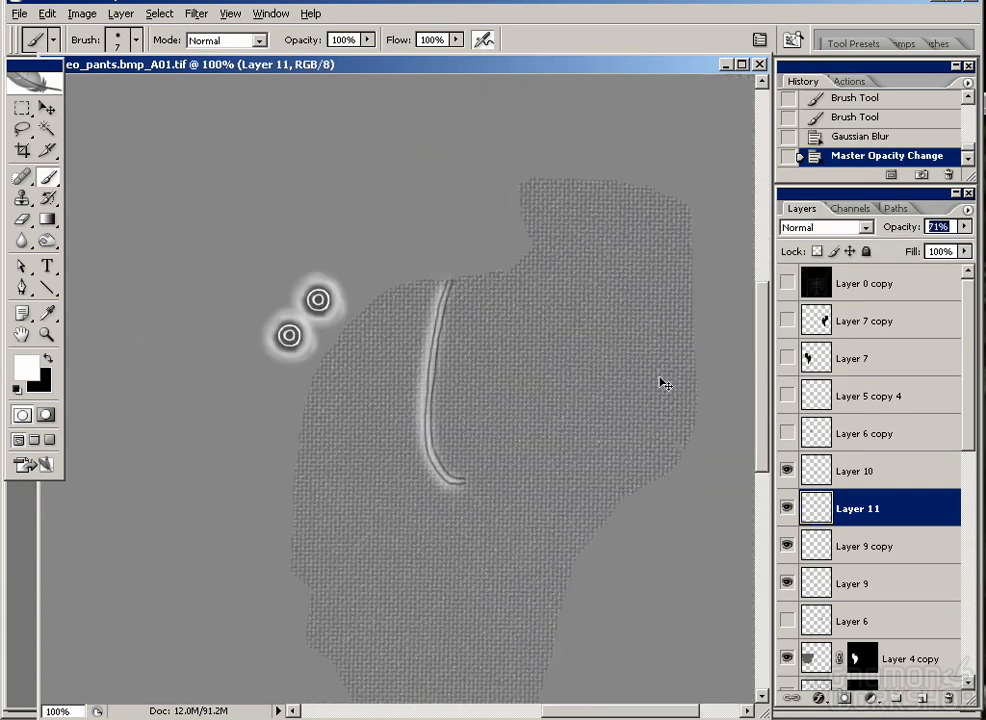
left_click(830, 470, "shift")
left_click(967, 210)
left_click(978, 540)
left_click_drag(866, 480, 922, 697)
Step: Flip the duplicated seam horizontally and move it to the mirrored position on the other leg, using the Layer 0 copy wireframe as a guide
left_click(47, 107)
left_click(82, 13)
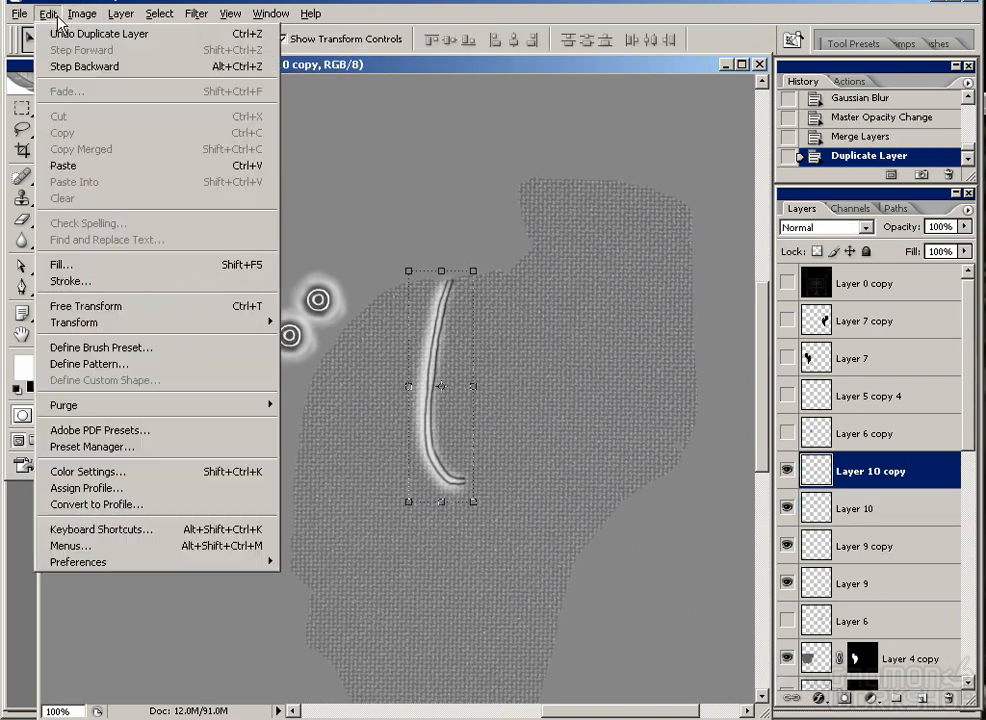
mouse_move(99, 248)
left_click(324, 511)
mouse_move(449, 378)
left_mouse_down()
mouse_move(128, 352)
mouse_move(339, 449)
mouse_move(632, 455)
mouse_move(118, 452)
left_mouse_up()
left_click_drag(277, 409, 614, 387)
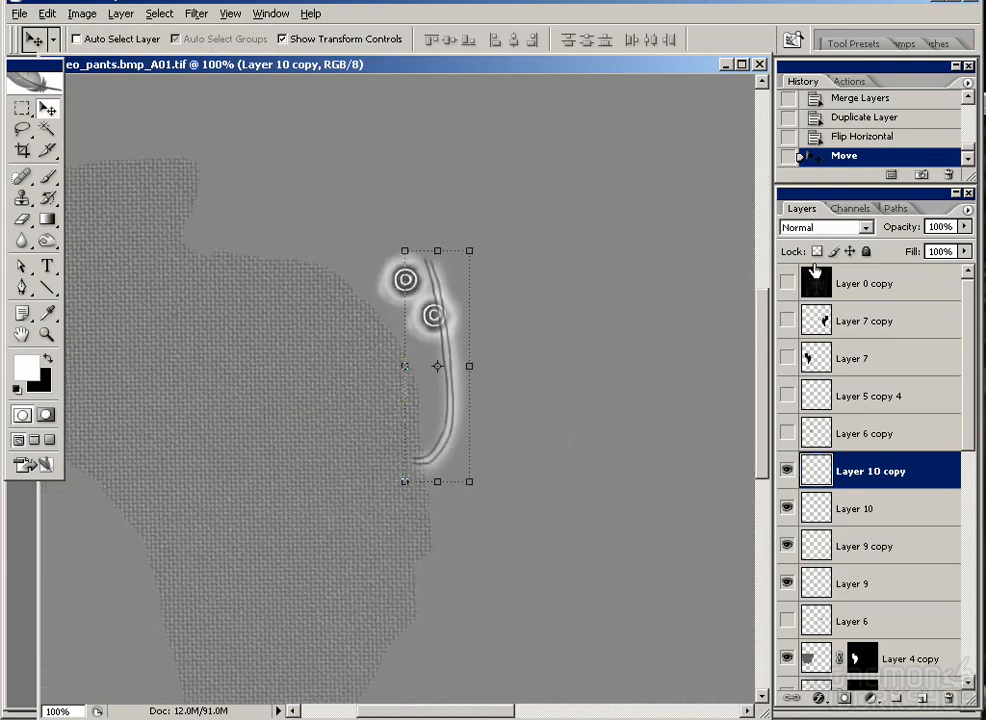
left_click(787, 283)
left_click_drag(452, 443, 300, 449)
key("Left")
key("Left")
left_click(787, 283)
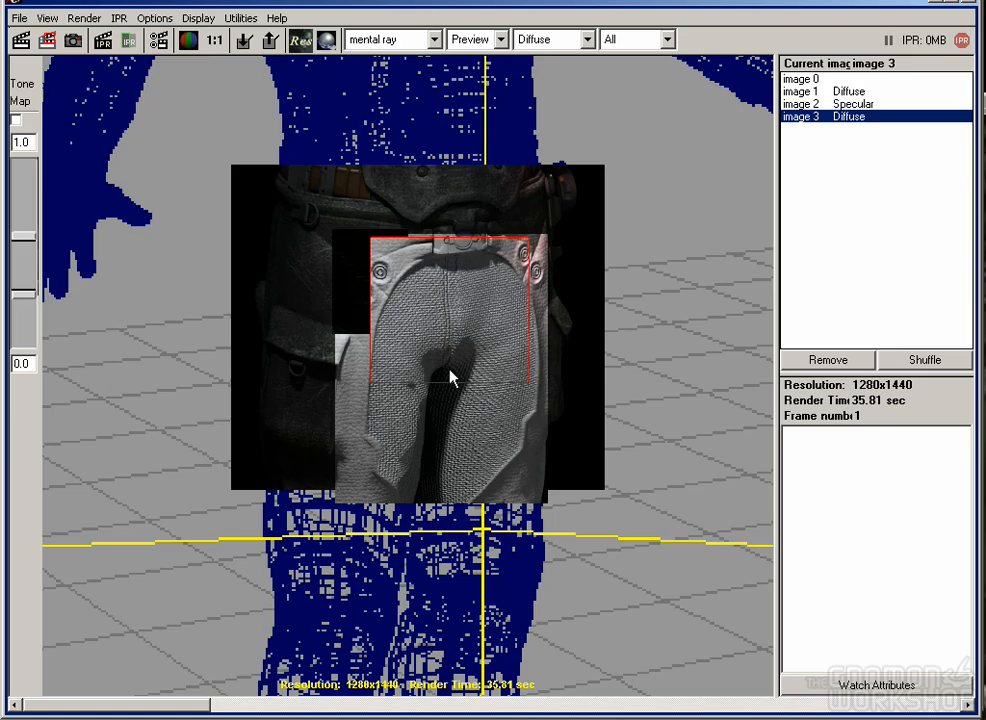
Step: Render a narrower Diffuse region around the crotch seams in the Maya render view
left_click(366, 250)
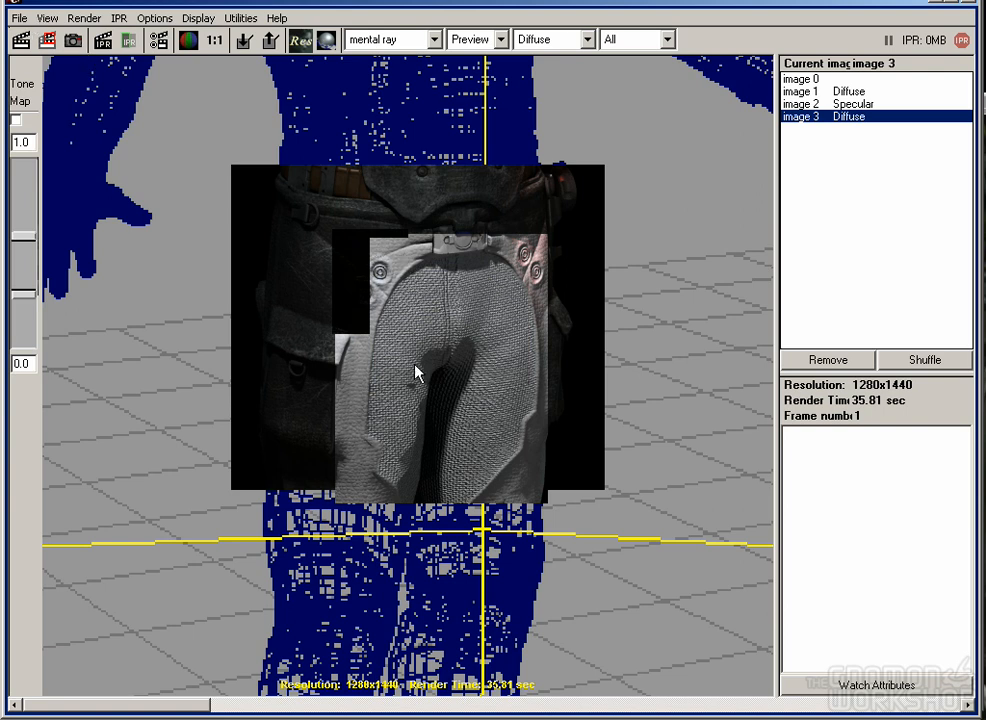
left_click_drag(414, 243, 503, 382)
left_click(47, 40)
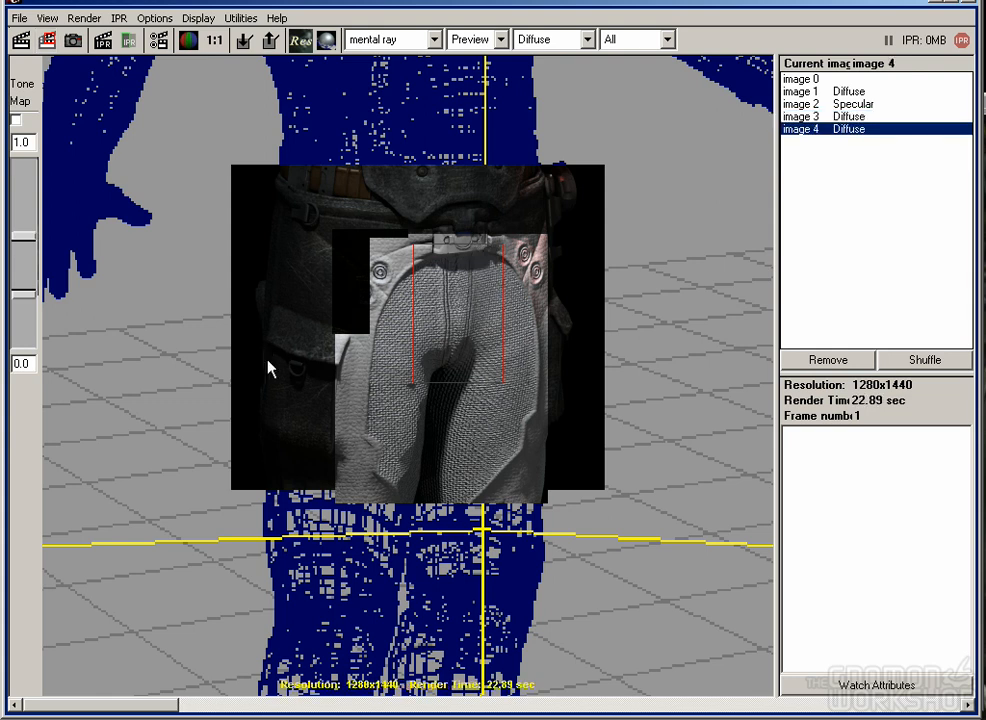
Step: Switch to Photoshop, show the Layer 0 copy wireframe, then move and skew the Layer 10 copy seam slightly outward
key("alt+Tab")
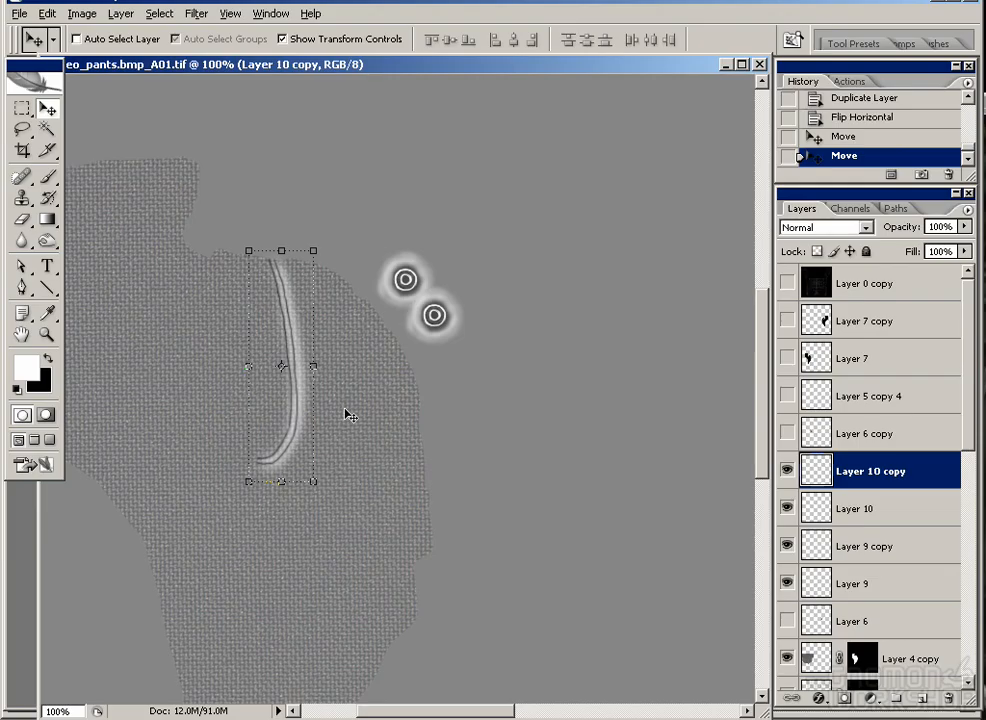
left_click(787, 284)
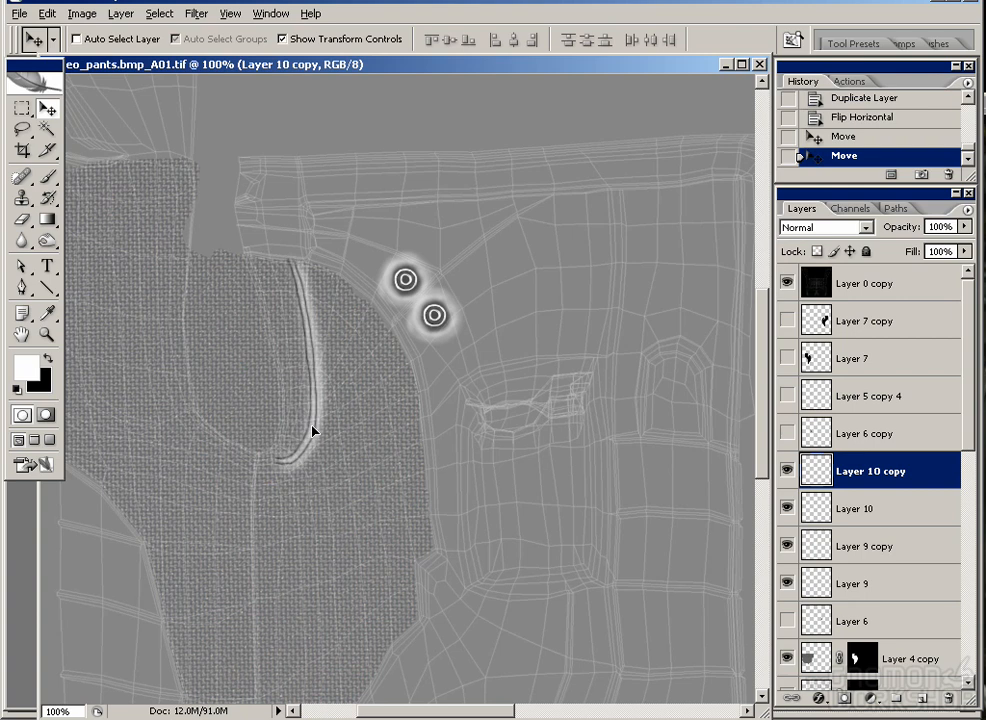
left_click_drag(311, 431, 314, 432)
mouse_move(302, 487)
left_mouse_down()
mouse_move(290, 487)
mouse_move(311, 484)
left_mouse_up()
left_click_drag(307, 250, 312, 258)
key("Return")
Step: Skew the Layer 10 seam so its upper end leans outward toward the buttons, and hide the wireframe
left_click_drag(582, 498, 154, 496)
left_click(882, 505)
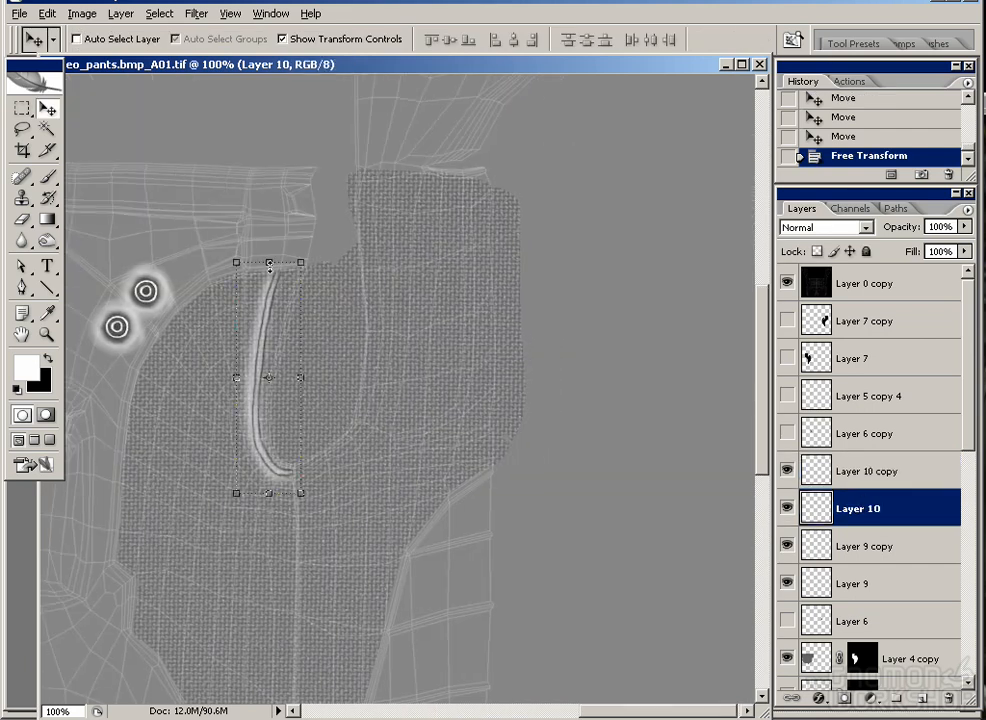
left_click_drag(272, 274, 239, 276)
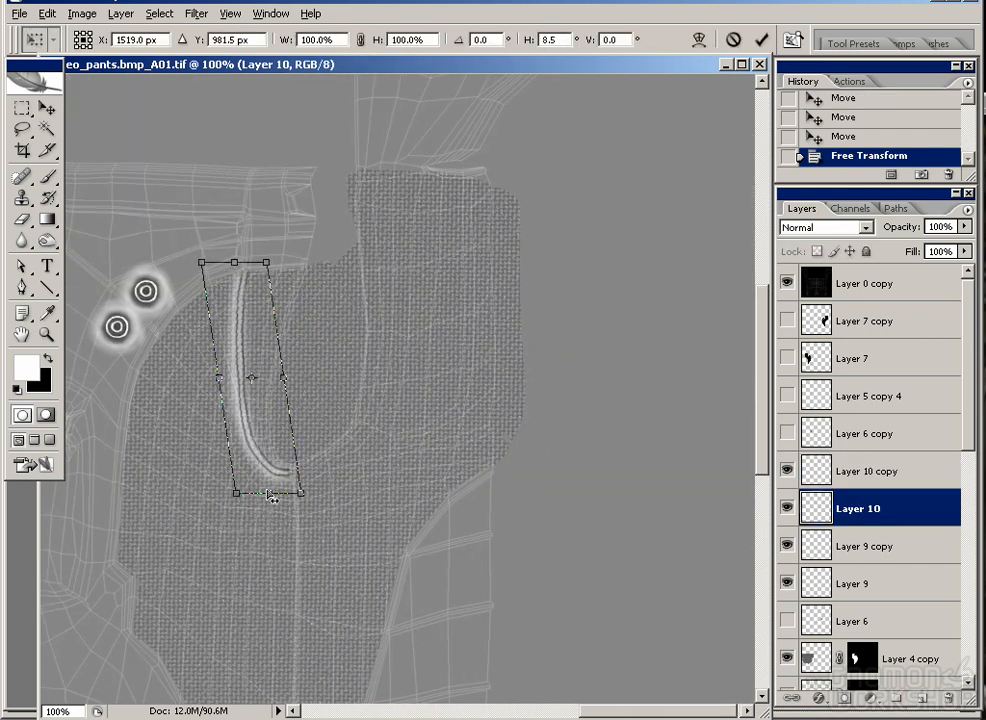
left_click_drag(271, 494, 265, 495)
left_click_drag(234, 265, 229, 265)
left_click_drag(264, 494, 270, 495)
key("Return")
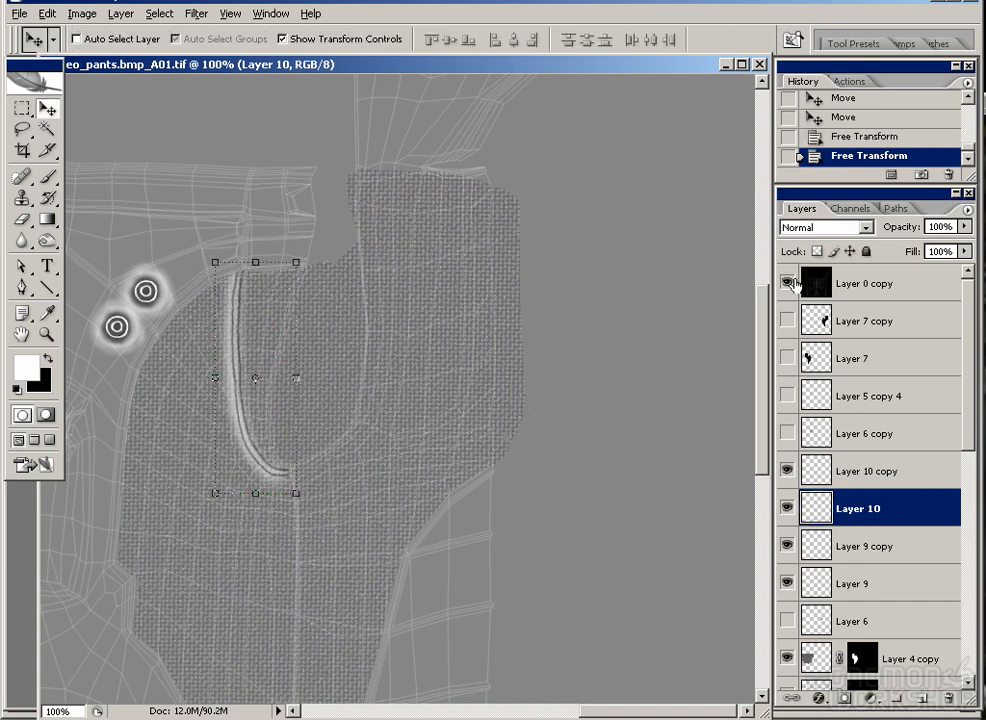
left_click(787, 283)
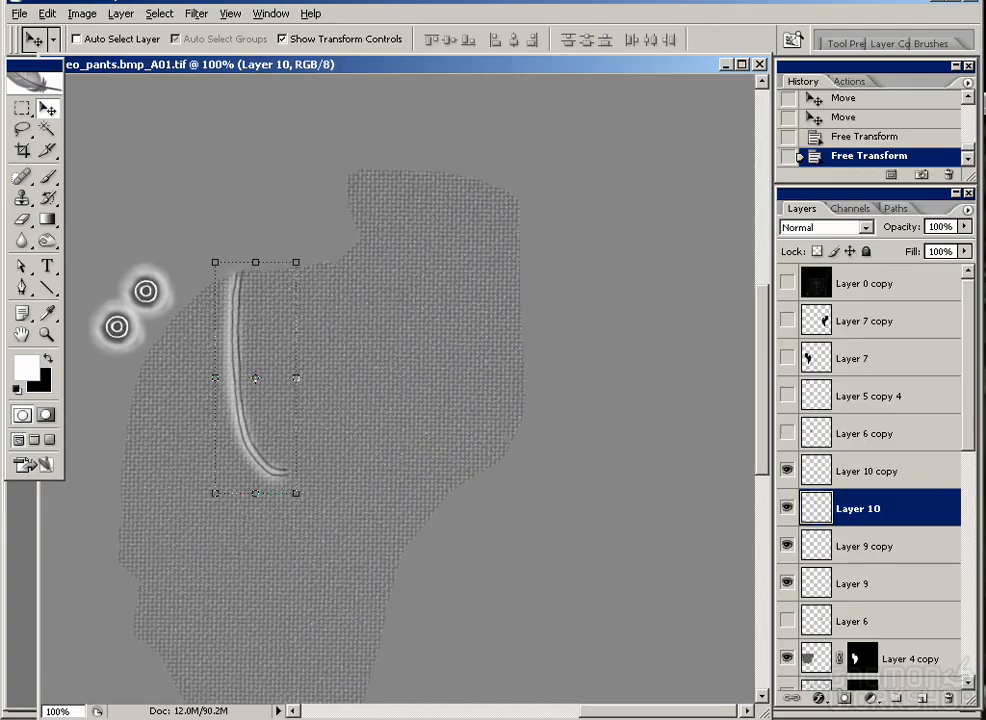
Step: Switch to Maya and re-render the same Diffuse region over the adjusted seams
key("alt+Tab")
left_click(47, 40)
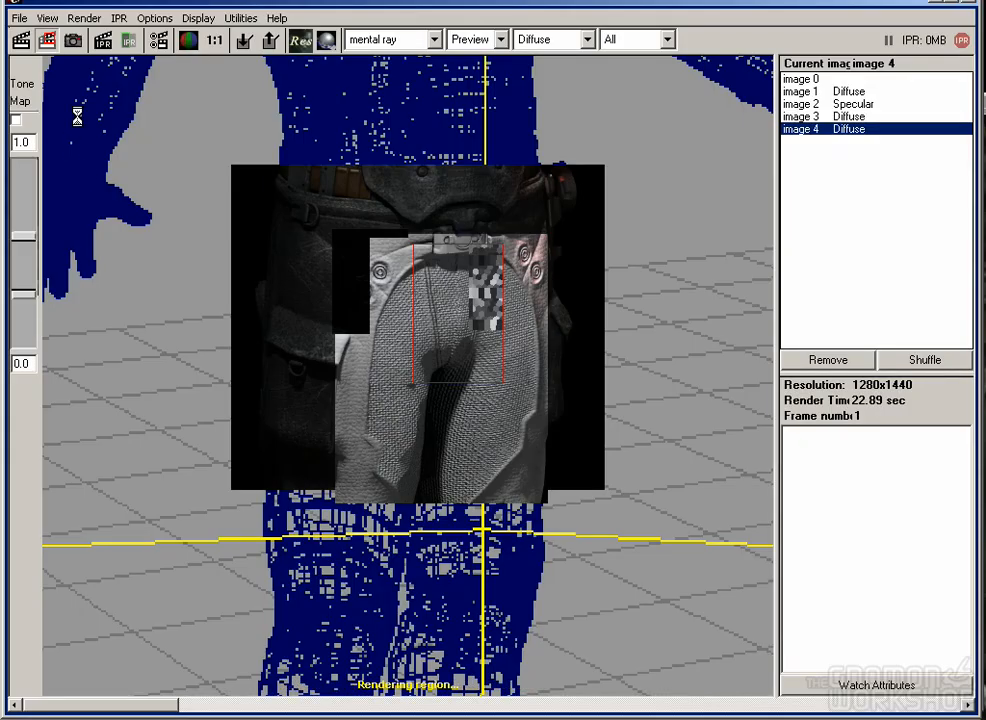
left_click(550, 267)
Step: Switch to Photoshop, show the wireframe and skew the upper end of the Layer 10 seam slightly back inward
key("alt+Tab")
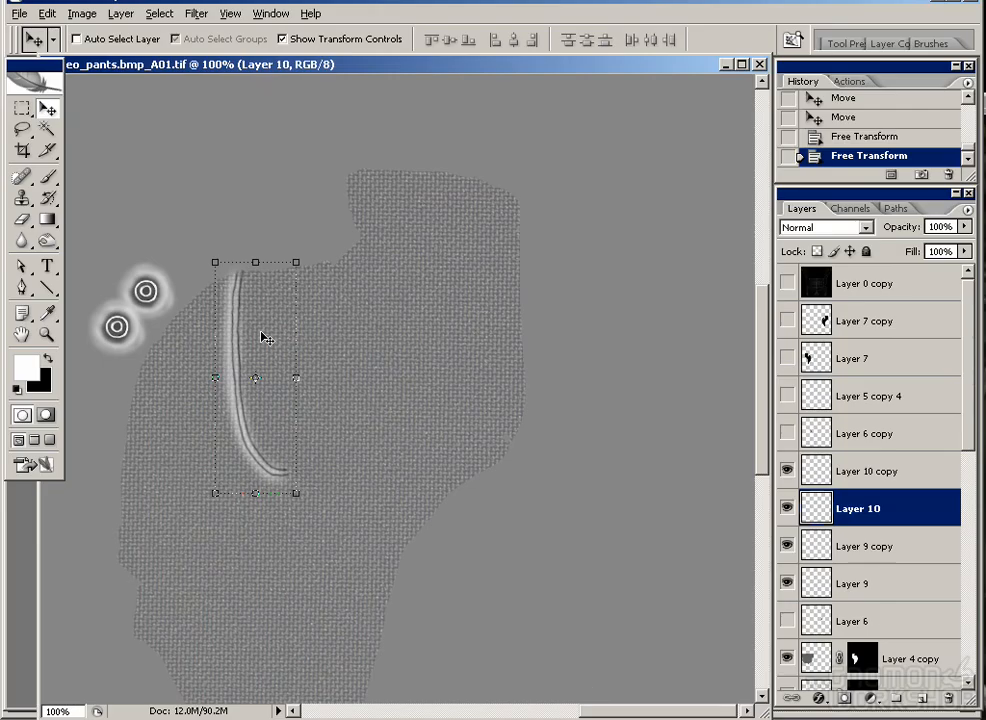
left_click(788, 282)
left_click_drag(258, 268, 274, 268)
key("Return")
Step: Skew the upper end of the Layer 10 copy seam inward and adjust its lower end
left_click_drag(583, 396, 875, 436)
left_click(878, 474)
left_click_drag(294, 270, 270, 271)
key("Return")
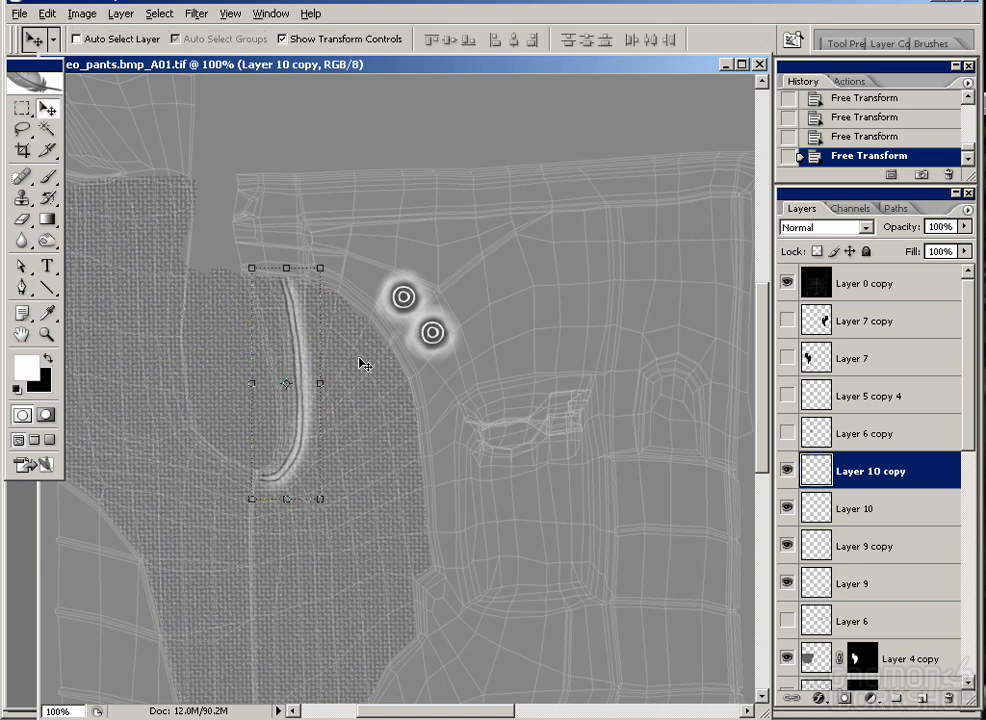
left_click_drag(288, 497, 301, 507)
key("Return")
Step: Skew the lower end of the Layer 10 seam slightly and hide the Layer 0 copy wireframe
left_click_drag(555, 440, 100, 455)
left_click_drag(730, 470, 296, 452)
left_click(880, 507)
mouse_move(368, 500)
left_mouse_down()
mouse_move(352, 502)
mouse_move(357, 493)
left_mouse_up()
key("Return")
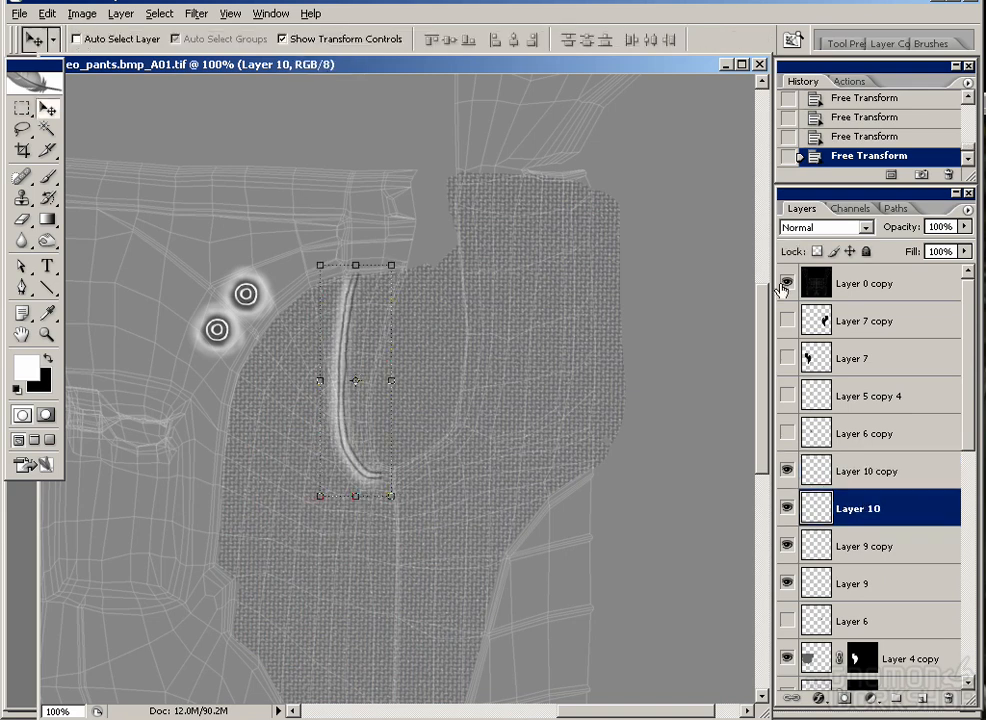
left_click(785, 284)
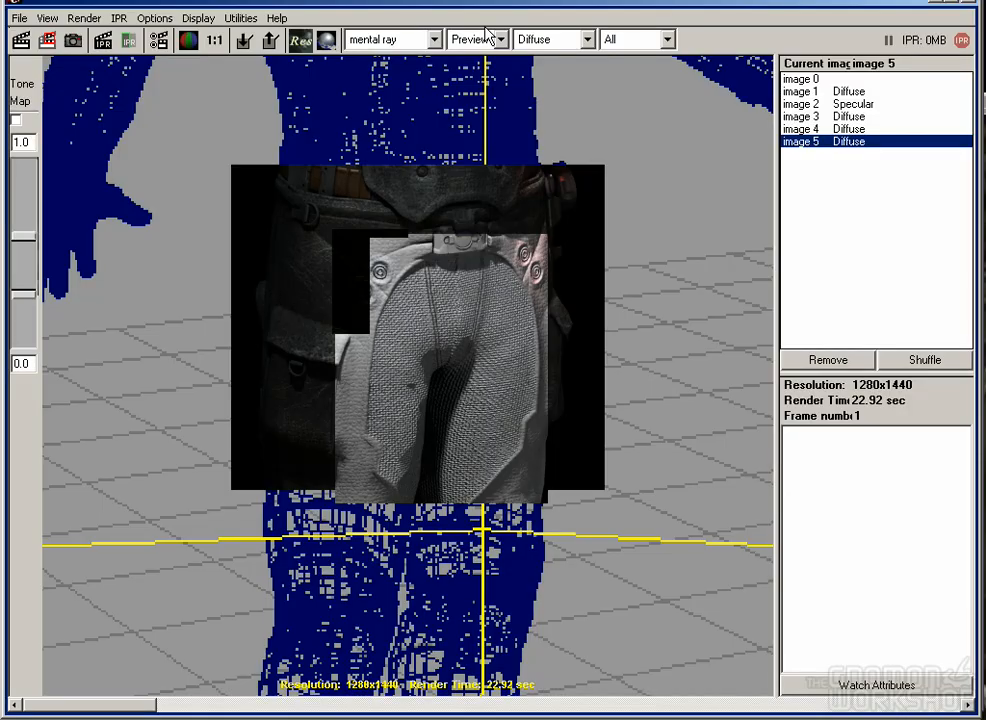
Step: Set the Maya render pass to Beauty and render a region covering the whole textured front of the pants
left_click(487, 37)
left_click(466, 75)
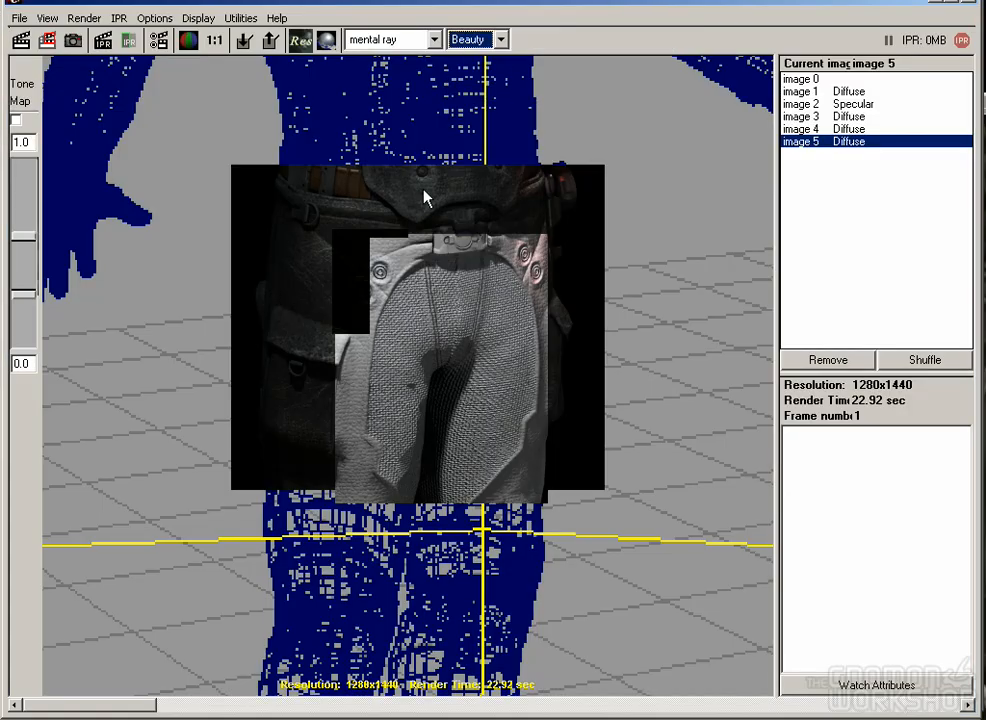
left_click_drag(334, 228, 552, 512)
left_click(47, 39)
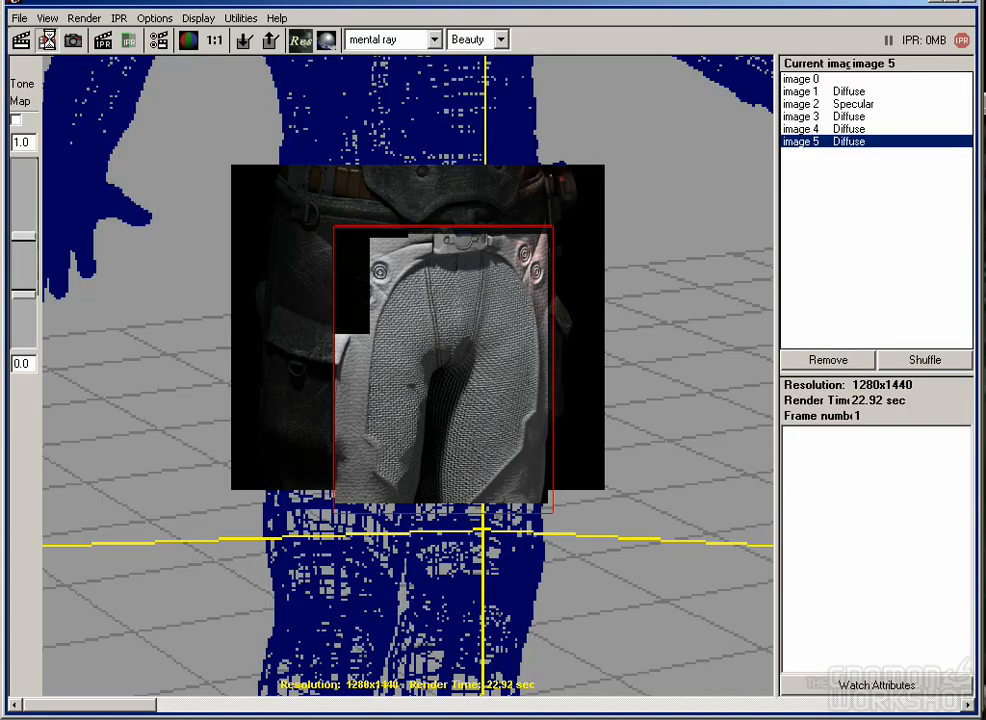
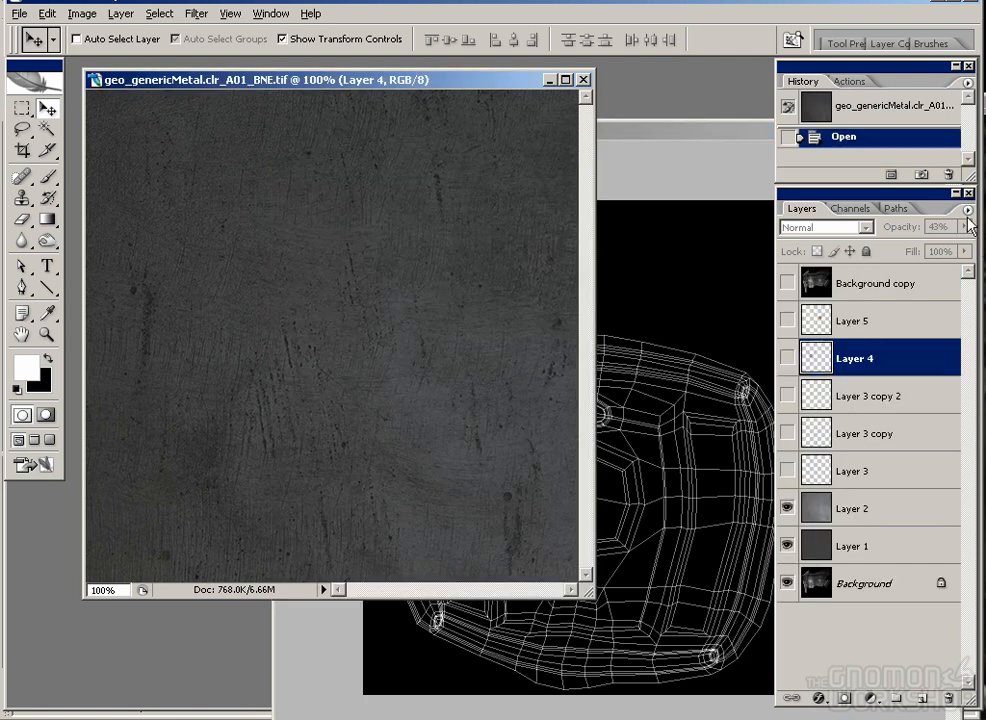
Step: Flatten geo_genericMetal.clr_A01_BNE.tif, discarding its hidden layers, and copy the metal texture into kneePad_UV.tga
left_click(967, 210)
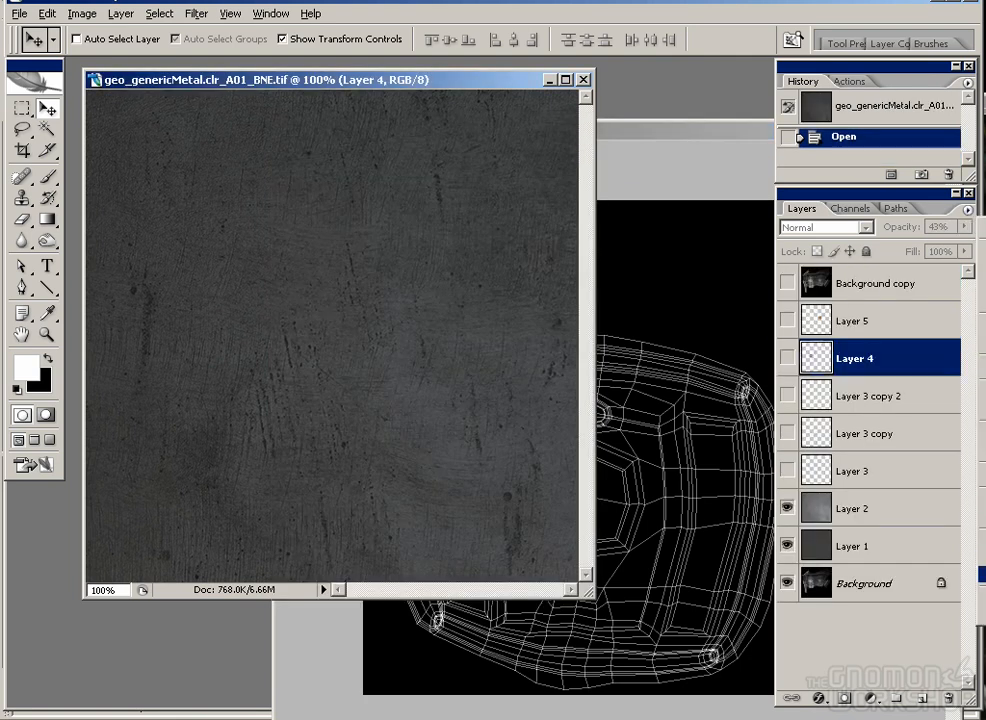
left_click(980, 572)
left_click(463, 276)
left_click_drag(510, 320, 700, 440)
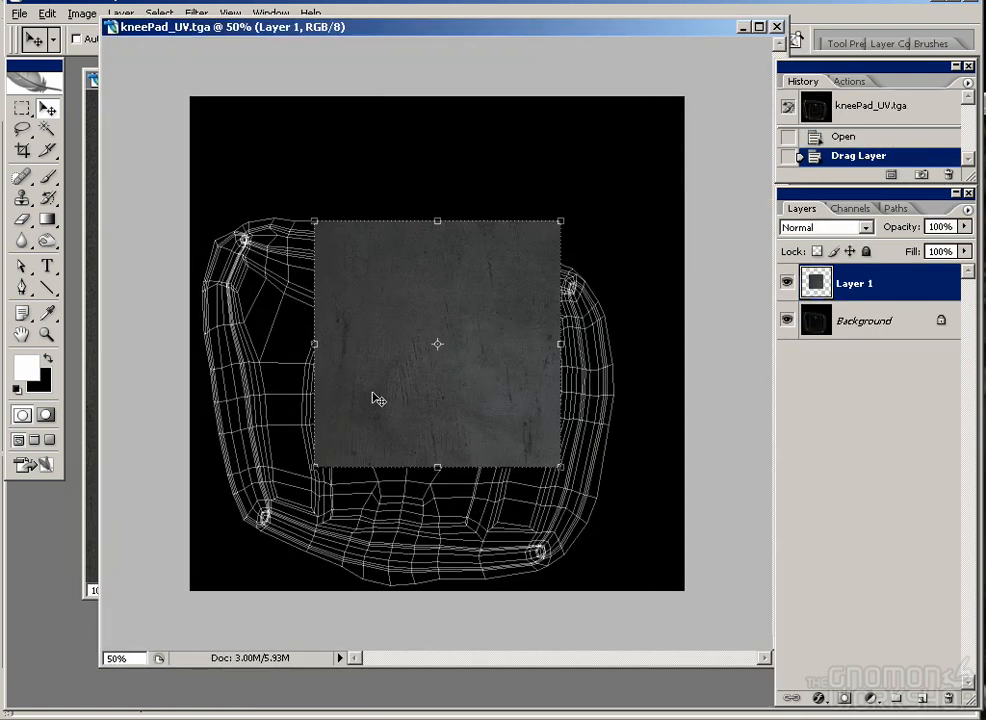
Step: Move the metal texture to the left side of the knee pad layout and duplicate it three times into a two-by-two tiling
left_click_drag(374, 398, 258, 362)
left_click_drag(258, 362, 253, 584, "alt")
left_click_drag(246, 467, 491, 464, "alt")
left_click_drag(127, 24, 93, 58)
Step: Flip the lower-right metal tile, Layer 1 copy 3, vertically
left_click(57, 14)
mouse_move(66, 321)
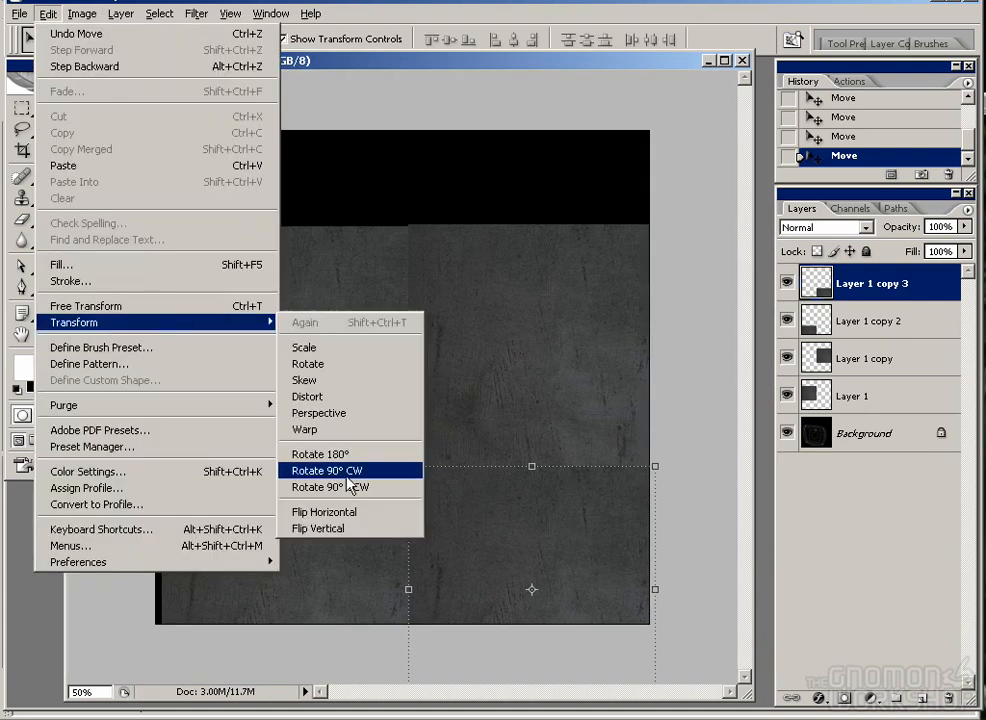
left_click(344, 529)
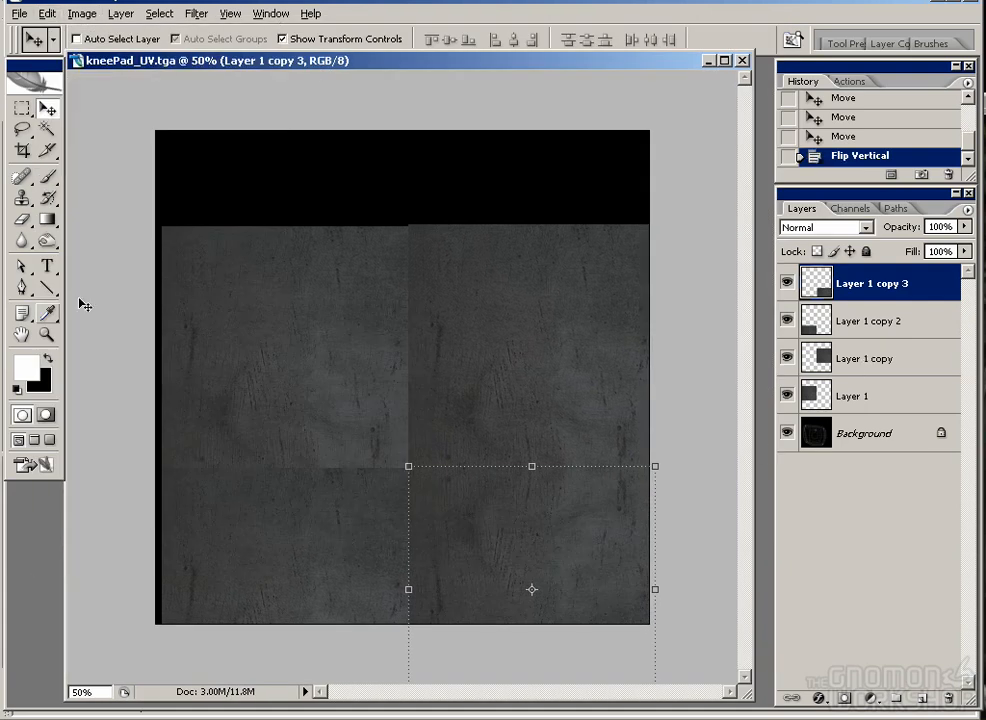
Step: Set up the Burn tool with a much larger brush and make the upper-left metal tile, Layer 1, active
left_click(47, 240)
left_click(47, 240)
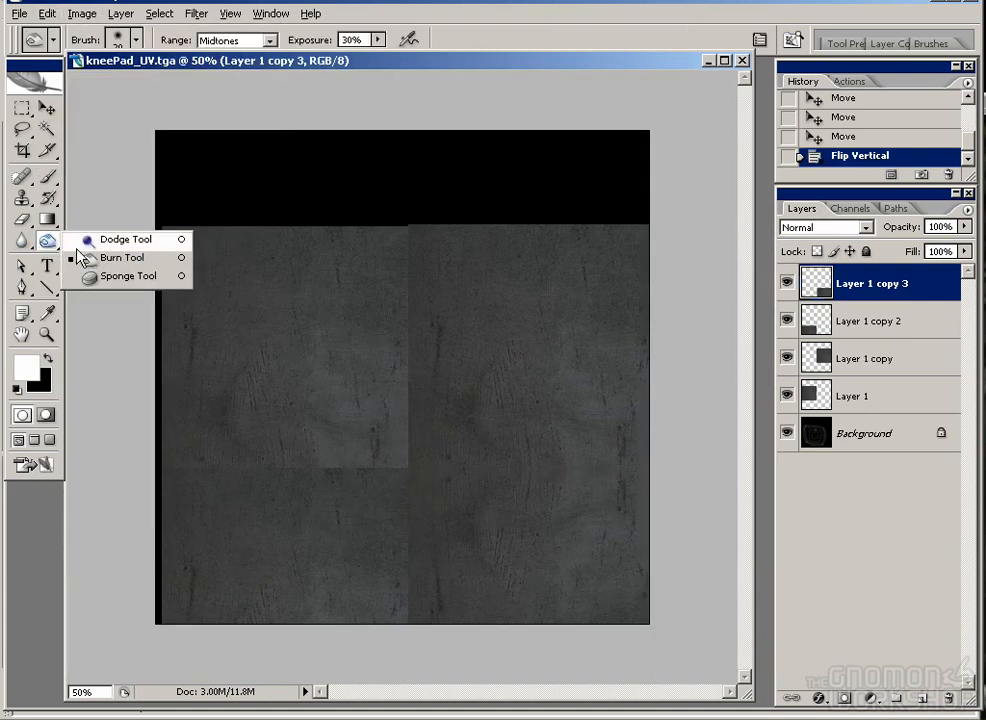
left_click(110, 257)
key("bracketright")
key("bracketright")
key("bracketright")
key("bracketright")
key("bracketright")
key("bracketright")
key("bracketright")
key("bracketright")
key("bracketright")
key("bracketright")
key("bracketright")
key("bracketright")
left_click(866, 321)
left_click(860, 365)
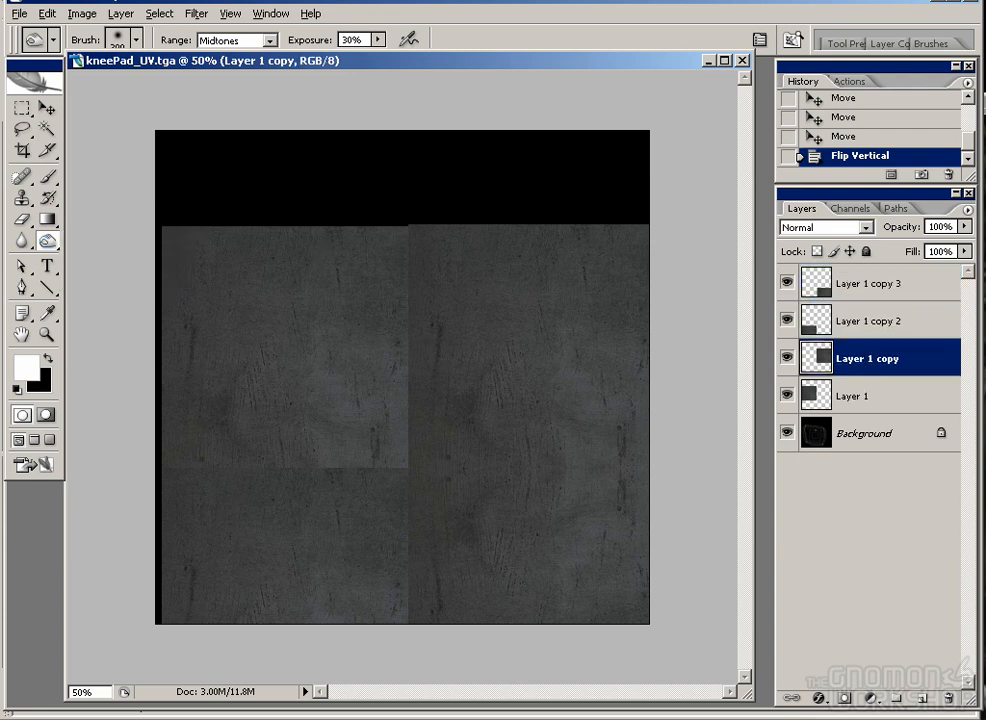
left_click(866, 396)
Step: Set the Burn range to Highlights and darken the bright lower-right corner of the upper-left metal tile
left_click_drag(293, 370, 244, 374)
key("ctrl+z")
left_click(268, 40)
left_click(254, 89)
left_click_drag(372, 452, 374, 489)
key("ctrl+z")
mouse_move(350, 425)
left_mouse_down()
mouse_move(290, 453)
mouse_move(379, 420)
left_mouse_up()
left_click_drag(317, 465, 396, 455)
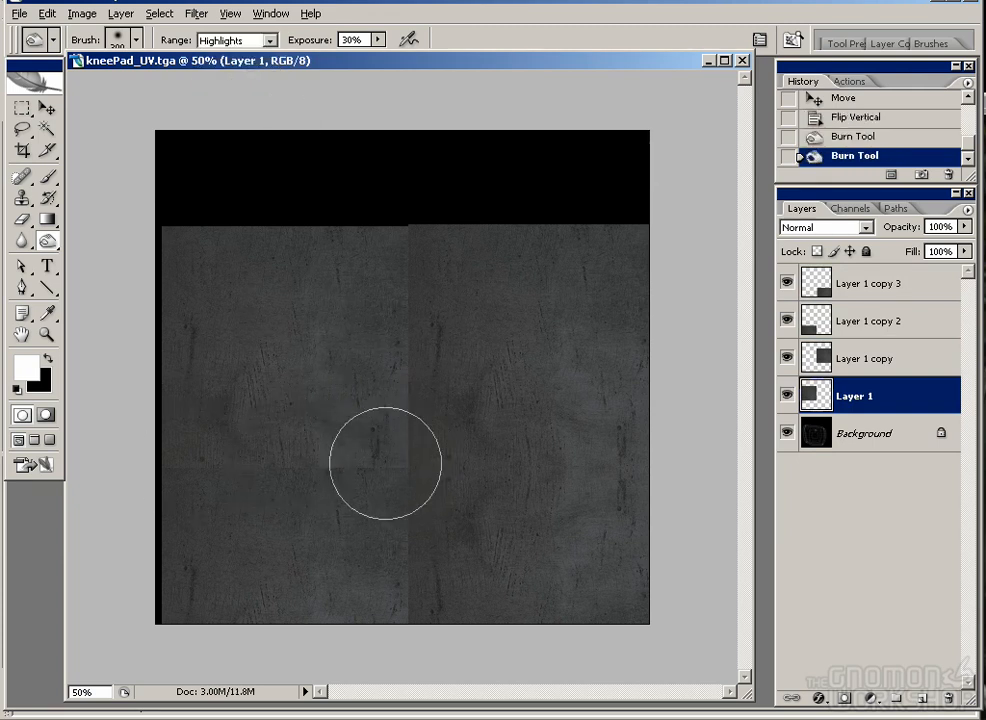
Step: Burn the highlights of the upper-right tile, Layer 1 copy, and the lower edge of Layer 1 to even out the tiling
left_click(814, 358)
left_click_drag(620, 320, 528, 356)
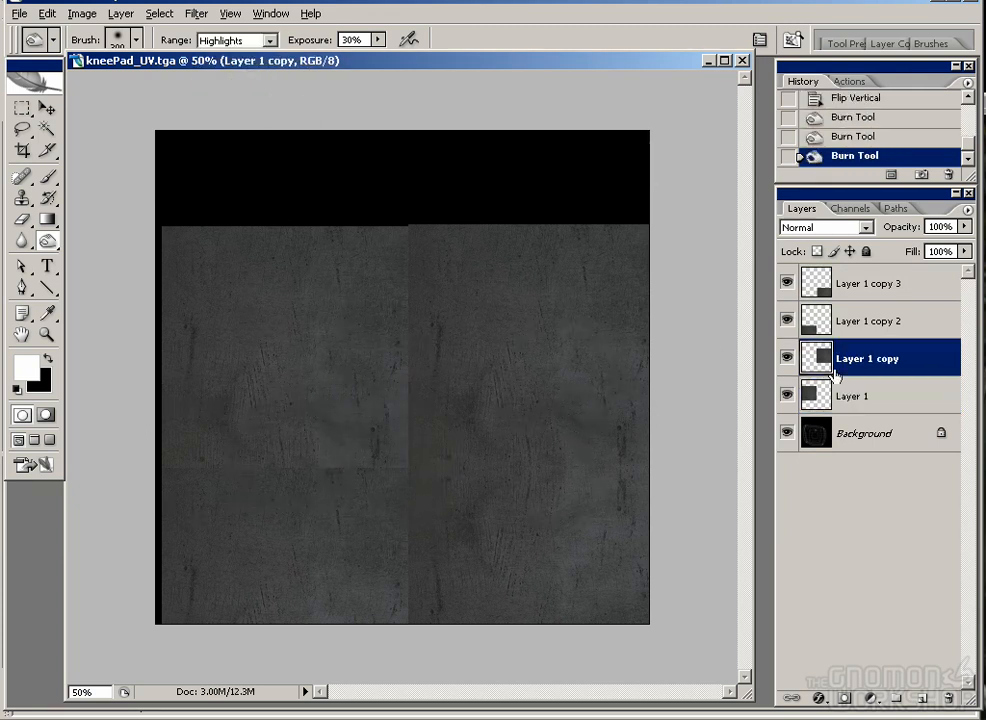
left_click(820, 394)
left_click_drag(408, 462, 227, 462)
mouse_move(413, 433)
left_mouse_down()
mouse_move(355, 412)
mouse_move(376, 465)
left_mouse_up()
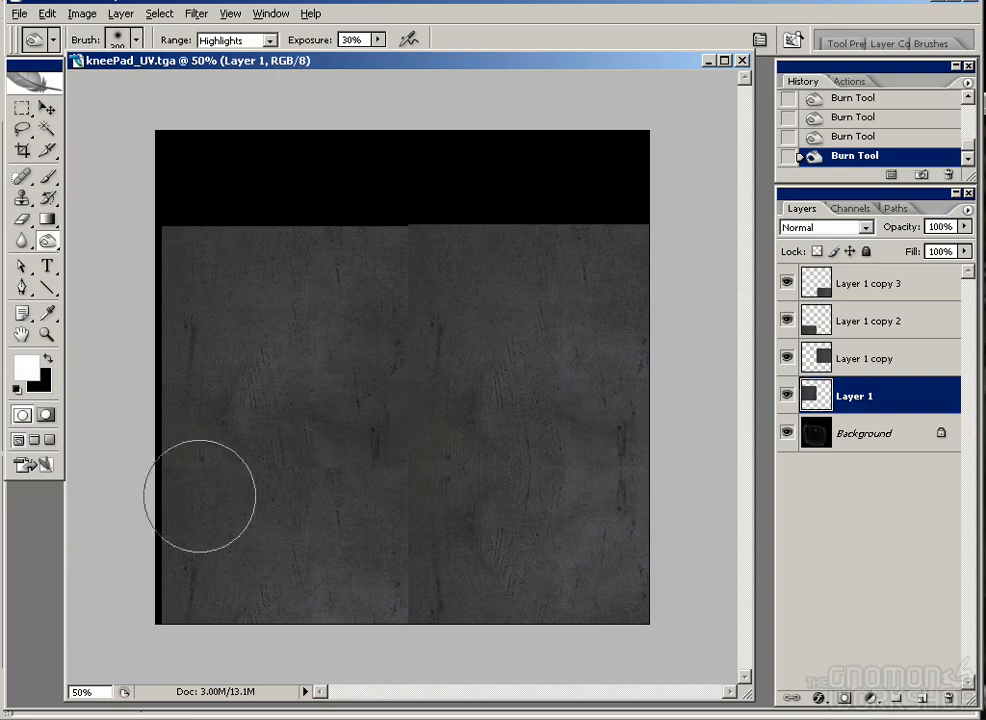
Step: Merge the four metal tile layers, Layer 1 through Layer 1 copy 3, into one layer
key("s")
left_click(897, 280)
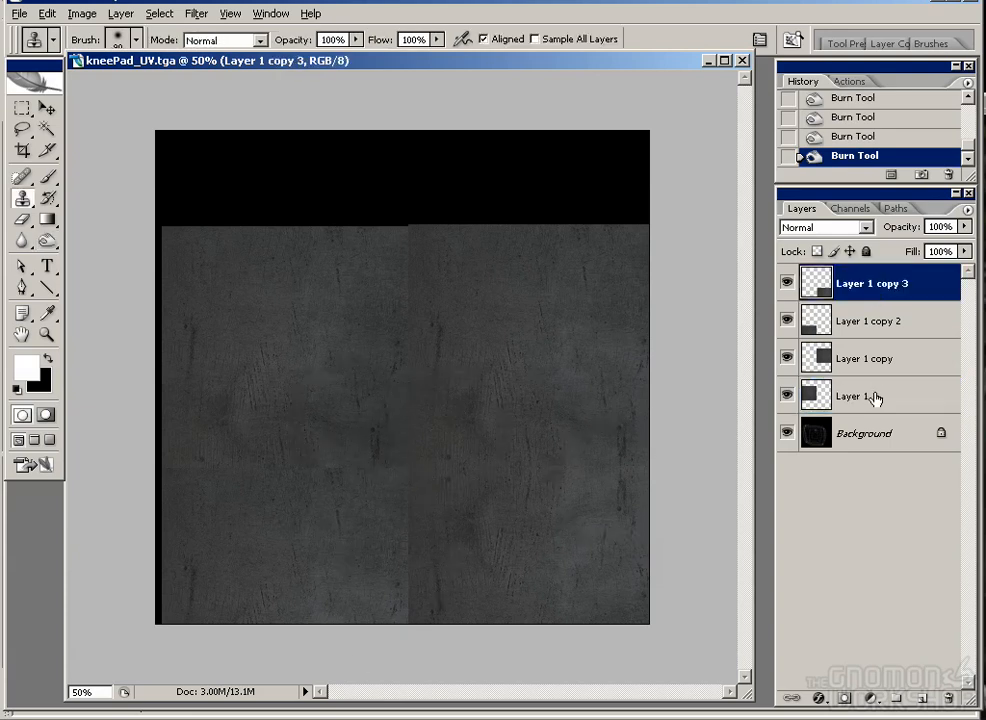
left_click(851, 396, "shift")
key("ctrl+e")
Step: Clone Stamp clean metal over the seams and repeating marks where the four tiles meet
mouse_move(390, 495)
left_mouse_down()
mouse_move(410, 592)
mouse_move(428, 592)
left_mouse_up()
left_click(315, 515, "alt")
mouse_move(264, 458)
left_mouse_down()
mouse_move(374, 469)
mouse_move(409, 455)
mouse_move(304, 396)
mouse_move(334, 349)
left_mouse_up()
left_click(291, 319, "alt")
left_click(502, 308, "alt")
left_click_drag(414, 320, 402, 256)
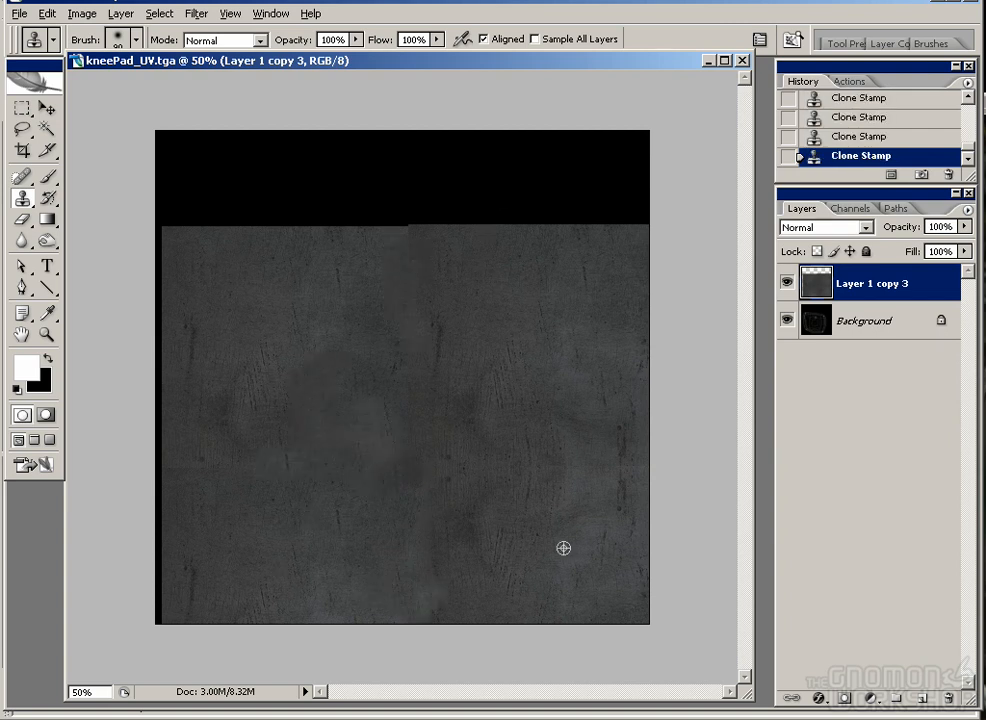
Step: Hide the metal layer, duplicate the UV wireframe Background layer, and place the copy above the metal
left_click(786, 283)
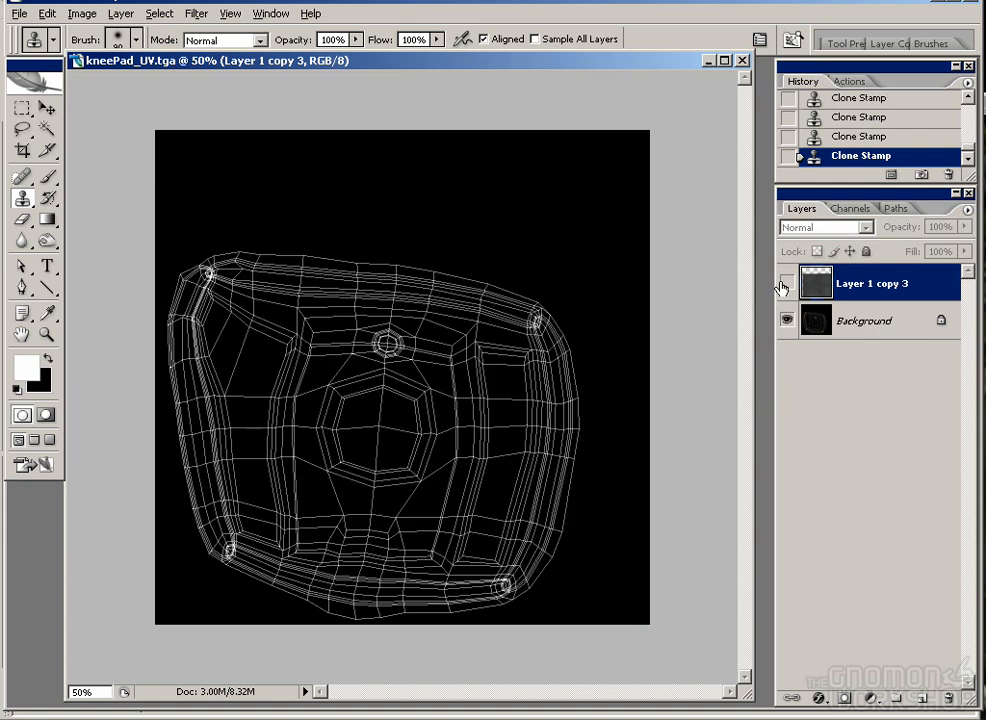
left_click(847, 320)
key("ctrl+j")
left_click_drag(876, 330, 840, 260)
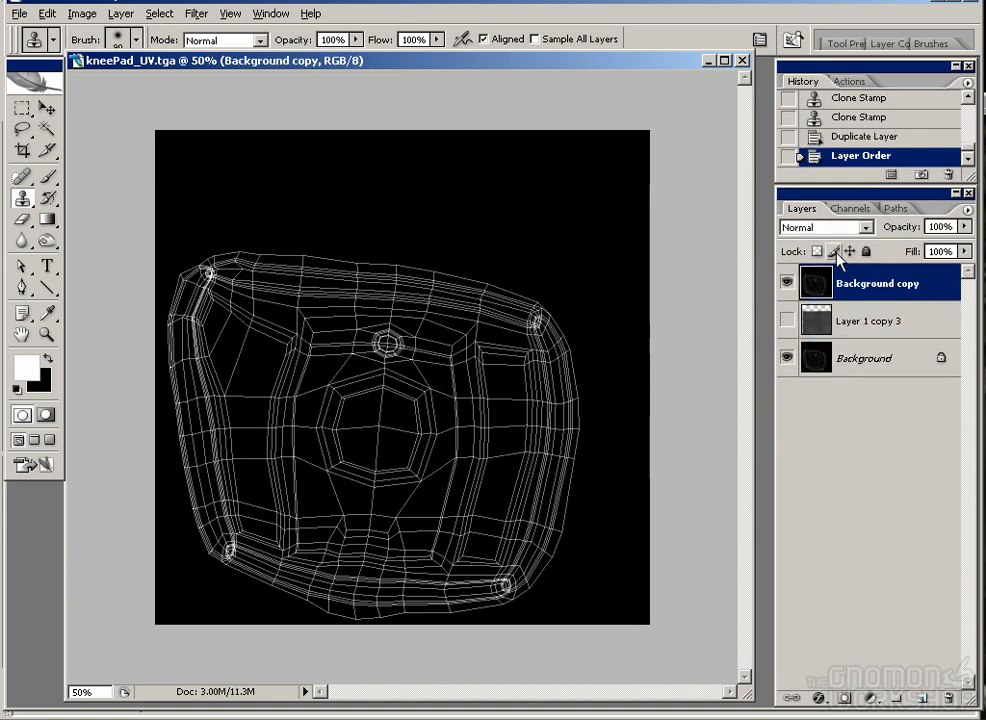
Step: Overlay the wireframe copy on the visible metal layer using Screen blending at 27% opacity
left_click(825, 227)
left_click(805, 383)
left_click(787, 320)
left_click(964, 227)
left_click(915, 256)
left_click(964, 227)
left_click_drag(966, 230, 897, 252)
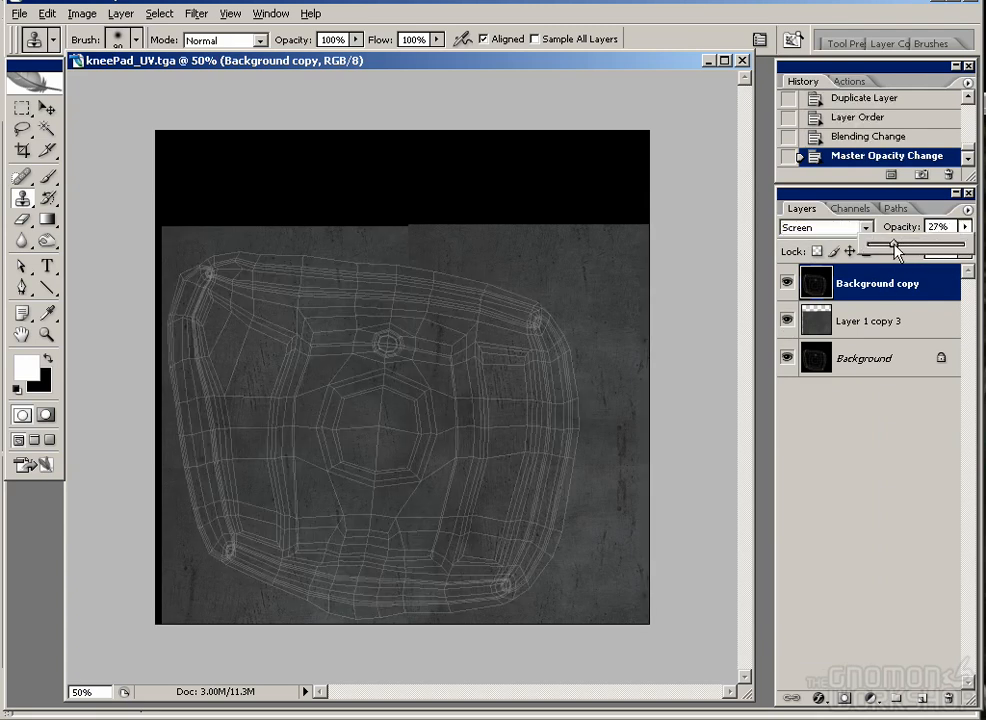
left_click(907, 470)
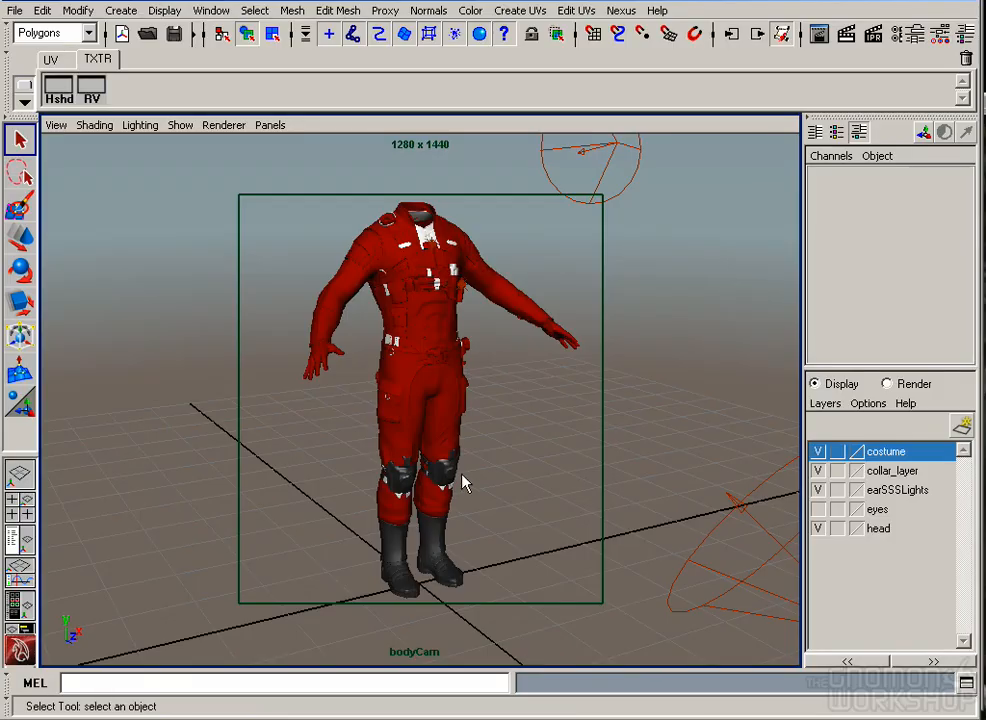
Step: In Maya, select the right knee pad and frame it to examine its shape
left_click(405, 485)
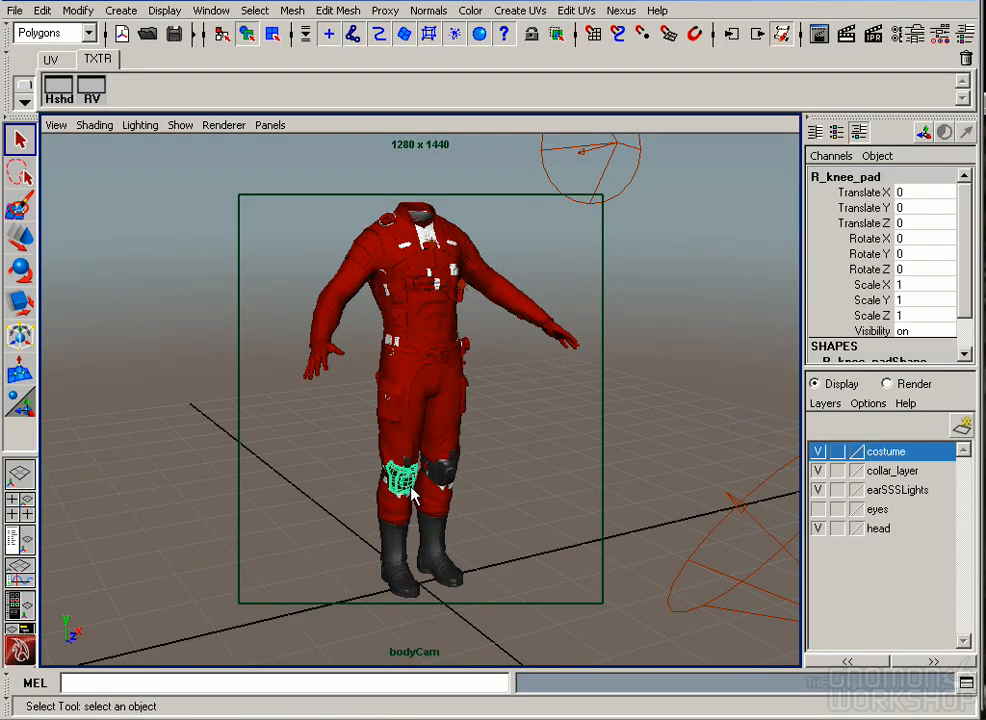
key("f")
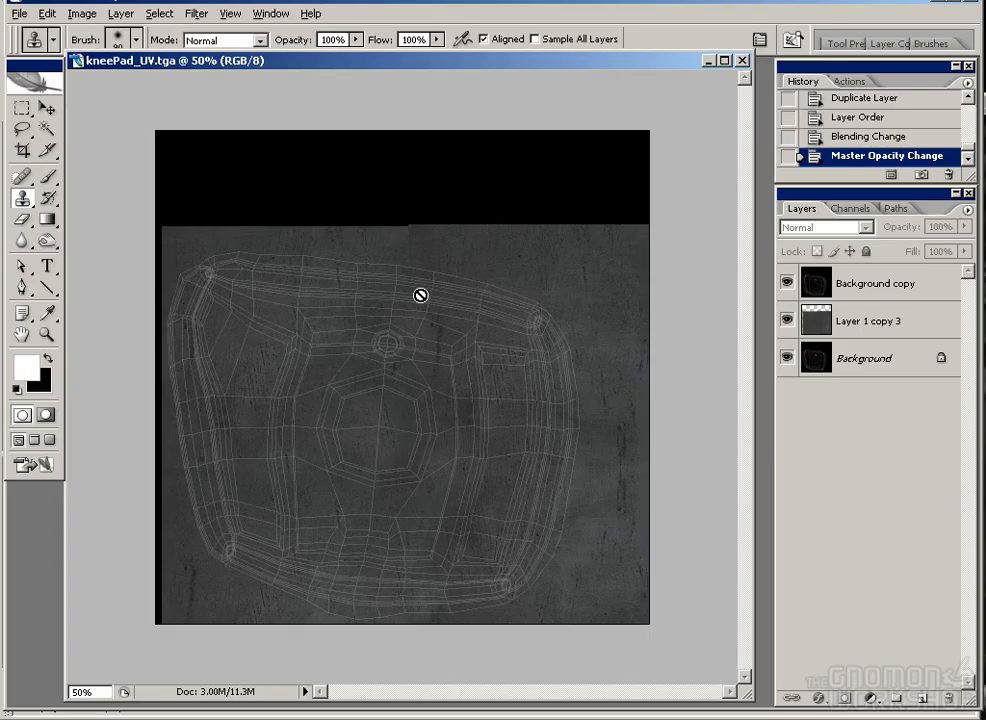
Step: In Photoshop, add a new layer above the metal for scratches and choose a fine Brush preset after a few test strokes
key("b")
left_click(868, 320)
key("ctrl+alt+shift+n")
left_click_drag(450, 374, 459, 430)
key("ctrl+z")
left_click(273, 458)
left_click(274, 450)
left_click(275, 439)
left_click(276, 428)
left_click(136, 39)
left_click_drag(222, 220, 222, 194)
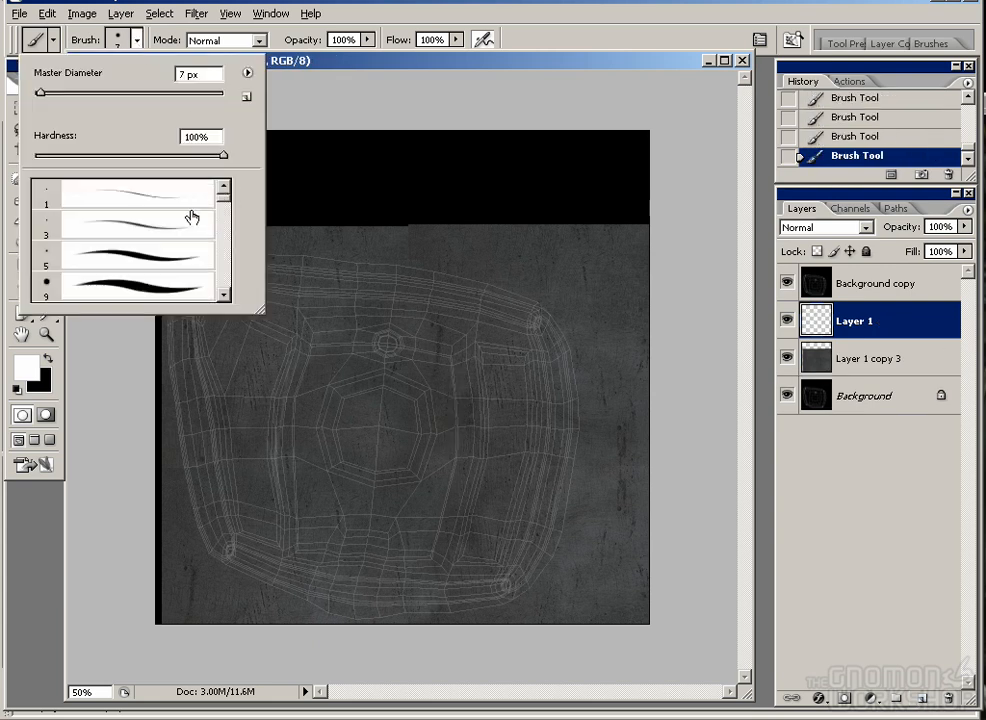
double_click(192, 212)
Step: Paint thin white wear lines along the knee pad's inner panel edges and around the small round rivet, checking them without the wireframe
left_click_drag(278, 447, 294, 348)
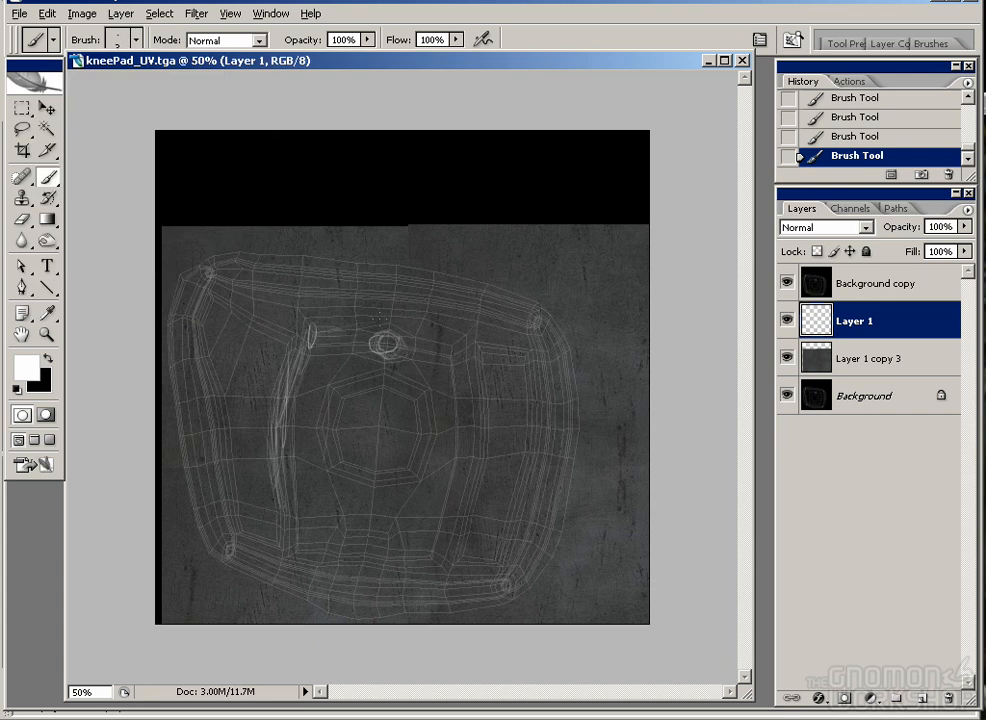
left_click_drag(467, 485, 482, 423)
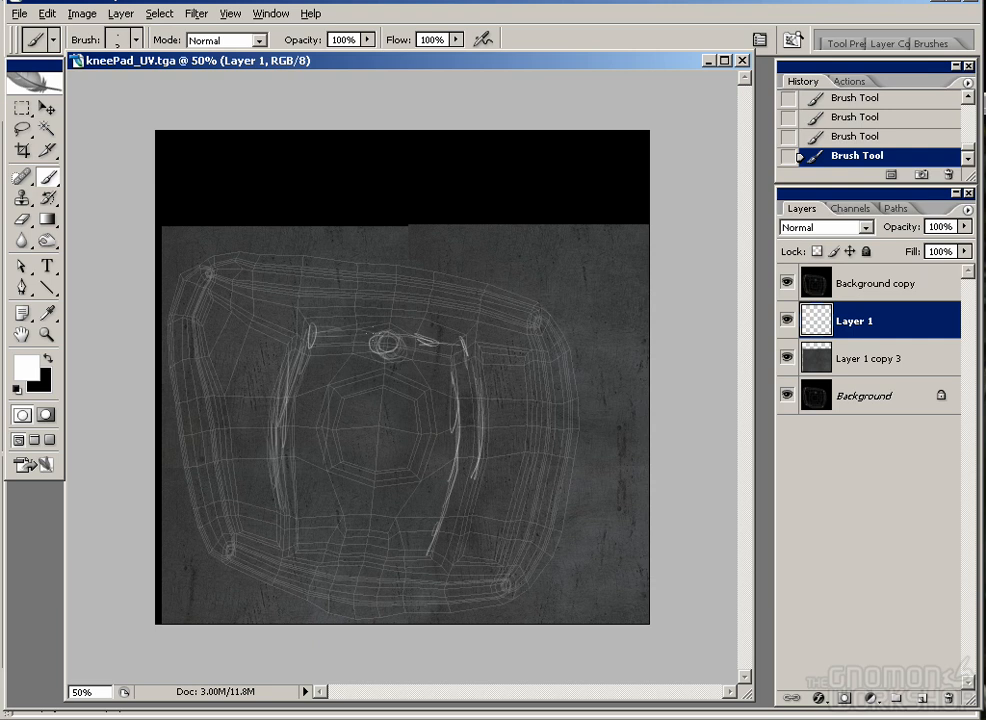
mouse_move(521, 357)
left_mouse_down()
mouse_move(526, 435)
mouse_move(515, 504)
mouse_move(470, 556)
left_mouse_up()
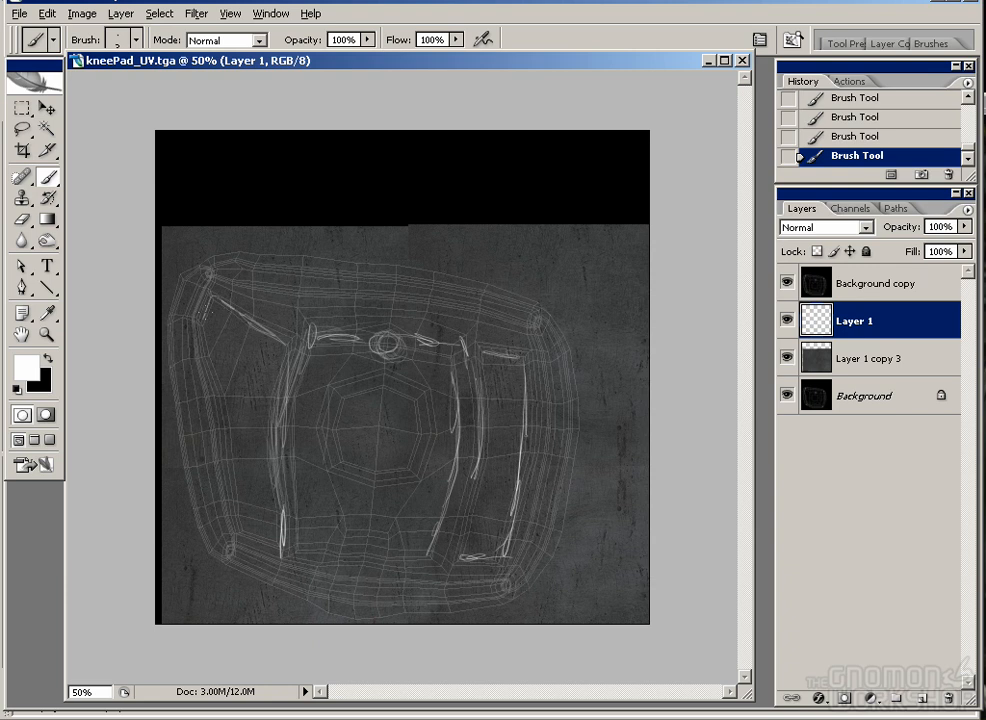
mouse_move(210, 302)
left_mouse_down()
mouse_move(233, 493)
mouse_move(272, 542)
left_mouse_up()
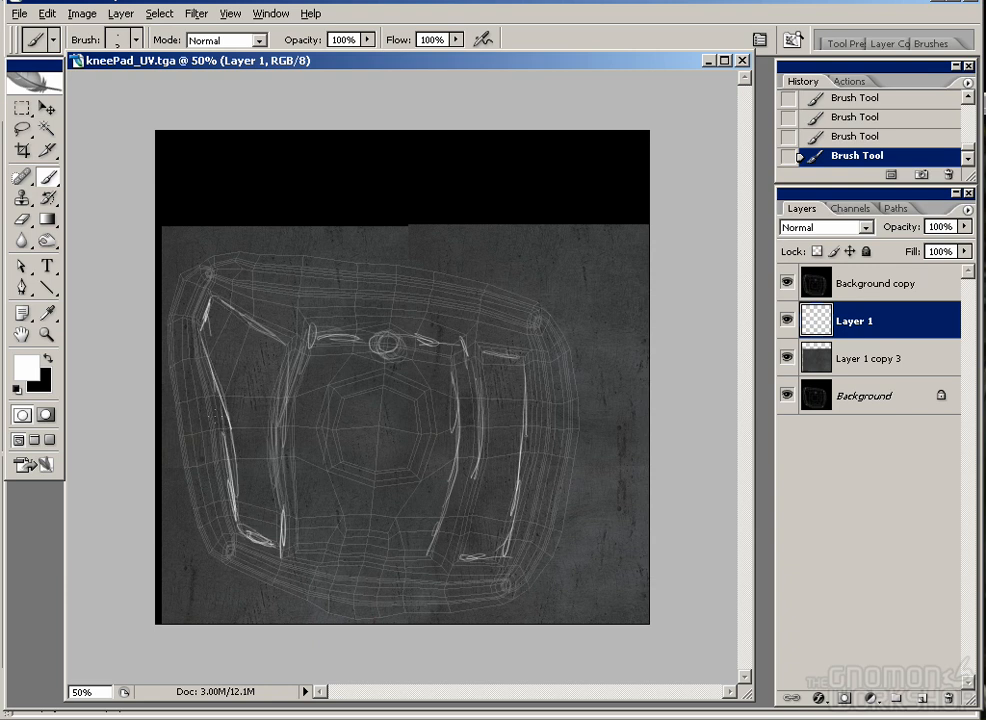
left_click(787, 283)
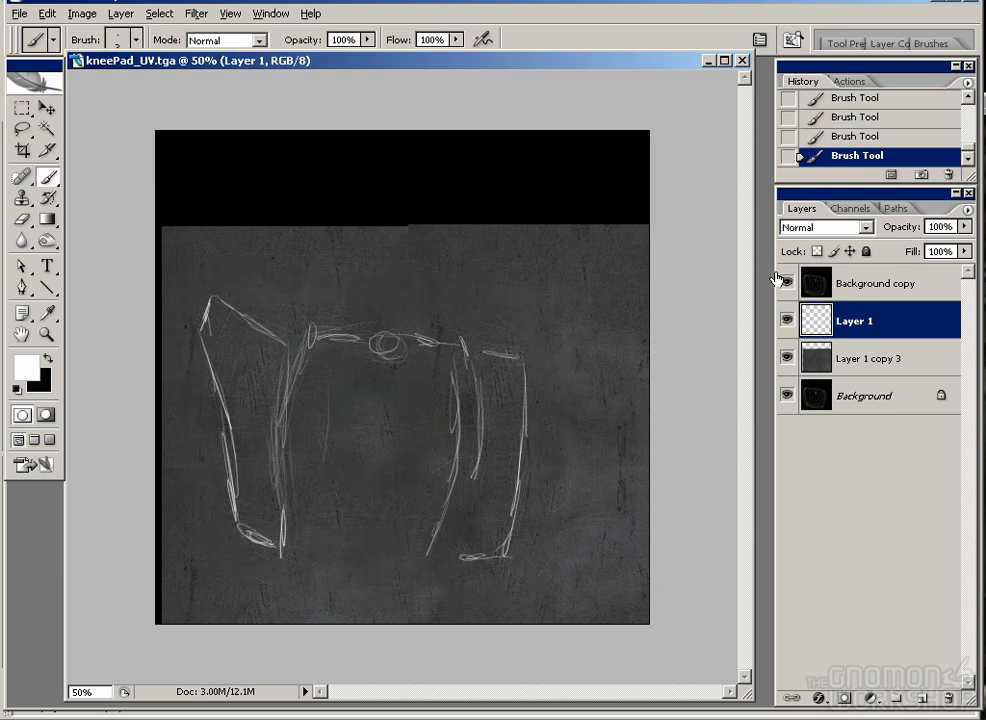
left_click(786, 283)
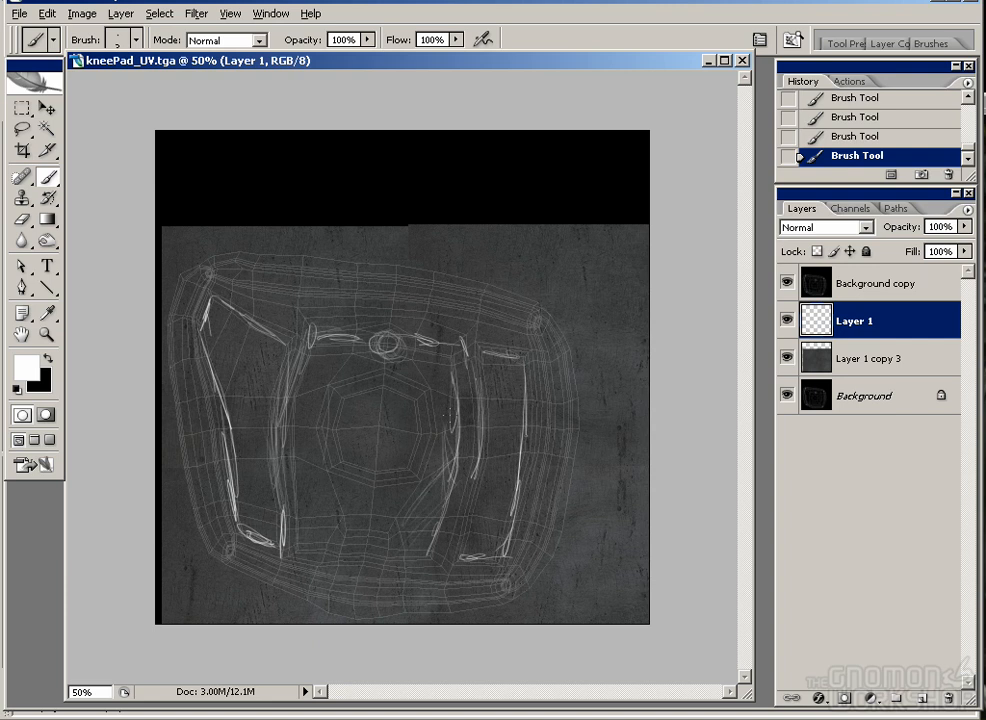
Step: Add diagonal white scratches across the knee pad's centre panel and both side panels
left_click_drag(340, 378, 277, 434)
left_click_drag(367, 360, 275, 436)
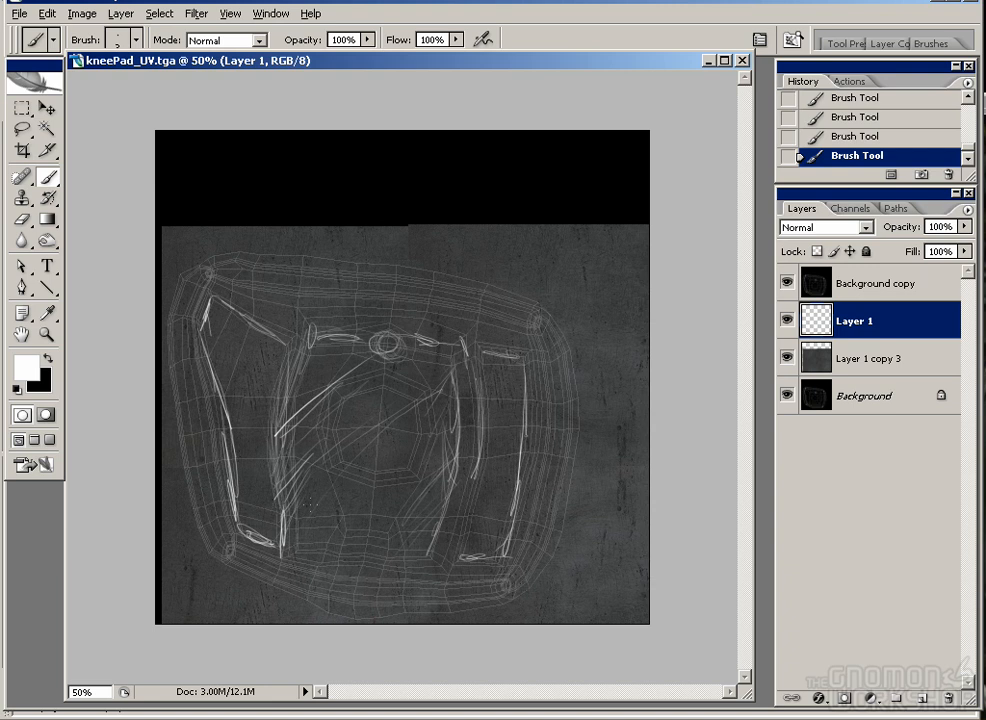
left_click_drag(229, 425, 251, 457)
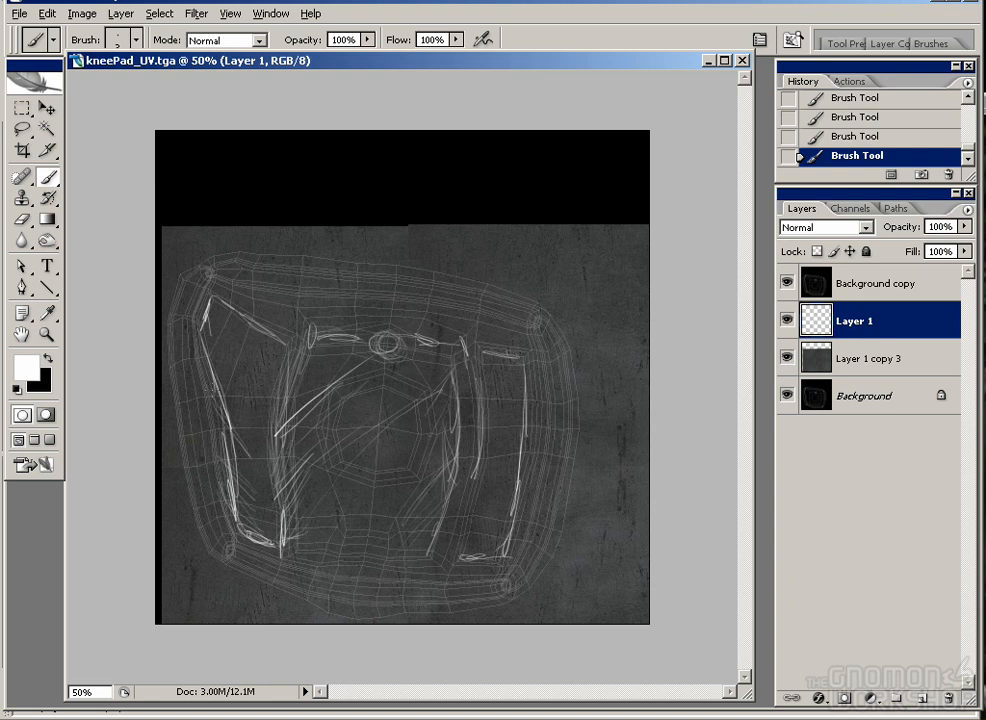
left_click_drag(247, 316, 283, 365)
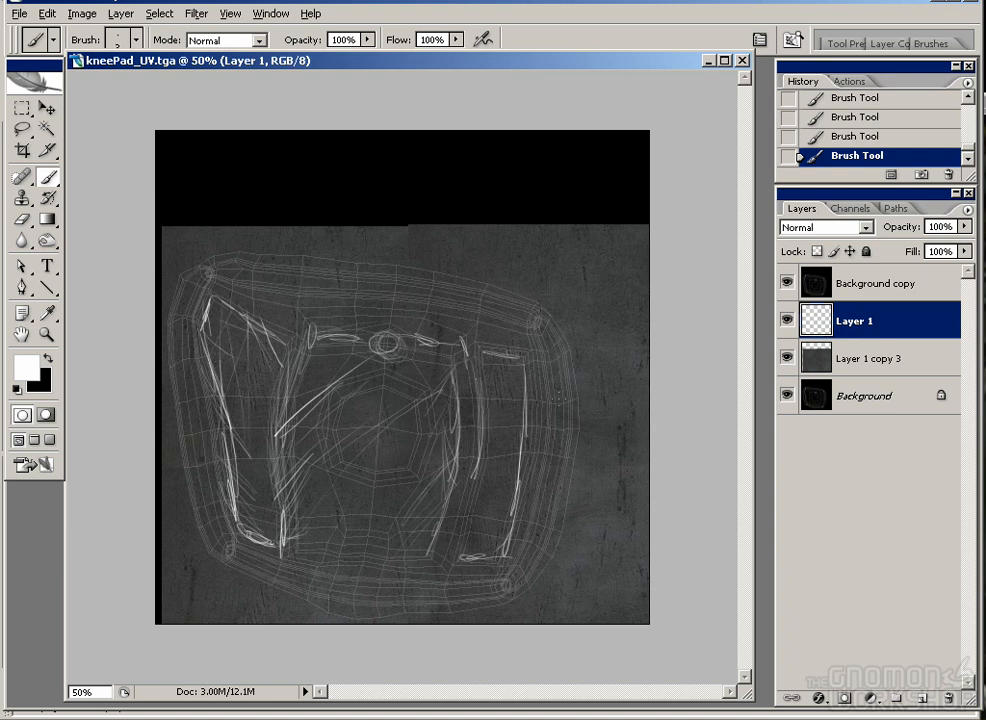
left_click_drag(519, 458, 486, 530)
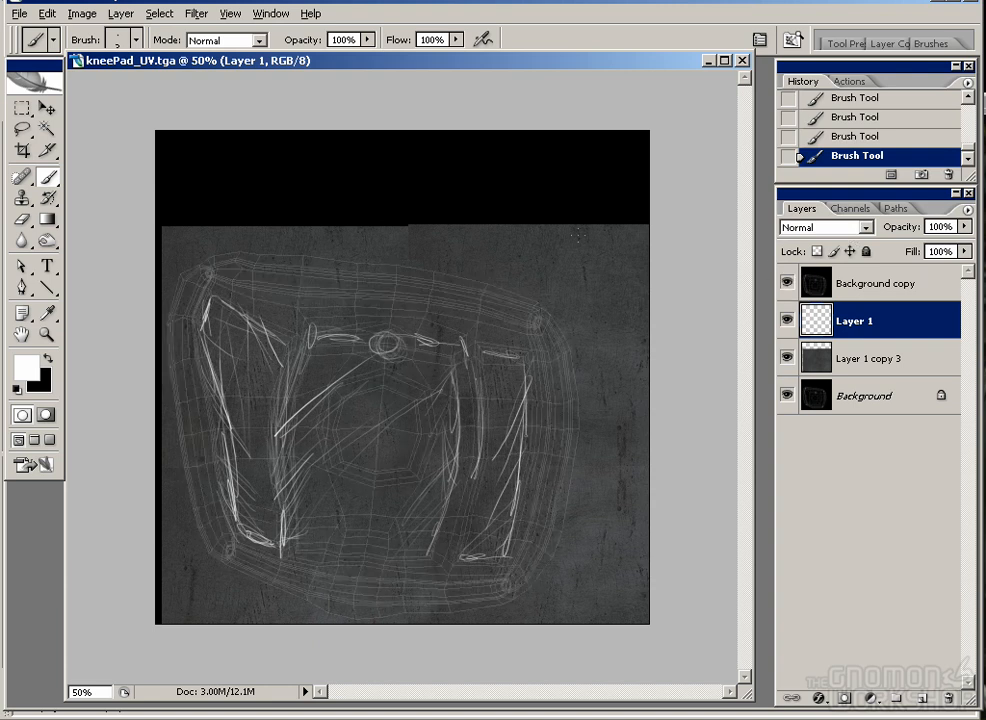
Step: Lightly erase parts of the white scratches along the panel edges on Layer 1
key("e")
left_click(309, 473)
left_click_drag(472, 475, 485, 442)
left_click(453, 421)
left_click_drag(284, 500, 274, 577)
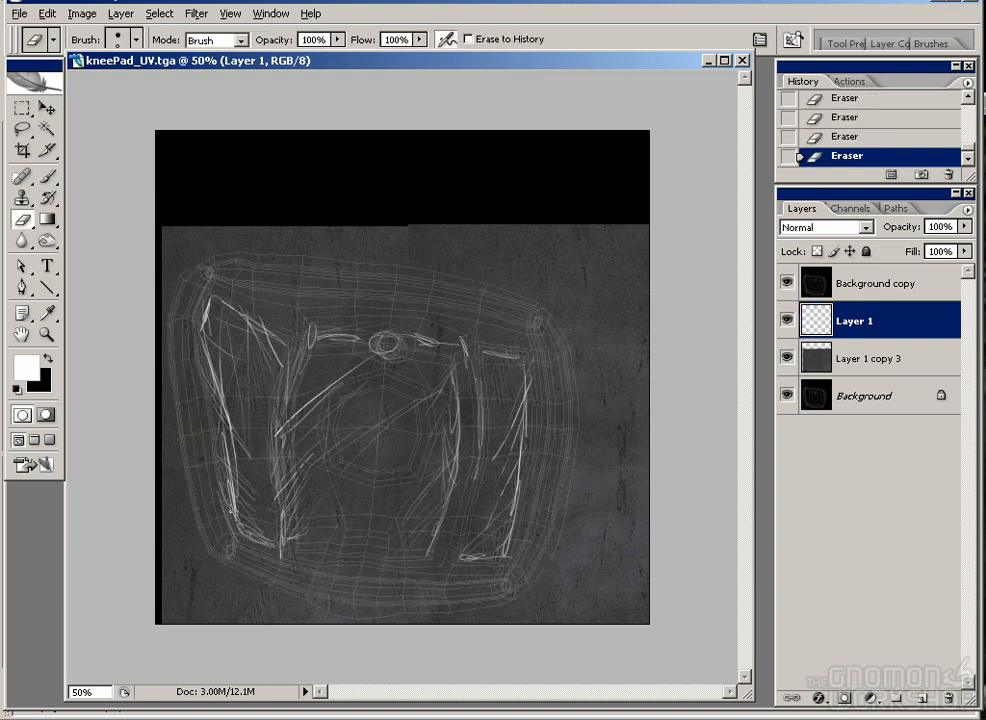
Step: Hide the wireframe overlay, apply a Gaussian Blur to a duplicate of scratch Layer 1, and reactivate the original
left_click(788, 283)
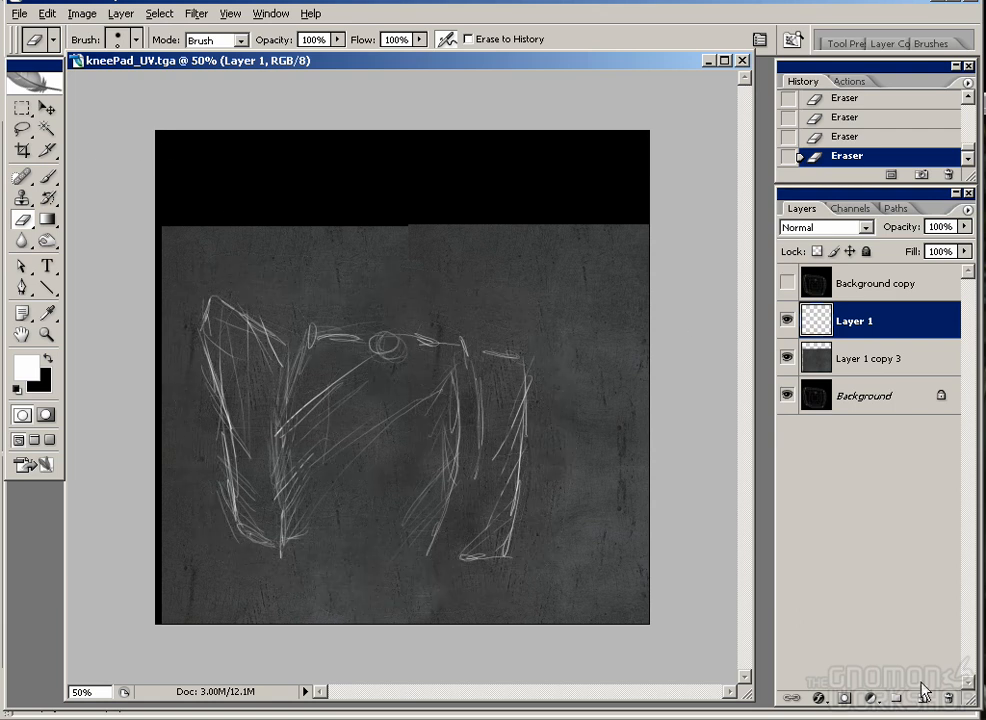
left_click_drag(850, 322, 920, 698)
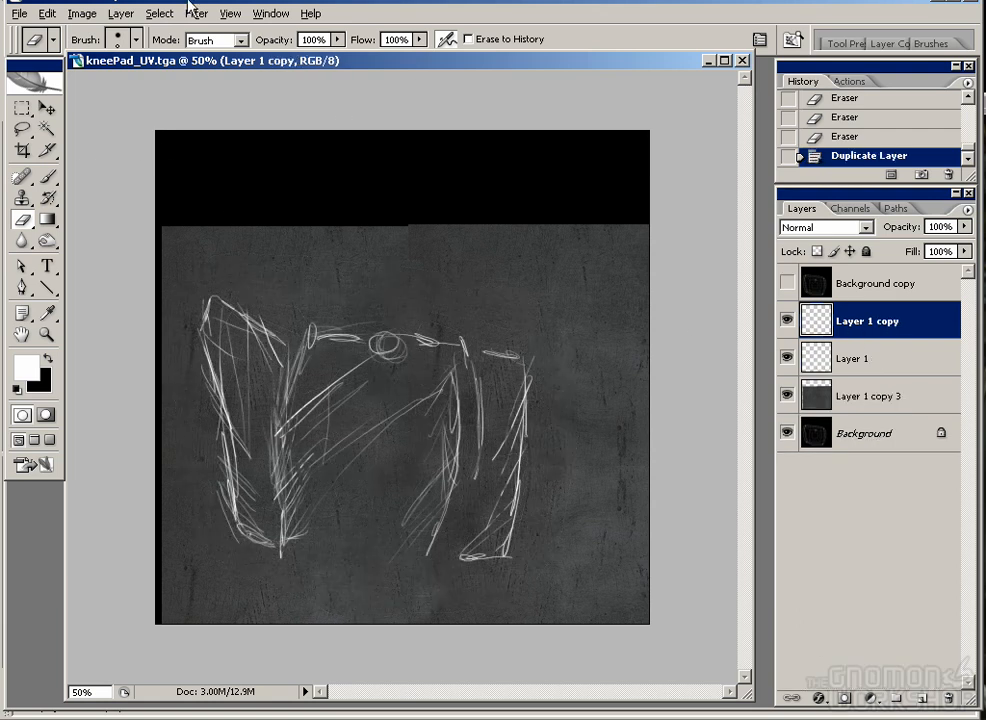
left_click(196, 13)
mouse_move(220, 161)
left_click(451, 227)
left_click_drag(573, 491, 606, 492)
key("Return")
key("e")
left_click(869, 358)
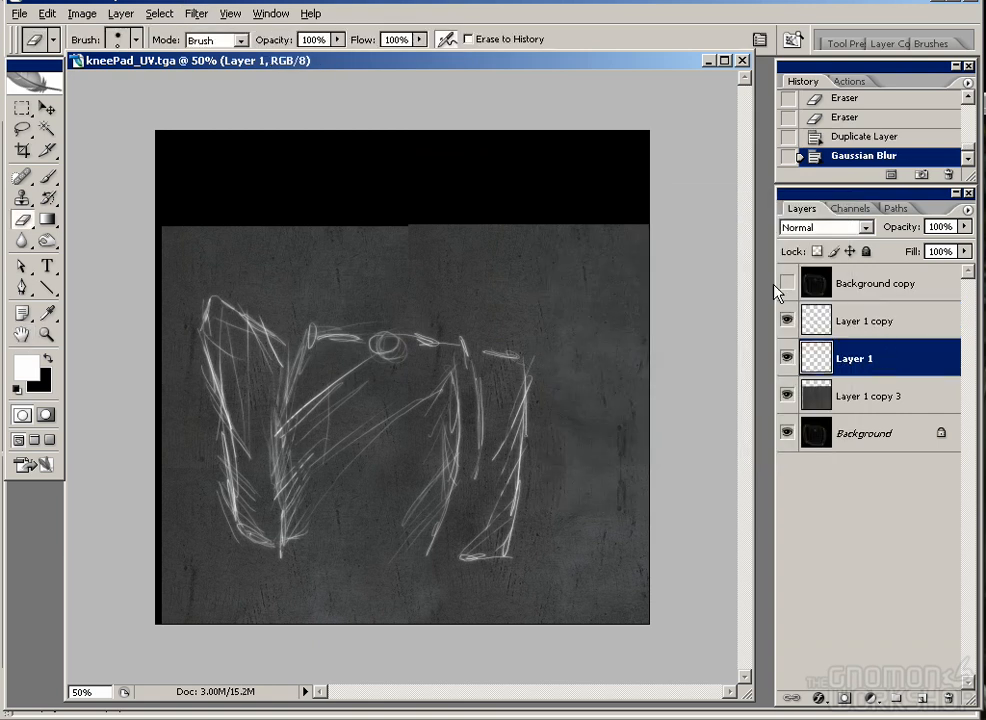
left_click(118, 39)
scroll(228, 260, "down", 5)
scroll(233, 280, "down", 6)
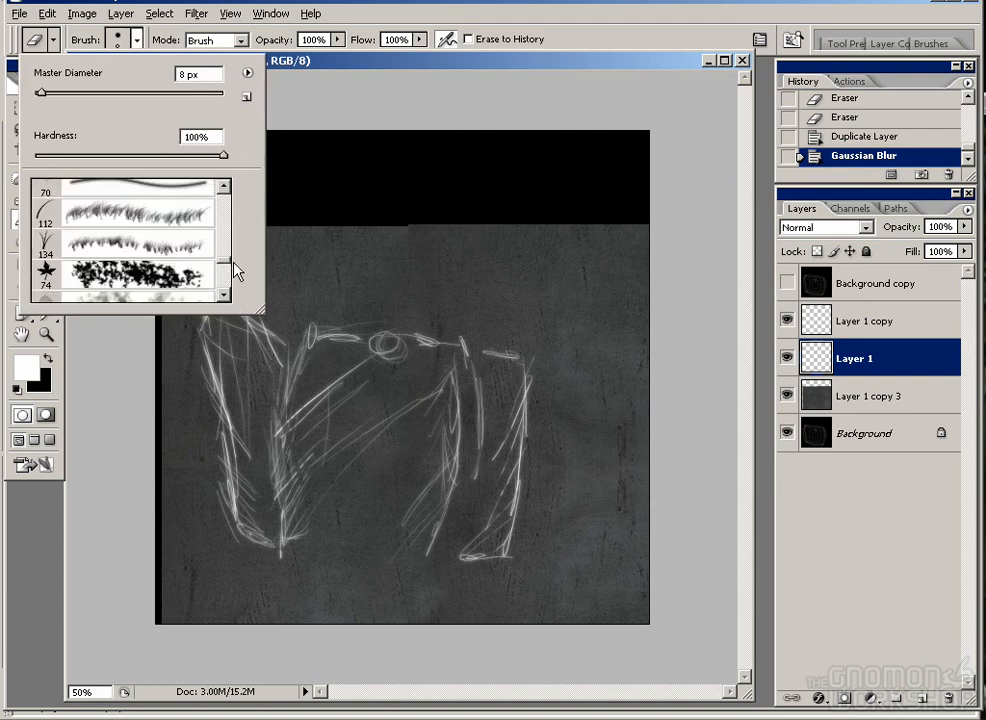
scroll(236, 270, "up", 3)
left_click_drag(250, 415, 205, 320)
key("ctrl+z")
Step: Choose a rough, irregular textured brush tip for the Eraser
left_click(118, 40)
left_click(225, 295)
left_click(225, 295)
mouse_move(226, 264)
left_mouse_down()
mouse_move(225, 211)
mouse_move(238, 268)
left_mouse_up()
left_click(185, 222)
left_click(268, 424)
left_click(136, 40)
left_click(225, 187)
left_click(195, 207)
left_click(293, 464)
left_click(157, 309)
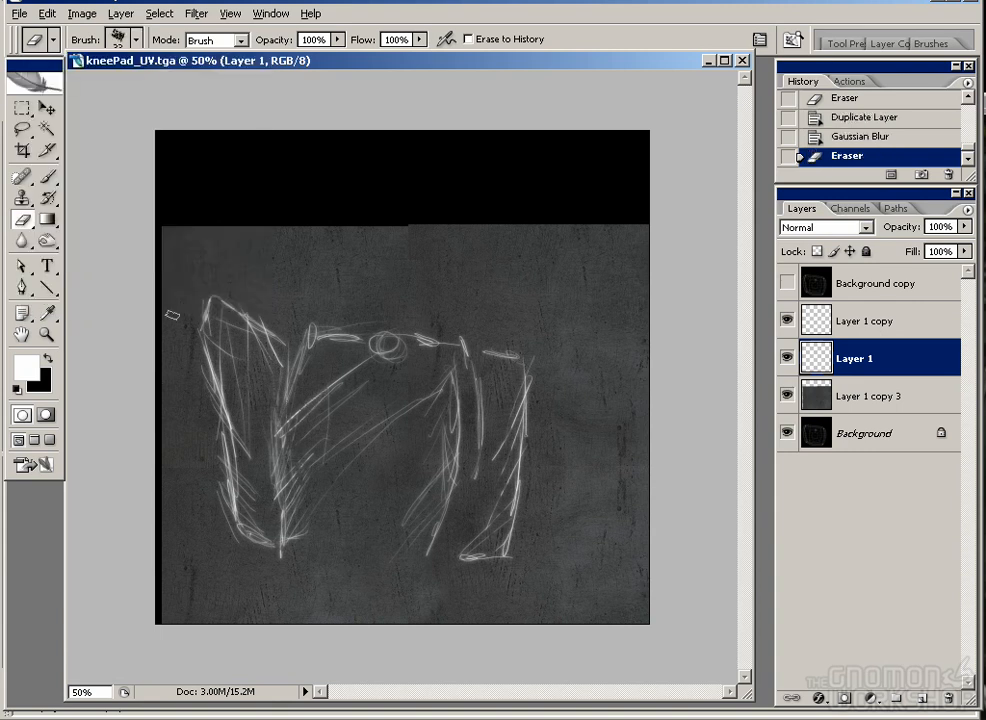
Step: Enlarge the textured Eraser tip and break up the white scratches on Layer 1 and its blurred copy
key("]")
key("]")
key("]")
mouse_move(289, 360)
left_mouse_down()
mouse_move(304, 594)
mouse_move(297, 374)
mouse_move(315, 513)
mouse_move(247, 476)
mouse_move(253, 348)
left_mouse_up()
left_click_drag(480, 400, 488, 466)
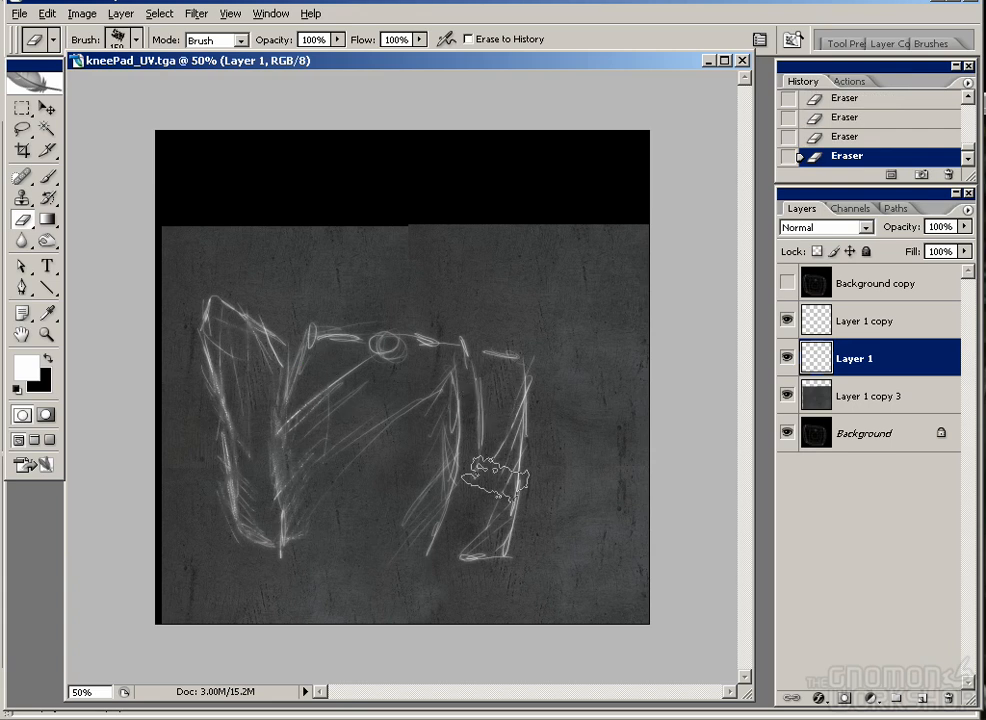
left_click(856, 321)
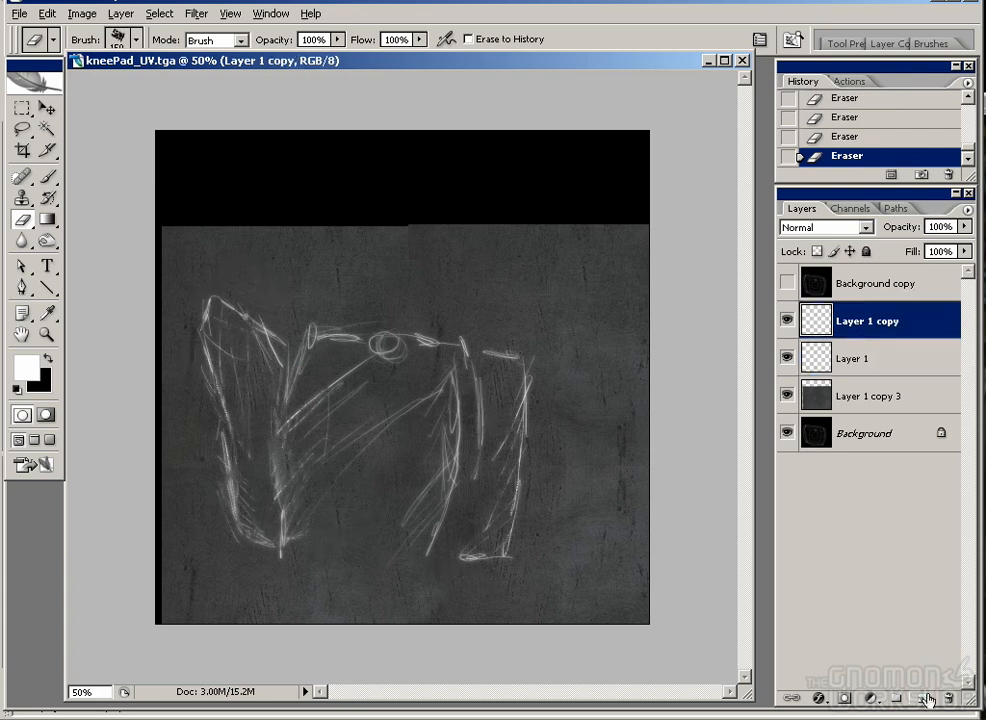
left_click(885, 362)
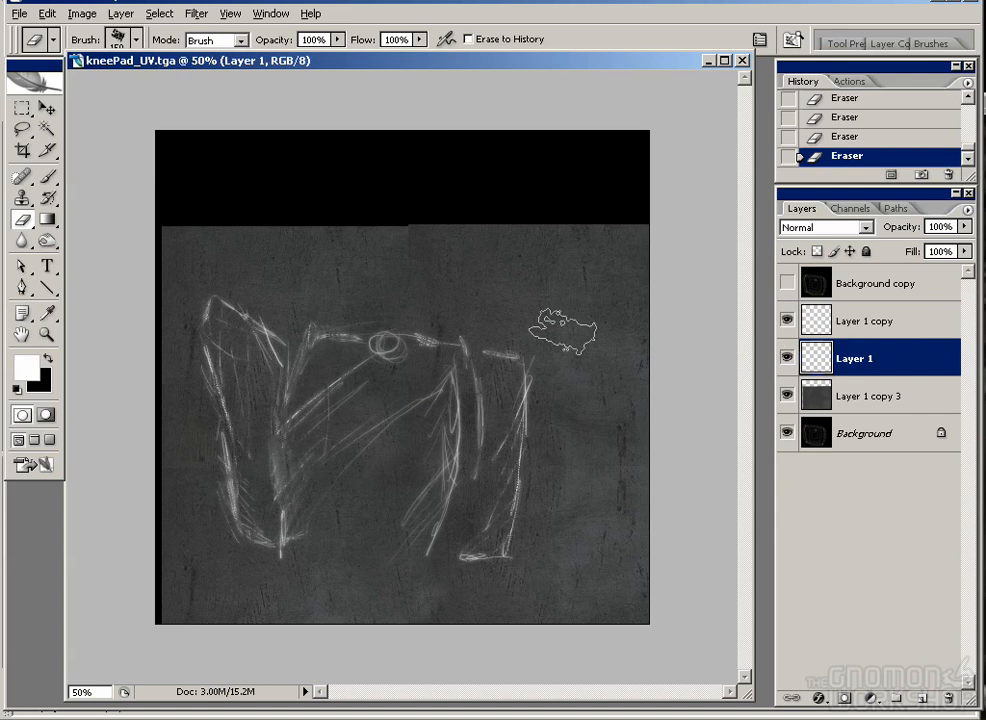
Step: Add a new layer above Layer 1 copy and set the Brush to an enlarged rough textured tip
left_click(913, 321)
key("ctrl+shift+alt+n")
key("b")
left_click(136, 42)
left_click(75, 192)
left_click_drag(354, 364, 336, 508)
key("ctrl+z")
key("bracketright")
key("bracketright")
Step: Paint dense white textured hatching down both side edges of the knee pad's centre panel
left_click_drag(274, 406, 308, 352)
left_click_drag(282, 420, 328, 362)
left_click_drag(286, 414, 322, 372)
mouse_move(318, 370)
left_mouse_down()
mouse_move(296, 398)
mouse_move(287, 452)
mouse_move(346, 478)
mouse_move(298, 554)
left_mouse_up()
mouse_move(452, 456)
left_mouse_down()
mouse_move(439, 420)
mouse_move(460, 350)
left_mouse_up()
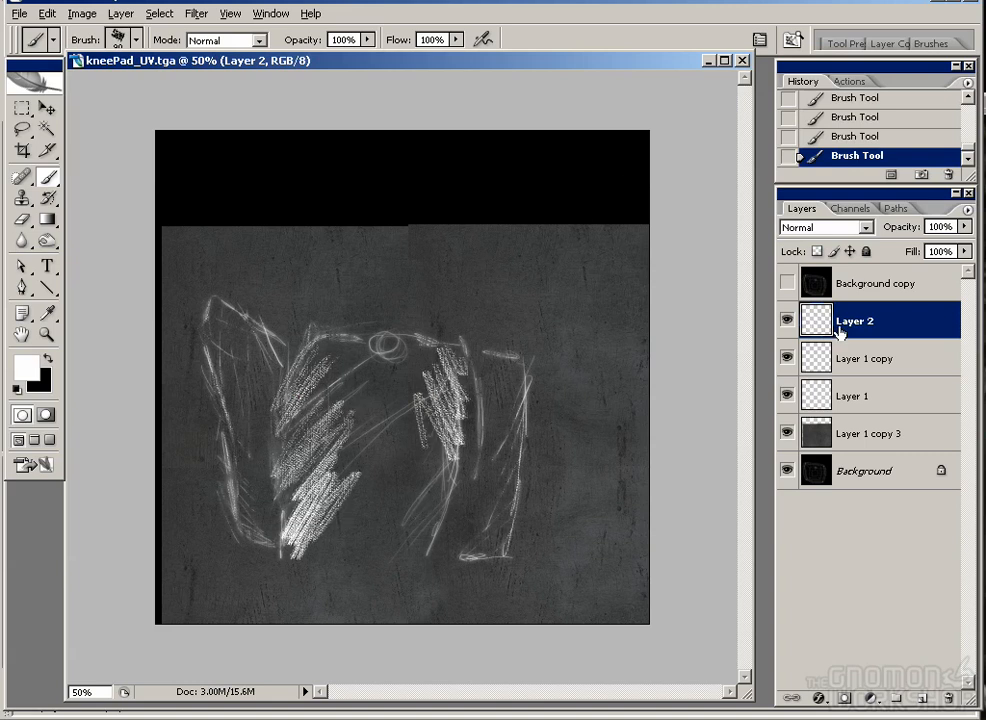
Step: Break up the white hatching on Layer 2 with the textured Eraser and lower the layer's opacity to 45%
key("e")
mouse_move(250, 390)
left_mouse_down()
mouse_move(290, 380)
mouse_move(315, 400)
mouse_move(290, 530)
mouse_move(383, 440)
left_mouse_up()
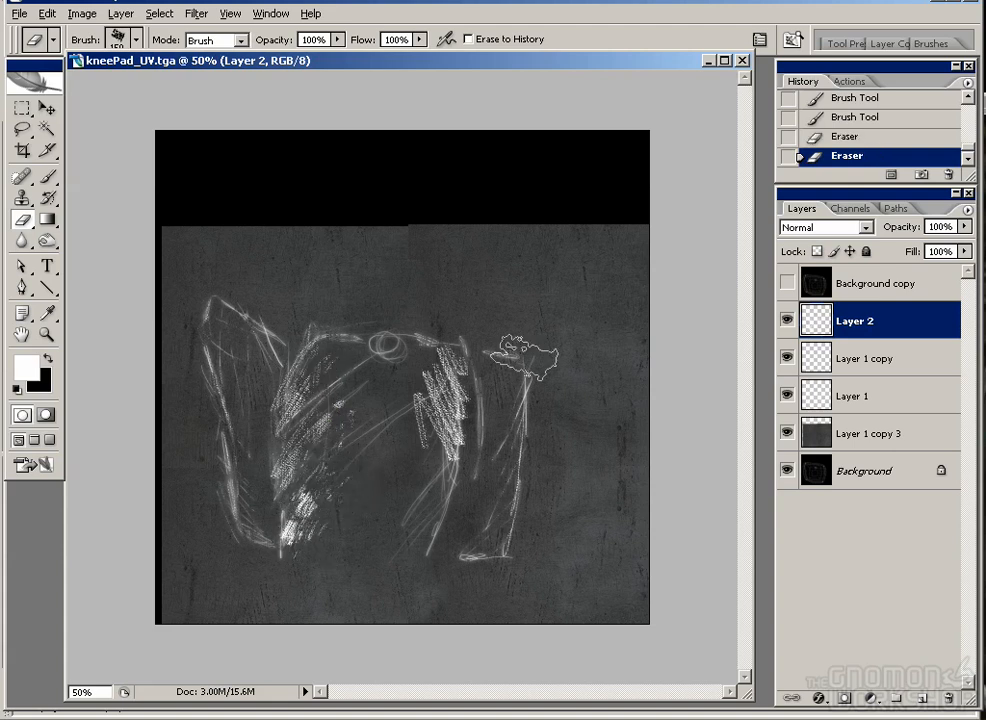
left_click_drag(444, 410, 450, 333)
left_click_drag(964, 226, 912, 250)
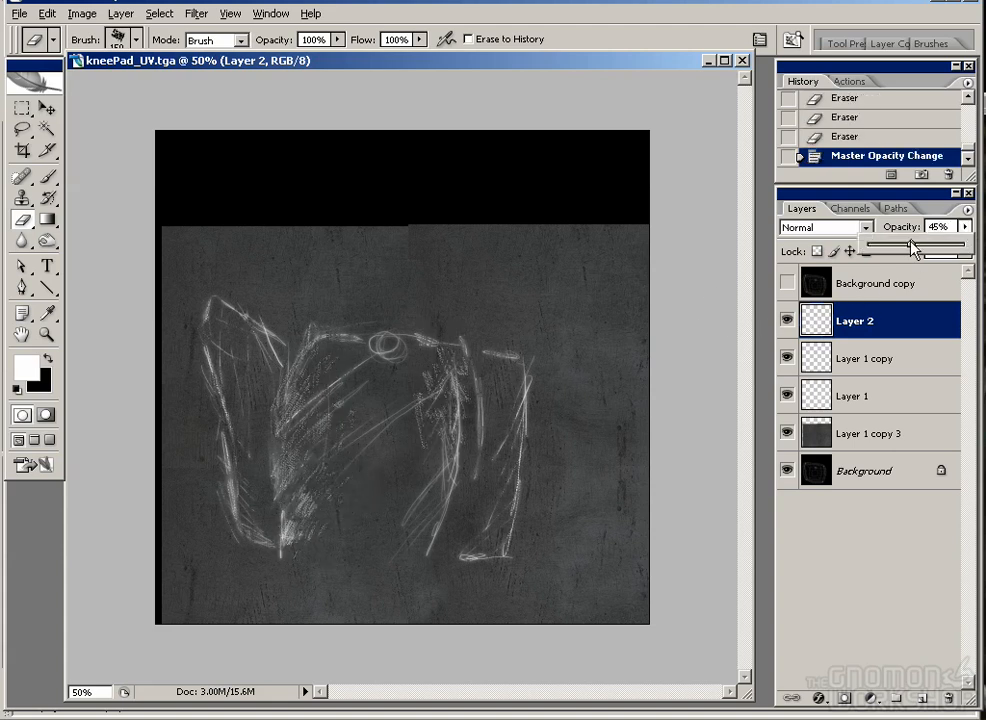
Step: Reduce Layer 1 copy's opacity and set Layer 1's opacity to 70%, using the UV wireframe as a temporary guide
left_click(796, 285)
left_click(864, 350)
left_click_drag(964, 226, 935, 248)
left_click(930, 396)
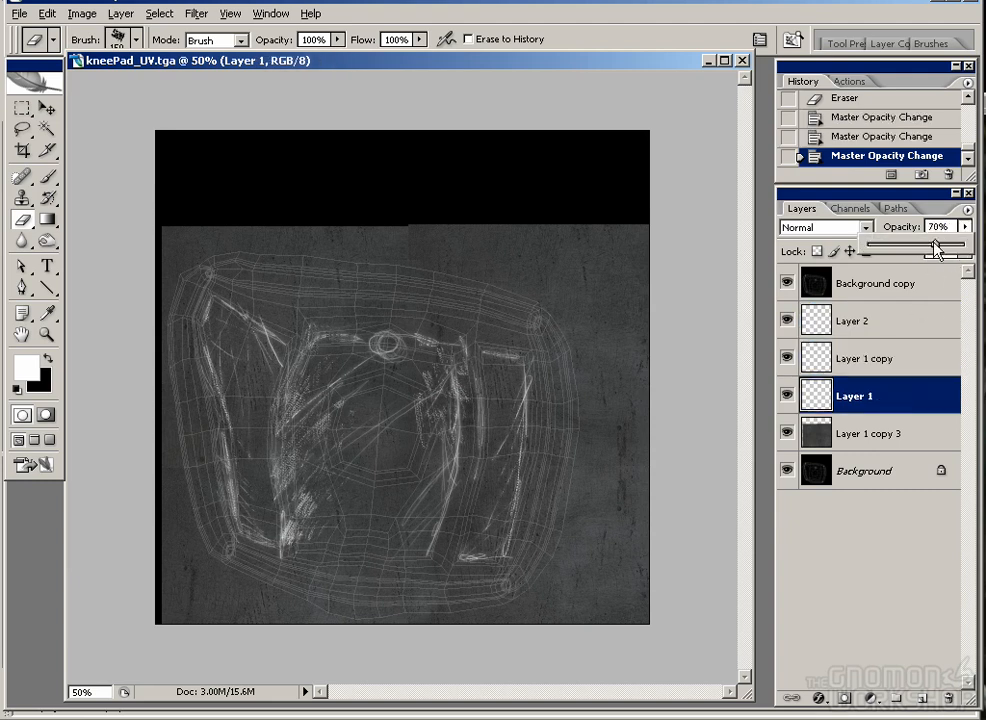
left_click(787, 284)
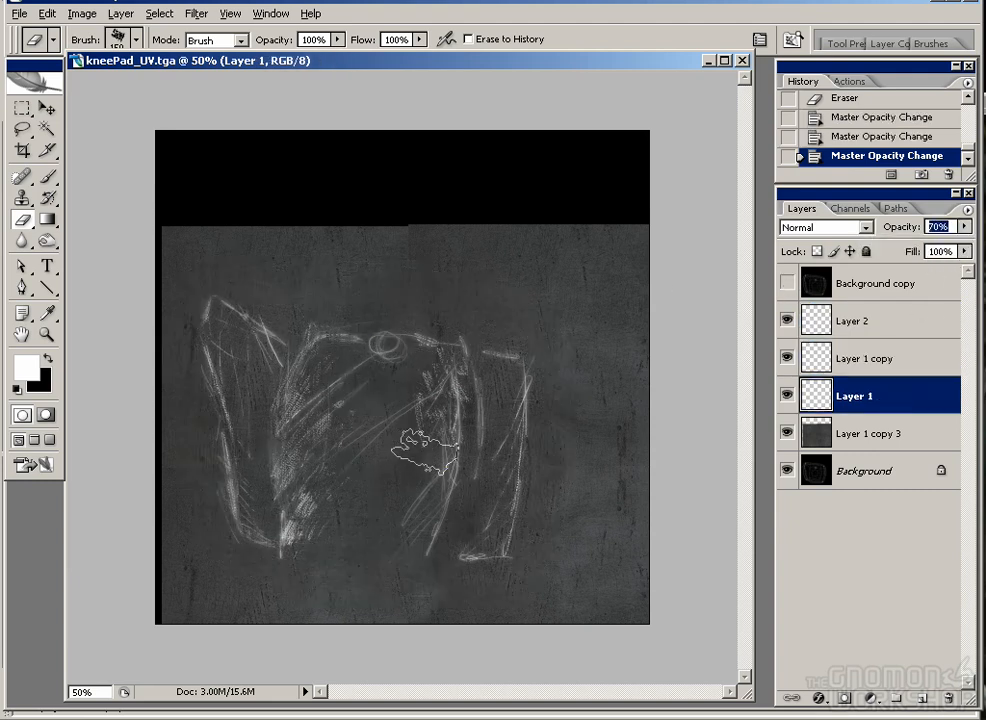
Step: Soften the scratches and circular scribble in the knee pad's centre on Layer 1 with the textured Eraser
left_click_drag(434, 447, 386, 336)
left_click_drag(387, 406, 408, 302)
left_click_drag(386, 476, 328, 214)
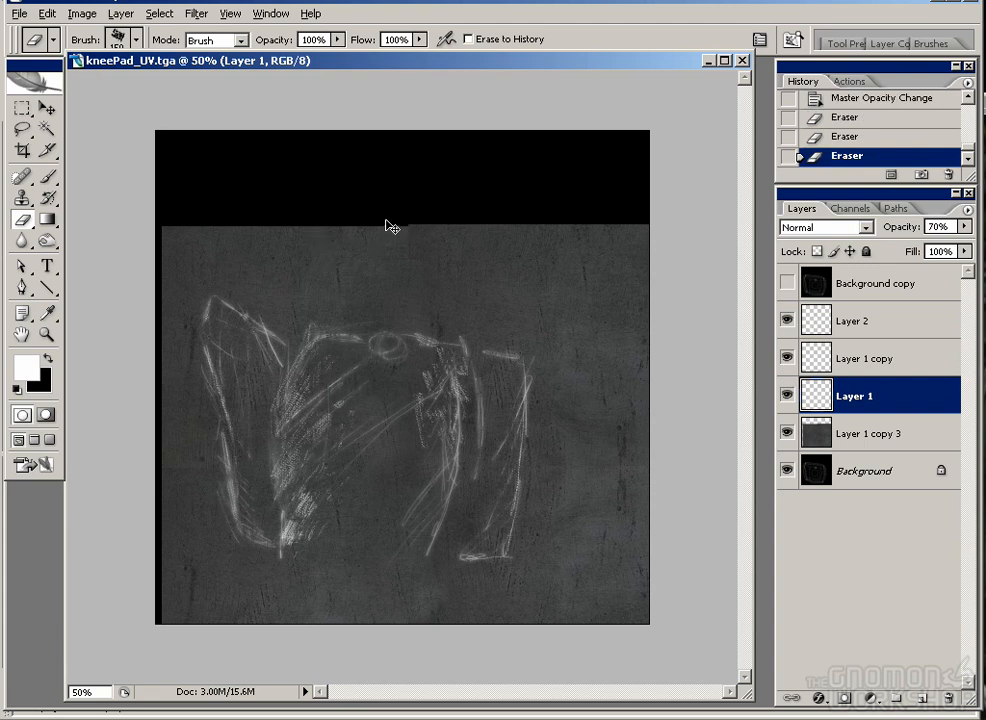
Step: Save the texture as geo_kneePad.clr_A01.tif in the geo_Costume folder under clr, with no image compression
key("ctrl+shift+s")
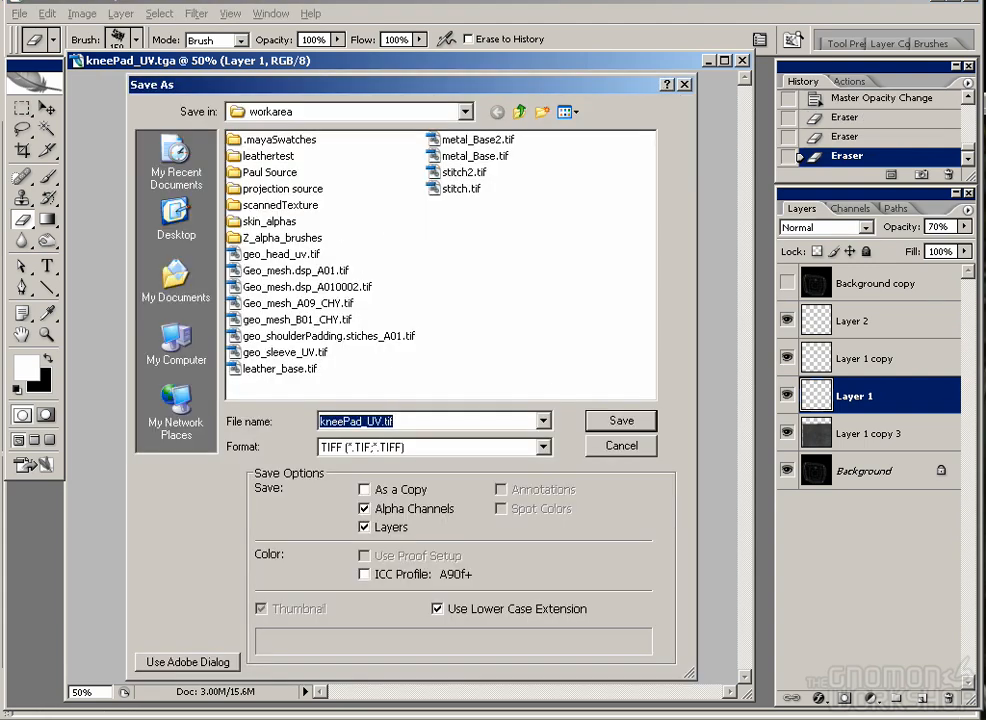
left_click(519, 111)
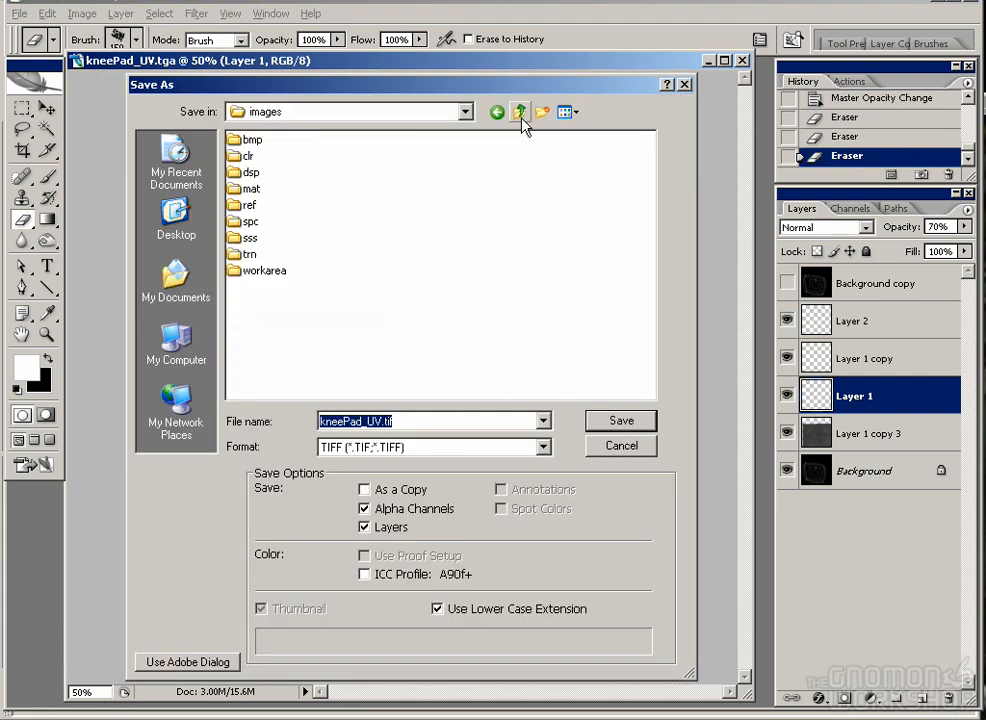
left_click(244, 157)
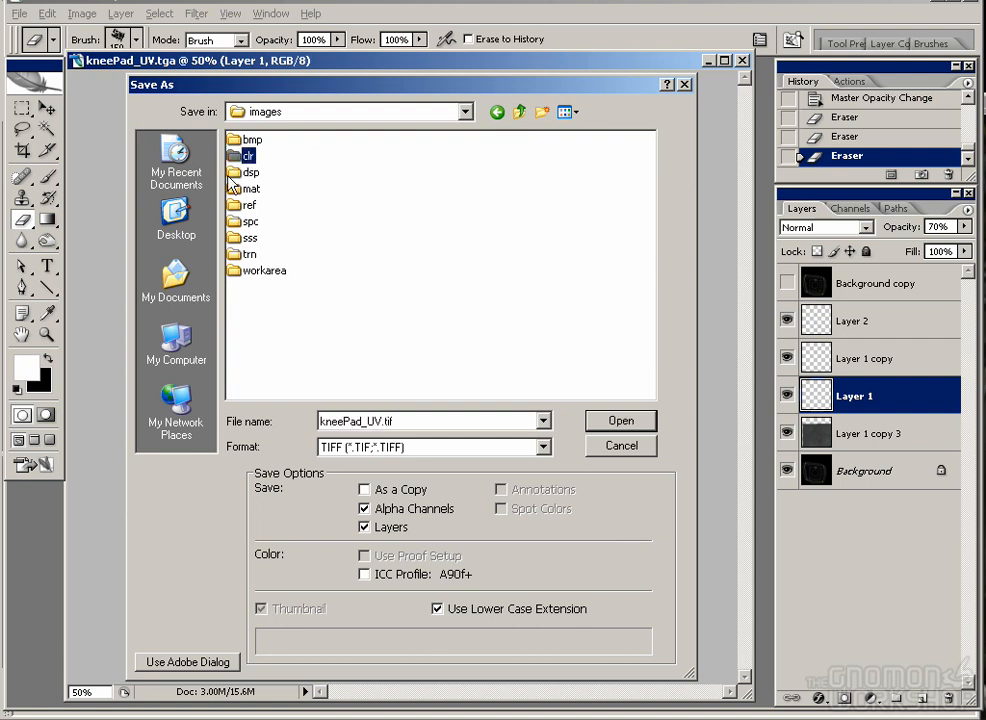
double_click(236, 157)
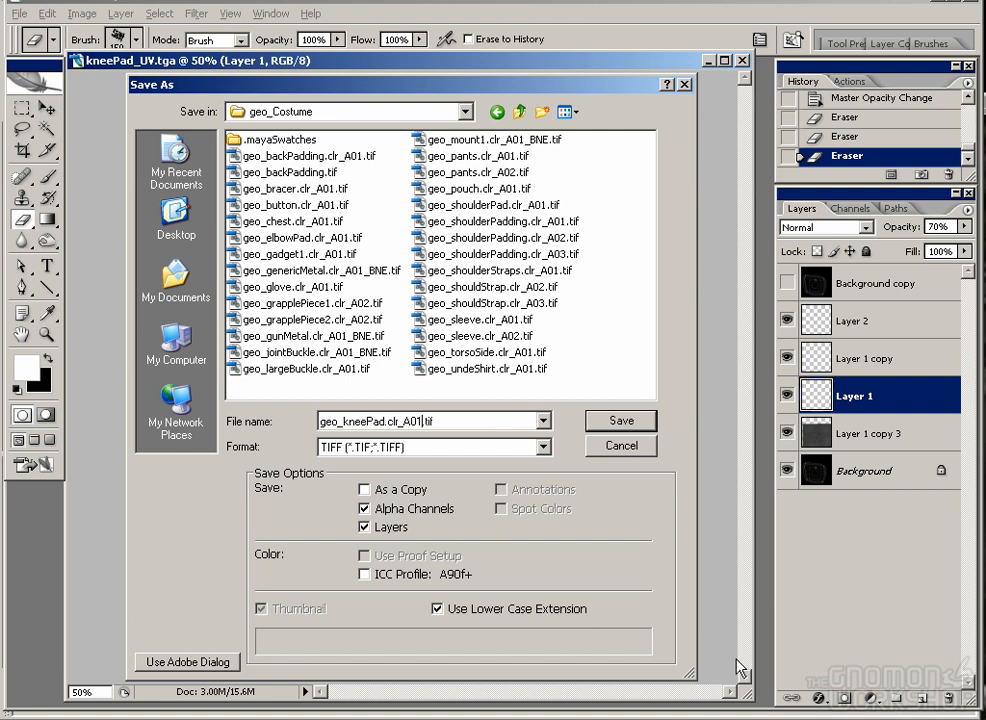
left_click(621, 420)
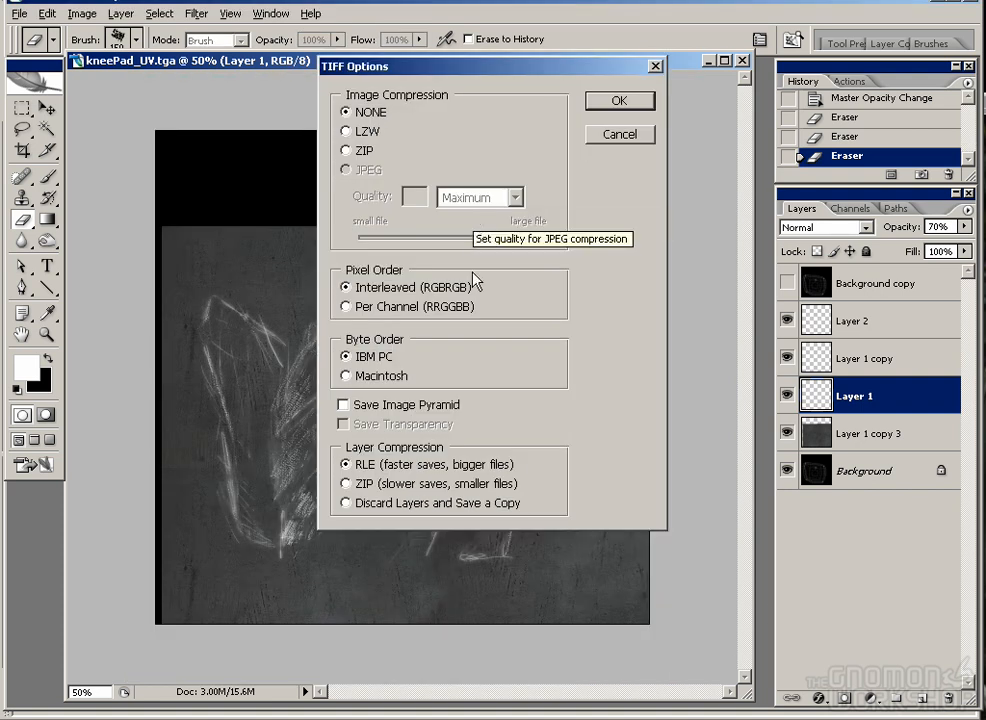
left_click(622, 102)
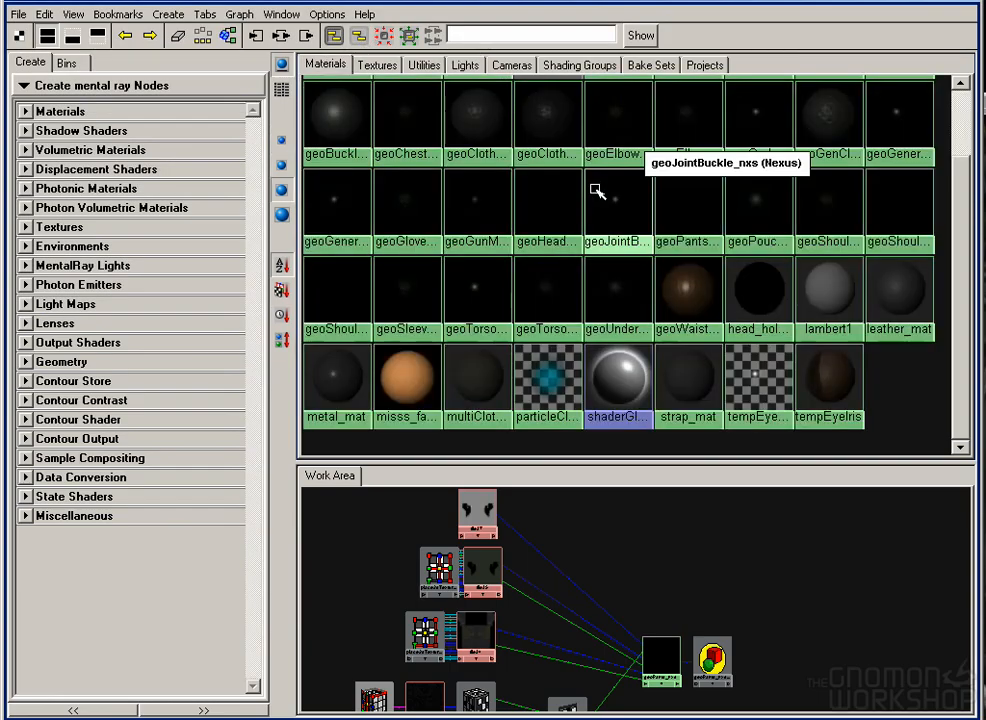
Step: Switch to Maya's Hypershade, graph the geoGenericMetal_nxs network, duplicate the material and check the copy's attributes
scroll(905, 165, "up", 1)
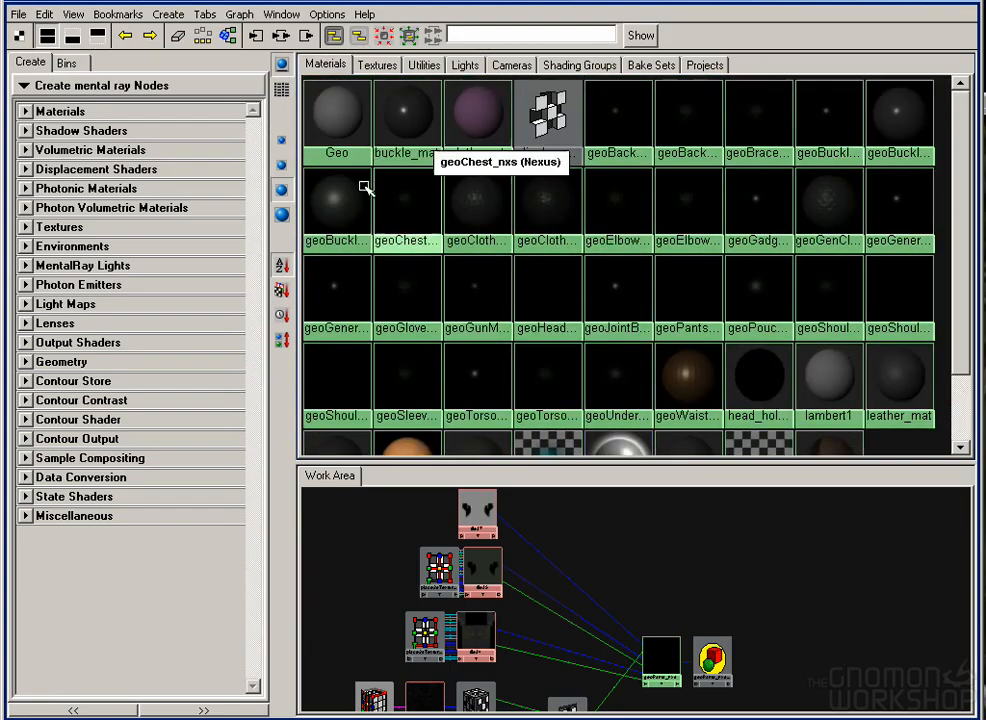
left_click(890, 200)
left_click(280, 36)
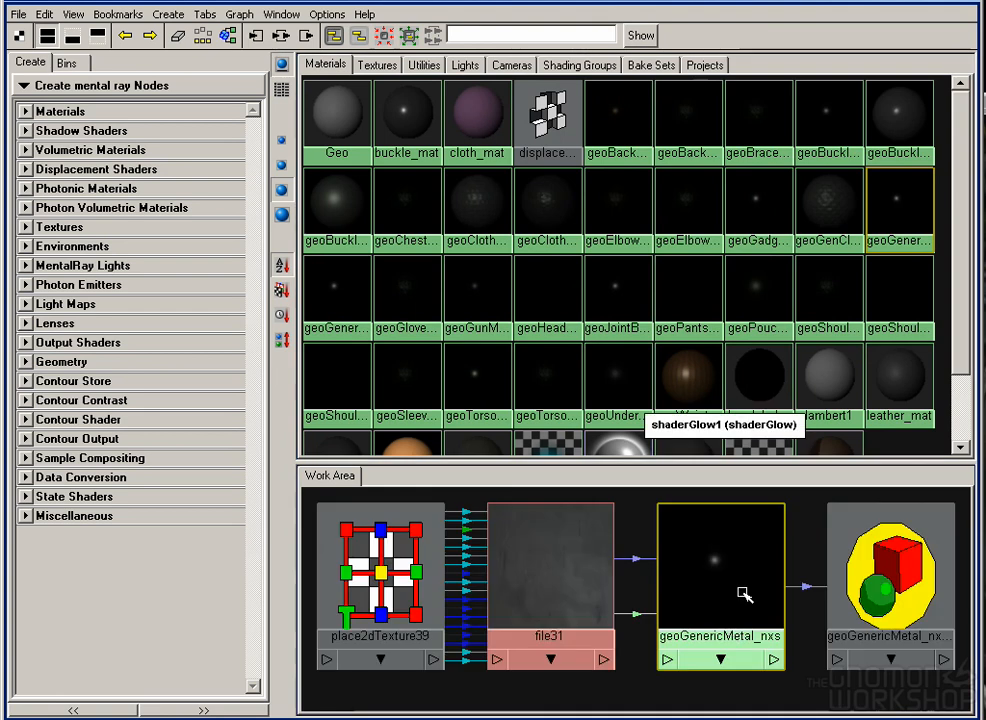
left_click_drag(736, 634, 689, 592)
key("ctrl+d")
left_click_drag(324, 520, 486, 582)
double_click(488, 583)
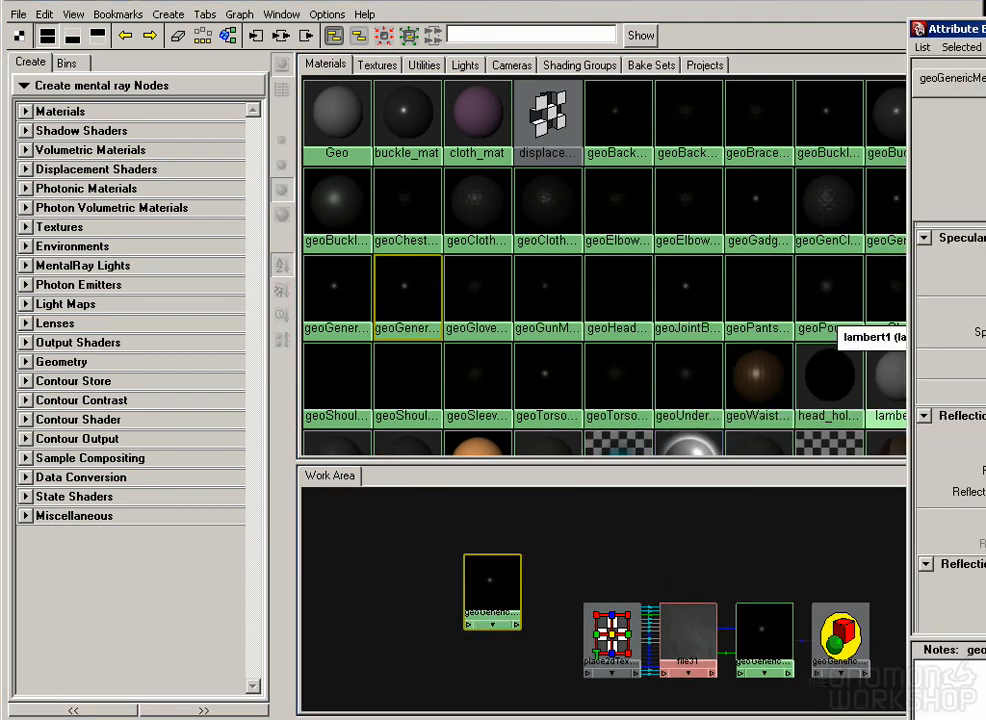
left_click_drag(980, 28, 264, 20)
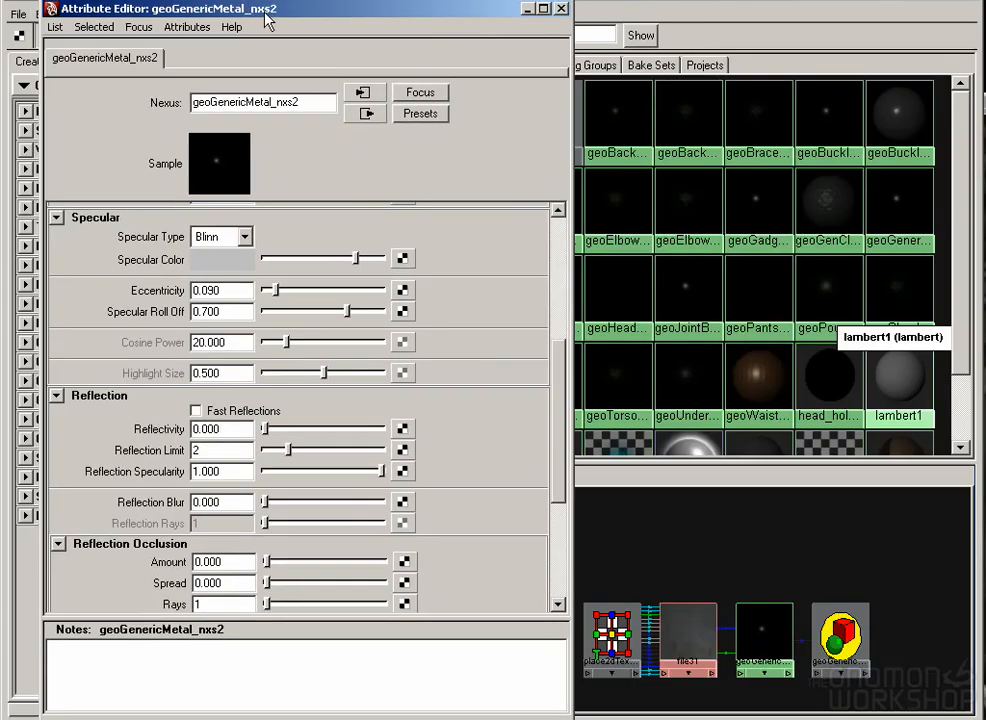
left_click_drag(557, 345, 557, 242)
left_click(728, 443)
Step: Create a 2D file texture node and set its filter type to Off
left_click(168, 14)
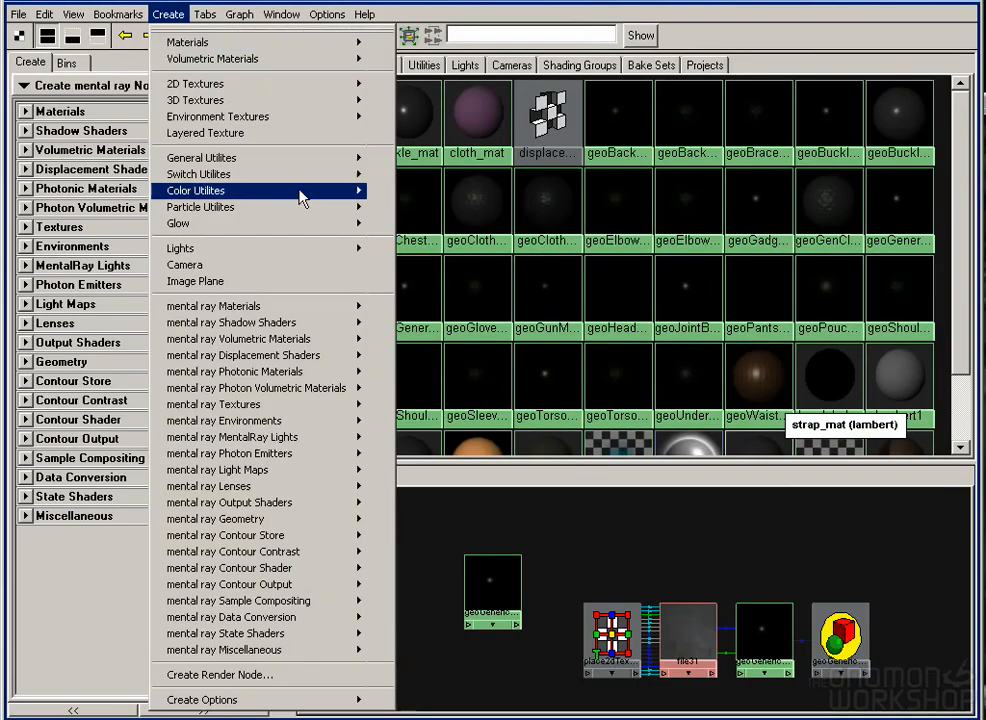
mouse_move(270, 86)
left_click(446, 142)
left_click(251, 235)
left_click(232, 249)
Step: Load geo_kneePad.clr_A01.tif from the clr geo_Costume folder as the new file texture's image
left_click(396, 302)
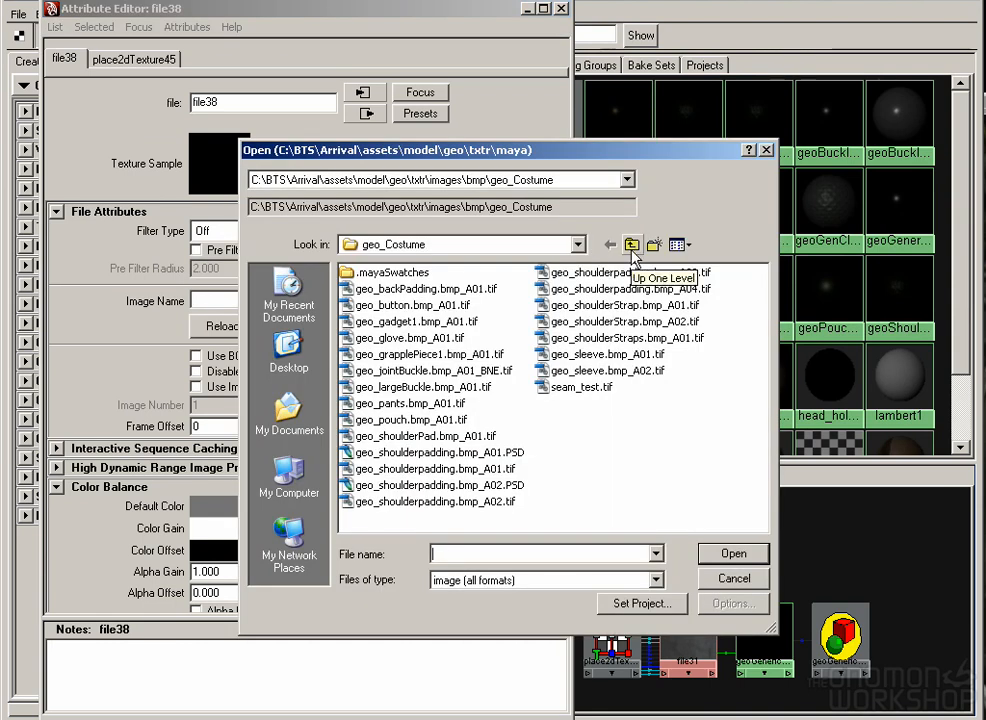
left_click(545, 244)
left_click(545, 244)
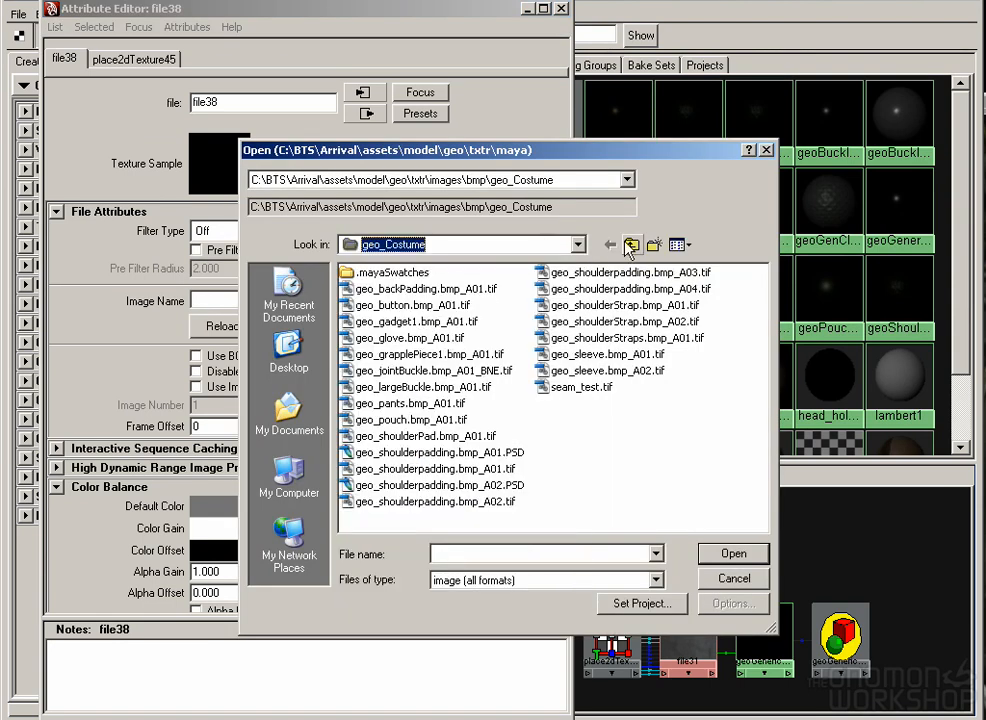
left_click(614, 244)
double_click(357, 290)
double_click(380, 280)
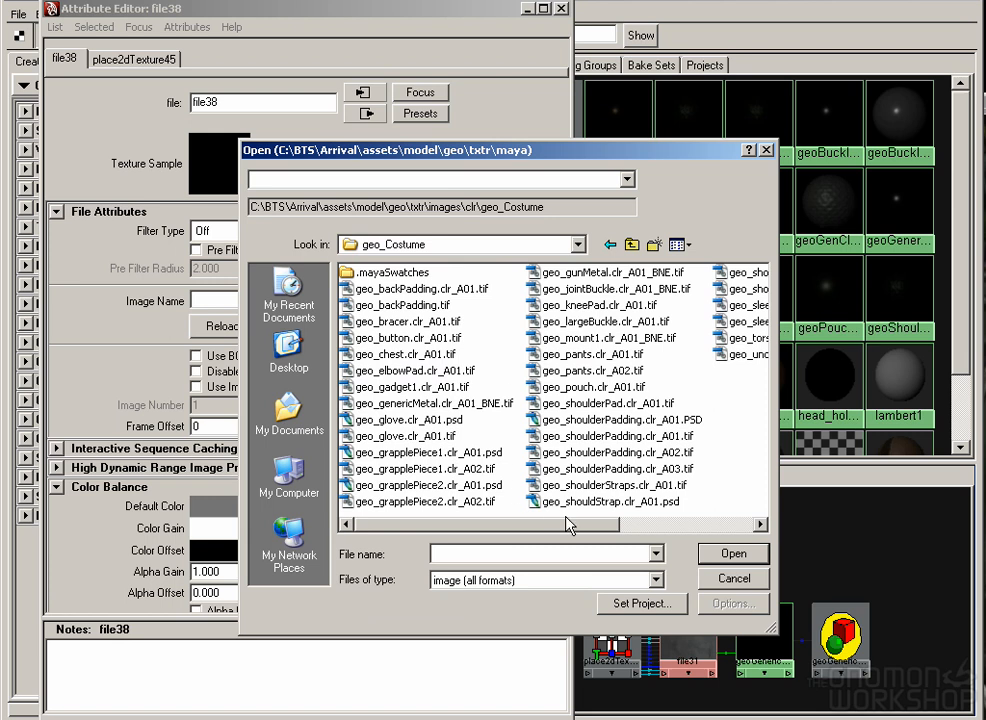
double_click(628, 305)
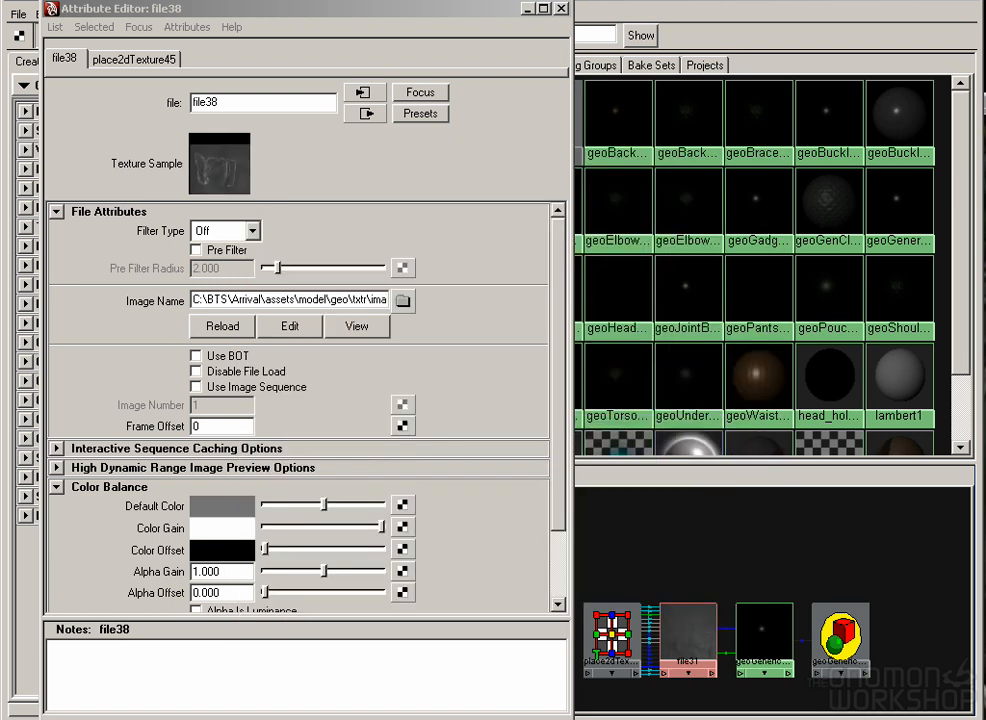
Step: Connect the knee pad file texture to the duplicated generic metal material geoGenericMetal_nxs2
left_click(496, 717)
left_click_drag(420, 650, 504, 595)
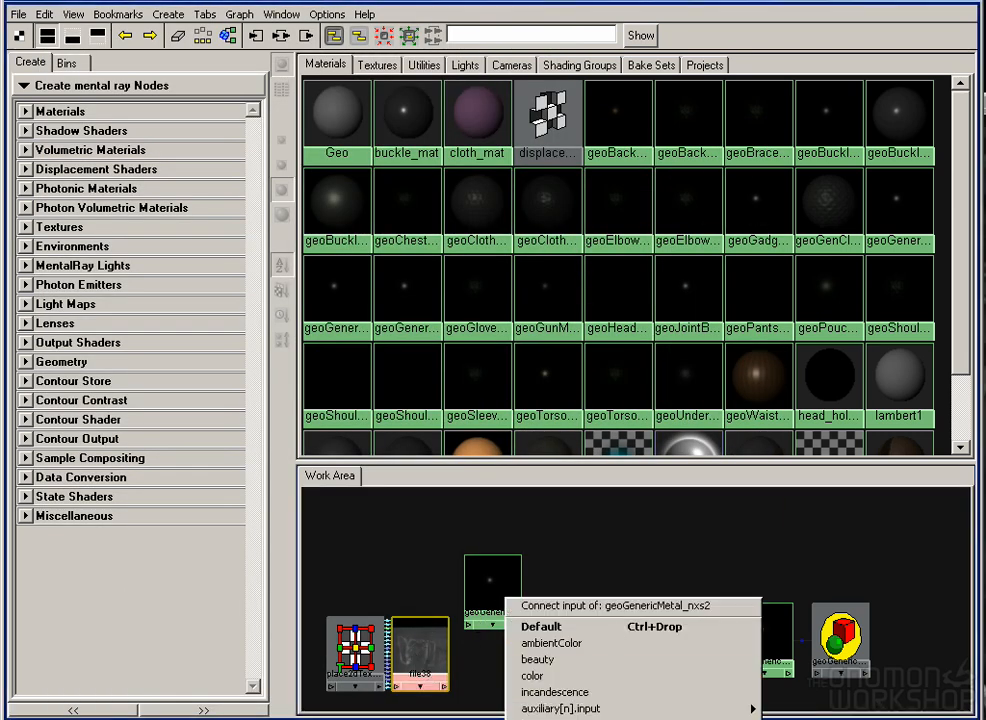
left_click(590, 532)
left_click_drag(600, 461, 612, 282)
left_click_drag(424, 480, 483, 420)
left_click(532, 512)
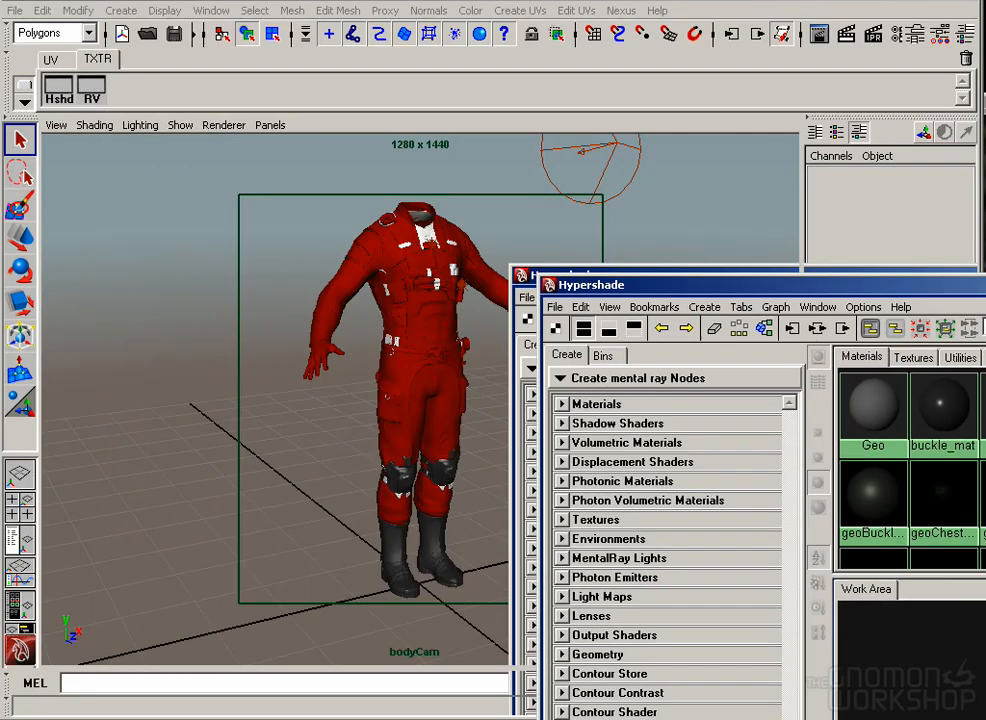
Step: Select all the knee pad pieces on both legs of the costume model
left_click(398, 453, "shift")
key("z")
left_click(443, 443, "shift")
left_click(405, 453, "shift")
left_click(451, 449, "shift")
left_click(451, 449, "shift")
left_click(451, 449, "shift")
left_click(451, 449, "shift")
left_click(451, 449, "shift")
left_click_drag(451, 449, 505, 490)
left_click(480, 490, "shift")
left_click(488, 513, "shift")
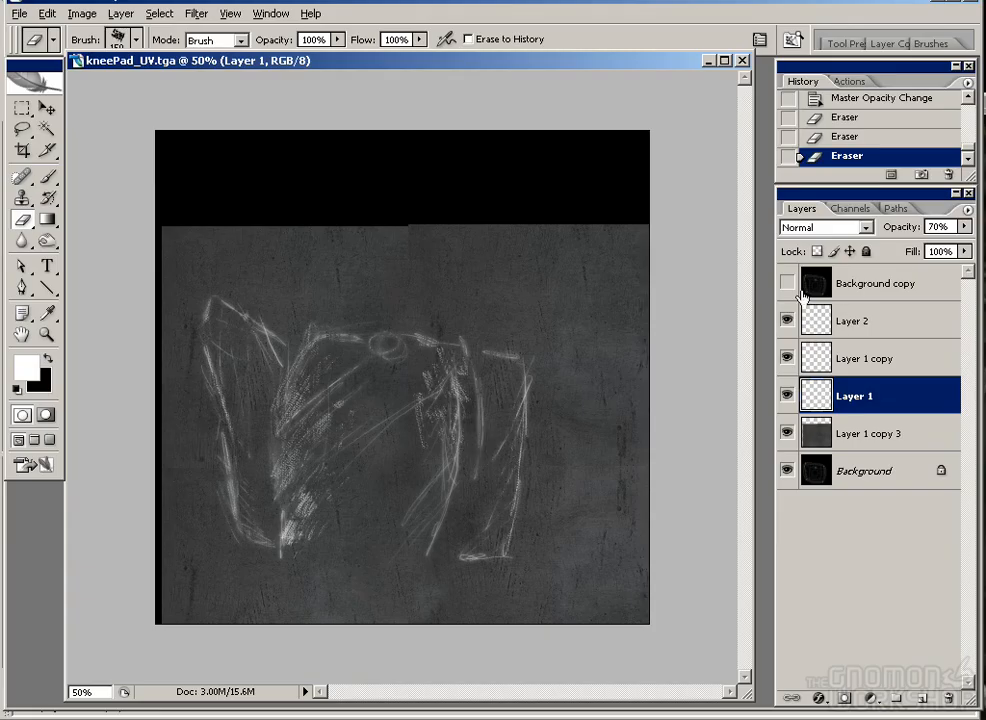
Step: In Photoshop, duplicate areas of metal on Layer 1 copy 3 upward to fill the black top strip, using the UV wireframe as a temporary guide
left_click(802, 292)
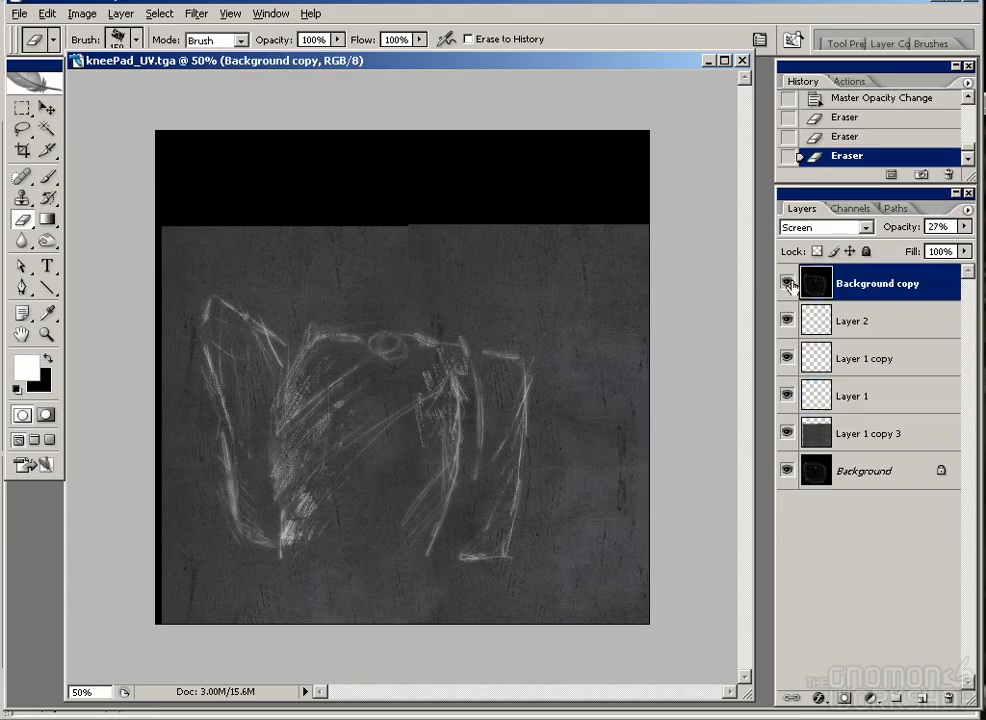
left_click(787, 283)
left_click(870, 433)
key("m")
left_click_drag(509, 238, 640, 446)
key("v")
left_click_drag(563, 392, 477, 306)
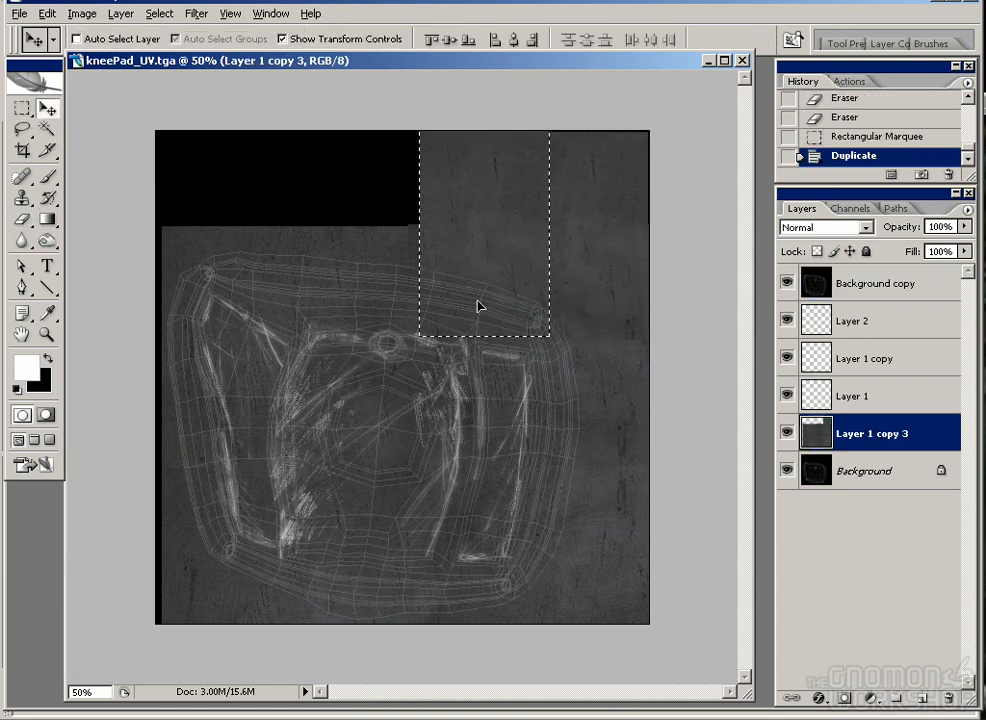
key("ctrl+d")
left_click(789, 284)
Step: Save the extended knee pad texture over geo_kneePad.clr_A01.tif in the clr geo_Costume folder
key("ctrl+shift+s")
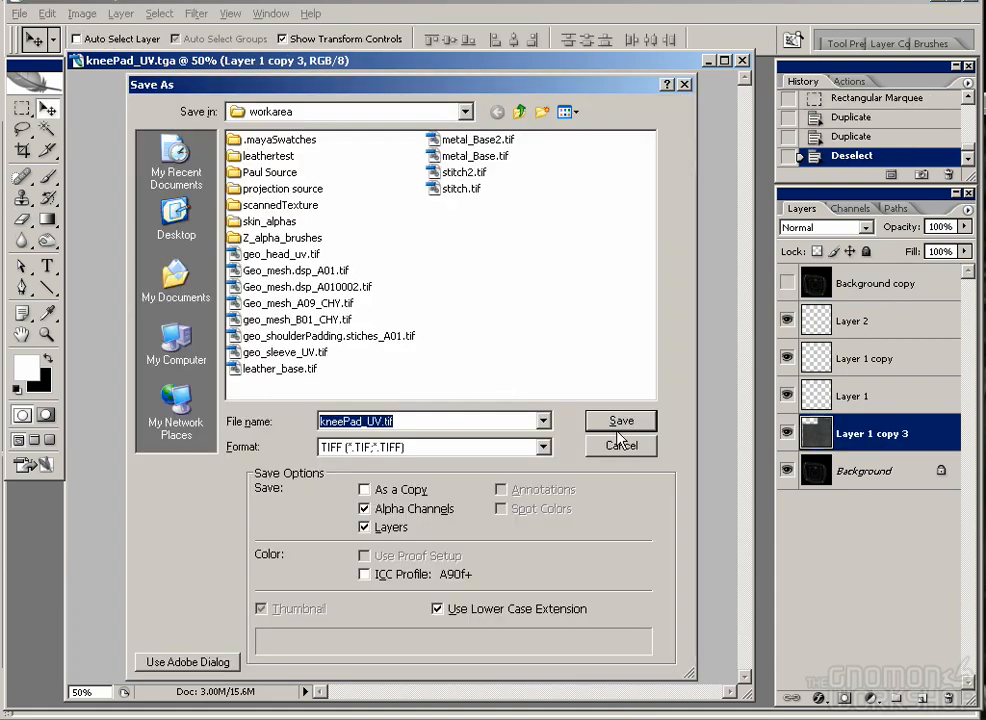
left_click(521, 113)
double_click(252, 152)
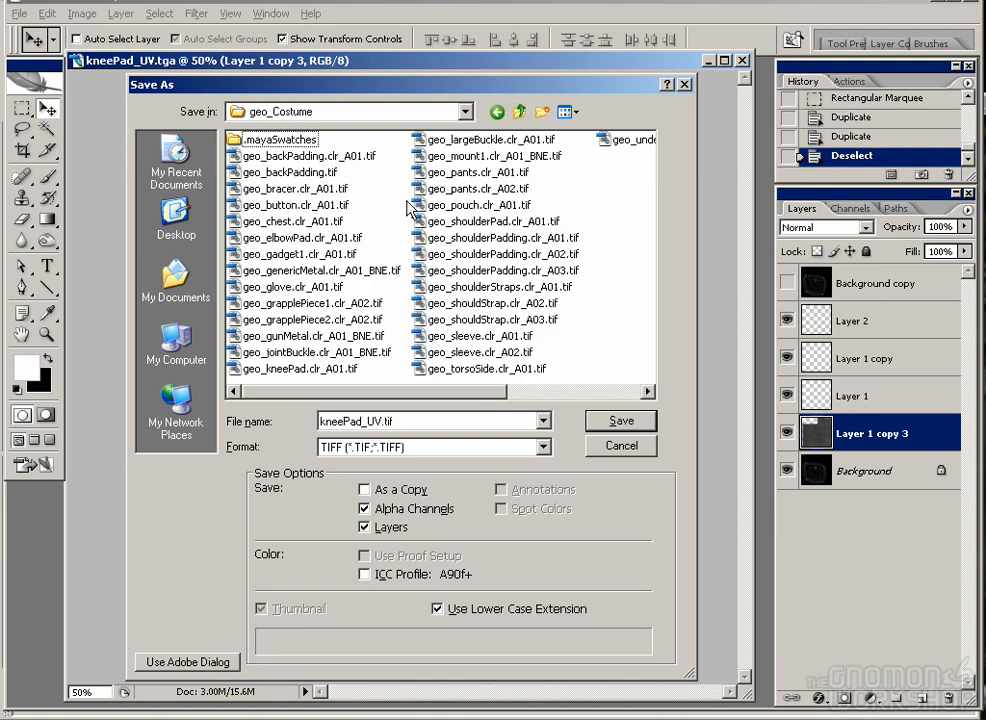
left_click(298, 368)
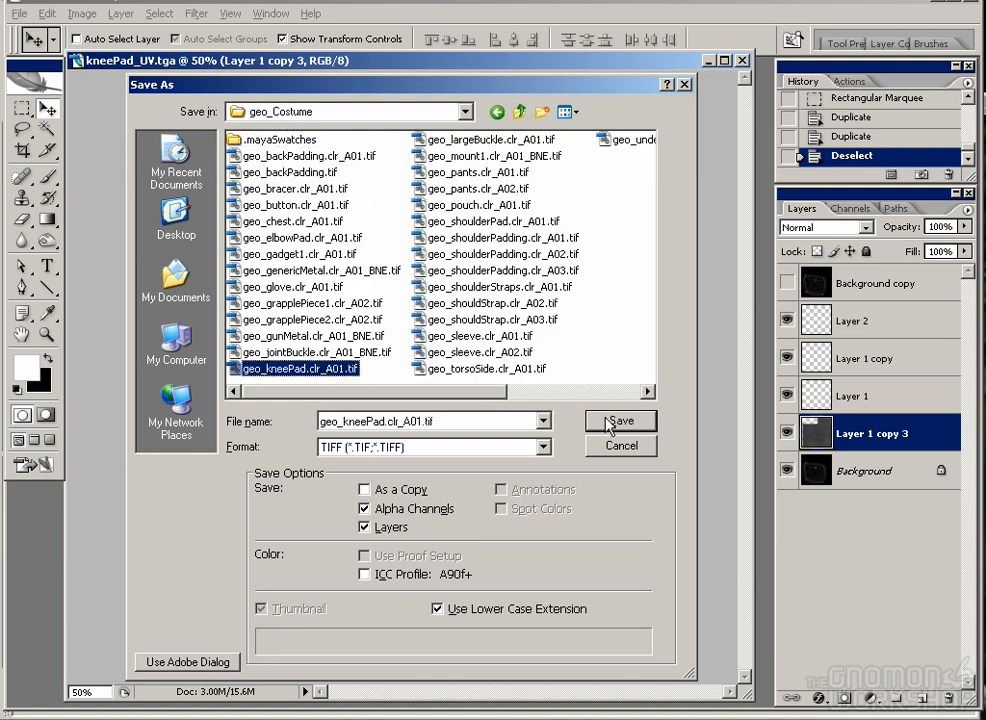
left_click(619, 420)
left_click(805, 610)
left_click(436, 510)
left_click(619, 421)
left_click(788, 605)
left_click(623, 101)
Step: Close the knee pad document and open another image file
key("ctrl+w")
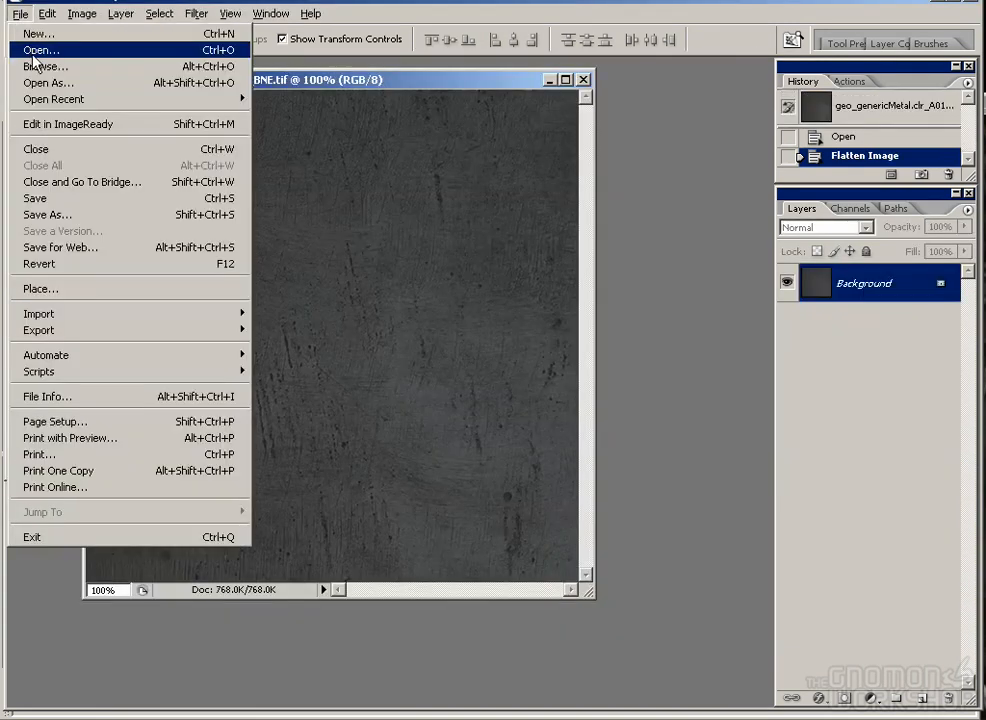
left_click(44, 48)
double_click(290, 421)
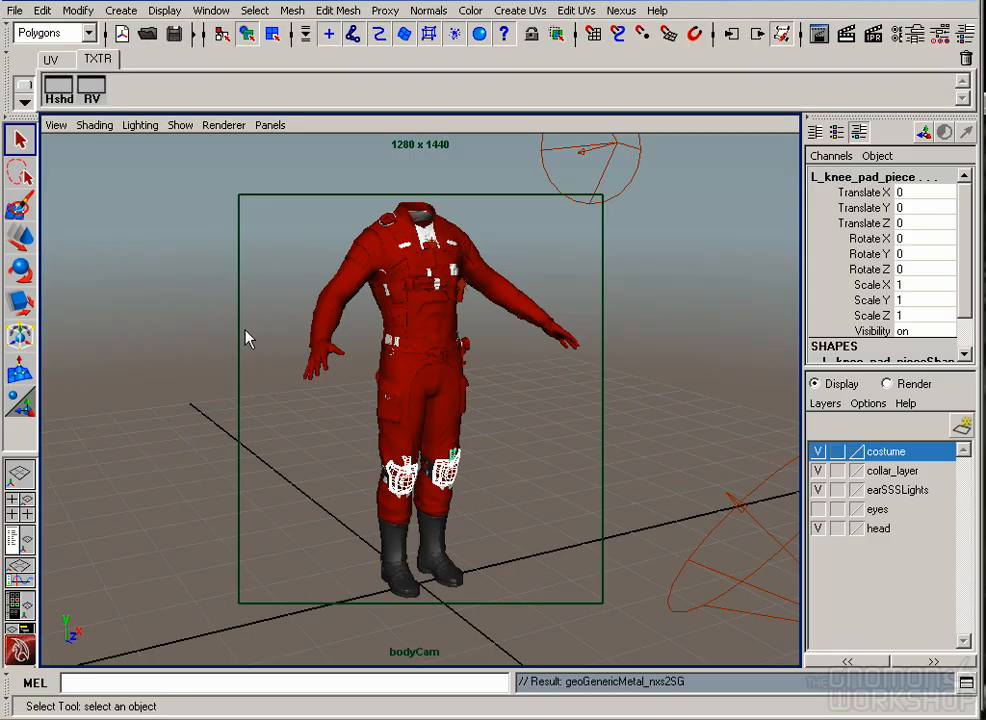
Step: Back in Maya, assign the duplicated generic metal material to the selected knee pad pieces
left_click(68, 95)
right_click(493, 408)
left_click(500, 366)
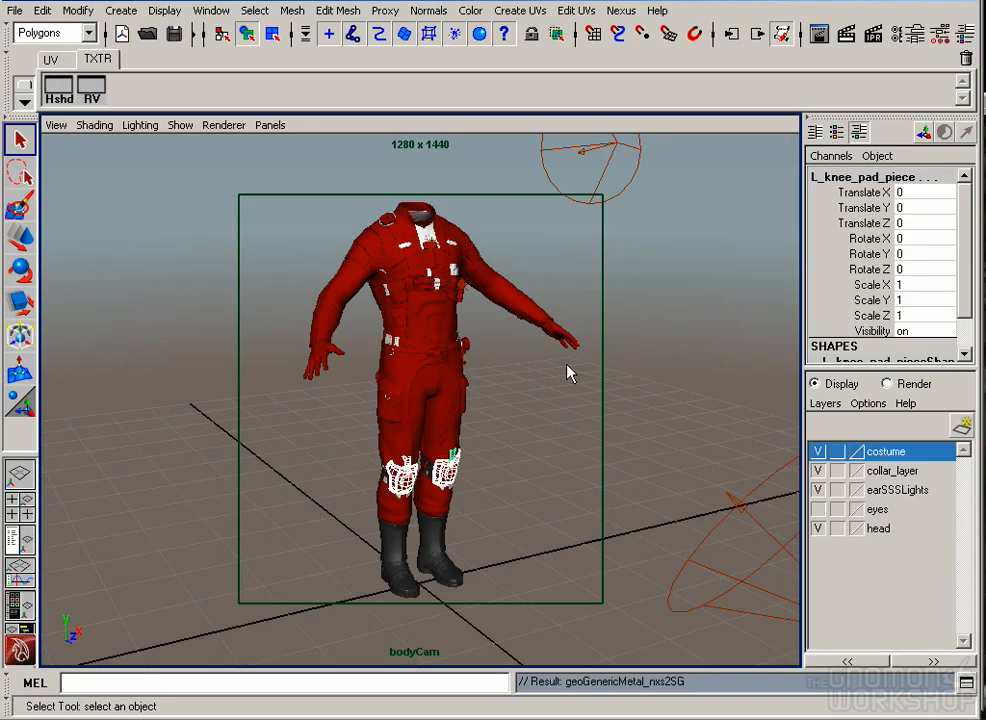
left_click(568, 370)
Step: Render a region around both knees with mental ray and inspect the knee pads
left_click(92, 97)
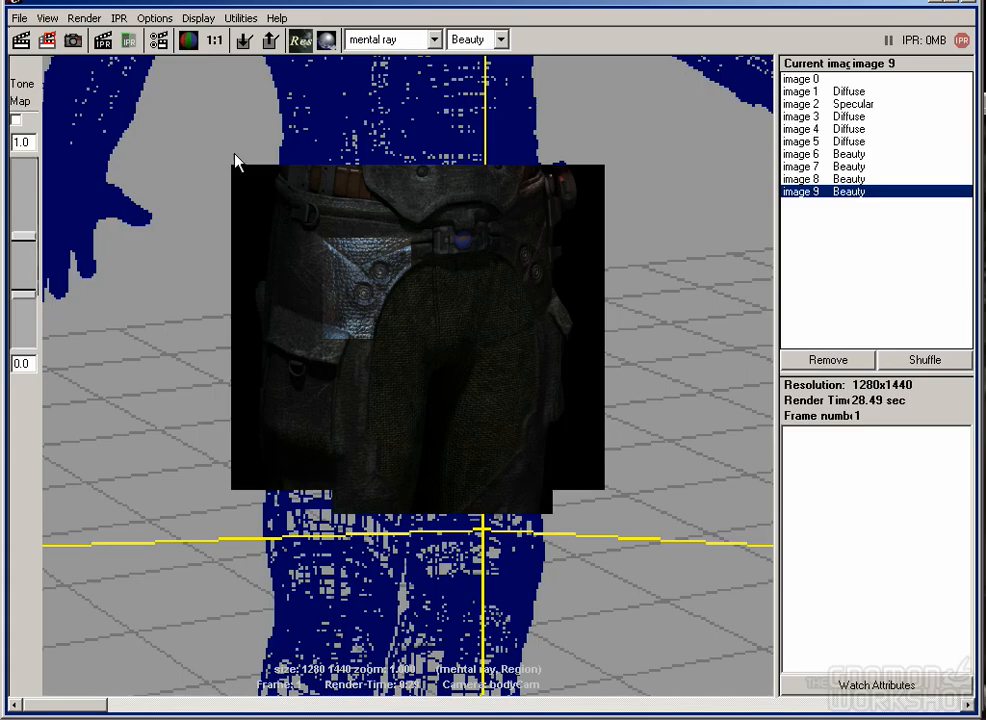
left_click_drag(242, 327, 613, 531)
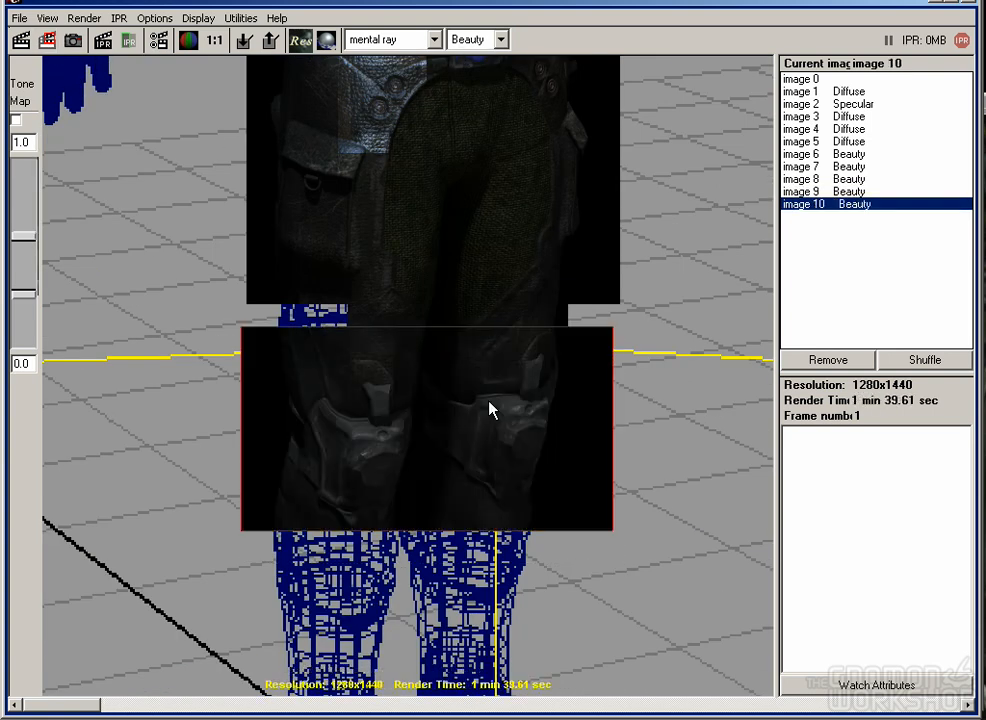
left_click_drag(463, 494, 484, 414)
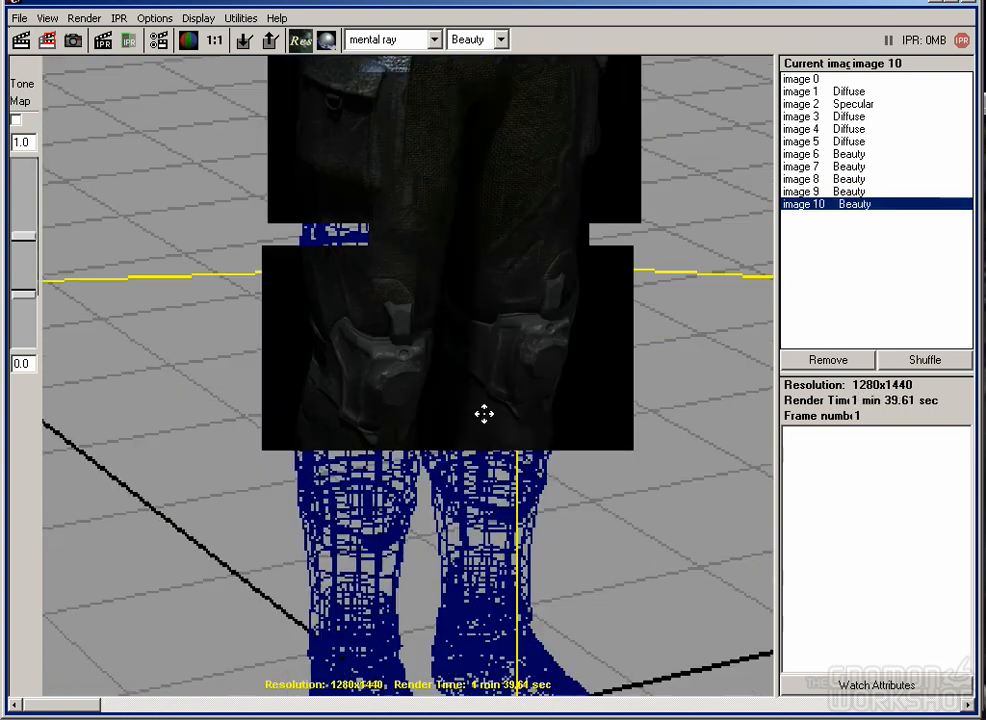
Step: Close the render view, select the main knee pad on each leg and smooth both meshes
left_click(933, 4)
left_click(408, 482)
left_click(444, 474, "shift")
left_click(293, 11)
left_click(326, 111)
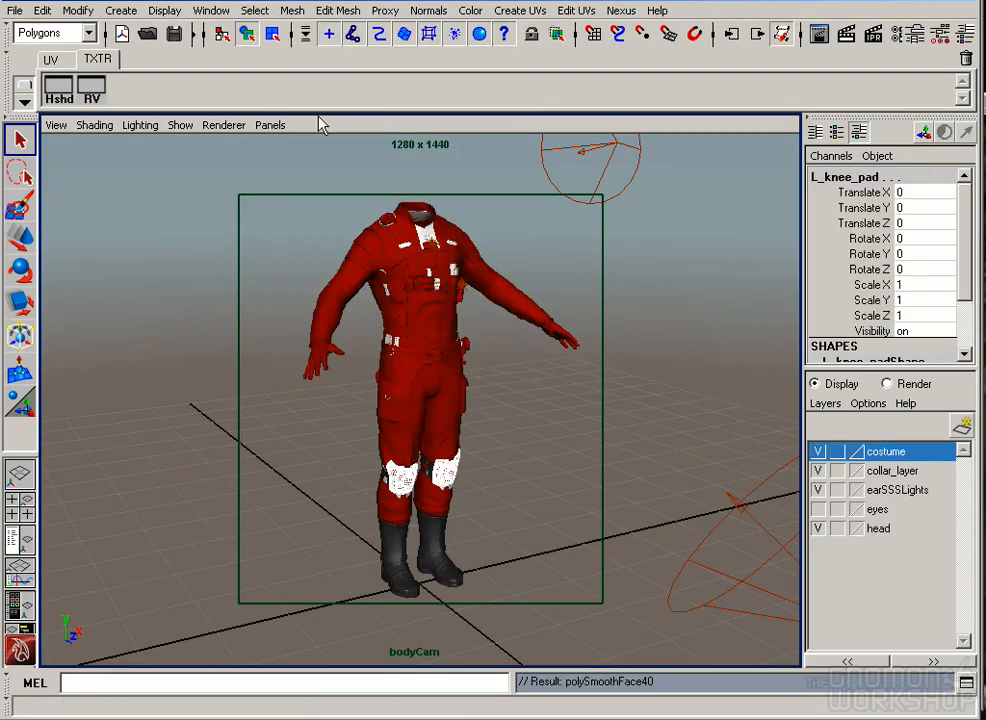
Step: Switch to Photoshop and turn on the Background copy wireframe layer over the knee pad colour map
left_click(322, 362)
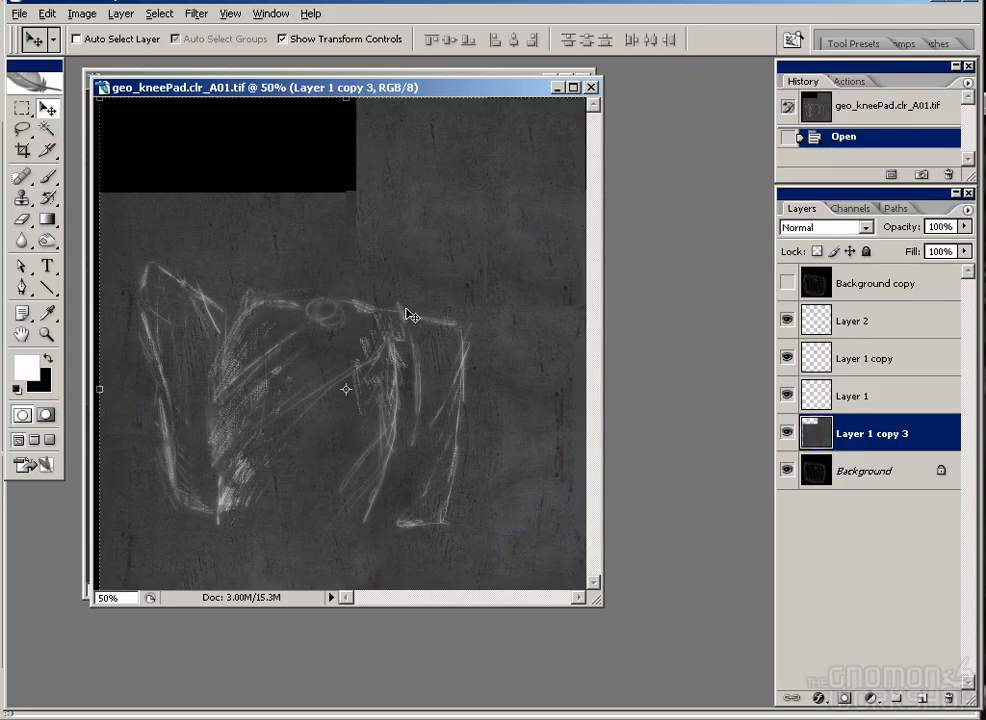
left_click(787, 283)
key("ctrl+plus")
key("ctrl+plus")
left_click_drag(337, 391, 585, 339)
Step: Erase parts of the painted edge scratches on Layer 2, Layer 1 copy and Layer 1 to break them up
left_click(855, 321)
key("e")
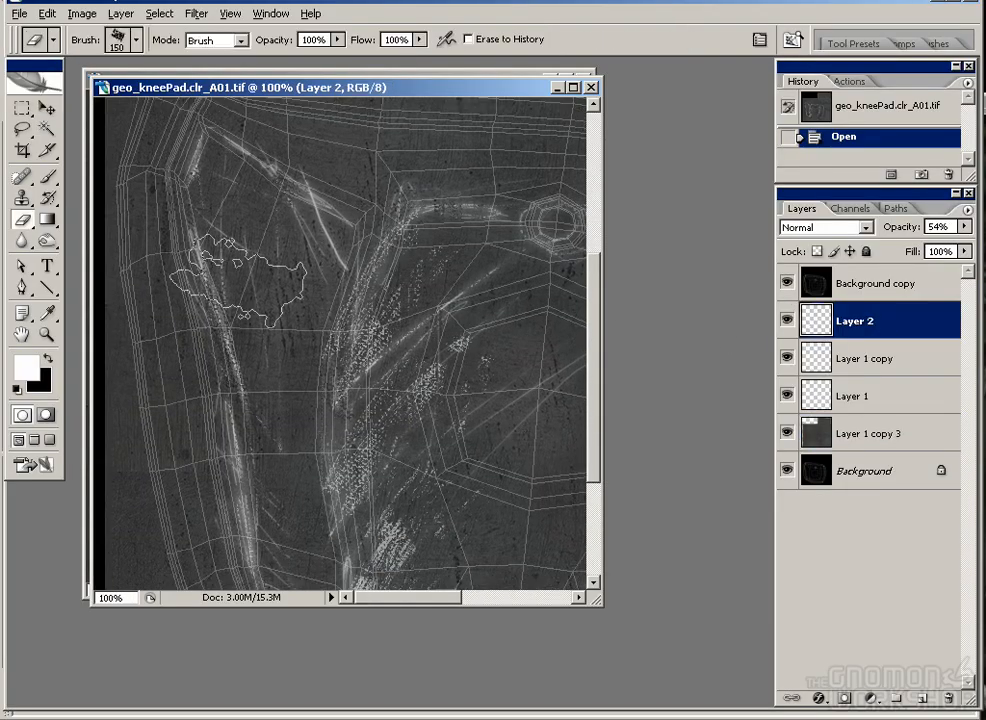
left_click(280, 205)
left_click(865, 358)
left_click(265, 222)
left_click(855, 396)
left_click_drag(328, 250, 304, 246)
left_click(304, 246)
left_click(214, 162)
mouse_move(301, 586)
left_mouse_down()
mouse_move(280, 430)
mouse_move(143, 581)
left_mouse_up()
left_click_drag(545, 491, 309, 395)
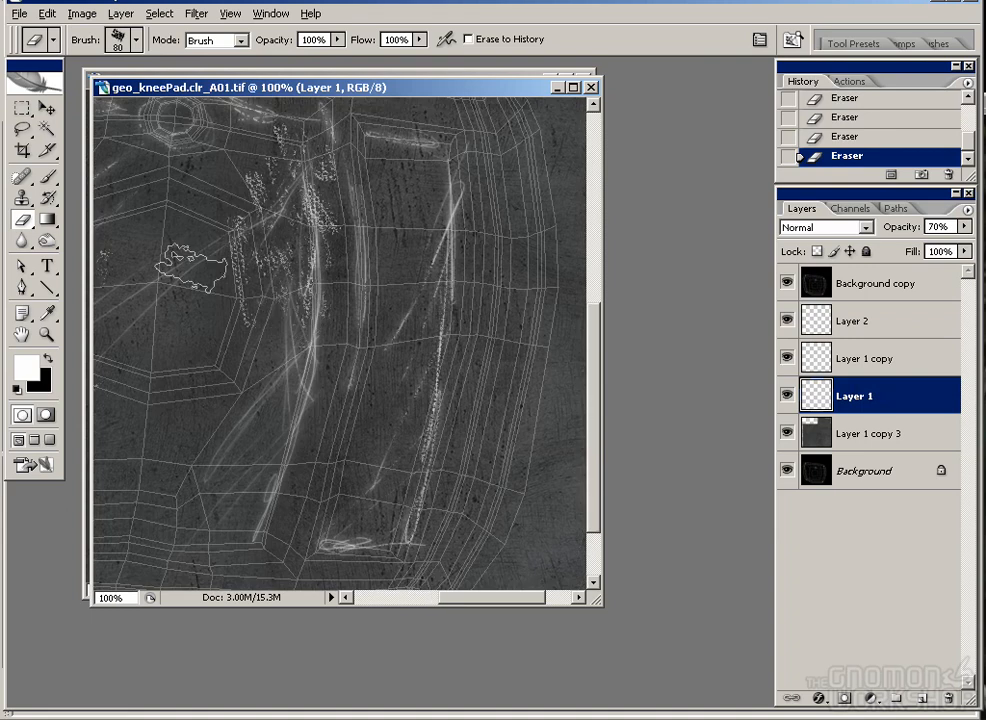
left_click_drag(378, 259, 528, 306)
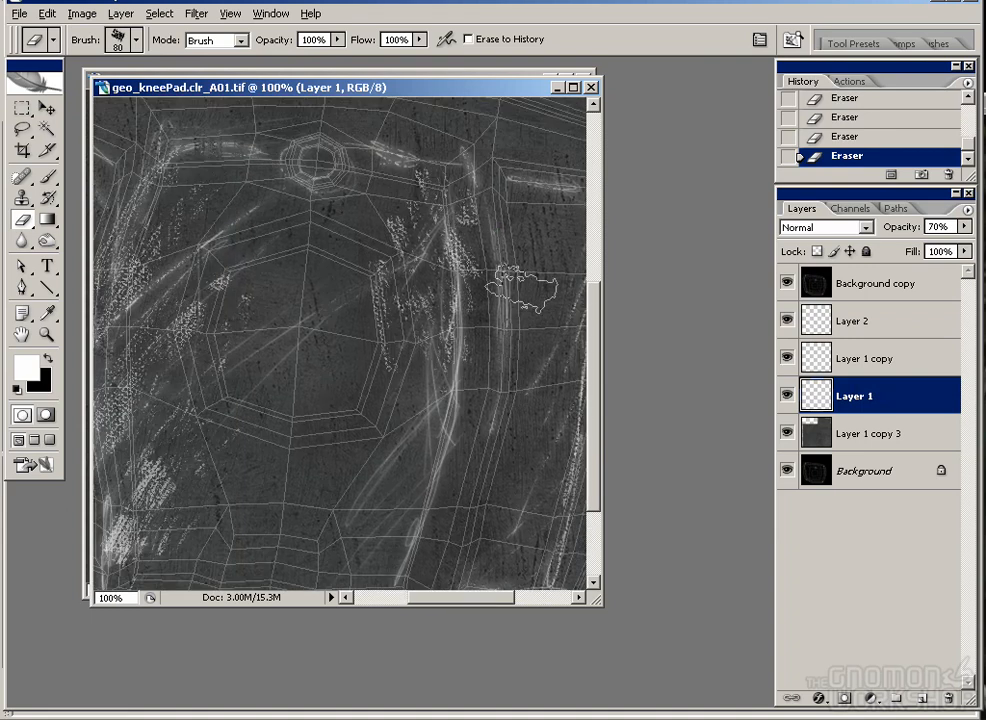
Step: Apply the Blur filter to the wear marks on Layer 2
left_click(47, 176)
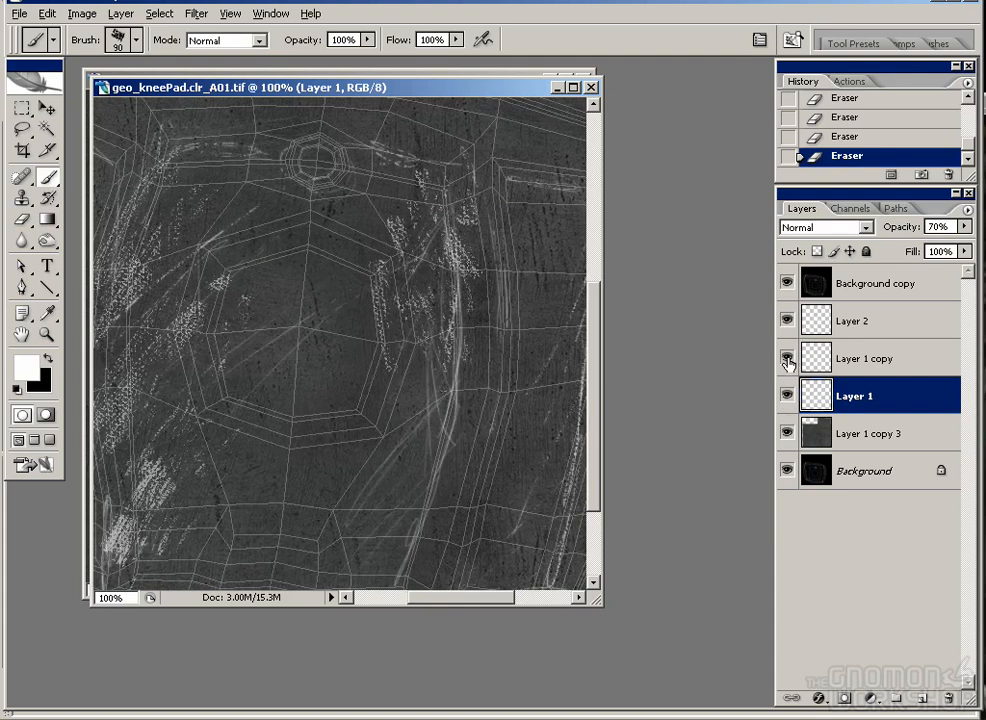
left_click(812, 320)
left_click(196, 13)
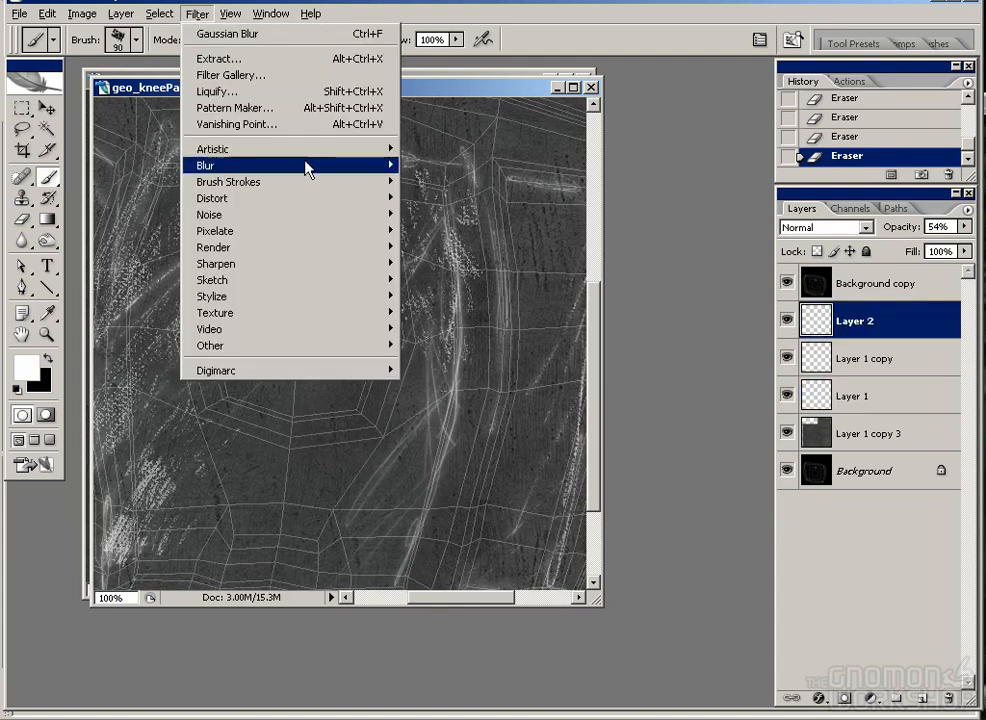
mouse_move(306, 165)
left_click(410, 186)
Step: Paint a ring of wear around the knee pad's central disc on Layer 2 and erase parts of it
mouse_move(362, 256)
left_mouse_down()
mouse_move(231, 288)
mouse_move(286, 416)
mouse_move(352, 374)
mouse_move(310, 247)
mouse_move(185, 245)
mouse_move(275, 320)
mouse_move(295, 255)
left_mouse_up()
key("e")
mouse_move(258, 366)
left_mouse_down()
mouse_move(320, 385)
mouse_move(345, 340)
mouse_move(325, 285)
mouse_move(265, 292)
mouse_move(260, 350)
mouse_move(280, 295)
mouse_move(295, 285)
mouse_move(255, 310)
mouse_move(320, 295)
mouse_move(345, 315)
mouse_move(332, 376)
mouse_move(345, 354)
mouse_move(268, 290)
mouse_move(325, 310)
left_mouse_up()
left_click(268, 278)
left_click(262, 292)
left_click(252, 307)
mouse_move(202, 298)
left_mouse_down()
mouse_move(288, 316)
mouse_move(318, 281)
mouse_move(230, 405)
left_mouse_up()
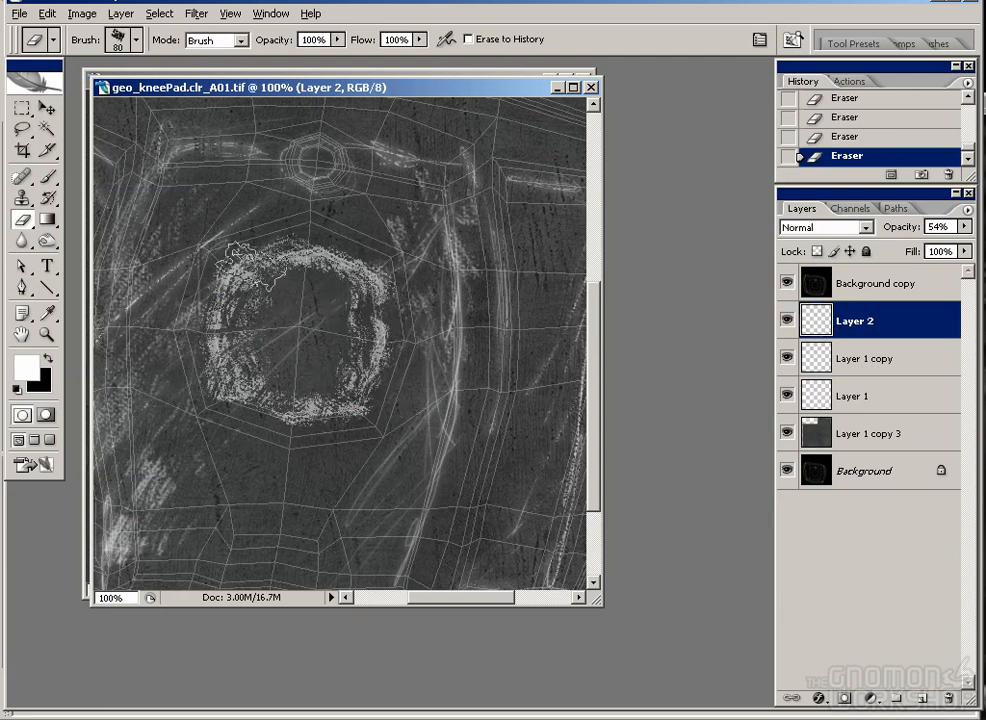
Step: Soften the wear ring on Layer 2 by repeating the Blur filter and erasing patches between passes
key("ctrl+f")
key("ctrl+f")
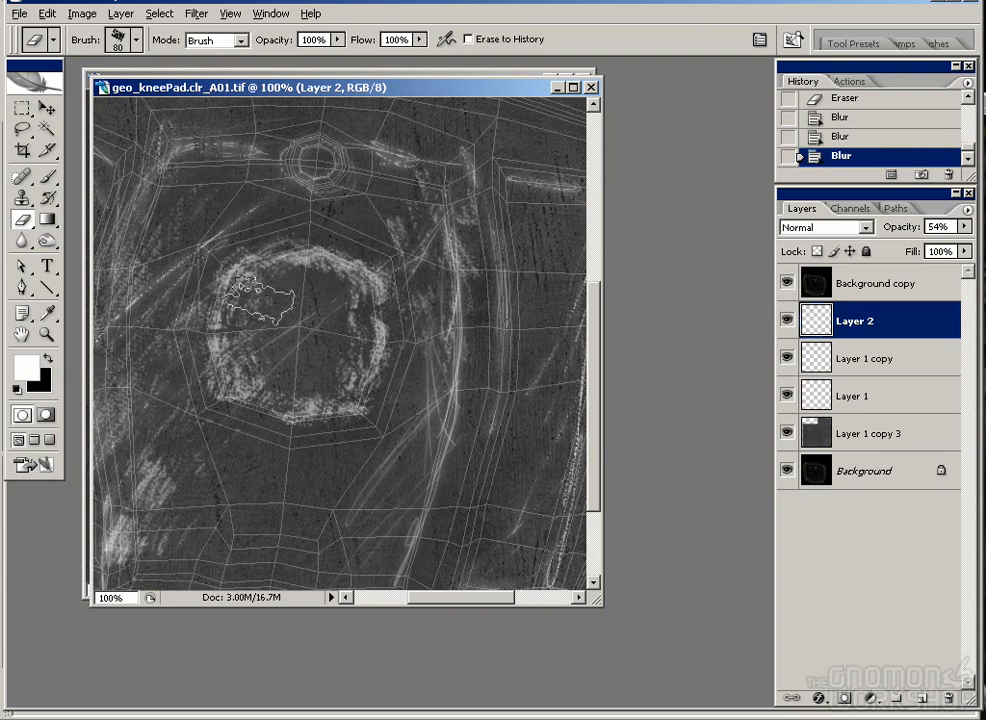
mouse_move(322, 362)
left_mouse_down()
mouse_move(414, 326)
mouse_move(383, 283)
left_mouse_up()
mouse_move(301, 228)
left_mouse_down()
mouse_move(234, 313)
mouse_move(268, 367)
mouse_move(296, 303)
left_mouse_up()
key("ctrl+f")
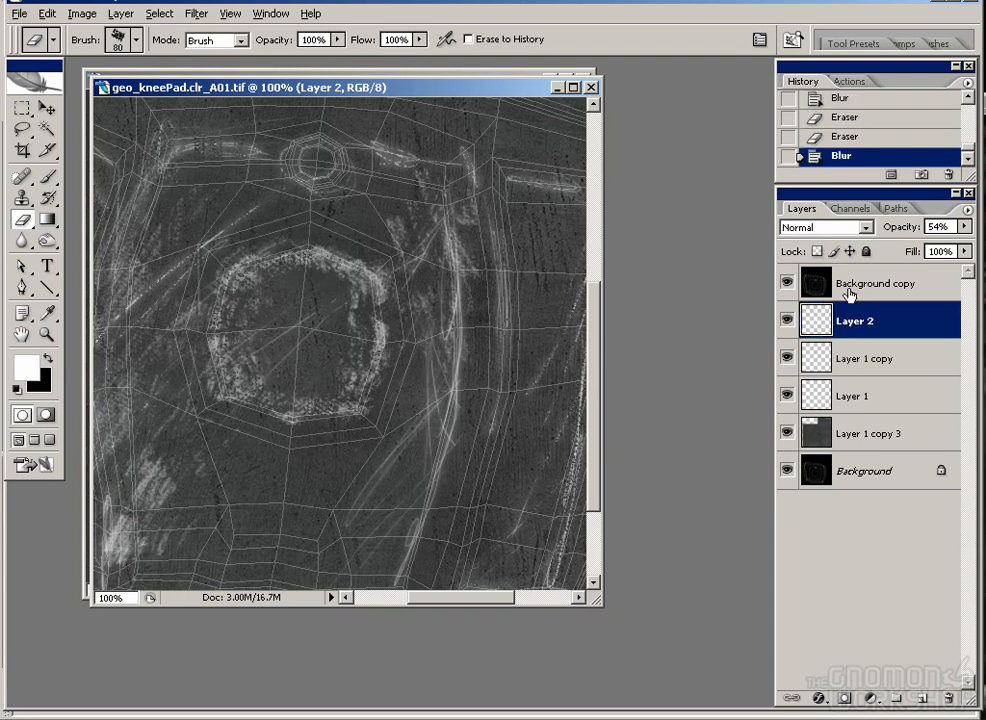
Step: On Layer 1 copy, paint fine white scratches across the central disc with the 3 px brush
left_click(866, 358)
left_click(136, 42)
left_click_drag(224, 275, 224, 190)
left_click(172, 234)
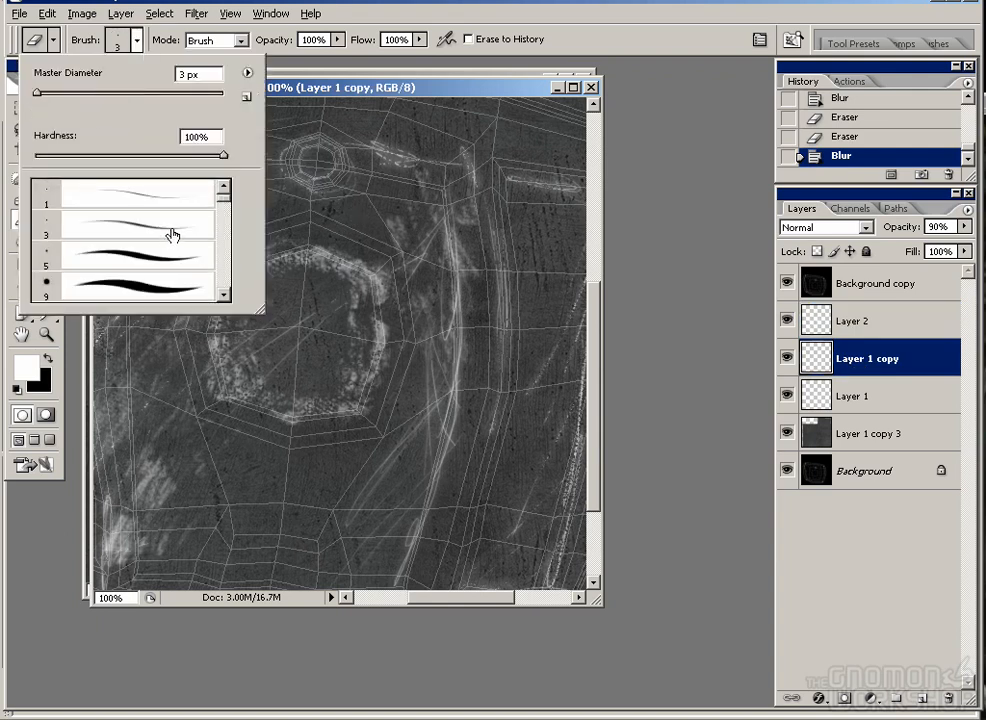
left_click(273, 356)
key("b")
mouse_move(222, 362)
left_mouse_down()
mouse_move(314, 304)
mouse_move(290, 348)
left_mouse_up()
key("ctrl+z")
left_click(136, 42)
left_click(187, 236)
key("ctrl+z")
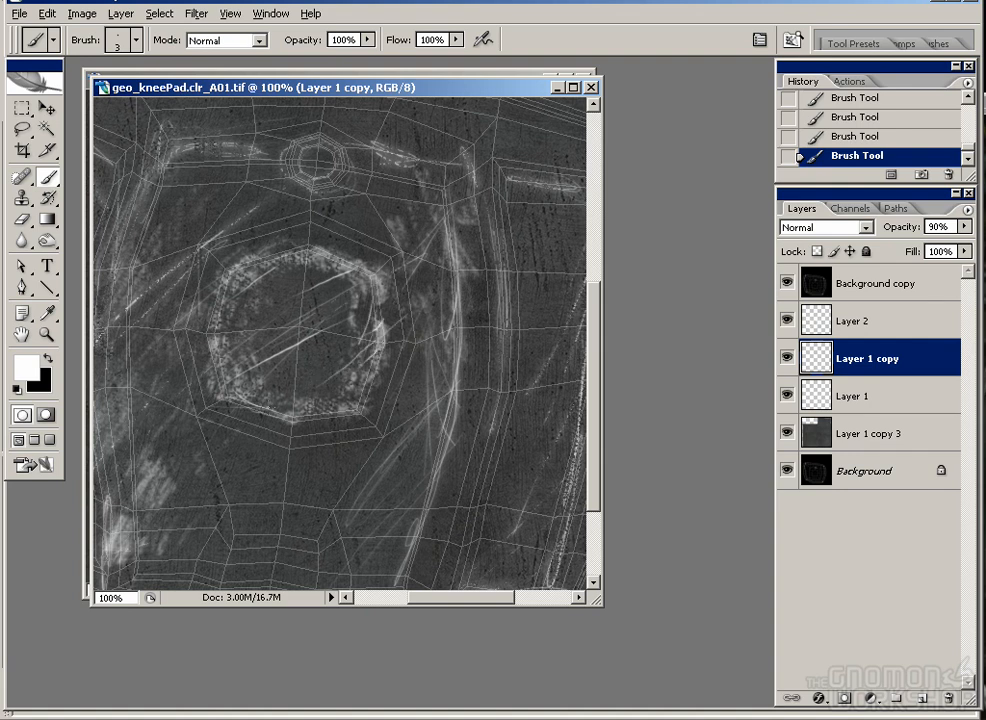
Step: Add short scratches beside and below the central disc, hide the Background copy wireframe and move the document window aside
left_click_drag(145, 334, 257, 352)
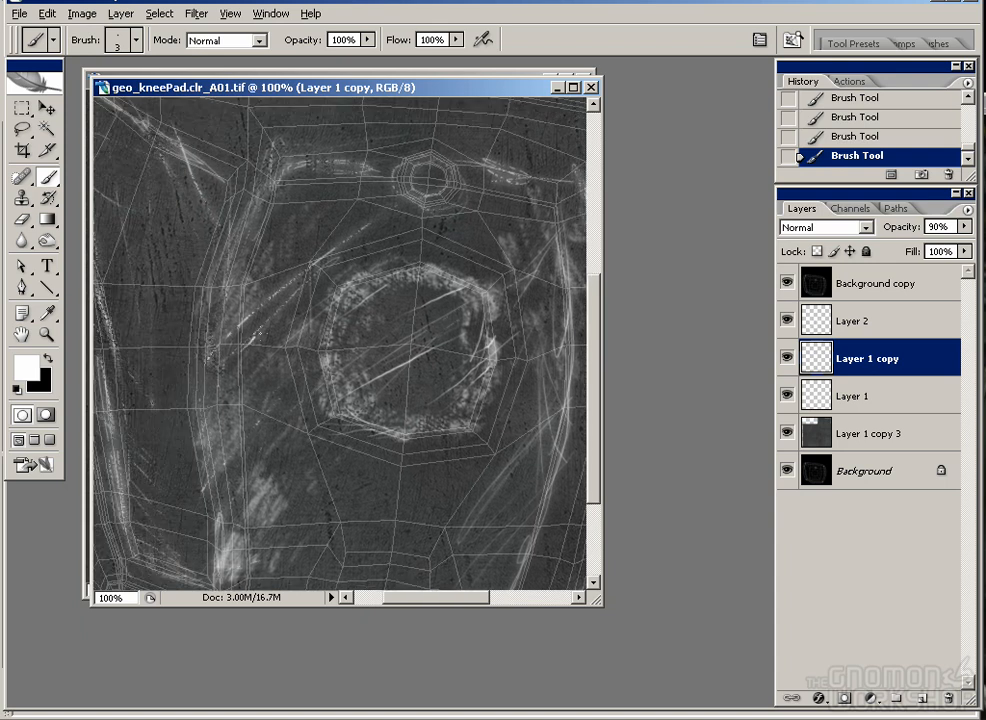
left_click_drag(188, 289, 112, 237)
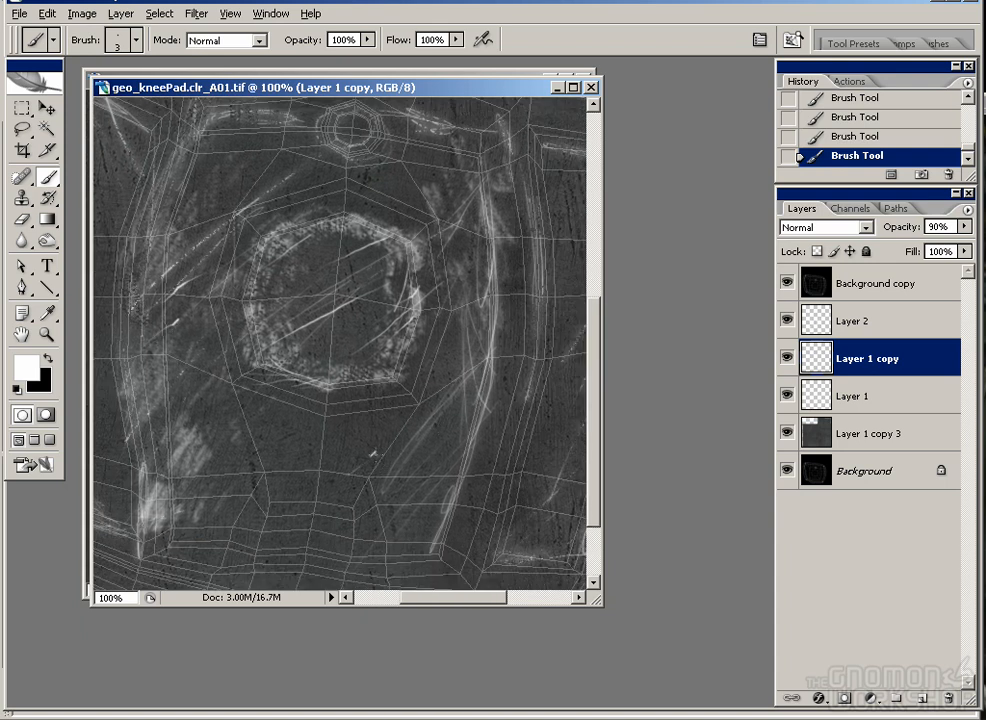
left_click_drag(403, 321, 389, 362)
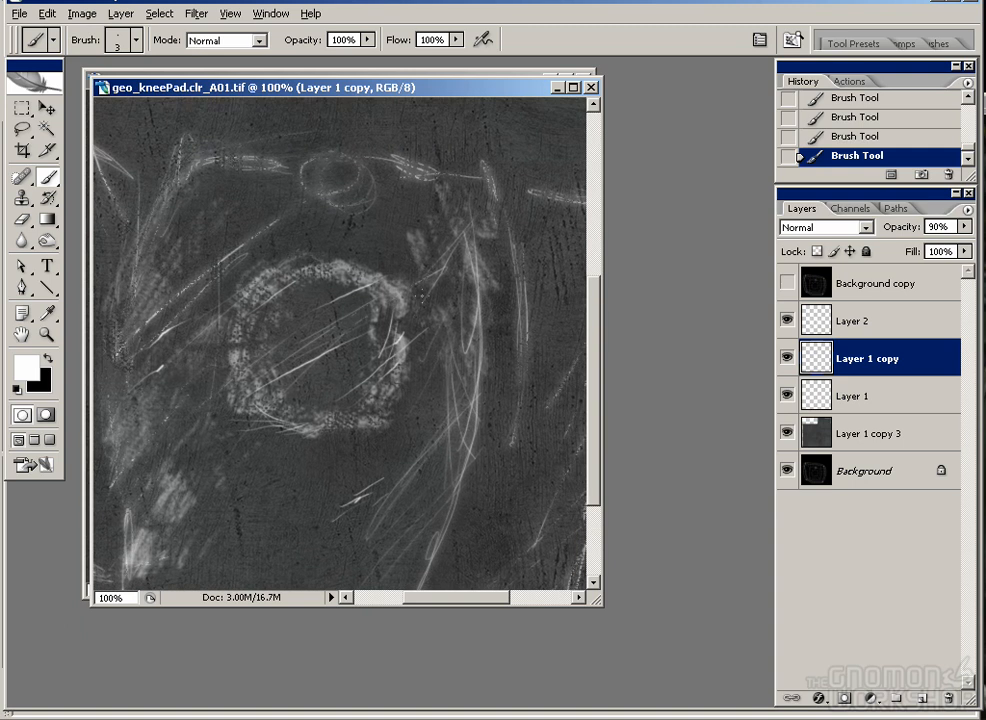
left_click_drag(414, 90, 469, 200)
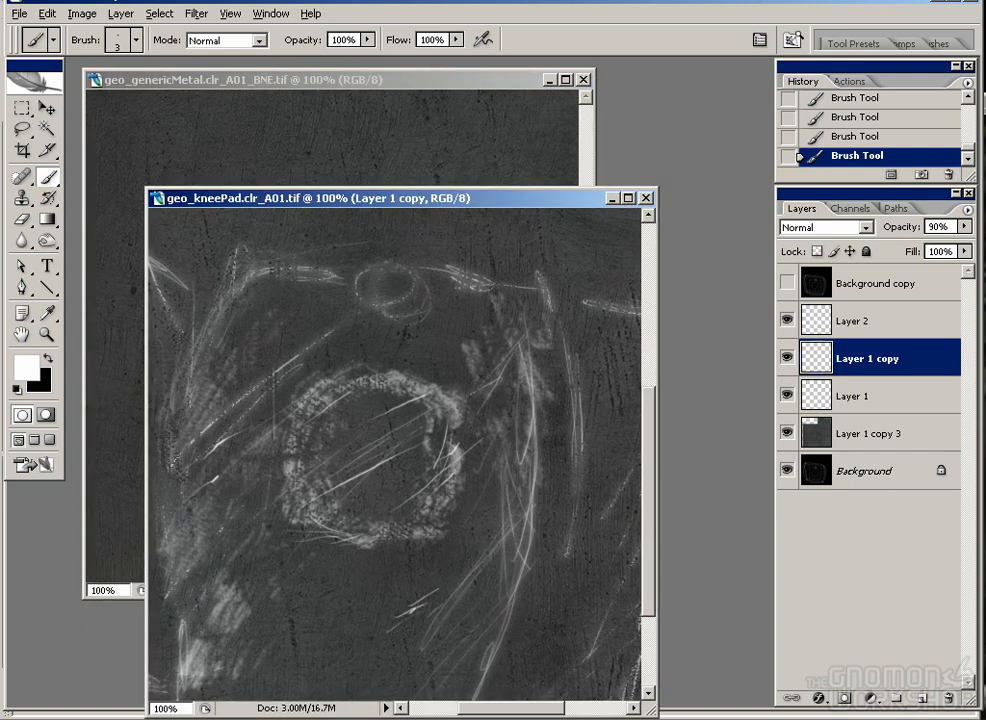
Step: With the Background copy wireframe shown as a guide, scratch around the small round bolt above the disc, and hide the wireframe again
left_click(787, 284)
left_click_drag(543, 328, 541, 343)
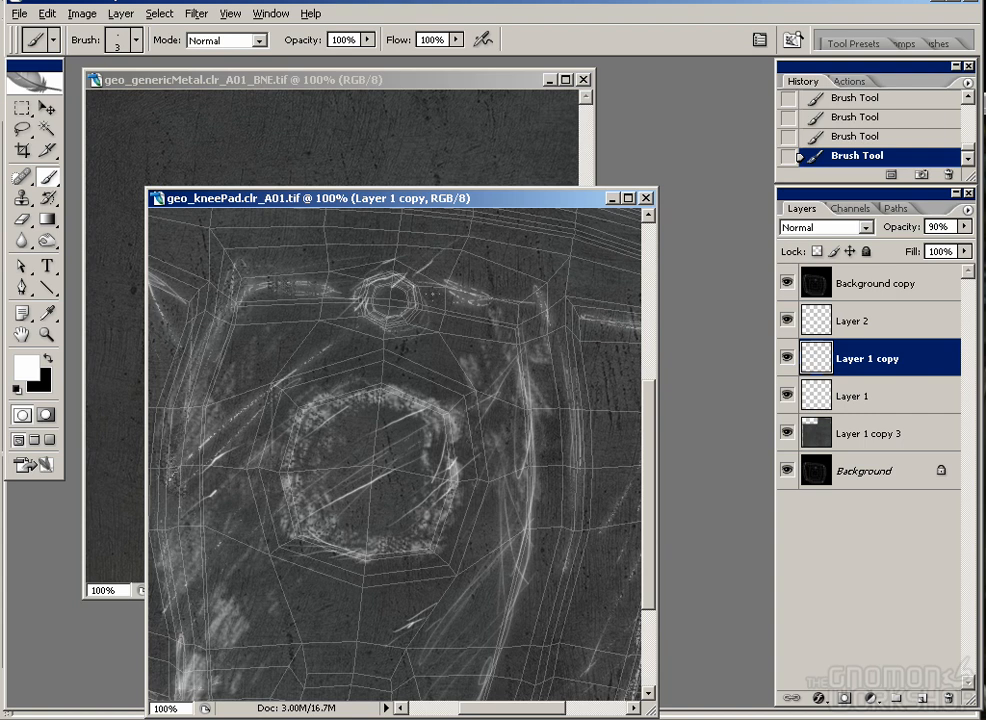
left_click(787, 283)
Step: Erase small bits of the new scratches around the bolt and disc on Layer 1 copy with the 3 px eraser
key("e")
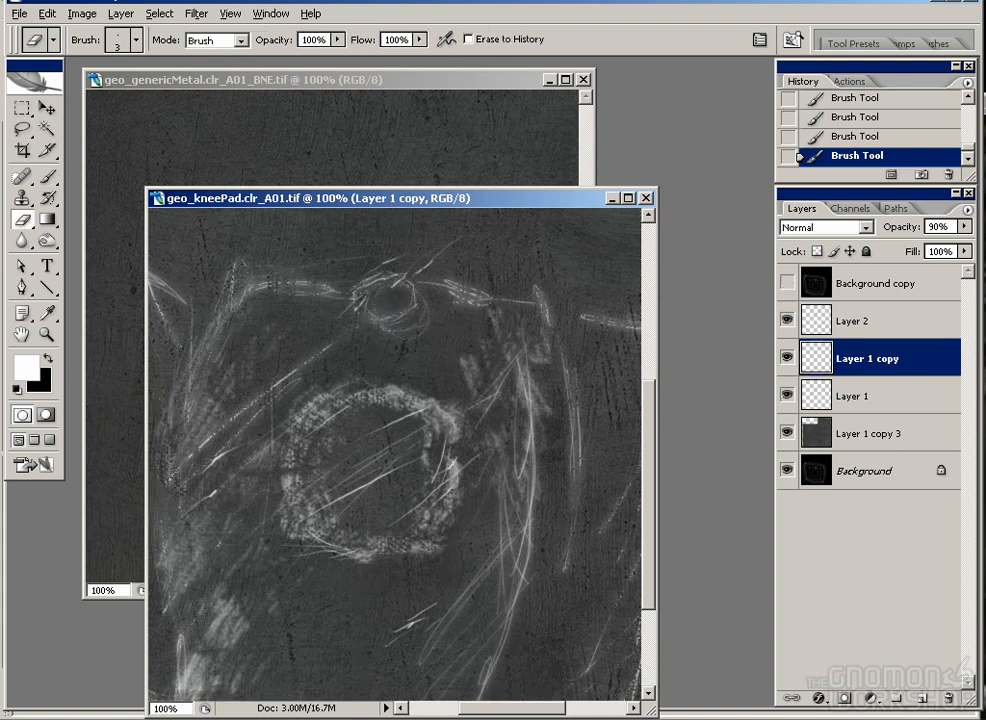
left_click_drag(414, 280, 410, 296)
left_click_drag(520, 448, 516, 475)
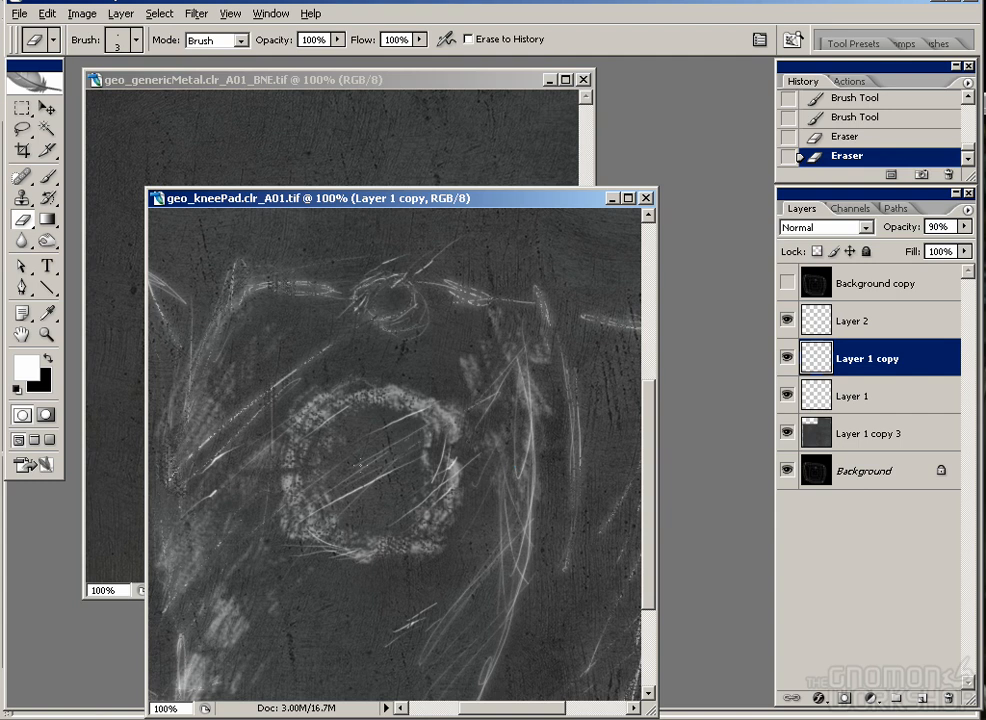
left_click_drag(376, 465, 370, 478)
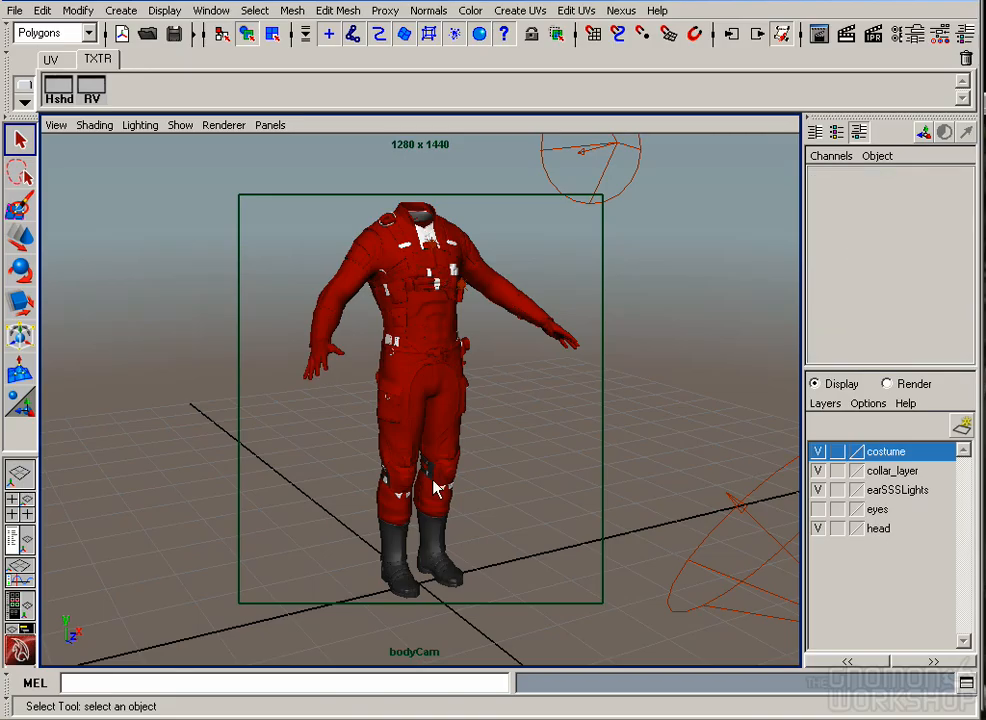
Step: In Maya, select one knee pad with its smaller pieces and open their UVs in the UV Texture Editor
left_click(400, 470)
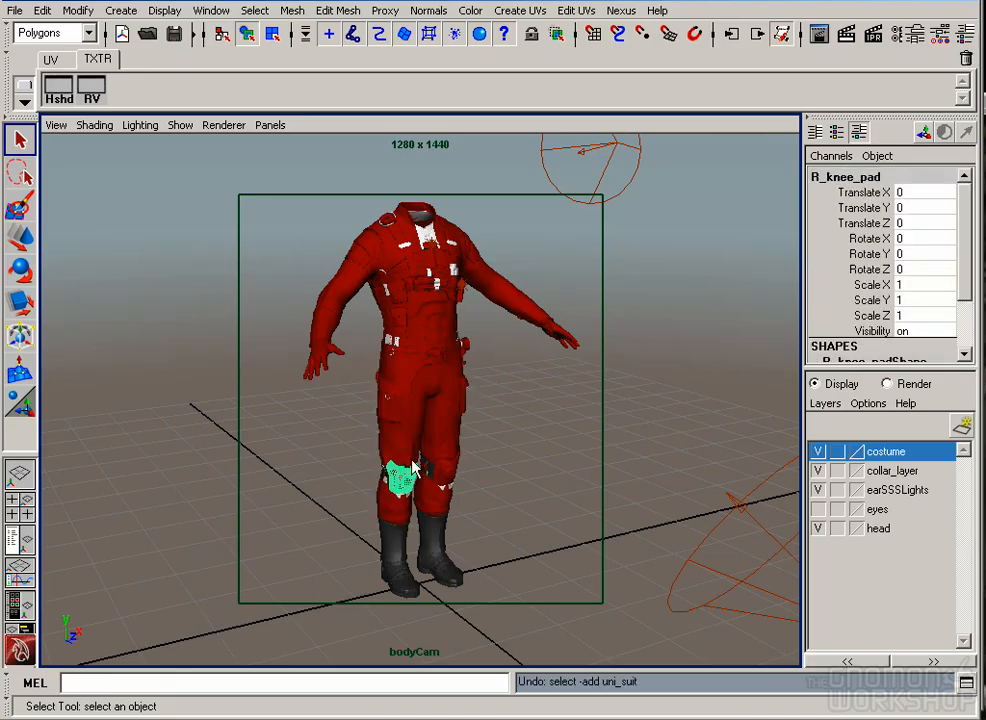
left_click(436, 490, "shift")
left_click(405, 474)
left_click(222, 11)
left_click(262, 195)
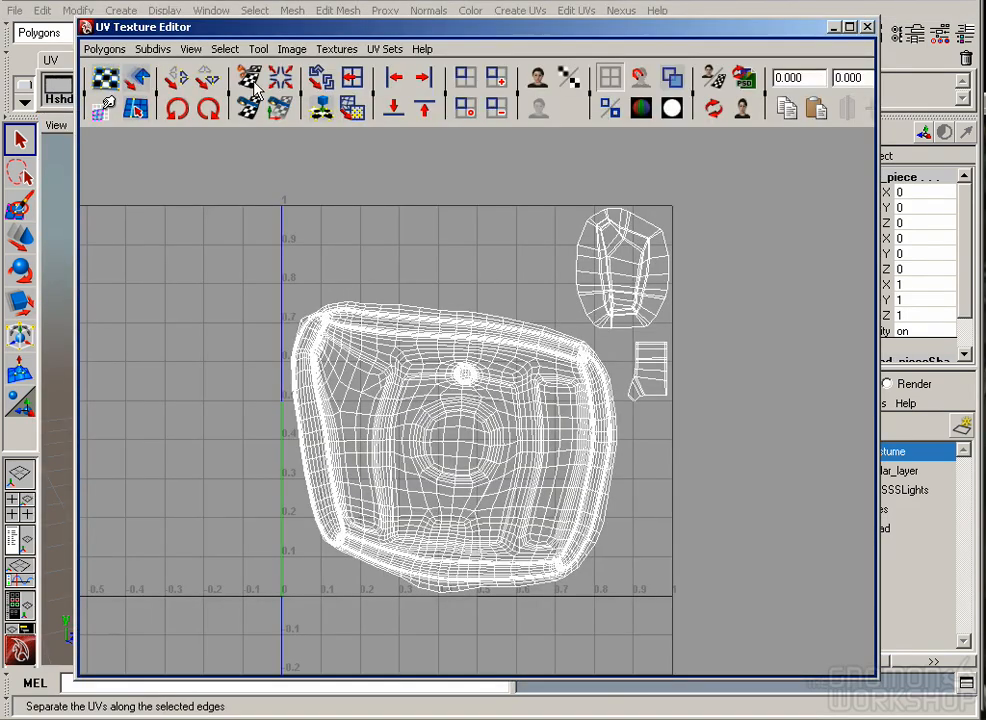
Step: Set up a UV snapshot that saves to kneePad_UV.tga in the images workarea folder
left_click(101, 50)
left_click(195, 588)
left_click(528, 380)
left_click(632, 244)
left_click(632, 244)
double_click(370, 306)
double_click(385, 402)
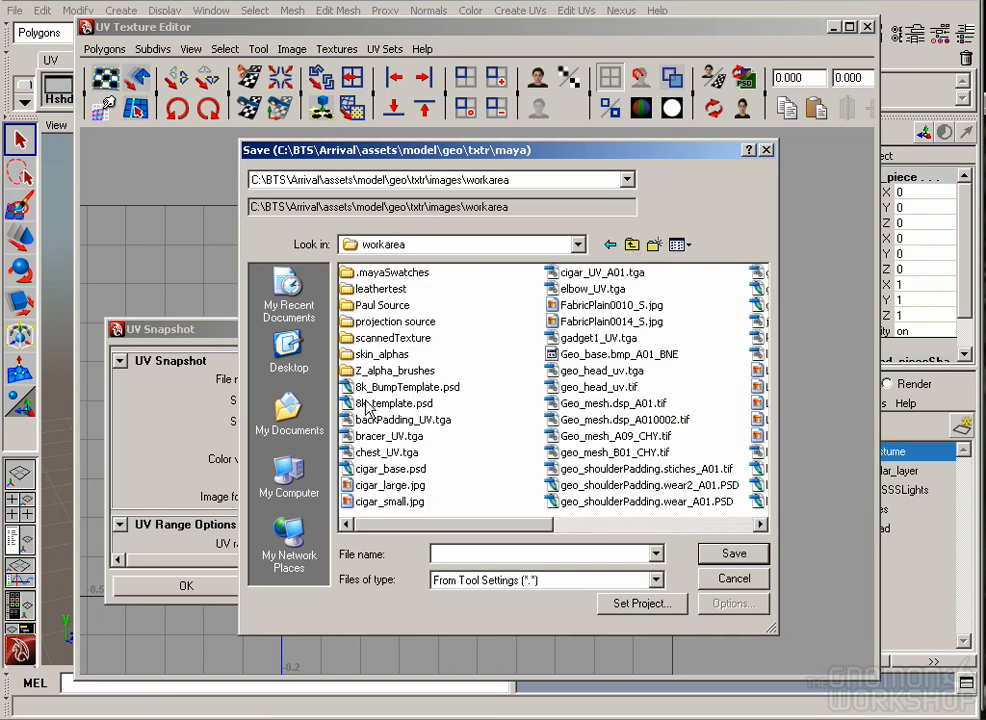
left_click_drag(437, 546, 625, 316)
left_click(599, 337)
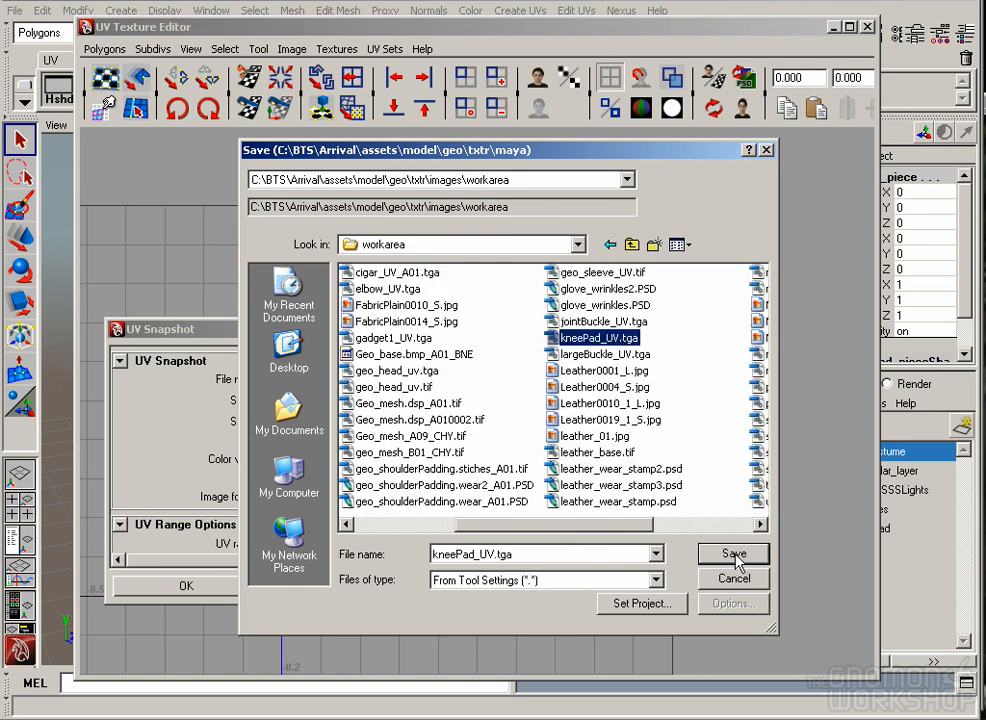
left_click(734, 553)
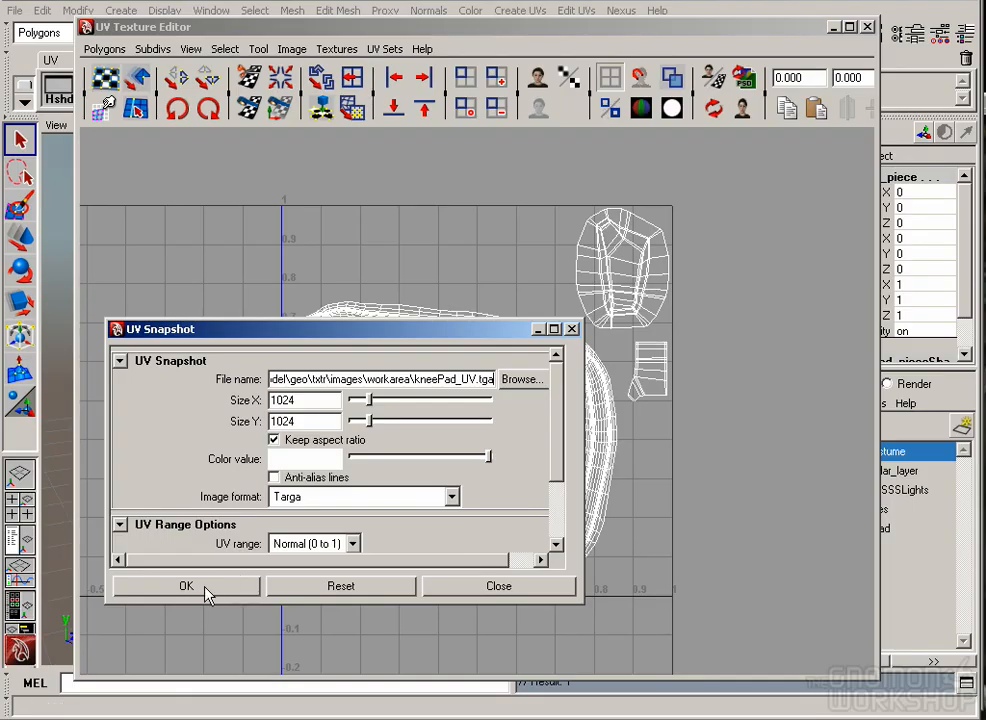
Step: Export the 1024 x 1024 Targa UV snapshot over the existing file and close the UV Texture Editor
left_click(205, 590)
left_click(266, 446)
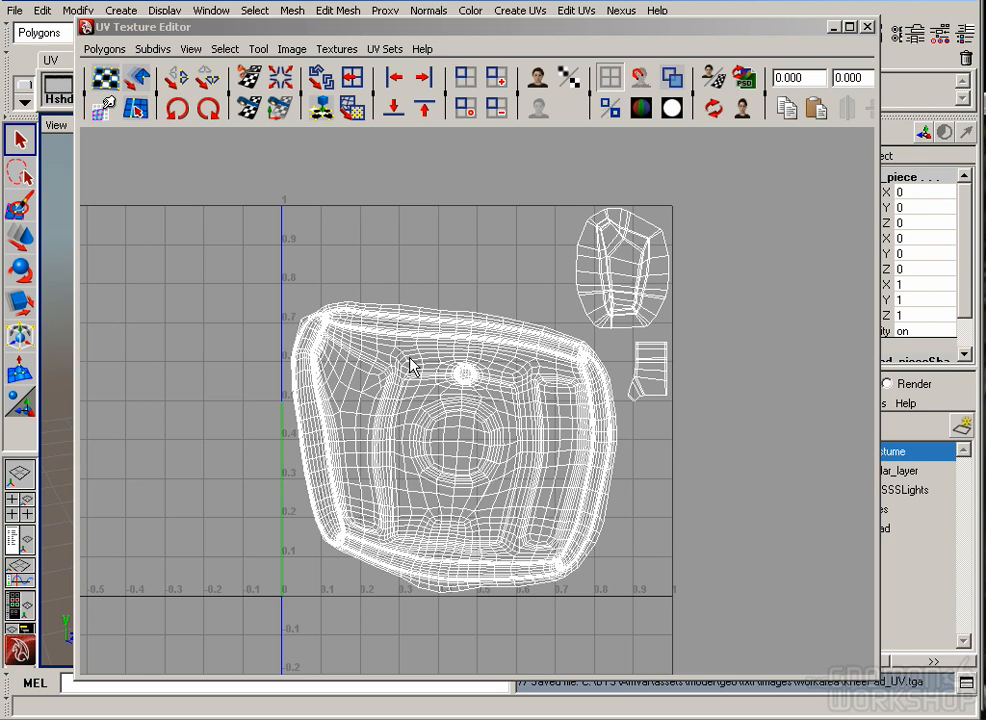
left_click(866, 27)
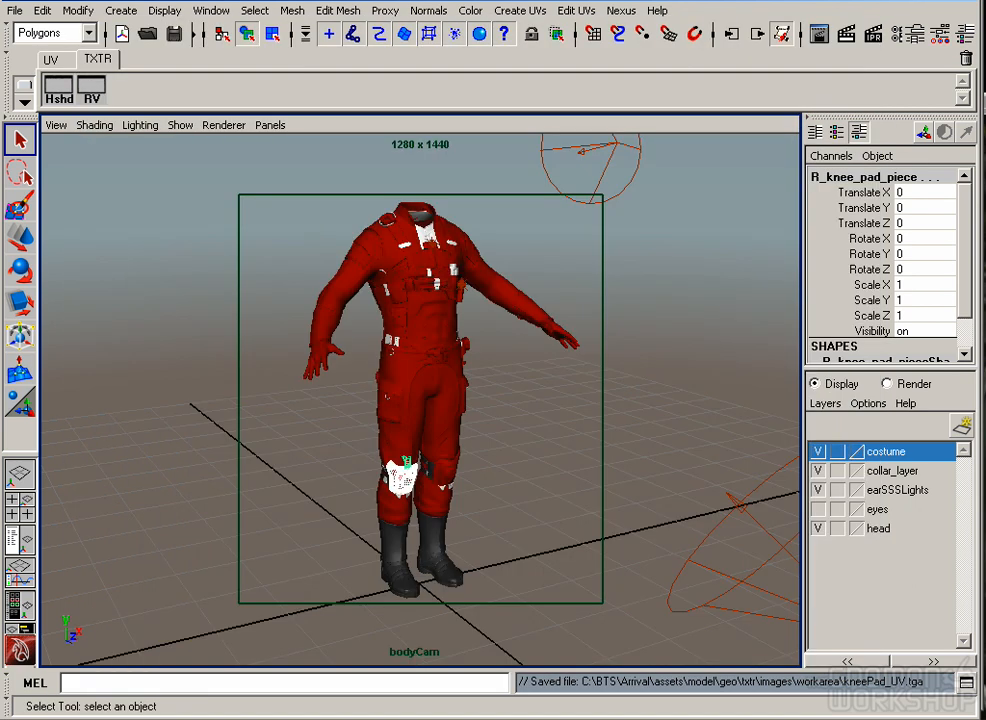
Step: Switch to Photoshop and open the recent file kneePad_UV.tga
key("alt+Tab")
left_click(20, 14)
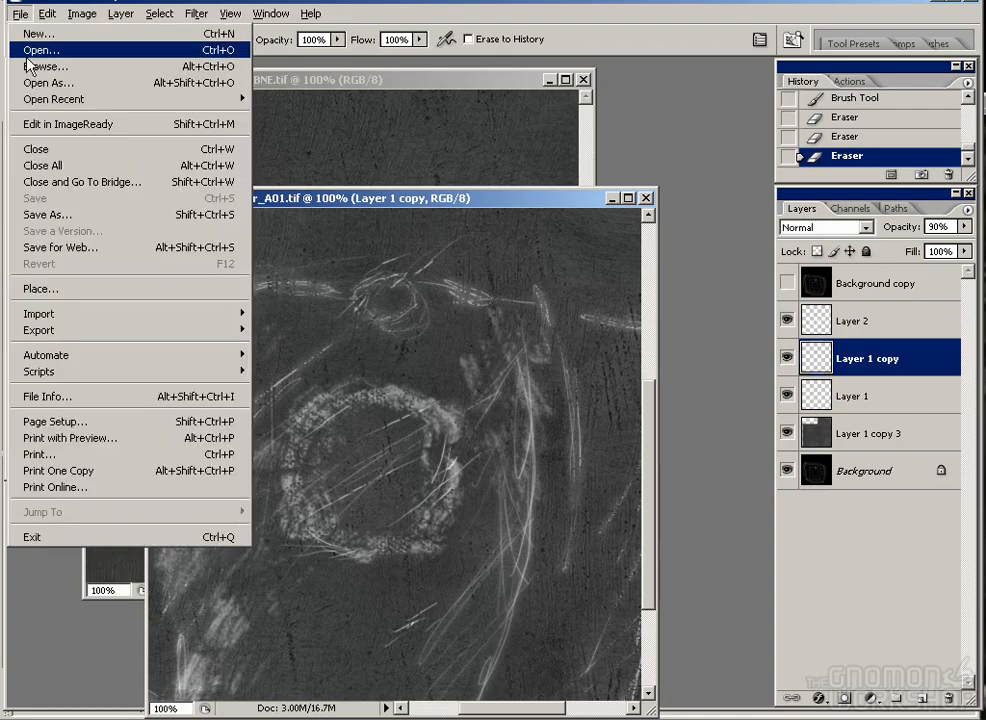
mouse_move(31, 101)
left_click(394, 132)
Step: Arrange the document windows and copy the kneePad_UV.tga image into geo_kneePad.clr_A01.tif as a new layer
left_click(48, 108)
left_click_drag(250, 96, 525, 82)
left_click_drag(480, 300, 275, 390)
key("ctrl+z")
left_click_drag(431, 204, 356, 128)
left_click(602, 338)
left_click_drag(398, 452, 231, 426)
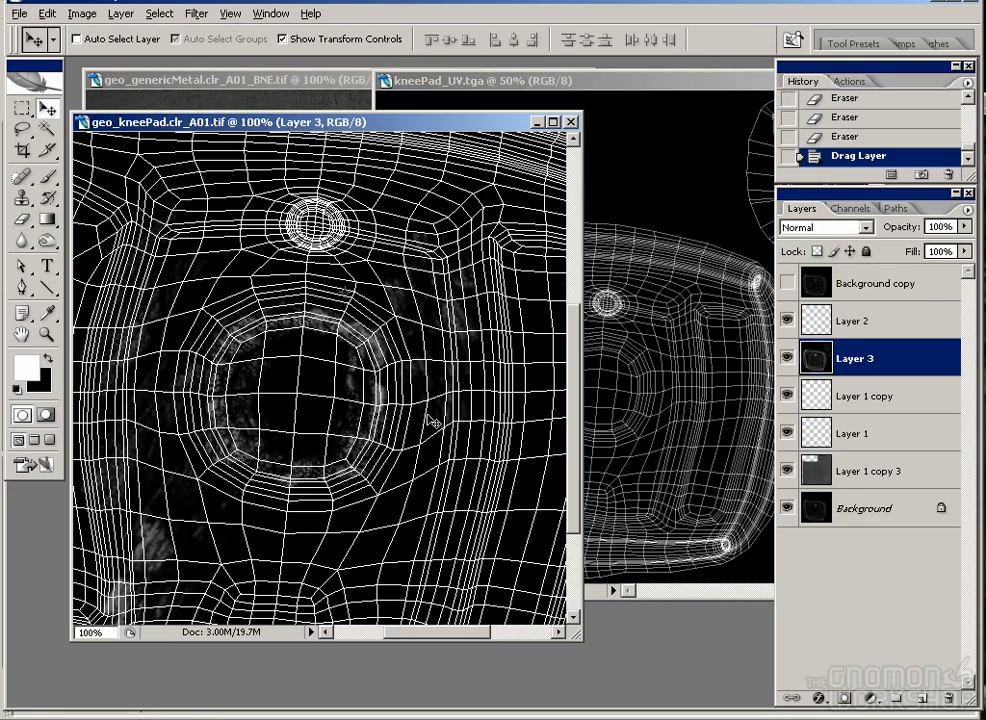
Step: Move the new UV layer above Layer 2, set its blending to Screen and lower its opacity to 12%
left_click_drag(864, 372, 876, 305)
left_click(855, 227)
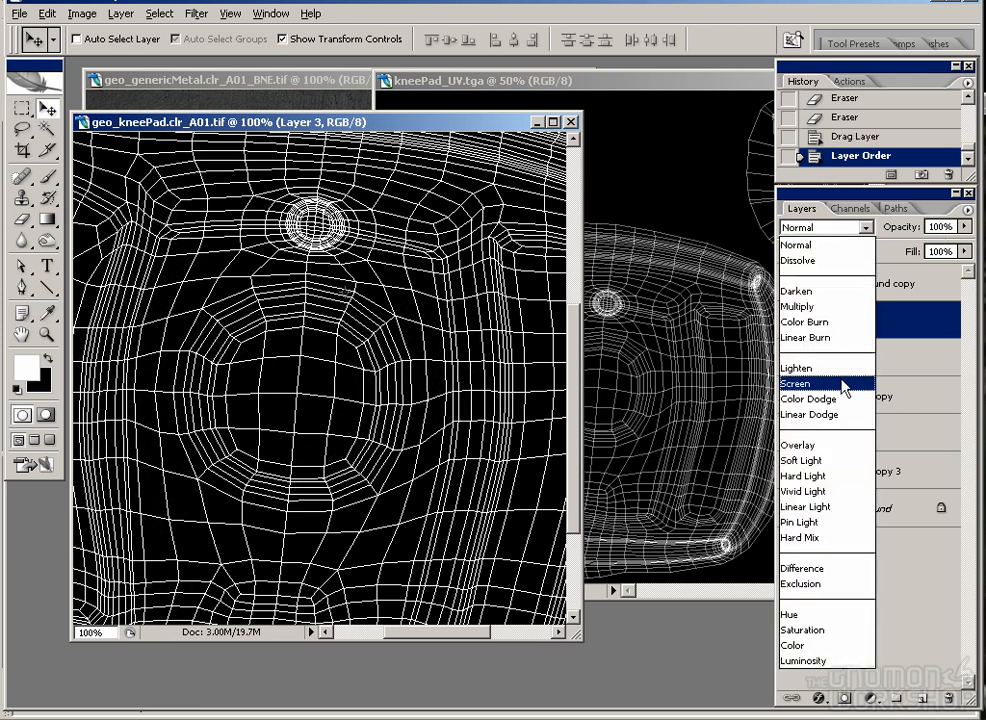
left_click(781, 383)
left_click(964, 227)
left_click_drag(960, 244, 876, 250)
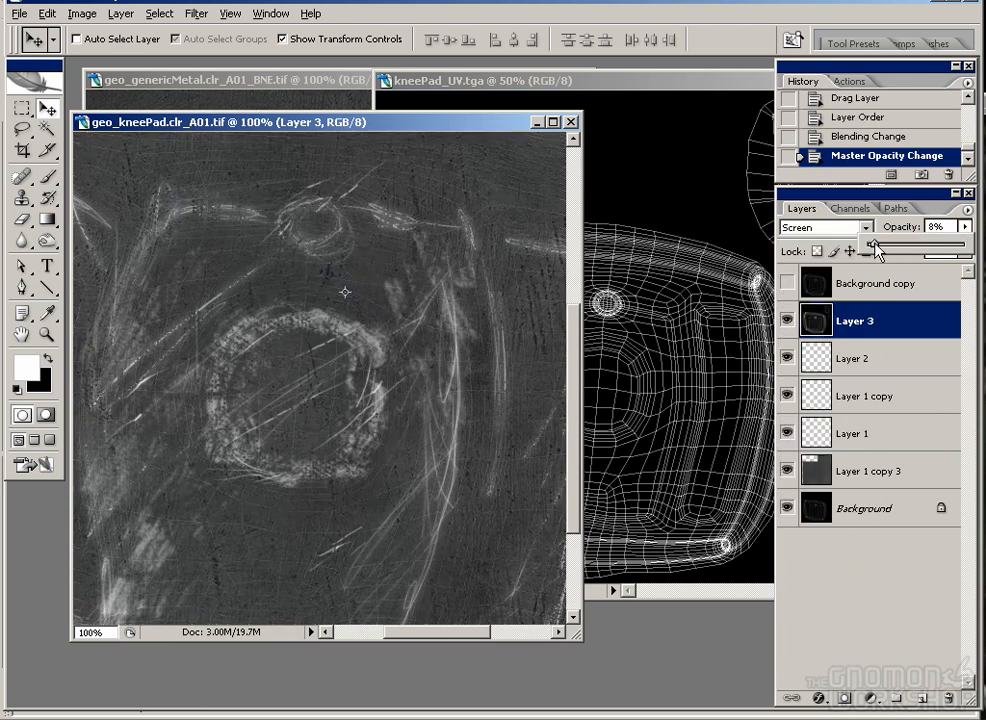
Step: Enlarge the knee pad document window and set the UV layer's opacity to 17%
left_click_drag(265, 440, 374, 434)
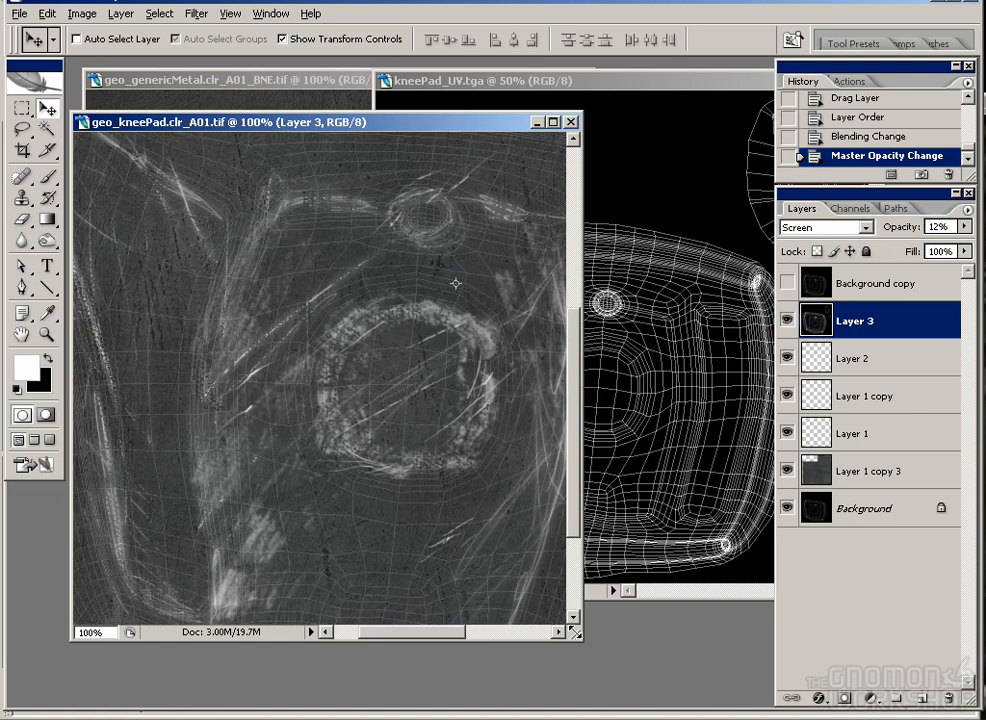
left_click_drag(578, 636, 764, 685)
left_click(964, 227)
left_click_drag(880, 246, 885, 247)
left_click_drag(575, 319, 488, 403)
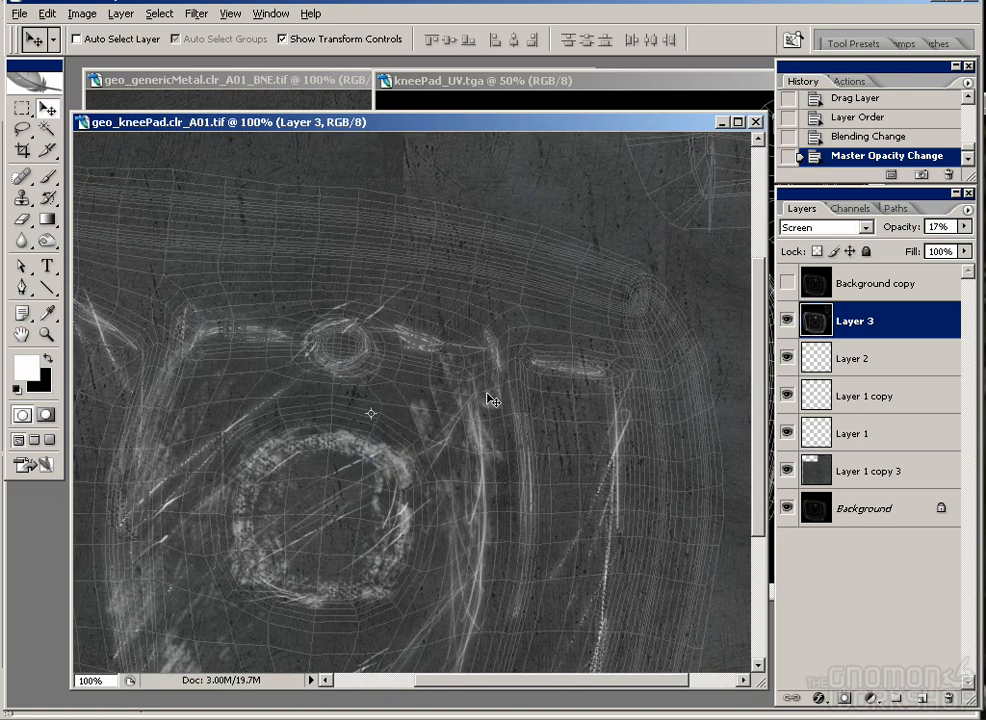
Step: On Layer 2, paint thin white wear lines along the long side and bottom edges of the upper-right knee pad piece
left_click(885, 369)
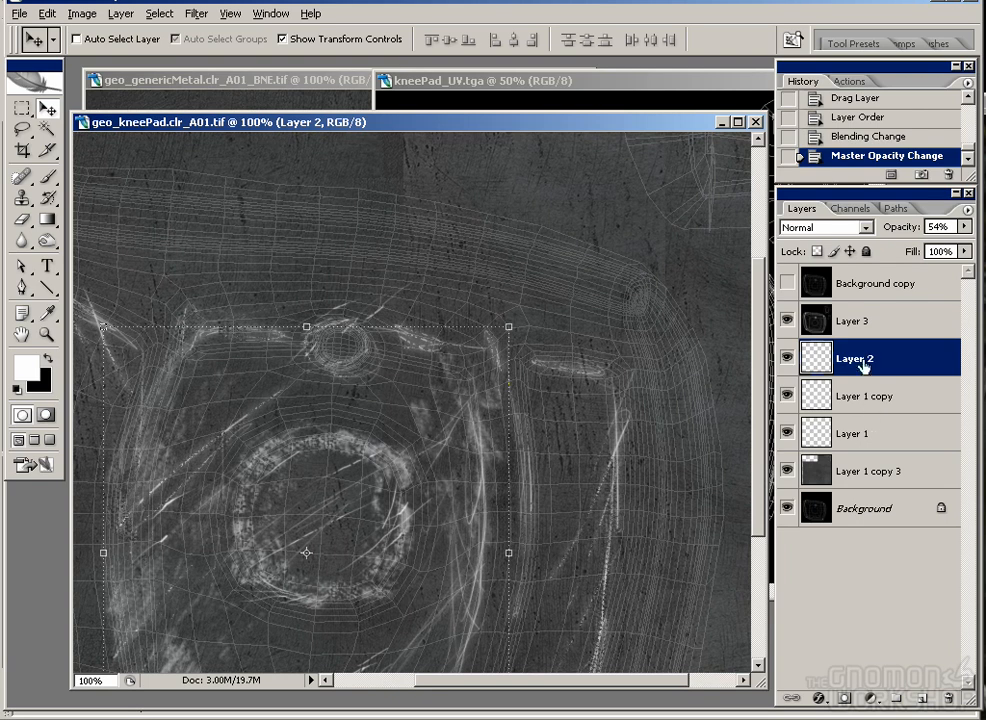
left_click_drag(698, 273, 605, 379)
key("b")
left_click_drag(655, 196, 590, 328)
left_click_drag(578, 250, 586, 376)
key("ctrl+z")
mouse_move(585, 260)
left_mouse_down()
mouse_move(602, 400)
mouse_move(643, 393)
mouse_move(668, 266)
left_mouse_up()
mouse_move(665, 316)
left_mouse_down()
mouse_move(676, 250)
mouse_move(668, 276)
left_mouse_up()
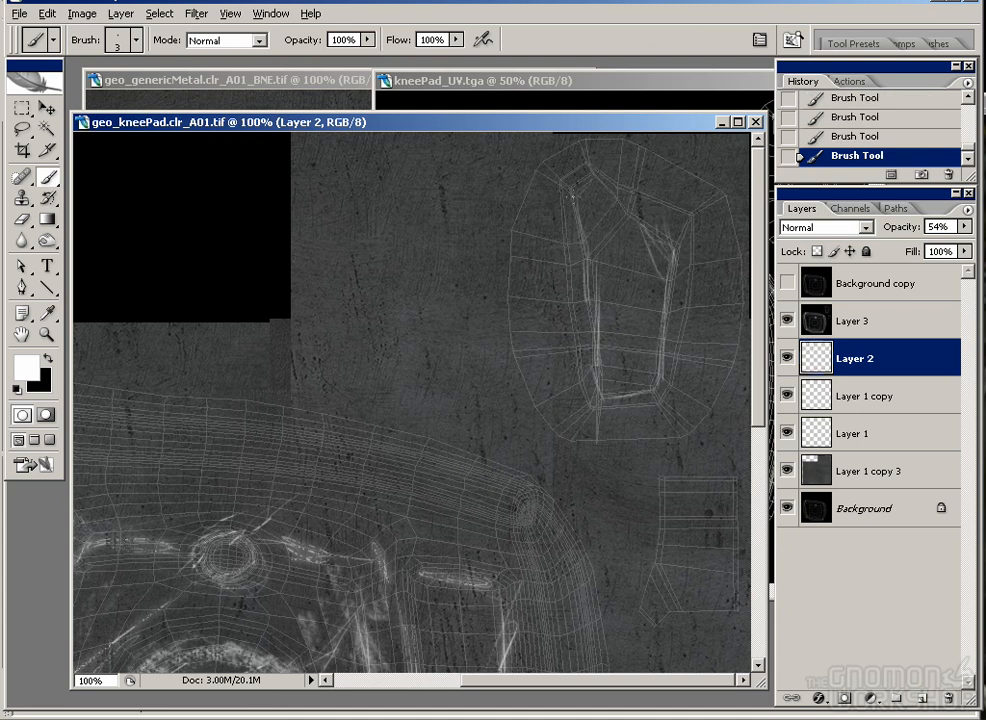
Step: Add wear lines along the slanted top edge of the upper-right piece and diagonal scratches across its face
left_click_drag(590, 180, 645, 231)
mouse_move(572, 236)
left_mouse_down()
mouse_move(589, 297)
mouse_move(589, 262)
mouse_move(601, 275)
mouse_move(608, 329)
mouse_move(599, 372)
mouse_move(652, 248)
left_mouse_up()
left_click_drag(647, 265, 618, 231)
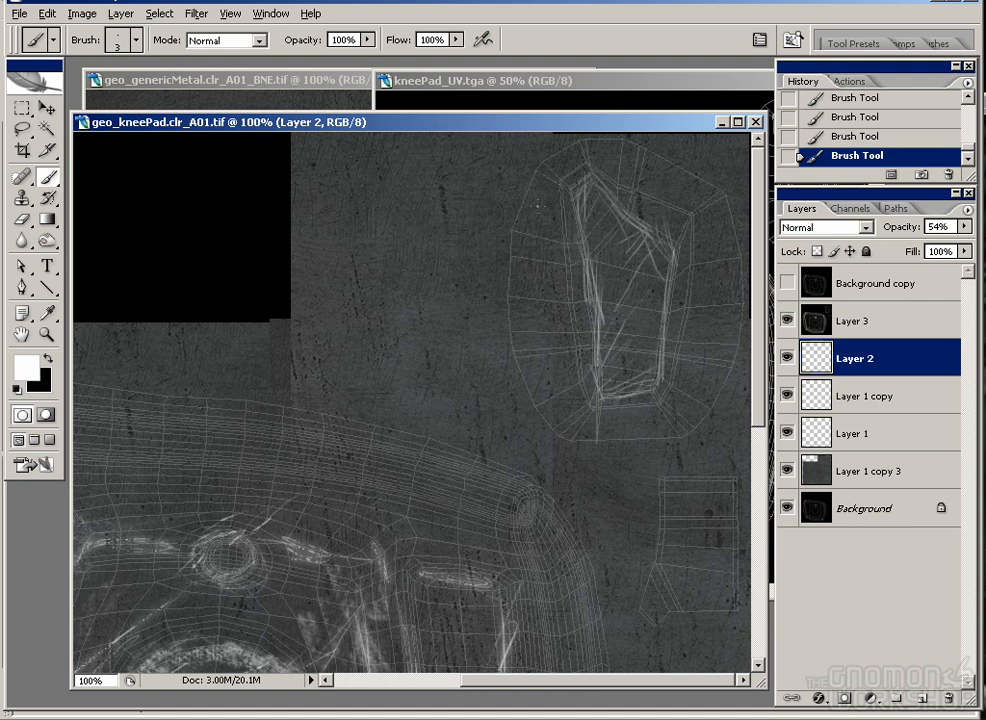
Step: Choose the 39-pixel textured brush, try a stroke on the piece's lower-left corner, and toggle Layer 1 copy to check its contents
left_click(135, 40)
left_click_drag(222, 200, 229, 272)
left_click(188, 252)
left_click_drag(574, 363, 620, 396)
key("ctrl+z")
left_click(840, 396)
left_click(788, 398)
left_click(788, 398)
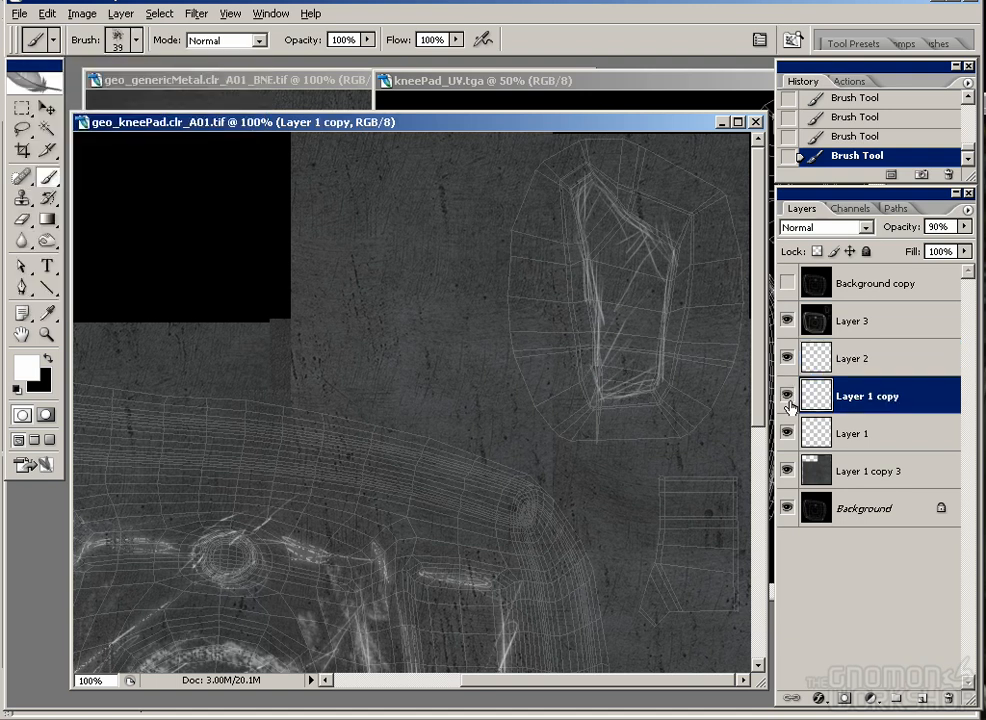
Step: On Layer 2, stipple textured wear along the corners and edges of the upper-right piece and thin it with the eraser
left_click(855, 358)
left_click(598, 378)
mouse_move(598, 378)
left_mouse_down()
mouse_move(656, 286)
mouse_move(583, 213)
mouse_move(608, 281)
mouse_move(595, 232)
mouse_move(614, 214)
mouse_move(650, 316)
left_mouse_up()
key("e")
key("ctrl+z")
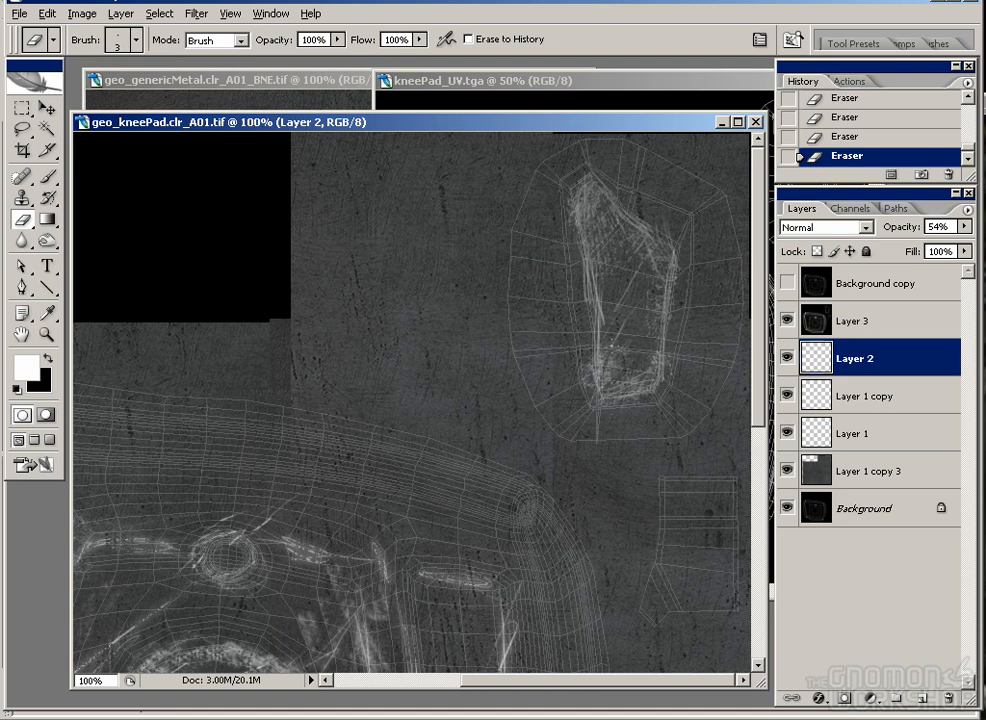
Step: Hide the UV layer, copy the upper-right piece's wear to a new layer and align the copy over the original
left_click(787, 320)
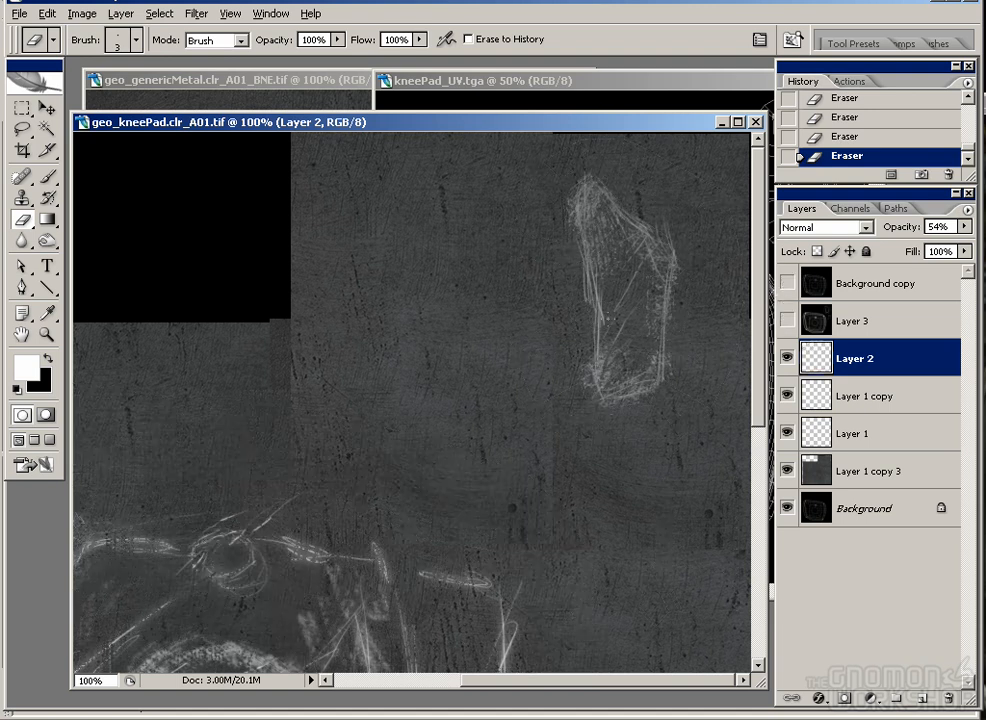
key("l")
mouse_move(600, 165)
left_mouse_down()
mouse_move(716, 275)
mouse_move(671, 150)
left_mouse_up()
key("ctrl+c")
key("ctrl+v")
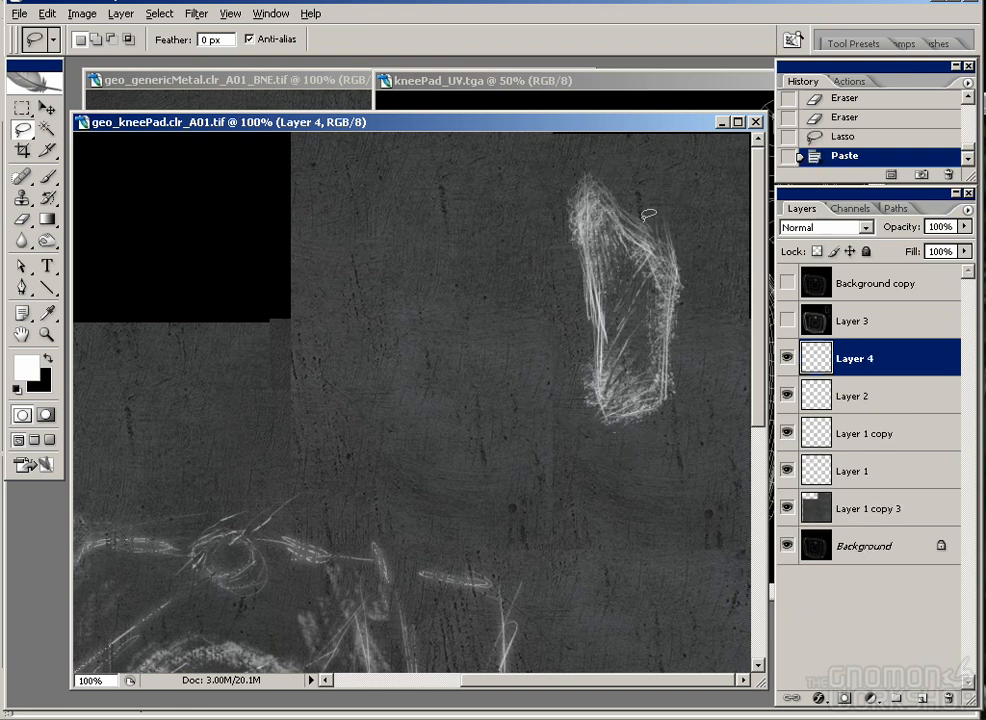
key("v")
mouse_move(643, 346)
left_mouse_down()
mouse_move(638, 370)
mouse_move(638, 360)
left_mouse_up()
Step: Apply a Gaussian Blur to the copied wear on Layer 4
left_click(82, 13)
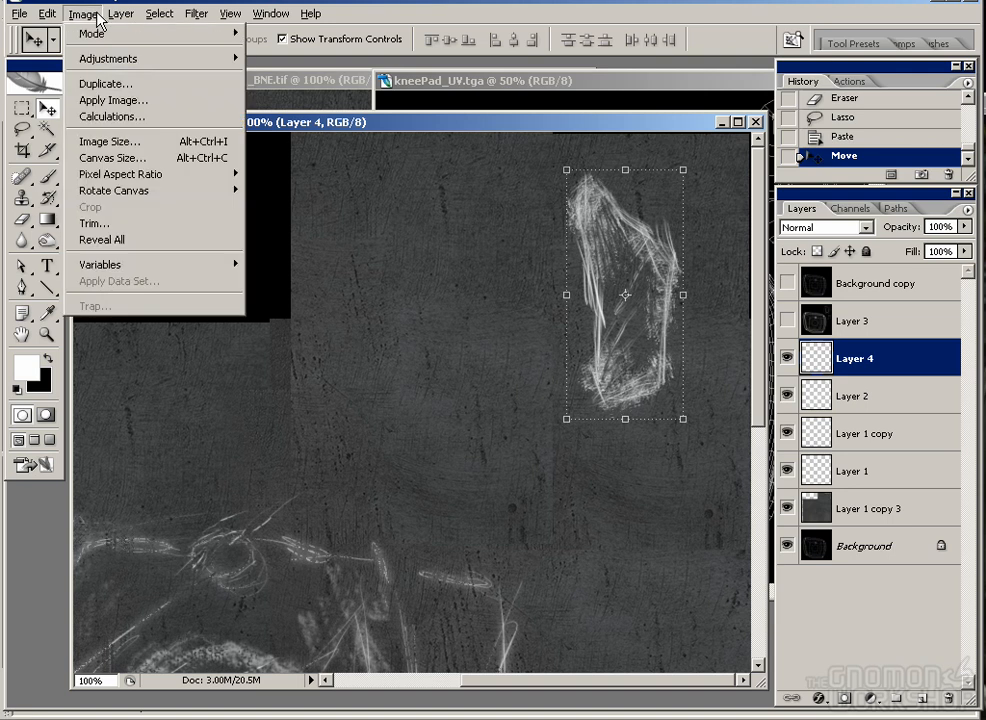
mouse_move(118, 18)
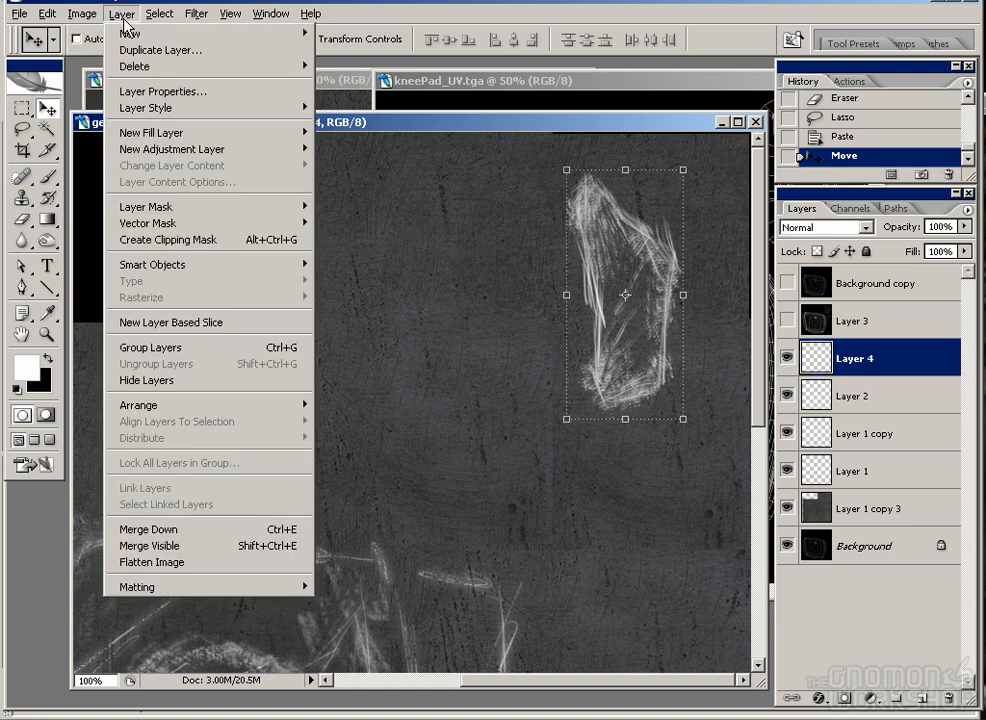
mouse_move(198, 8)
mouse_move(265, 165)
left_click(450, 227)
left_click_drag(763, 507, 731, 513)
left_click(963, 246)
key("v")
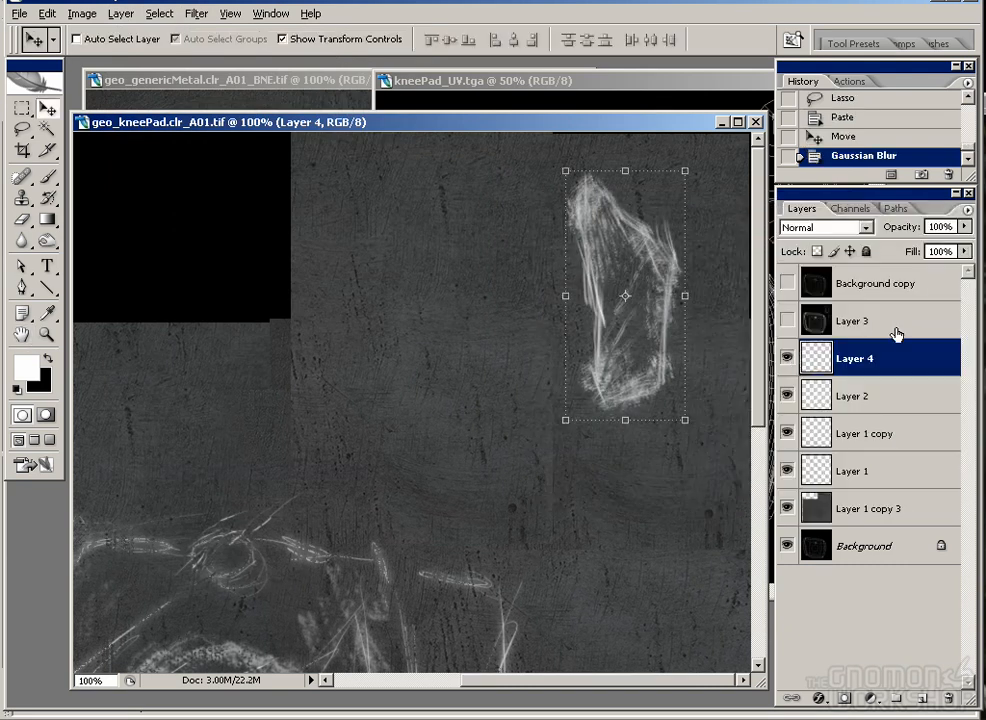
Step: Nudge the blurred wear slightly upward, lower Layer 4's opacity to 21% and move it below Layer 2
left_click_drag(965, 227, 908, 250)
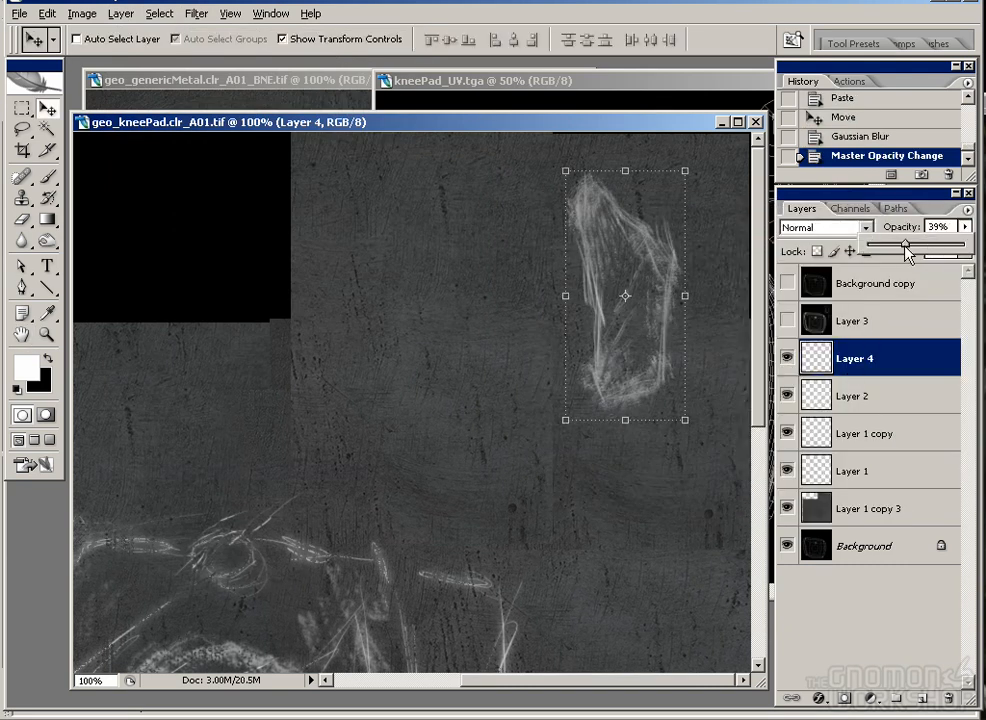
key("Up")
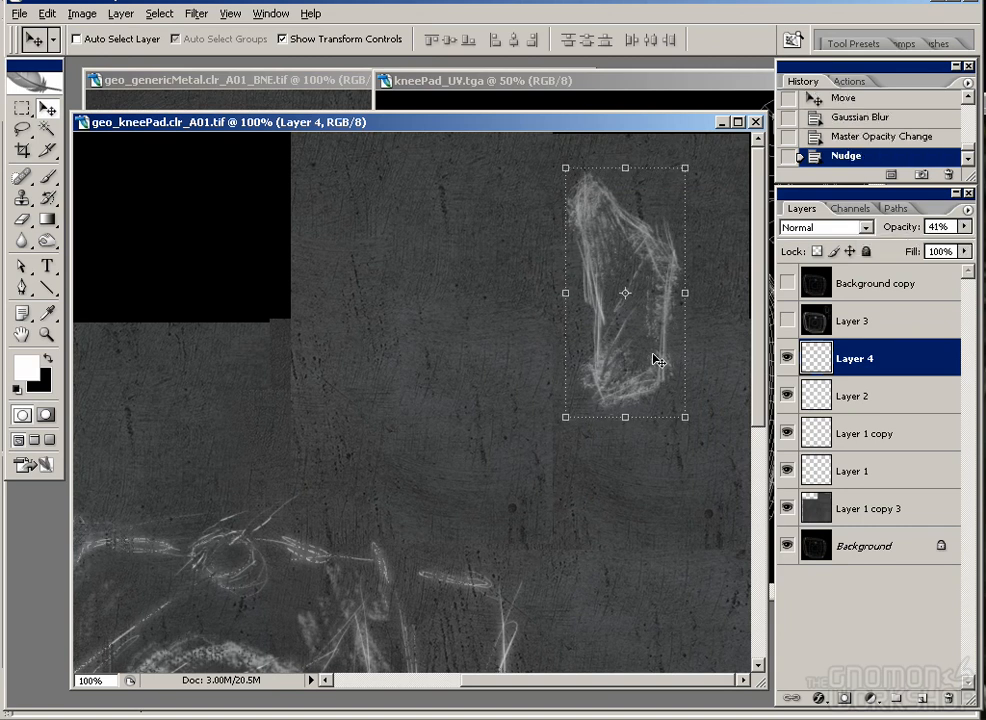
left_click_drag(965, 227, 893, 247)
left_click_drag(866, 358, 874, 412)
Step: Set Layer 2's opacity to 54% and show the UV wireframe on Layer 3 again
left_click(860, 358)
left_click_drag(965, 227, 936, 247)
key("Escape")
left_click_drag(505, 423, 510, 387)
left_click(787, 283)
left_click(787, 283)
left_click(787, 320)
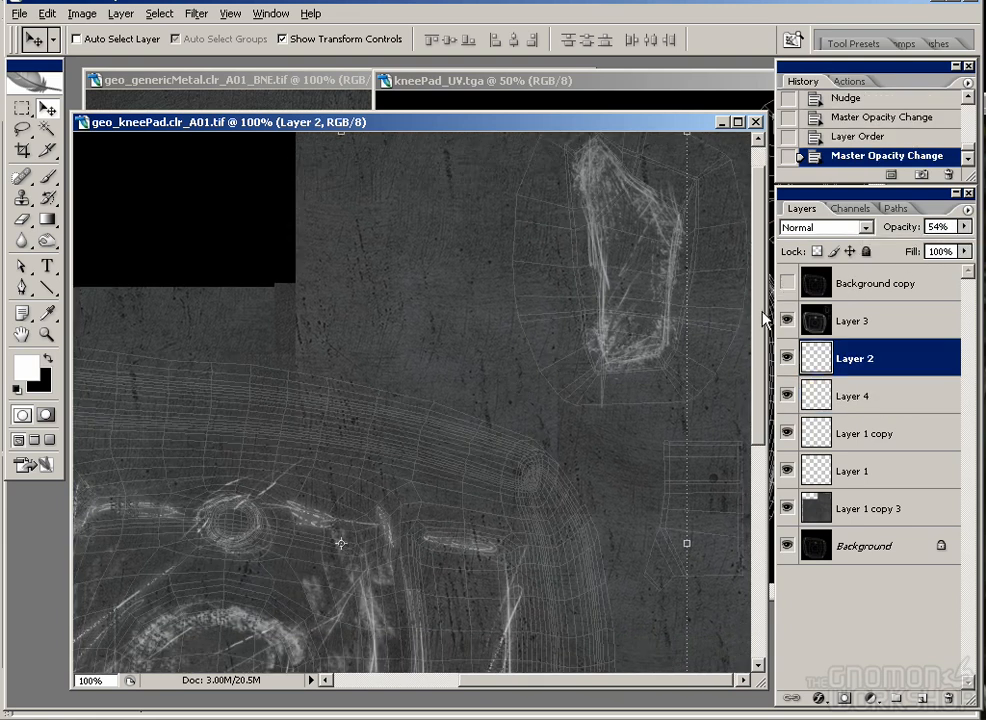
Step: On Layer 4, paint faint wear lines with a 3-pixel brush along the seams radiating outward from the upper-right piece's corners
left_click_drag(551, 348, 553, 383)
key("b")
key("alt+bracketleft")
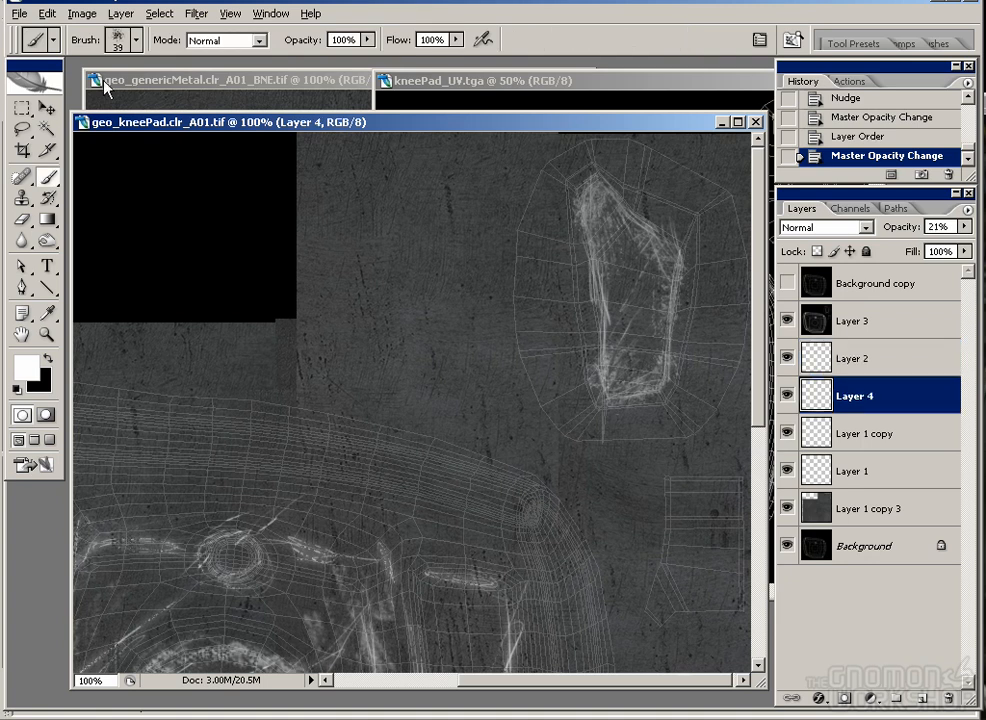
left_click(112, 38)
scroll(226, 214, "up", 10)
left_click(200, 228)
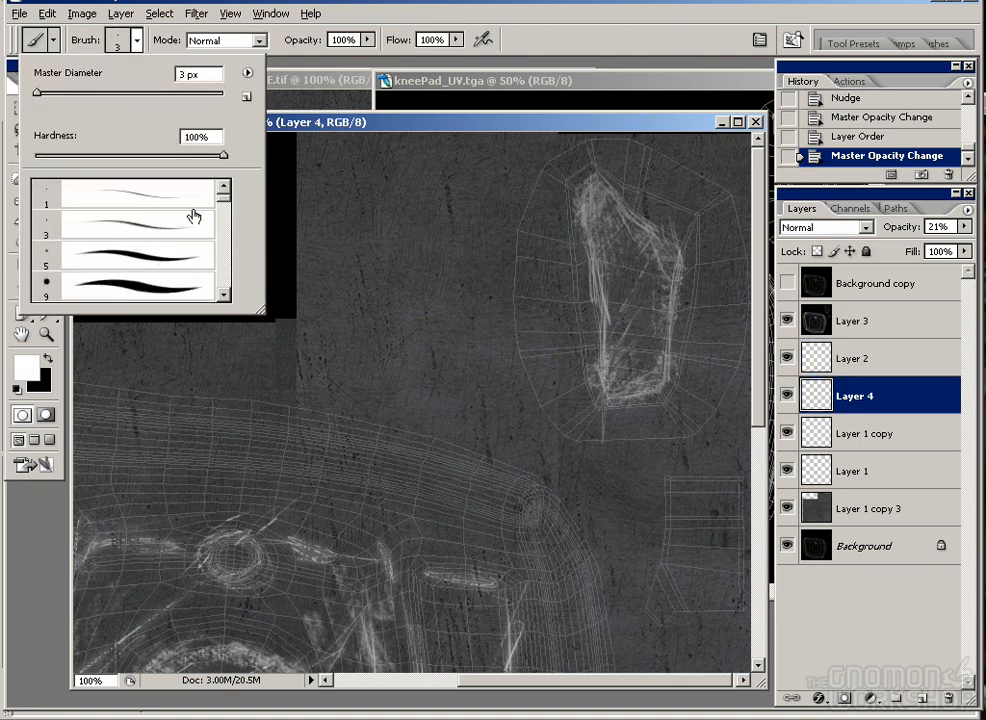
key("Return")
left_click_drag(552, 172, 585, 185)
left_click_drag(570, 172, 592, 188)
left_click_drag(578, 170, 600, 185)
left_click_drag(662, 398, 696, 434)
left_click_drag(681, 258, 725, 192)
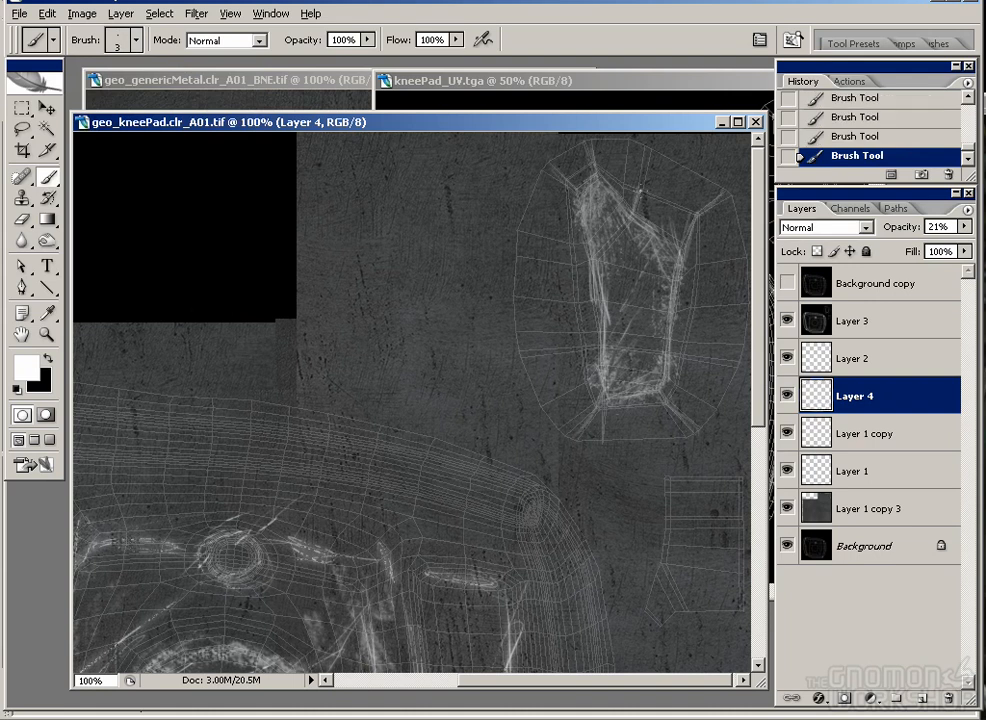
Step: Hide the UV layer and delete the Background copy layer
left_click(787, 283)
left_click(787, 320)
left_click_drag(857, 290, 948, 697)
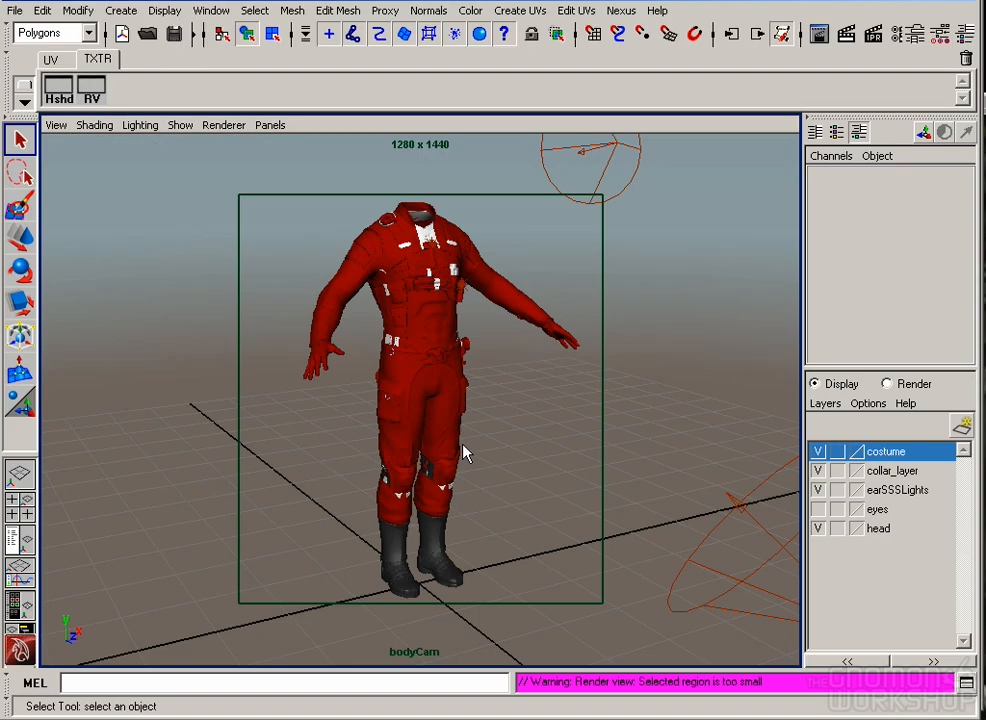
Step: Switch to Maya and render a region around both knee pads in the Render View
left_click(462, 451)
left_click(407, 465)
left_click(292, 10)
left_click(305, 108)
left_click(264, 200)
key("z")
left_click(537, 484)
left_click(92, 89)
left_click_drag(293, 251, 626, 459)
left_click(44, 42)
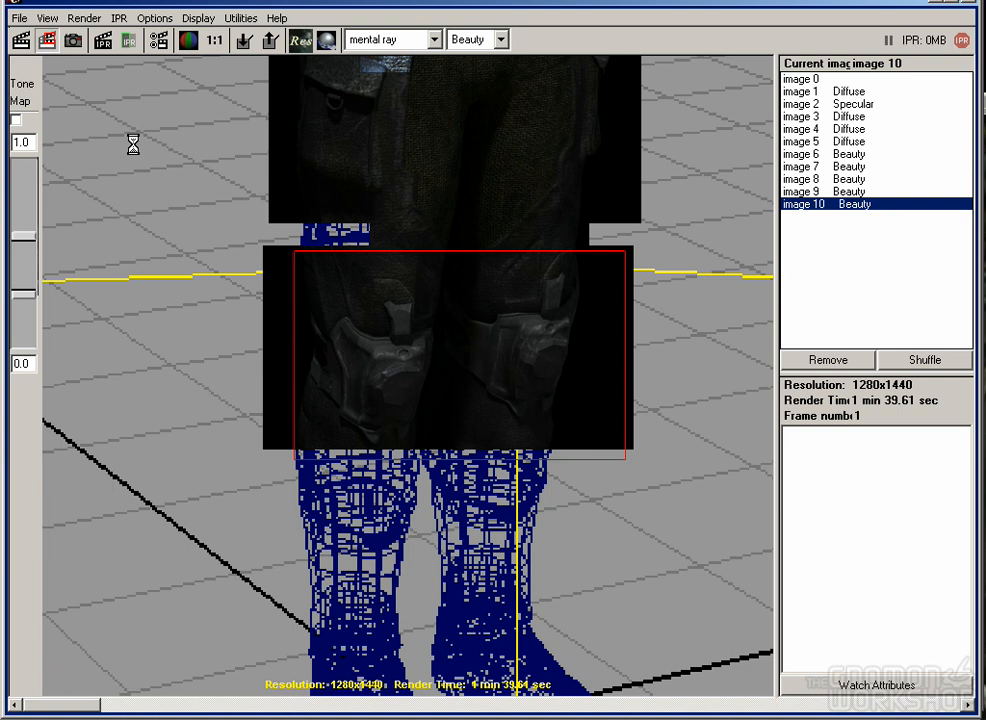